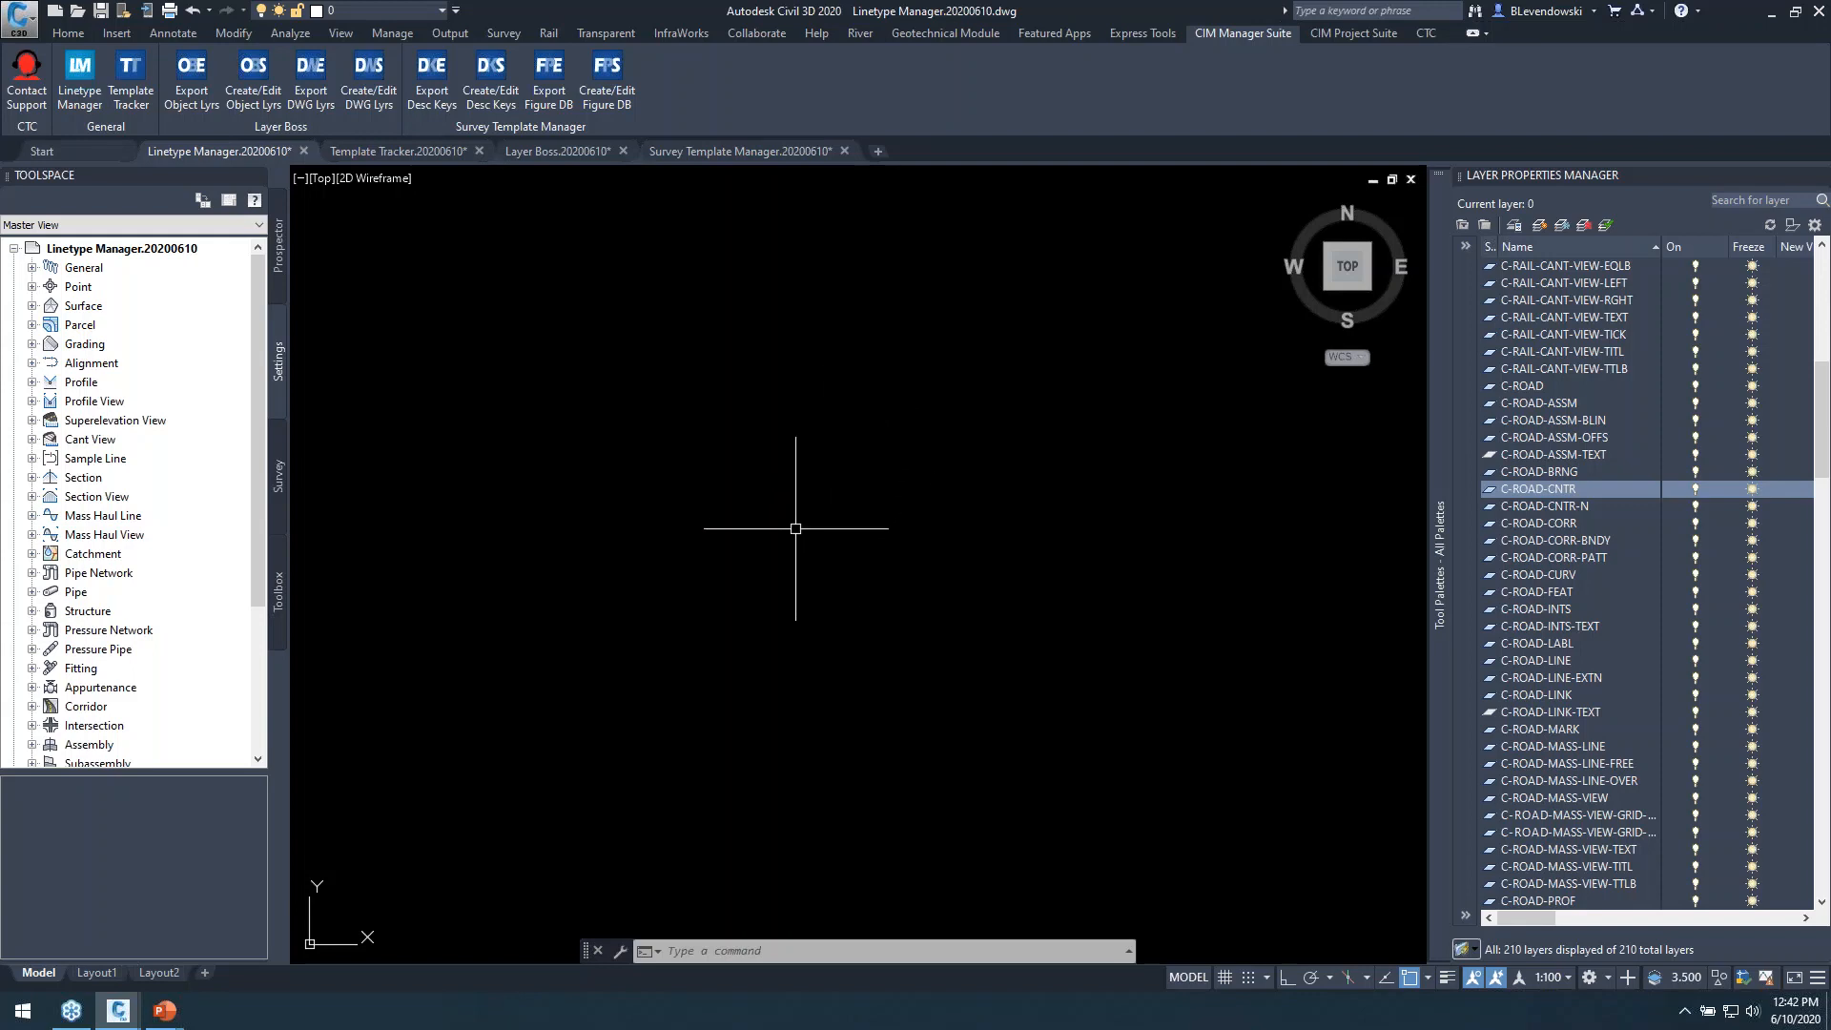
Open Linetype Manager.lin in Notepad++ and examine the hot water, gas line and tracks definitions, returning to Civil 3D.
{"action": "key", "text": "super+e"}
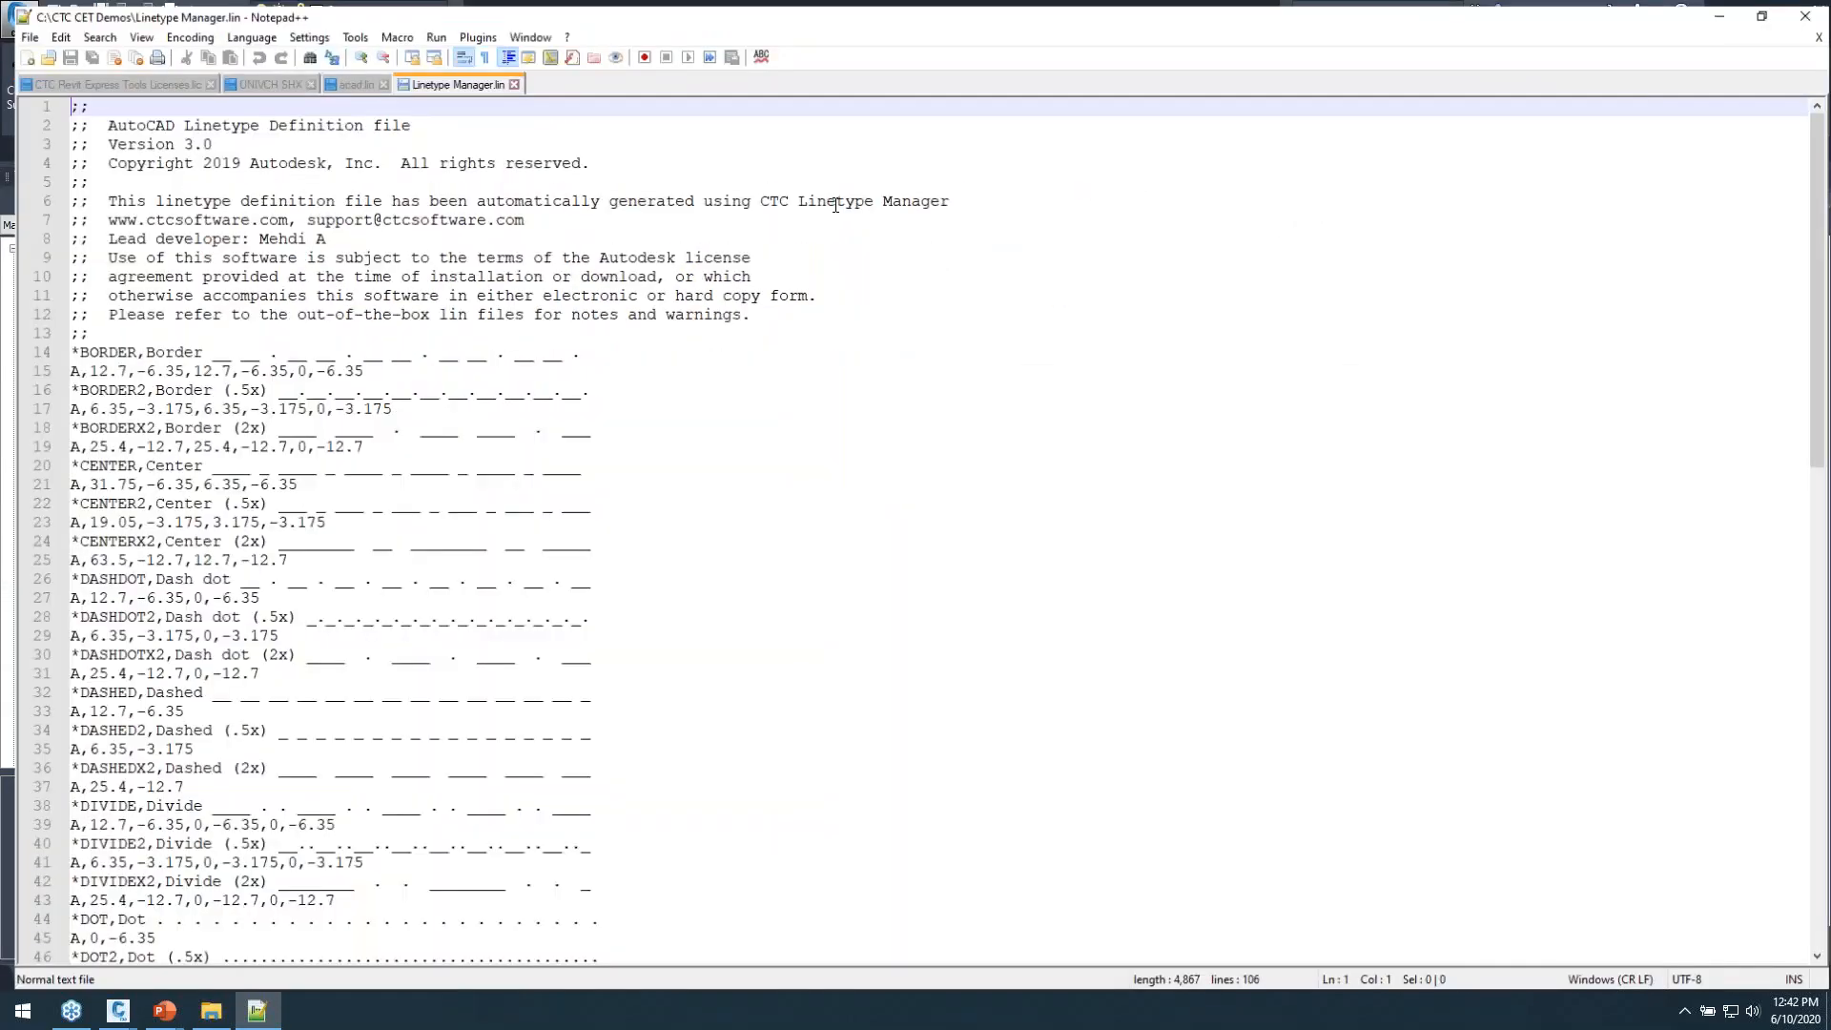
{"action": "scroll", "coordinate": [439, 471], "scroll_direction": "down", "scroll_amount": 20}
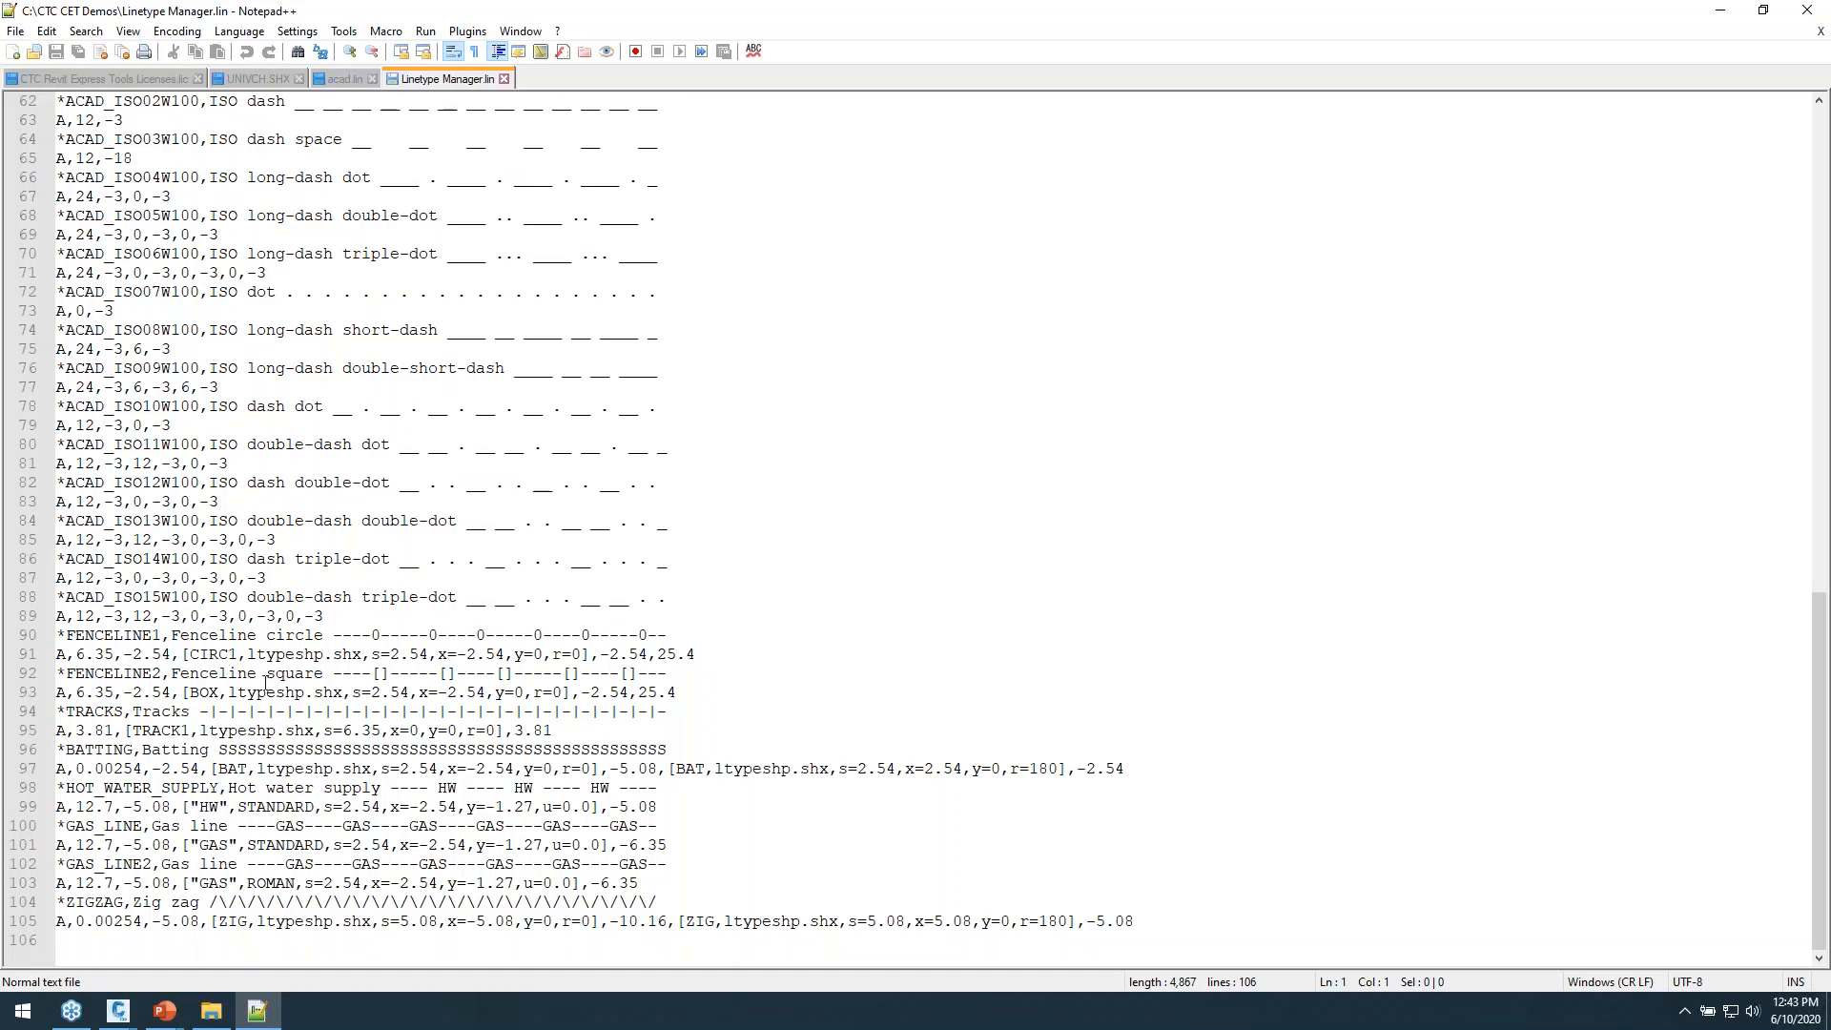
{"action": "left_click", "coordinate": [668, 791]}
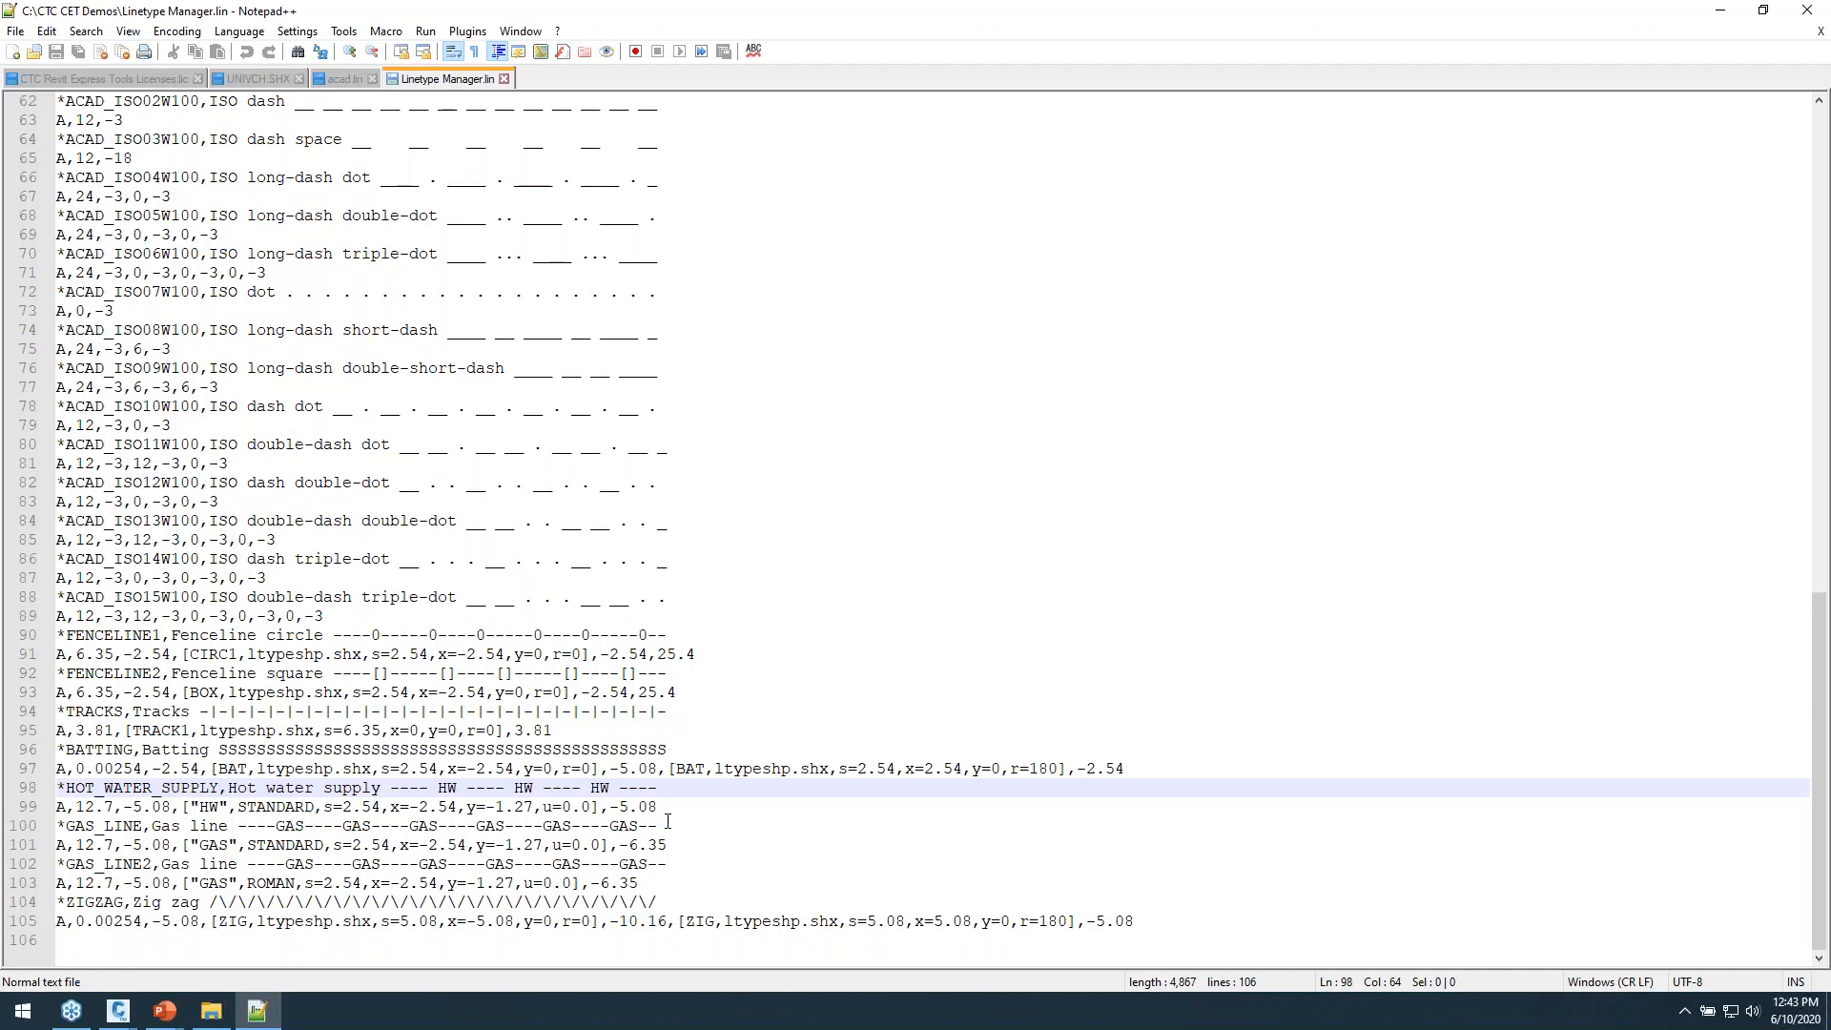
{"action": "left_click", "coordinate": [709, 864]}
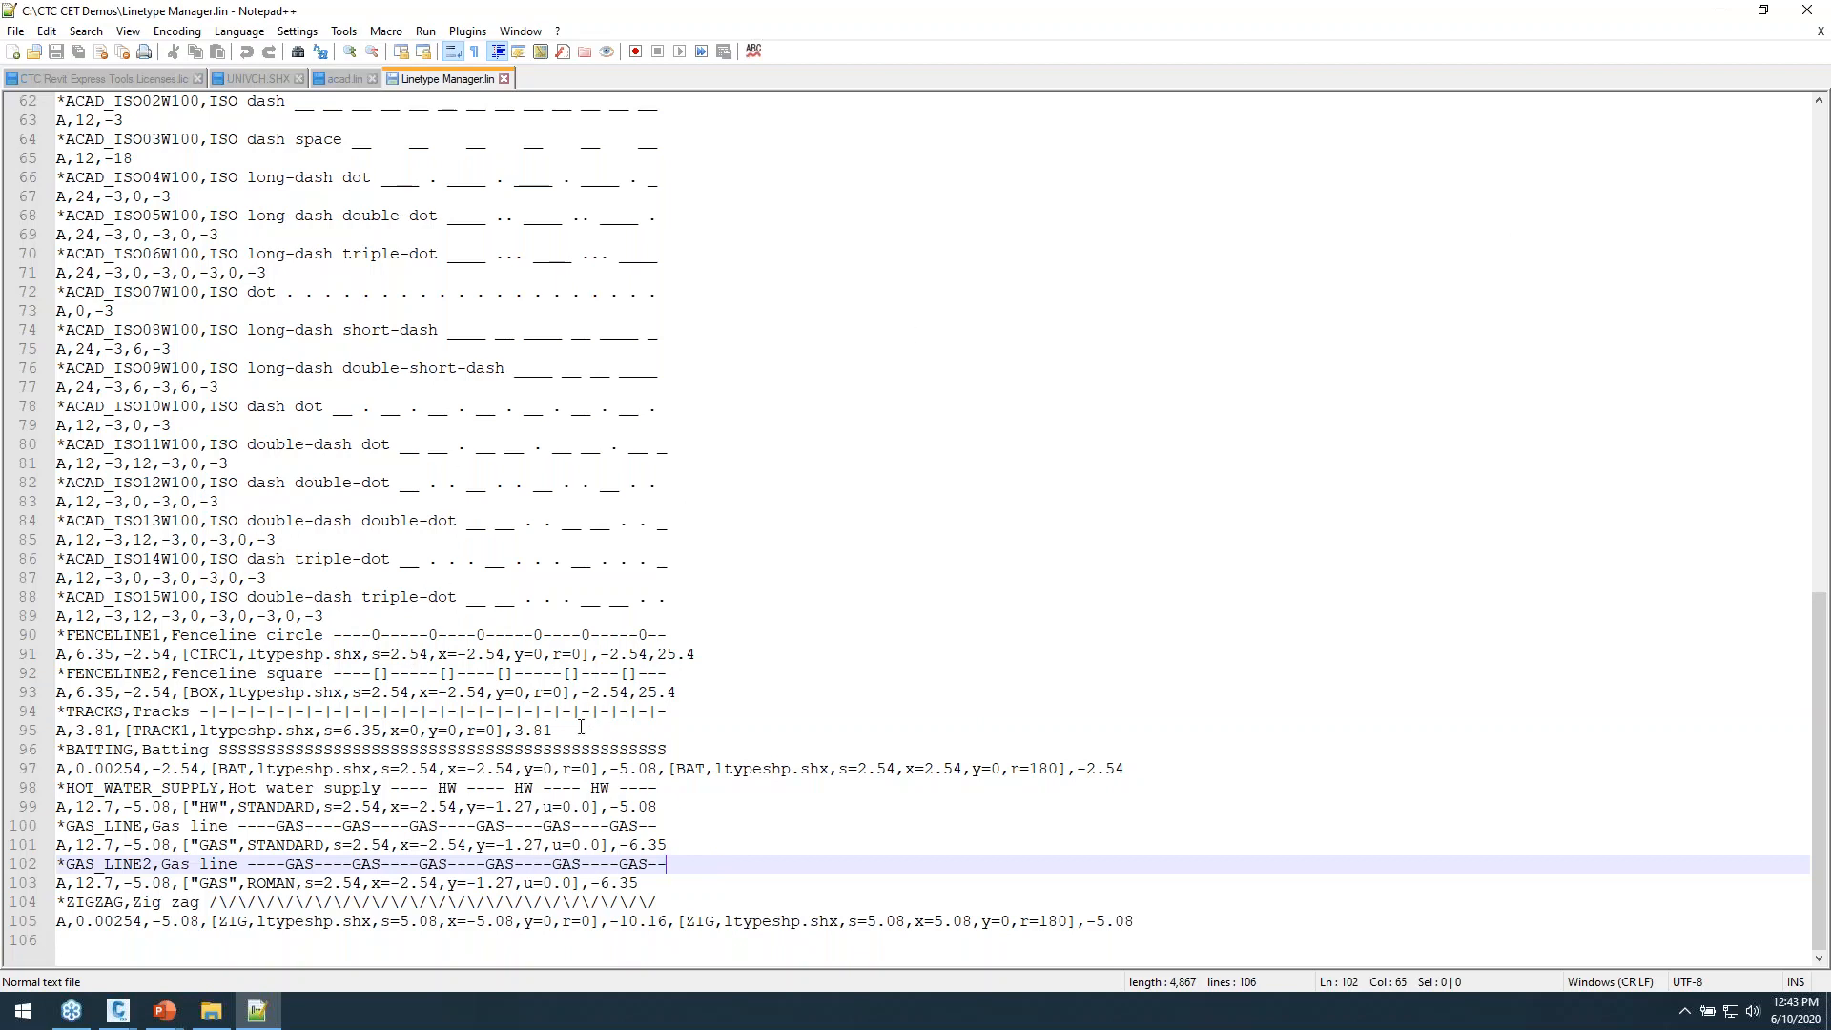
{"action": "left_click_drag", "start_coordinate": [580, 727], "coordinate": [191, 730]}
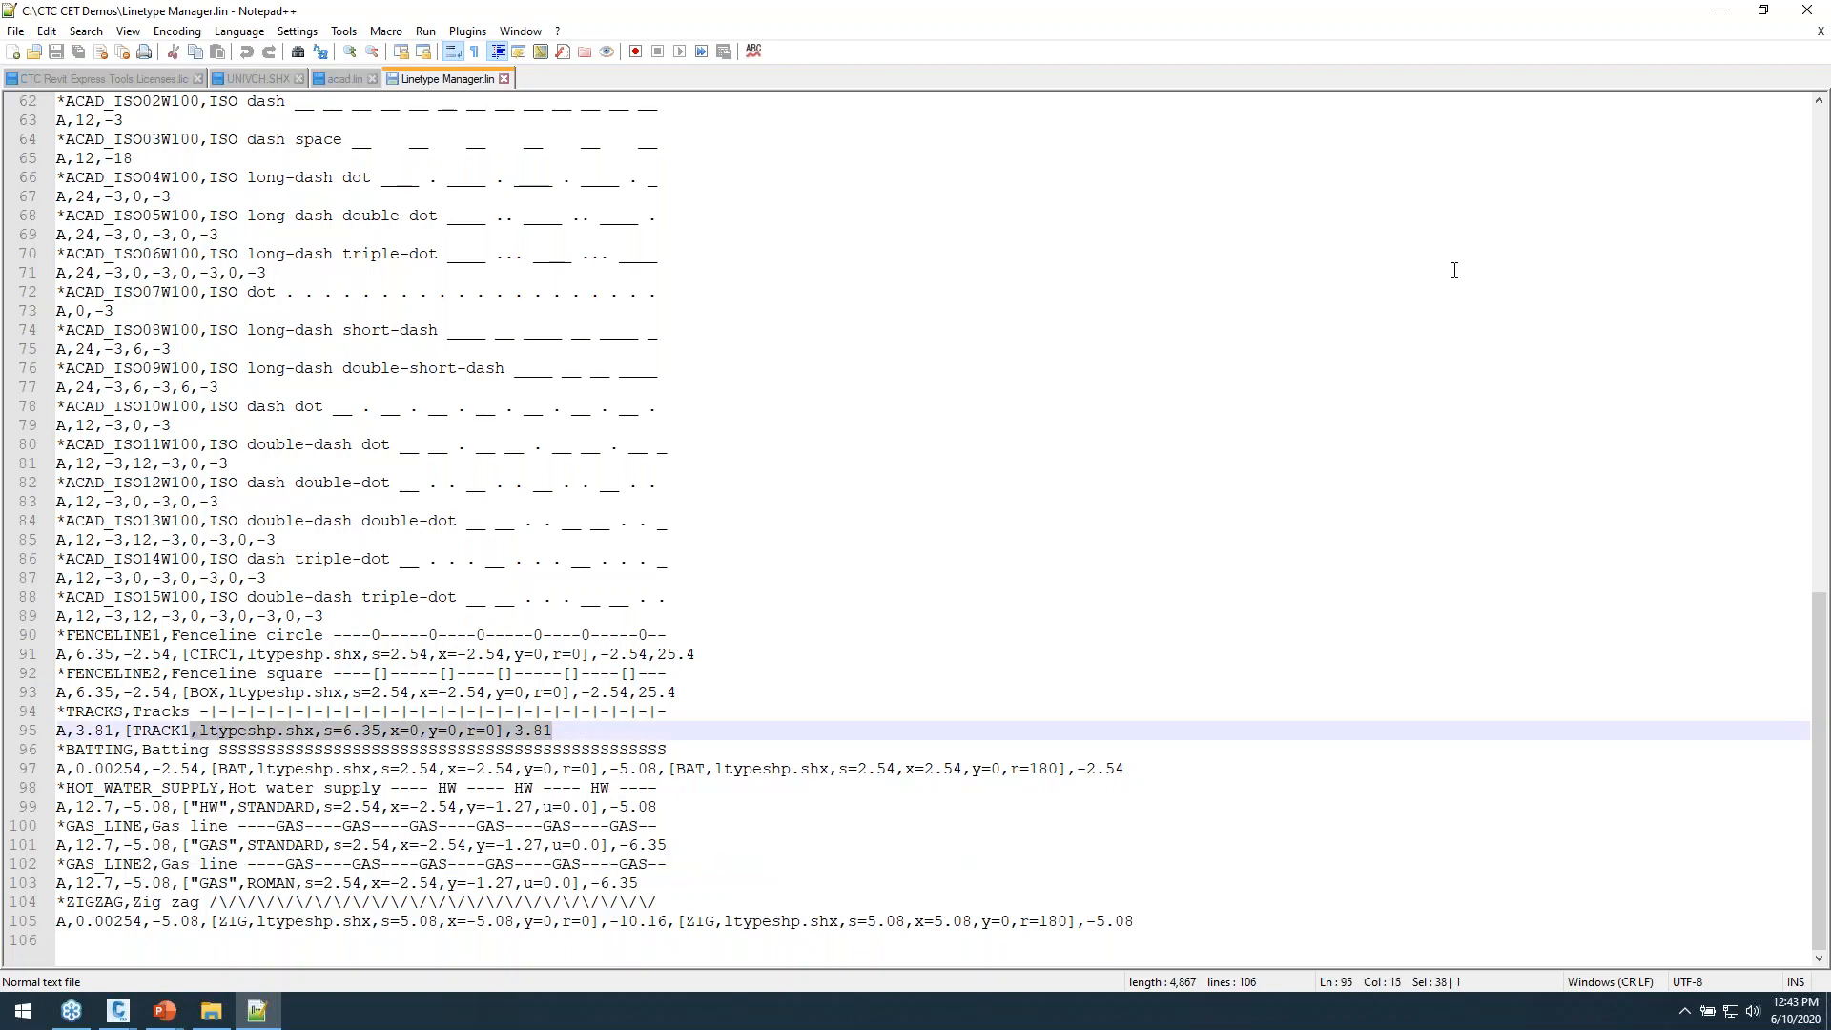
{"action": "left_click", "coordinate": [1720, 17]}
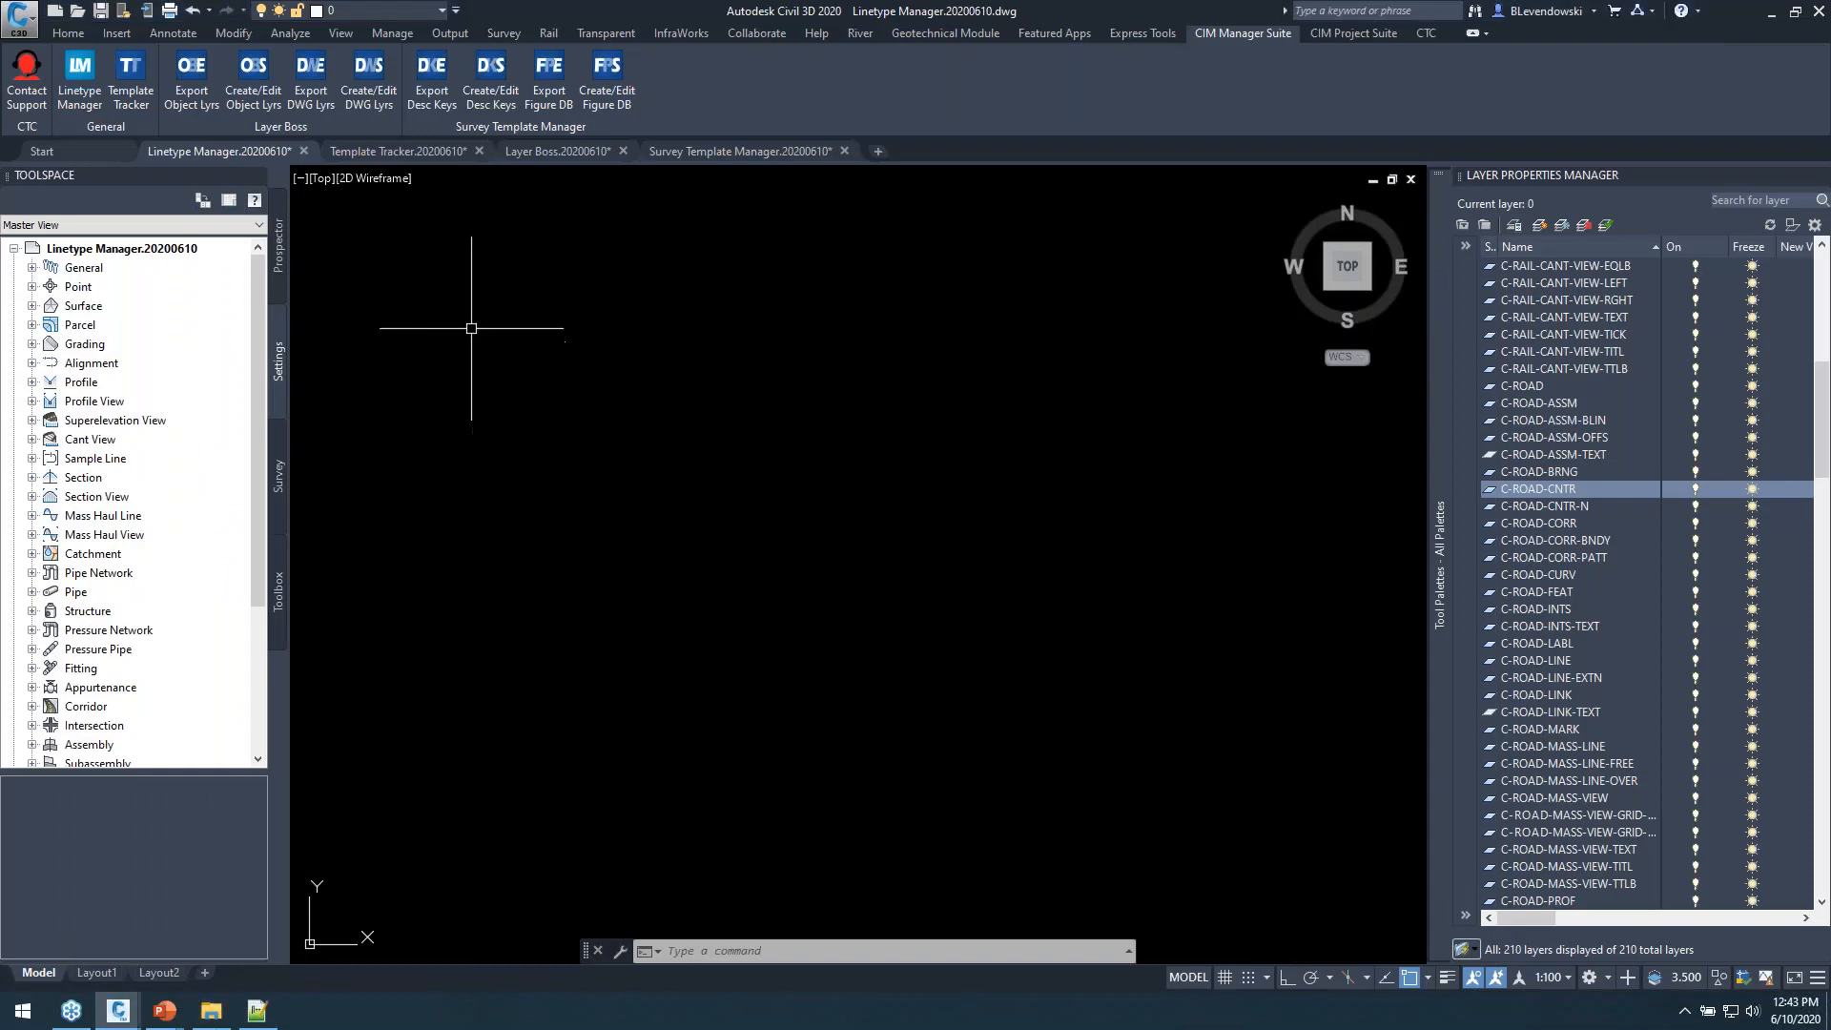
Launch the Linetype Manager and try to preview the GAS_LINE and GAS_LINE2 linetypes.
{"action": "left_click", "coordinate": [88, 97]}
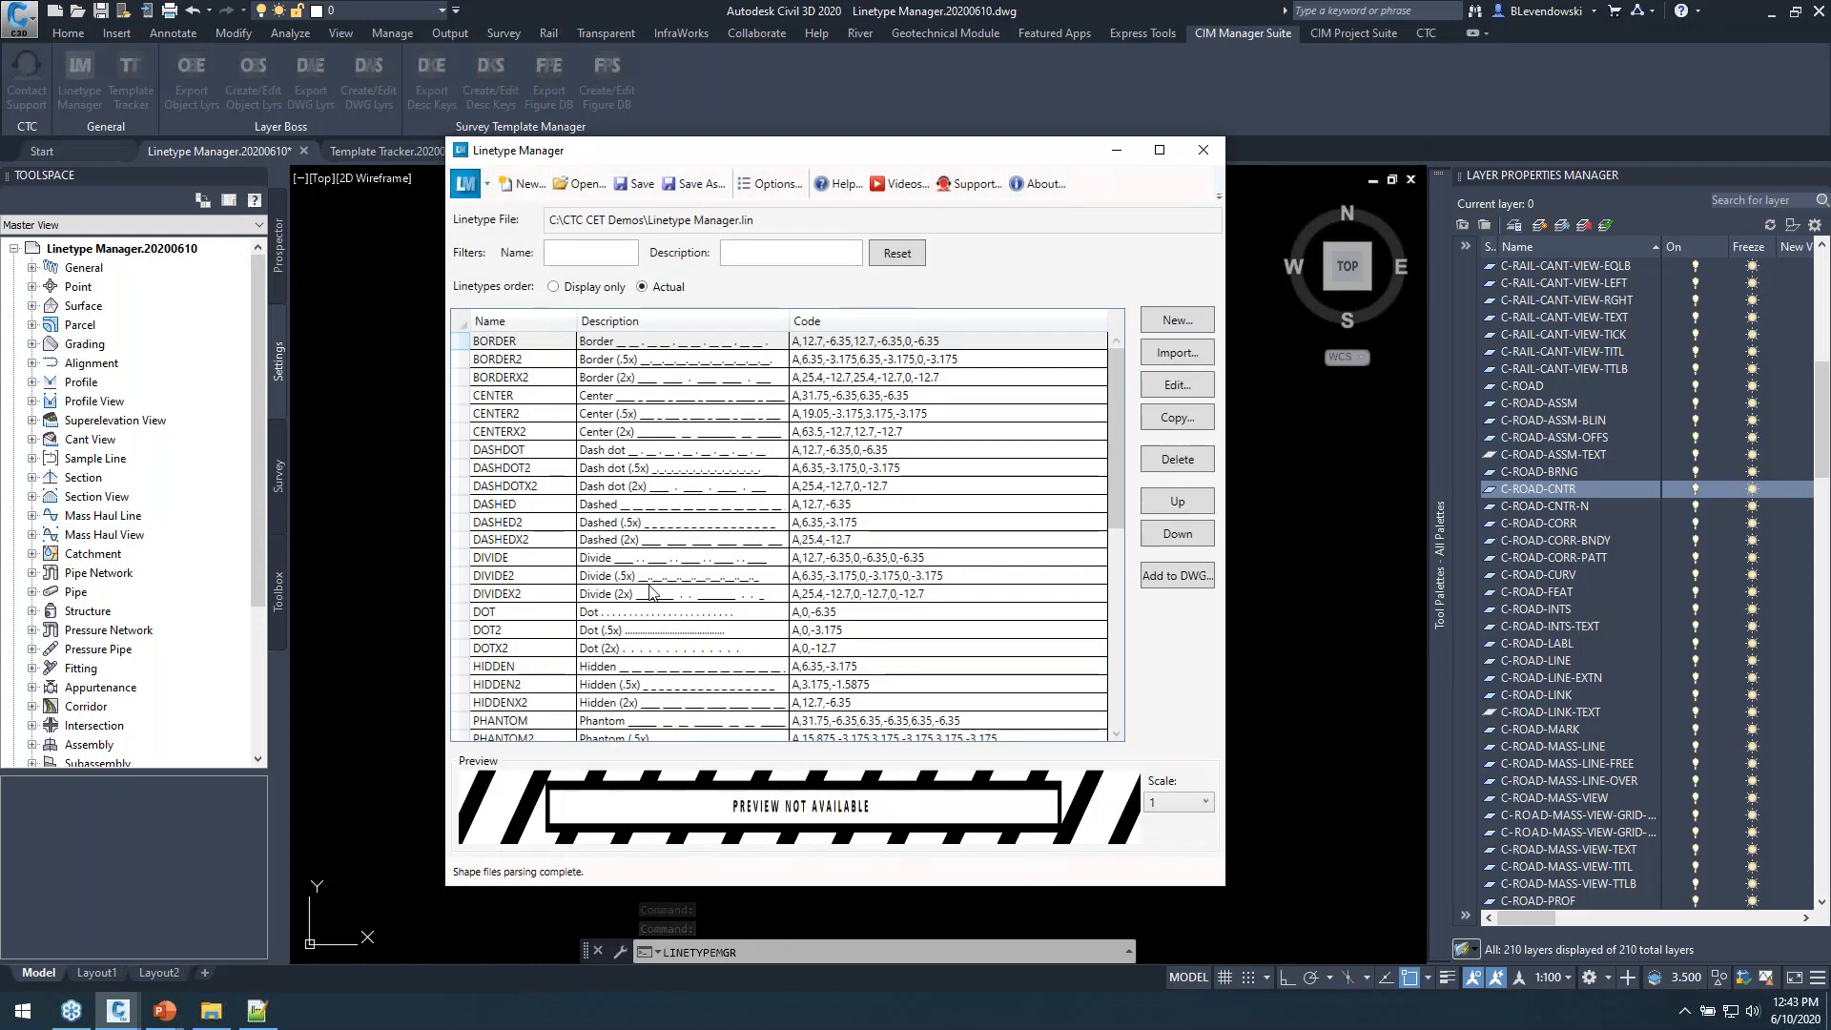
{"action": "scroll", "coordinate": [634, 619], "scroll_direction": "down", "scroll_amount": 10}
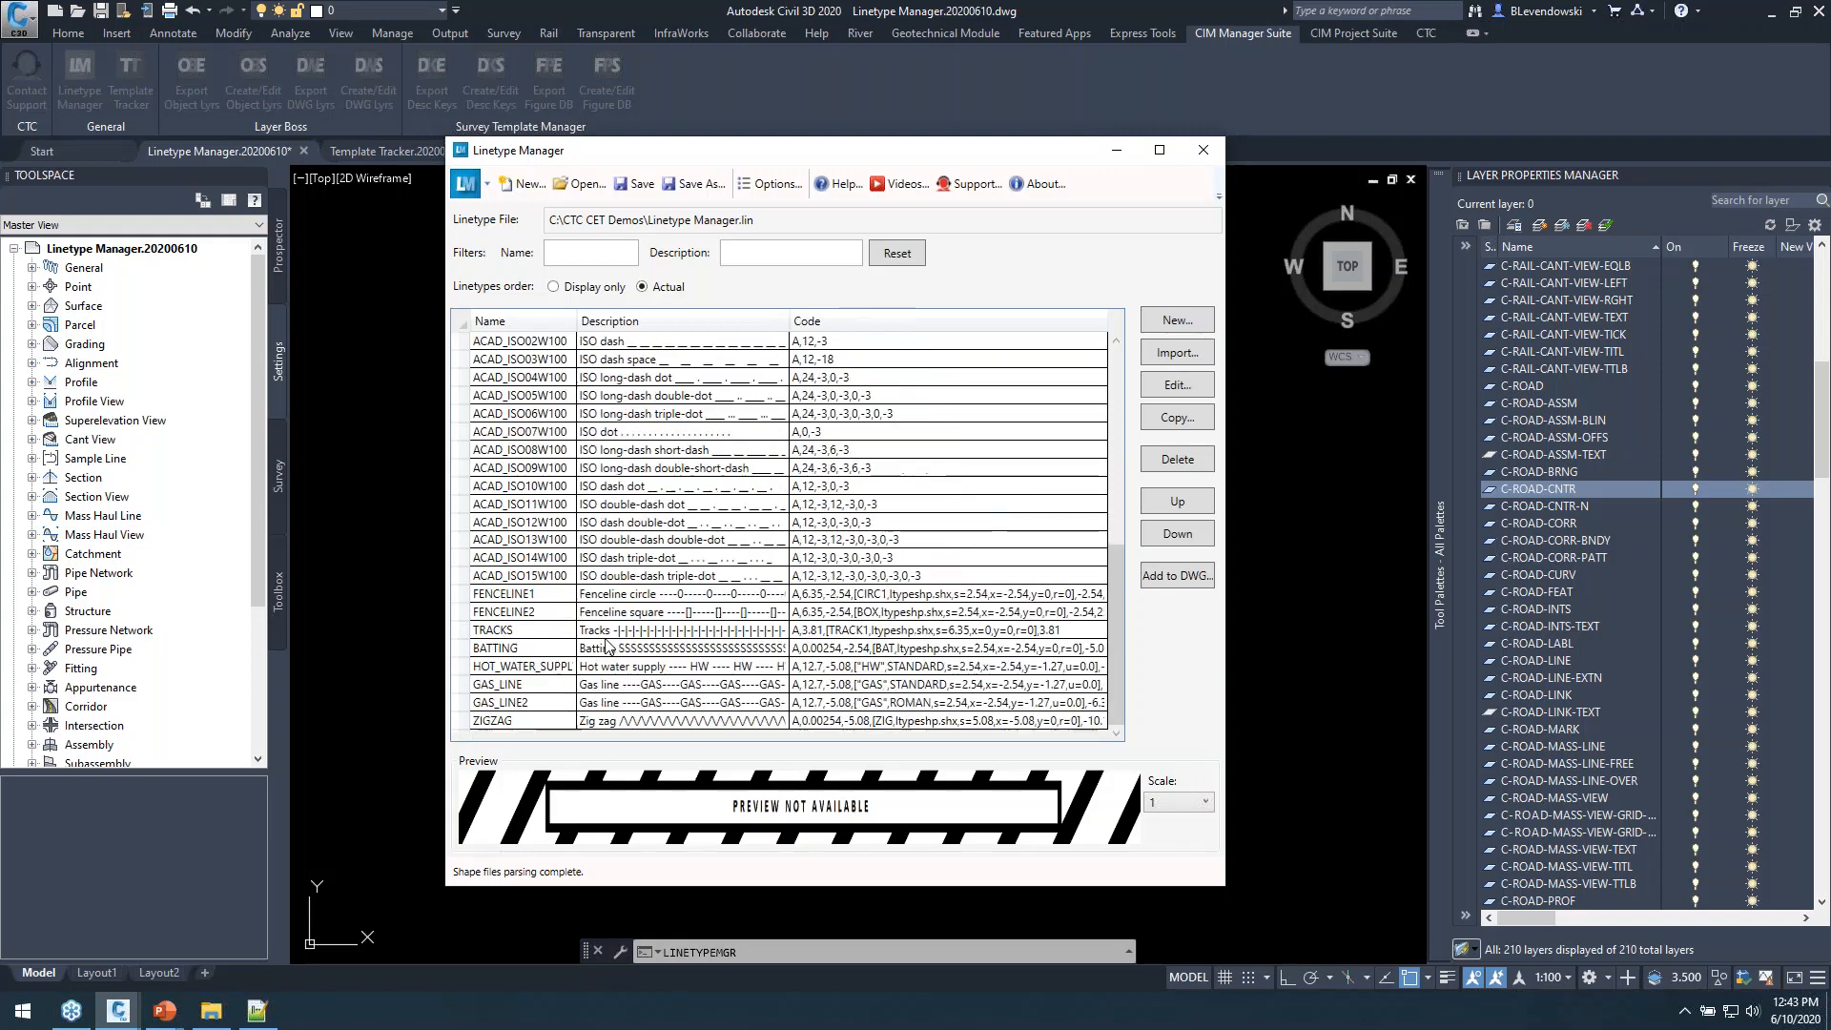
{"action": "left_click", "coordinate": [546, 685]}
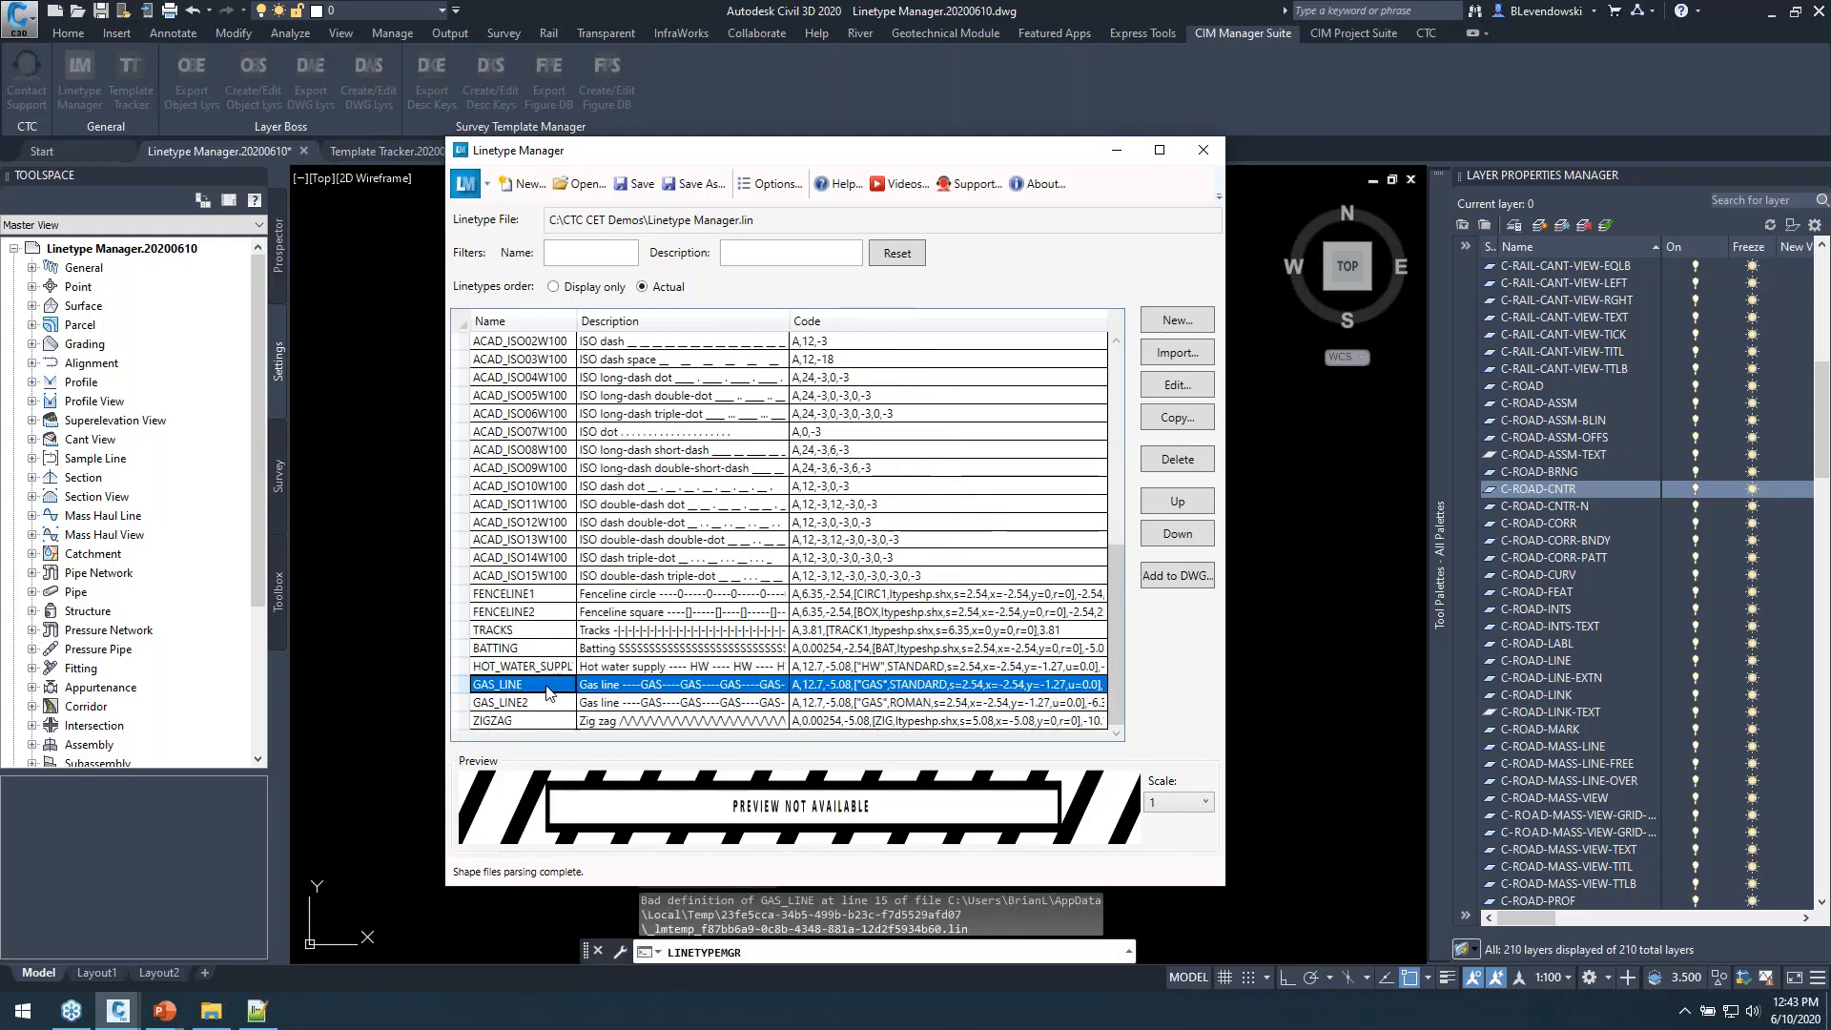
{"action": "left_click", "coordinate": [530, 702]}
{"action": "scroll", "coordinate": [591, 534], "scroll_direction": "up", "scroll_amount": 5}
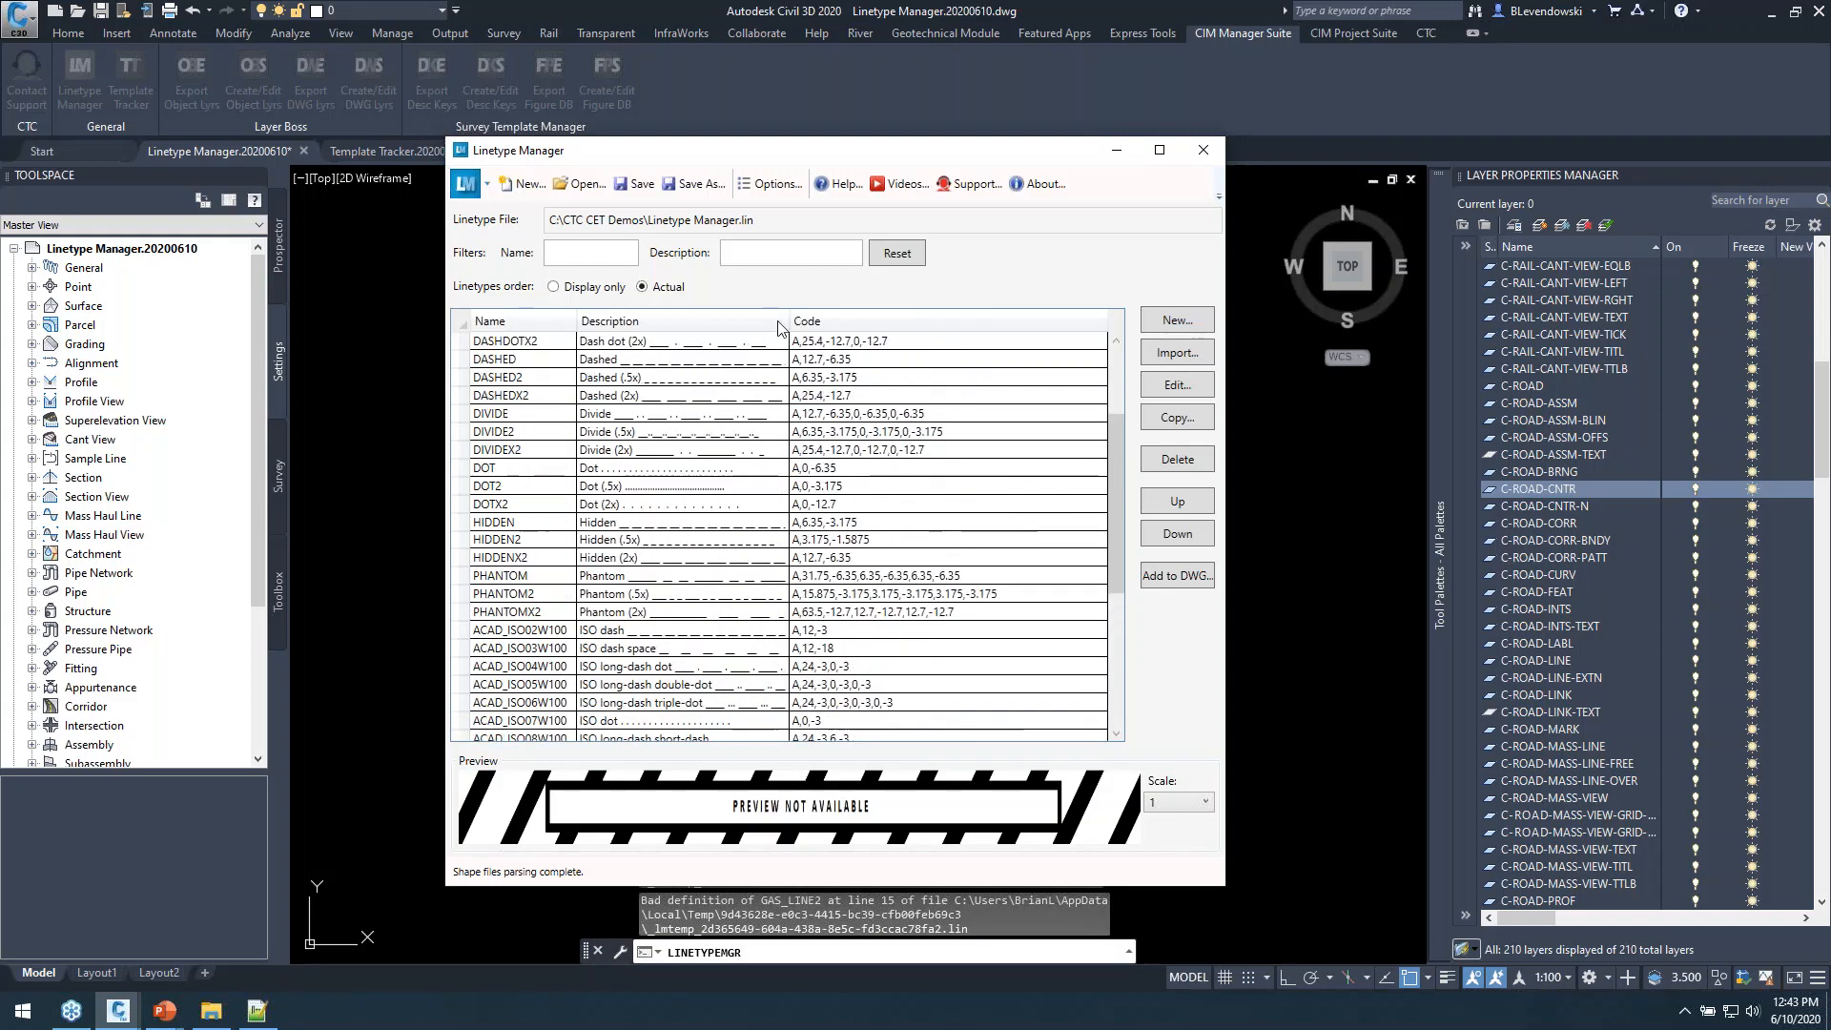
Try to reload the linetype file in the Linetype Manager, then close the manager.
{"action": "left_click", "coordinate": [580, 184]}
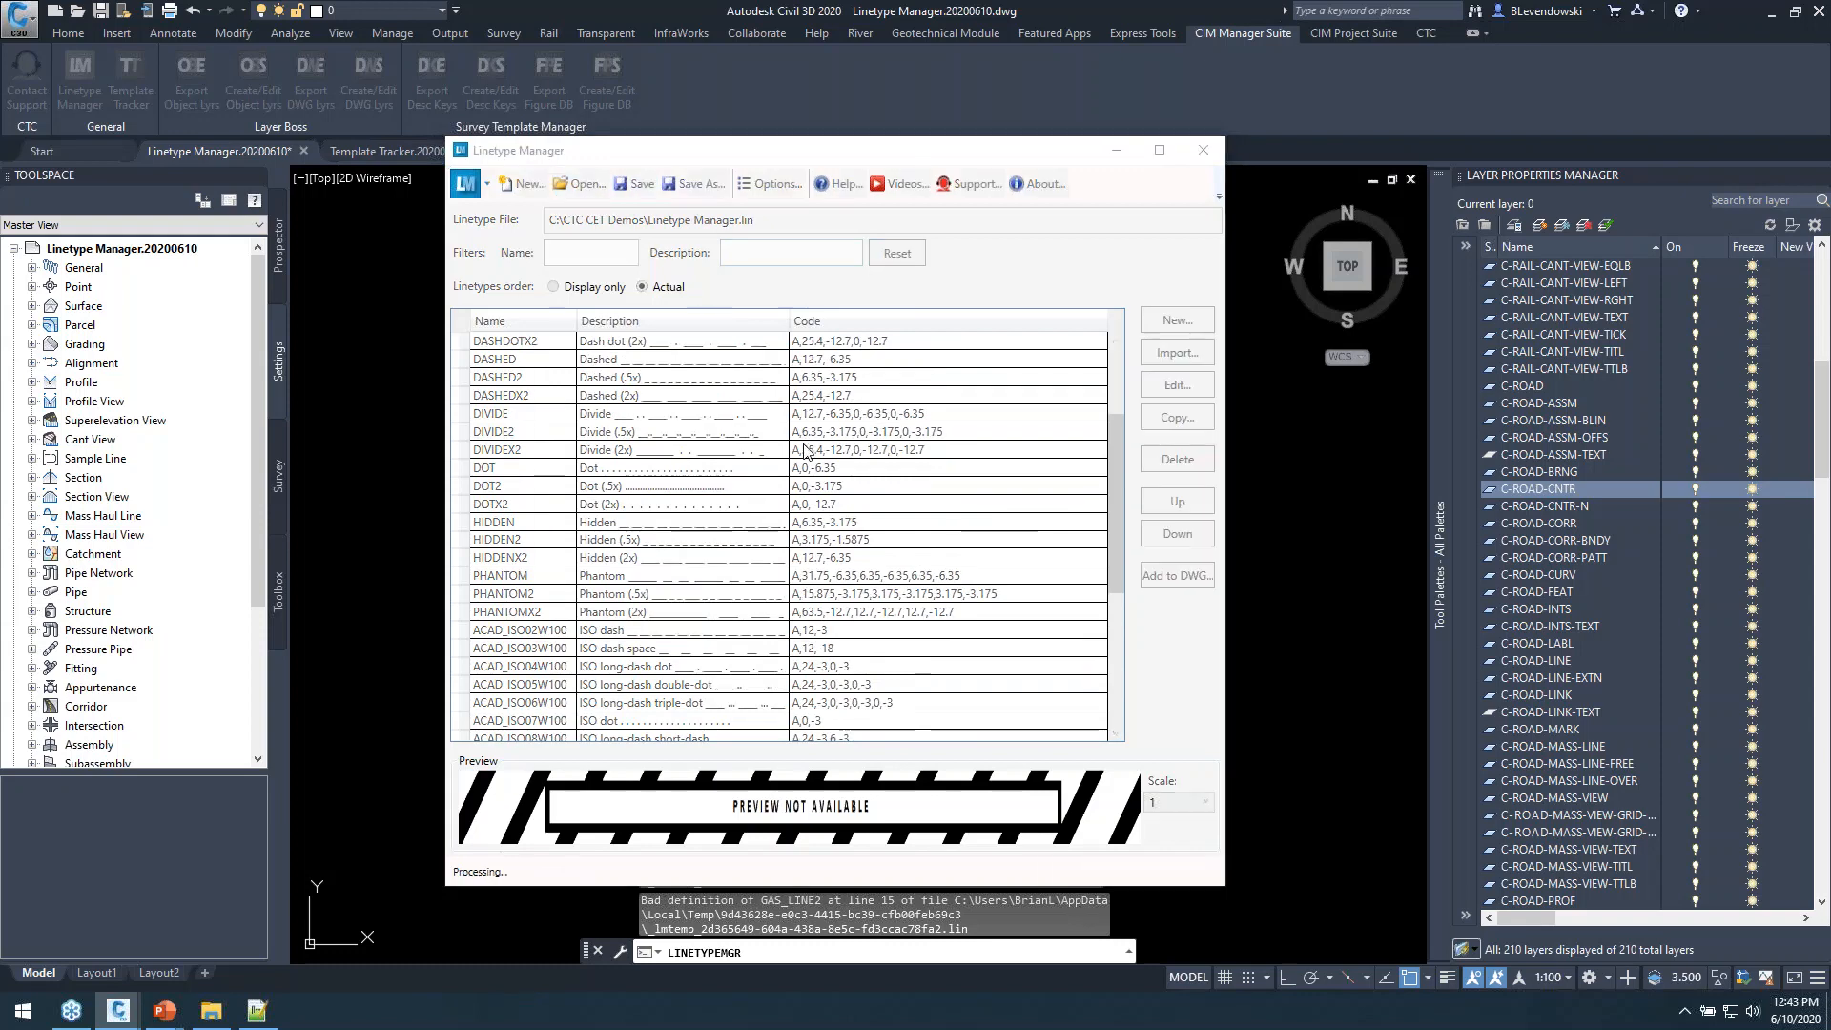
{"action": "double_click", "coordinate": [838, 413]}
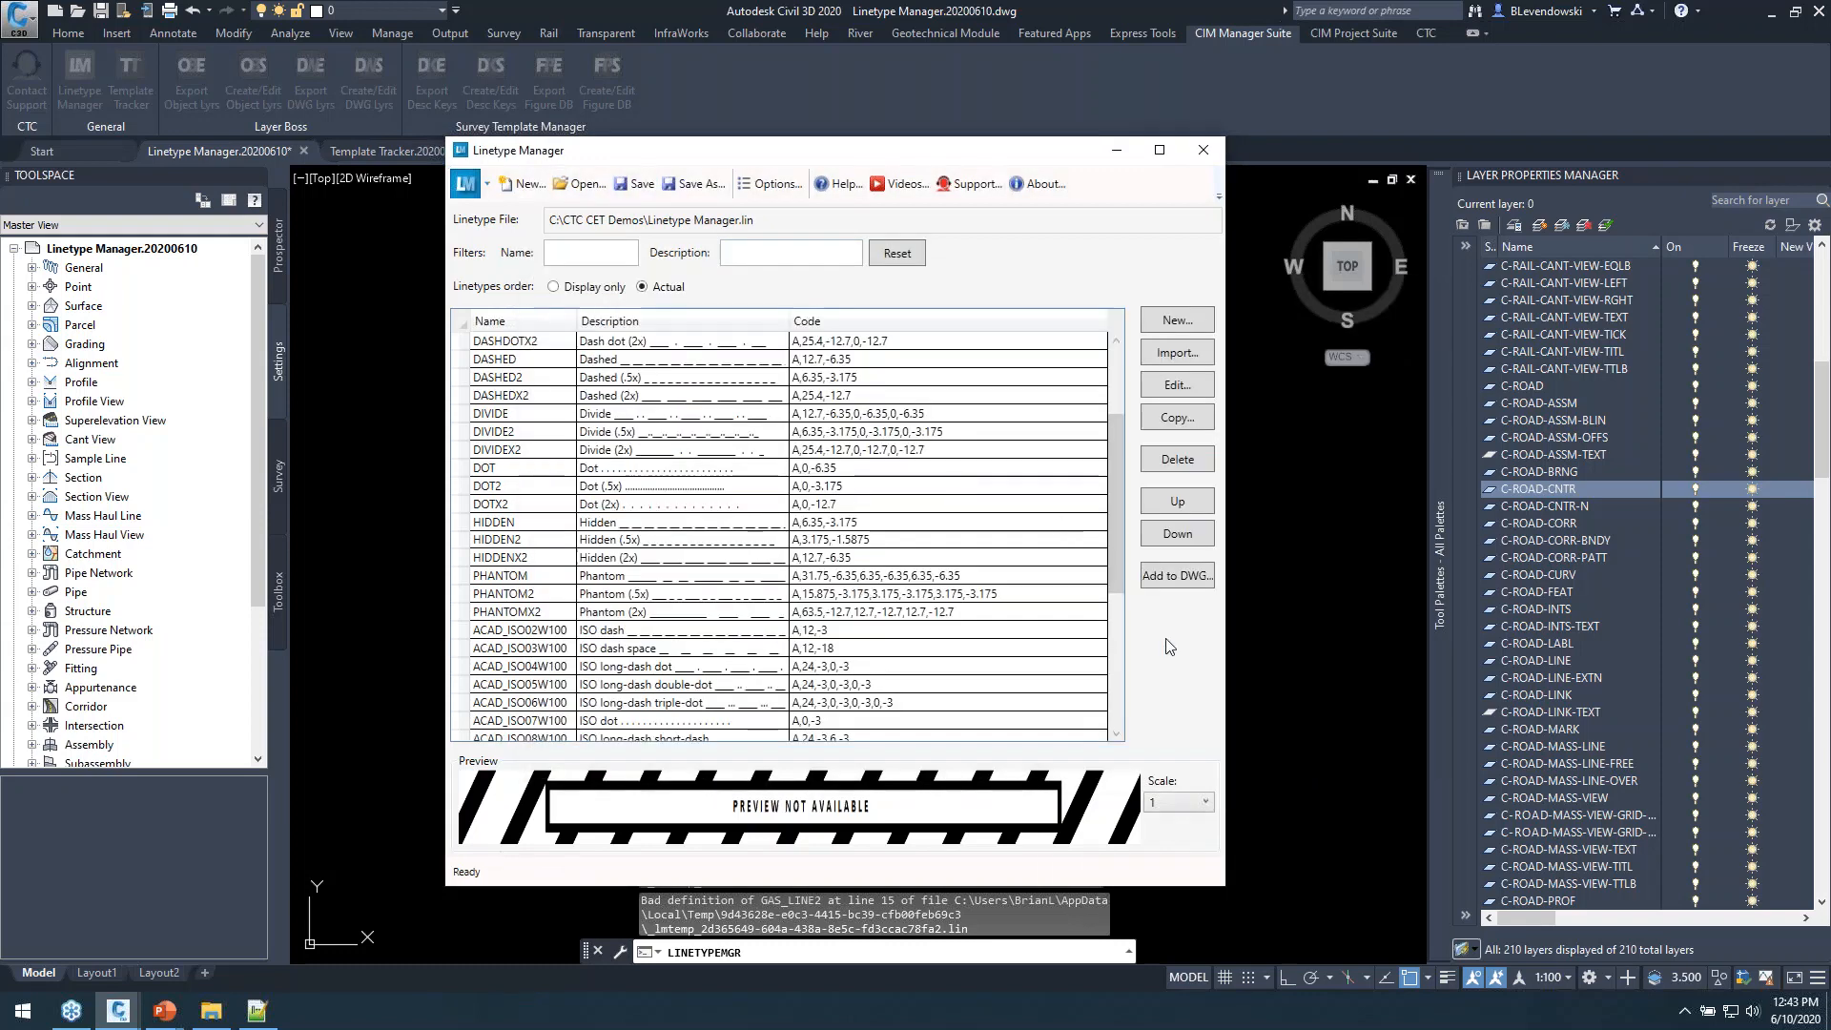
{"action": "left_click", "coordinate": [1201, 151]}
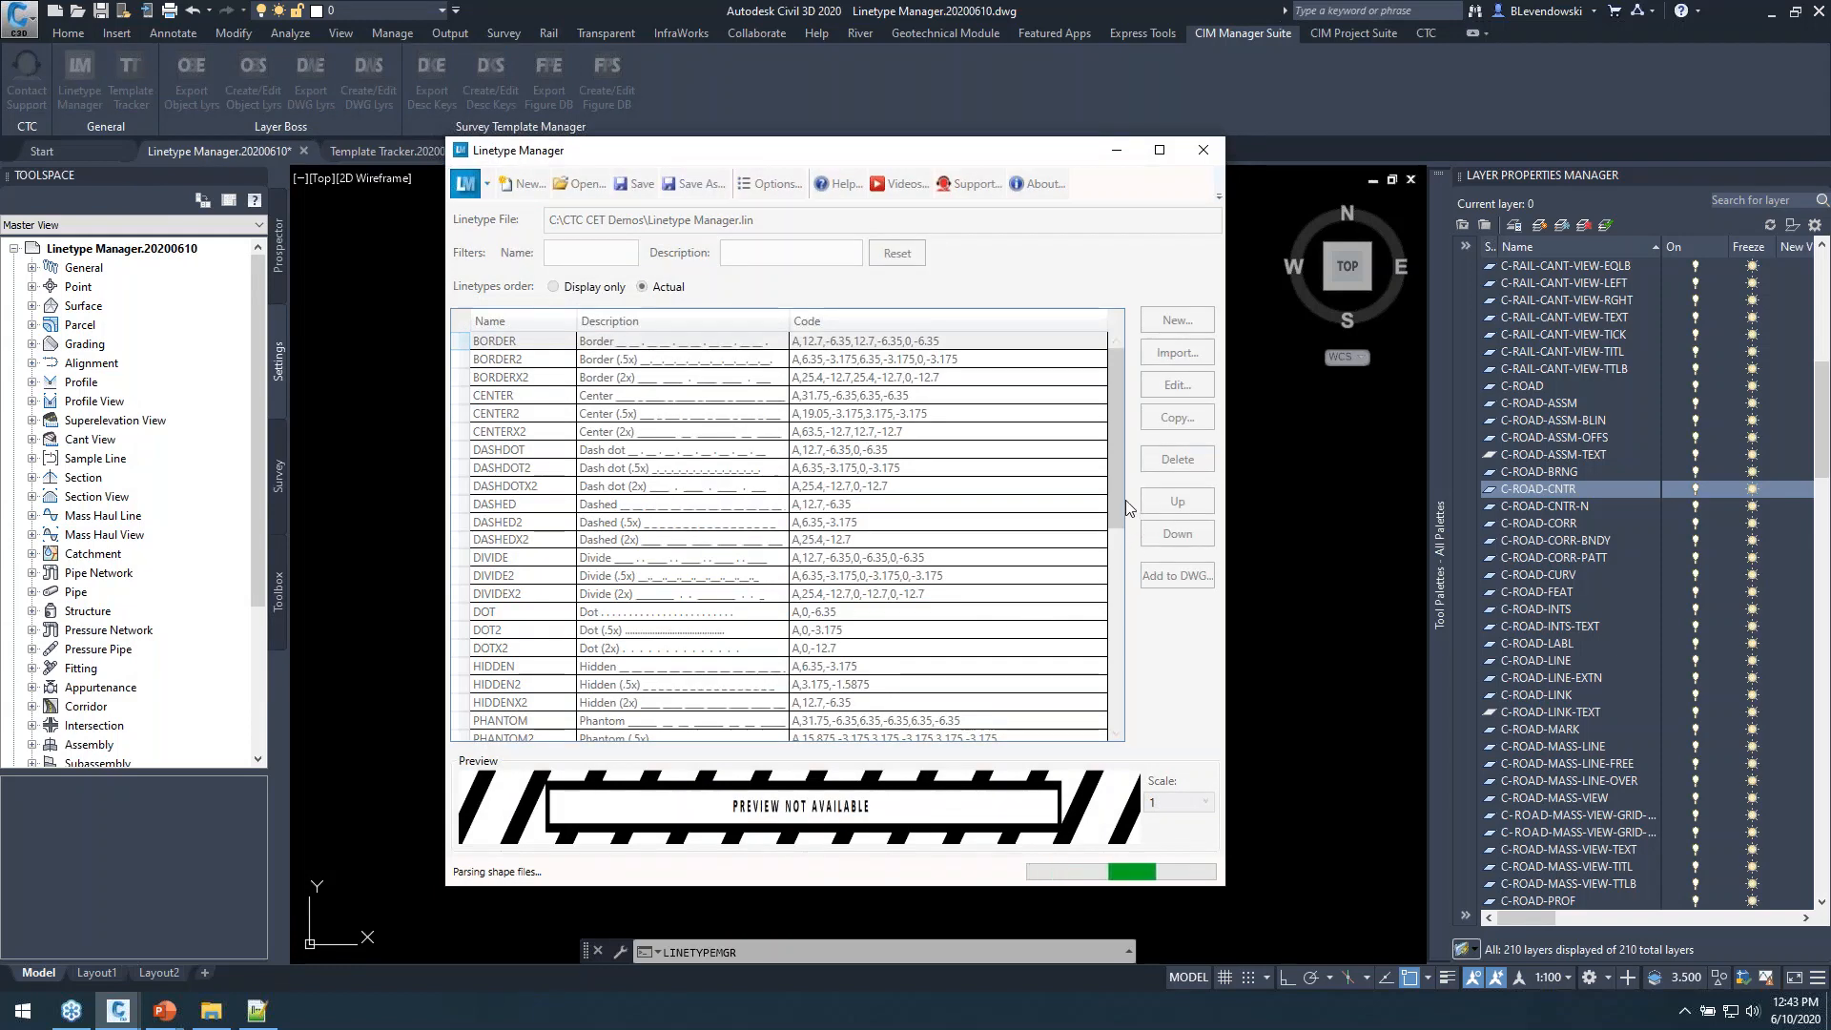
Preview the GAS_LINE and GAS_LINE2 linetypes near the end of the linetype list.
{"action": "left_click_drag", "start_coordinate": [1119, 467], "coordinate": [1108, 682]}
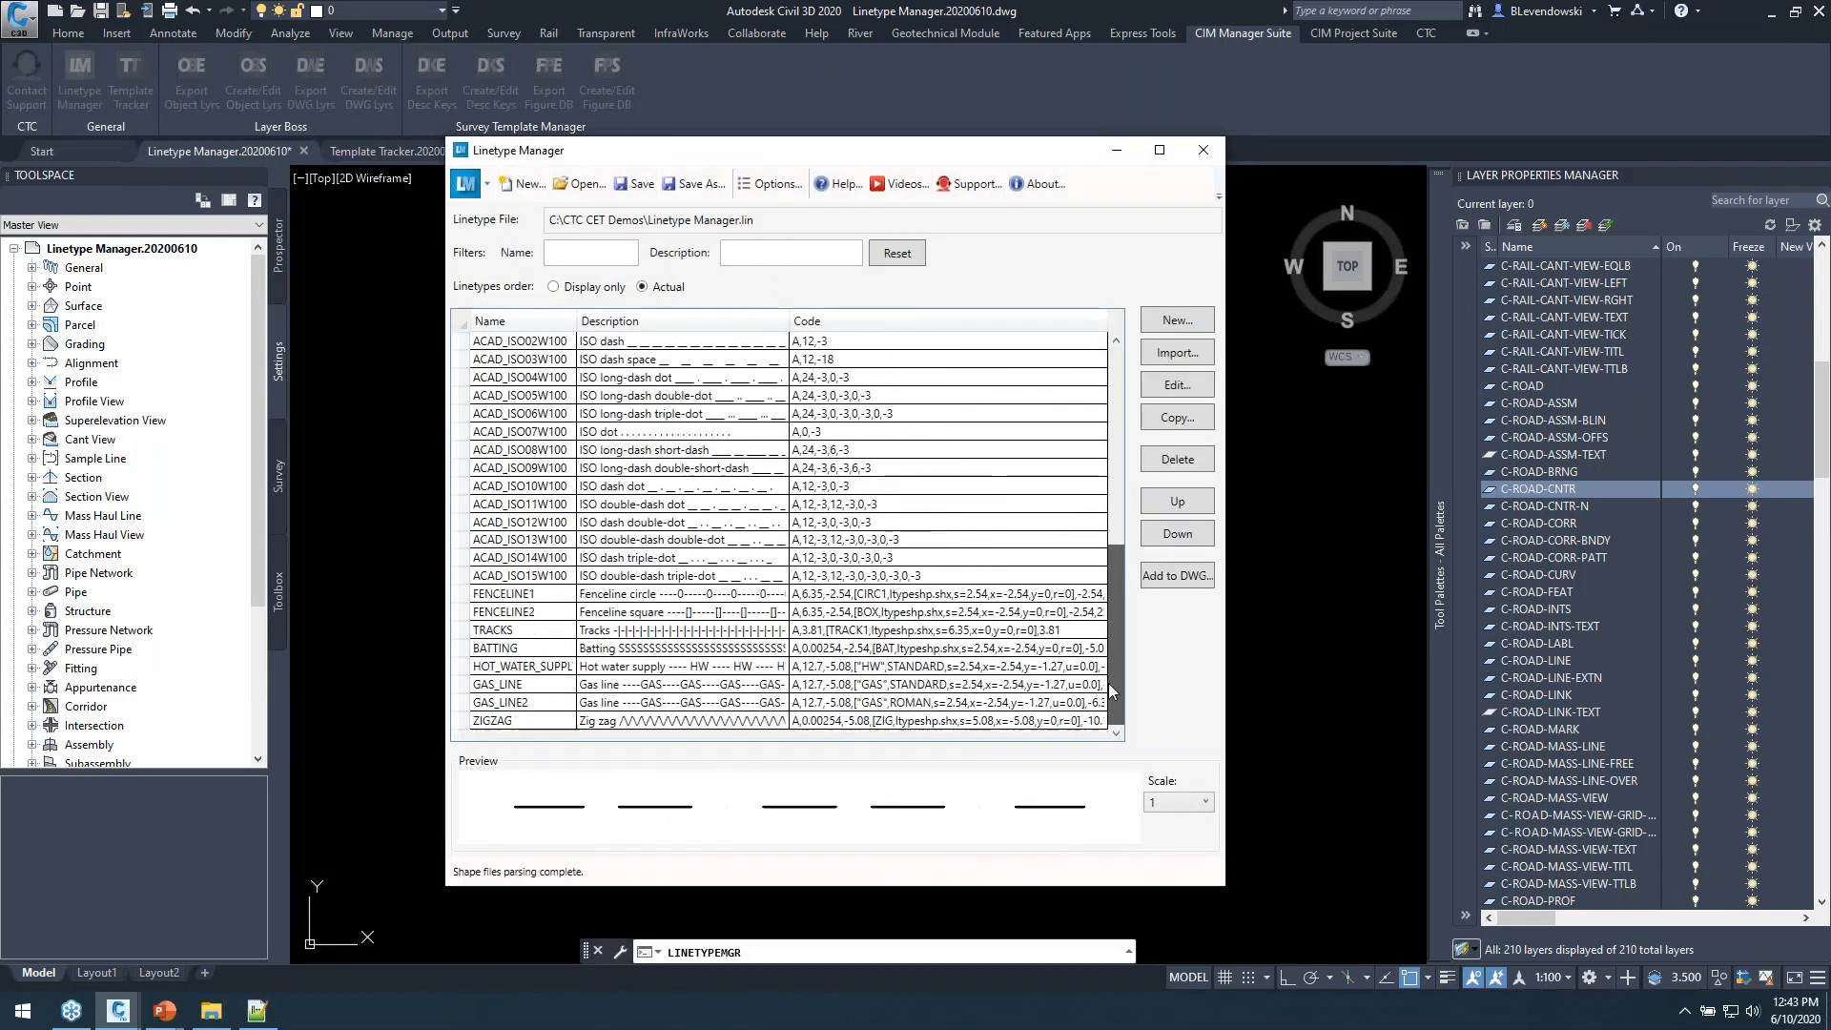
{"action": "left_click", "coordinate": [520, 686]}
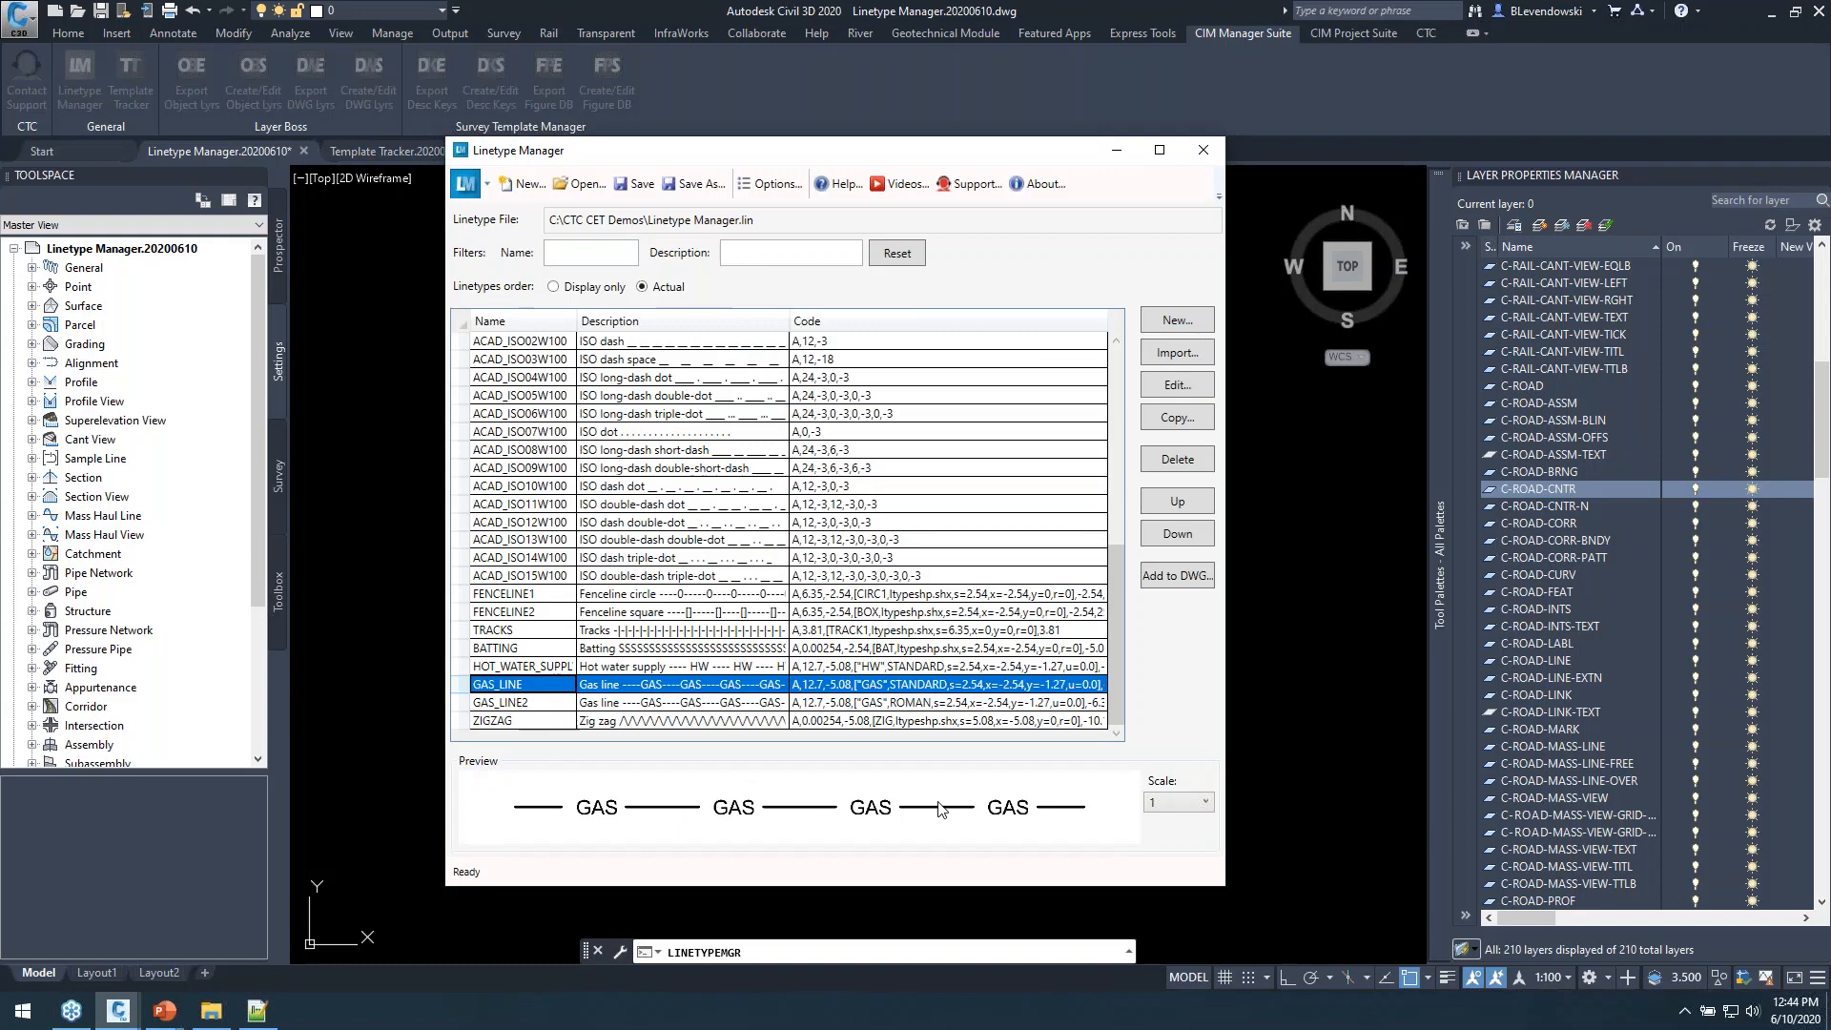
{"action": "left_click", "coordinate": [546, 705]}
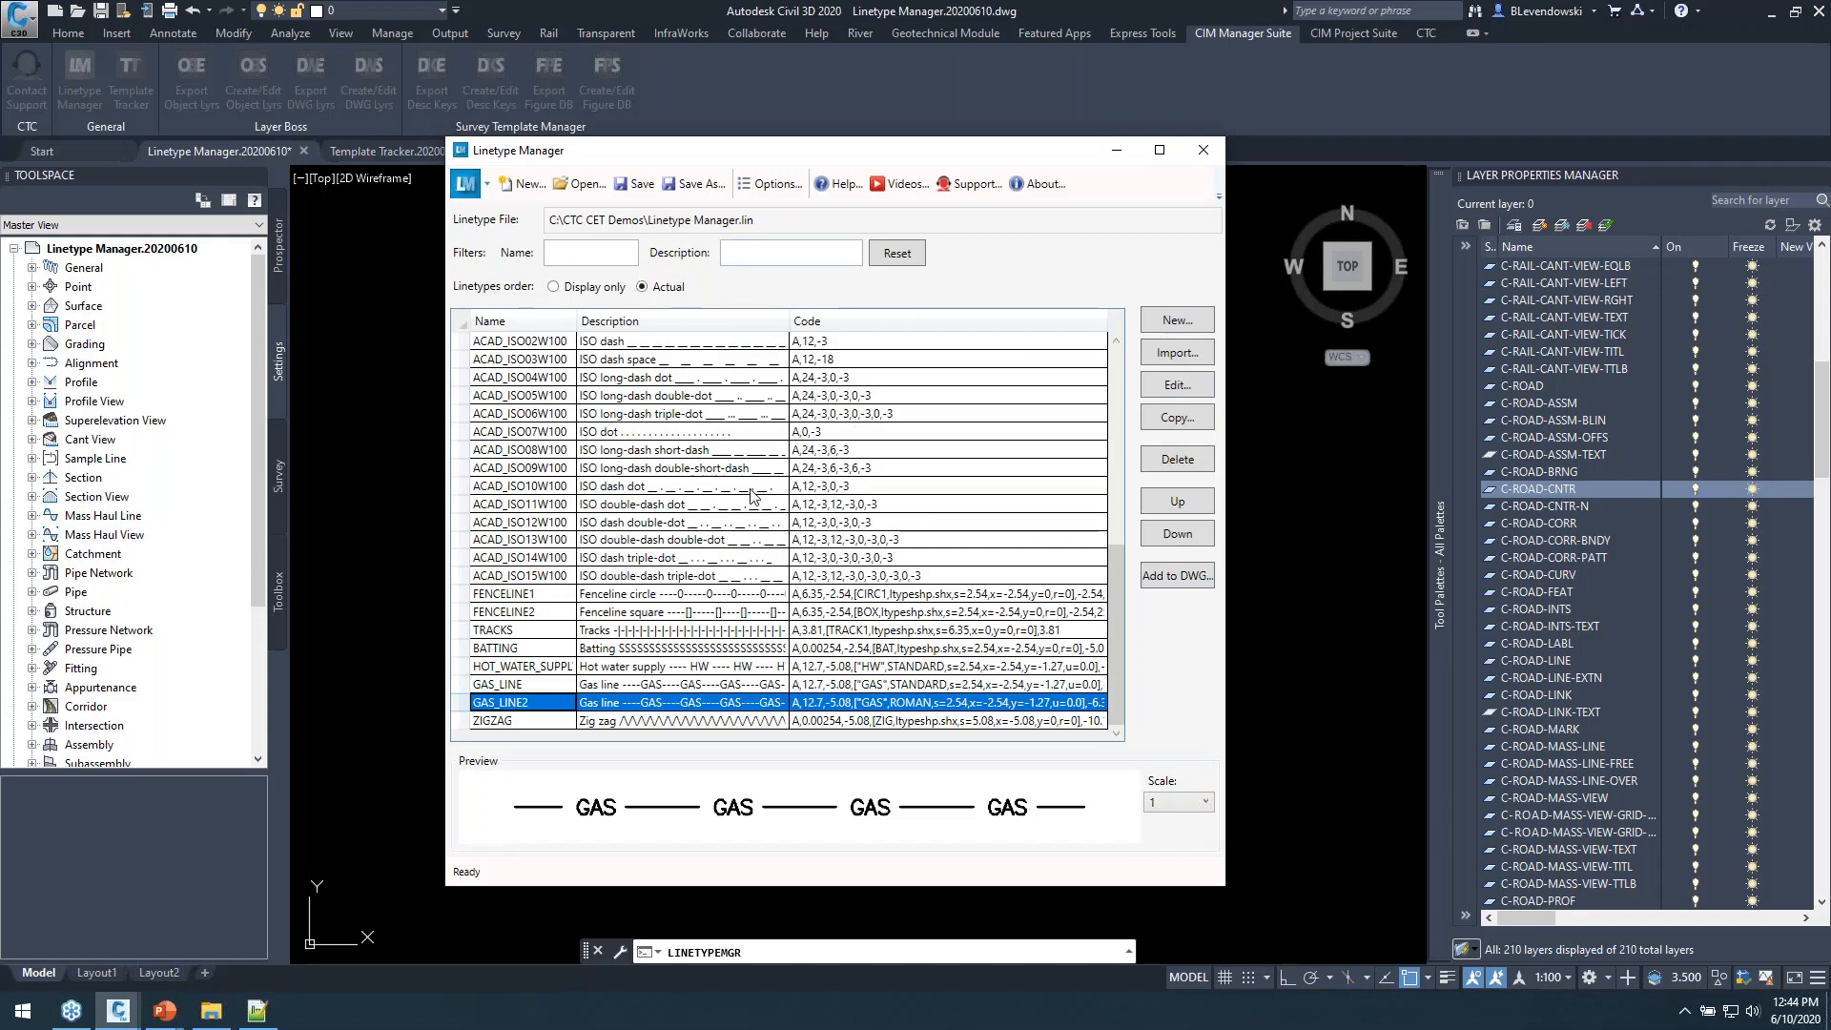
Filter the linetypes by the name "dash" and clear the filter again.
{"action": "scroll", "coordinate": [774, 505], "scroll_direction": "up", "scroll_amount": 8}
{"action": "left_click", "coordinate": [586, 254]}
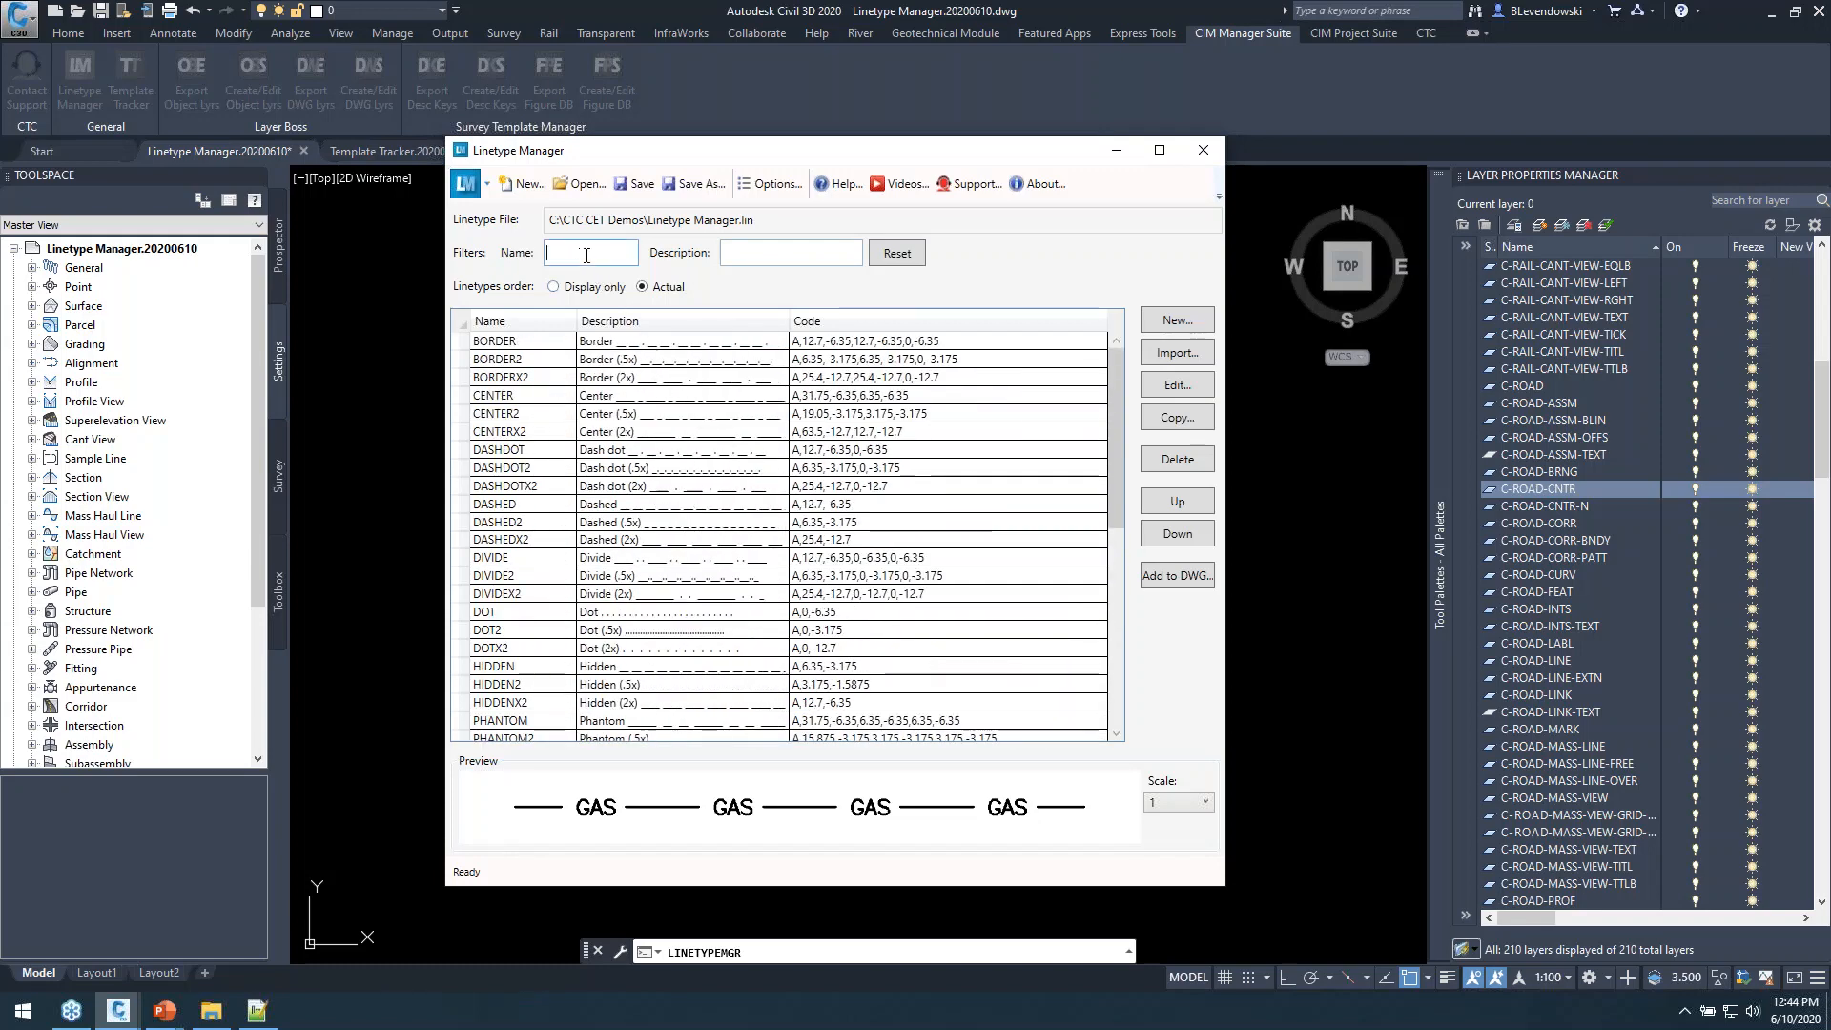
{"action": "type", "text": "dash"}
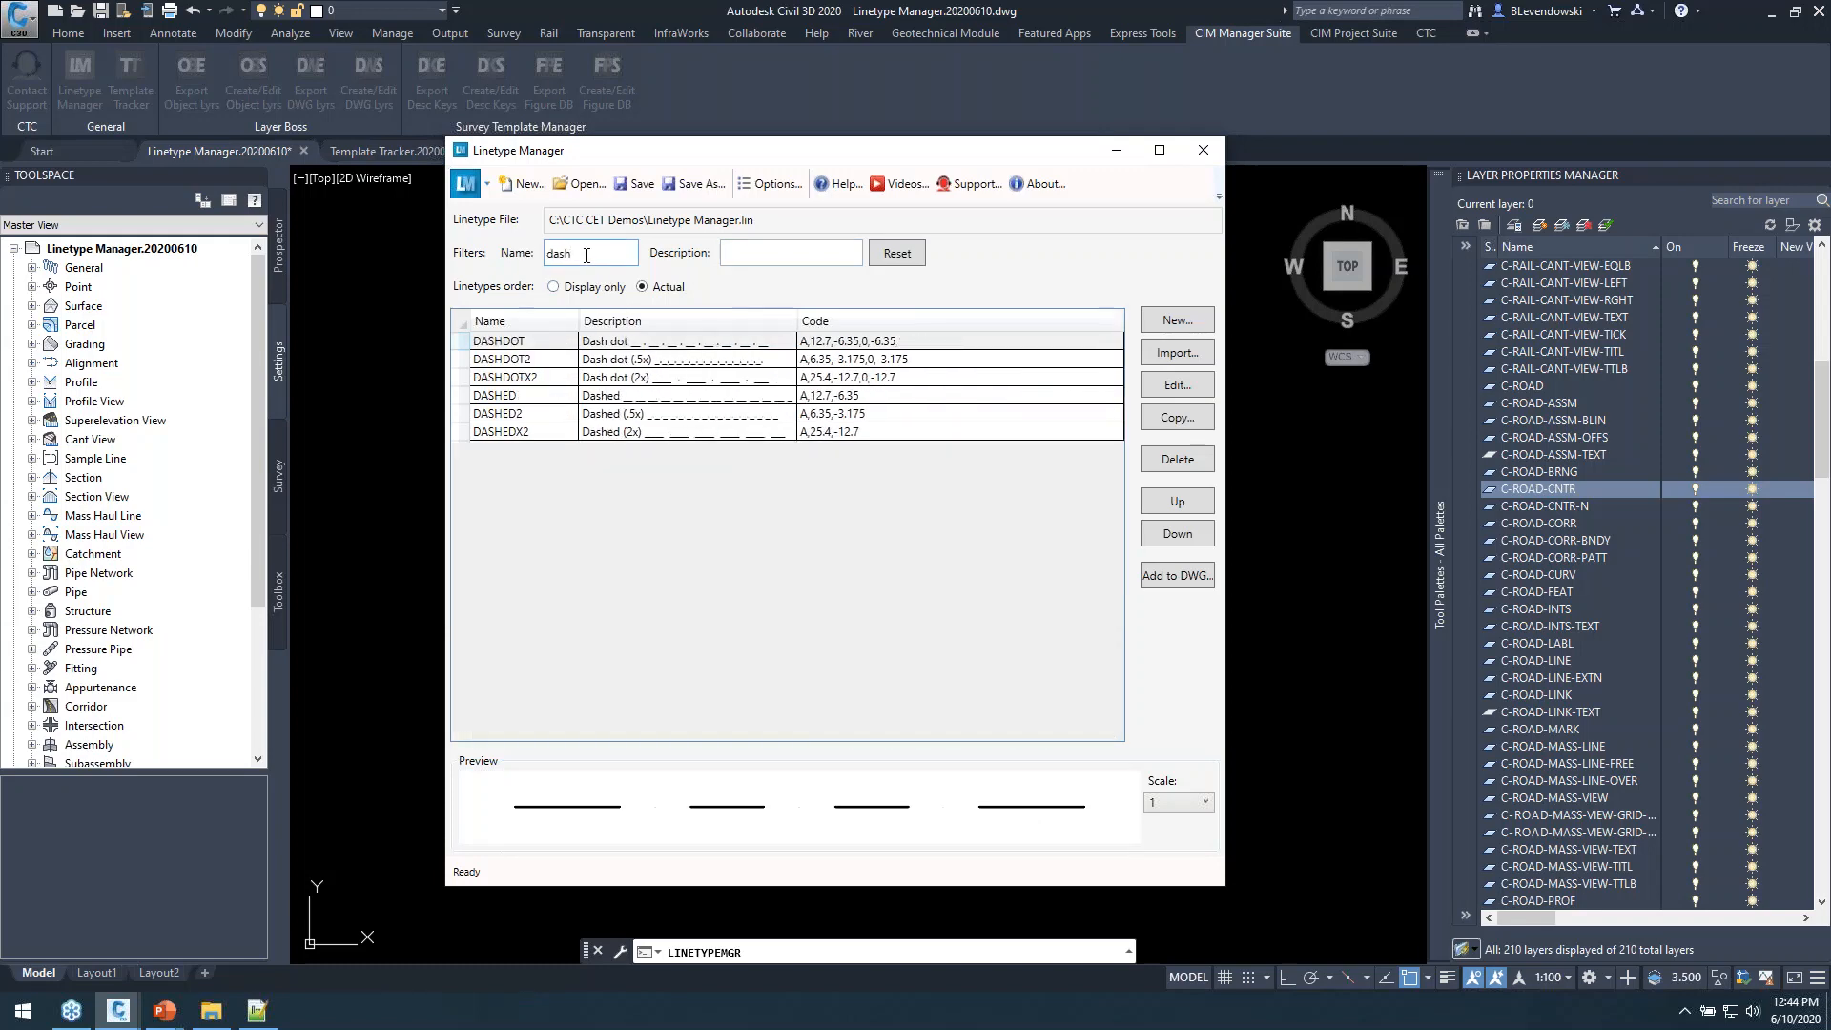
{"action": "key", "text": "BackSpace"}
{"action": "key", "text": "BackSpace"}
{"action": "key", "text": "BackSpace"}
{"action": "key", "text": "BackSpace"}
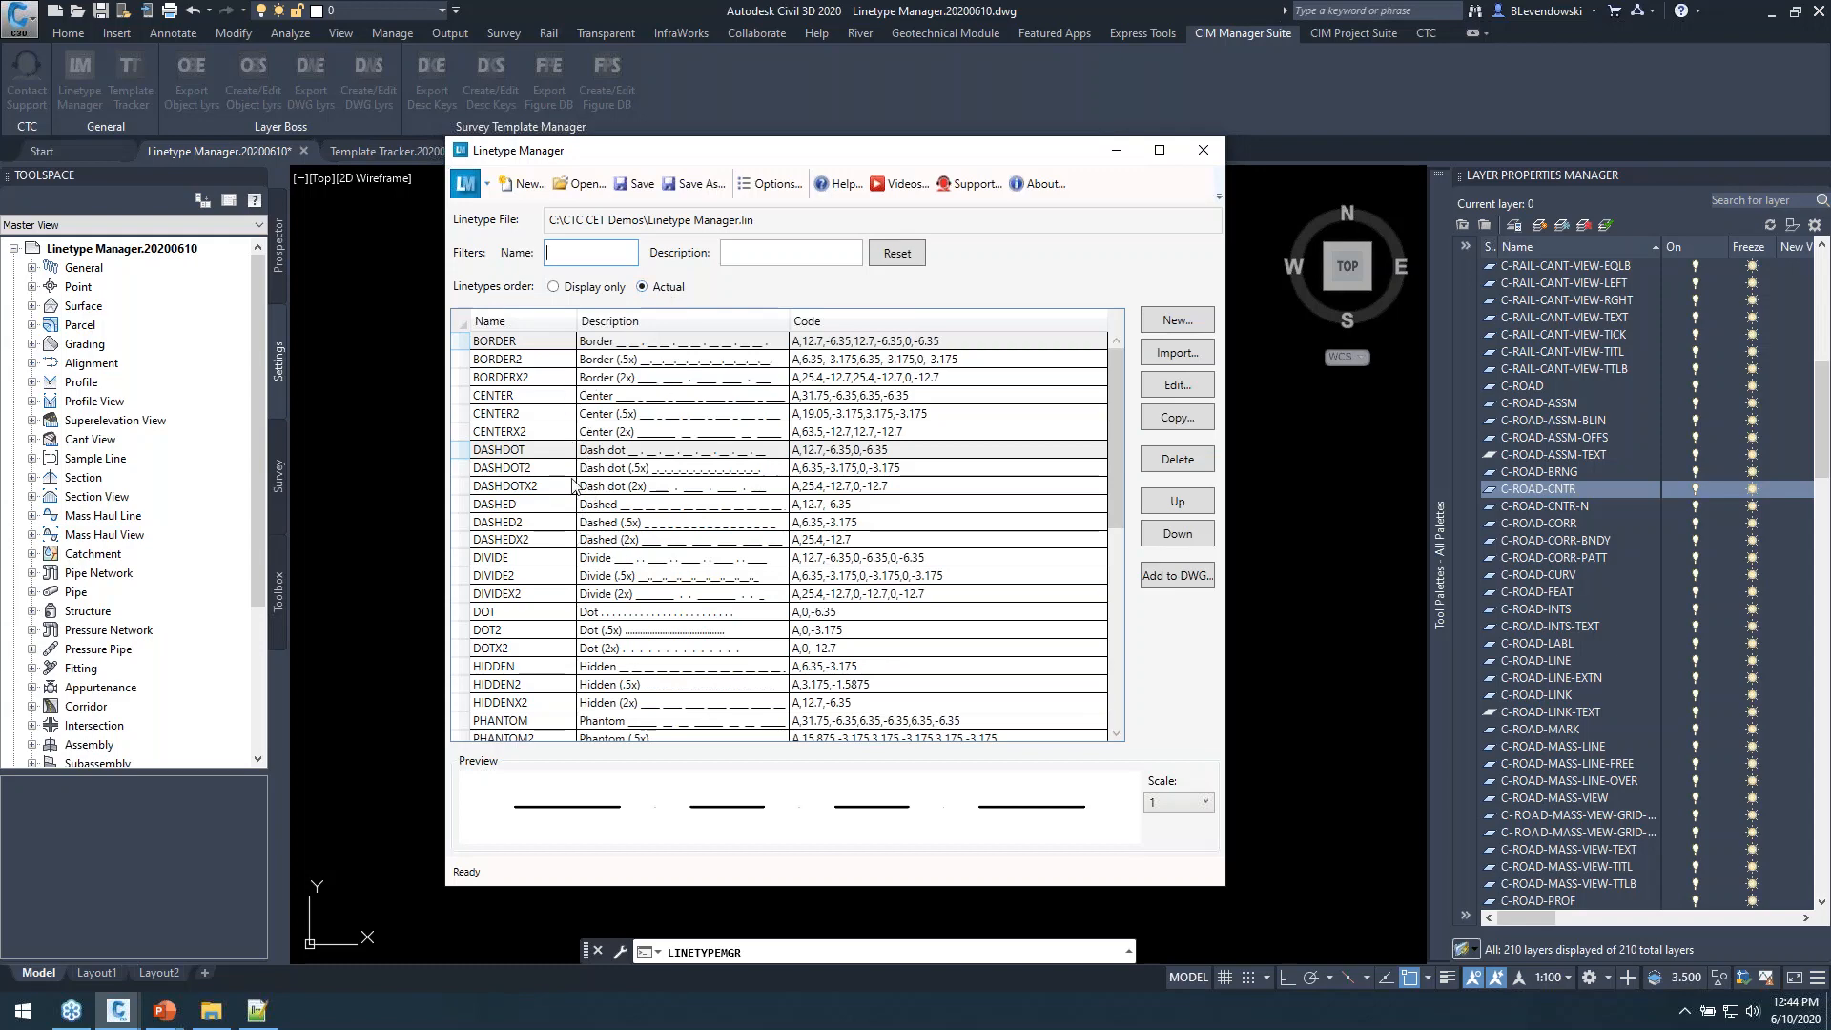
Set the linetypes order to Display only, sort by description, code and name, and restore the Actual order.
{"action": "left_click", "coordinate": [576, 290]}
{"action": "left_click", "coordinate": [645, 318]}
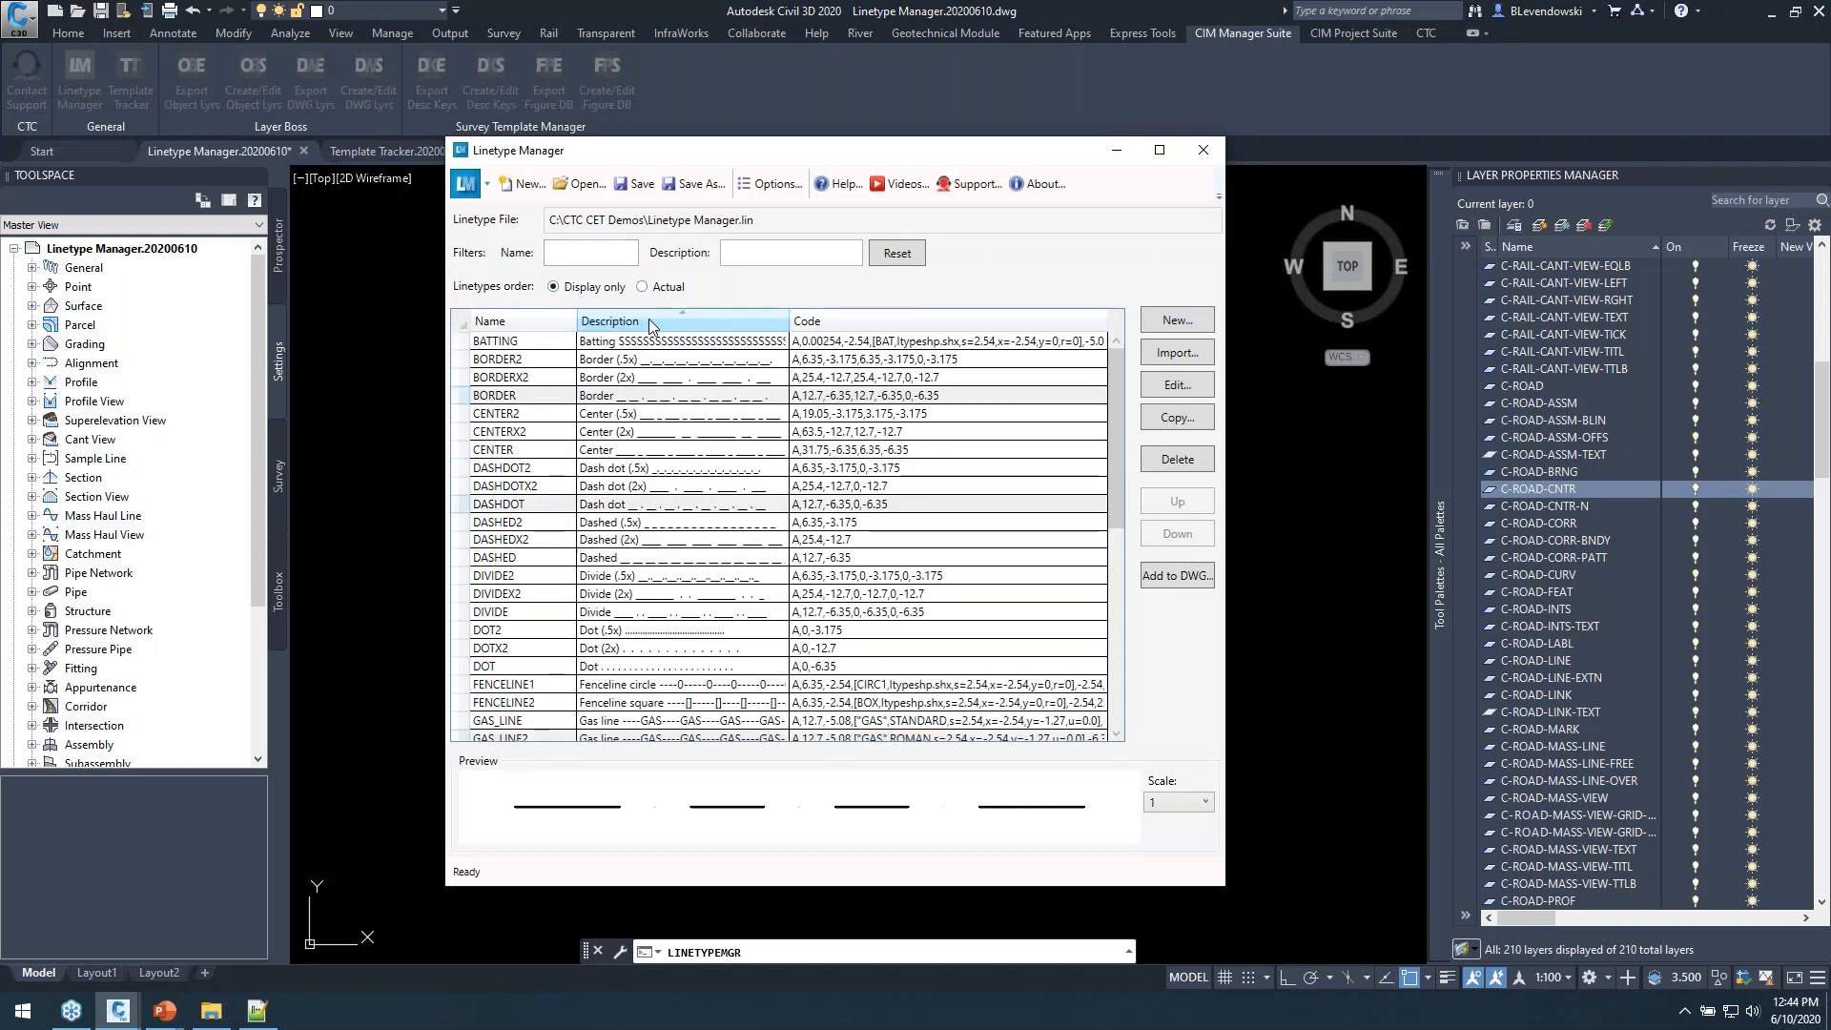
{"action": "left_click", "coordinate": [832, 319]}
{"action": "left_click", "coordinate": [541, 321]}
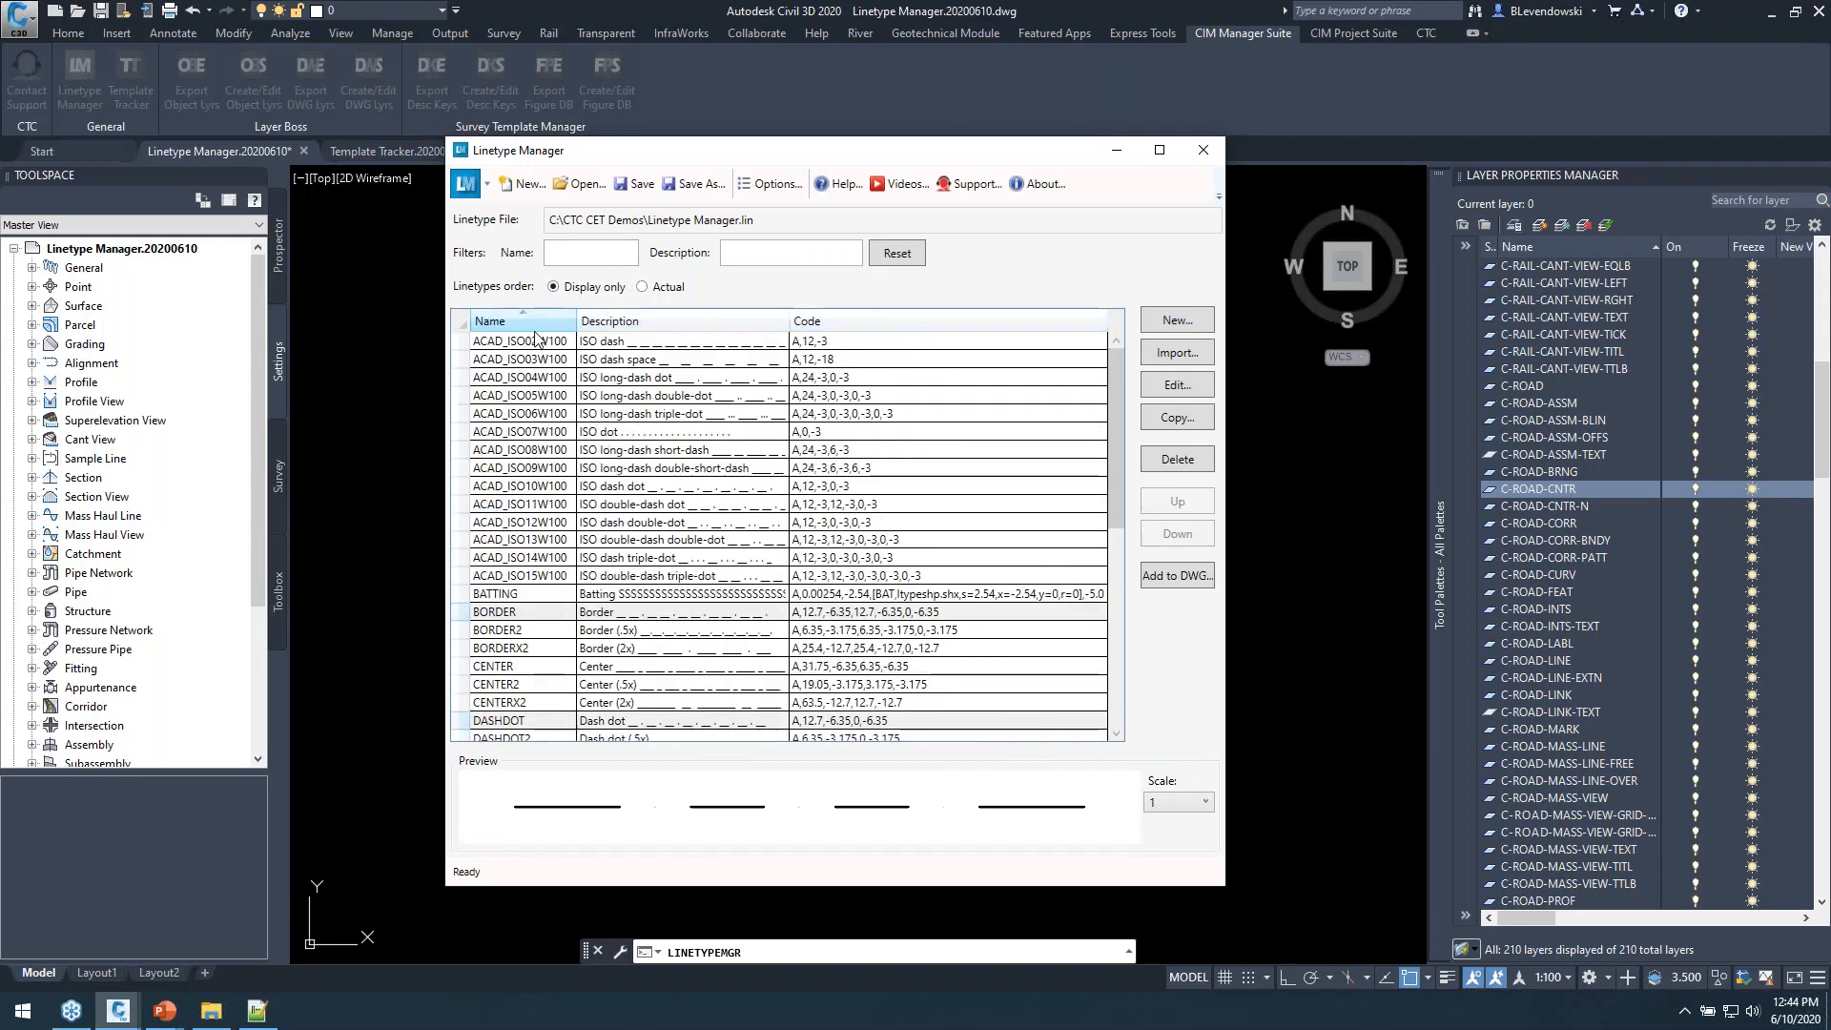
{"action": "left_click", "coordinate": [665, 288]}
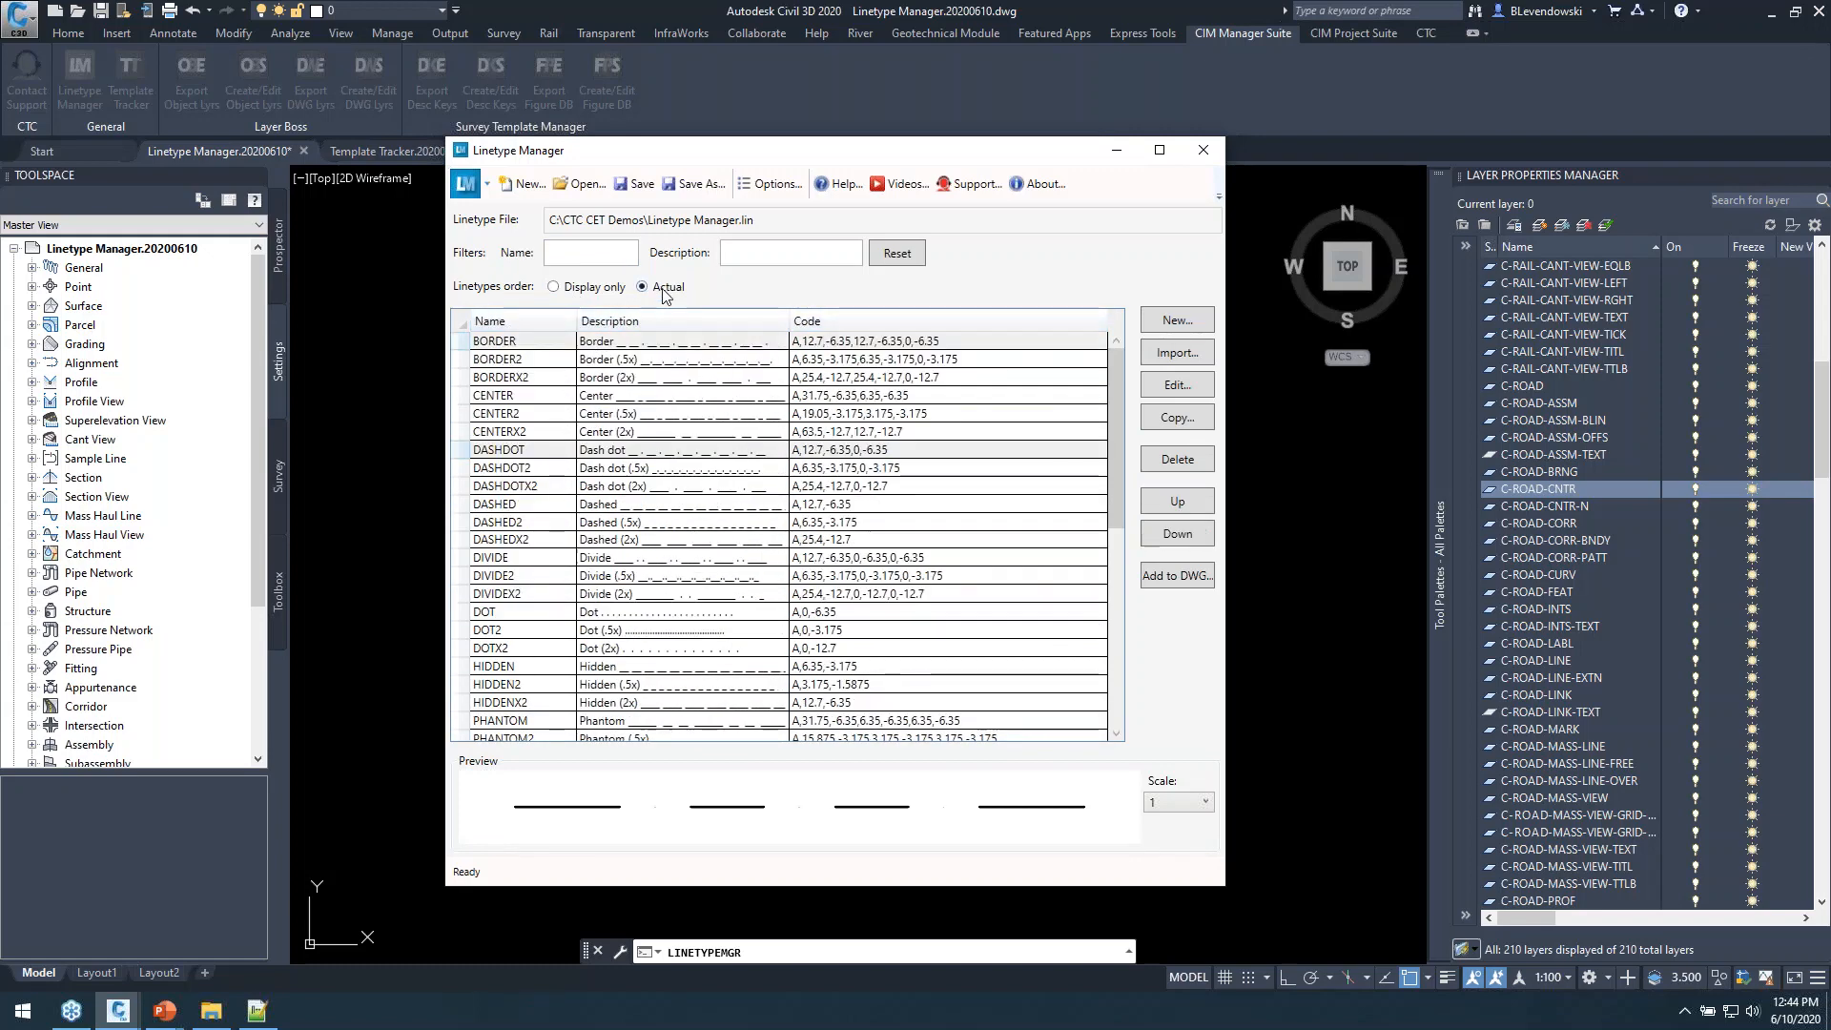
Preview the DOT, HIDDEN and HIDDEN2 linetypes and look through the available preview scales.
{"action": "left_click", "coordinate": [522, 613]}
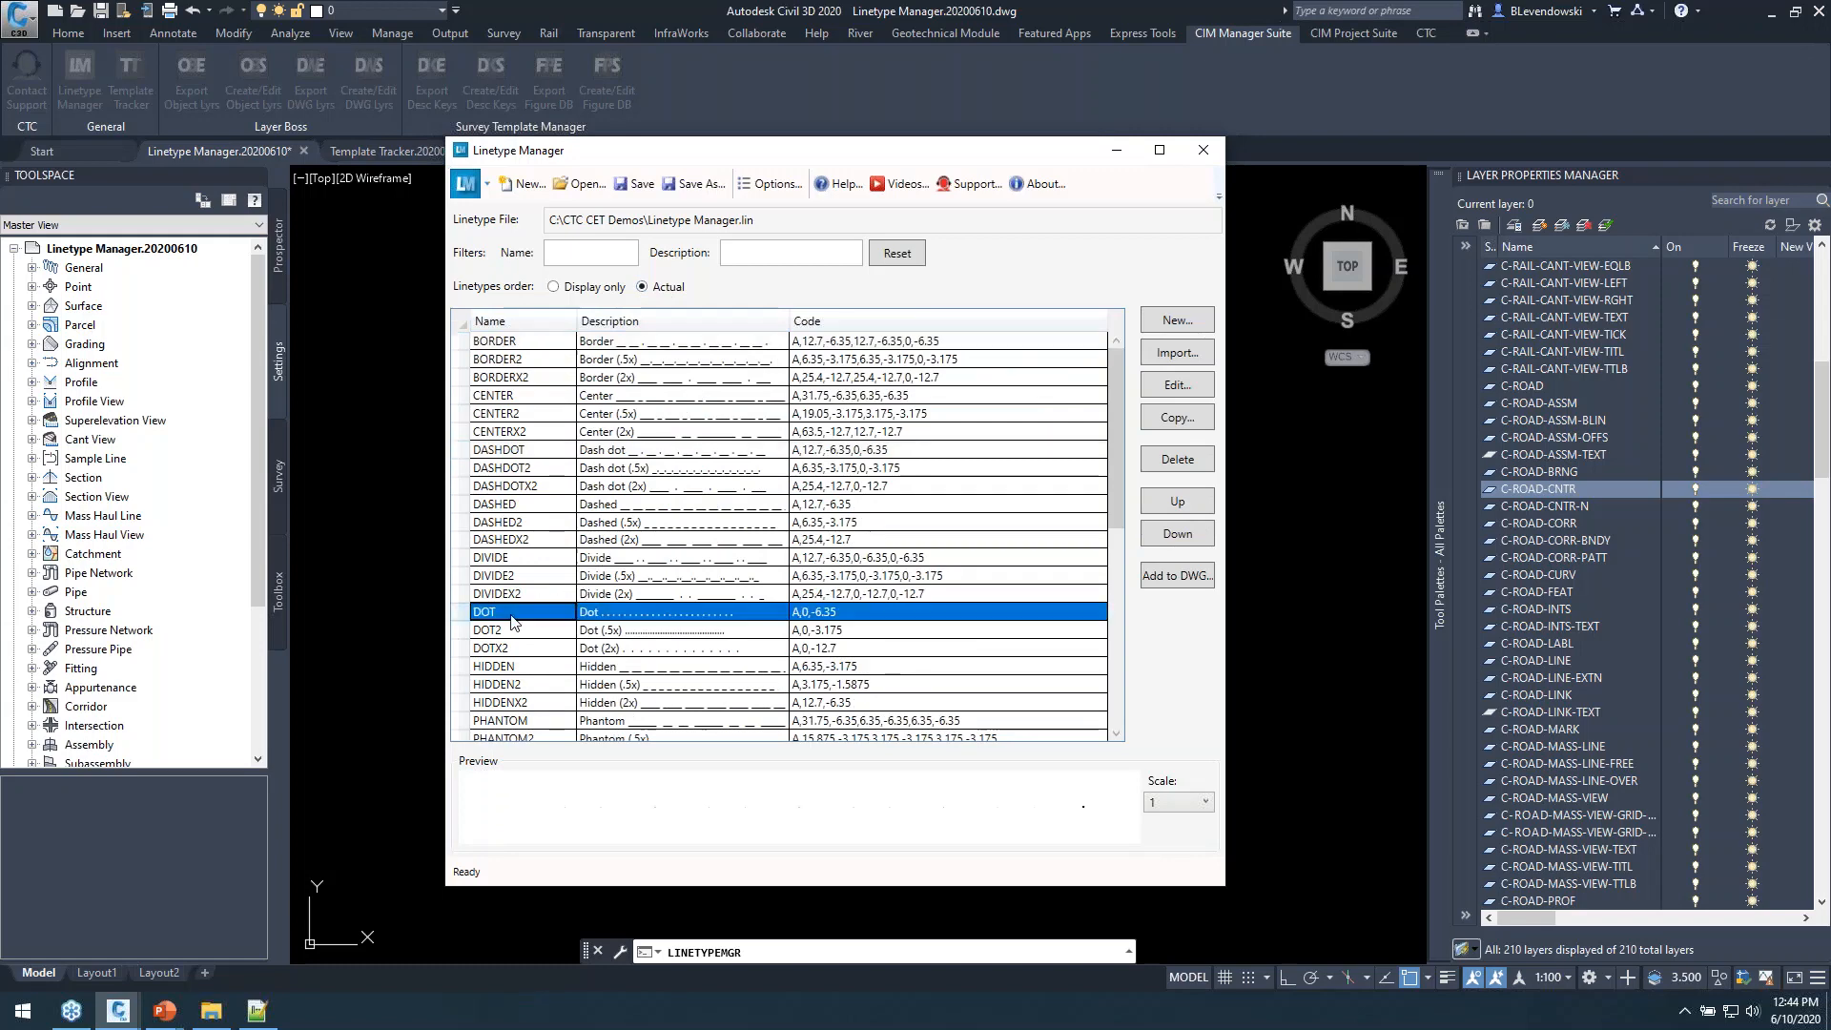
{"action": "left_click", "coordinate": [524, 668]}
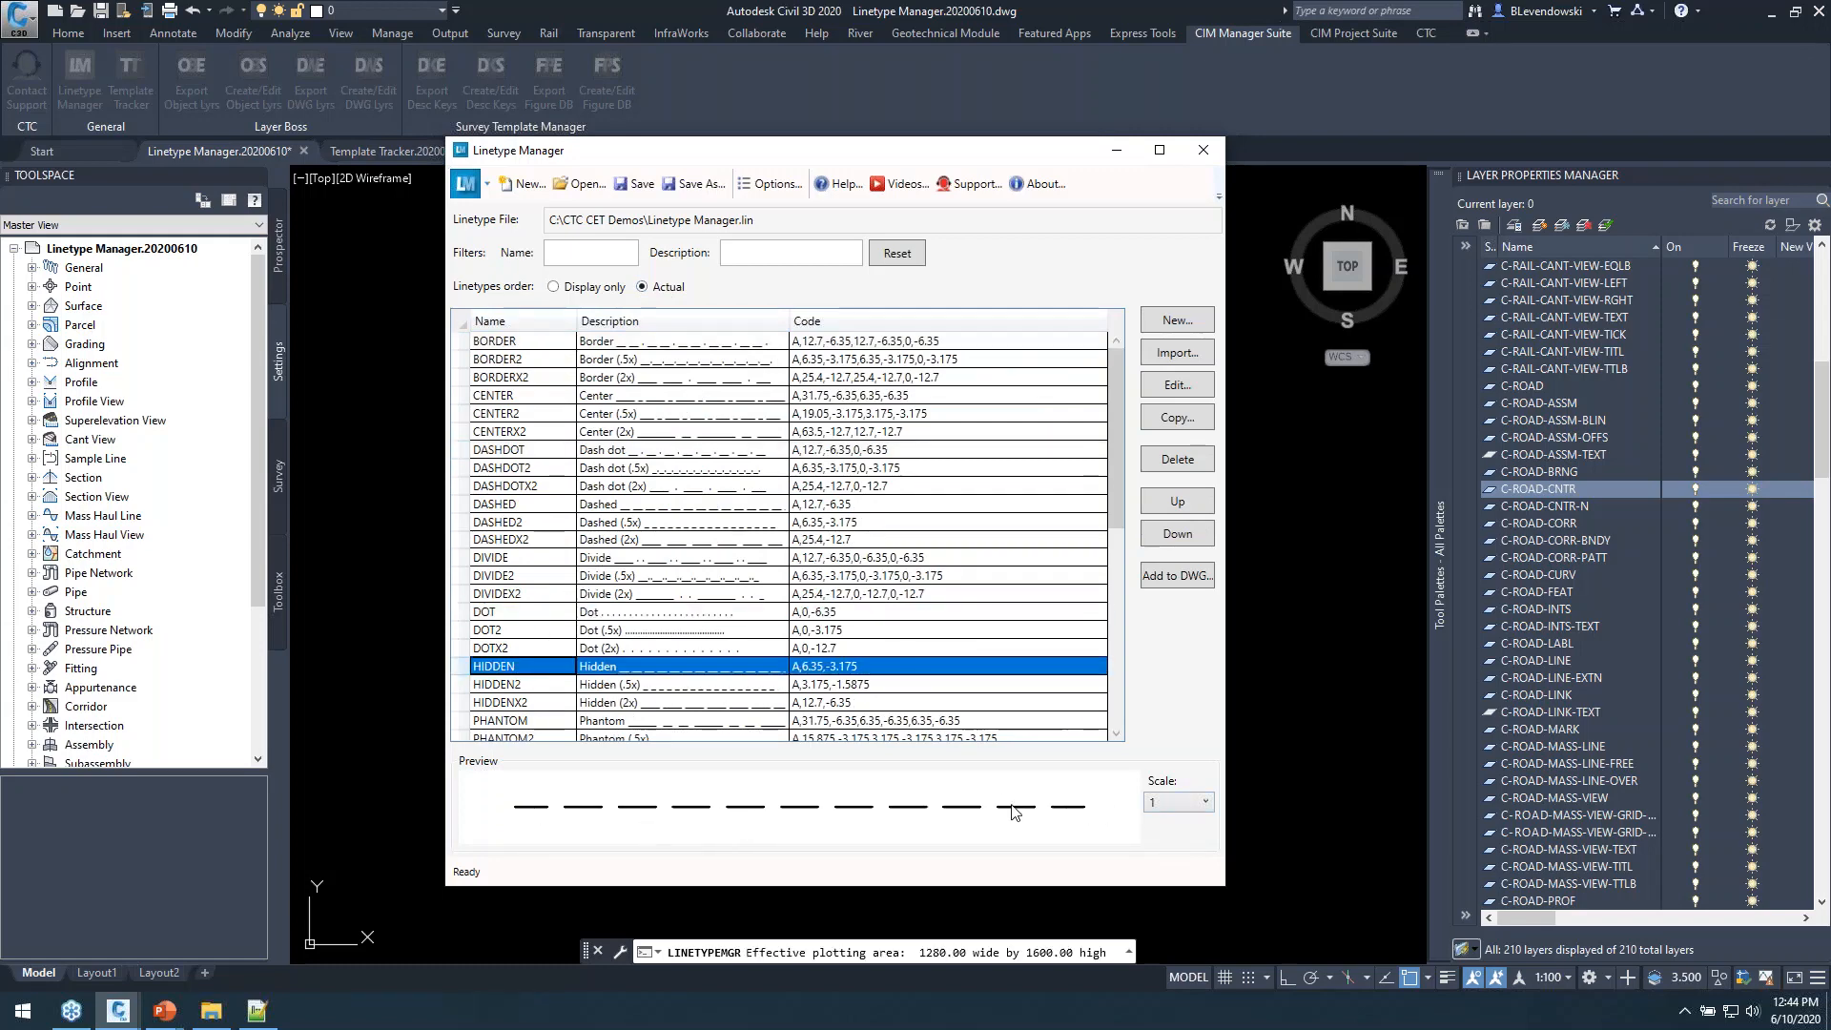
{"action": "left_click", "coordinate": [1177, 803]}
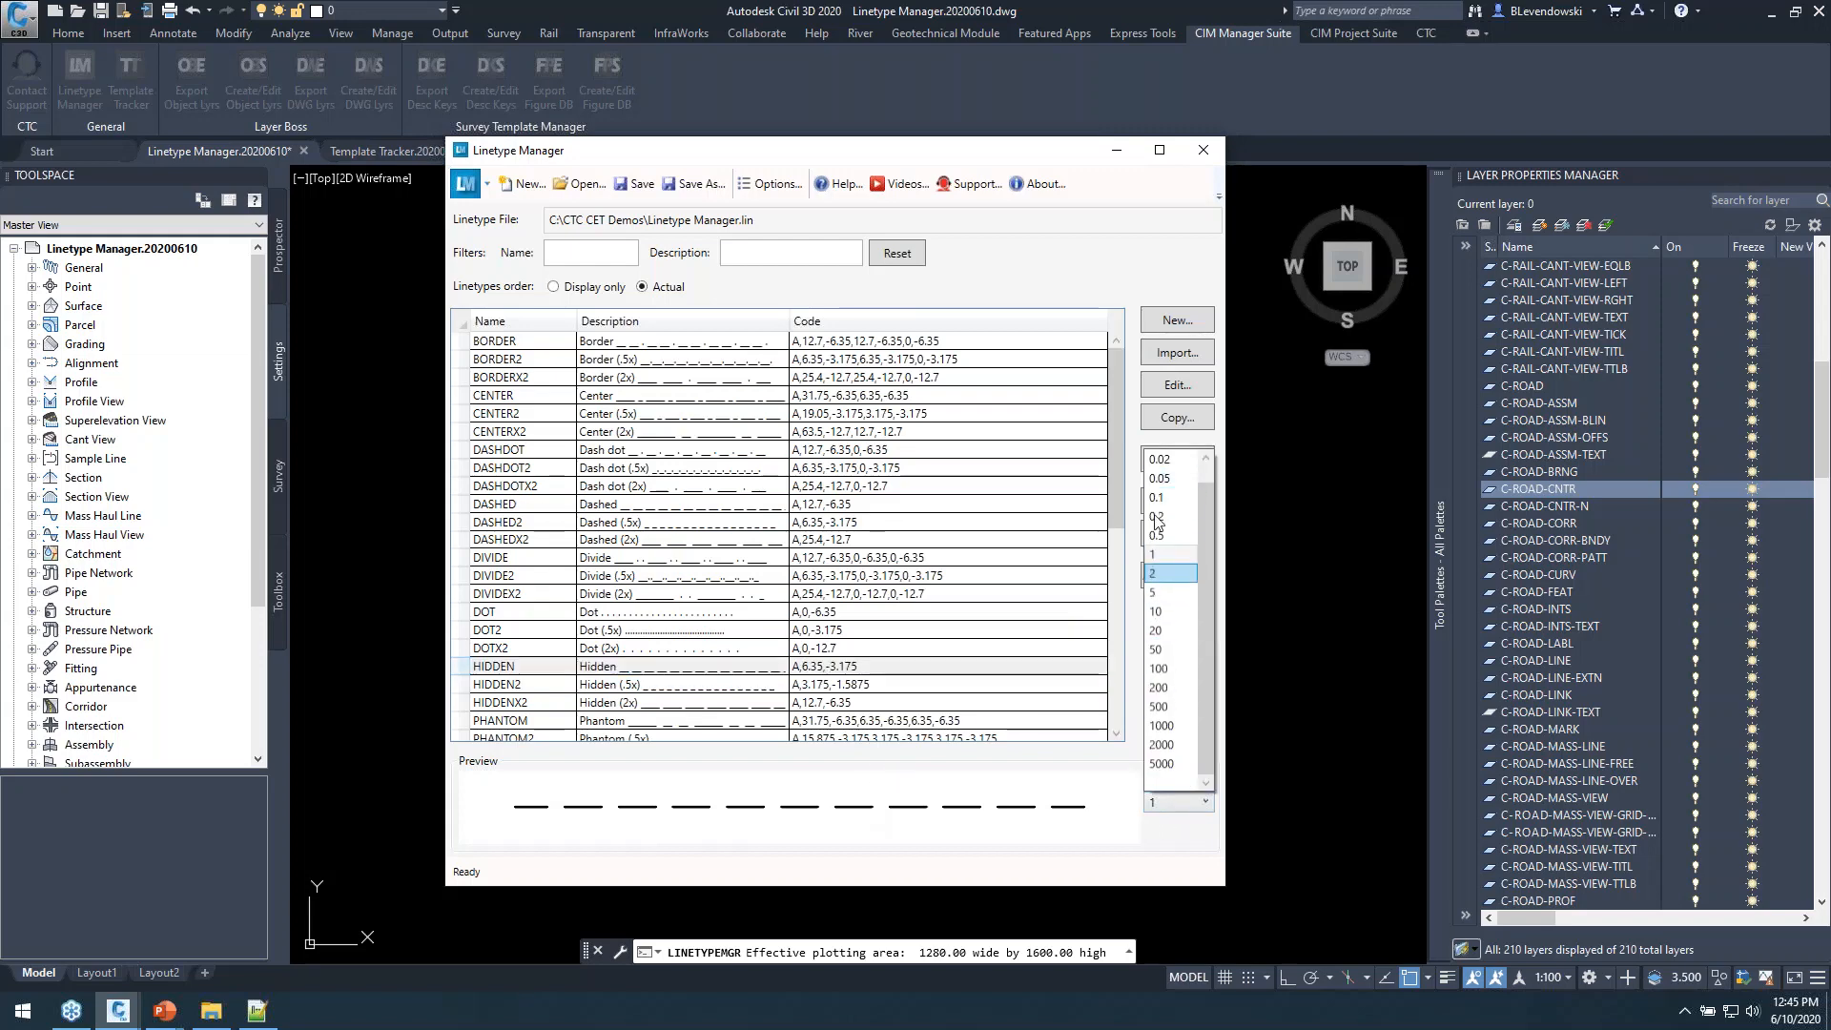
{"action": "left_click", "coordinate": [1181, 832]}
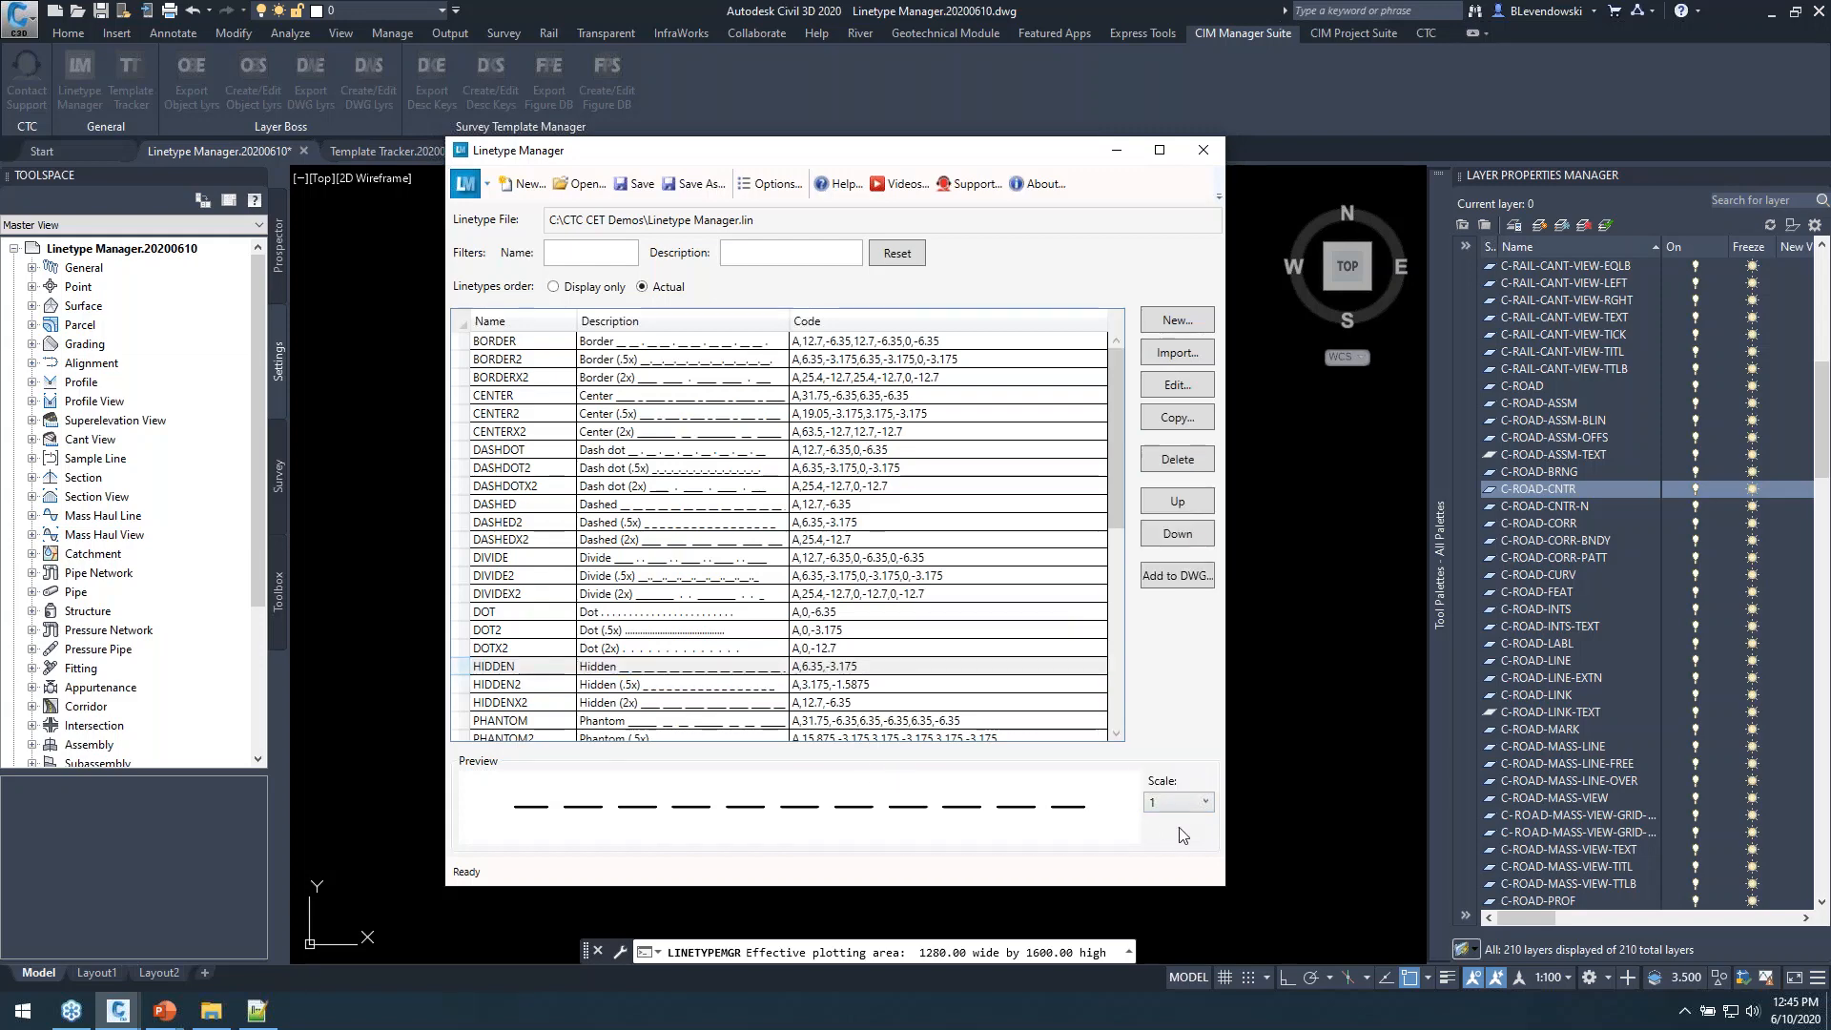
{"action": "left_click", "coordinate": [541, 690]}
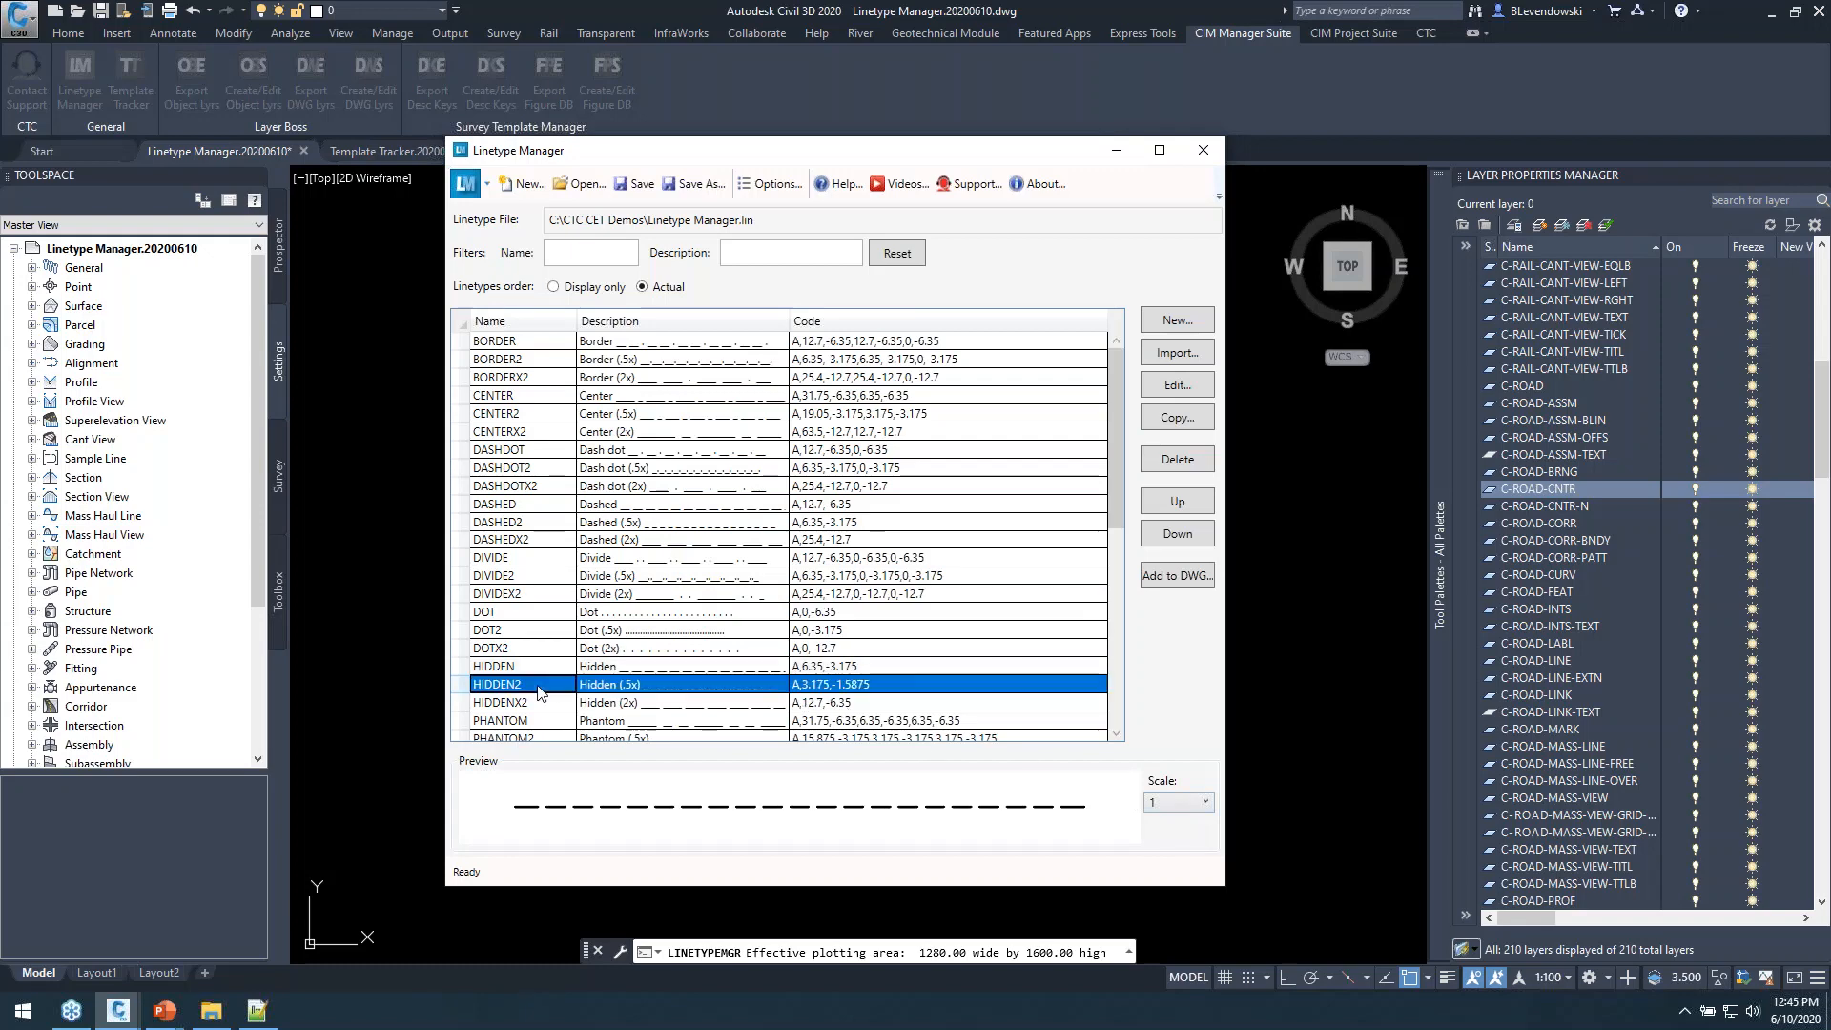
Open the GAS_LINE2 linetype for editing and move the Linetype Editor so the list preview is uncovered.
{"action": "scroll", "coordinate": [543, 682], "scroll_direction": "down", "scroll_amount": 8}
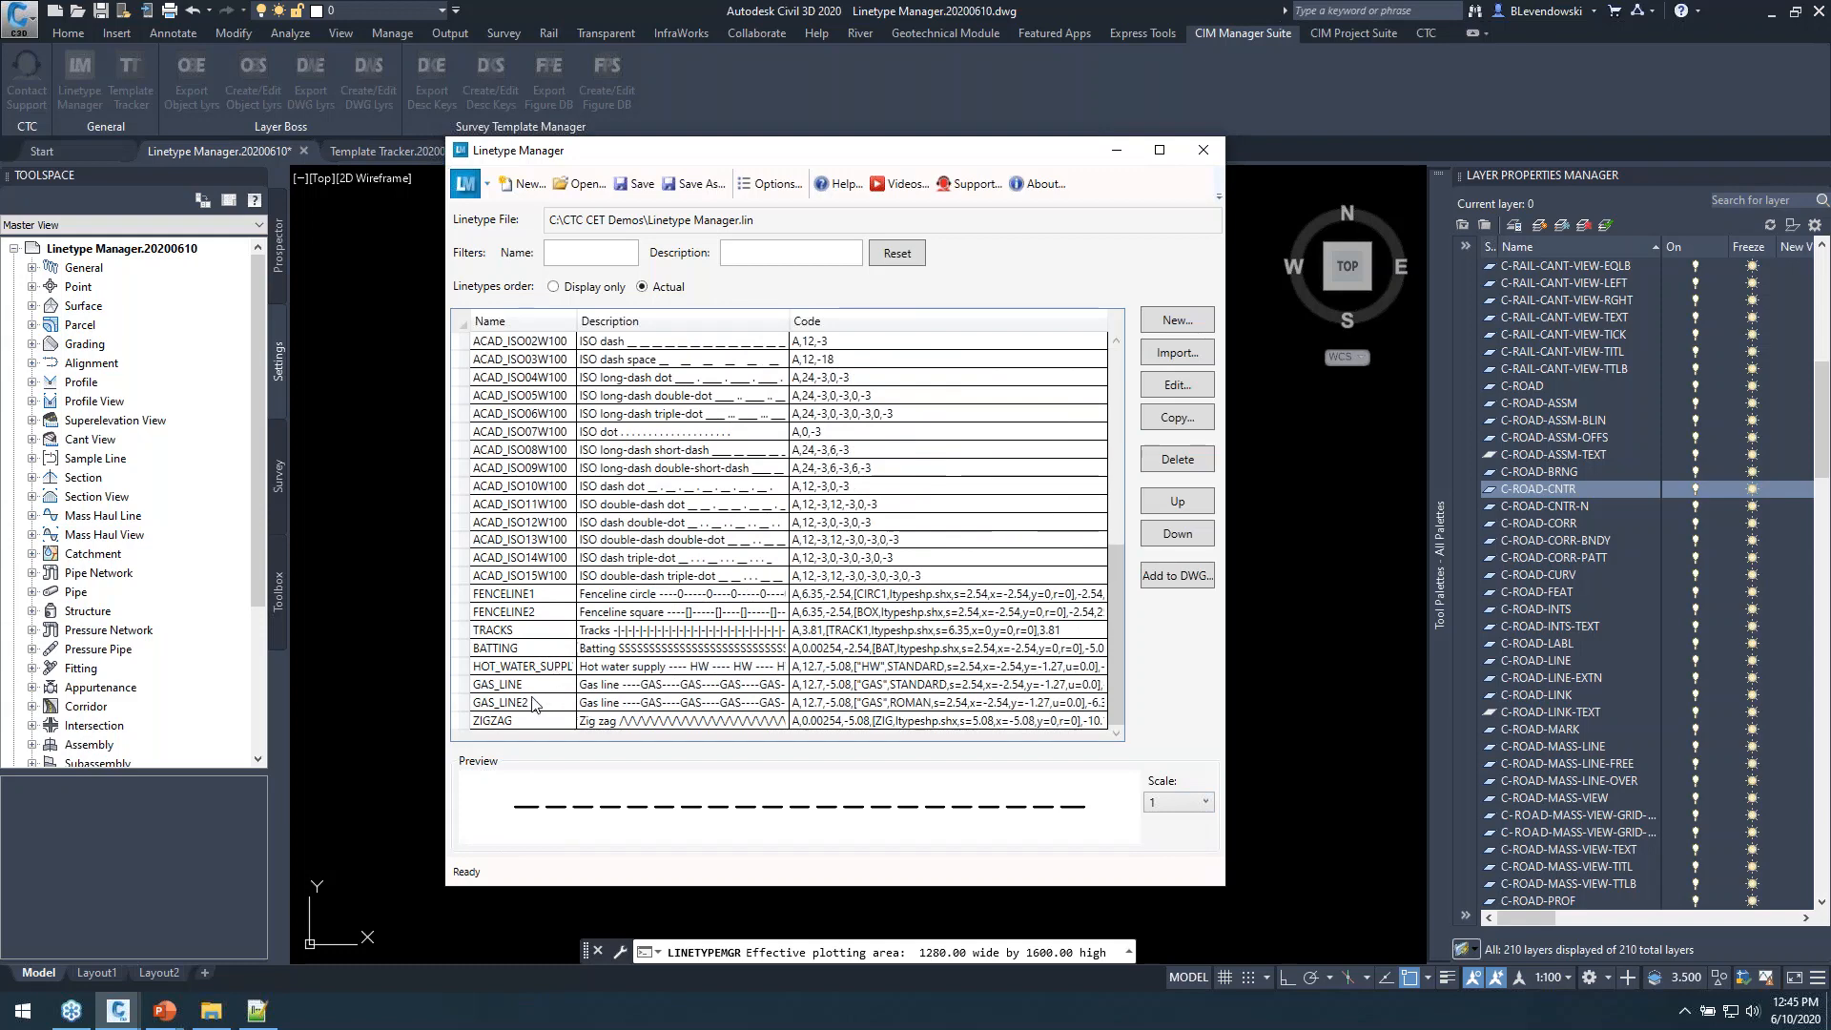
{"action": "left_click", "coordinate": [539, 704]}
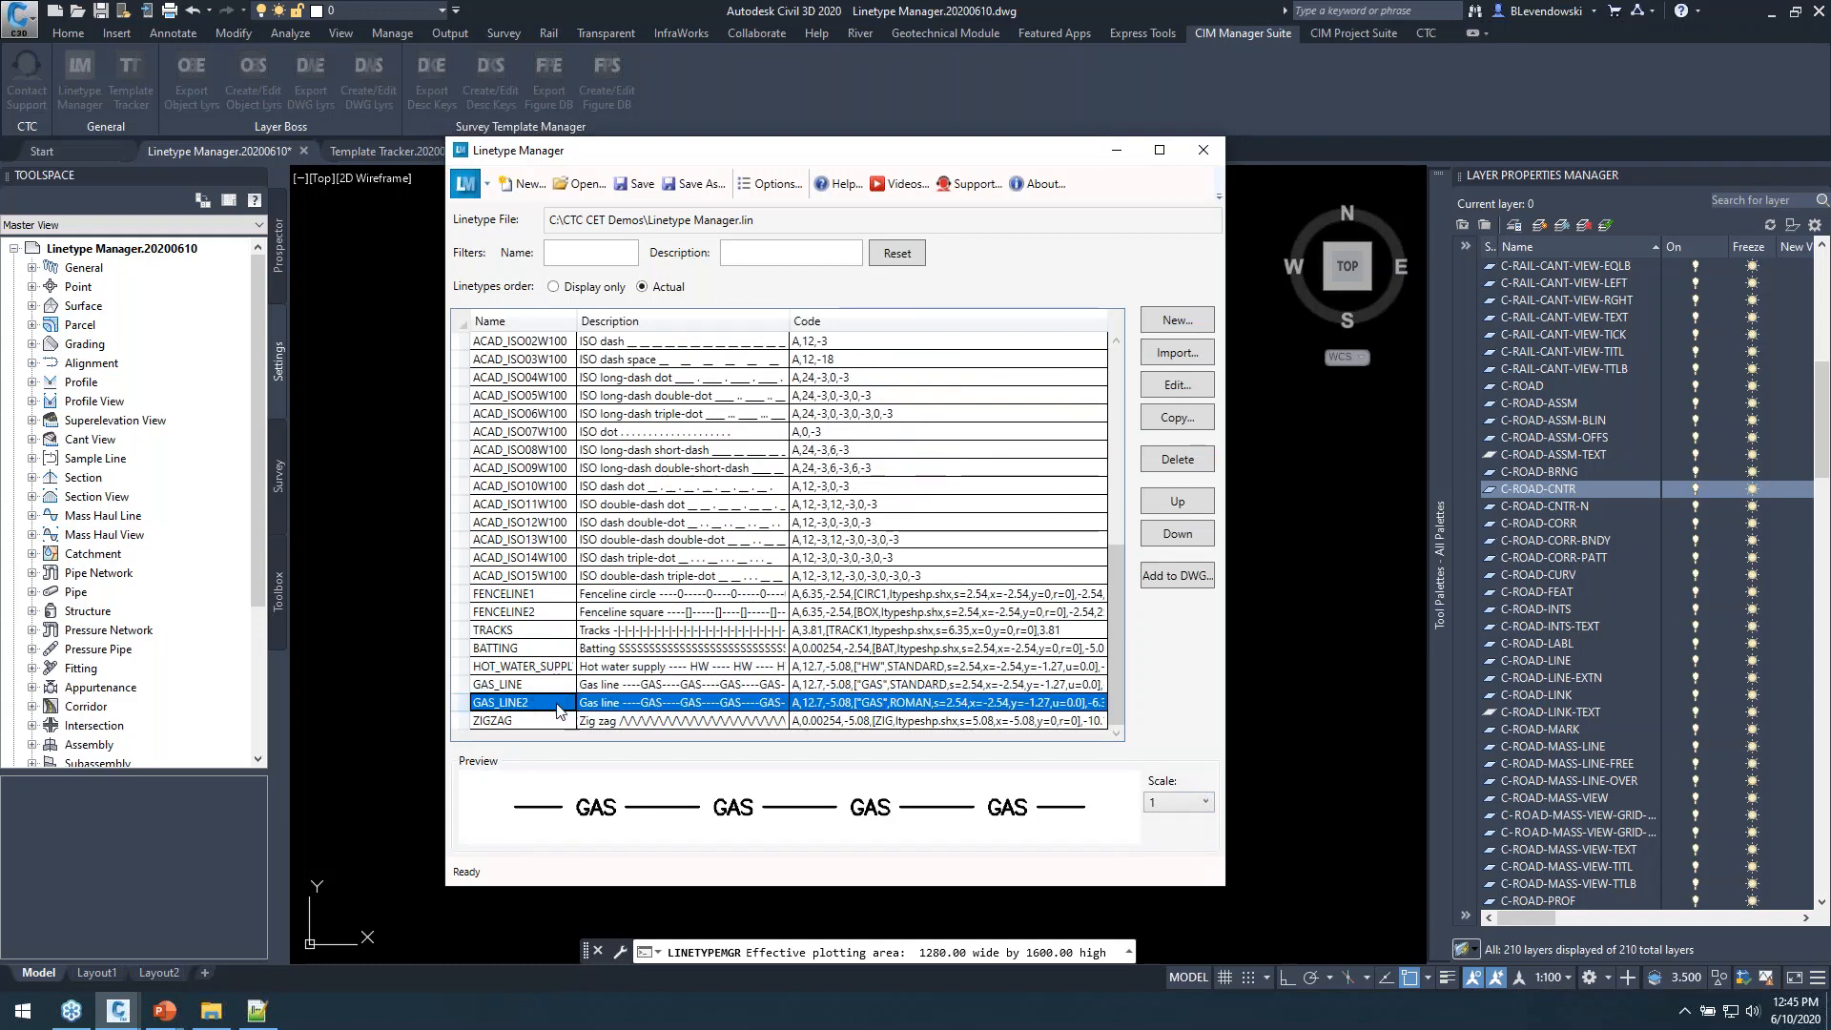
{"action": "left_click", "coordinate": [1177, 386]}
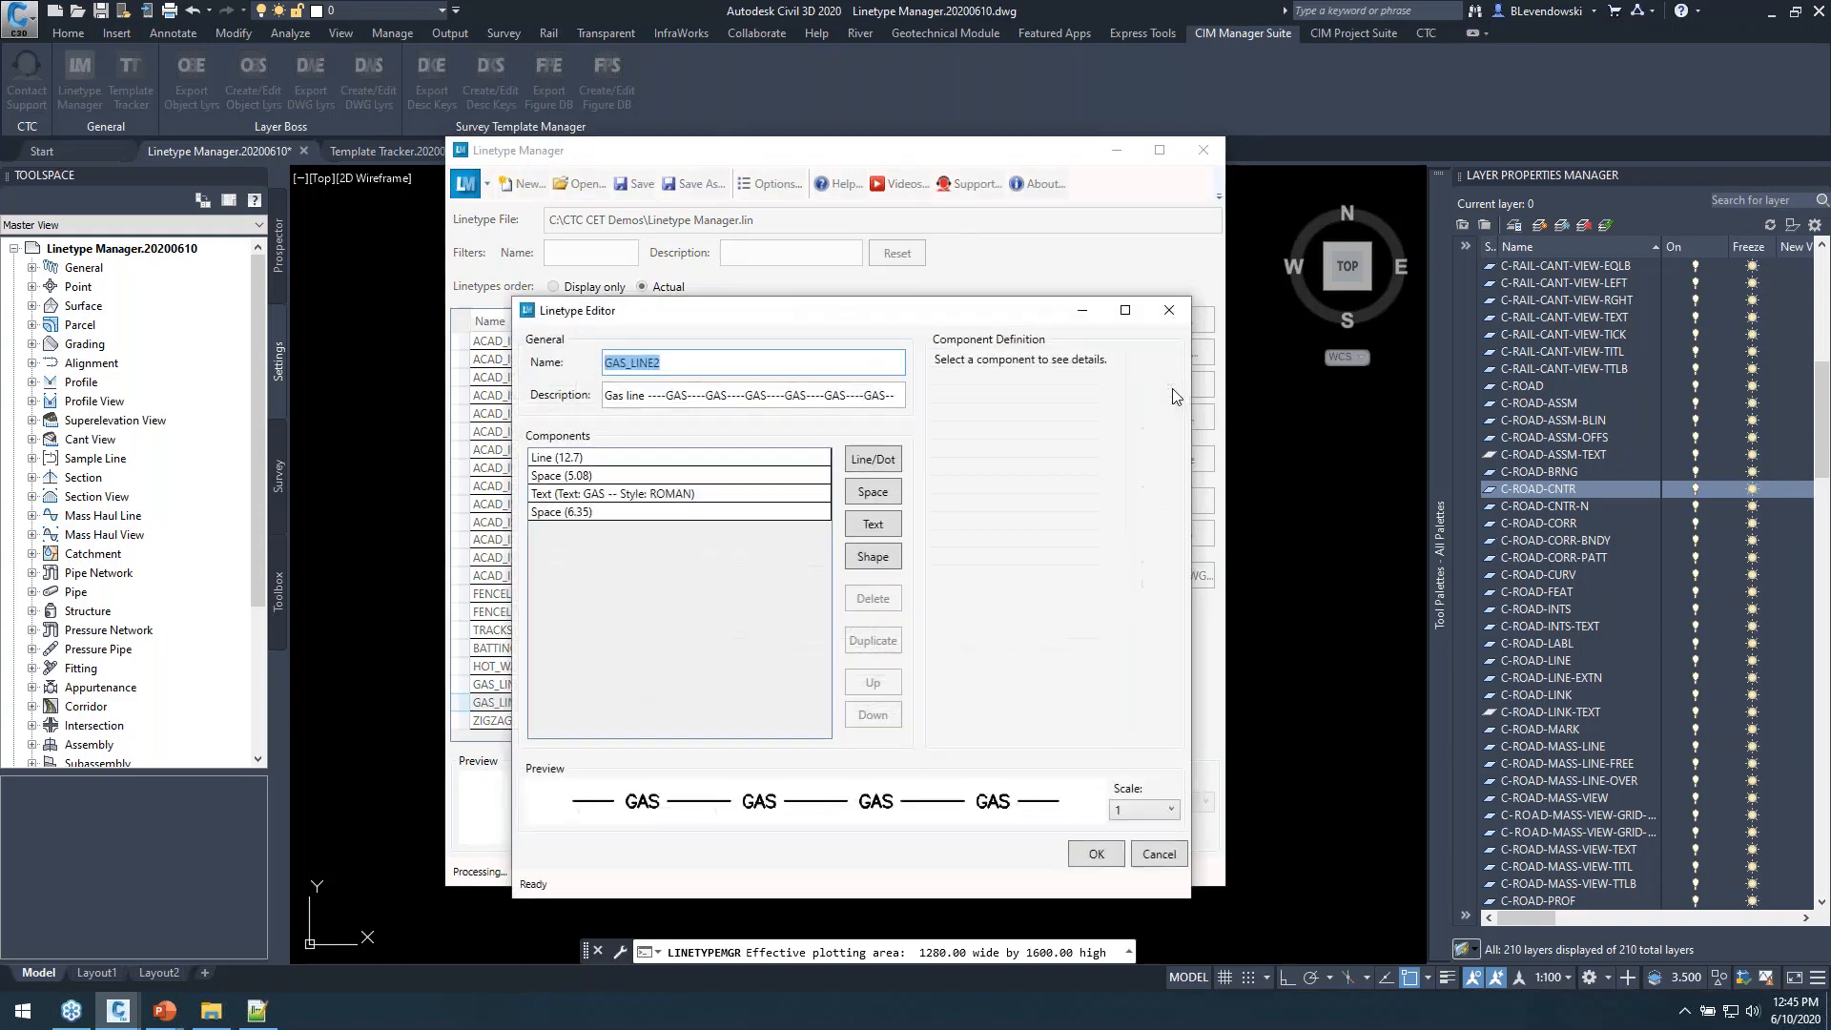
{"action": "left_click_drag", "start_coordinate": [866, 308], "coordinate": [855, 168]}
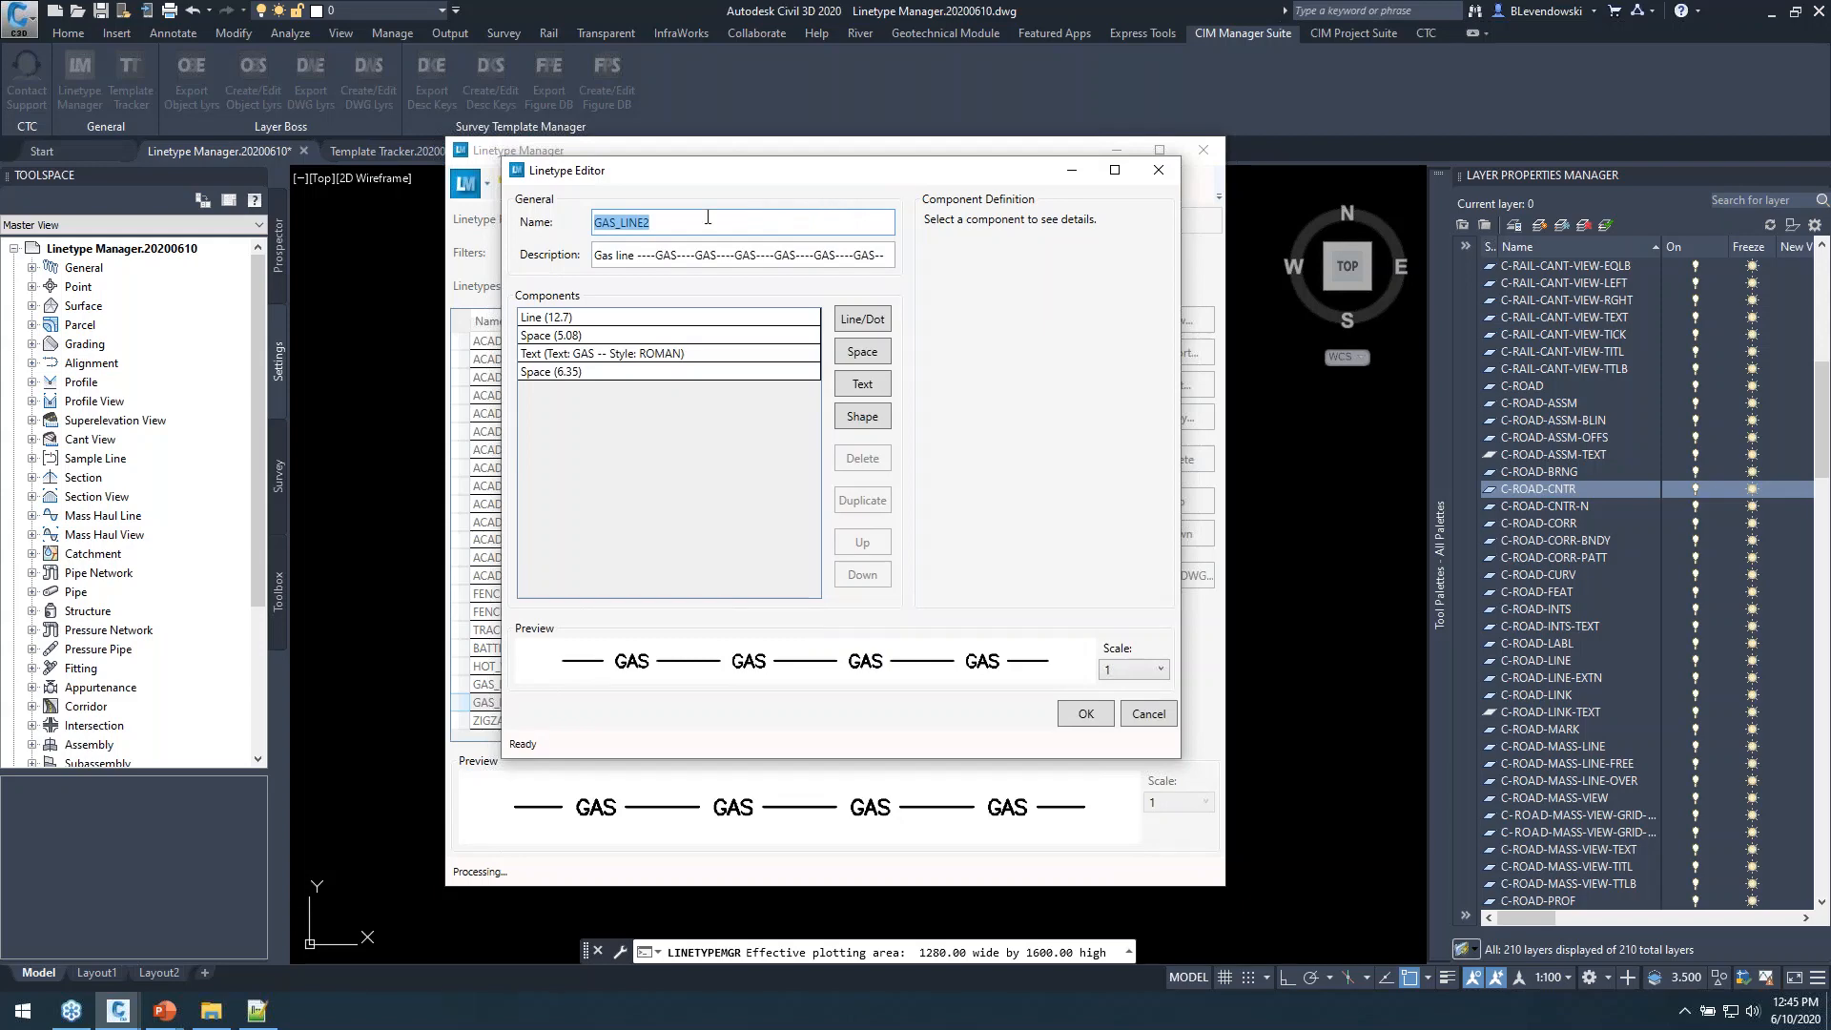
Examine the name, description and the line, space and text component definitions of GAS_LINE2.
{"action": "left_click_drag", "start_coordinate": [620, 222], "coordinate": [538, 244]}
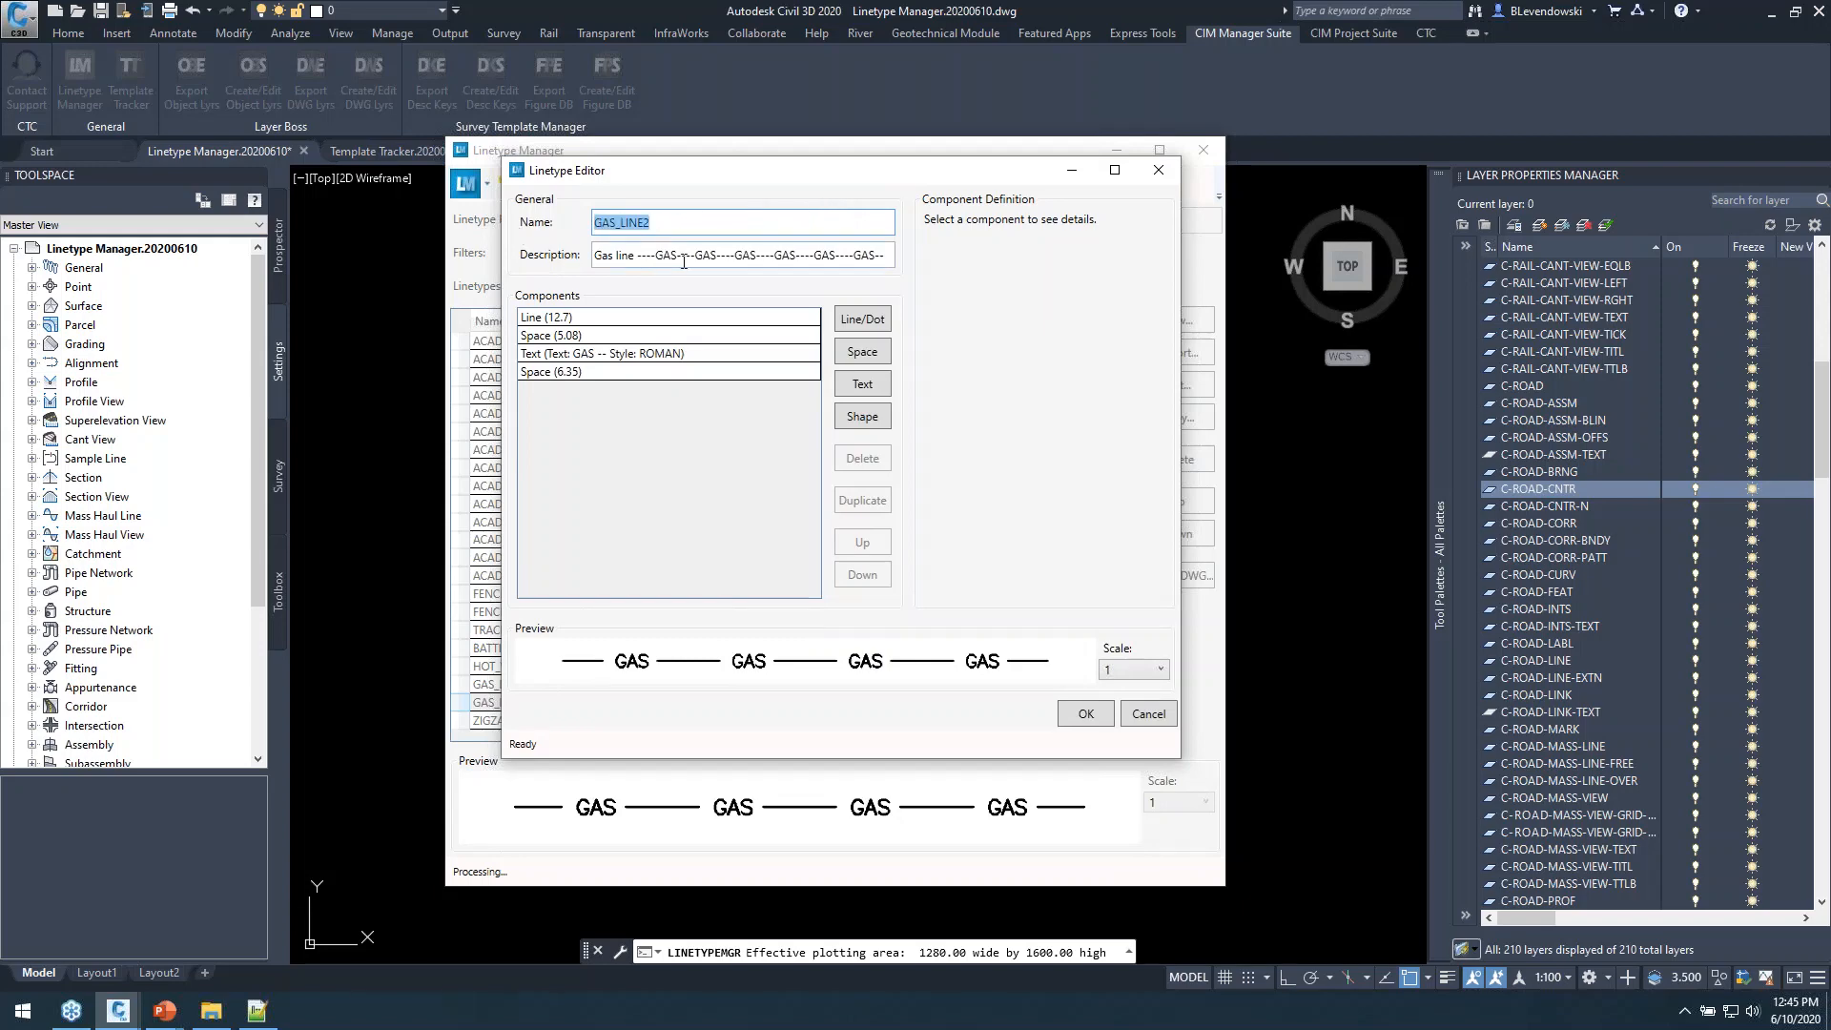
{"action": "left_click", "coordinate": [767, 258]}
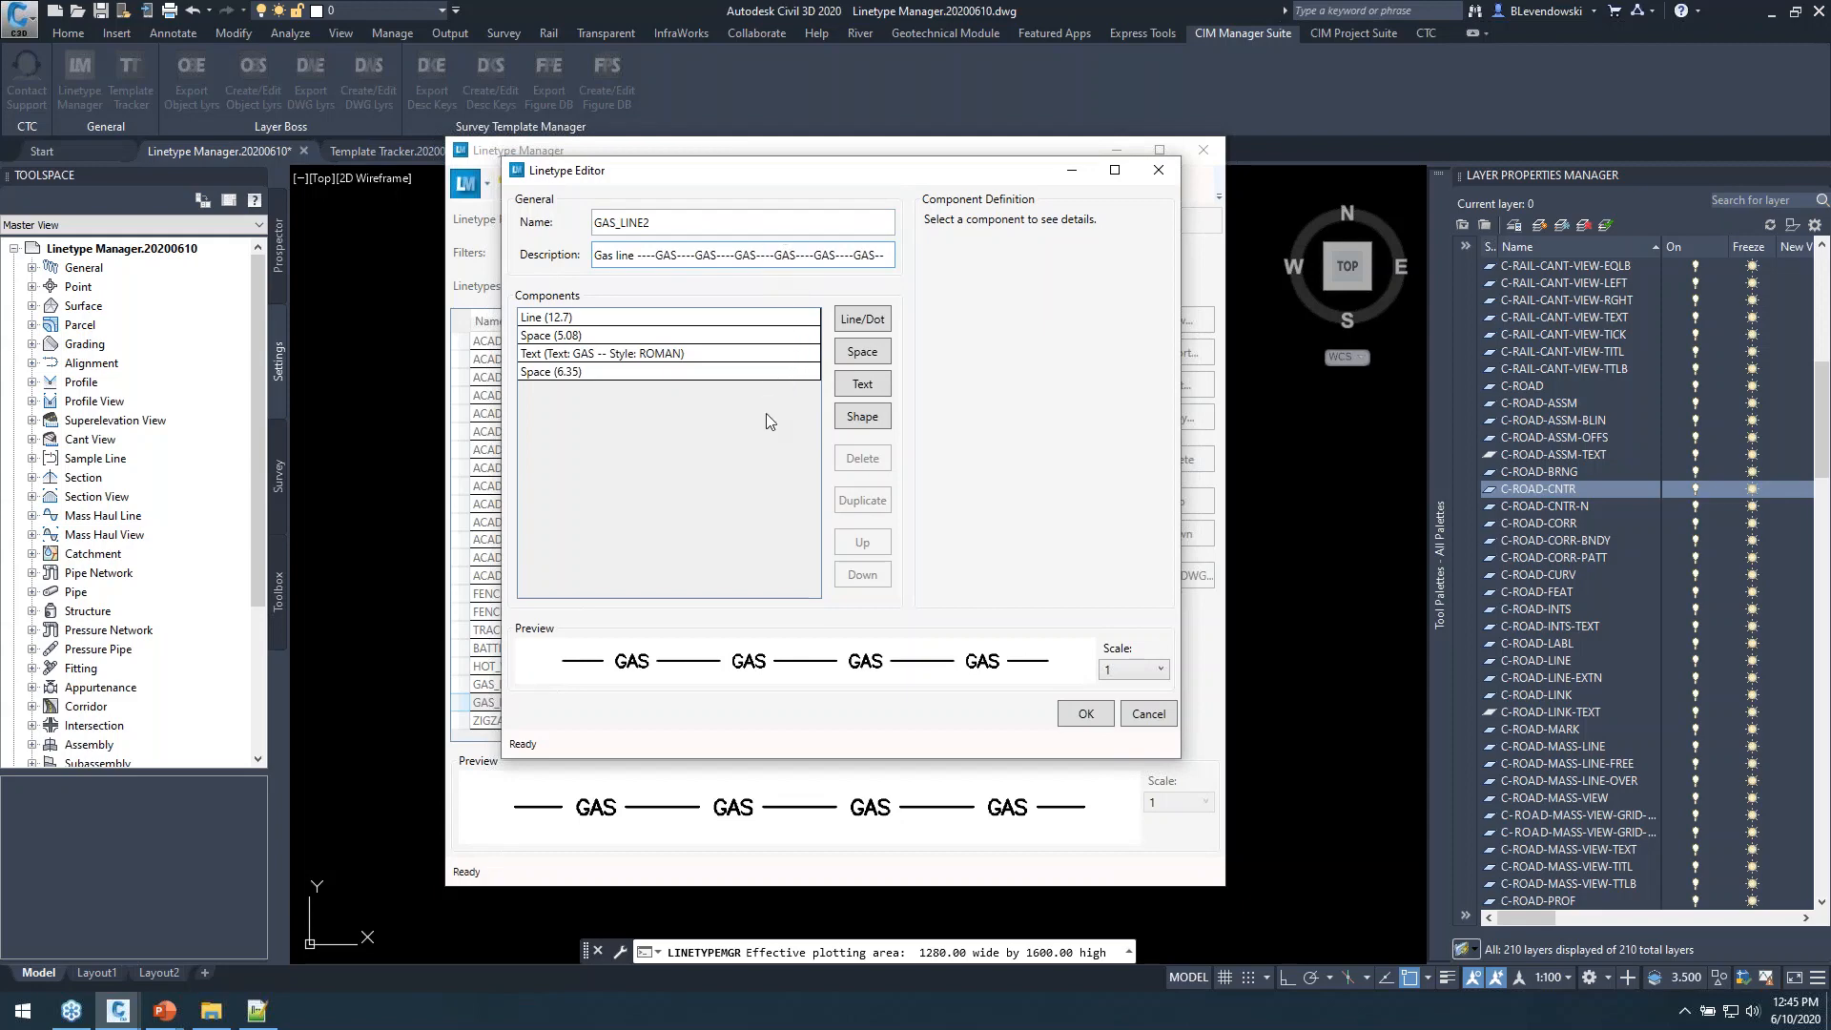
{"action": "left_click", "coordinate": [638, 320]}
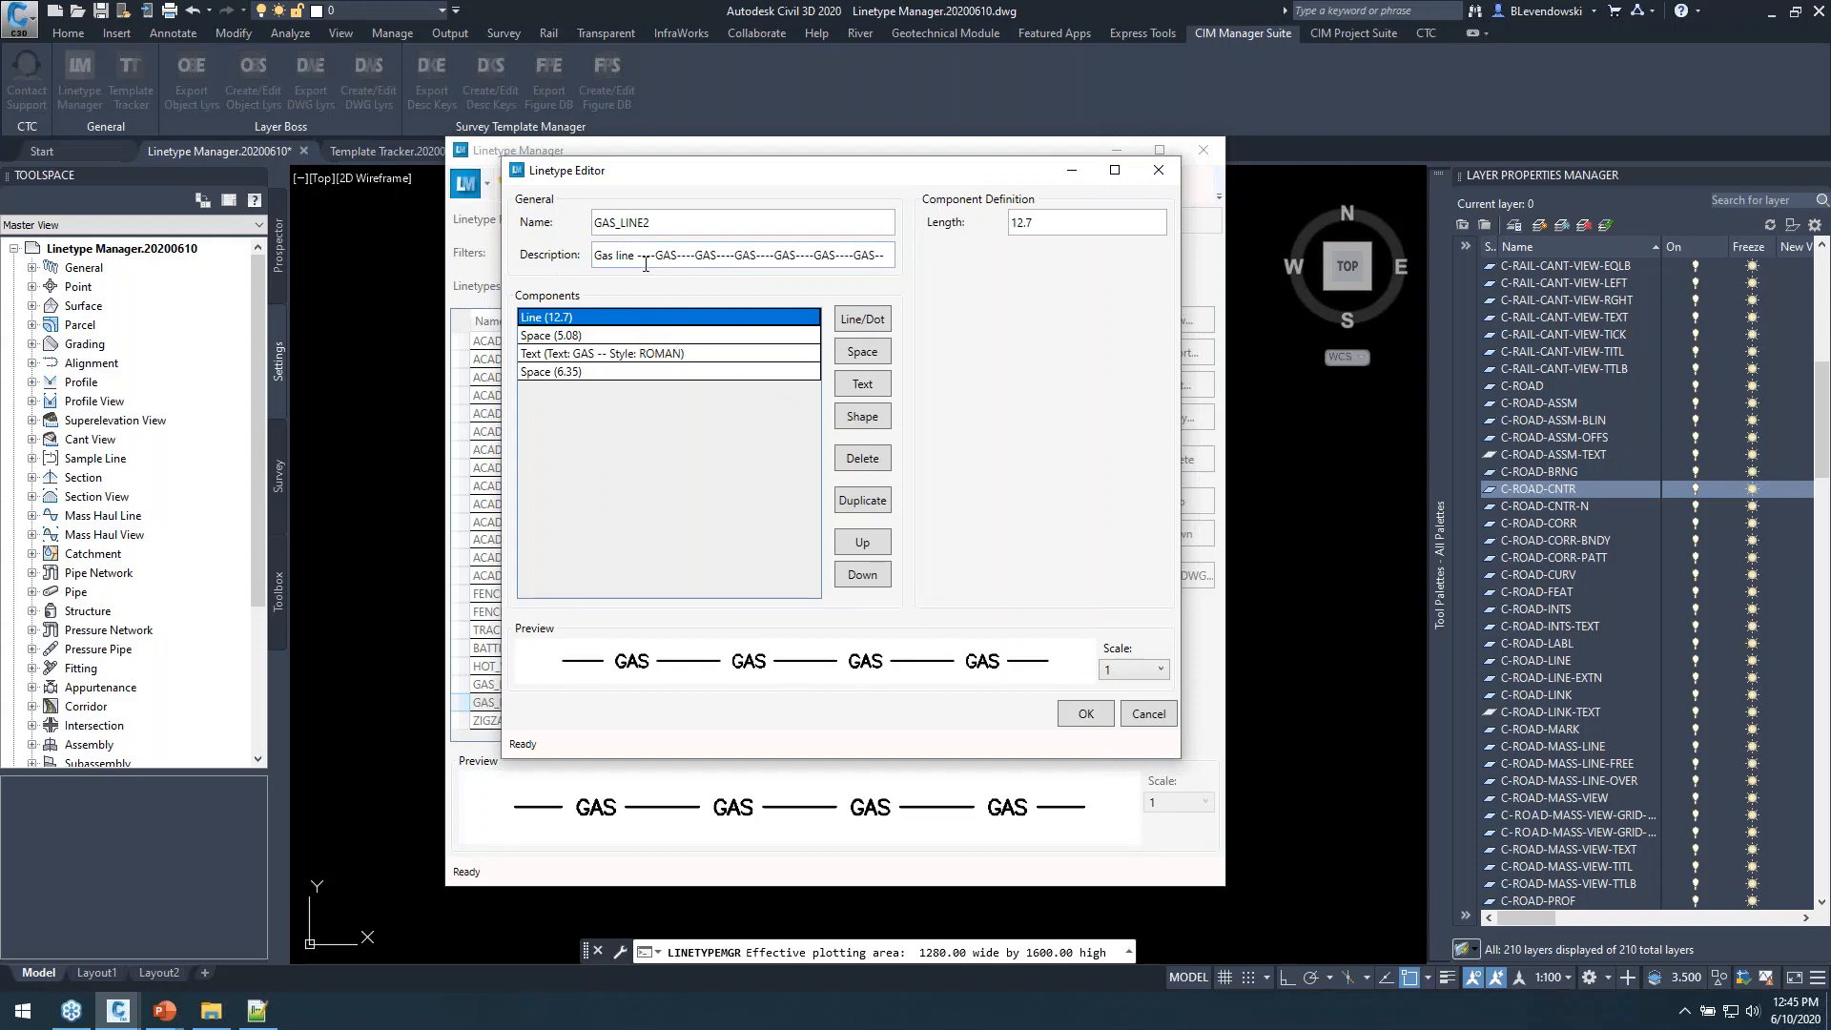
{"action": "left_click", "coordinate": [576, 338]}
{"action": "left_click", "coordinate": [587, 356]}
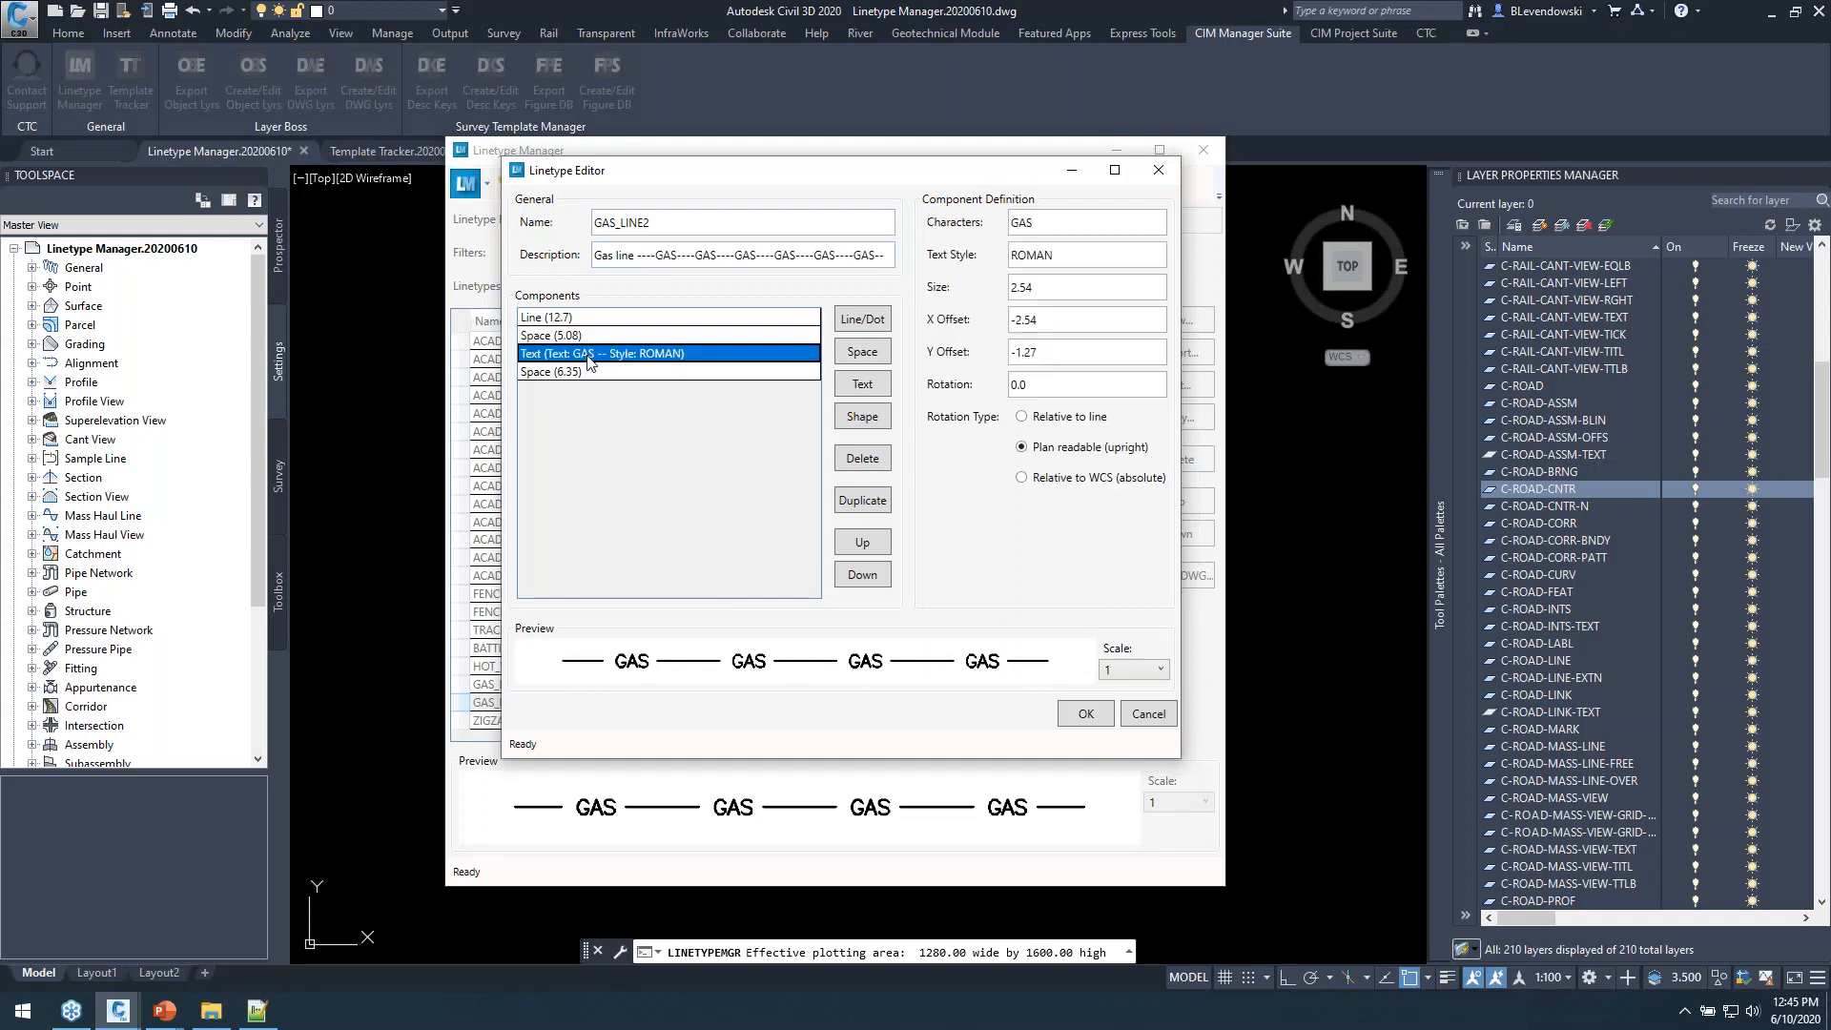
Review the trailing space and the text component of GAS_LINE2, and set the preview scale to 2.
{"action": "left_click", "coordinate": [570, 375]}
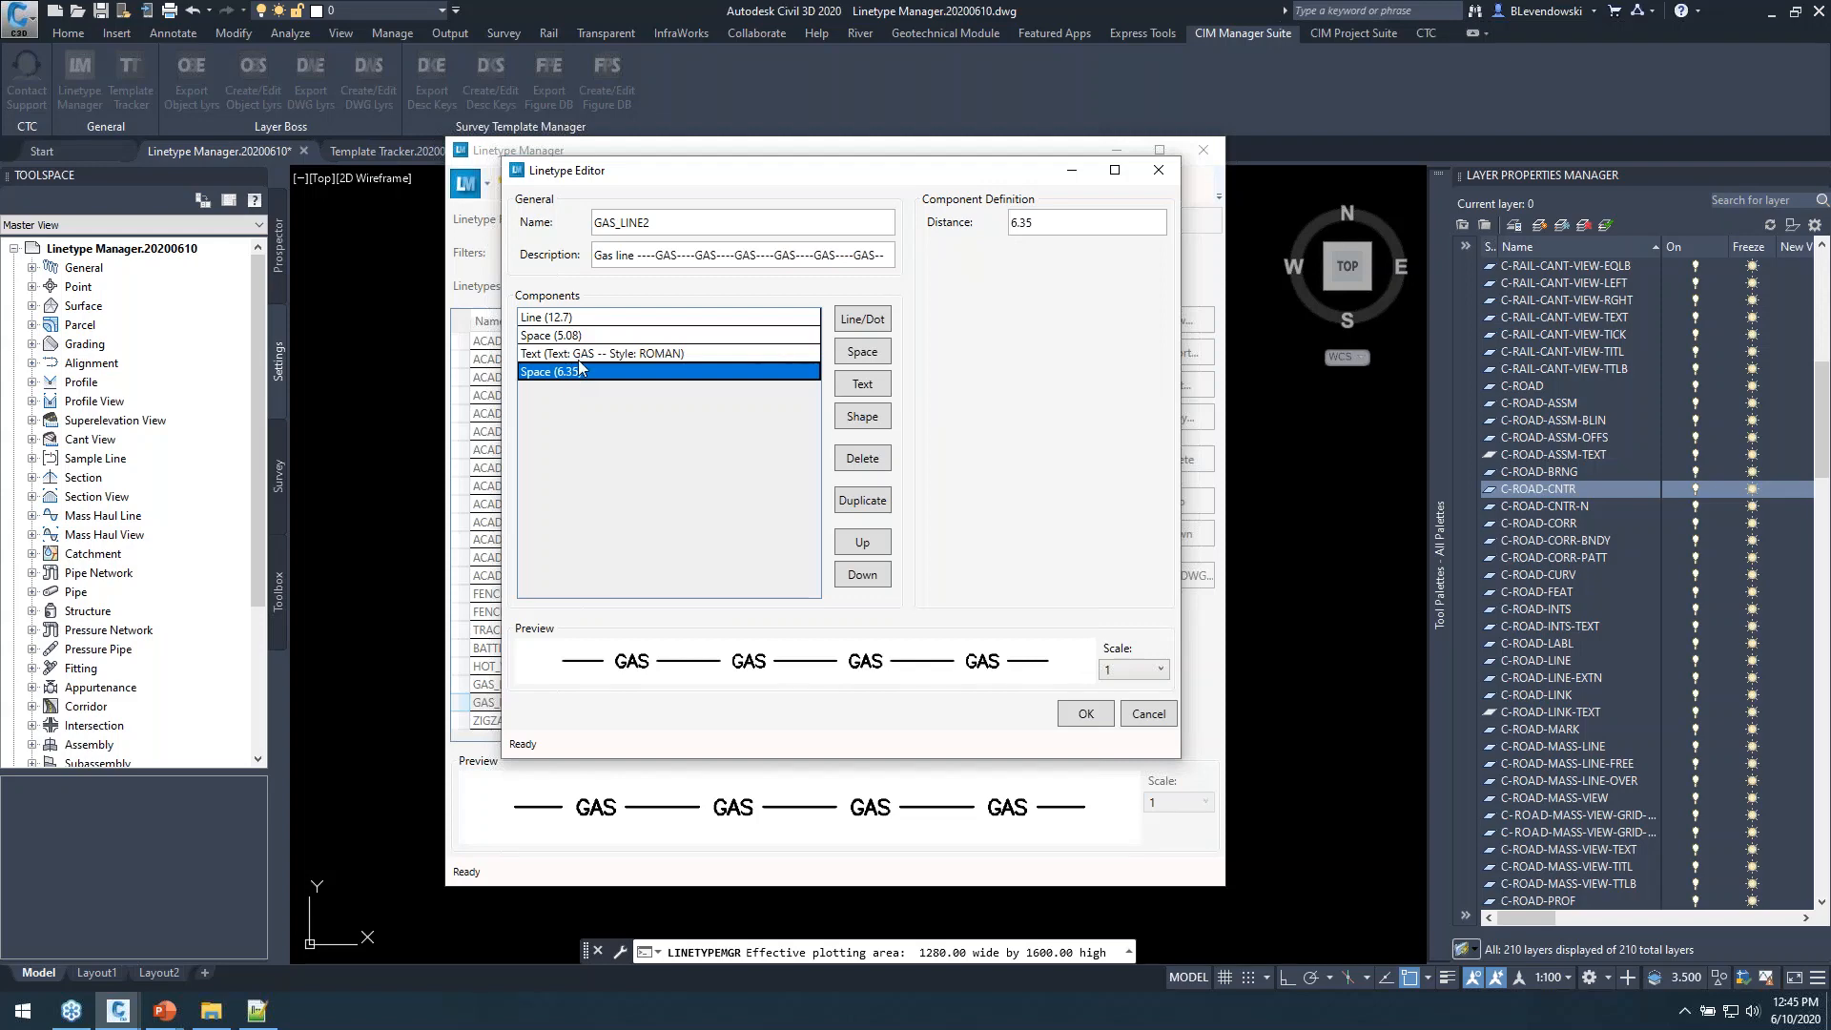
{"action": "left_click", "coordinate": [585, 356]}
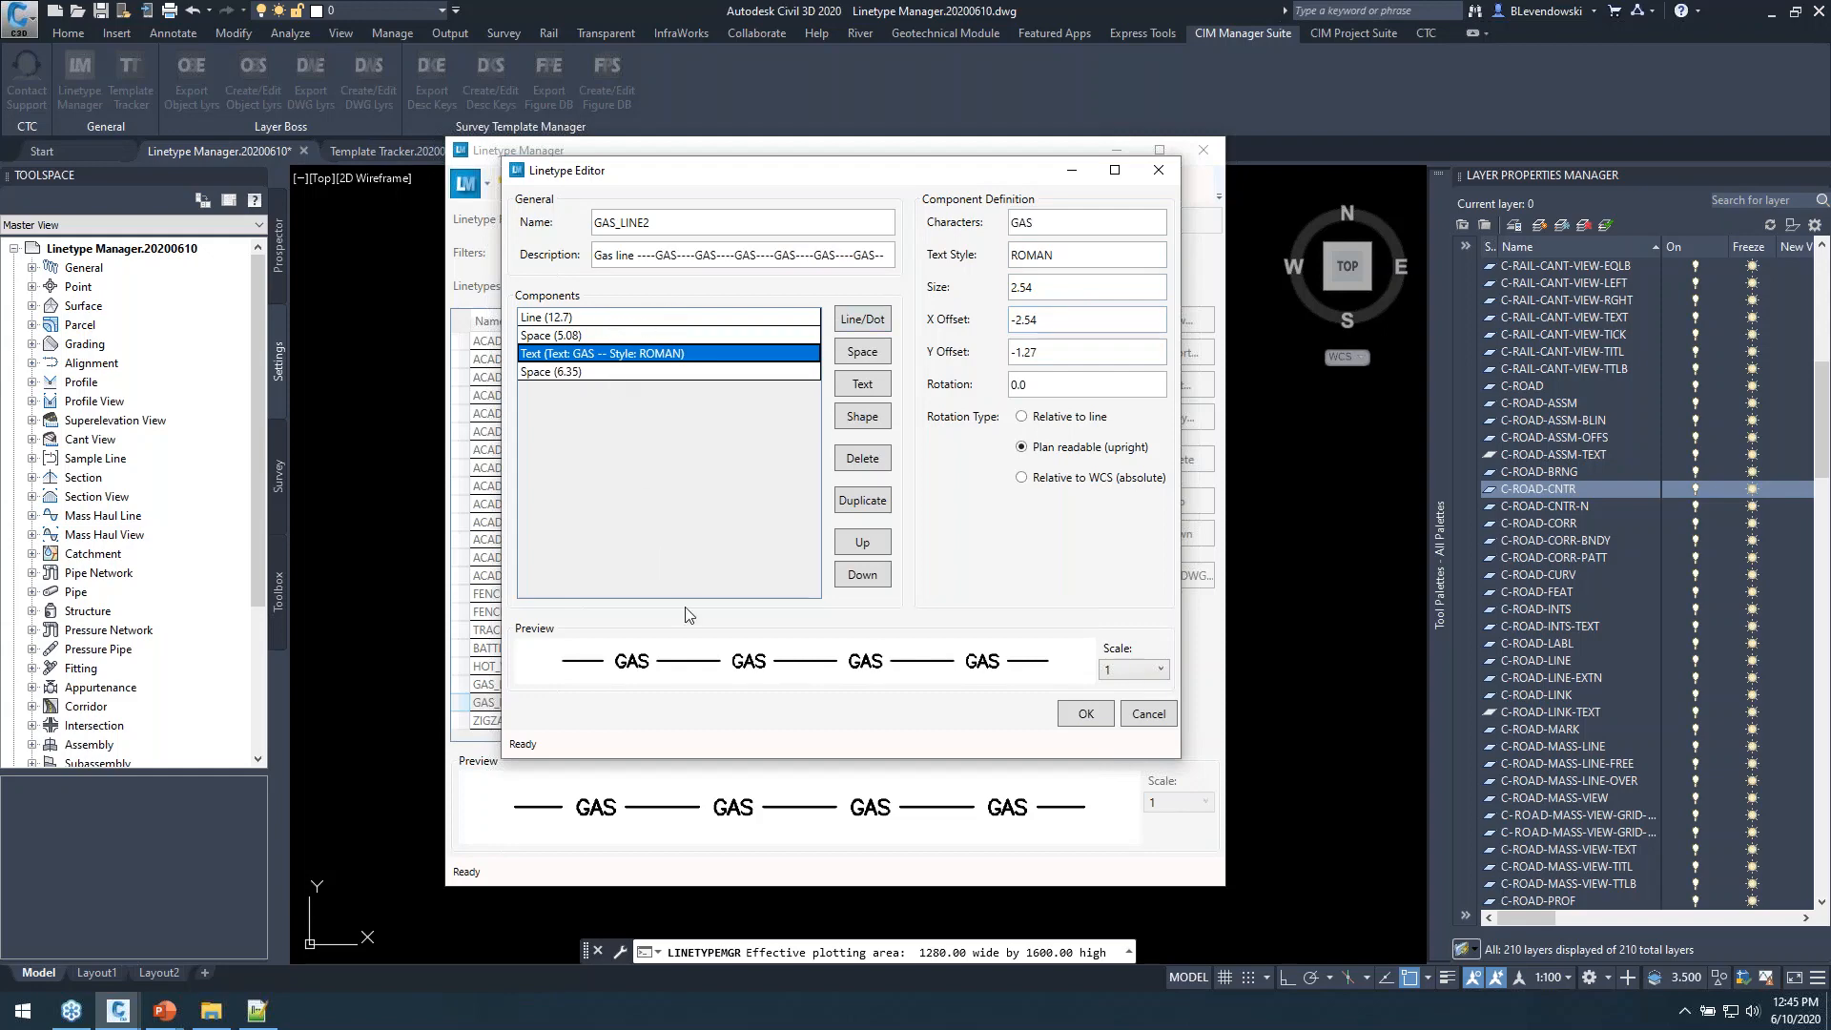
{"action": "left_click", "coordinate": [1126, 671]}
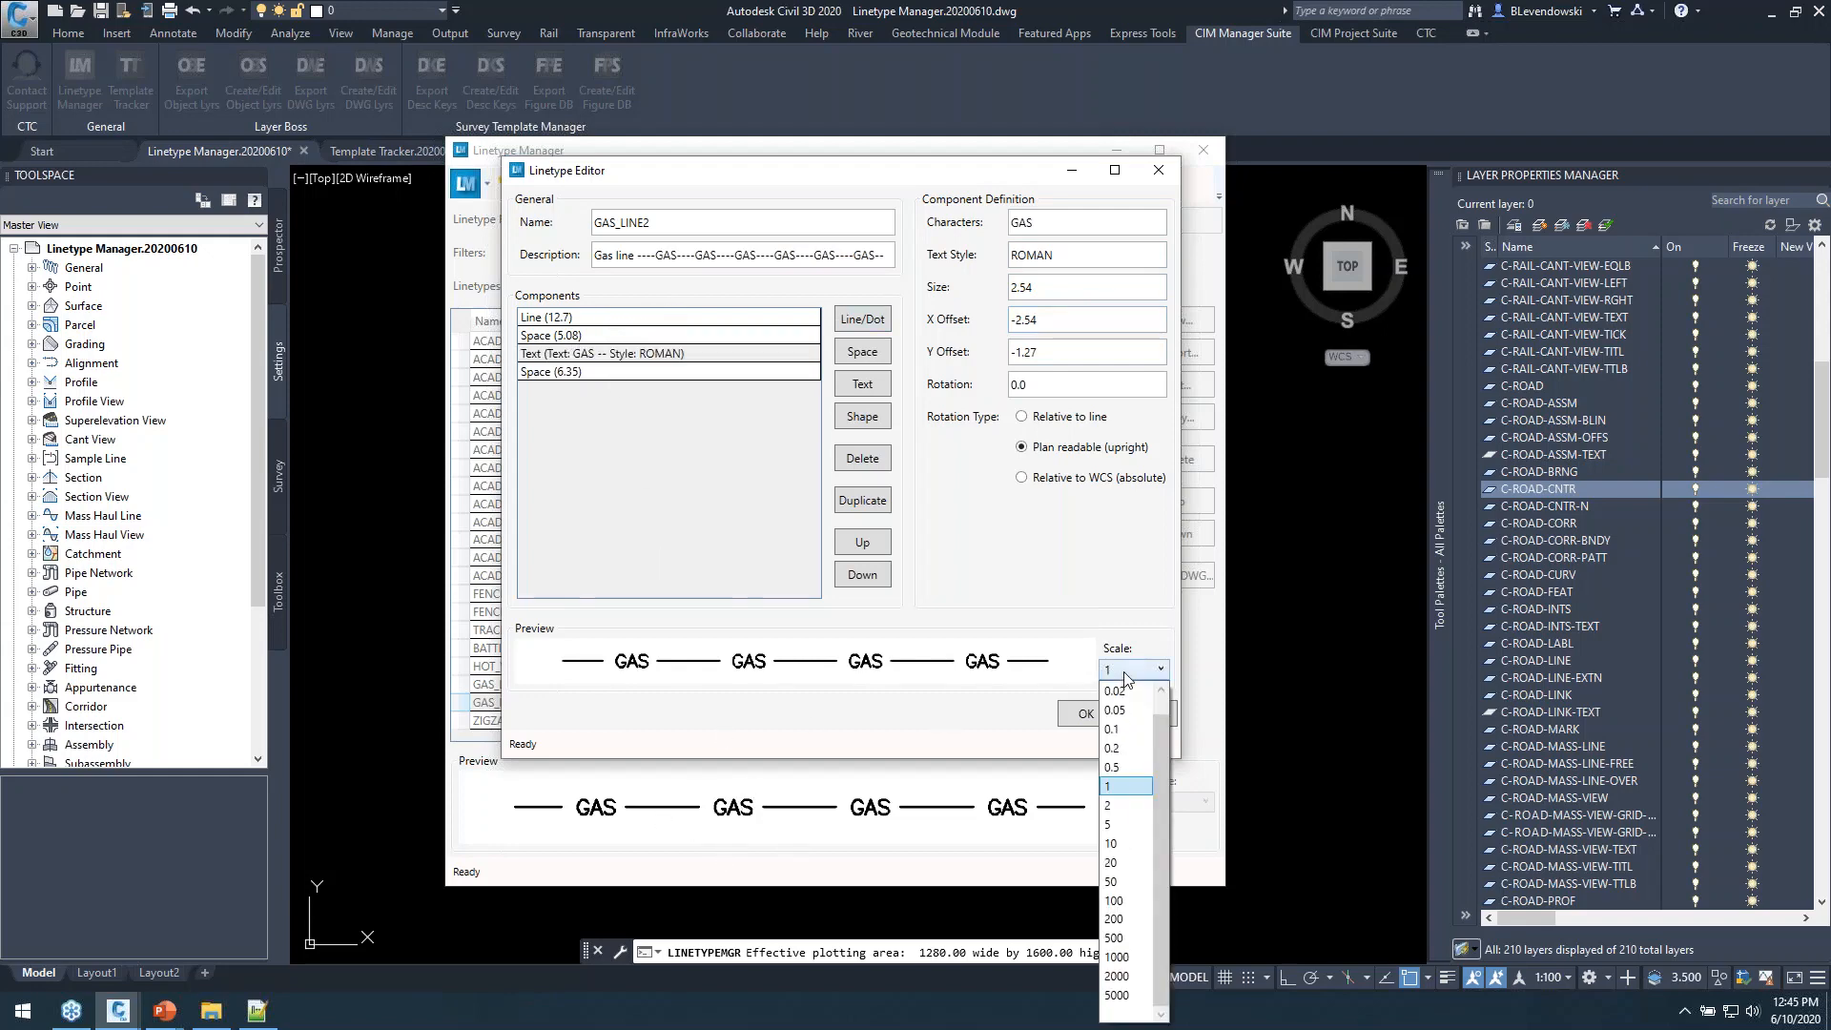
{"action": "left_click", "coordinate": [1126, 806]}
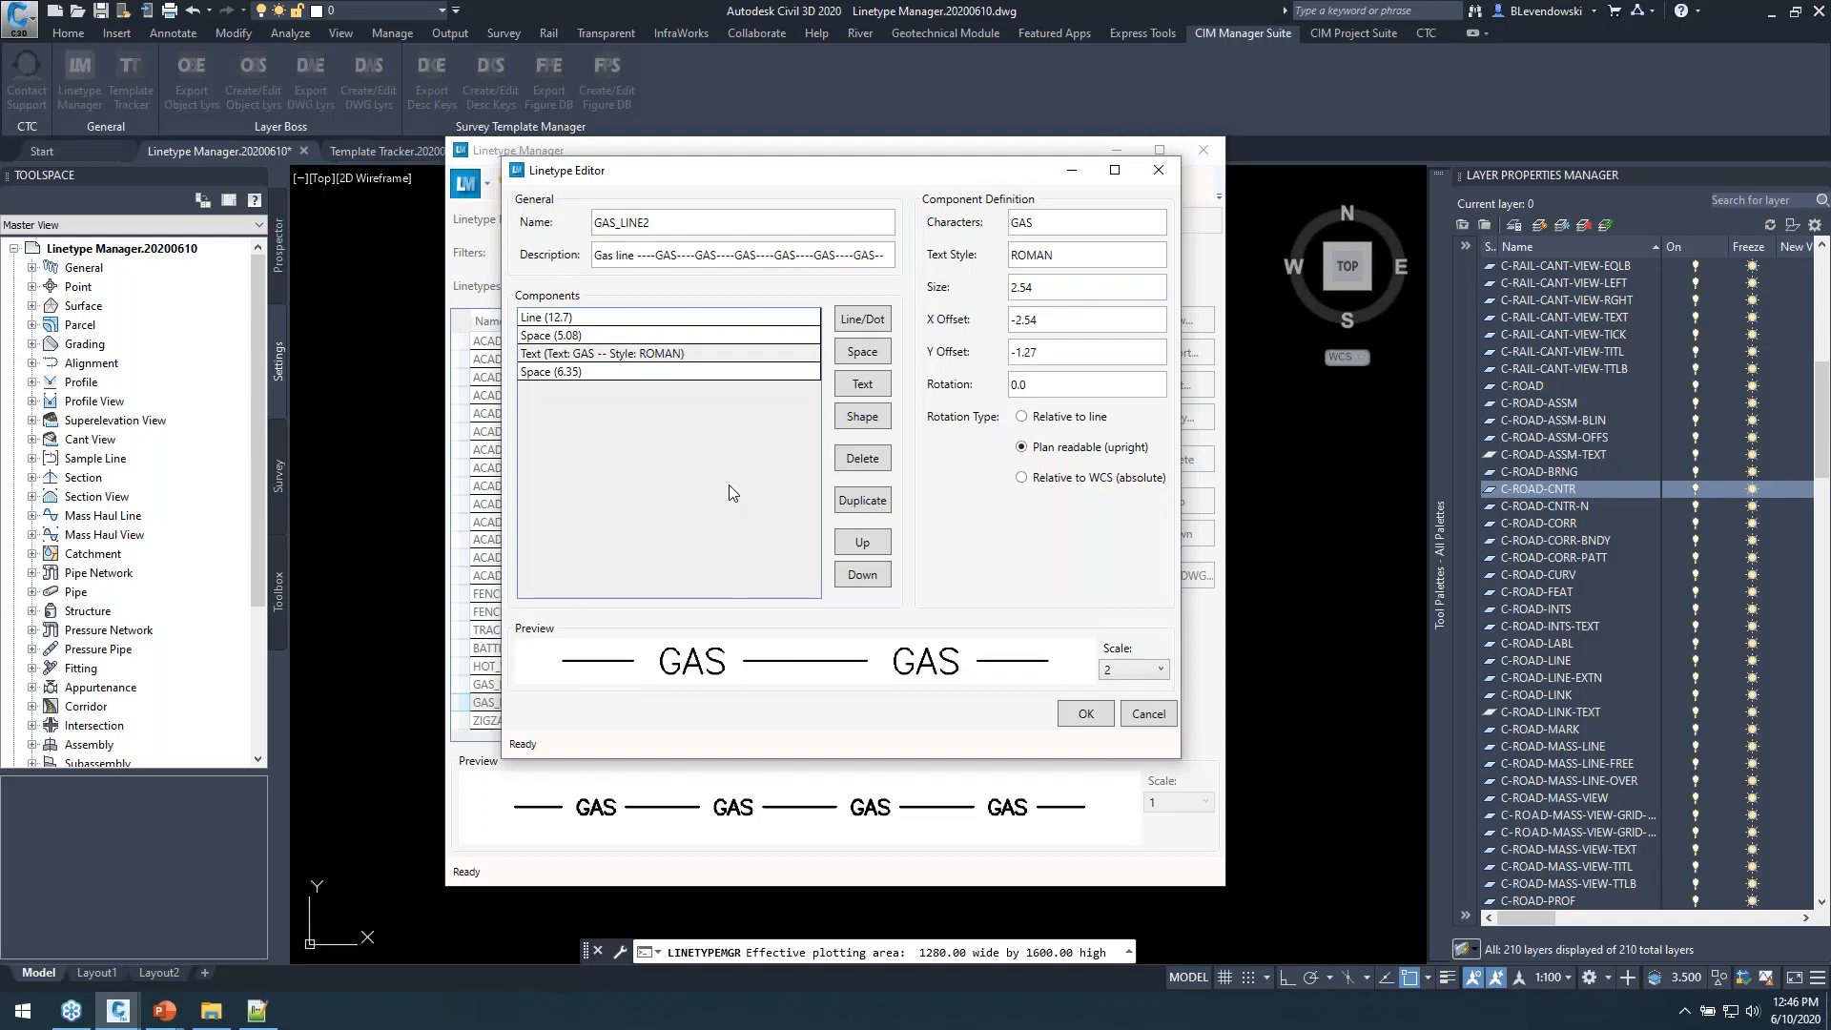
Set the distance of the space before the GAS text to 4 and then to 4.3, and accept the linetype edit.
{"action": "left_click", "coordinate": [575, 336]}
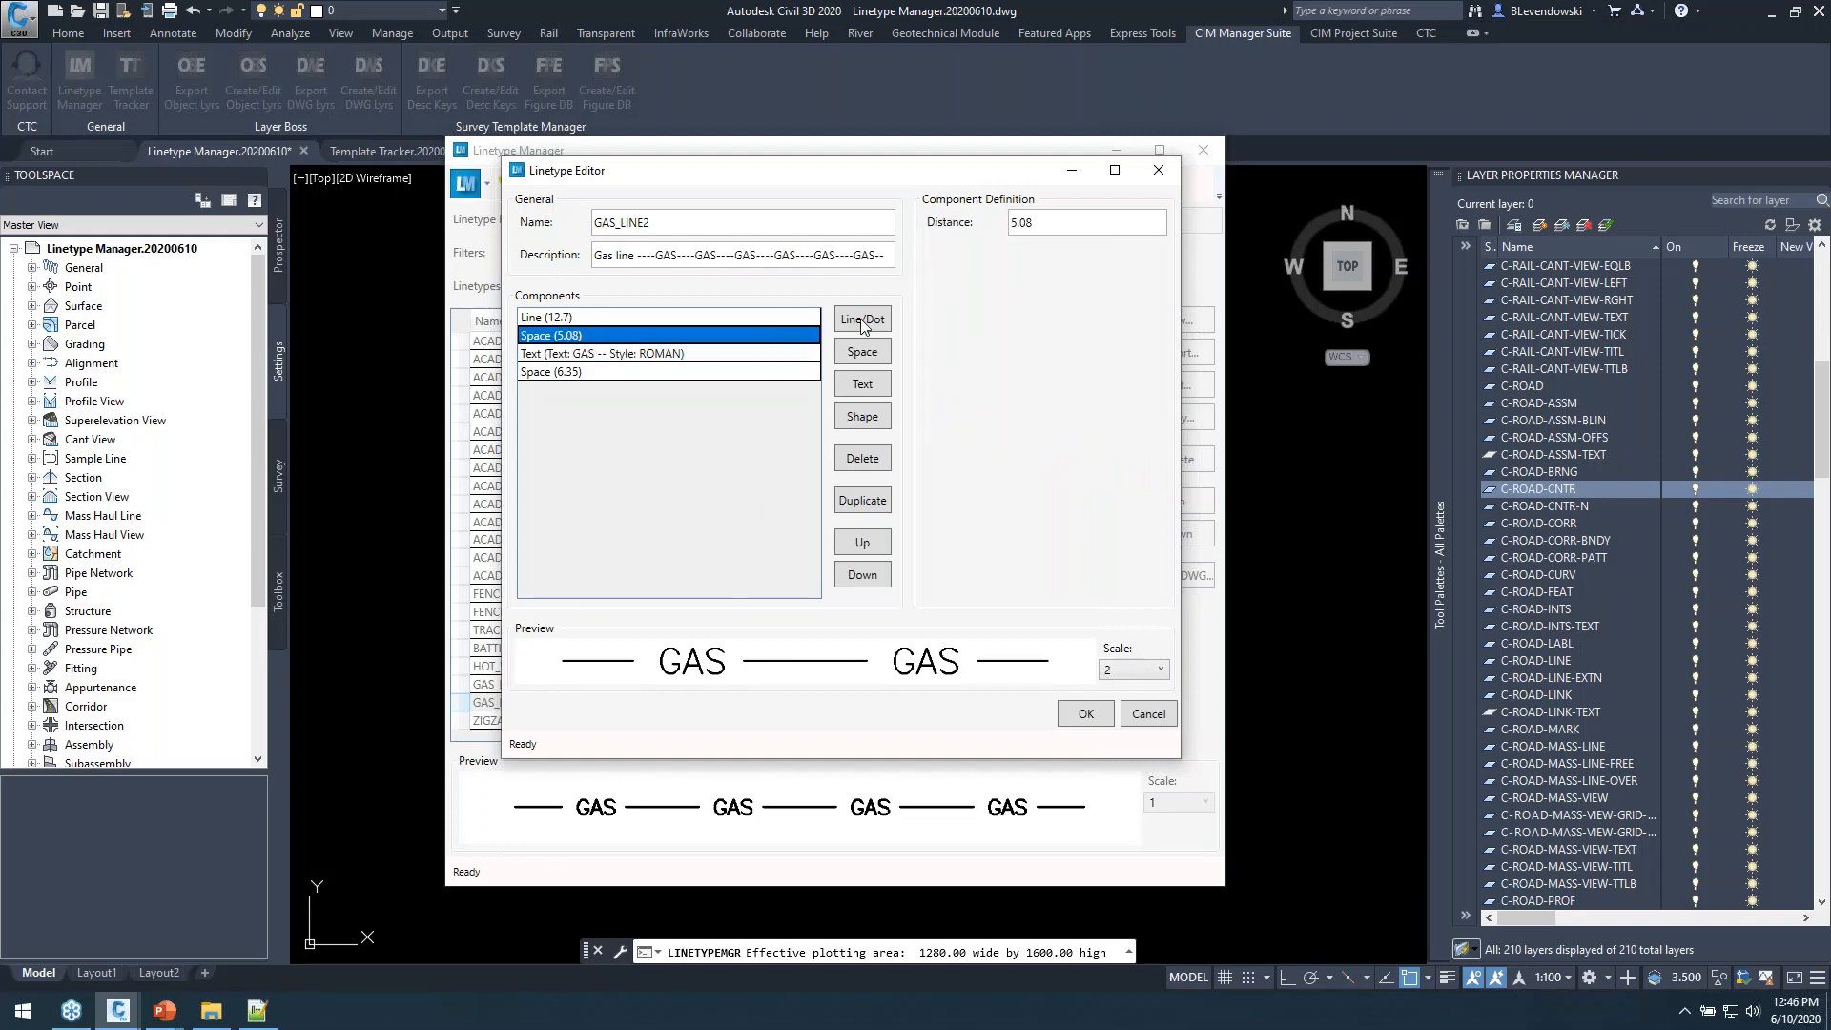
{"action": "left_click", "coordinate": [1071, 224]}
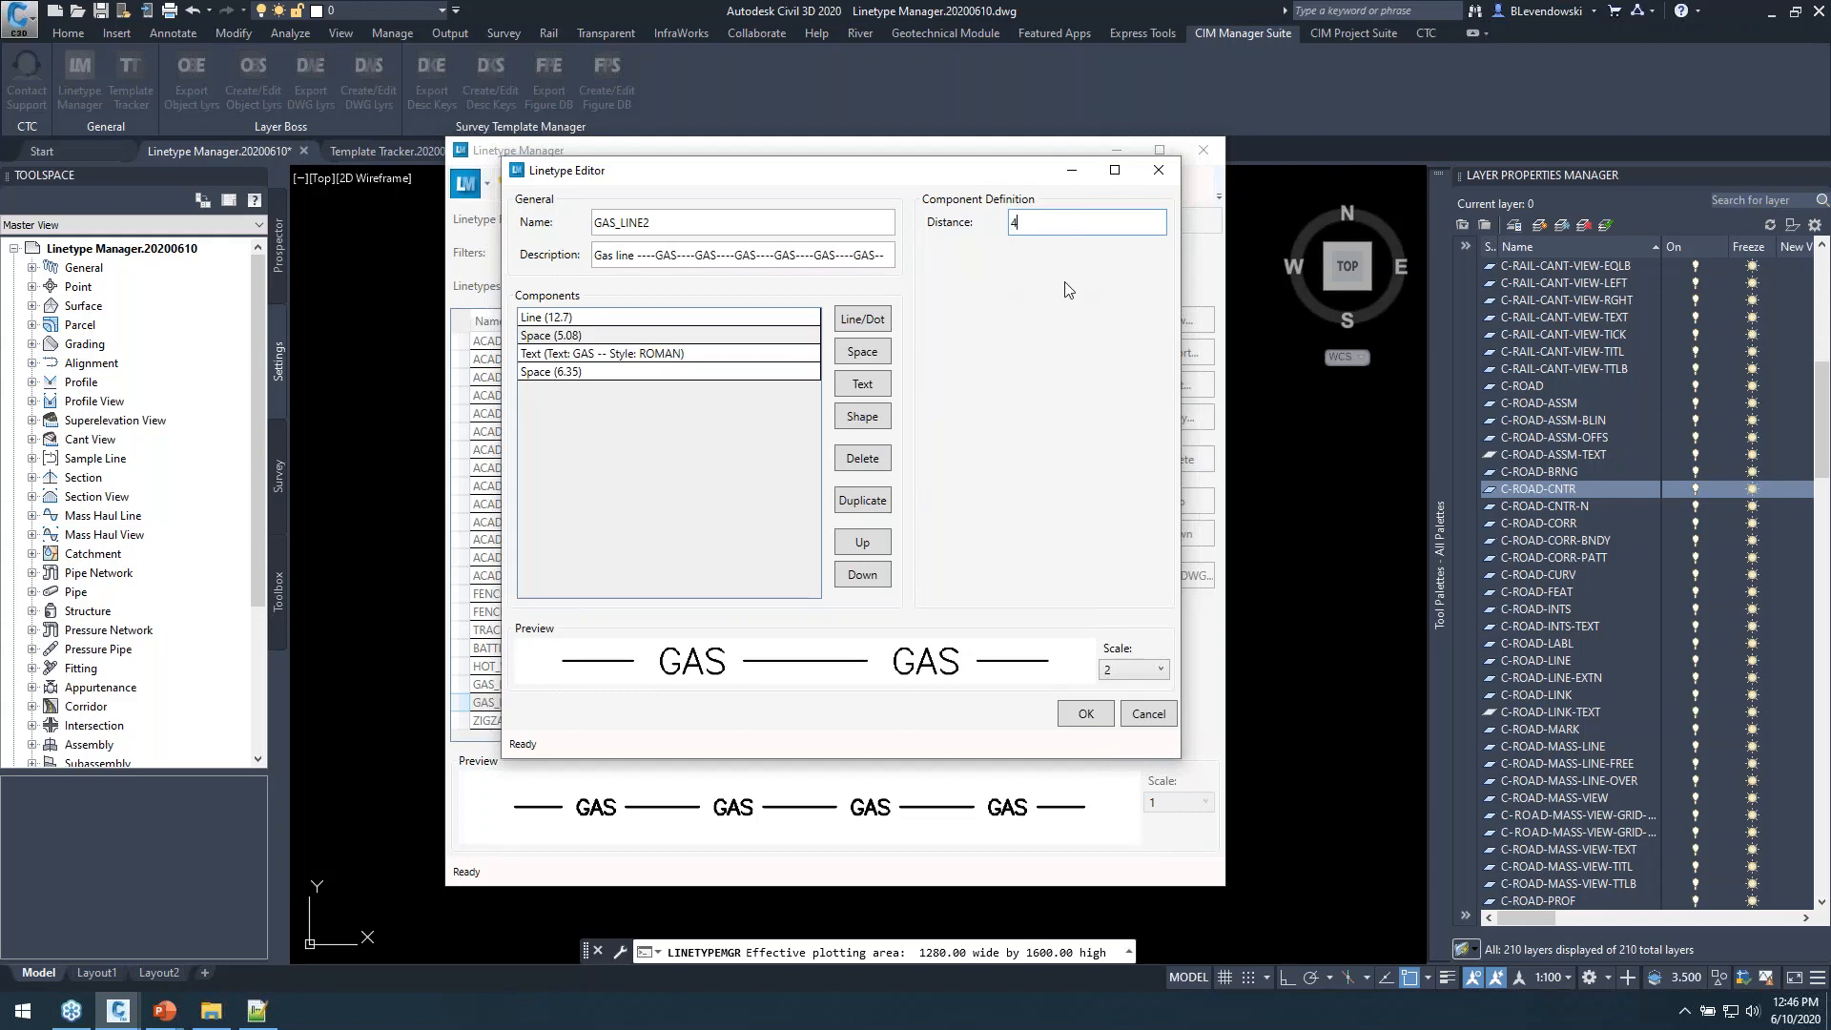
{"action": "type", "text": "4"}
{"action": "key", "text": "Tab"}
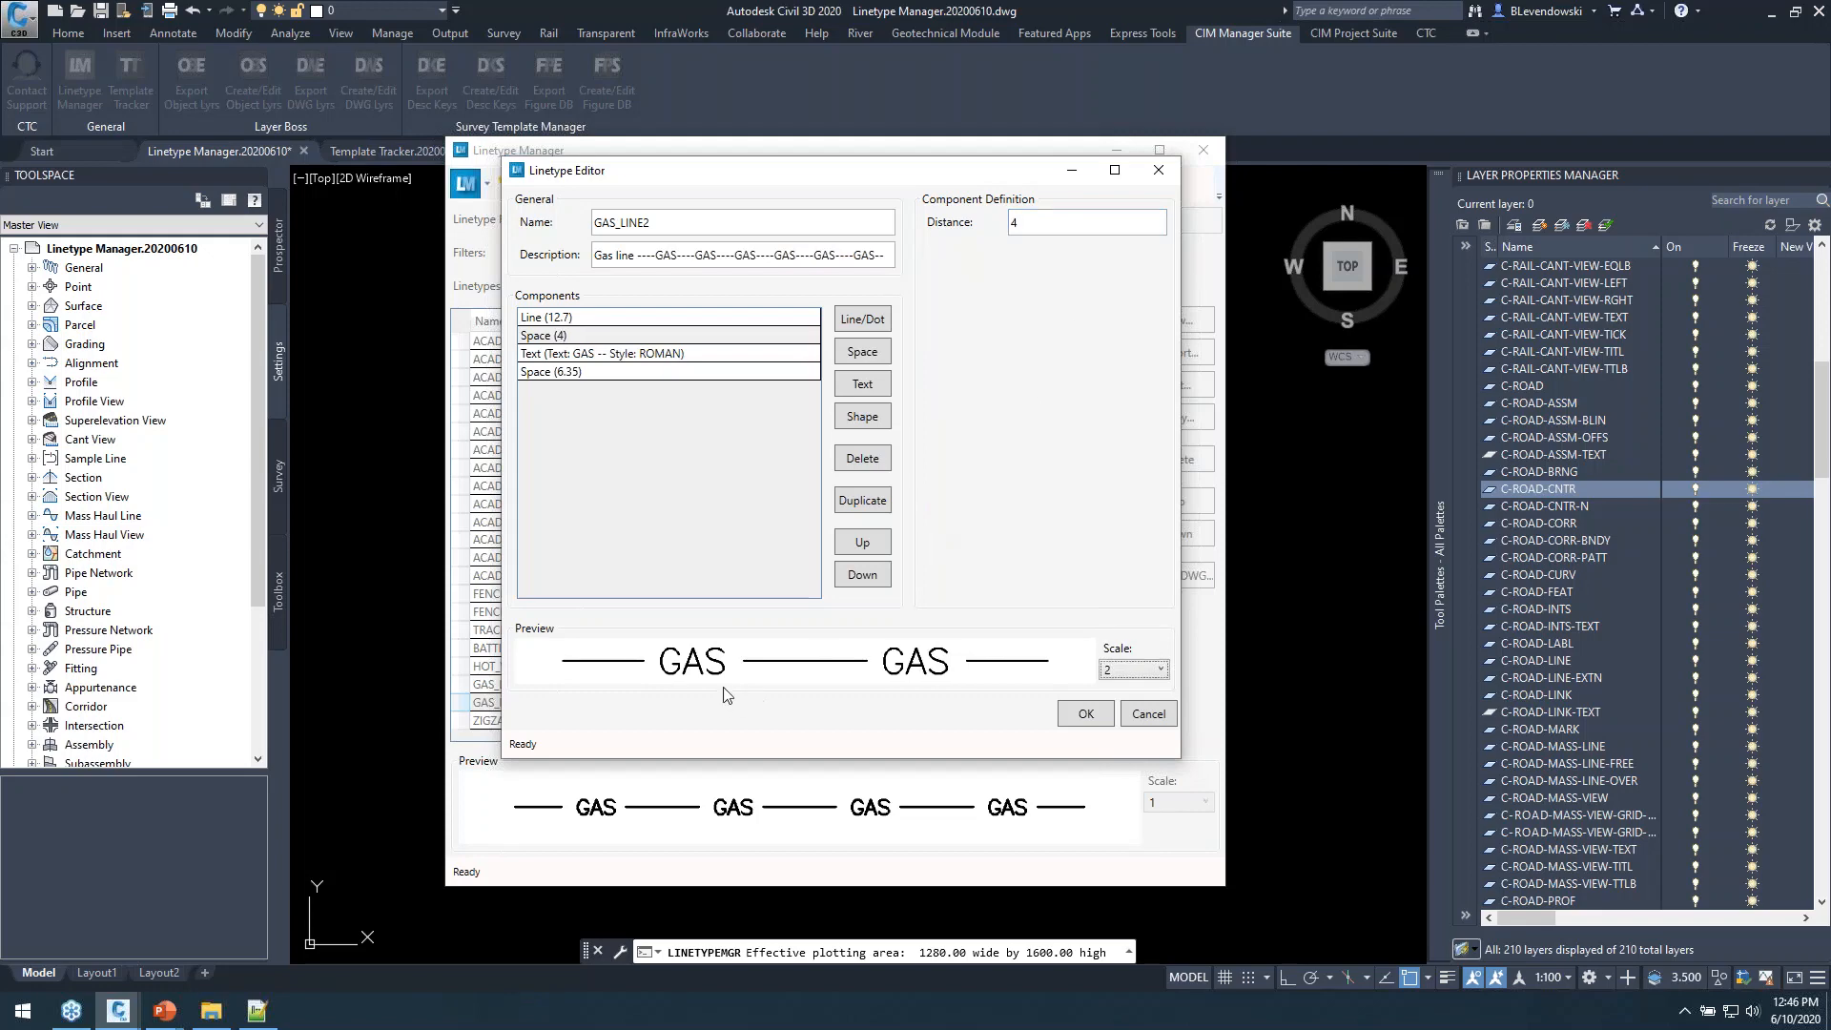
{"action": "left_click", "coordinate": [1049, 224]}
{"action": "key", "text": "Tab"}
{"action": "left_click", "coordinate": [1086, 716]}
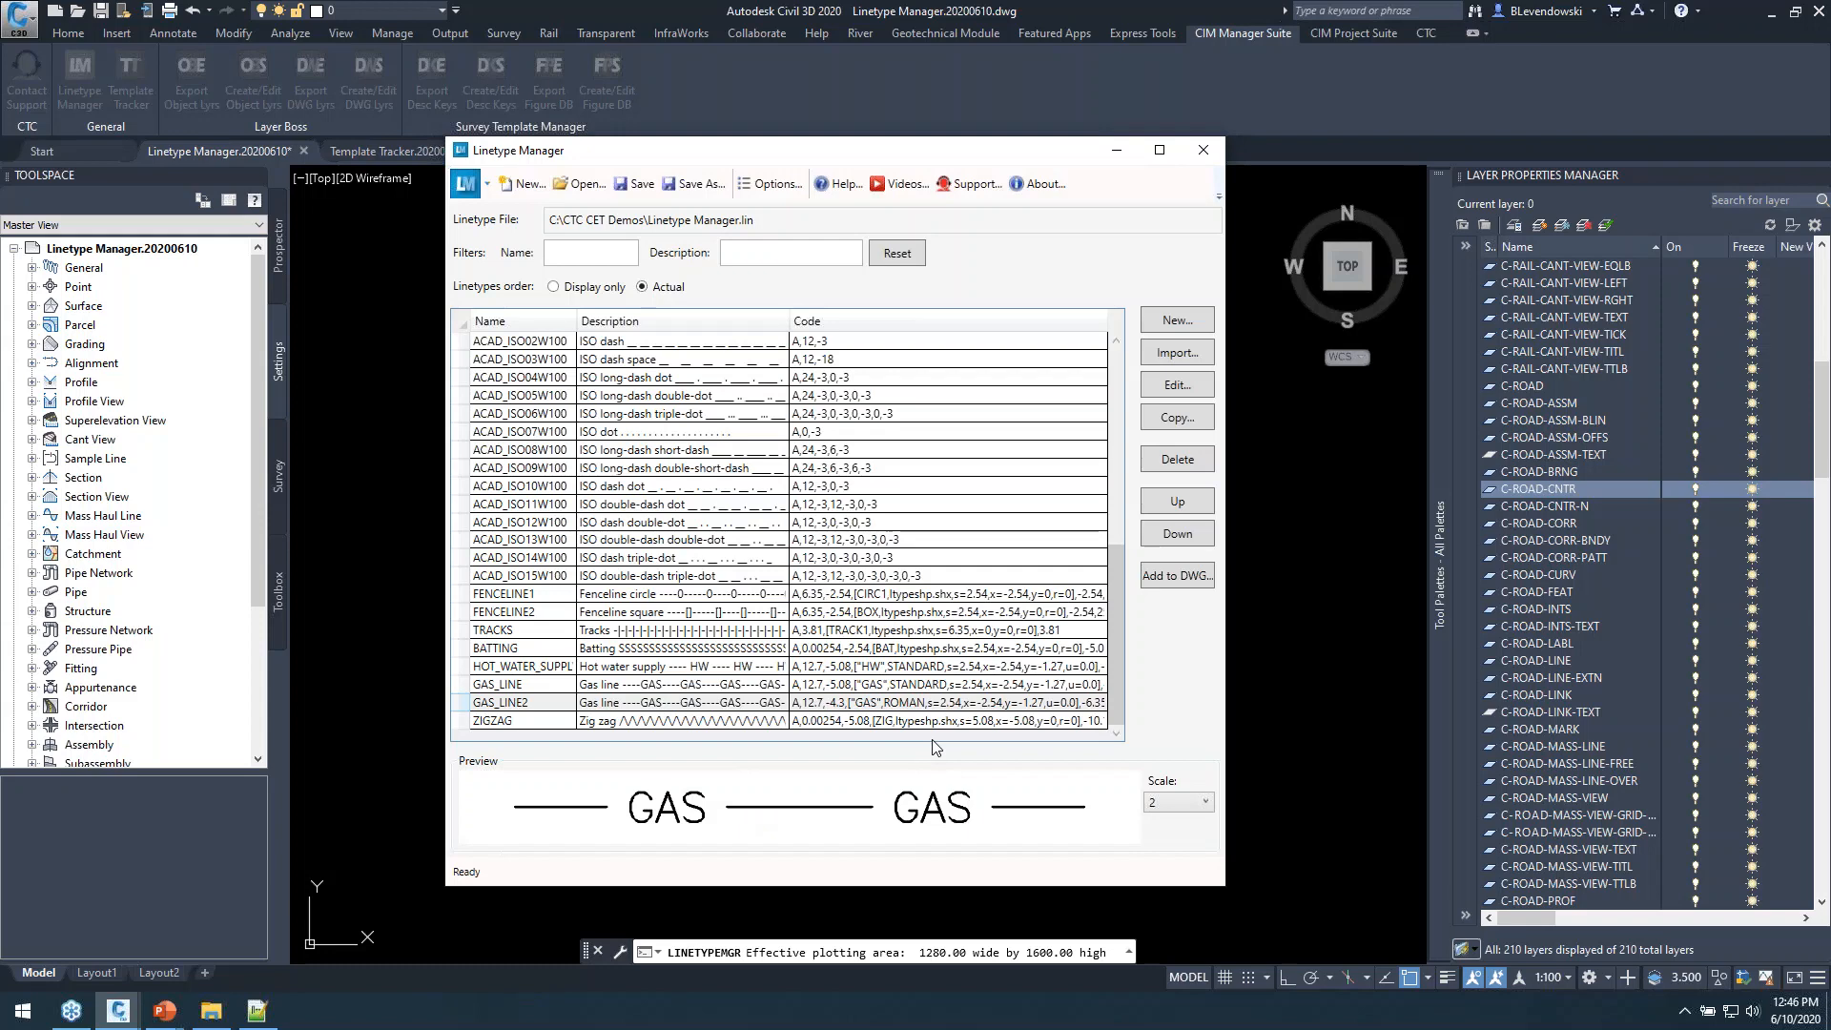
Look at the dialog for adding GAS_LINE2 to the drawing, cancel it, and reposition the Linetype Manager window.
{"action": "left_click", "coordinate": [1174, 577]}
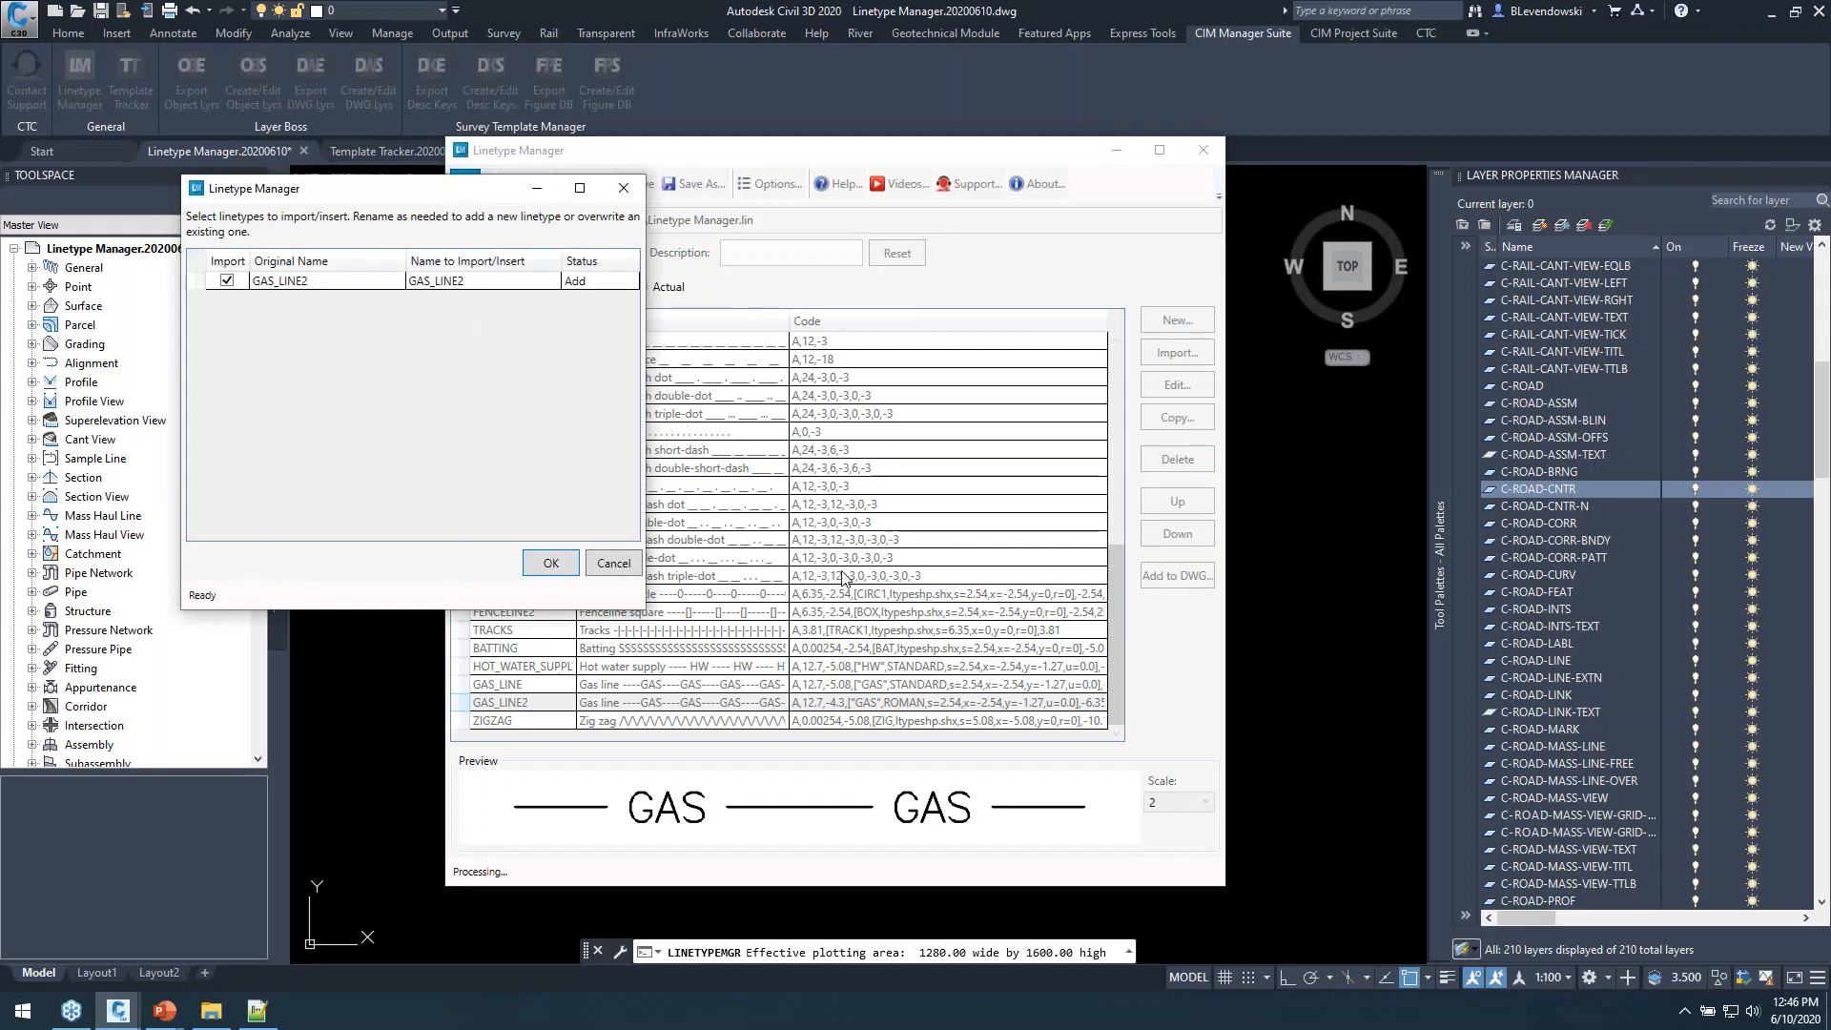
{"action": "left_click", "coordinate": [612, 564]}
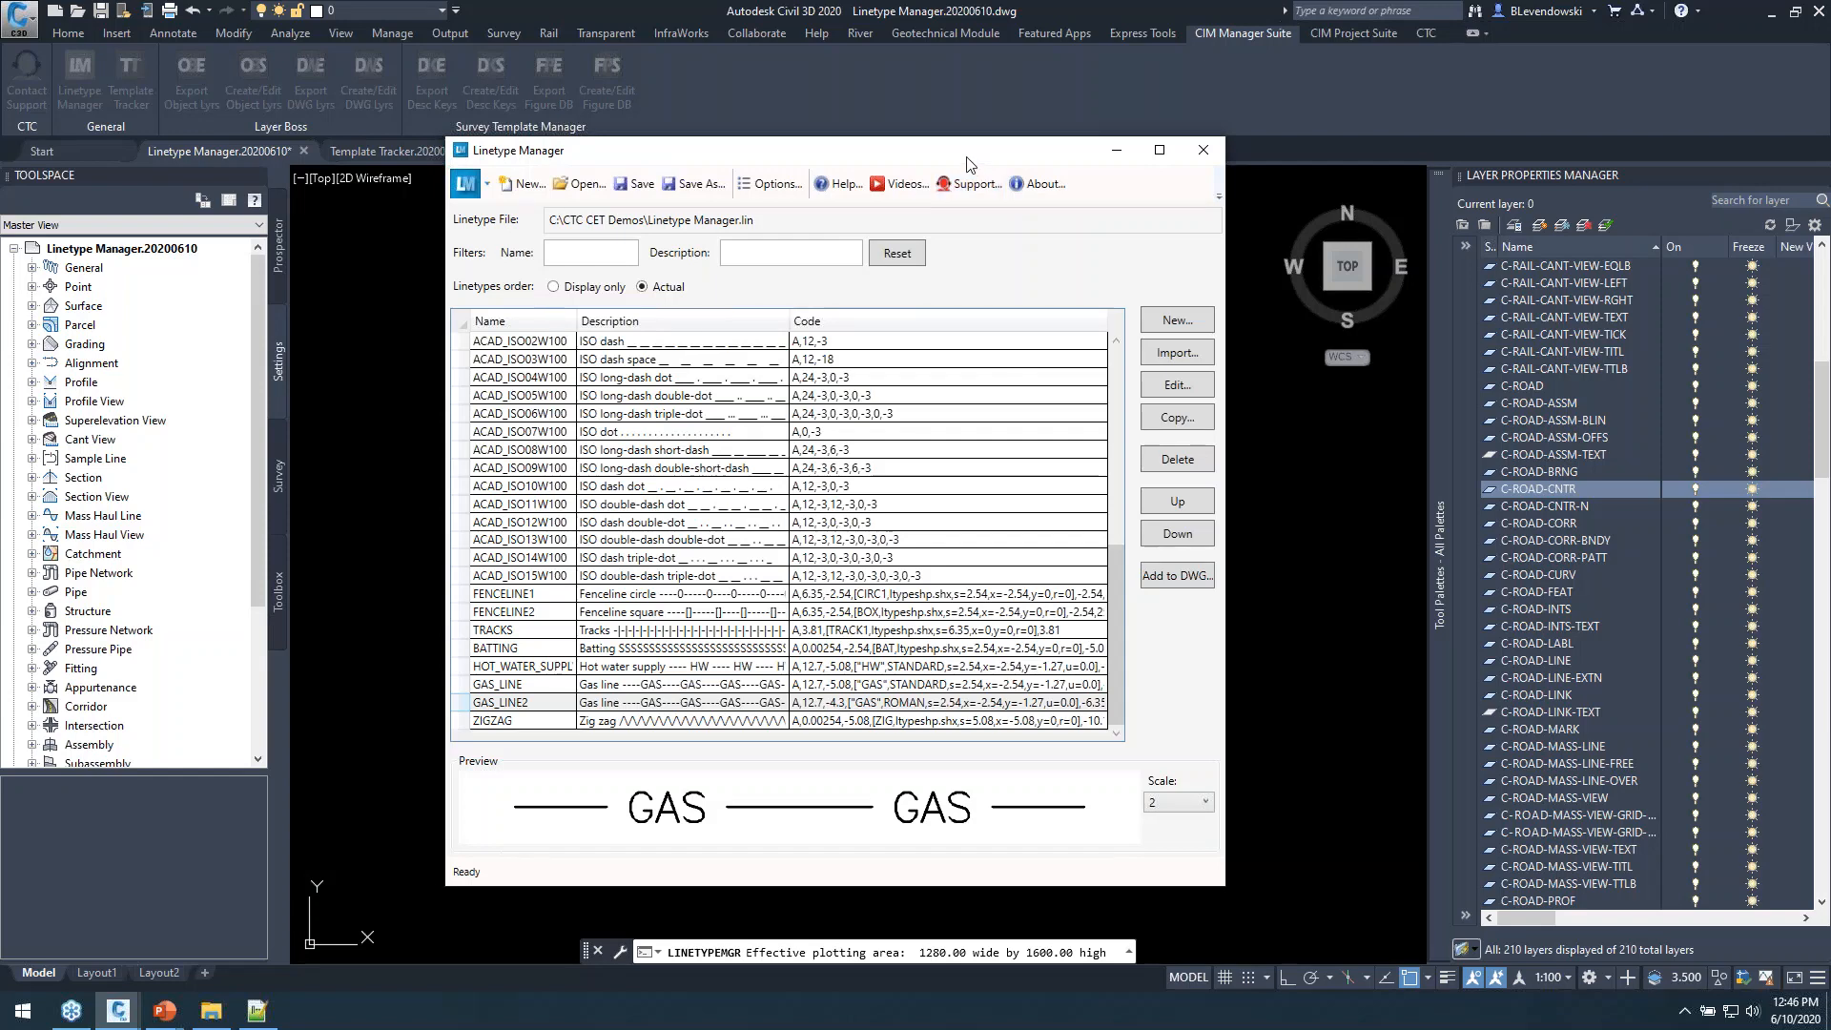
{"action": "mouse_move", "coordinate": [956, 161]}
{"action": "left_mouse_down"}
{"action": "mouse_move", "coordinate": [931, 145]}
{"action": "mouse_move", "coordinate": [919, 162]}
{"action": "mouse_move", "coordinate": [978, 201]}
{"action": "left_mouse_up"}
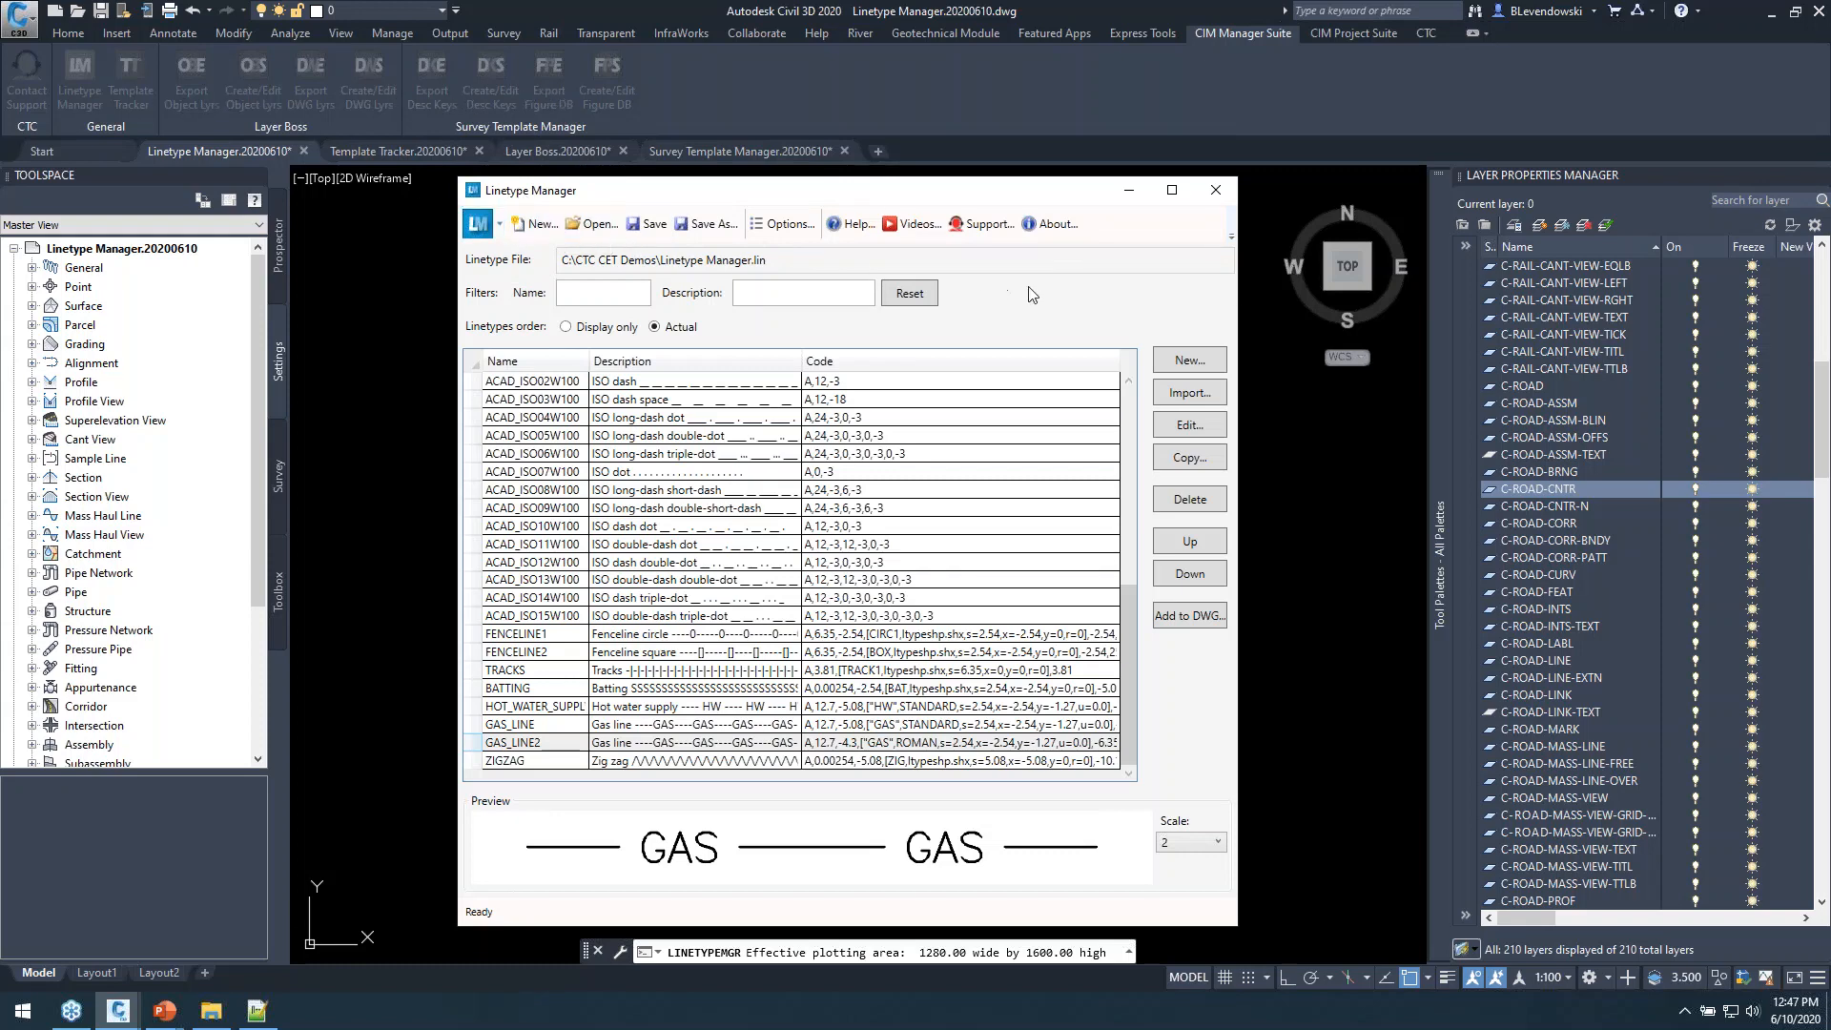
{"action": "mouse_move", "coordinate": [1073, 198]}
{"action": "left_mouse_down"}
{"action": "mouse_move", "coordinate": [1077, 174]}
{"action": "mouse_move", "coordinate": [1079, 189]}
{"action": "left_mouse_up"}
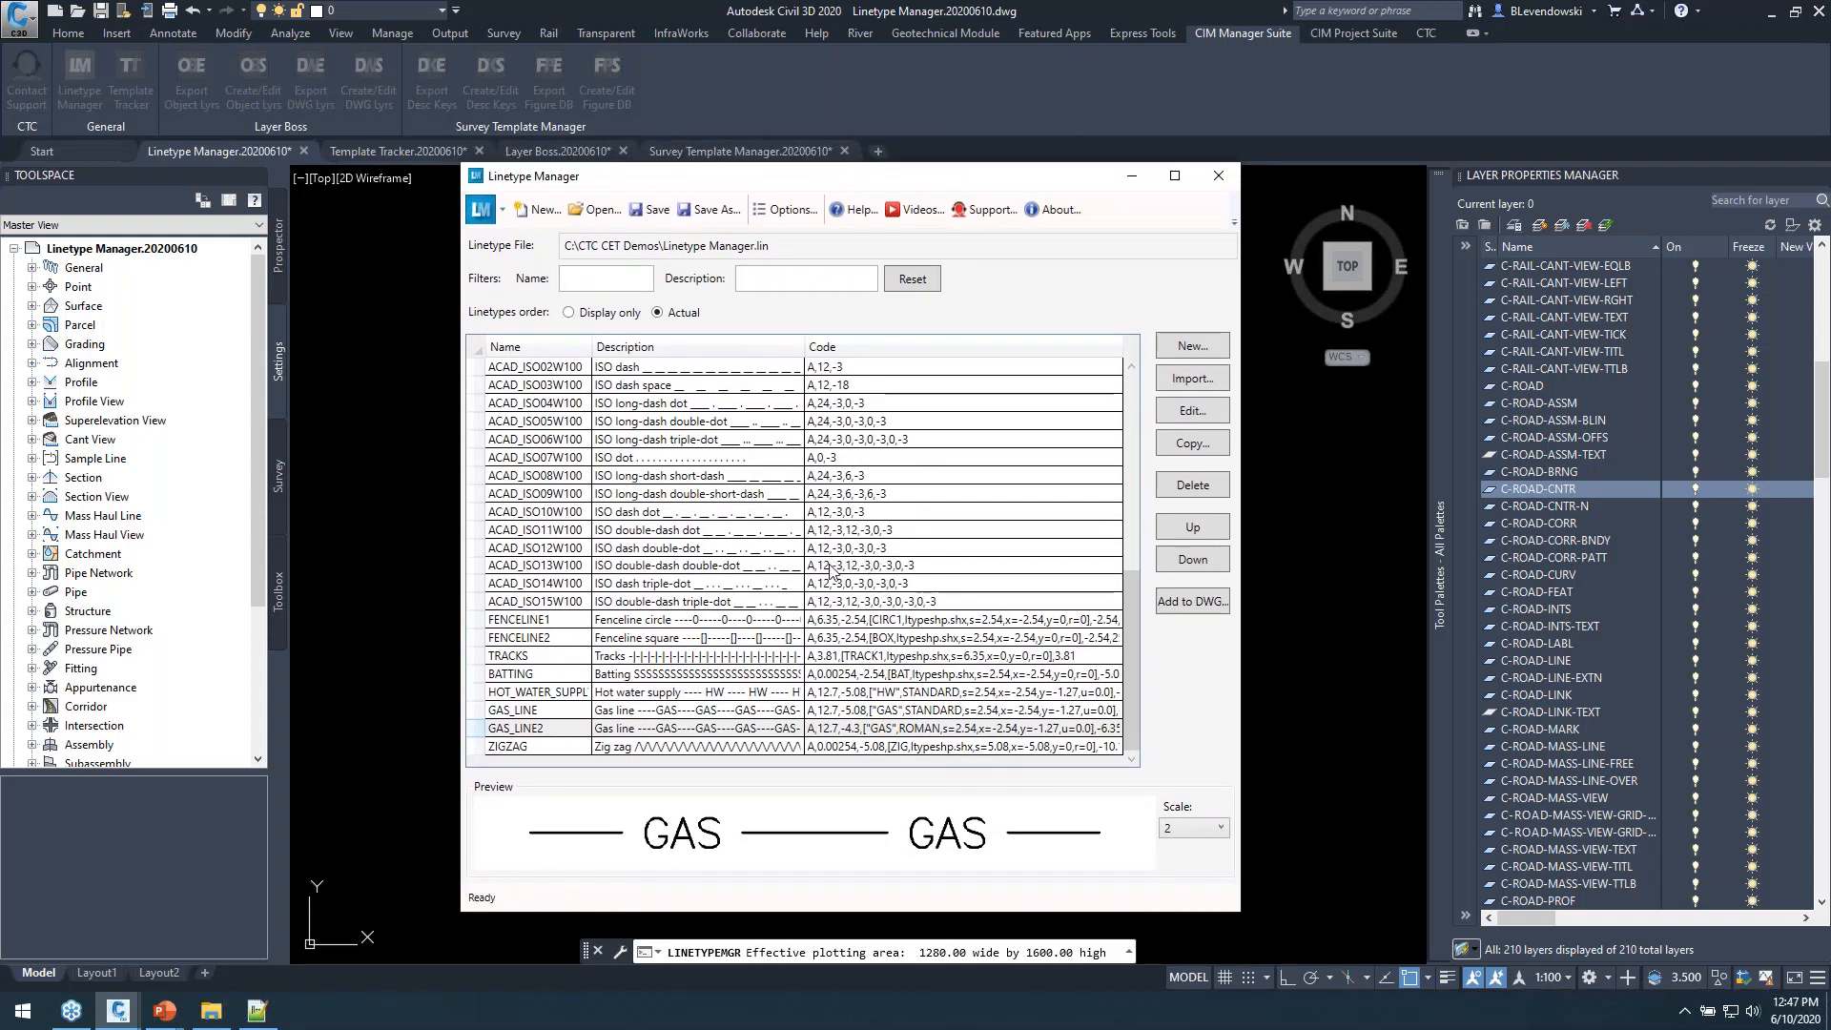
Copy GAS_LINE2 as a new linetype named SANITARY with the description Sanitary.
{"action": "left_click", "coordinate": [559, 734]}
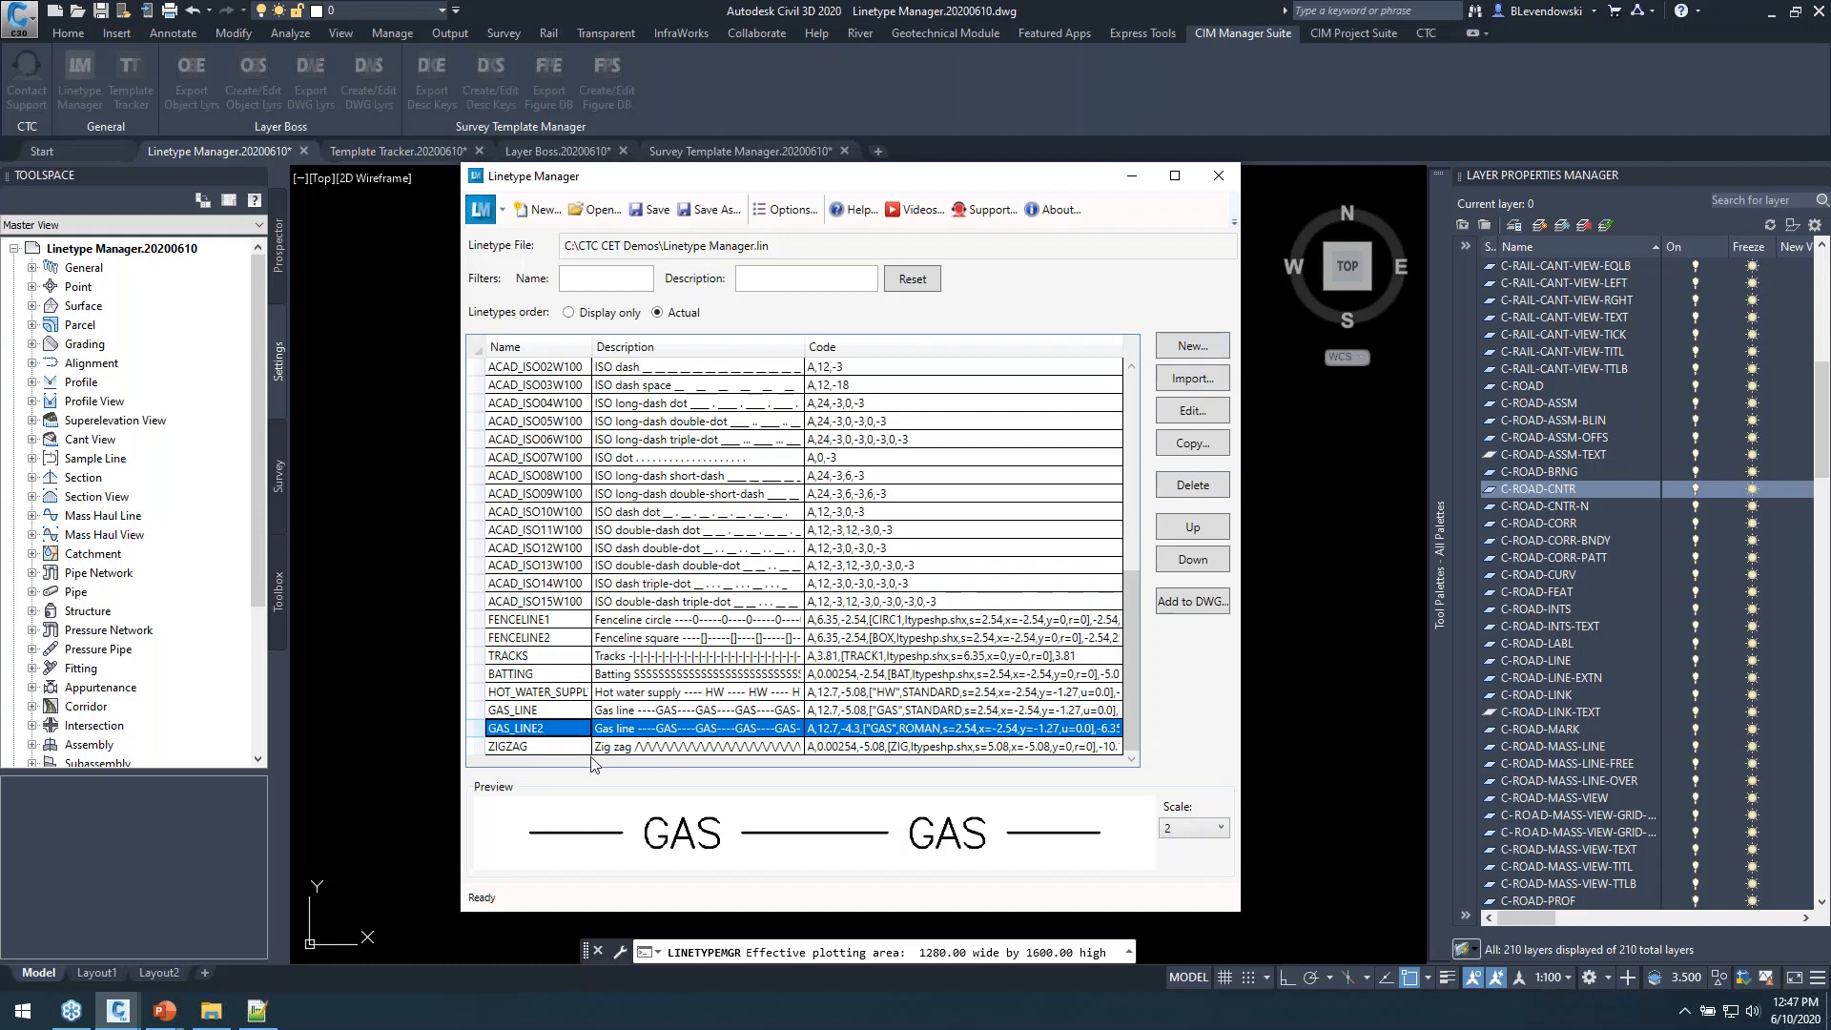
{"action": "left_click", "coordinate": [1190, 444]}
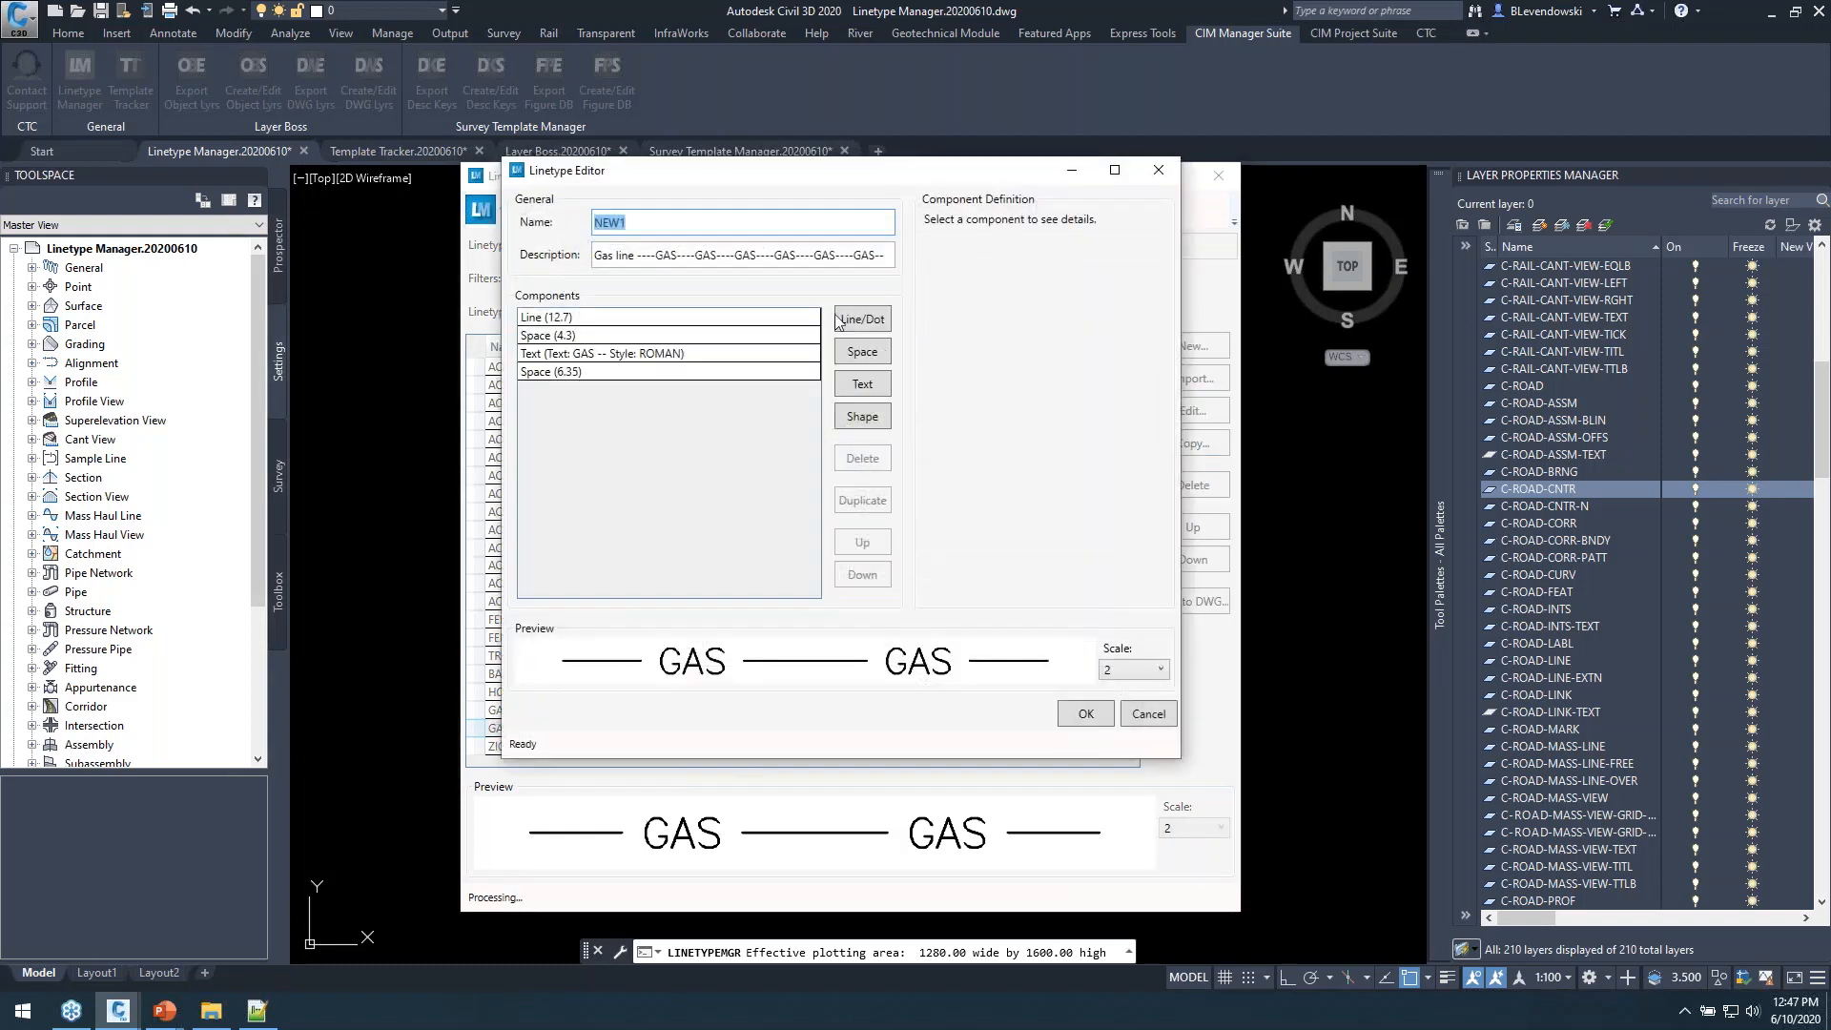
{"action": "type", "text": "Sanitary"}
{"action": "key", "text": "Tab"}
{"action": "key", "text": "ctrl+a"}
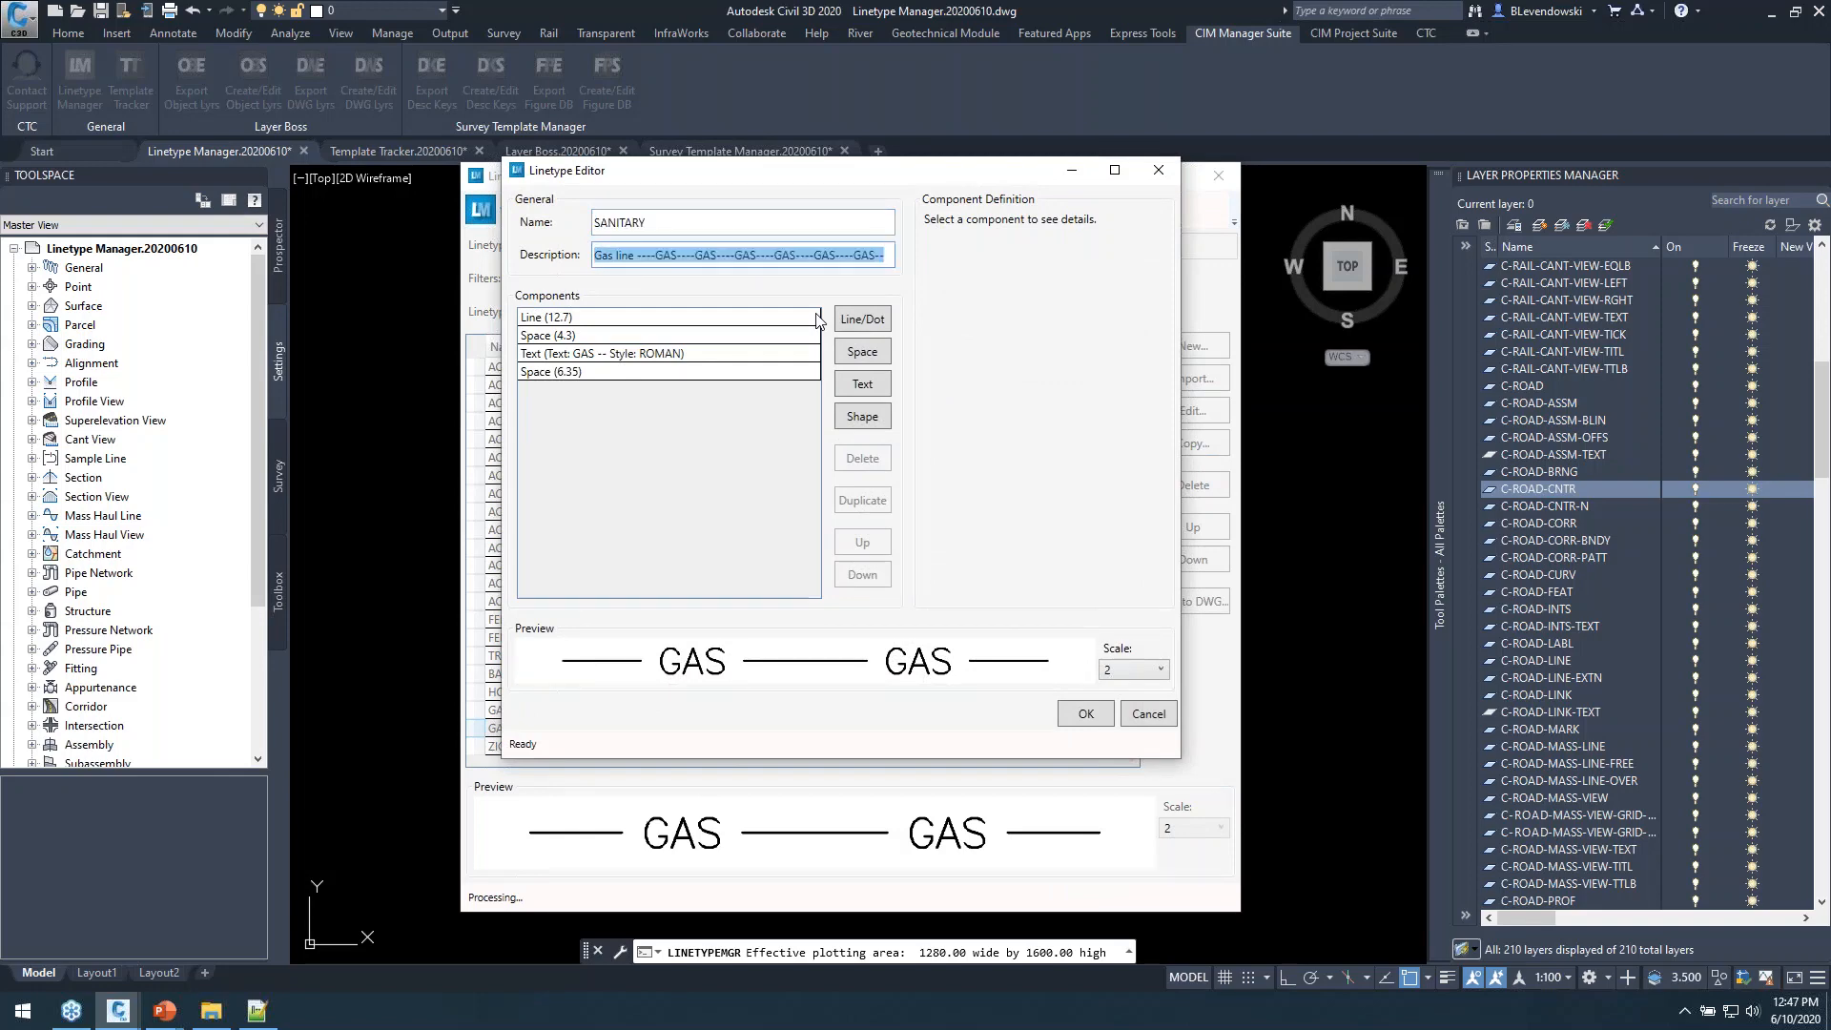
{"action": "key", "text": "BackSpace"}
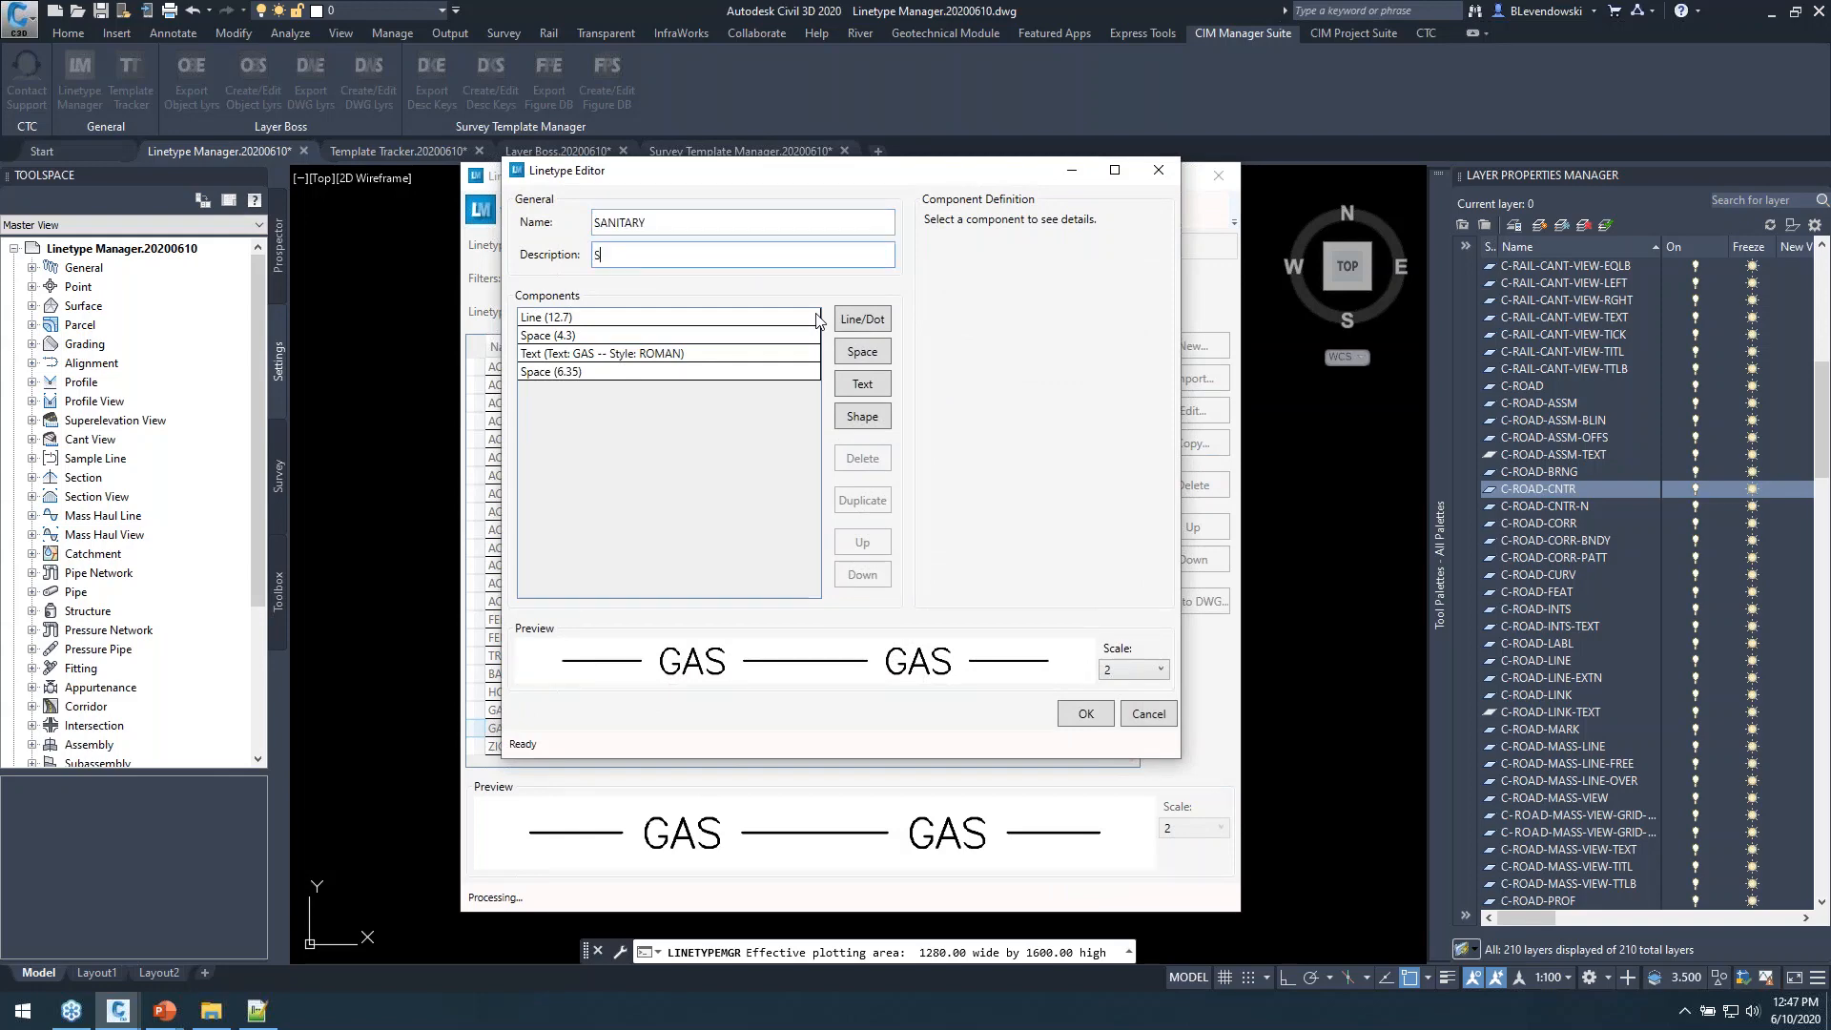
{"action": "left_click", "coordinate": [816, 318]}
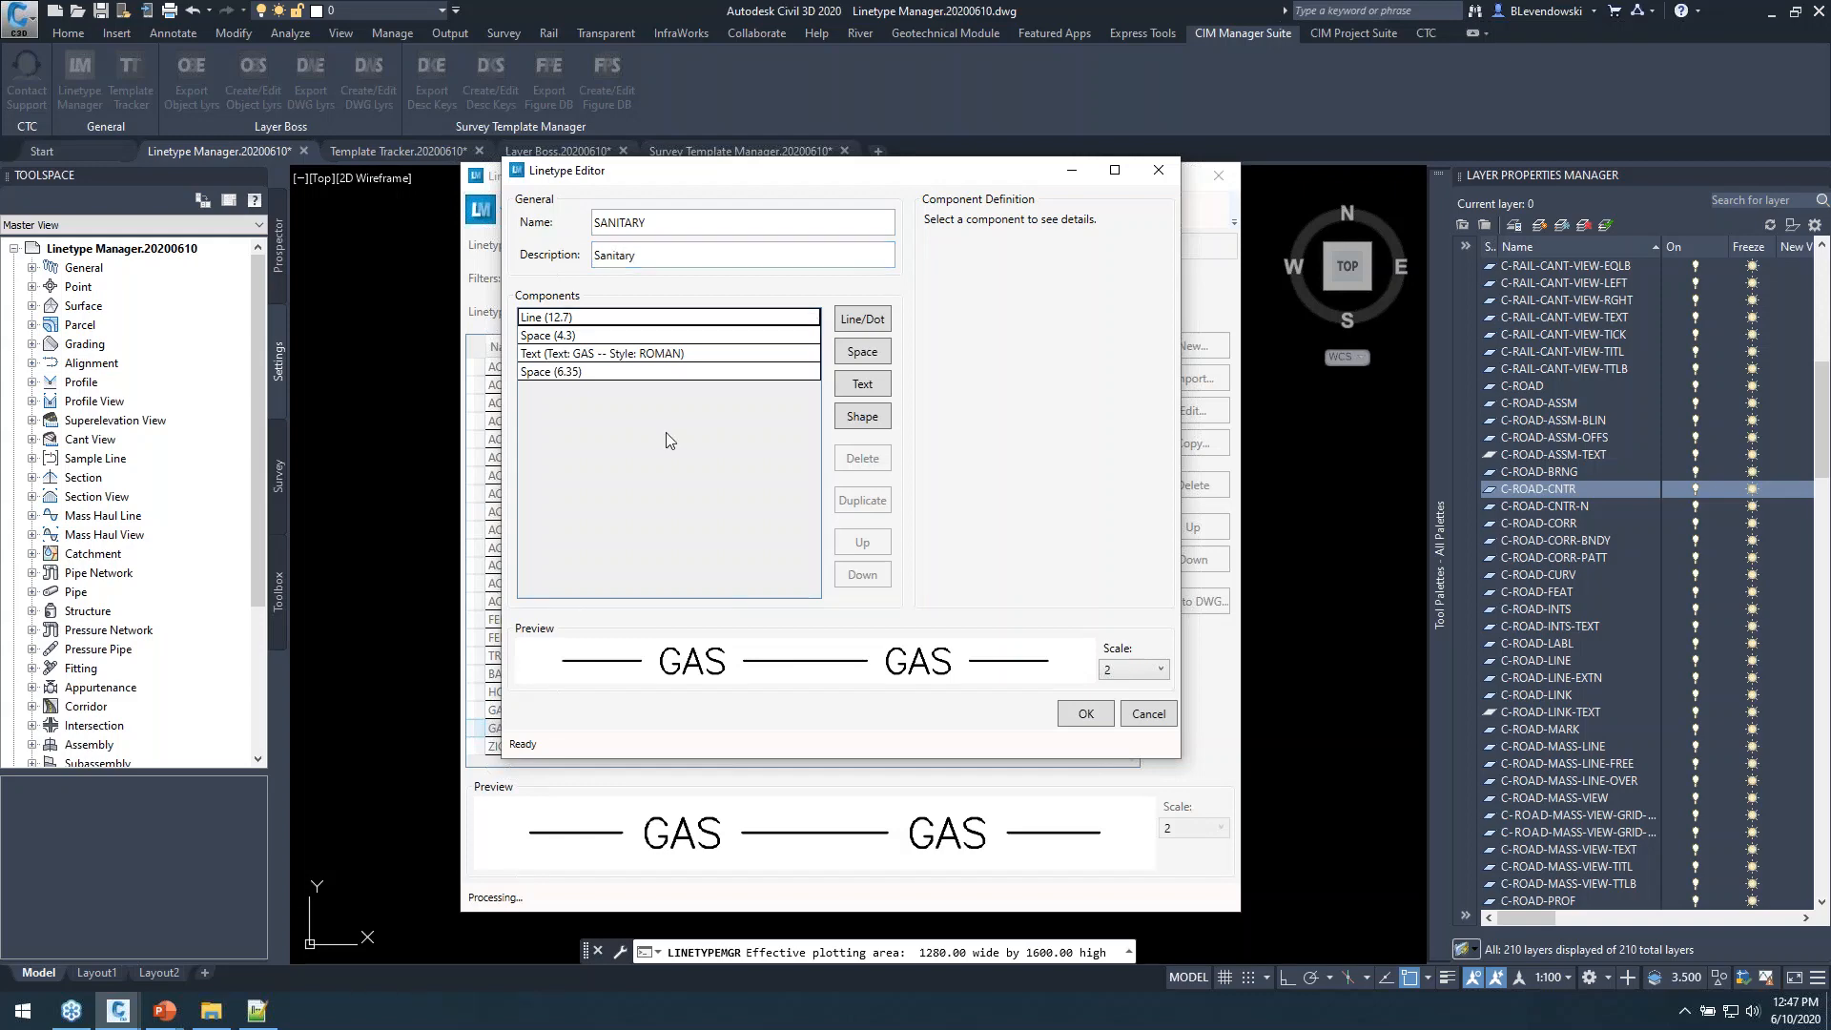
Delete the trailing space and the GAS text component from the SANITARY linetype.
{"action": "left_click", "coordinate": [601, 317]}
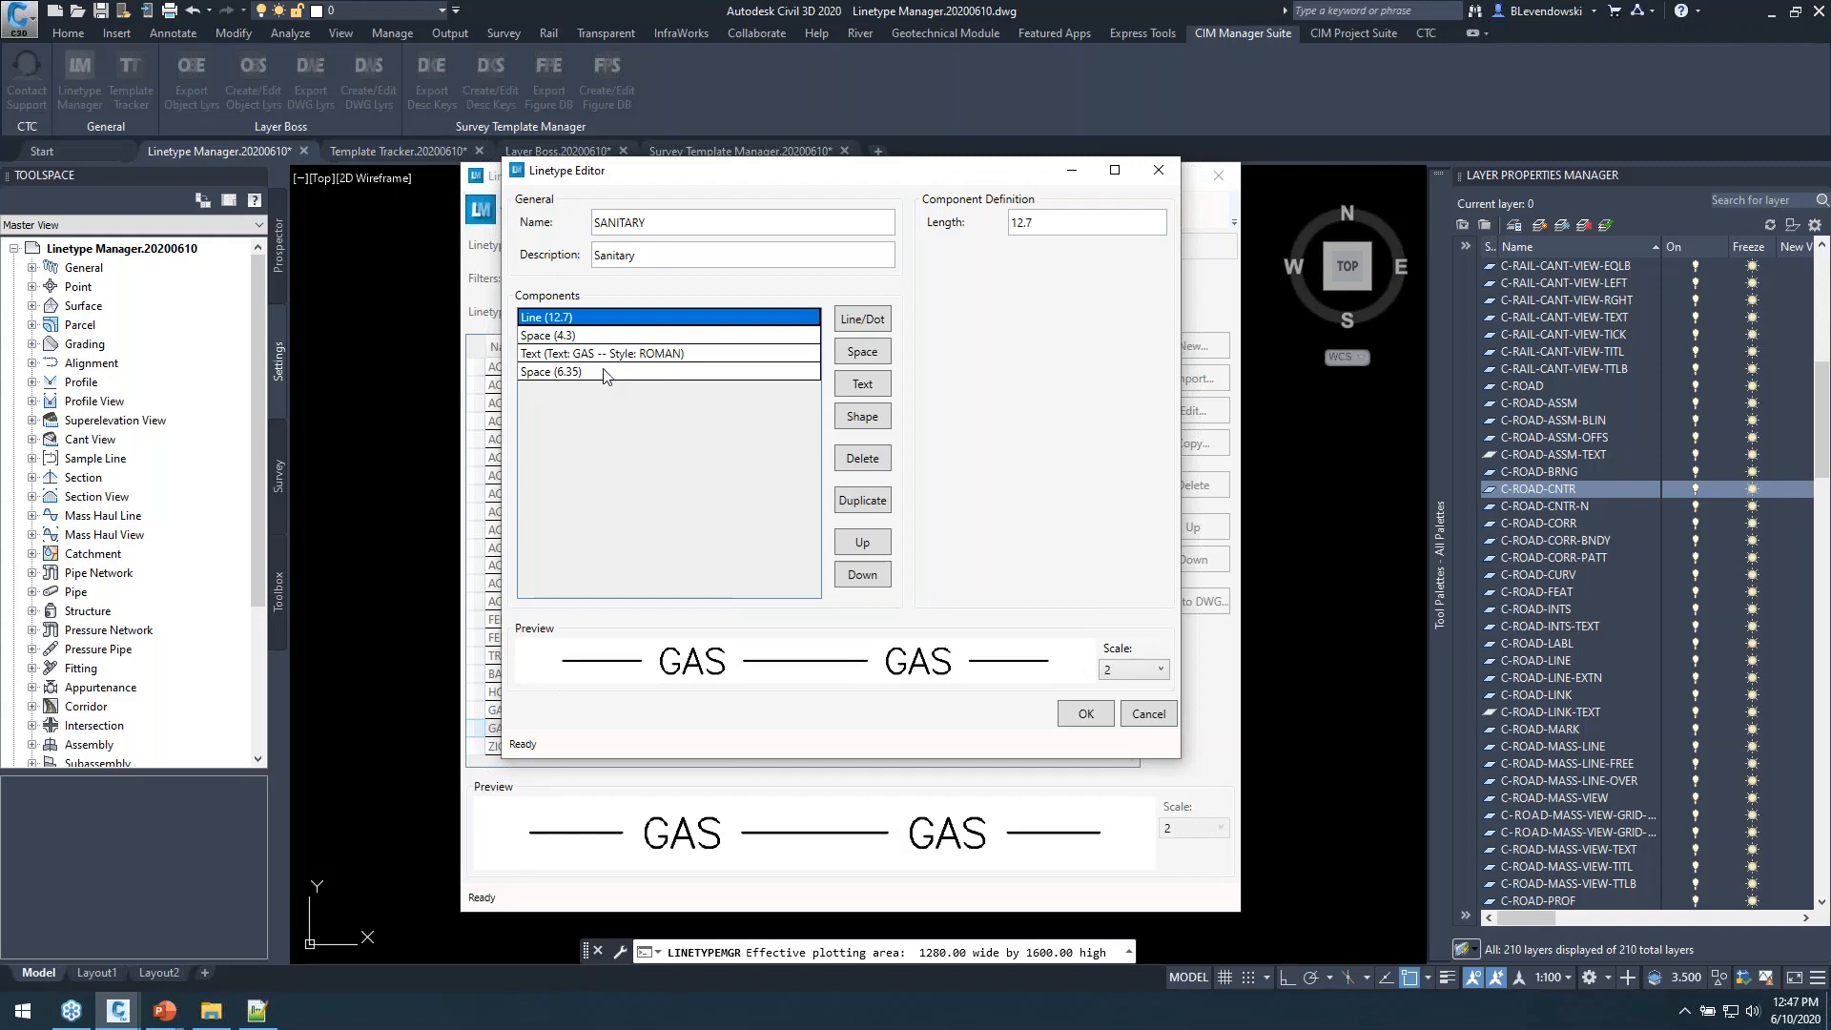
{"action": "left_click", "coordinate": [601, 374]}
{"action": "left_click", "coordinate": [863, 460]}
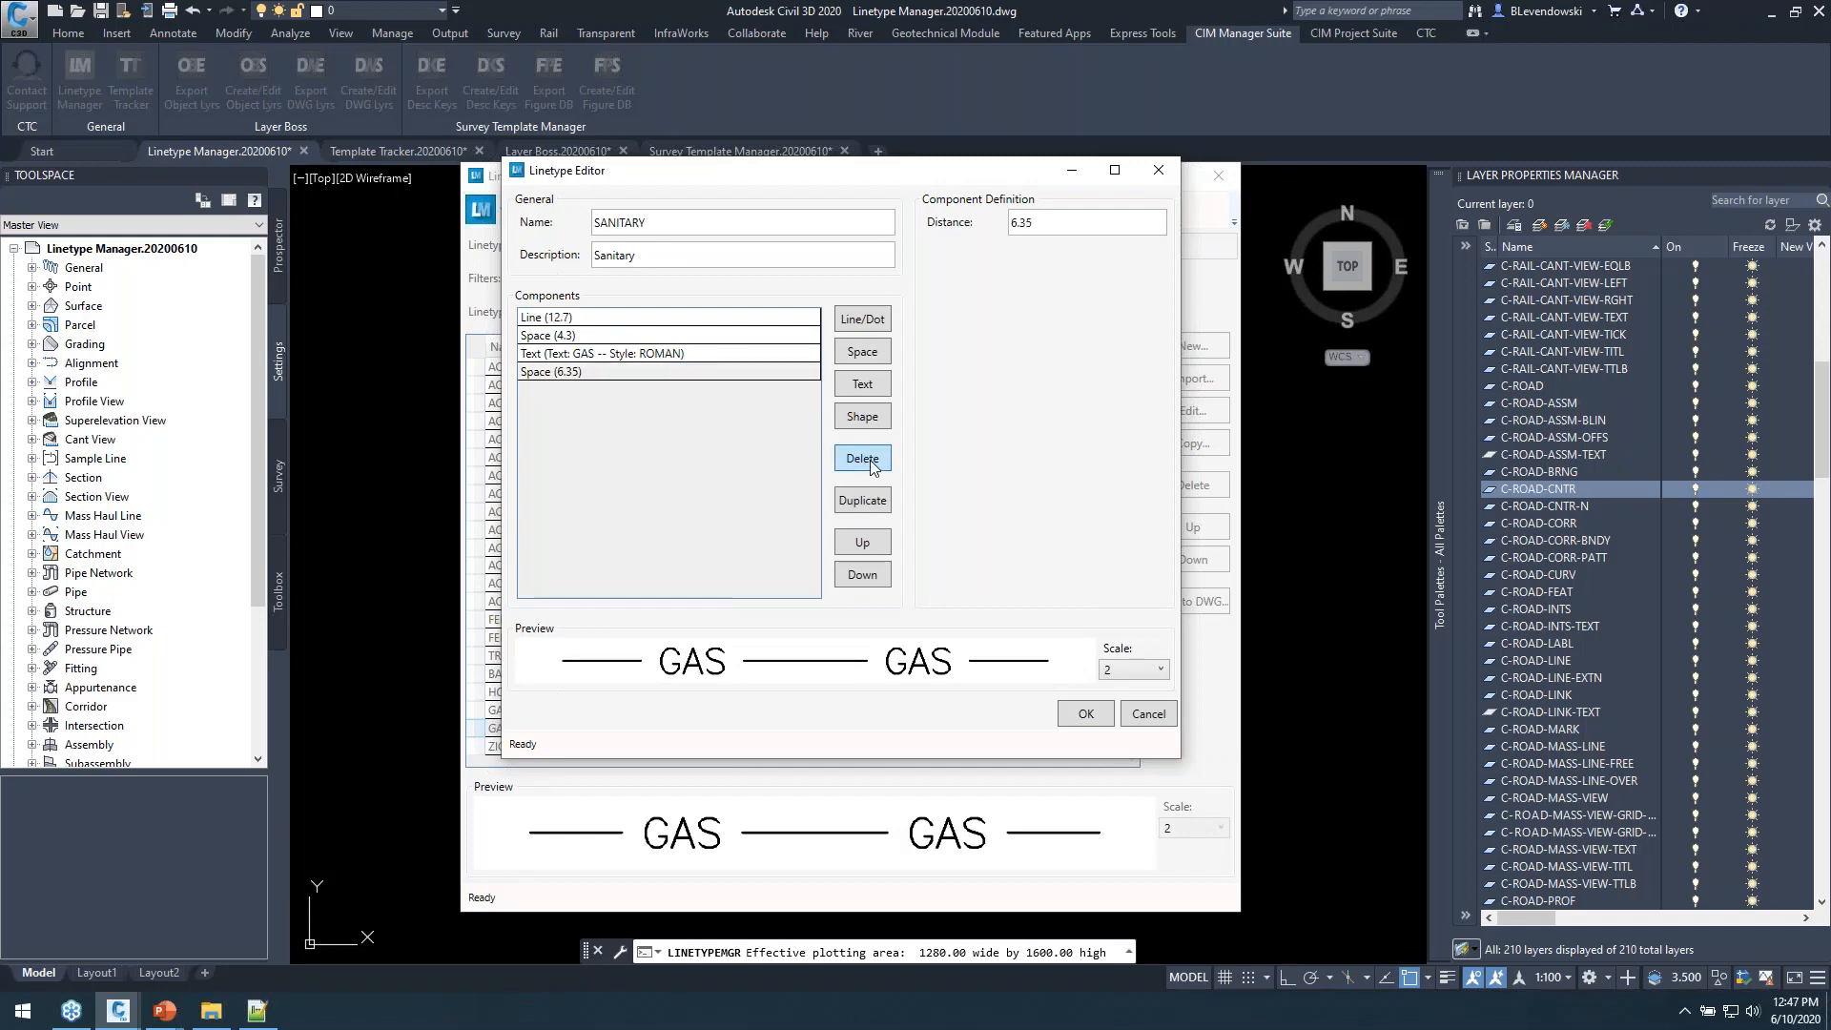
{"action": "left_click", "coordinate": [739, 354]}
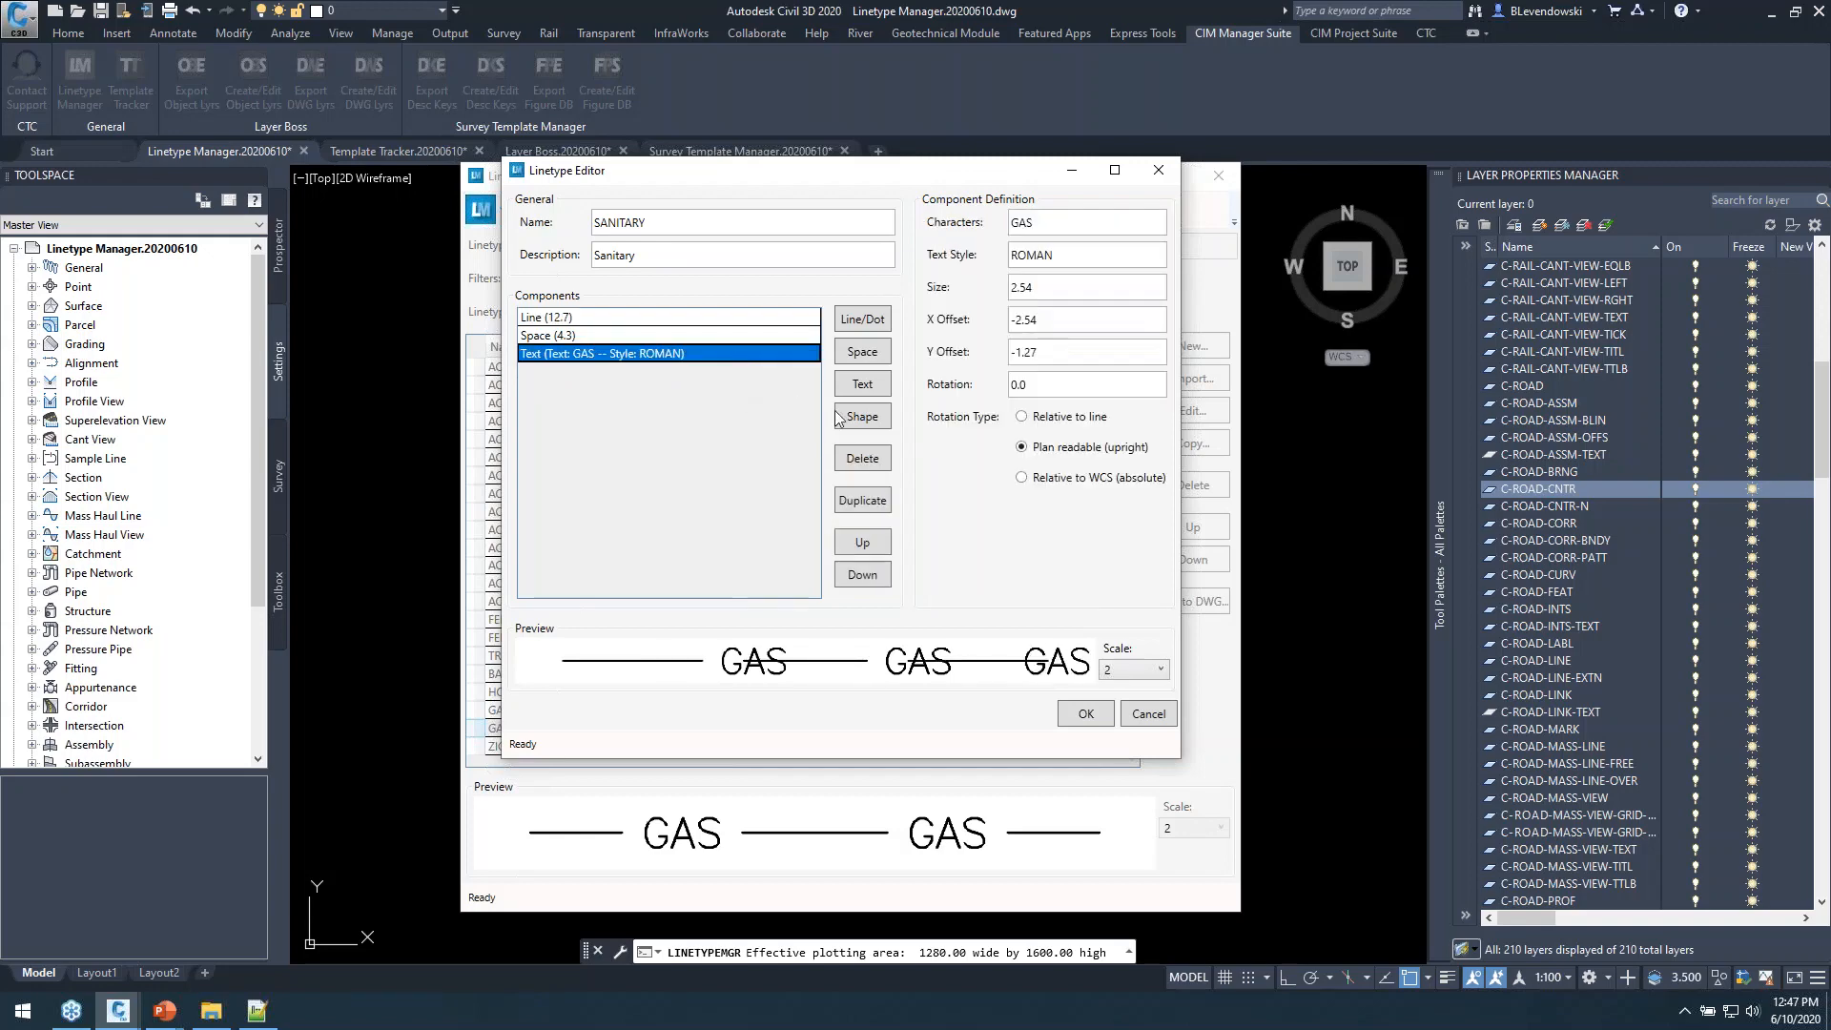
{"action": "left_click", "coordinate": [873, 463]}
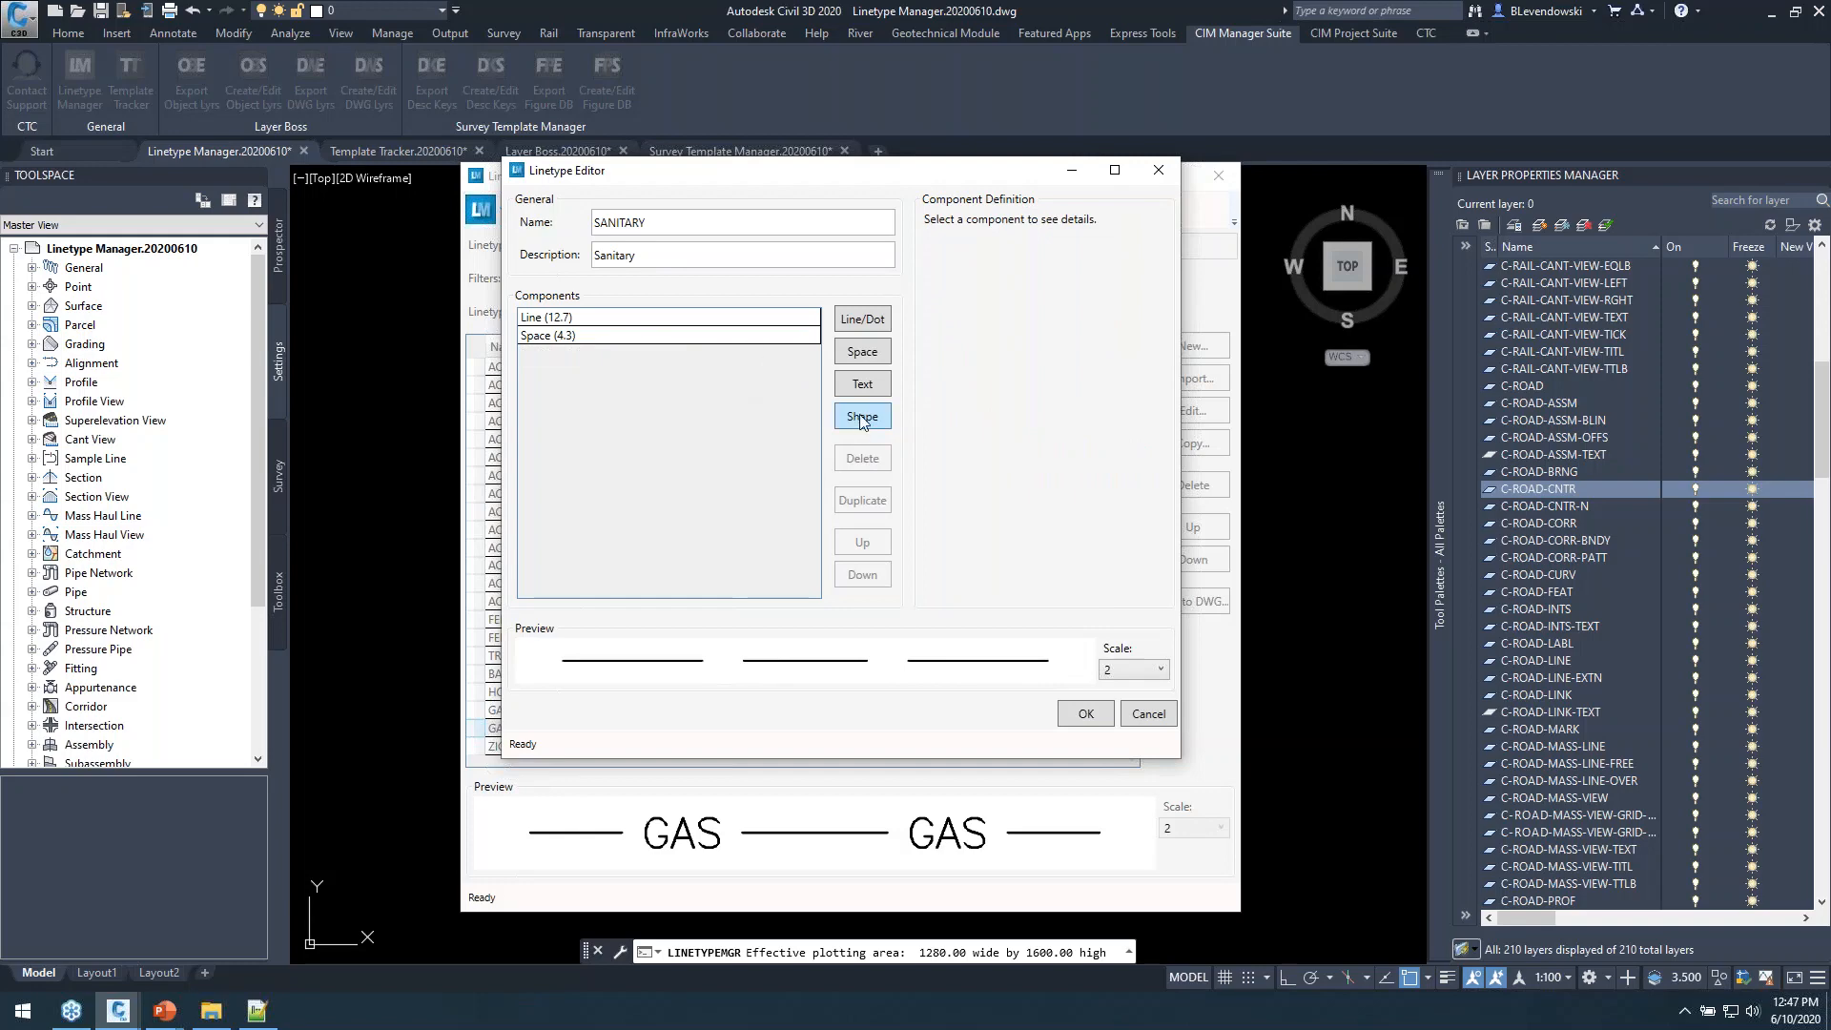
Add a shape component to SANITARY, review the available shape files, and choose the ZIG shape from ltypeshp.shx.
{"action": "left_click", "coordinate": [861, 418]}
{"action": "left_click", "coordinate": [861, 418]}
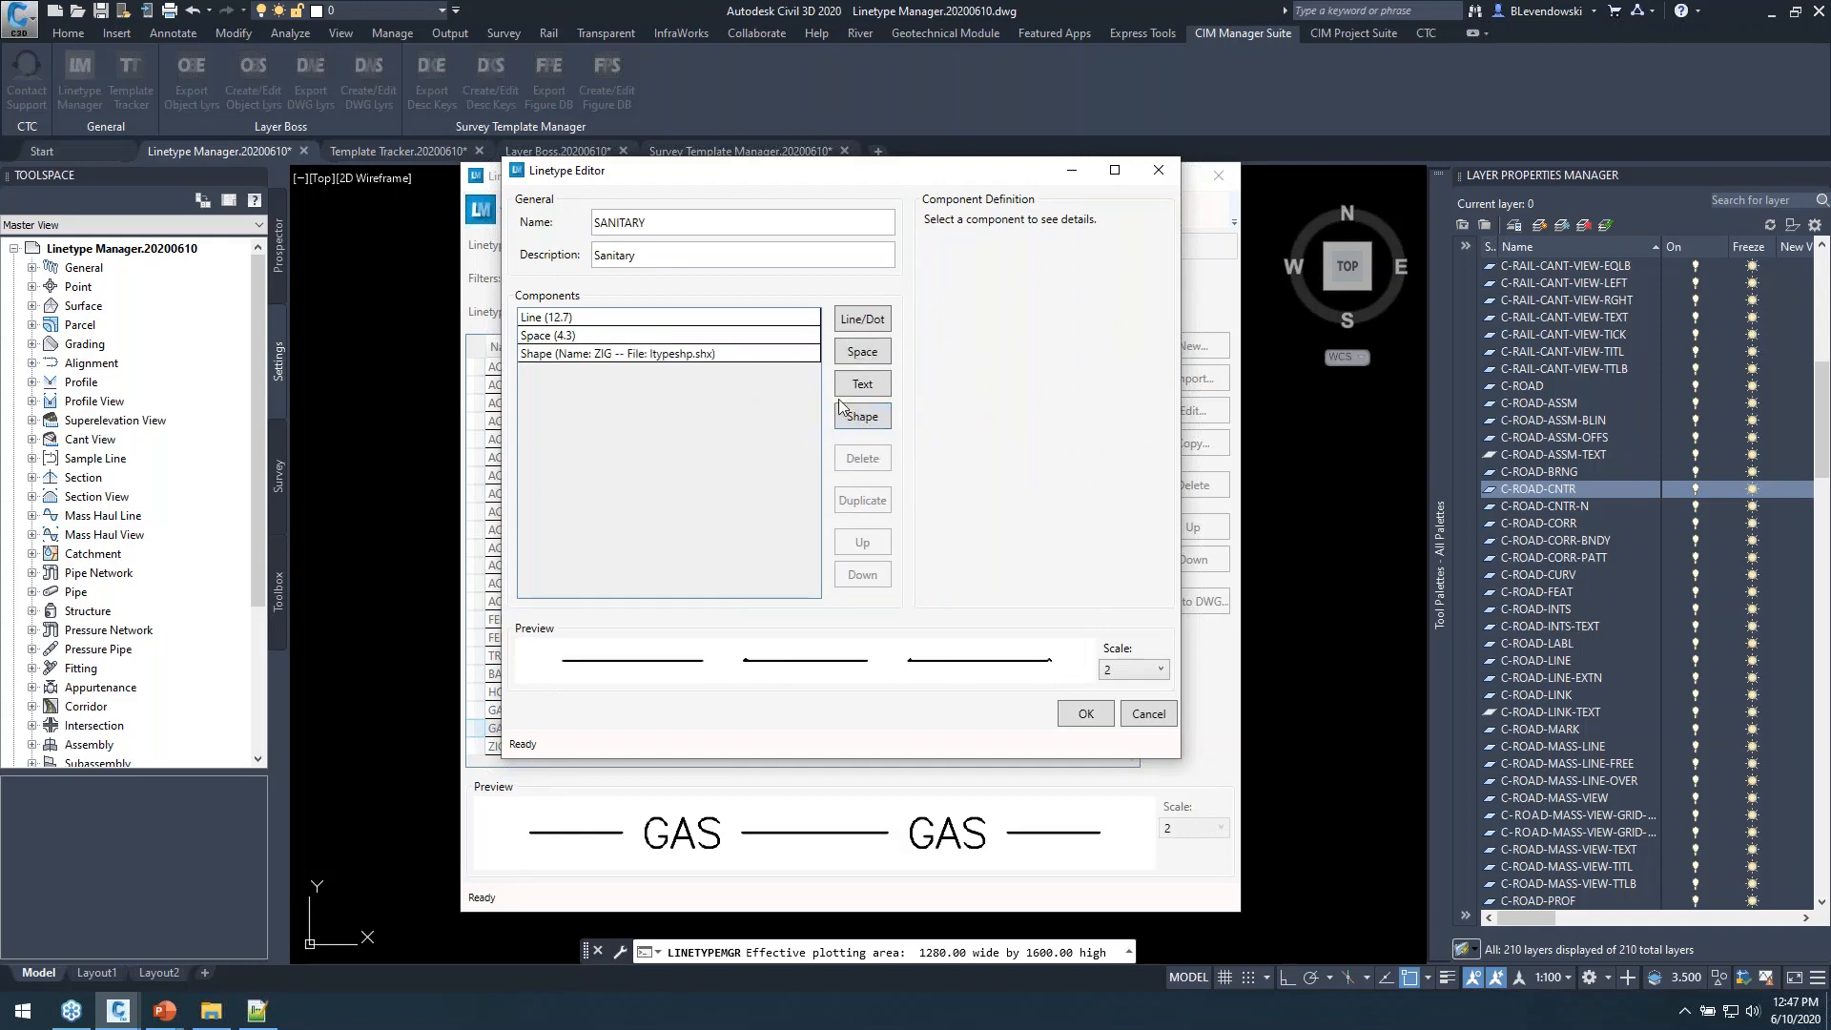
{"action": "left_click", "coordinate": [721, 359]}
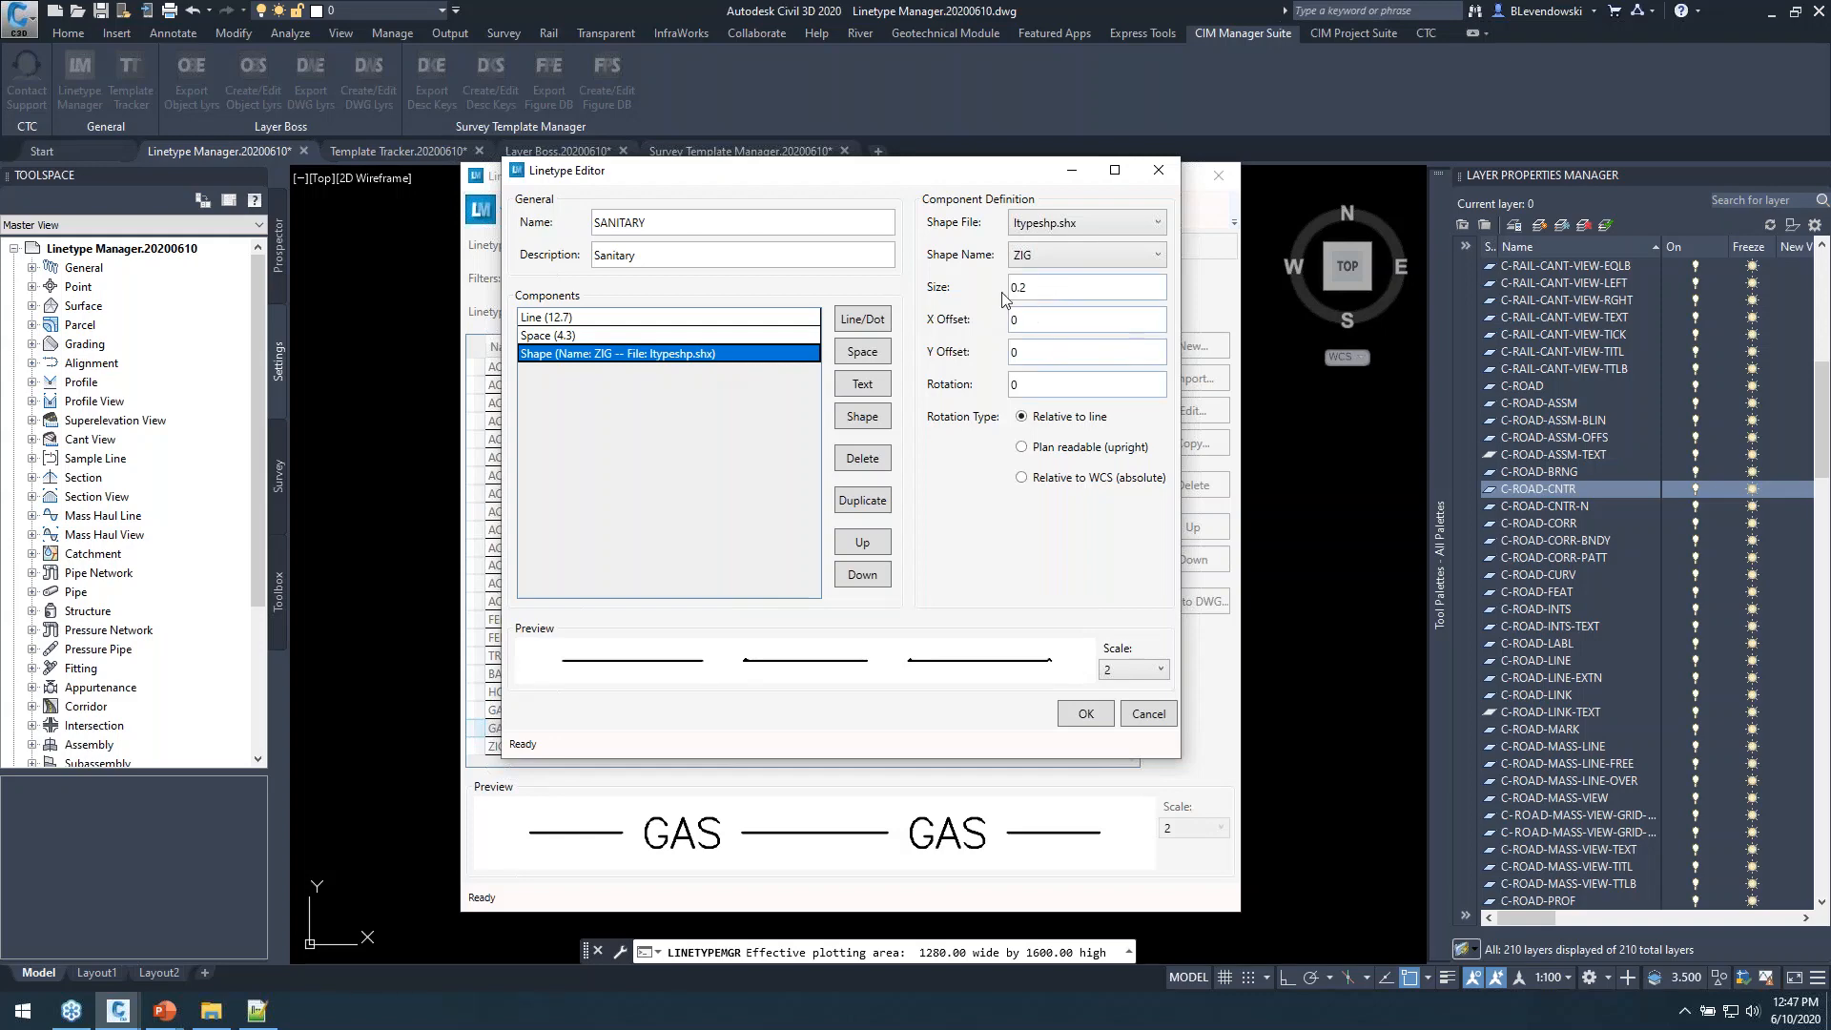
{"action": "left_click", "coordinate": [1085, 220]}
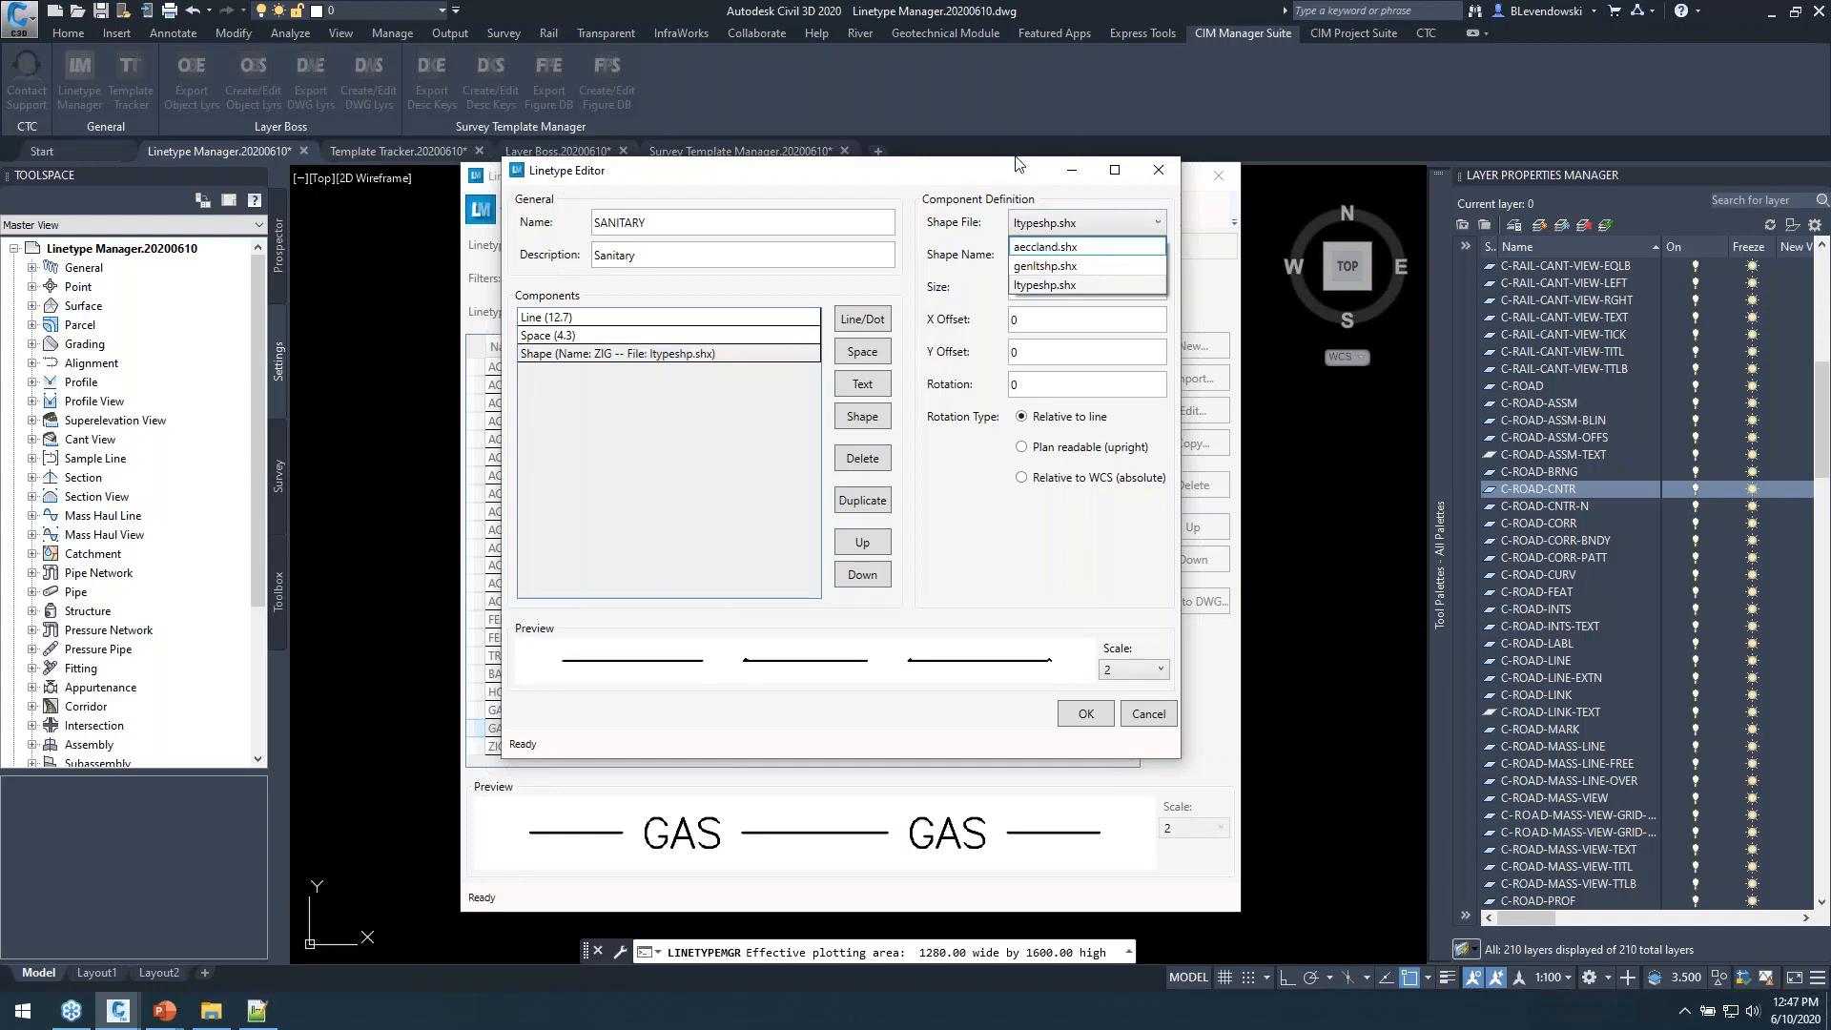
{"action": "left_click", "coordinate": [986, 162]}
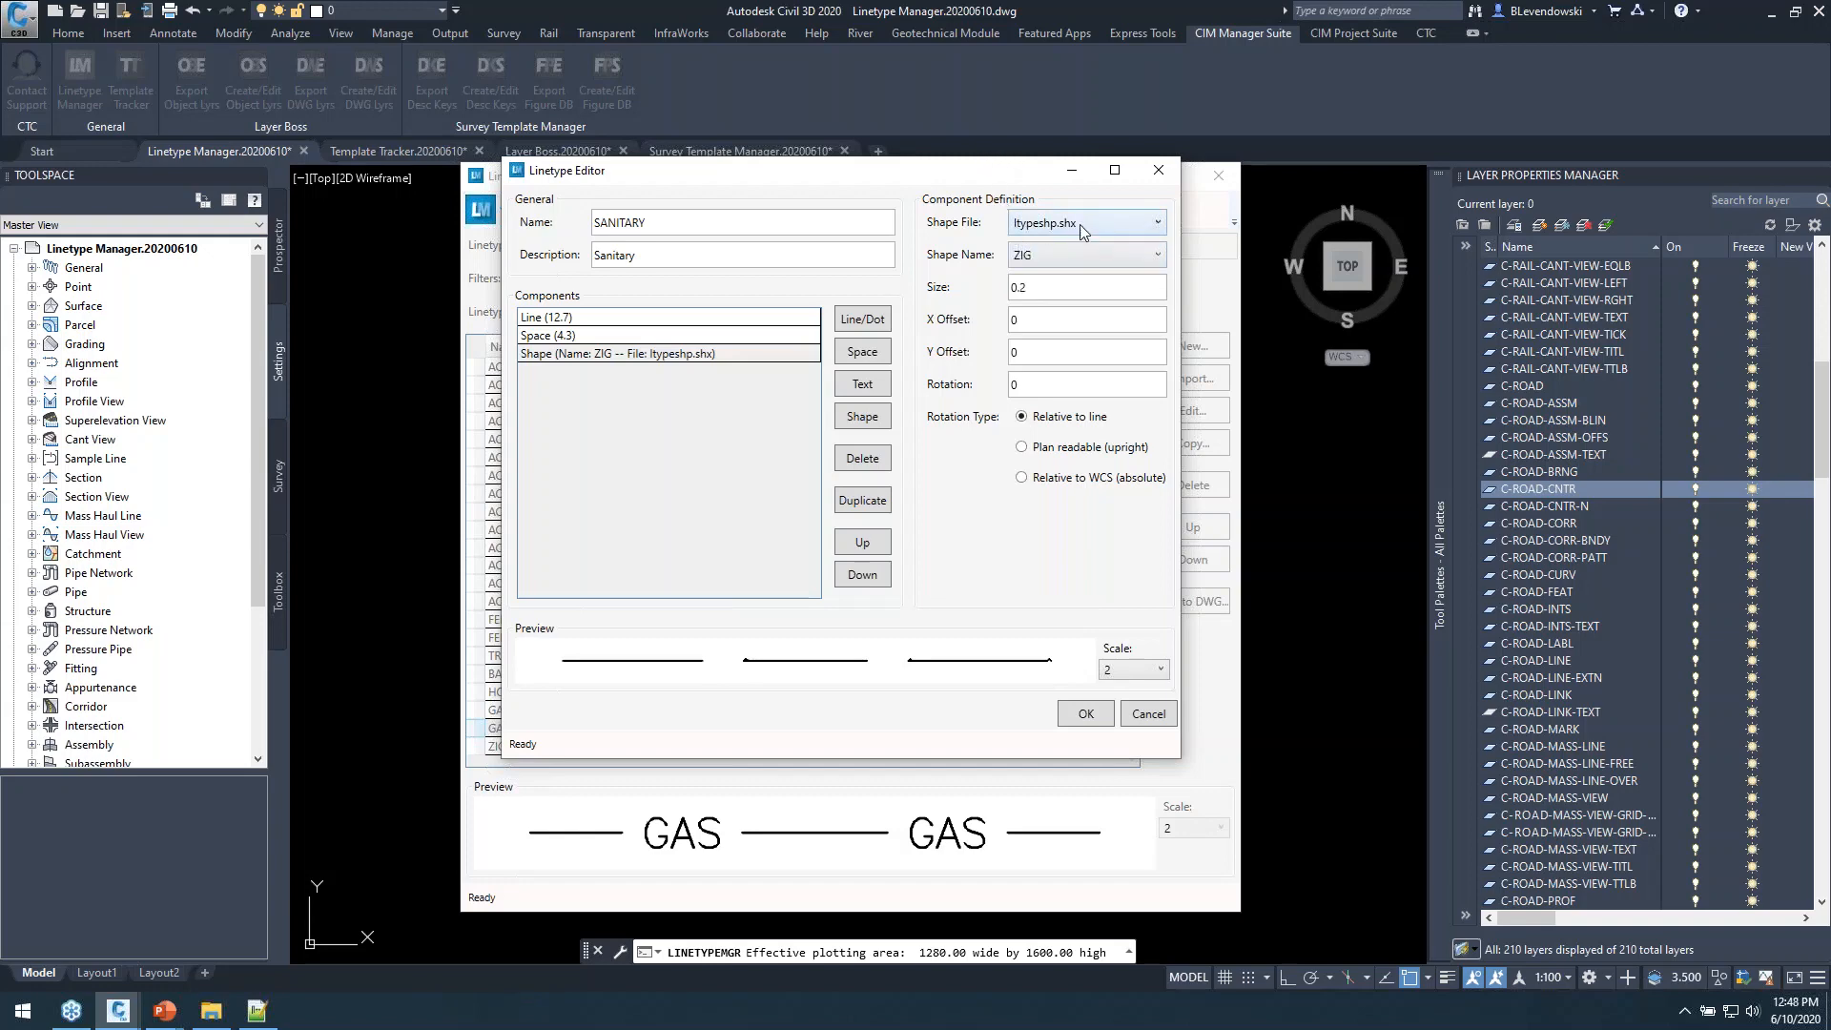
{"action": "left_click", "coordinate": [1066, 253]}
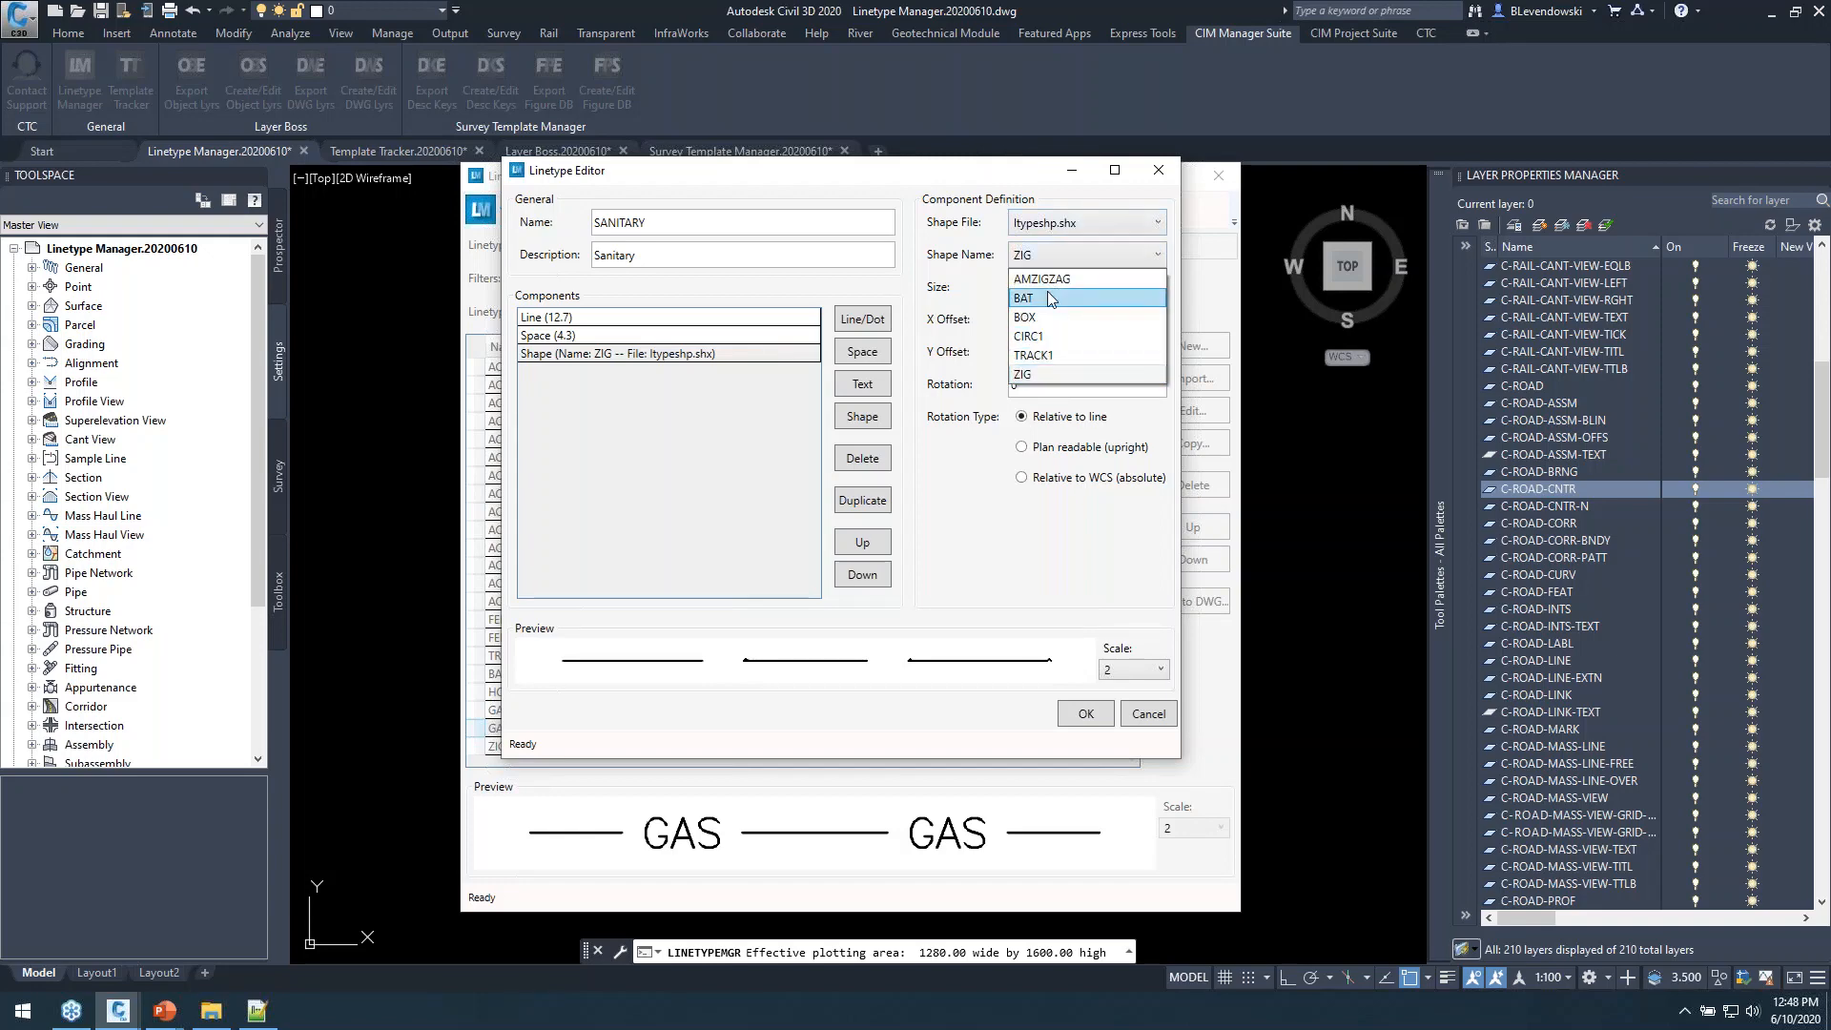
{"action": "left_click", "coordinate": [1047, 375]}
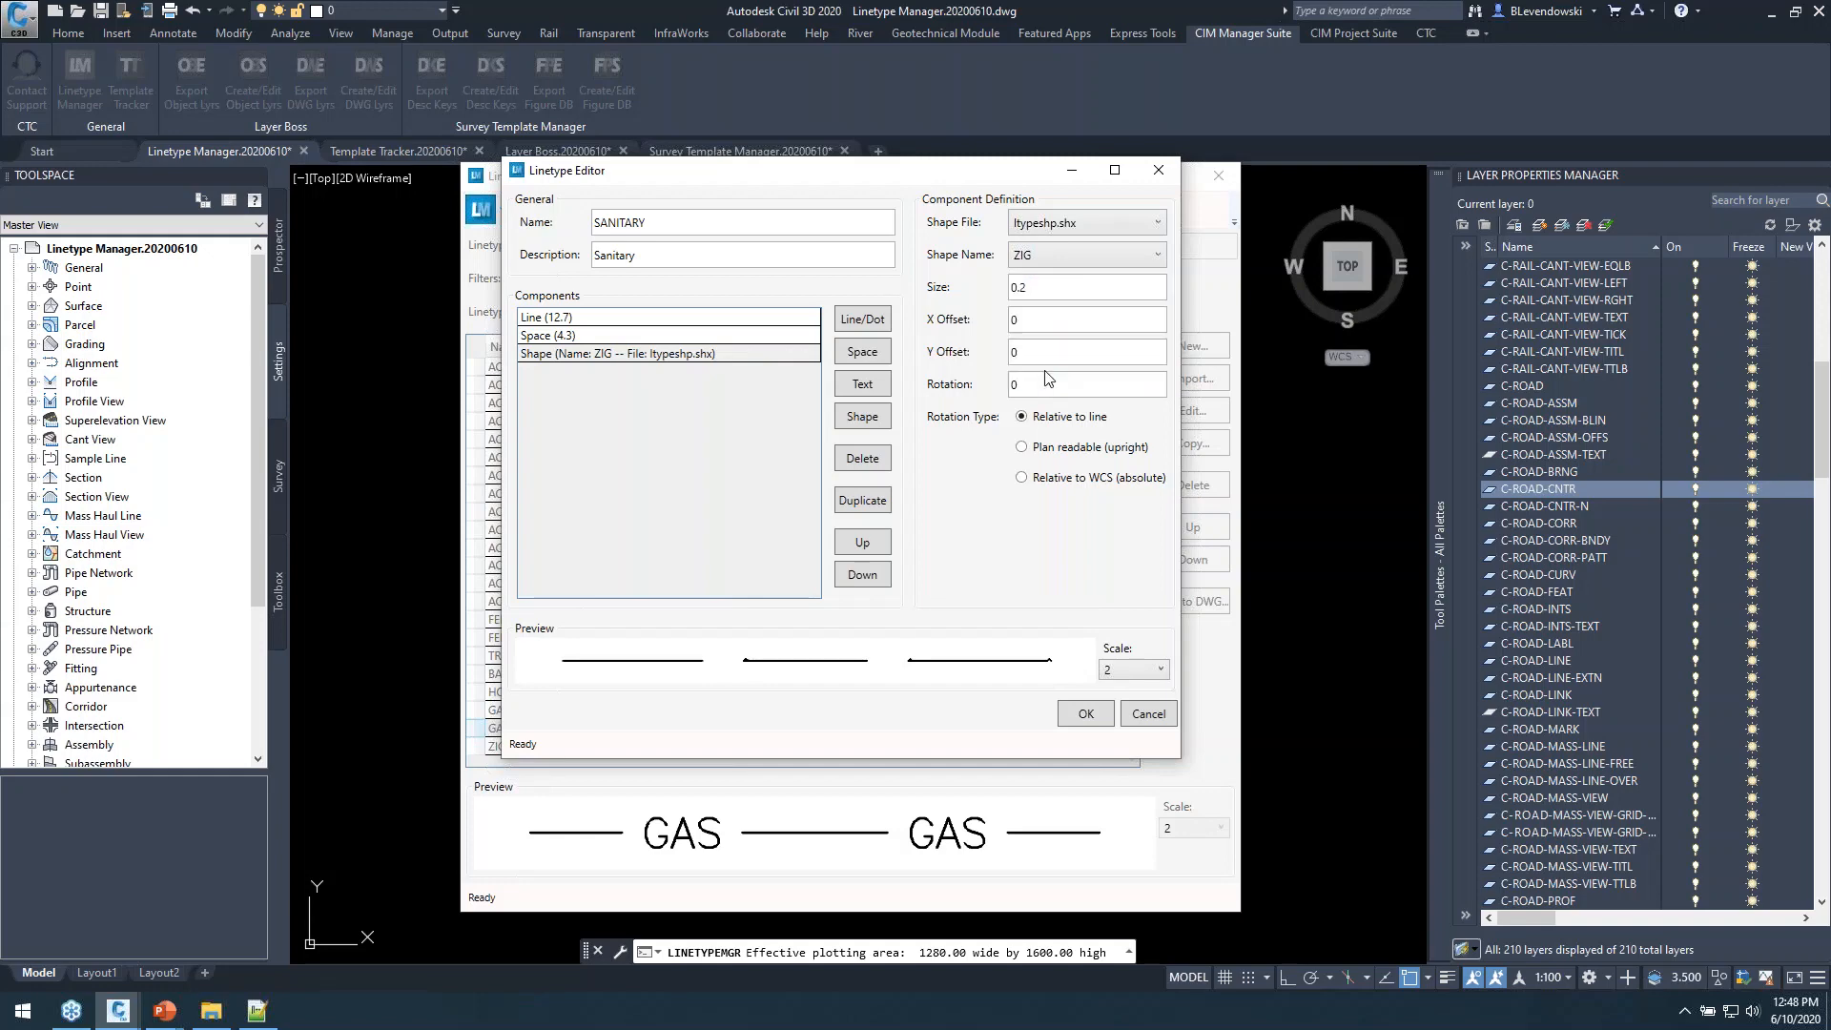
Set the ZIG shape's size to 1 and then to 2, and its rotation to 90.
{"action": "double_click", "coordinate": [1045, 288]}
{"action": "type", "text": "1"}
{"action": "key", "text": "Tab"}
{"action": "double_click", "coordinate": [1057, 288]}
{"action": "type", "text": "2"}
{"action": "key", "text": "Tab"}
{"action": "double_click", "coordinate": [1039, 386]}
{"action": "key", "text": "Tab"}
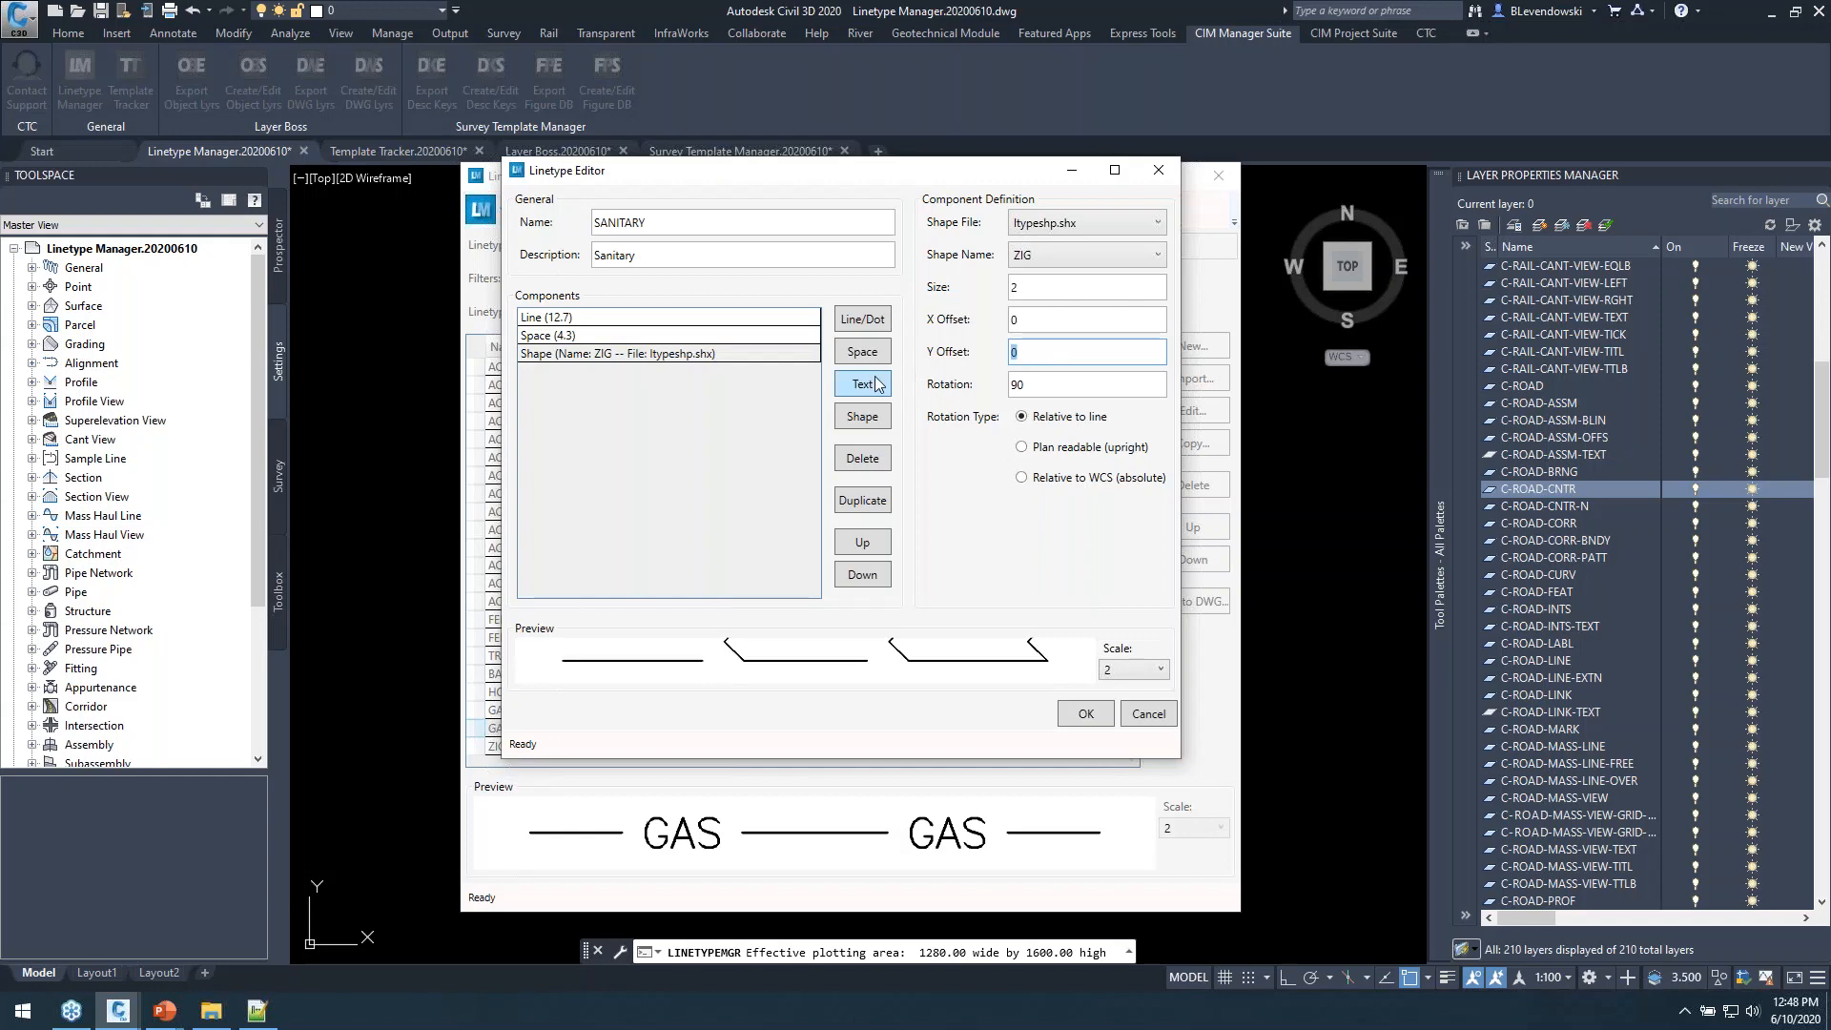
Set the ZIG shape's Y offset to -1 and then to -2 to centre the arrow on the line.
{"action": "type", "text": "-1"}
{"action": "key", "text": "Tab"}
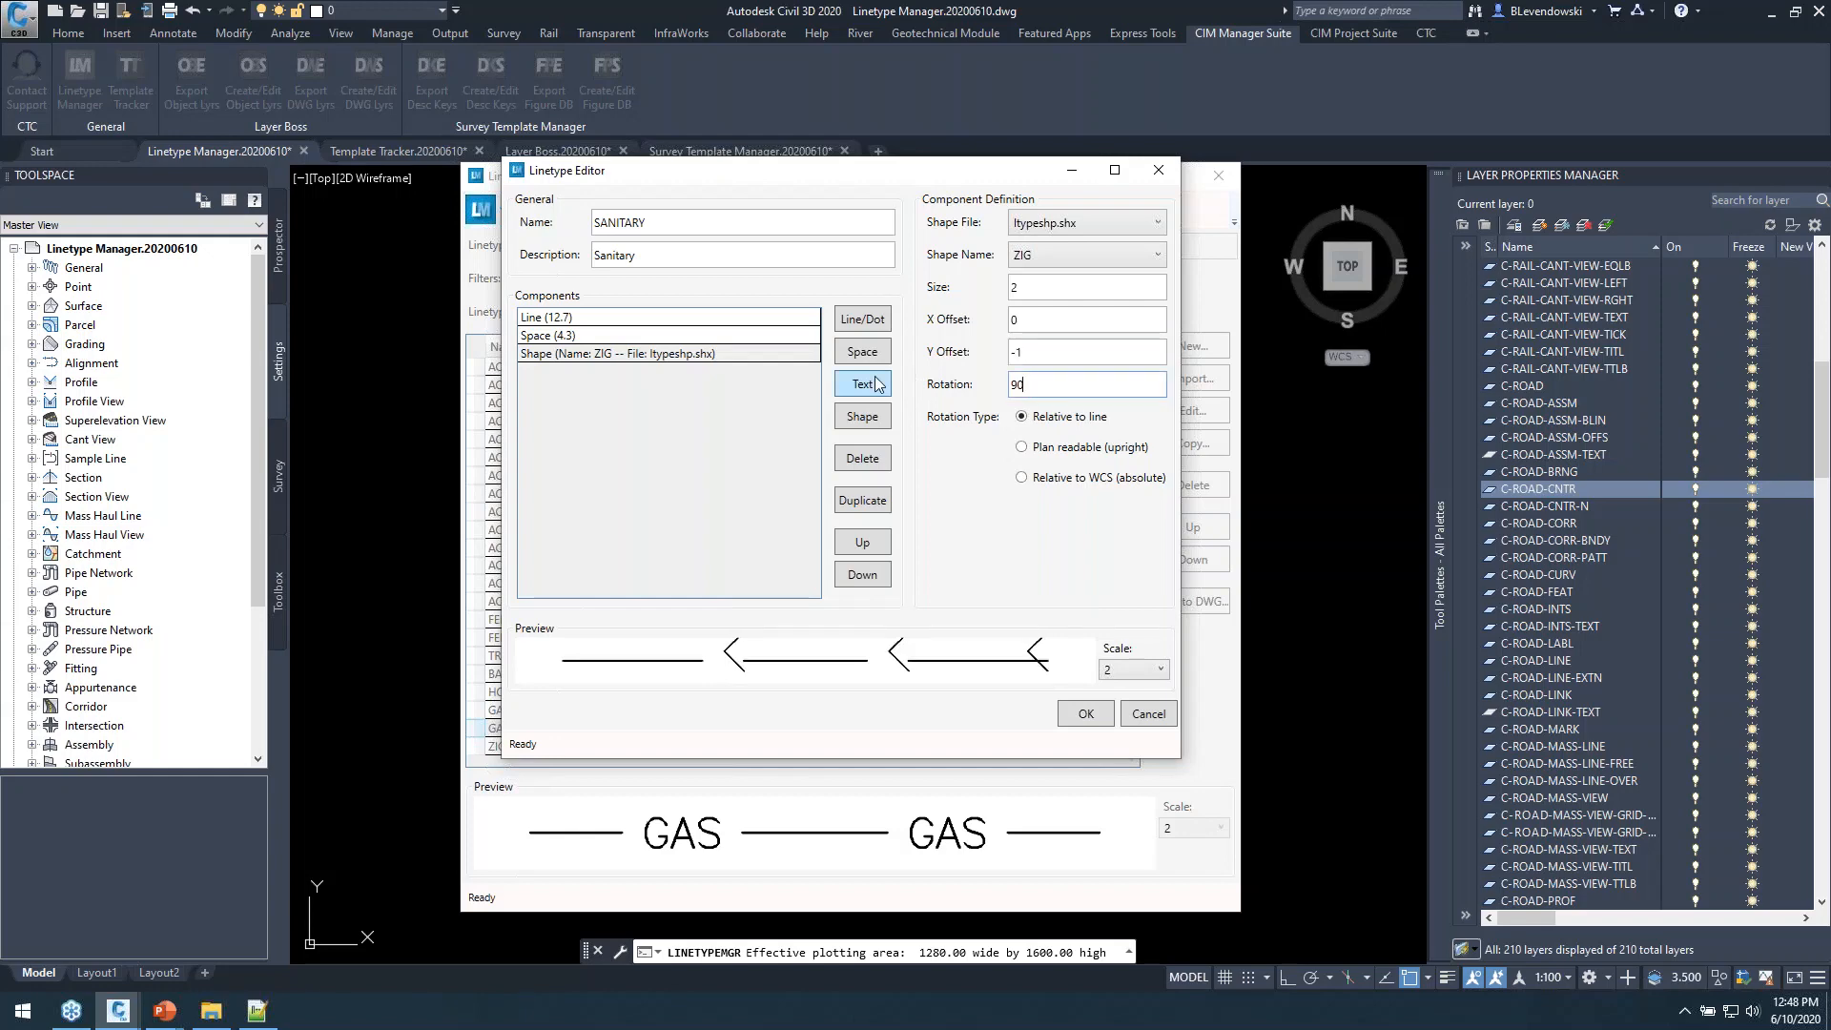
{"action": "left_click", "coordinate": [721, 358]}
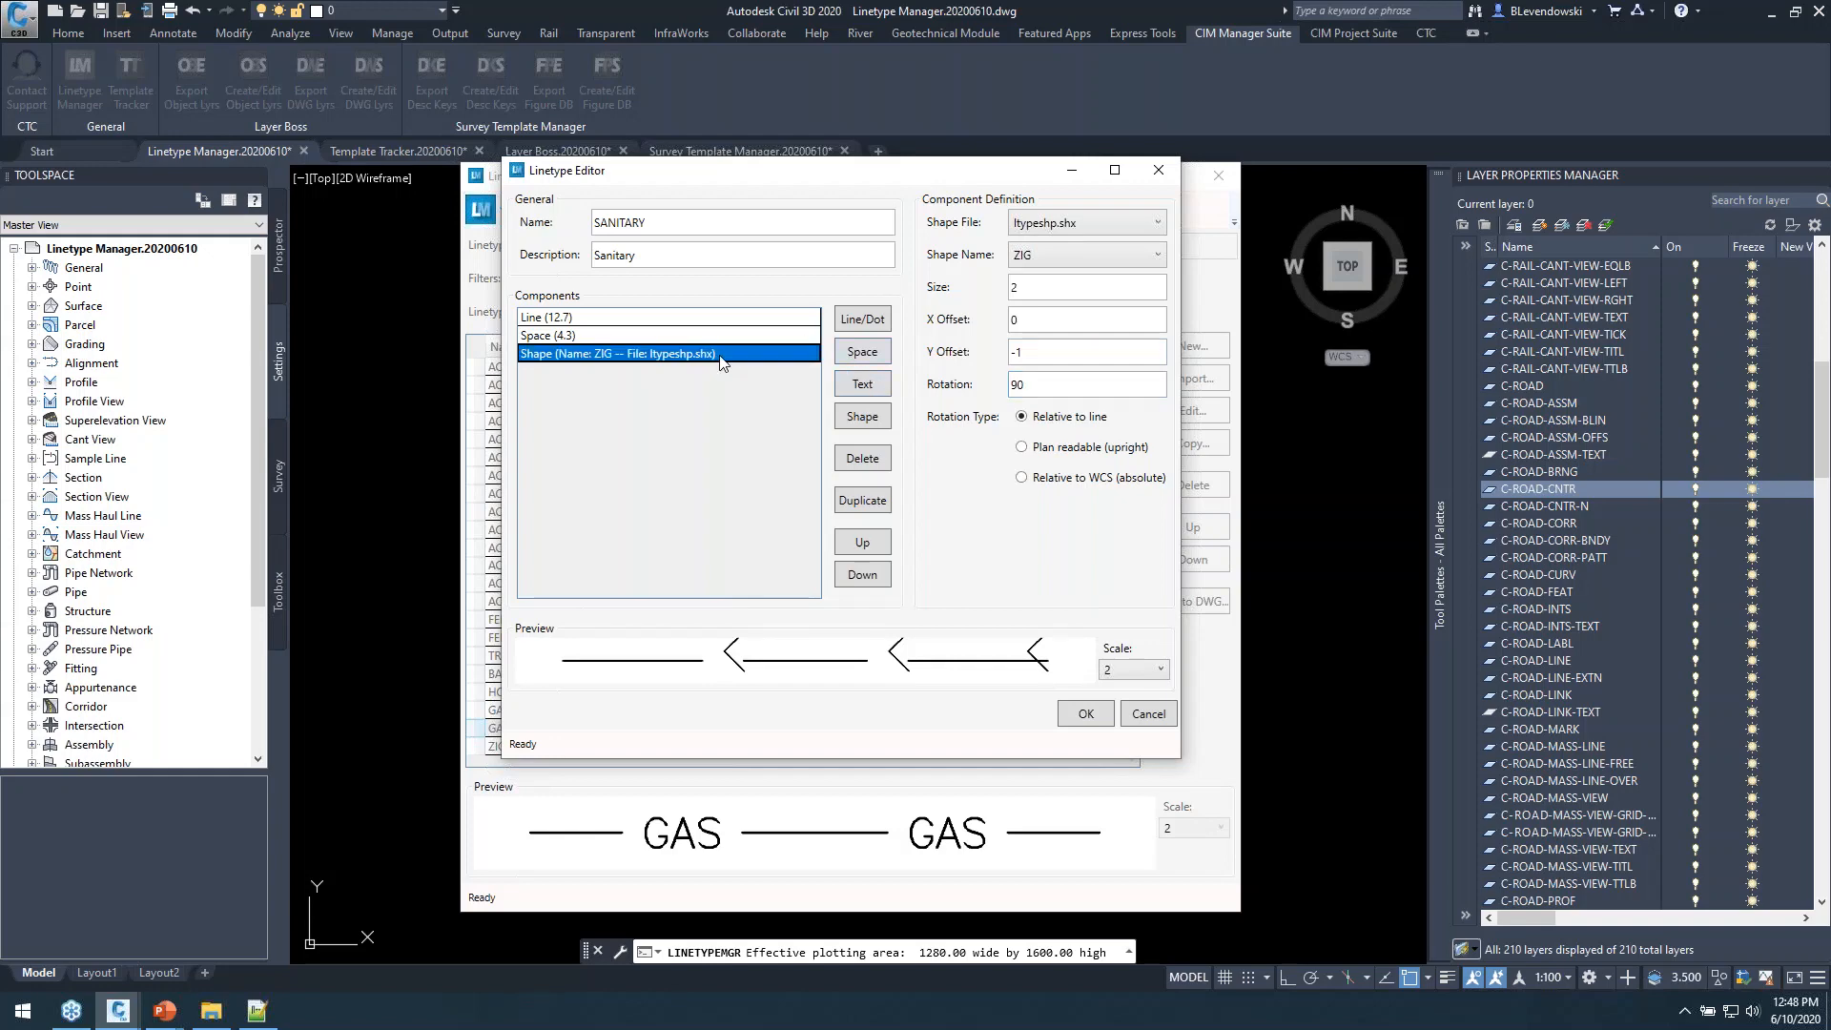
{"action": "left_click", "coordinate": [1040, 355]}
{"action": "key", "text": "BackSpace"}
{"action": "type", "text": "2"}
{"action": "key", "text": "Tab"}
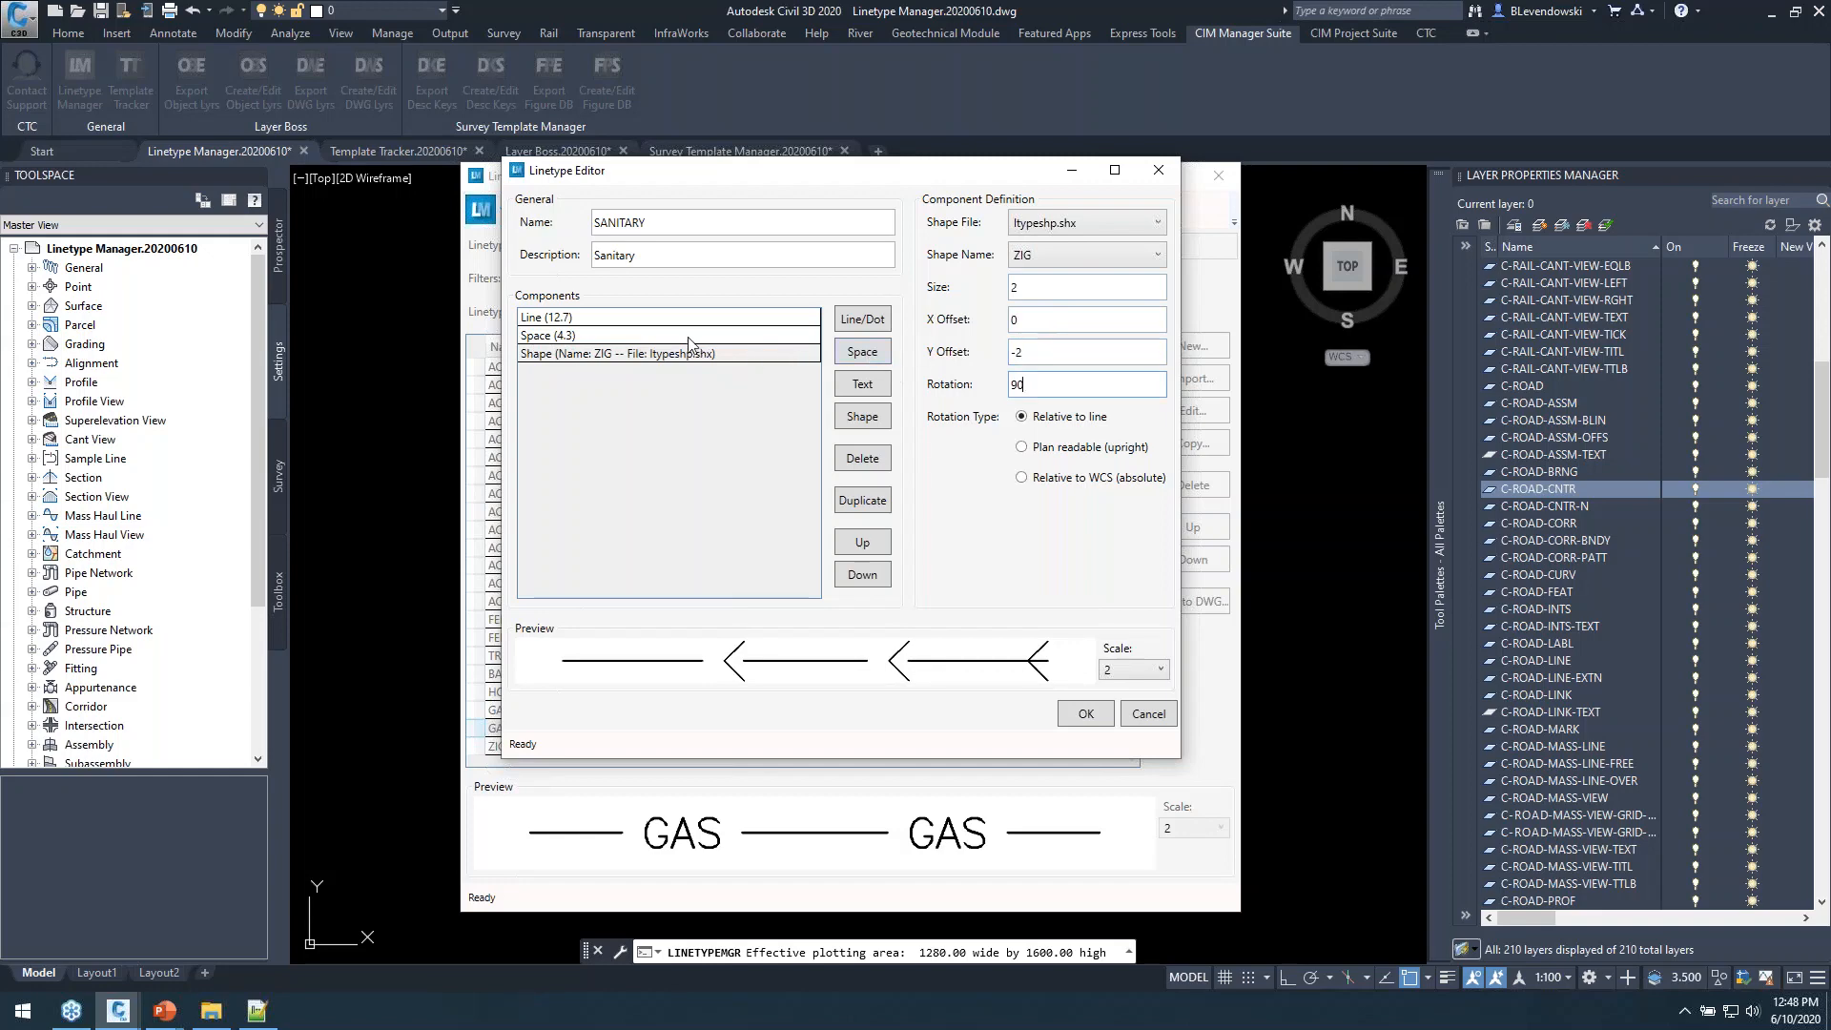
Set the distance of the space before the ZIG shape to 5.
{"action": "left_click", "coordinate": [659, 334]}
{"action": "key", "text": "Tab"}
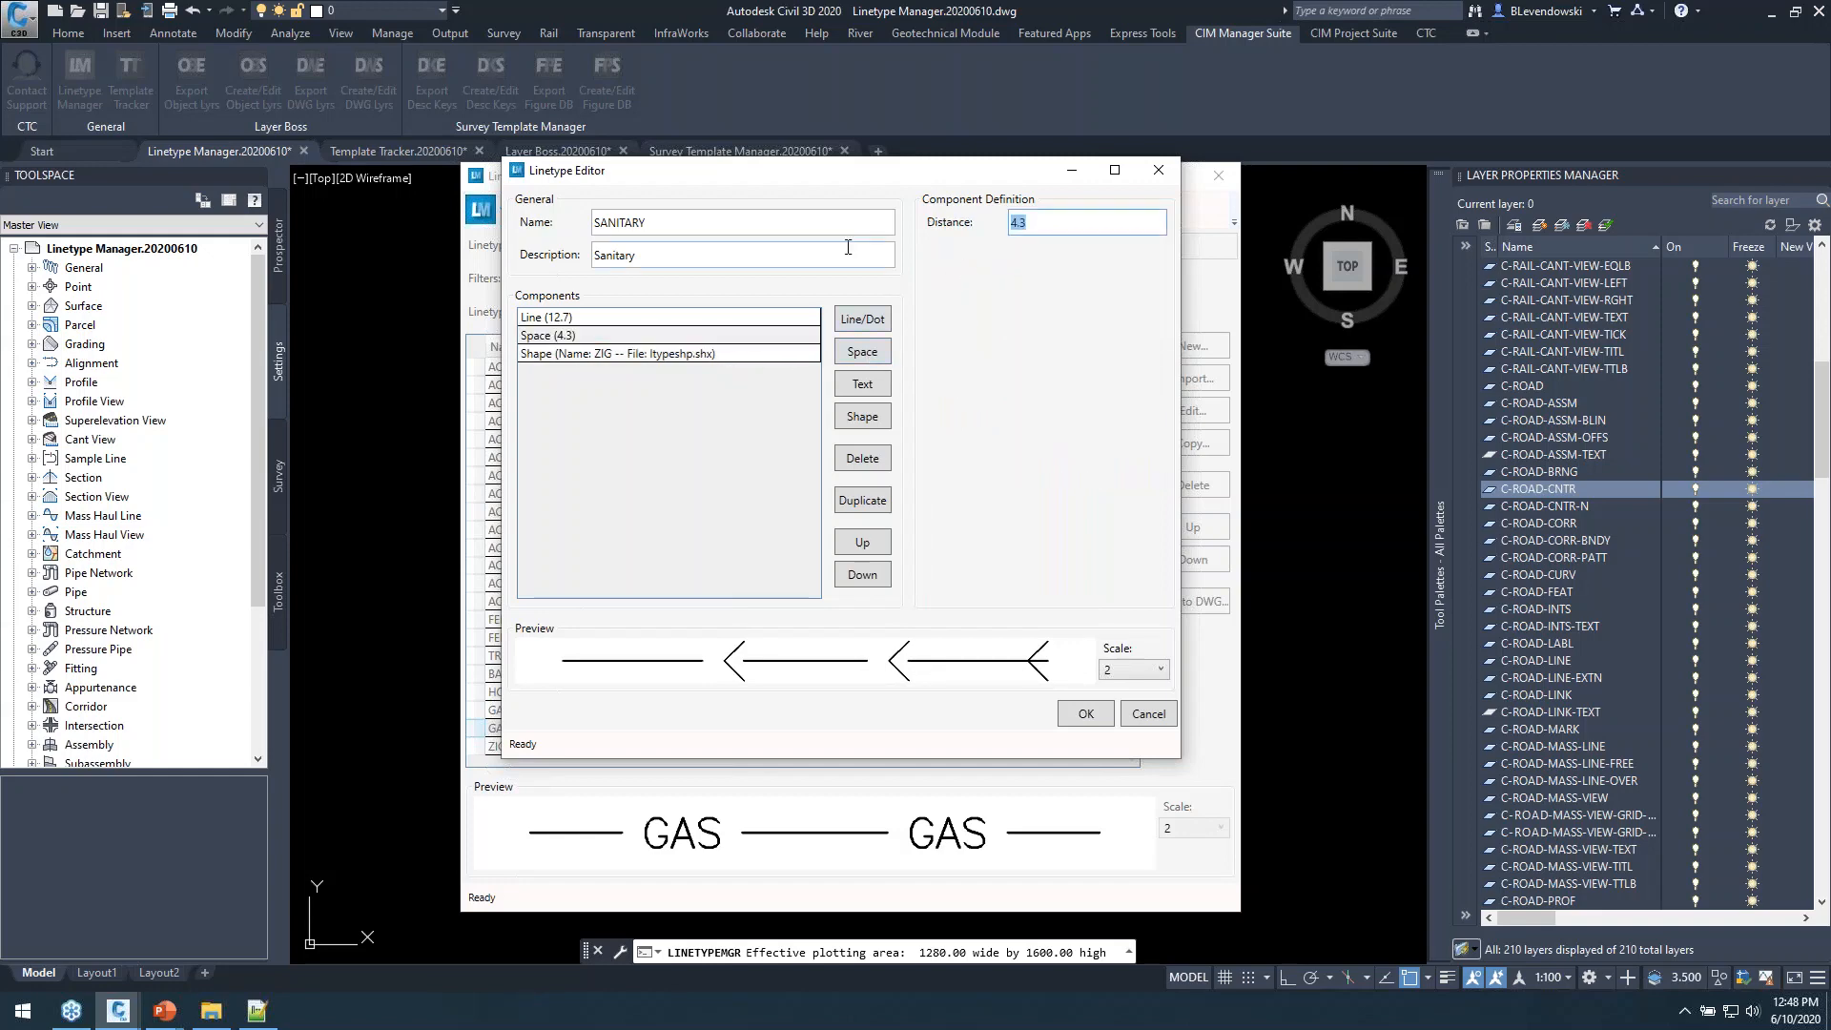
{"action": "type", "text": "5"}
{"action": "key", "text": "Tab"}
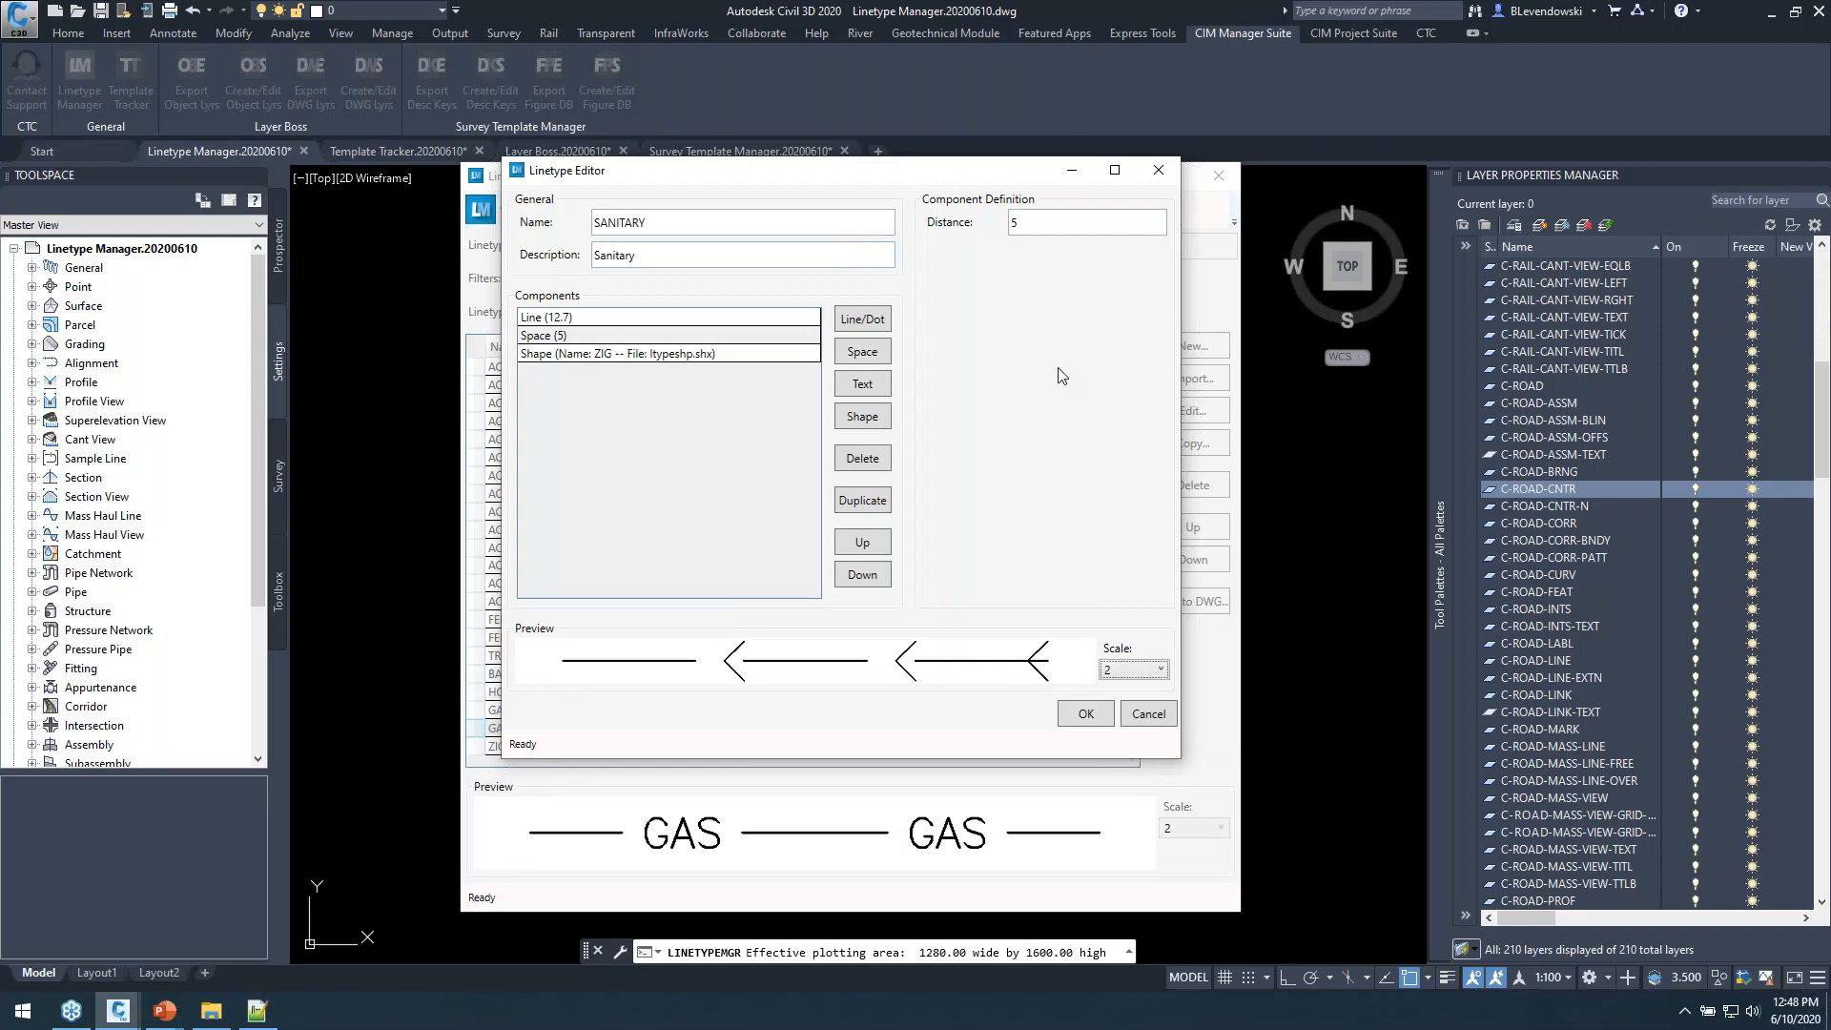
Add a space component after the ZIG shape and open its definition.
{"action": "left_click", "coordinate": [701, 354]}
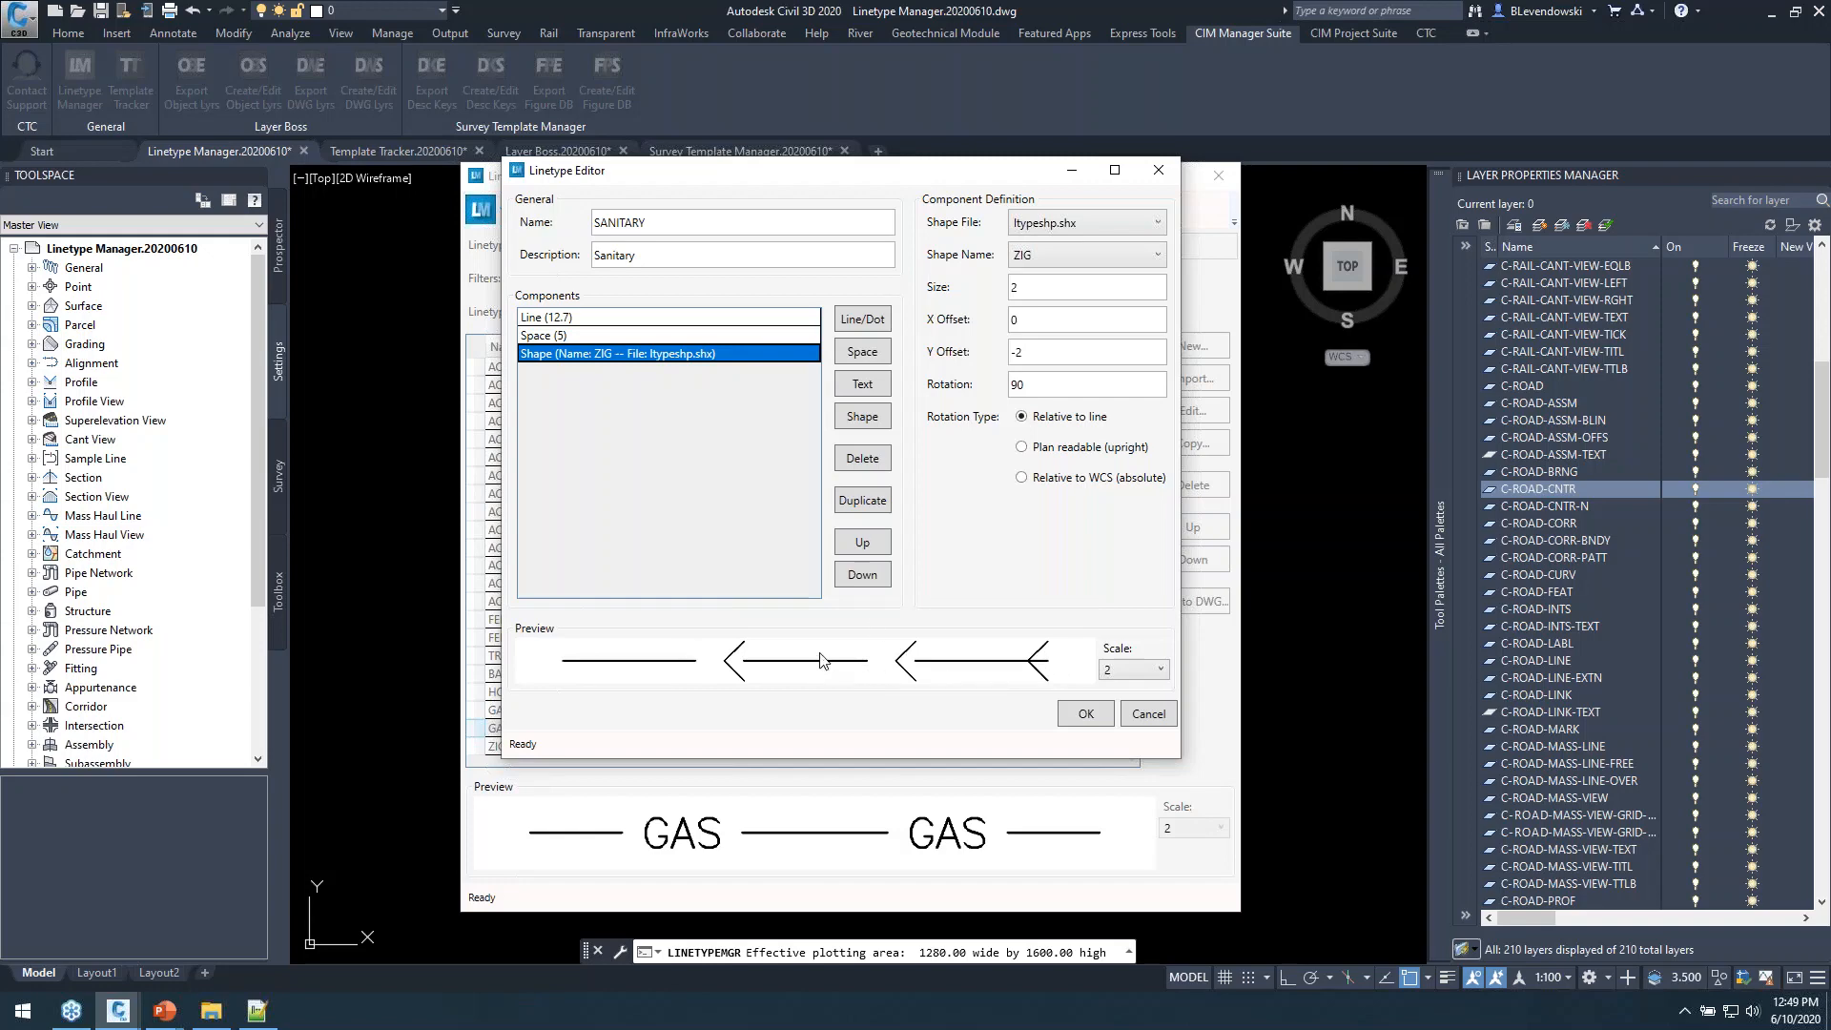
{"action": "left_click", "coordinate": [863, 352]}
{"action": "left_click", "coordinate": [718, 375]}
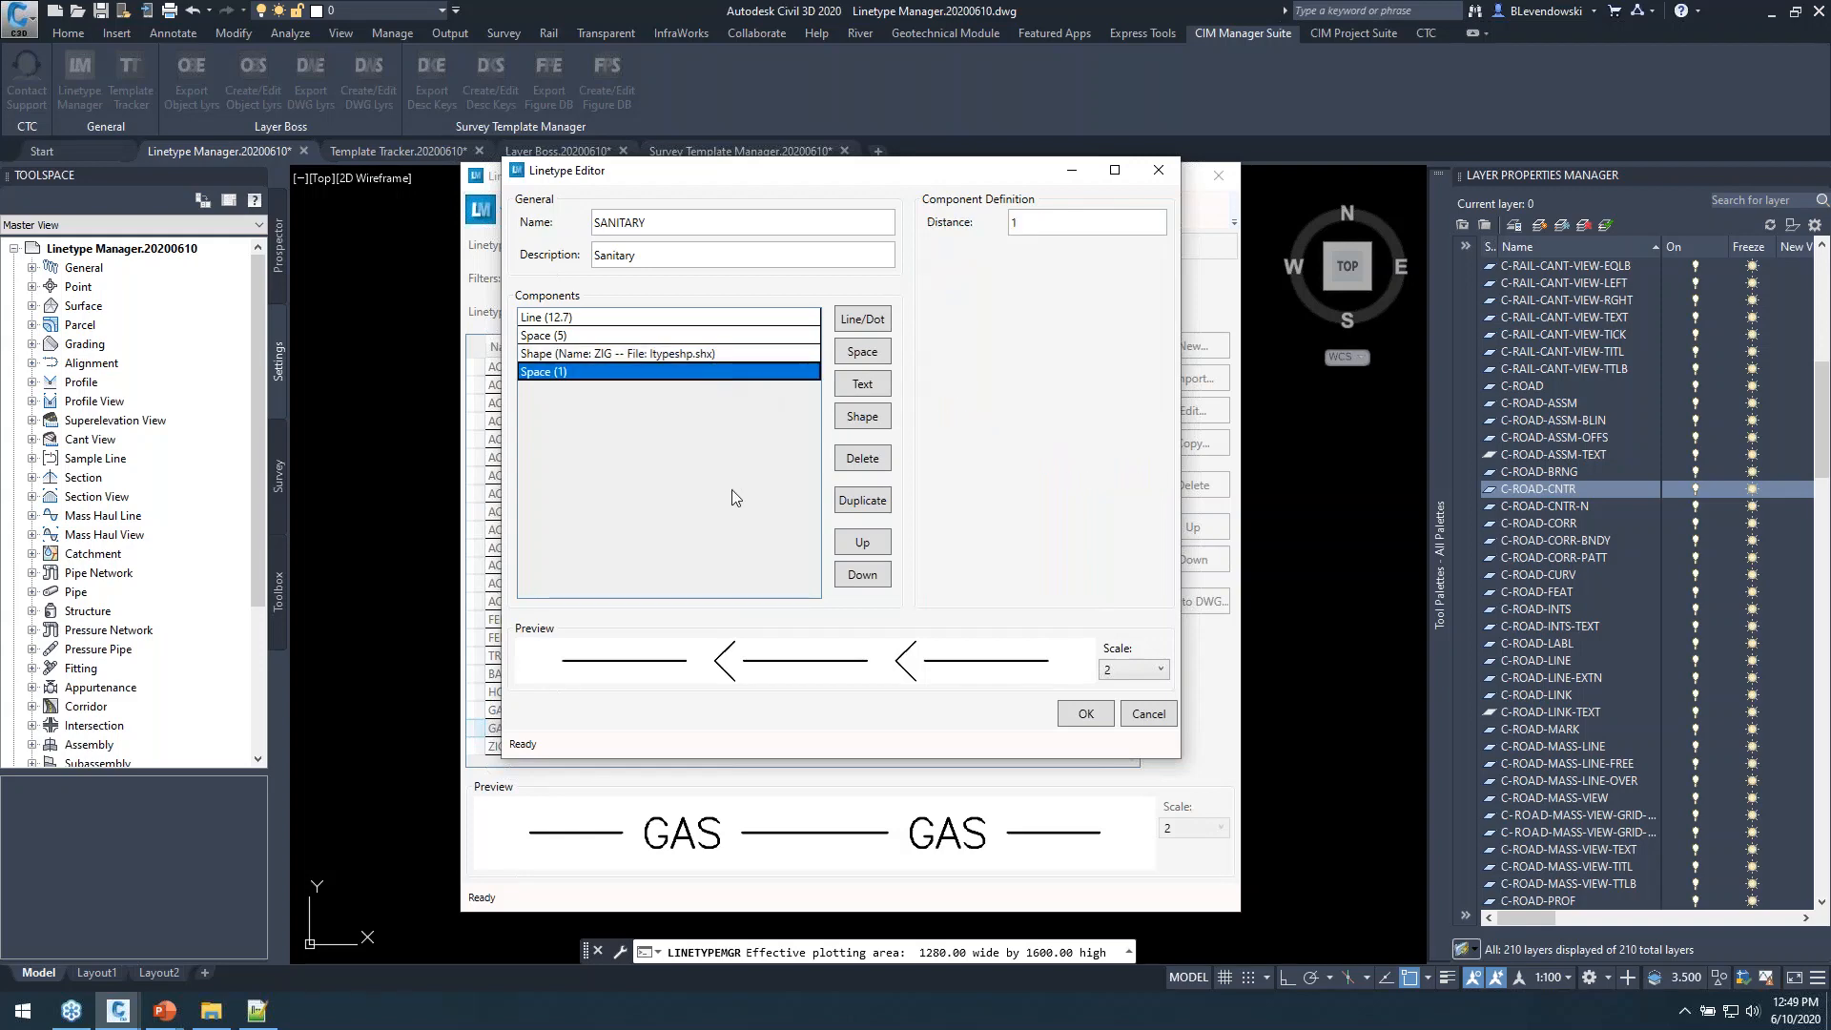
Adjust the distance of the space after the ZIG shape to 2, then 3, and finally 2.5.
{"action": "left_click", "coordinate": [1040, 226]}
{"action": "type", "text": "2"}
{"action": "key", "text": "Tab"}
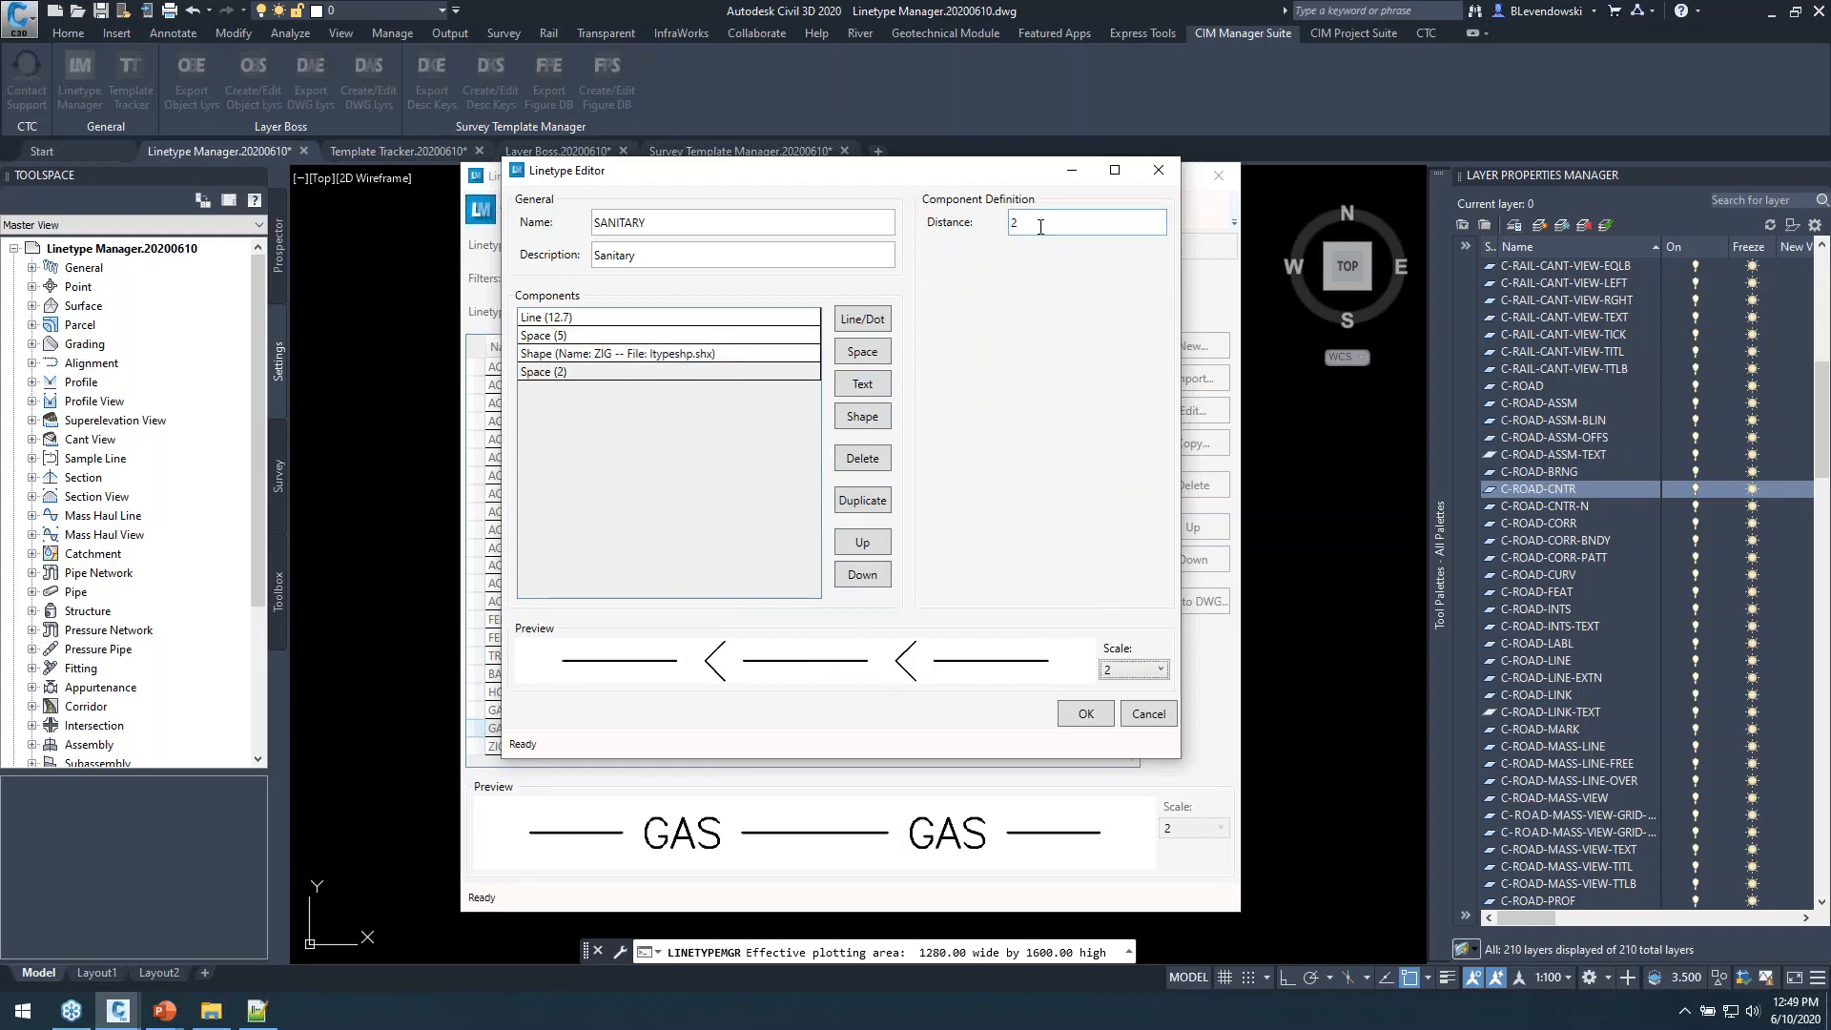
{"action": "left_click", "coordinate": [1044, 227]}
{"action": "key", "text": "Tab"}
{"action": "double_click", "coordinate": [1043, 222]}
{"action": "type", "text": "2"}
{"action": "key", "text": "Tab"}
{"action": "left_click", "coordinate": [1042, 221]}
{"action": "type", "text": ".5"}
{"action": "key", "text": "Tab"}
{"action": "left_click", "coordinate": [1041, 222]}
{"action": "key", "text": "BackSpace"}
{"action": "type", "text": "3"}
{"action": "key", "text": "Tab"}
{"action": "left_click", "coordinate": [1041, 221]}
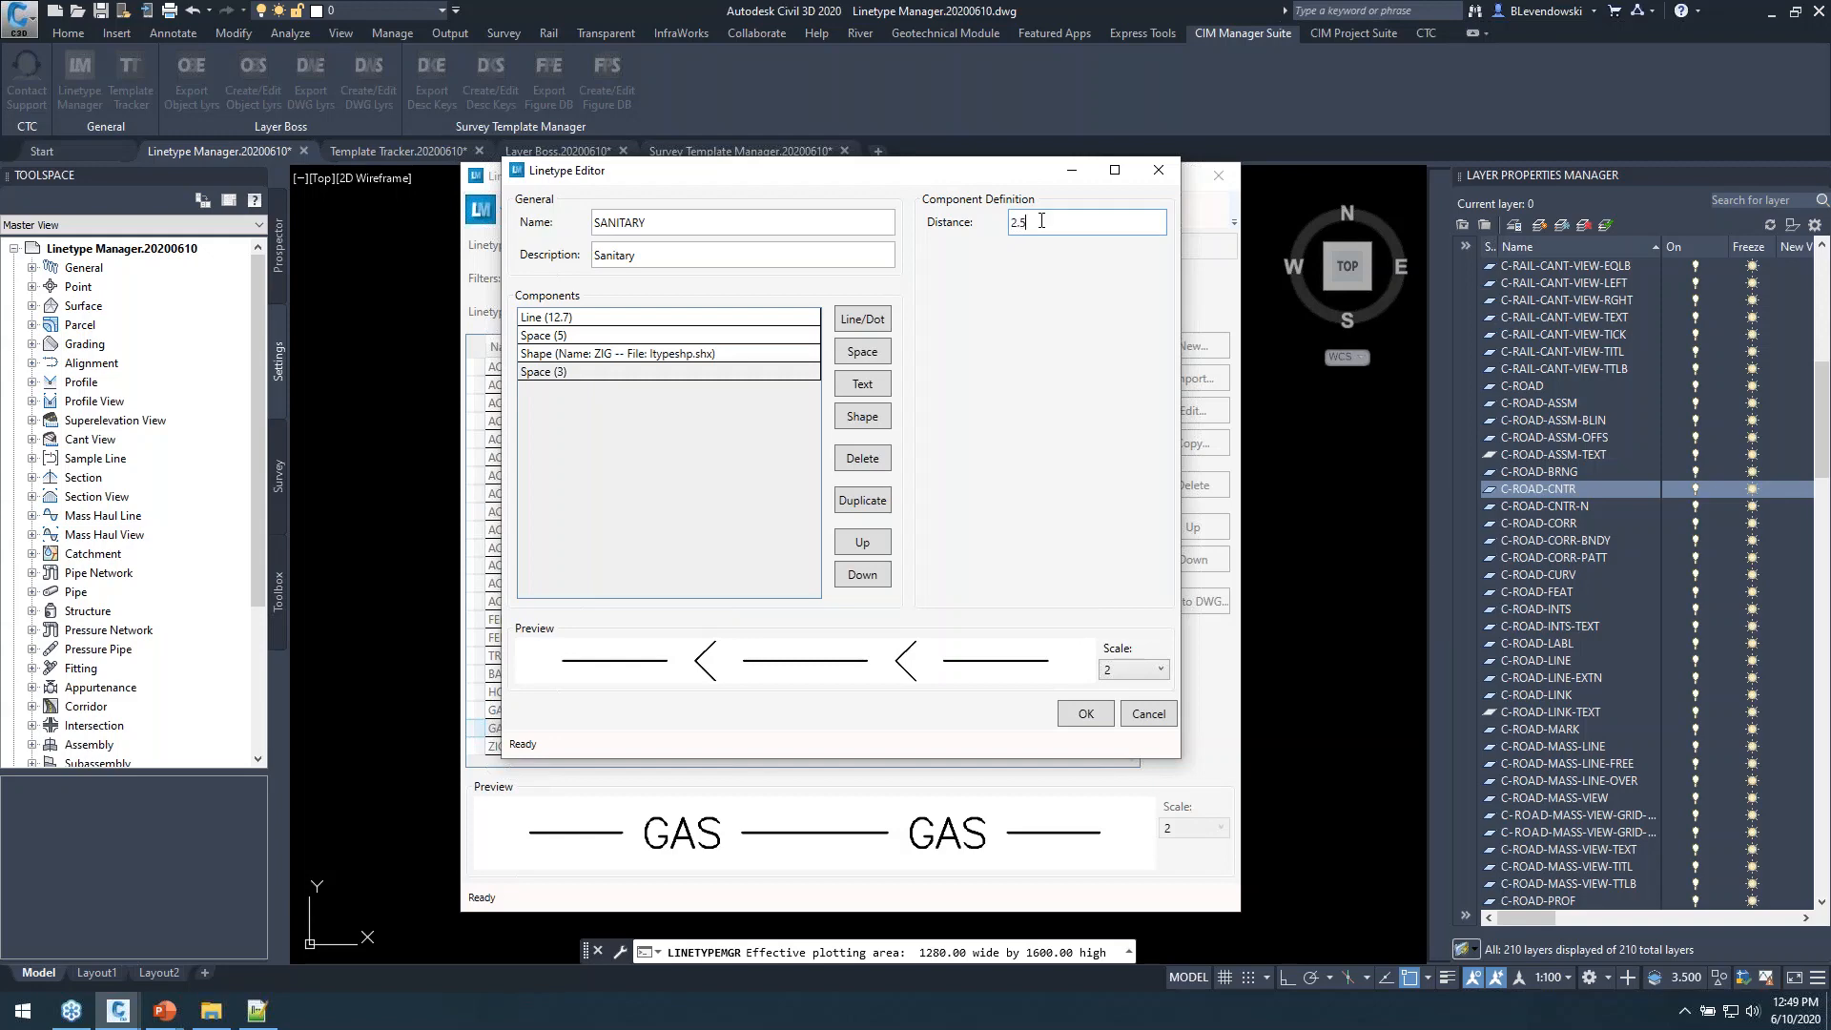
{"action": "key", "text": "Tab"}
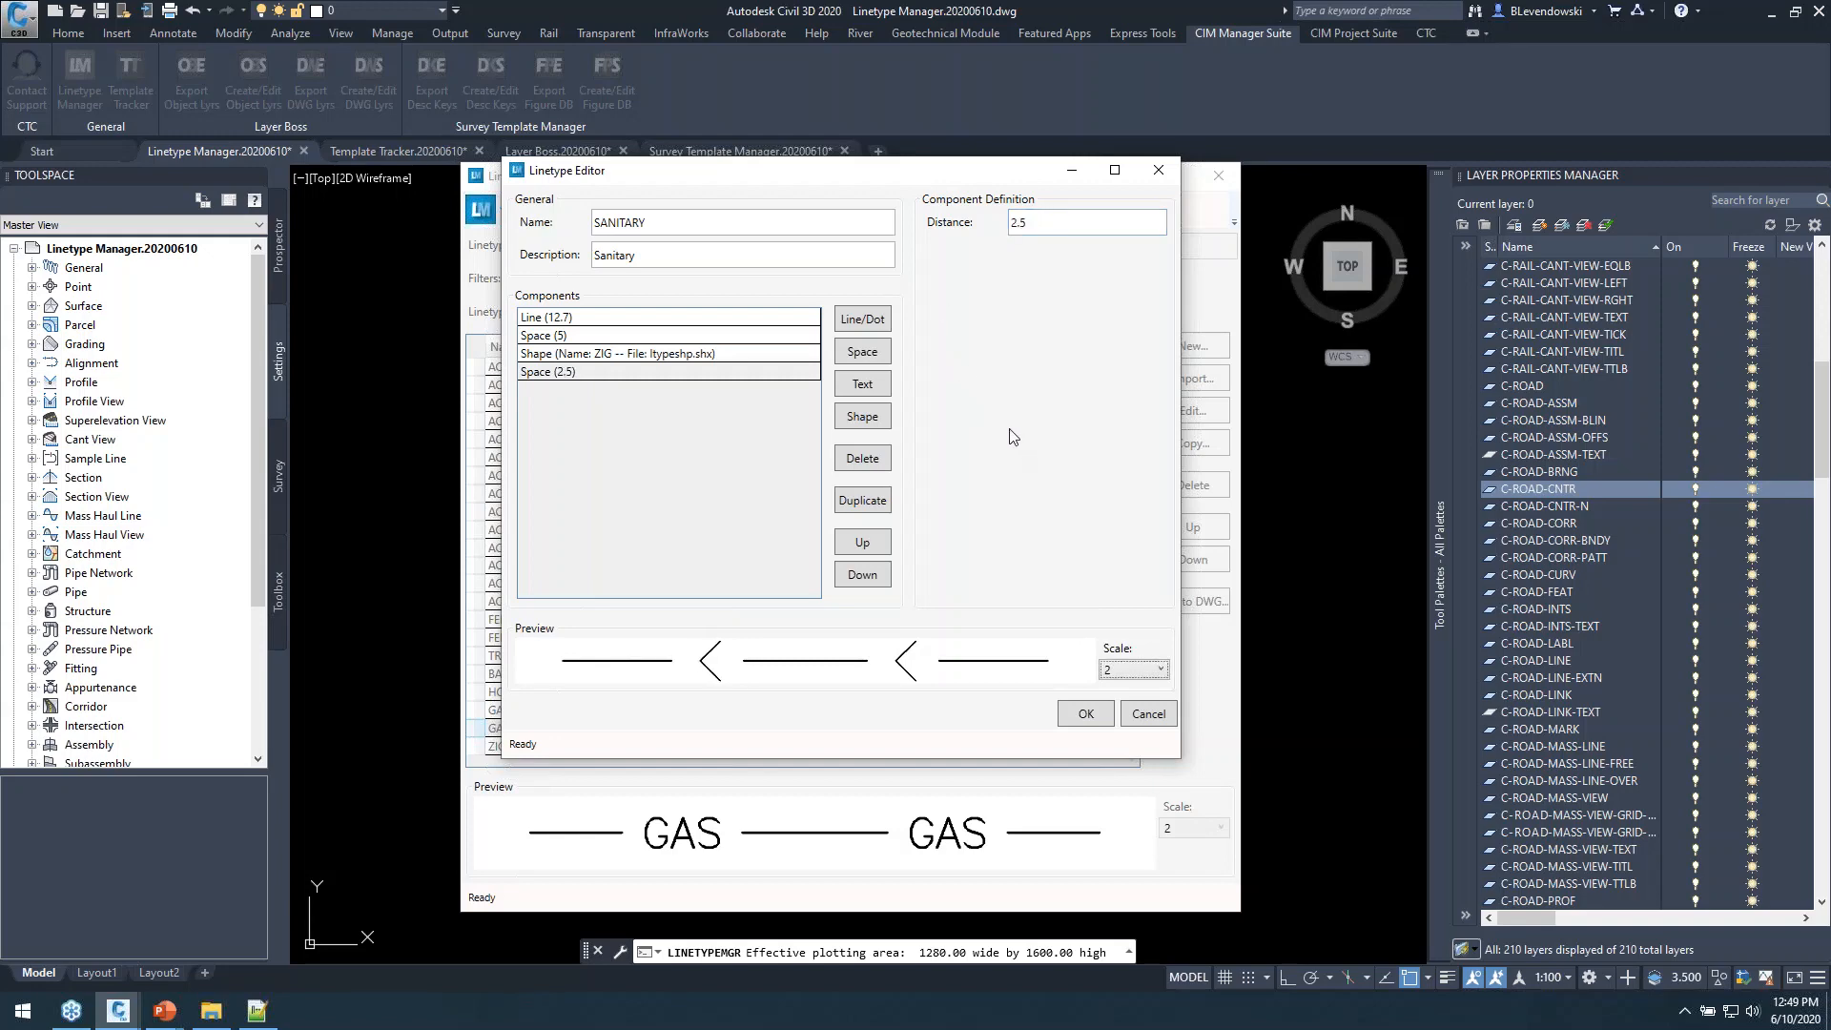
Check the ZIG shape's definition, accept the SANITARY linetype and save the linetype file.
{"action": "left_click", "coordinate": [713, 353]}
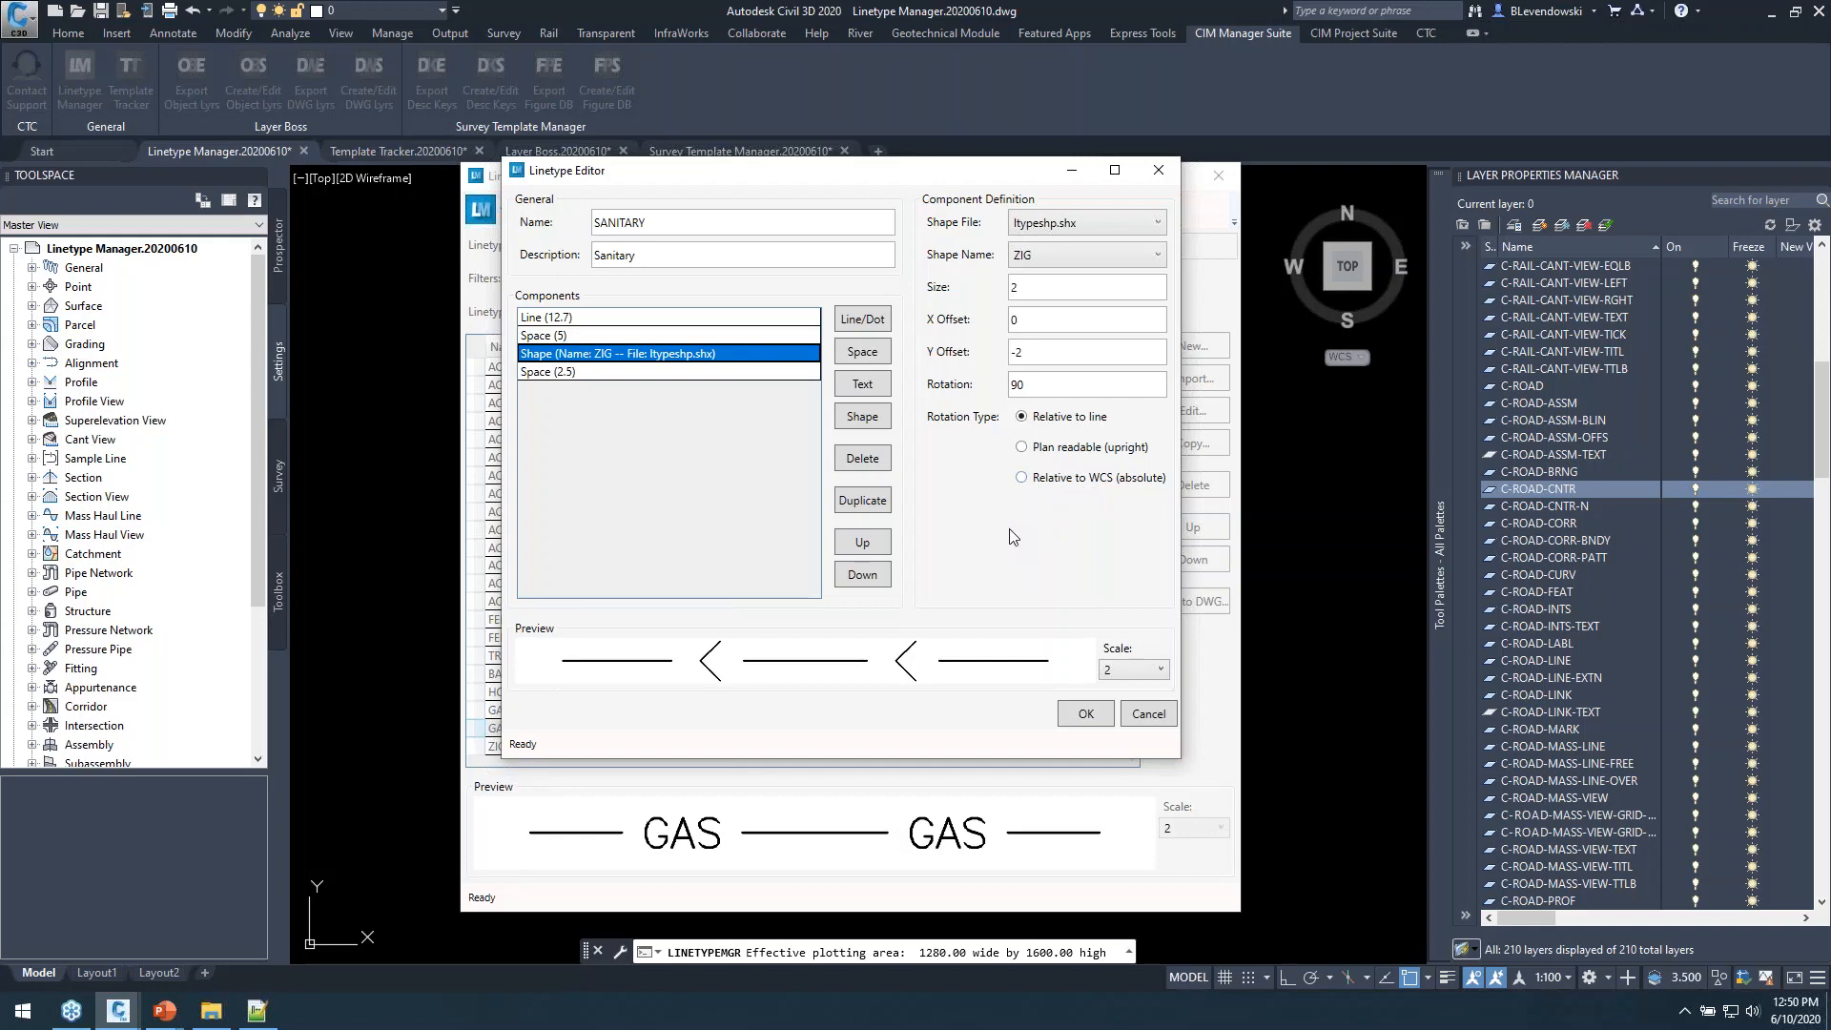
{"action": "left_click", "coordinate": [1086, 713]}
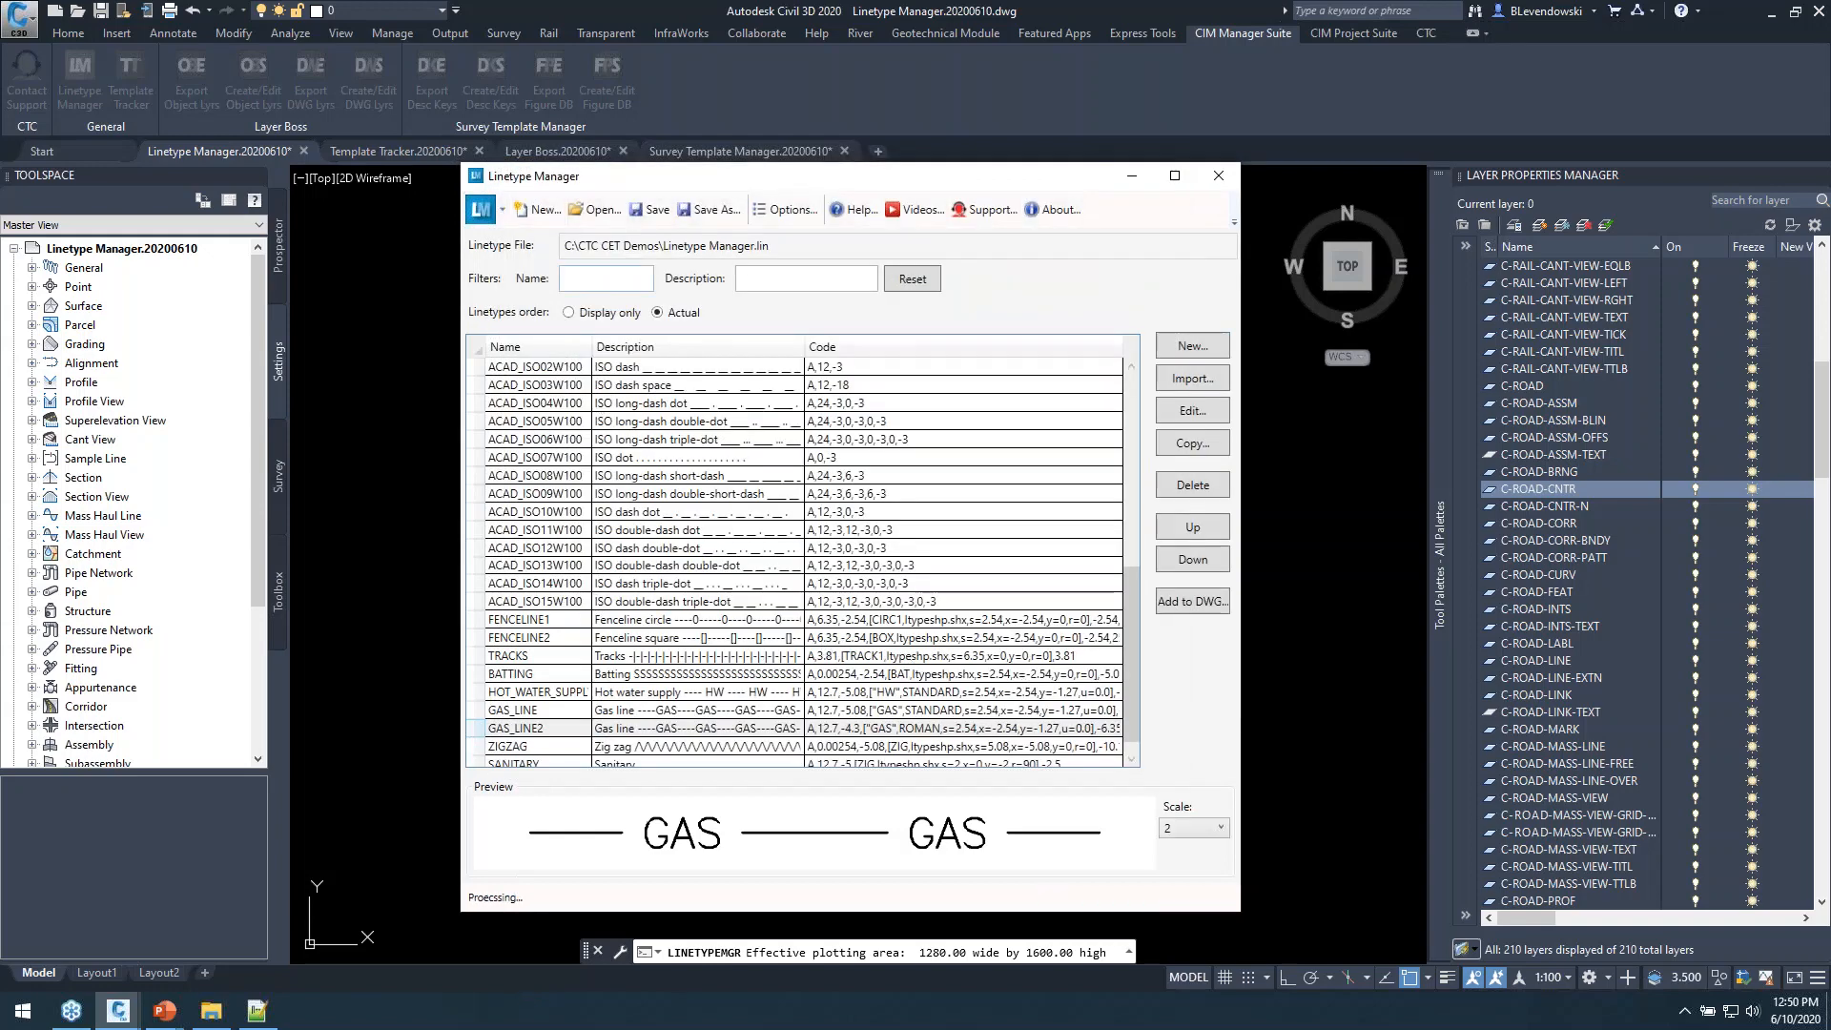
{"action": "left_click", "coordinate": [656, 210]}
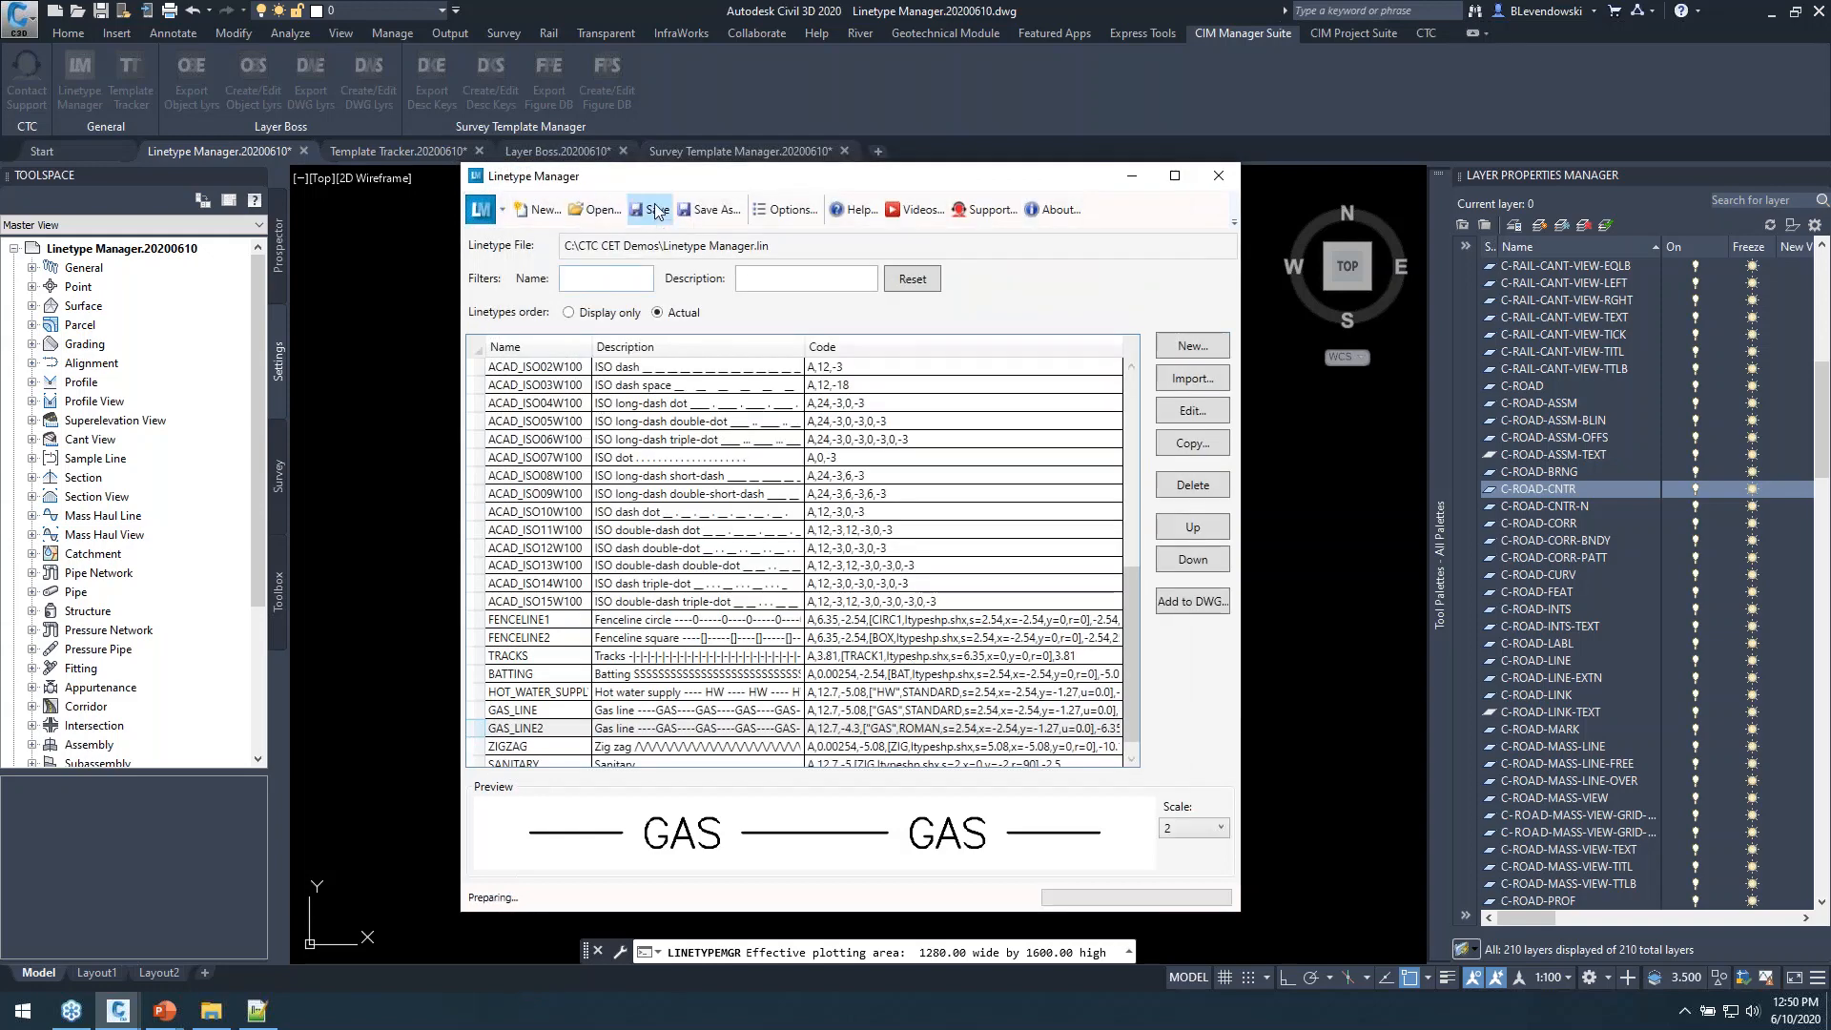
Switch to Notepad++, reload Linetype Manager.lin, examine the SANITARY definition at the end of the file, and return to Civil 3D.
{"action": "left_click", "coordinate": [274, 1006]}
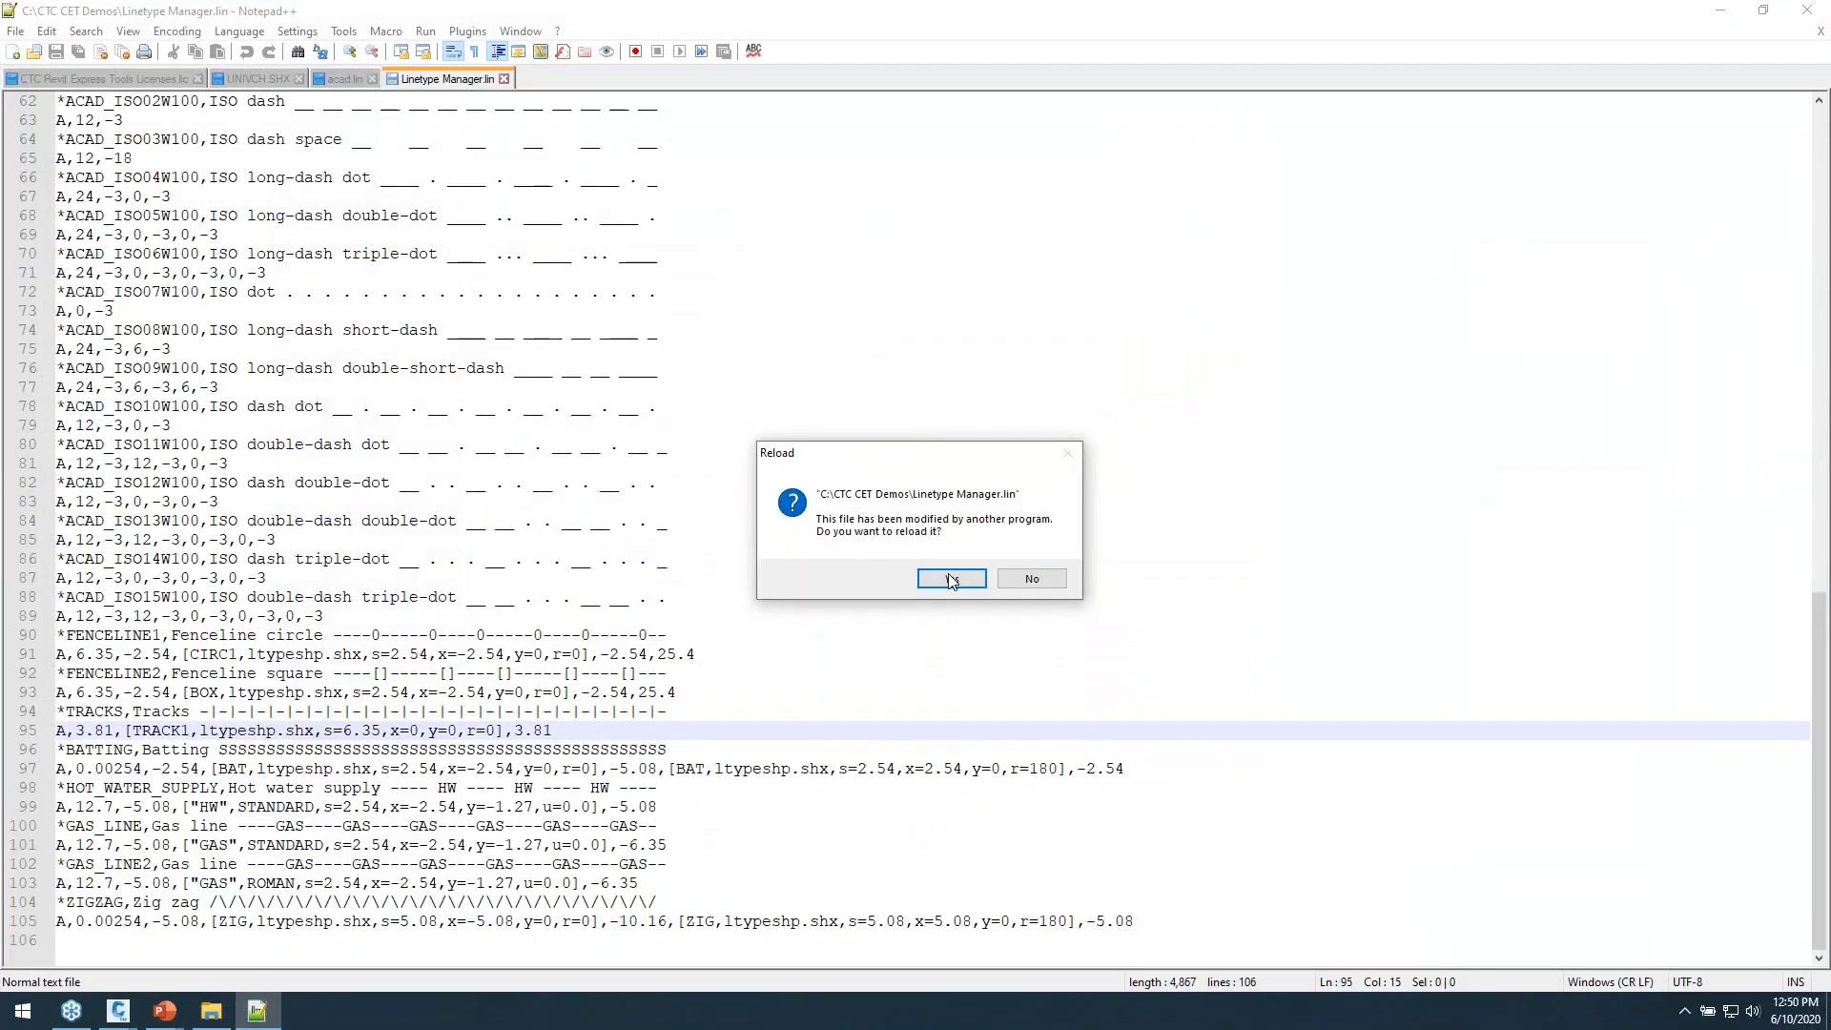
{"action": "left_click", "coordinate": [920, 579]}
{"action": "scroll", "coordinate": [435, 839], "scroll_direction": "down", "scroll_amount": 1}
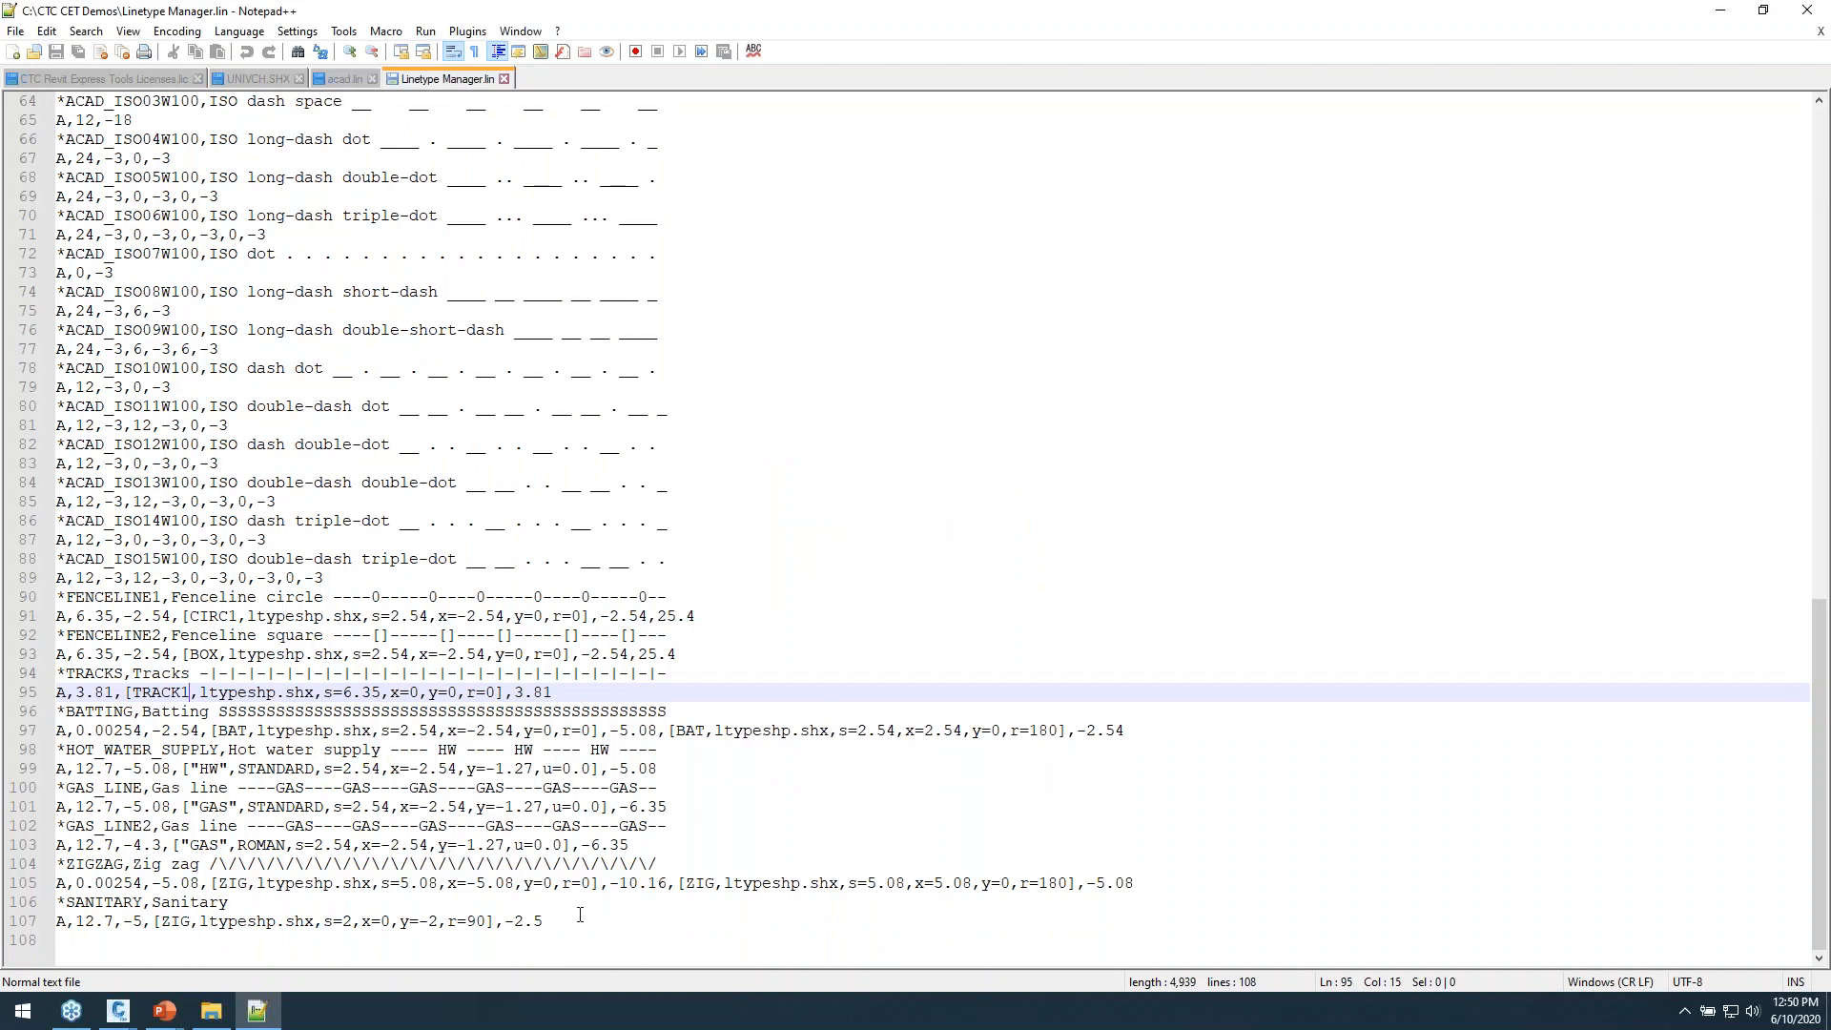
{"action": "left_click_drag", "start_coordinate": [580, 914], "coordinate": [55, 901]}
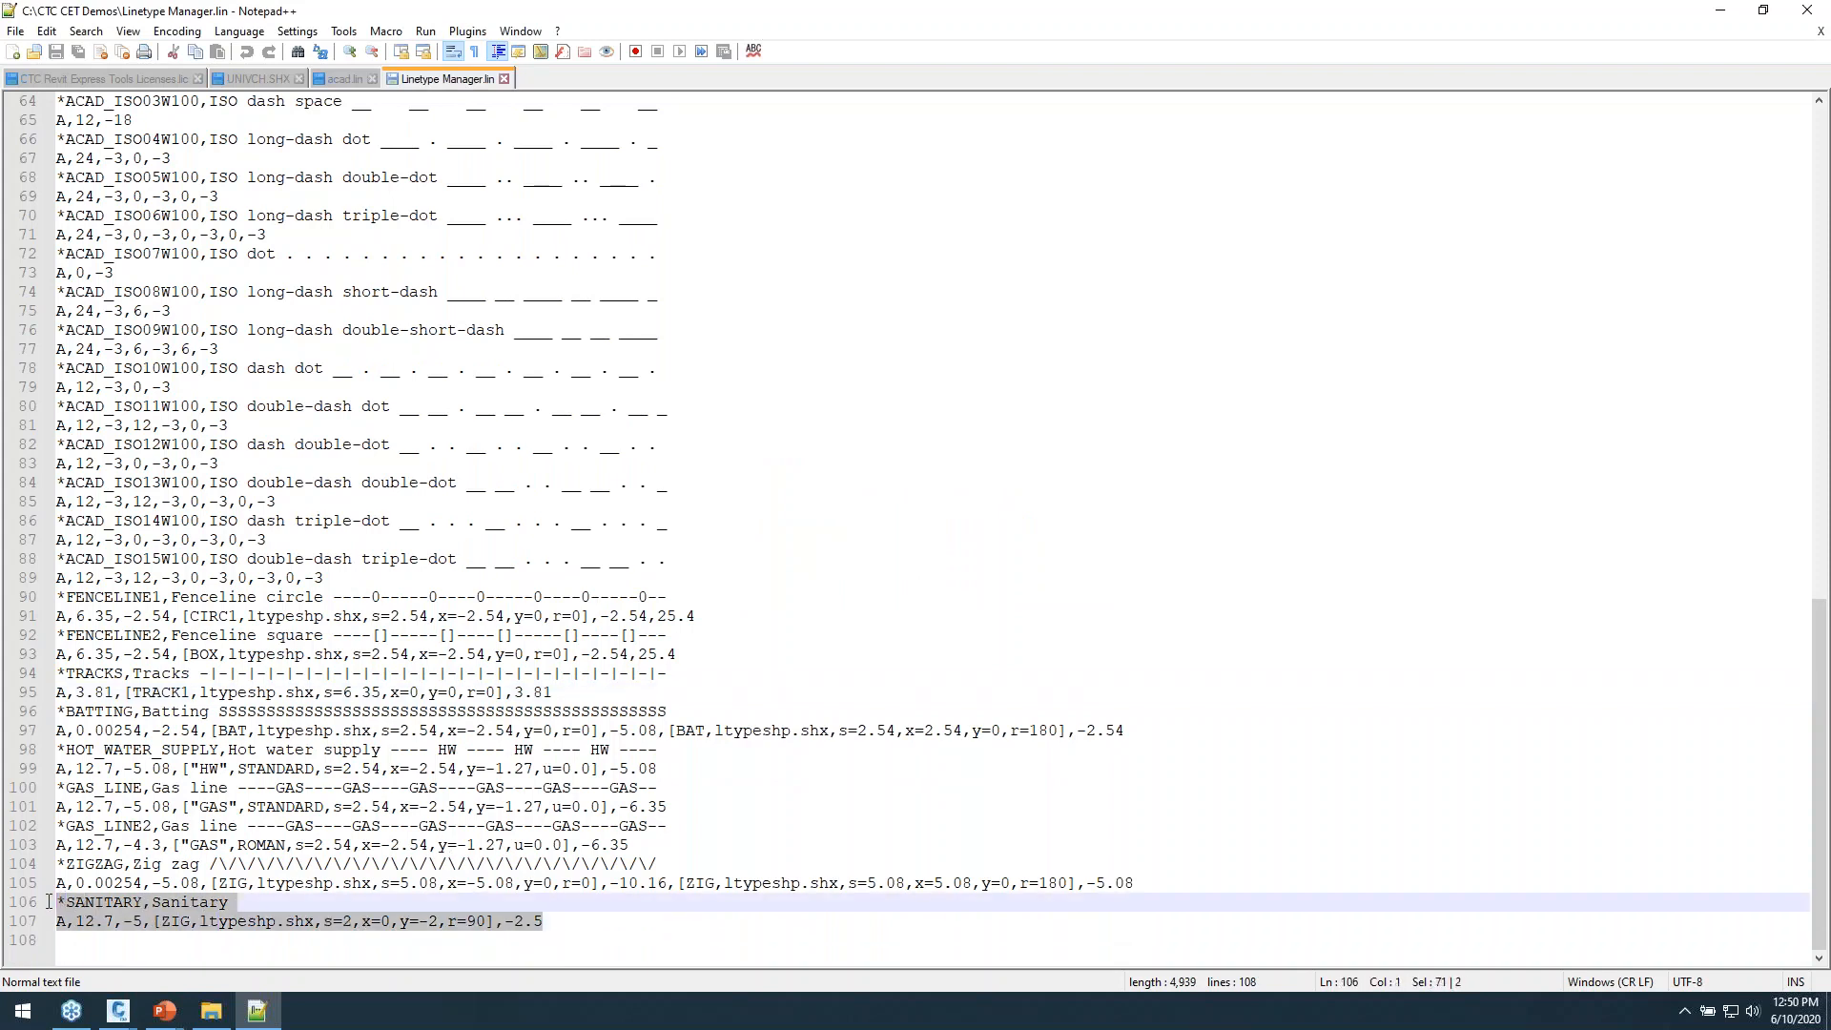
{"action": "left_click", "coordinate": [288, 902]}
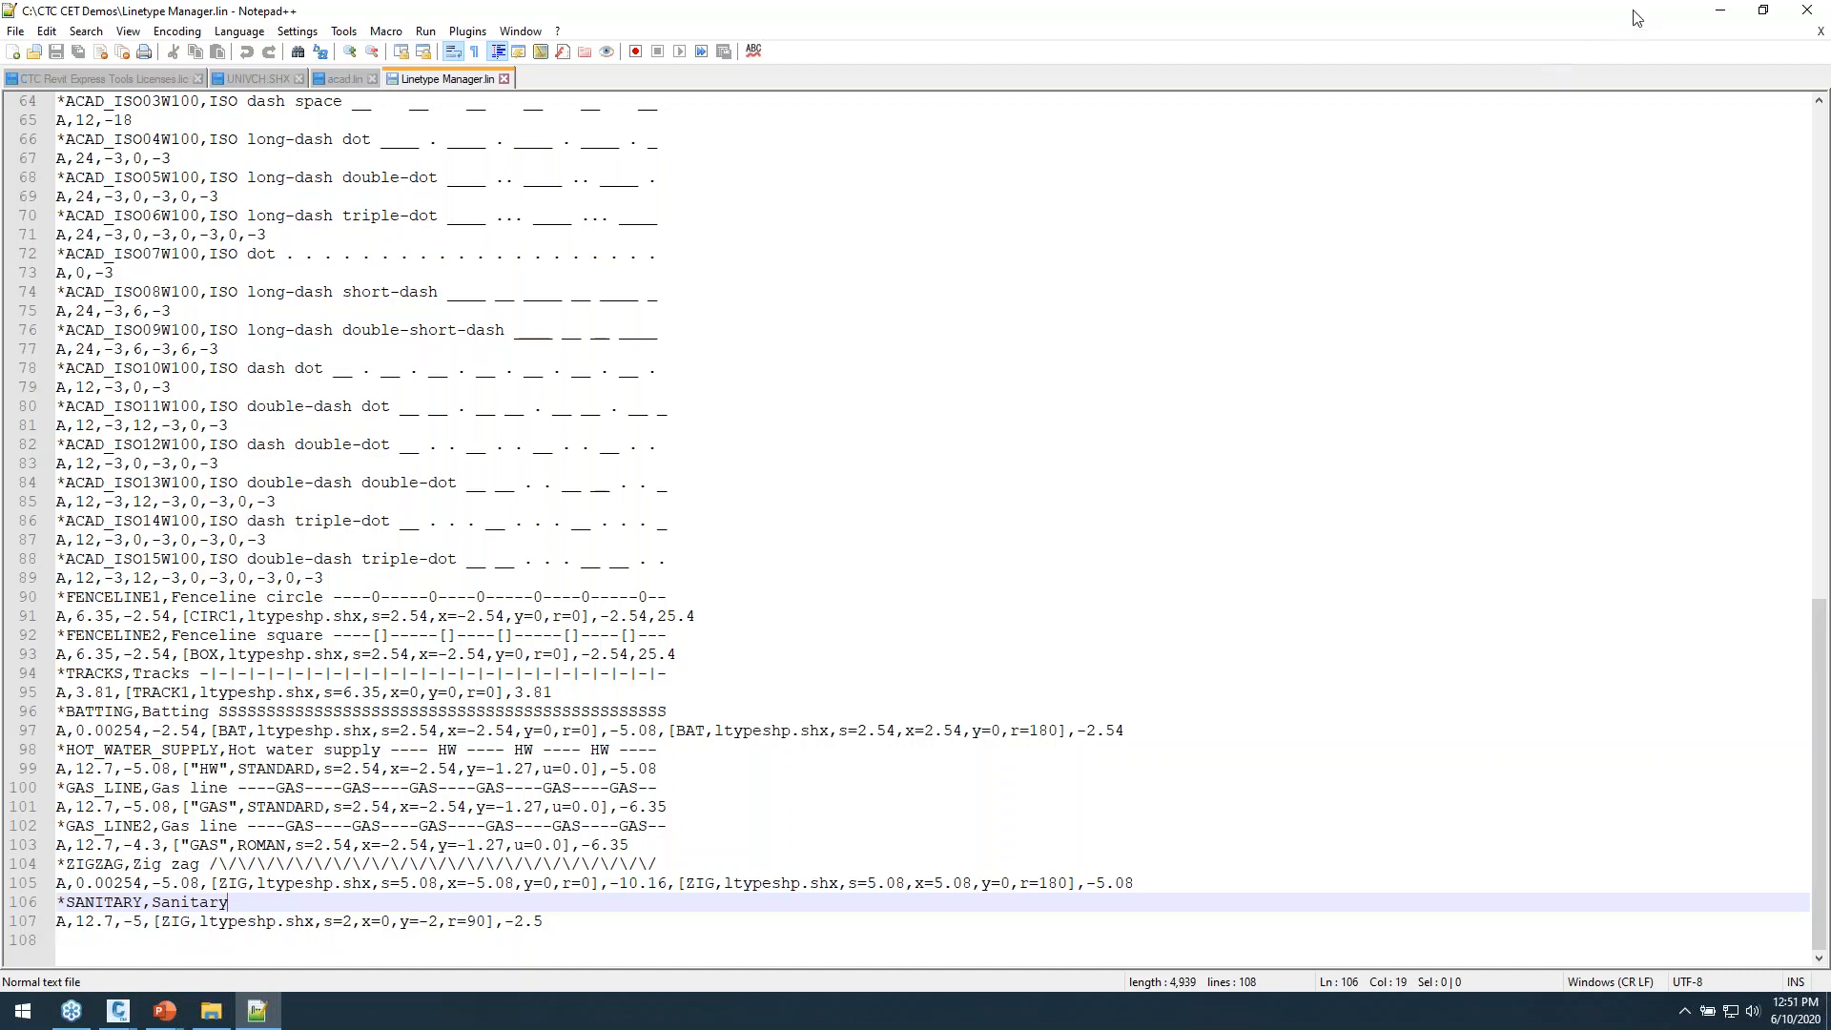
{"action": "left_click", "coordinate": [1719, 11]}
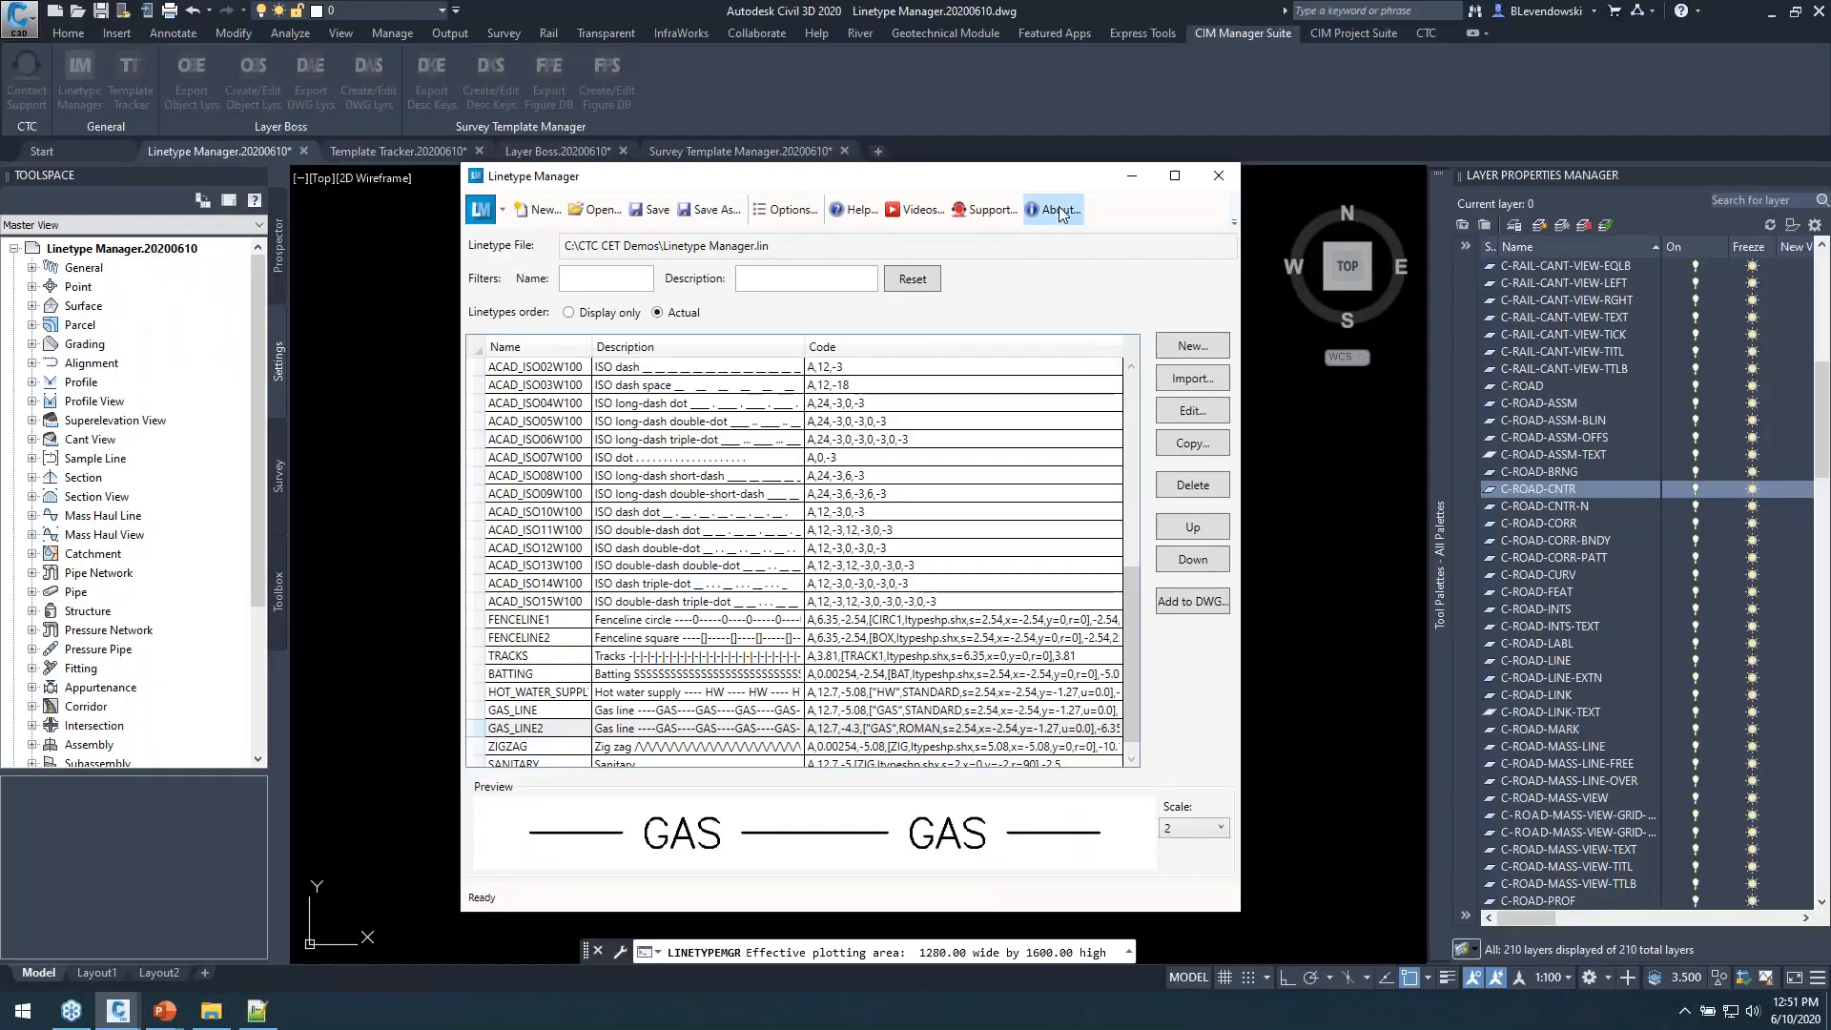
Import the FIBER and FUEL linetypes by picking the two lines in the drawing, keeping their original names.
{"action": "left_click_drag", "start_coordinate": [1013, 184], "coordinate": [988, 140]}
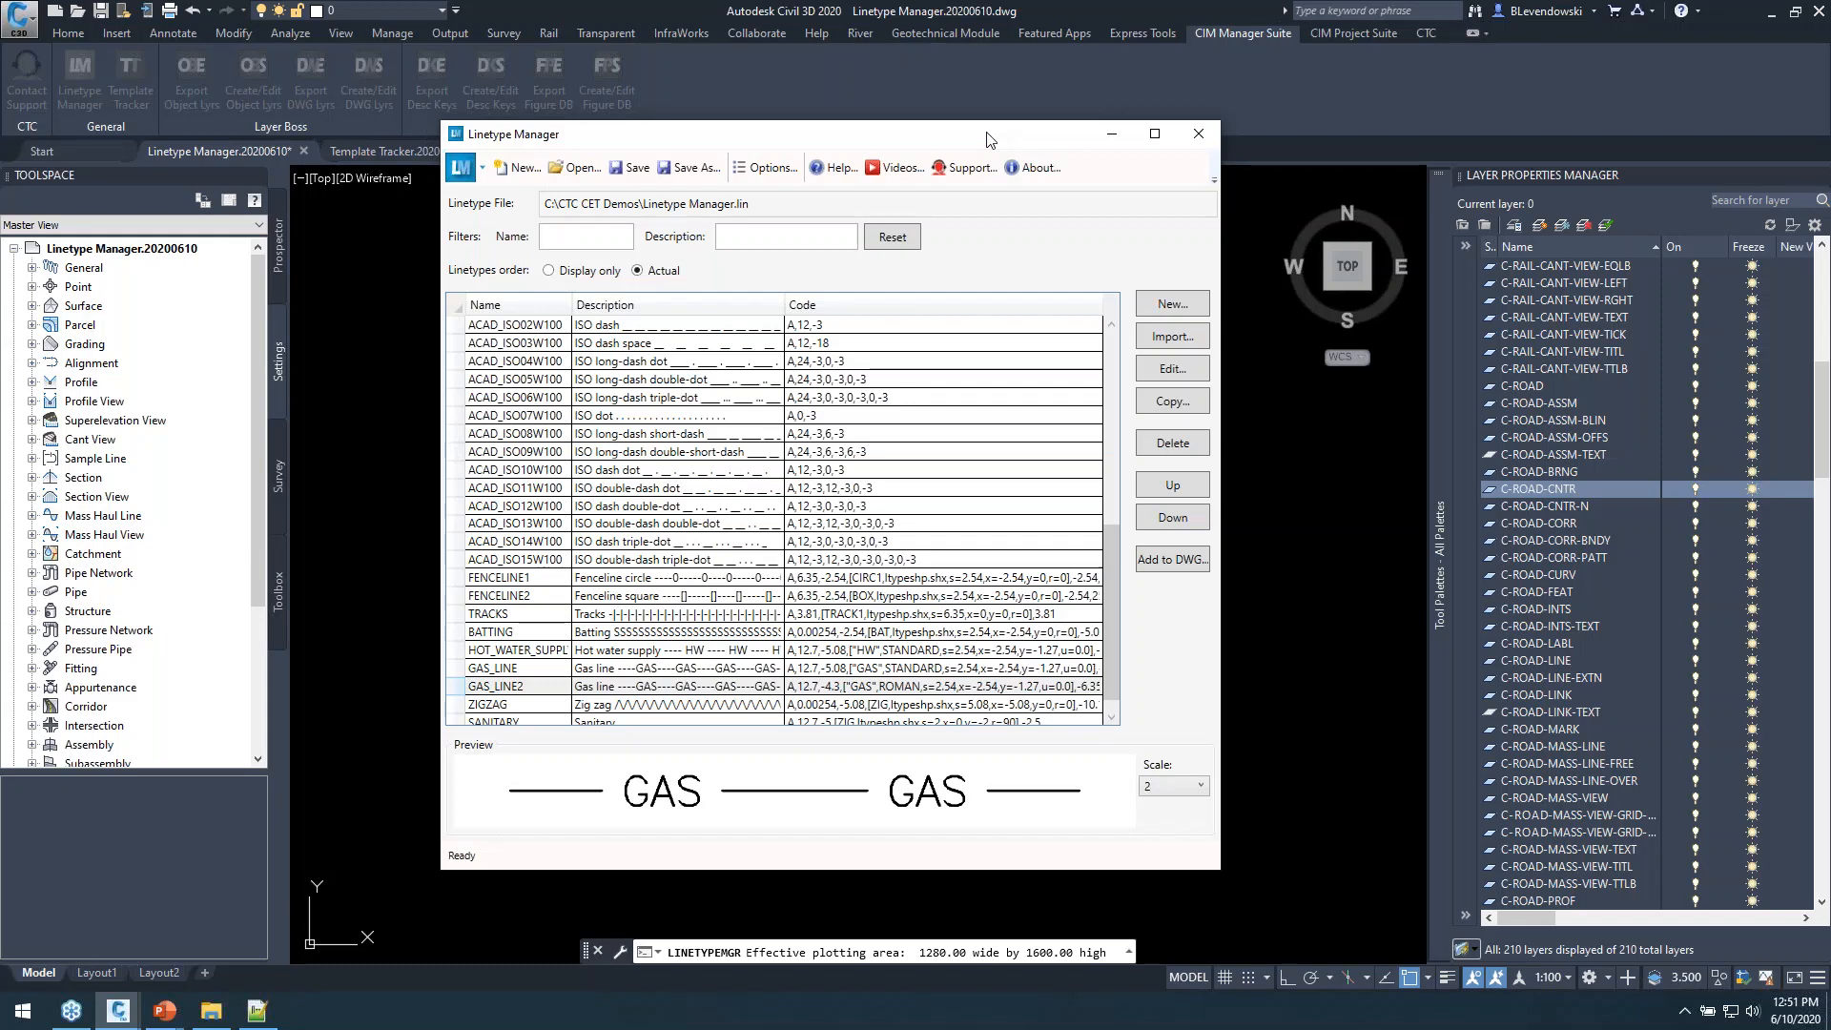
{"action": "left_click_drag", "start_coordinate": [987, 141], "coordinate": [670, 72]}
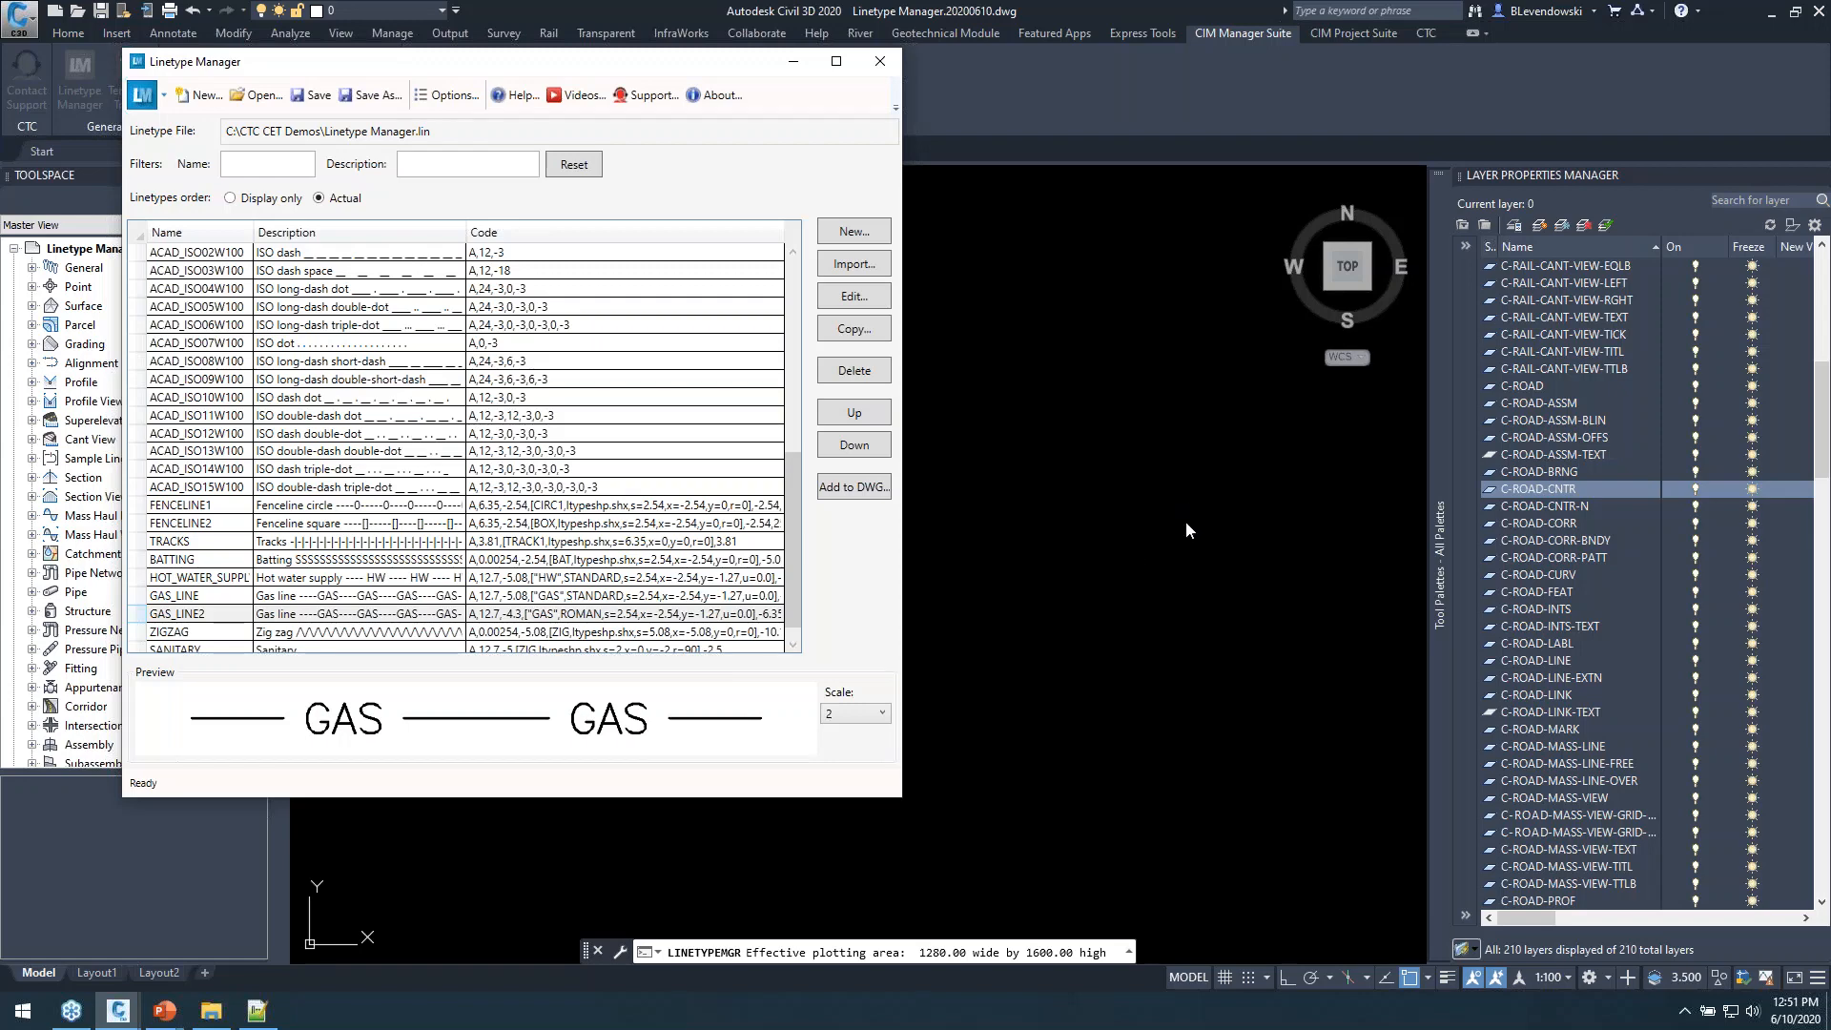
{"action": "left_click", "coordinate": [849, 266]}
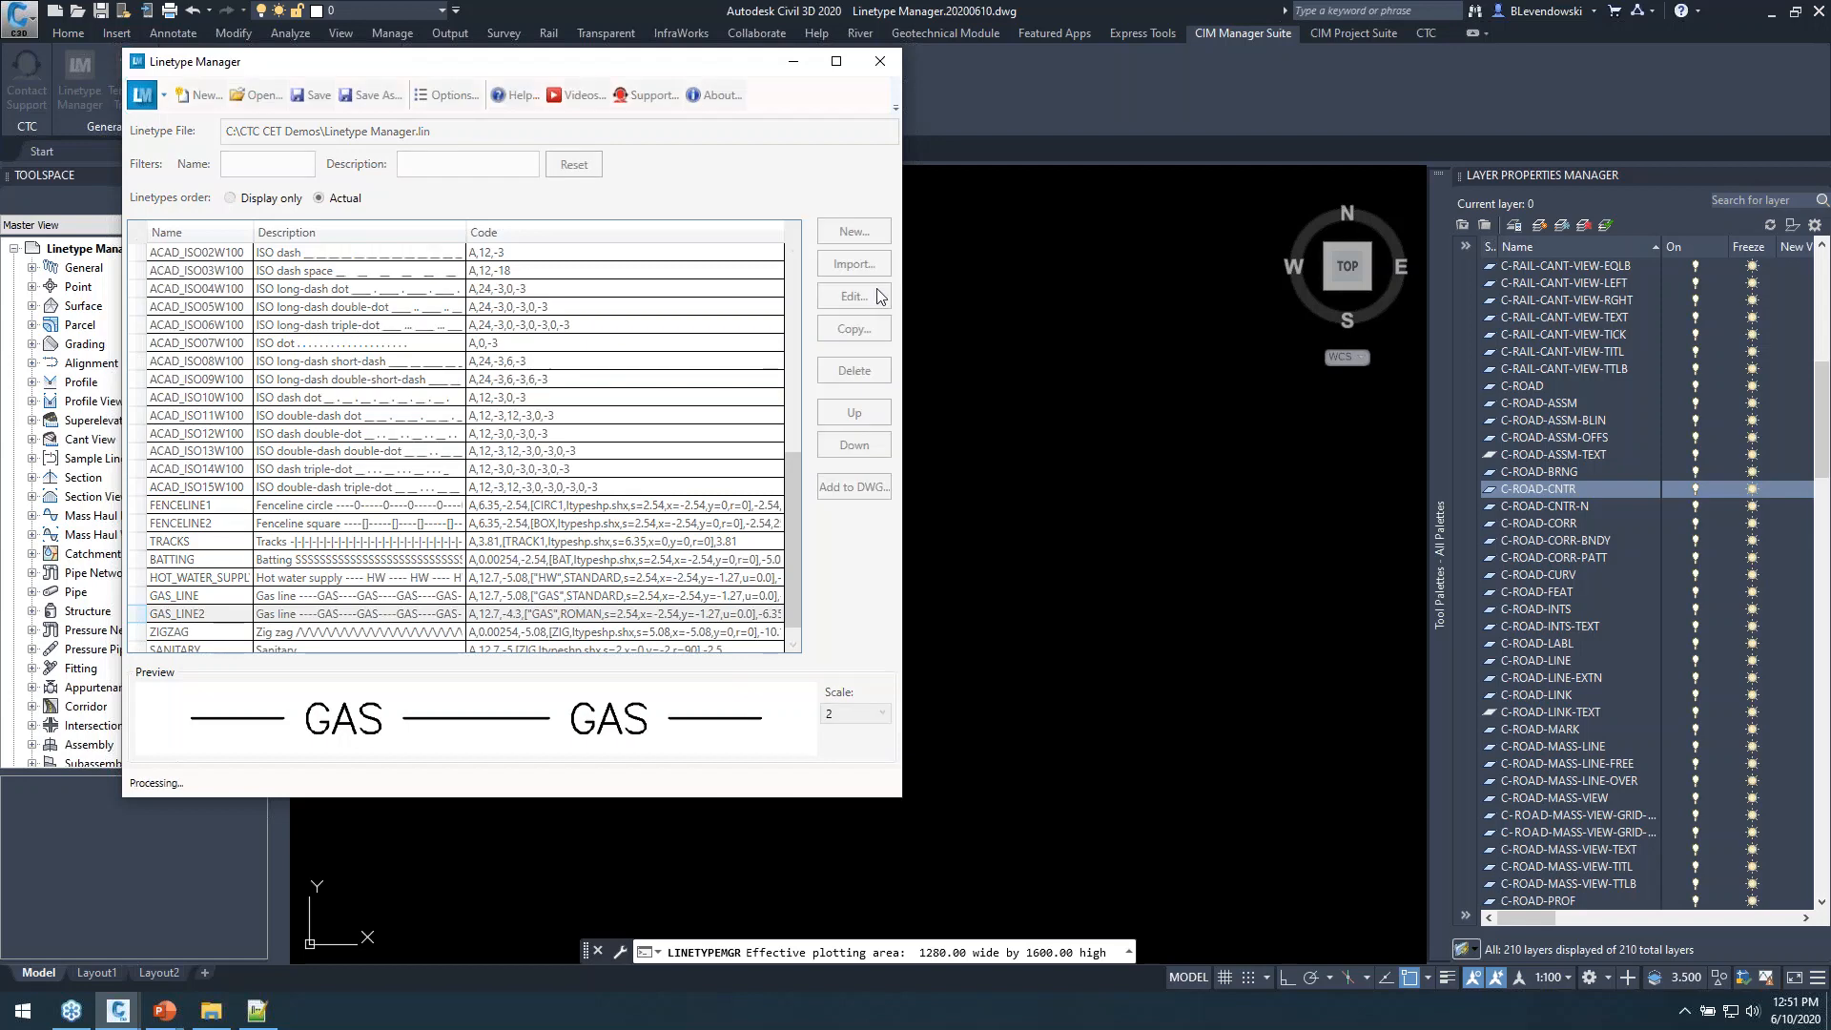
{"action": "scroll", "coordinate": [826, 555], "scroll_direction": "down", "scroll_amount": 6}
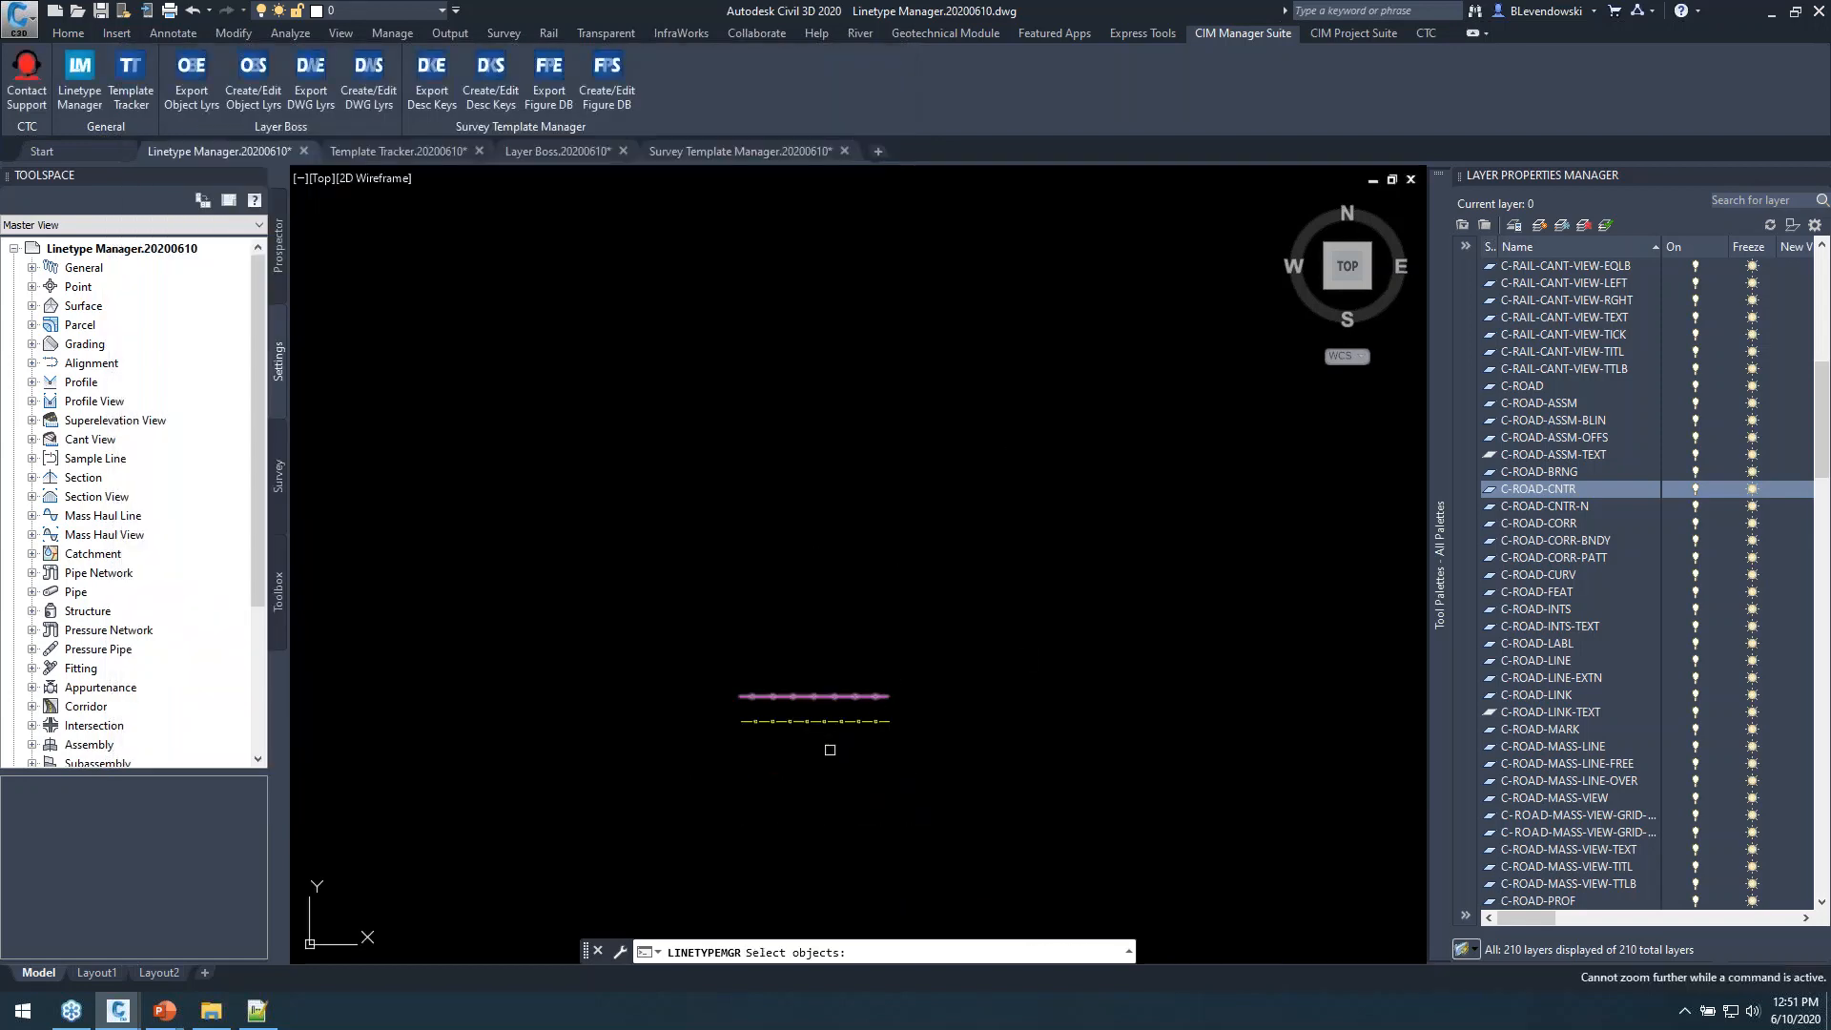
{"action": "scroll", "coordinate": [795, 727], "scroll_direction": "up", "scroll_amount": 8}
{"action": "left_click", "coordinate": [1055, 759]}
{"action": "left_click", "coordinate": [763, 396]}
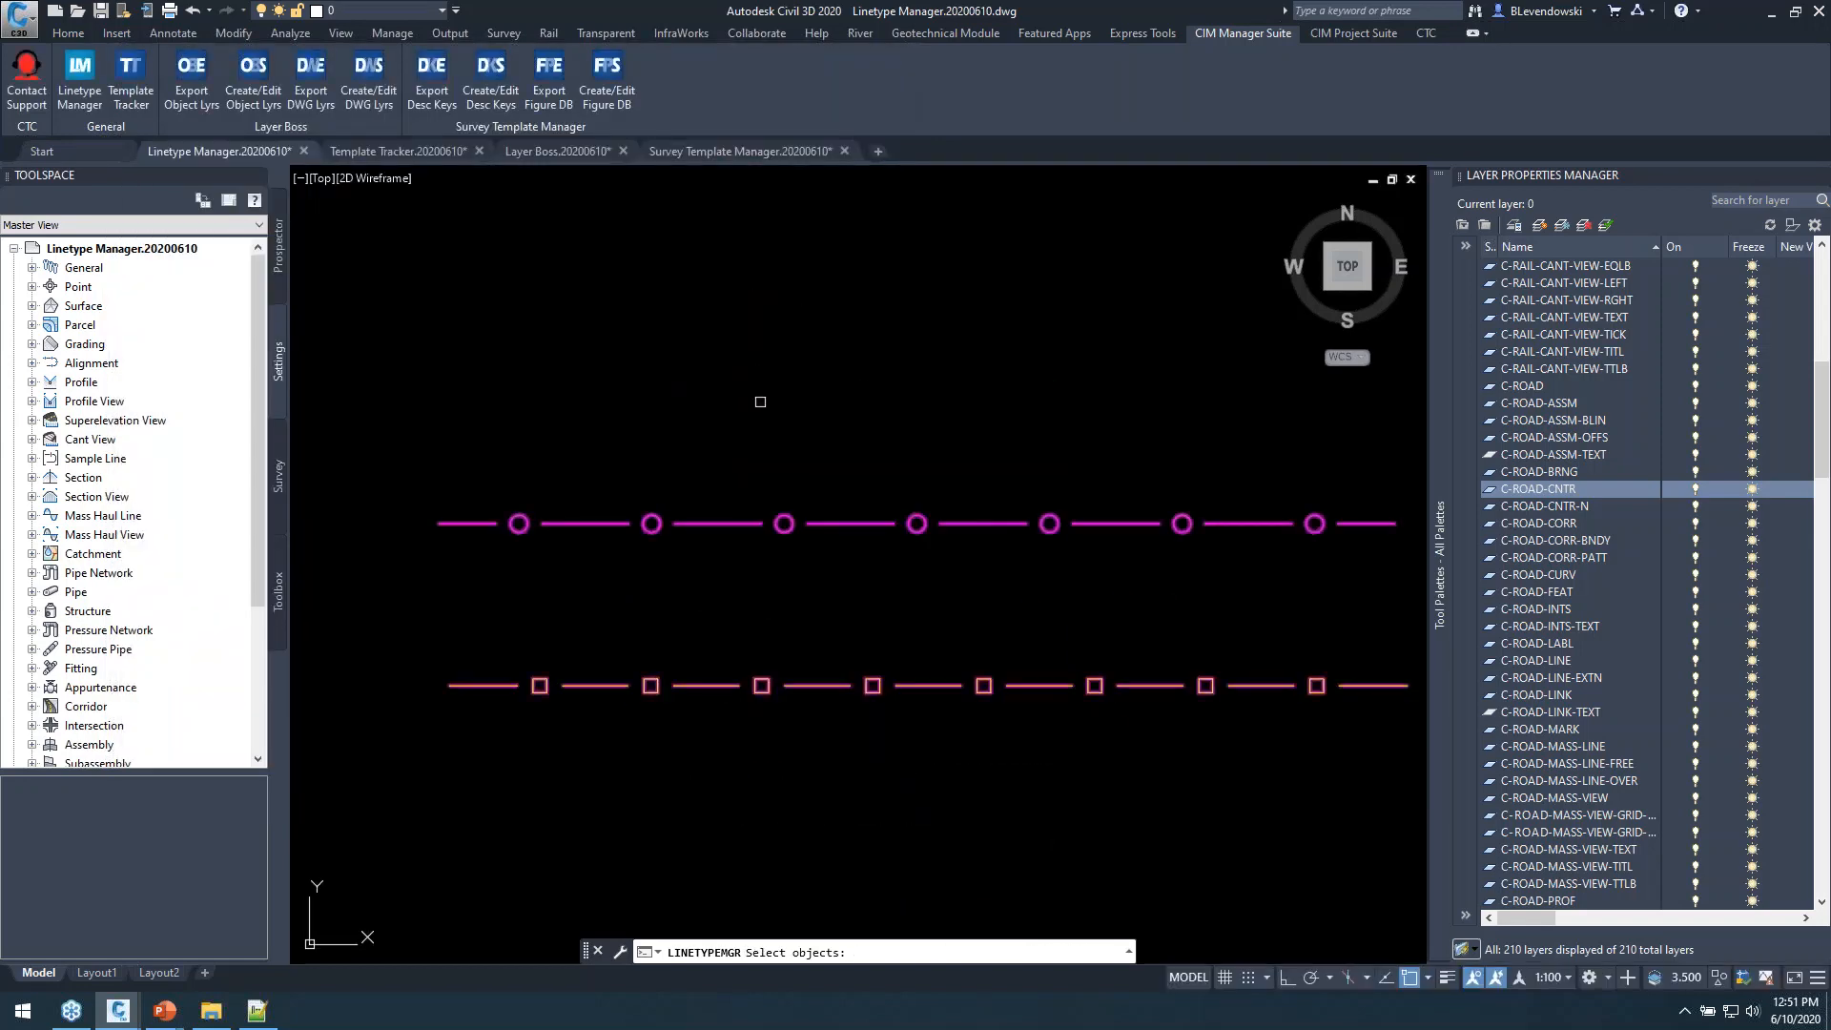
{"action": "middle_click_drag", "start_coordinate": [831, 472], "coordinate": [825, 408]}
{"action": "scroll", "coordinate": [795, 519], "scroll_direction": "up", "scroll_amount": 2}
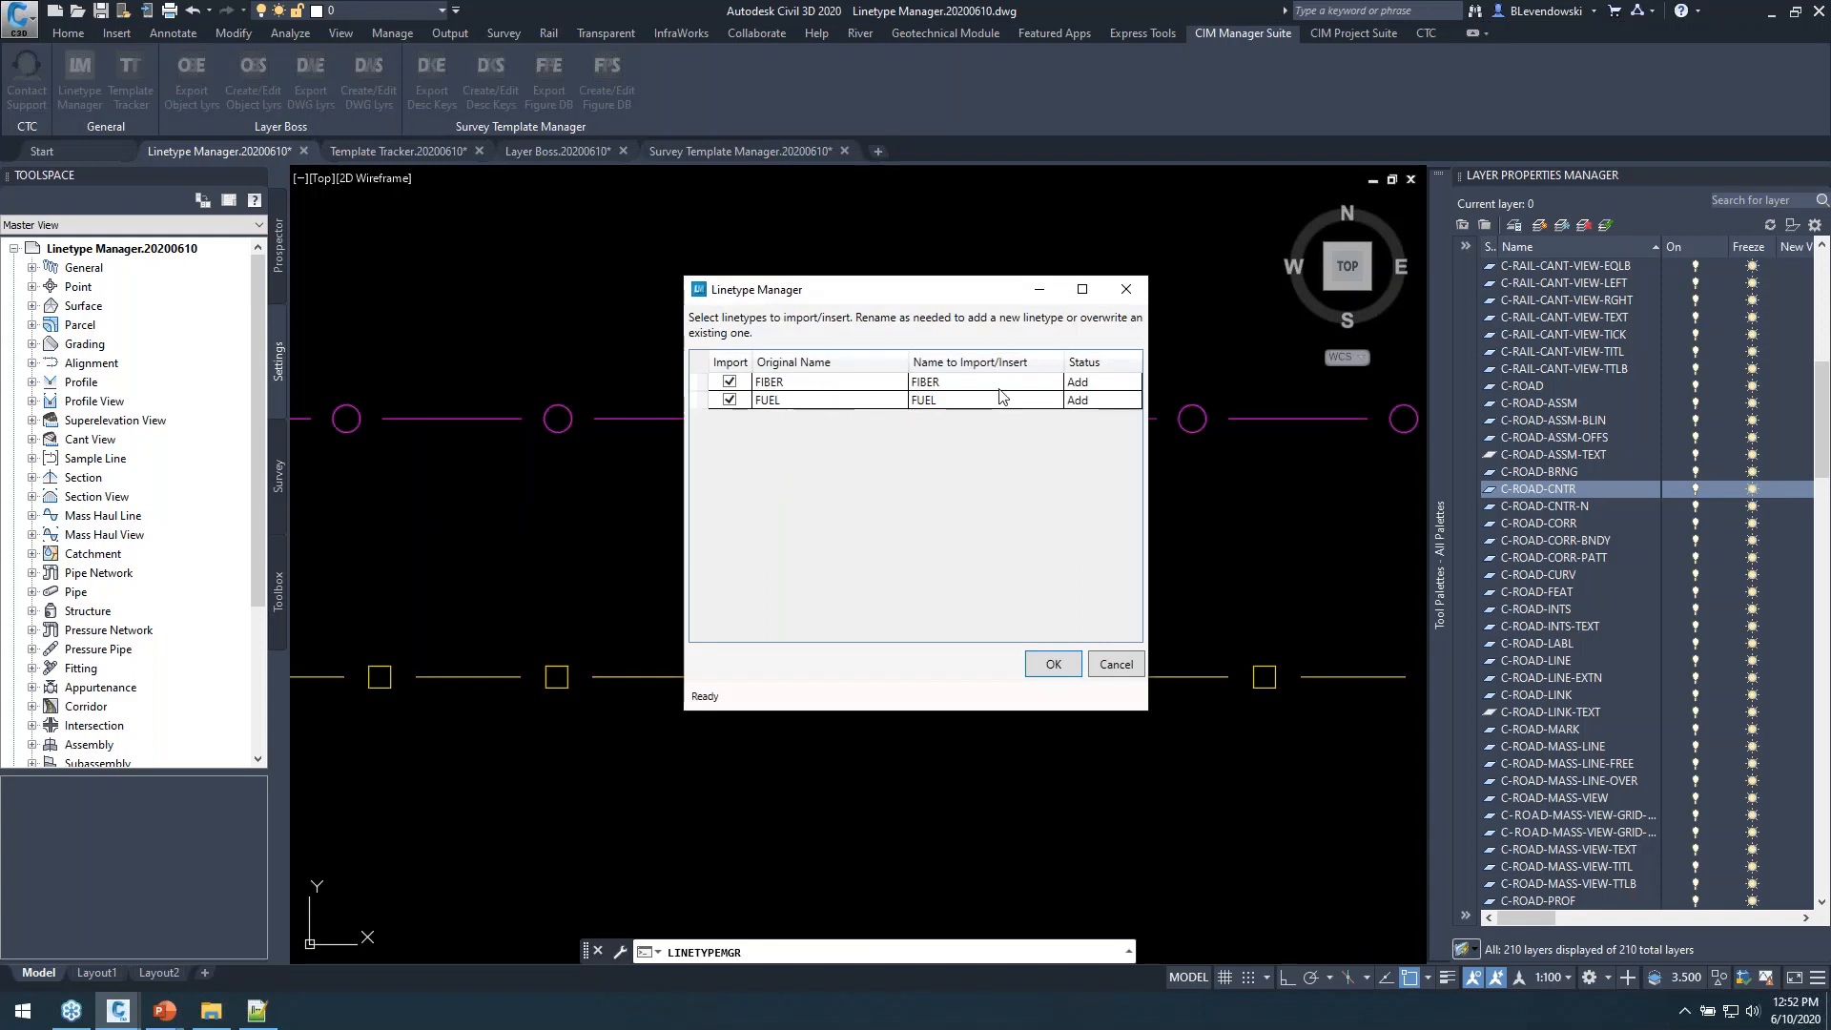
{"action": "left_click", "coordinate": [1053, 664]}
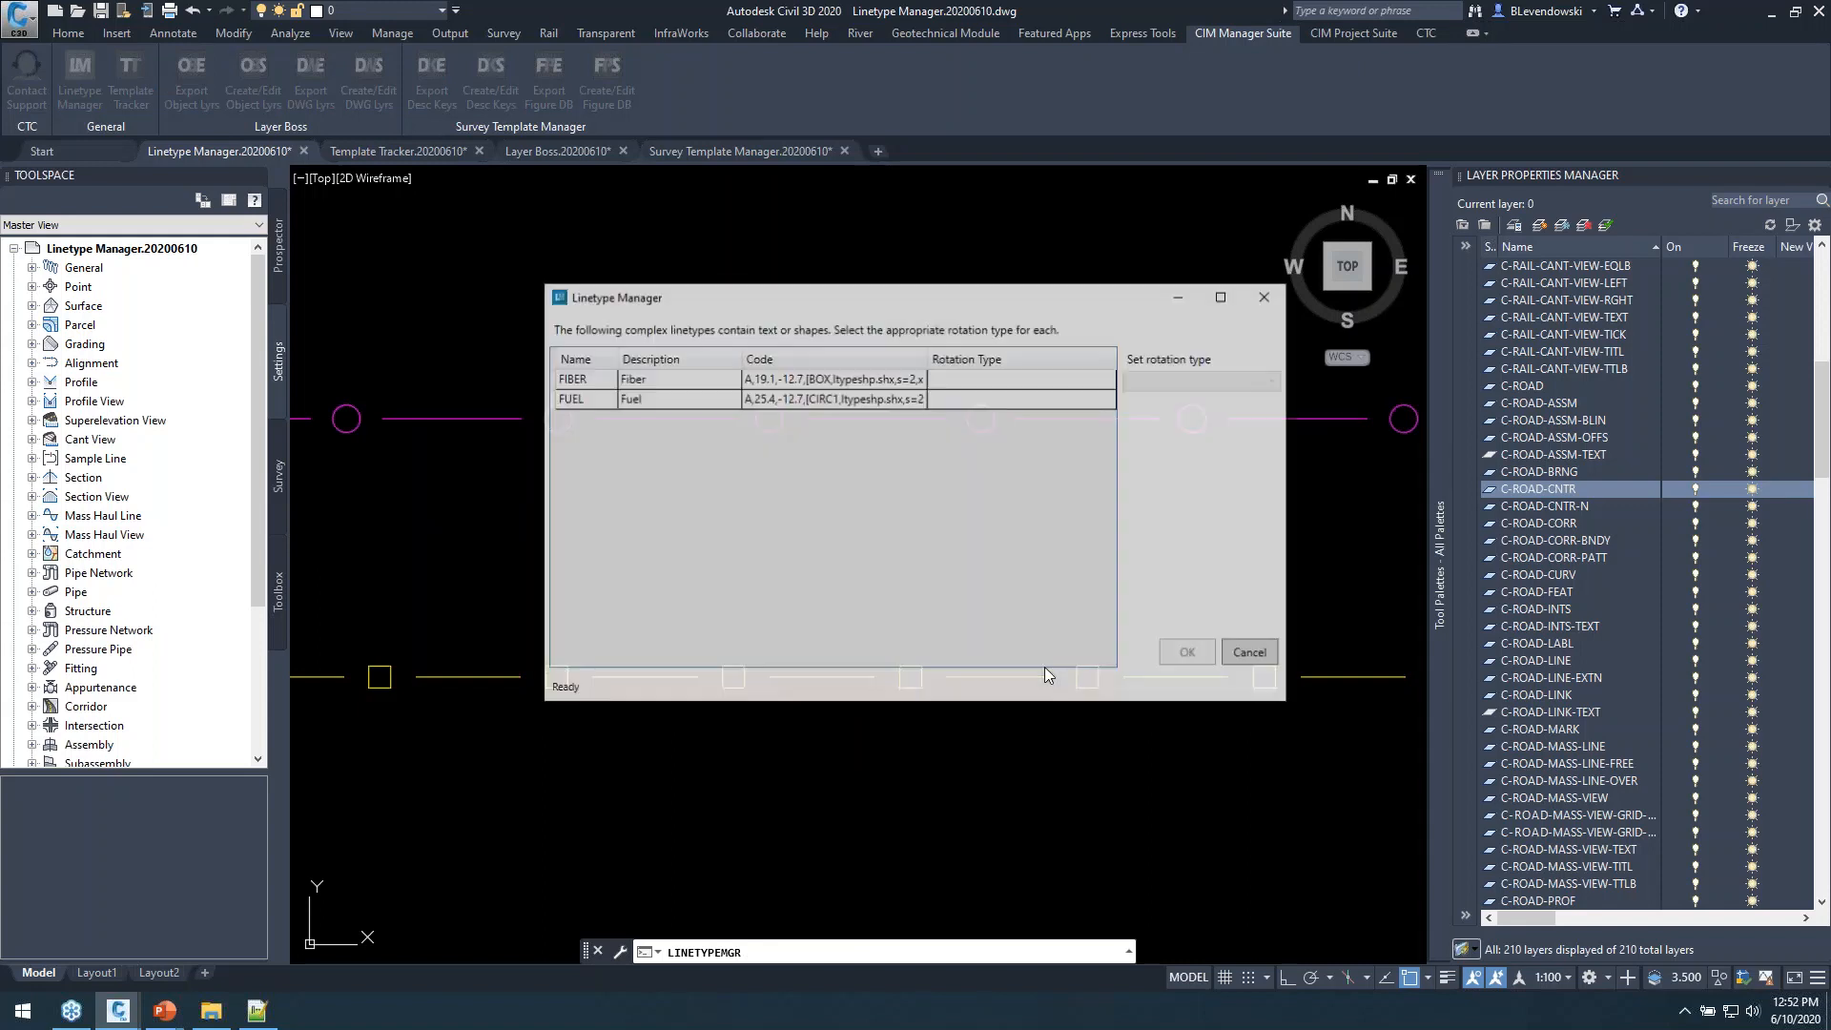
Set the rotation type of both FIBER and FUEL to Relative to line and complete the import.
{"action": "left_click", "coordinate": [693, 387]}
{"action": "left_click", "coordinate": [684, 401], "text": "shift"}
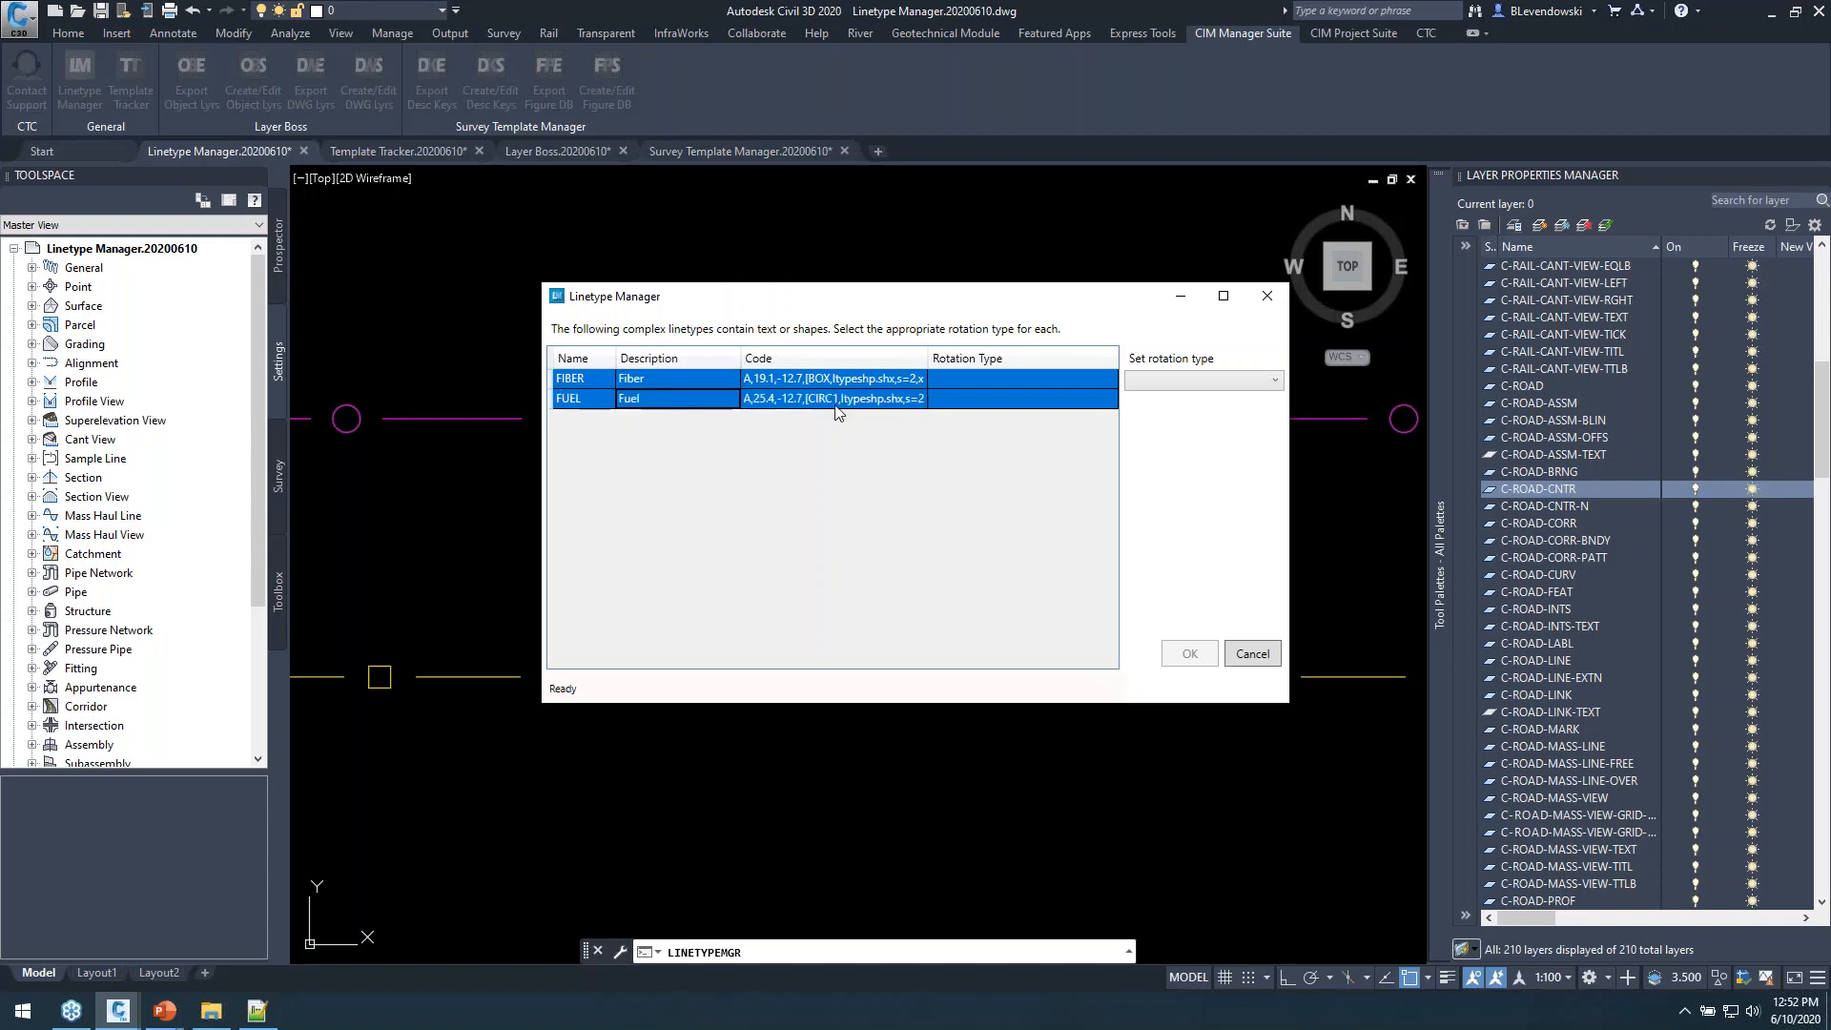
{"action": "left_click", "coordinate": [1180, 382]}
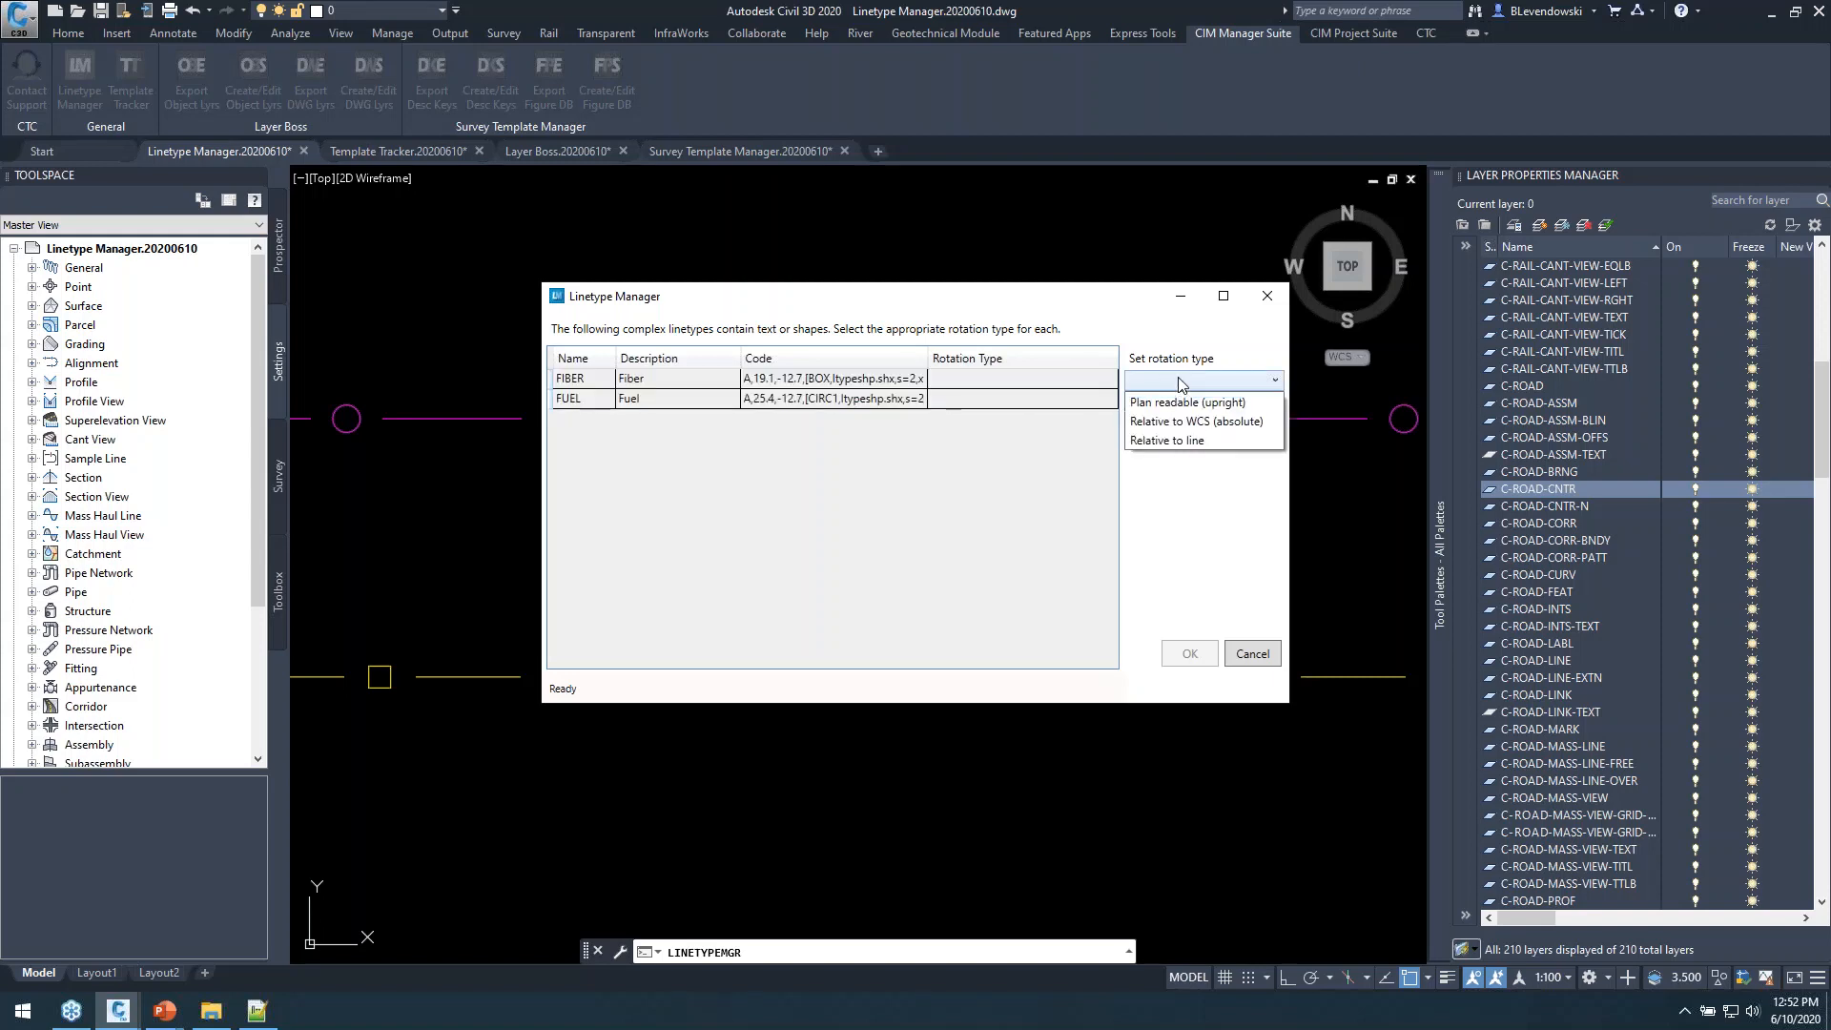
{"action": "left_click", "coordinate": [1171, 440]}
{"action": "left_click", "coordinate": [1188, 652]}
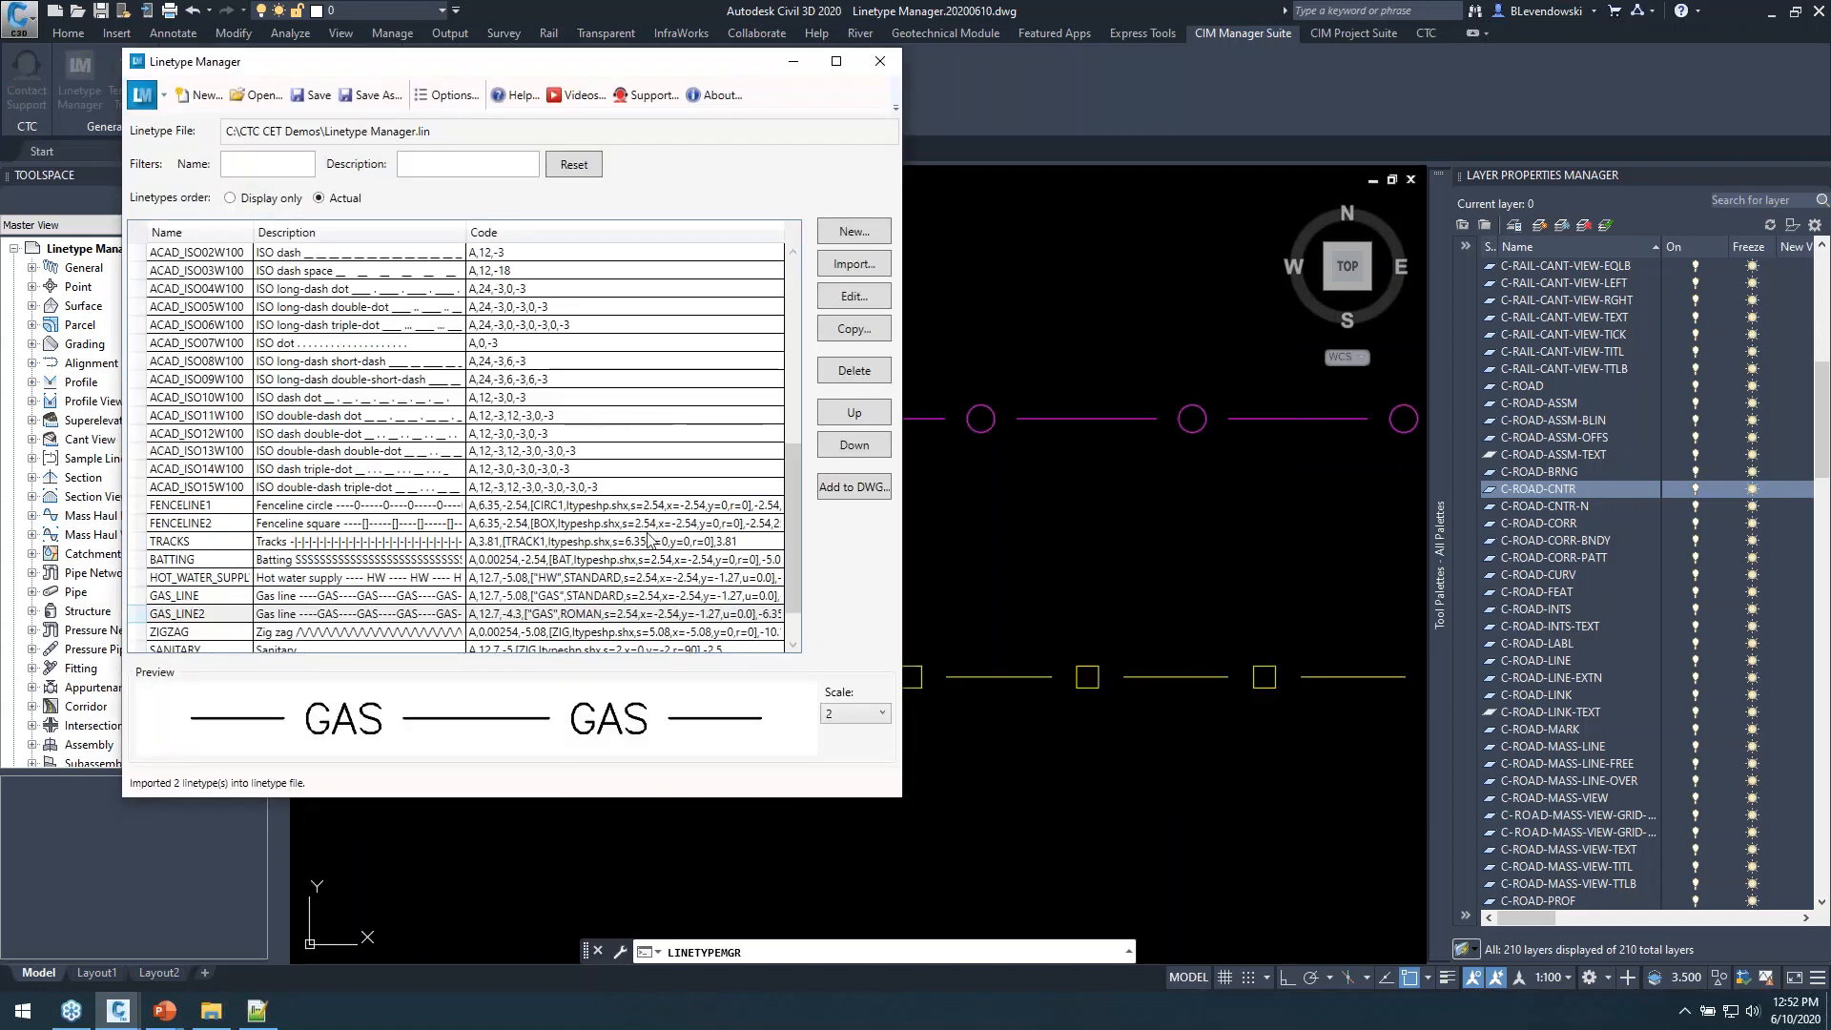
Preview the imported FIBER and FUEL linetypes, then look briefly at the linetype file in Notepad++.
{"action": "scroll", "coordinate": [356, 583], "scroll_direction": "down", "scroll_amount": 1}
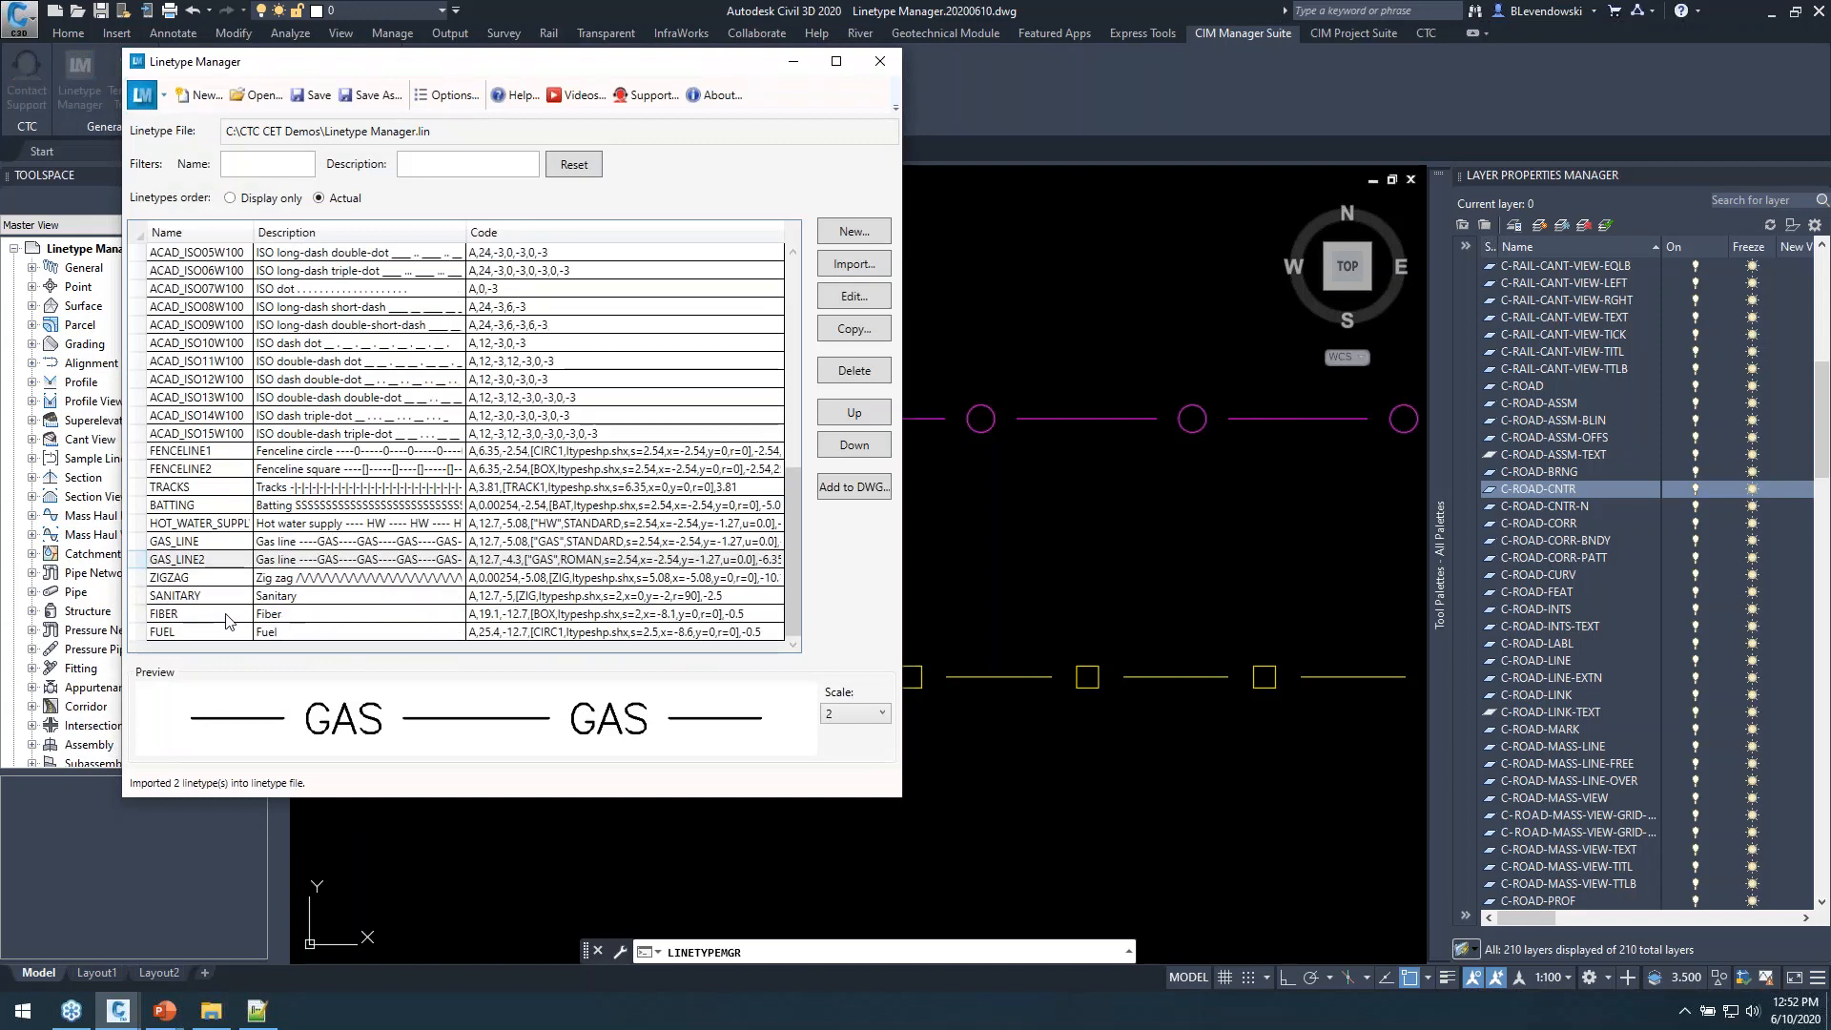
{"action": "left_click", "coordinate": [199, 615]}
{"action": "left_click", "coordinate": [194, 633], "text": "shift"}
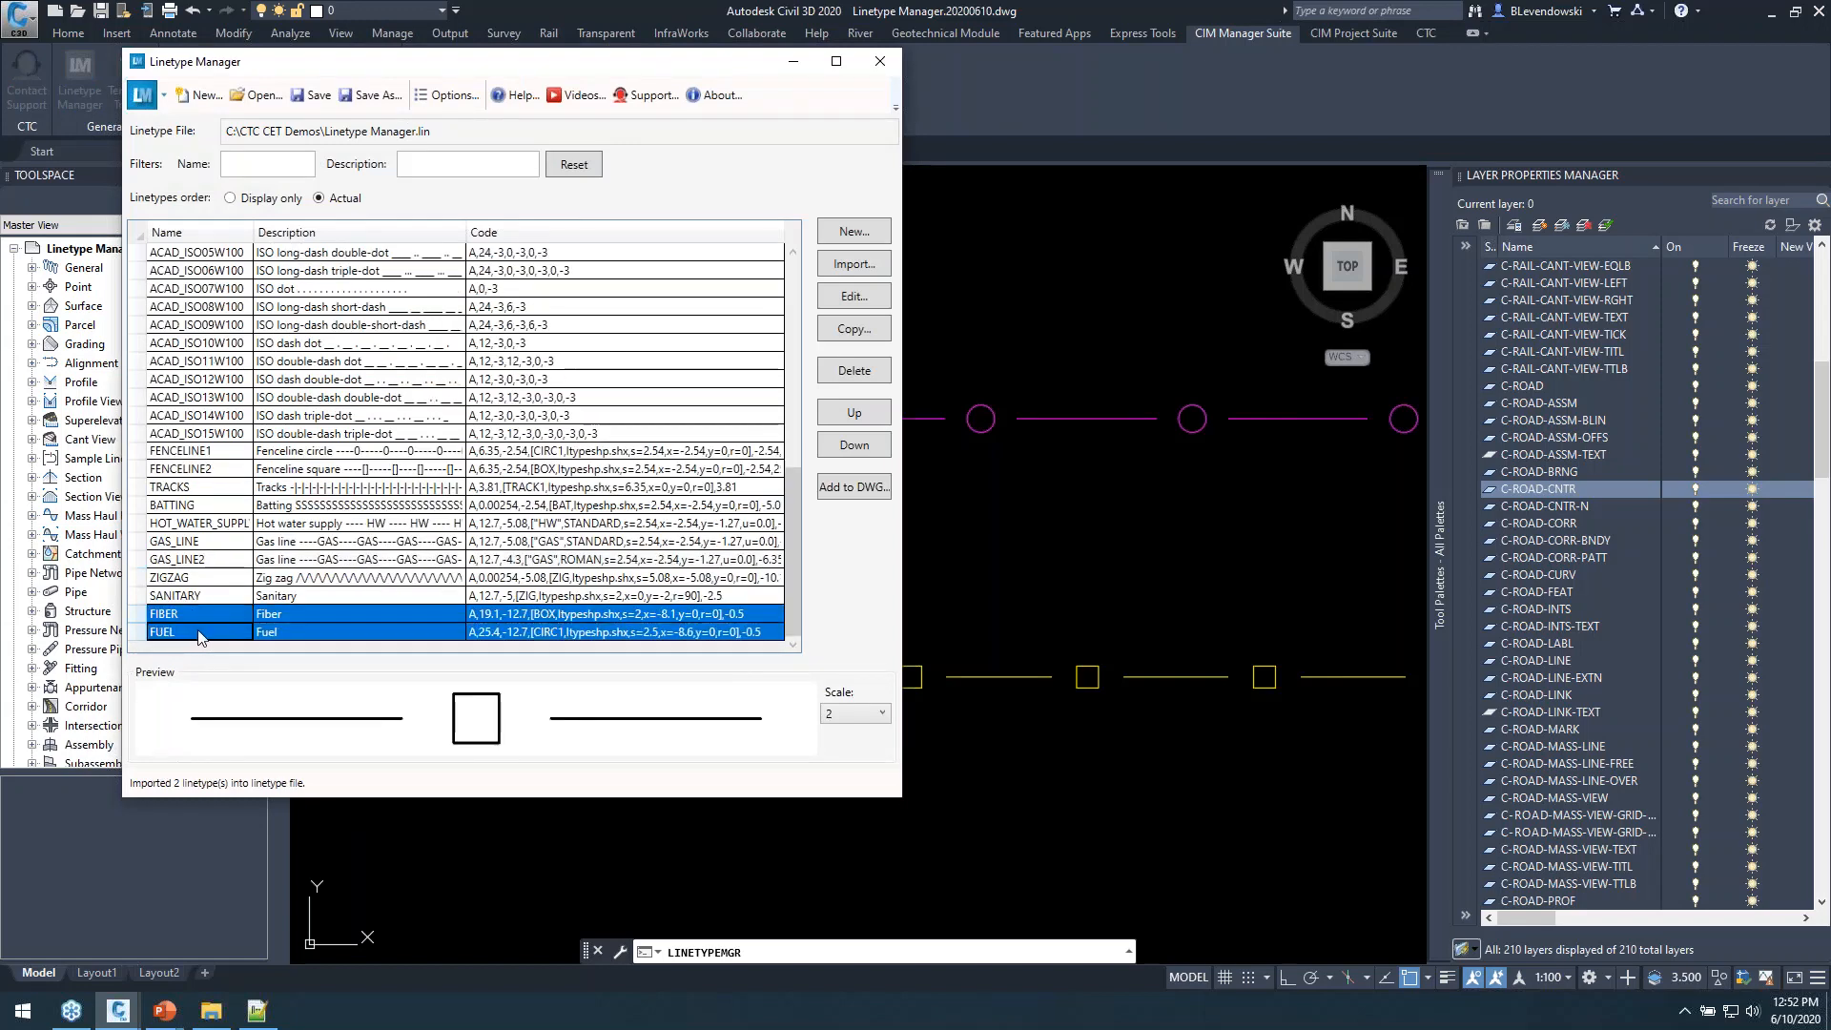
{"action": "left_click", "coordinate": [211, 633]}
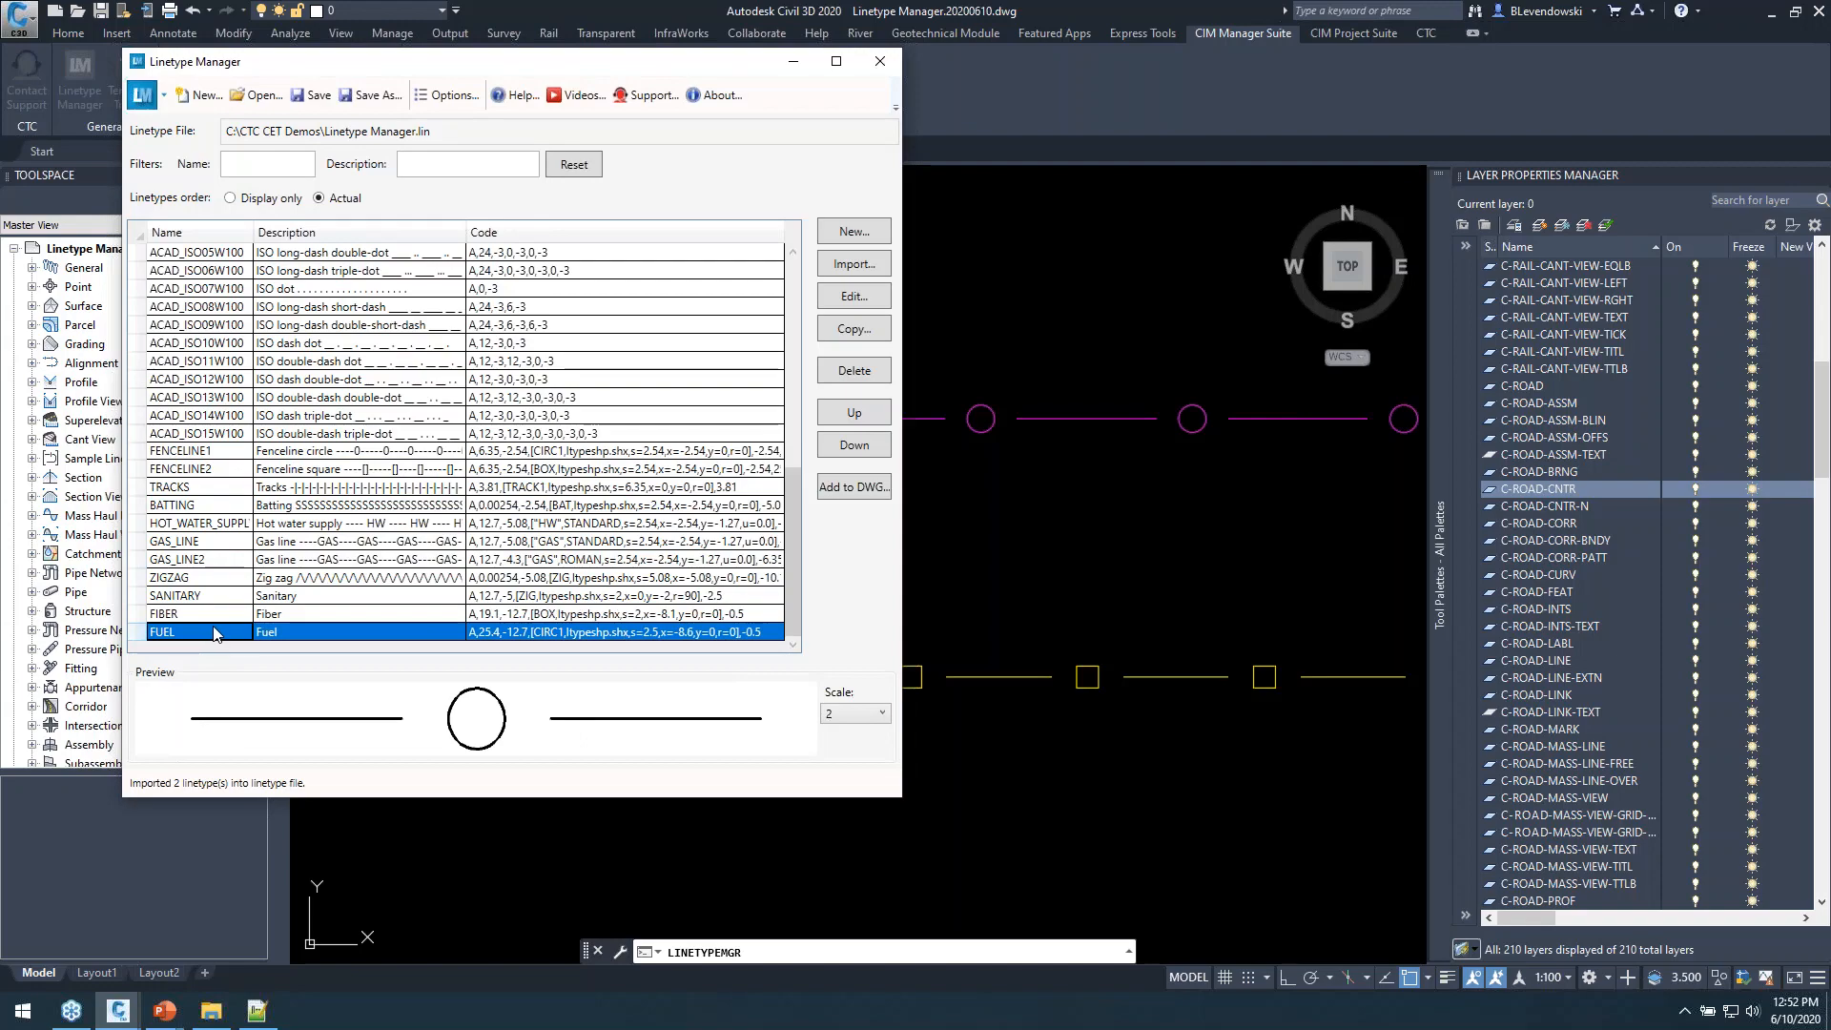
{"action": "left_click", "coordinate": [257, 1010]}
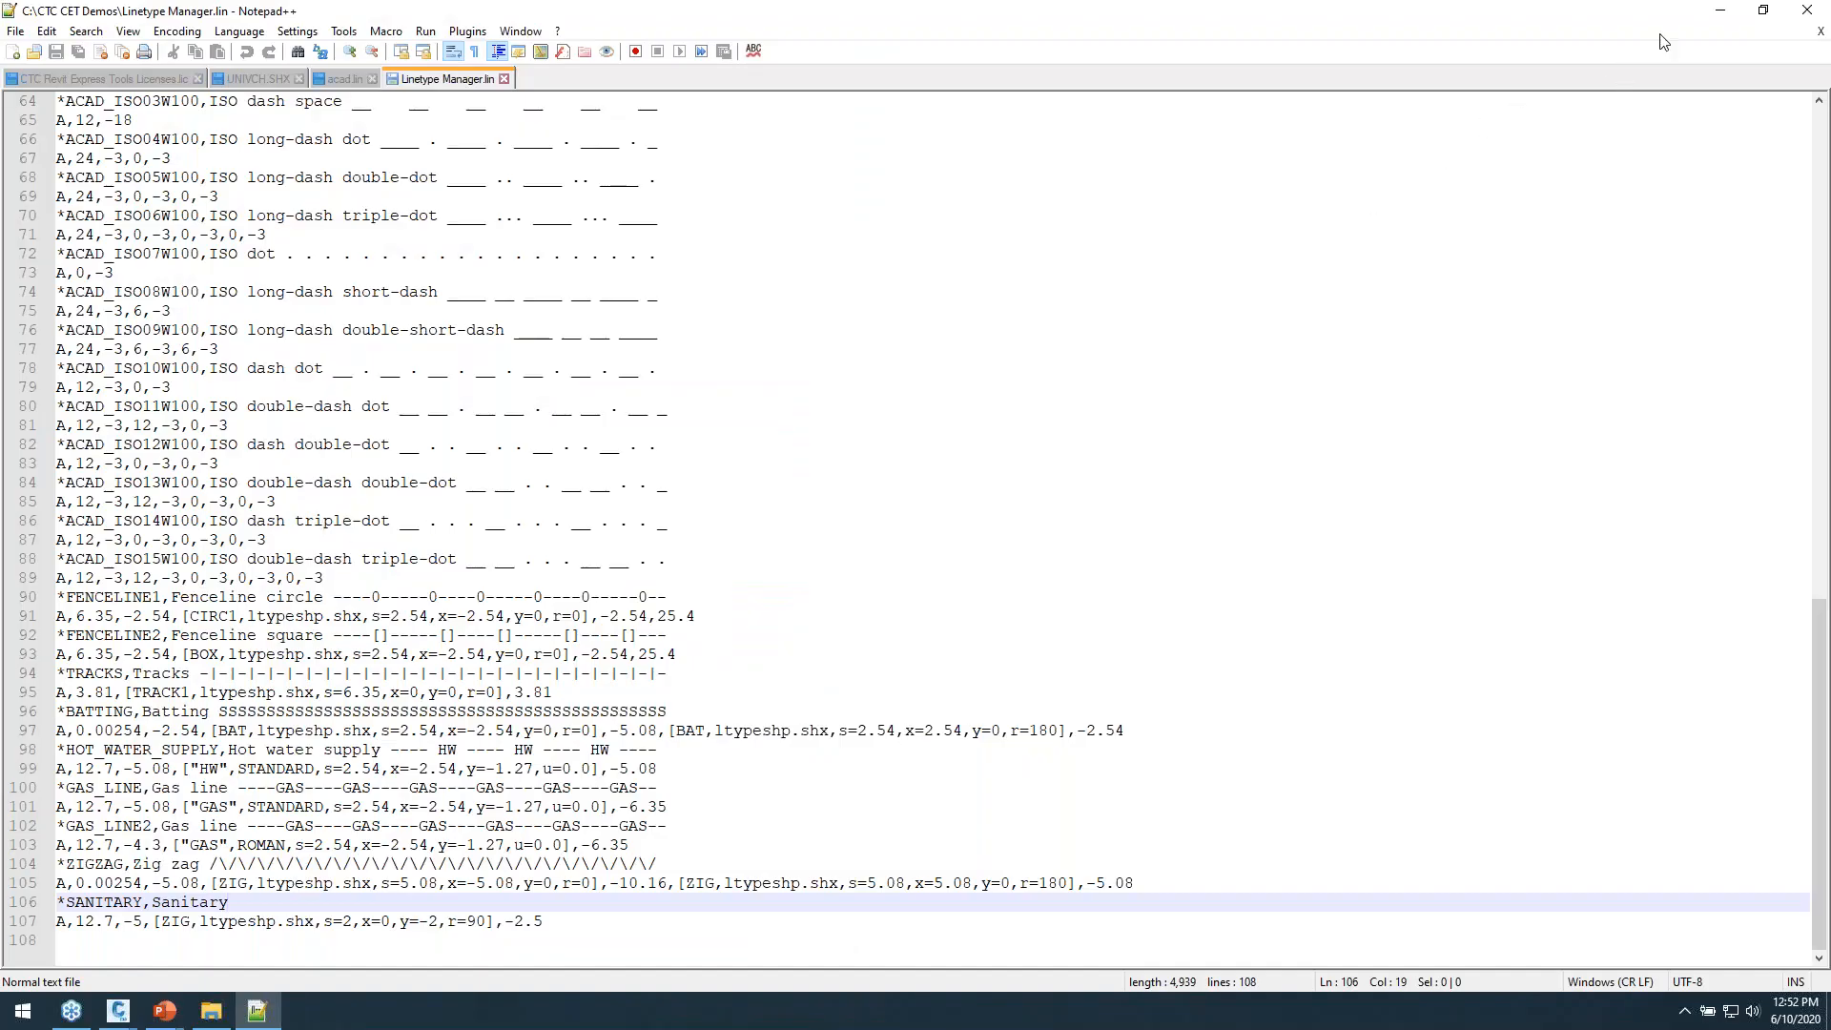
{"action": "left_click", "coordinate": [1720, 11]}
Move the FIBER linetype up four places in the list, directly above GAS_LINE.
{"action": "left_click", "coordinate": [194, 615]}
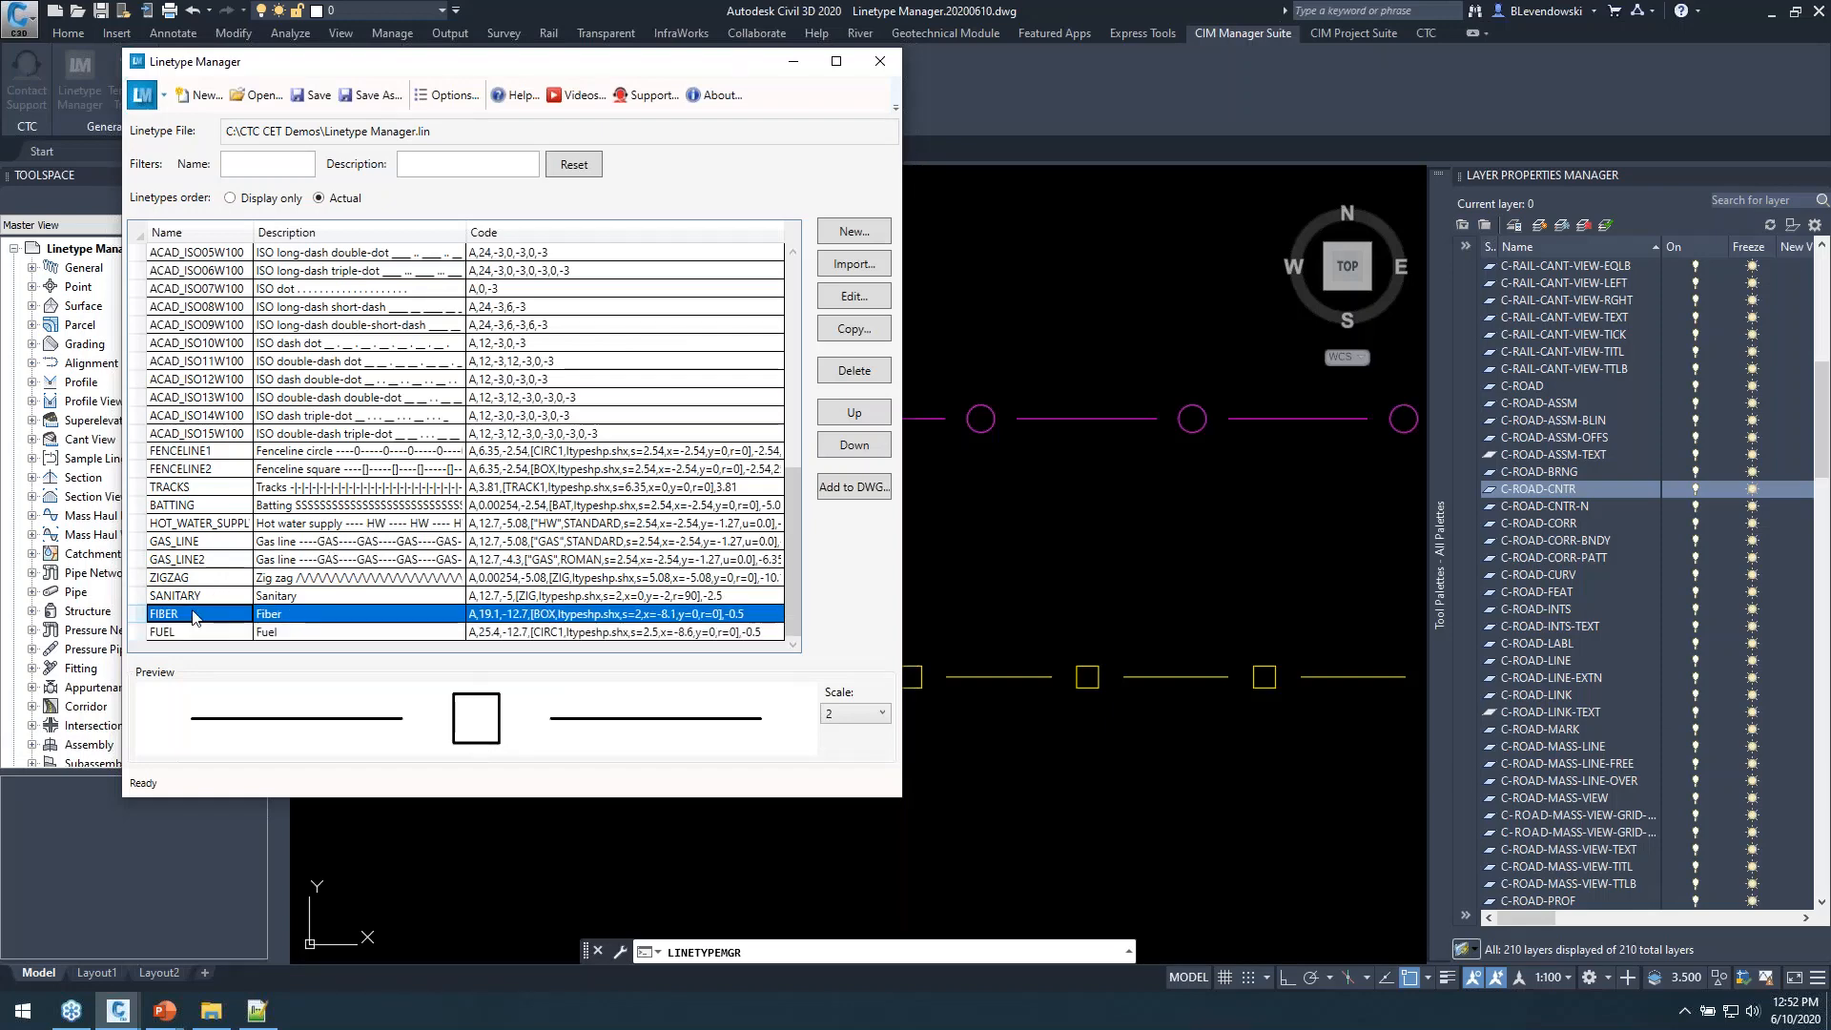
{"action": "left_click", "coordinate": [853, 413]}
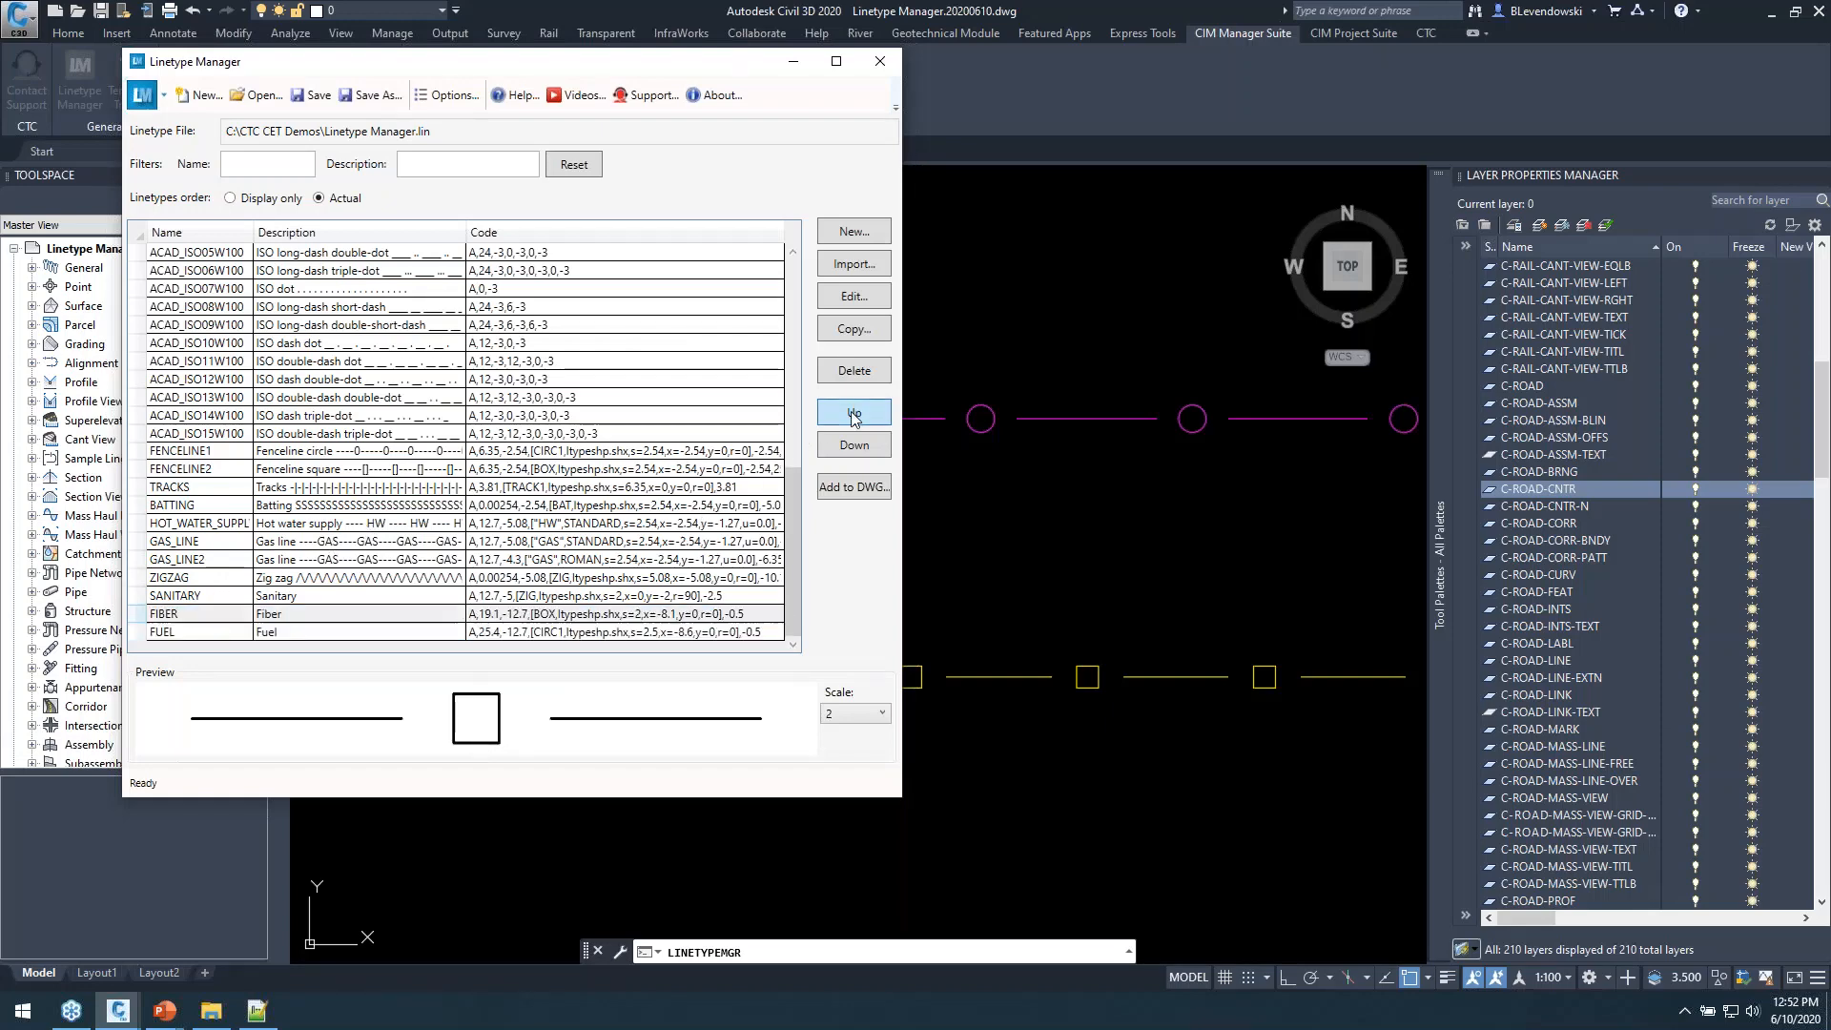
{"action": "left_click", "coordinate": [854, 413]}
{"action": "left_click", "coordinate": [853, 413]}
{"action": "left_click", "coordinate": [853, 413]}
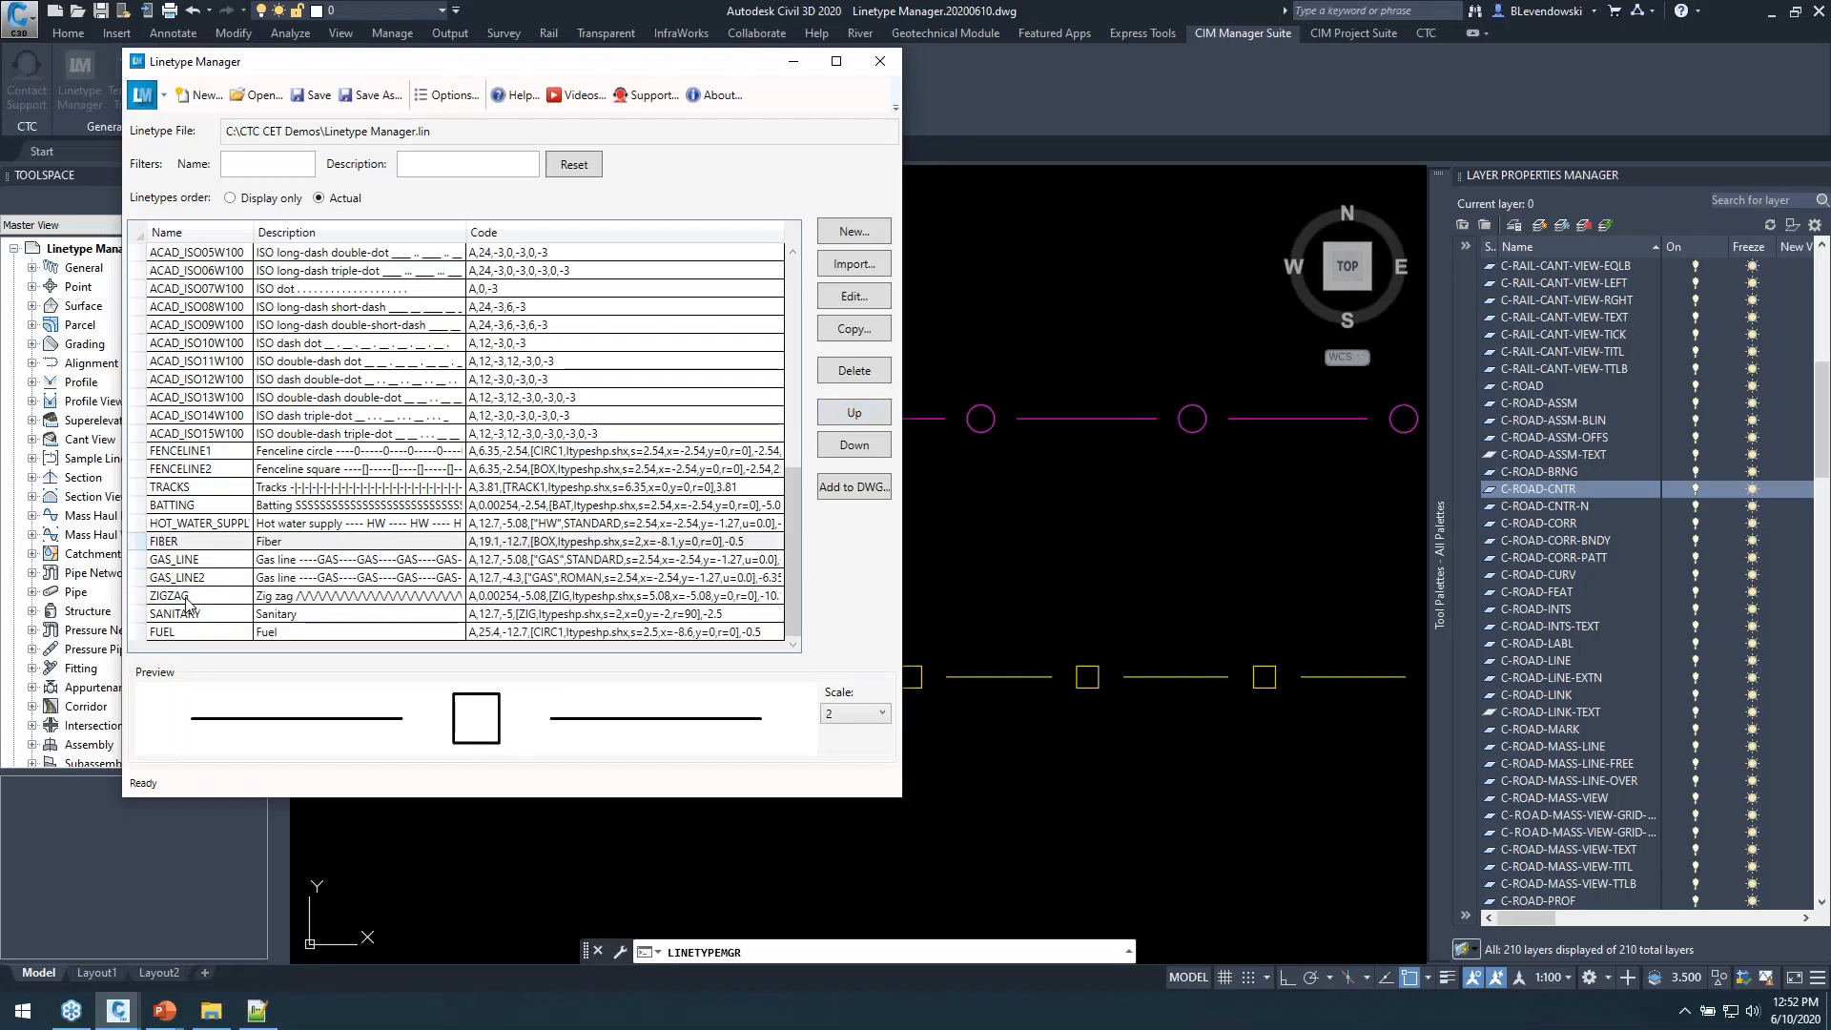
Move the ZIGZAG linetype down two places to the end of the list, below FUEL.
{"action": "left_click", "coordinate": [190, 599]}
{"action": "left_click", "coordinate": [854, 445]}
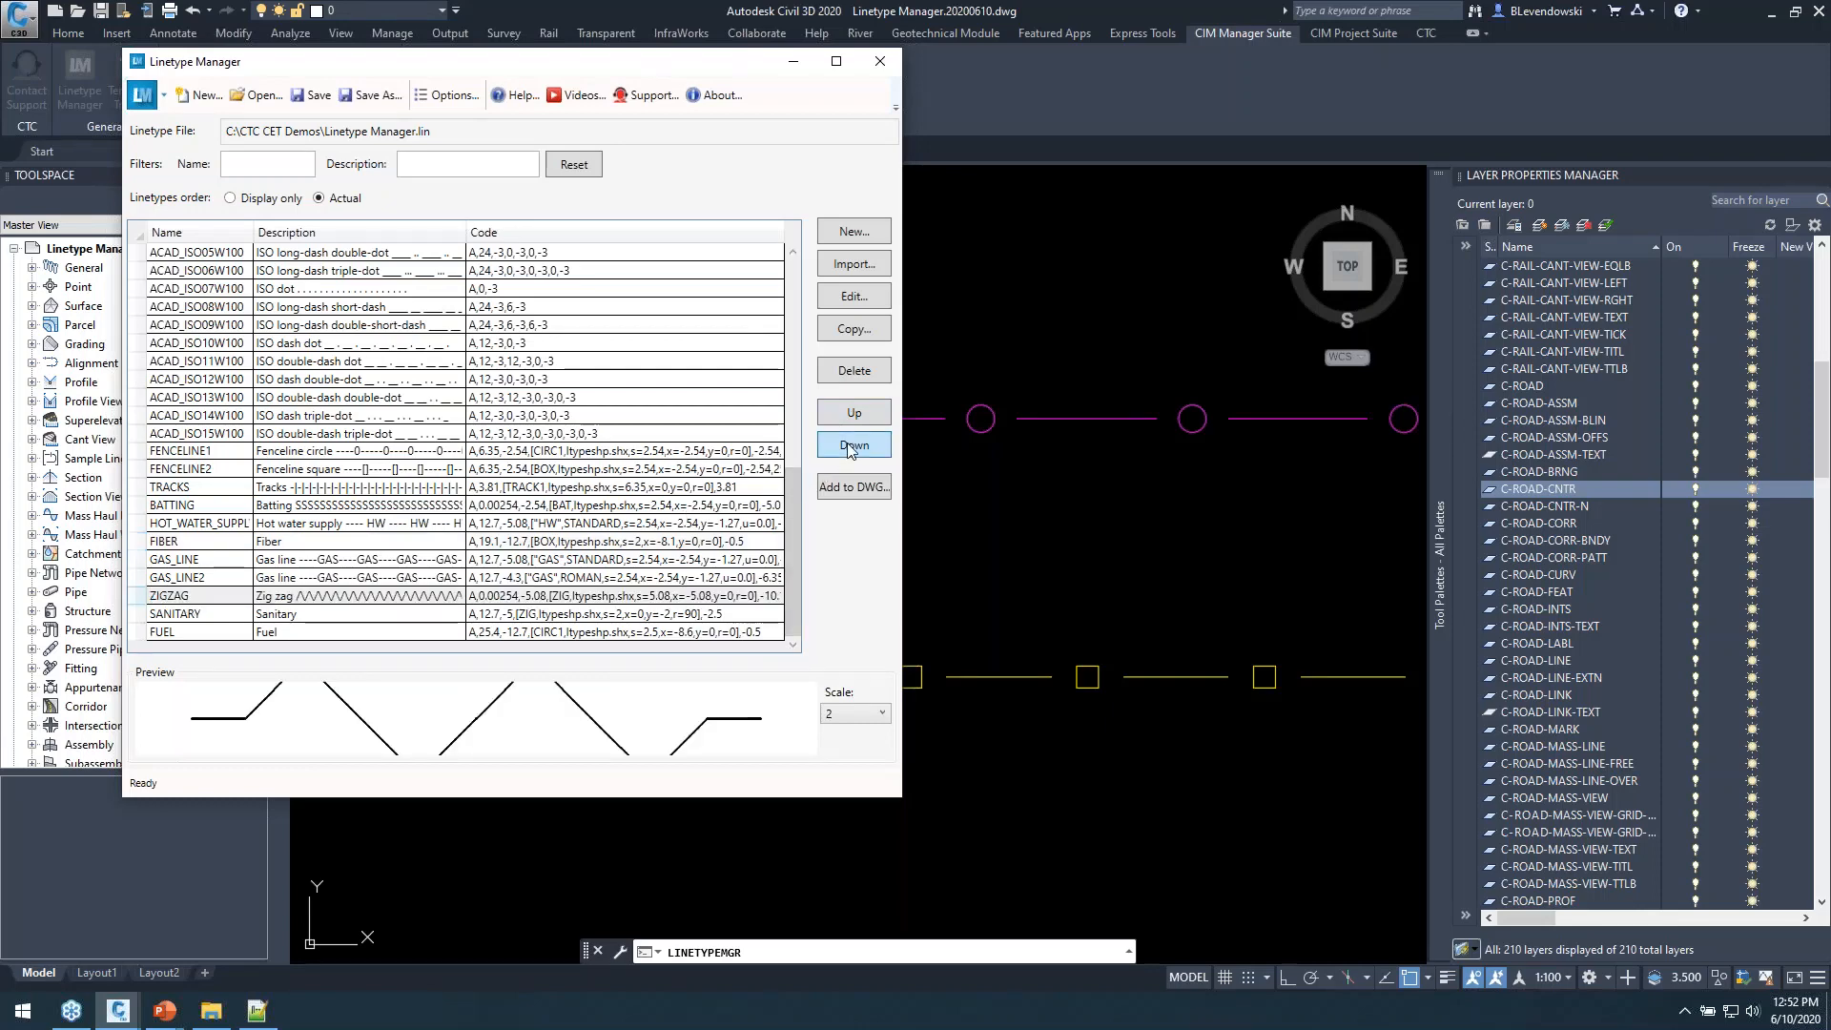
{"action": "left_click", "coordinate": [853, 445]}
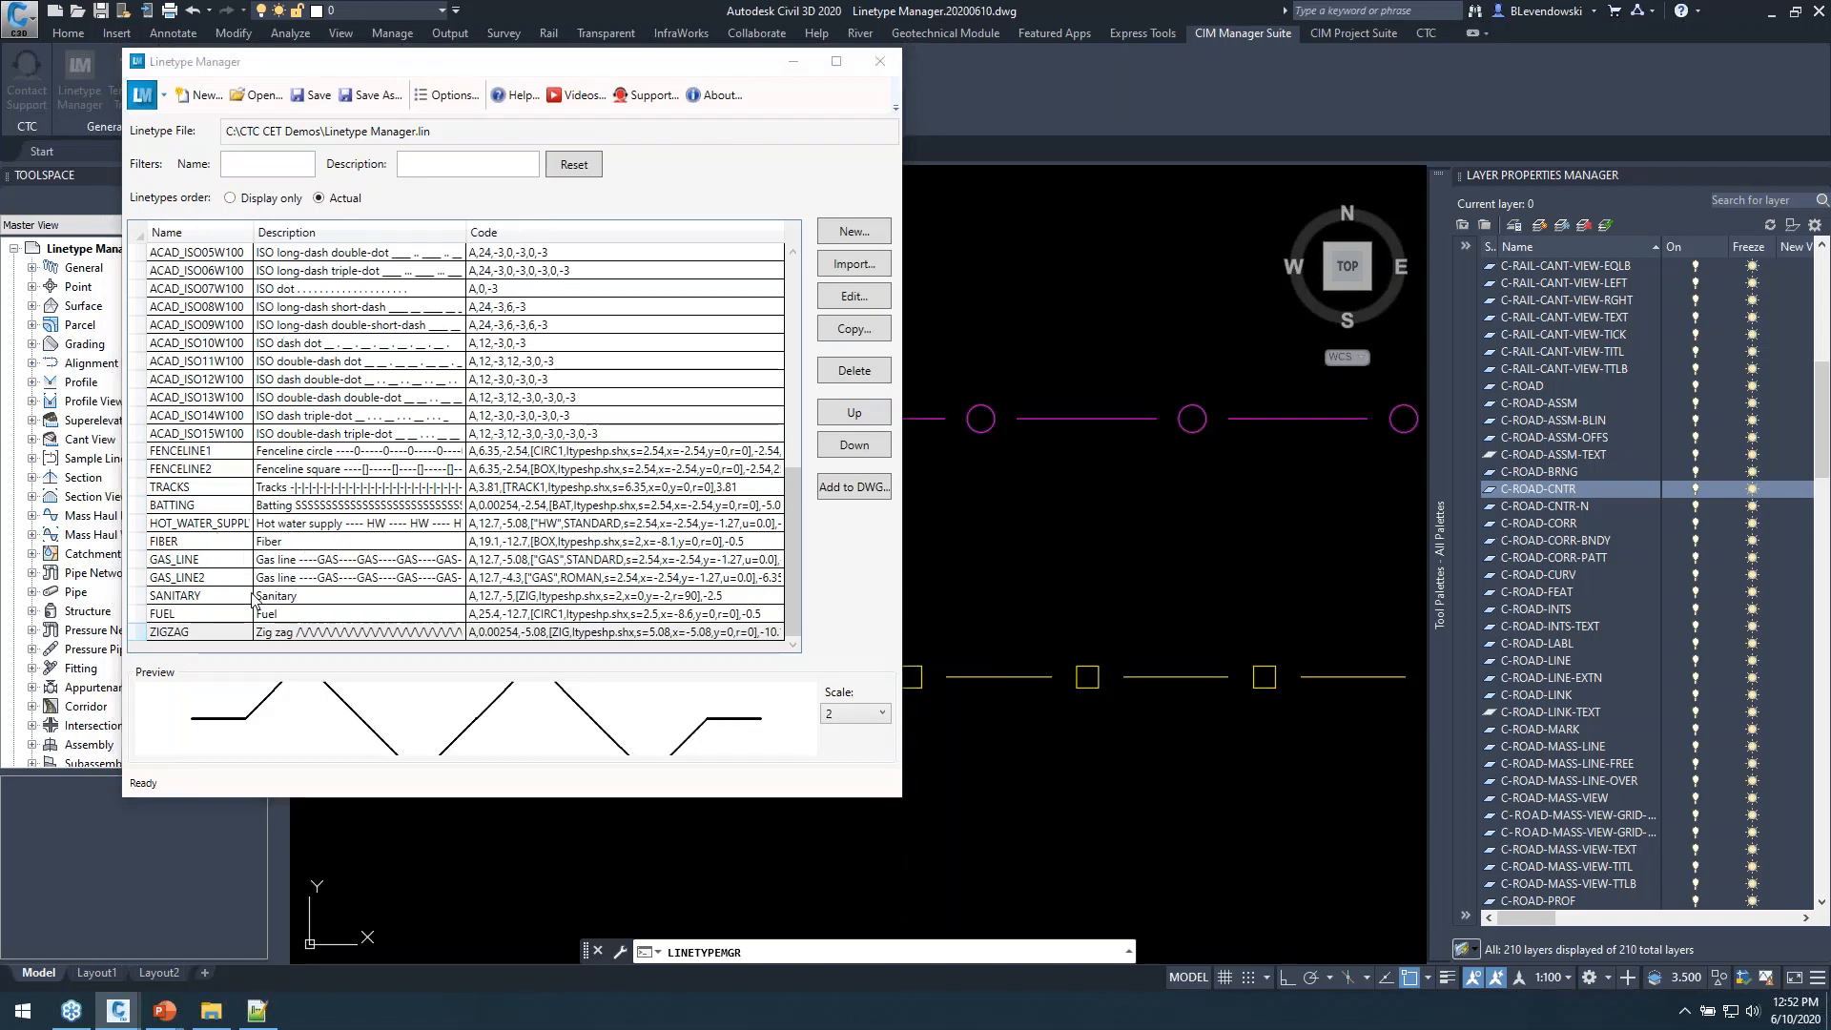
Reload Linetype Manager.lin in Notepad++, examine the order of the definitions from FIBER to ZIGZAG, and return to the Linetype Manager.
{"action": "key", "text": "alt+Tab"}
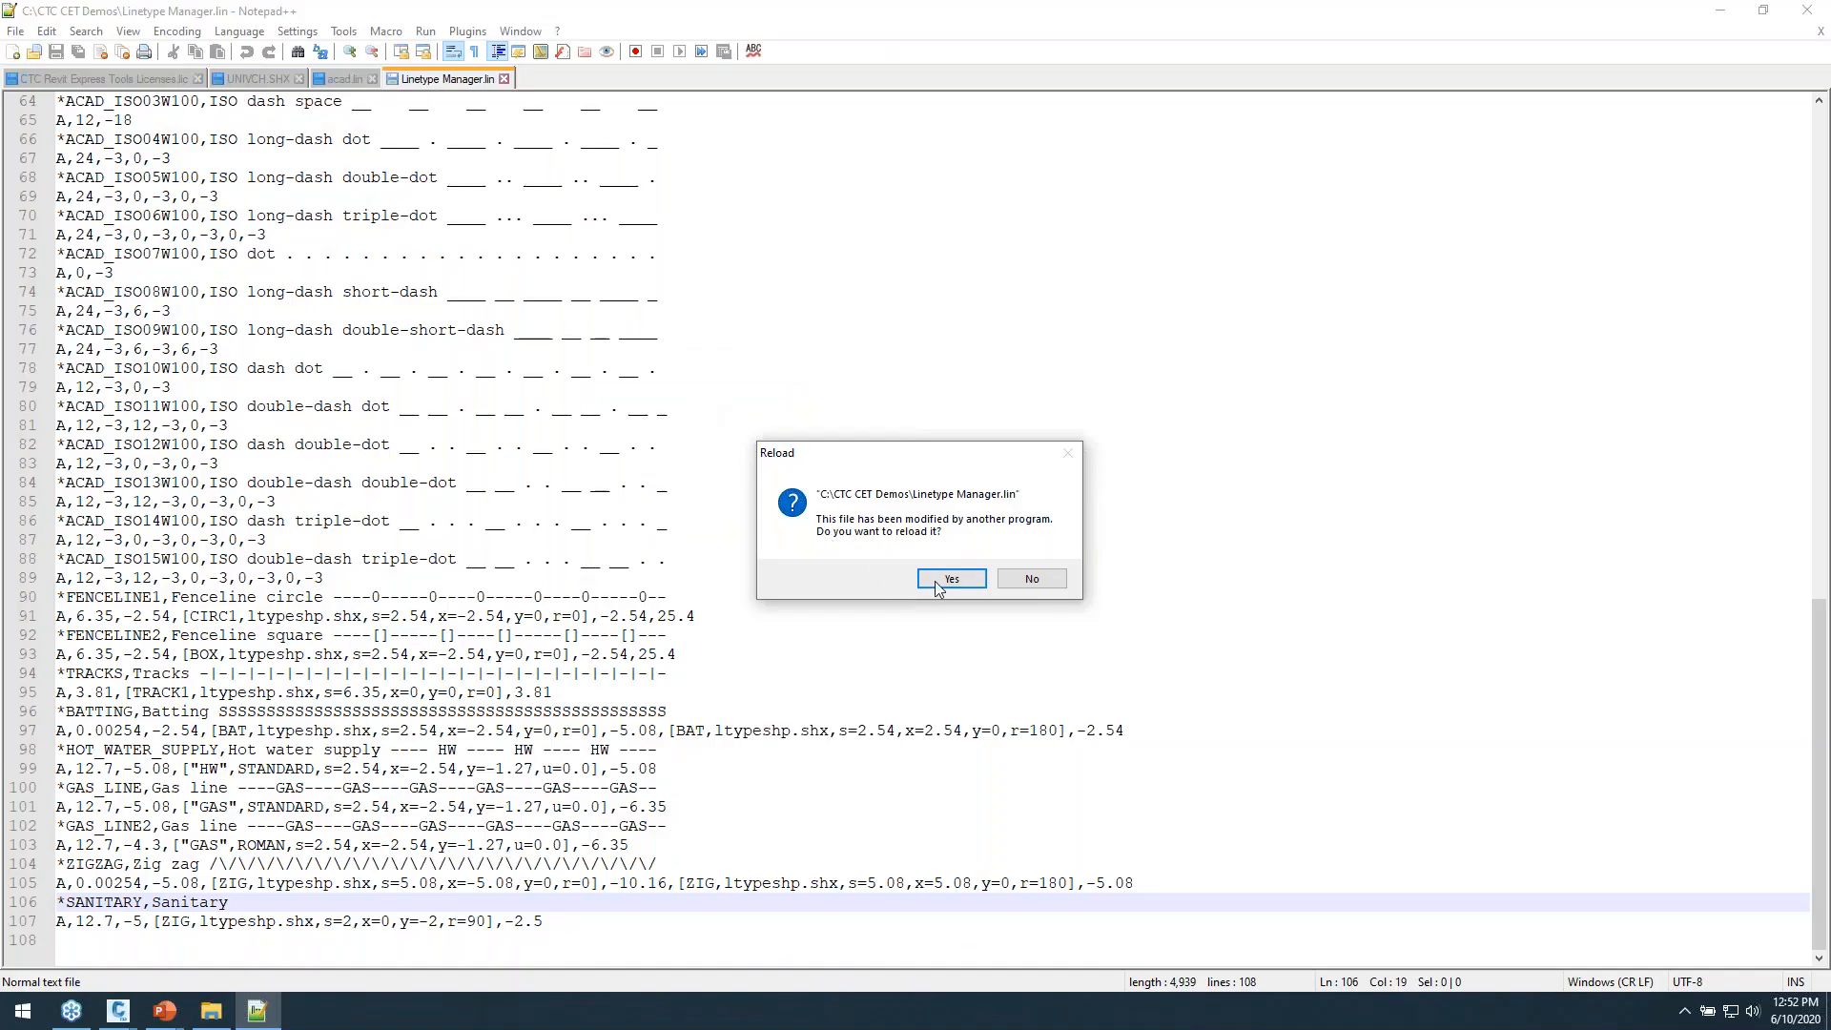
{"action": "left_click", "coordinate": [952, 578]}
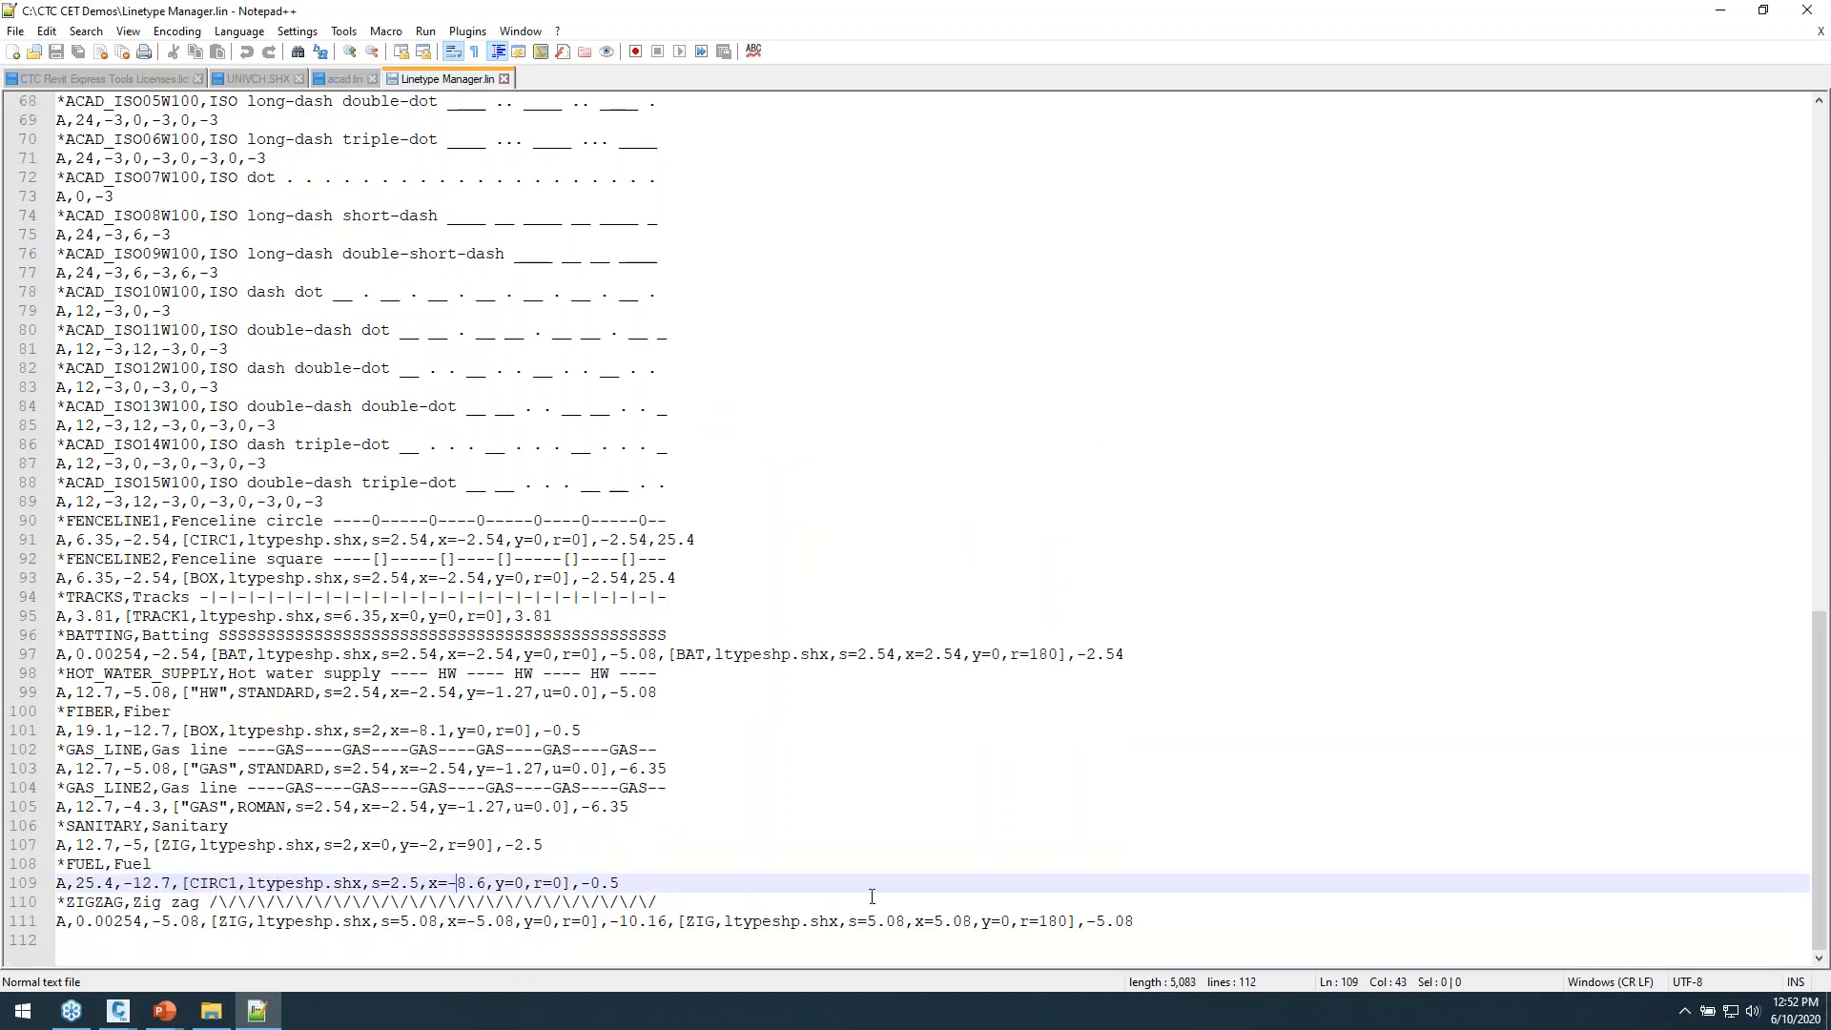
{"action": "left_click_drag", "start_coordinate": [1161, 925], "coordinate": [62, 711]}
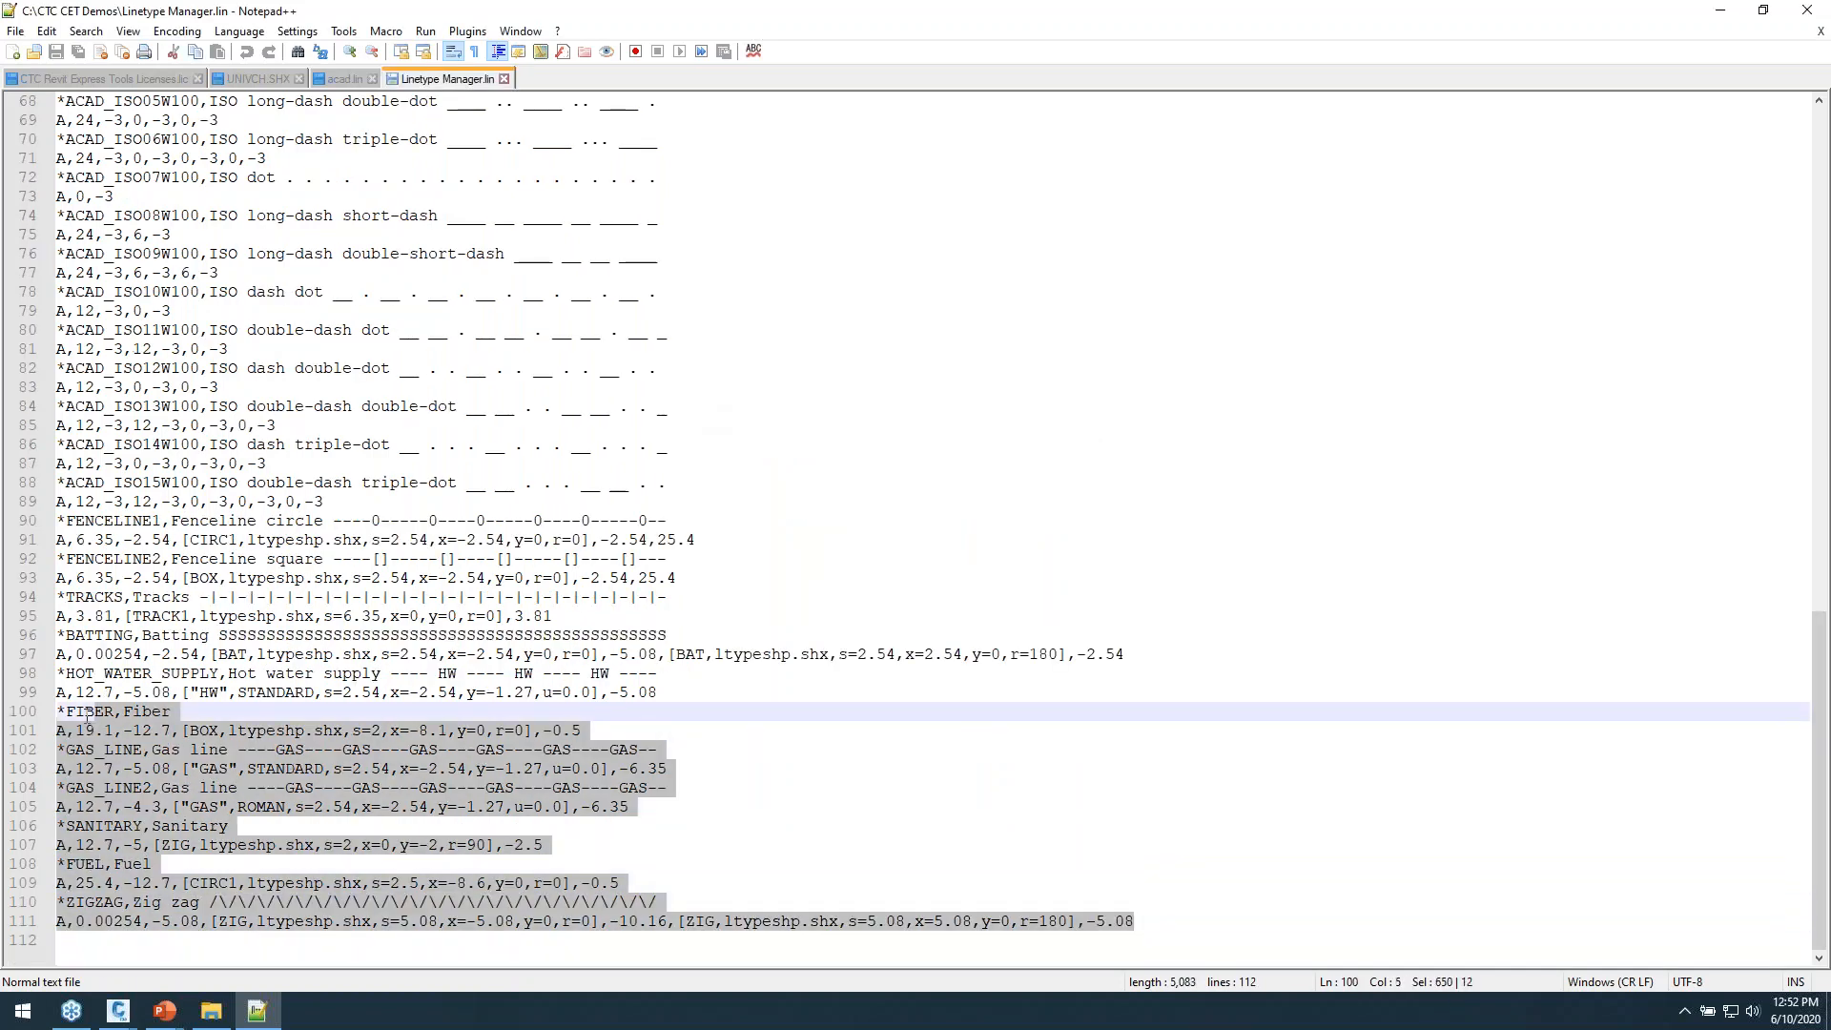
{"action": "left_click", "coordinate": [1719, 11]}
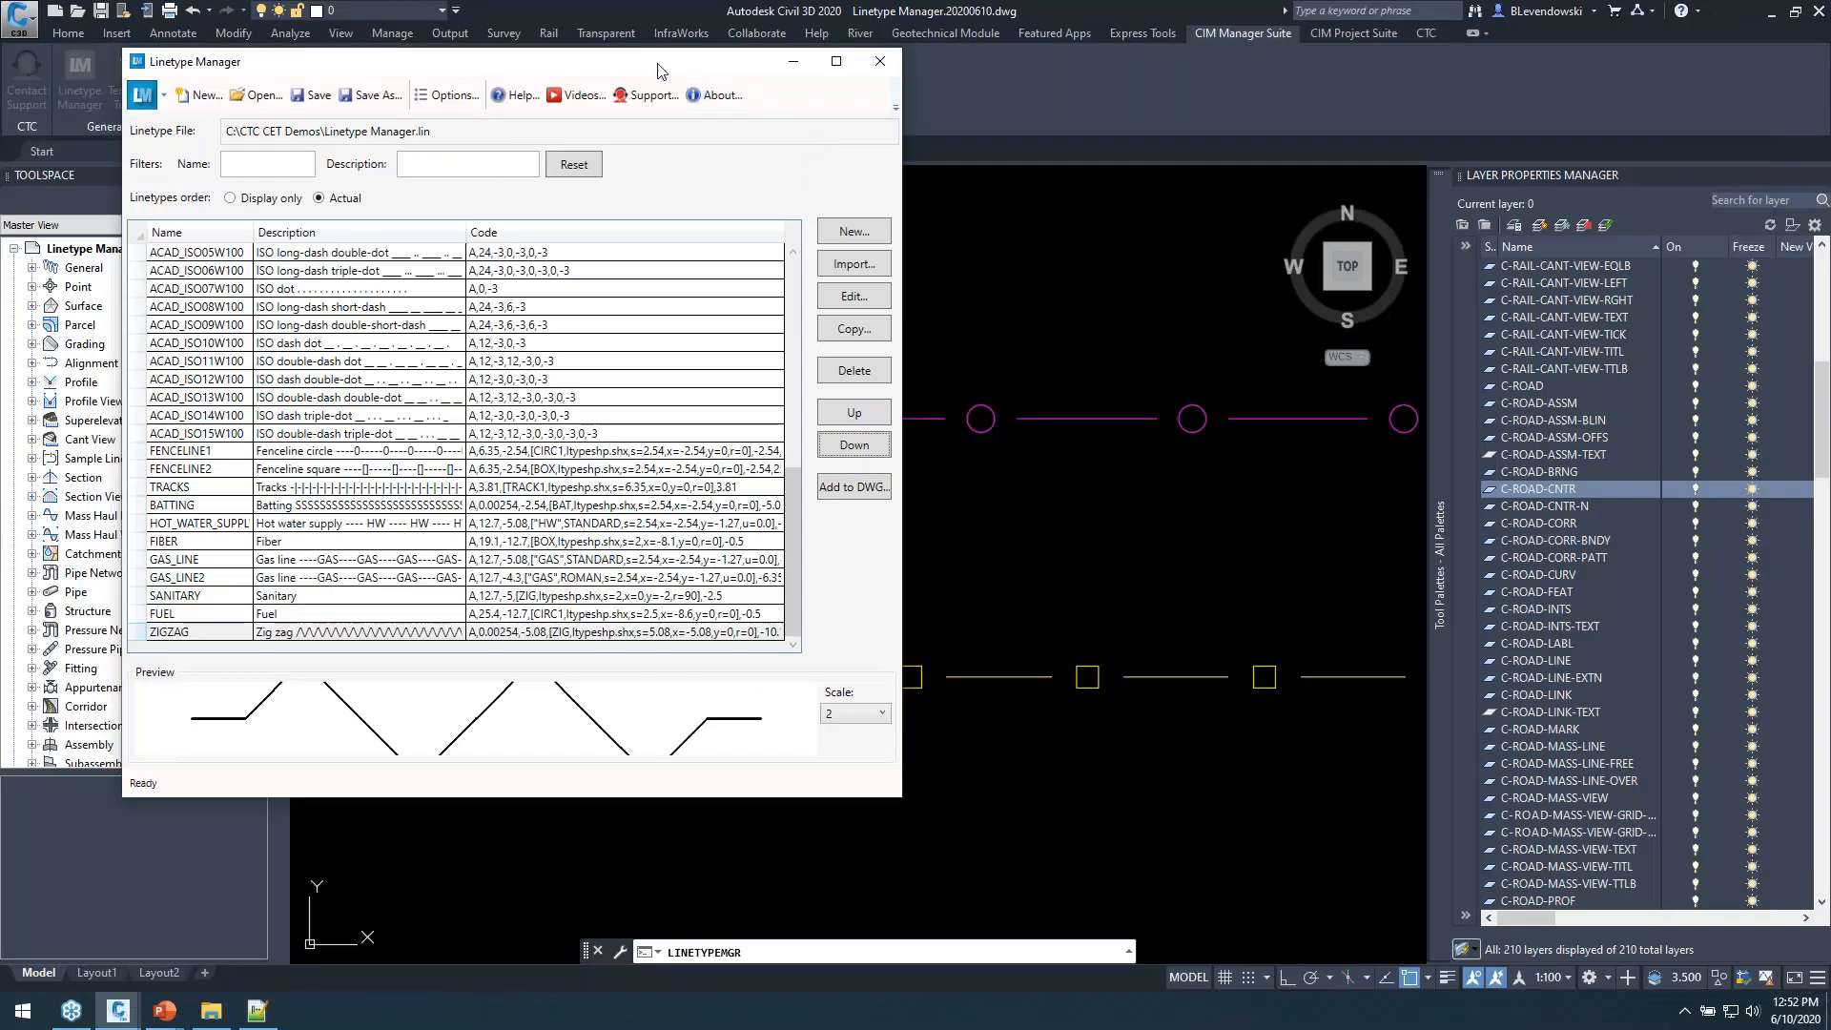
{"action": "mouse_move", "coordinate": [656, 70]}
{"action": "left_mouse_down"}
{"action": "mouse_move", "coordinate": [872, 177]}
{"action": "mouse_move", "coordinate": [930, 186]}
{"action": "mouse_move", "coordinate": [942, 168]}
{"action": "left_mouse_up"}
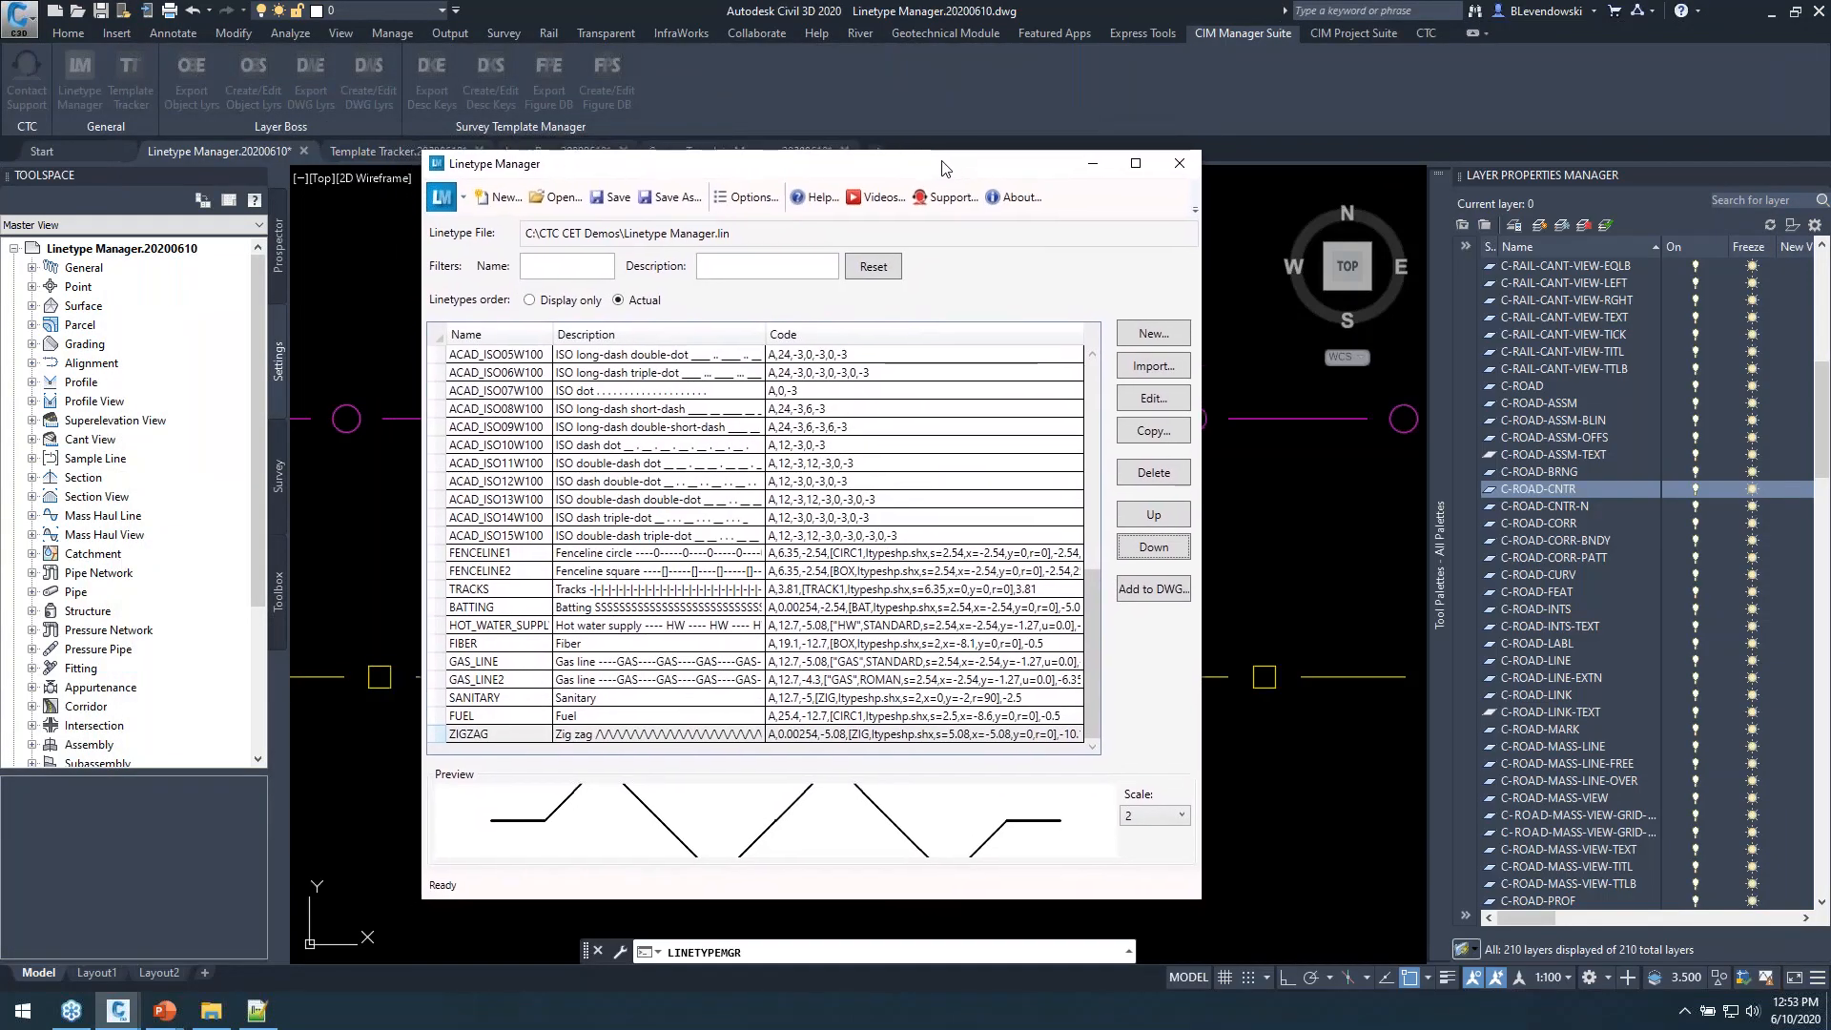
Preview the FENCELINE1 linetype, then browse the CTC CIM Manager Suite User Guide from the Linetype Manager's help and close it.
{"action": "left_click", "coordinate": [489, 557]}
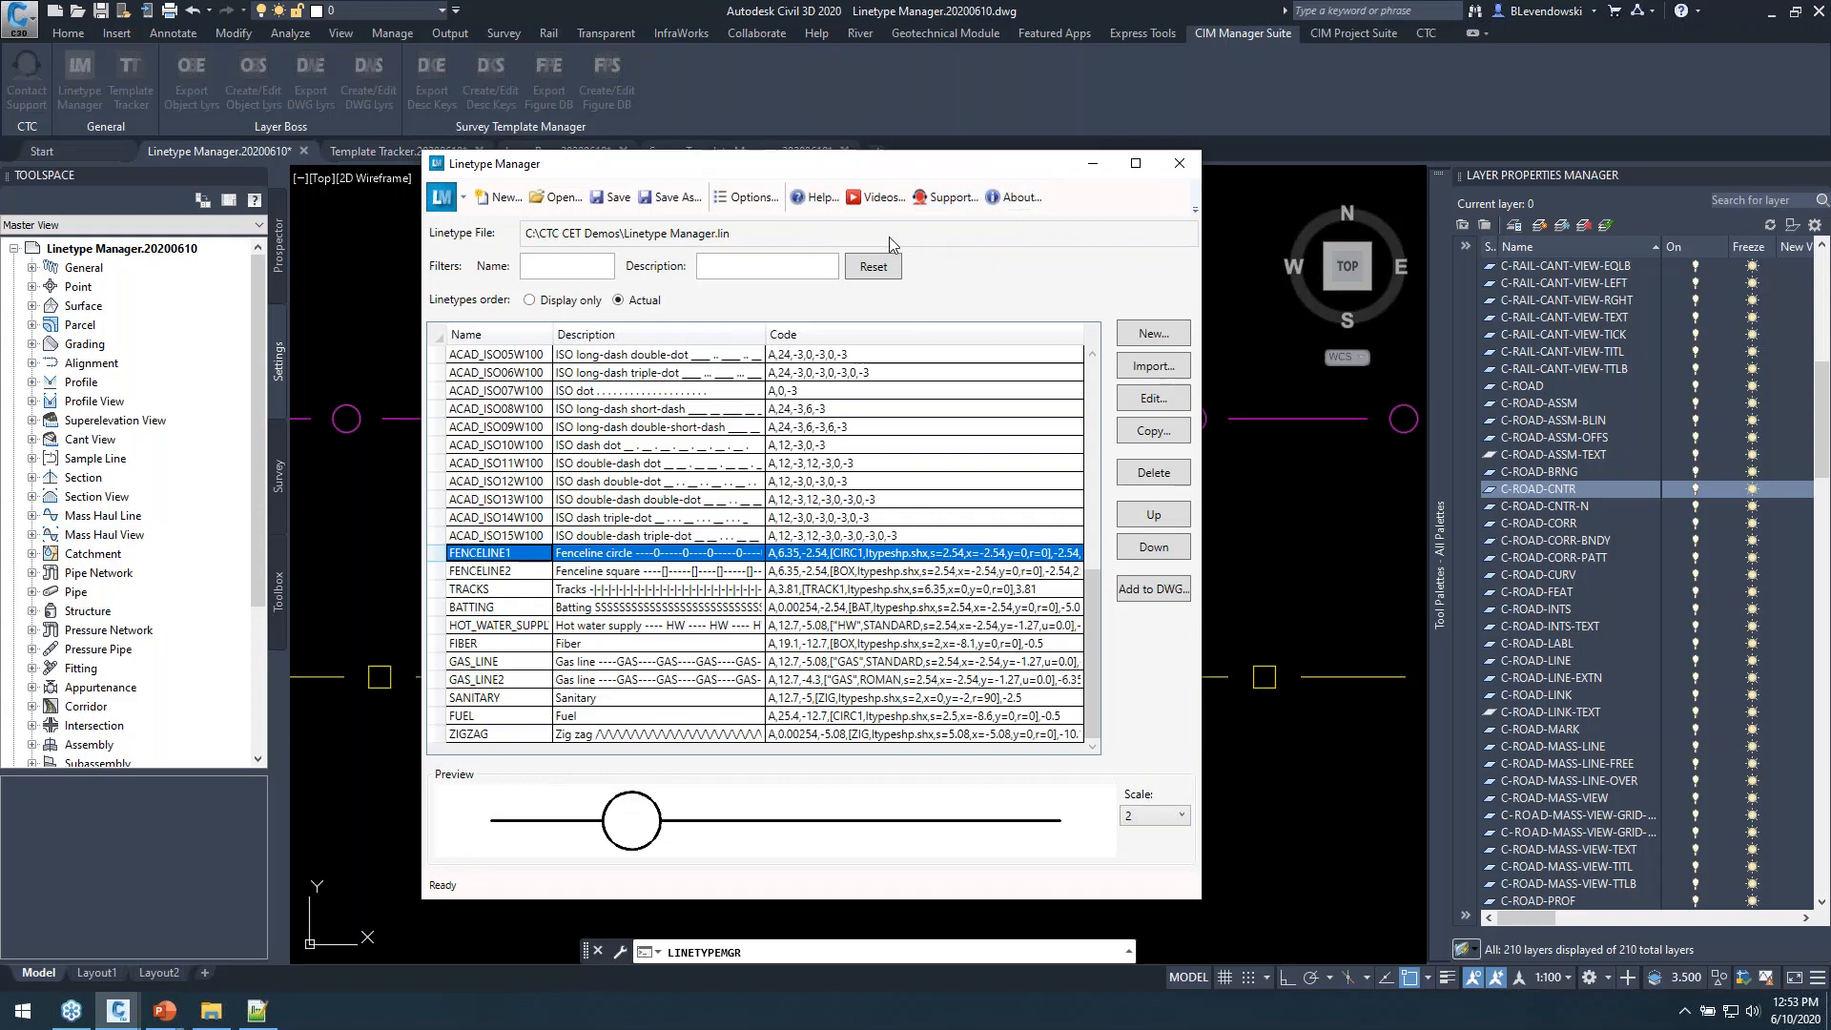
{"action": "left_click", "coordinate": [823, 200]}
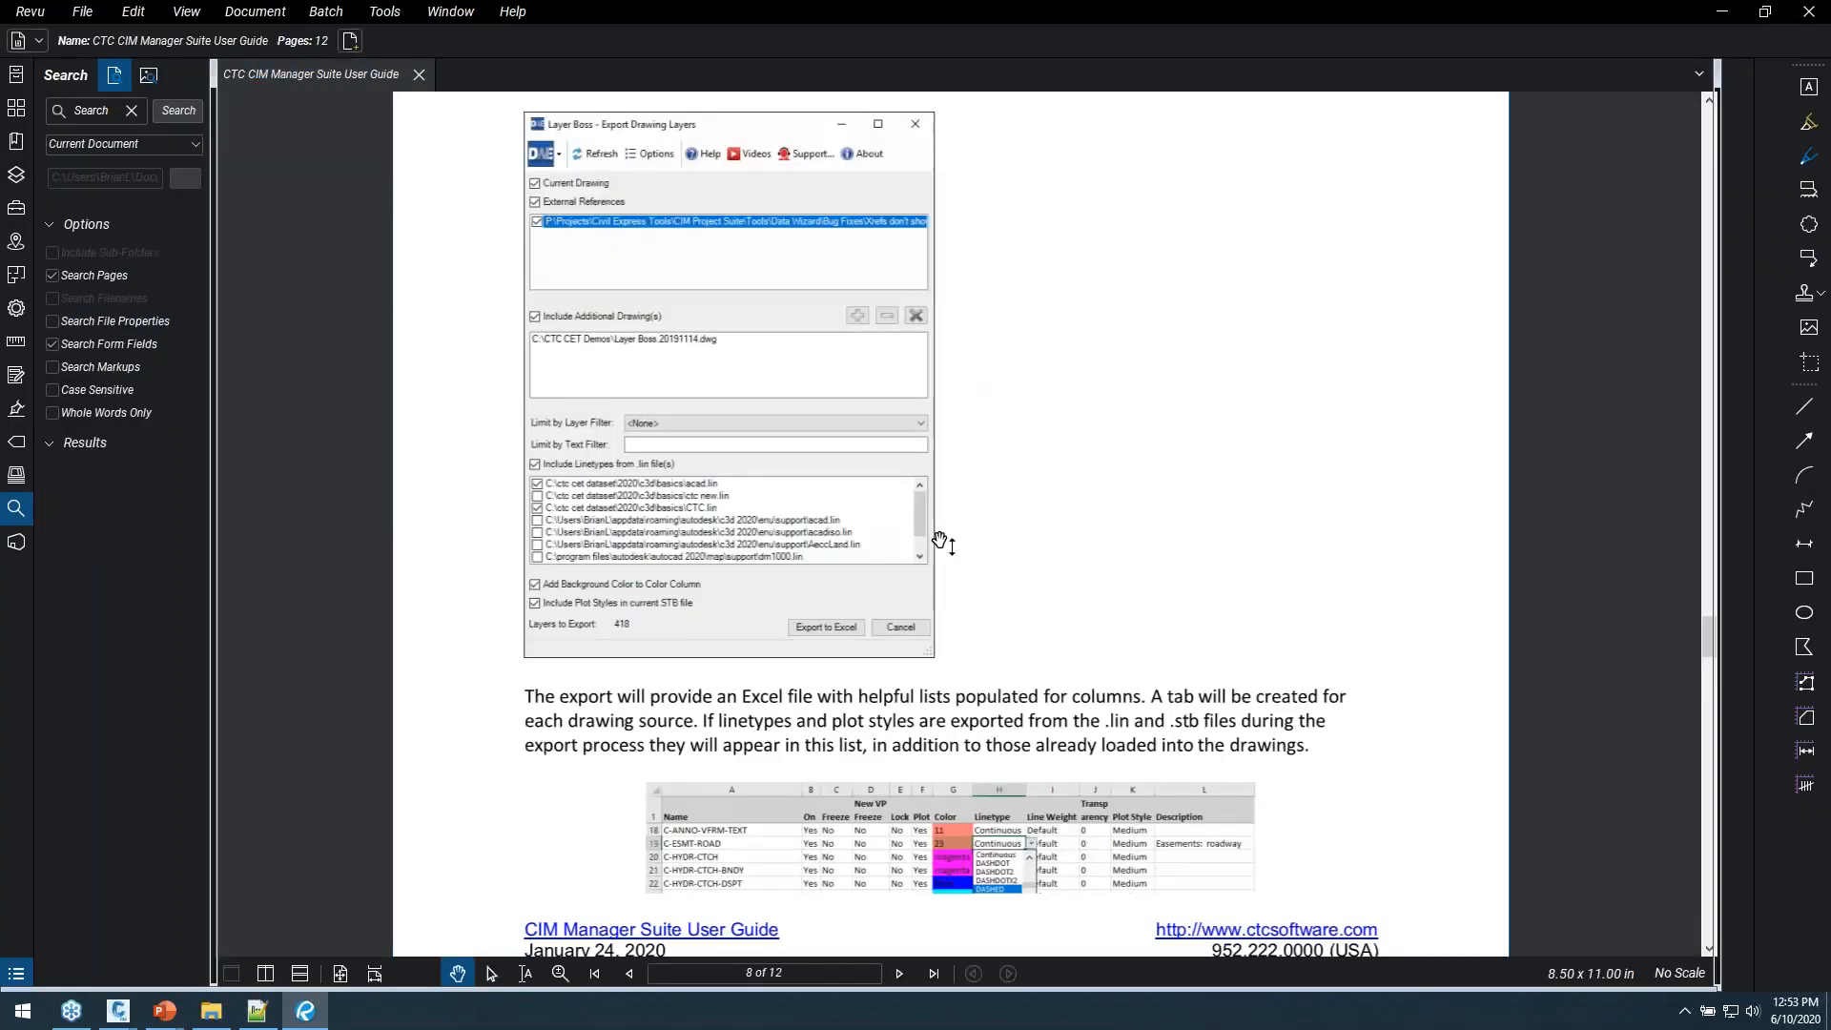
{"action": "left_click_drag", "start_coordinate": [948, 449], "coordinate": [946, 498]}
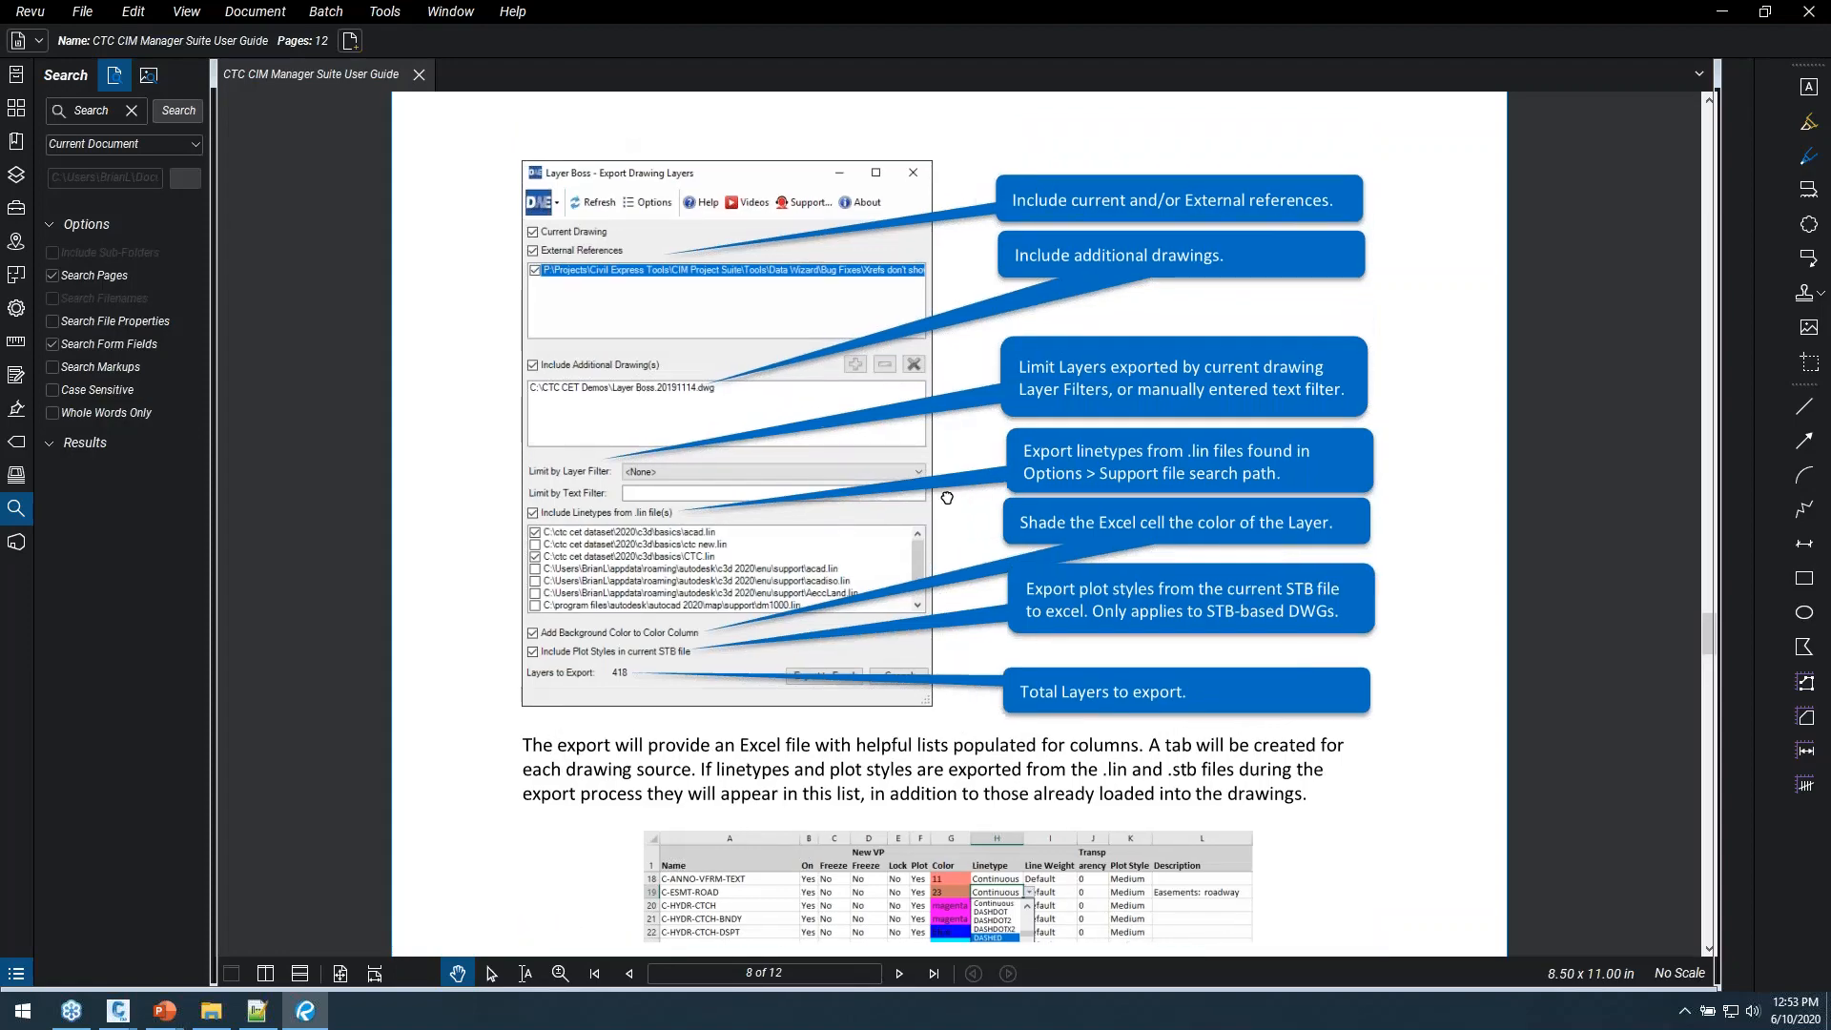
{"action": "scroll", "coordinate": [985, 559], "scroll_direction": "down", "scroll_amount": 10}
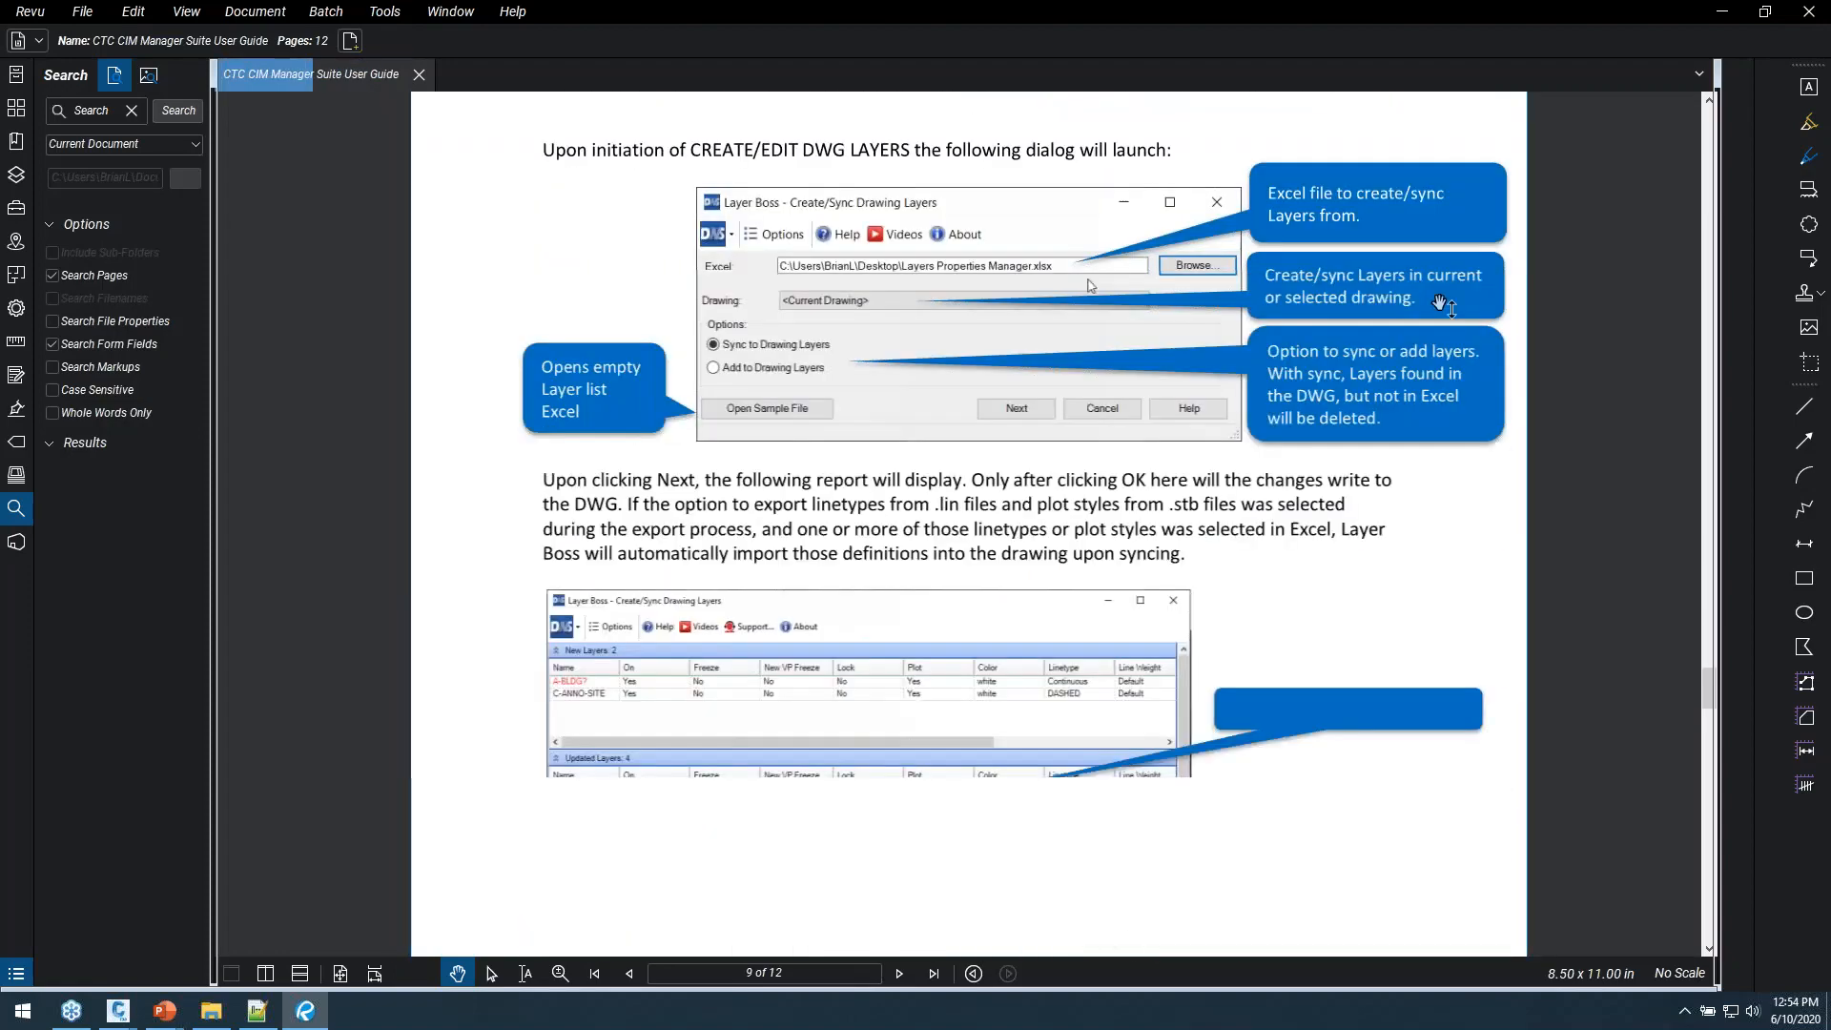
{"action": "left_click", "coordinate": [1814, 11]}
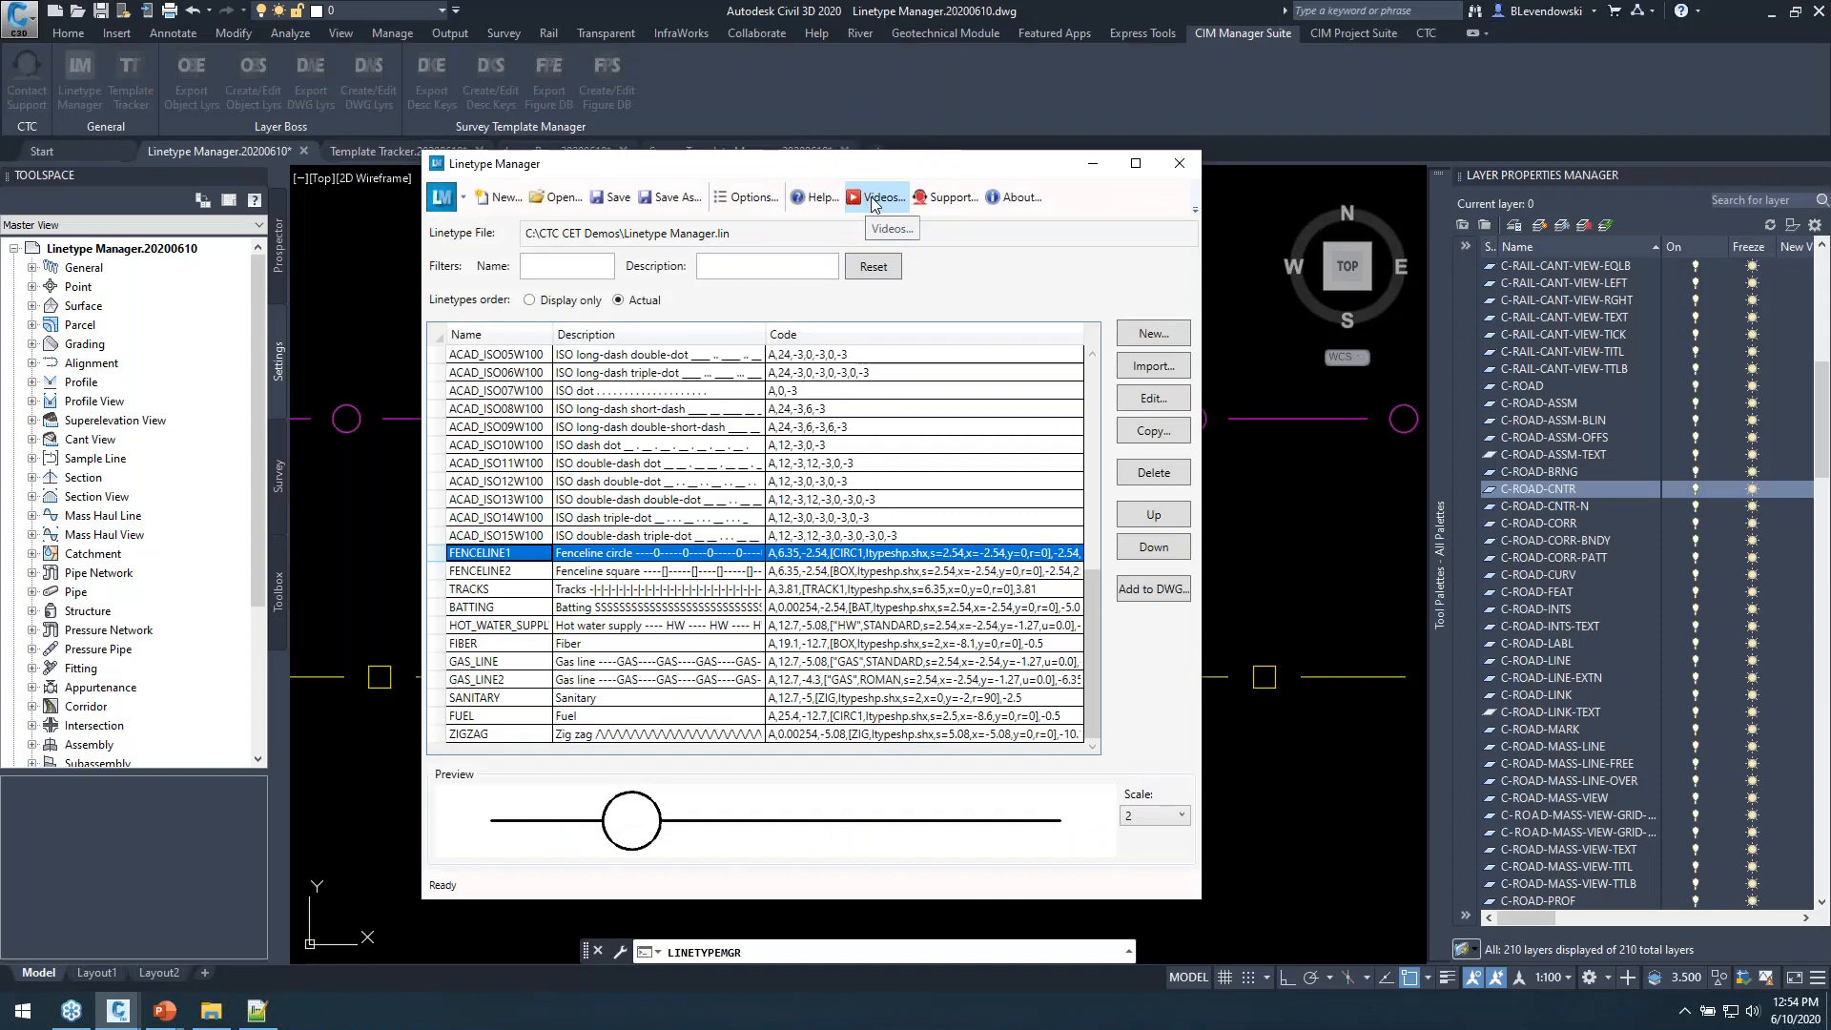
Visit the Linetype Manager's videos and its online support request form, then return to the Linetype Manager.
{"action": "left_click", "coordinate": [874, 199]}
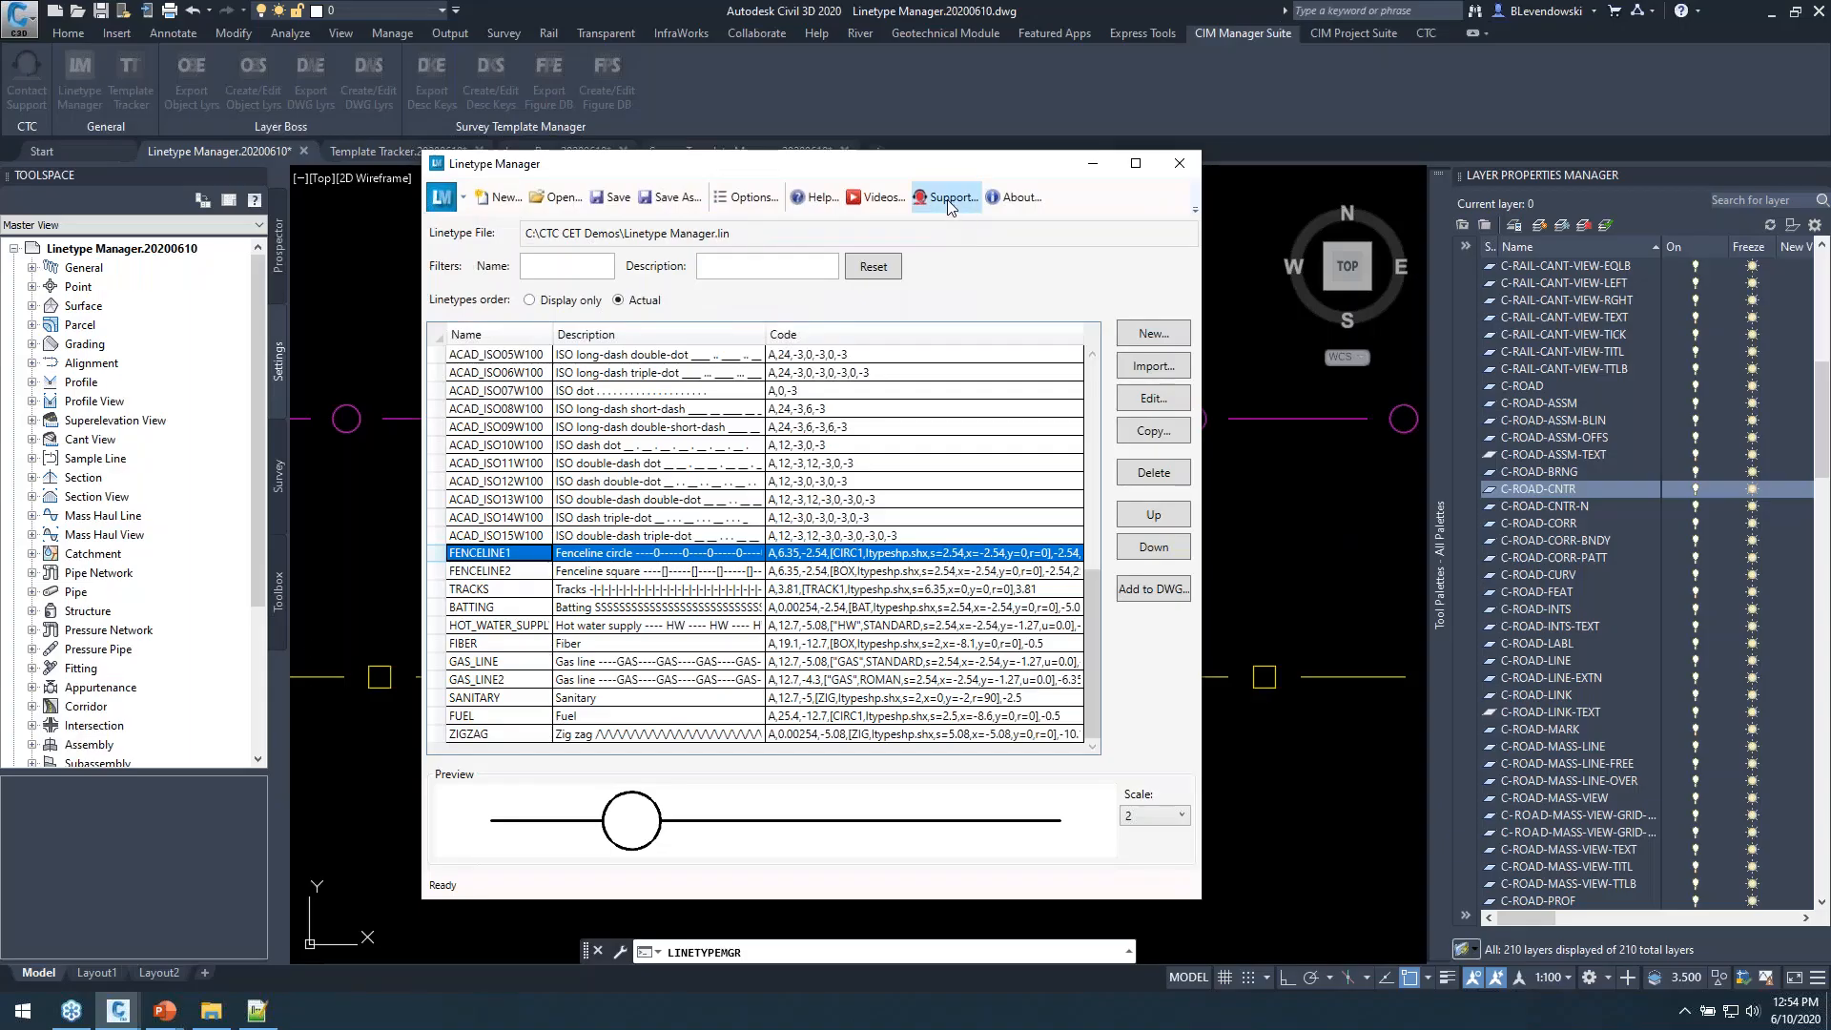
{"action": "left_click", "coordinate": [948, 202]}
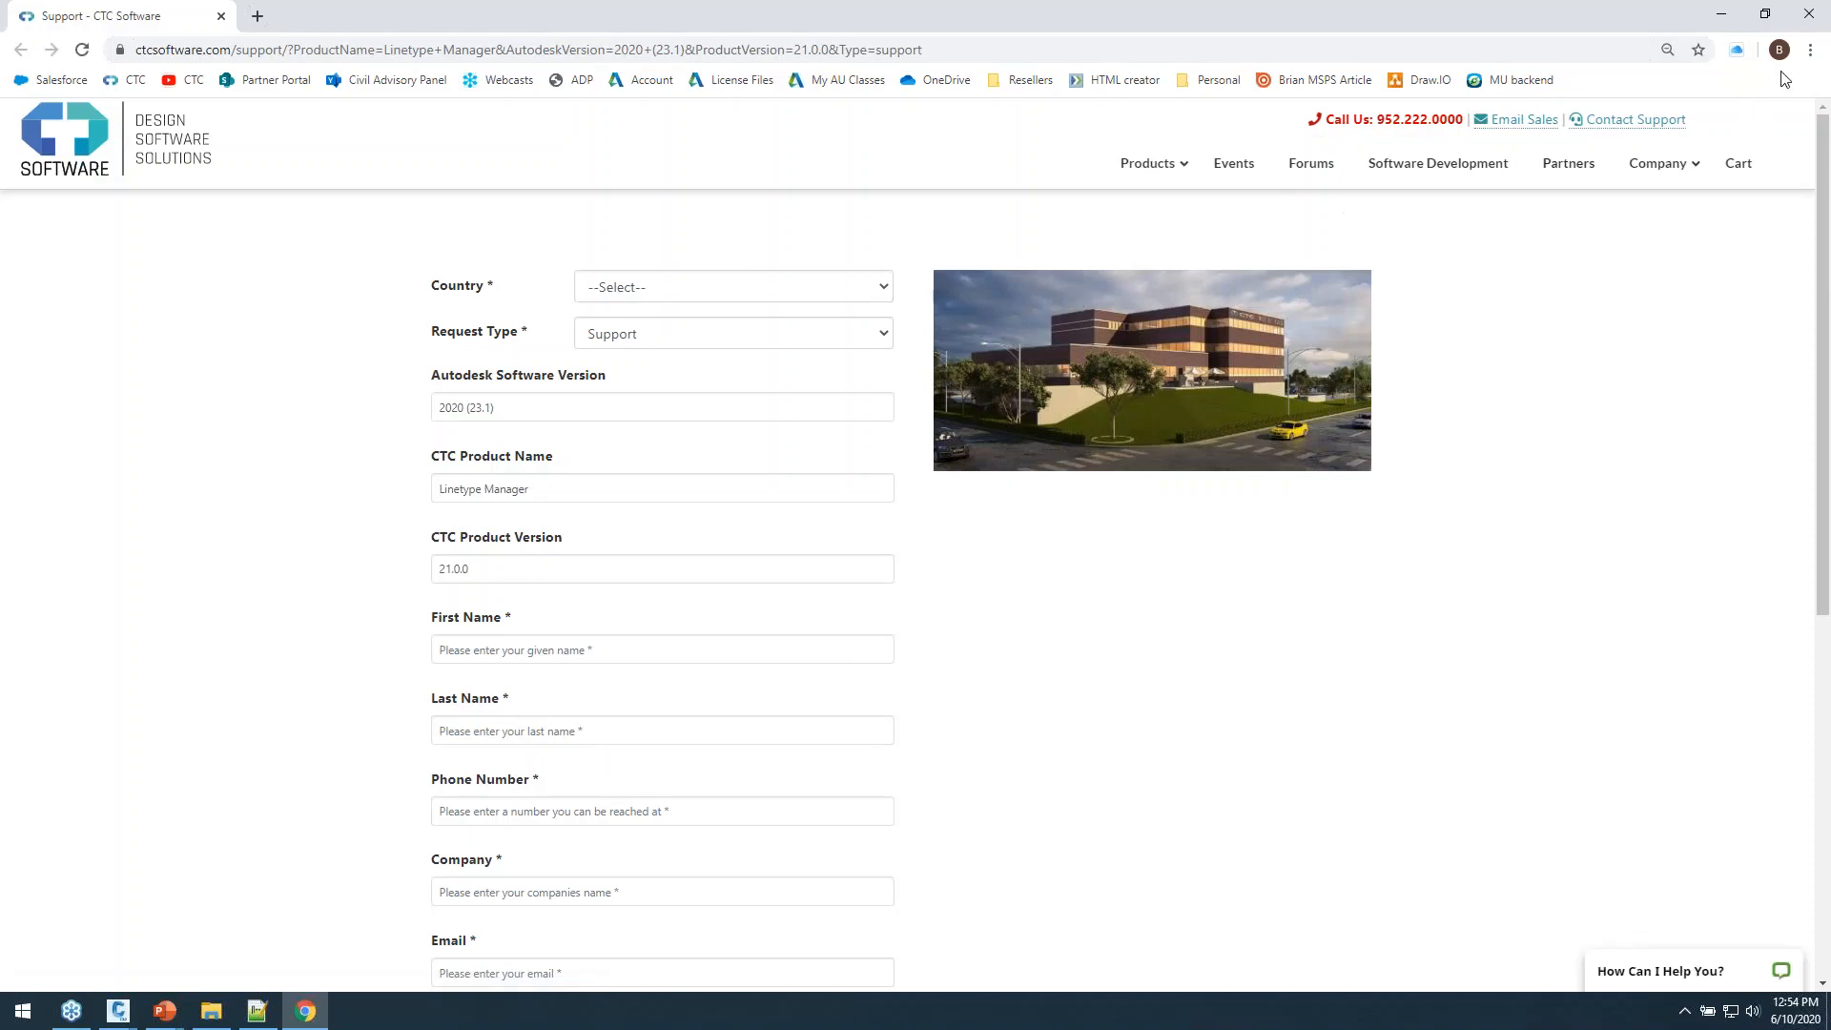
{"action": "left_click", "coordinate": [1810, 21]}
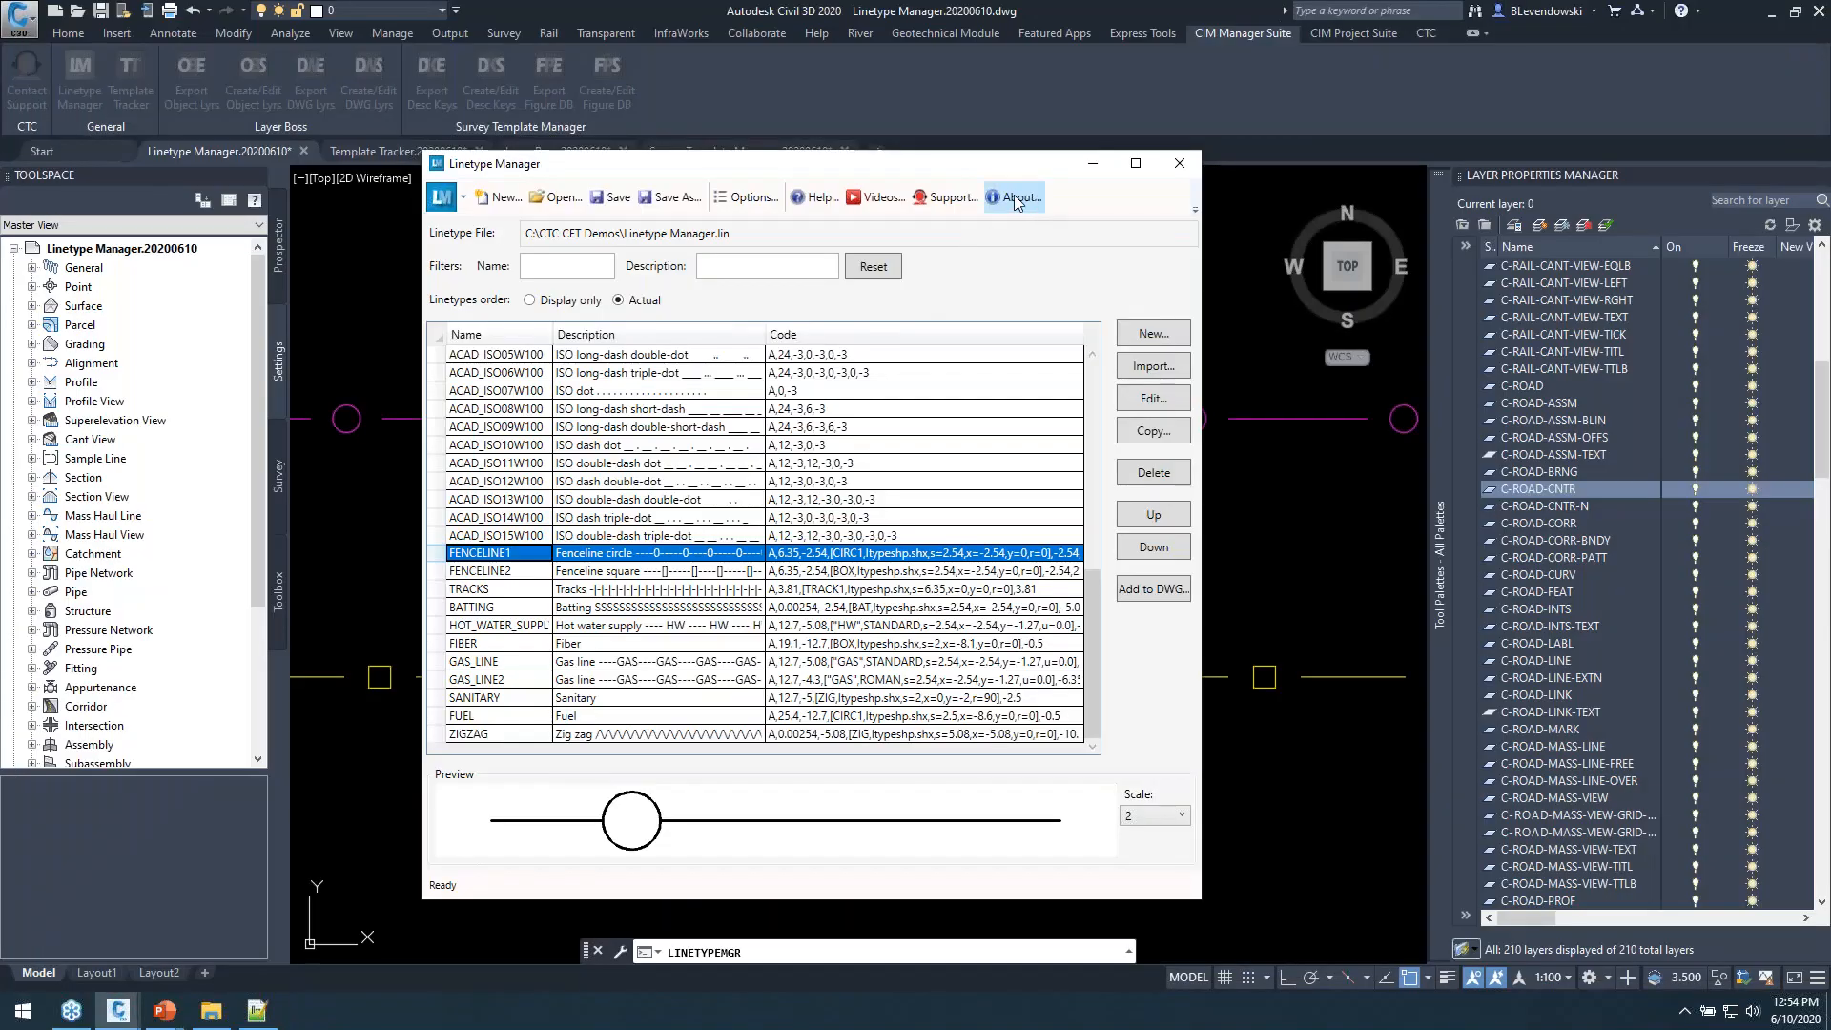
Examine the About information for the Linetype Manager, including the version and installer download options, and close it.
{"action": "left_click", "coordinate": [1016, 198]}
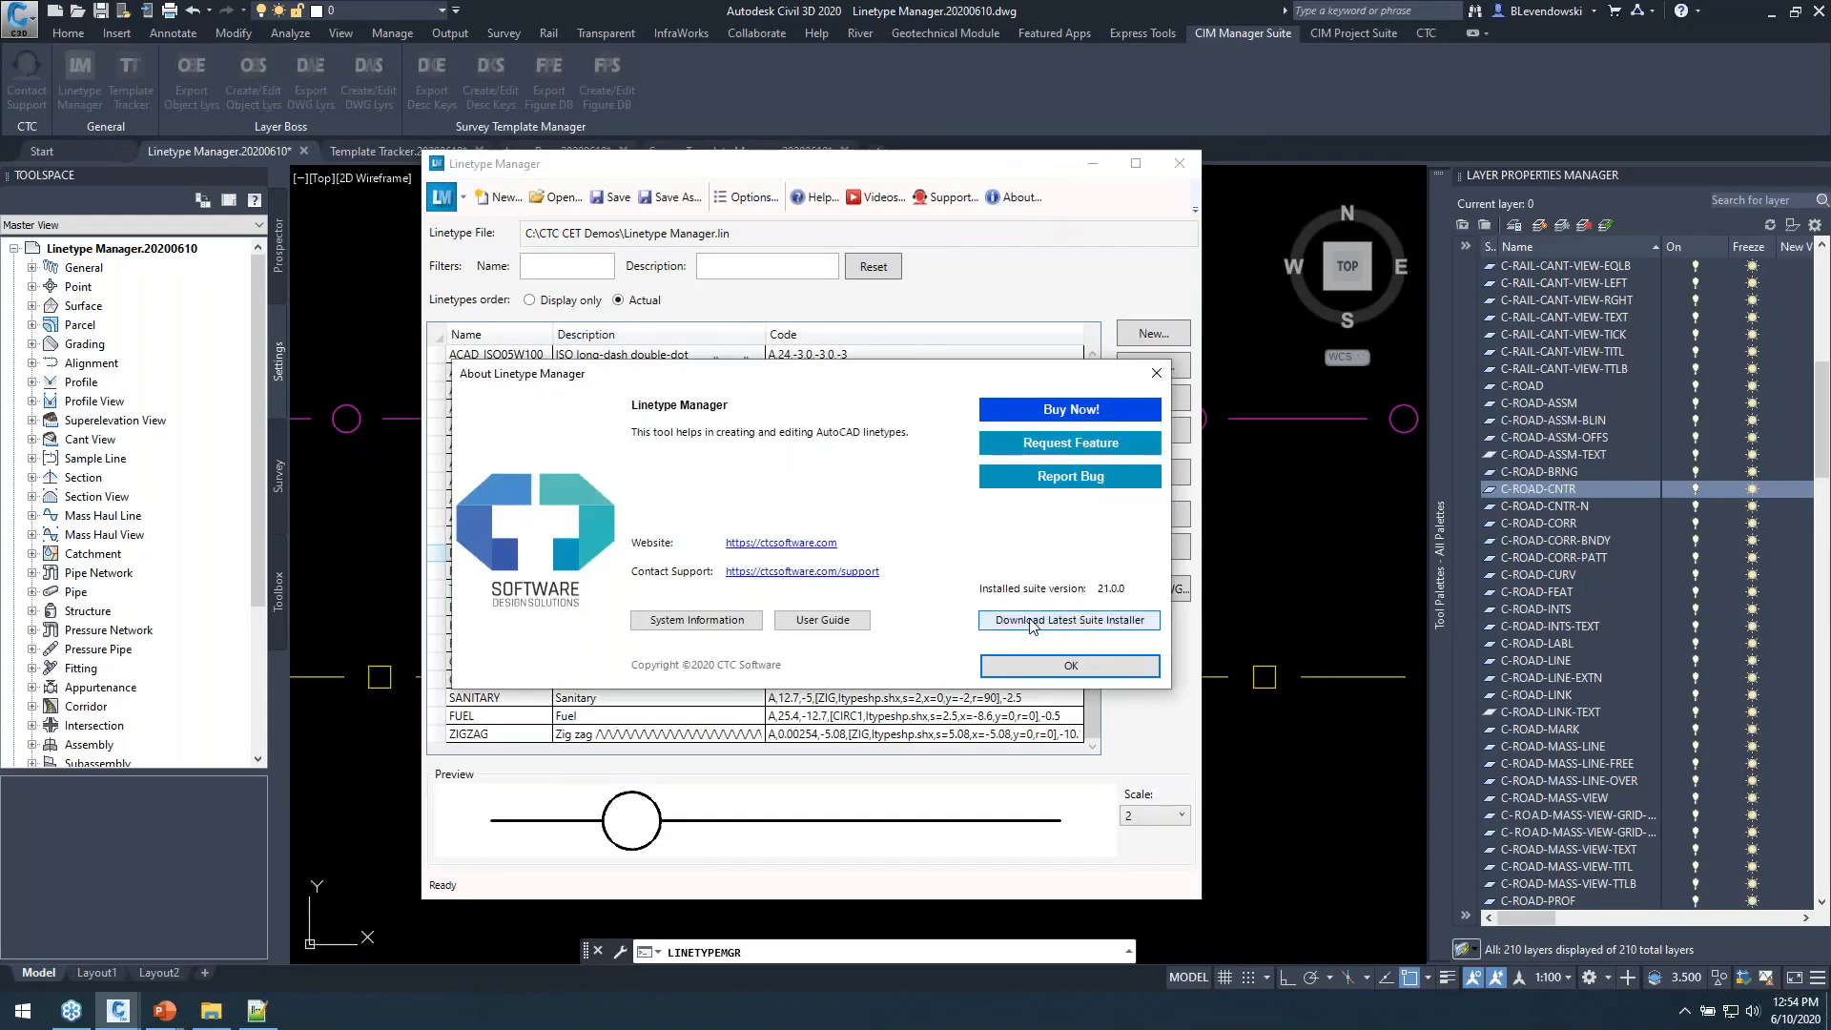
{"action": "key", "text": "ctrl"}
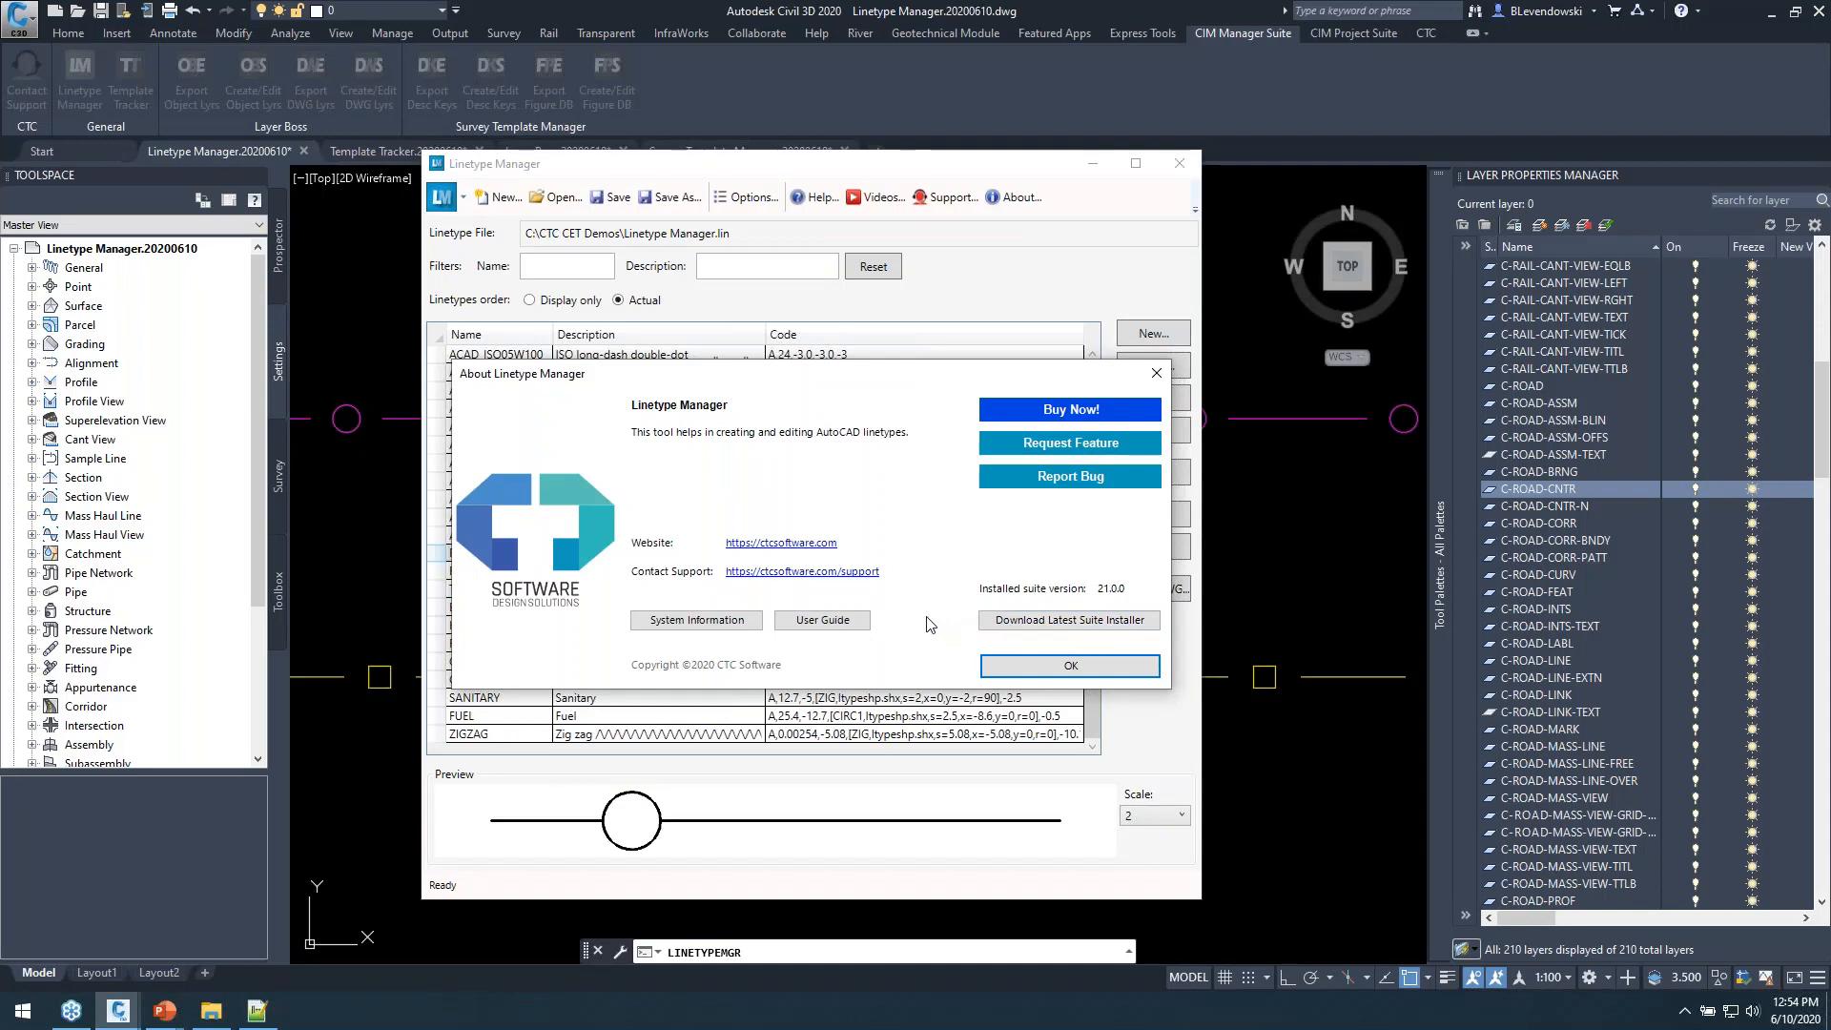
{"action": "left_click_drag", "start_coordinate": [900, 374], "coordinate": [848, 240]}
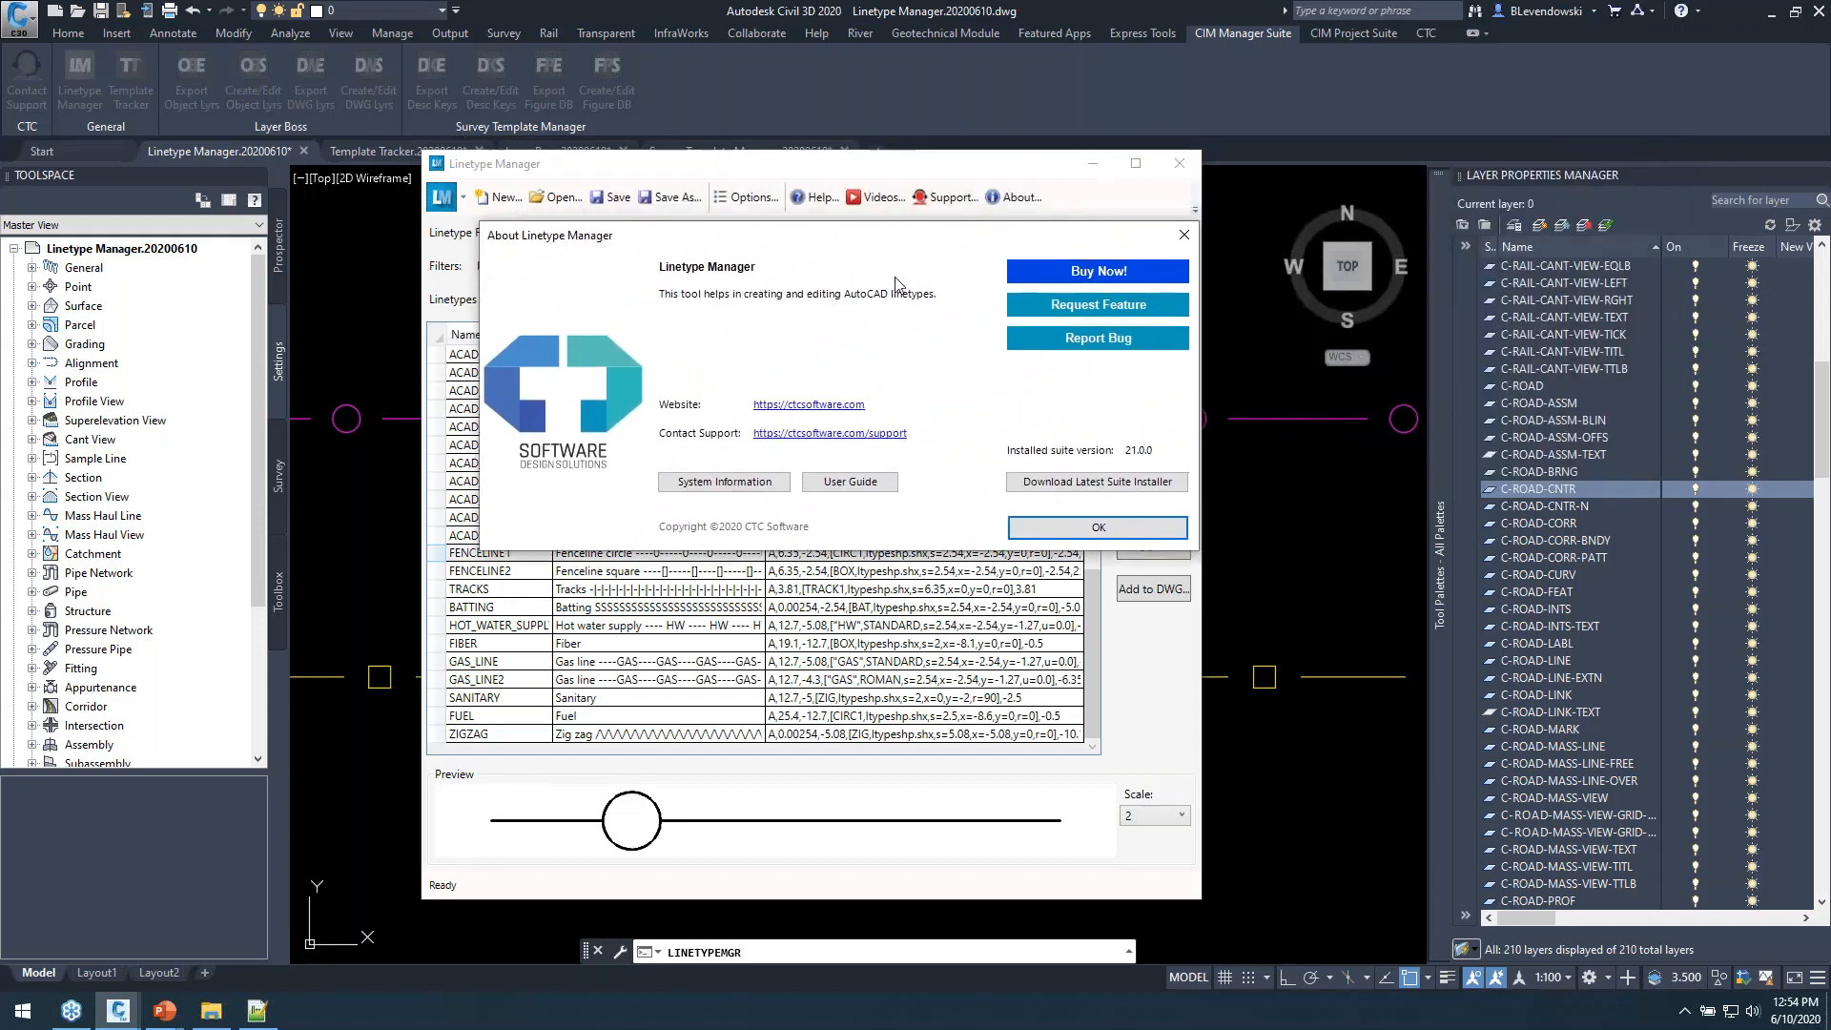
{"action": "left_click", "coordinate": [1047, 530]}
Close the Linetype Manager and switch to the Template Tracker.20200610 drawing showing the parking lot.
{"action": "left_click_drag", "start_coordinate": [1047, 168], "coordinate": [977, 171]}
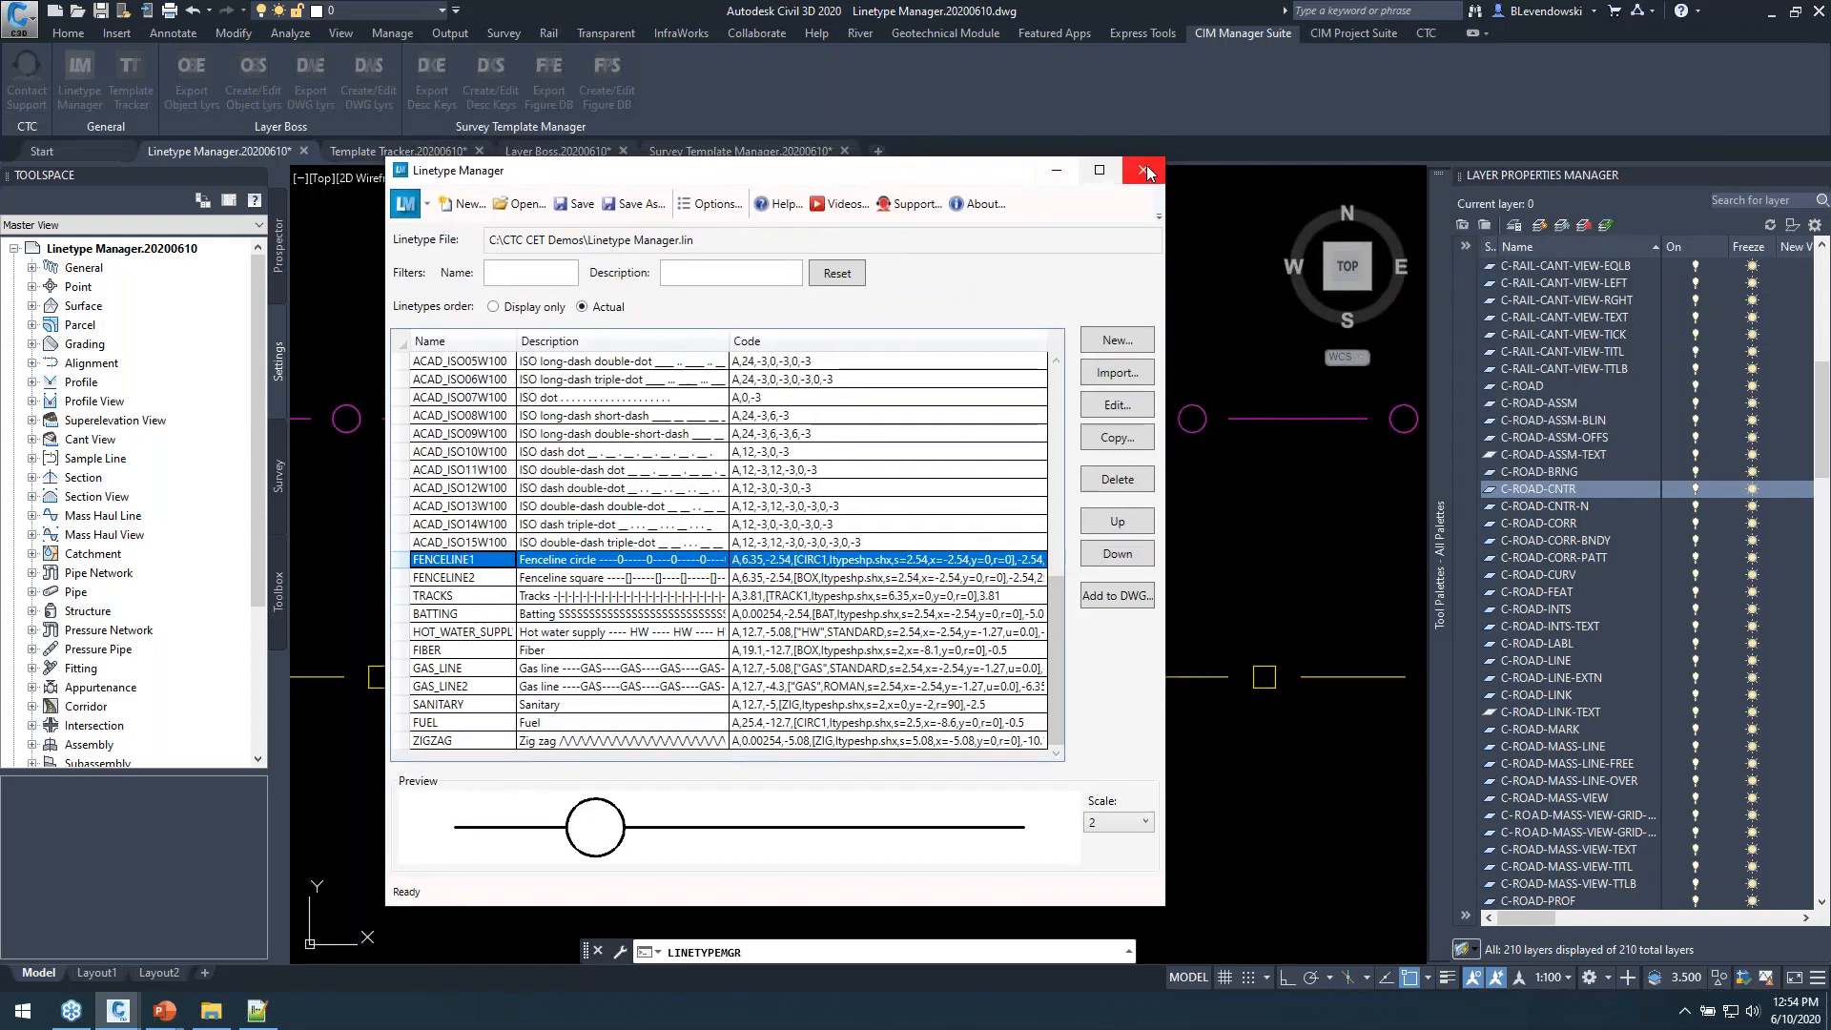
{"action": "left_click", "coordinate": [1137, 168]}
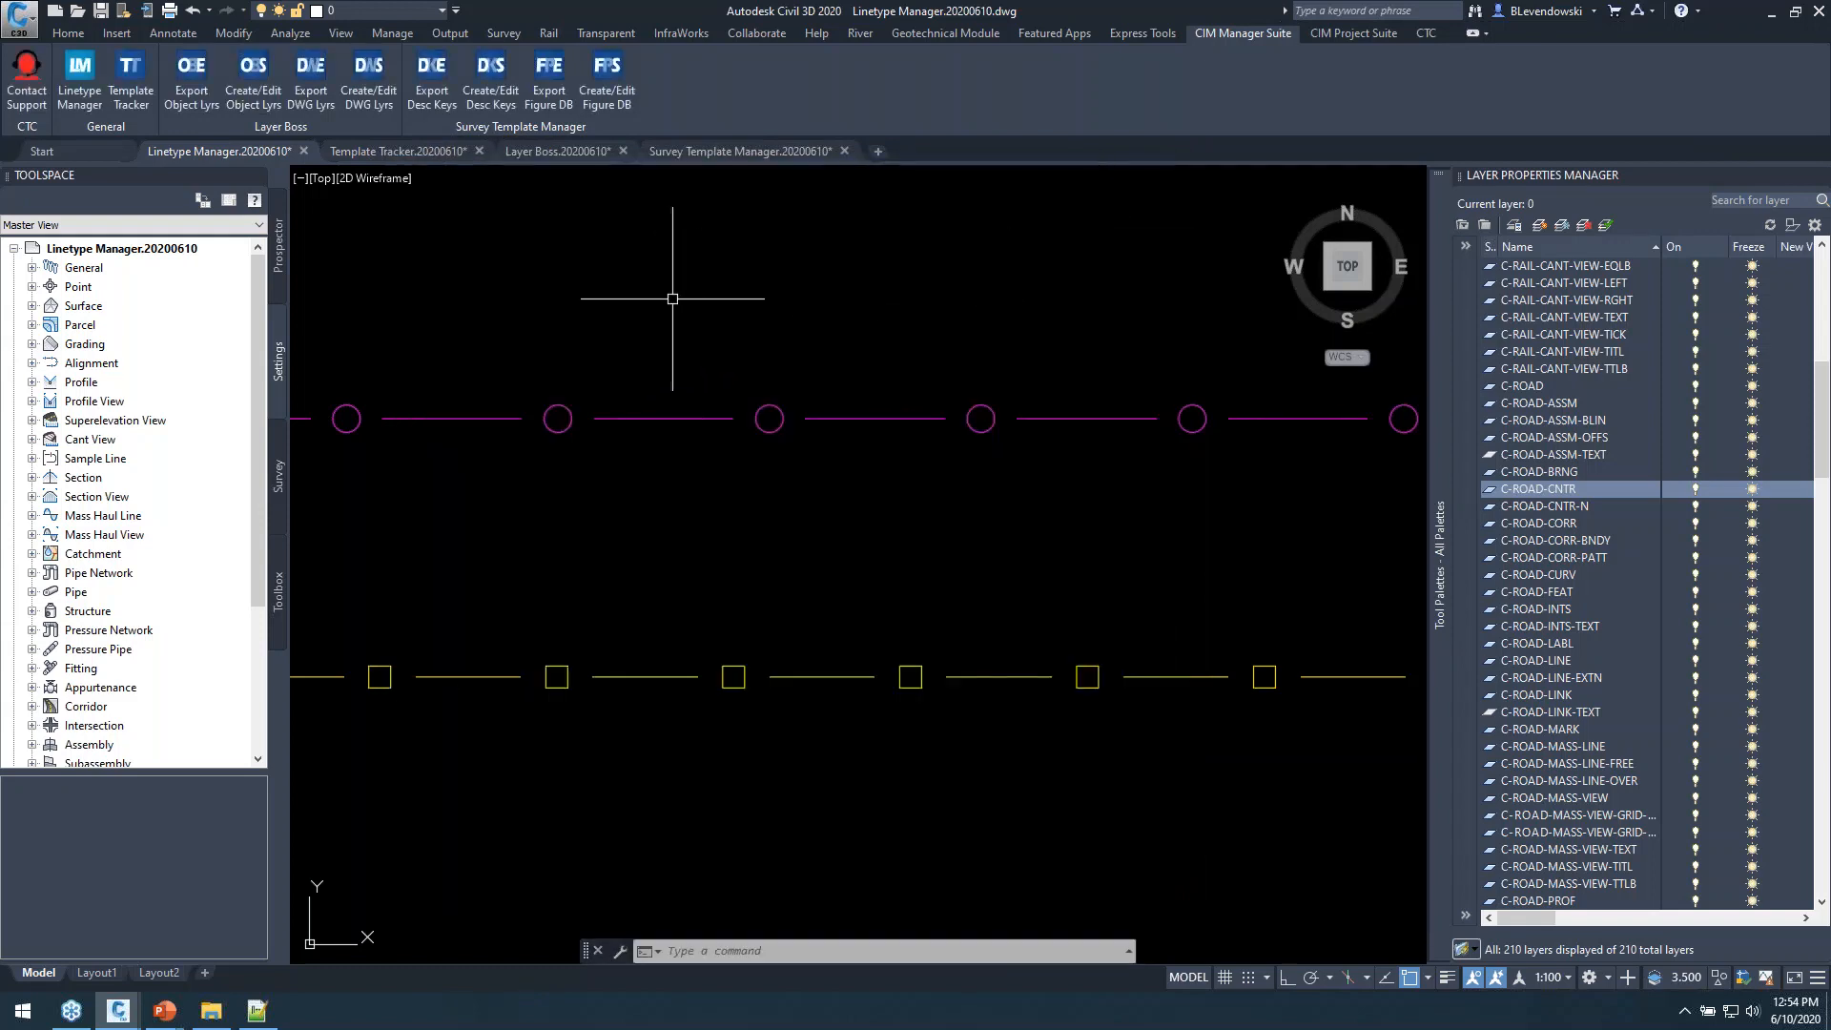
{"action": "left_click", "coordinate": [386, 148]}
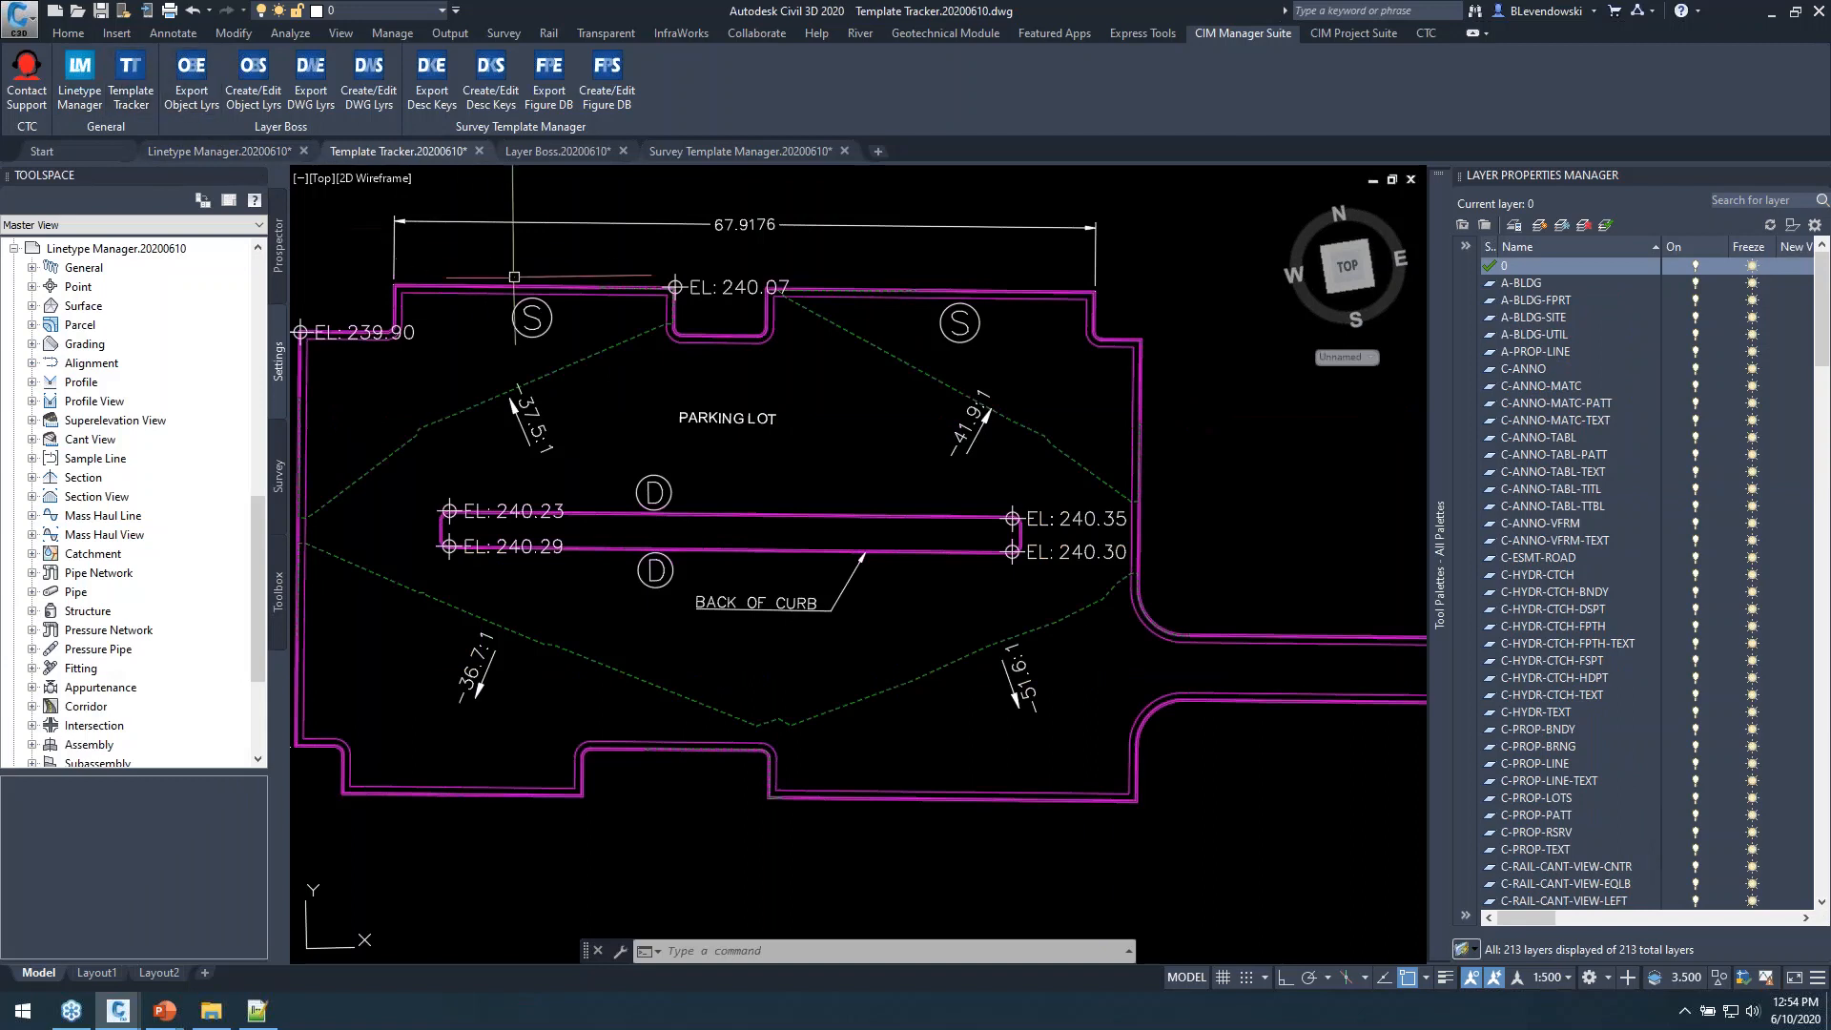
{"action": "middle_click_drag", "start_coordinate": [1188, 405], "coordinate": [1208, 434]}
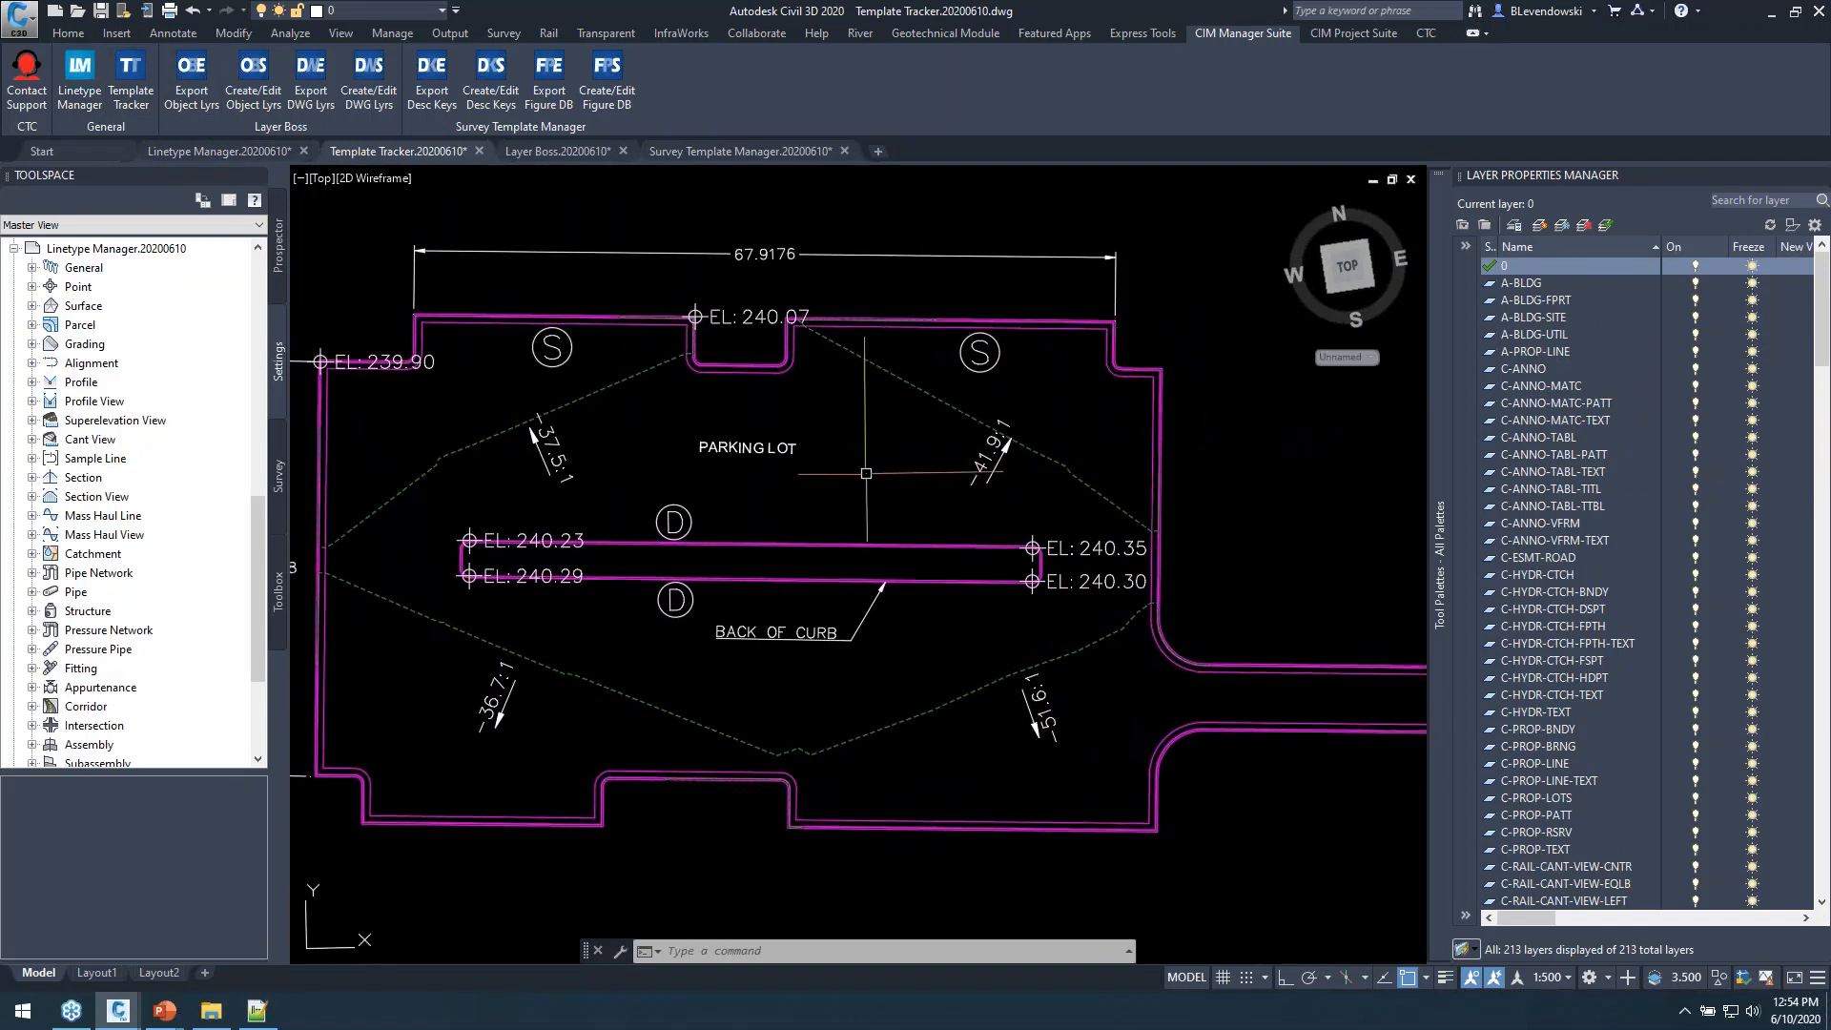
{"action": "mouse_move", "coordinate": [865, 473]}
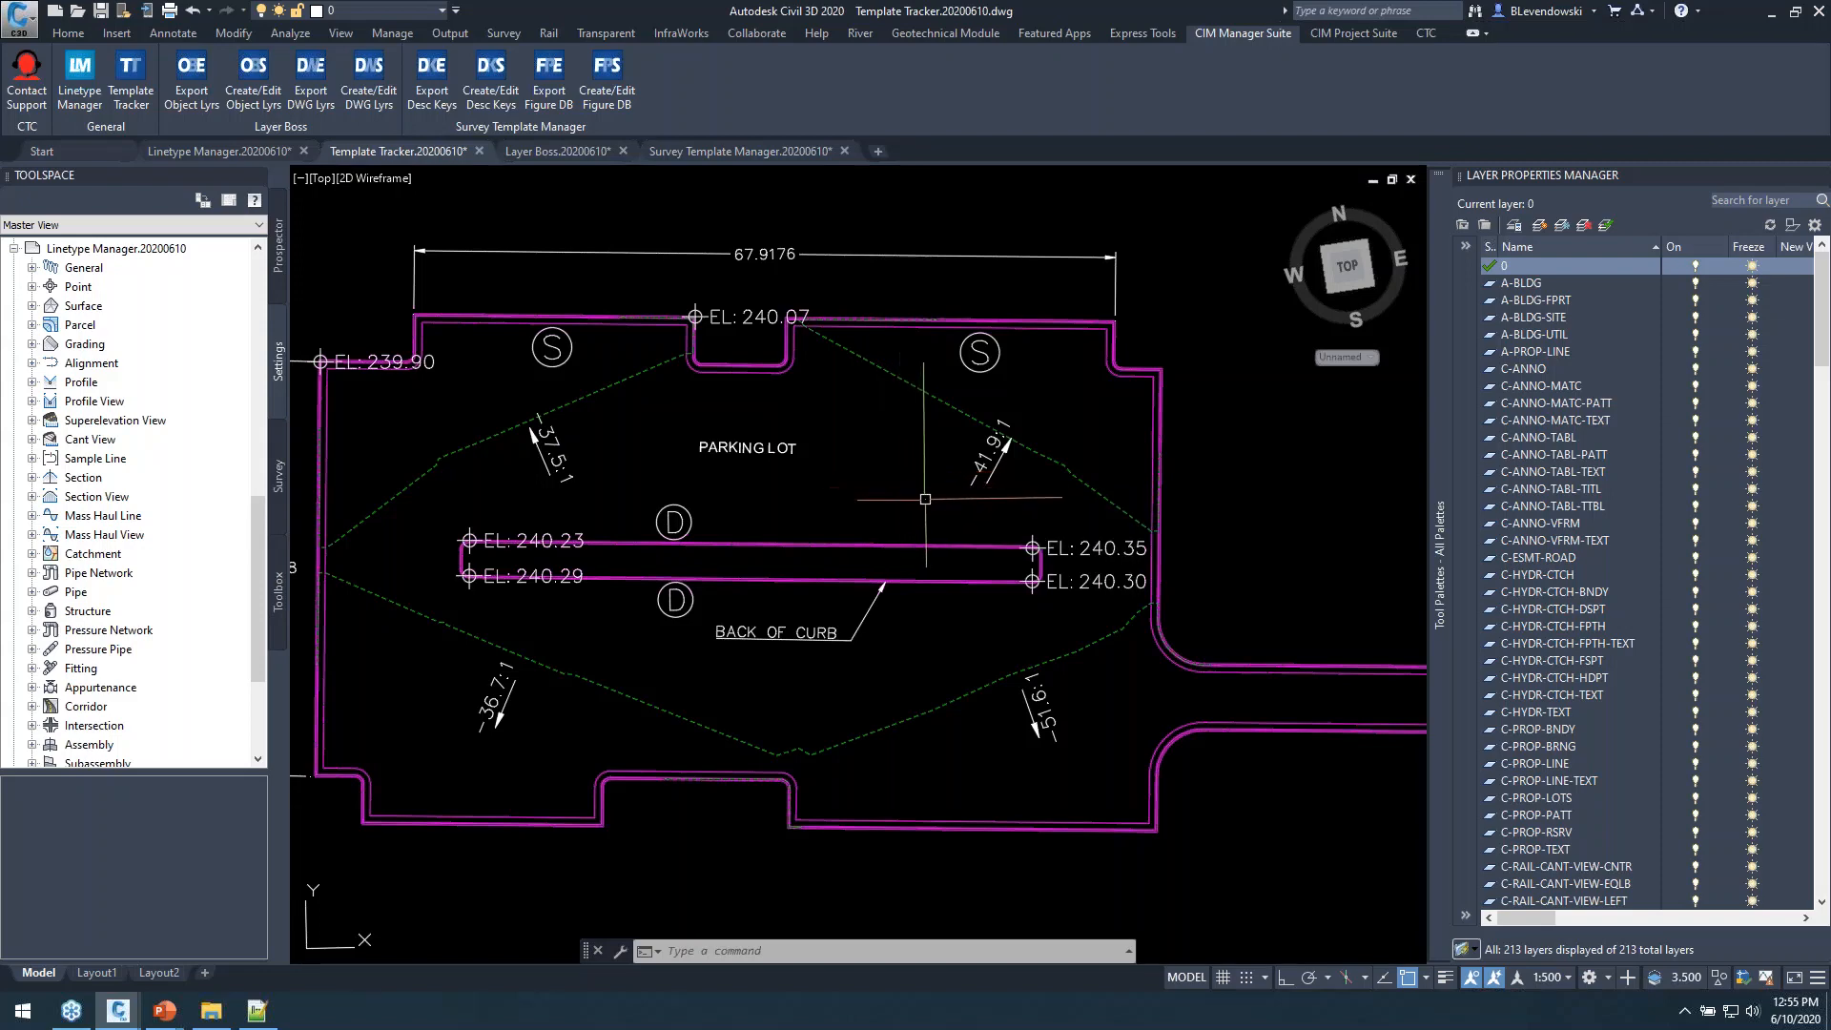
Look through the drawing's layers and try twice to delete the C-ROAD-CNTR layer.
{"action": "left_click", "coordinate": [1566, 576]}
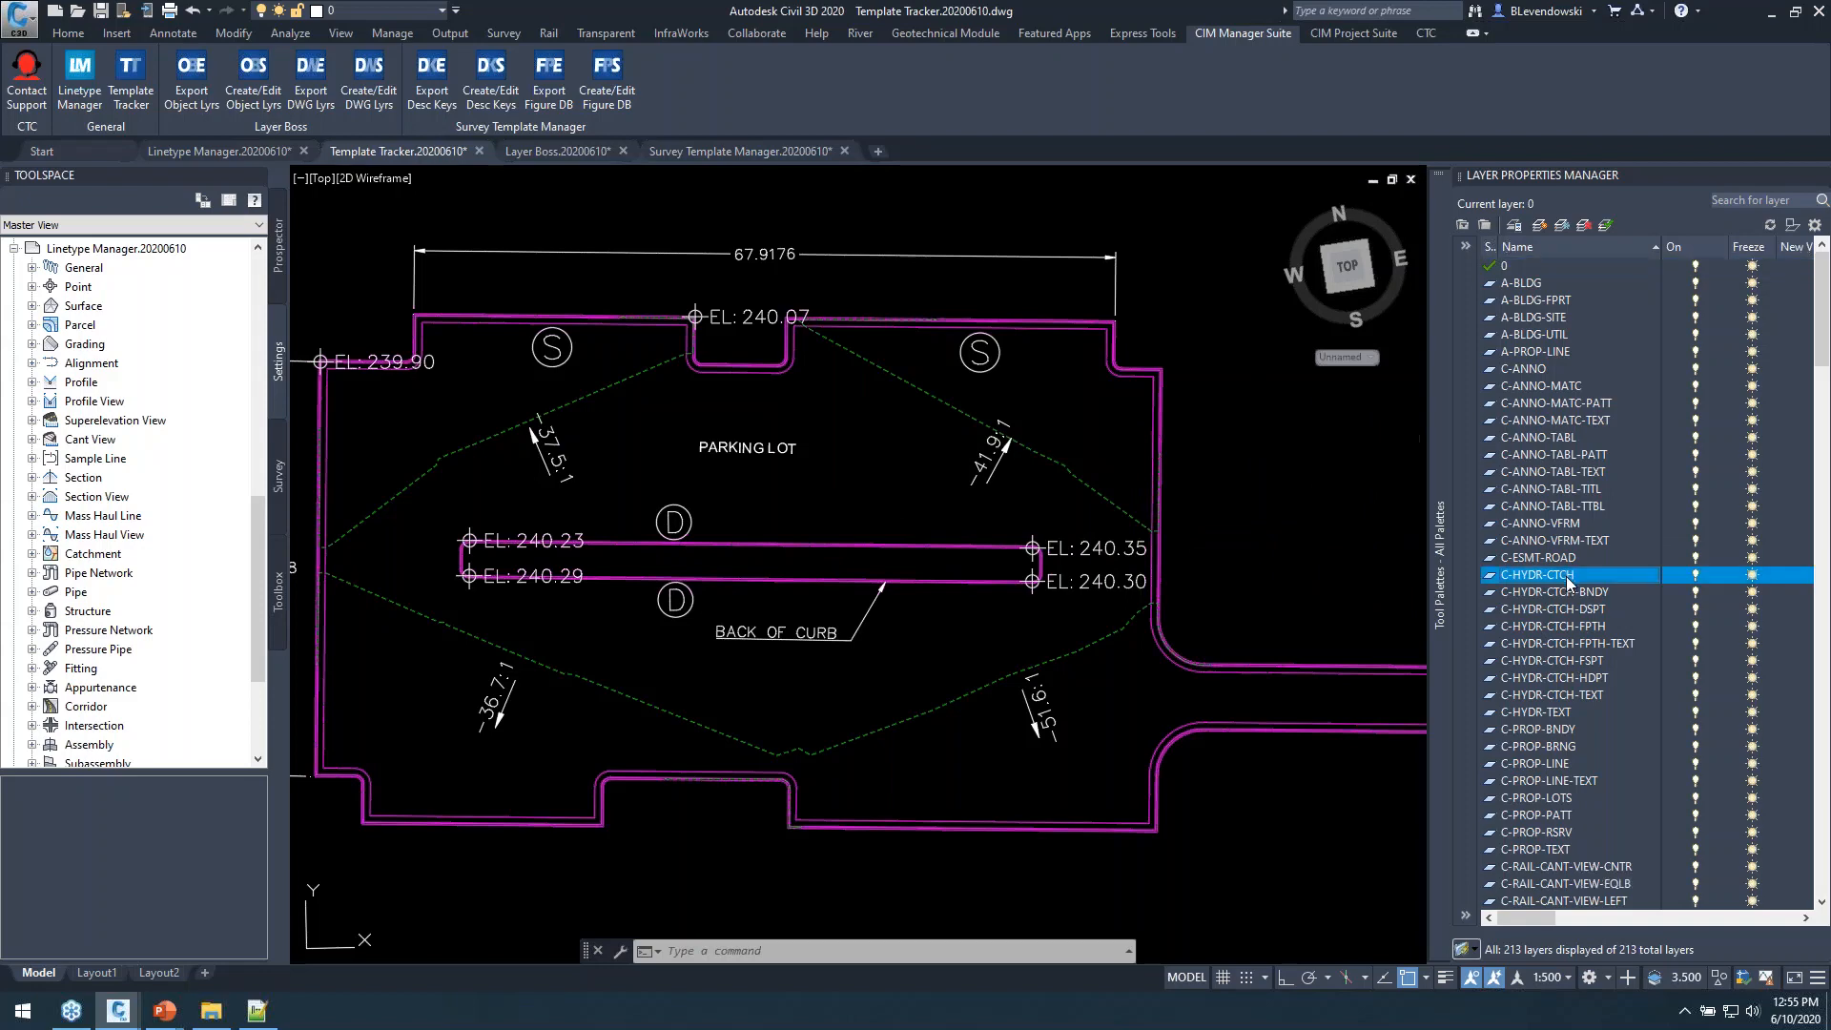
{"action": "scroll", "coordinate": [1566, 576], "scroll_direction": "down", "scroll_amount": 5}
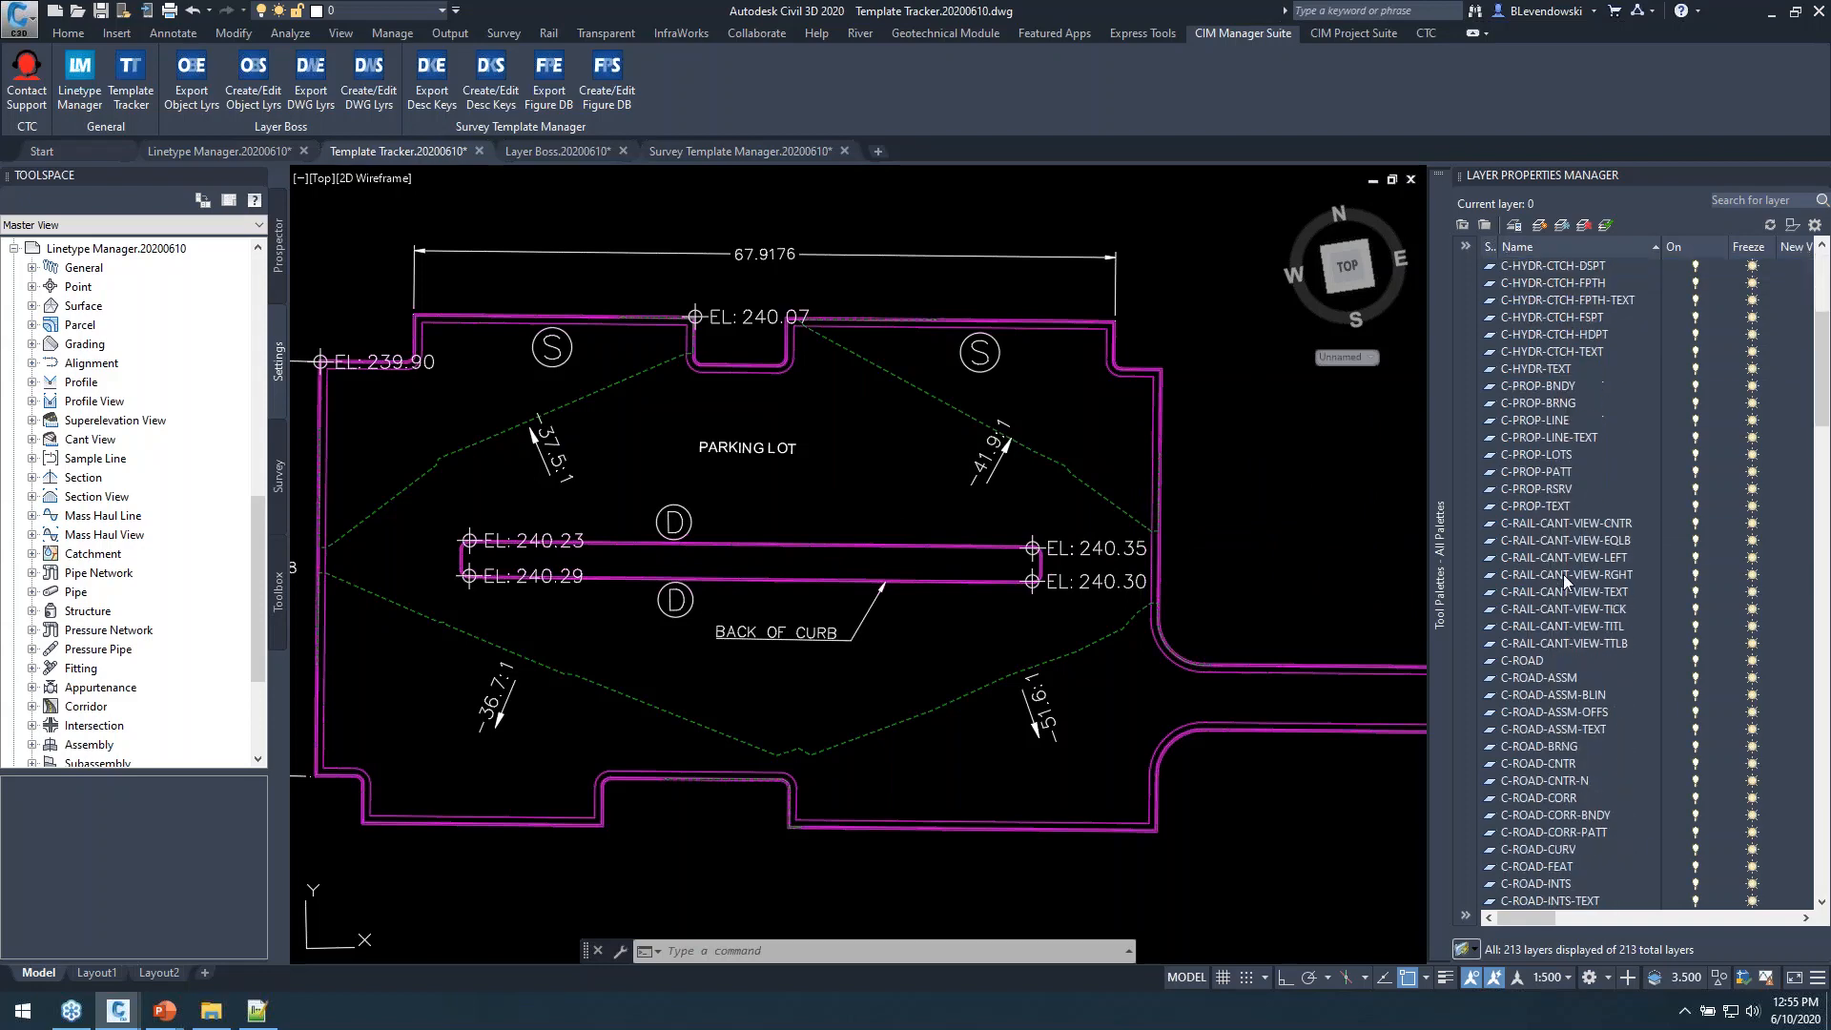
{"action": "scroll", "coordinate": [1554, 582], "scroll_direction": "down", "scroll_amount": 4}
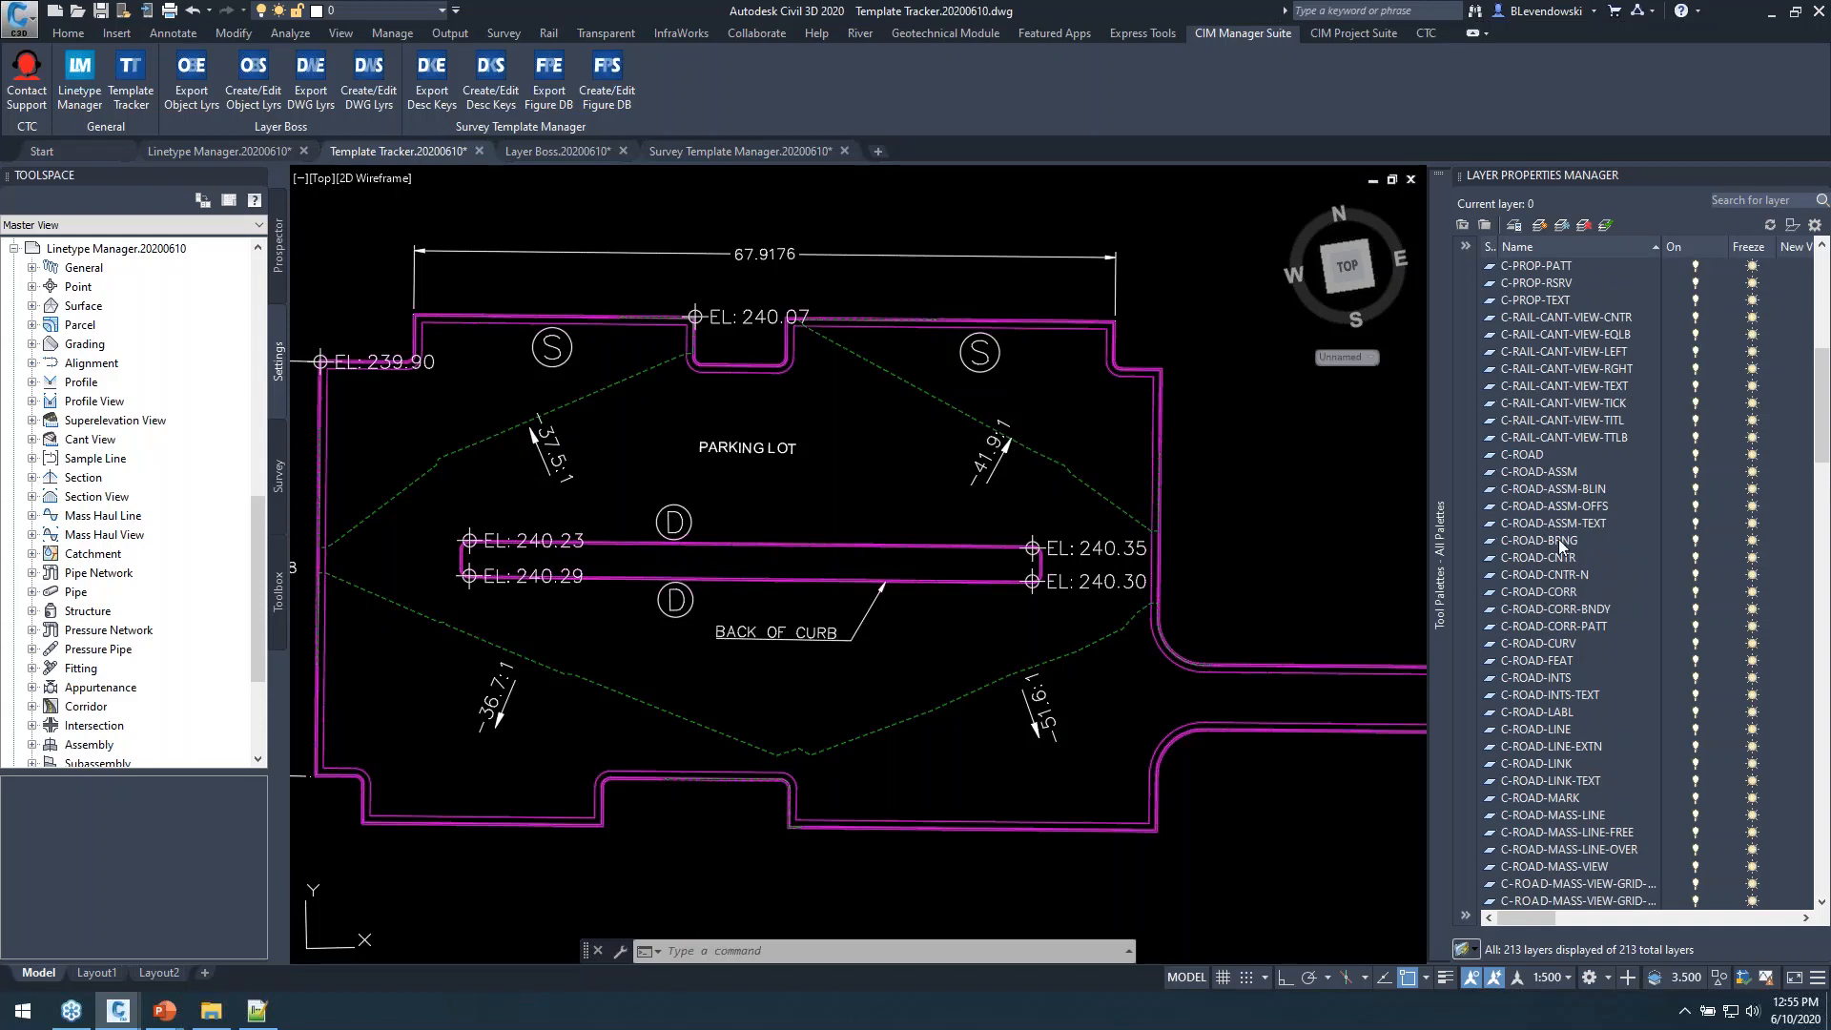
{"action": "scroll", "coordinate": [1559, 540], "scroll_direction": "up", "scroll_amount": 5}
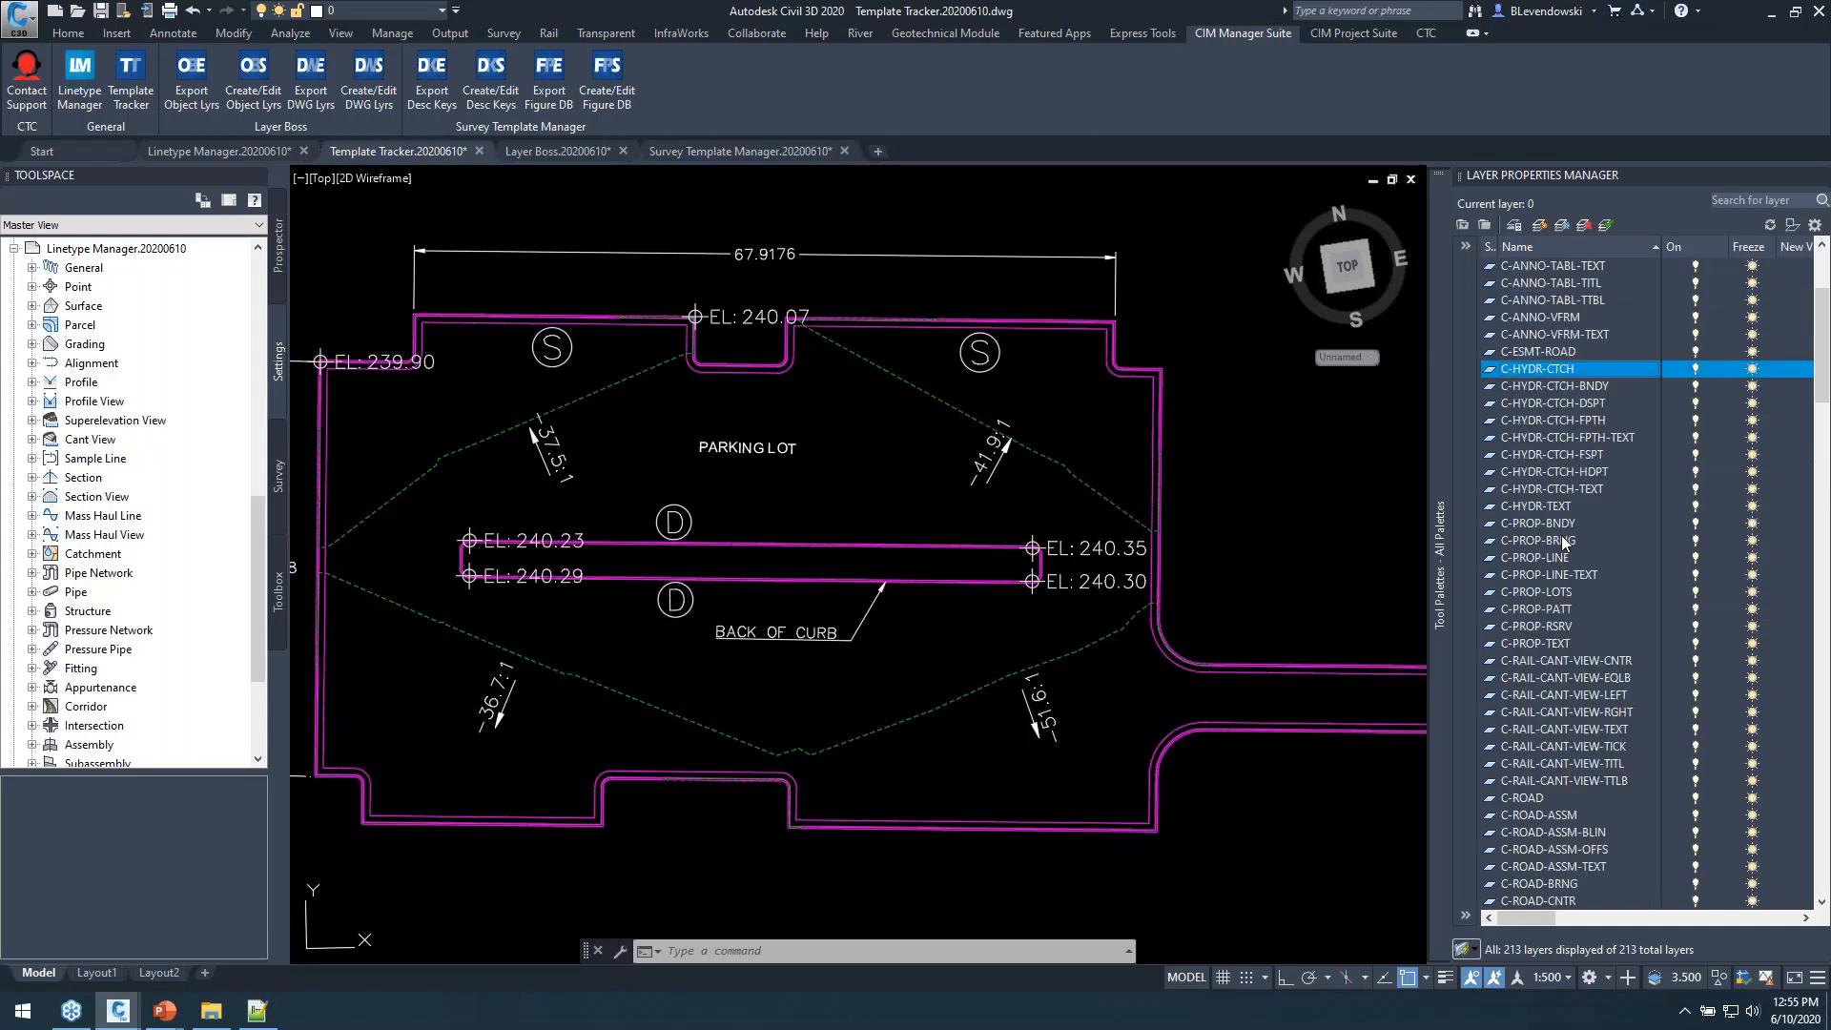
{"action": "scroll", "coordinate": [1563, 542], "scroll_direction": "down", "scroll_amount": 5}
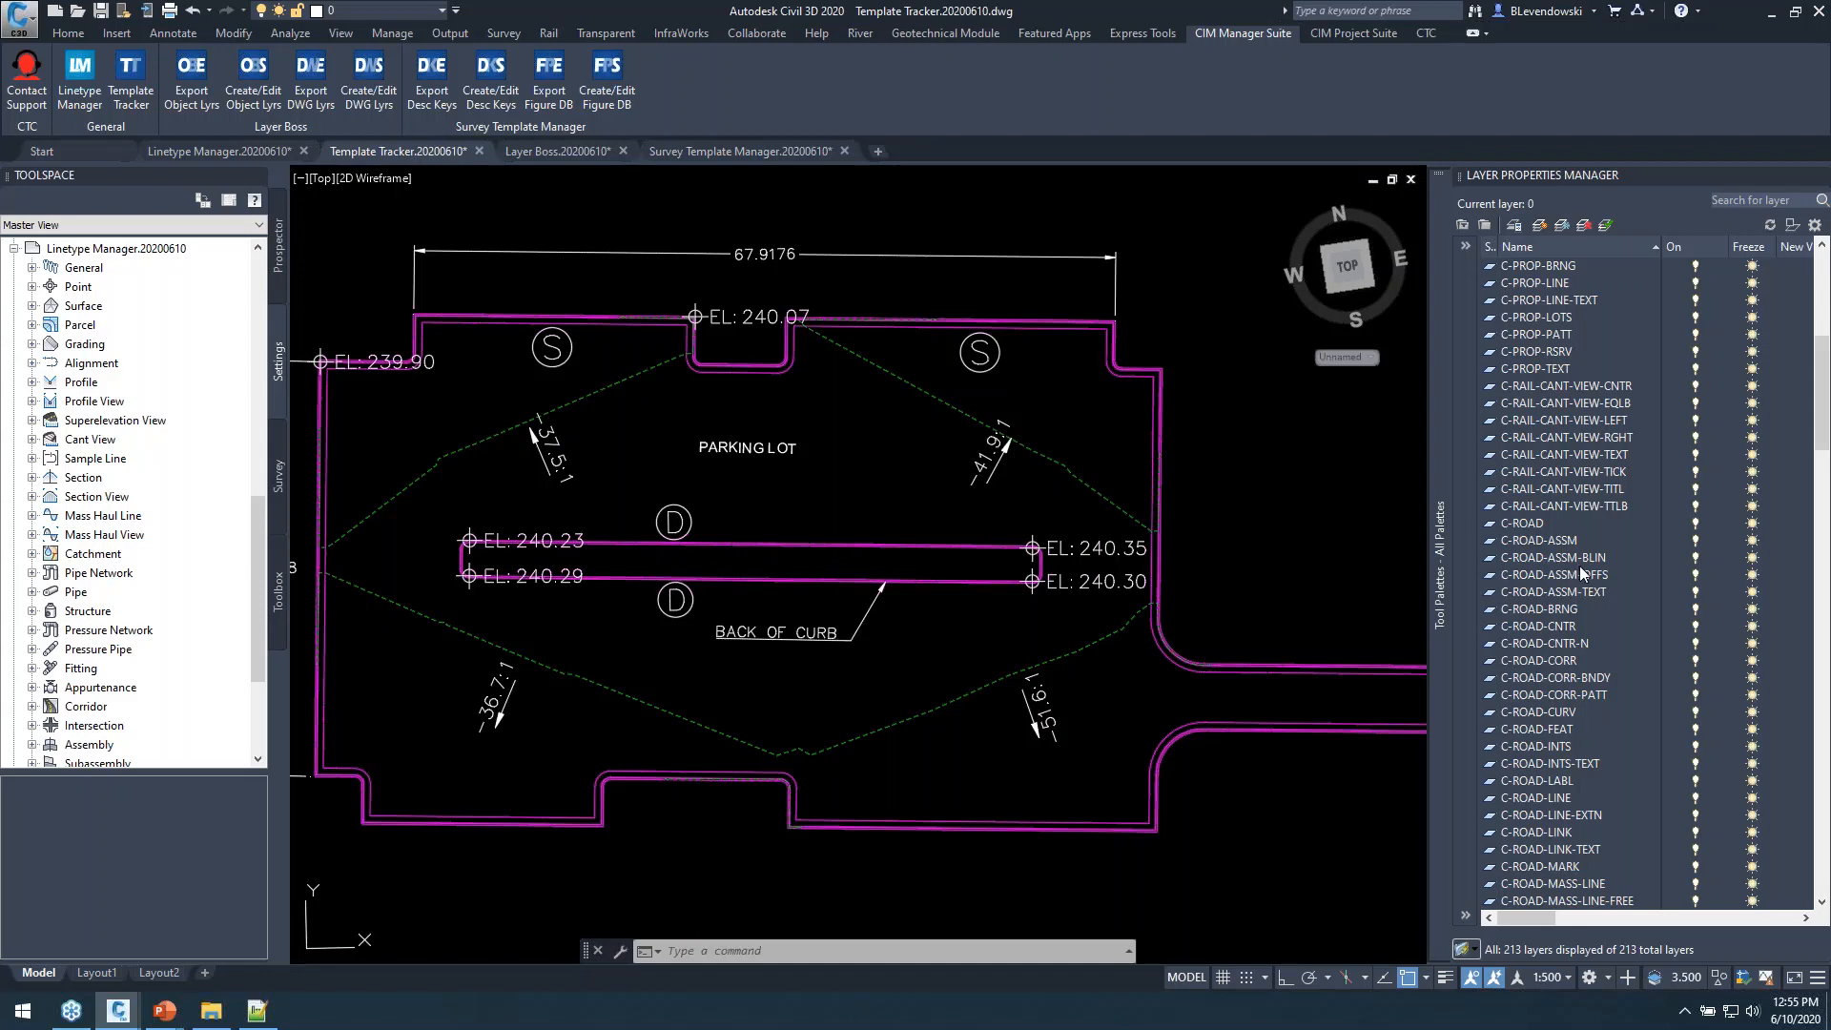
{"action": "left_click", "coordinate": [1565, 630]}
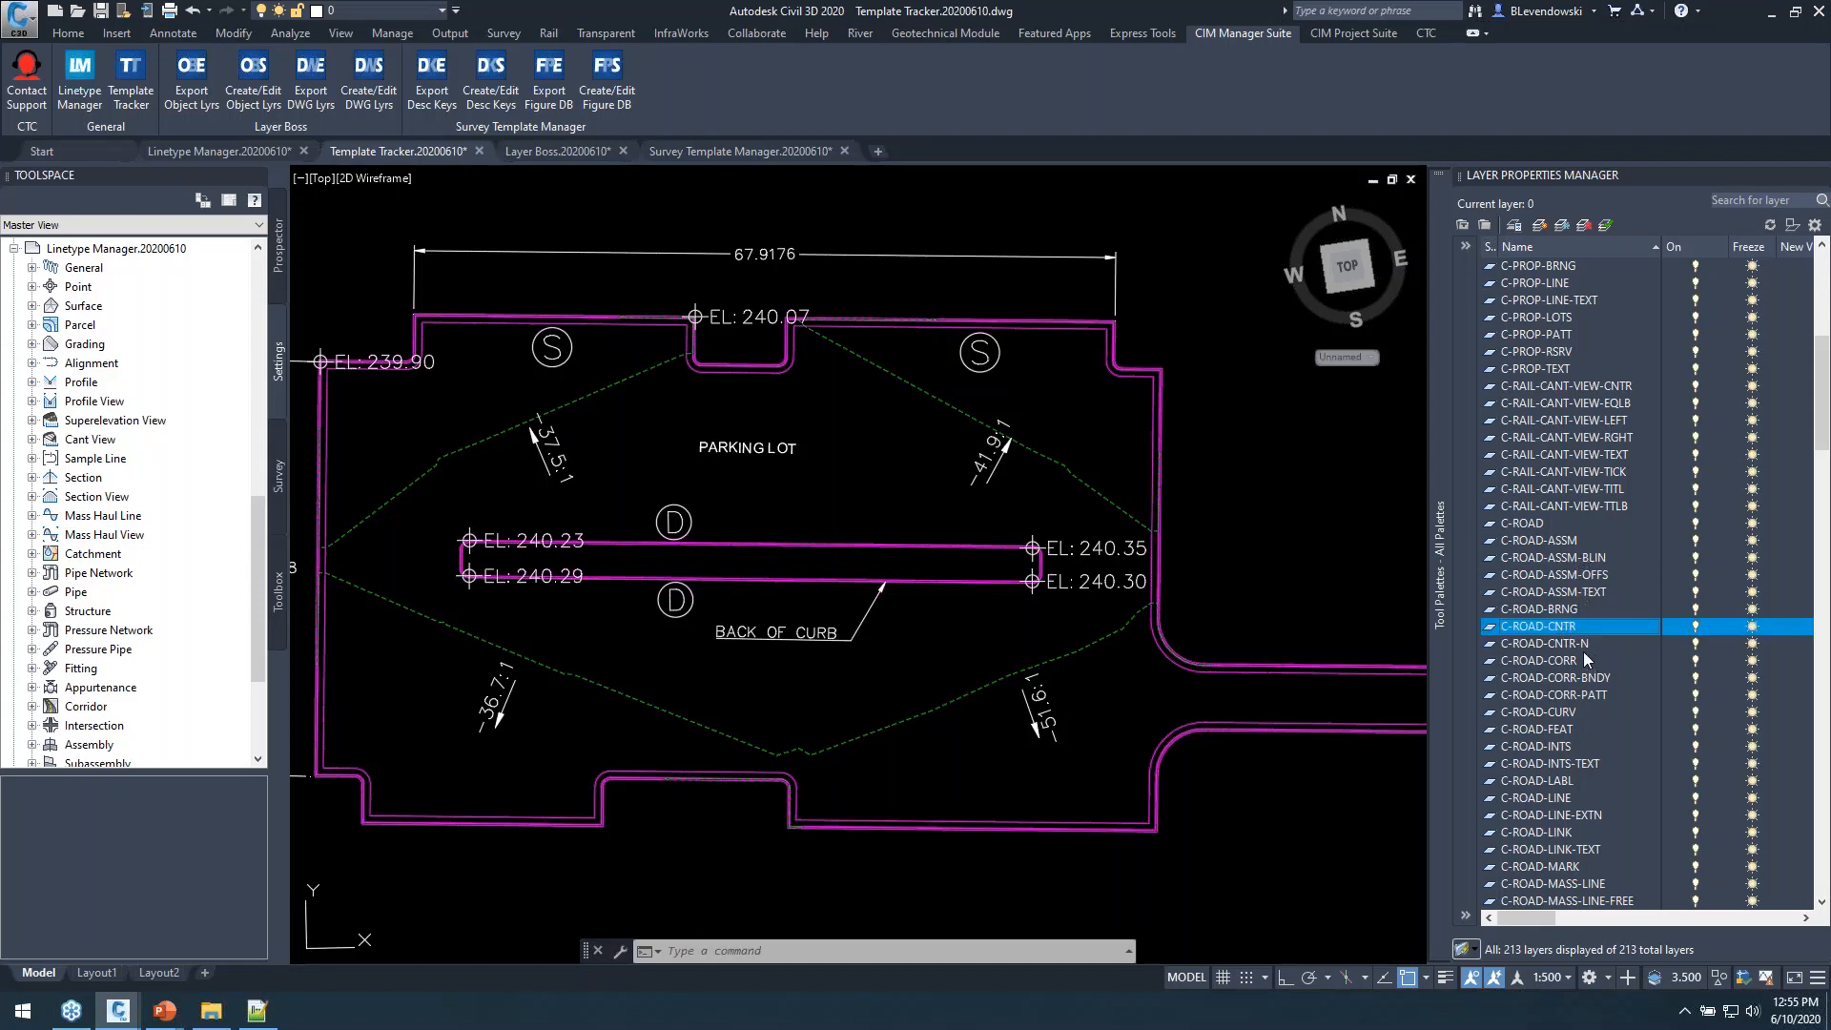
{"action": "left_click", "coordinate": [1584, 227]}
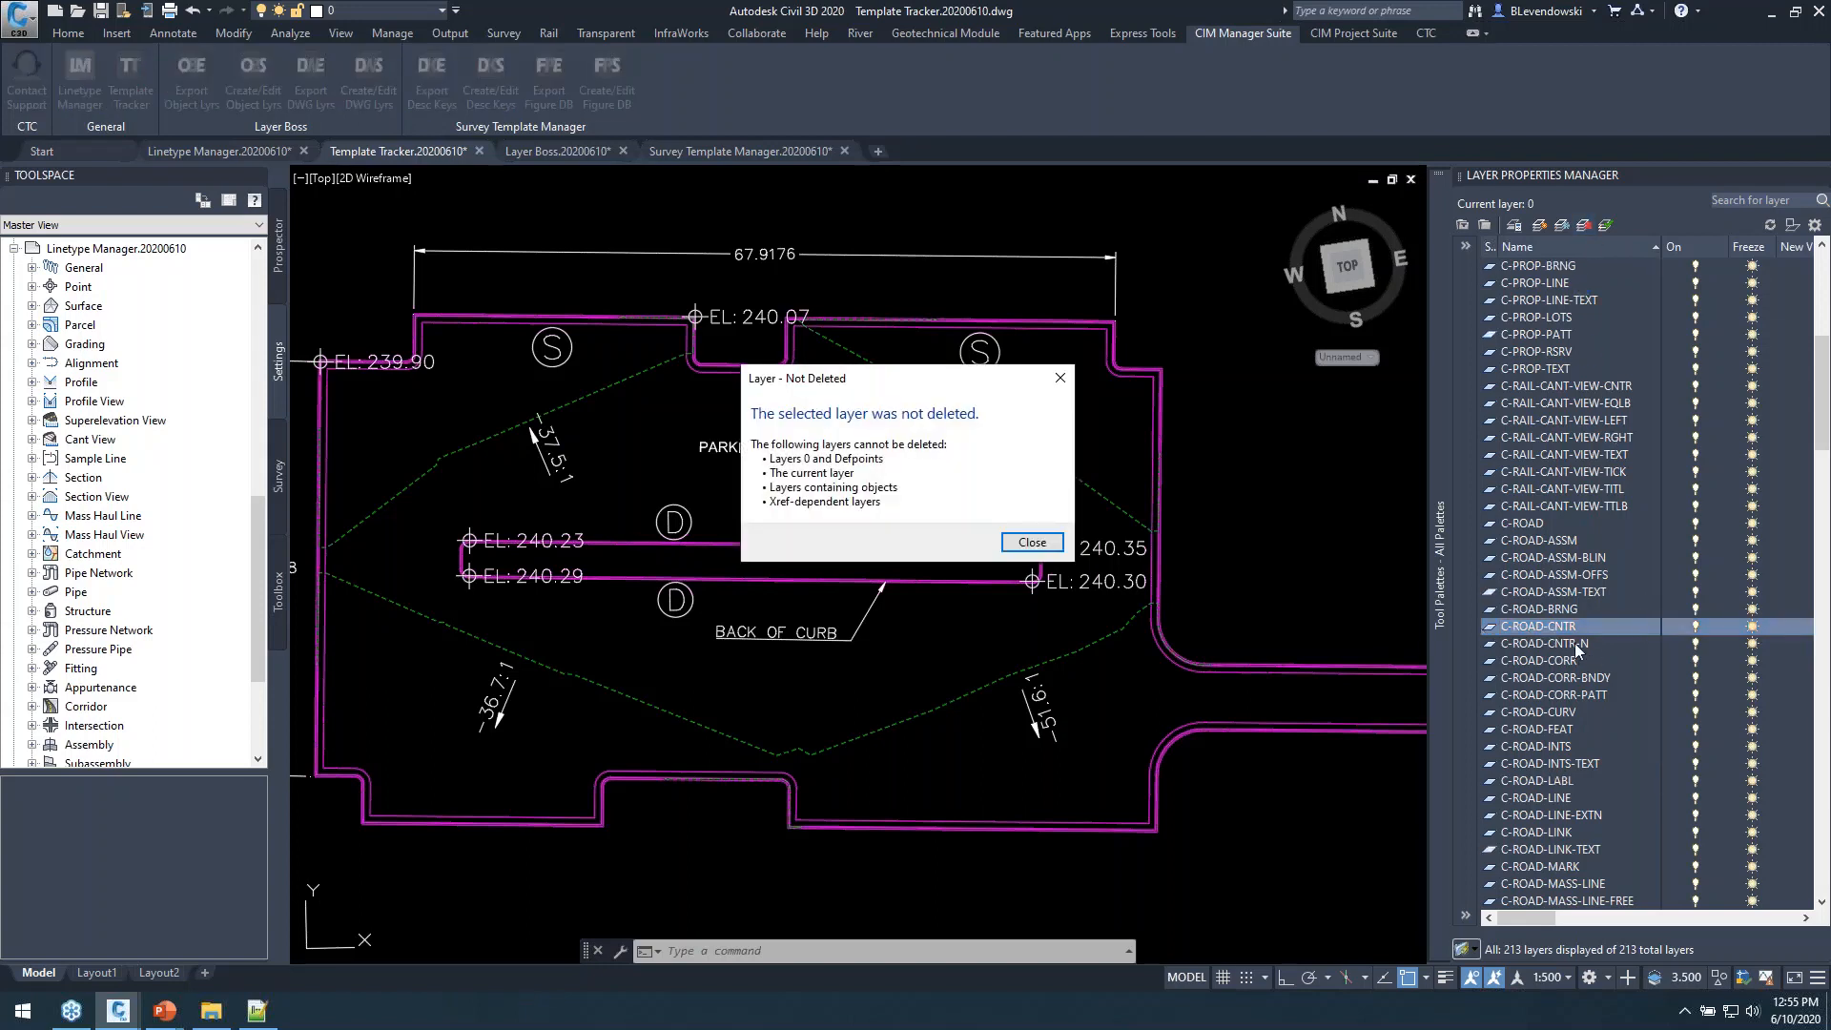
{"action": "left_click", "coordinate": [1023, 543]}
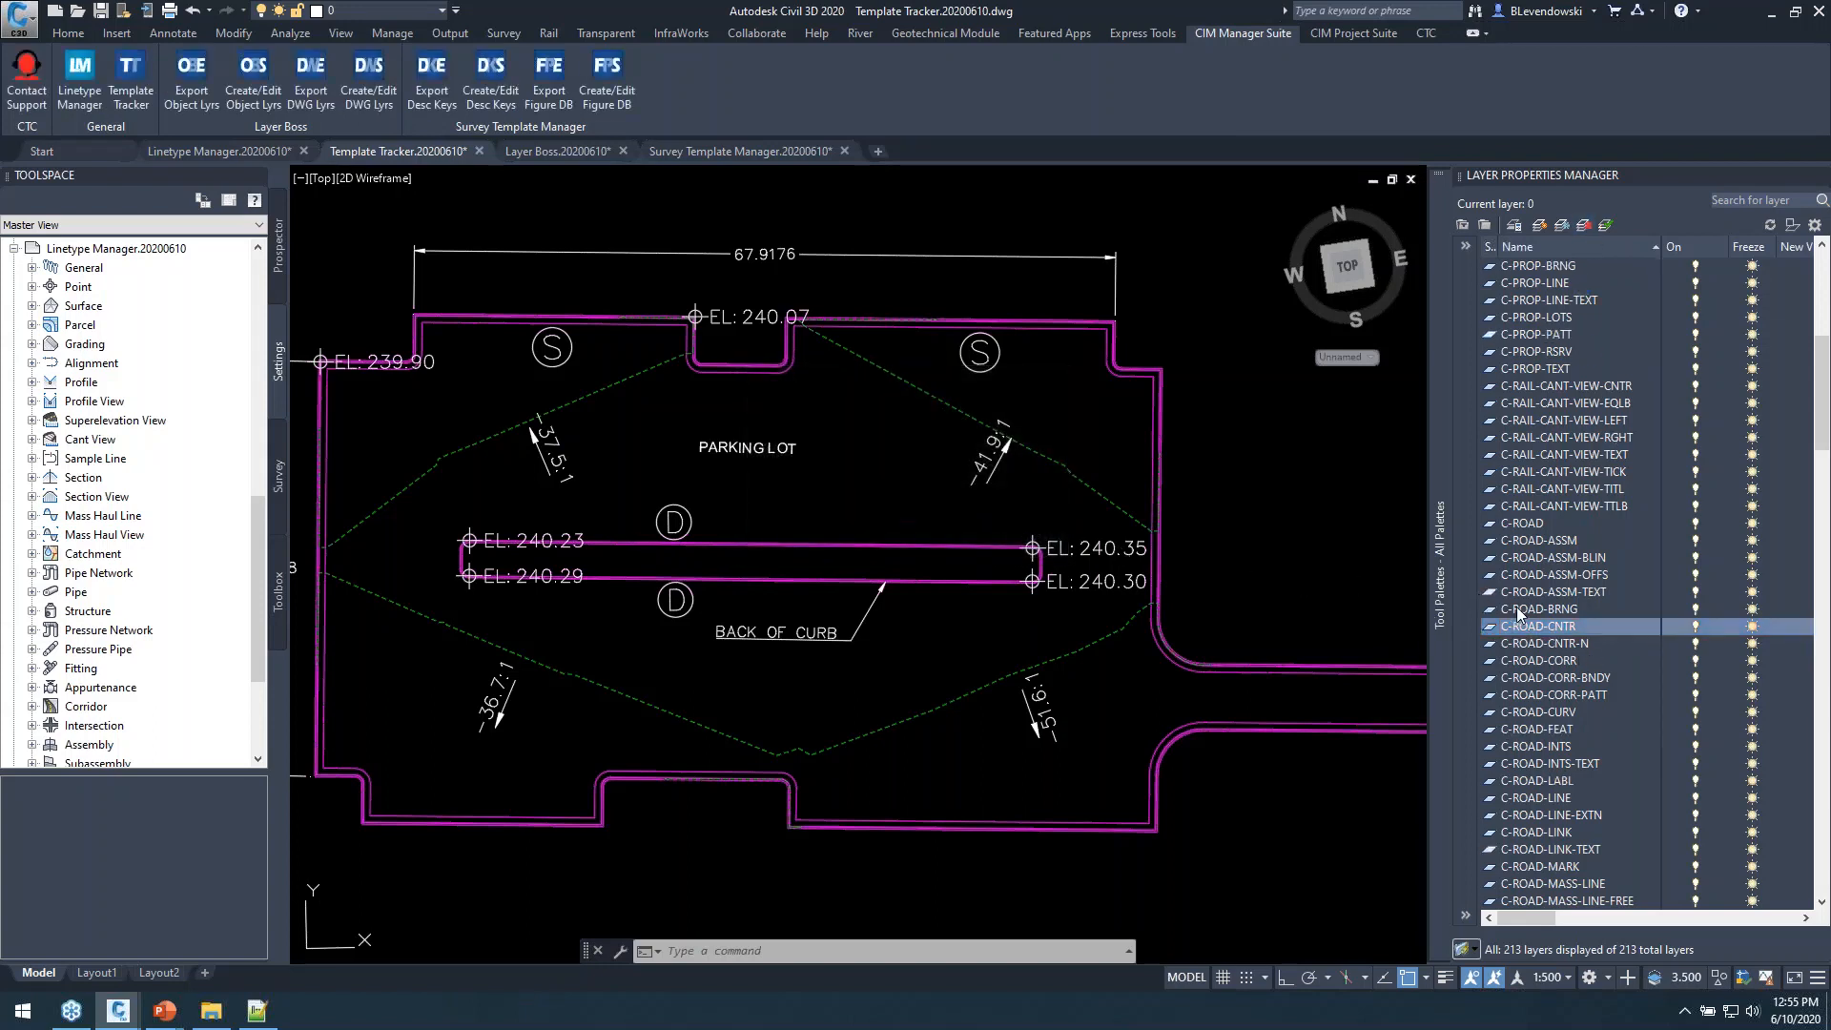
{"action": "left_click", "coordinate": [1586, 229]}
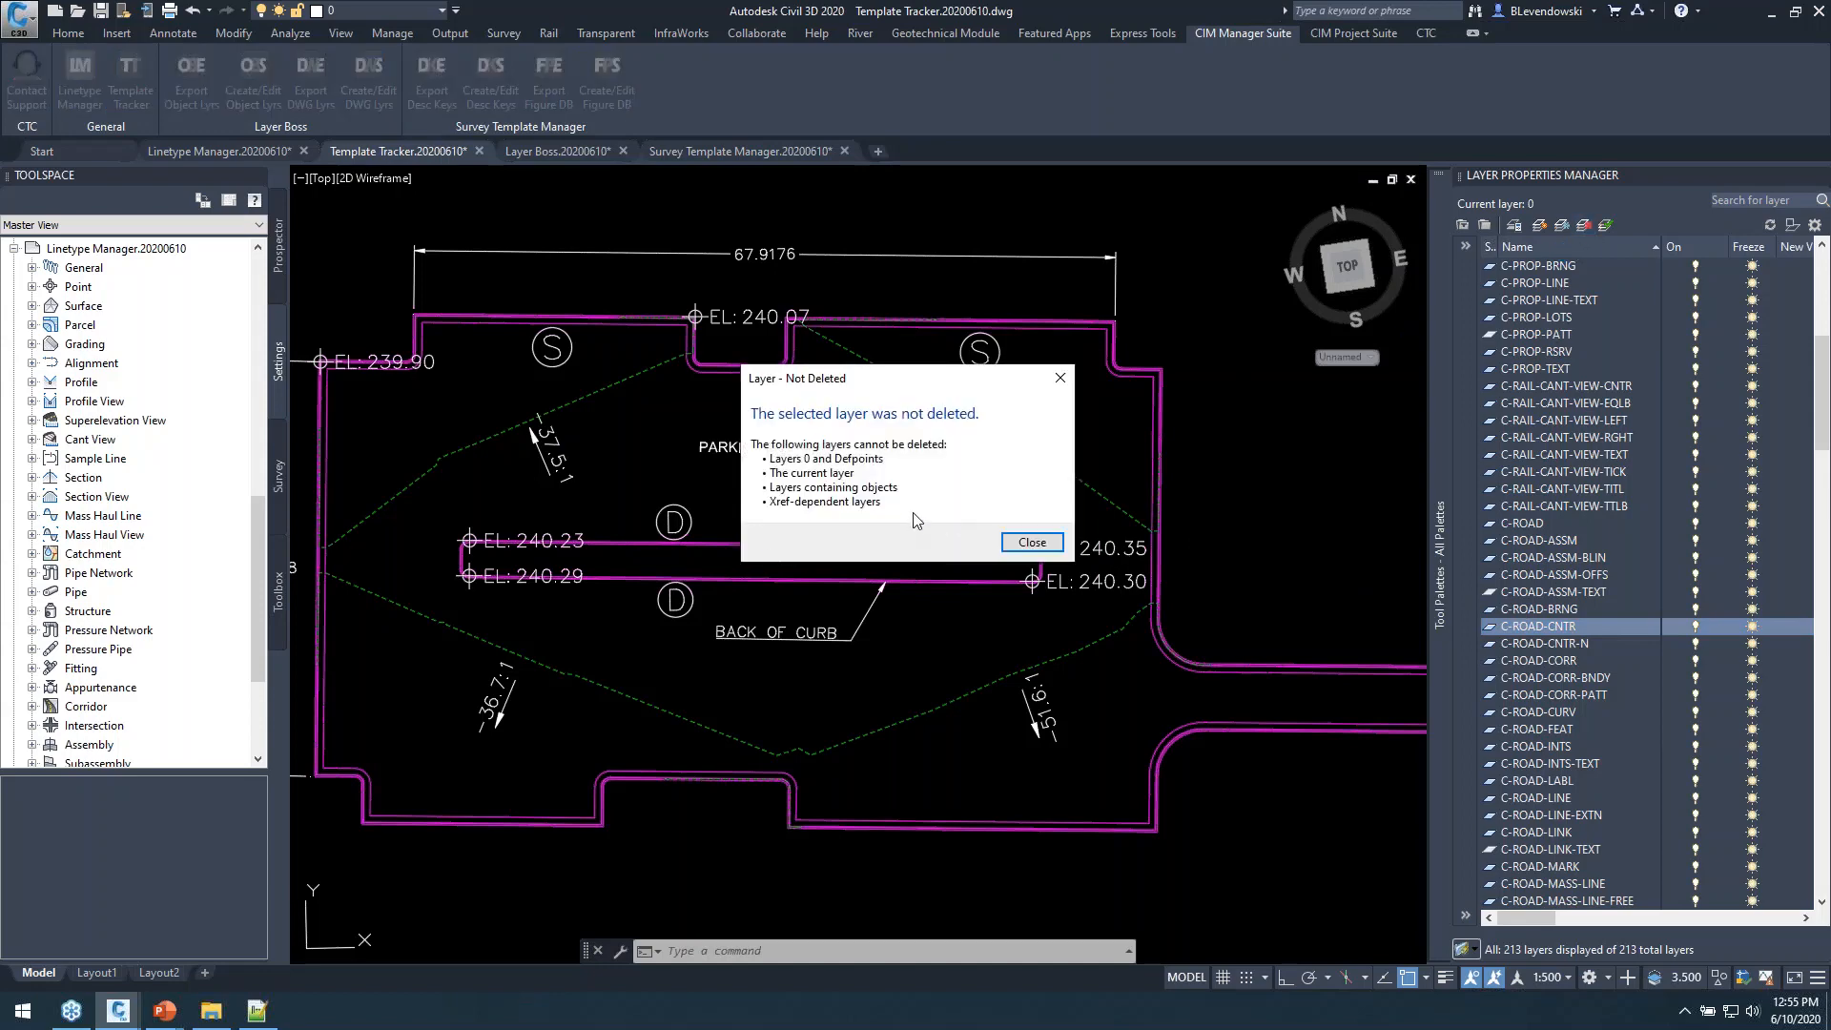
{"action": "left_click", "coordinate": [1059, 378]}
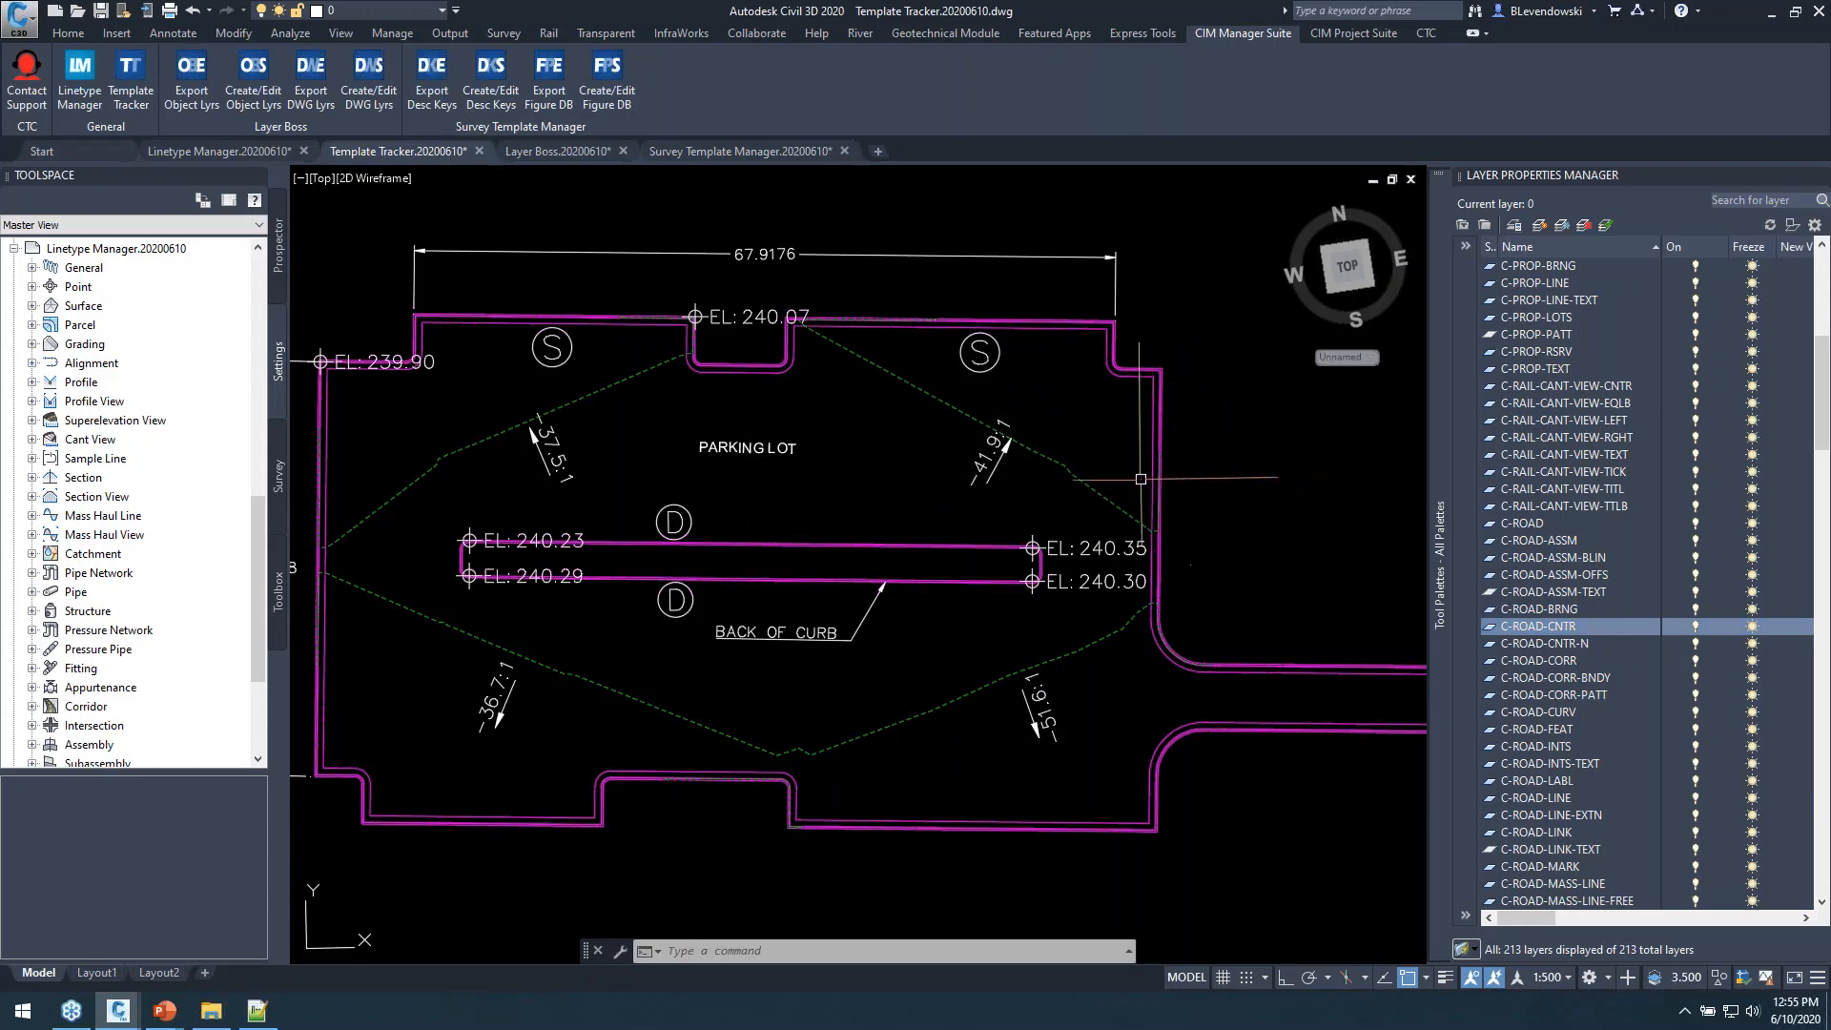
Expand the Alignment collection in the Toolspace settings to show its style categories.
{"action": "left_click", "coordinate": [108, 400]}
{"action": "double_click", "coordinate": [102, 363]}
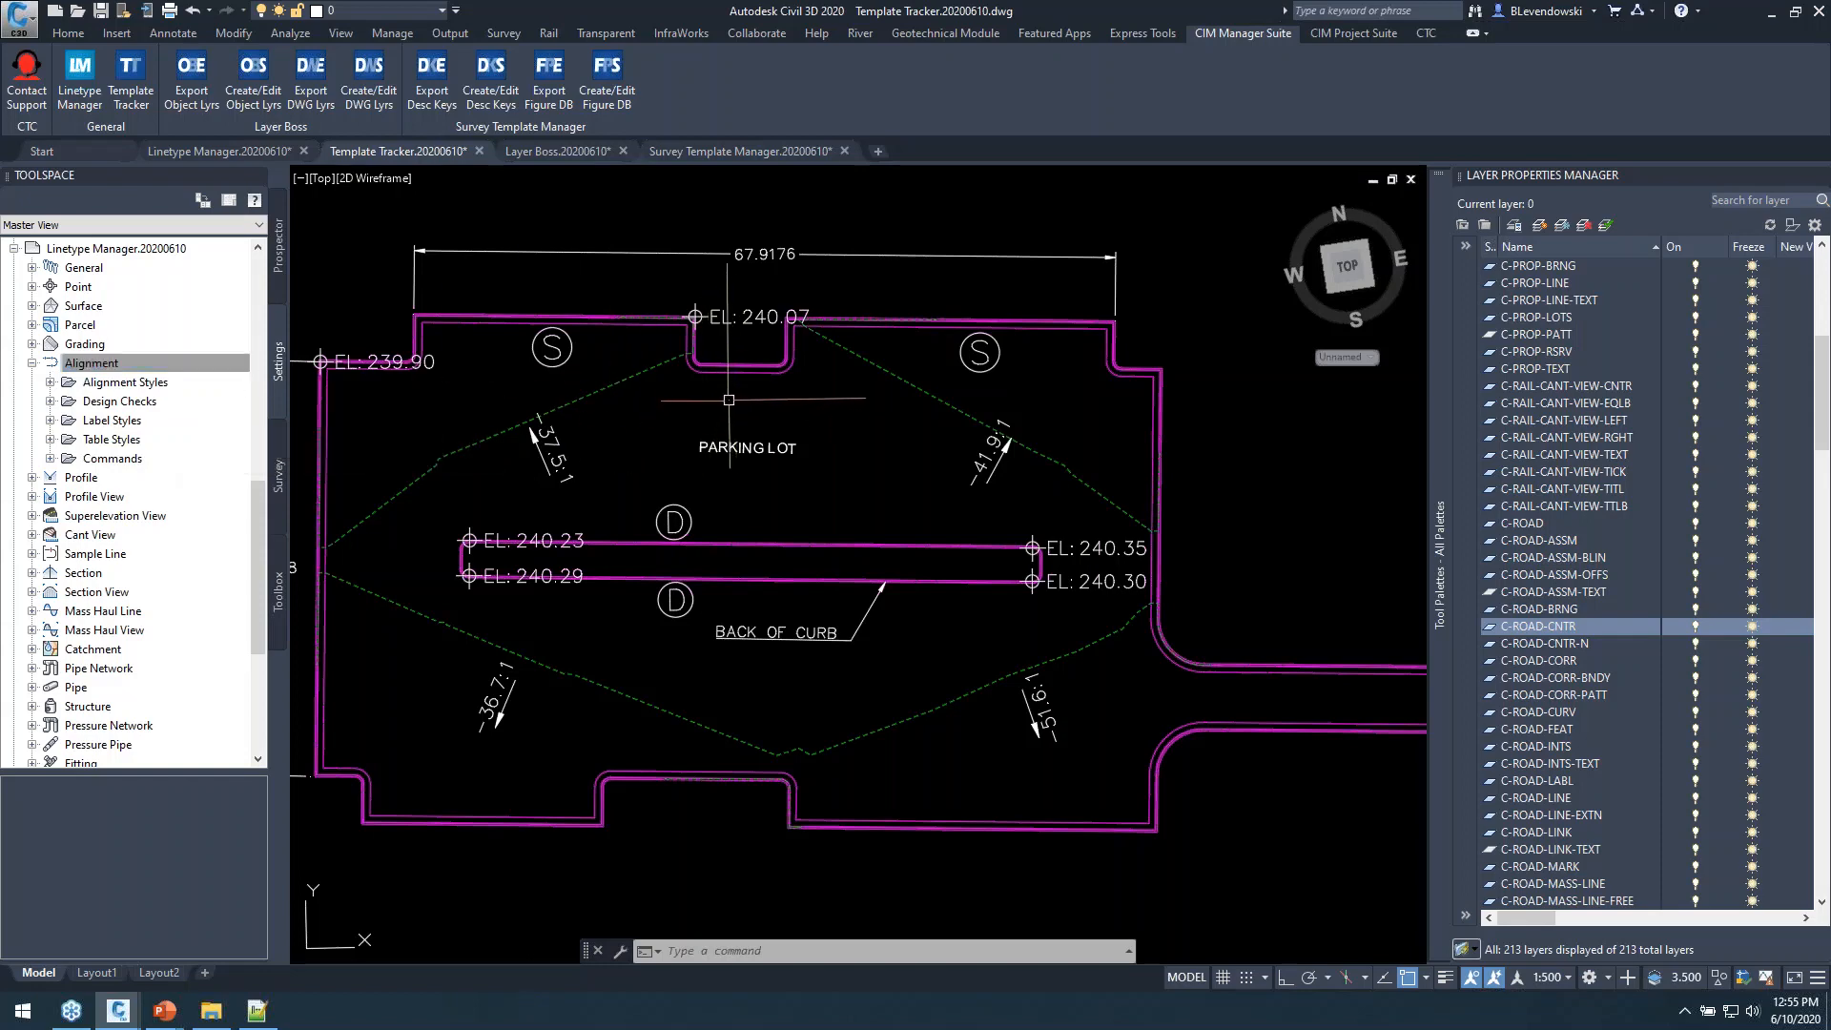
Open the text style settings, try to delete the SHR text style, and leave the settings without changes.
{"action": "left_click", "coordinate": [180, 38]}
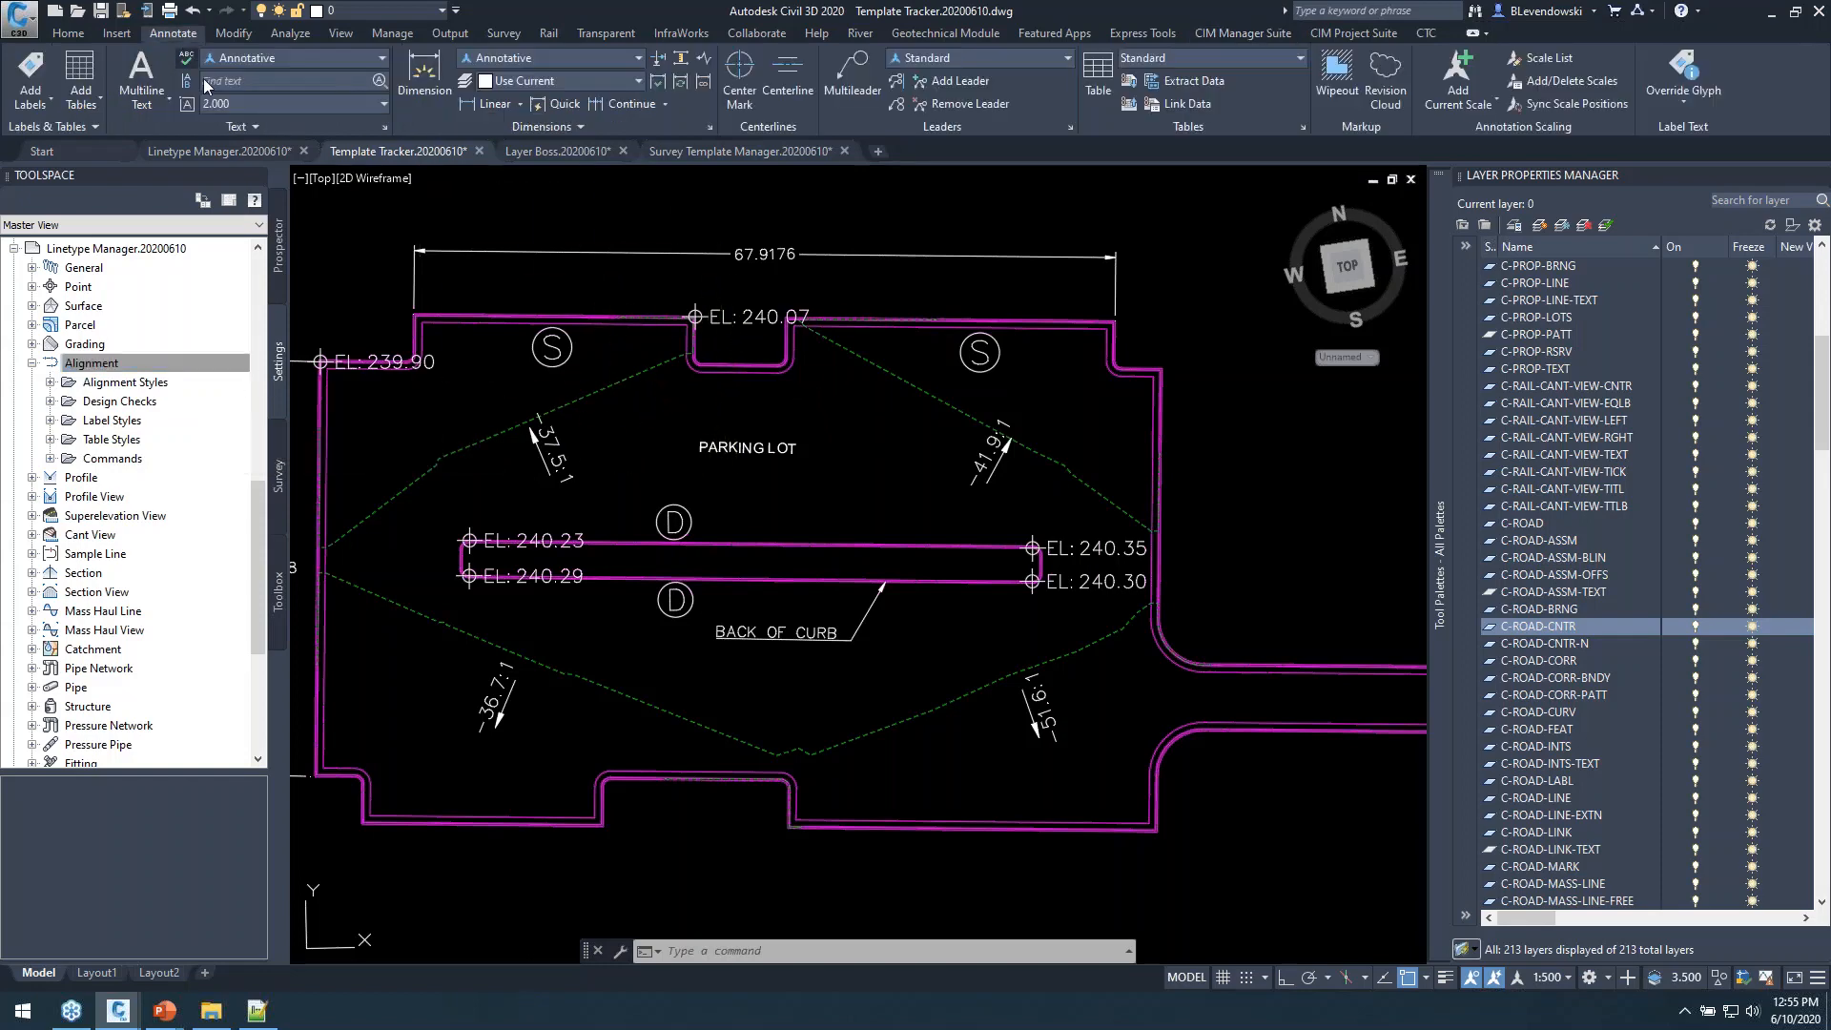
{"action": "left_click", "coordinate": [385, 125]}
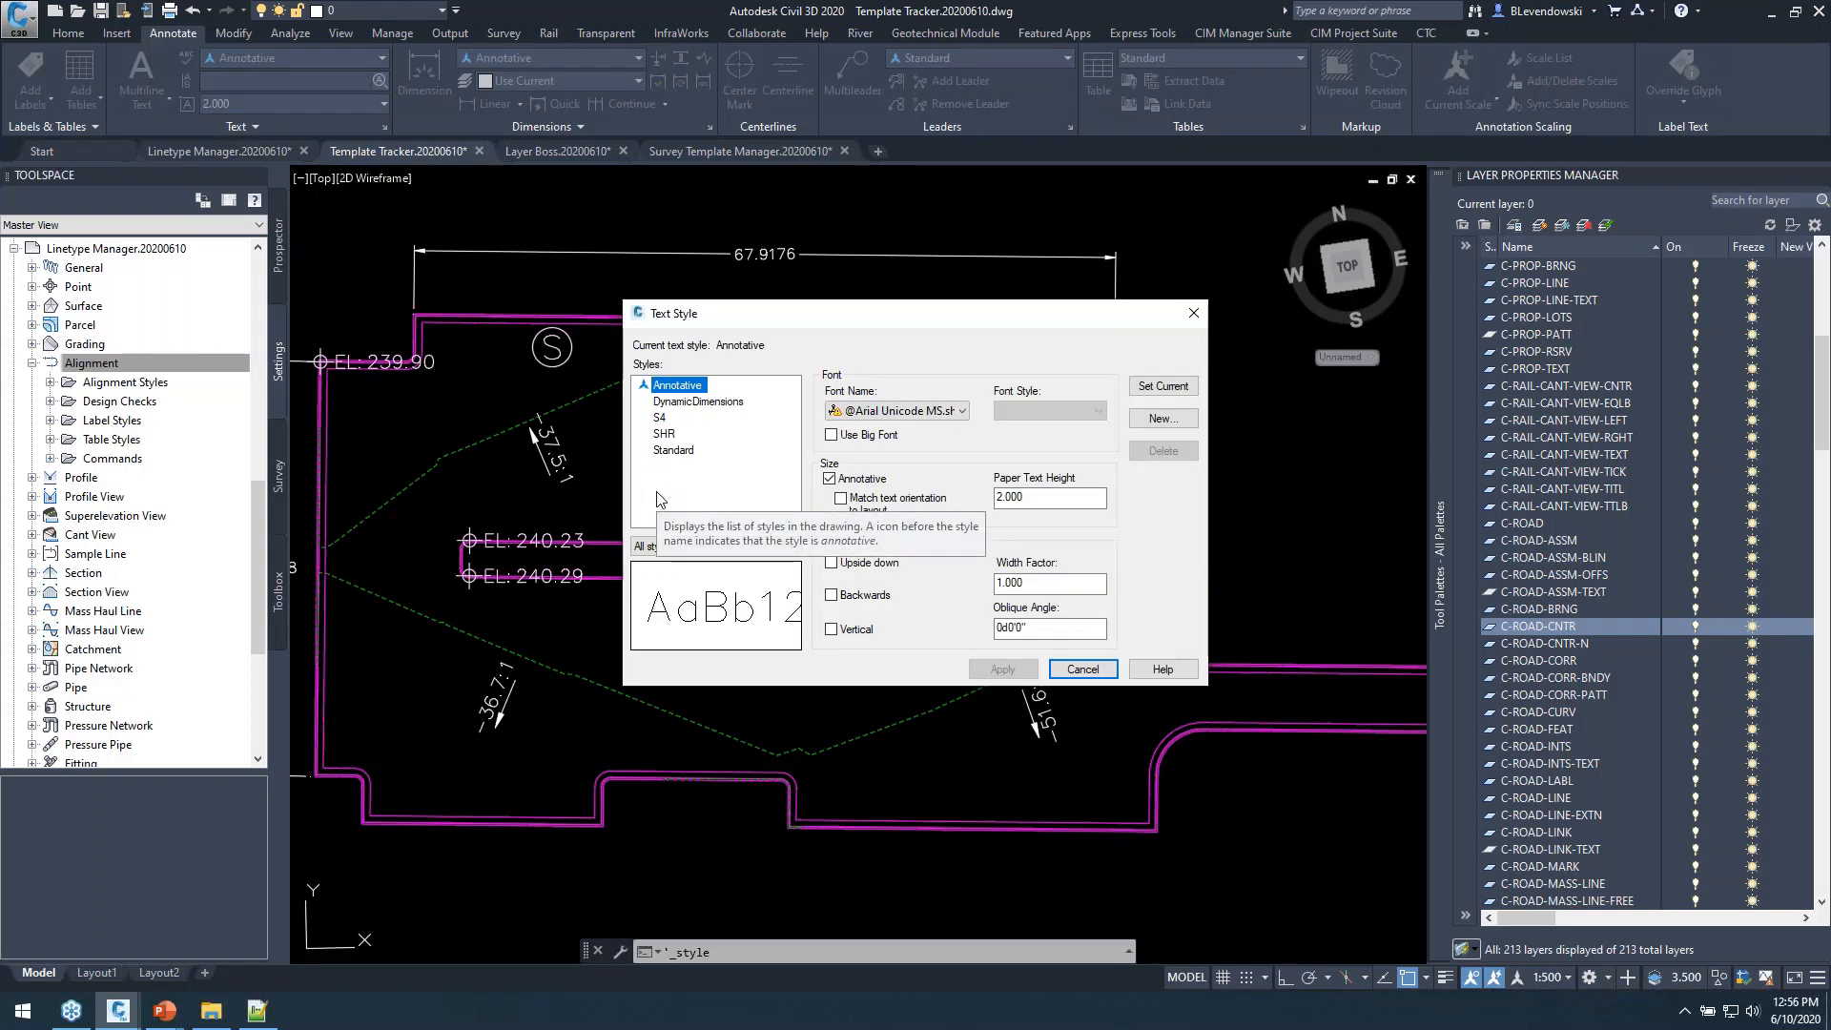
{"action": "left_click", "coordinate": [666, 434]}
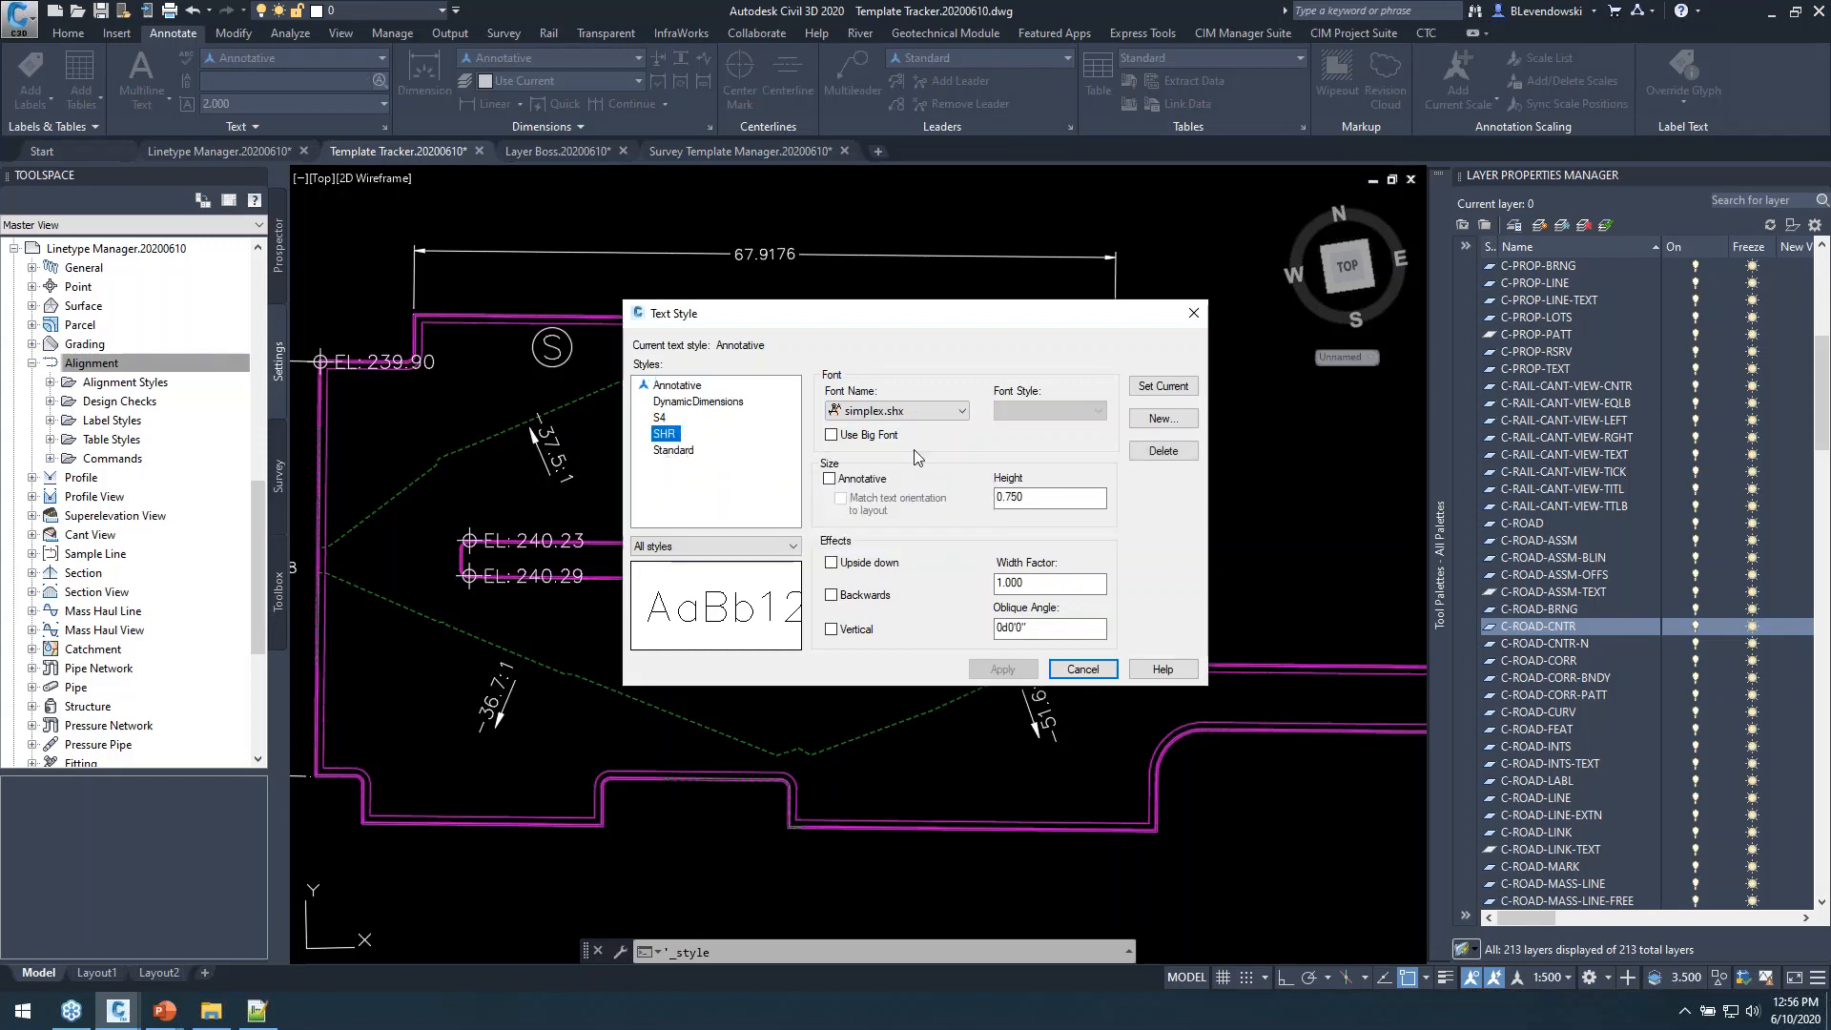
{"action": "left_click", "coordinate": [1162, 450]}
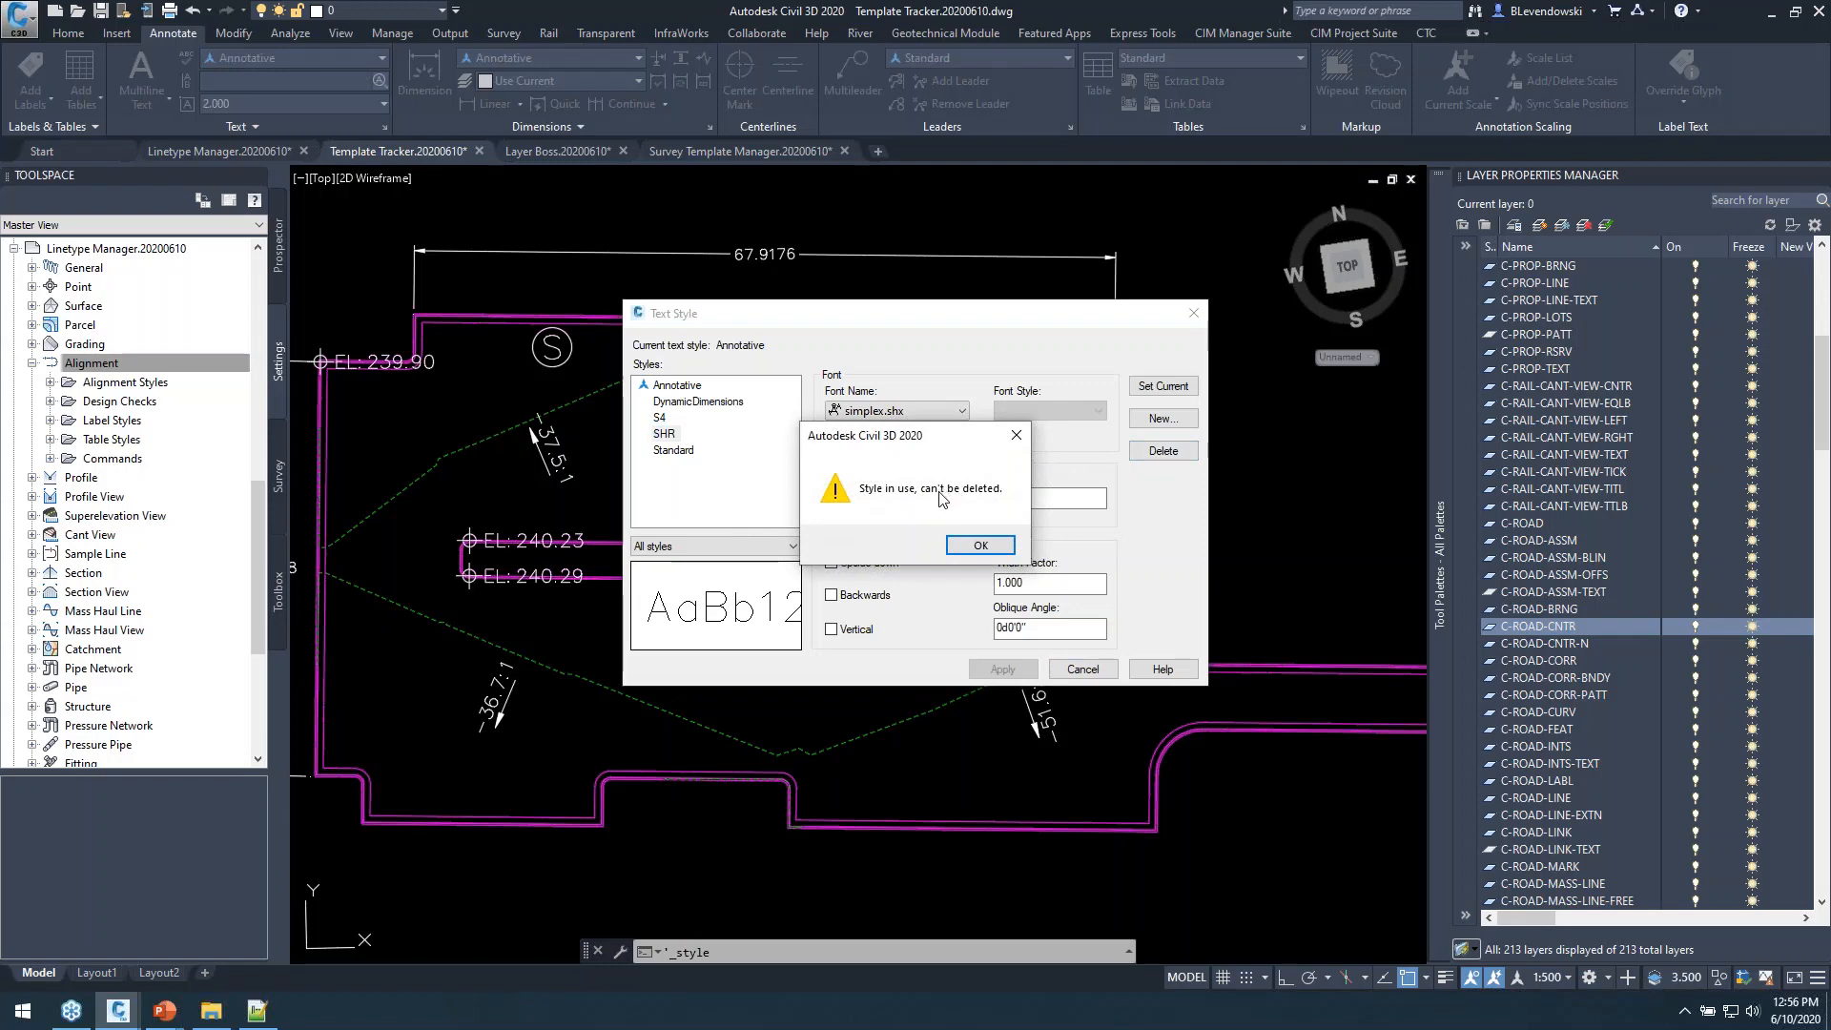
{"action": "left_click", "coordinate": [980, 545]}
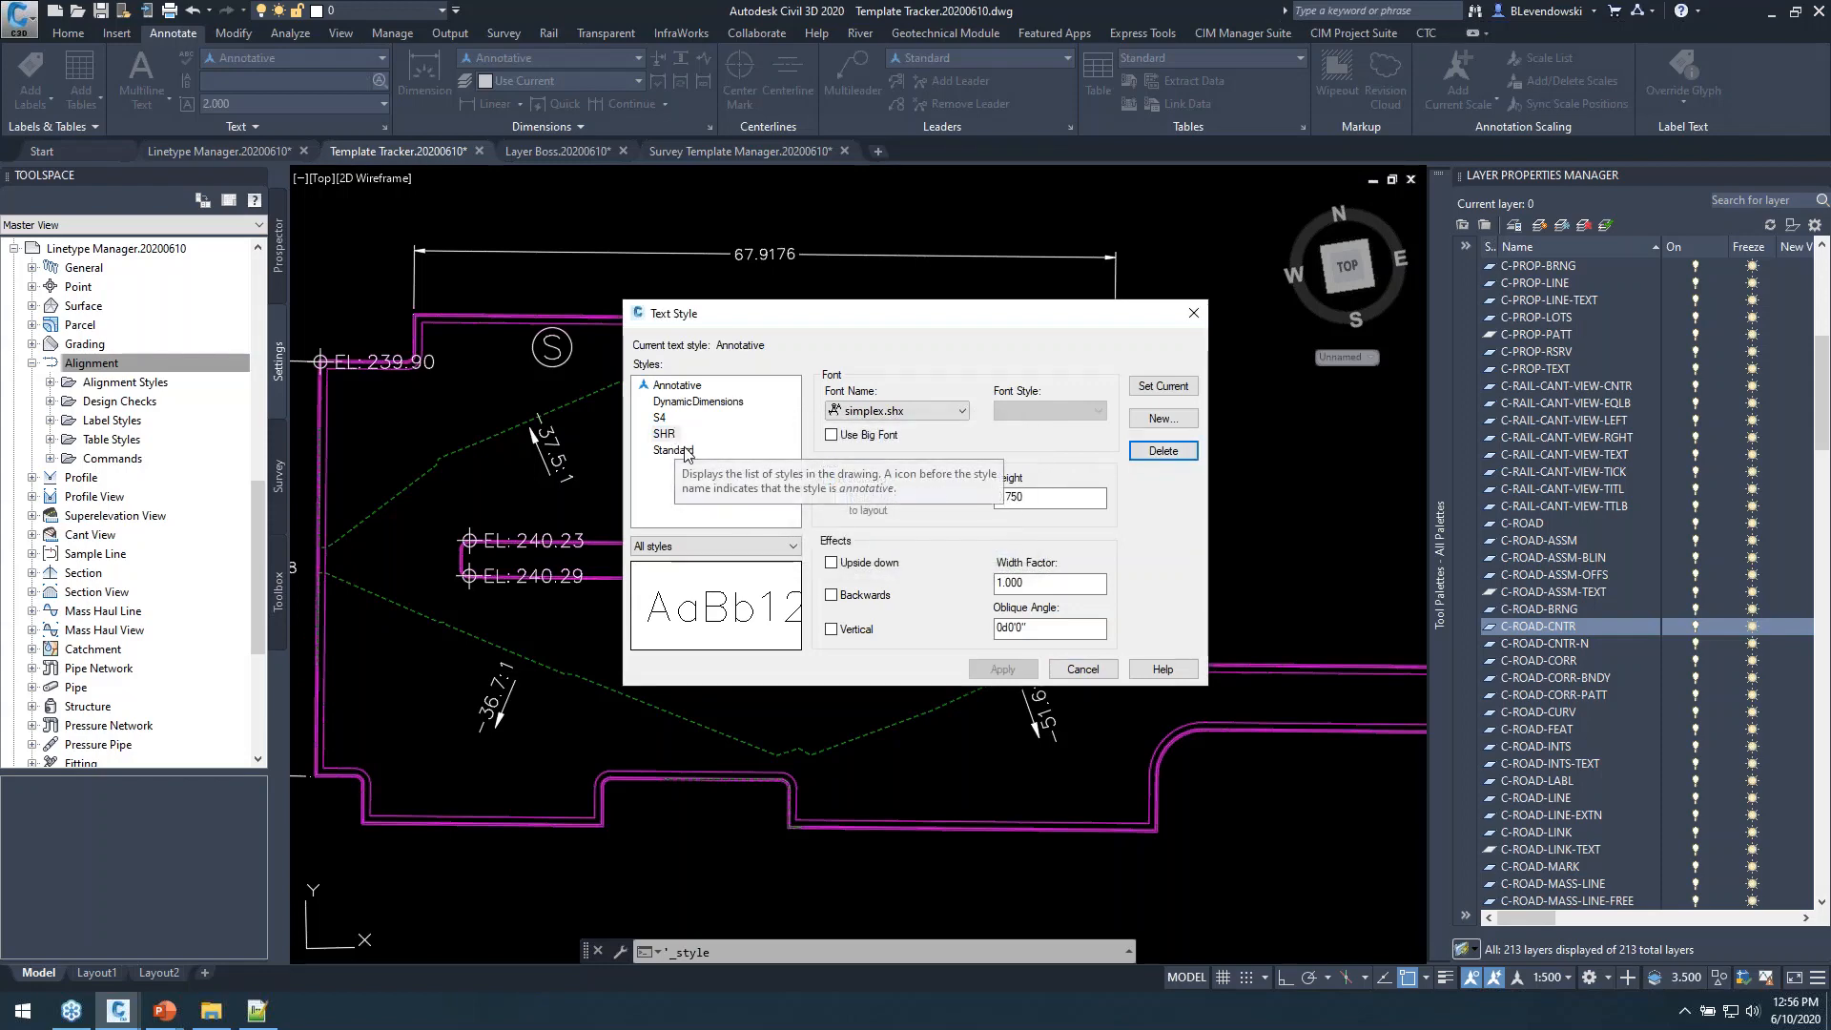
{"action": "left_click", "coordinate": [1082, 668]}
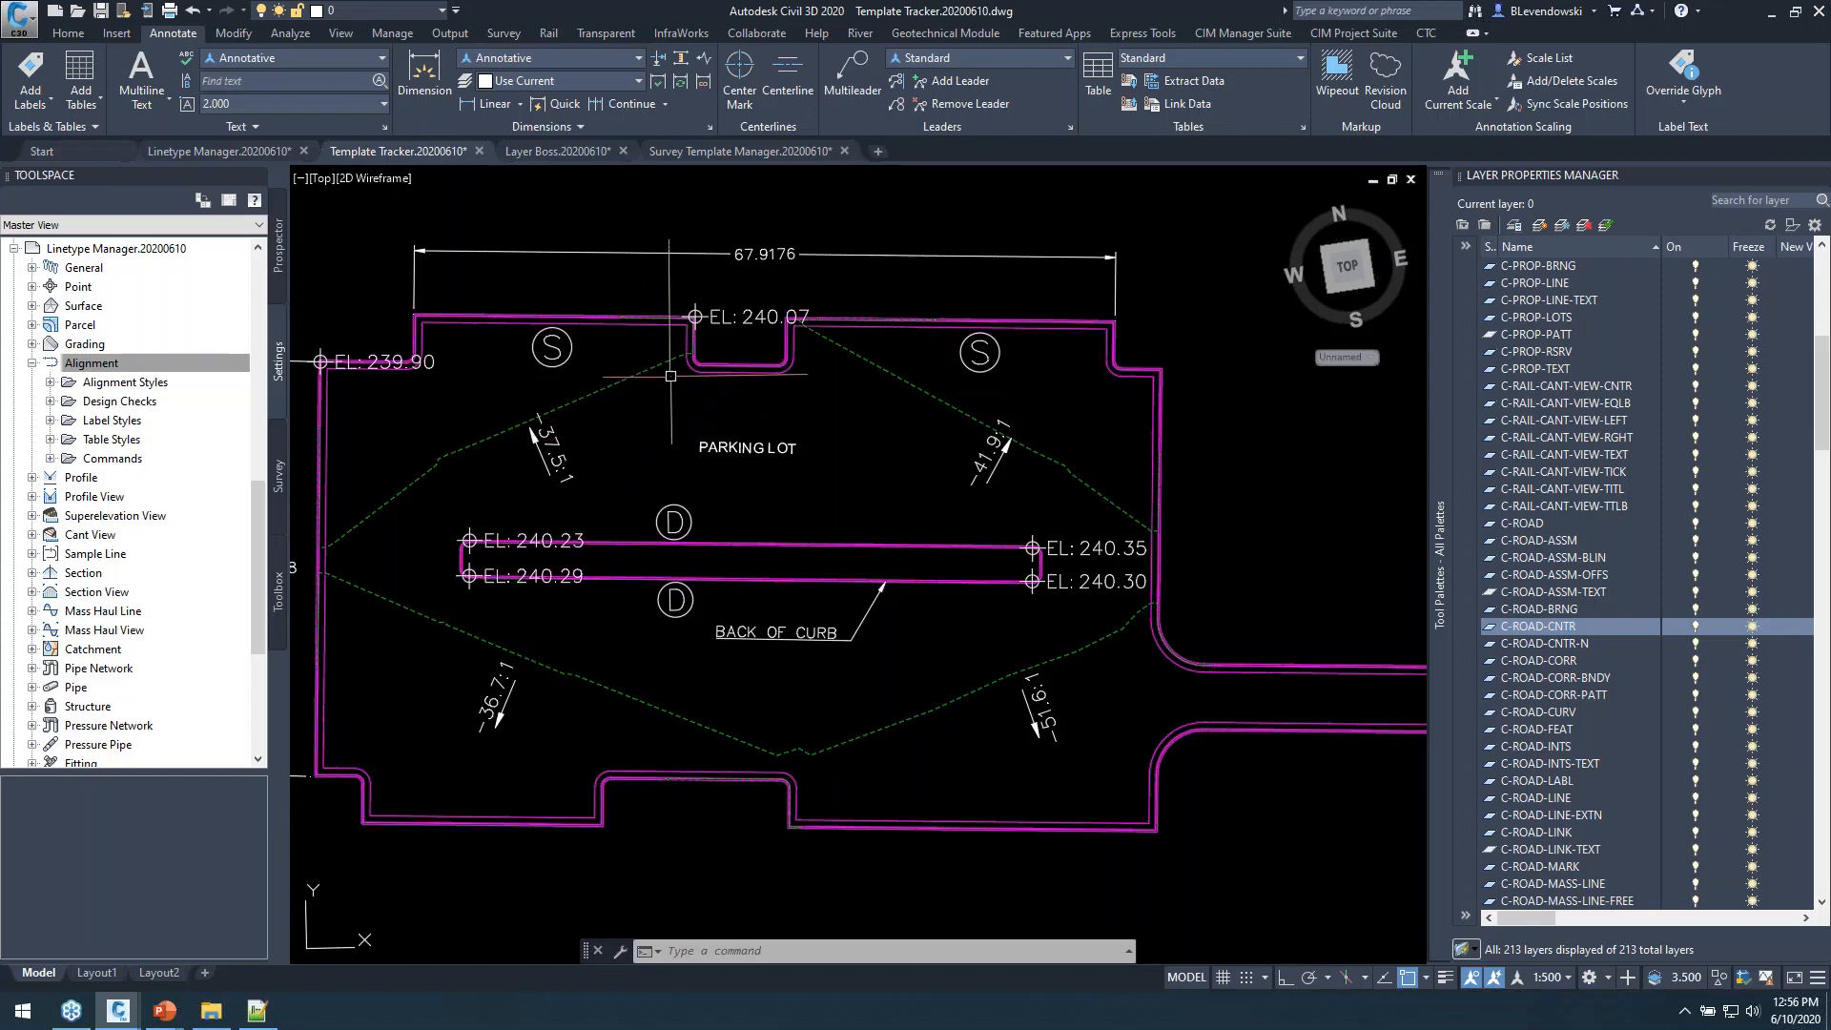
Start the Template Tracker from the CIM Manager Suite for the parking lot drawing.
{"action": "middle_click_drag", "start_coordinate": [573, 214], "coordinate": [618, 235]}
{"action": "left_click", "coordinate": [1230, 34]}
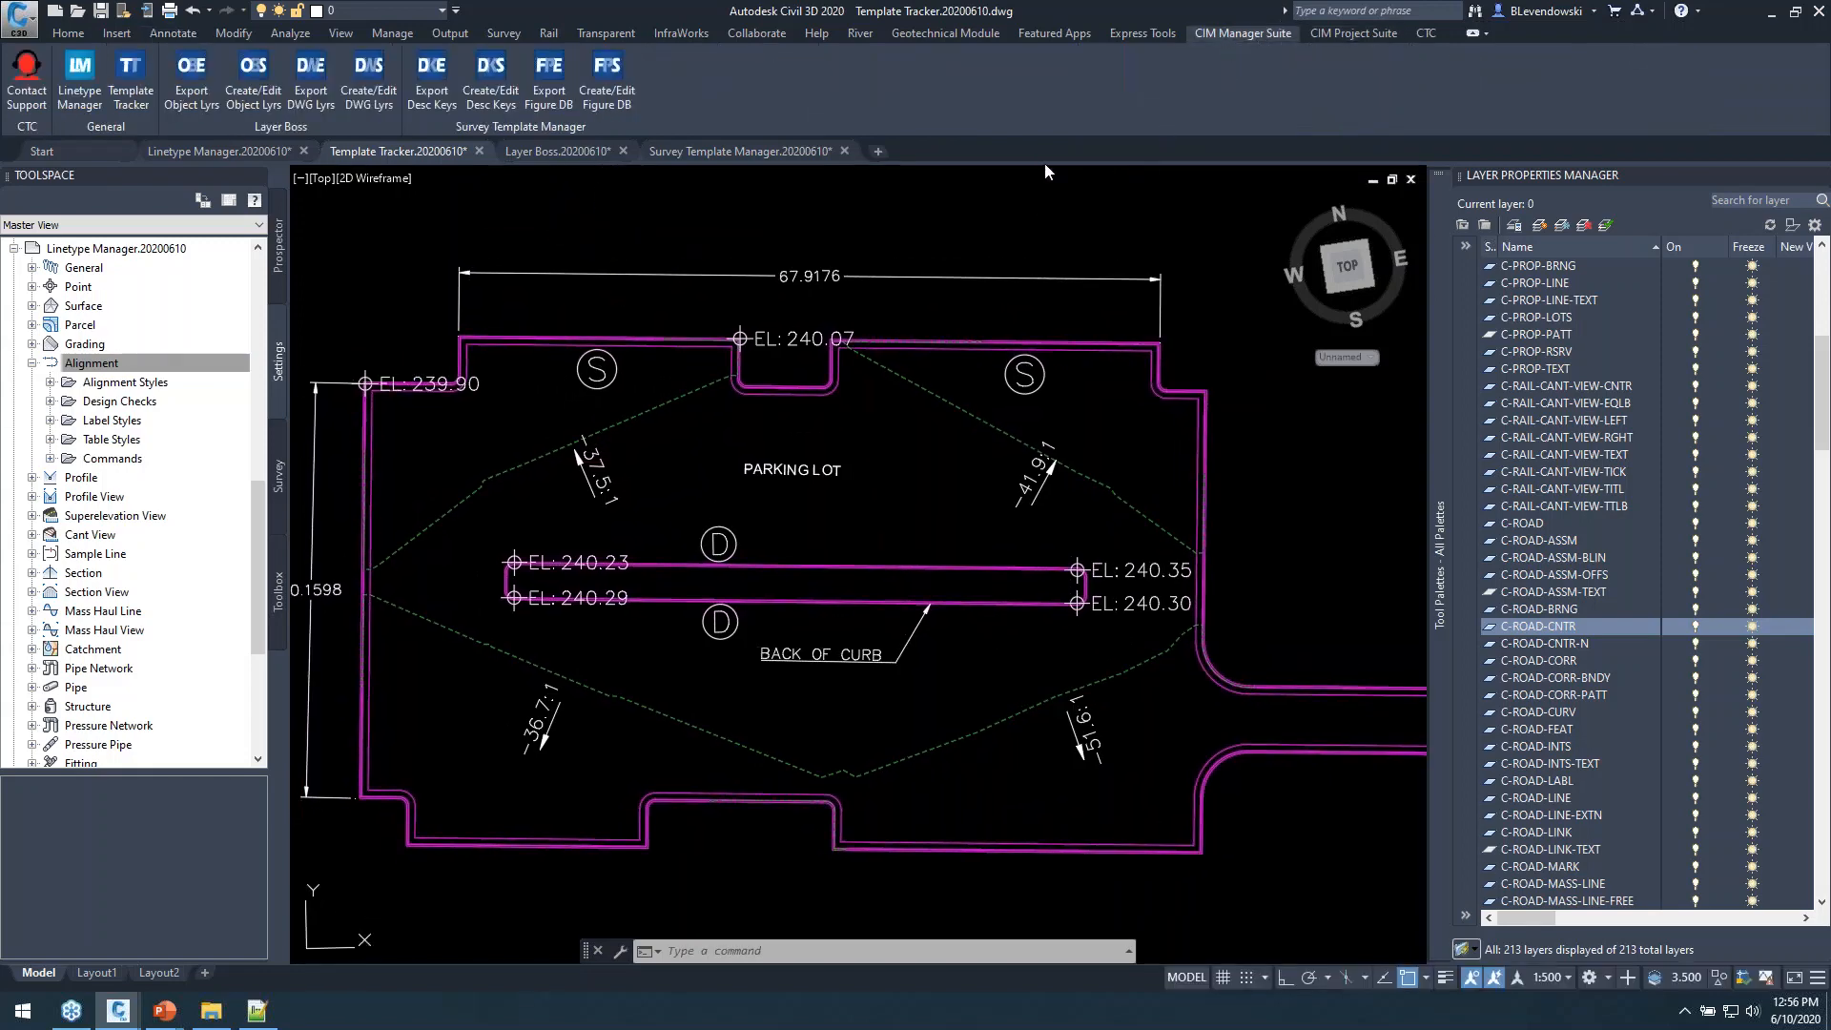
{"action": "left_click", "coordinate": [142, 103]}
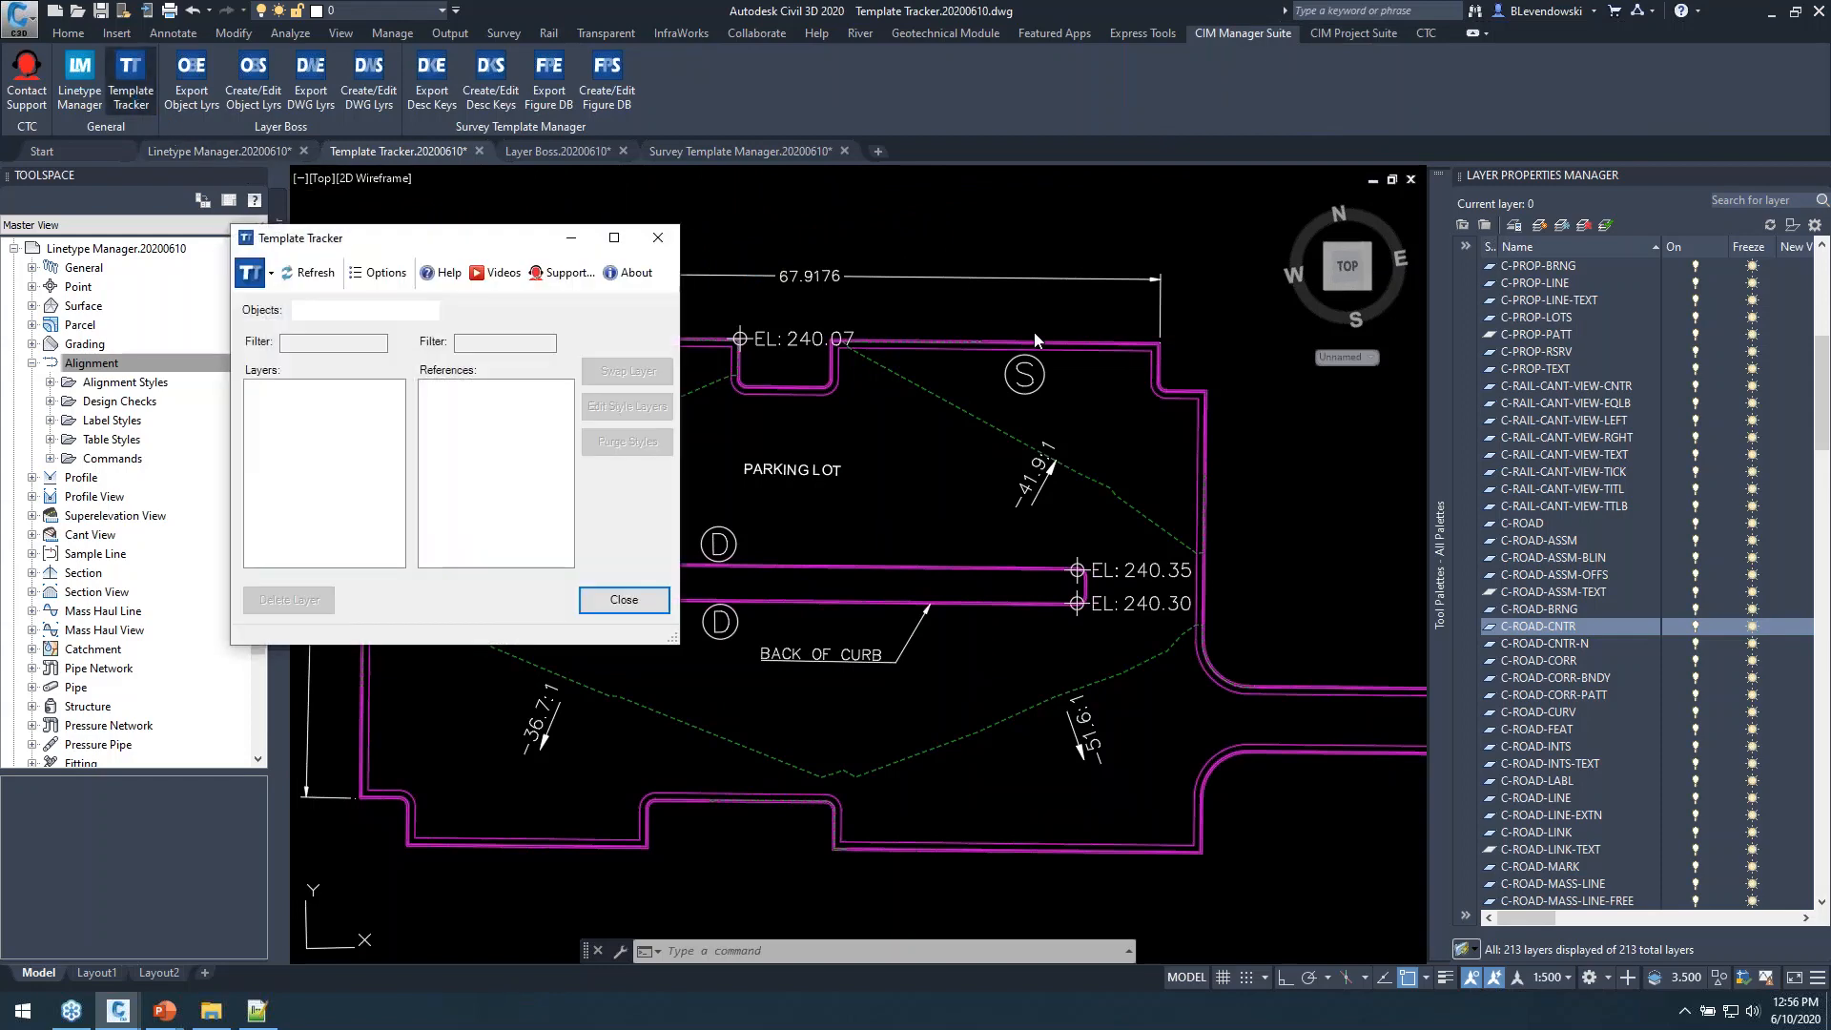
Enlarge the Template Tracker window and list the references to the C-ROAD-CNTR layer.
{"action": "left_click_drag", "start_coordinate": [588, 188], "coordinate": [986, 235]}
{"action": "left_click_drag", "start_coordinate": [1285, 501], "coordinate": [1153, 501]}
{"action": "left_click_drag", "start_coordinate": [963, 237], "coordinate": [1049, 231]}
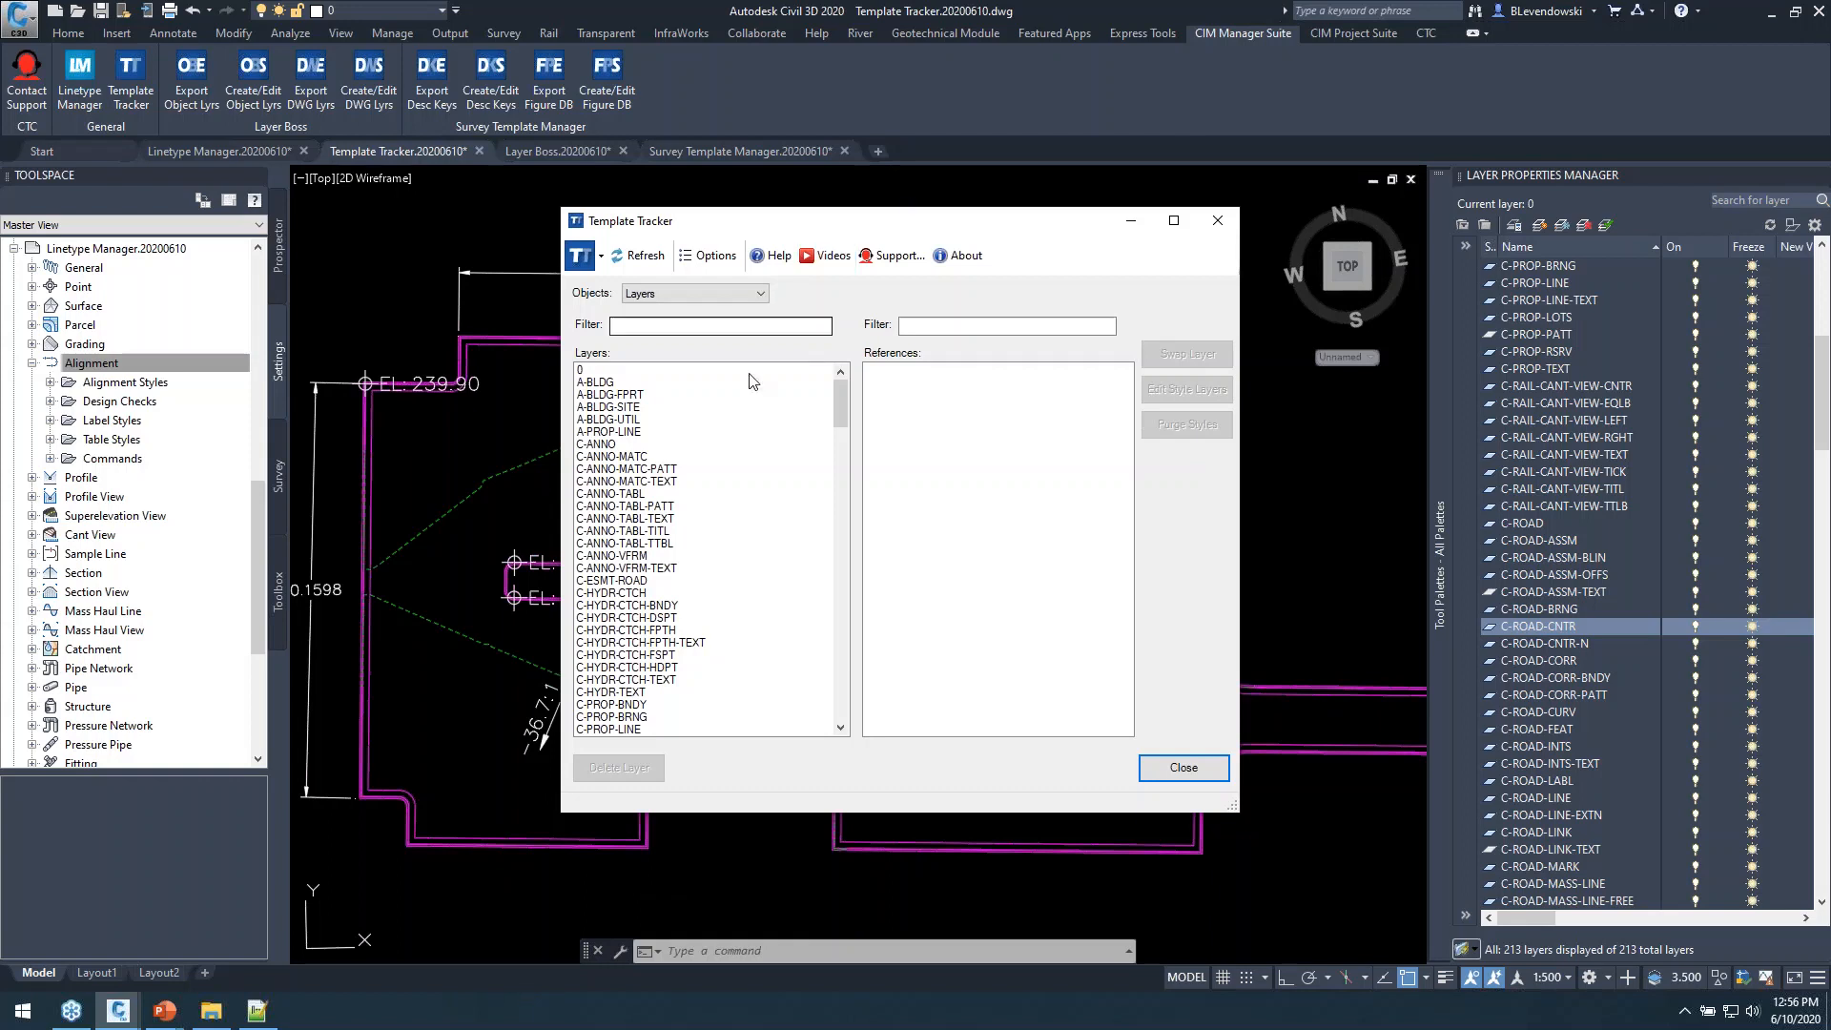
{"action": "left_click_drag", "start_coordinate": [1039, 244], "coordinate": [1005, 225]}
{"action": "scroll", "coordinate": [787, 587], "scroll_direction": "down", "scroll_amount": 2}
{"action": "scroll", "coordinate": [788, 587], "scroll_direction": "down", "scroll_amount": 7}
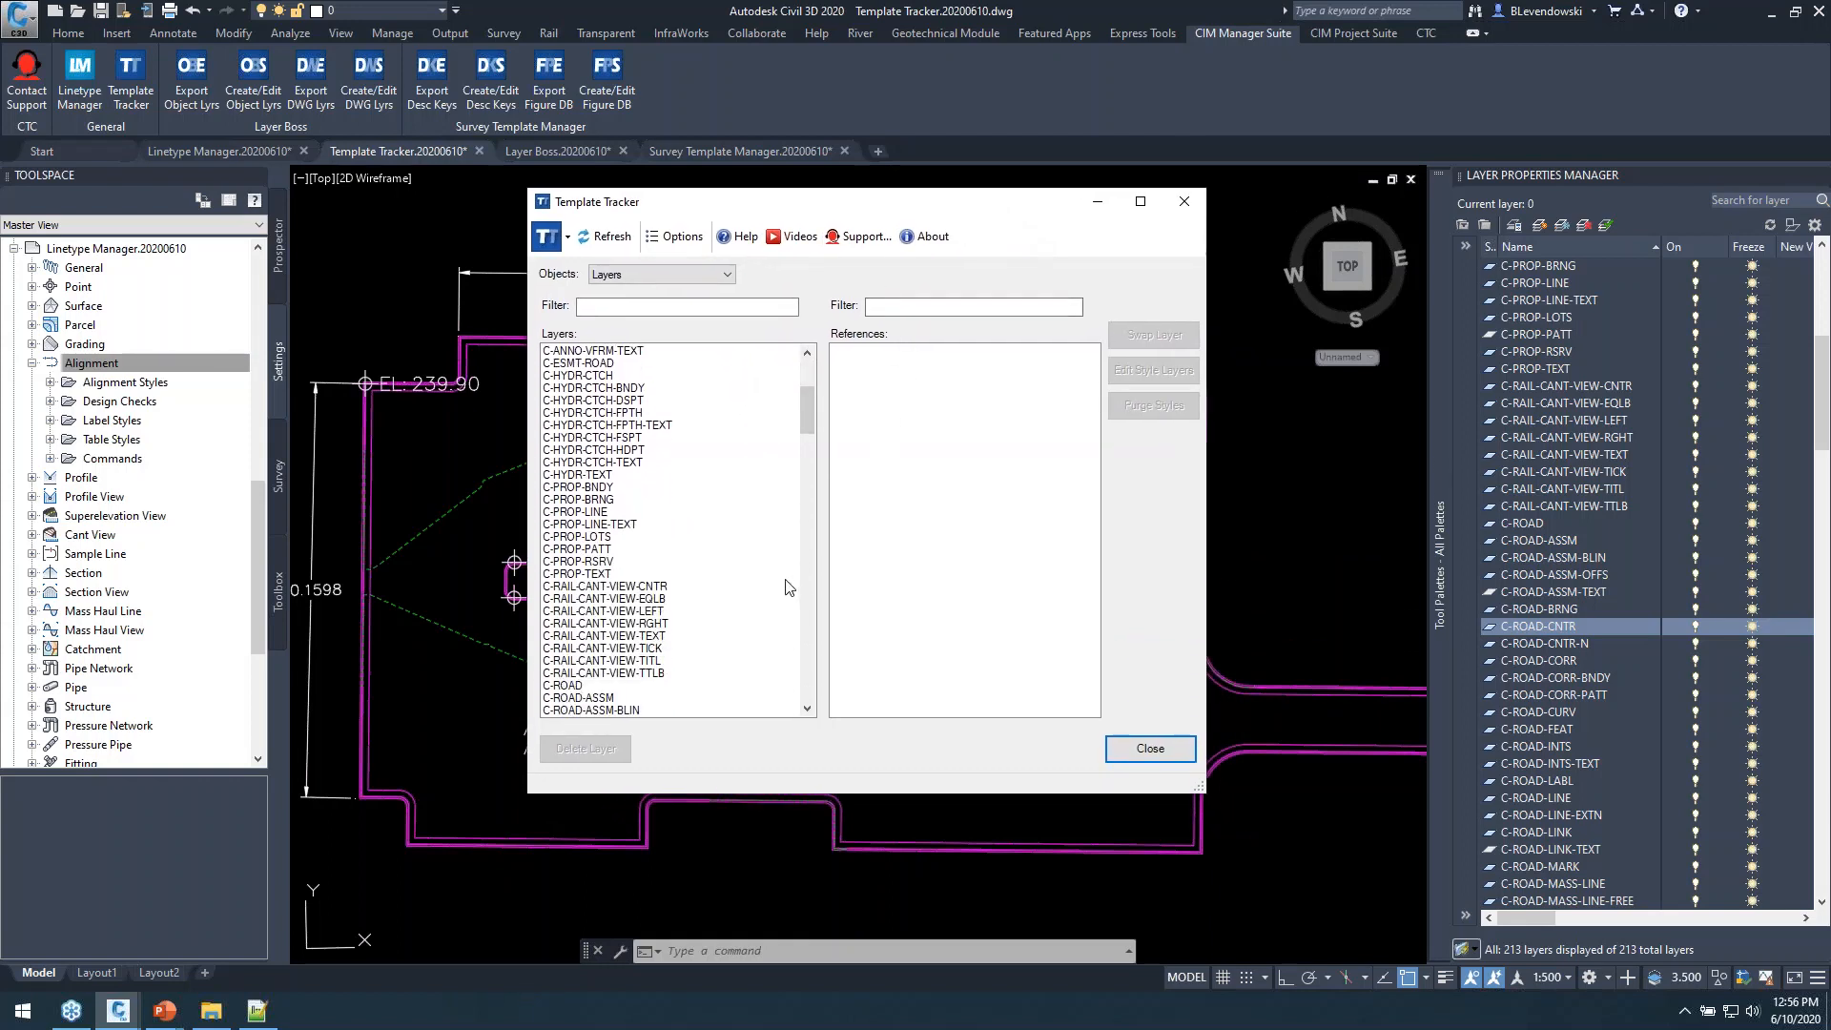
{"action": "scroll", "coordinate": [775, 630], "scroll_direction": "down", "scroll_amount": 1}
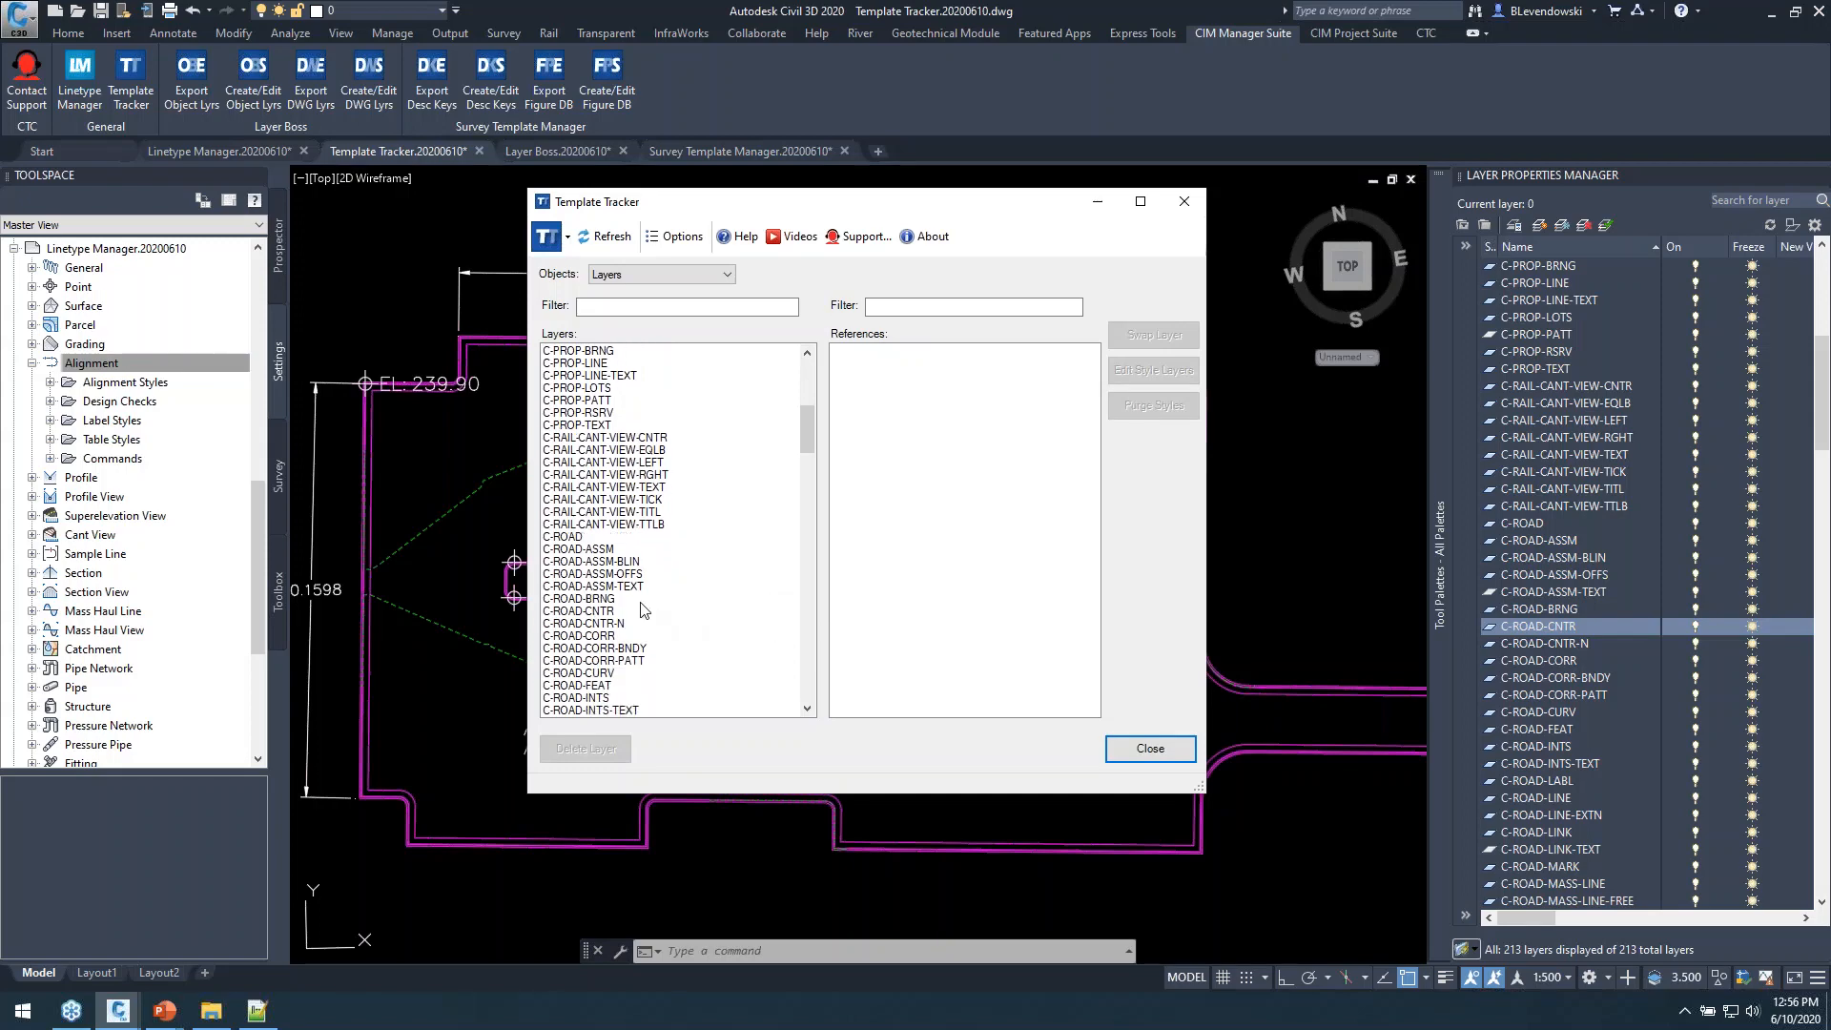
{"action": "left_click", "coordinate": [601, 611]}
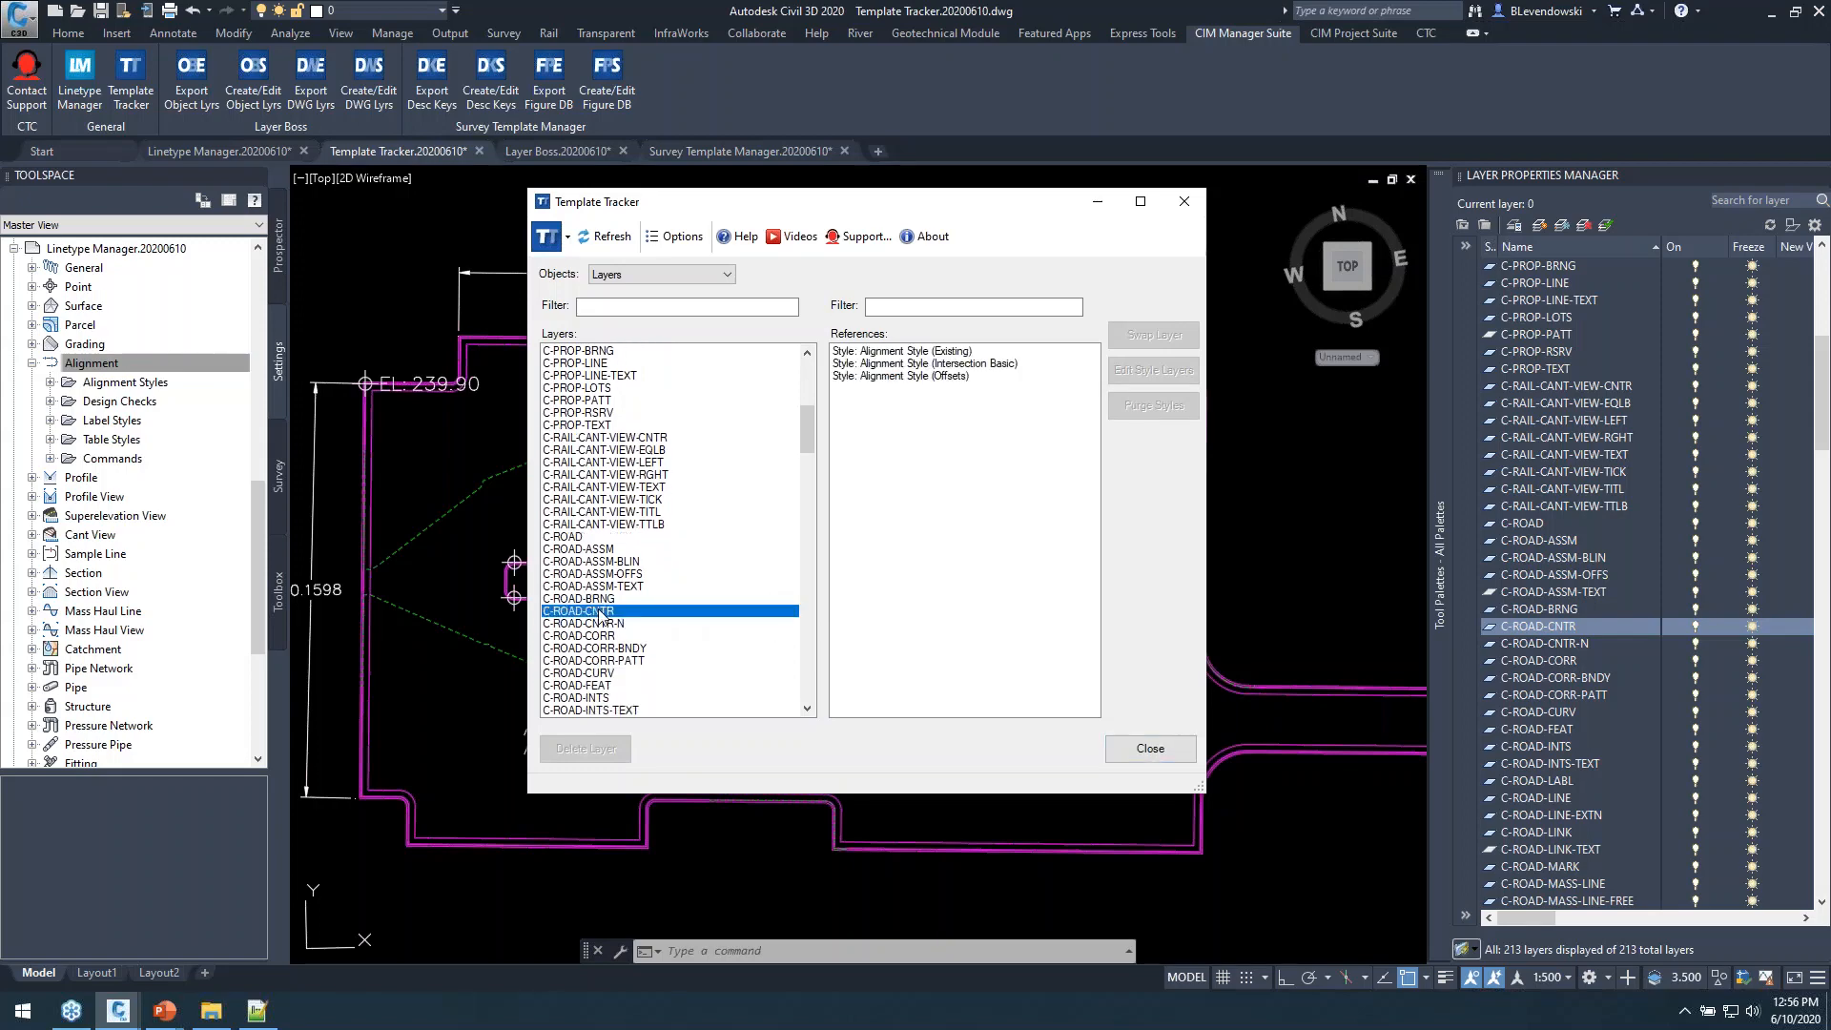
Inspect the model and plan display layers of the Alignment Style (Existing) reference, then leave them unchanged.
{"action": "left_click", "coordinate": [912, 351]}
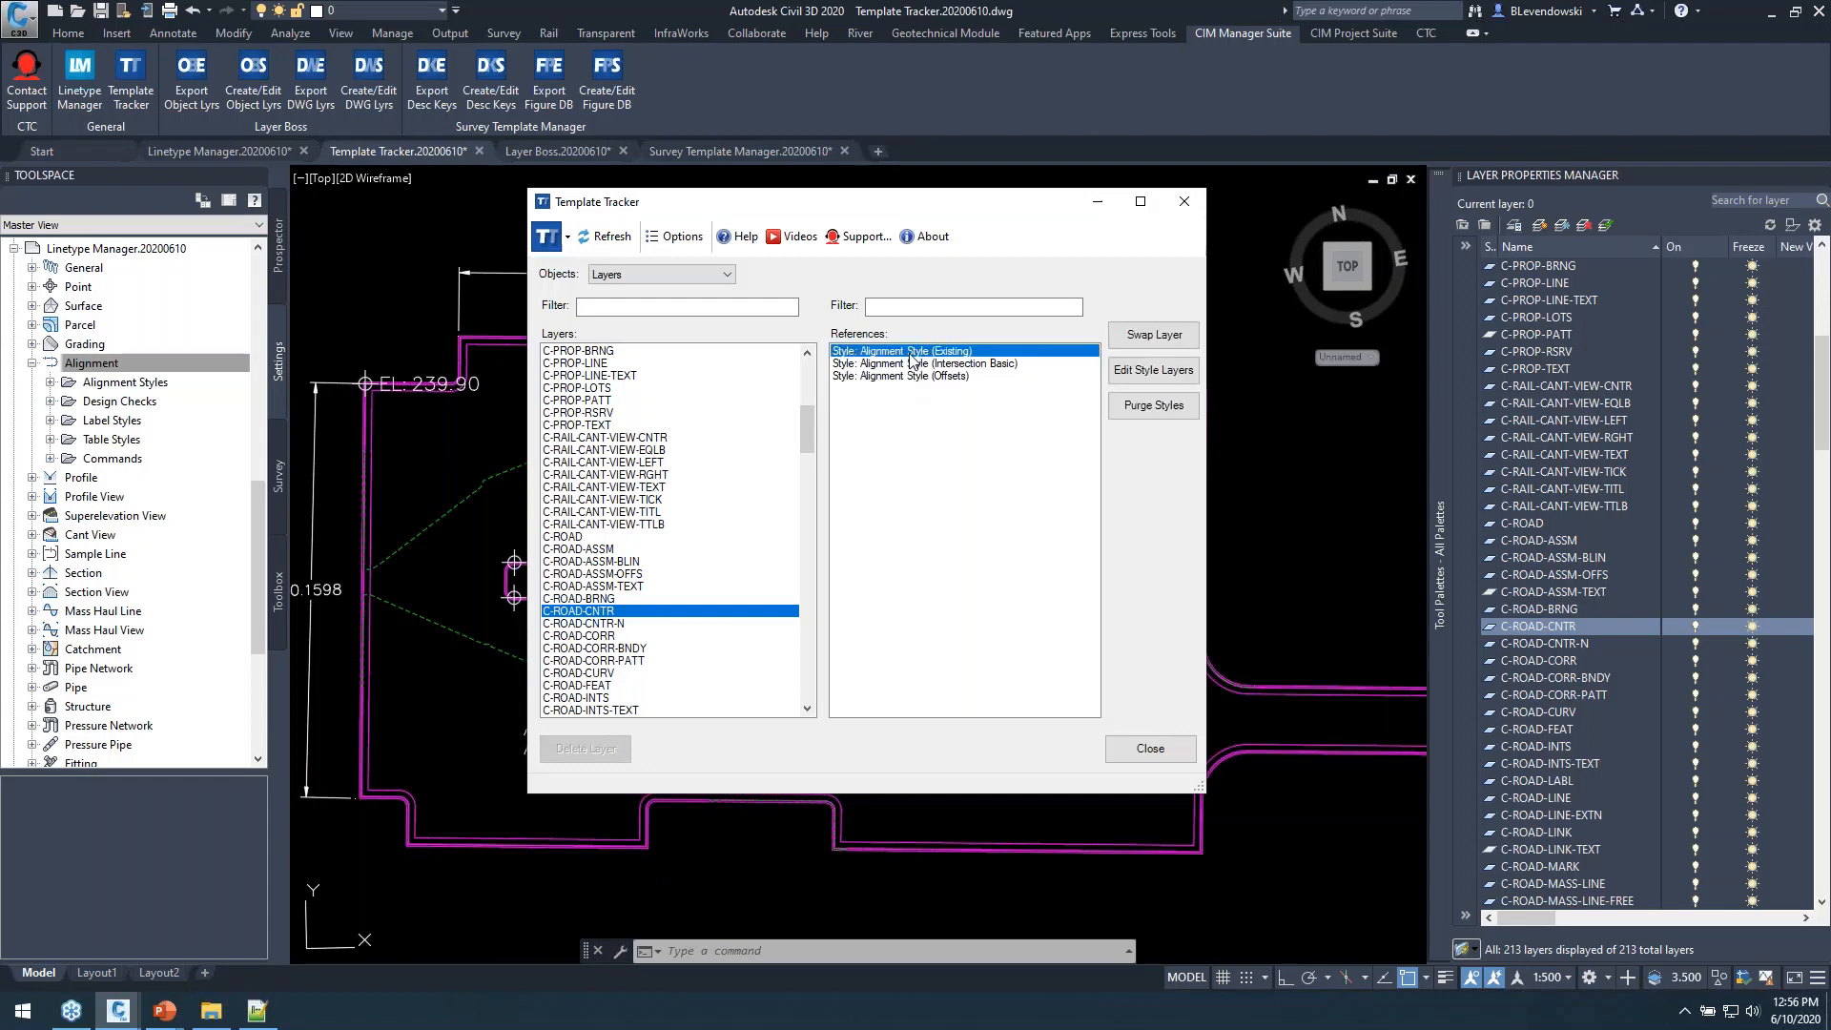
{"action": "left_click", "coordinate": [1153, 369]}
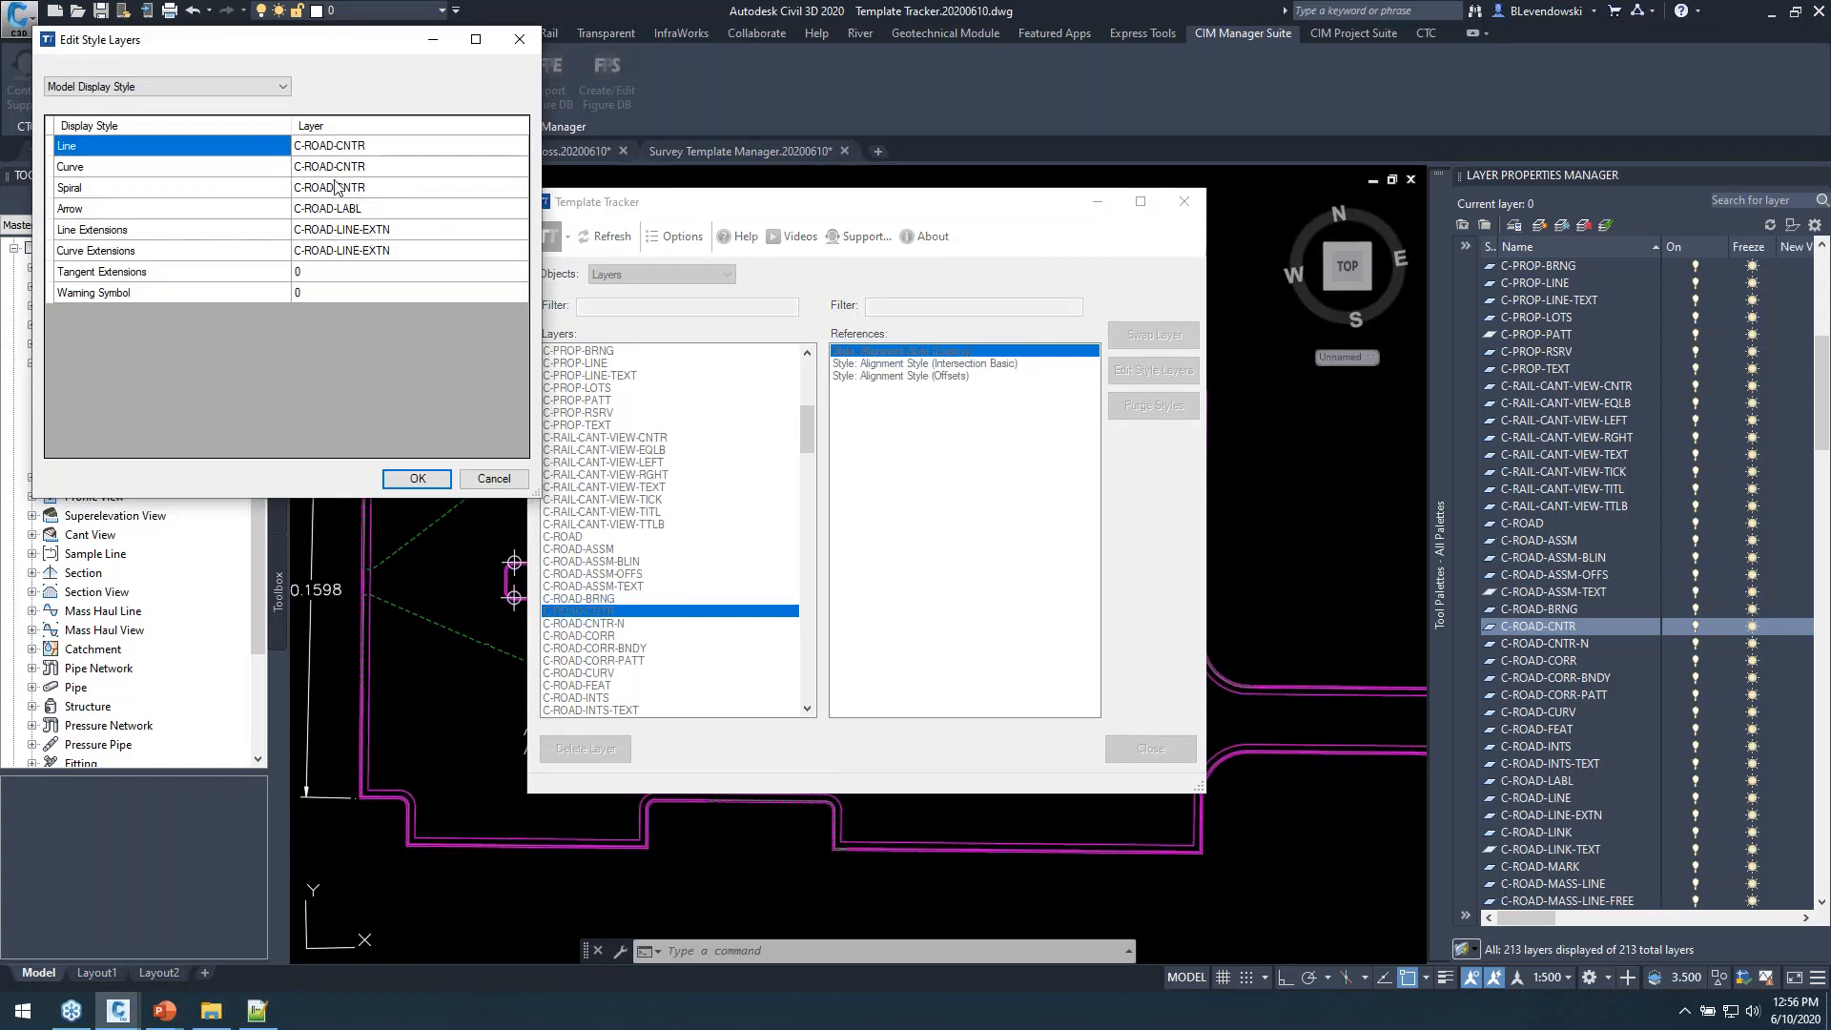
{"action": "left_click", "coordinate": [223, 86]}
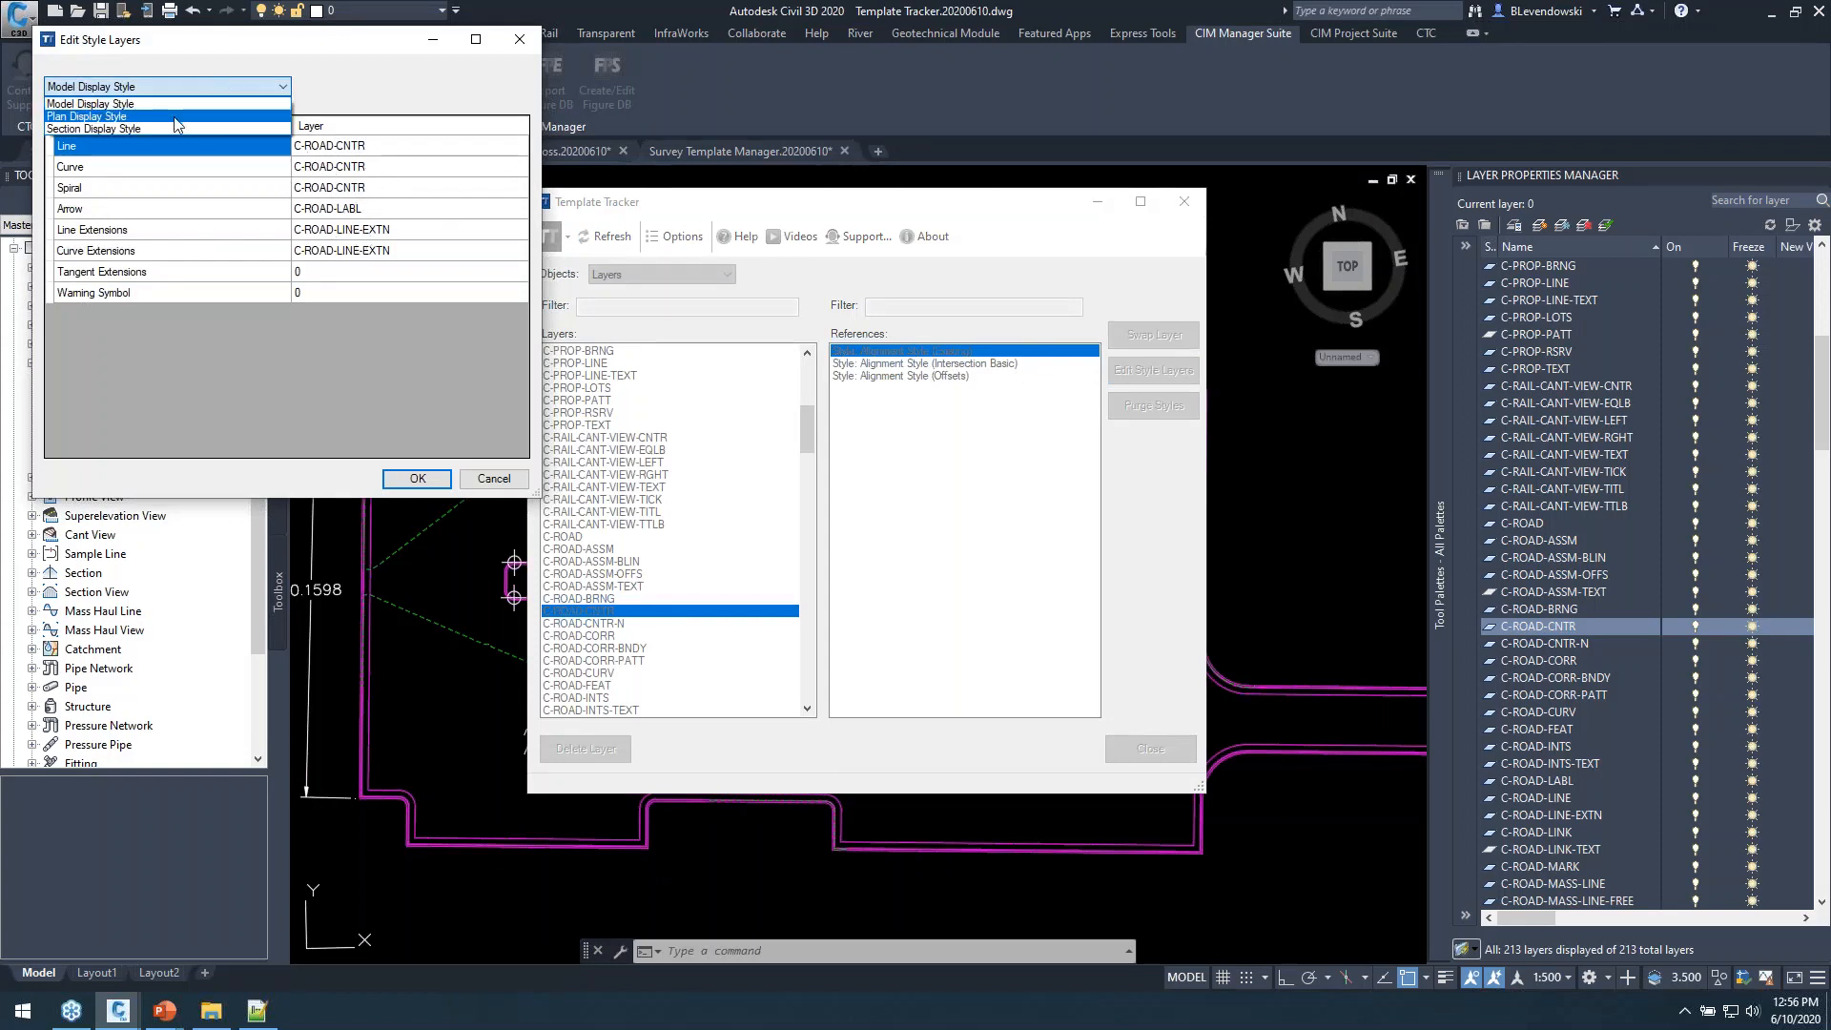
{"action": "left_click", "coordinate": [202, 115]}
{"action": "left_click", "coordinate": [493, 479]}
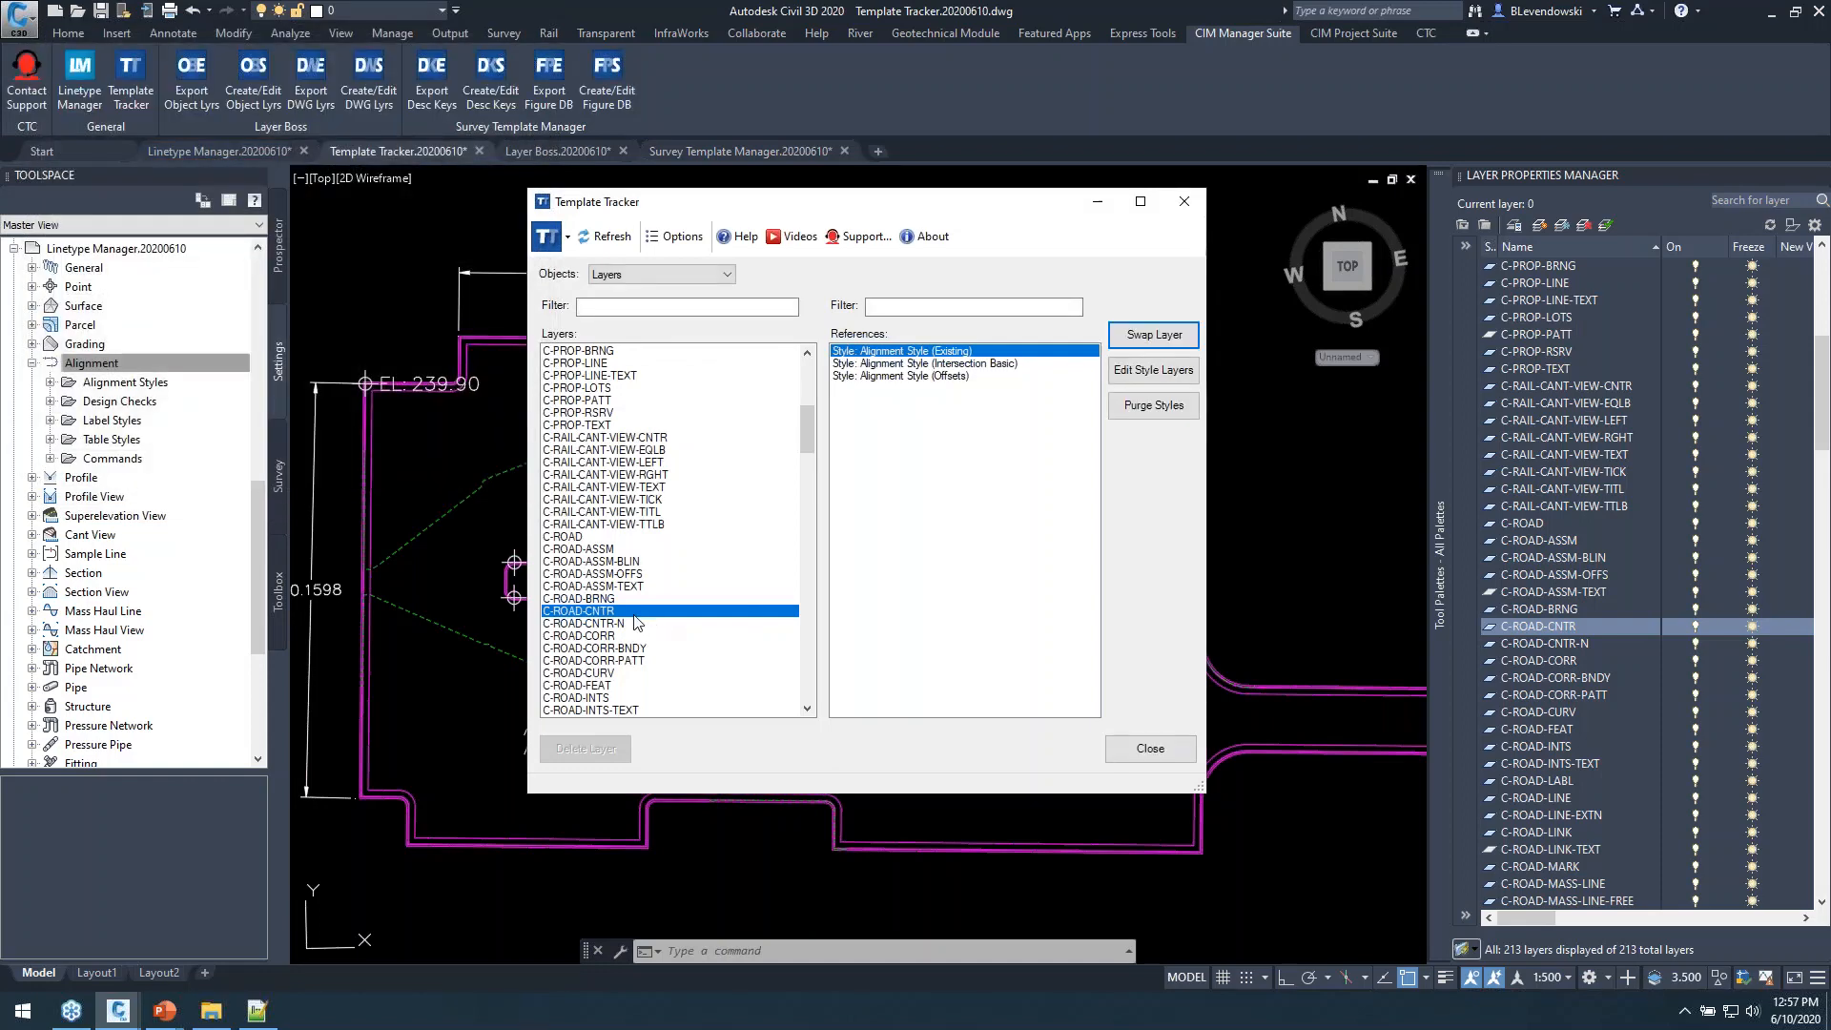
Swap all the alignment style references on C-ROAD-CNTR to the C-ROAD-CNTR-N layer and delete the C-ROAD-CNTR layer.
{"action": "left_click", "coordinate": [894, 376], "text": "shift"}
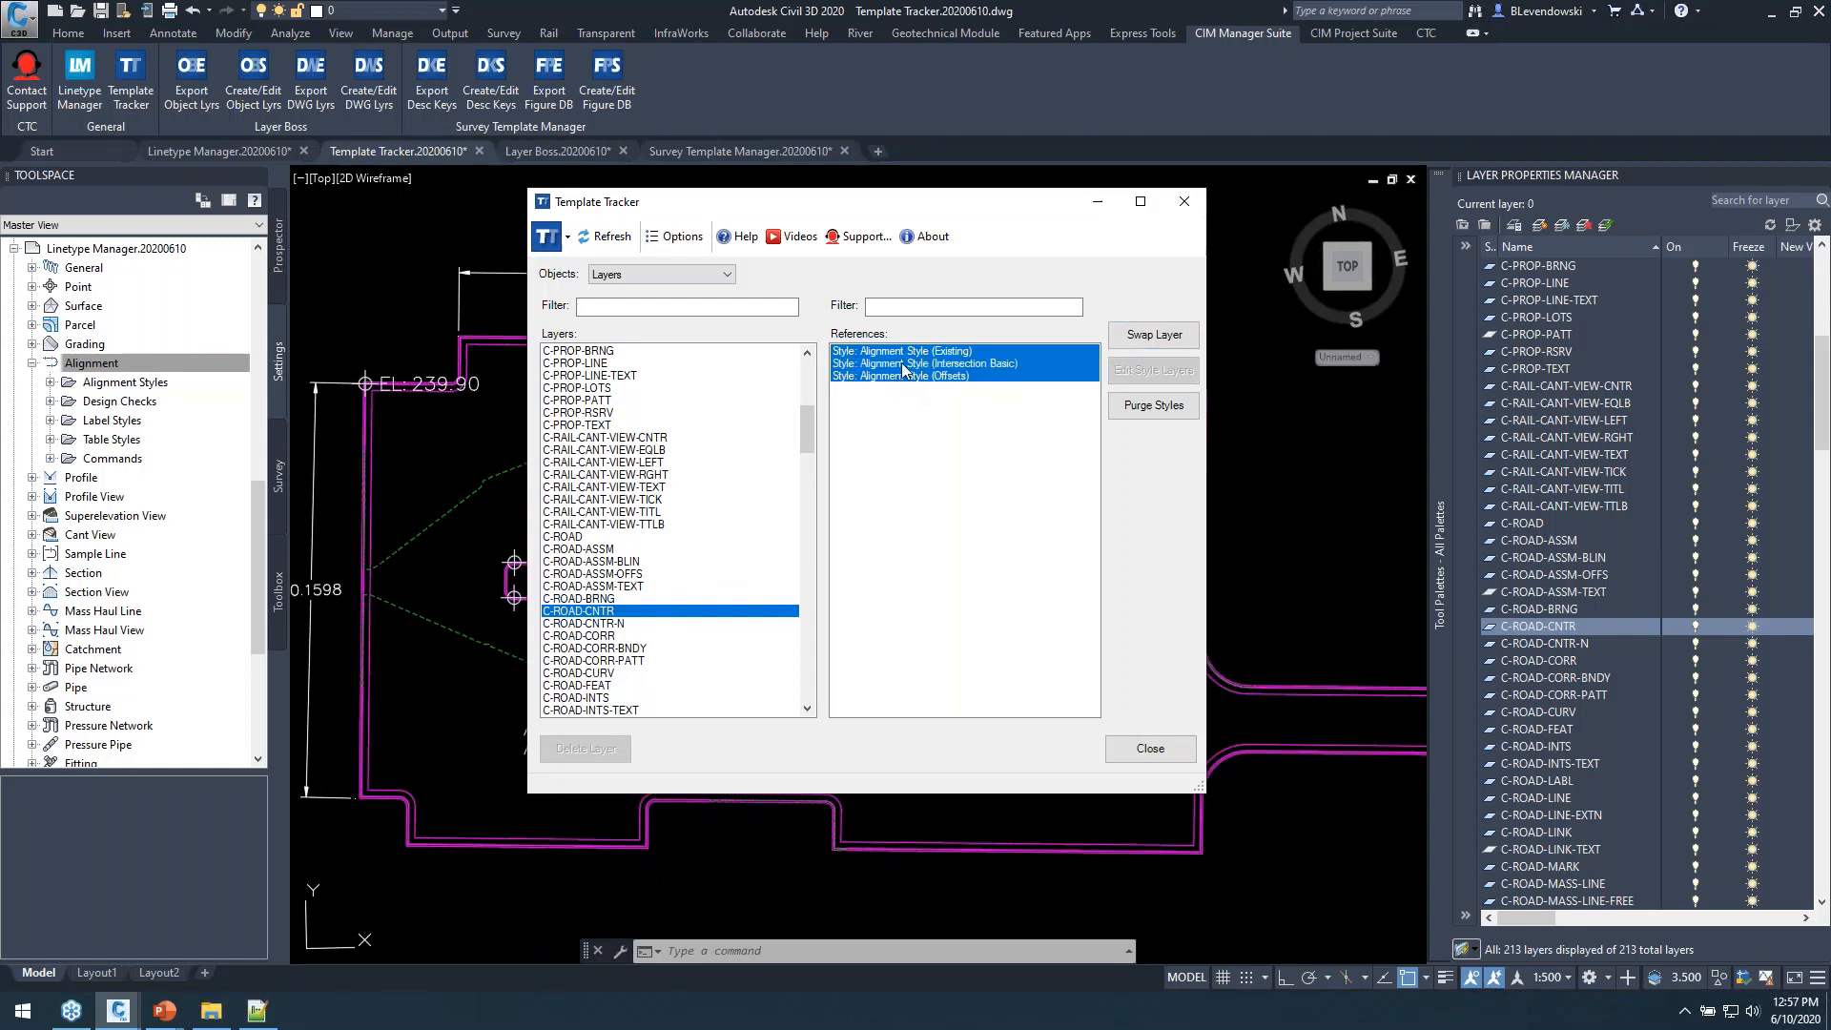
{"action": "left_click", "coordinate": [1154, 336]}
{"action": "scroll", "coordinate": [855, 621], "scroll_direction": "down", "scroll_amount": 1}
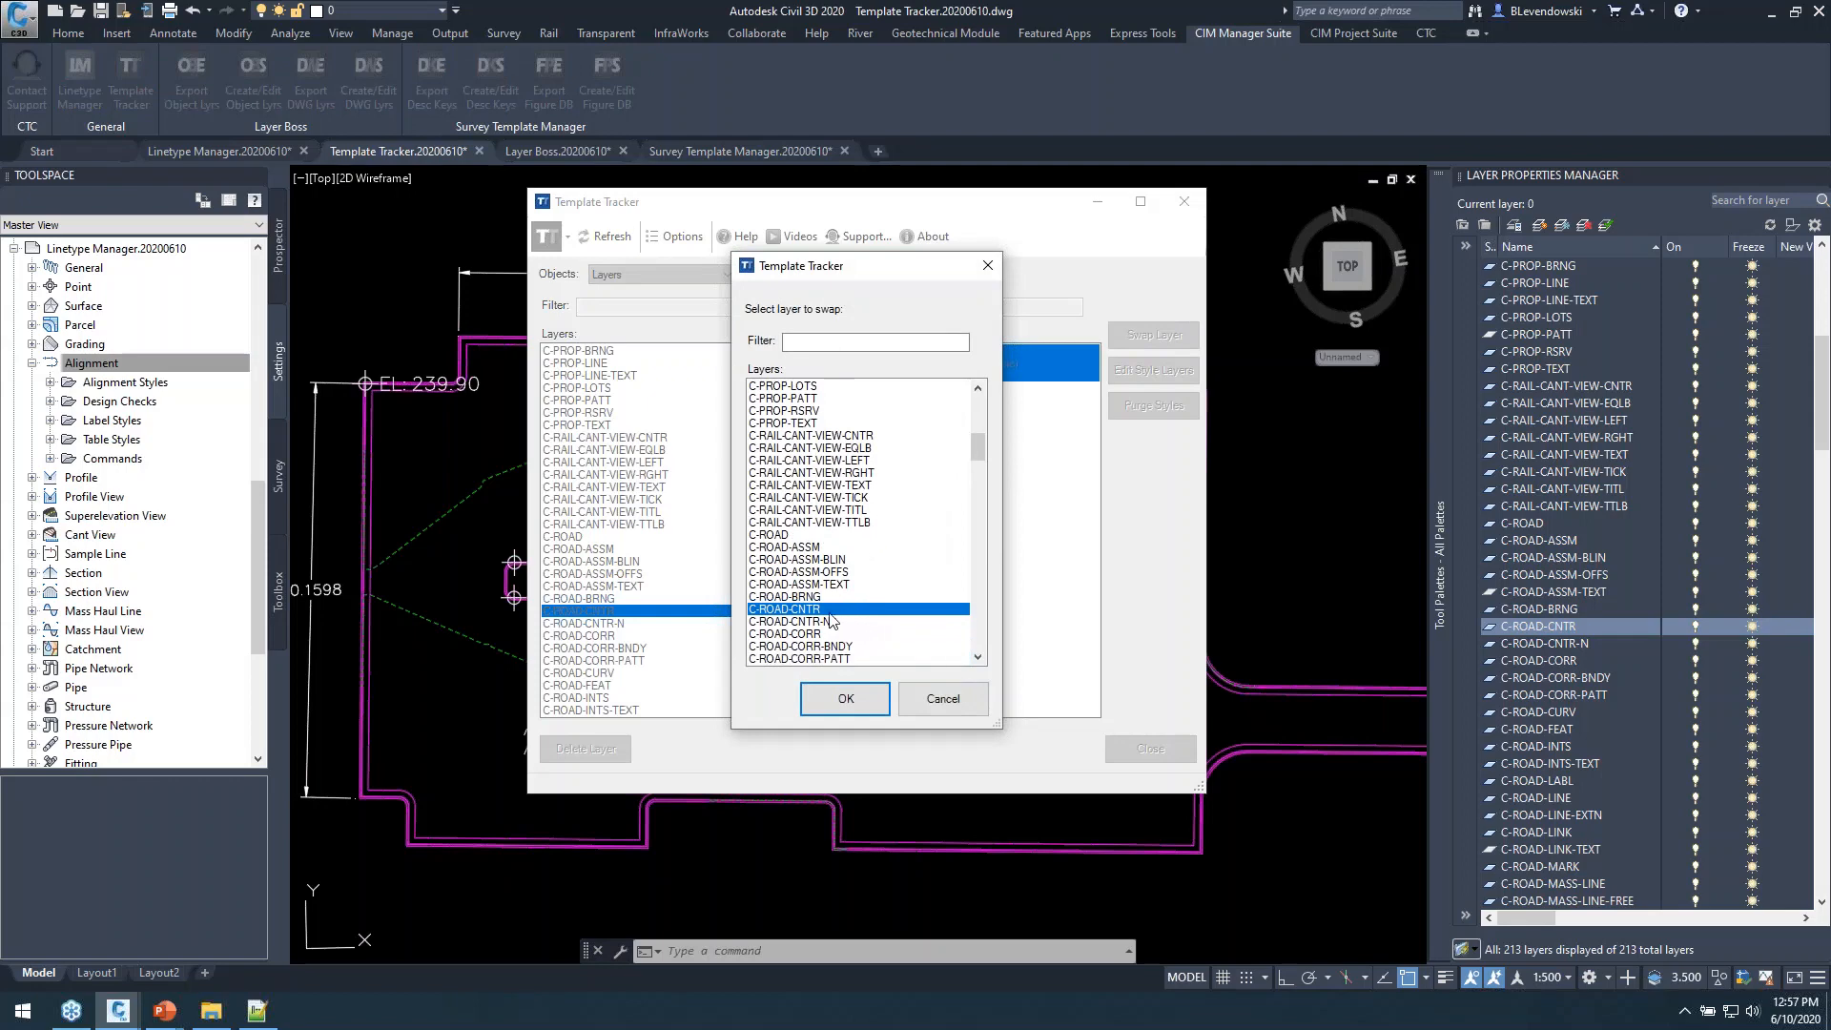
{"action": "left_click", "coordinate": [789, 622]}
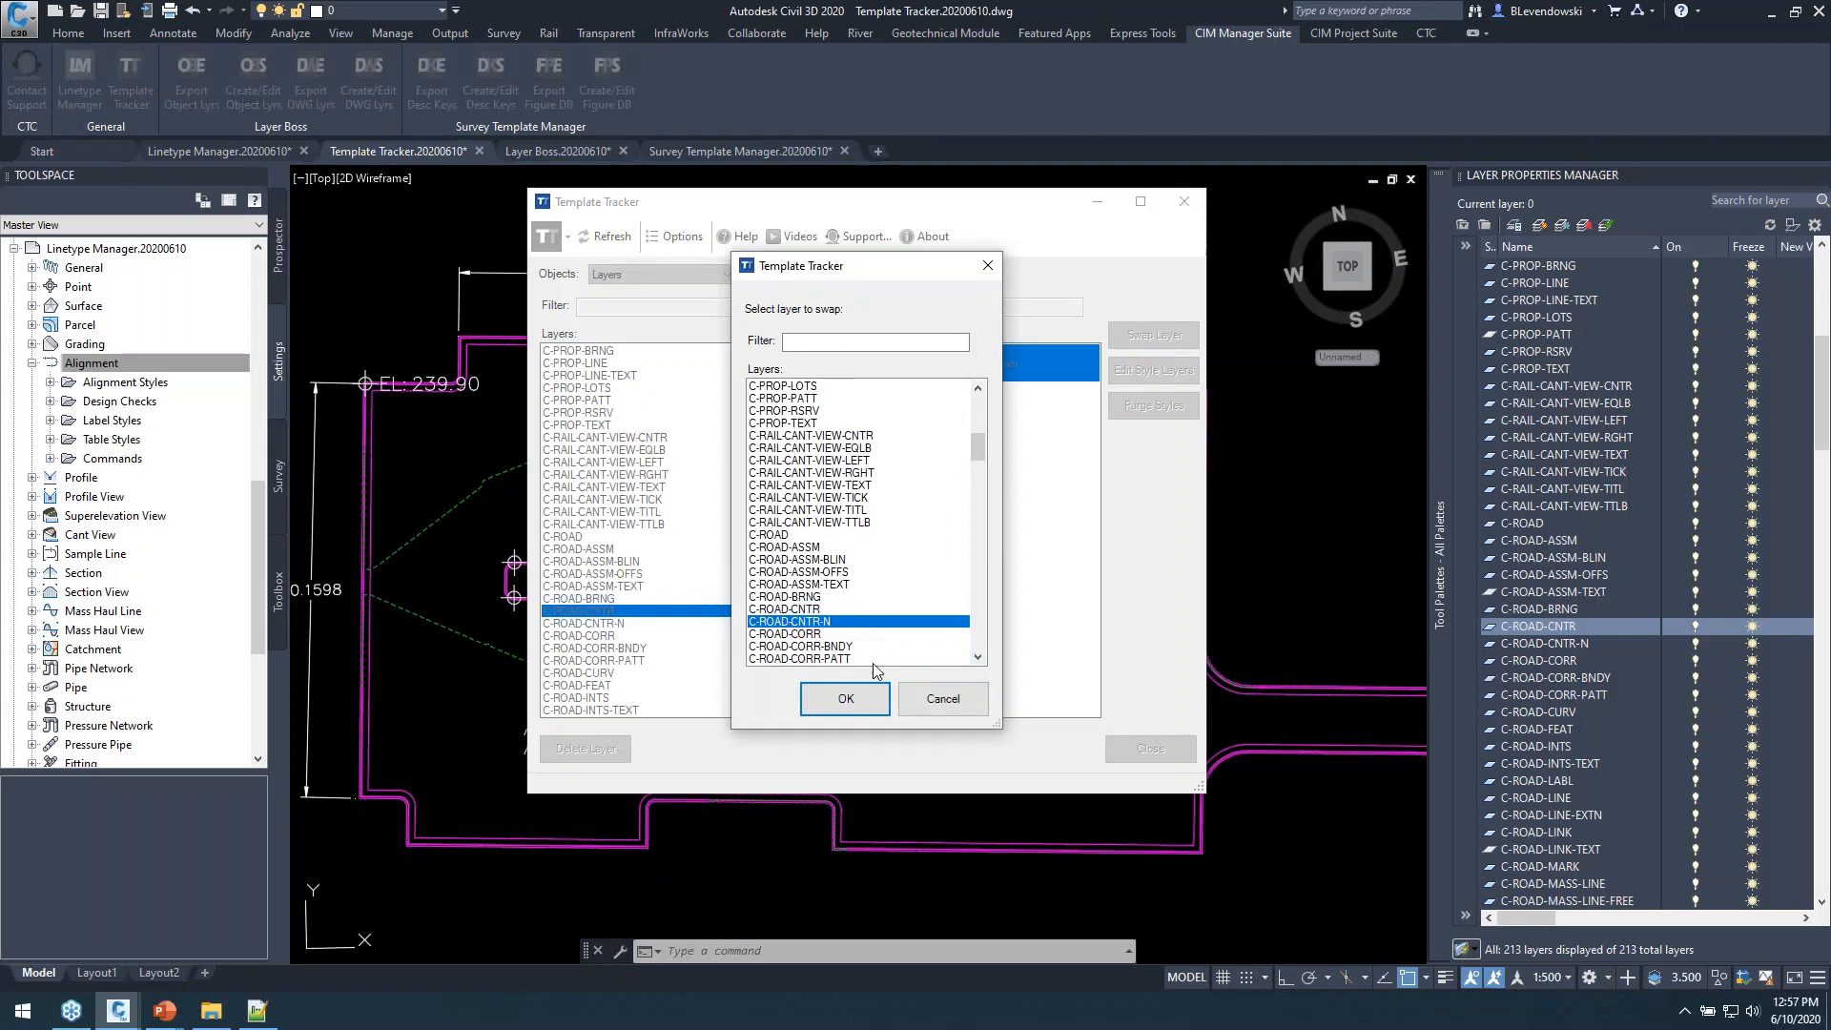
{"action": "left_click", "coordinate": [846, 698]}
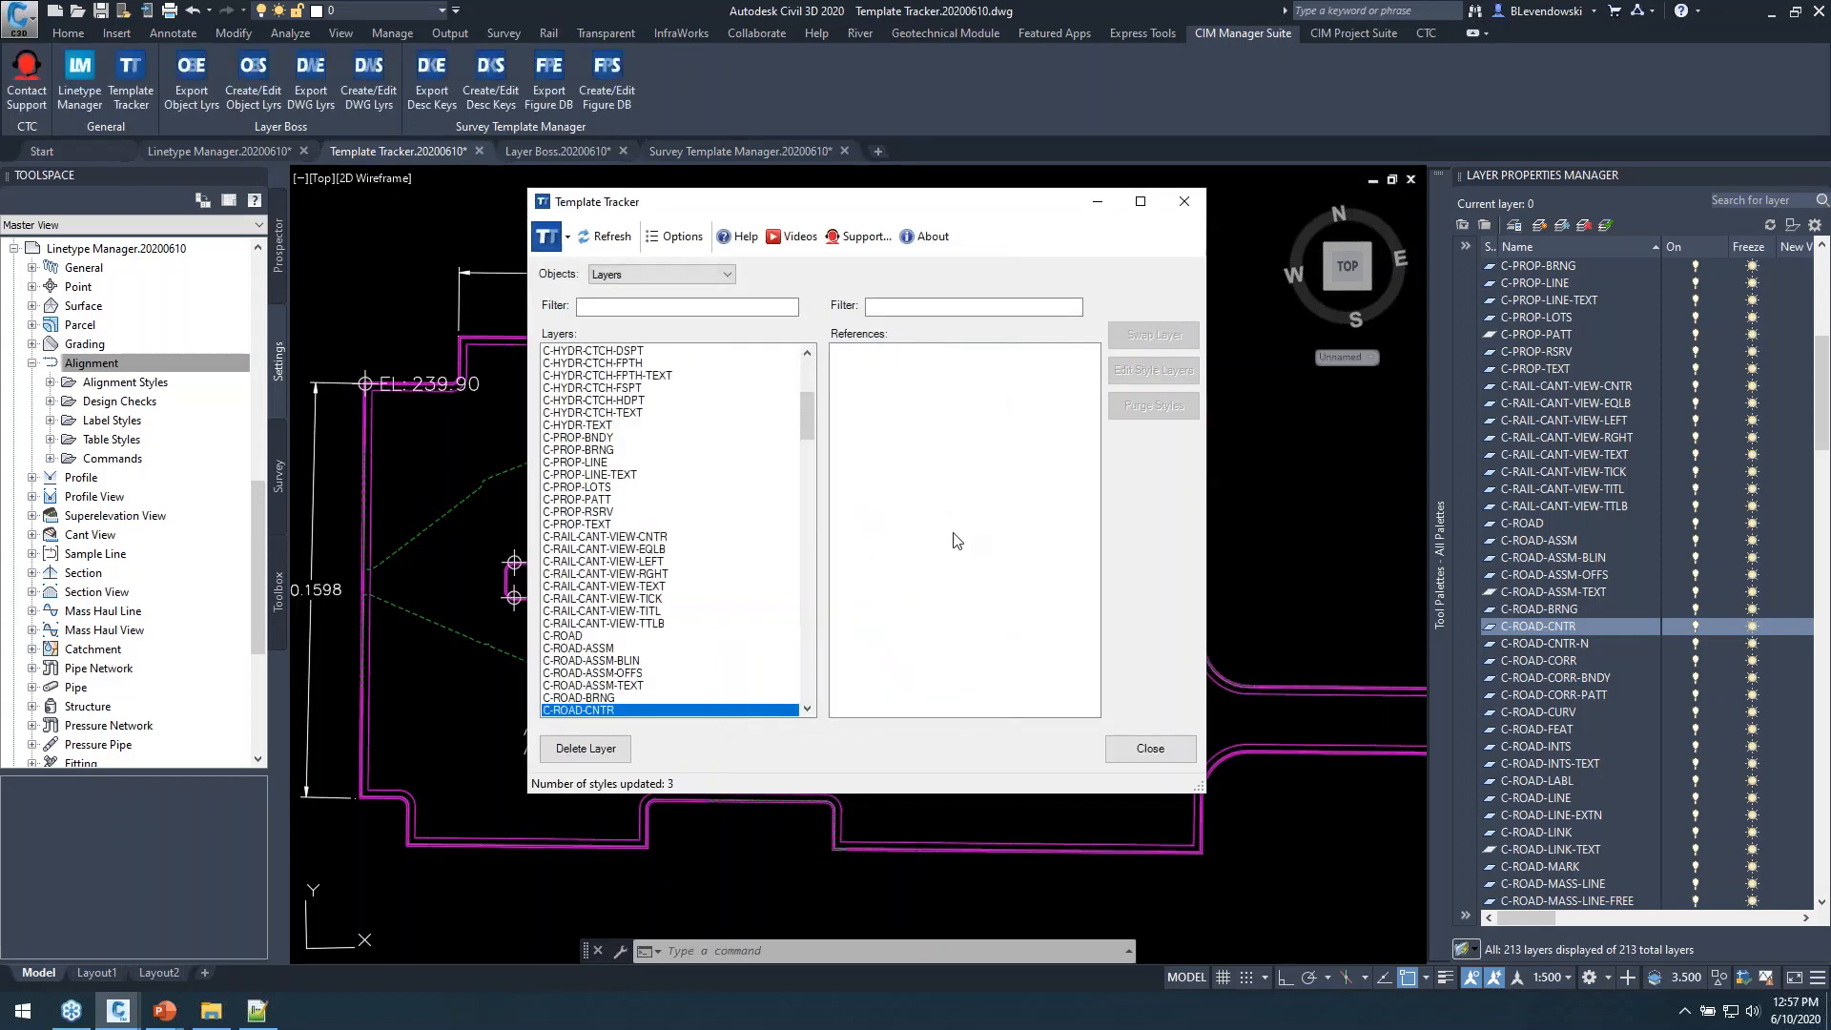
{"action": "scroll", "coordinate": [754, 640], "scroll_direction": "down", "scroll_amount": 1}
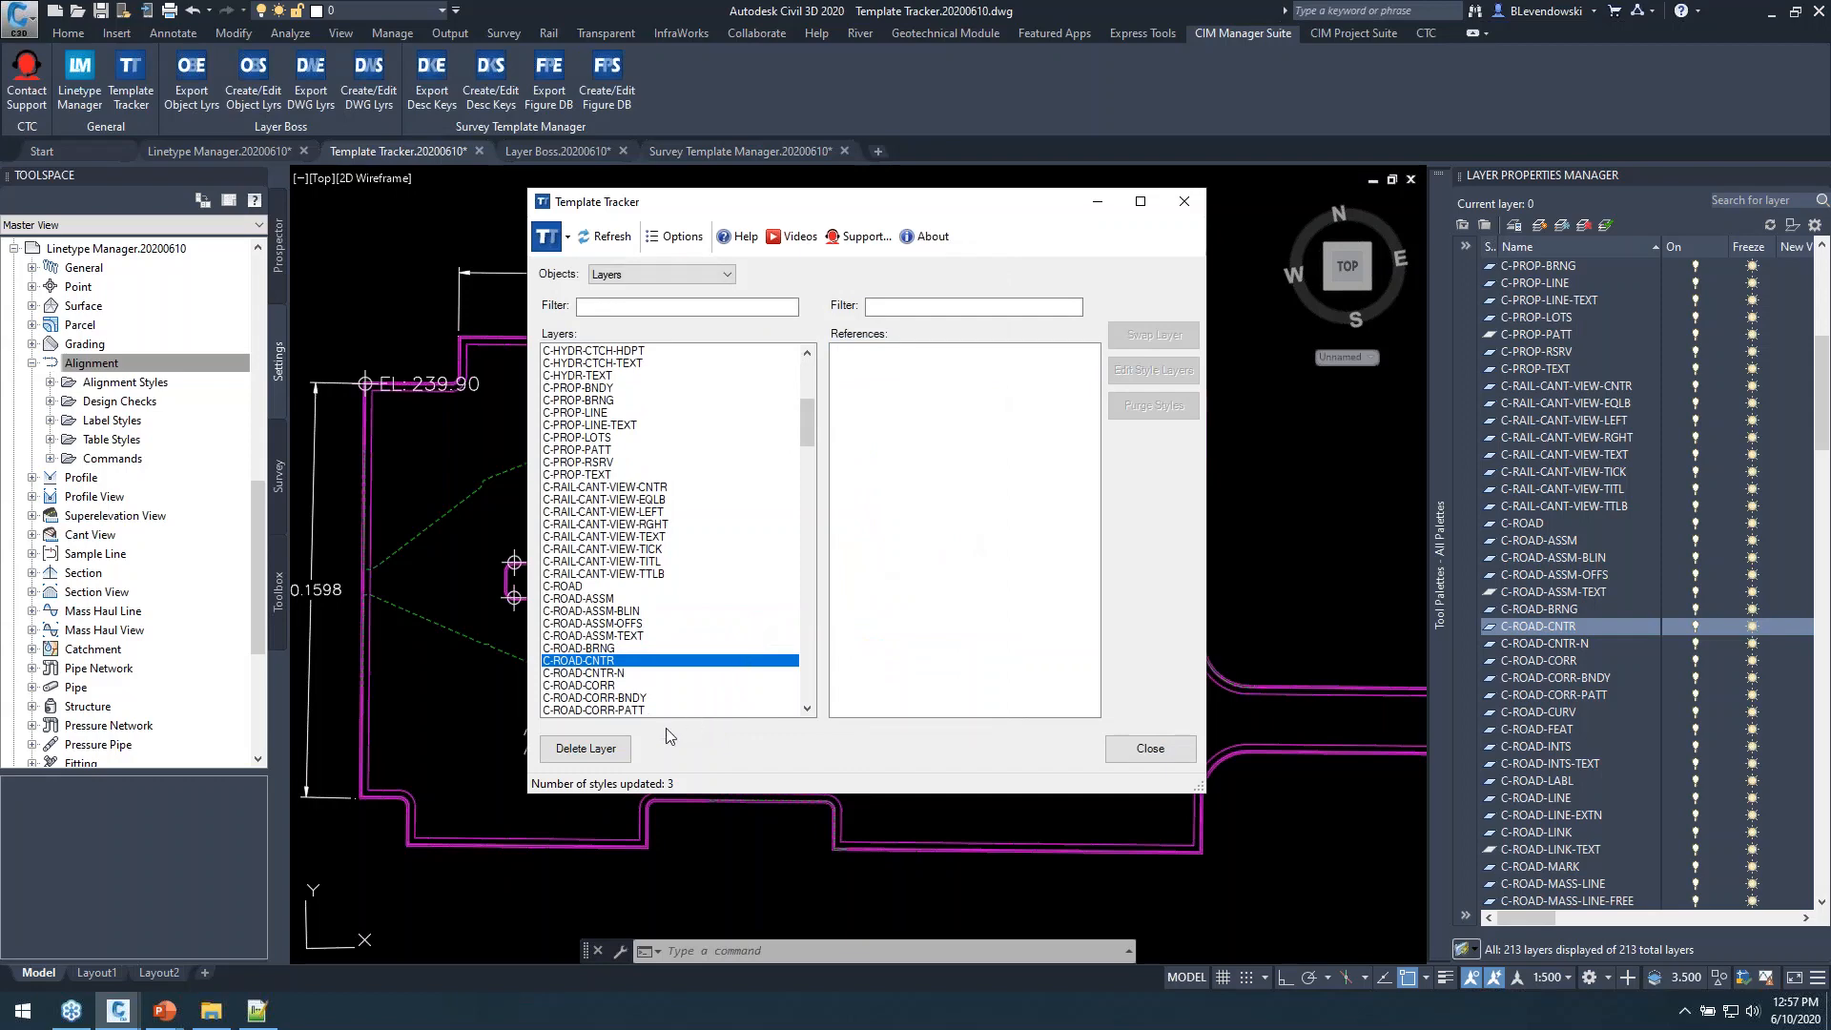
{"action": "left_click", "coordinate": [586, 749]}
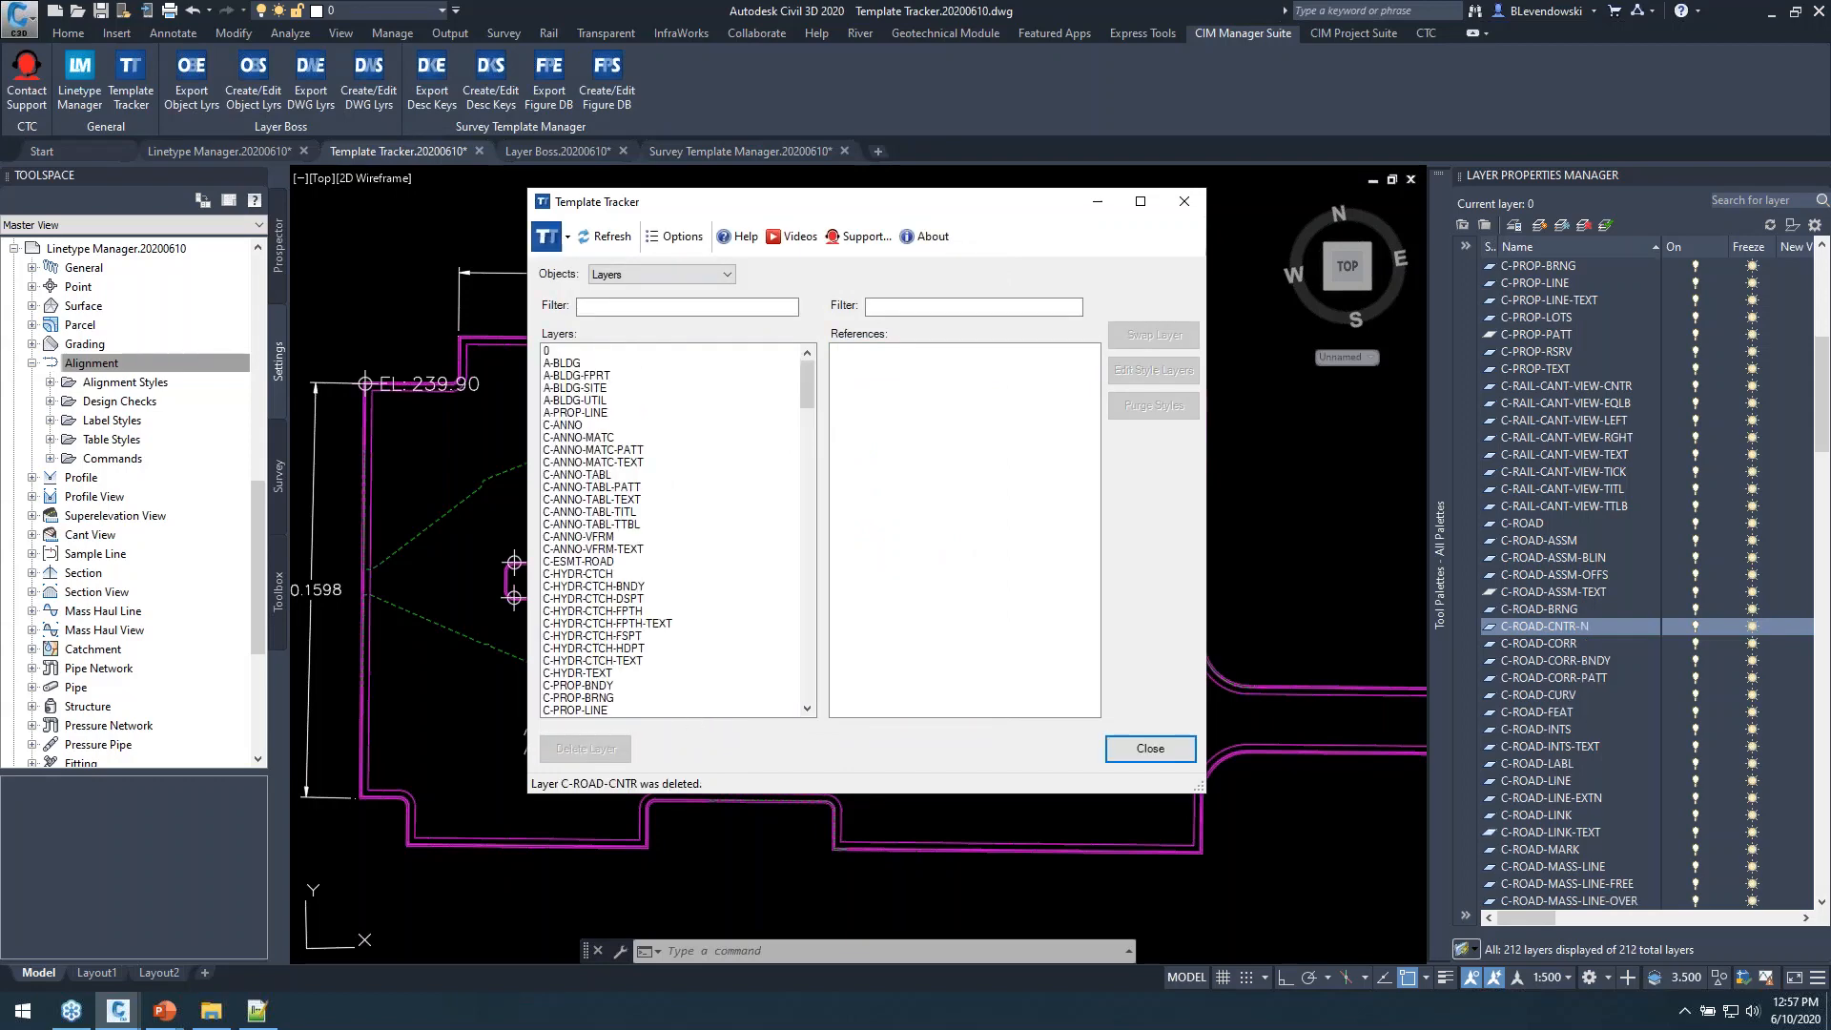
List the references to the C-ROAD-CNTR-N layer to check the swapped alignment styles.
{"action": "scroll", "coordinate": [646, 677], "scroll_direction": "down", "scroll_amount": 10}
{"action": "scroll", "coordinate": [646, 676], "scroll_direction": "down", "scroll_amount": 6}
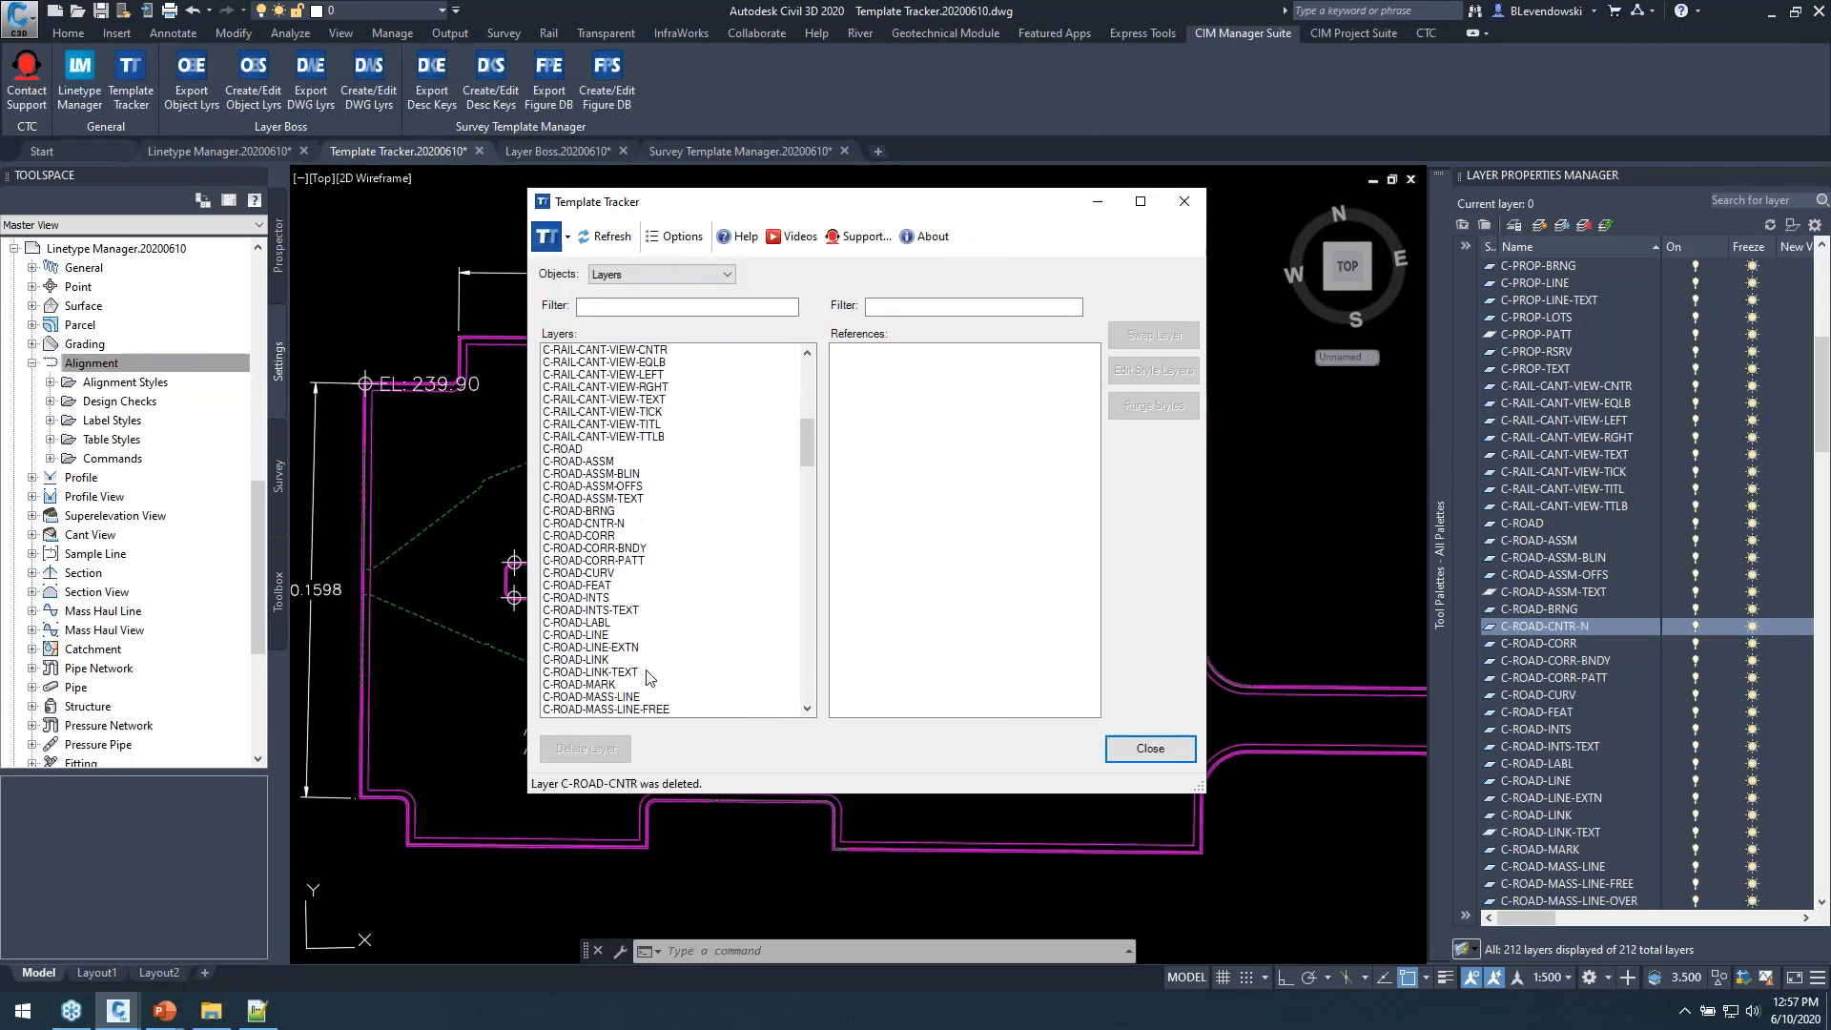
{"action": "scroll", "coordinate": [648, 679], "scroll_direction": "up", "scroll_amount": 2}
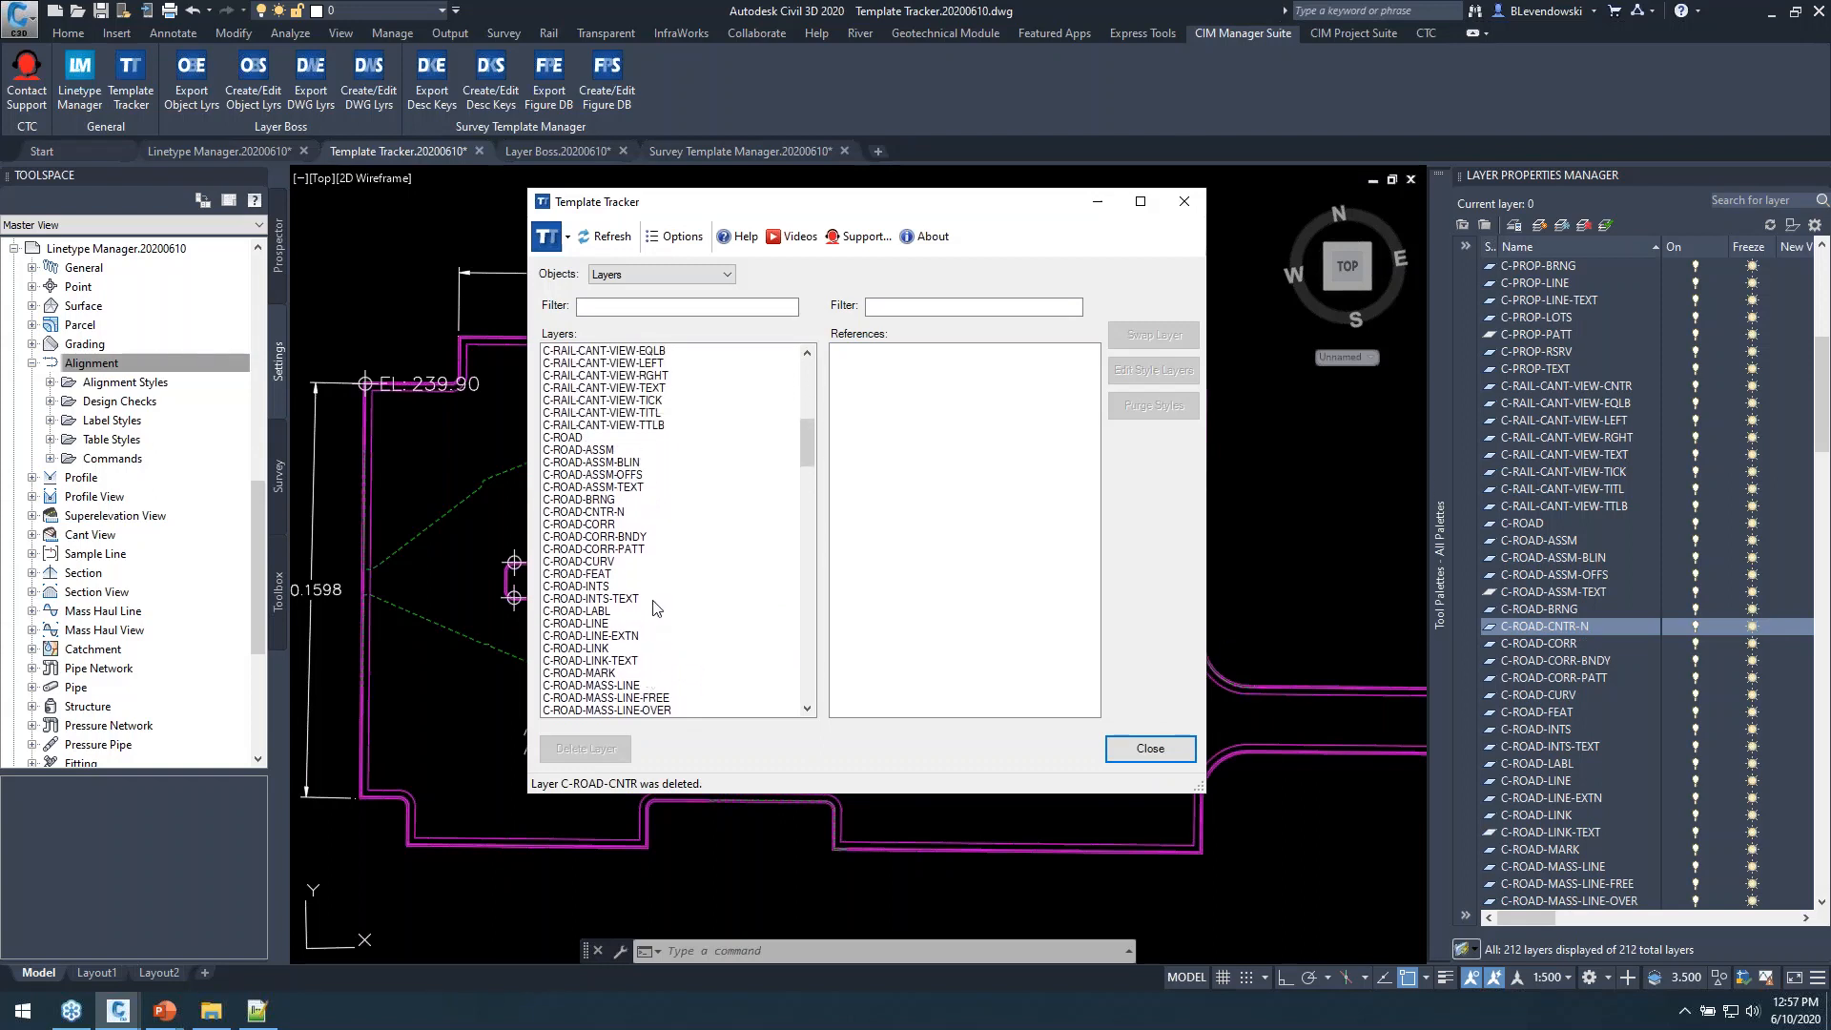
{"action": "left_click", "coordinate": [602, 513]}
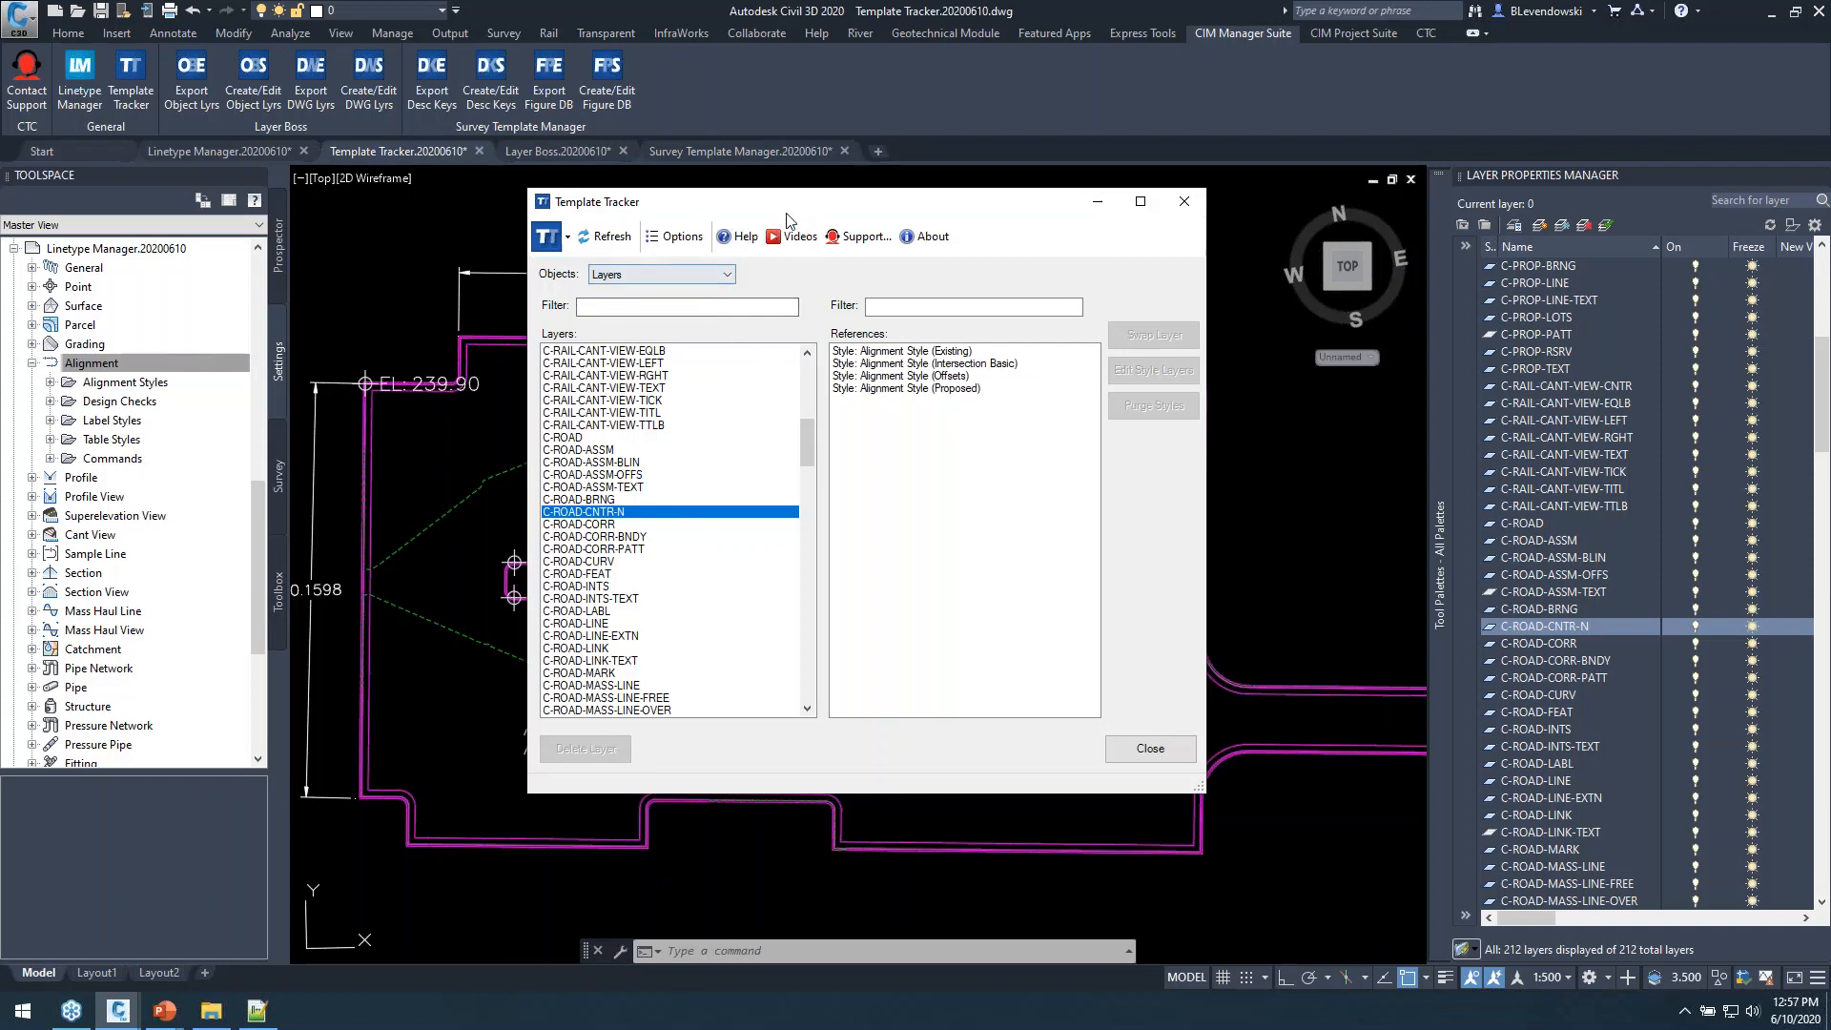
Look through the drawing's layer list and the Toolspace settings alongside the tracker's layer references.
{"action": "left_click_drag", "start_coordinate": [754, 201], "coordinate": [656, 174]}
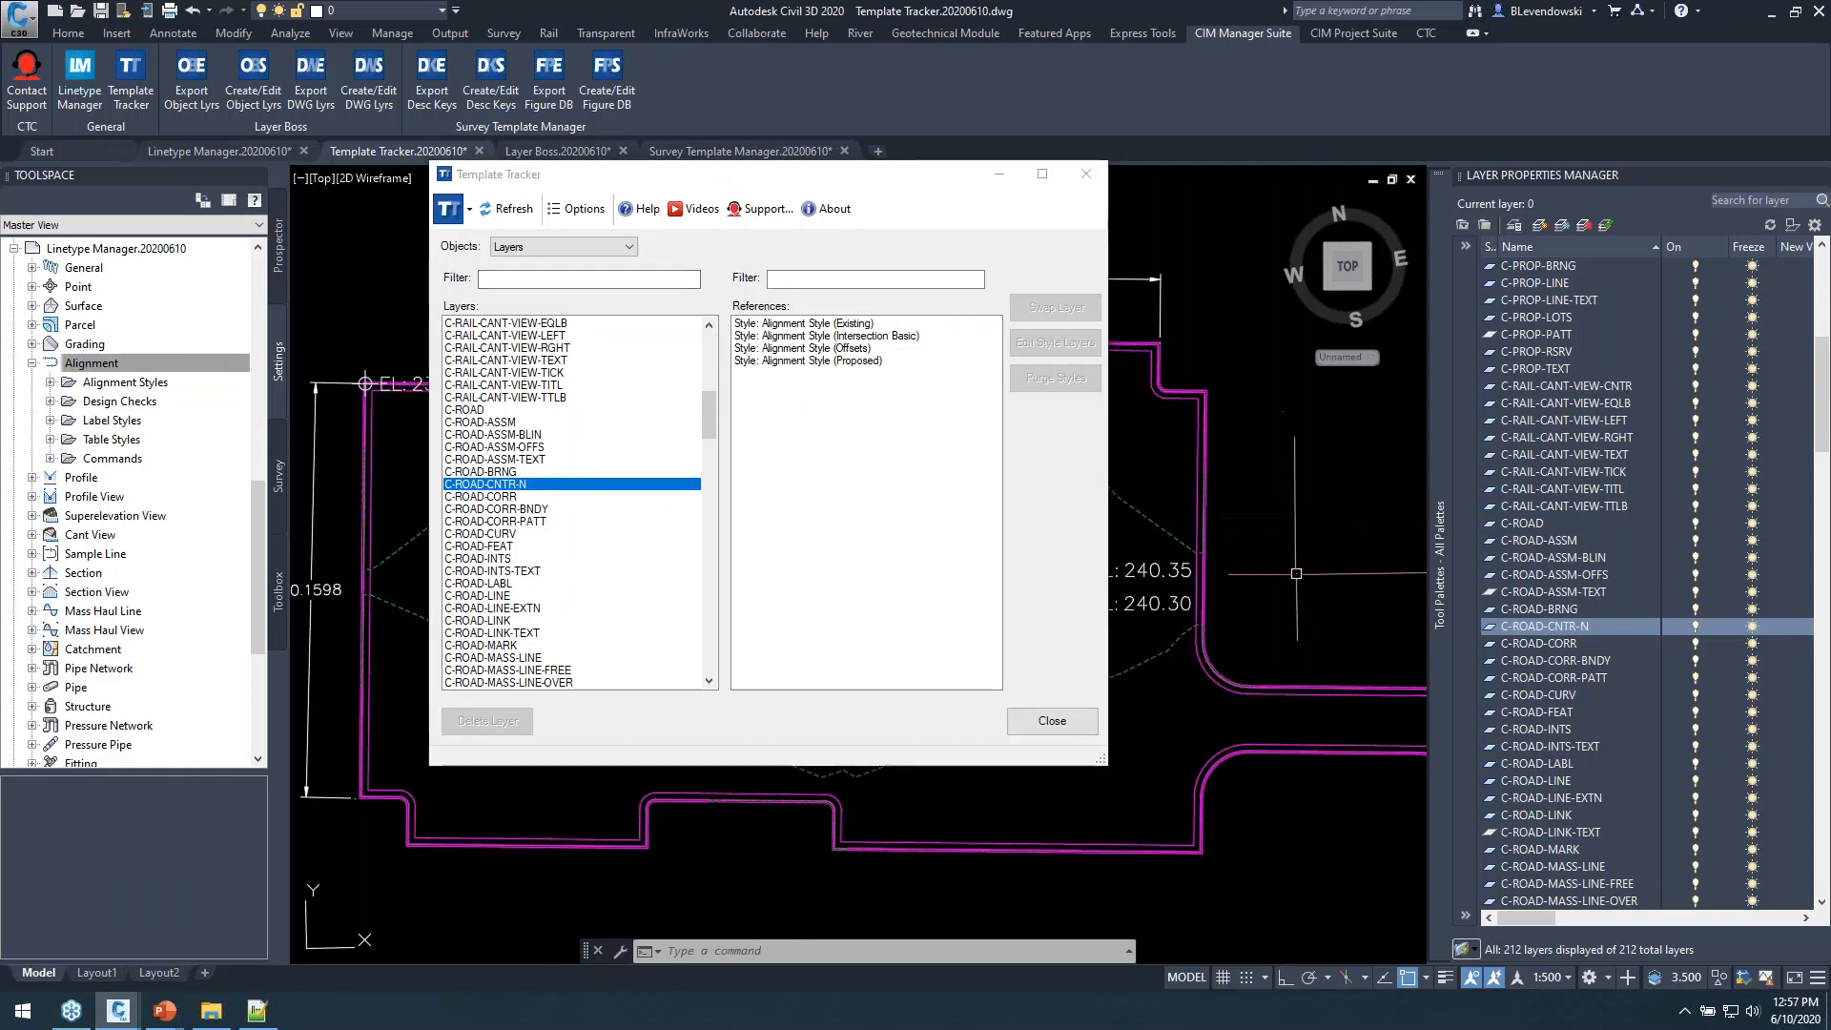
{"action": "left_click", "coordinate": [1529, 529]}
{"action": "scroll", "coordinate": [1545, 540], "scroll_direction": "down", "scroll_amount": 7}
{"action": "scroll", "coordinate": [1533, 602], "scroll_direction": "up", "scroll_amount": 9}
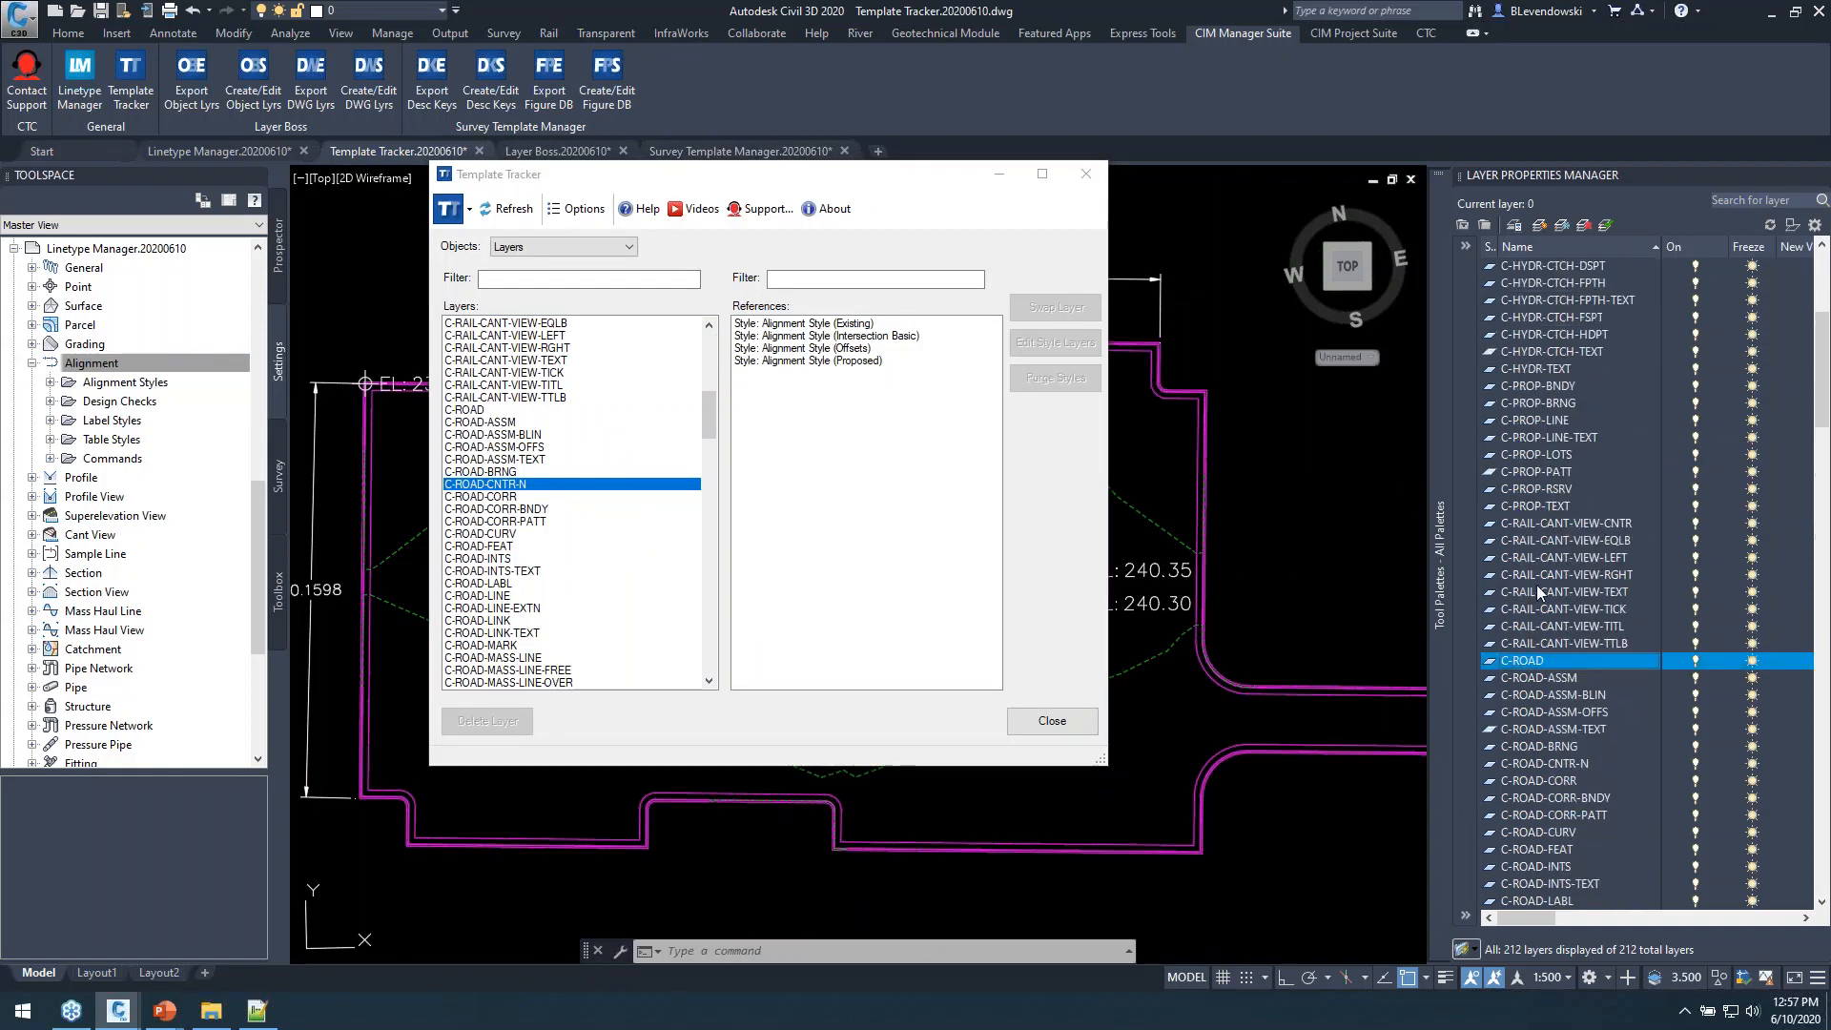
{"action": "scroll", "coordinate": [152, 424], "scroll_direction": "up", "scroll_amount": 10}
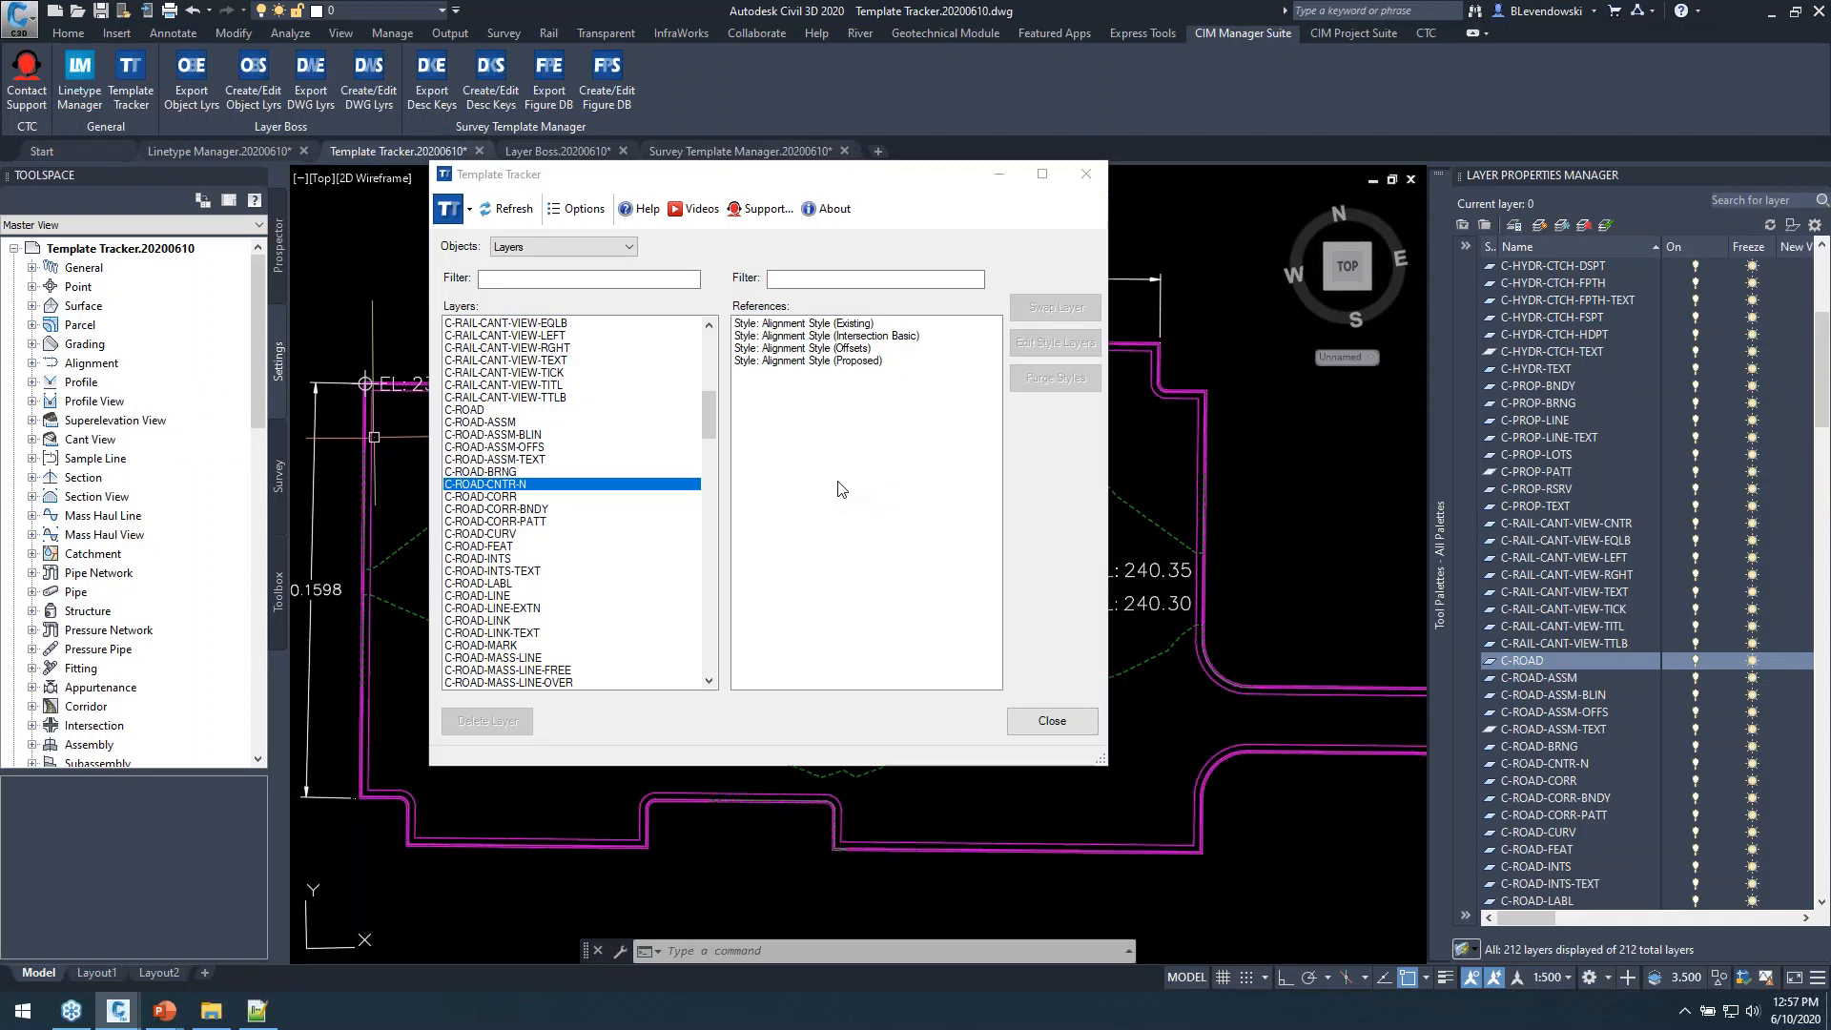
{"action": "left_click_drag", "start_coordinate": [891, 182], "coordinate": [942, 220]}
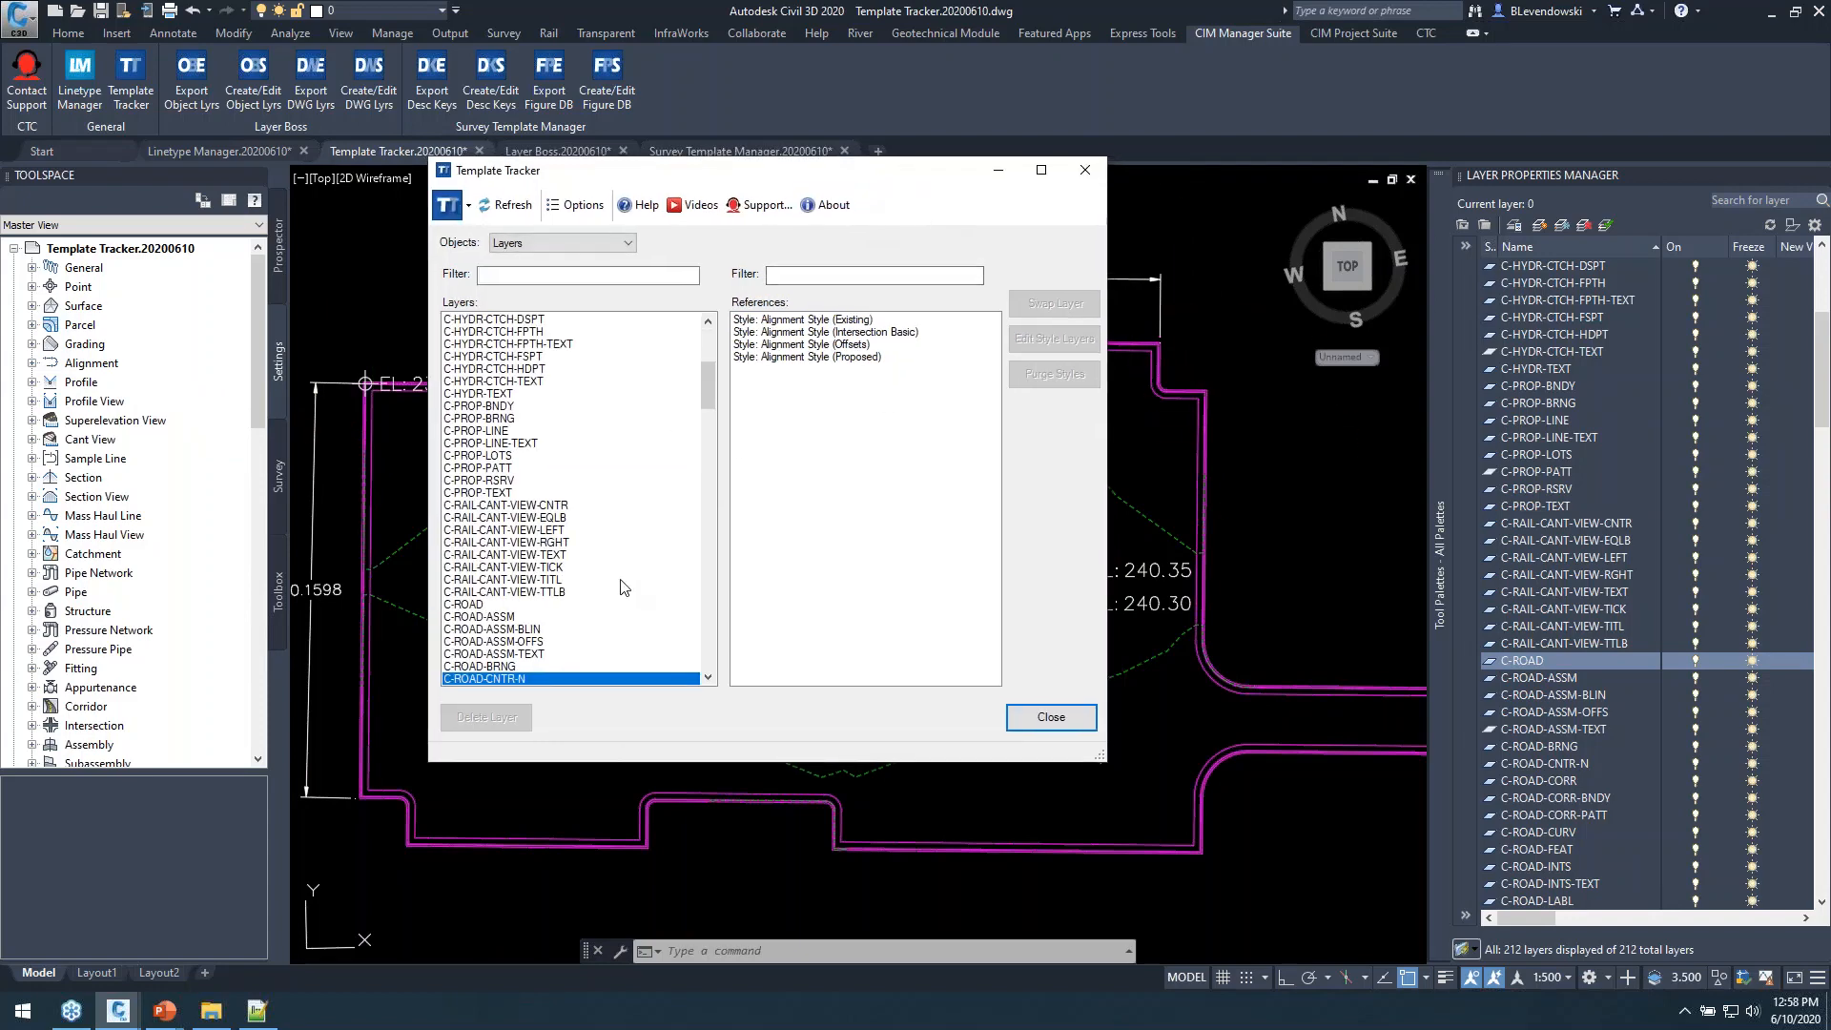
{"action": "scroll", "coordinate": [622, 586], "scroll_direction": "down", "scroll_amount": 1}
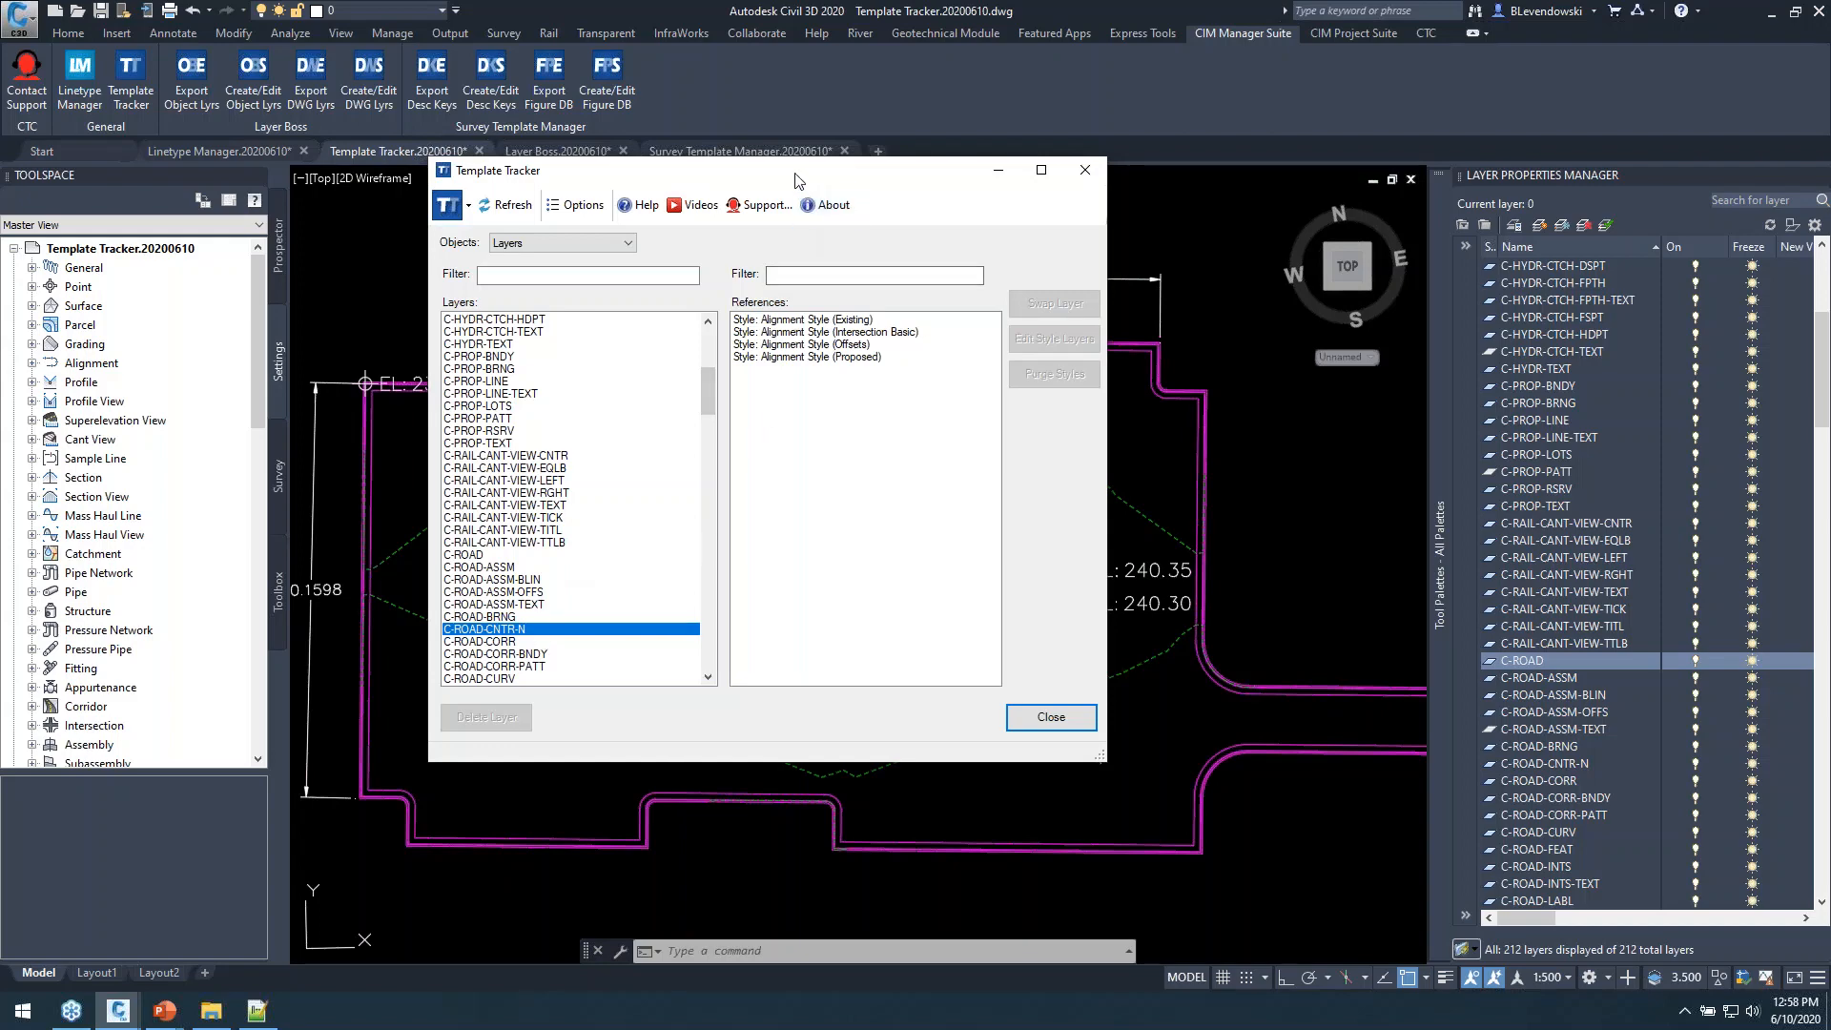
Switch the tracked objects to text styles, list the references to SHR, and uncover the parking lot drawing for comparison.
{"action": "left_click_drag", "start_coordinate": [799, 181], "coordinate": [907, 220]}
{"action": "left_click", "coordinate": [700, 284]}
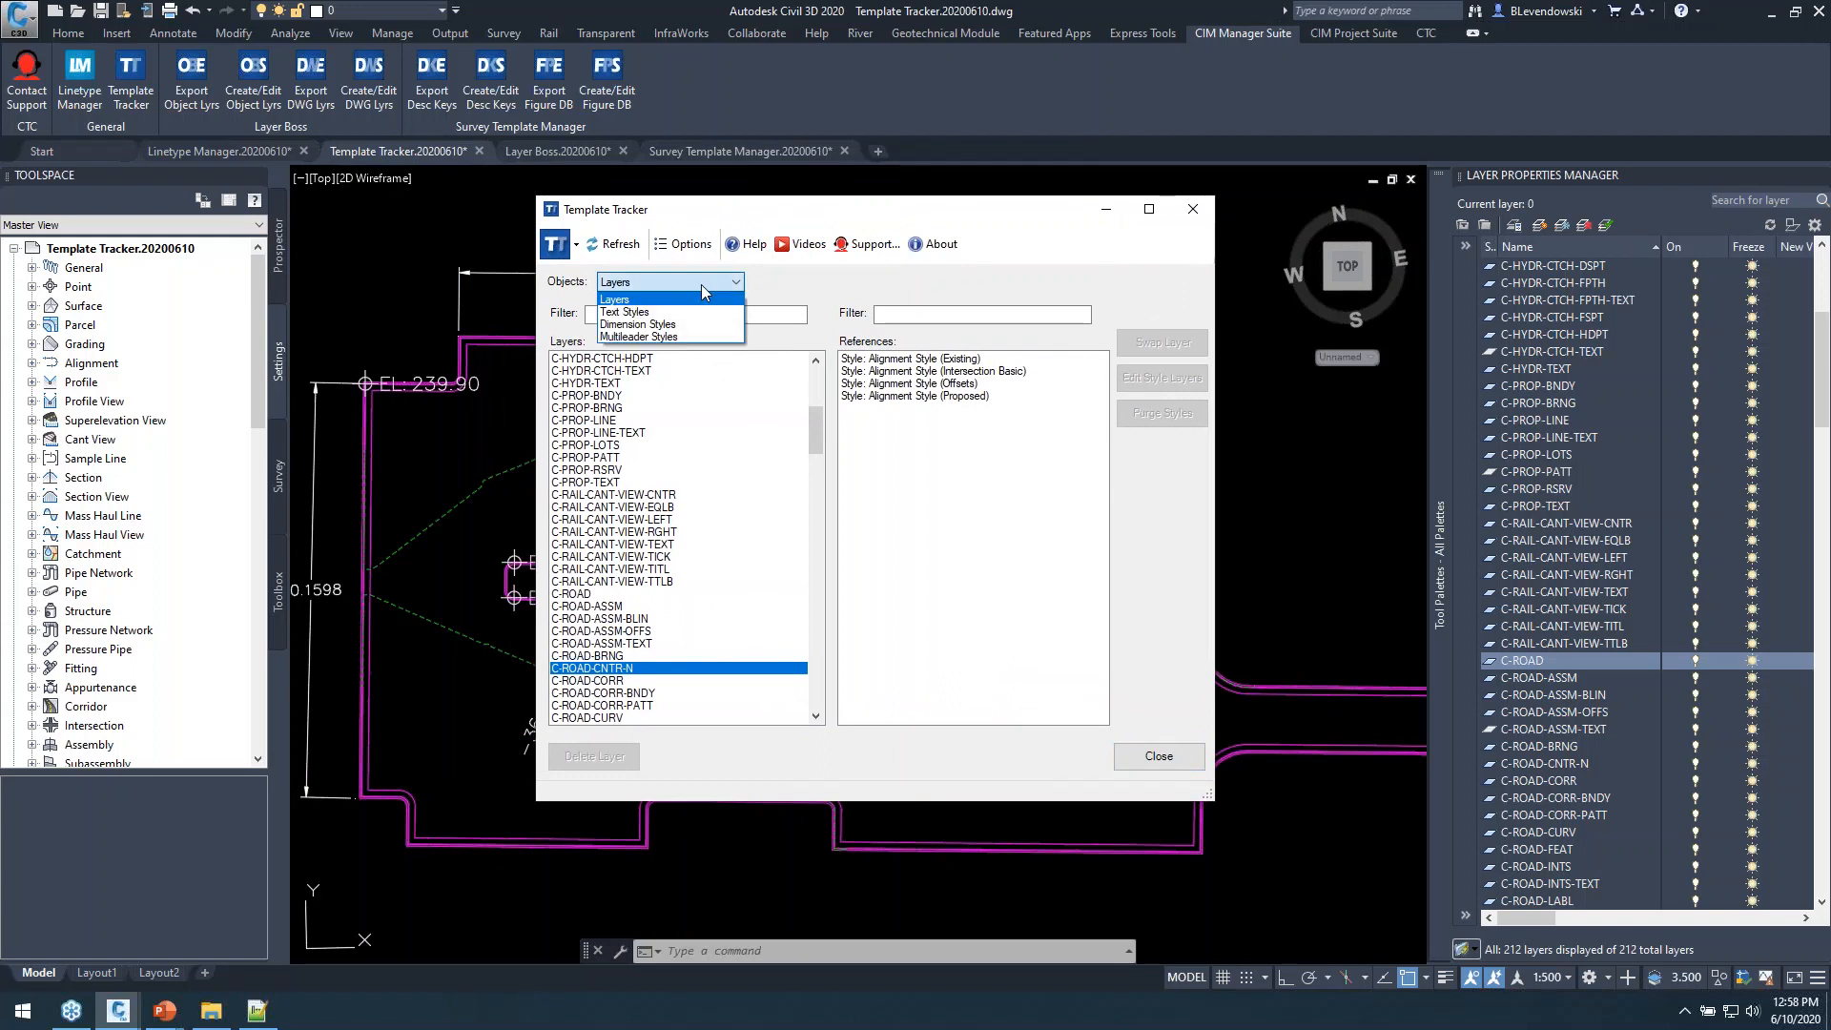
{"action": "left_click", "coordinate": [635, 316]}
{"action": "left_click", "coordinate": [572, 396]}
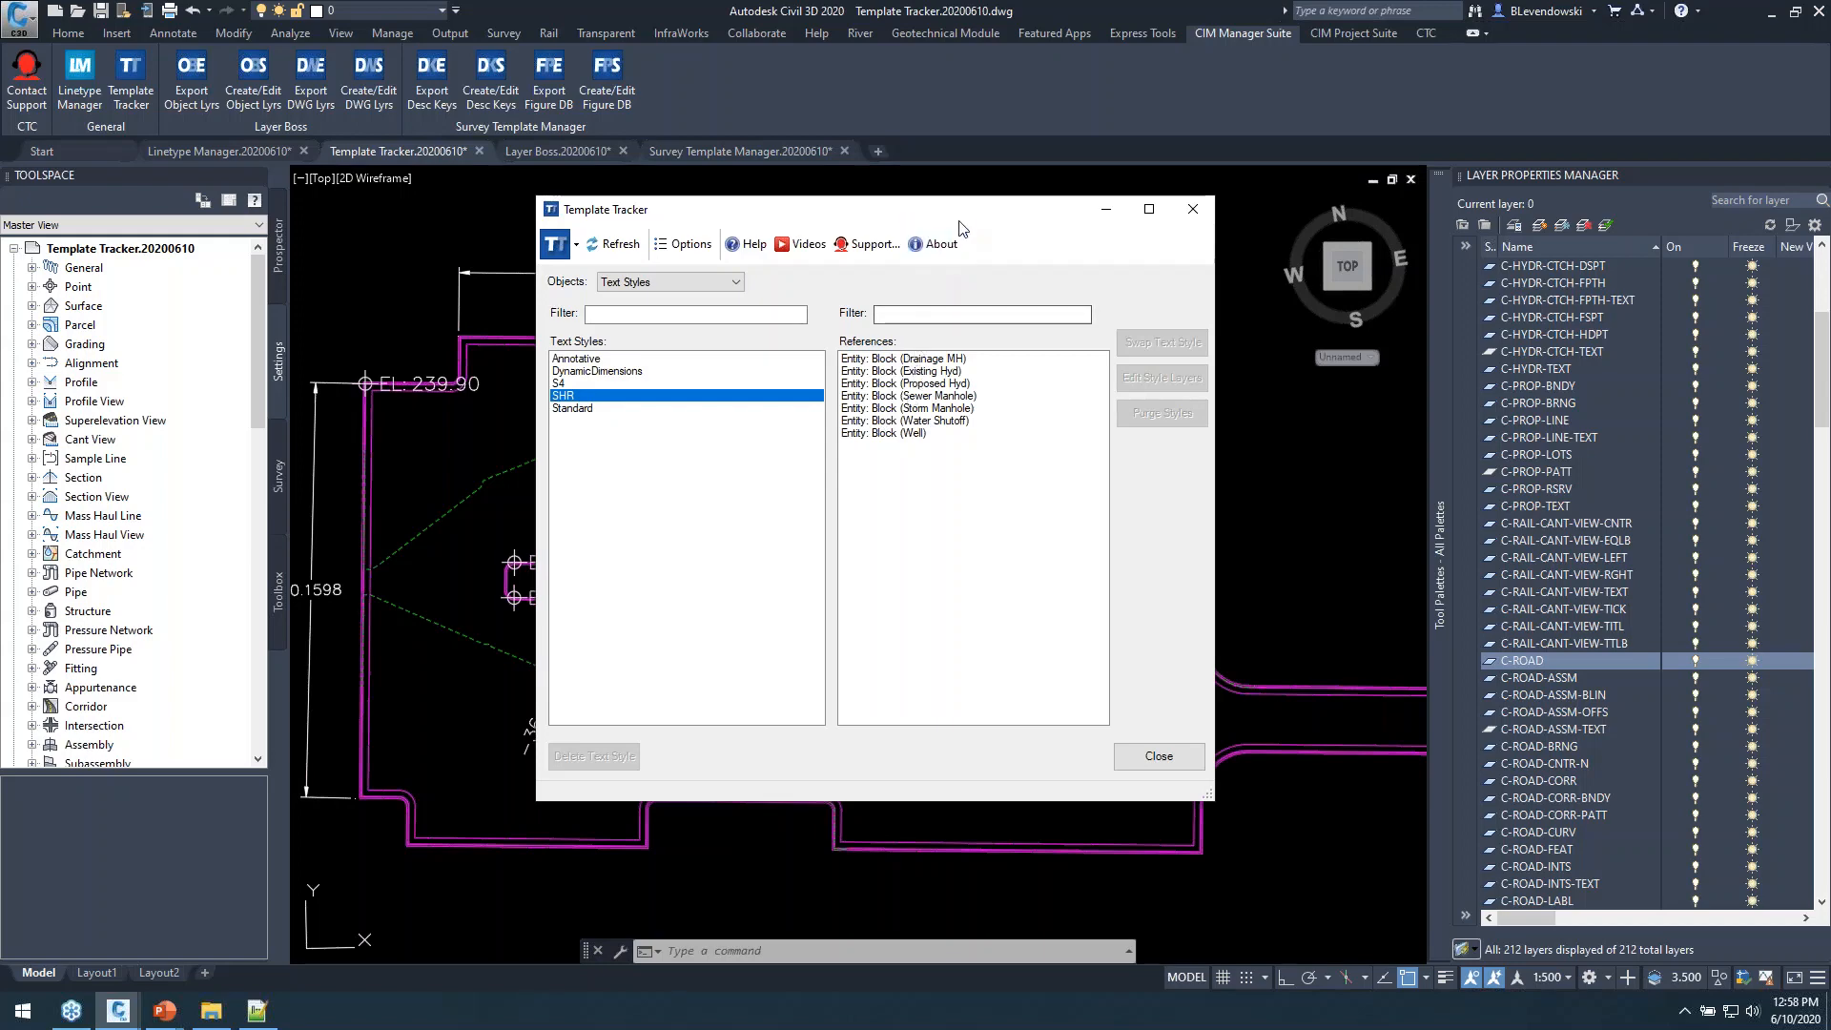
{"action": "mouse_move", "coordinate": [973, 220]}
{"action": "left_mouse_down"}
{"action": "mouse_move", "coordinate": [1269, 162]}
{"action": "mouse_move", "coordinate": [1329, 178]}
{"action": "left_mouse_up"}
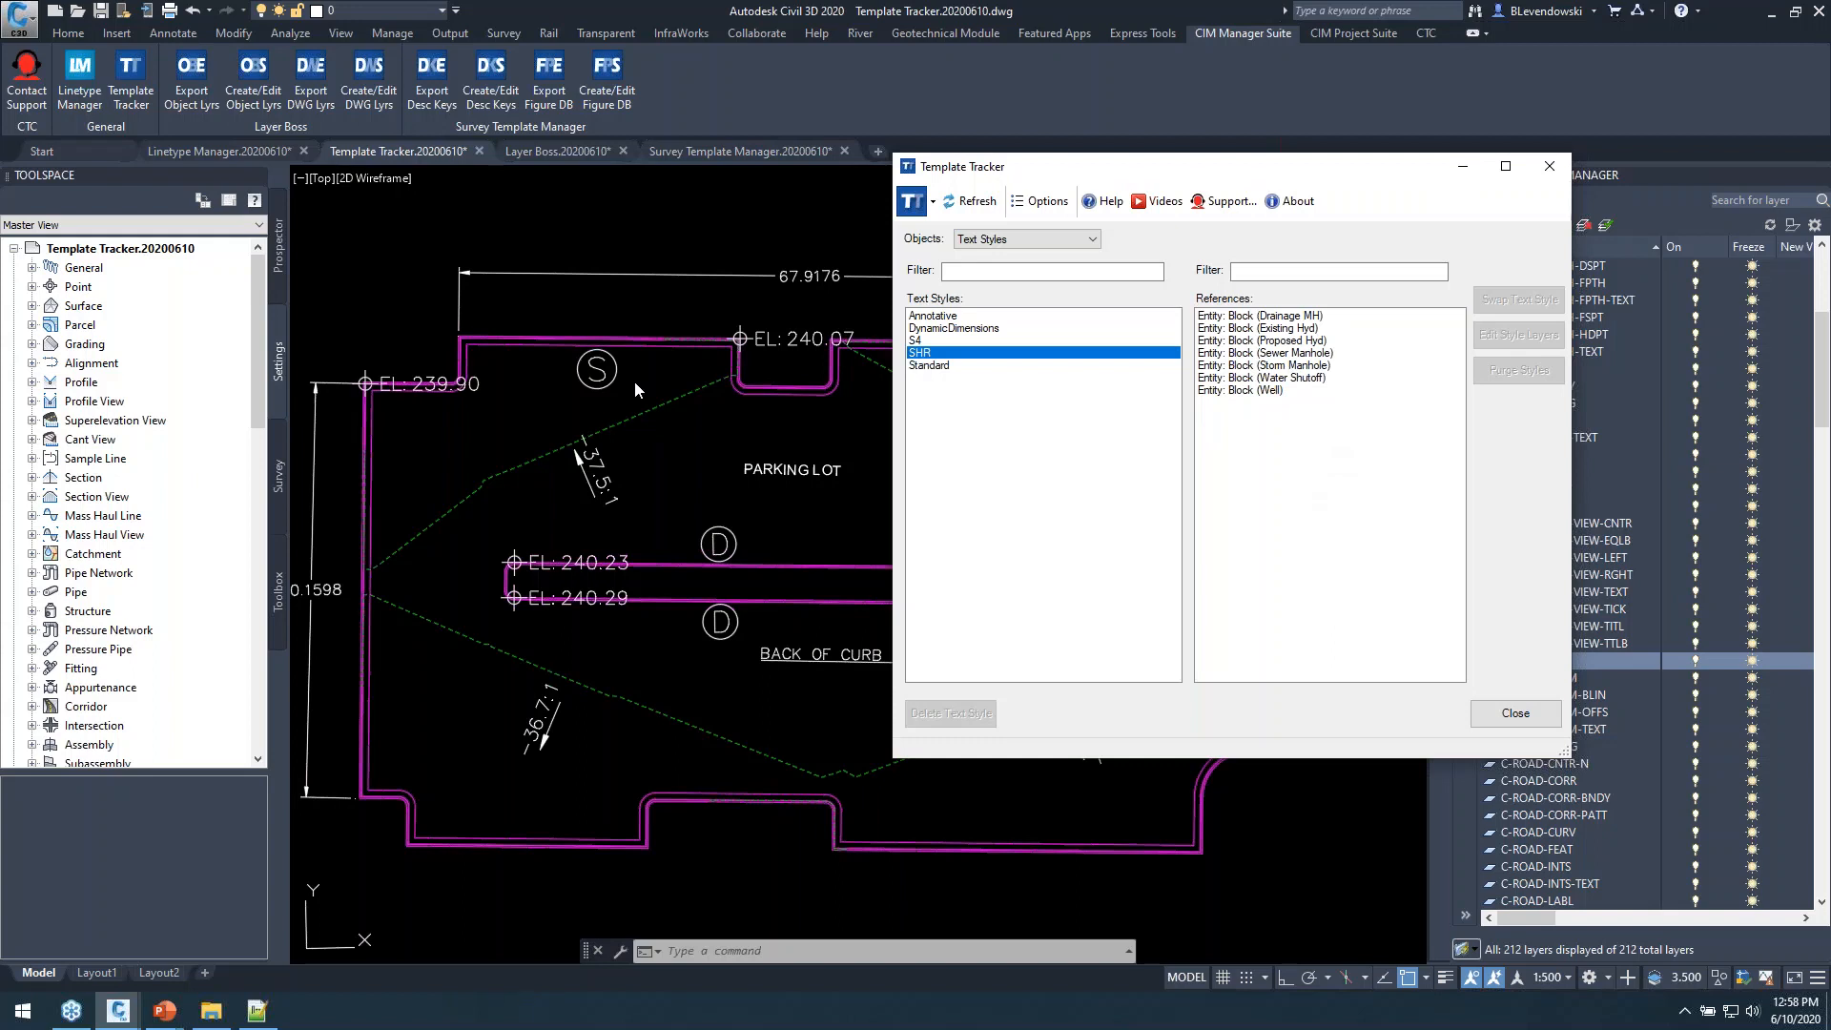
Swap the text style of all block references from SHR to Standard and delete the SHR text style.
{"action": "left_click", "coordinate": [1247, 315]}
{"action": "left_click", "coordinate": [1242, 391], "text": "shift"}
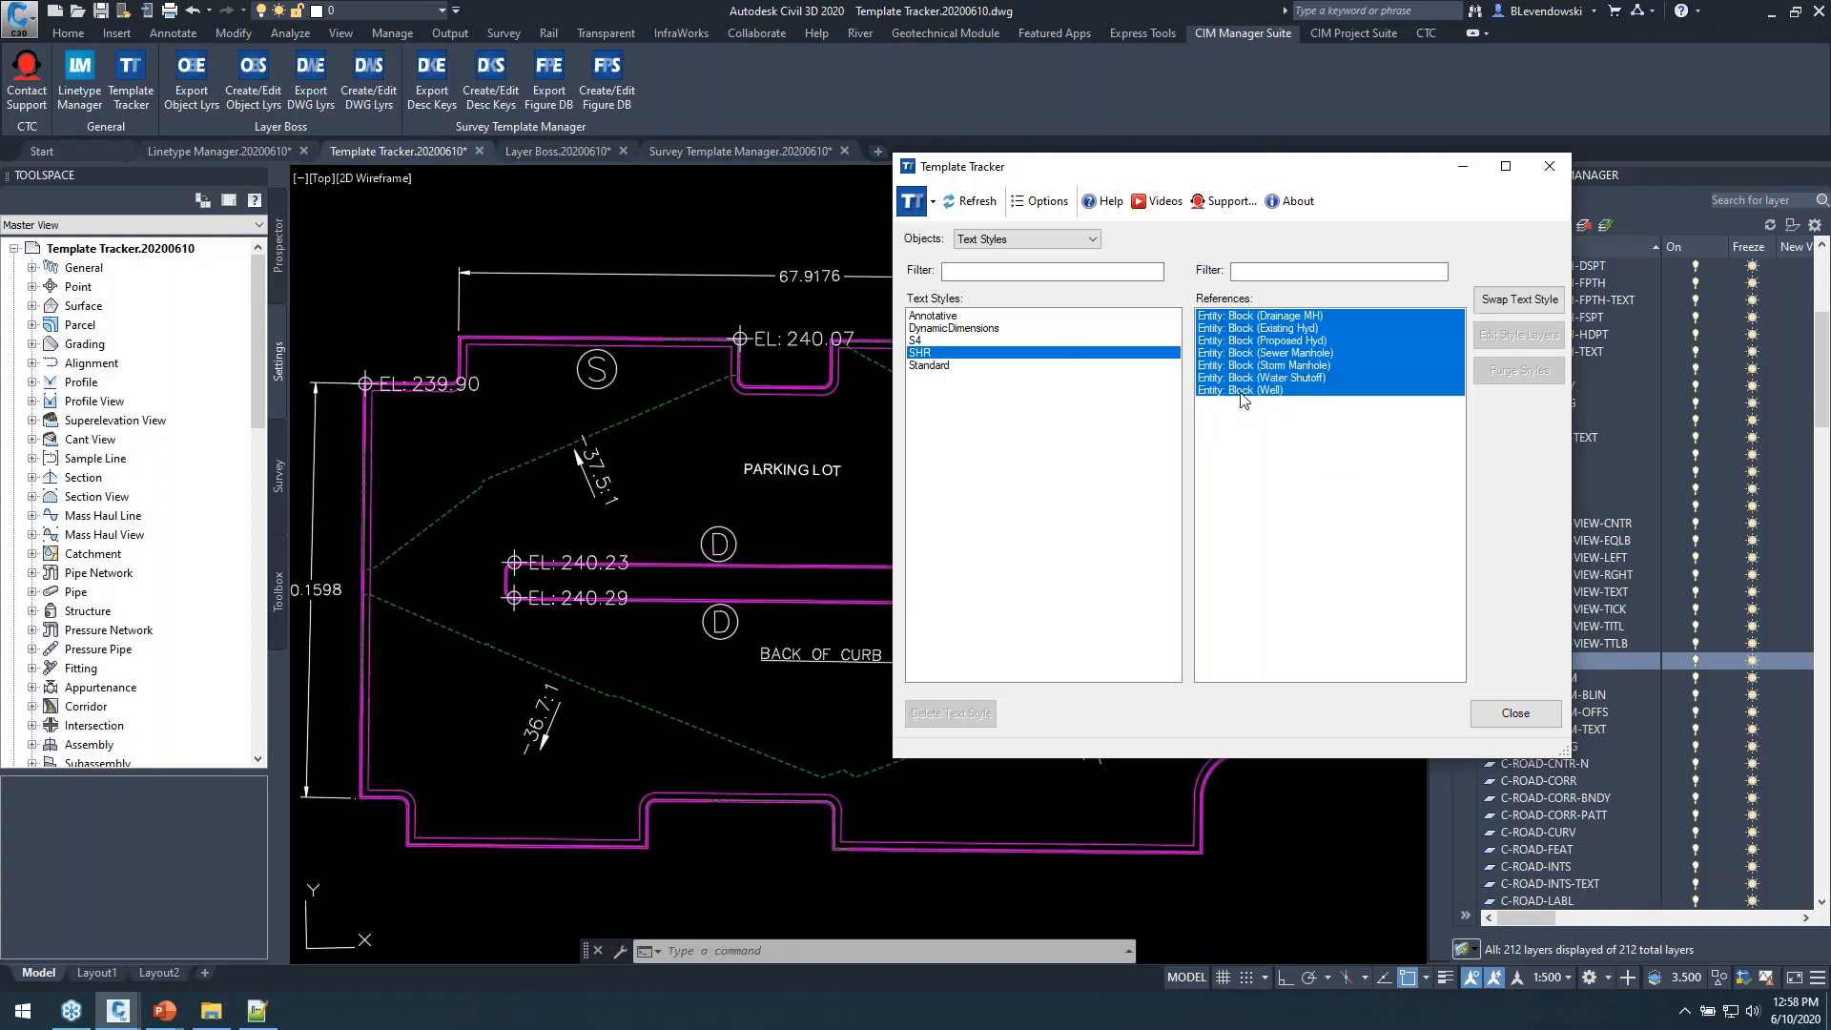
{"action": "left_click", "coordinate": [1519, 300]}
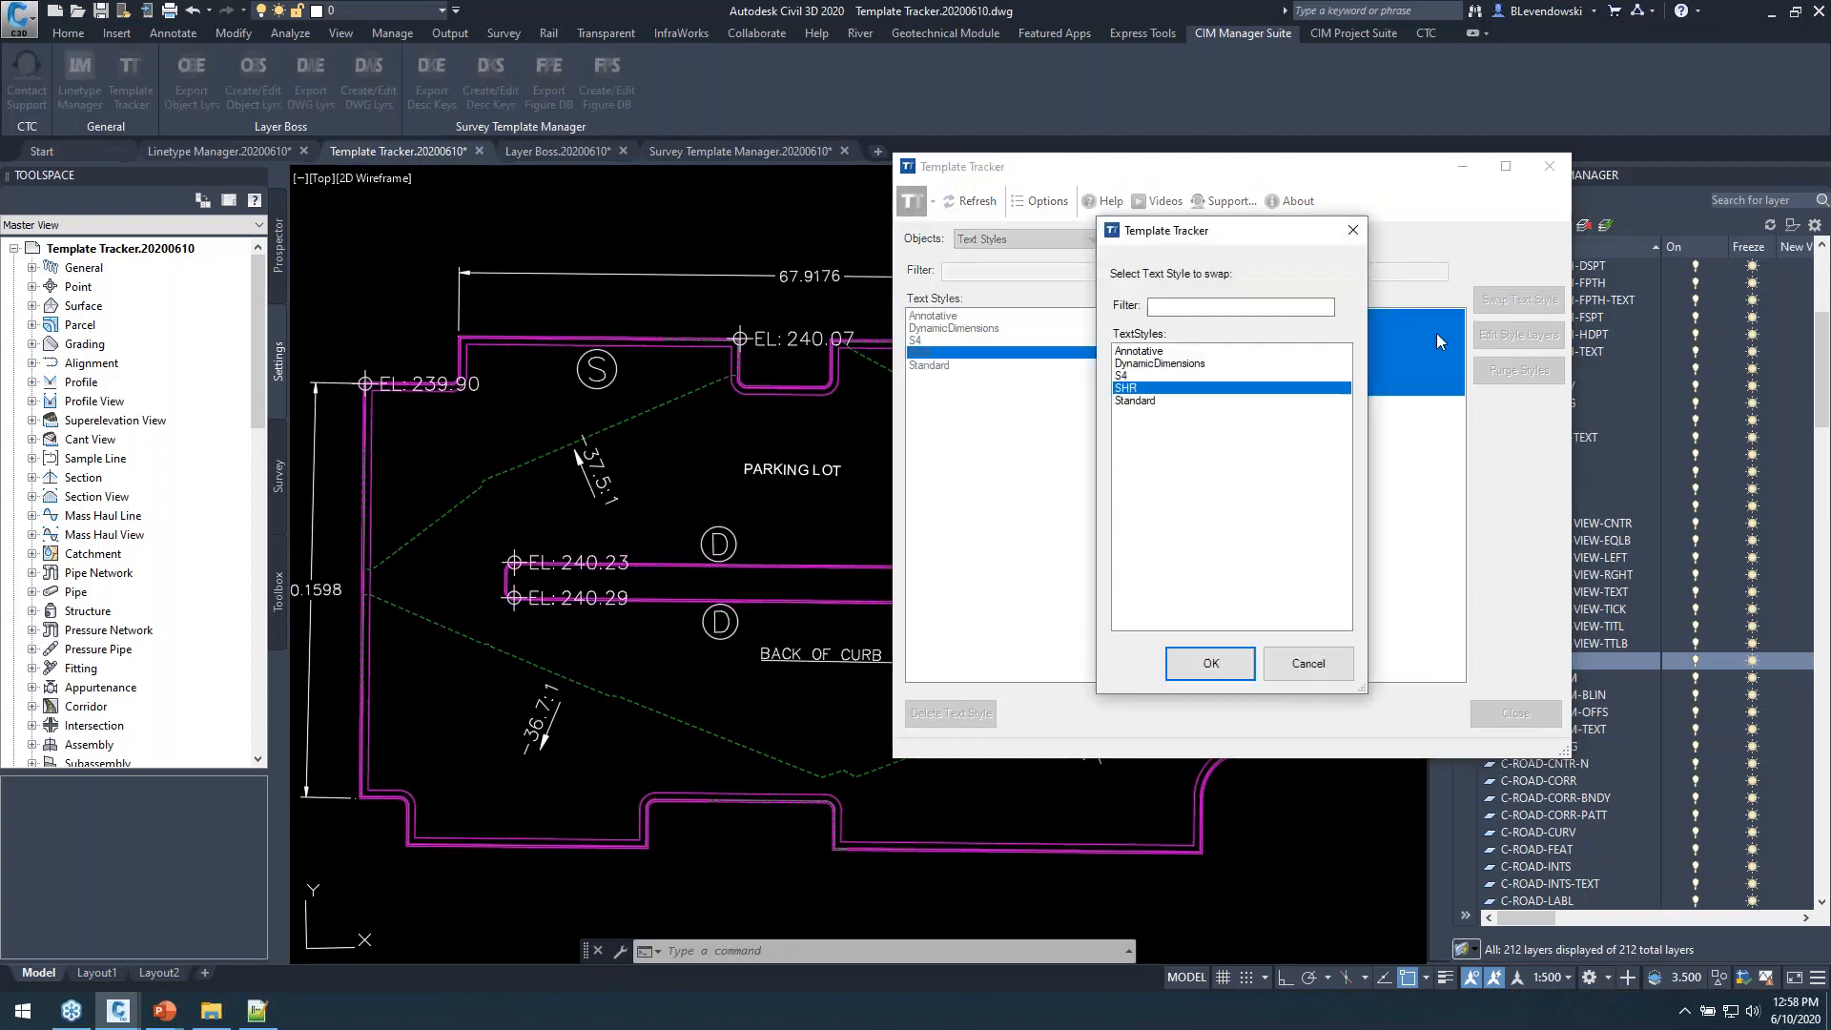
{"action": "left_click", "coordinate": [1133, 401]}
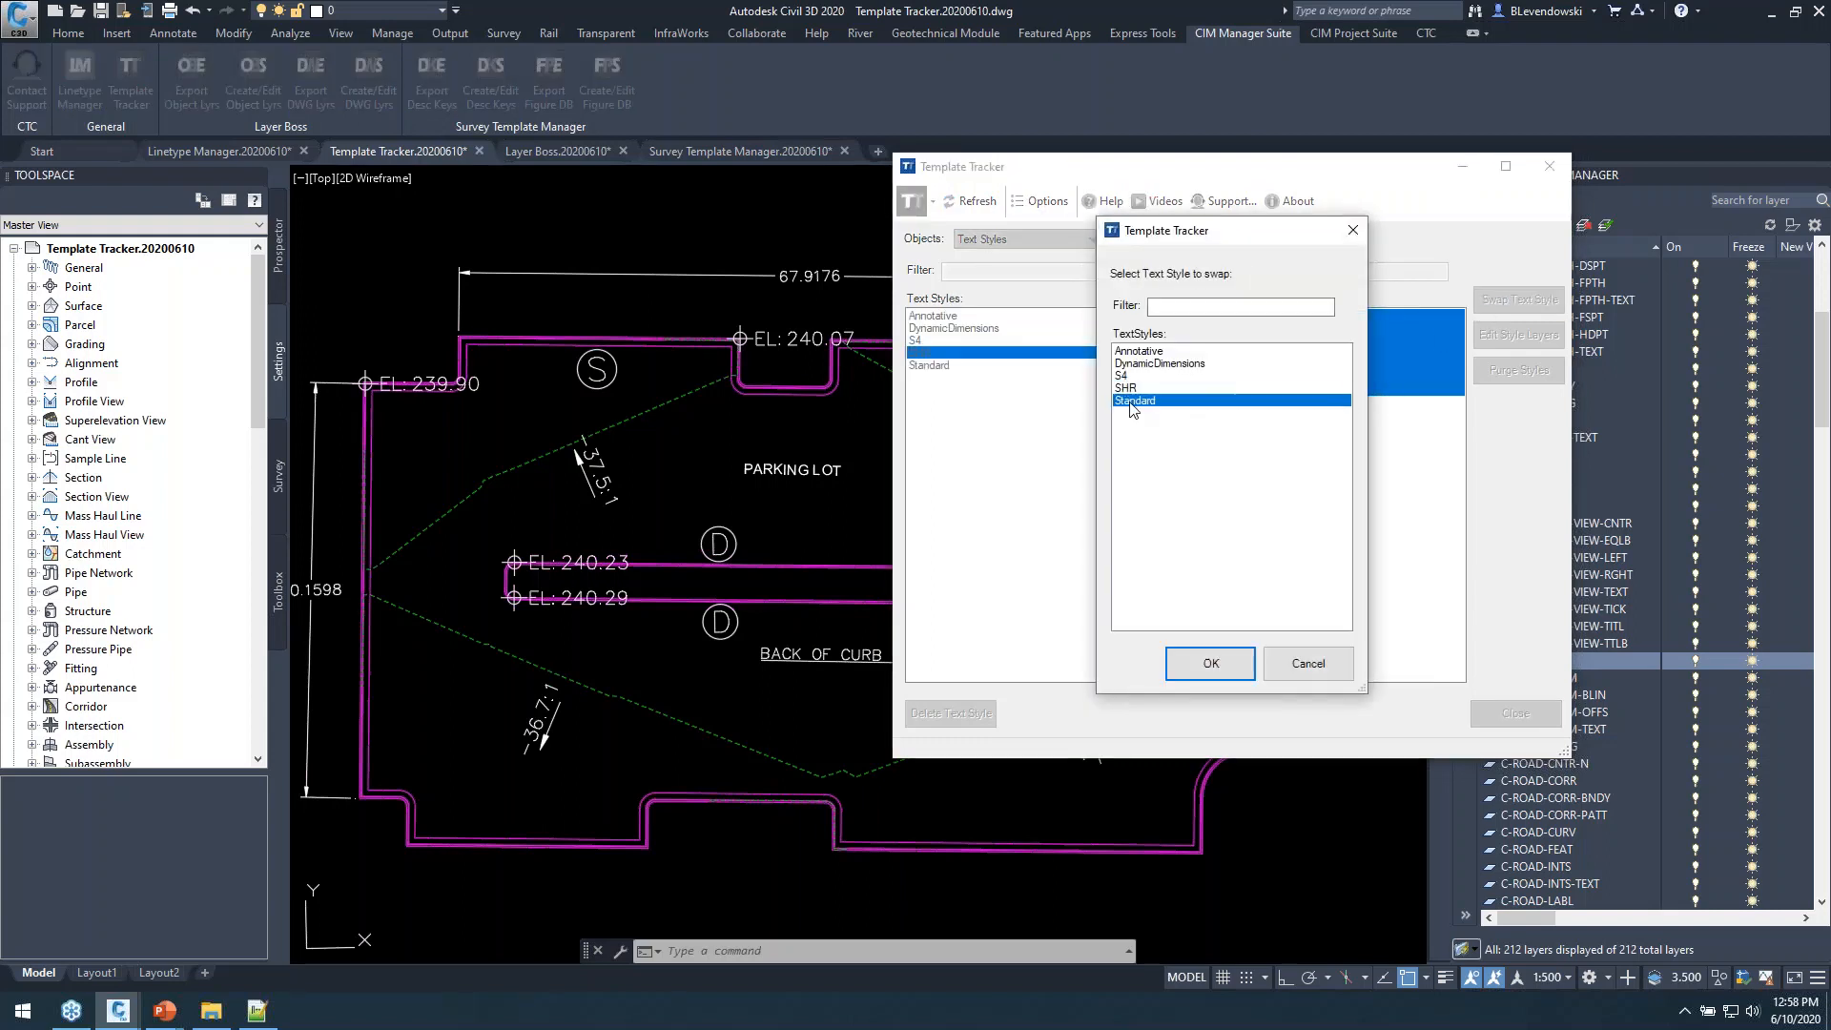
{"action": "left_click", "coordinate": [1232, 668]}
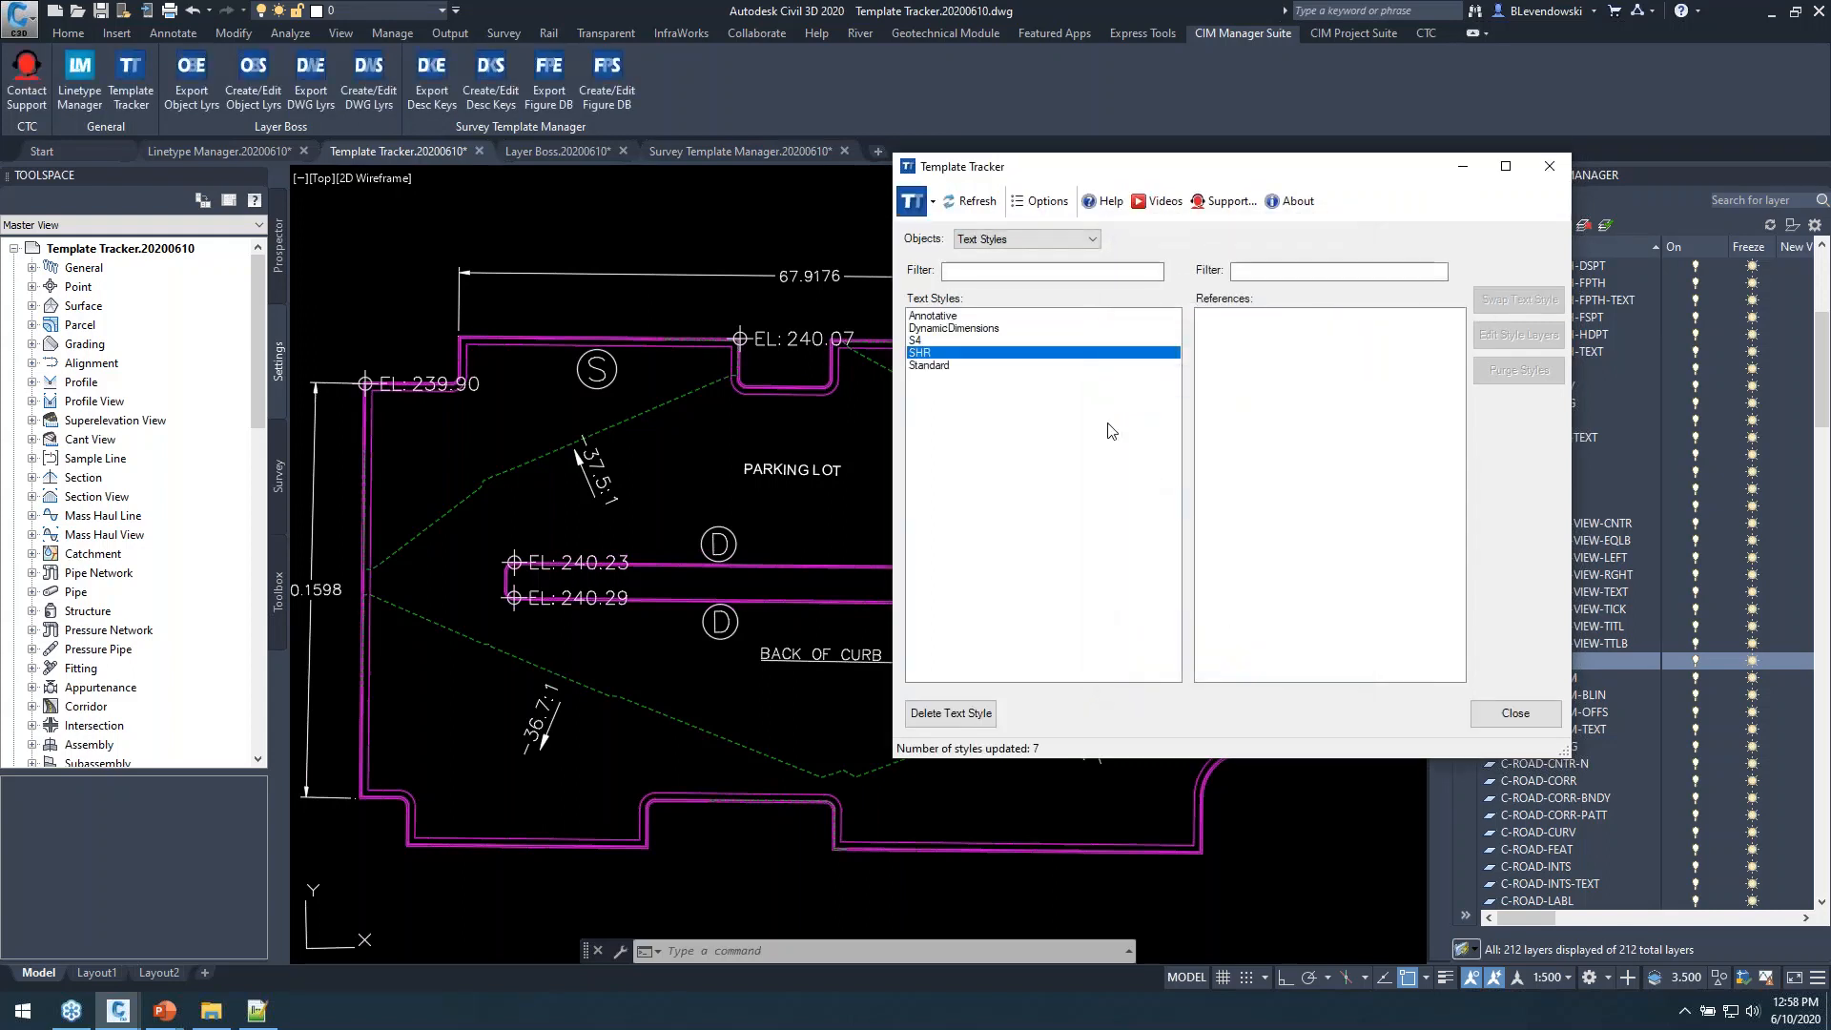
{"action": "left_click", "coordinate": [953, 714]}
Examine what references the Annotative and Standard text styles, including default styles, blocks and label styles.
{"action": "left_click", "coordinate": [940, 323]}
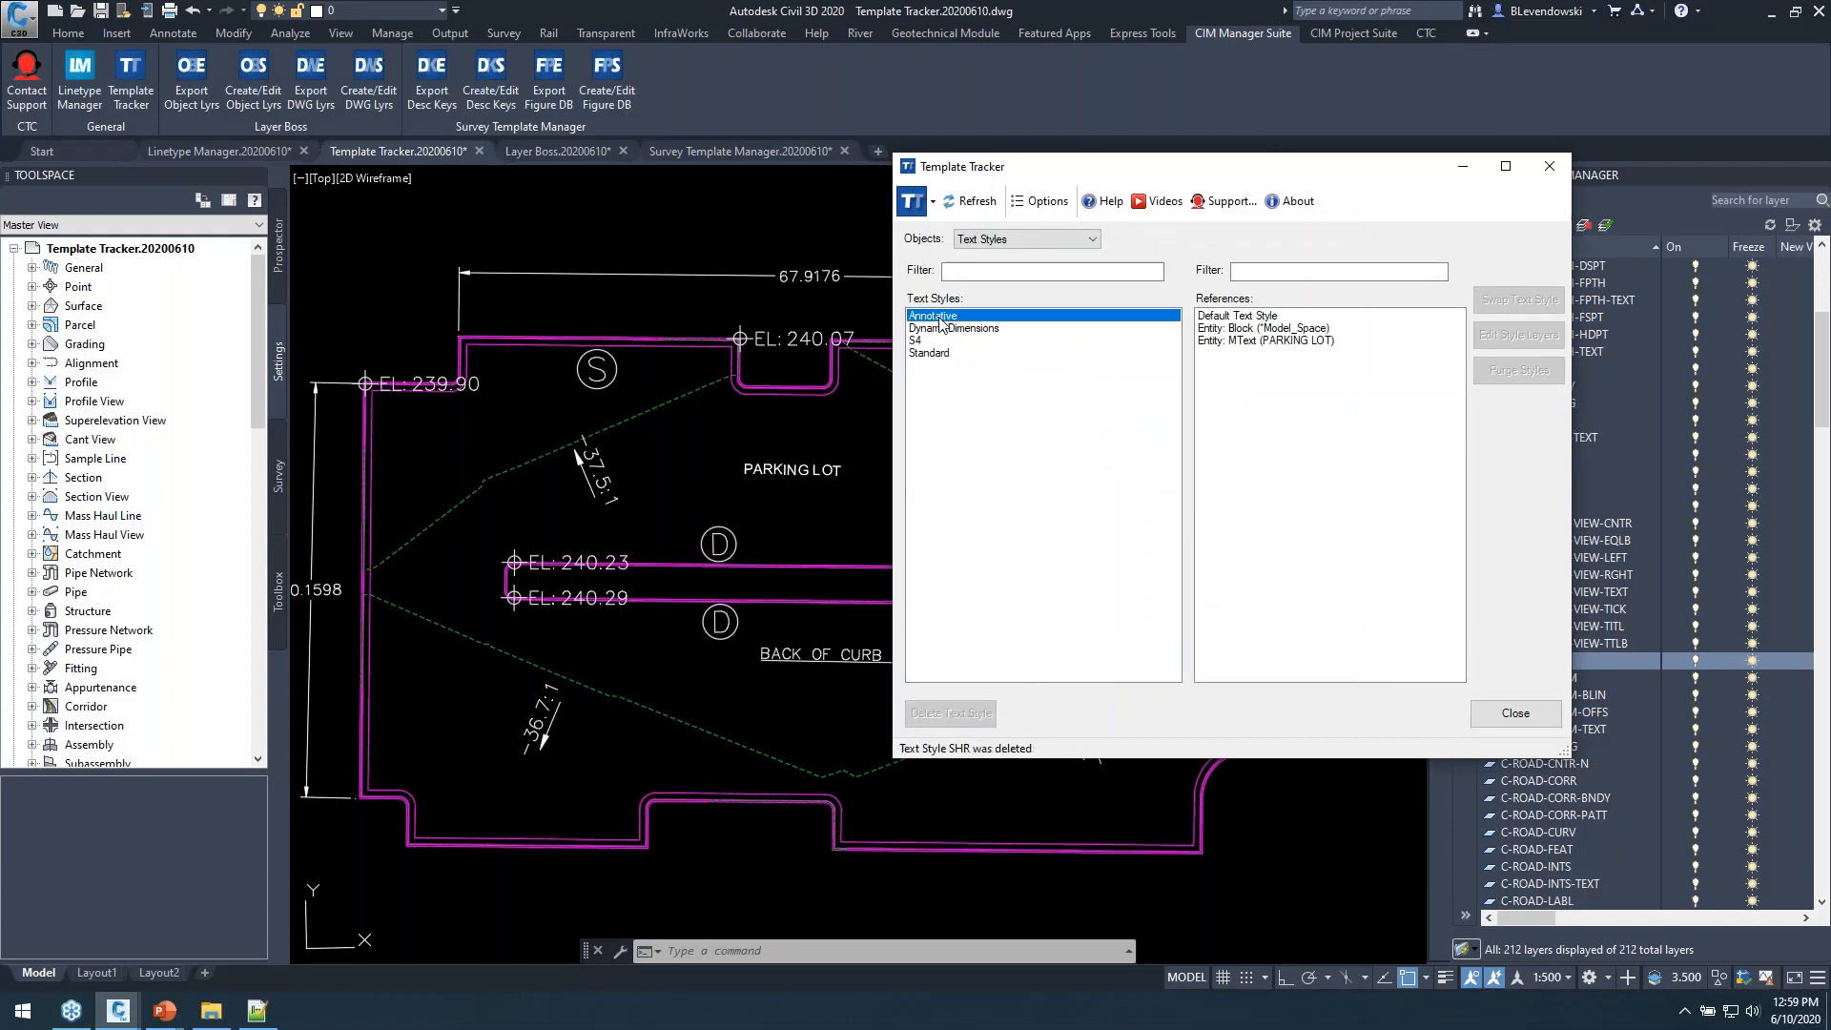
{"action": "left_click", "coordinate": [933, 354]}
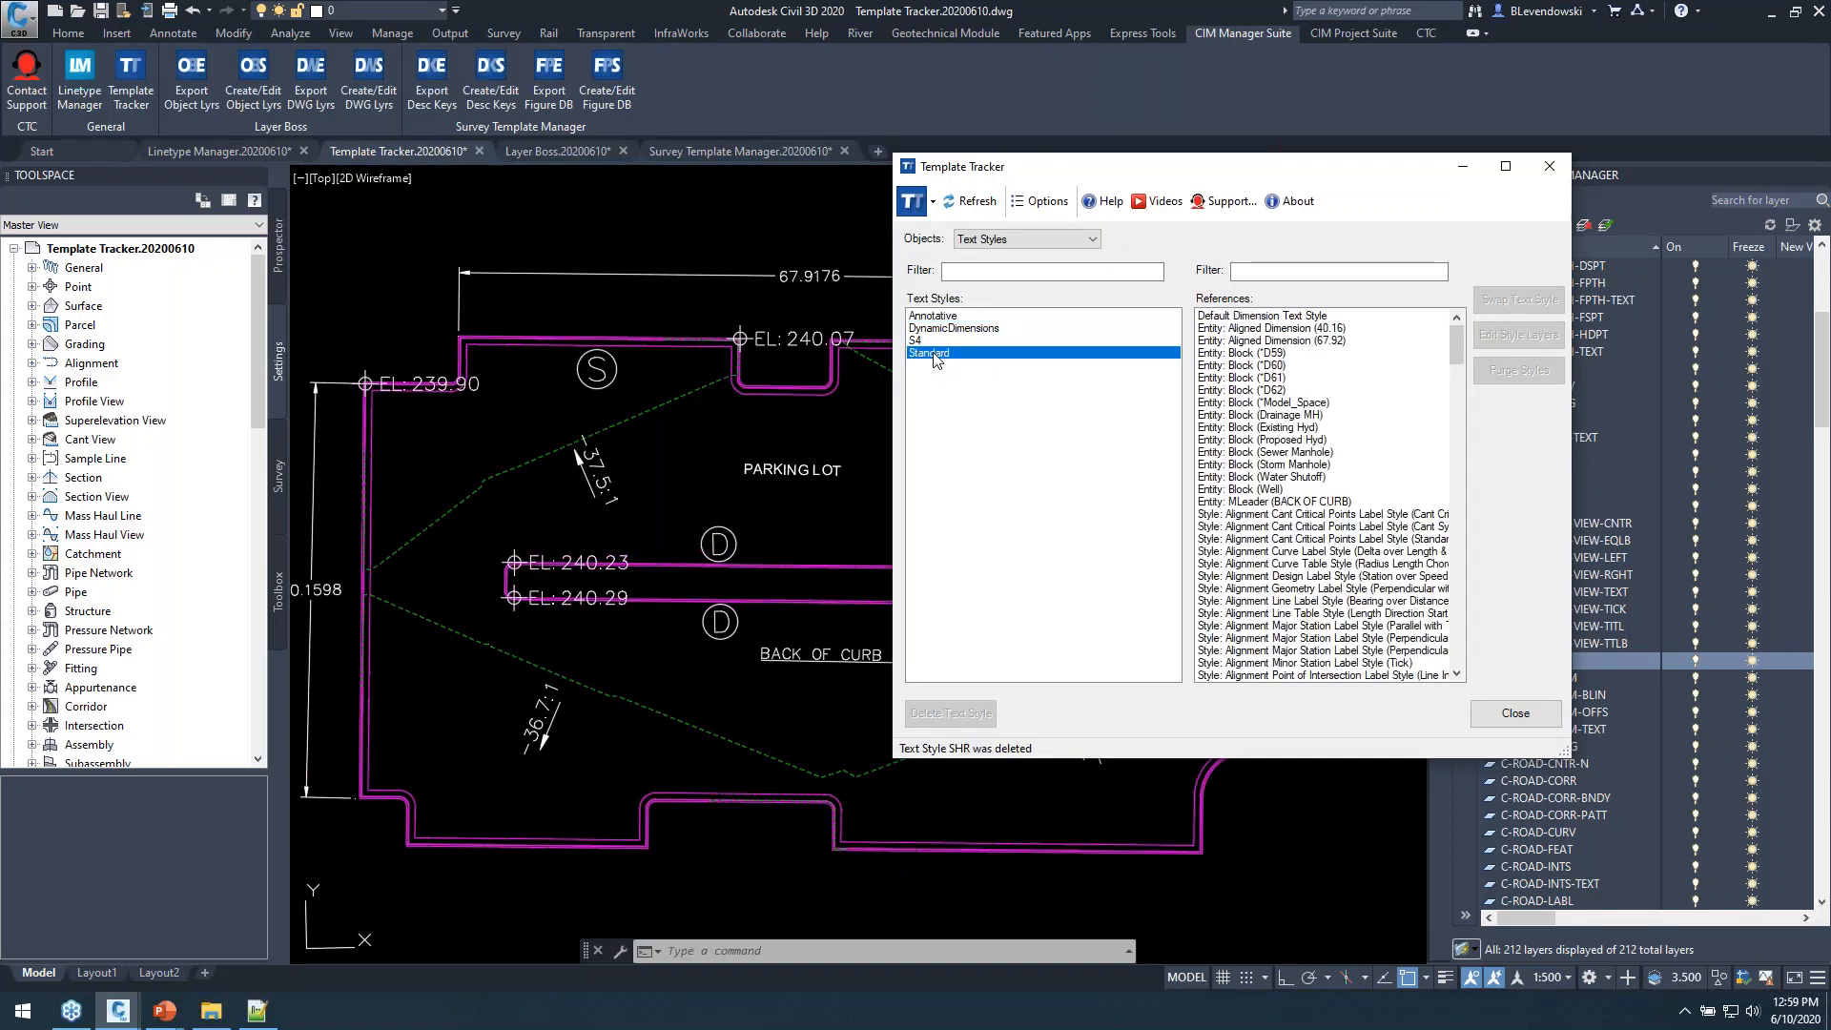
{"action": "left_click", "coordinate": [1253, 318]}
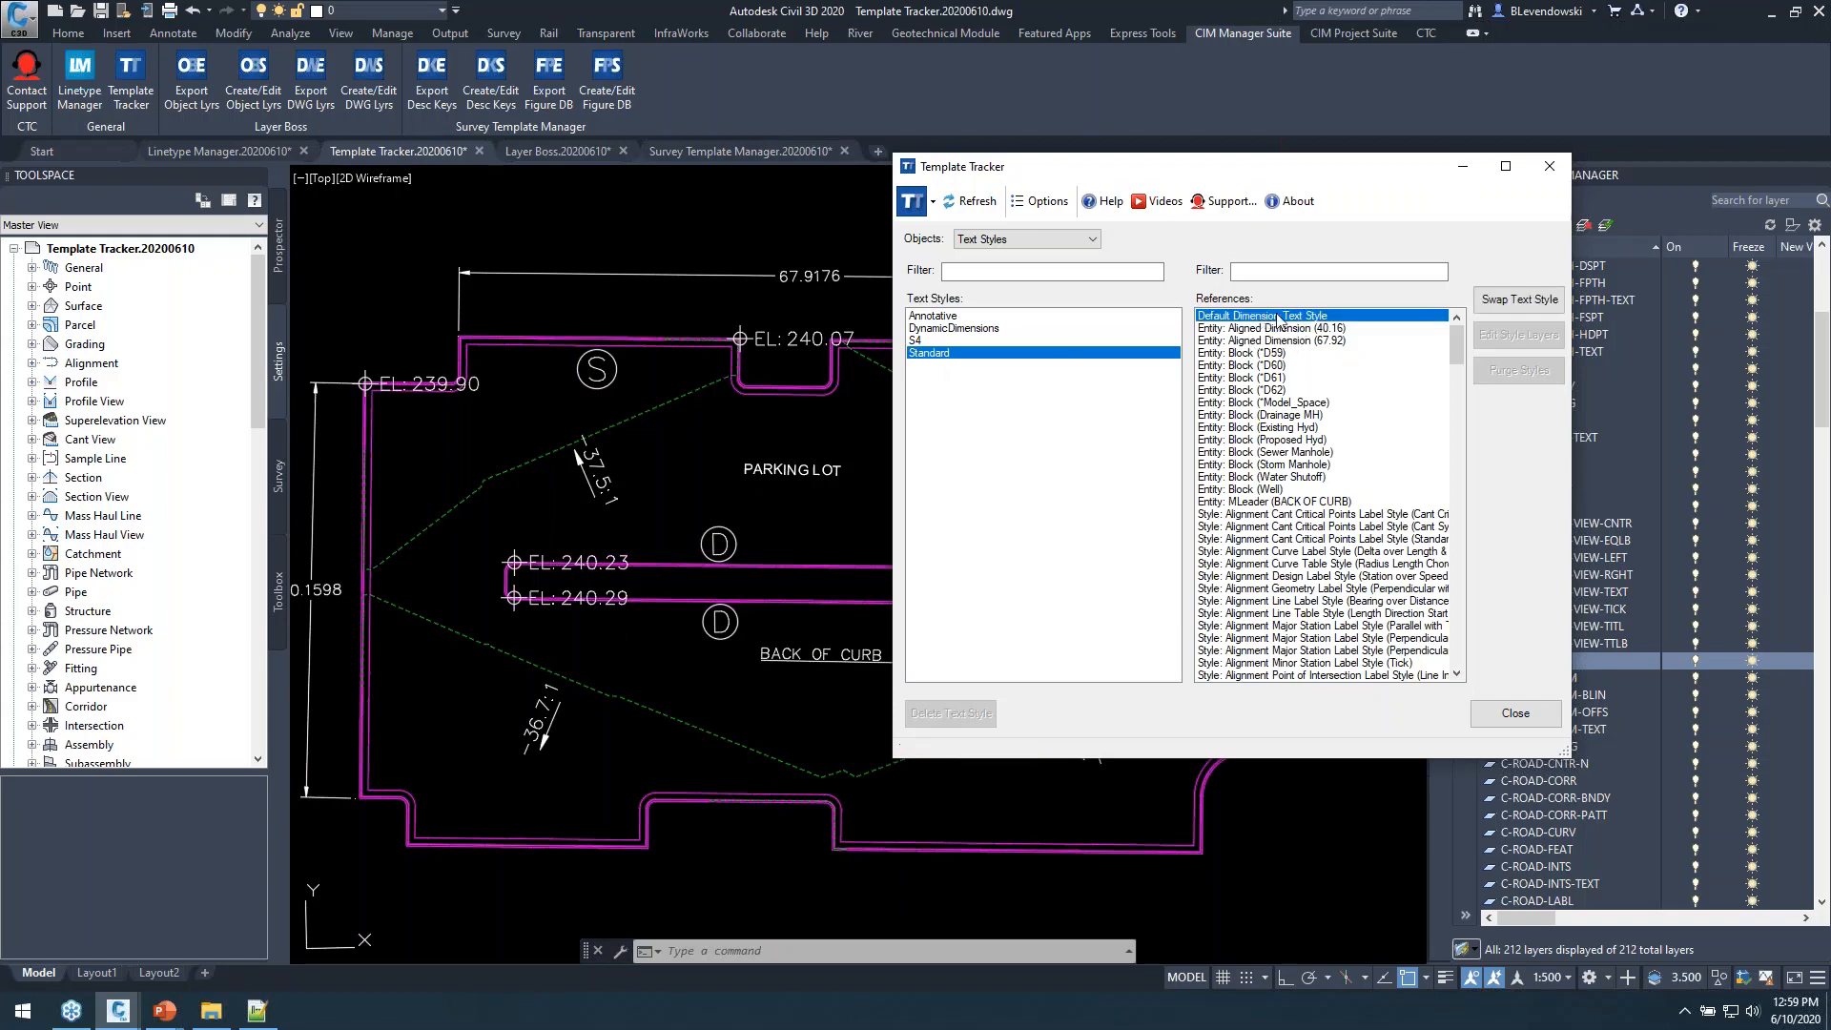
{"action": "left_click", "coordinate": [1225, 366]}
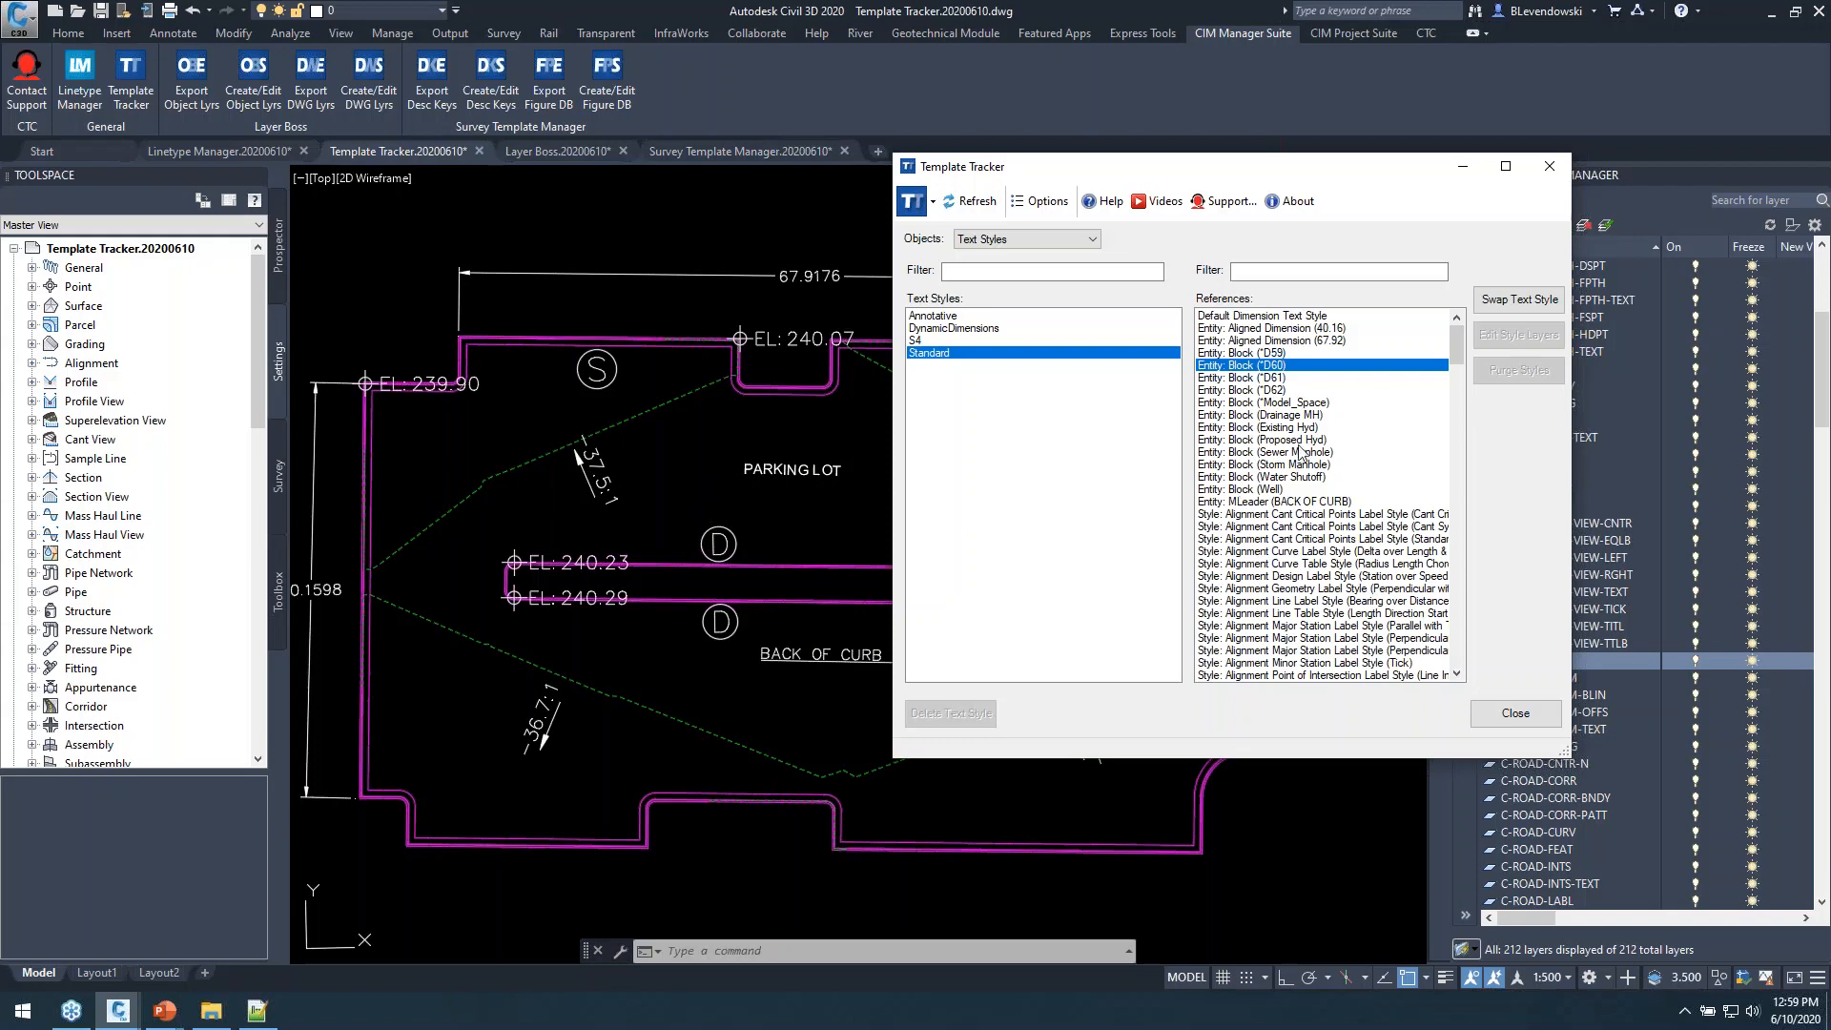
{"action": "scroll", "coordinate": [1288, 482], "scroll_direction": "down", "scroll_amount": 5}
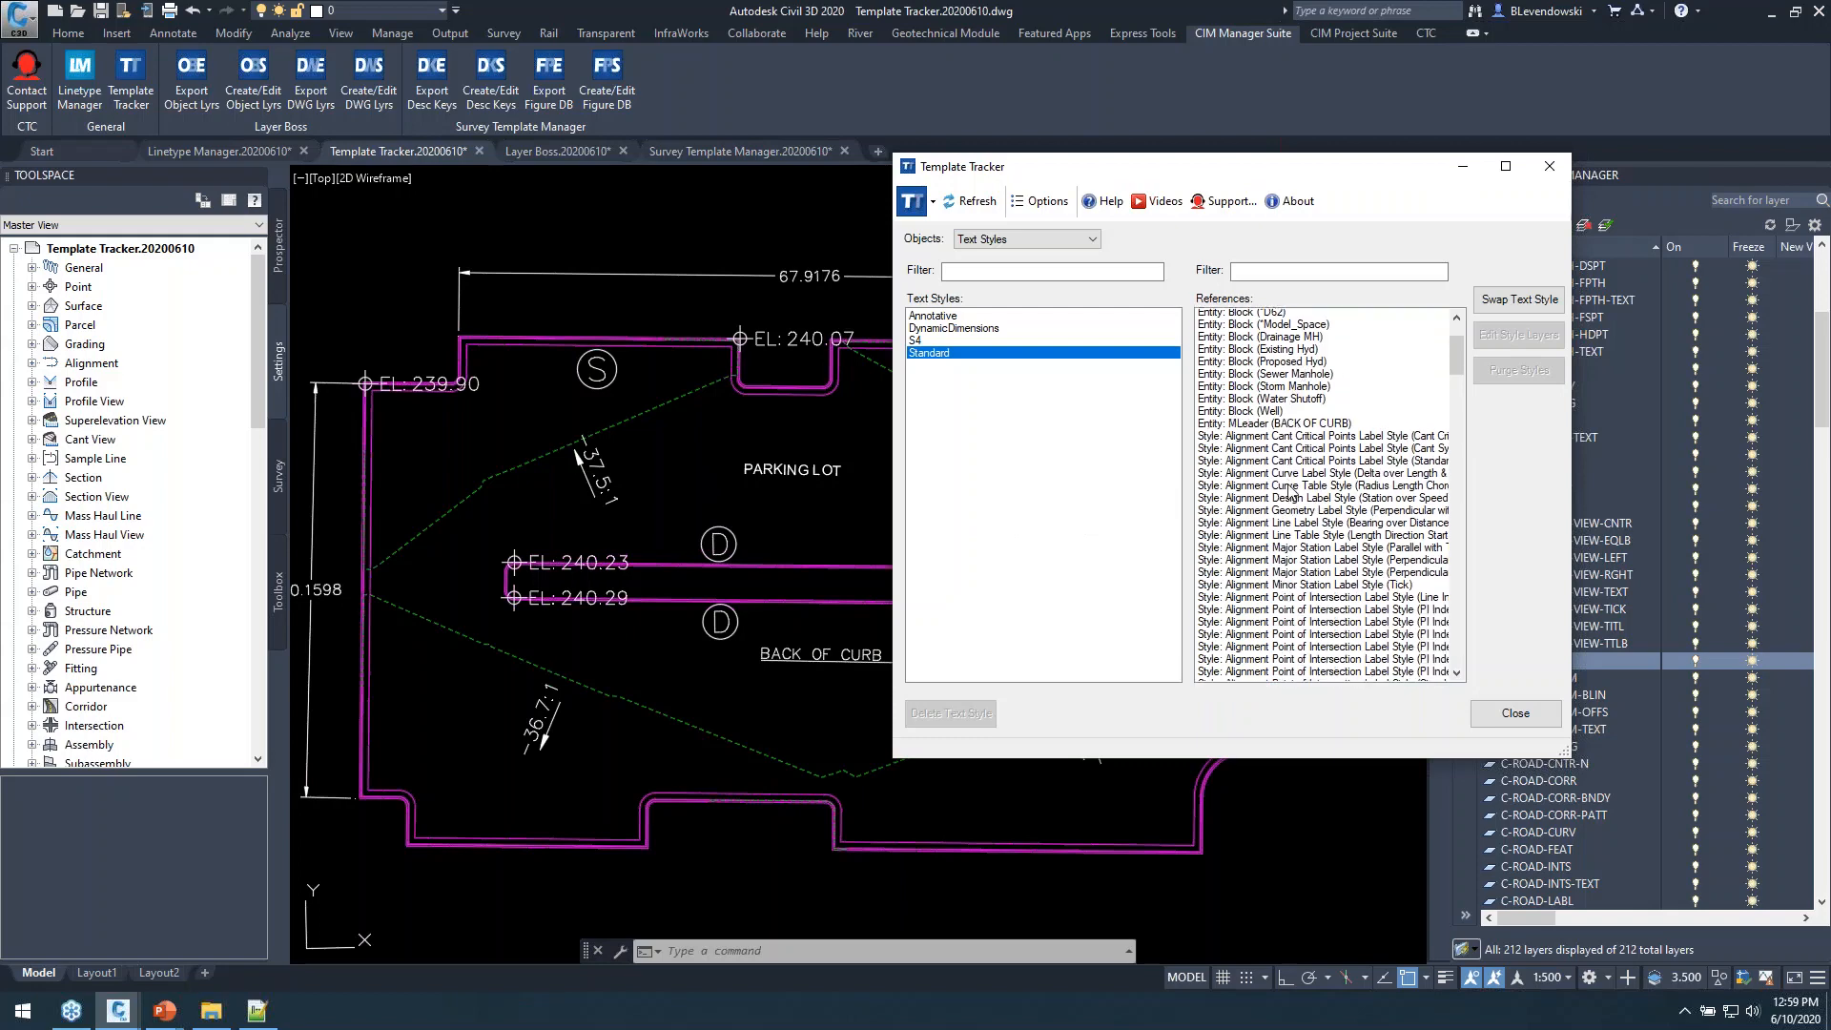
{"action": "left_click", "coordinate": [1282, 462]}
{"action": "scroll", "coordinate": [1277, 488], "scroll_direction": "down", "scroll_amount": 1}
{"action": "scroll", "coordinate": [1279, 495], "scroll_direction": "down", "scroll_amount": 20}
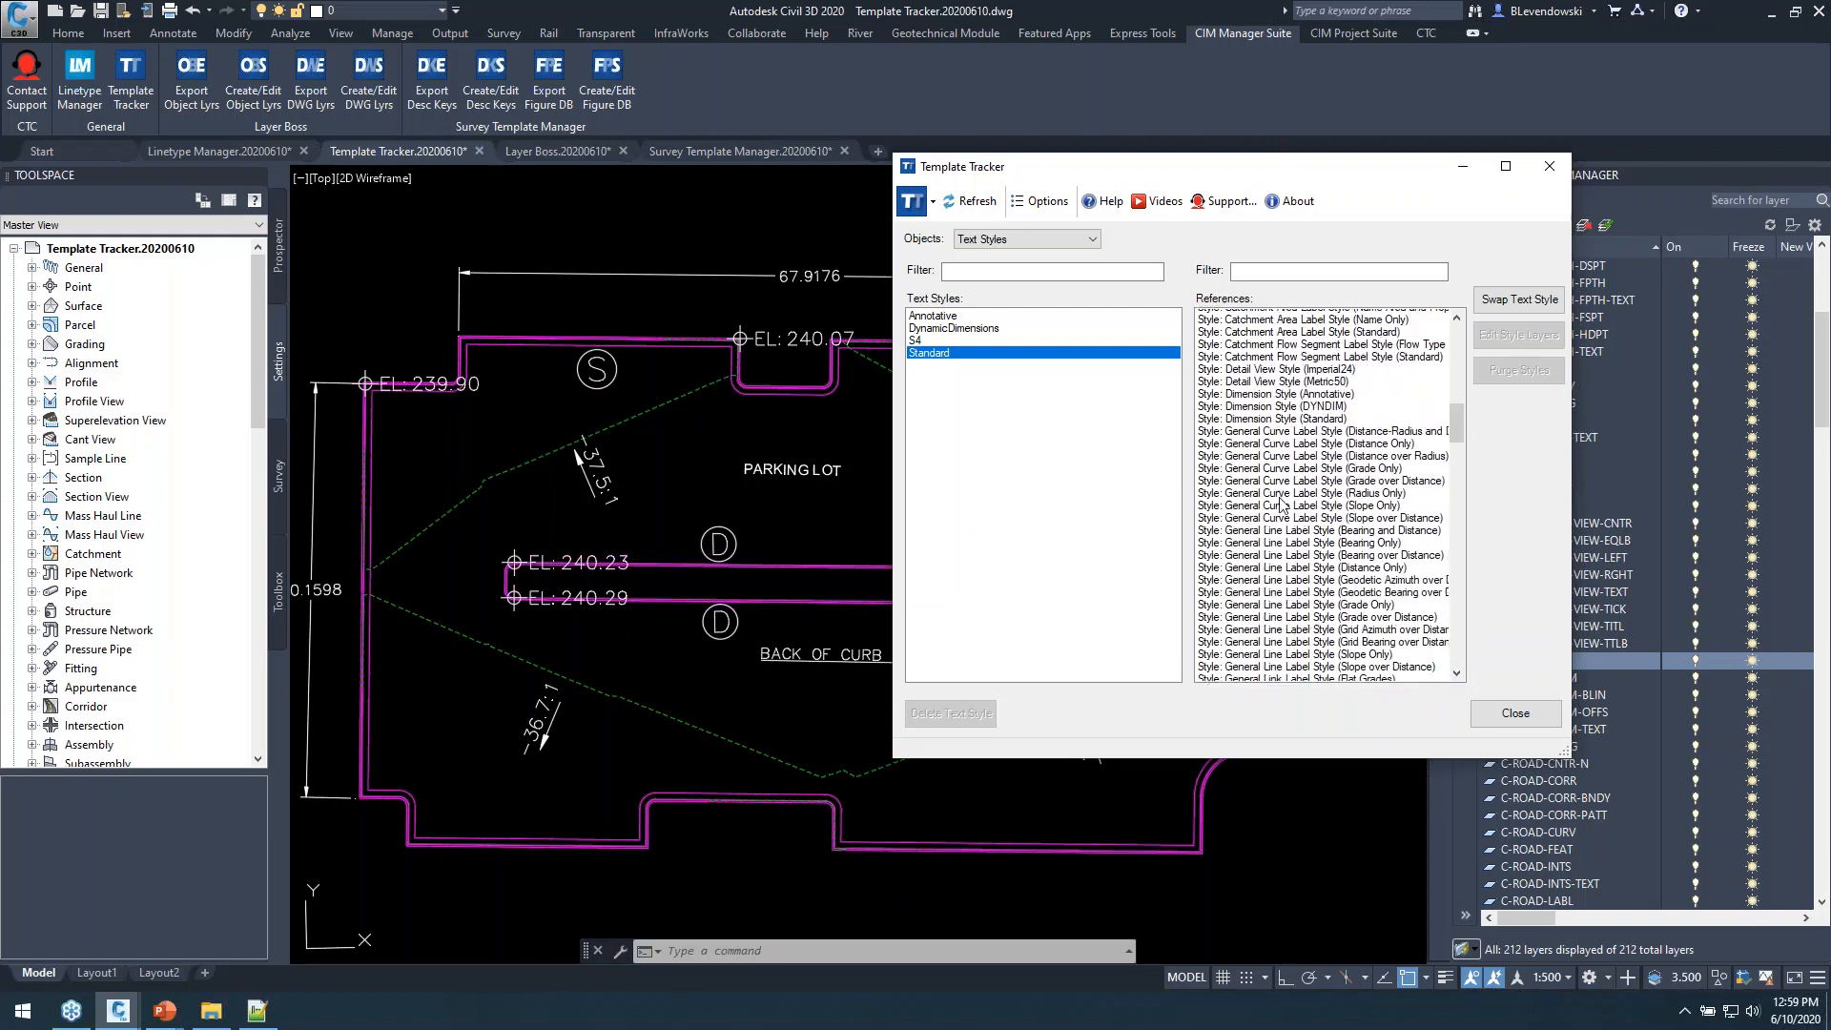
Swap every reference to the Standard text style, from the default dimension text style through the label styles, to the Annotative text style.
{"action": "scroll", "coordinate": [1355, 568], "scroll_direction": "down", "scroll_amount": 20}
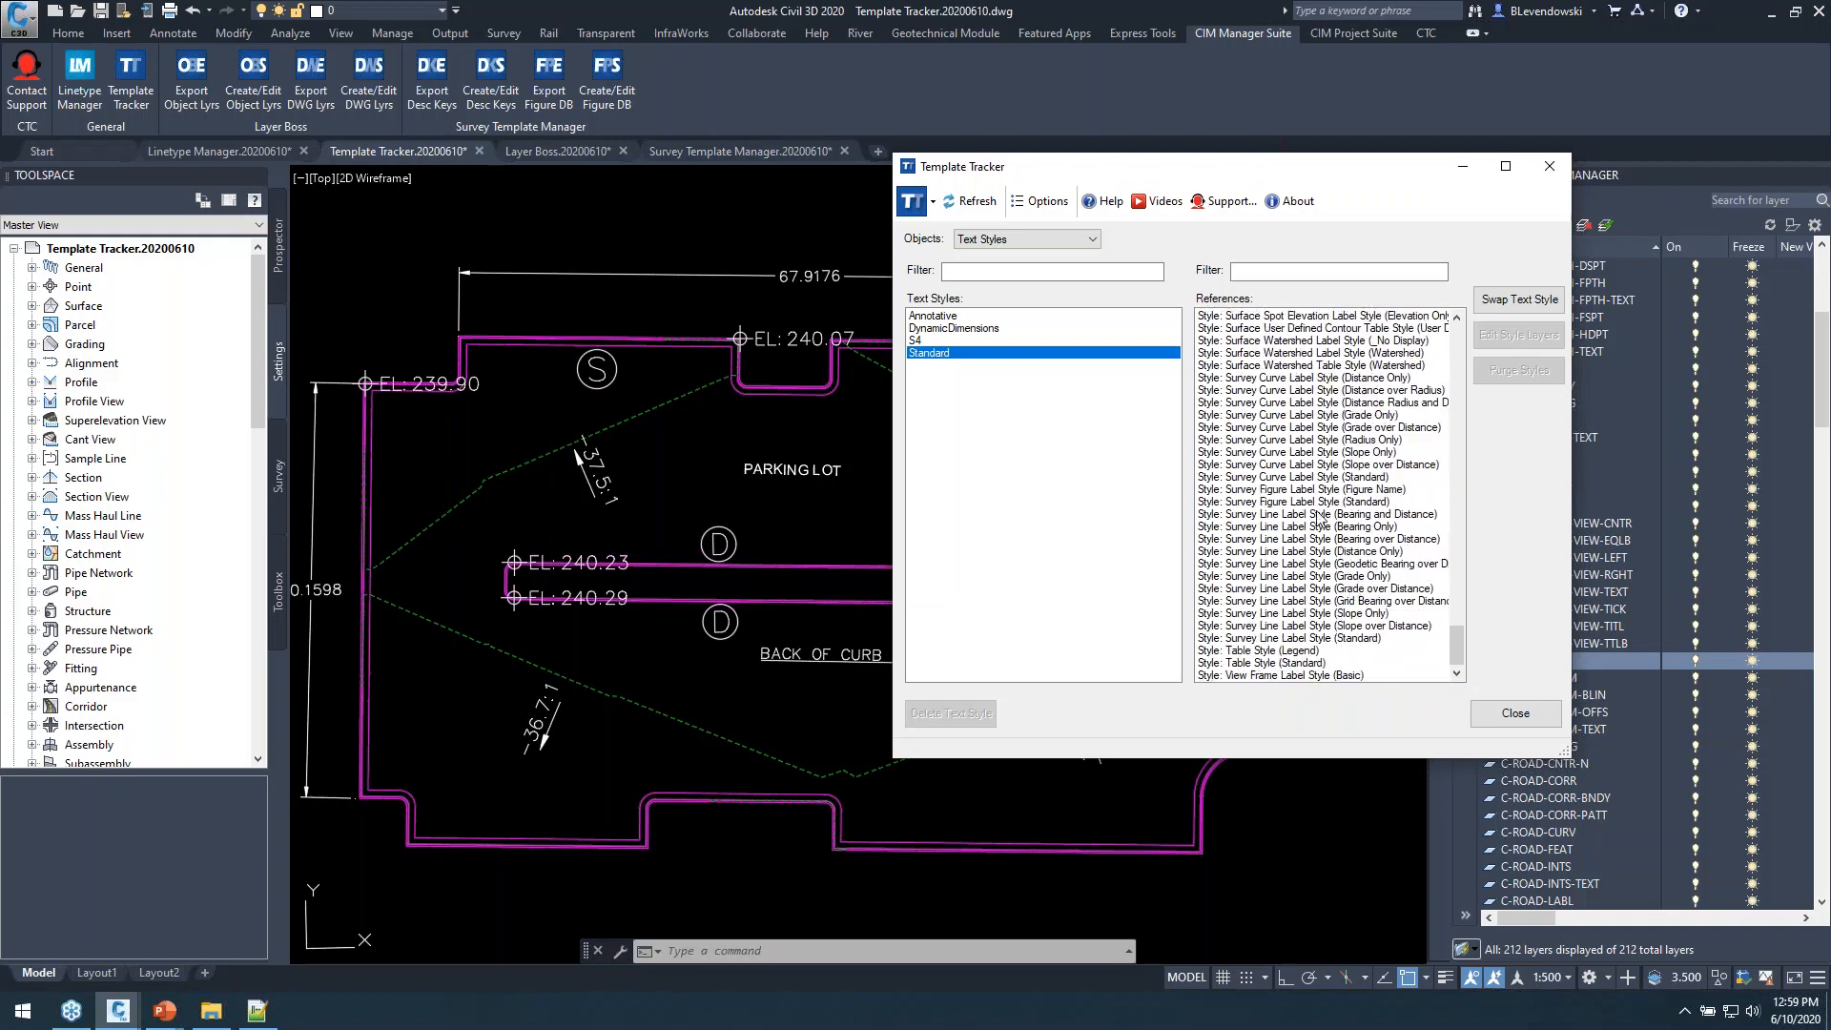
{"action": "left_click", "coordinate": [1298, 675]}
{"action": "left_click_drag", "start_coordinate": [1462, 649], "coordinate": [1478, 313]}
{"action": "left_click", "coordinate": [1259, 319], "text": "shift"}
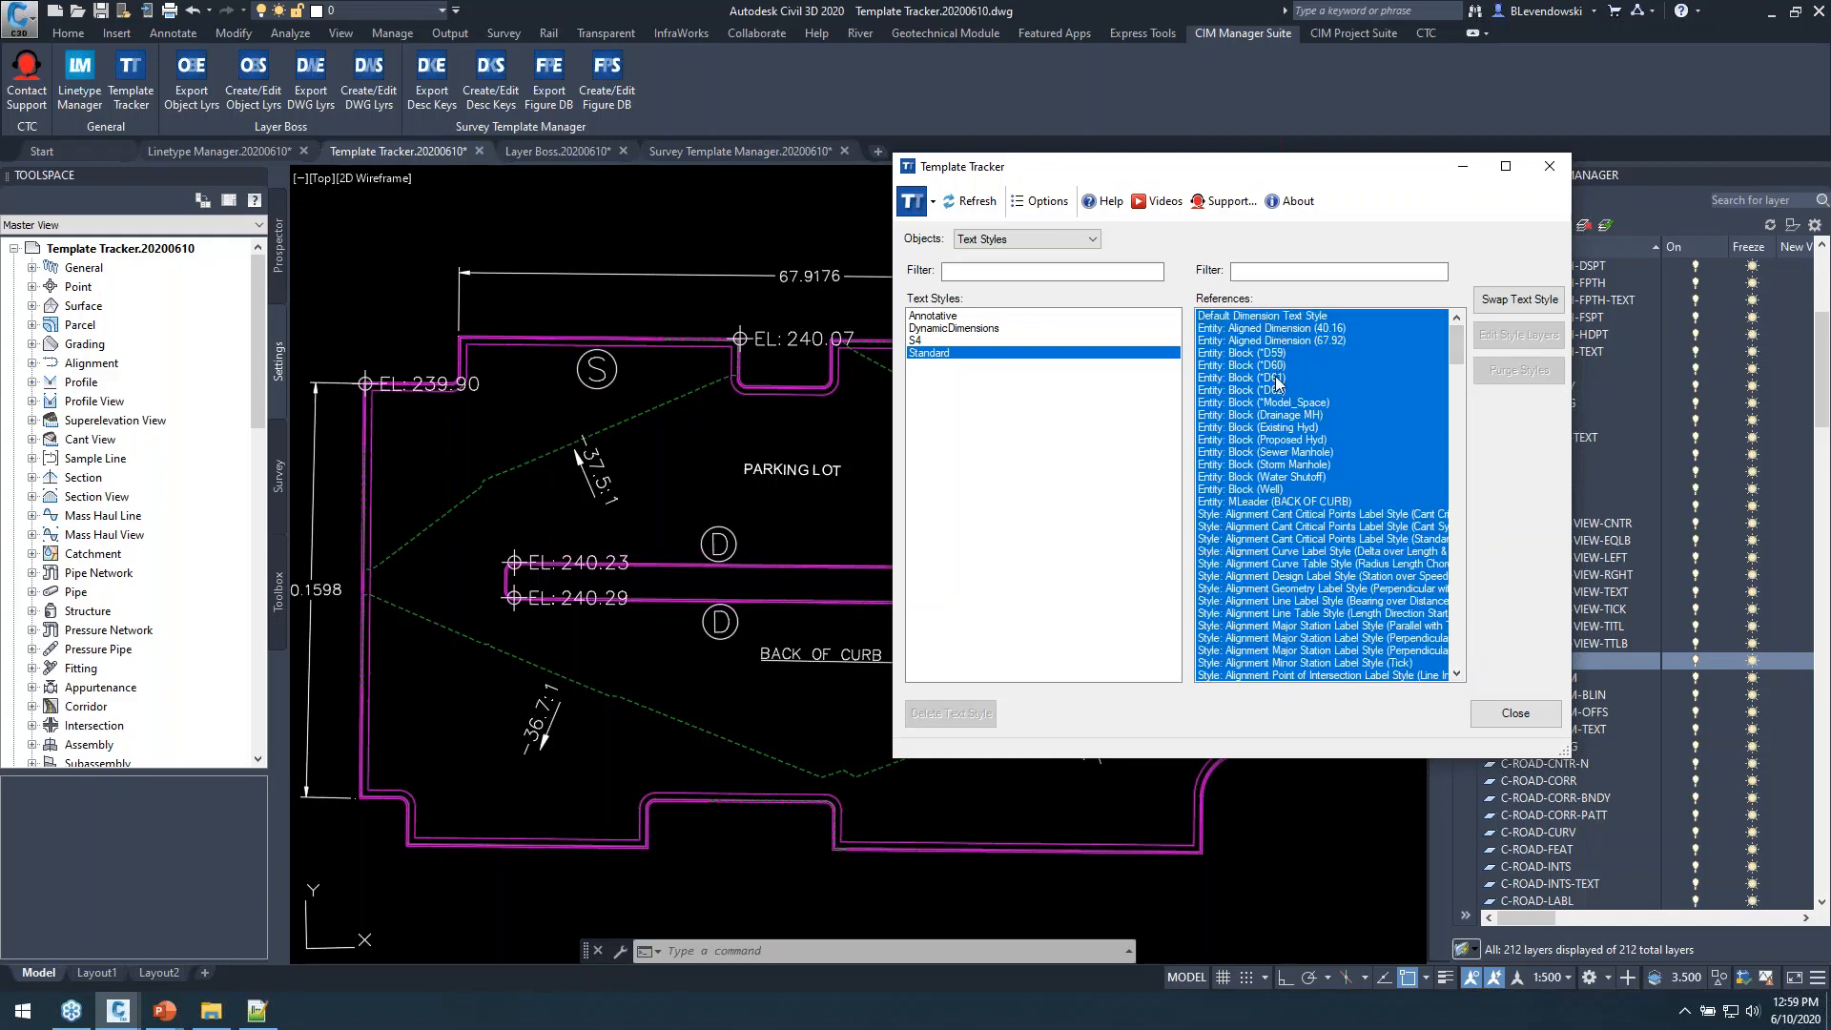
{"action": "left_click", "coordinate": [1519, 299]}
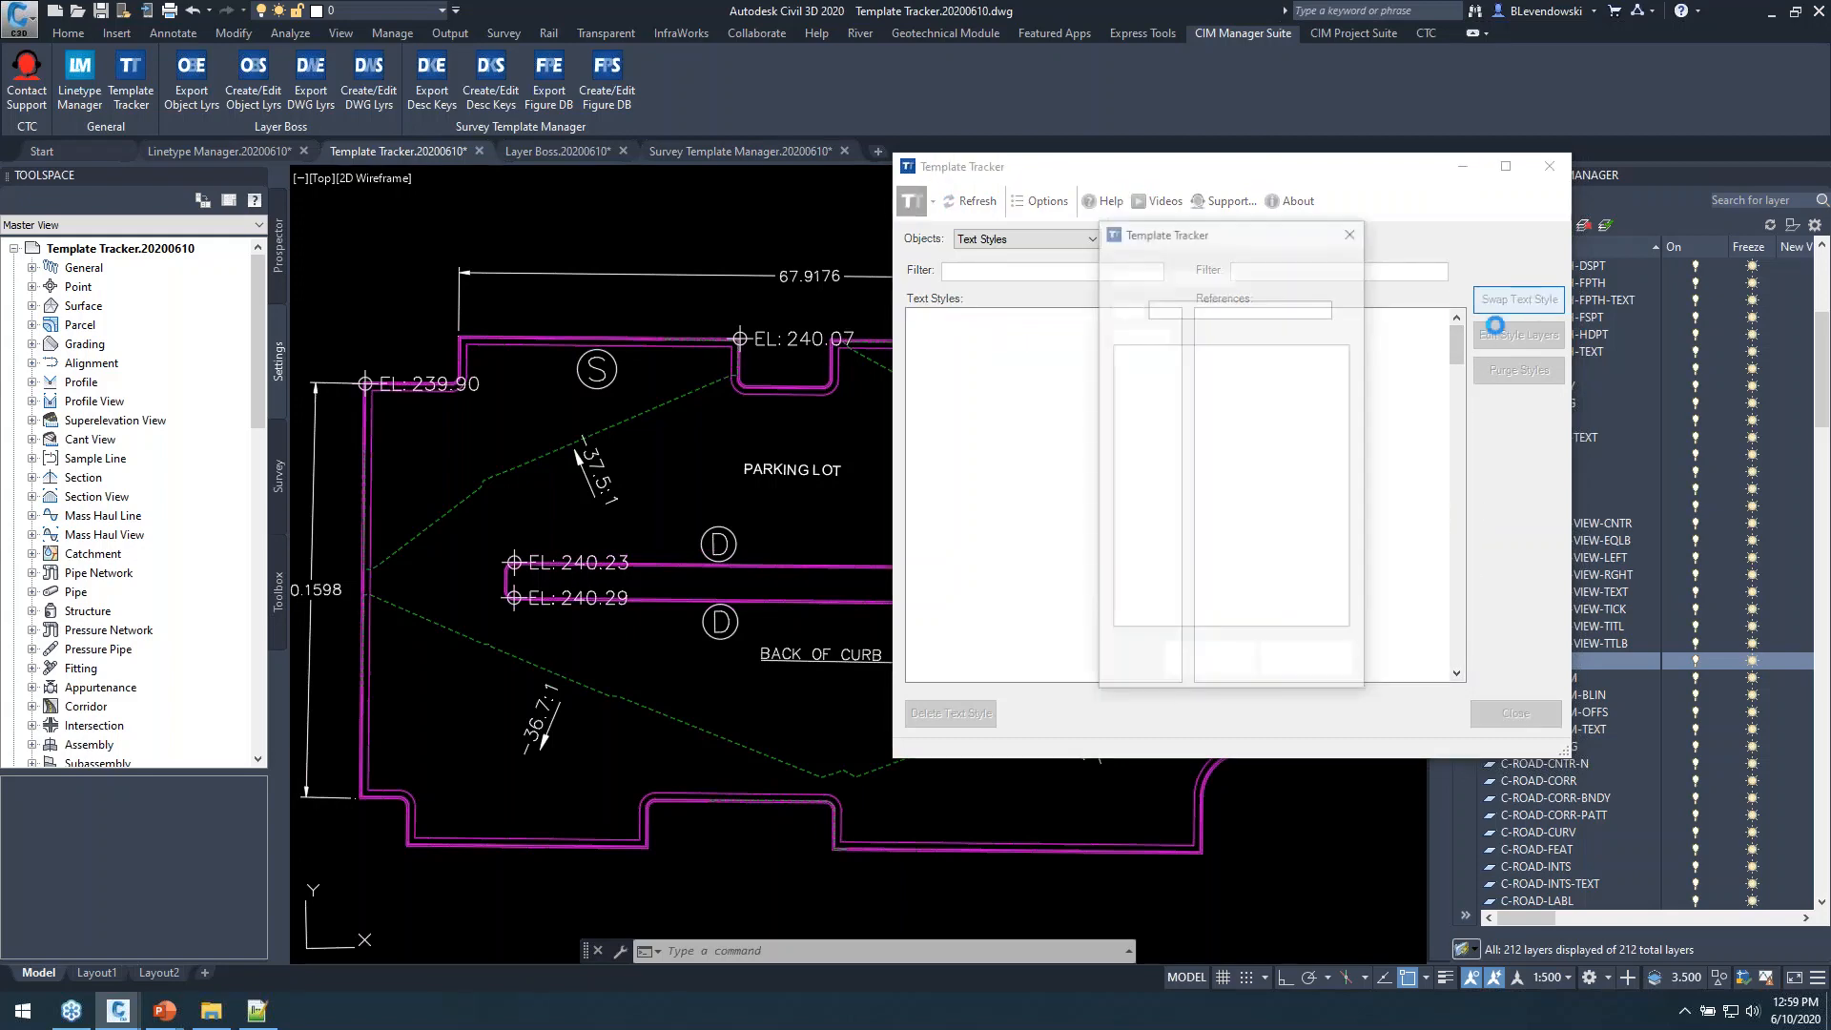
{"action": "left_click", "coordinate": [1156, 351]}
{"action": "left_click", "coordinate": [1210, 664]}
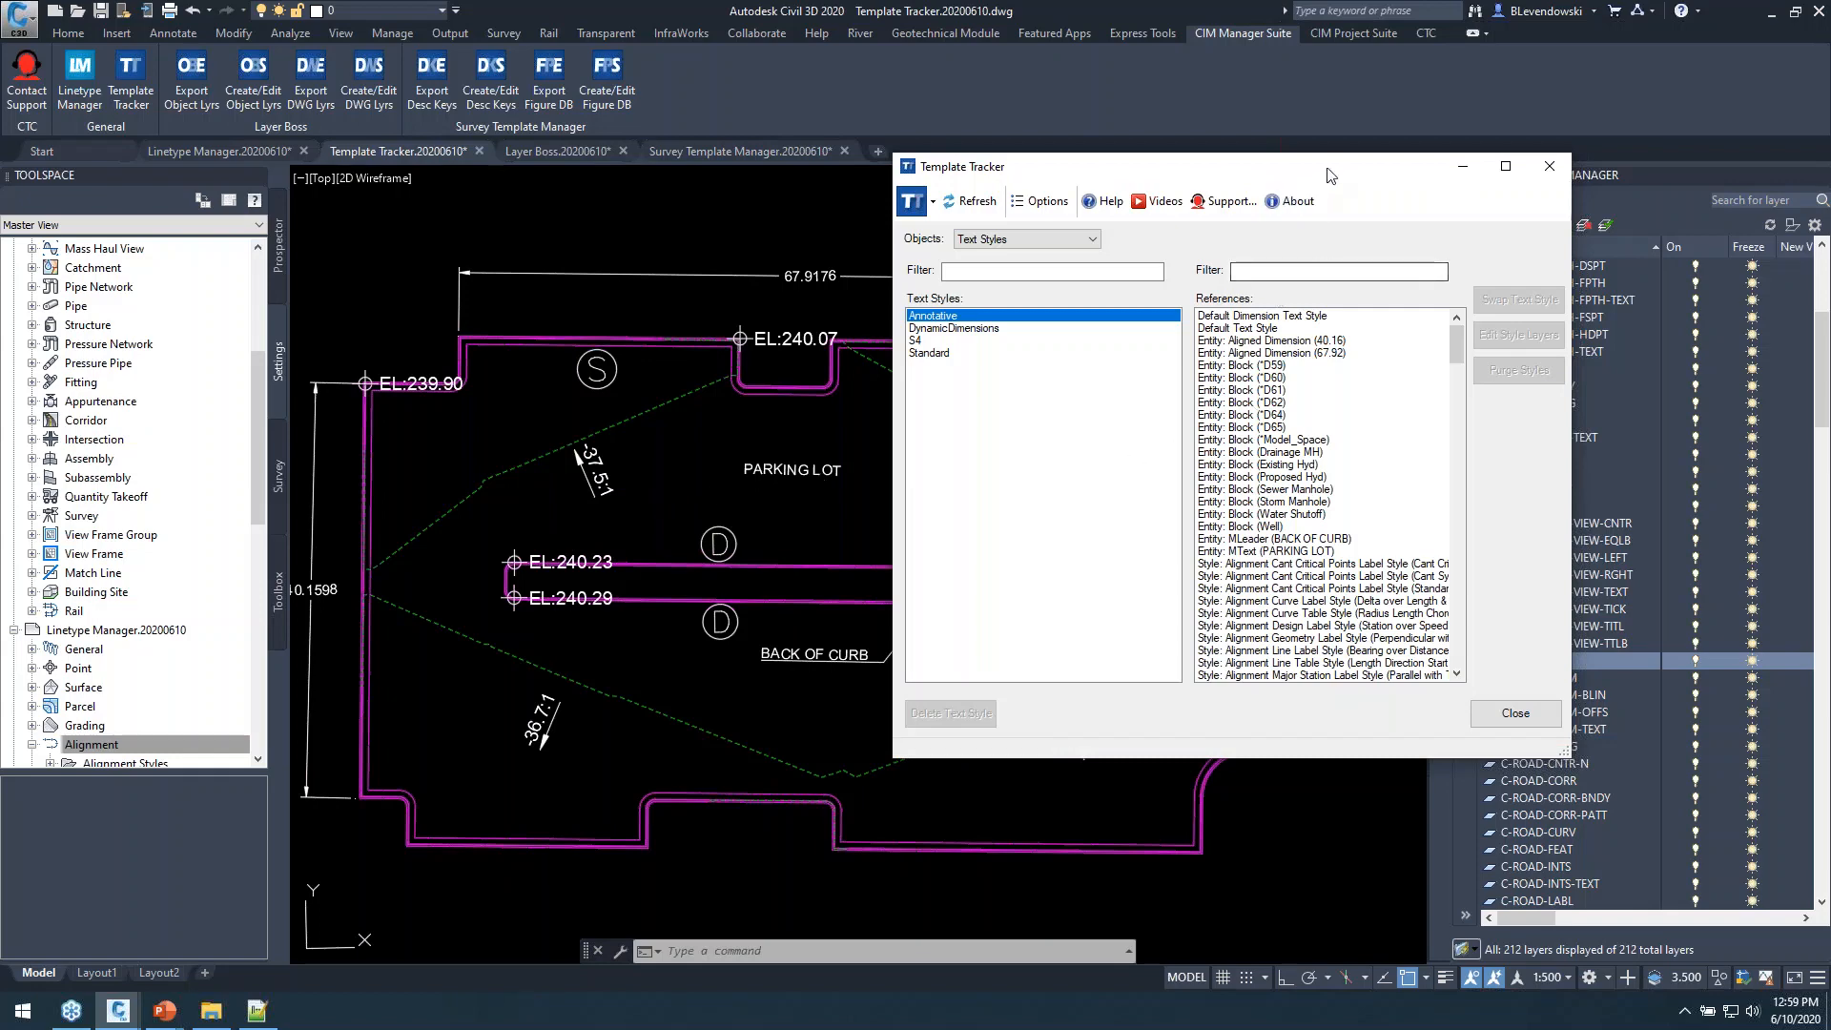
Switch the tracked objects to dimension styles, uncover the parking lot drawing, and list the references to the Annotative dimension style.
{"action": "left_click_drag", "start_coordinate": [1332, 166], "coordinate": [1124, 210]}
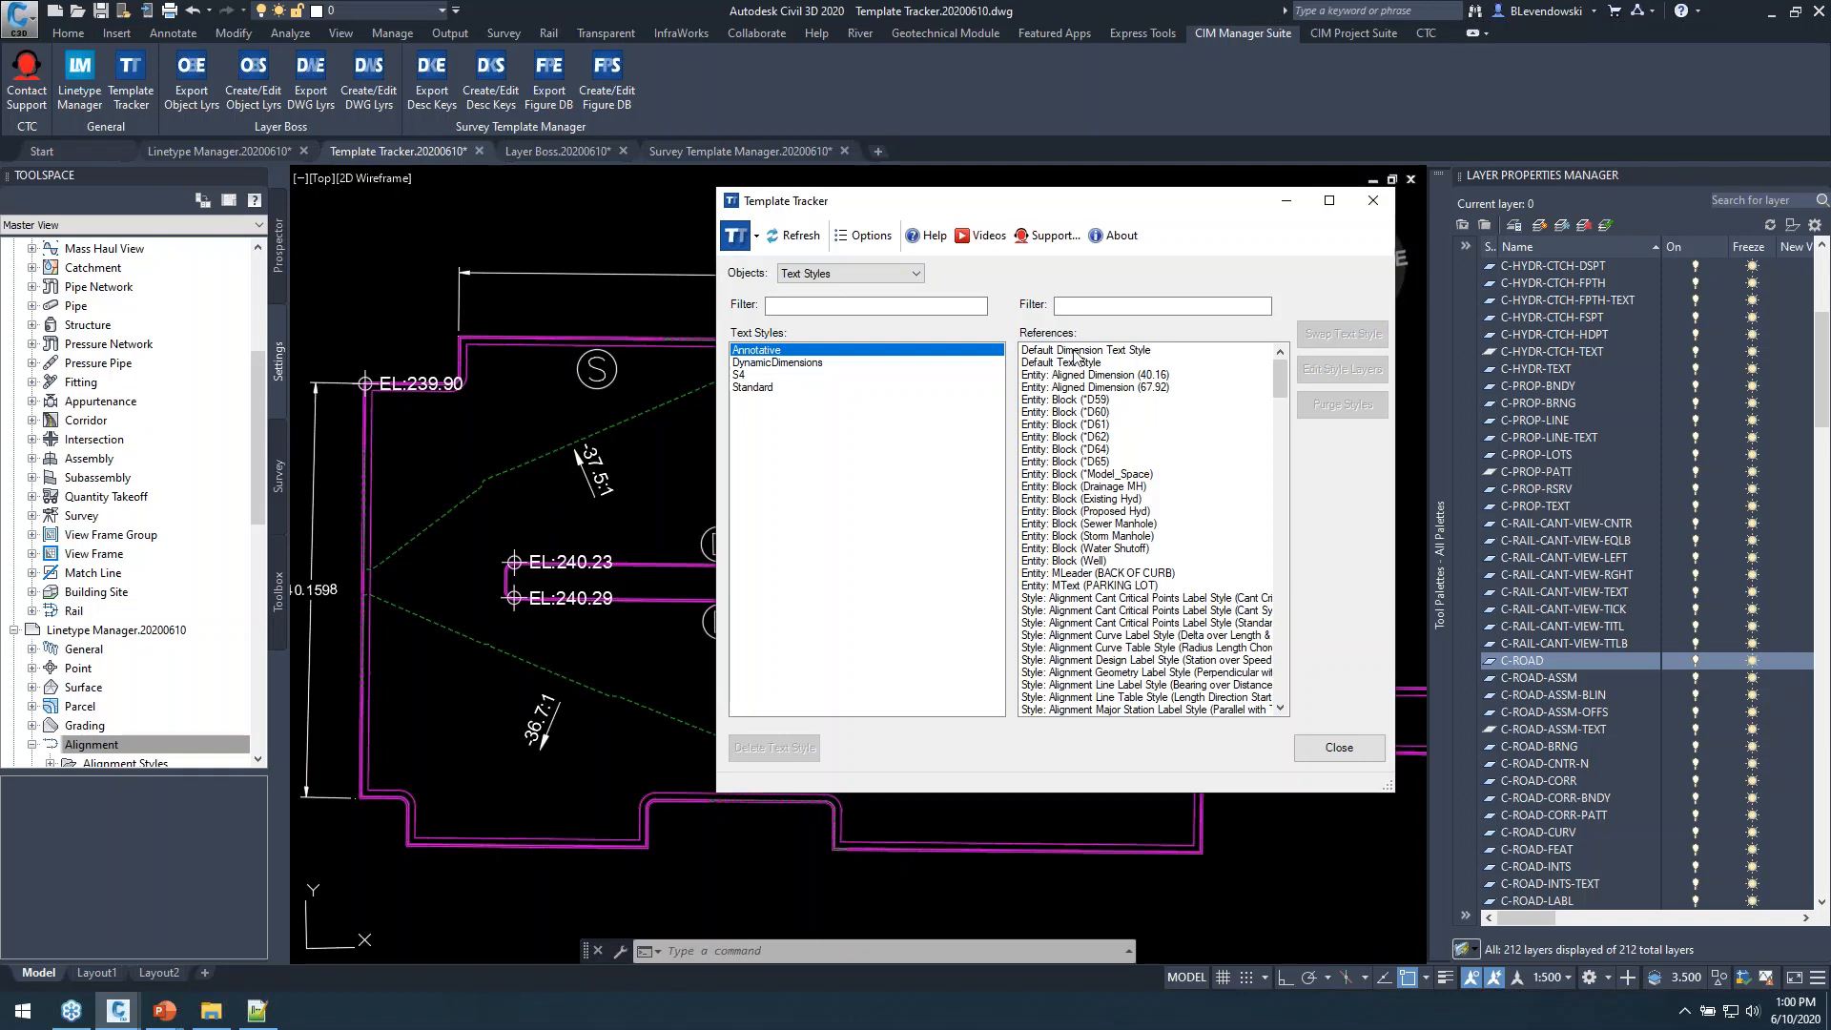
{"action": "left_click_drag", "start_coordinate": [1116, 206], "coordinate": [1127, 189]}
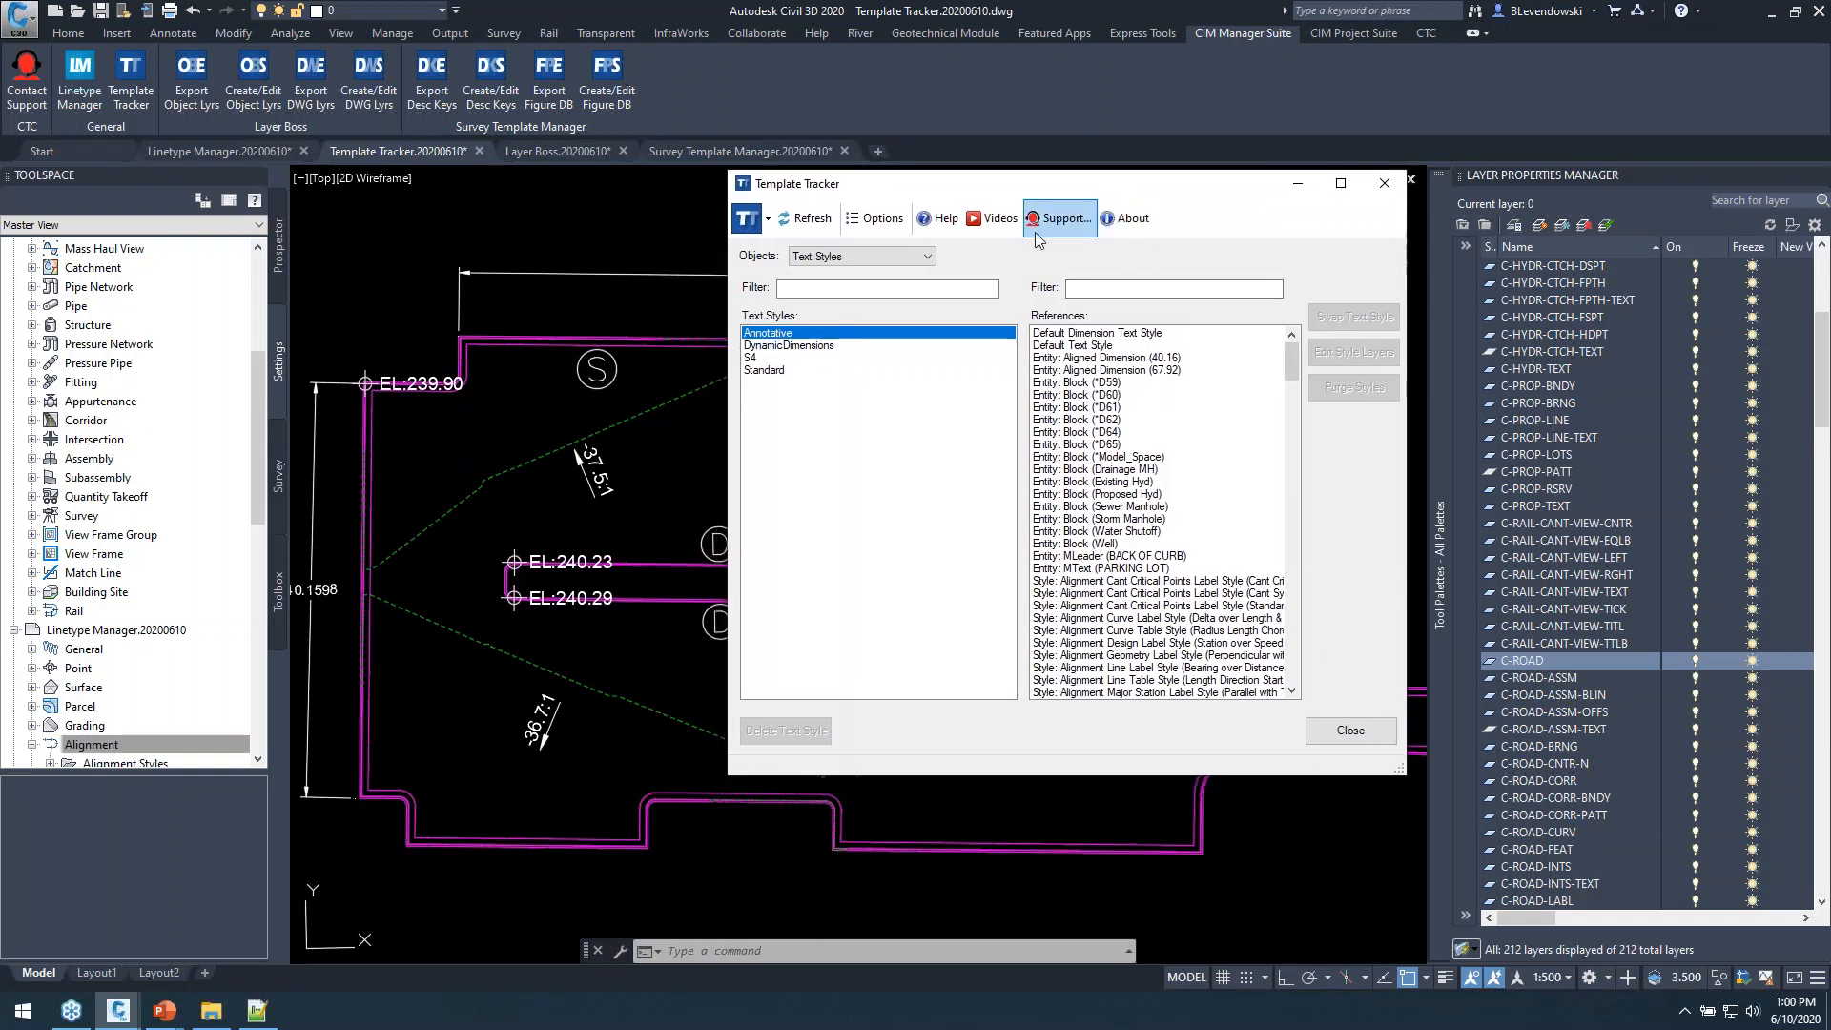
{"action": "left_click", "coordinate": [923, 253]}
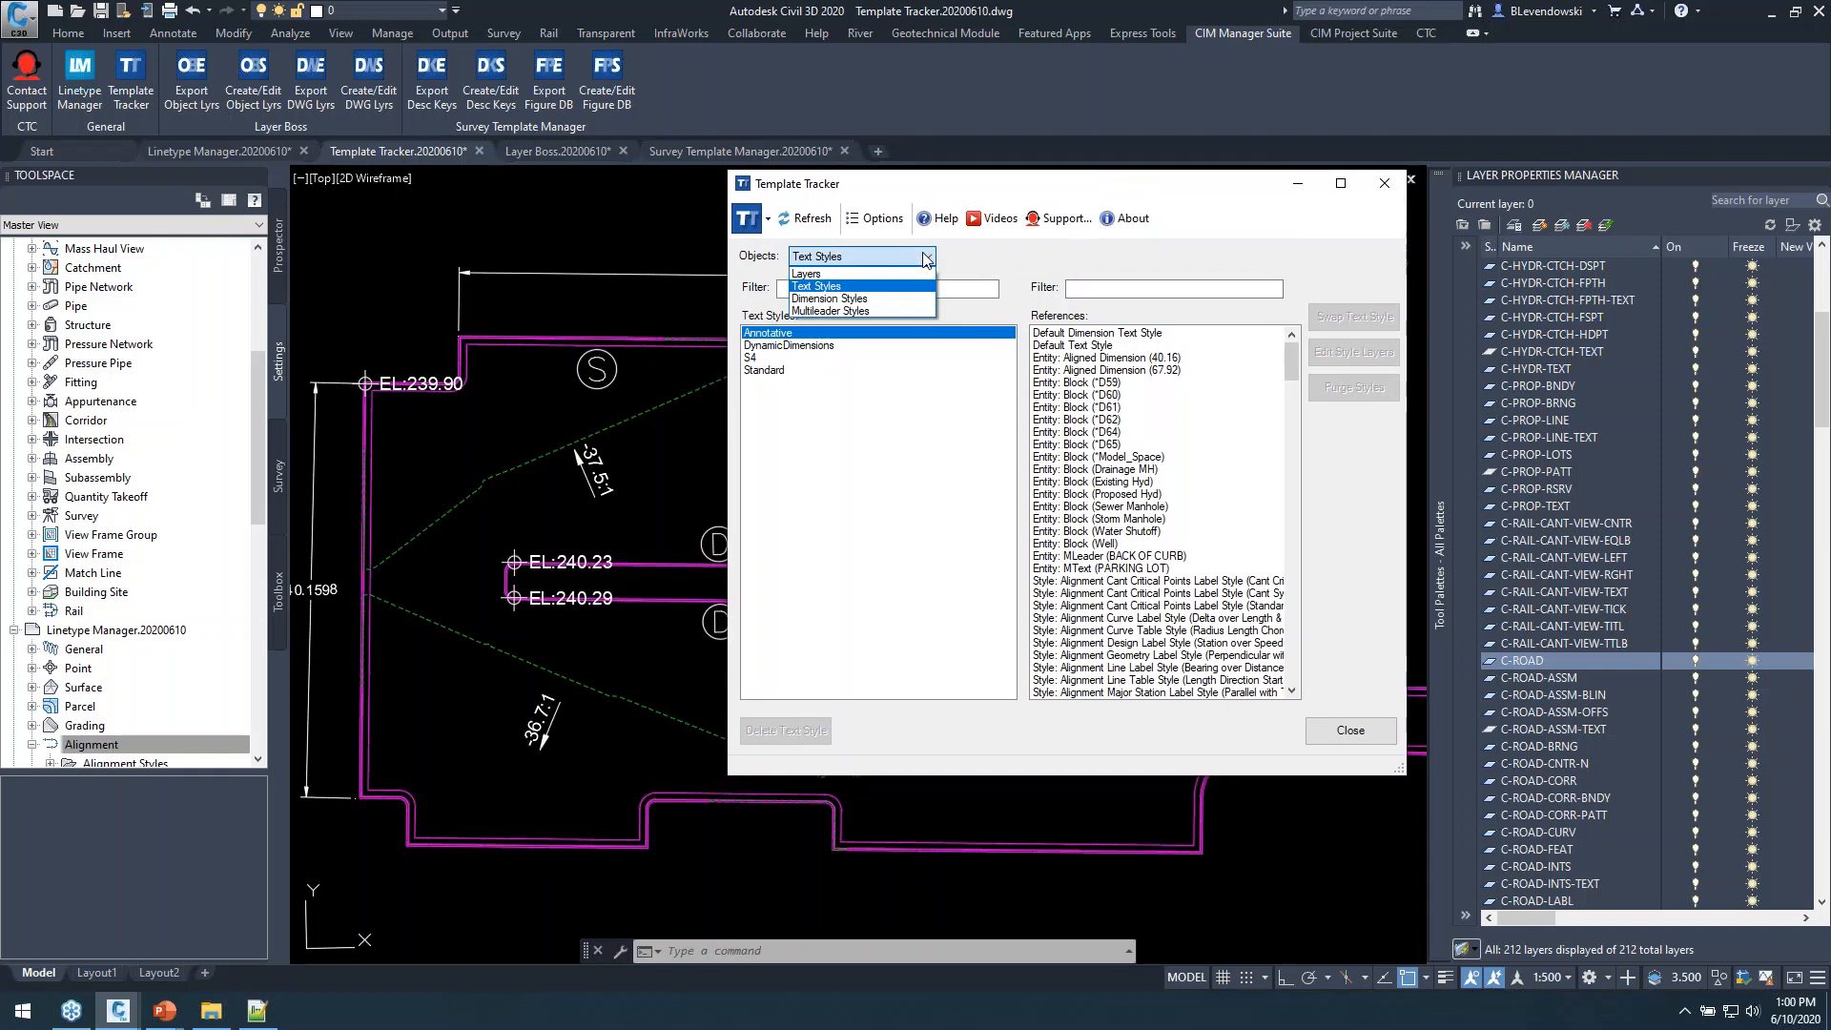
{"action": "left_click", "coordinate": [869, 303]}
{"action": "left_click_drag", "start_coordinate": [956, 195], "coordinate": [1236, 193]}
{"action": "left_click", "coordinate": [1064, 330]}
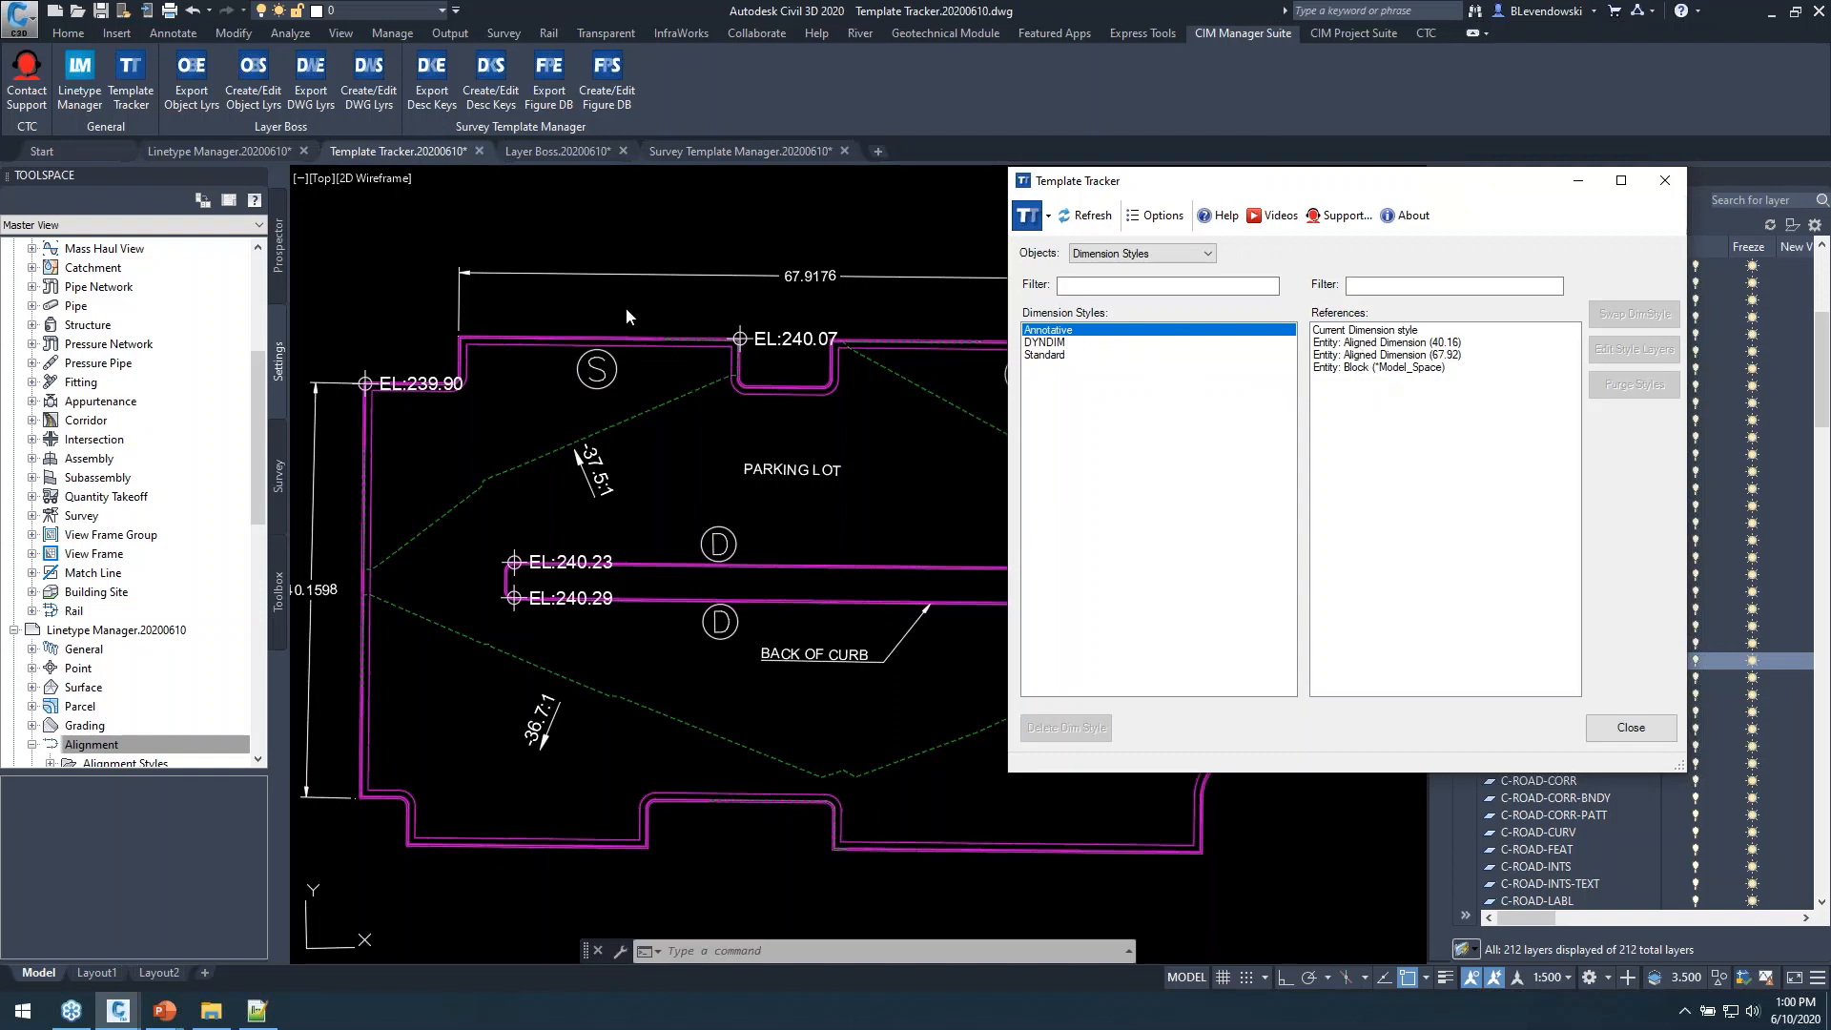
Swap all references of the Annotative dimension style to Standard, including the current style and both aligned dimensions, and close Template Tracker.
{"action": "left_click", "coordinate": [1370, 330]}
{"action": "left_click", "coordinate": [1367, 367], "text": "shift"}
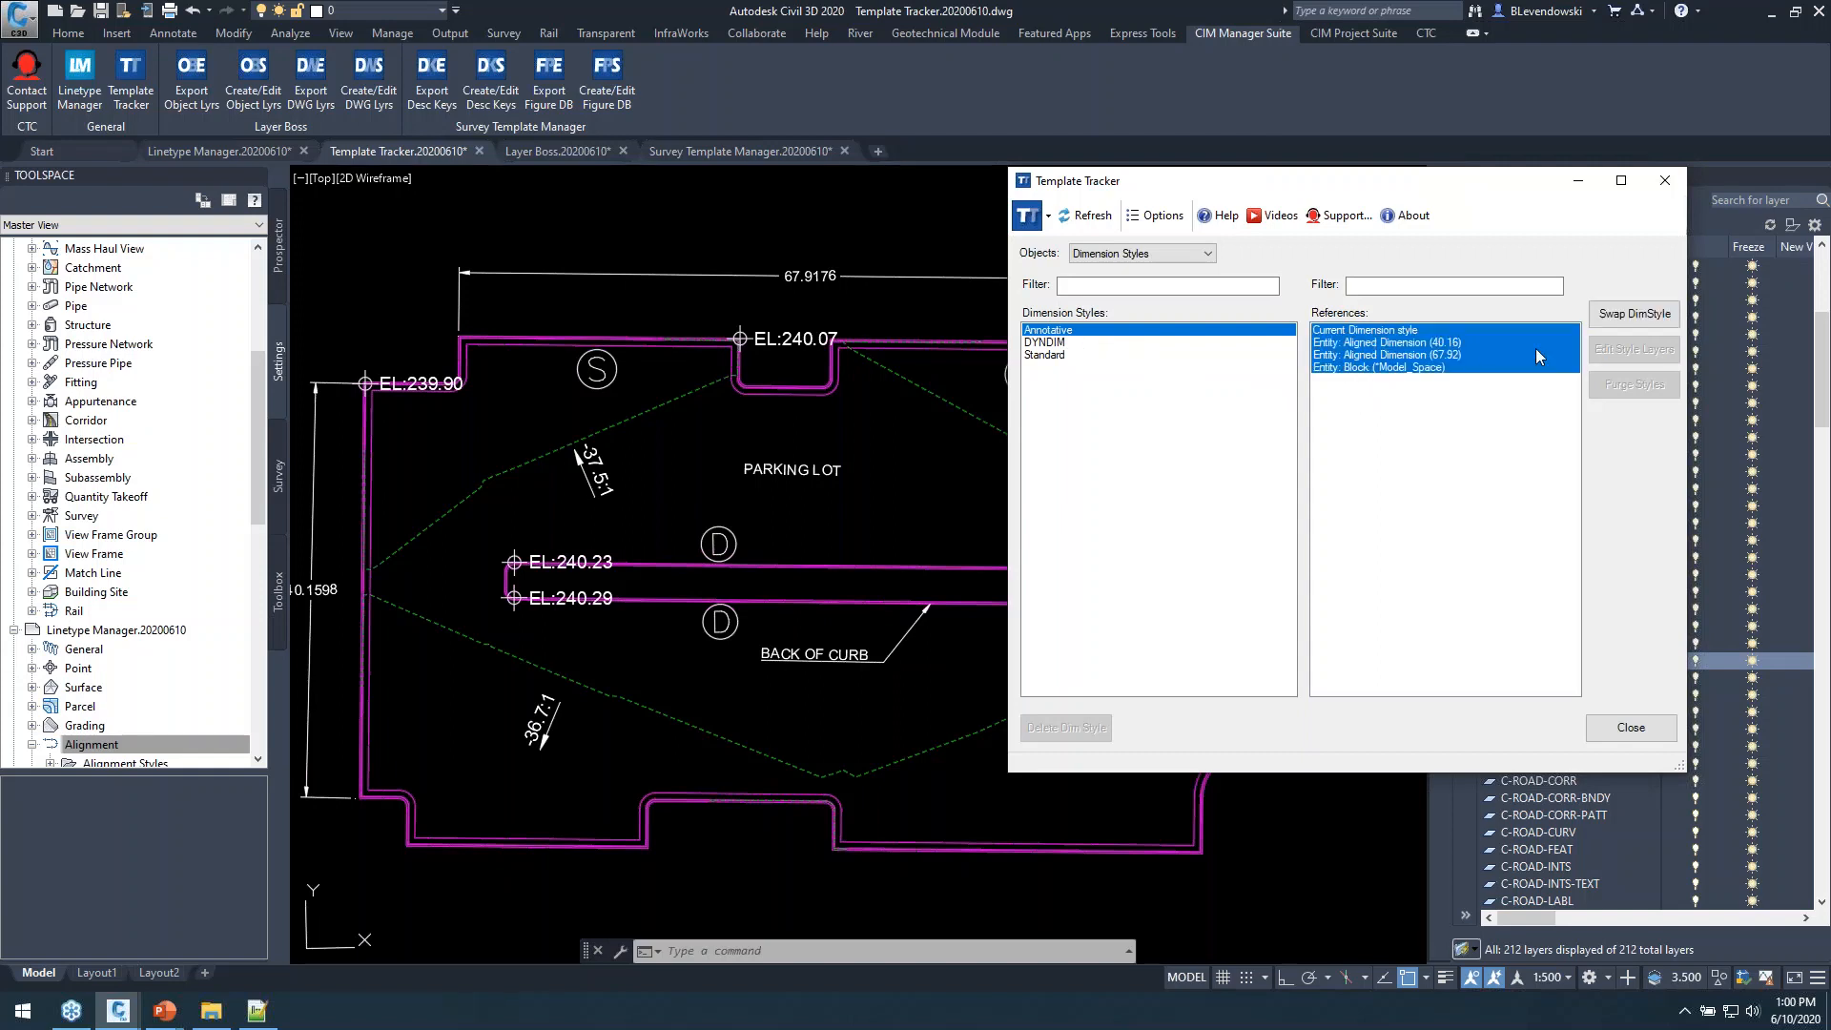
{"action": "left_click", "coordinate": [1630, 317]}
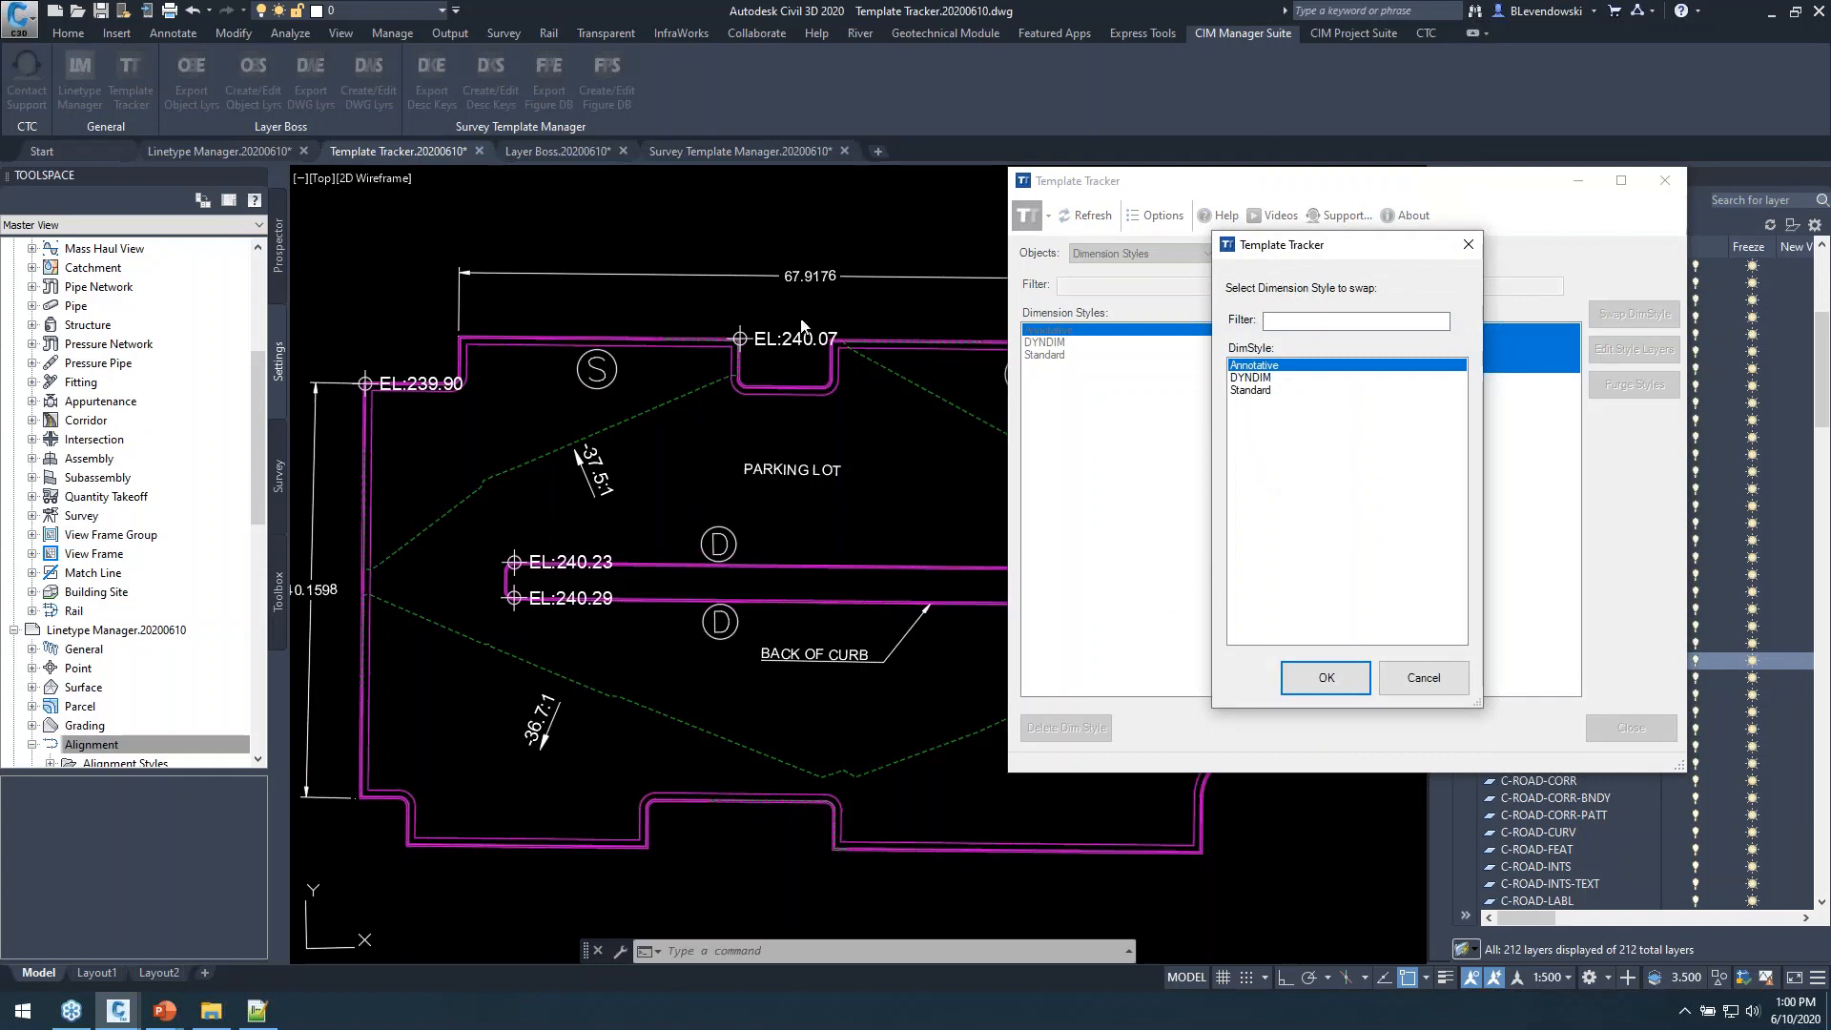
{"action": "left_click", "coordinate": [1252, 390]}
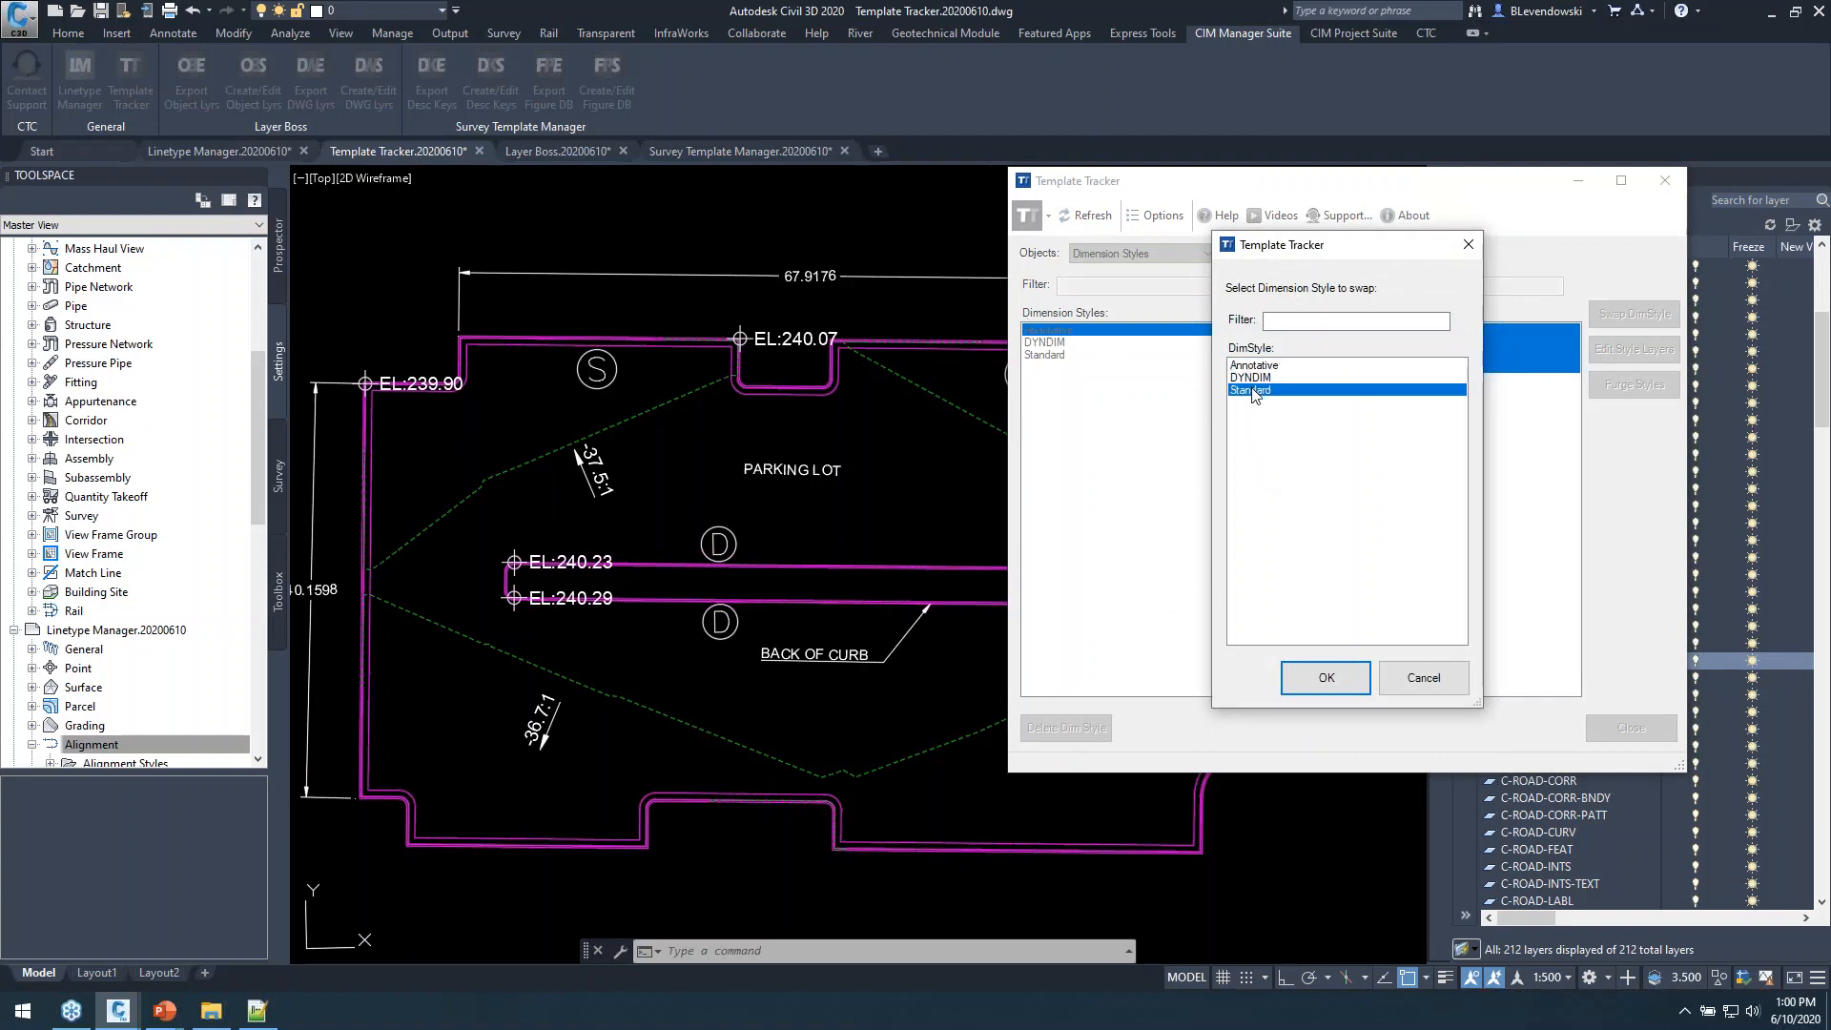
{"action": "left_click", "coordinate": [1326, 678]}
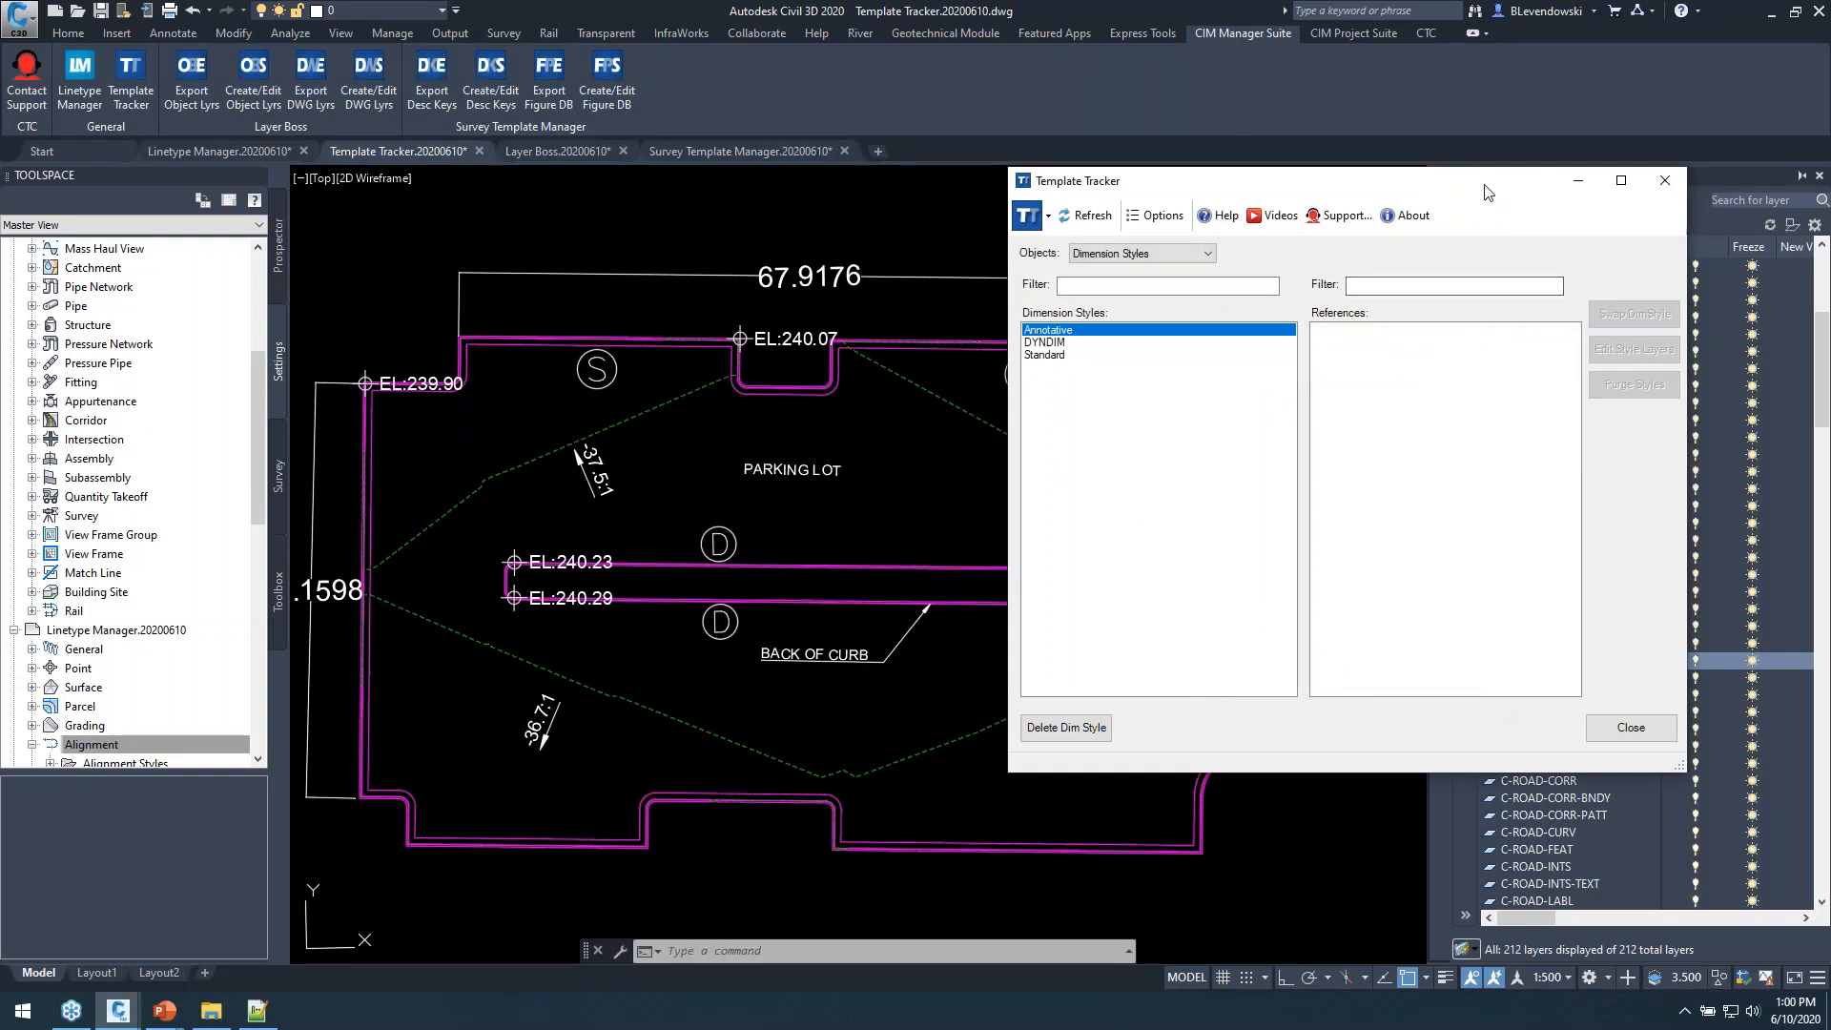
{"action": "left_click_drag", "start_coordinate": [1480, 187], "coordinate": [1215, 215]}
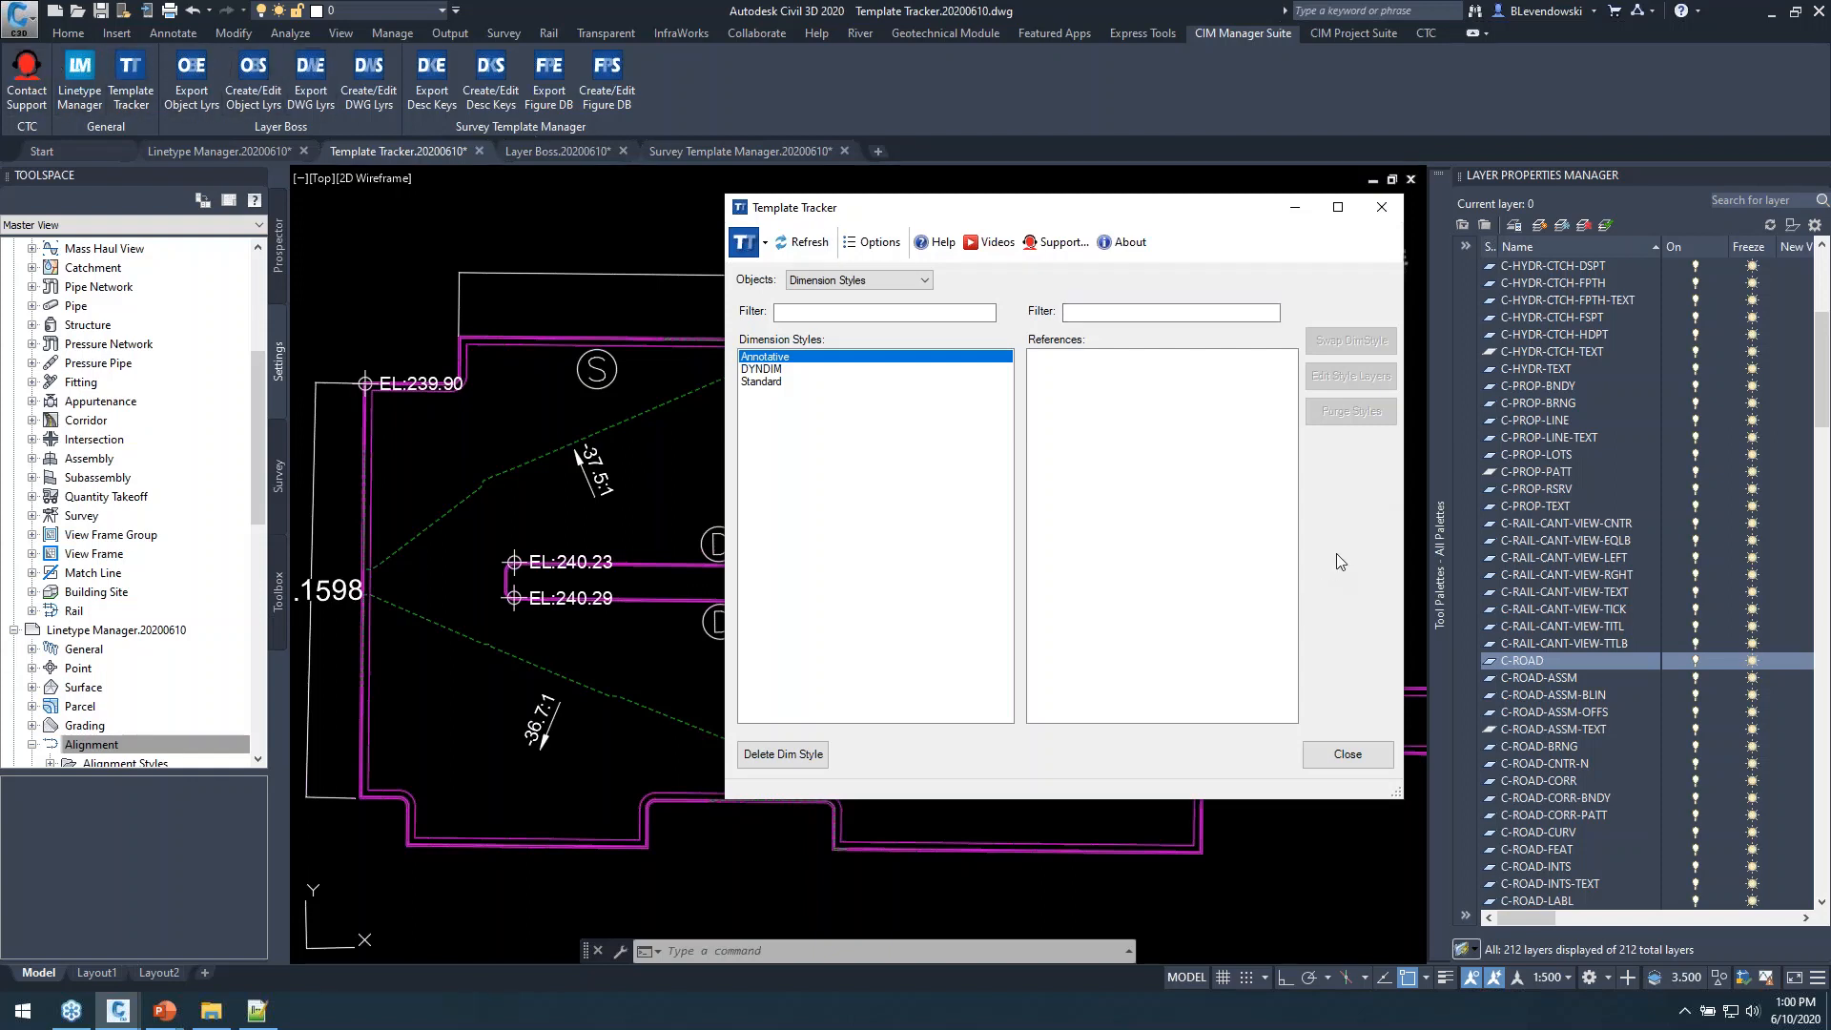
{"action": "left_click", "coordinate": [1346, 754]}
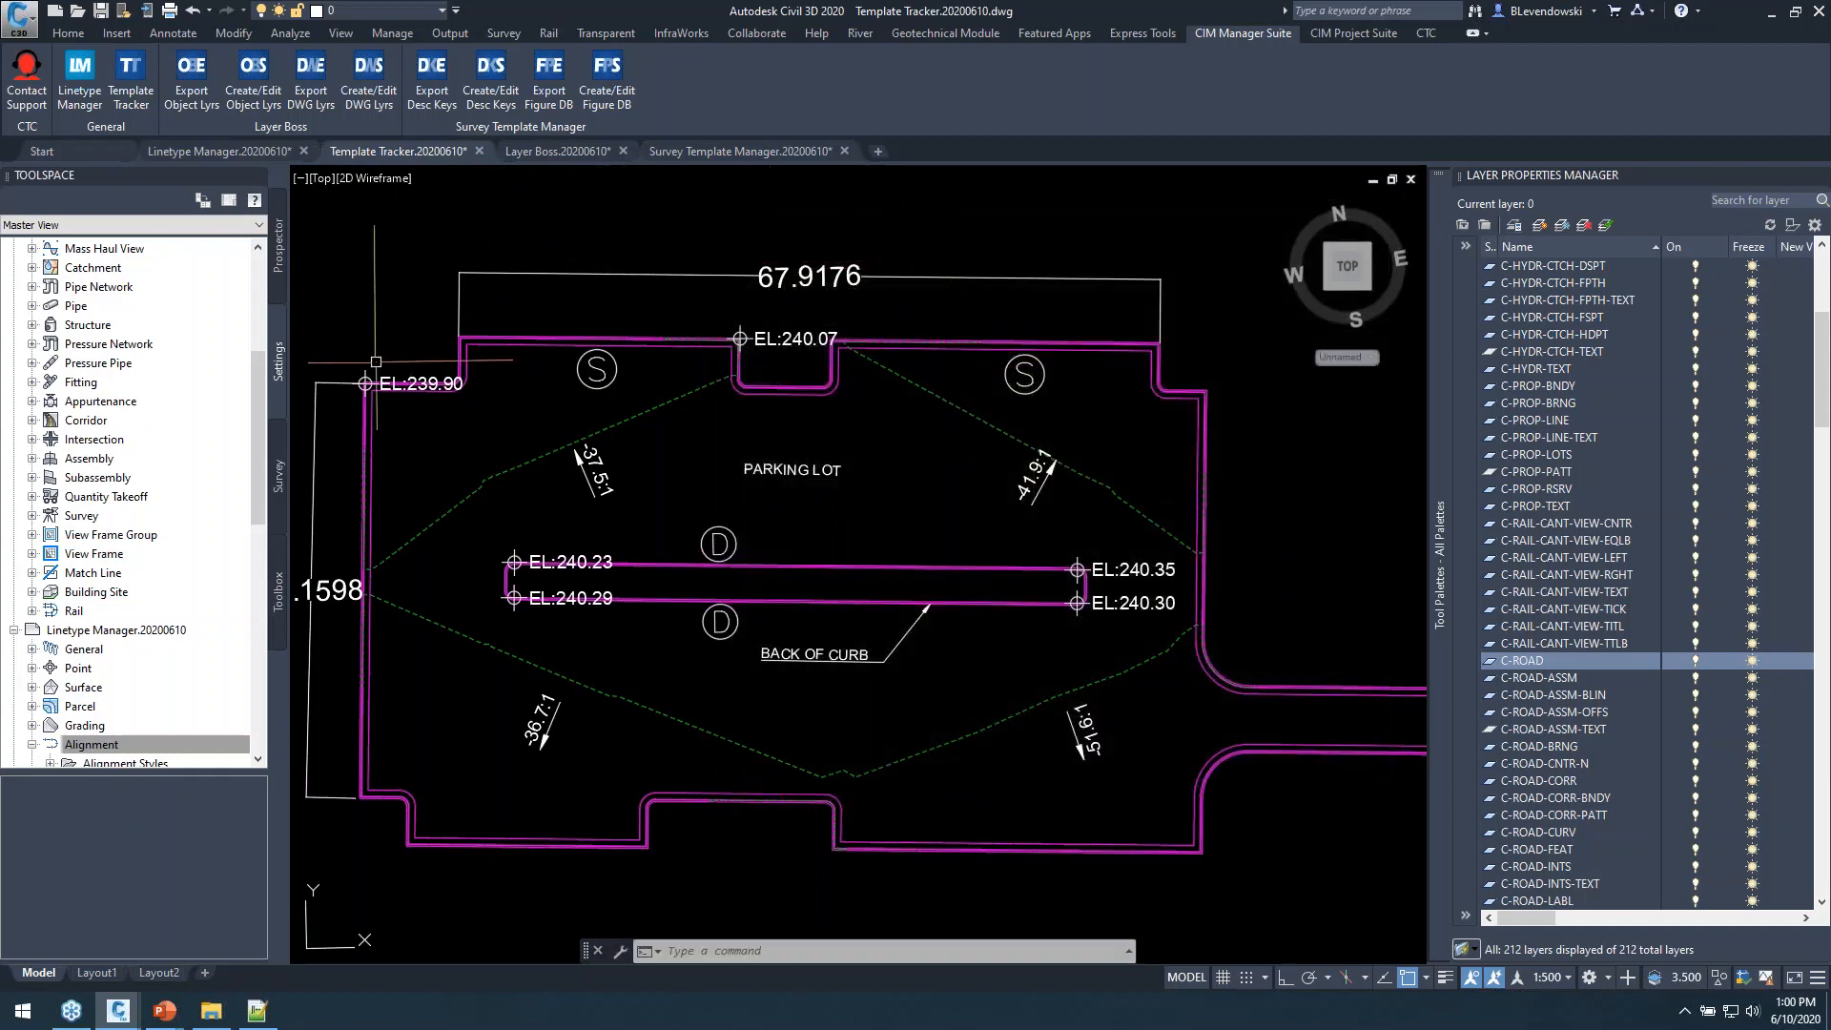
Expand the drawing's surface styles and compare the commands offered for the Border Only and _No Display styles.
{"action": "left_click_drag", "start_coordinate": [263, 453], "coordinate": [255, 327]}
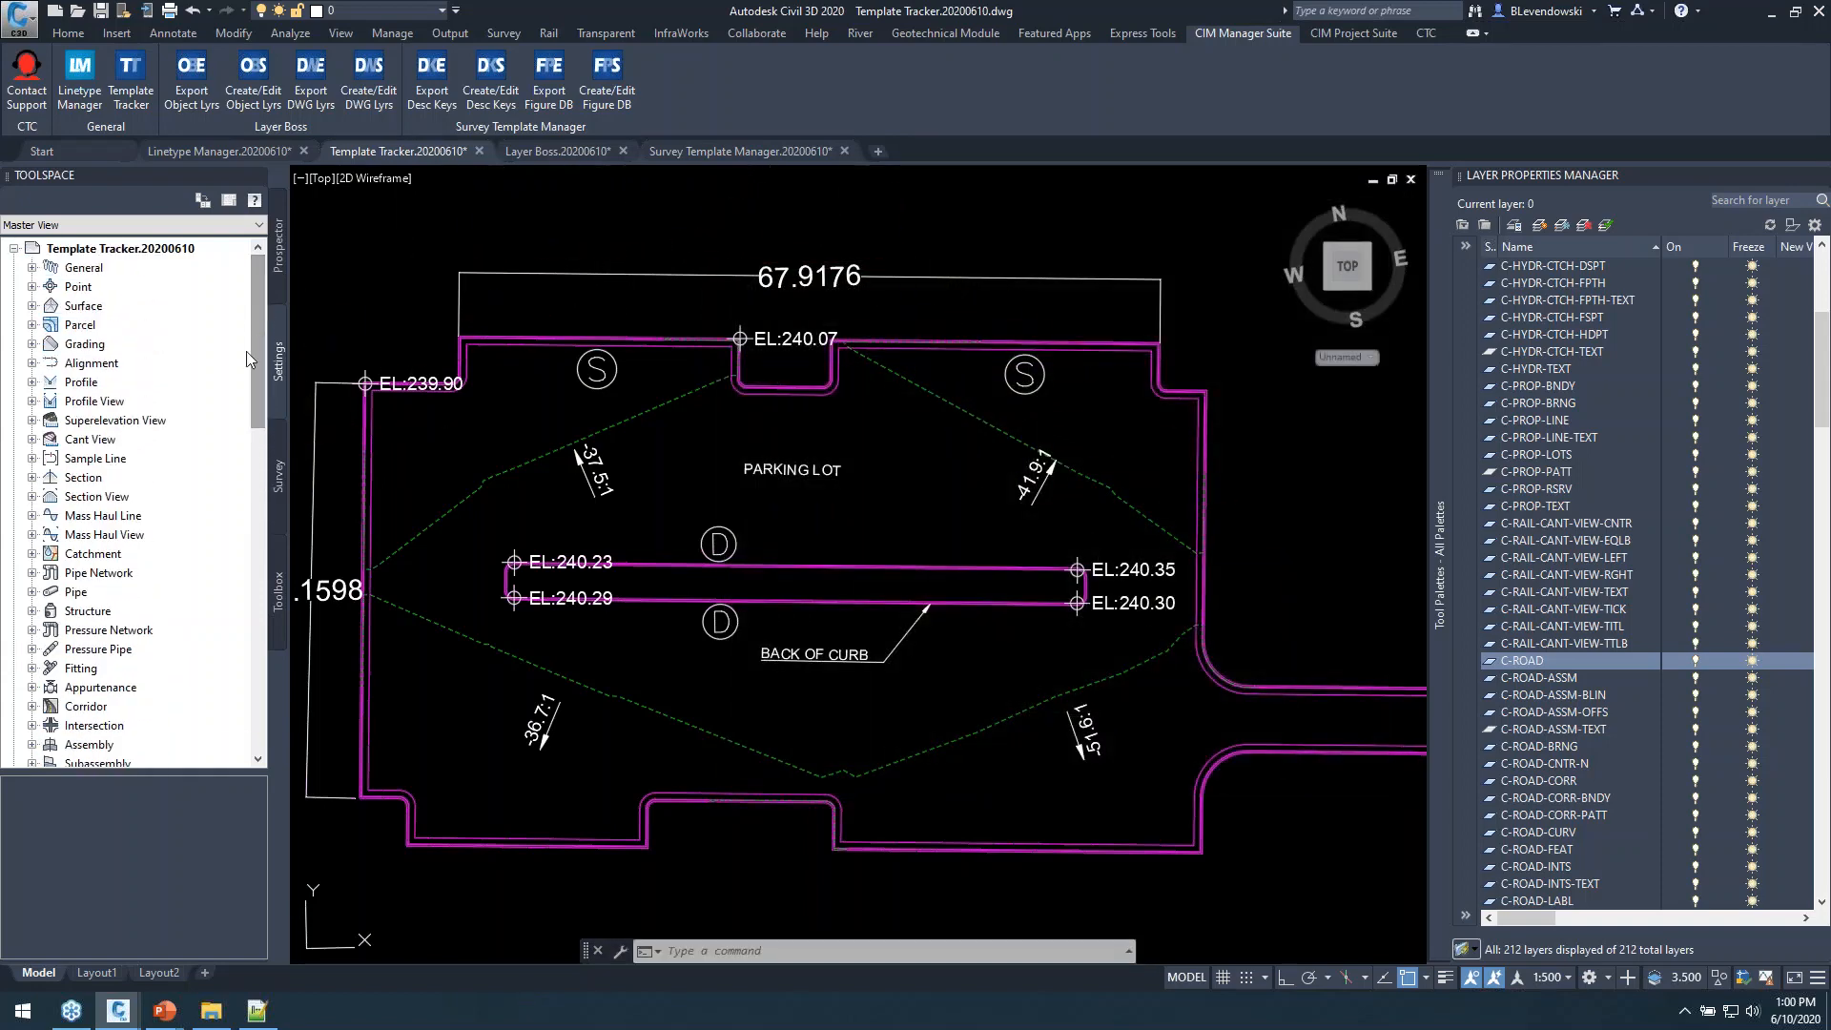
{"action": "double_click", "coordinate": [83, 305]}
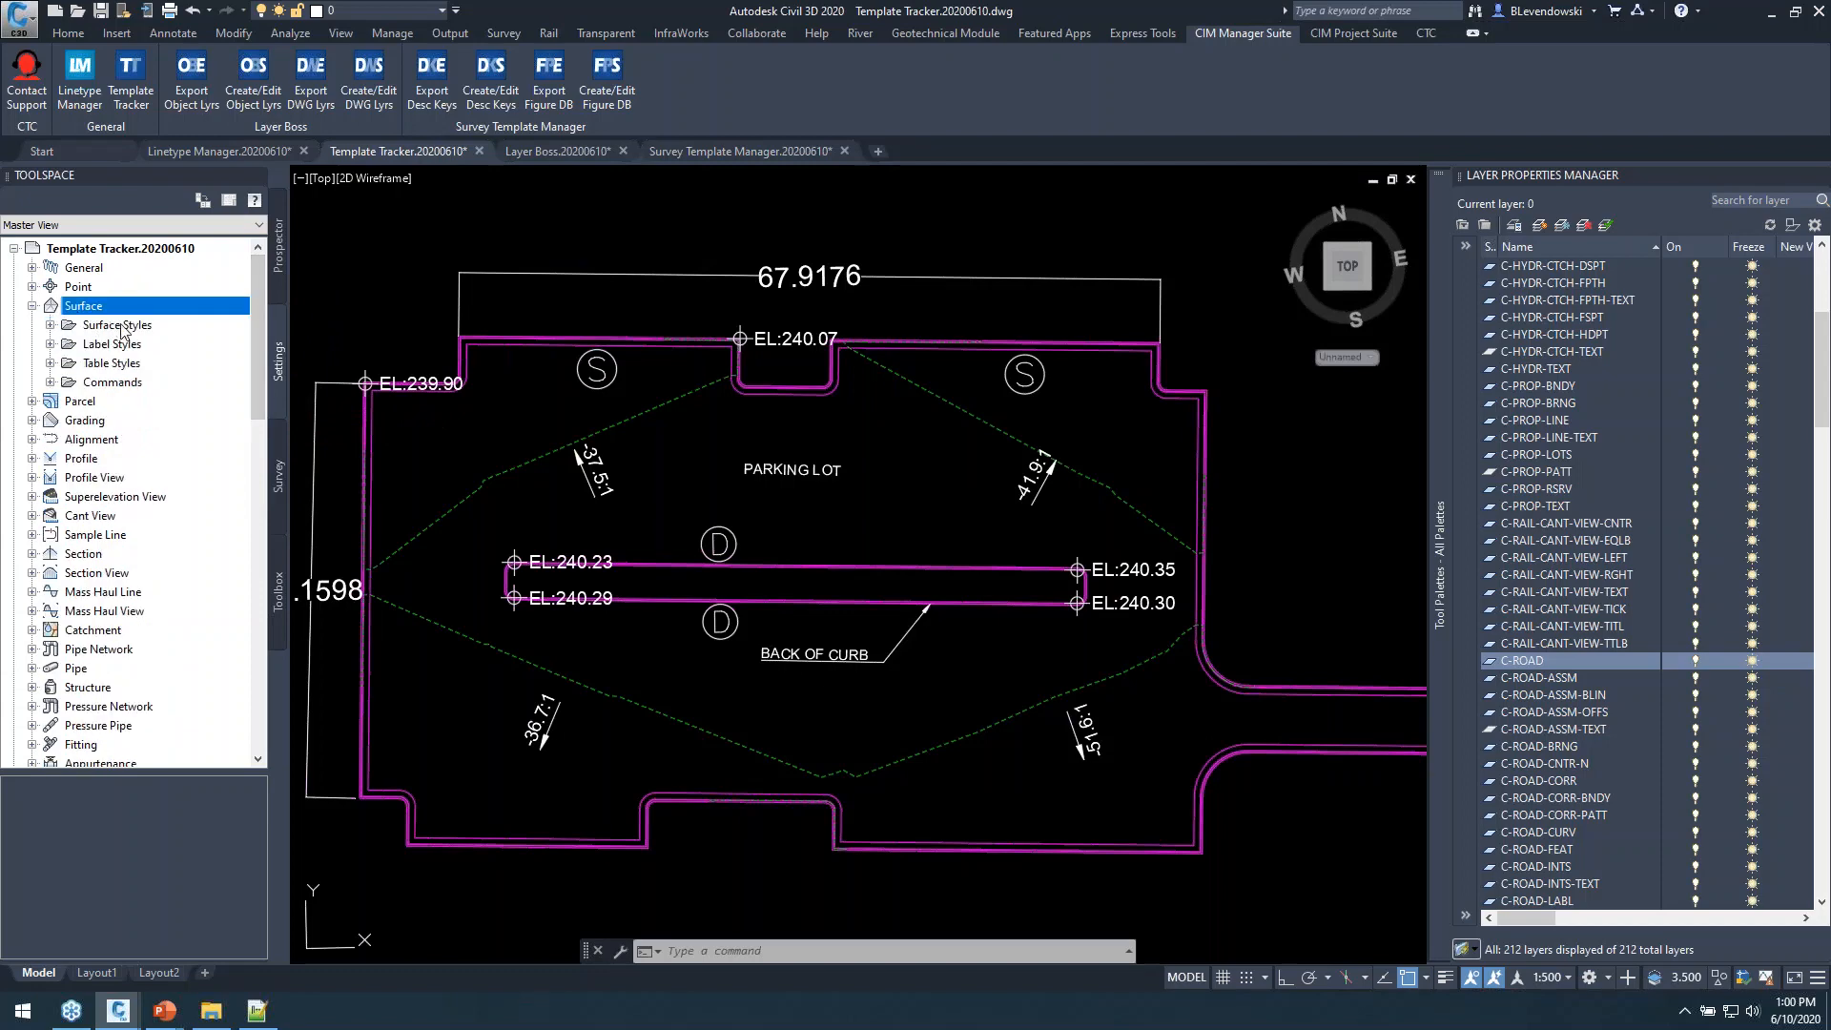
{"action": "double_click", "coordinate": [129, 325]}
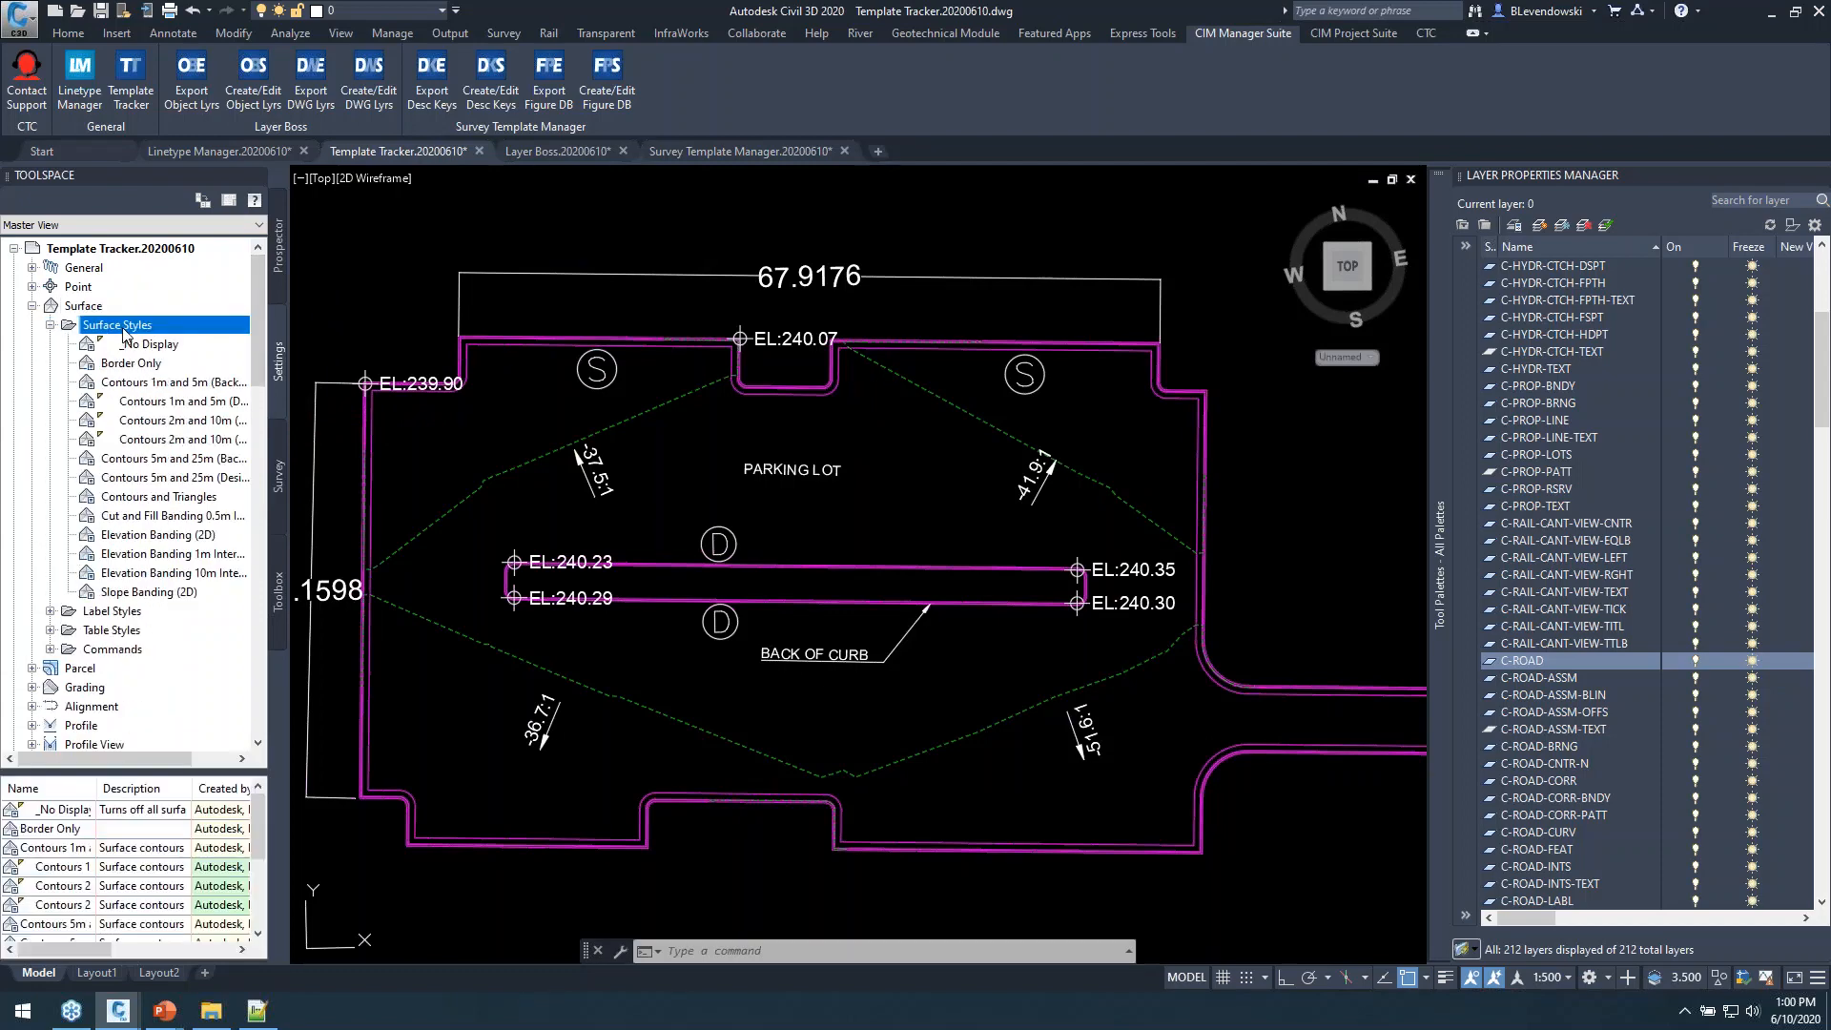
{"action": "right_click", "coordinate": [131, 364]}
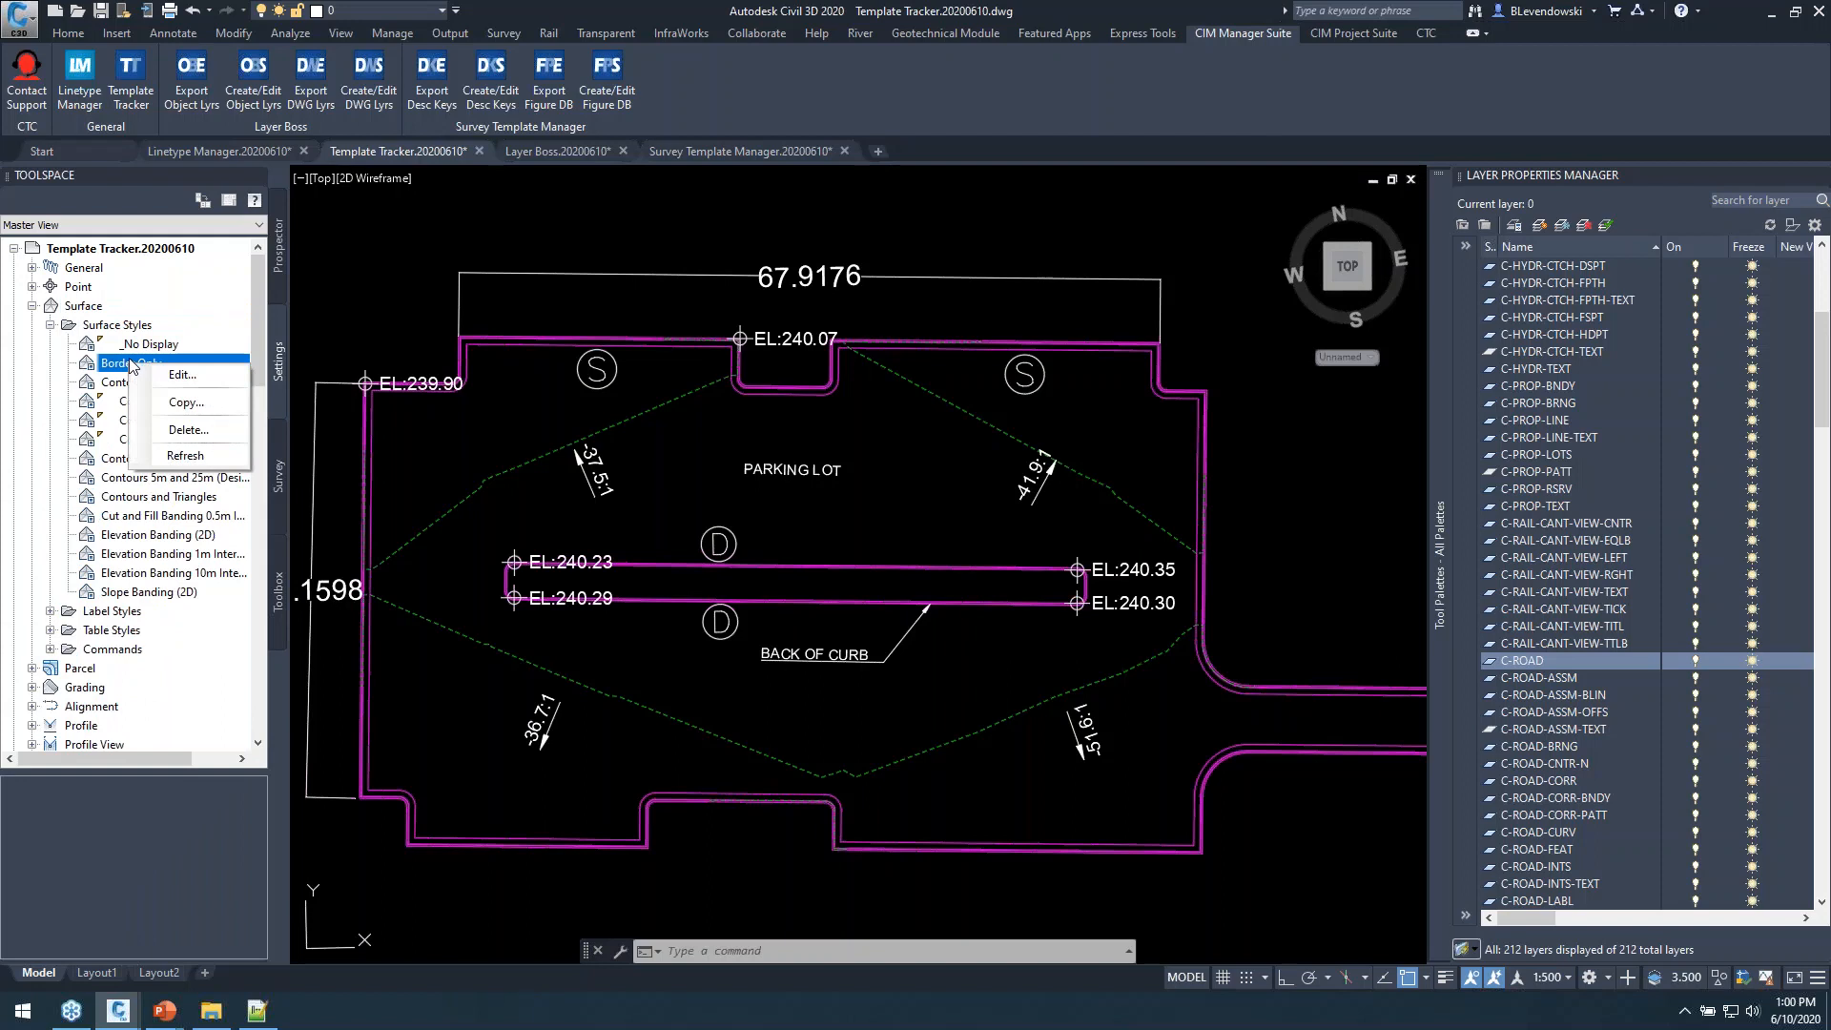
{"action": "right_click", "coordinate": [138, 344]}
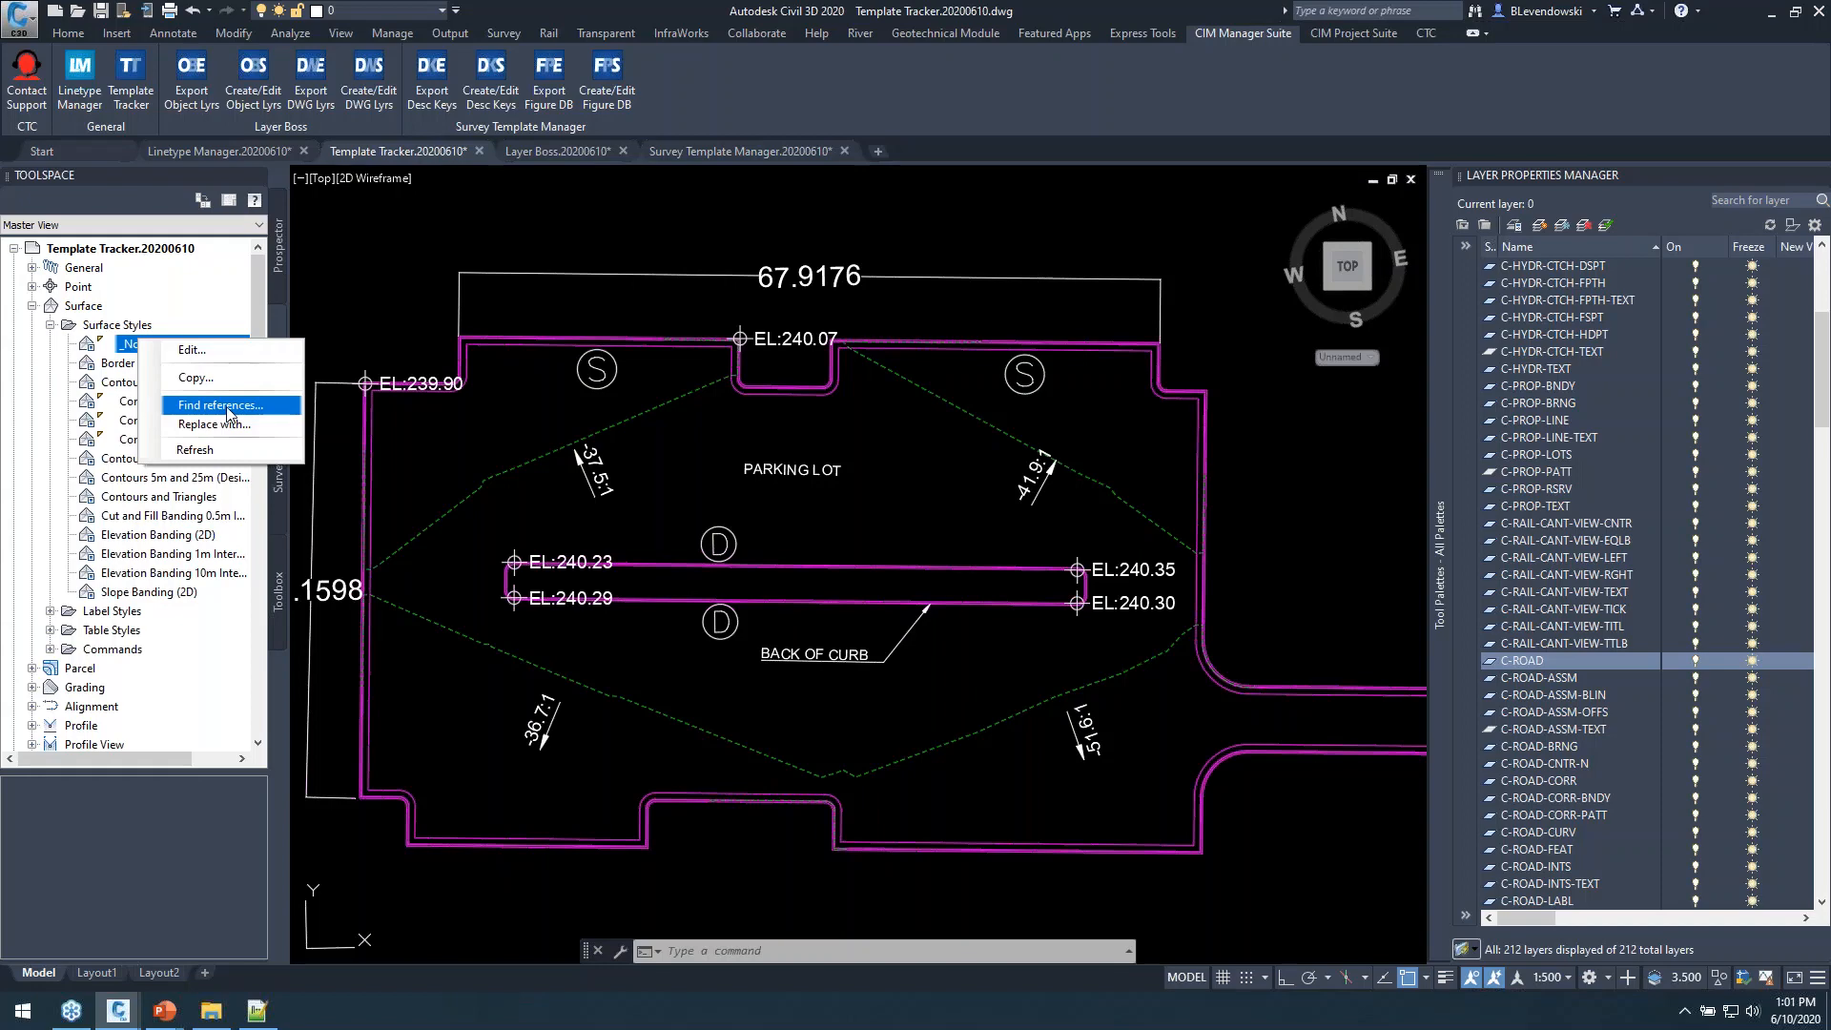
{"action": "left_click", "coordinate": [1321, 470]}
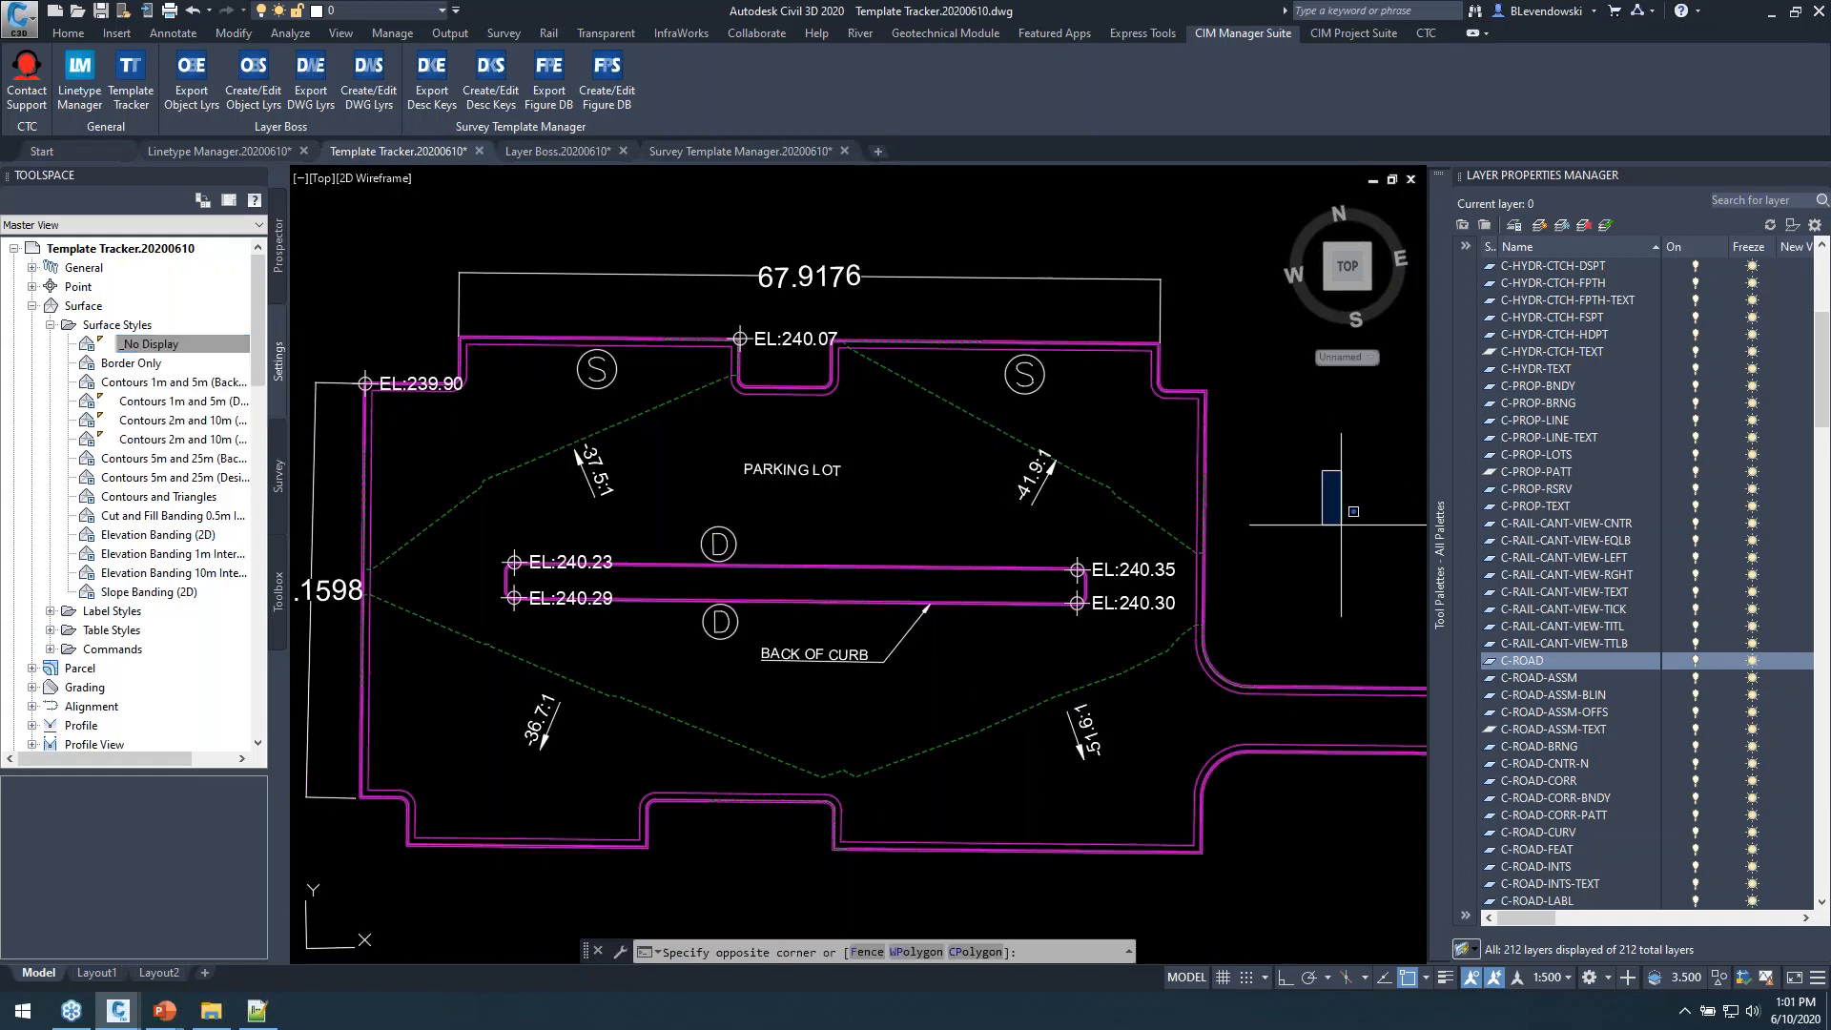
{"action": "left_click", "coordinate": [1315, 518]}
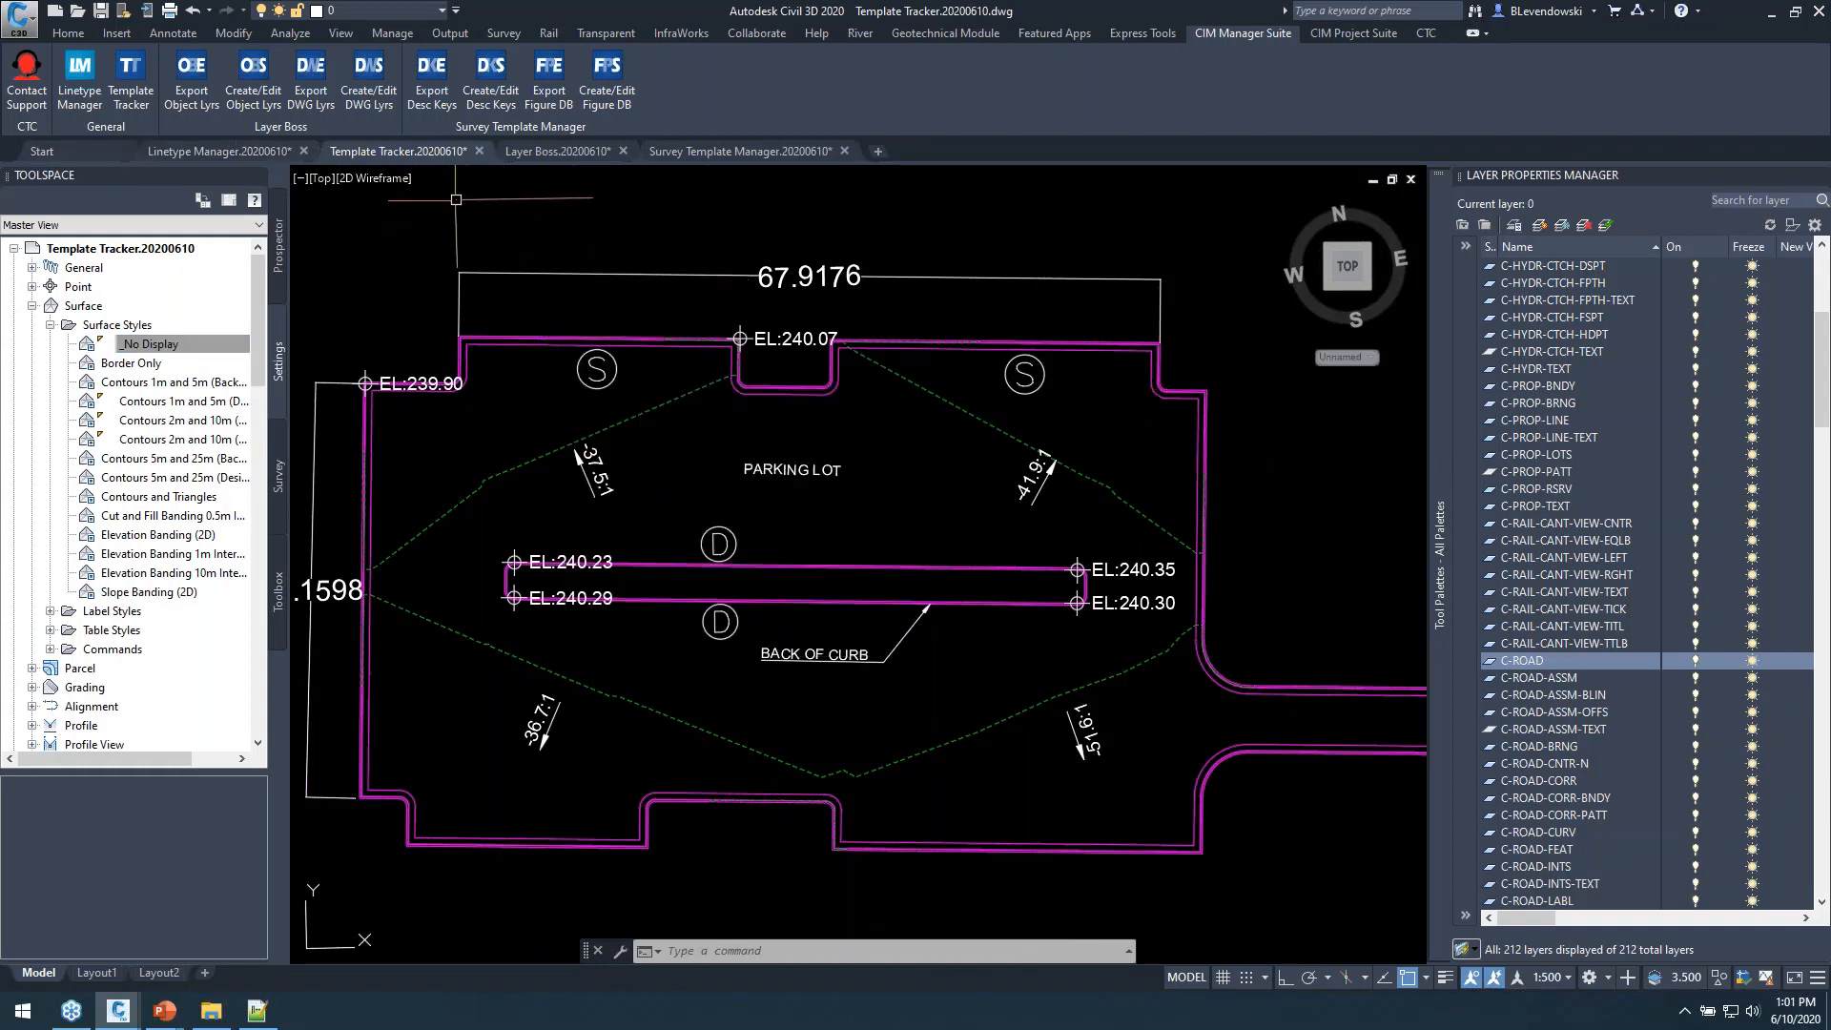
Switch to the Layer Boss.20200610 drawing and widen the Layer Properties Manager to reveal the lock and color columns.
{"action": "left_click", "coordinate": [543, 152]}
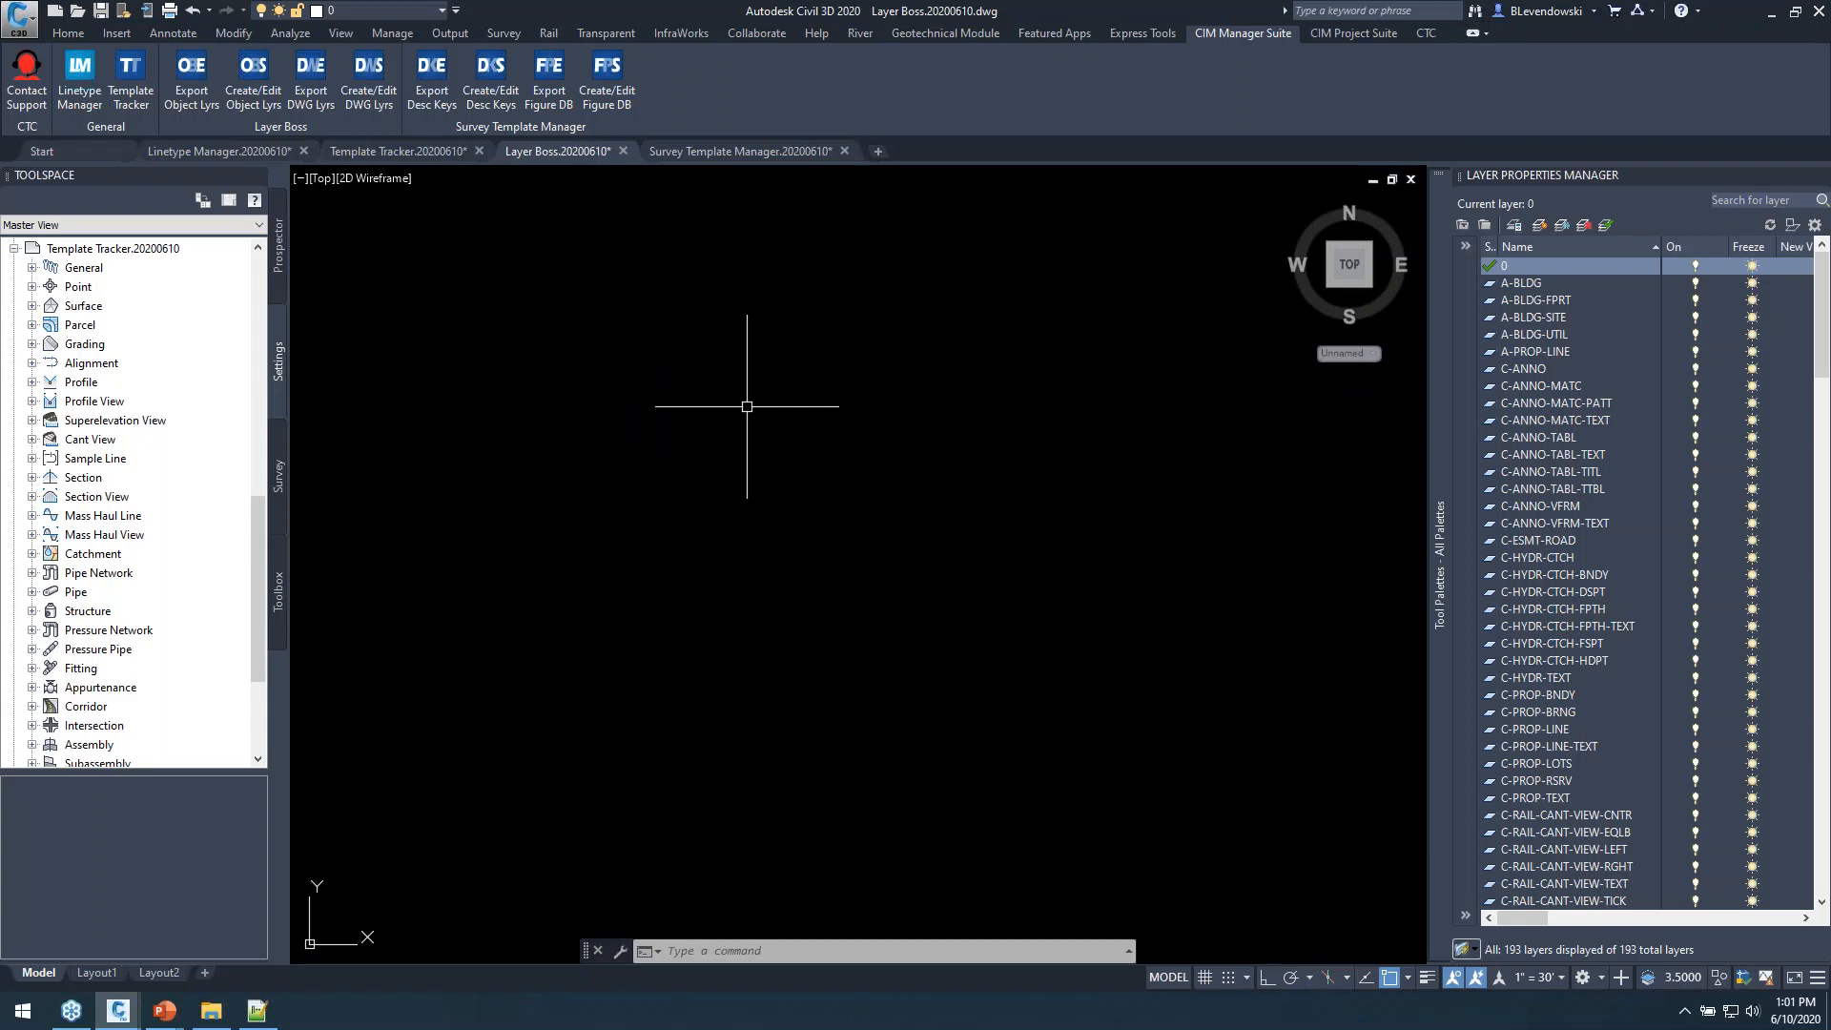
{"action": "mouse_move", "coordinate": [1442, 407]}
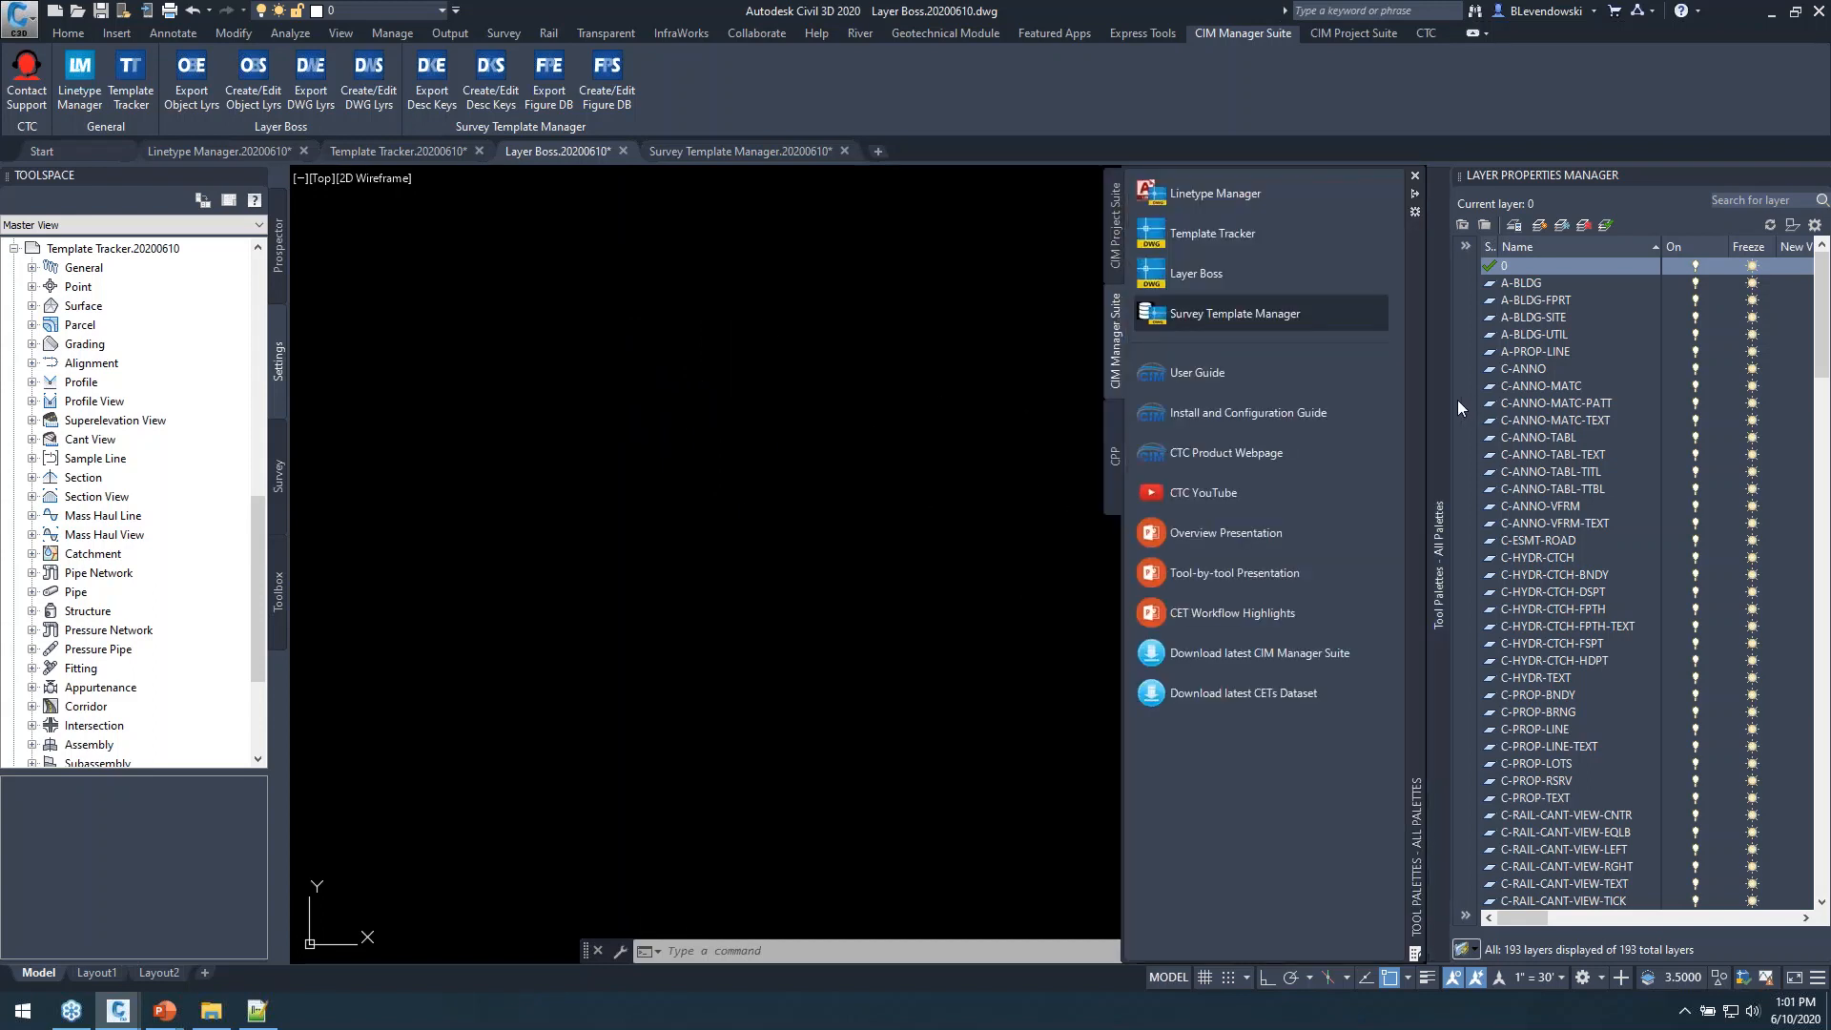
{"action": "left_click_drag", "start_coordinate": [1453, 400], "coordinate": [1242, 488]}
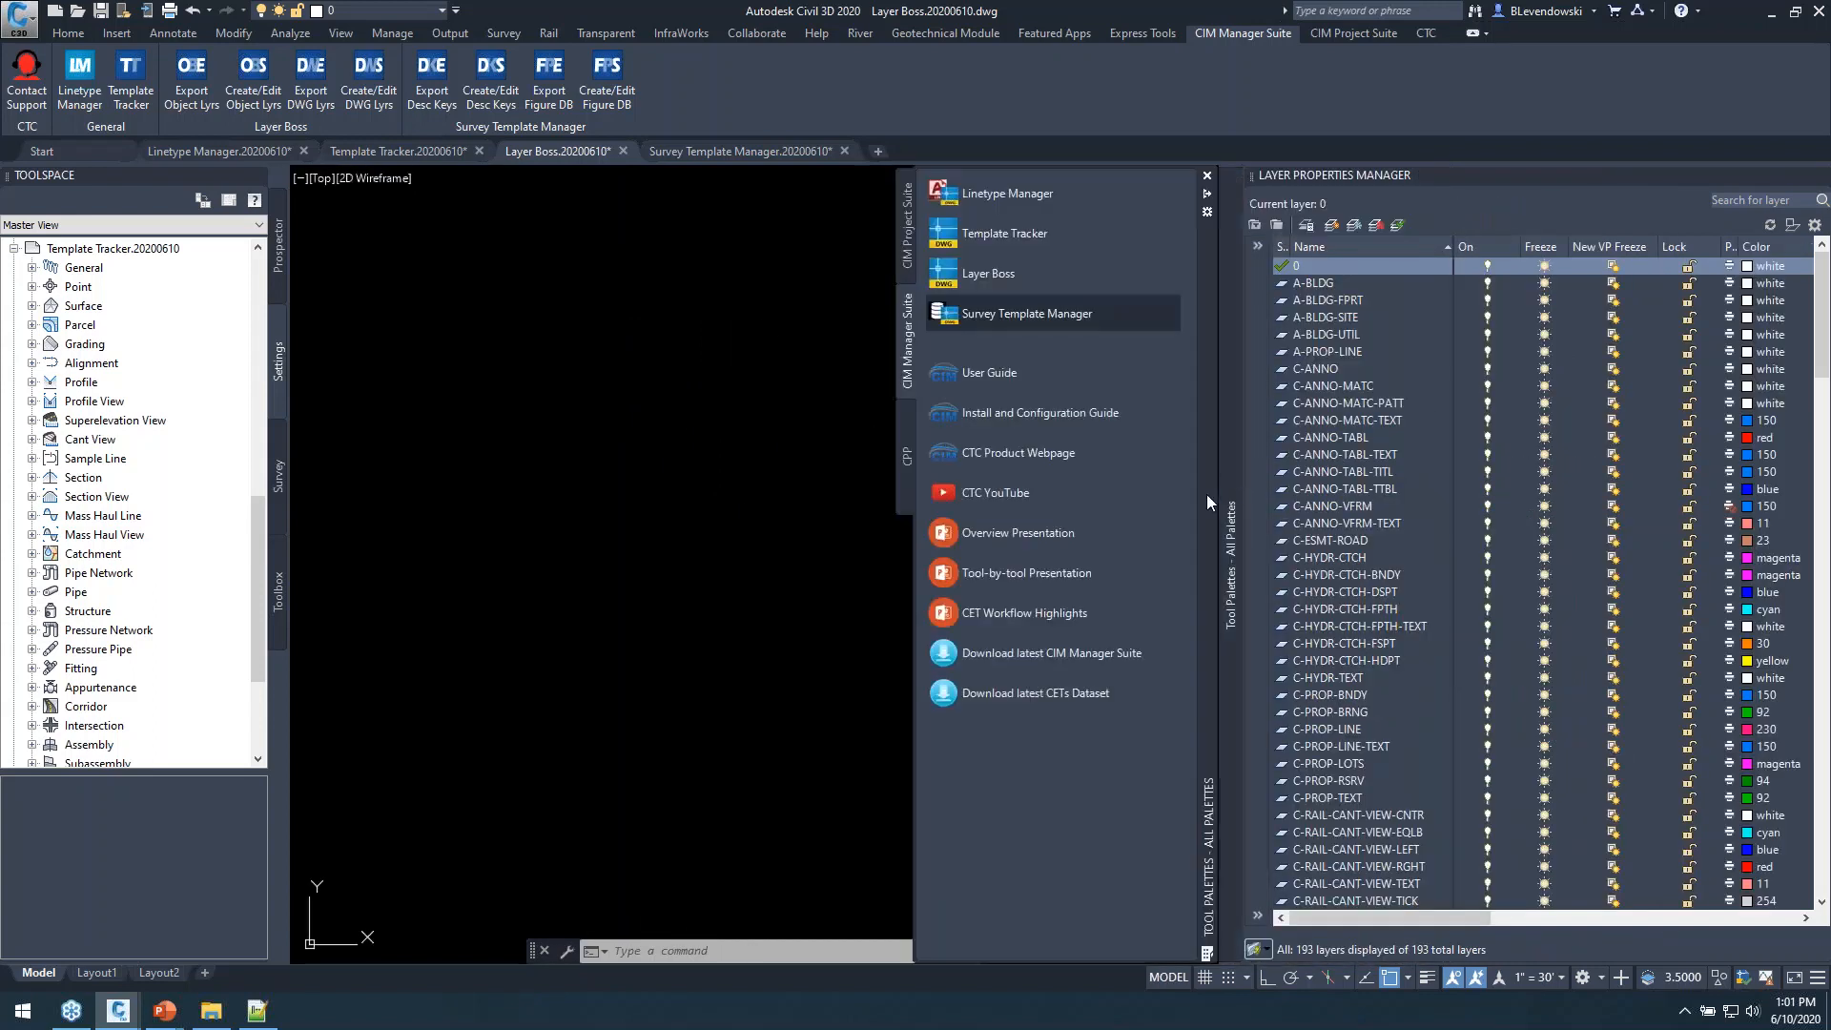
Look through the Layer Boss drawing's layer list, examining the naming and colors of the annotation, rail, road and utility layers.
{"action": "left_click", "coordinate": [1341, 439]}
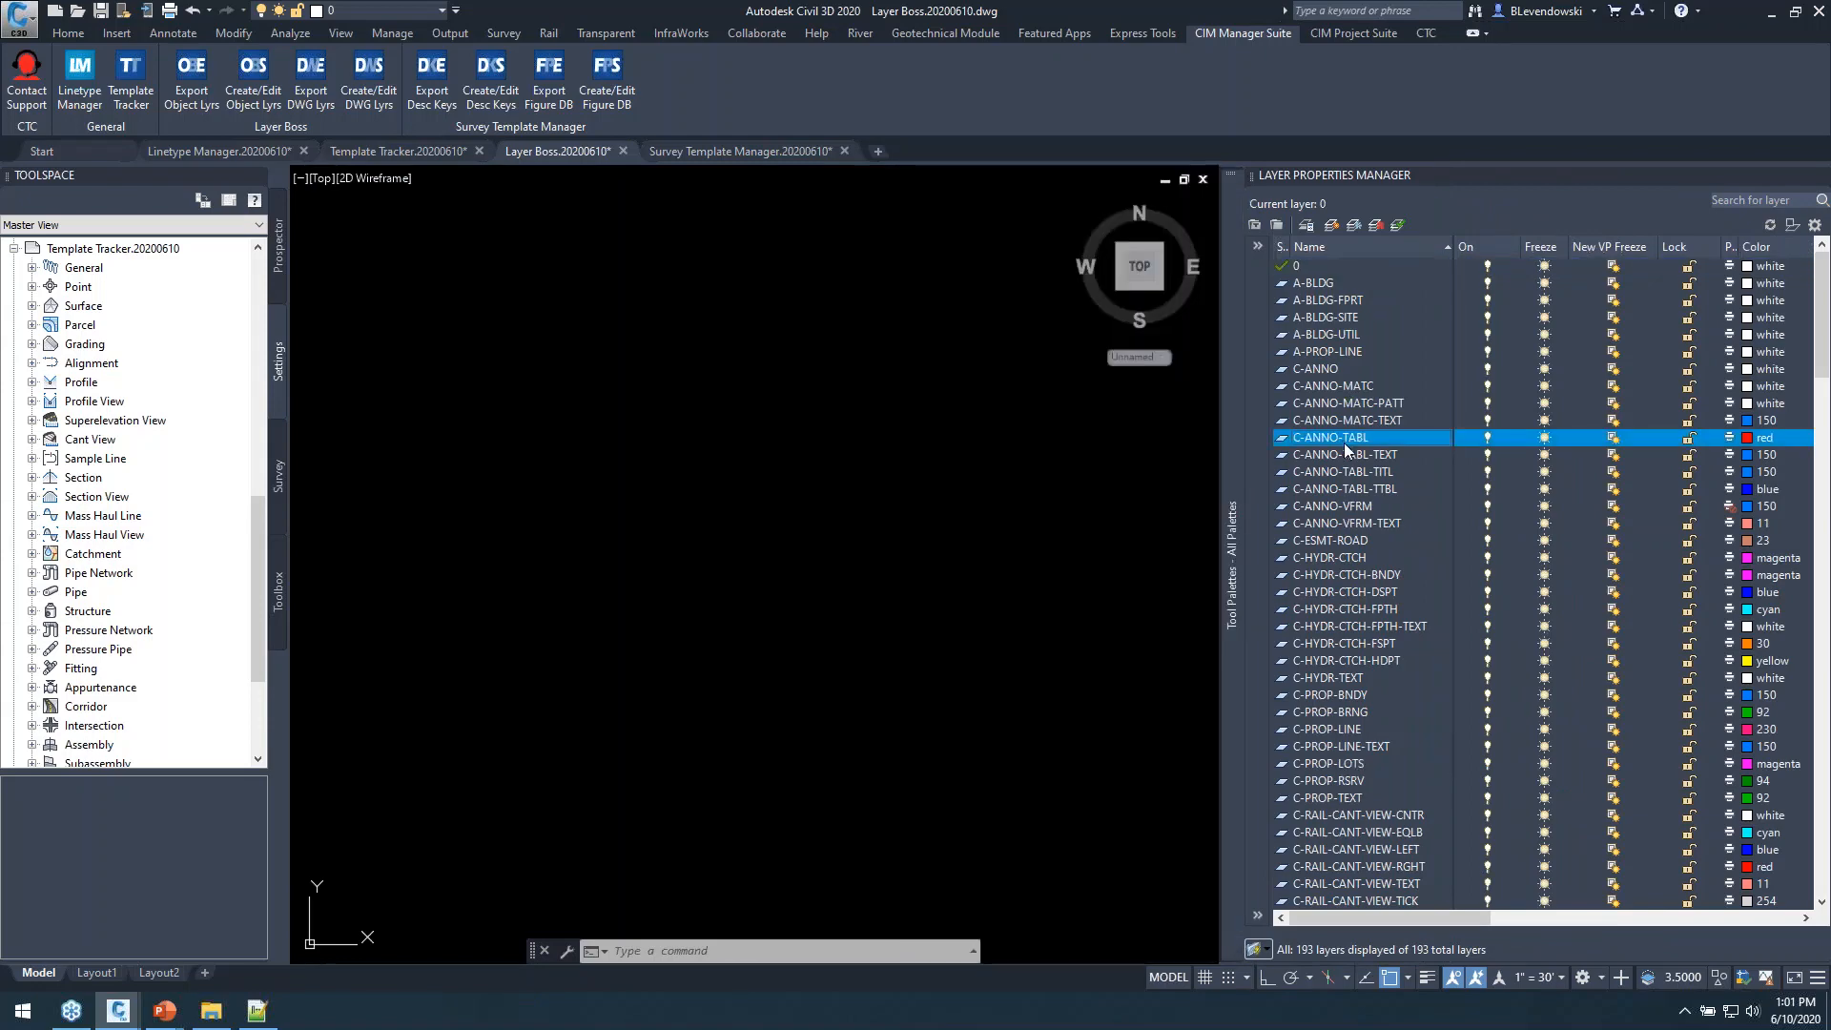
{"action": "scroll", "coordinate": [1346, 445], "scroll_direction": "down", "scroll_amount": 15}
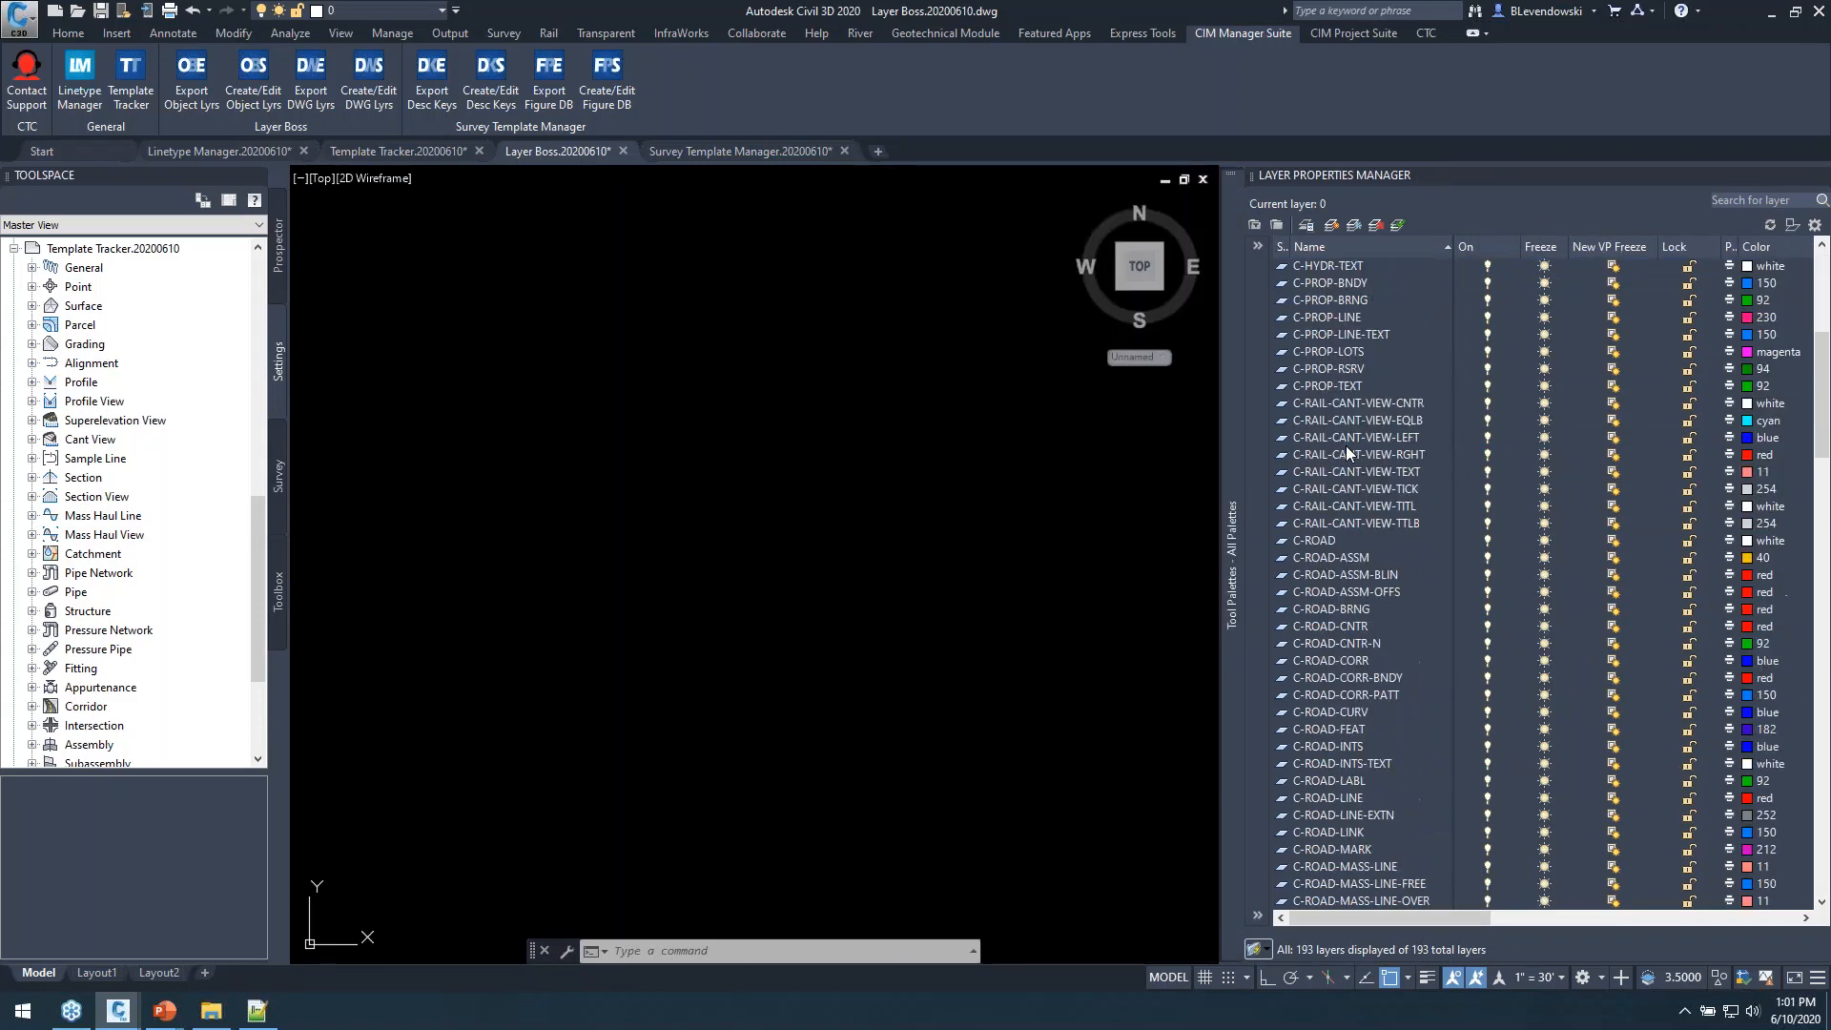
{"action": "scroll", "coordinate": [1342, 505], "scroll_direction": "down", "scroll_amount": 8}
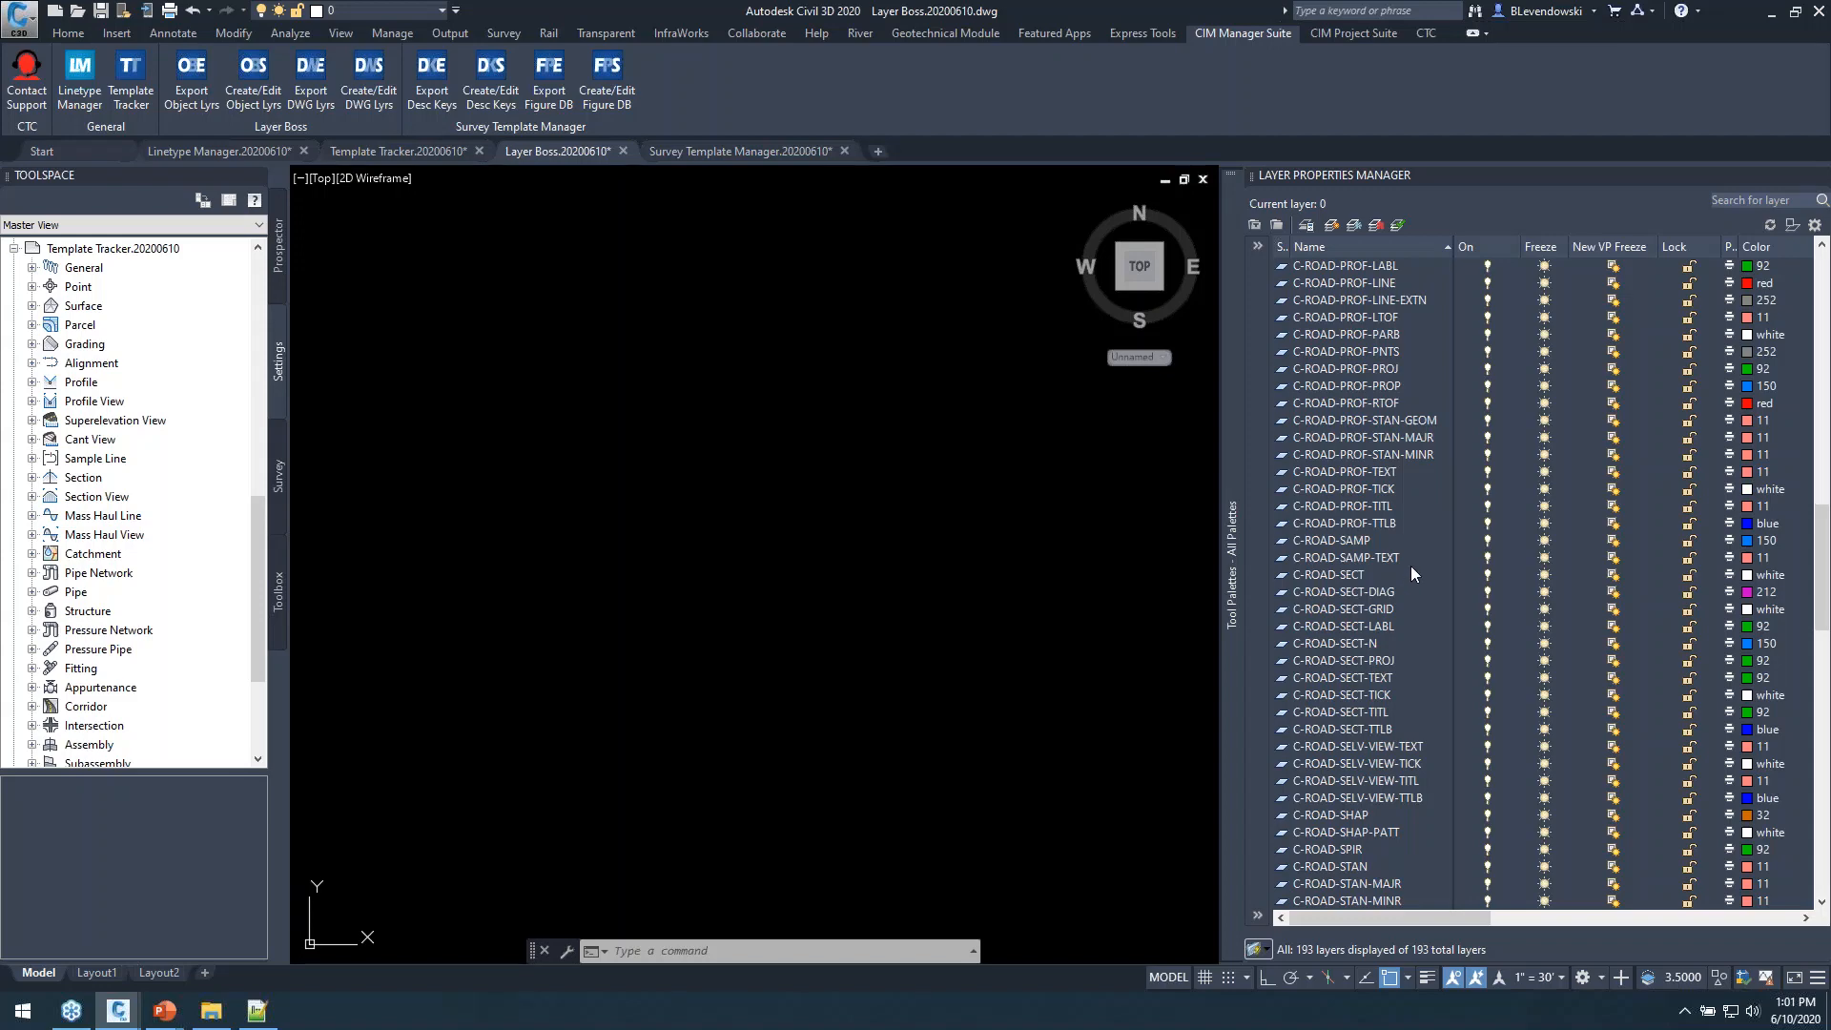
{"action": "scroll", "coordinate": [1379, 580], "scroll_direction": "down", "scroll_amount": 20}
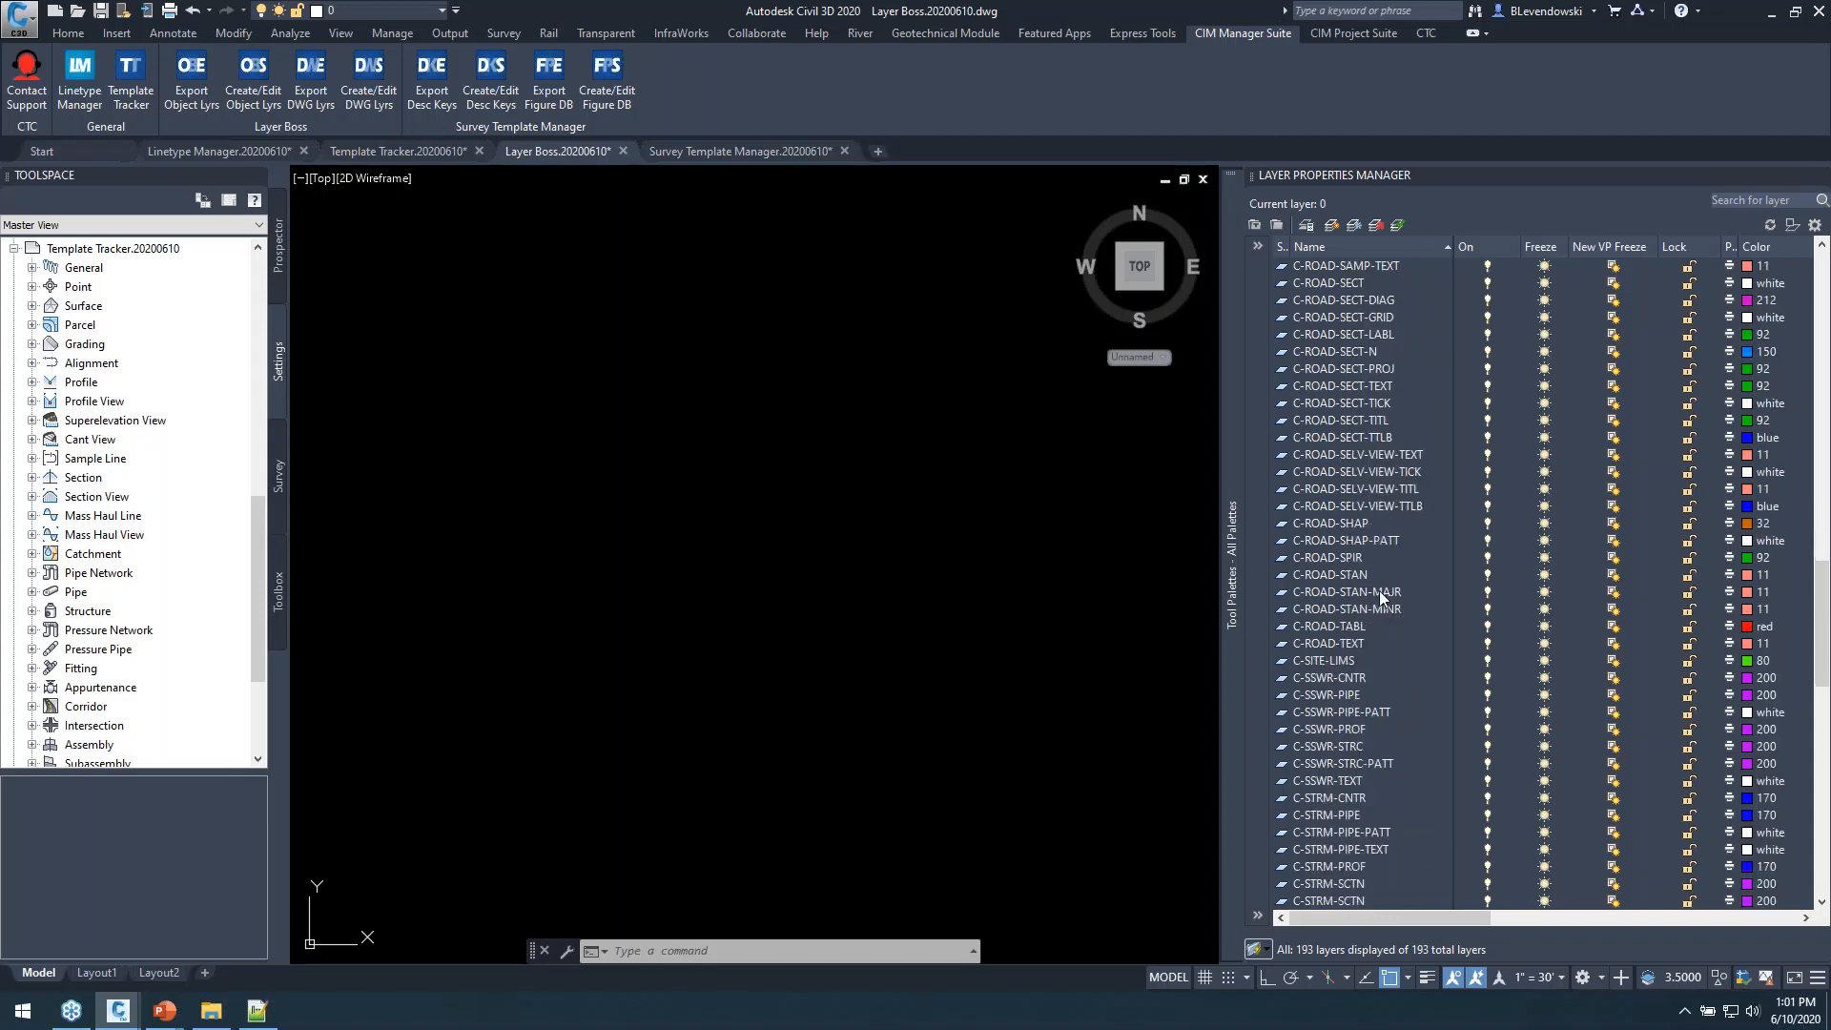
{"action": "scroll", "coordinate": [1363, 632], "scroll_direction": "up", "scroll_amount": 20}
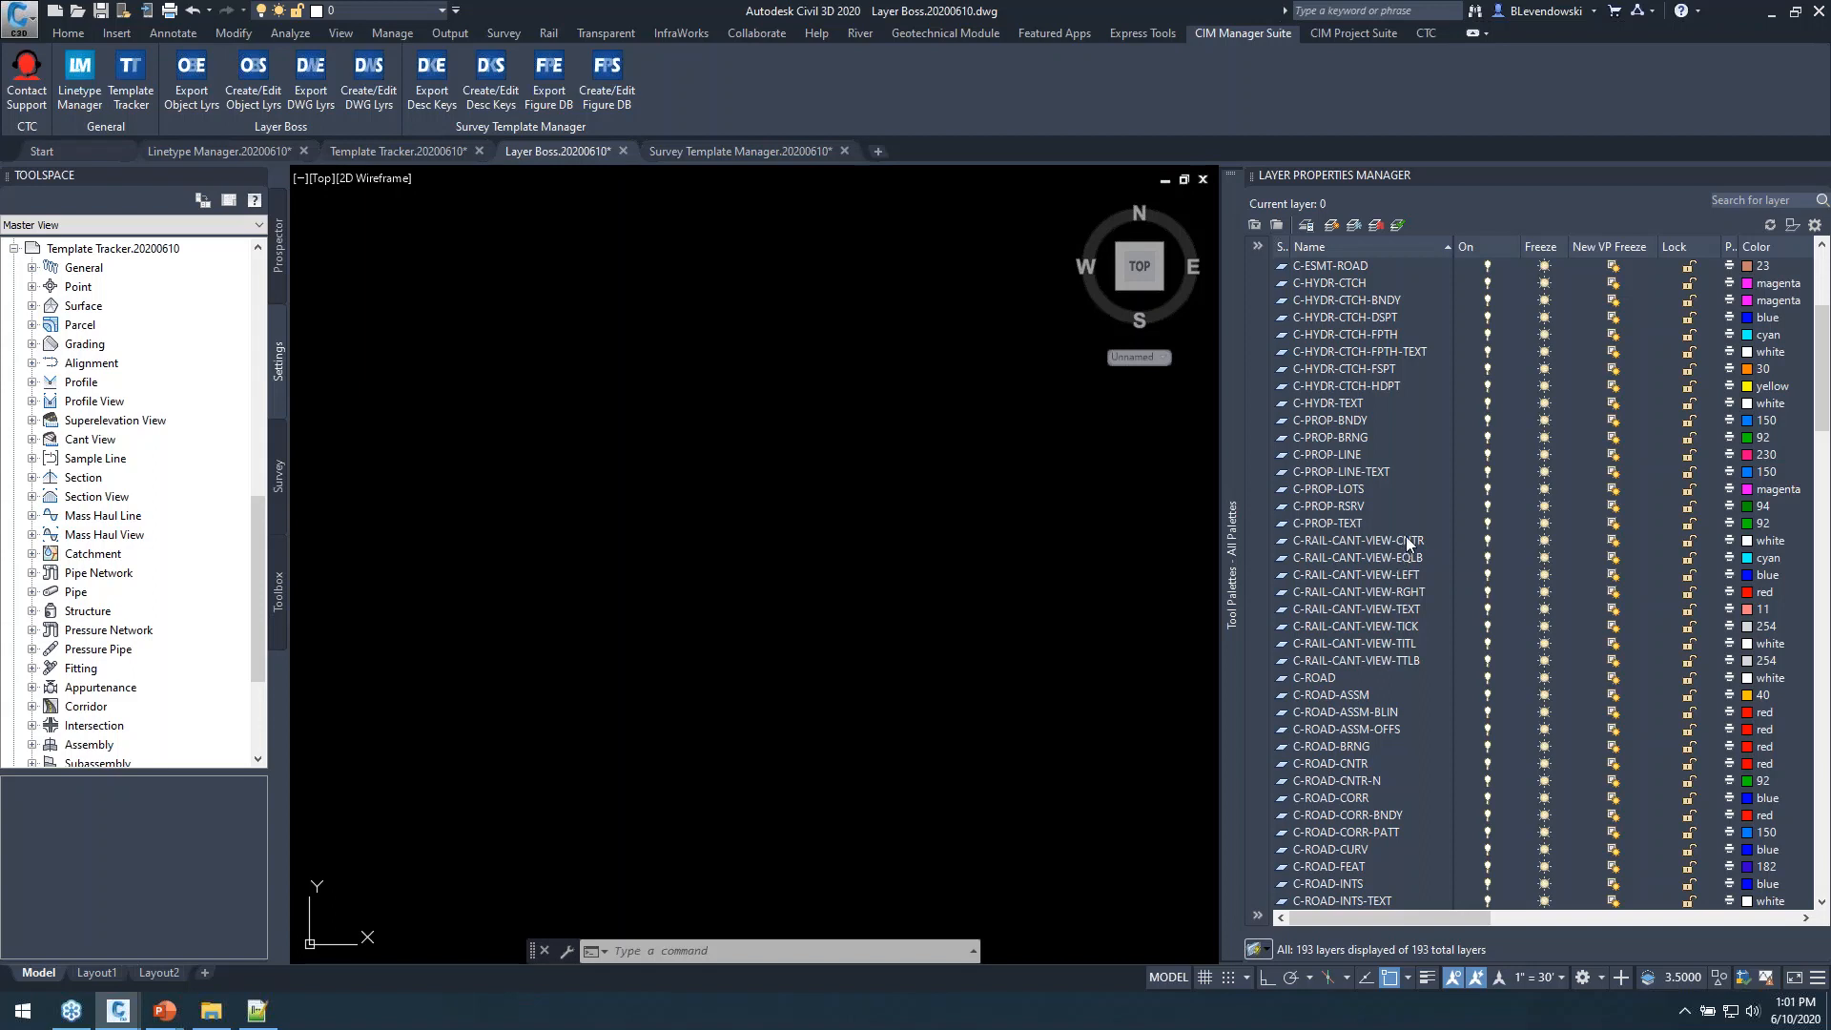
{"action": "left_click", "coordinate": [1395, 540]}
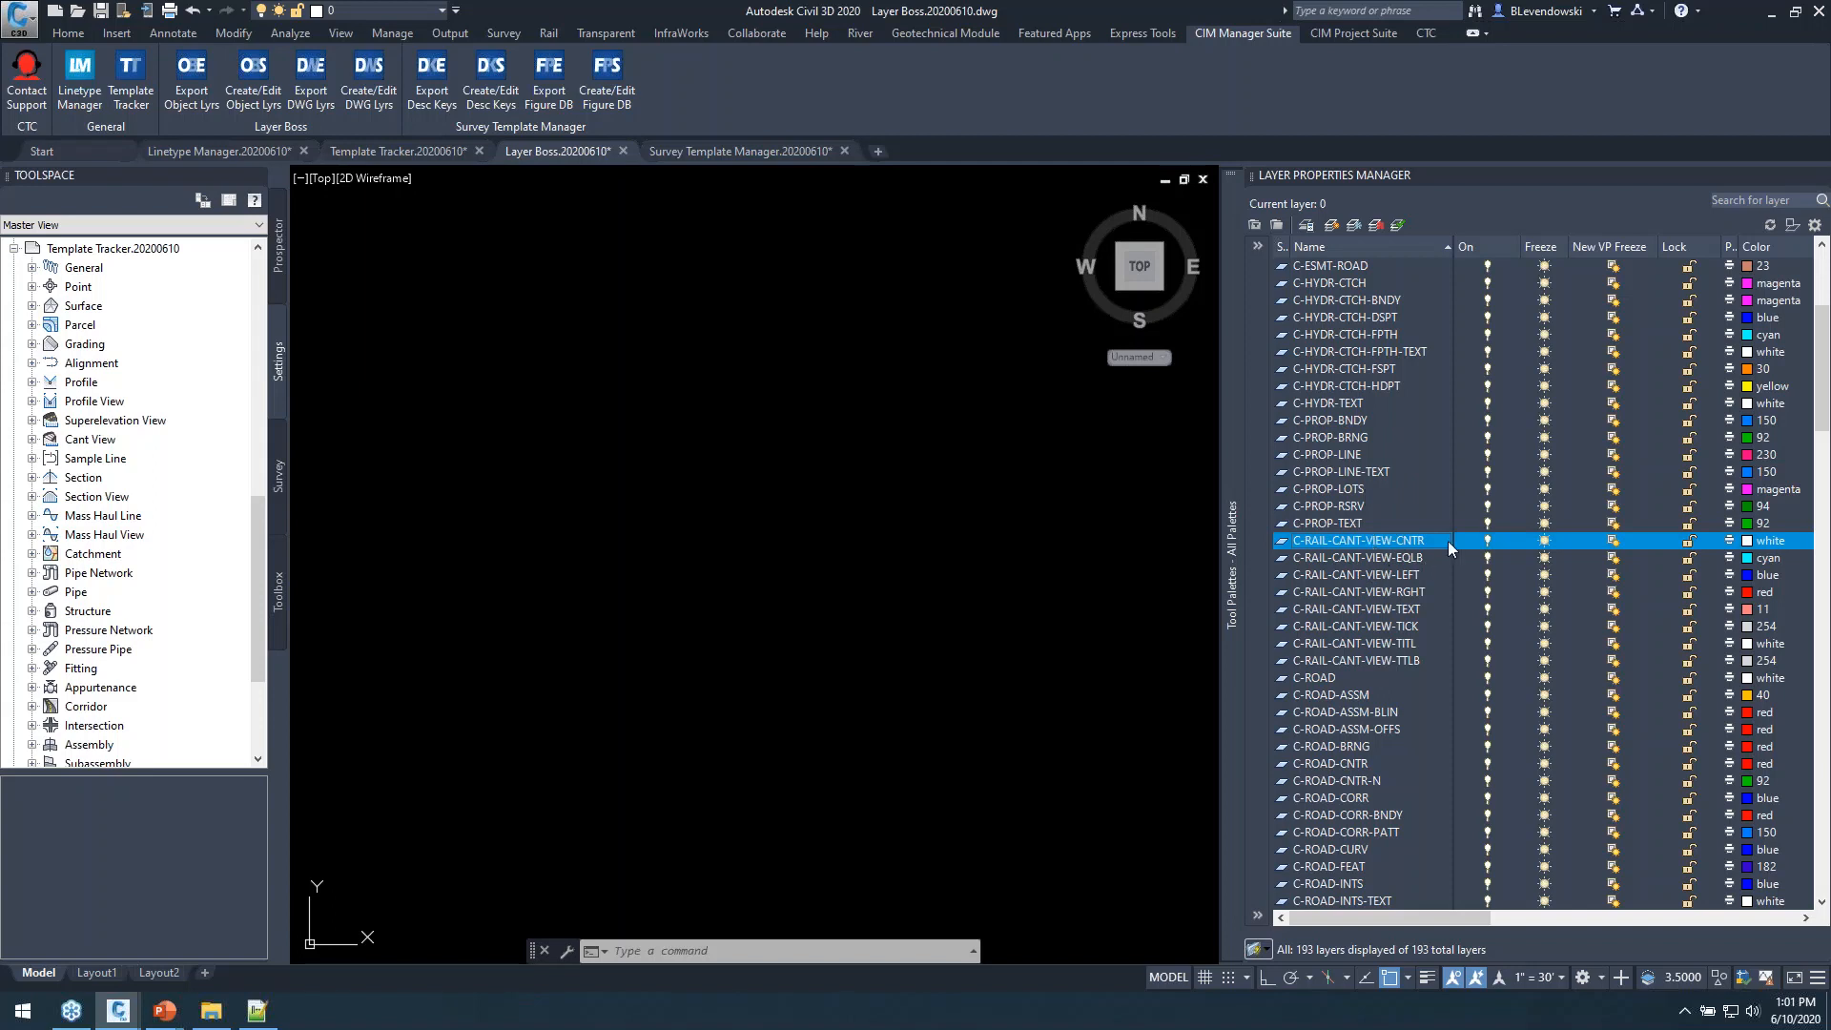
{"action": "left_click", "coordinate": [1401, 559]}
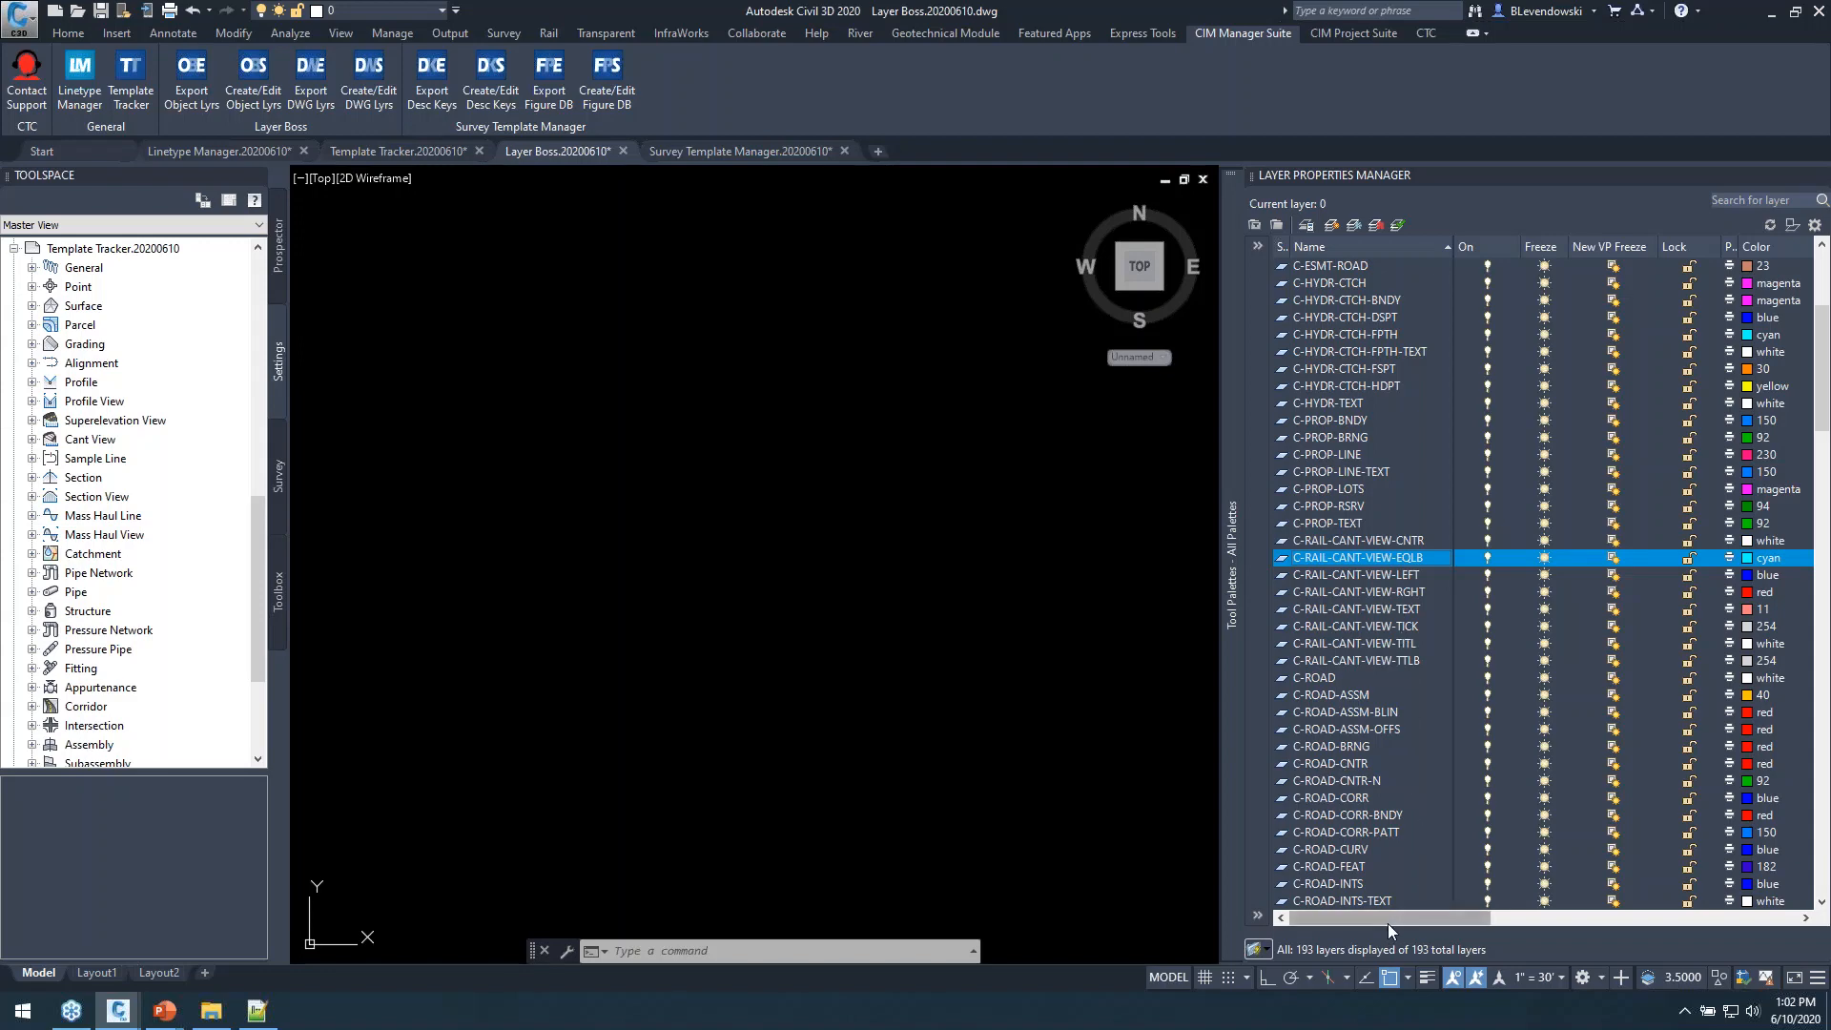
{"action": "mouse_move", "coordinate": [1388, 925]}
{"action": "left_mouse_down"}
{"action": "mouse_move", "coordinate": [1707, 921]}
{"action": "mouse_move", "coordinate": [1392, 918]}
{"action": "left_mouse_up"}
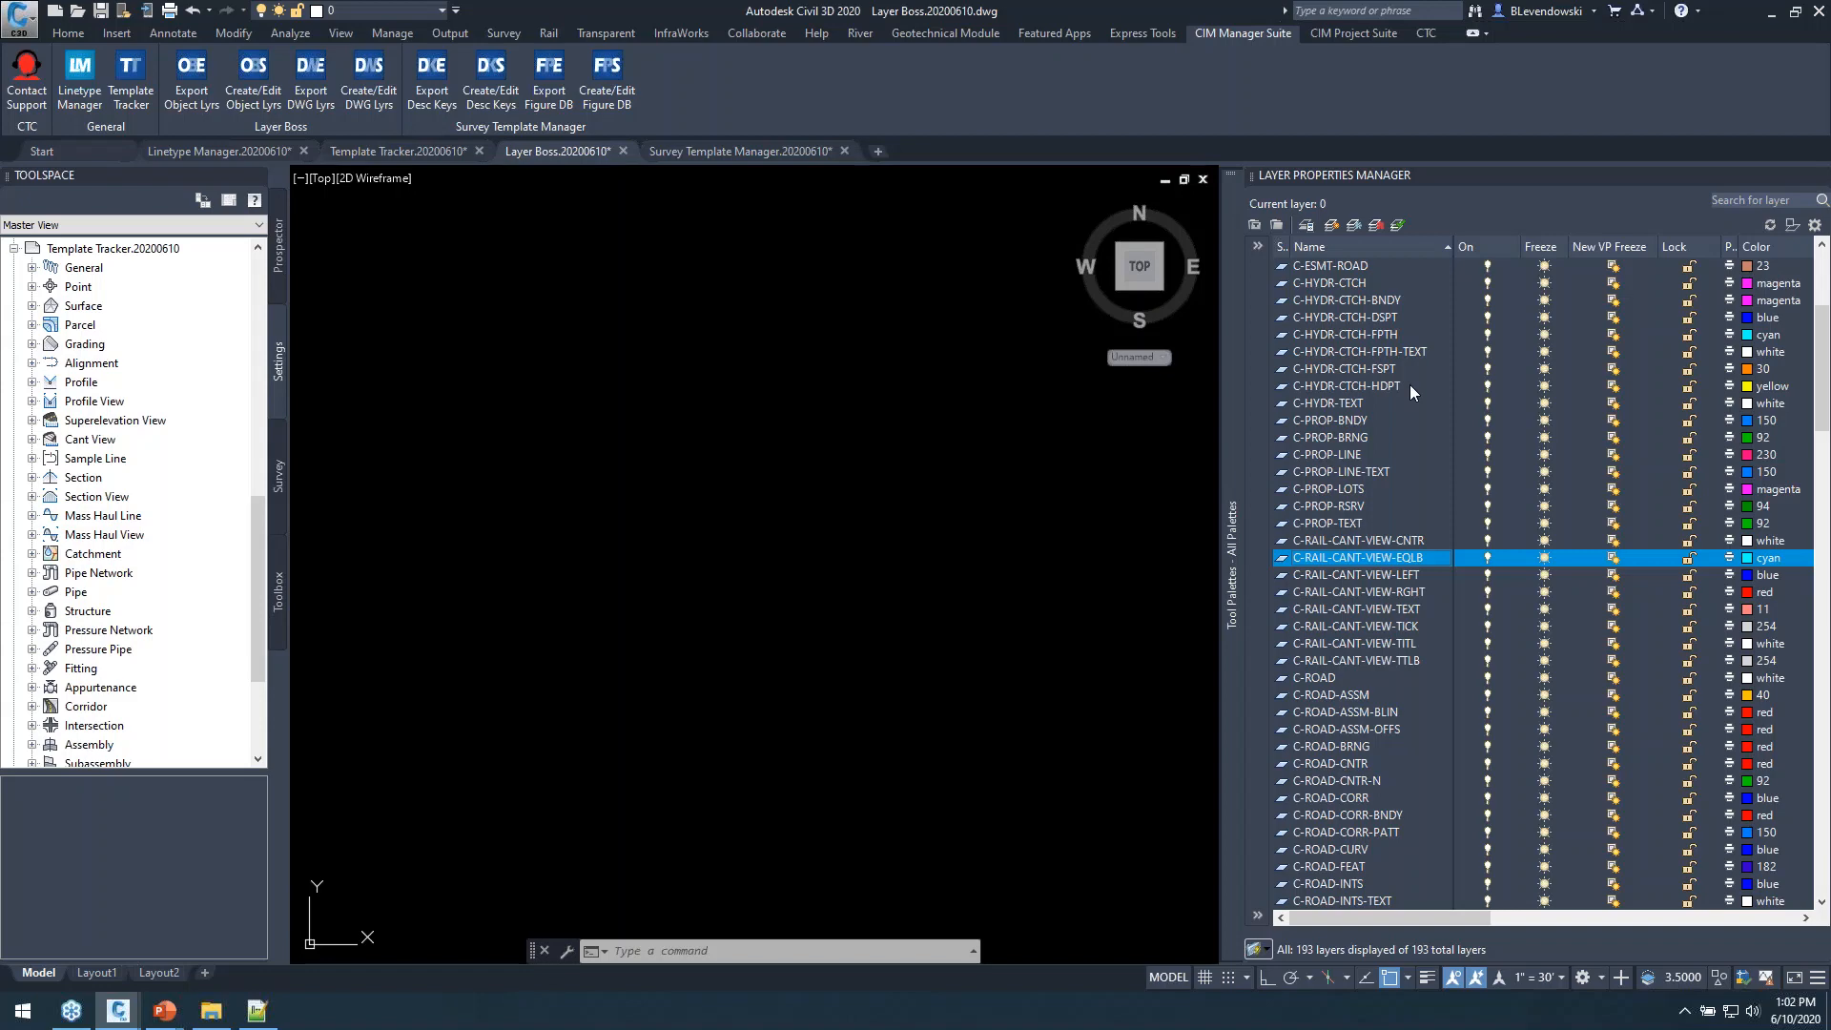
{"action": "scroll", "coordinate": [1370, 383], "scroll_direction": "up", "scroll_amount": 5}
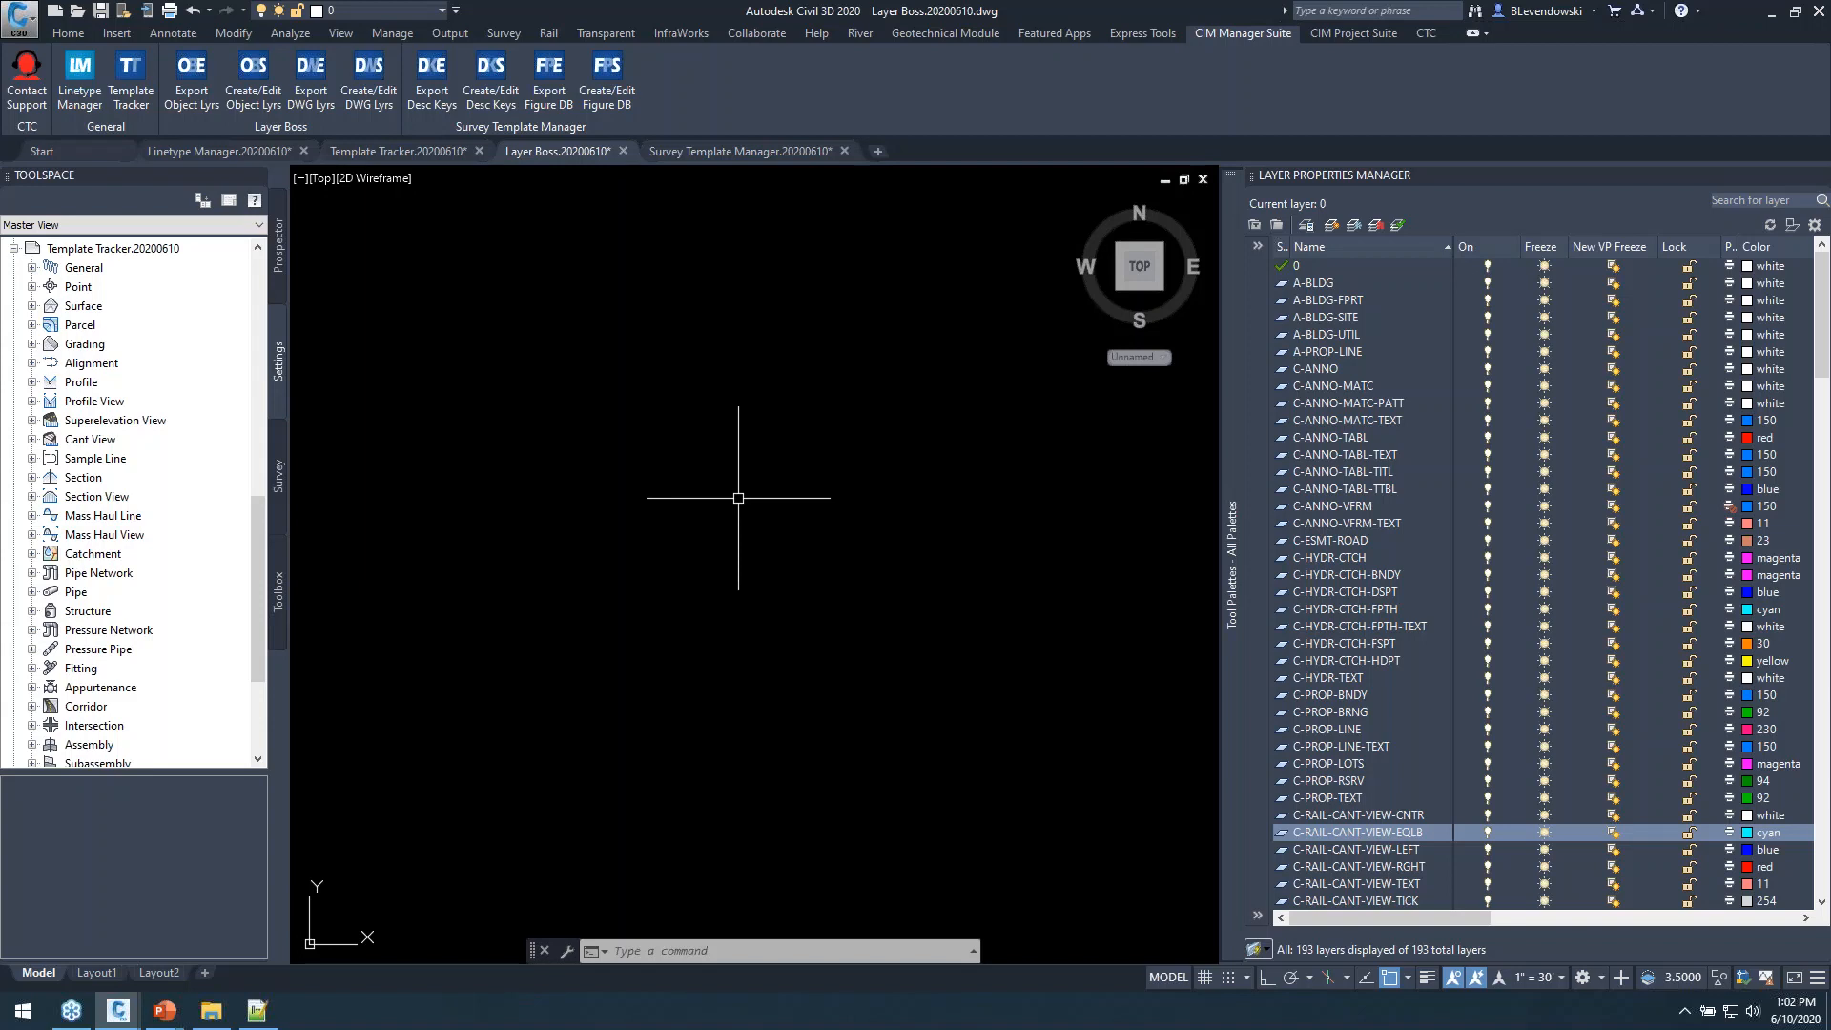
{"action": "left_click", "coordinate": [1330, 473]}
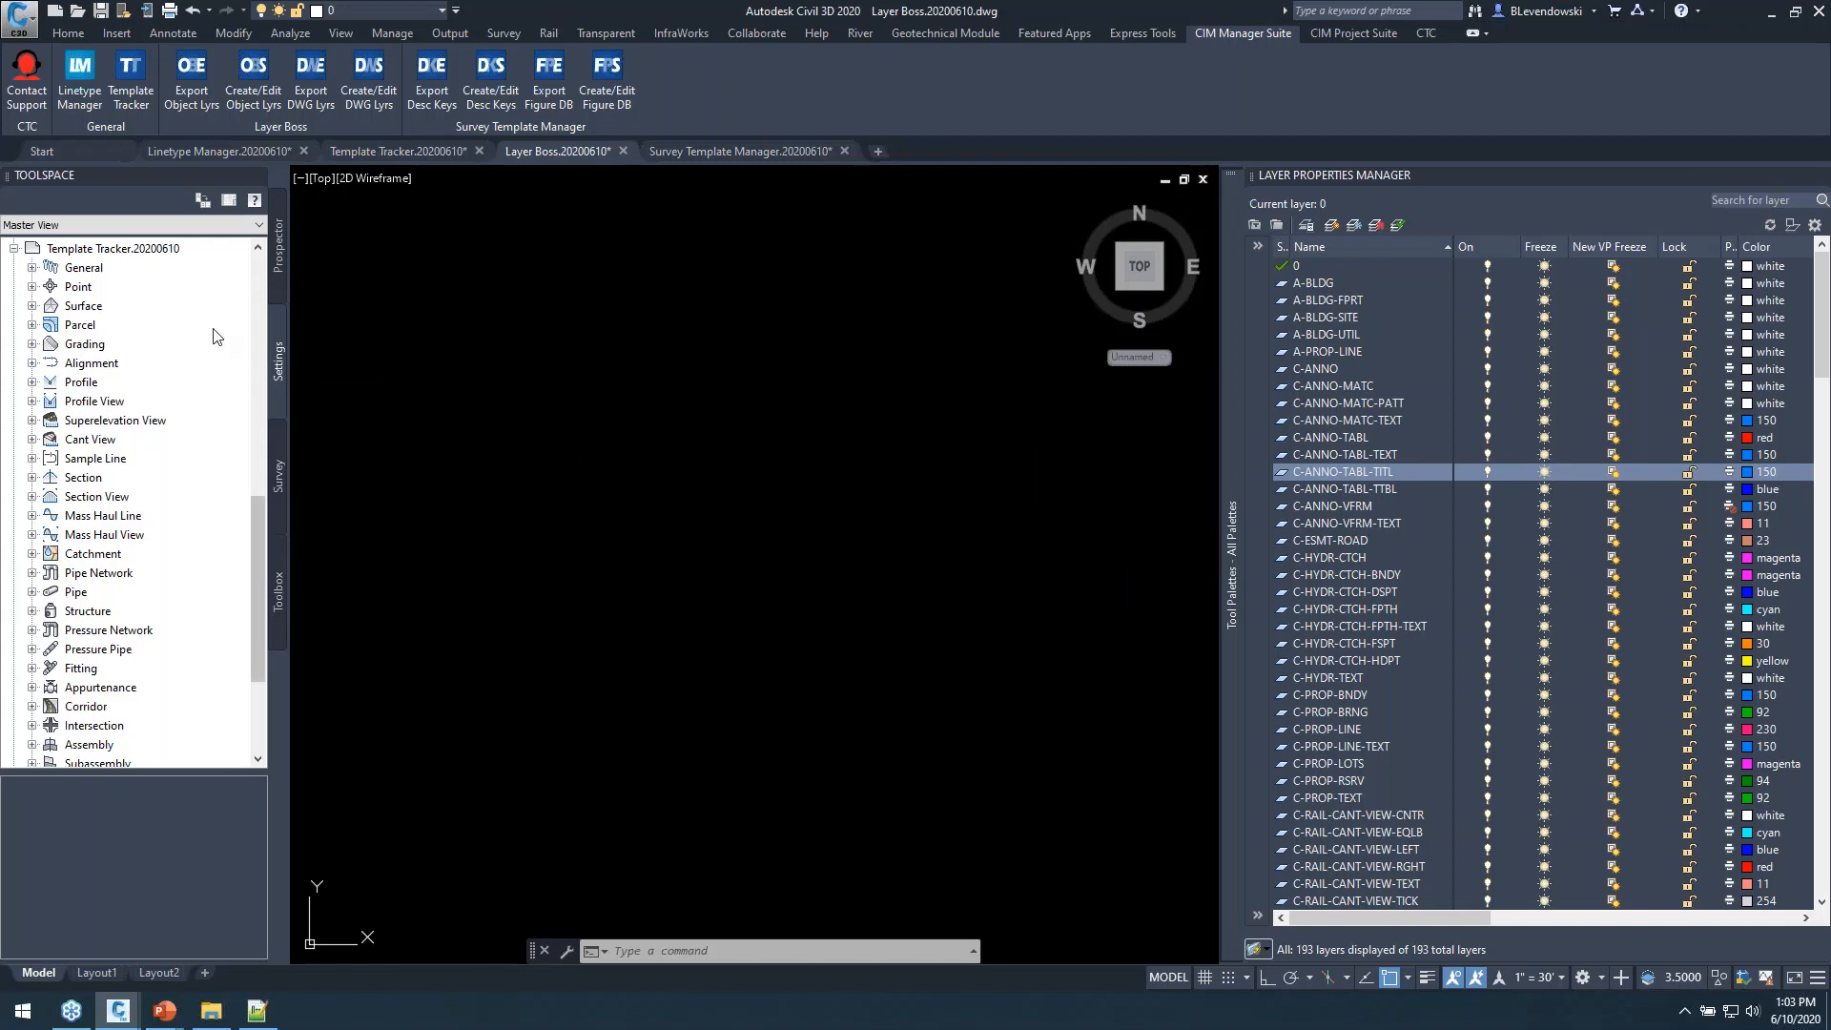
Review the object layer assignments in the Layer Boss drawing's settings and cancel without making changes.
{"action": "scroll", "coordinate": [218, 336], "scroll_direction": "up", "scroll_amount": 10}
{"action": "right_click", "coordinate": [112, 250]}
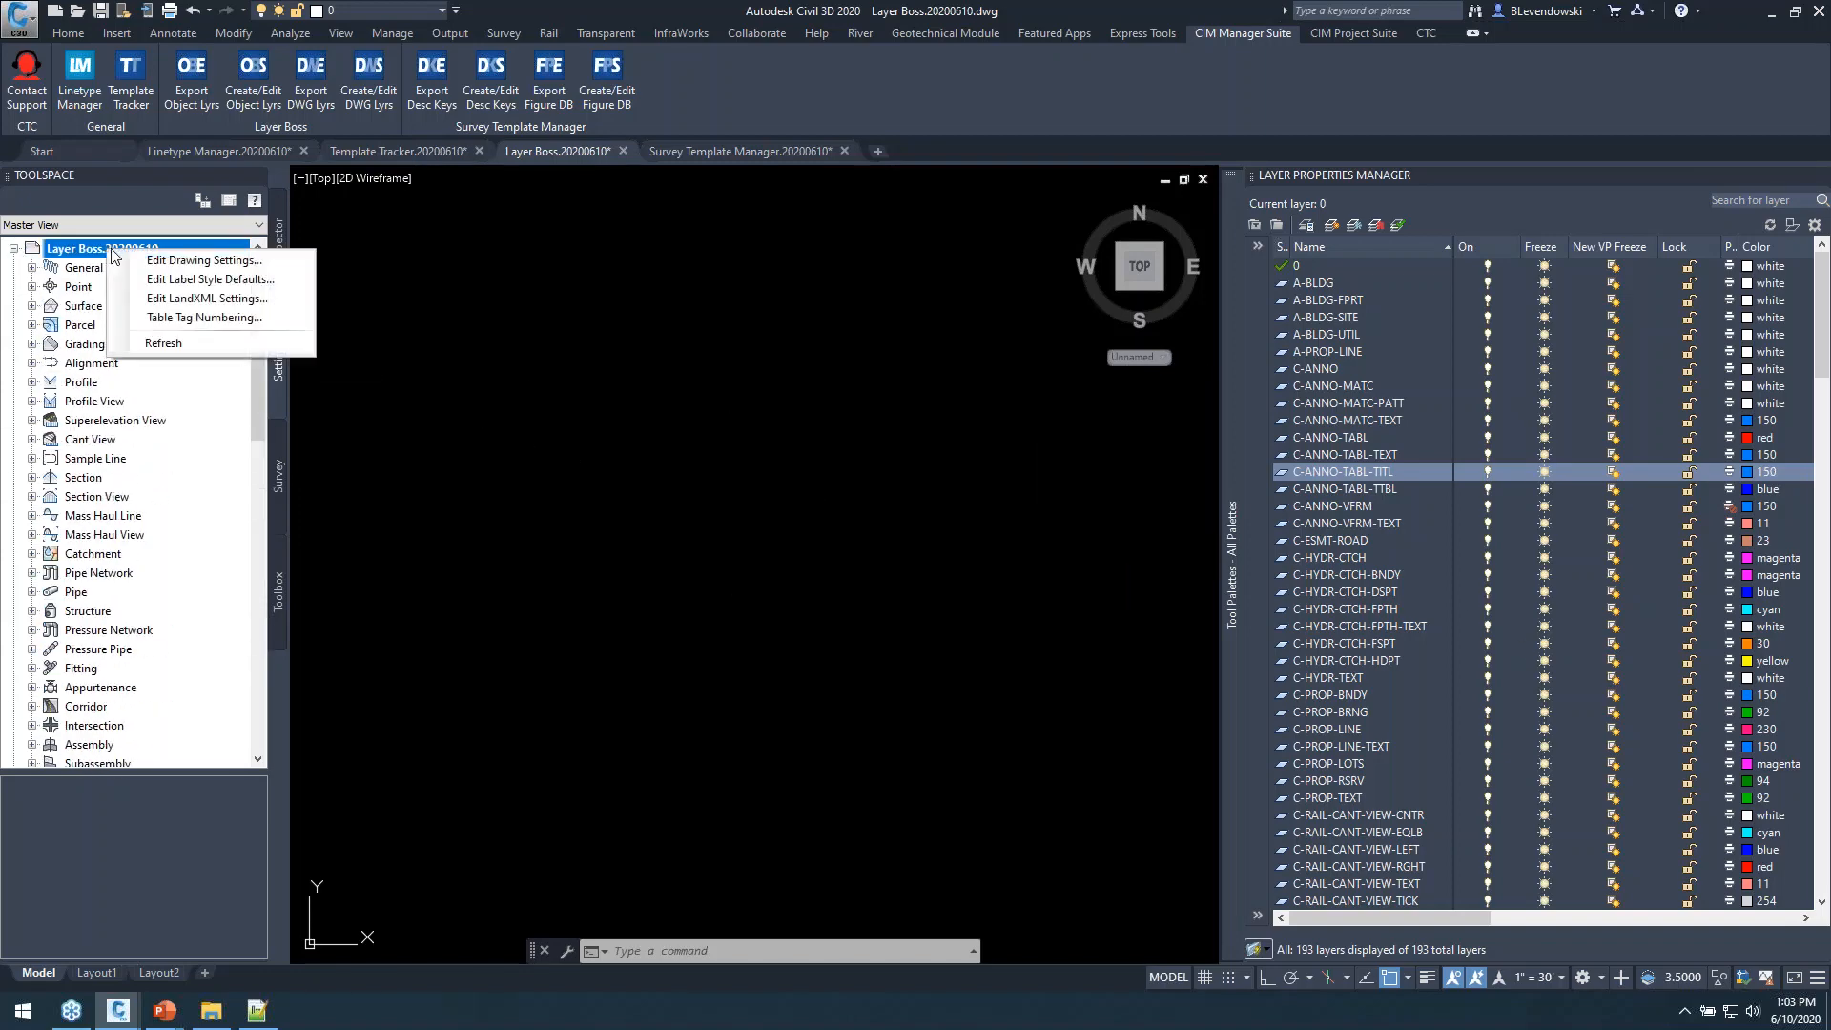
{"action": "left_click", "coordinate": [155, 258]}
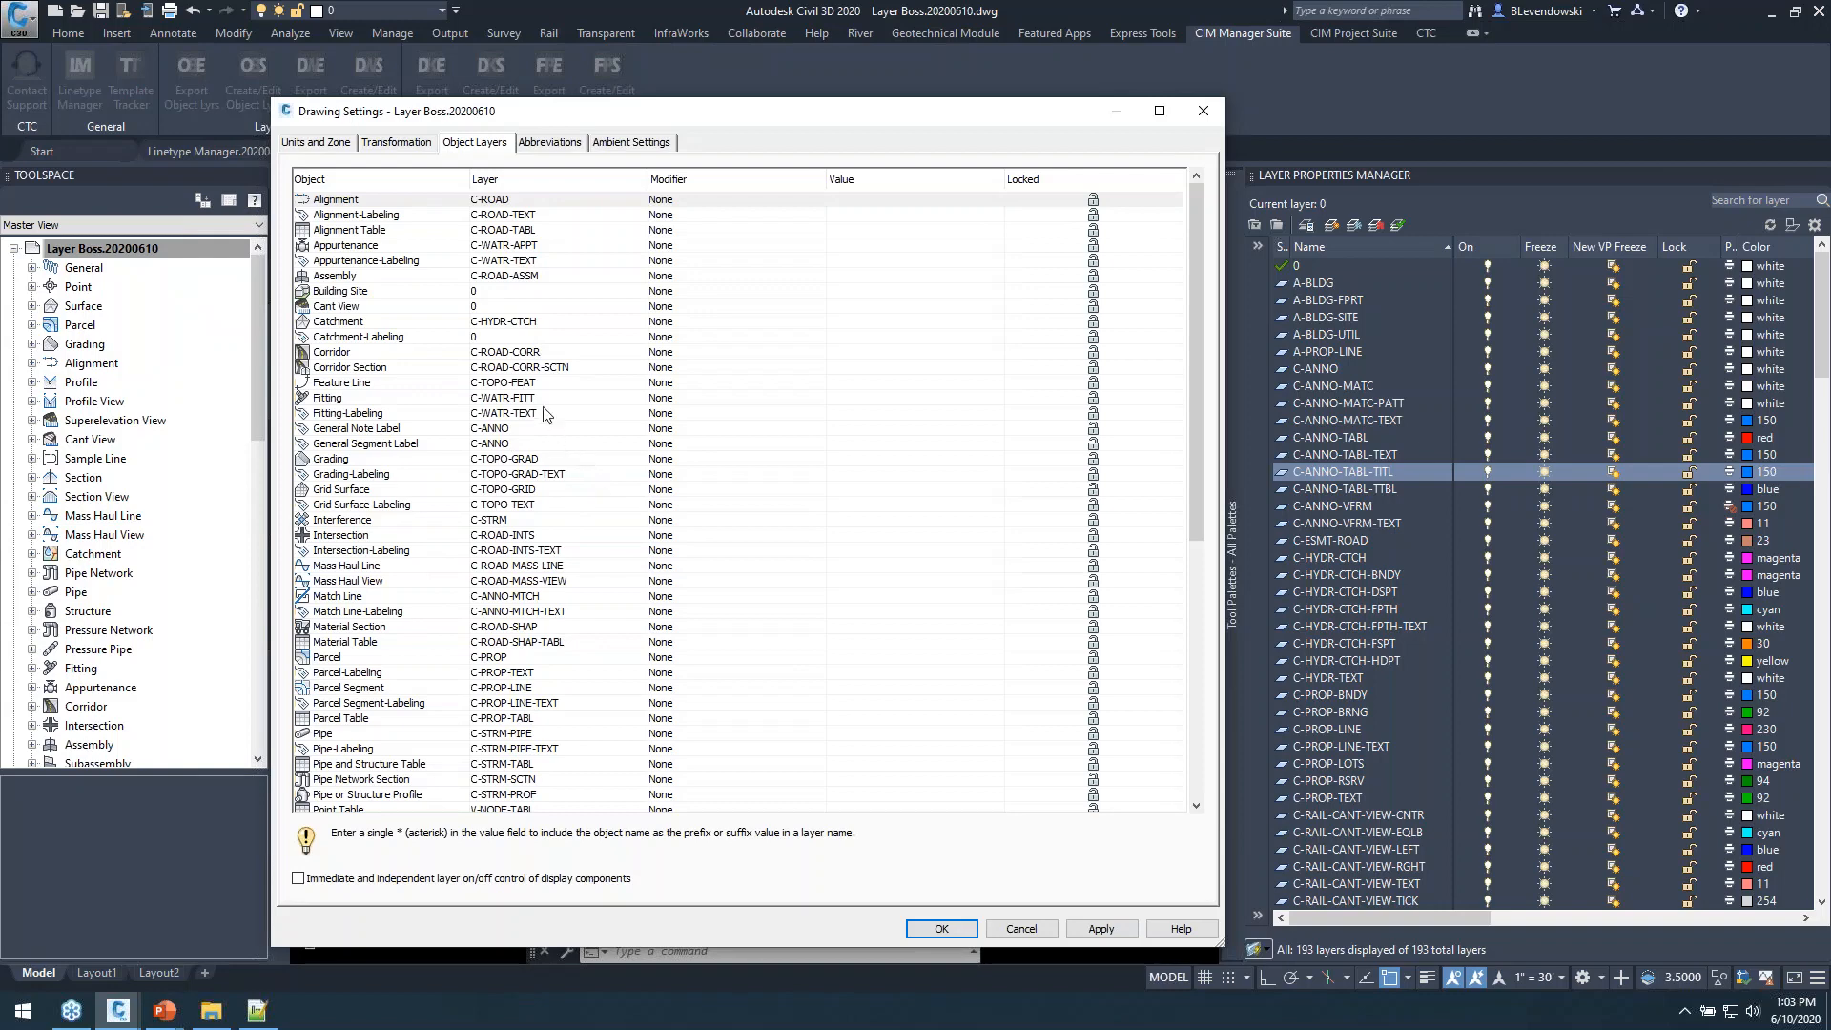
{"action": "left_click", "coordinate": [1040, 921]}
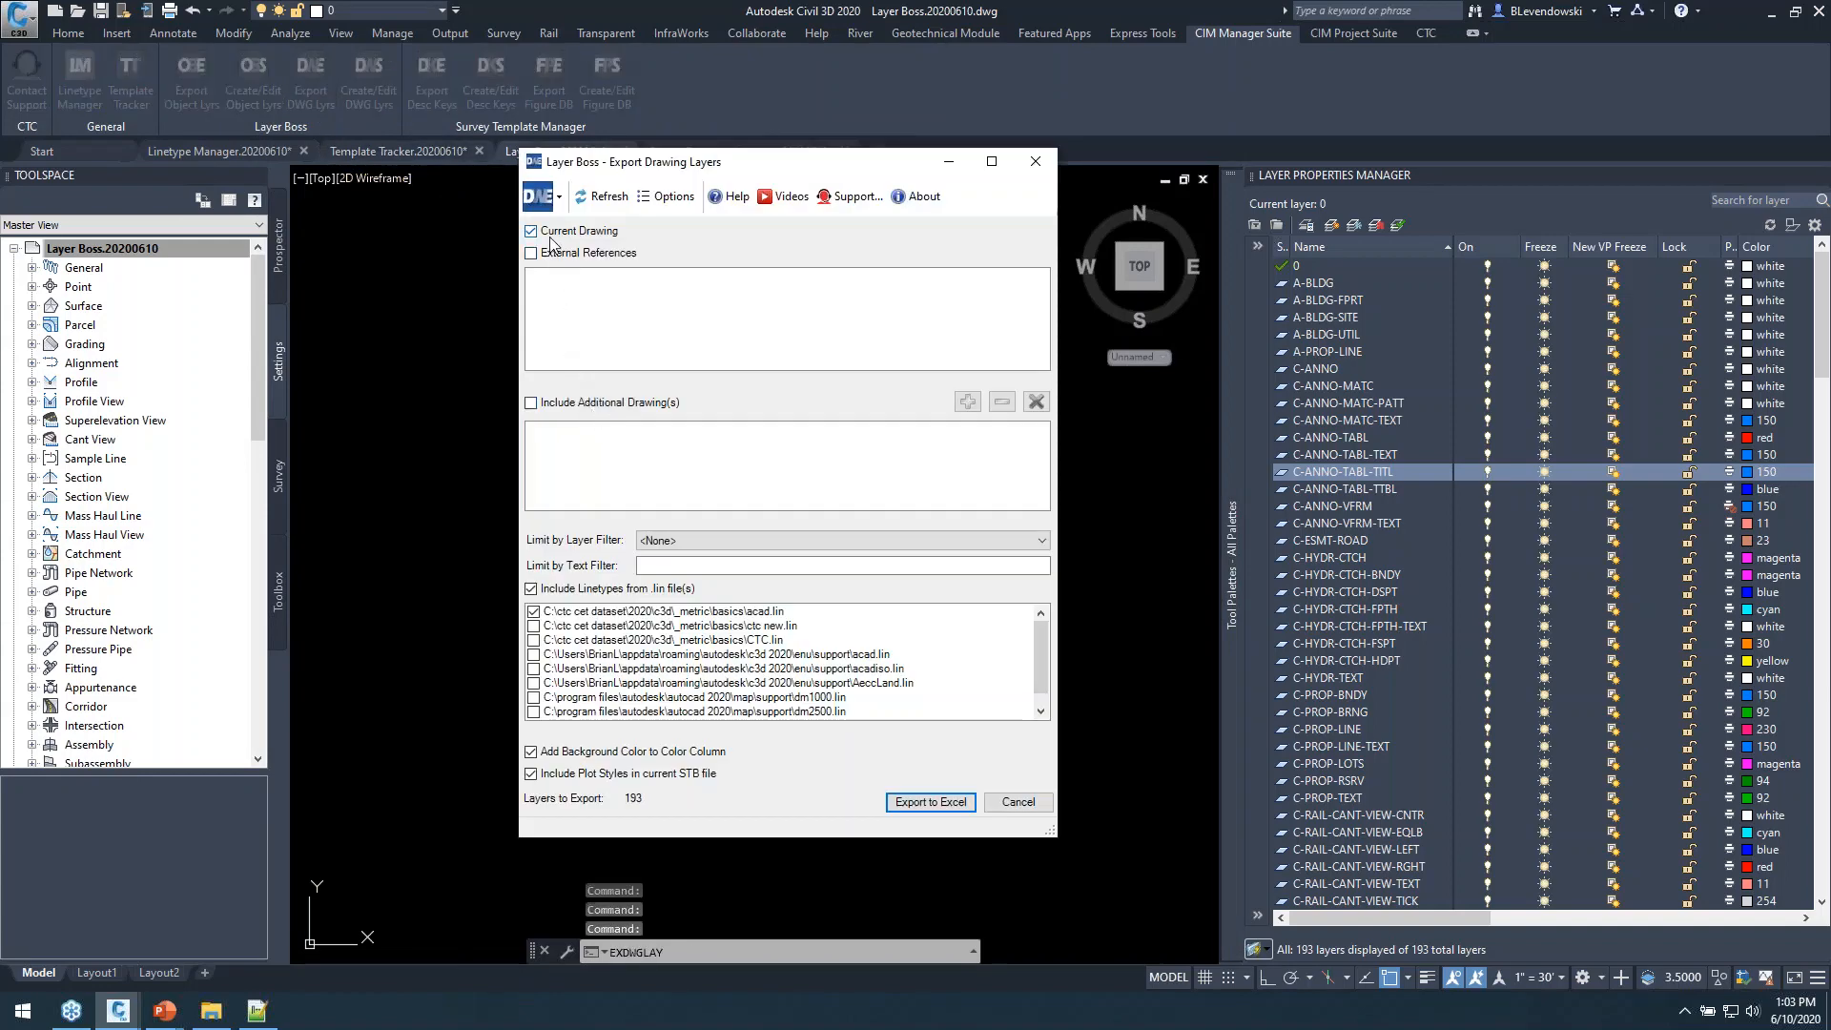
Export the current drawing's layers to Excel as Layers Properties Manager.xlsx, then open the workbook and maximize it.
{"action": "key", "text": "ctrl"}
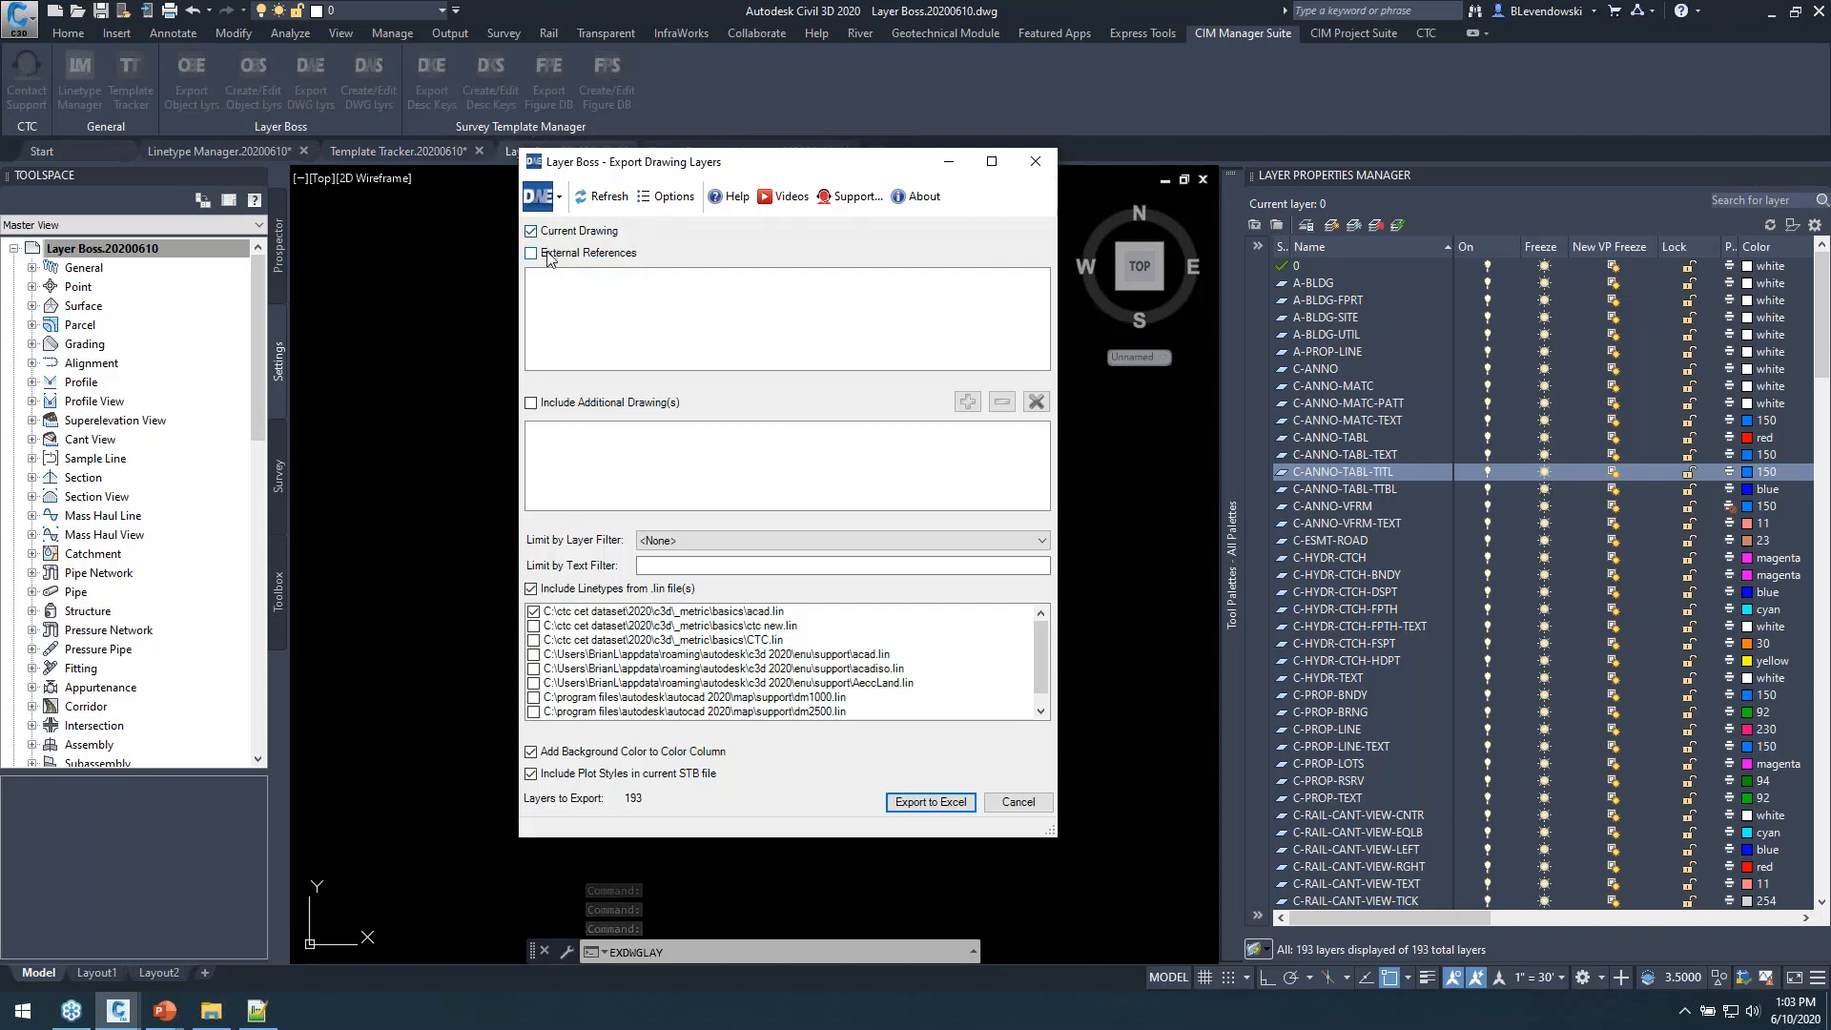
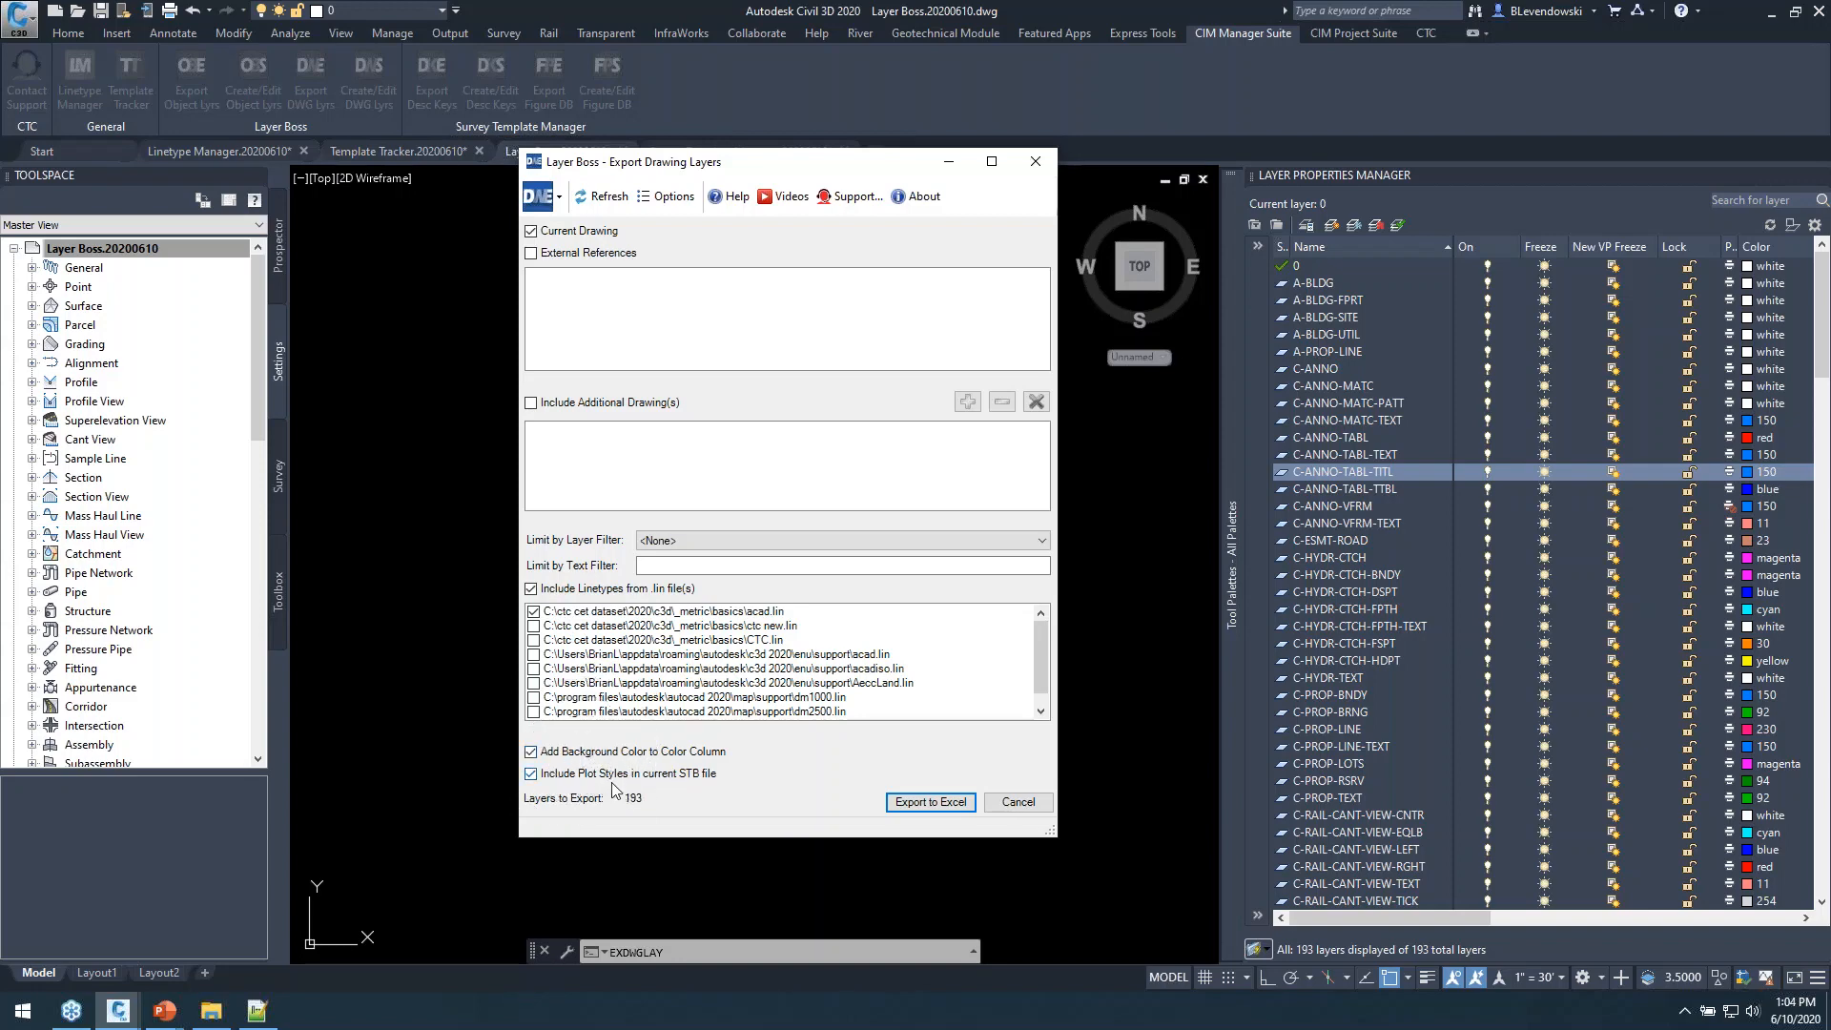
{"action": "key", "text": "ctrl"}
{"action": "key", "text": "ctrl"}
{"action": "key", "text": "Return"}
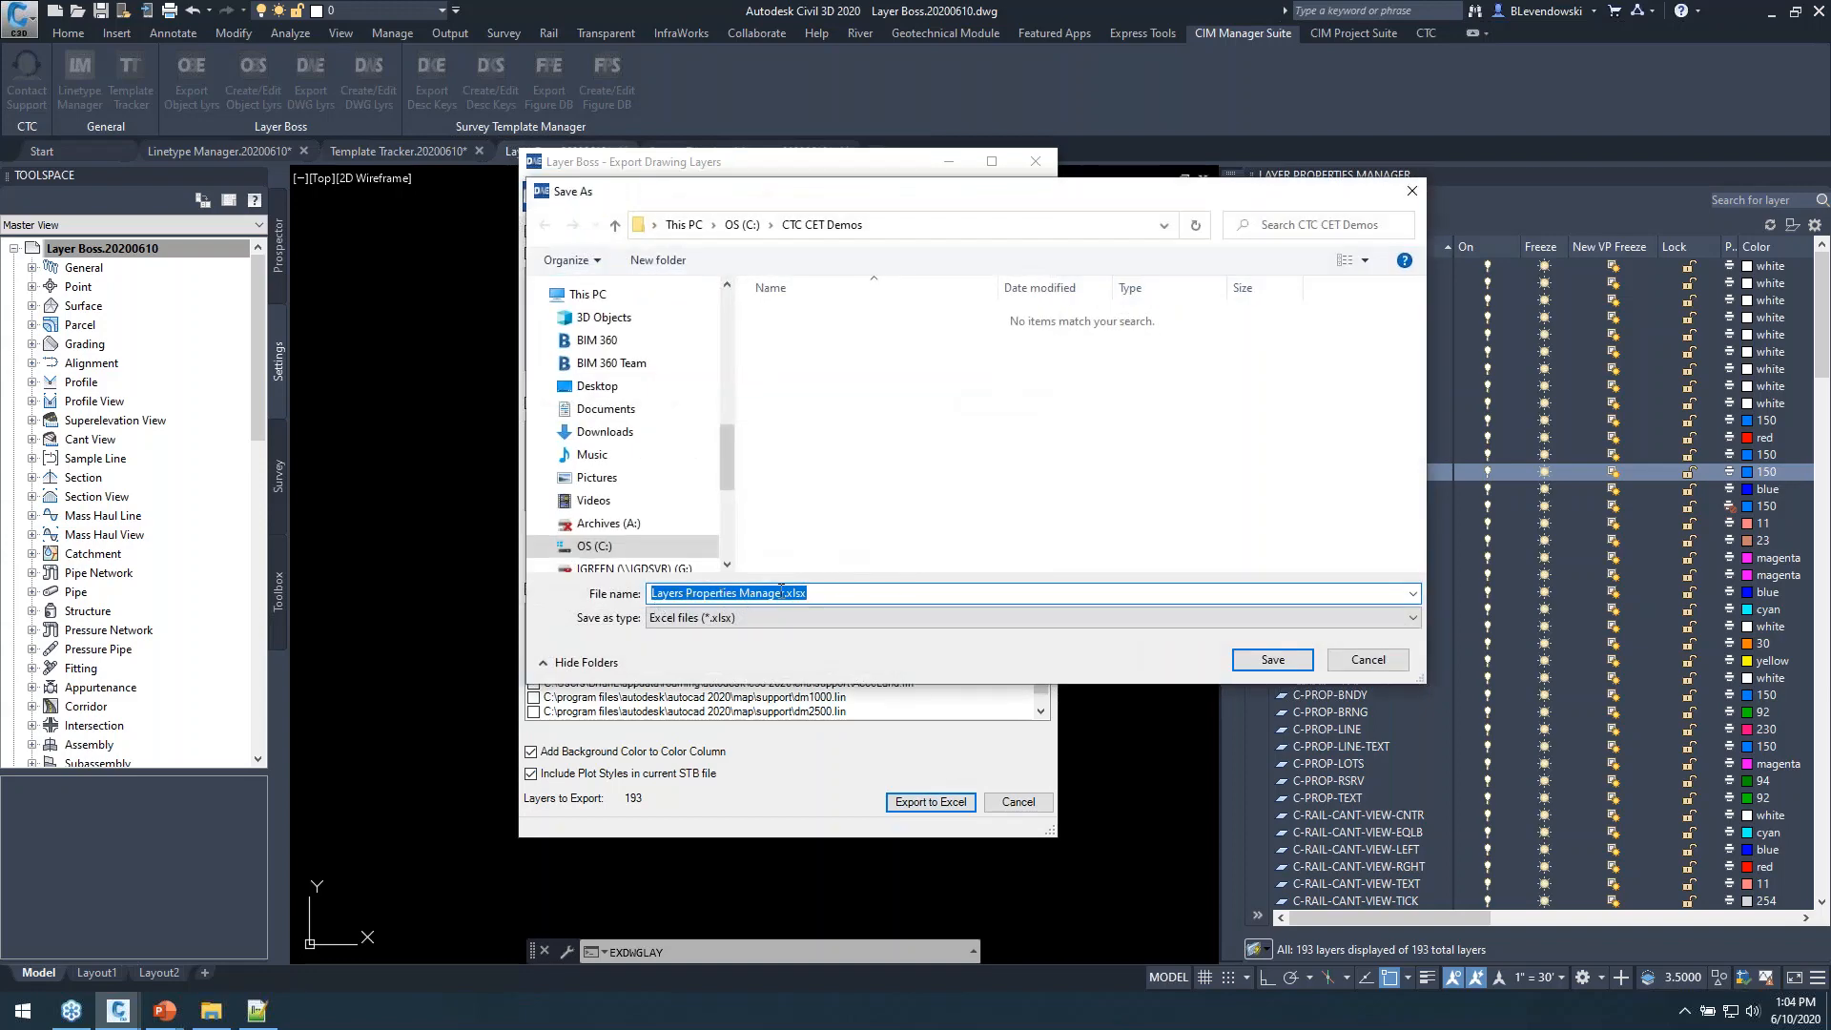
{"action": "left_click", "coordinate": [1274, 660]}
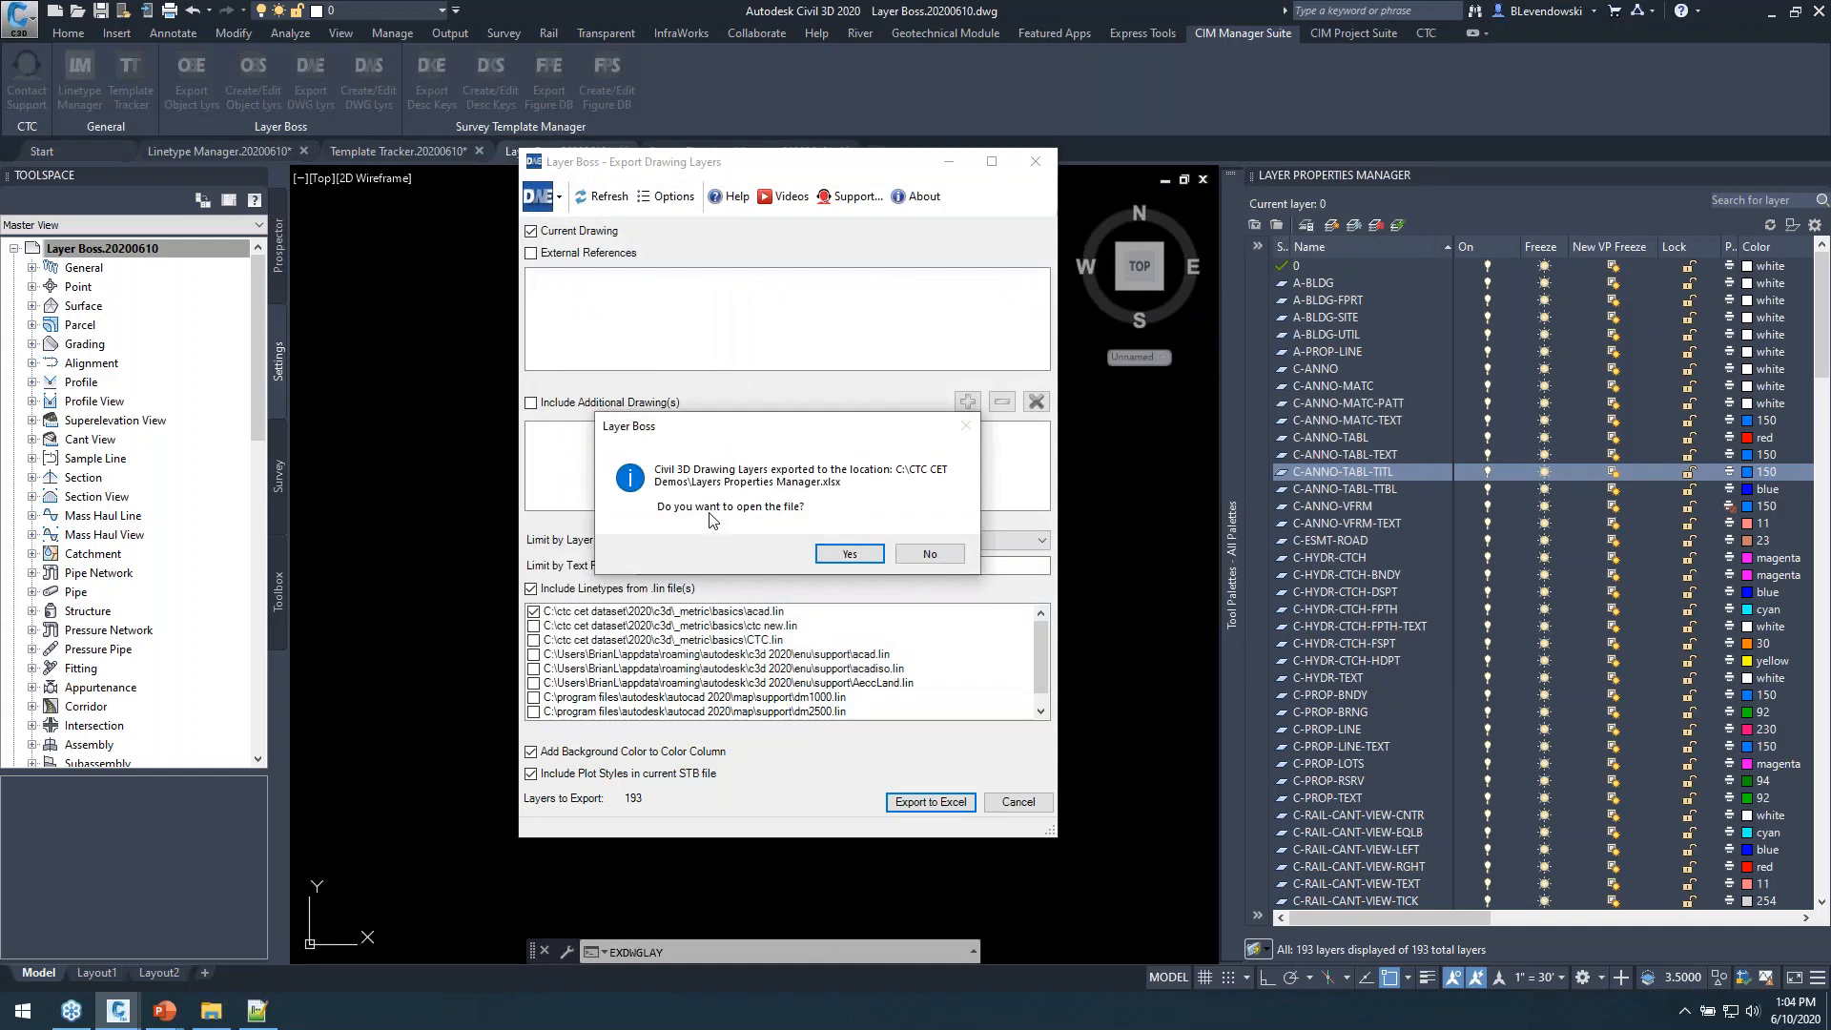
{"action": "left_click", "coordinate": [851, 555]}
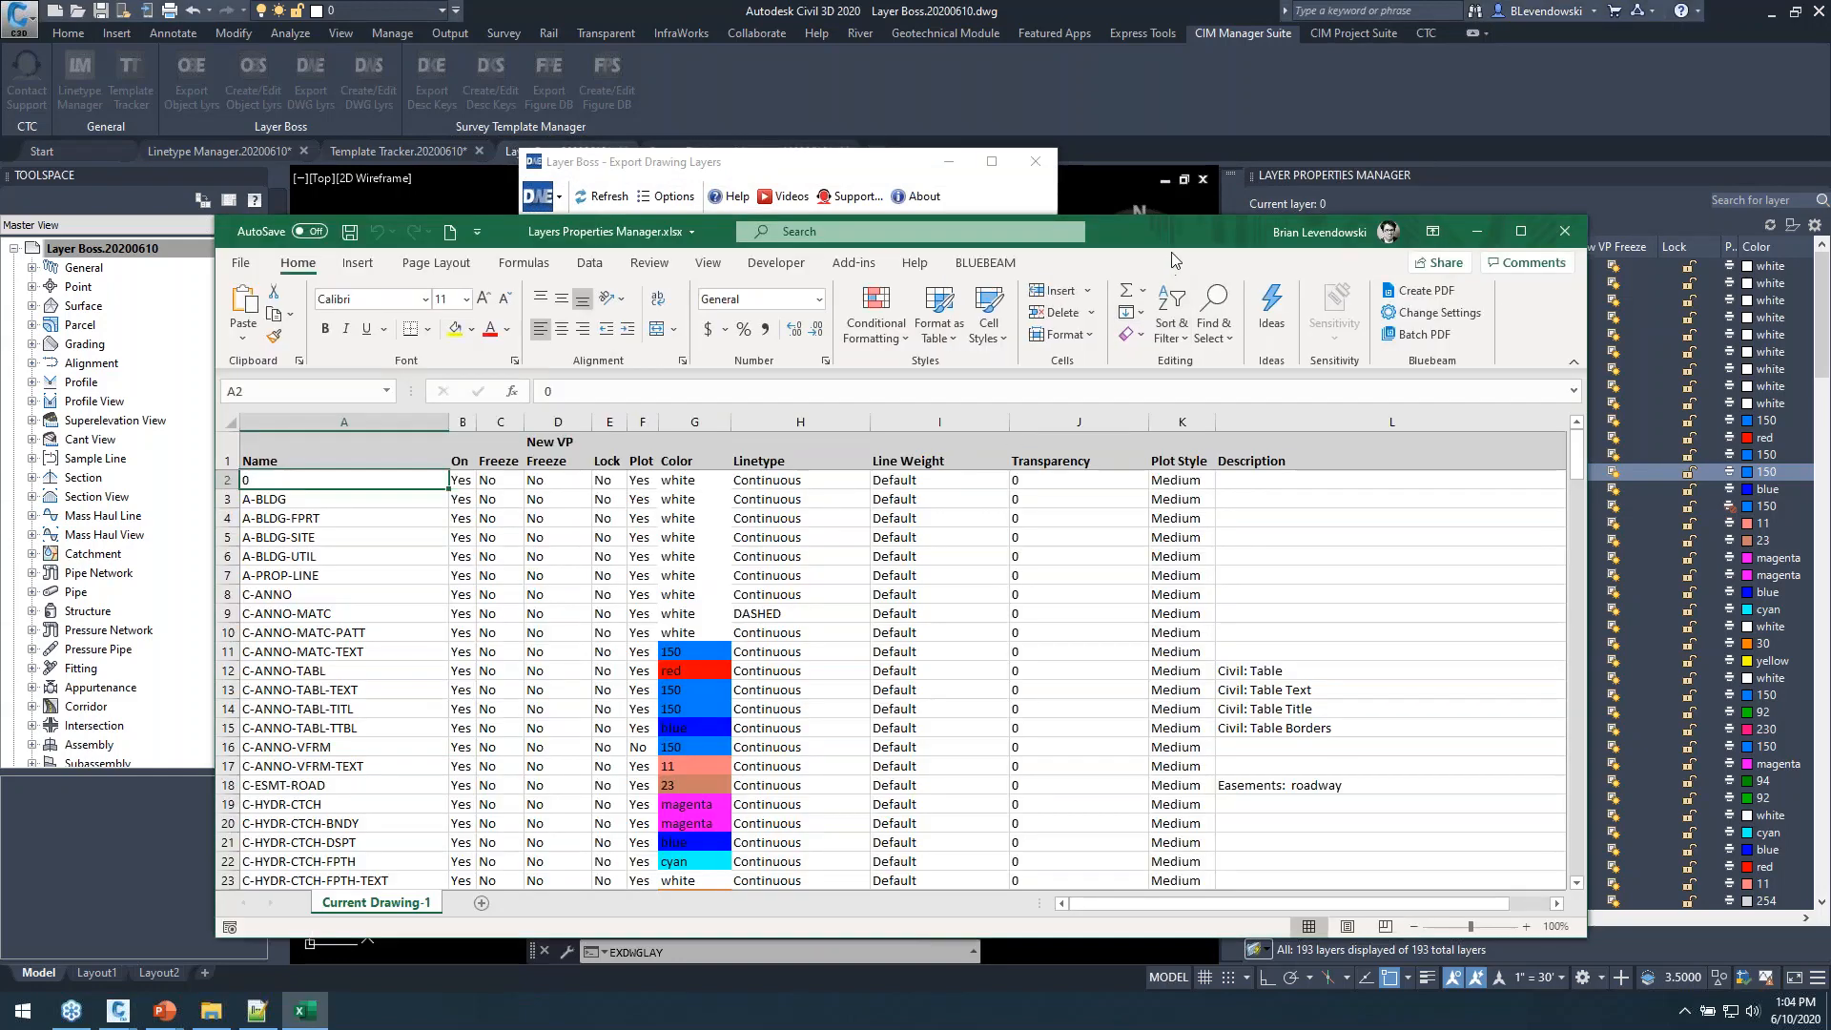
{"action": "double_click", "coordinate": [1190, 234]}
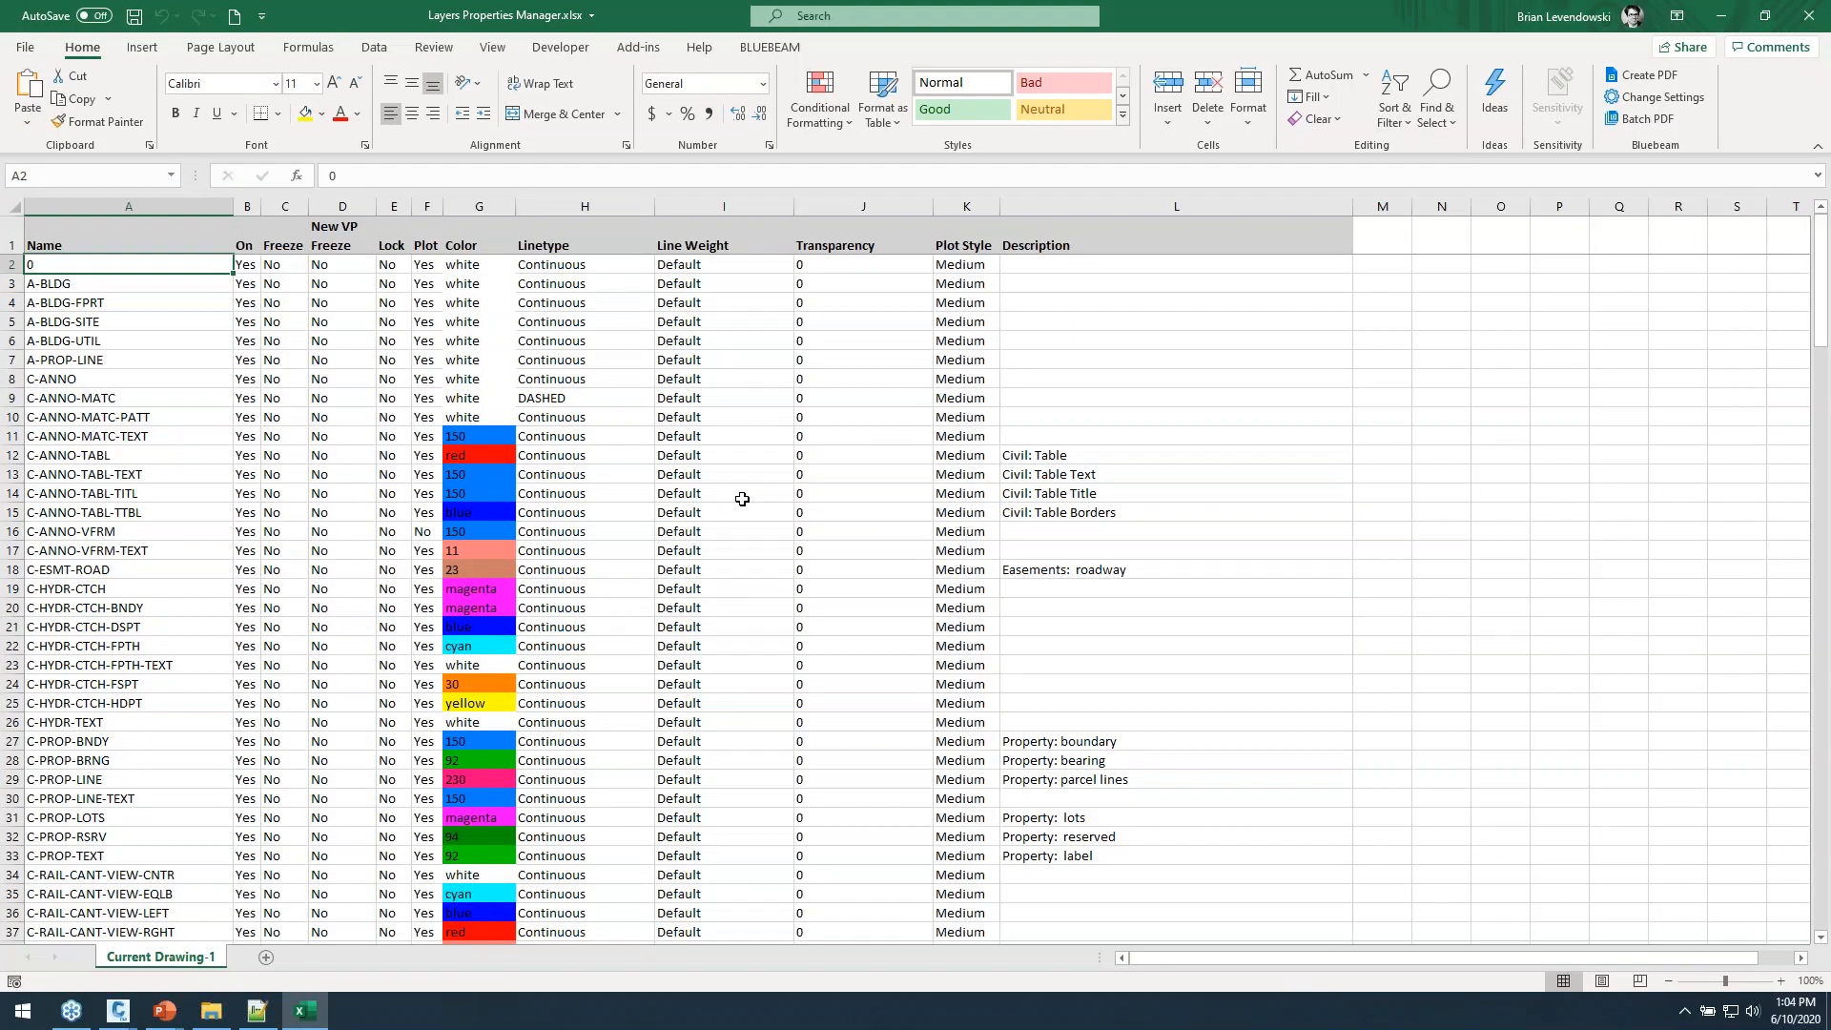
Fill color 150 from C-ANNO-MATC-TEXT through C-HYDR-CTCH, and magenta from C-HYDR-CTCH-BNDY through C-PROP-BNDY.
{"action": "left_click", "coordinate": [488, 436]}
{"action": "left_click_drag", "start_coordinate": [484, 437], "coordinate": [487, 875]}
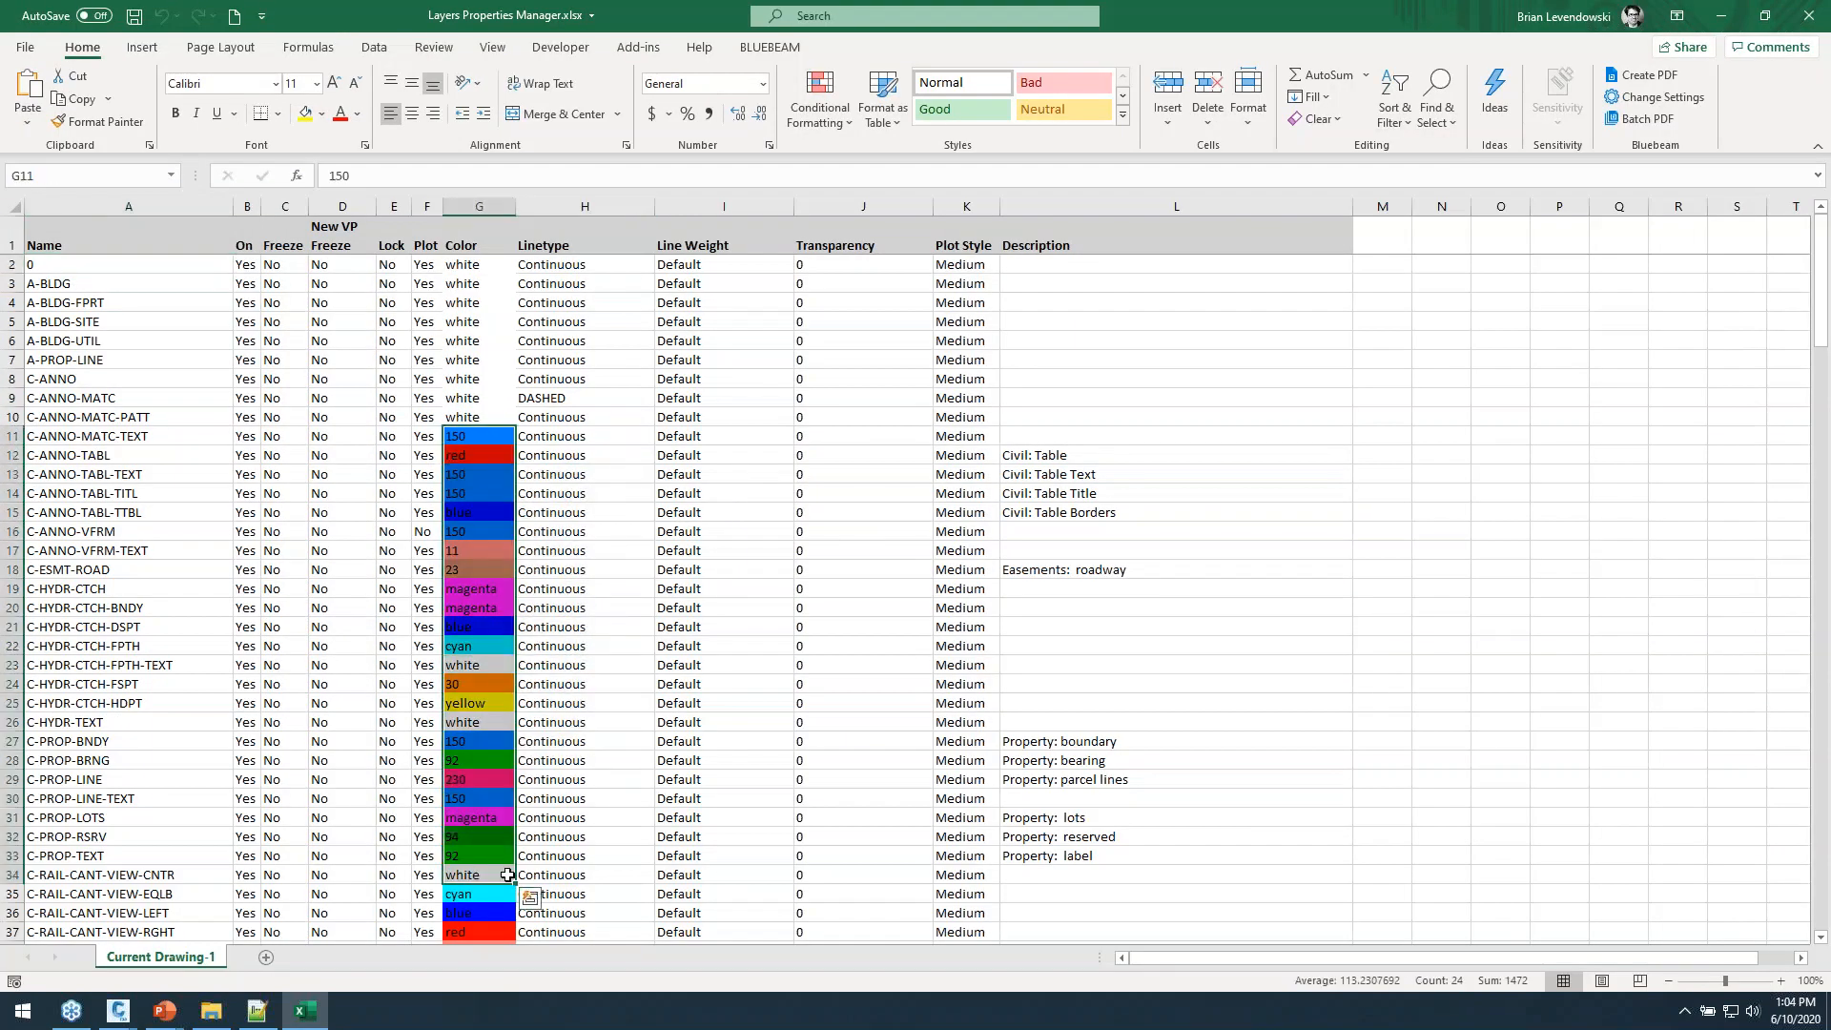
{"action": "left_click", "coordinate": [469, 380]}
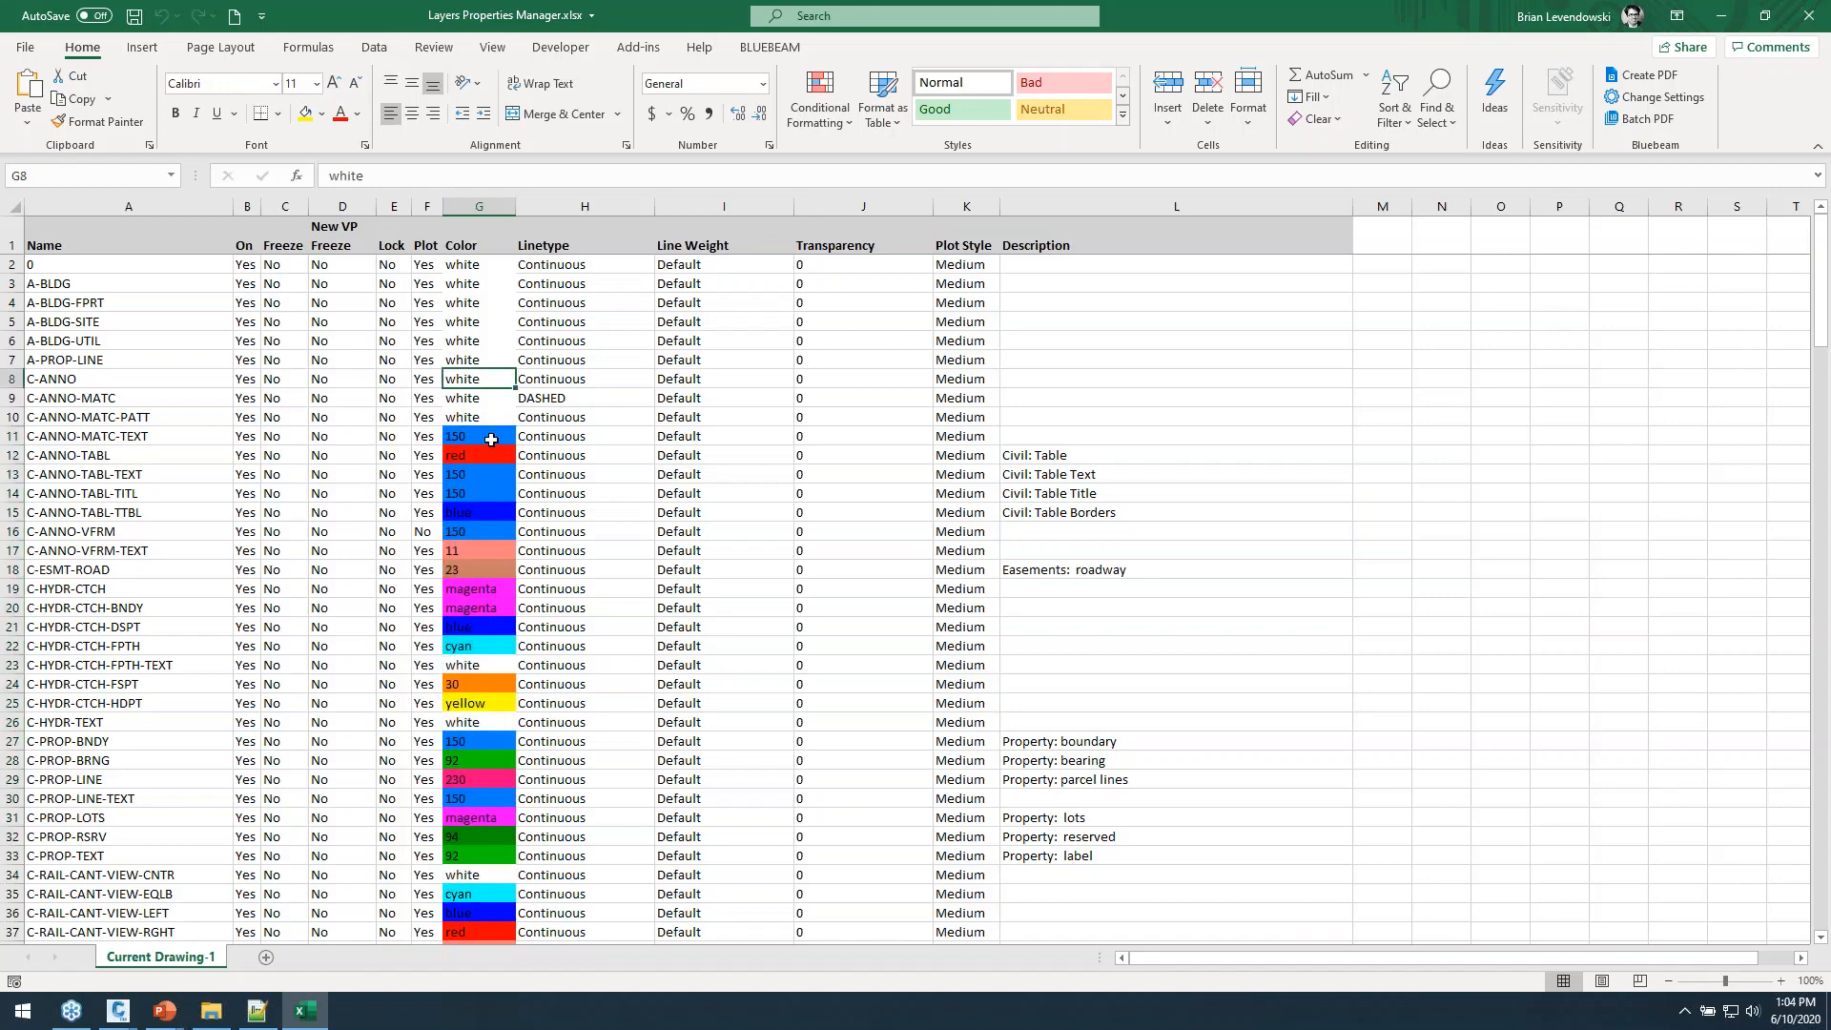
{"action": "left_click", "coordinate": [487, 436]}
{"action": "left_click_drag", "start_coordinate": [515, 445], "coordinate": [515, 748]}
{"action": "left_click", "coordinate": [510, 610]}
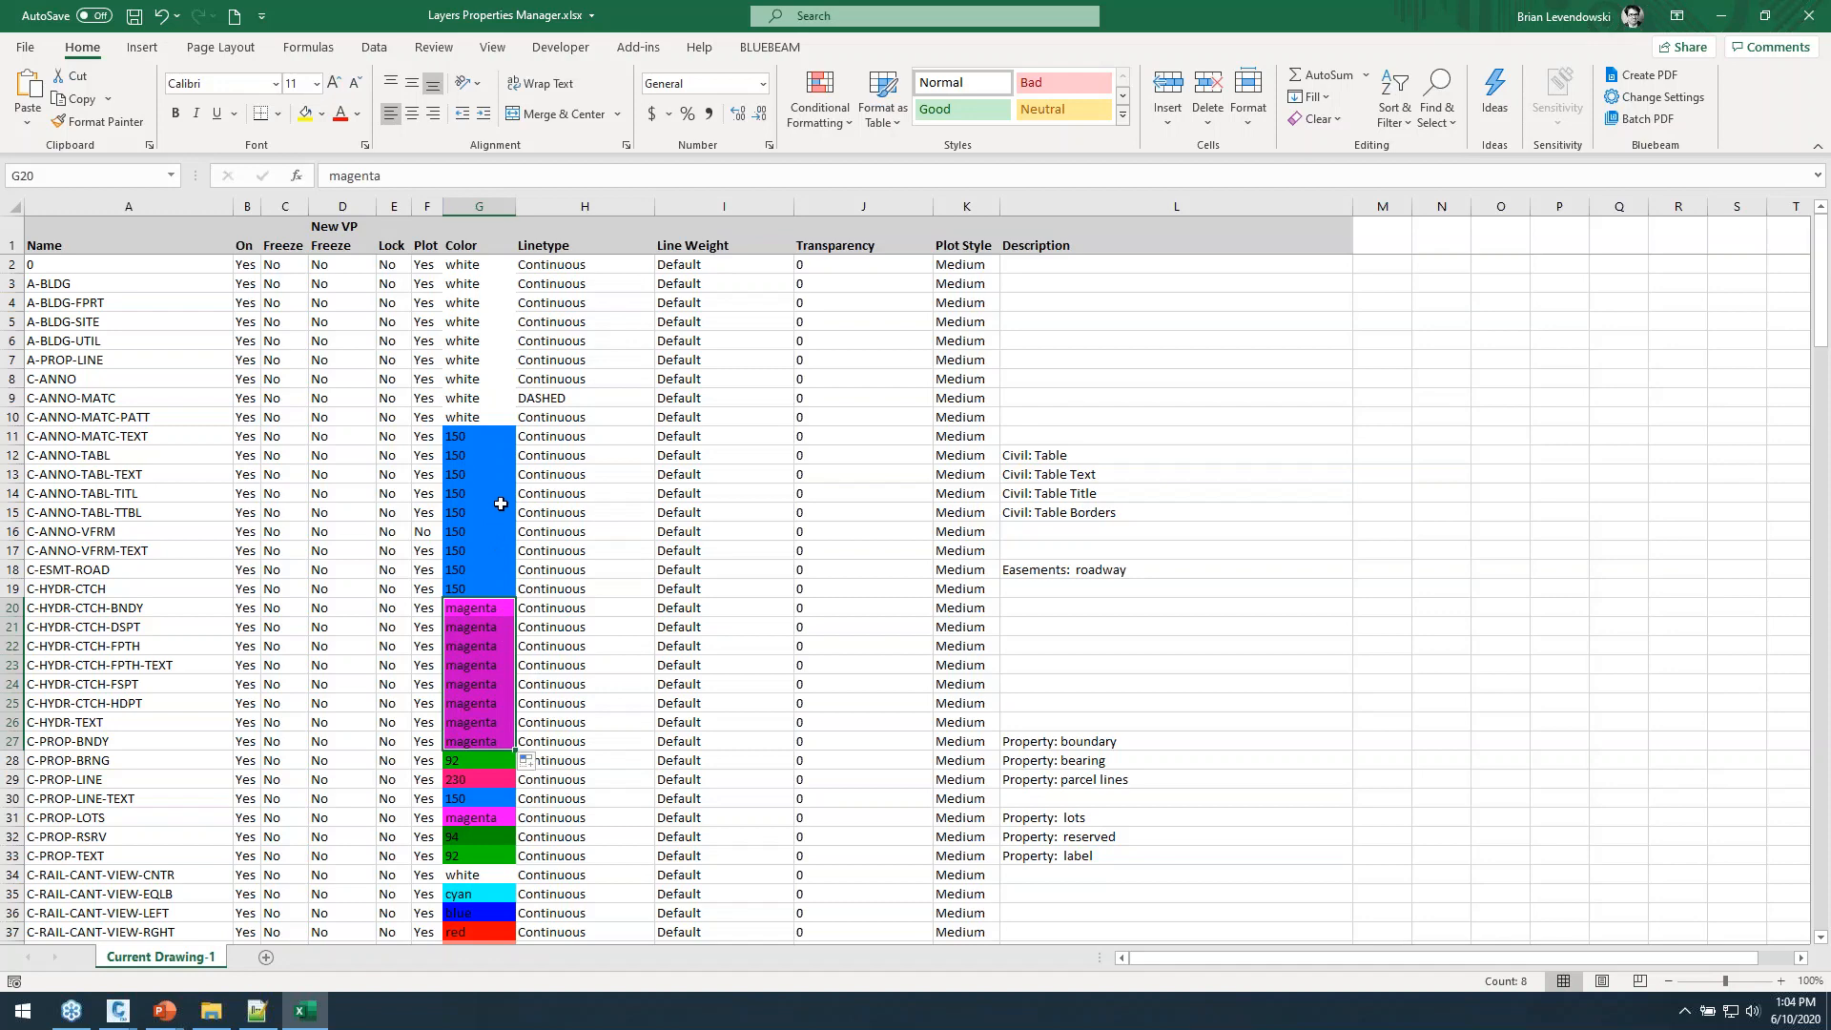
Set the linetype of the C-ANNO-MATC layer to HIDDENX2 from the available linetypes.
{"action": "left_click", "coordinate": [633, 396]}
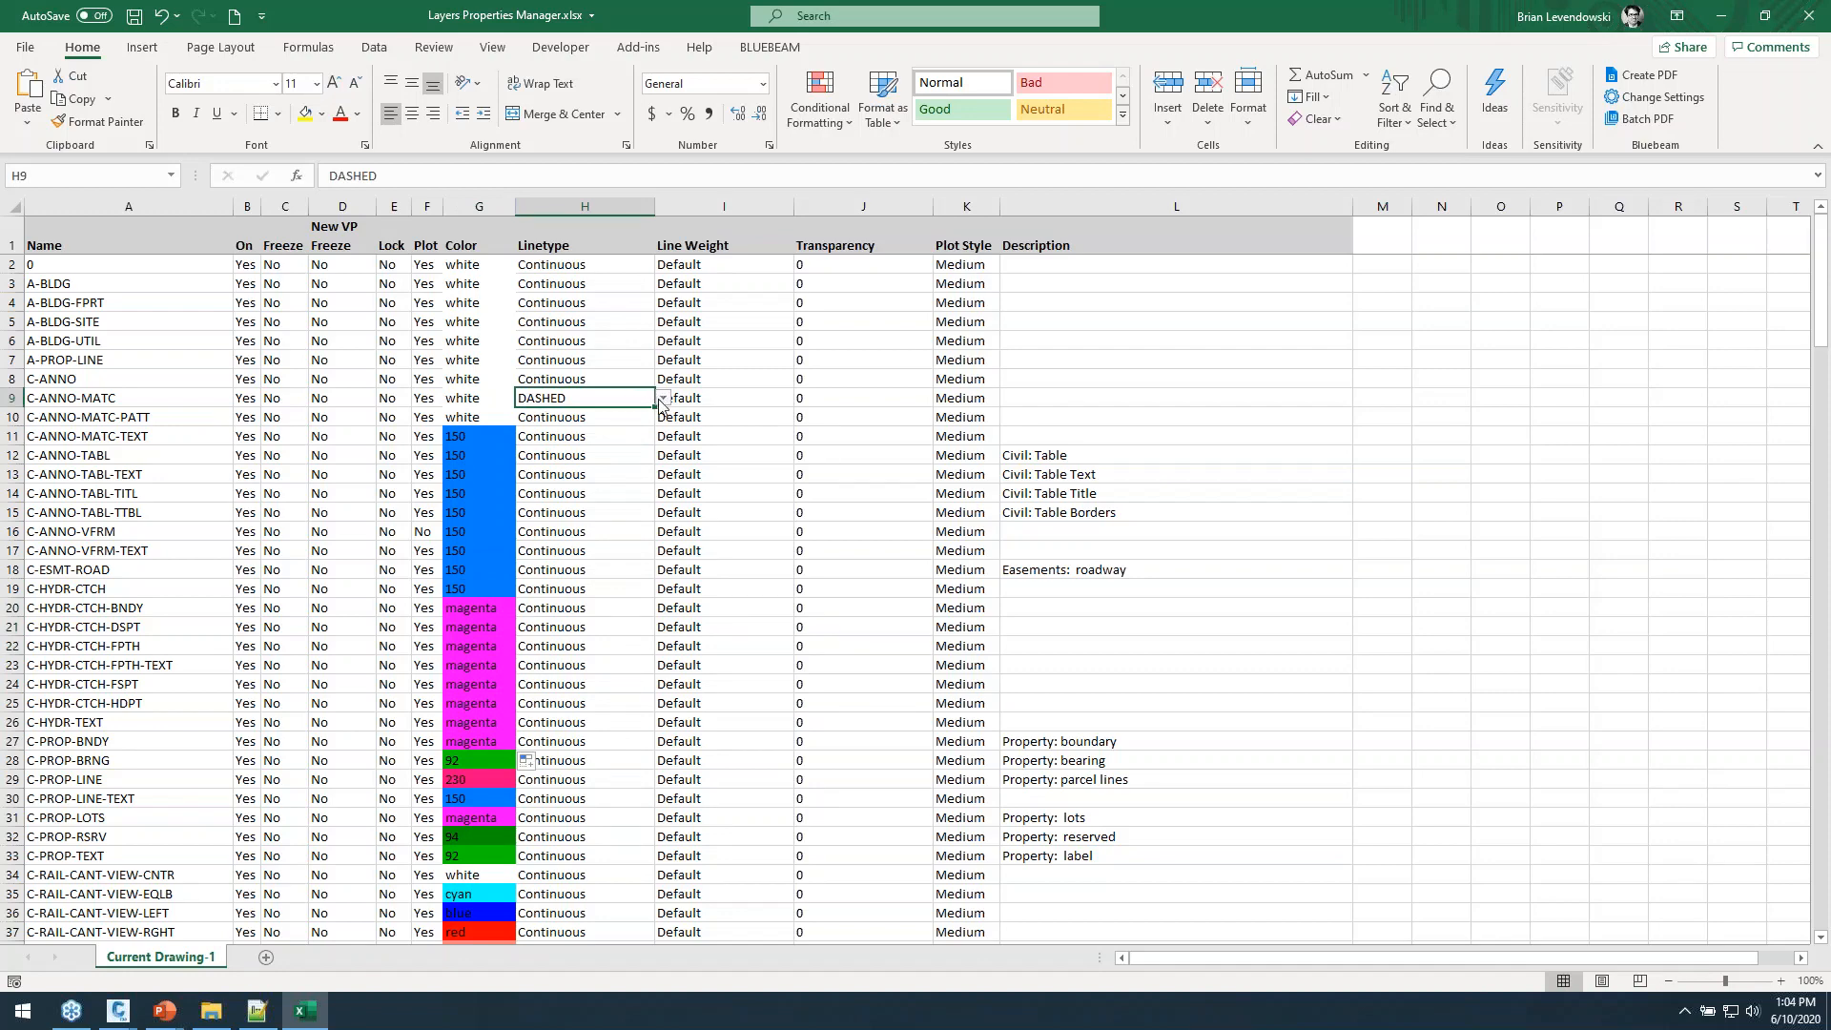
{"action": "left_click", "coordinate": [663, 399]}
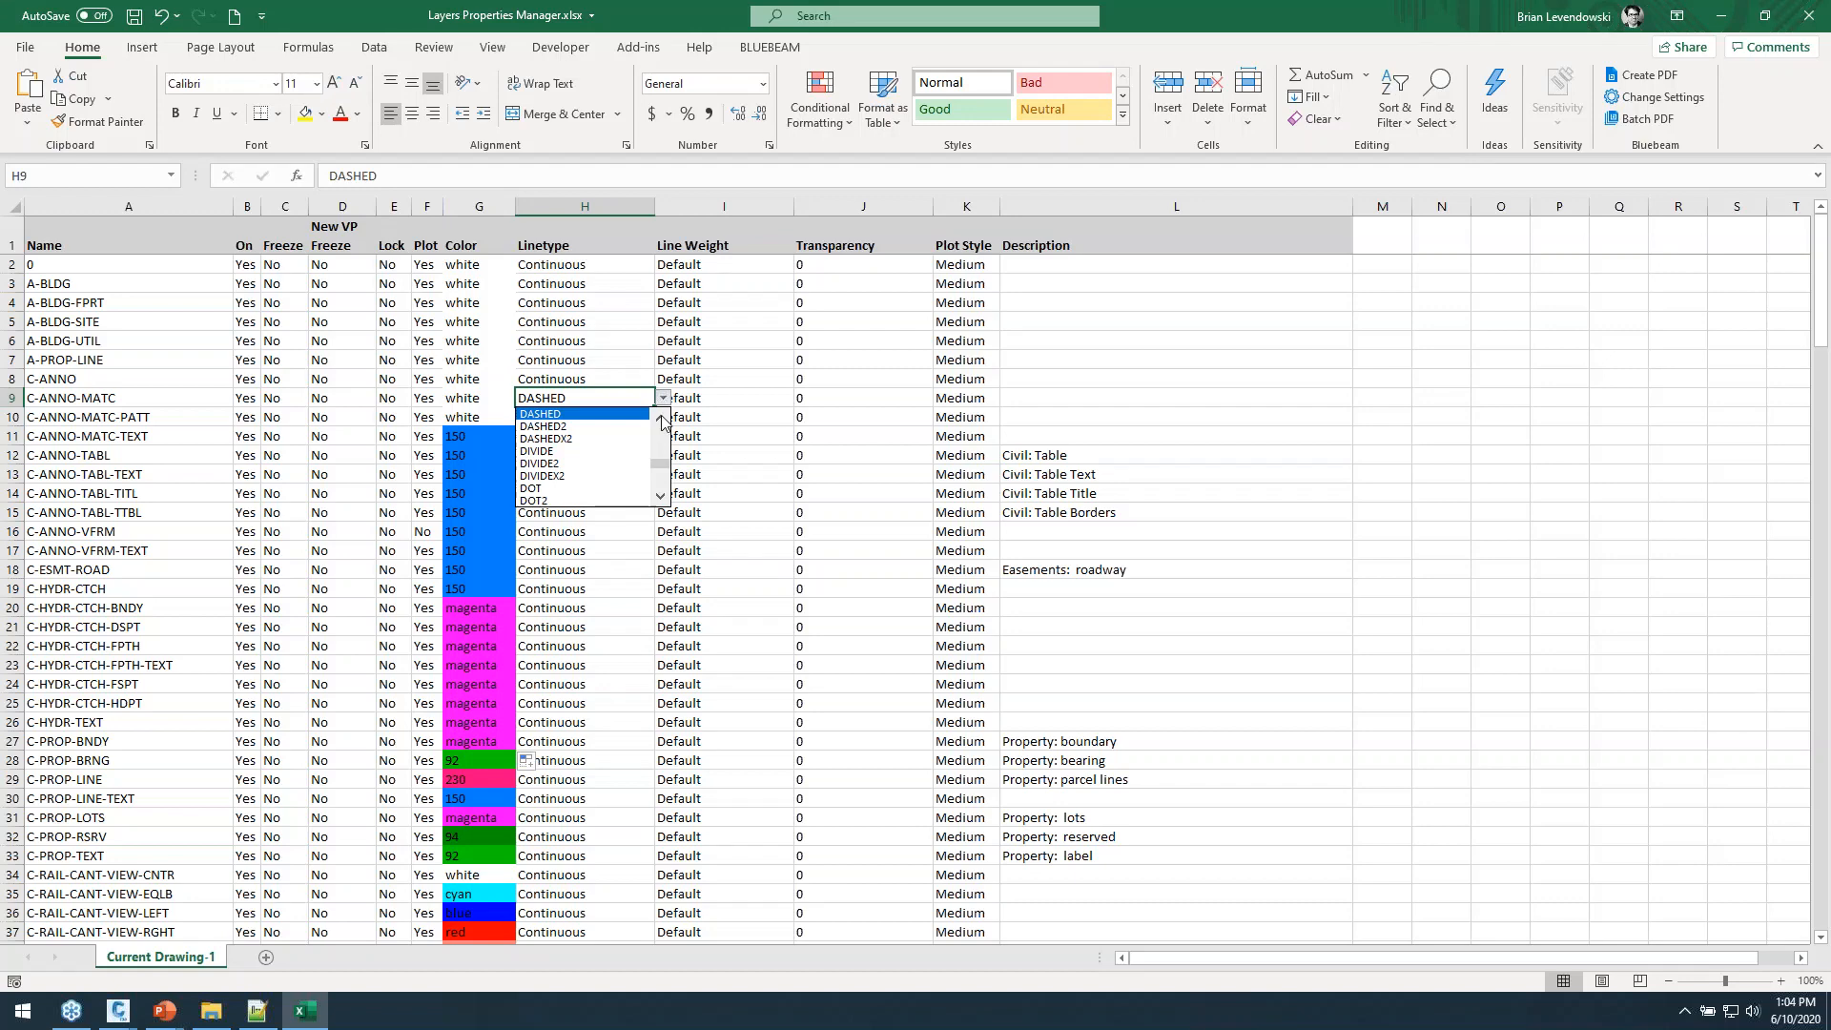
{"action": "left_click_drag", "start_coordinate": [662, 422], "coordinate": [662, 422]}
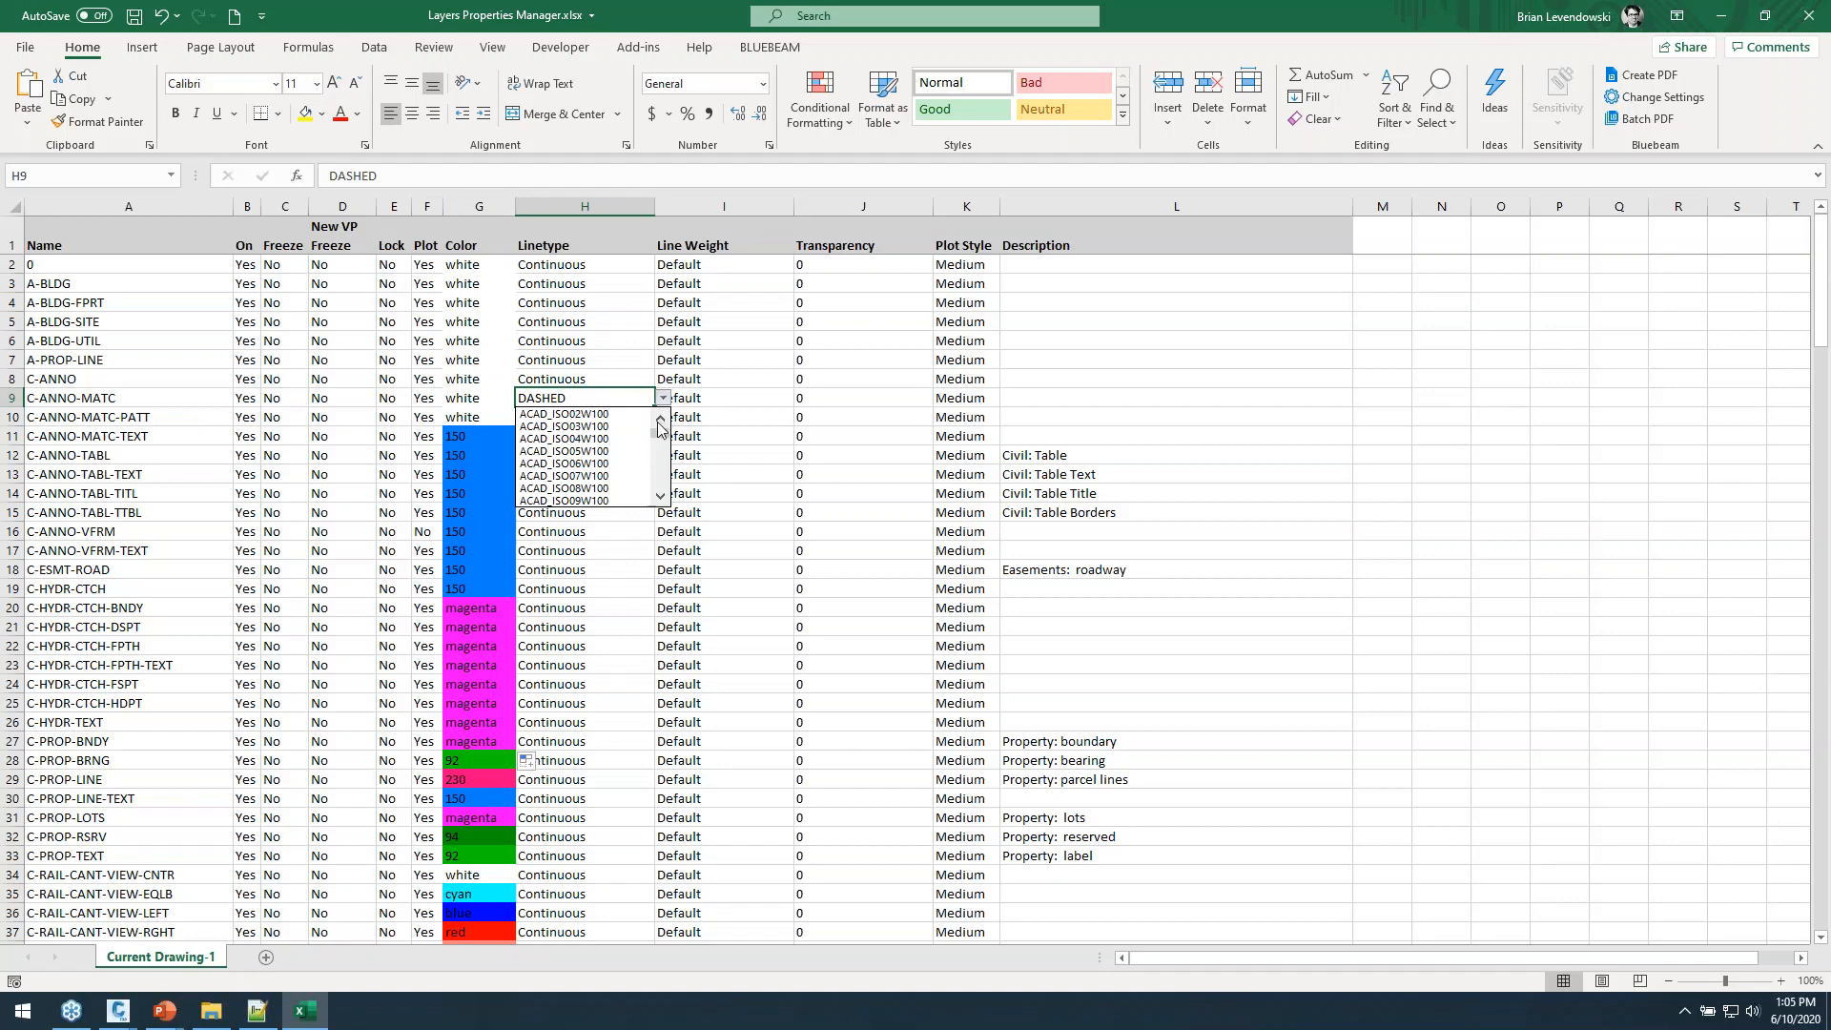
{"action": "left_click_drag", "start_coordinate": [663, 496], "coordinate": [664, 497]}
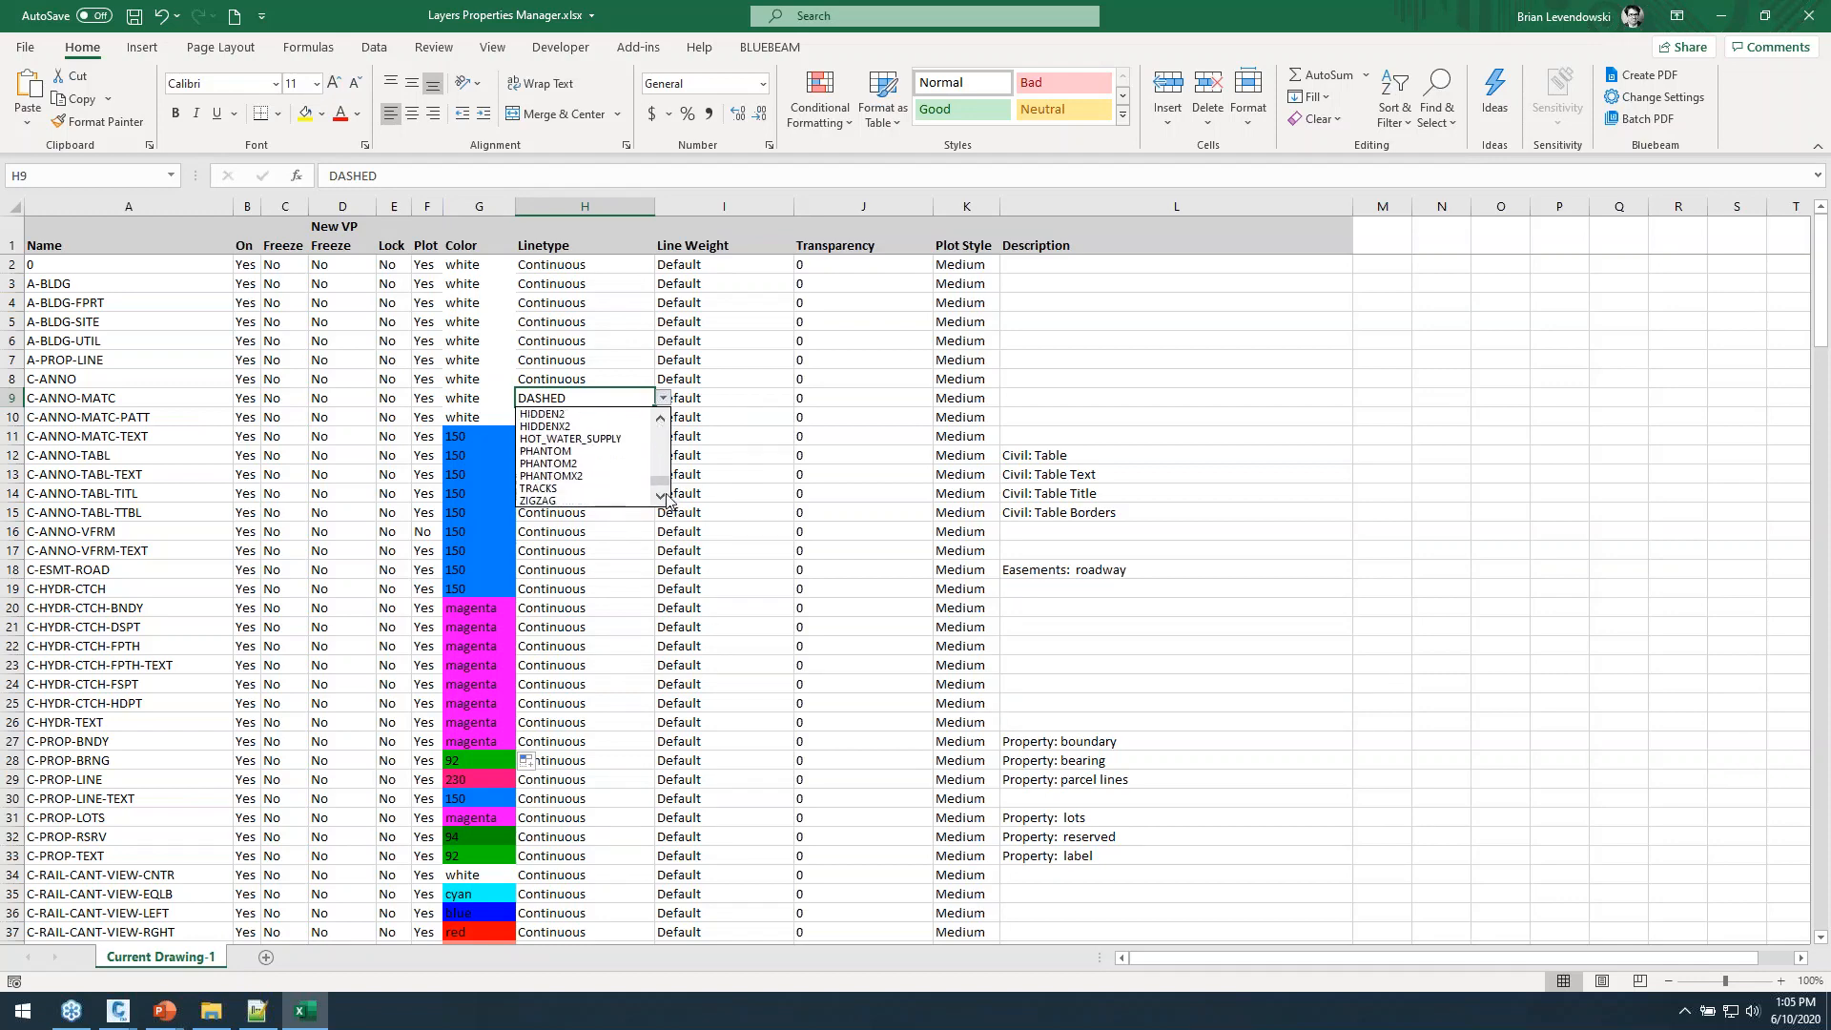
{"action": "left_click", "coordinate": [573, 427]}
Copy the HIDDENX2 linetype from C-ANNO-MATC down through the C-HYDR-CTCH-BNDY layer.
{"action": "key", "text": "ctrl+c"}
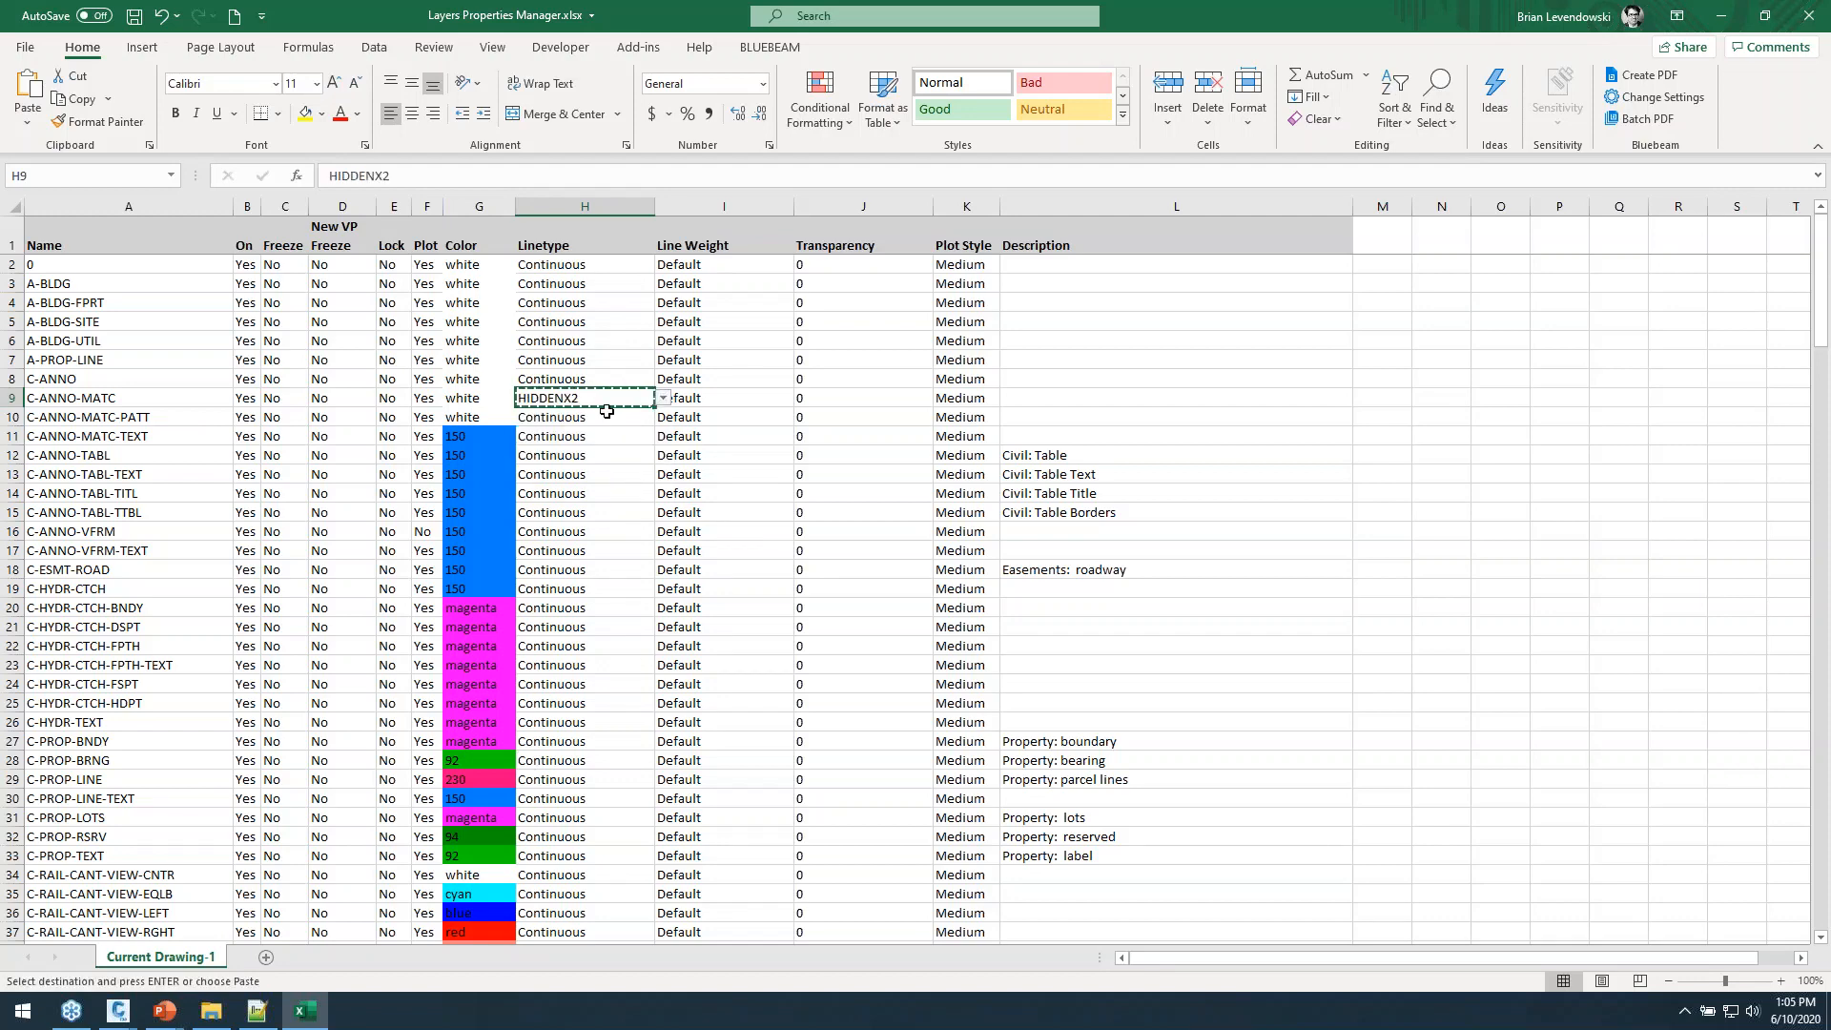
{"action": "left_click", "coordinate": [607, 411]}
{"action": "key", "text": "ctrl+v"}
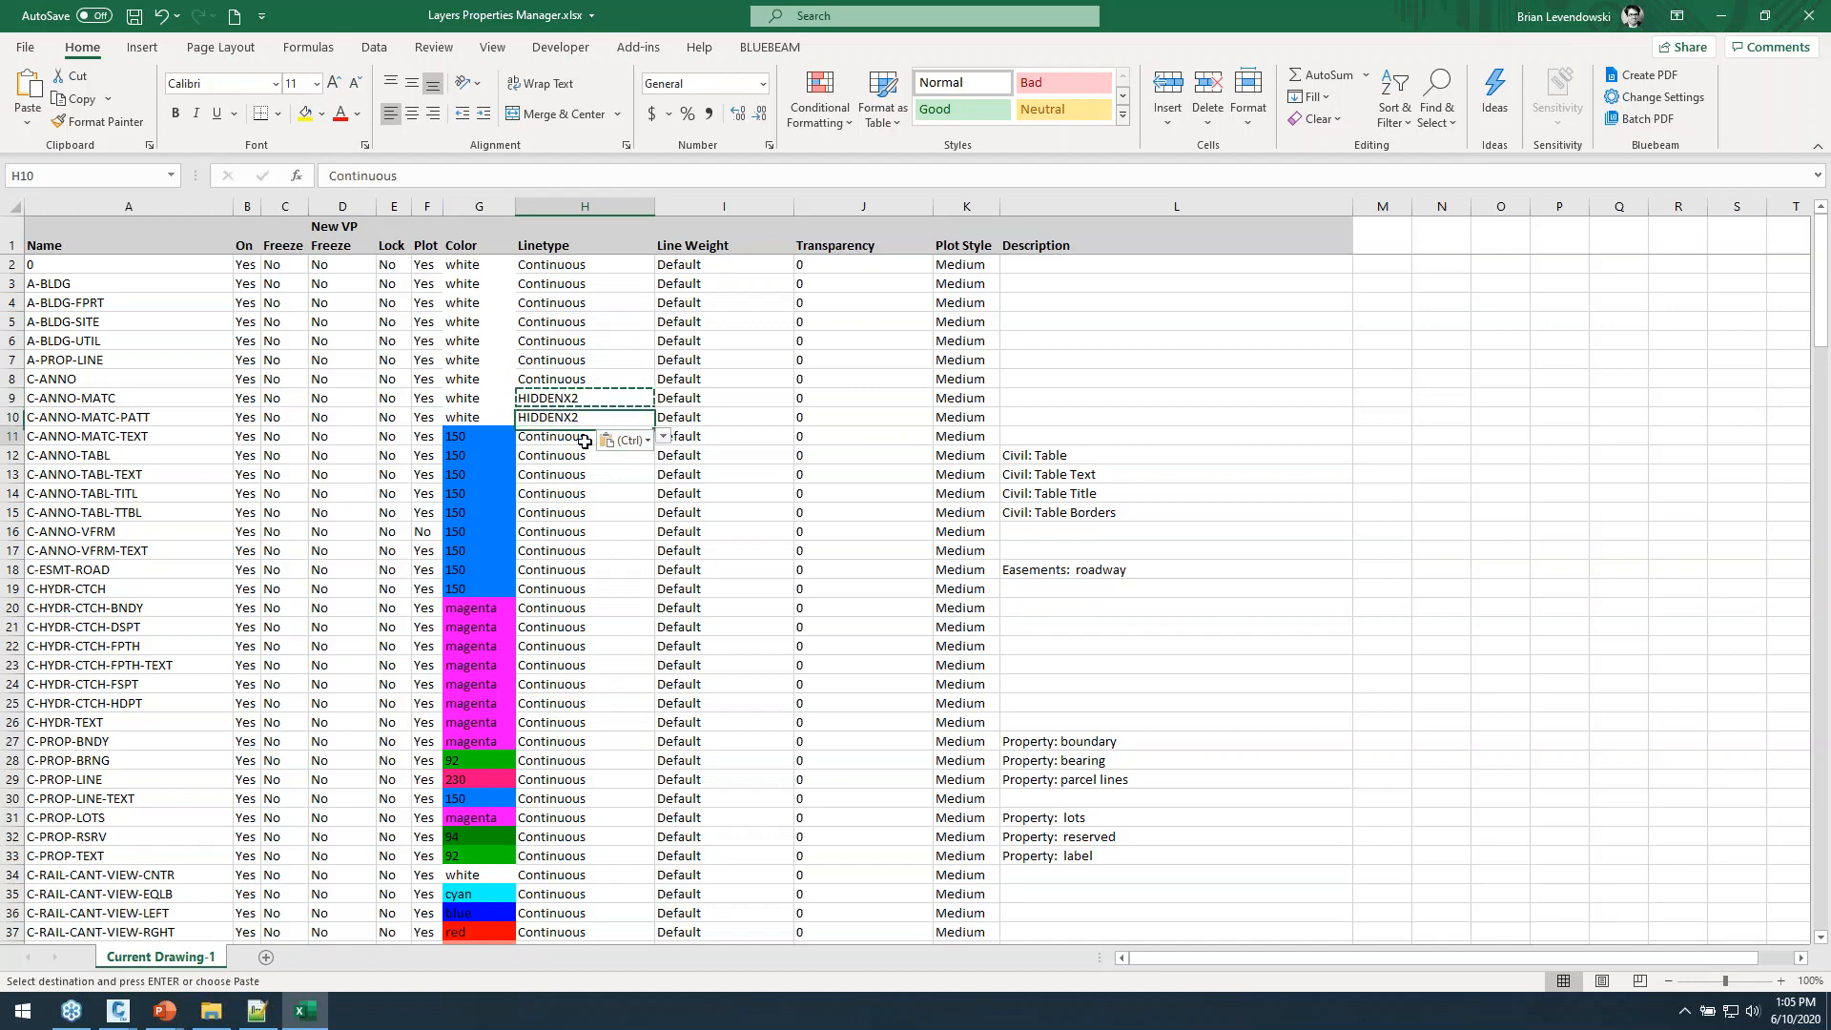
{"action": "left_click", "coordinate": [584, 436]}
{"action": "key", "text": "ctrl+v"}
{"action": "left_click_drag", "start_coordinate": [639, 400], "coordinate": [654, 611]}
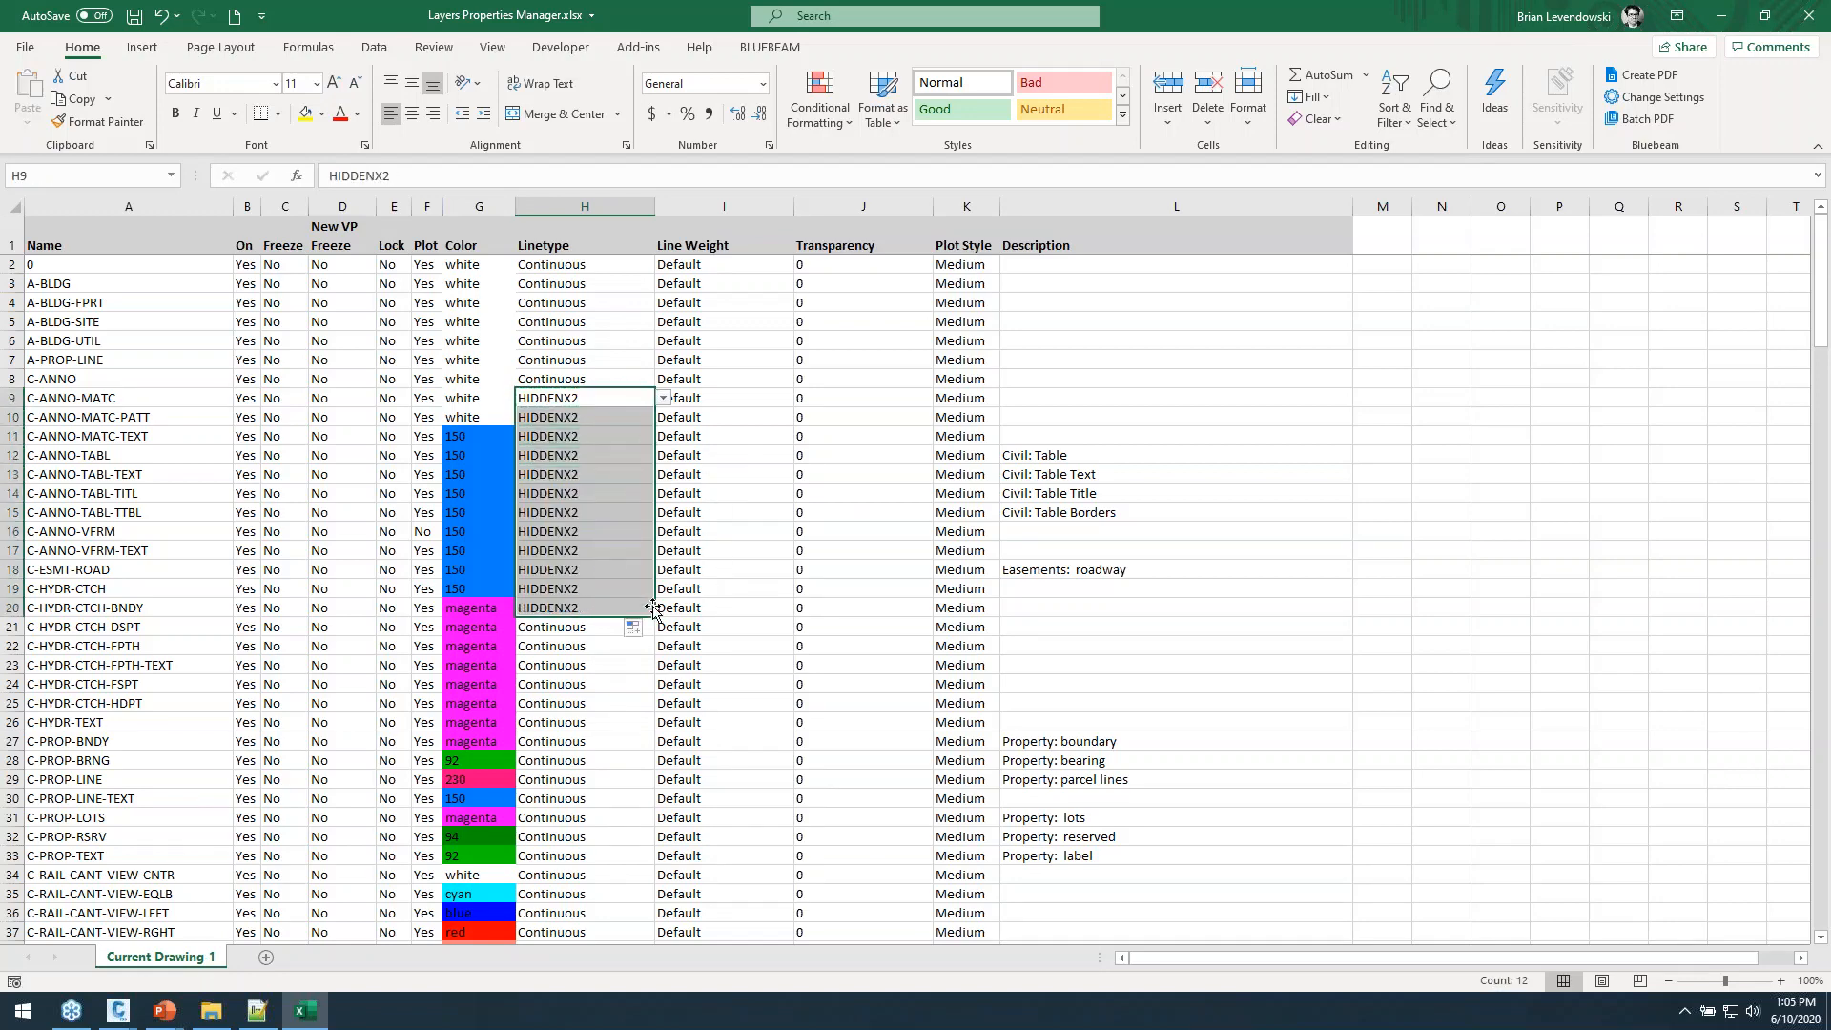
Examine the line weight choices for C-ANNO-TABL and the plot style choices for C-ANNO-MATC-TEXT without changing either.
{"action": "left_click", "coordinate": [758, 456]}
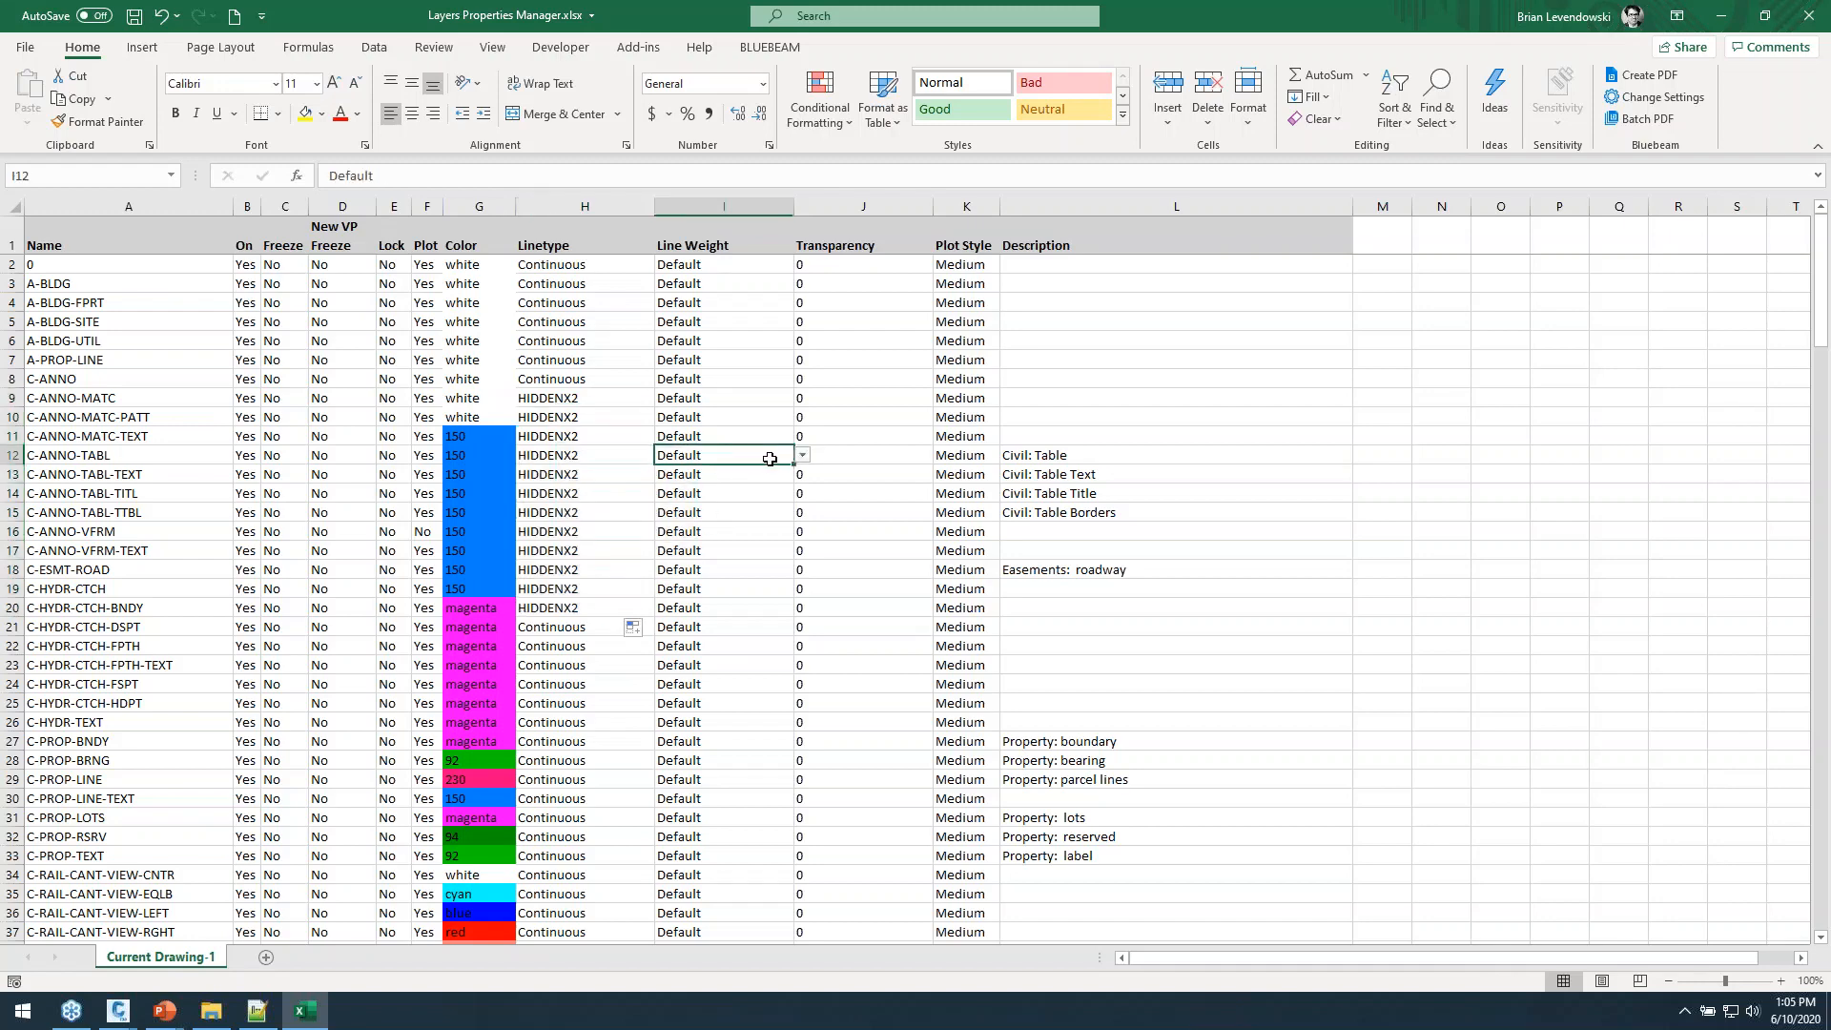
{"action": "left_click", "coordinate": [803, 456]}
{"action": "mouse_move", "coordinate": [799, 531]}
{"action": "left_mouse_down"}
{"action": "mouse_move", "coordinate": [799, 486]}
{"action": "mouse_move", "coordinate": [799, 542]}
{"action": "left_mouse_up"}
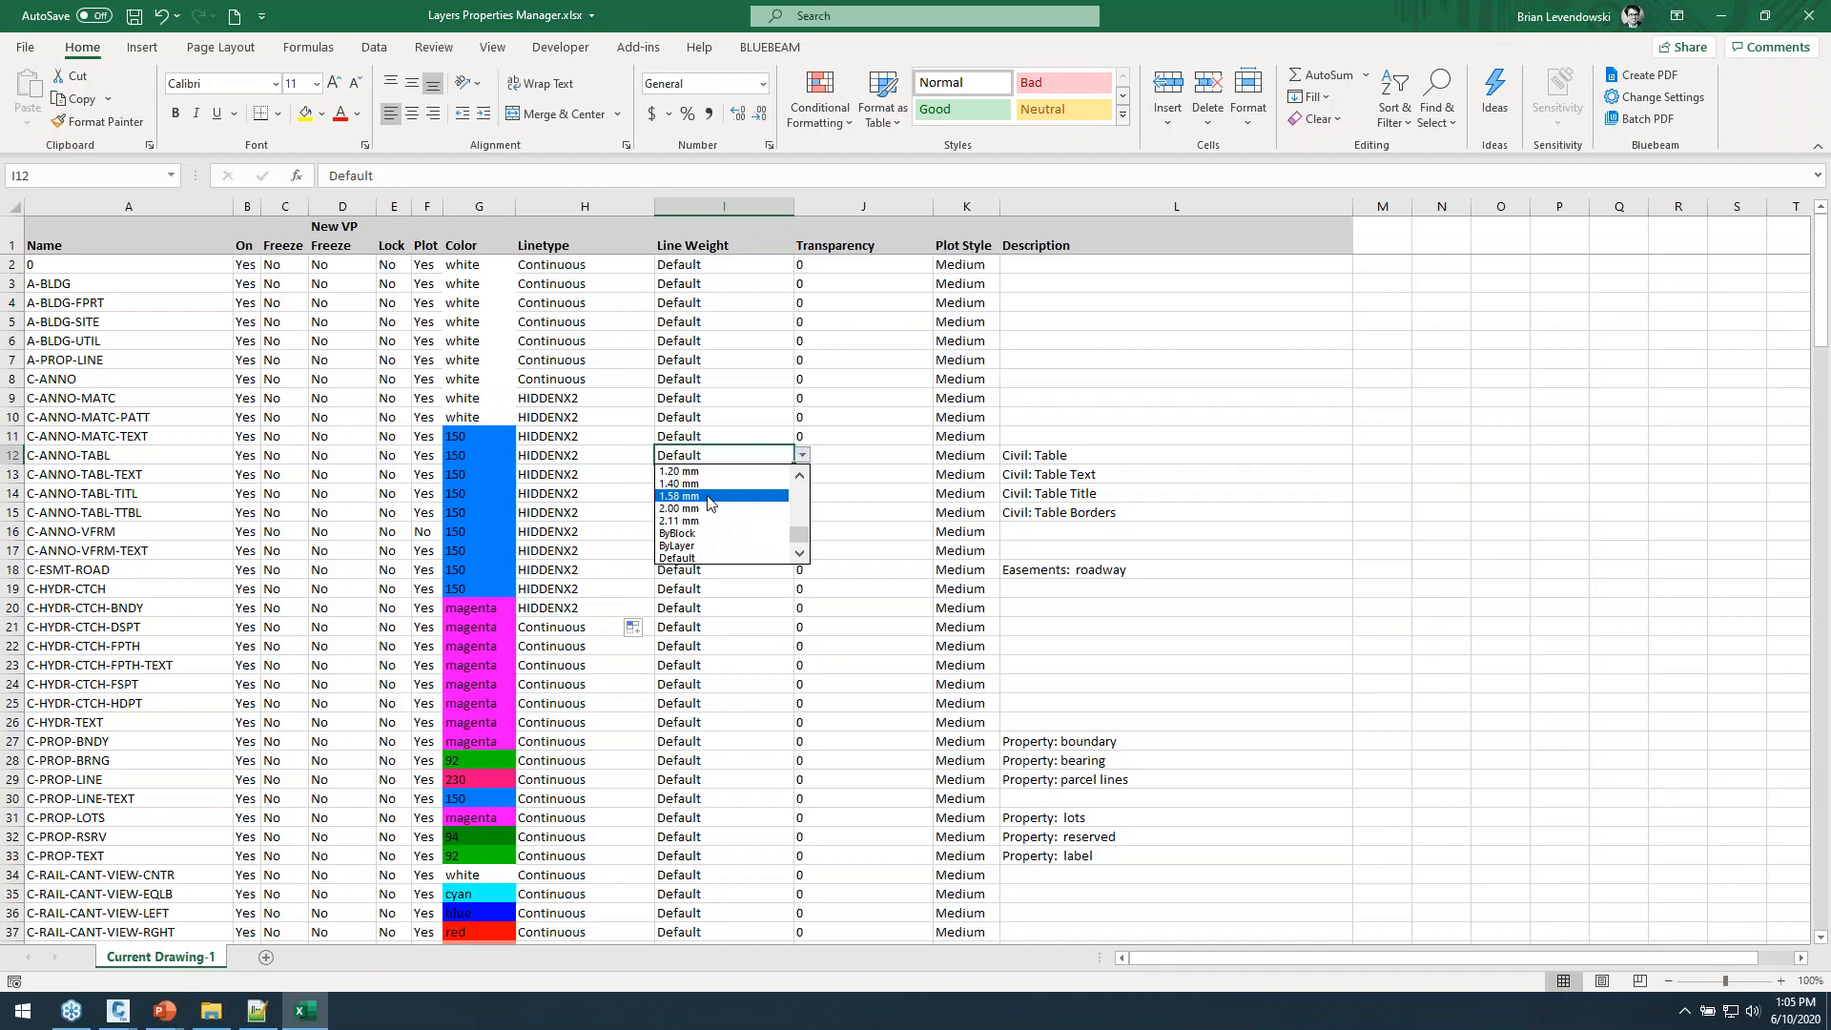
{"action": "key", "text": "Escape"}
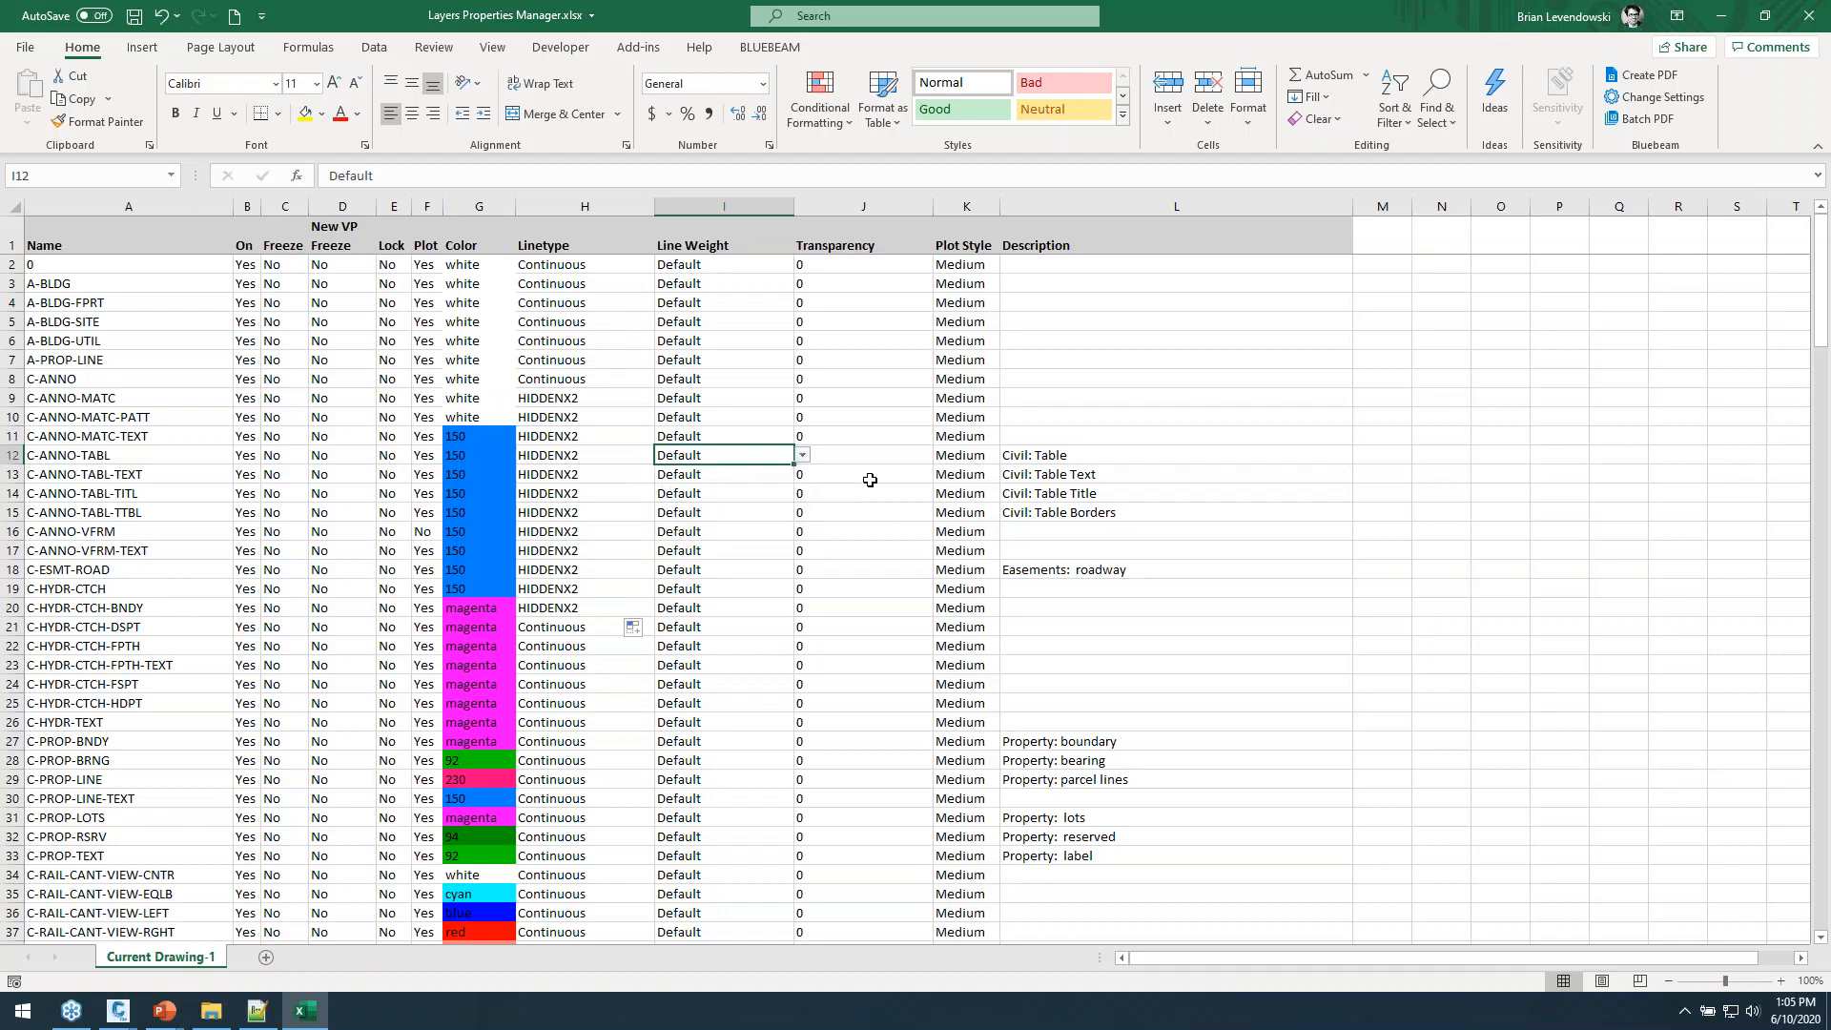
{"action": "left_click", "coordinate": [968, 436]}
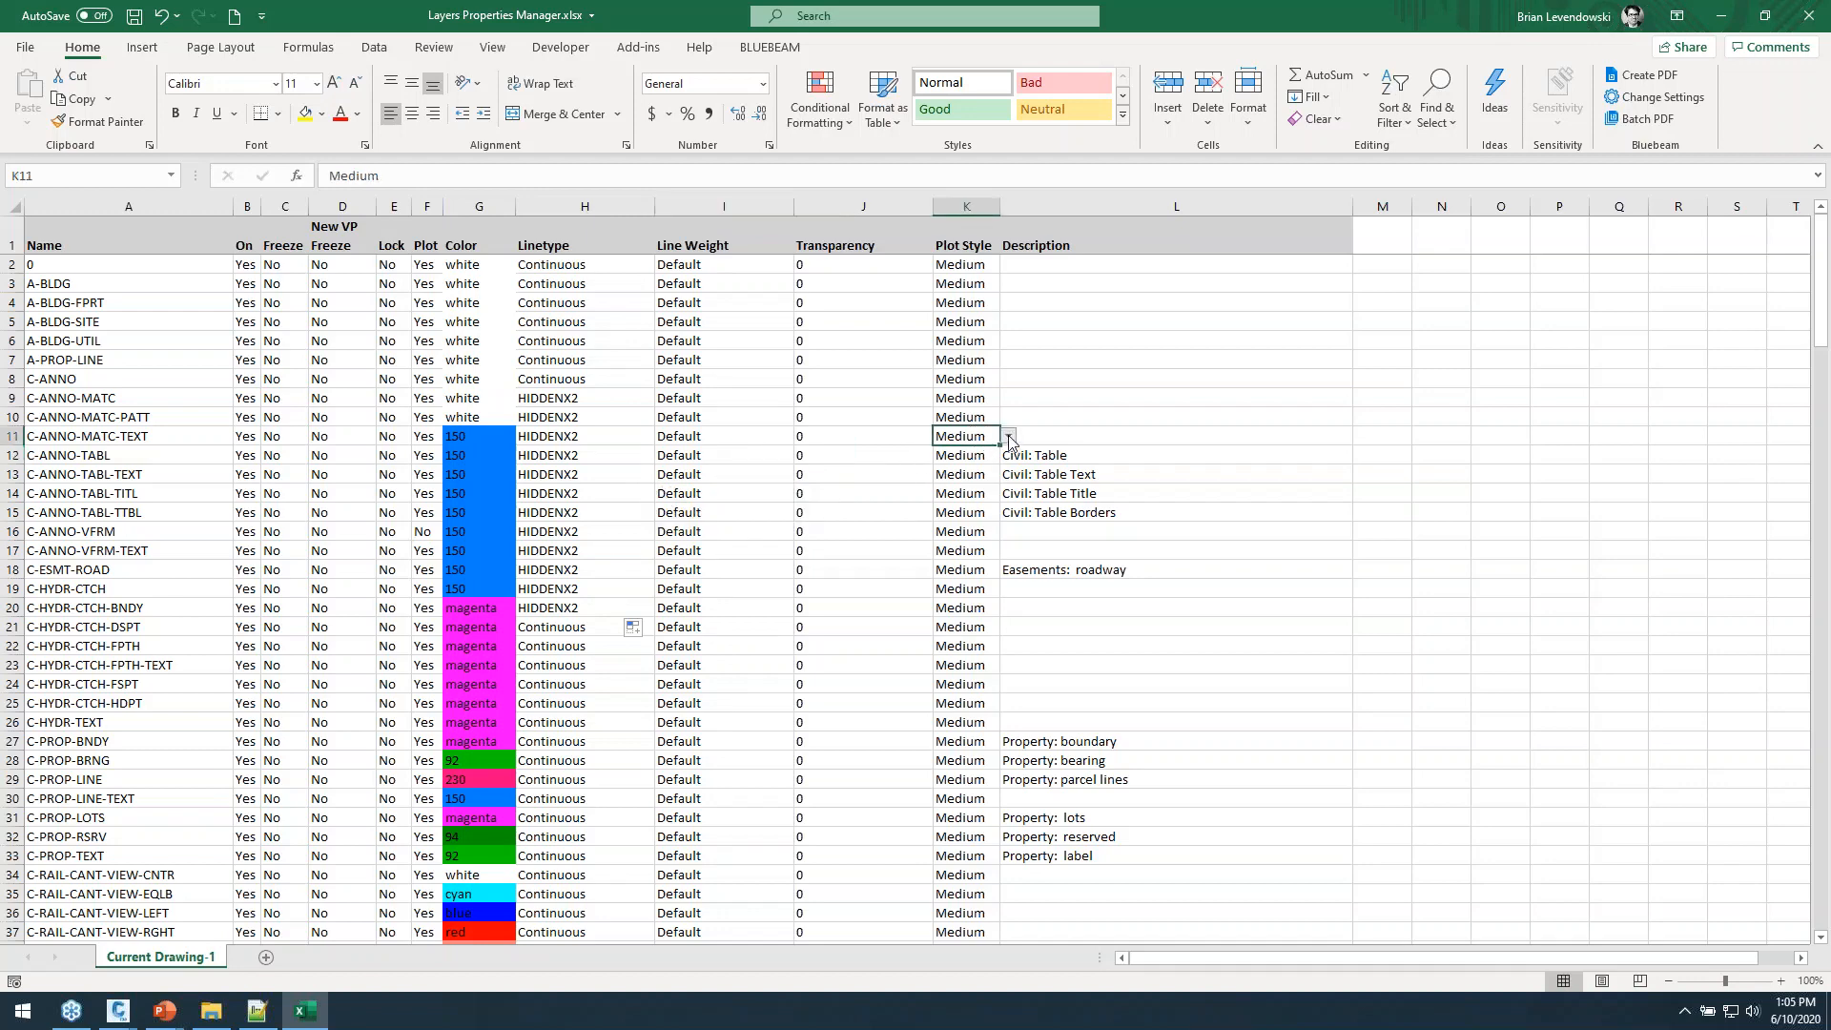
{"action": "left_click", "coordinate": [1007, 436]}
{"action": "key", "text": "Escape"}
Check the New VP Freeze choices for the C-ANNO-TABL layer, keeping No.
{"action": "left_click", "coordinate": [316, 436]}
{"action": "left_click", "coordinate": [354, 458]}
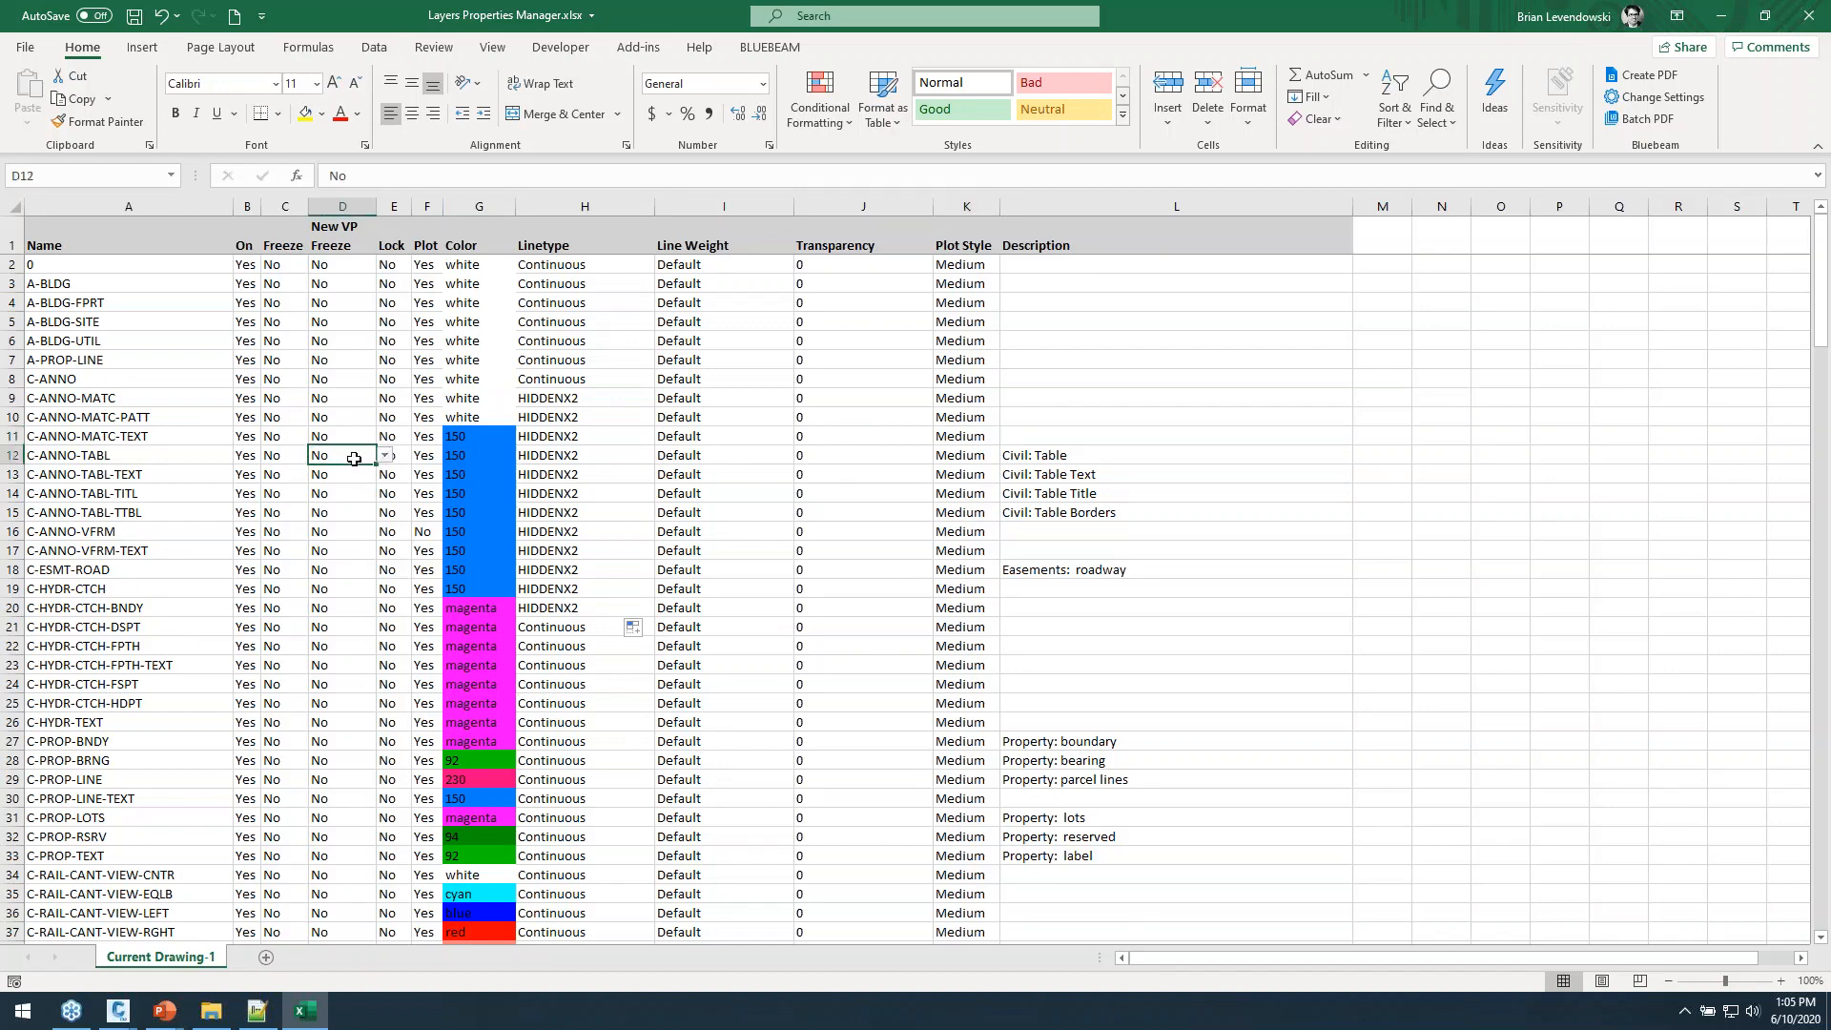
{"action": "left_click", "coordinate": [385, 457]}
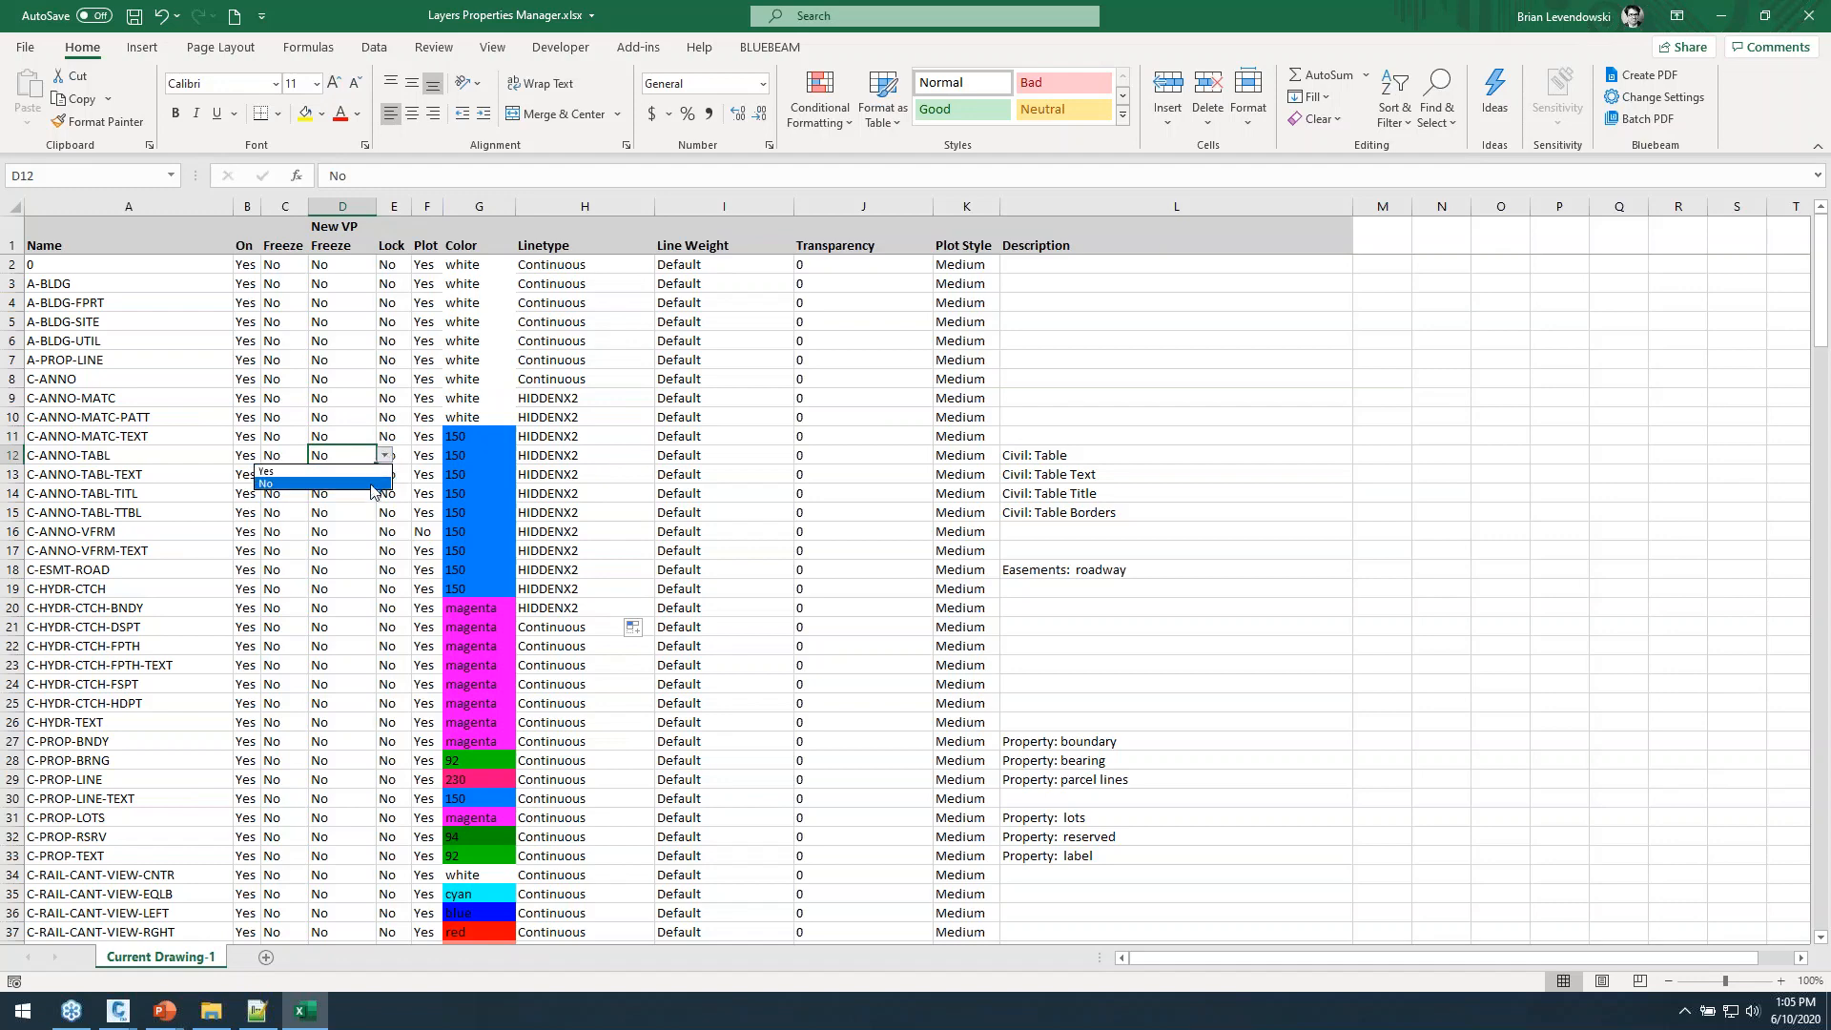
{"action": "left_click", "coordinate": [373, 483]}
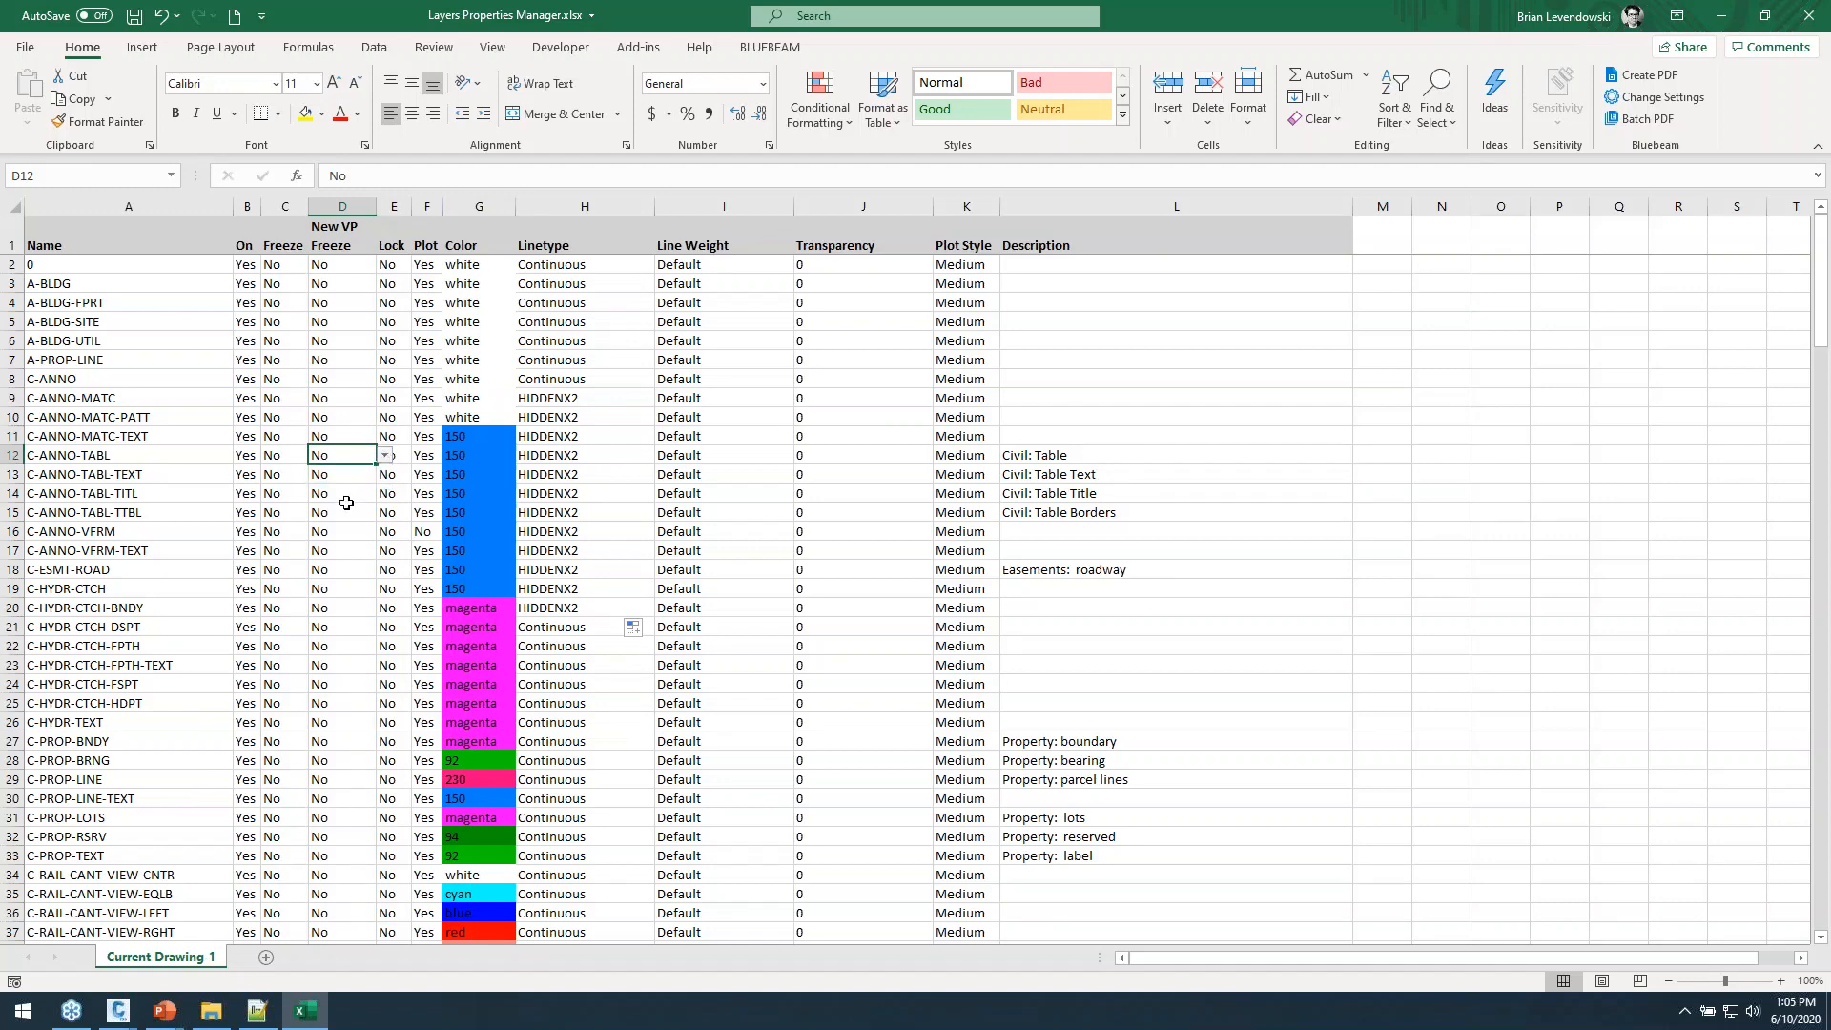
Insert a copy of the C-ANNO row directly beneath it and name the new layer C-ANNO-SITE.
{"action": "left_click", "coordinate": [15, 378]}
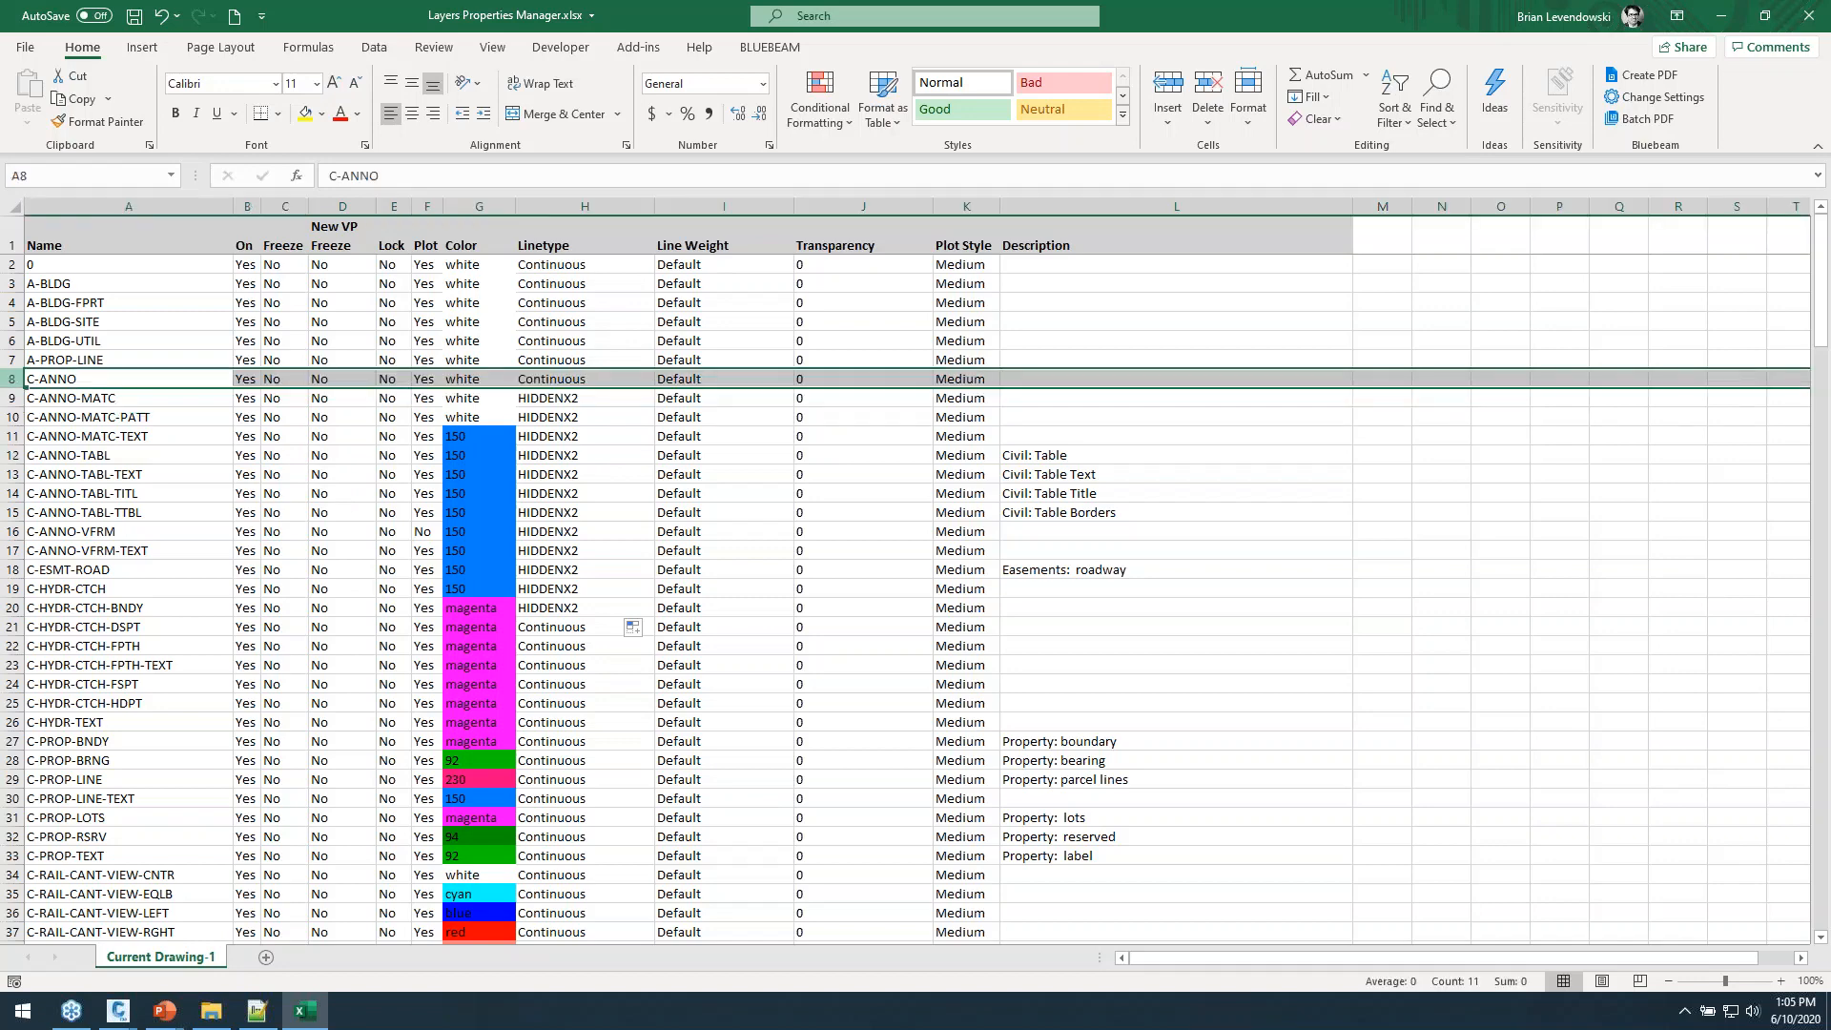
{"action": "key", "text": "ctrl+c"}
{"action": "left_click", "coordinate": [15, 397]}
{"action": "right_click", "coordinate": [15, 398]}
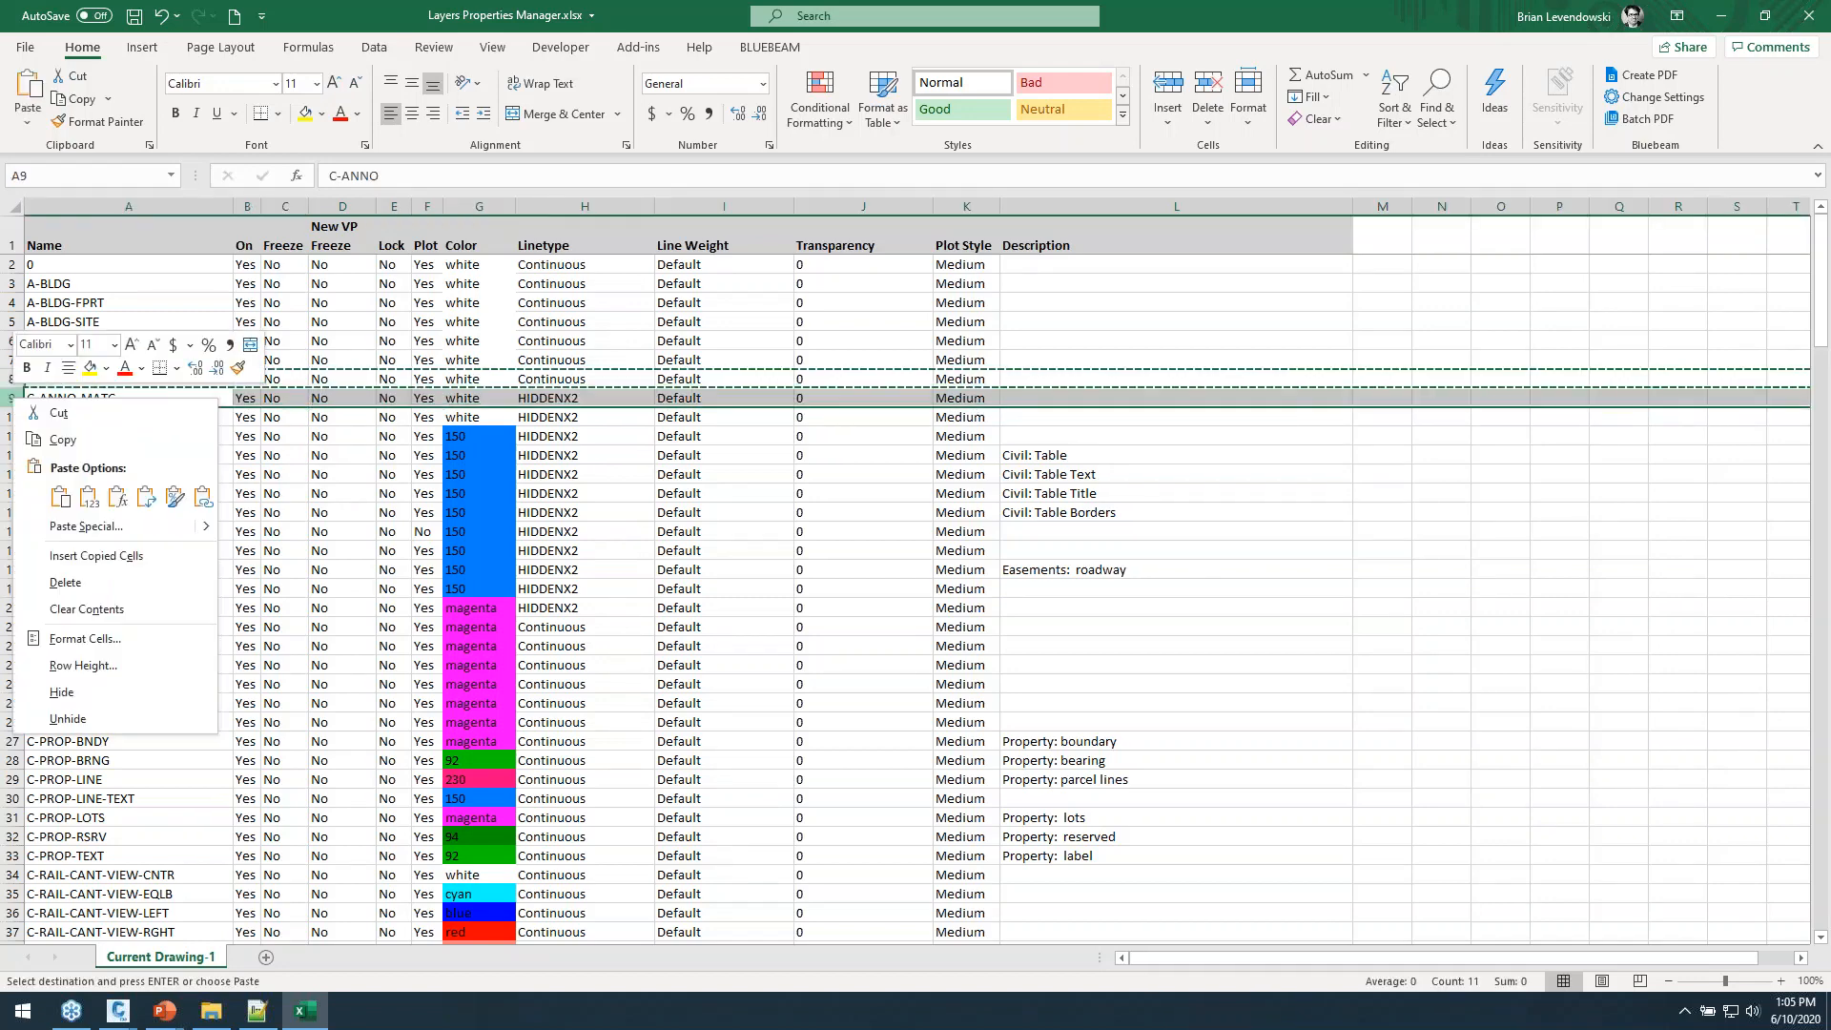
{"action": "left_click", "coordinate": [58, 555]}
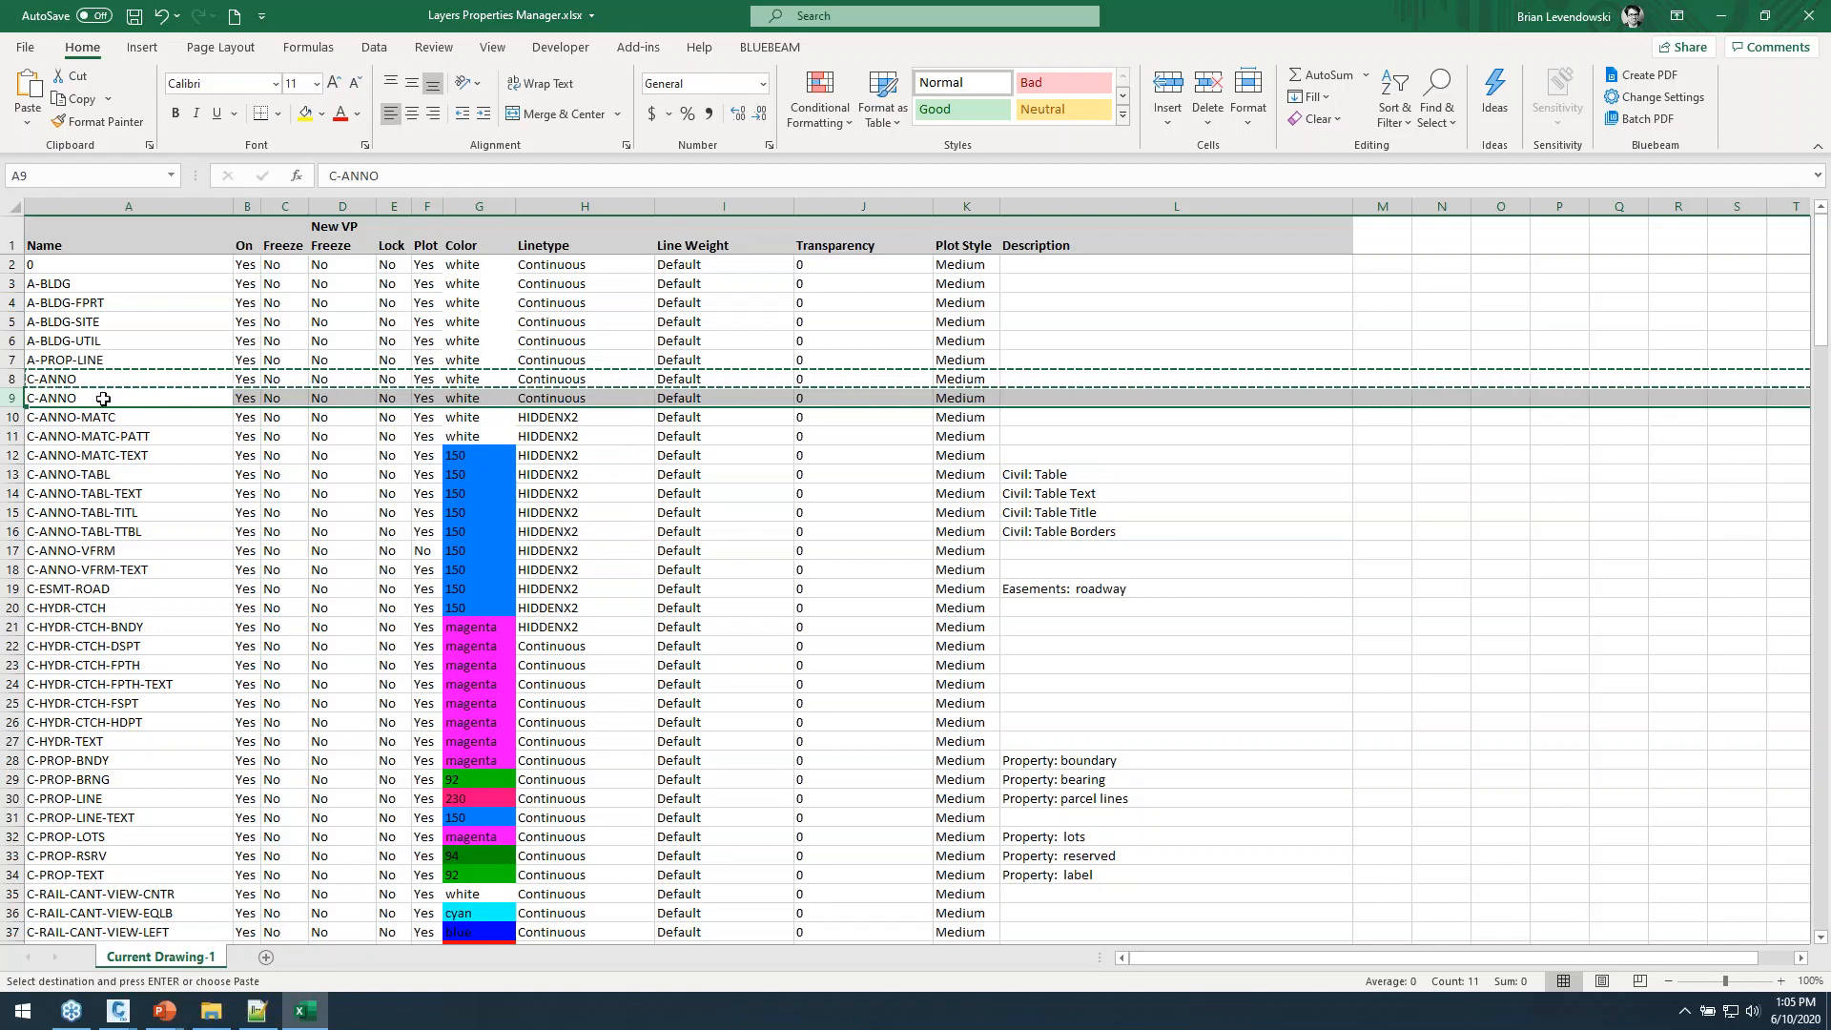
{"action": "double_click", "coordinate": [103, 399]}
{"action": "type", "text": "S-TE"}
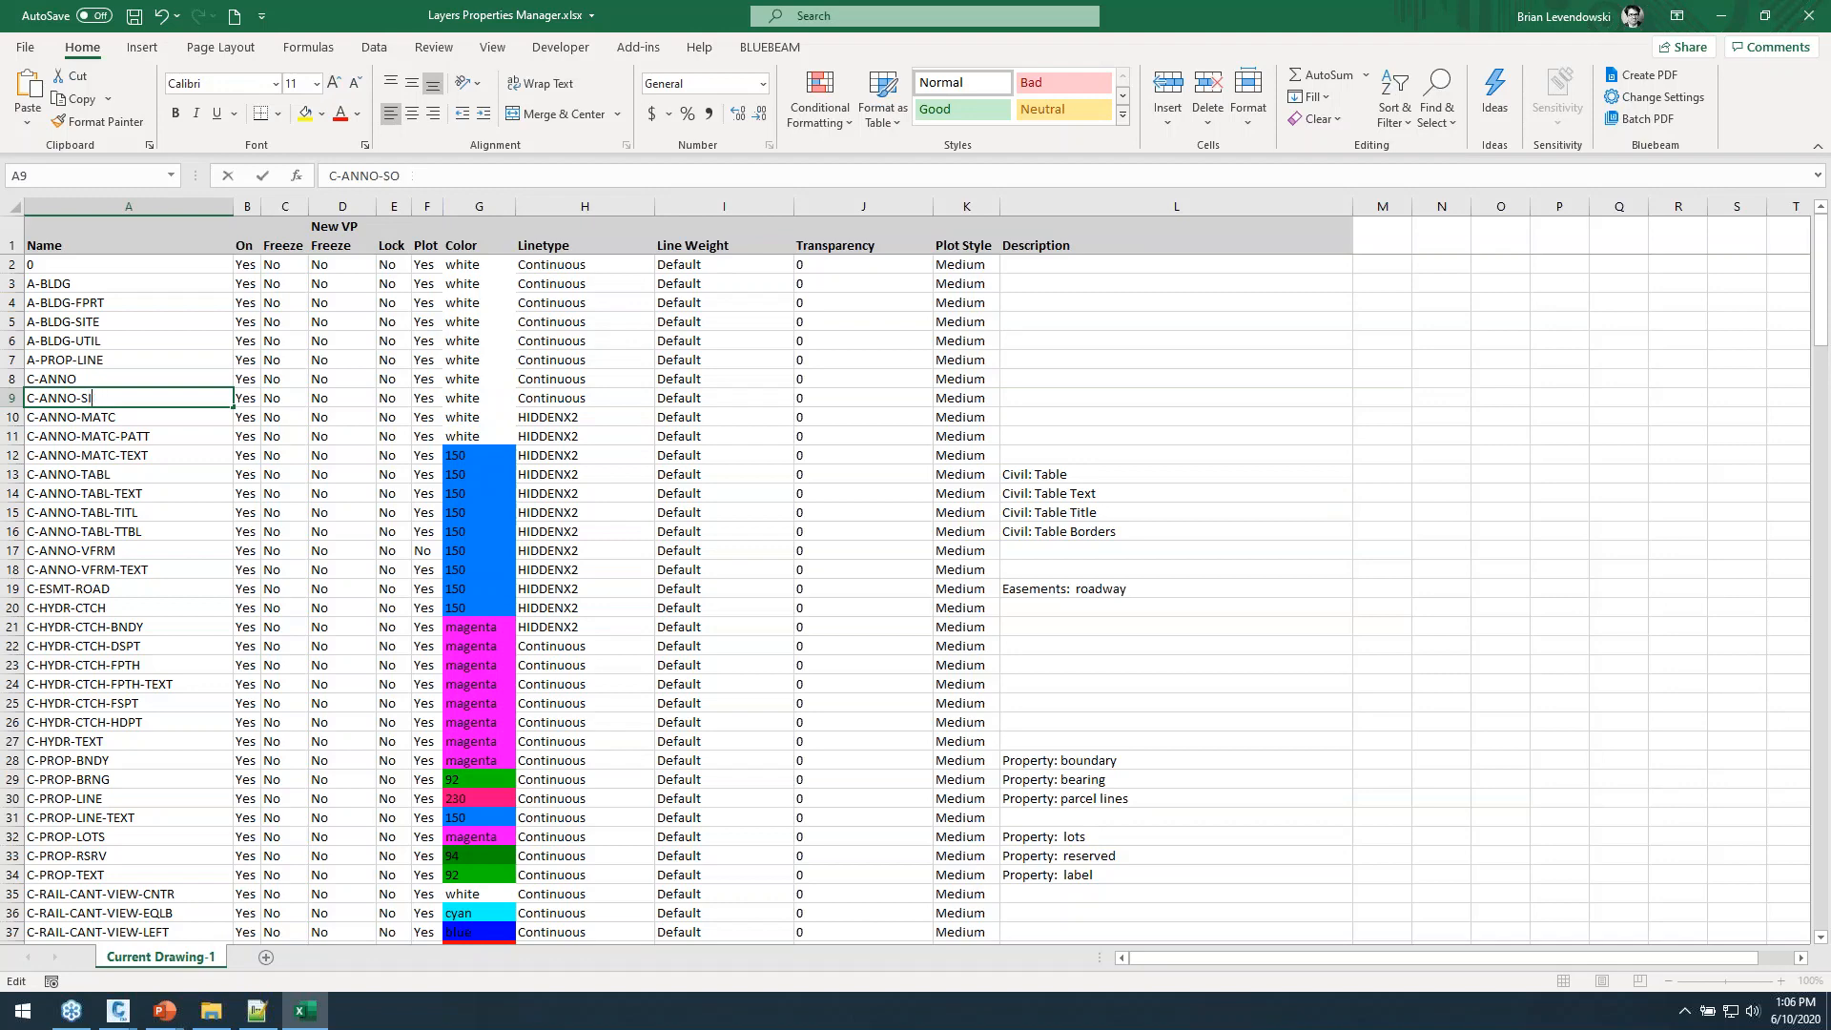
{"action": "key", "text": "Tab"}
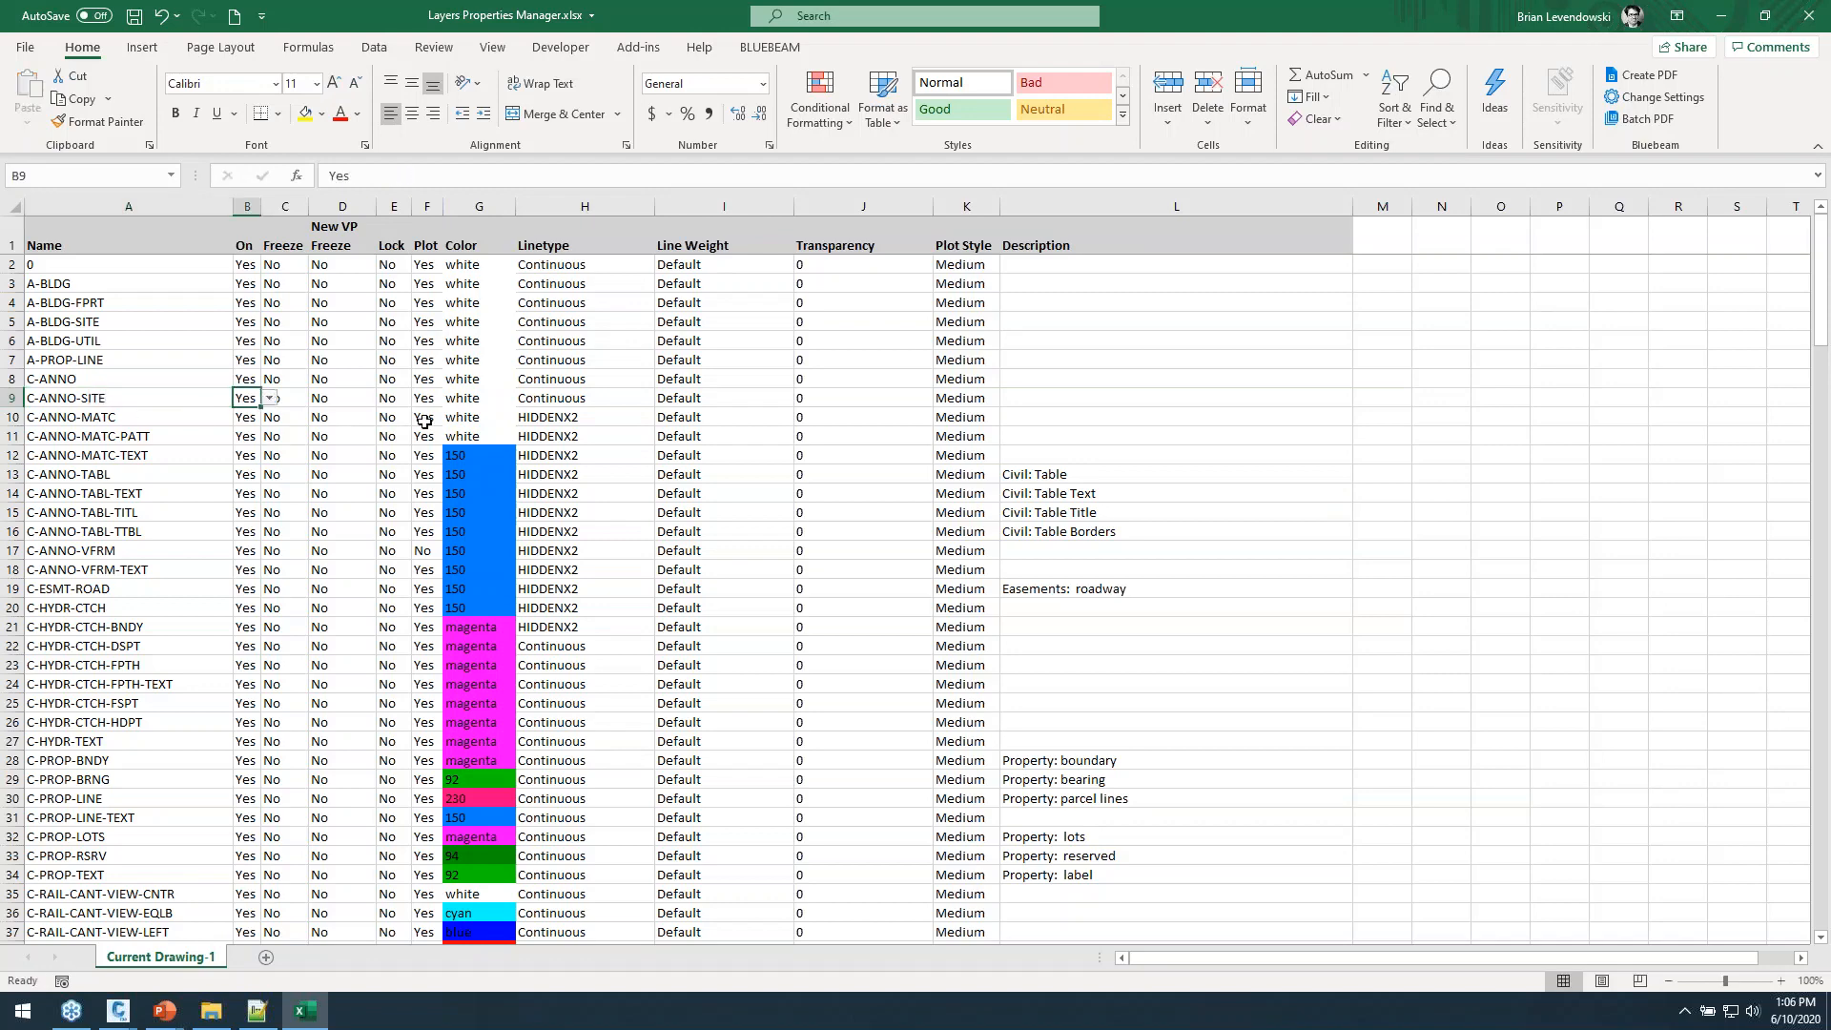
Set the color of the C-ANNO-SITE layer to RED.
{"action": "left_click", "coordinate": [493, 403]}
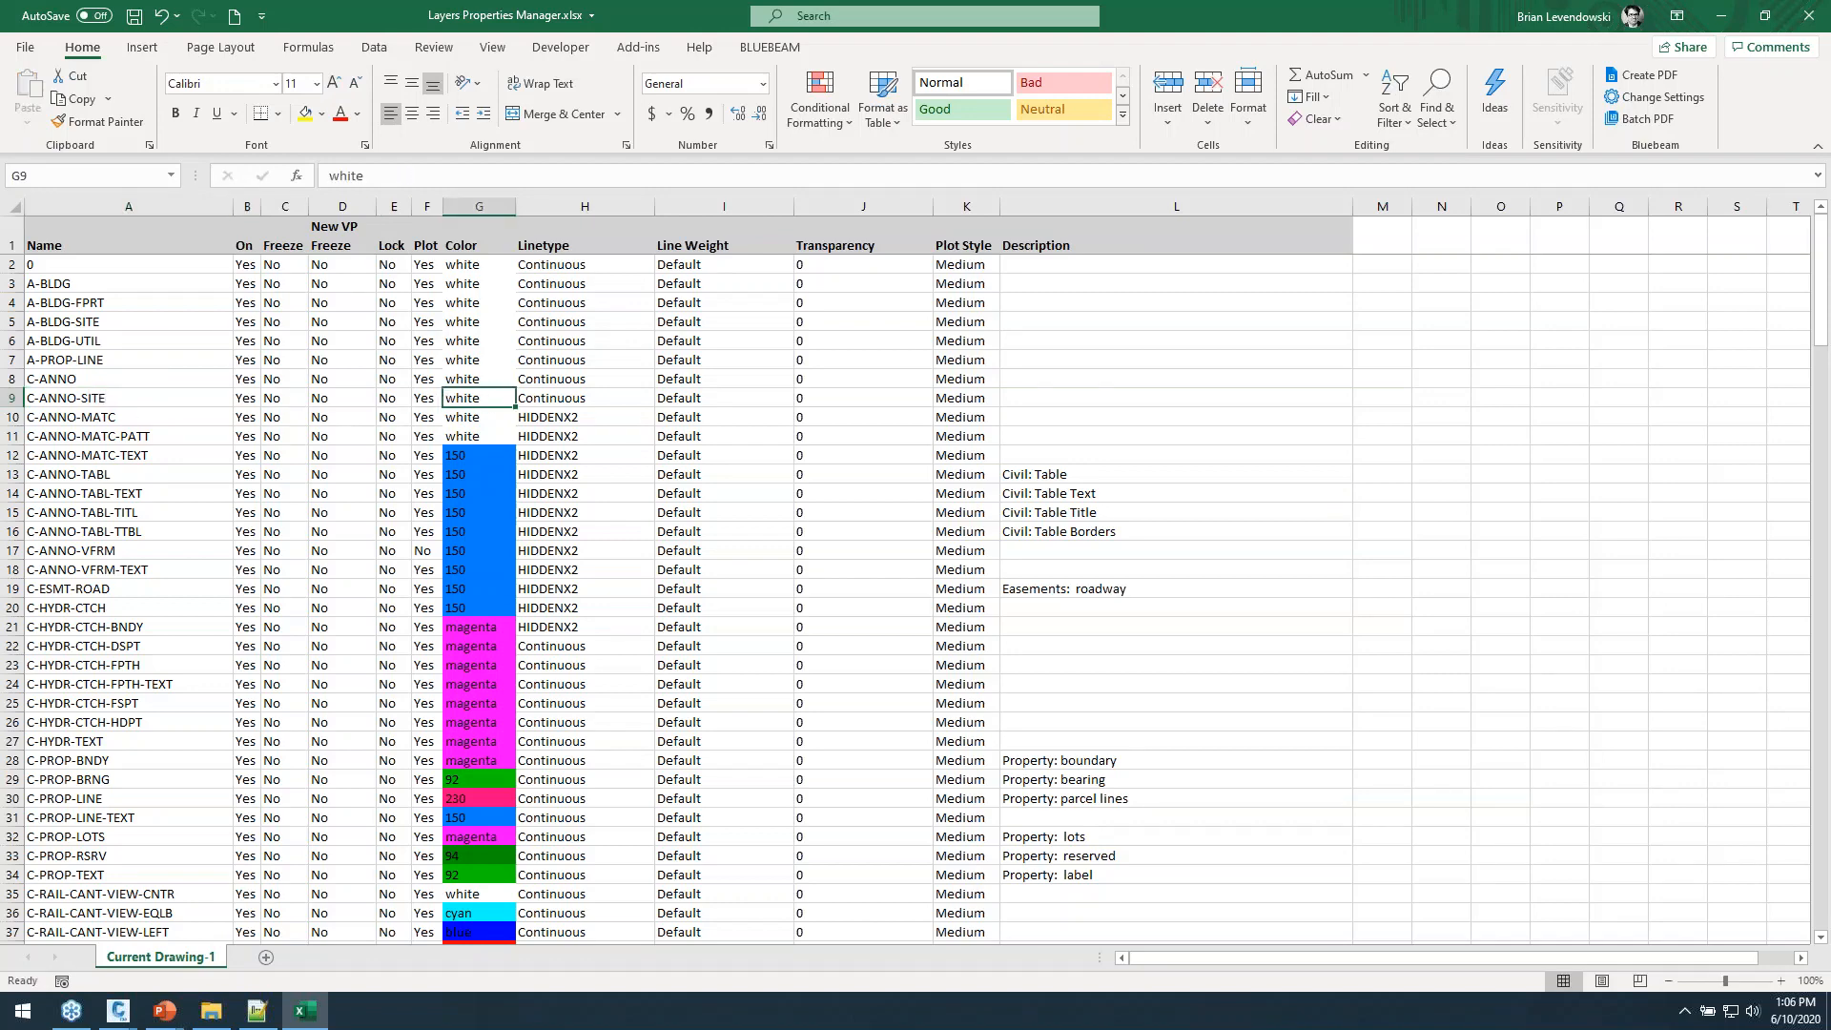
{"action": "type", "text": "RED"}
{"action": "key", "text": "Return"}
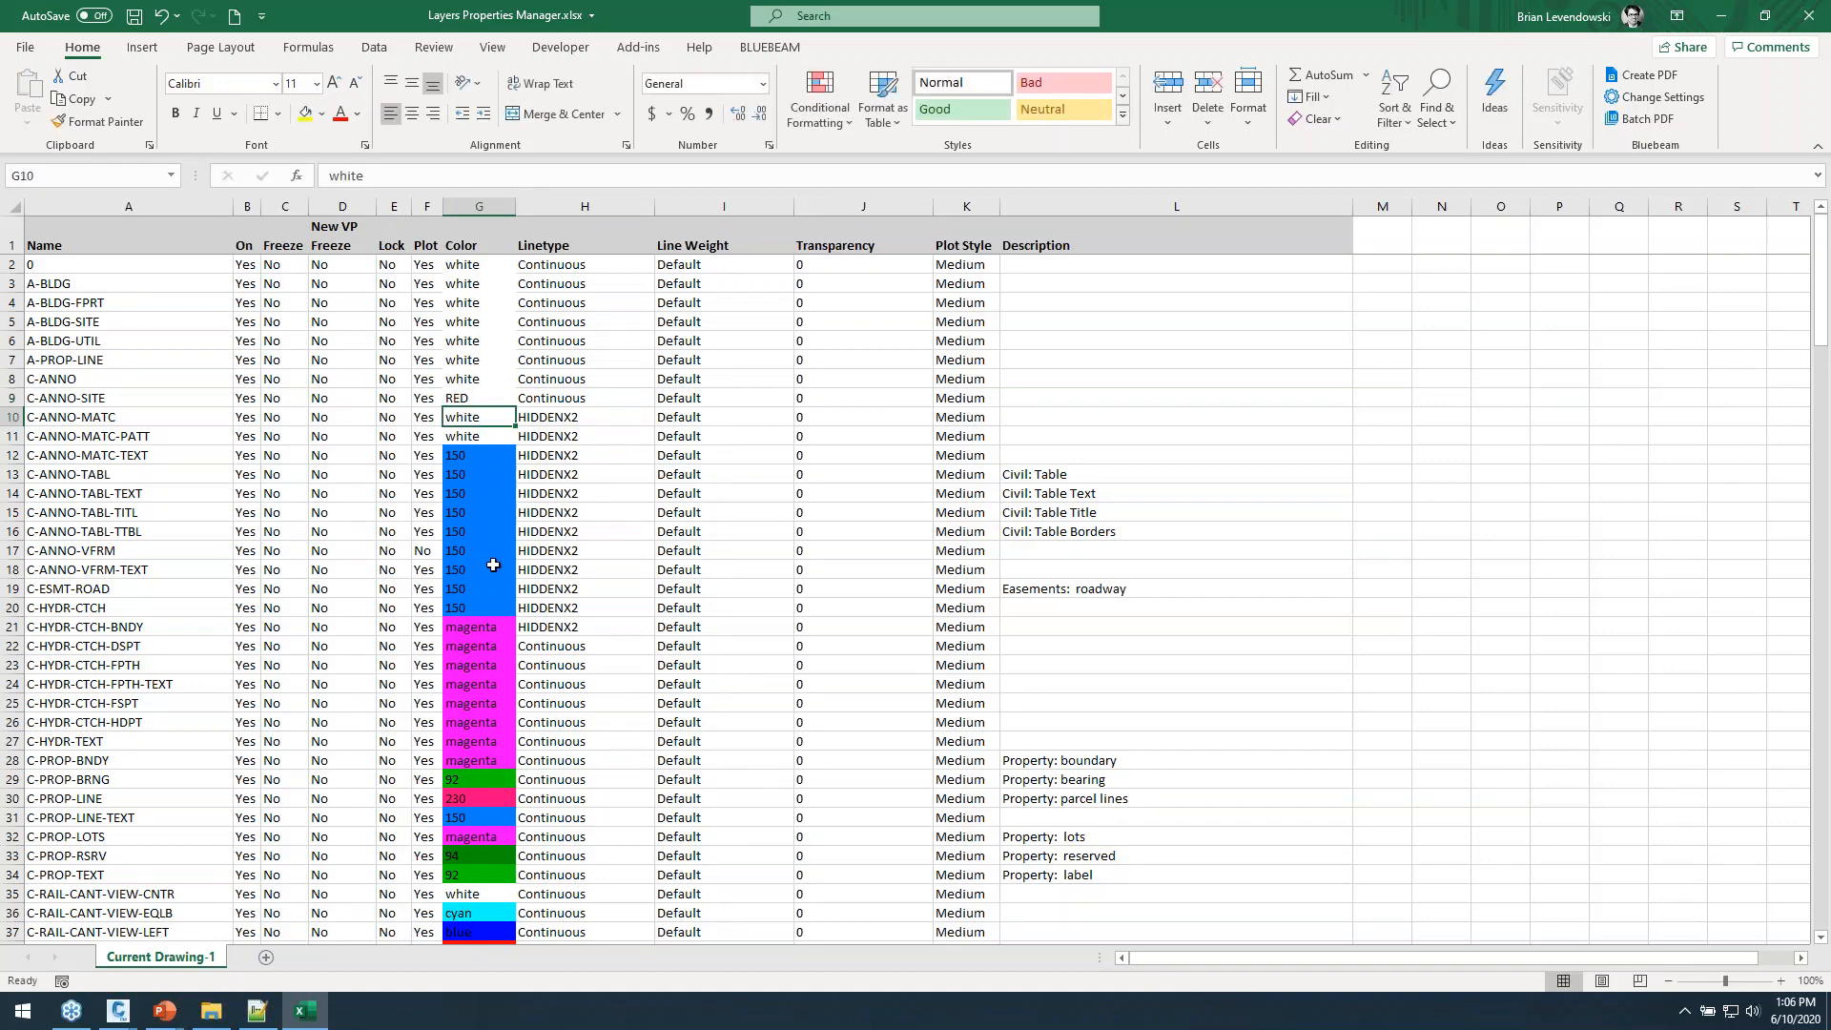
{"action": "left_click", "coordinate": [477, 396]}
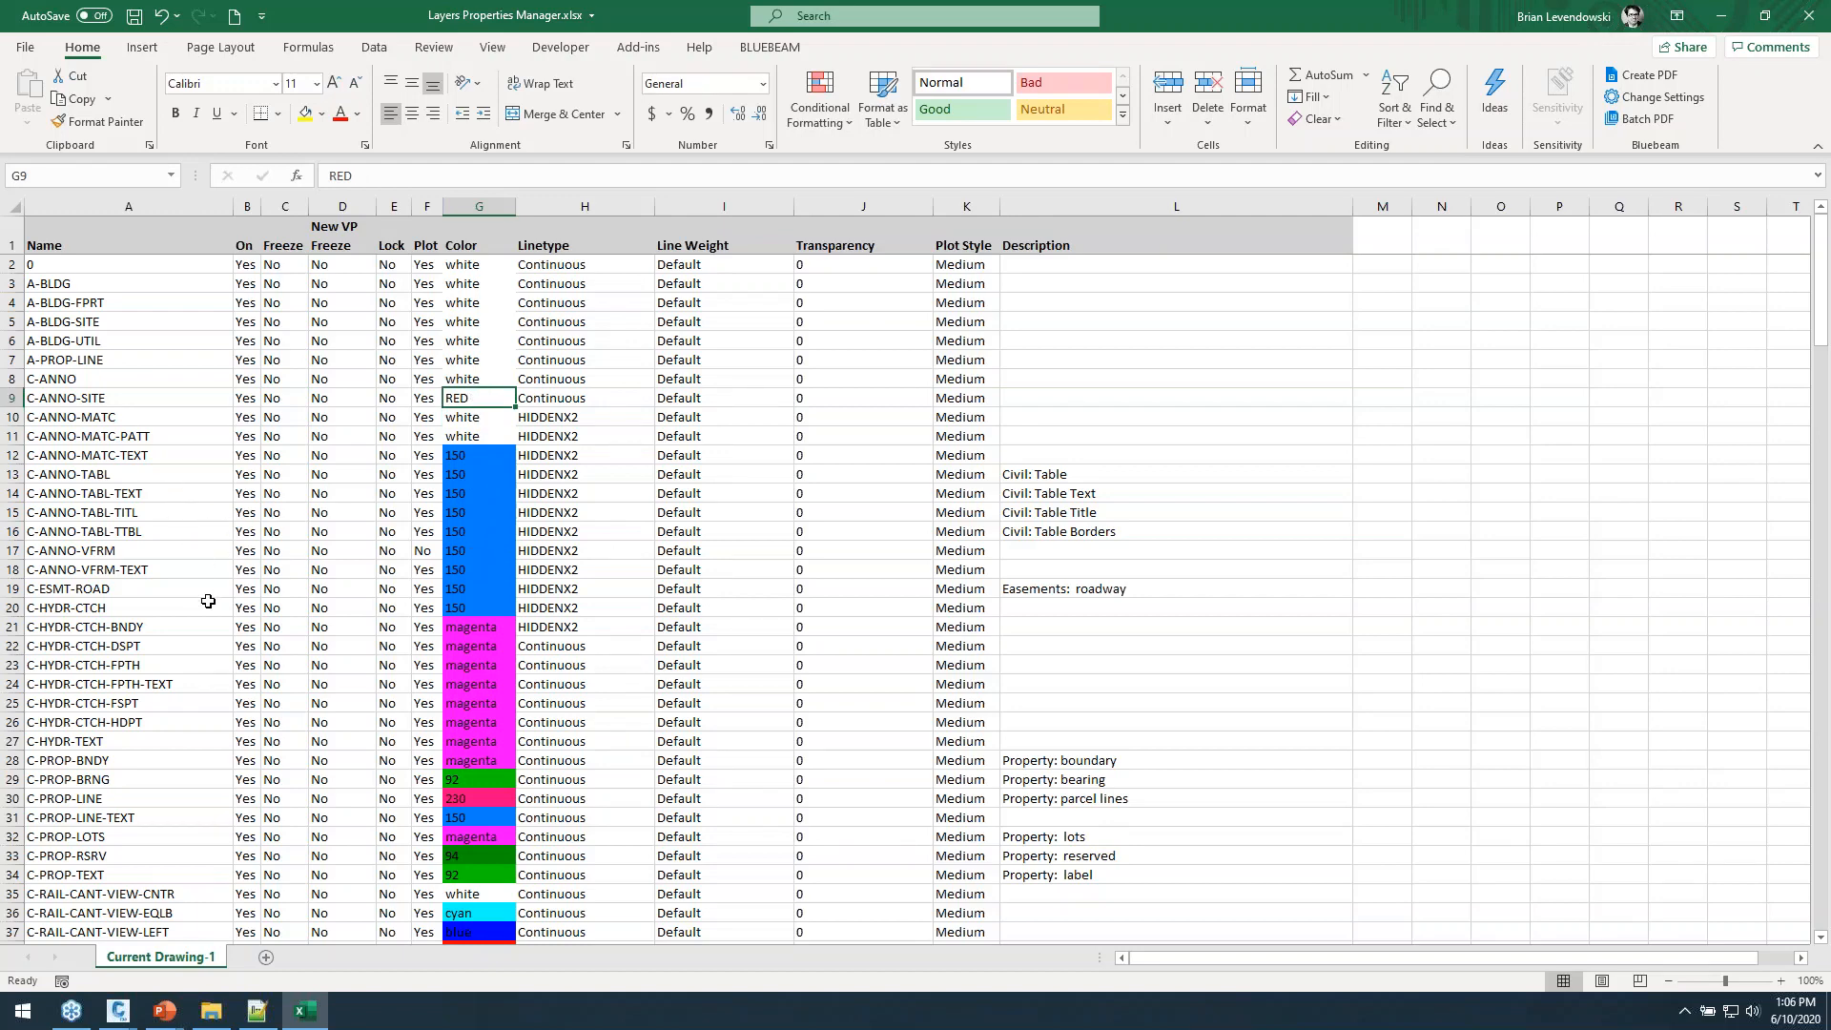
Delete the entire row of the C-ROAD-CNTR layer from the sheet.
{"action": "scroll", "coordinate": [211, 601], "scroll_direction": "down", "scroll_amount": 7}
{"action": "scroll", "coordinate": [211, 602], "scroll_direction": "down", "scroll_amount": 2}
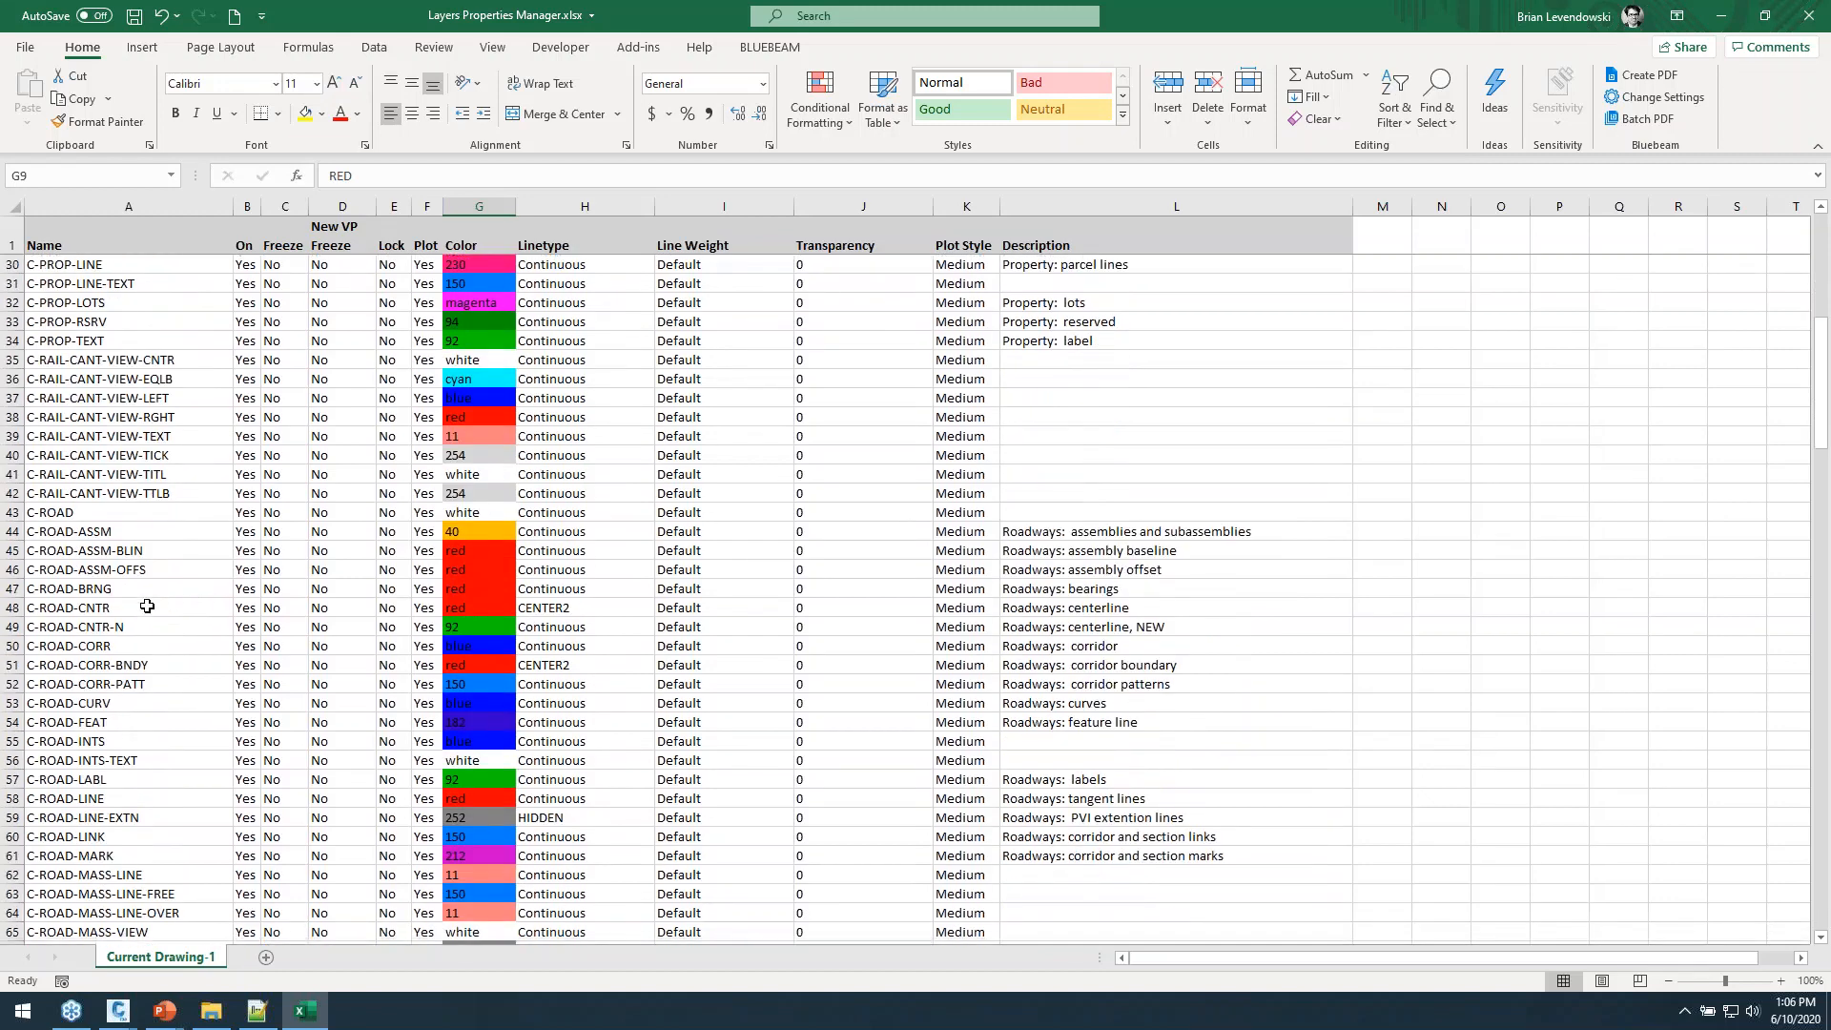
{"action": "left_click", "coordinate": [14, 607]}
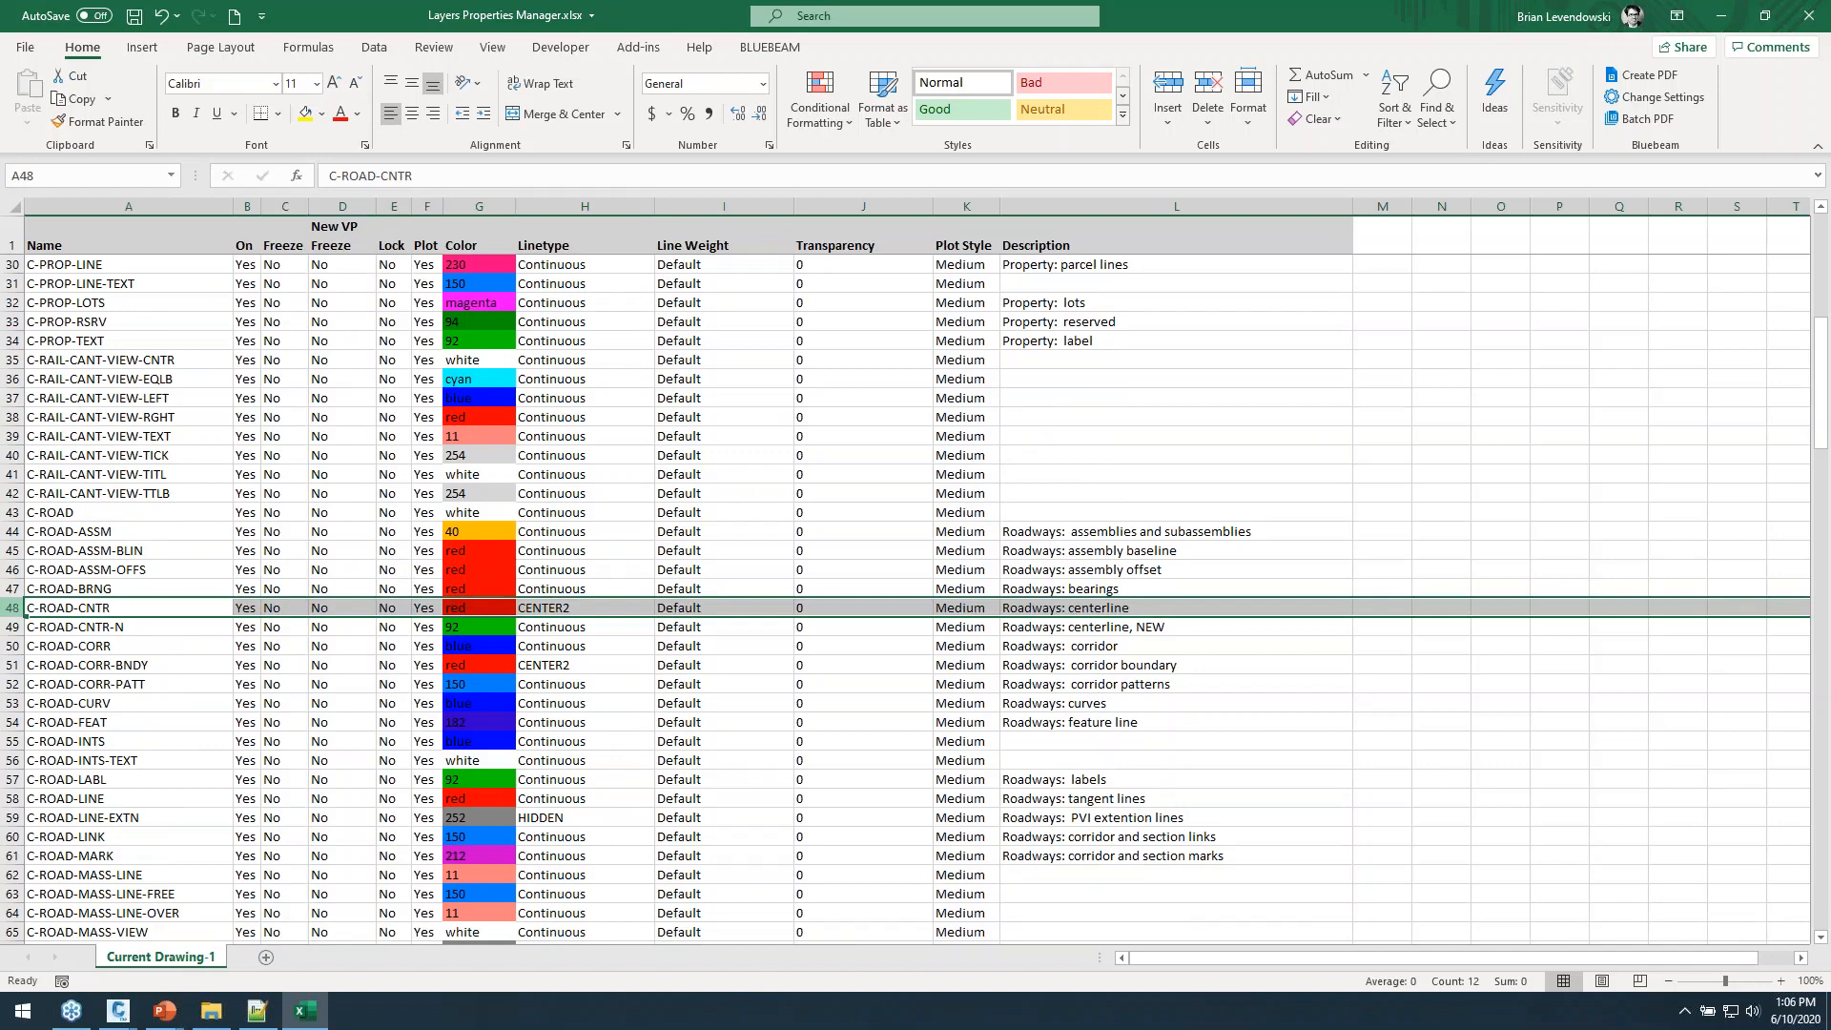
{"action": "right_click", "coordinate": [14, 608]}
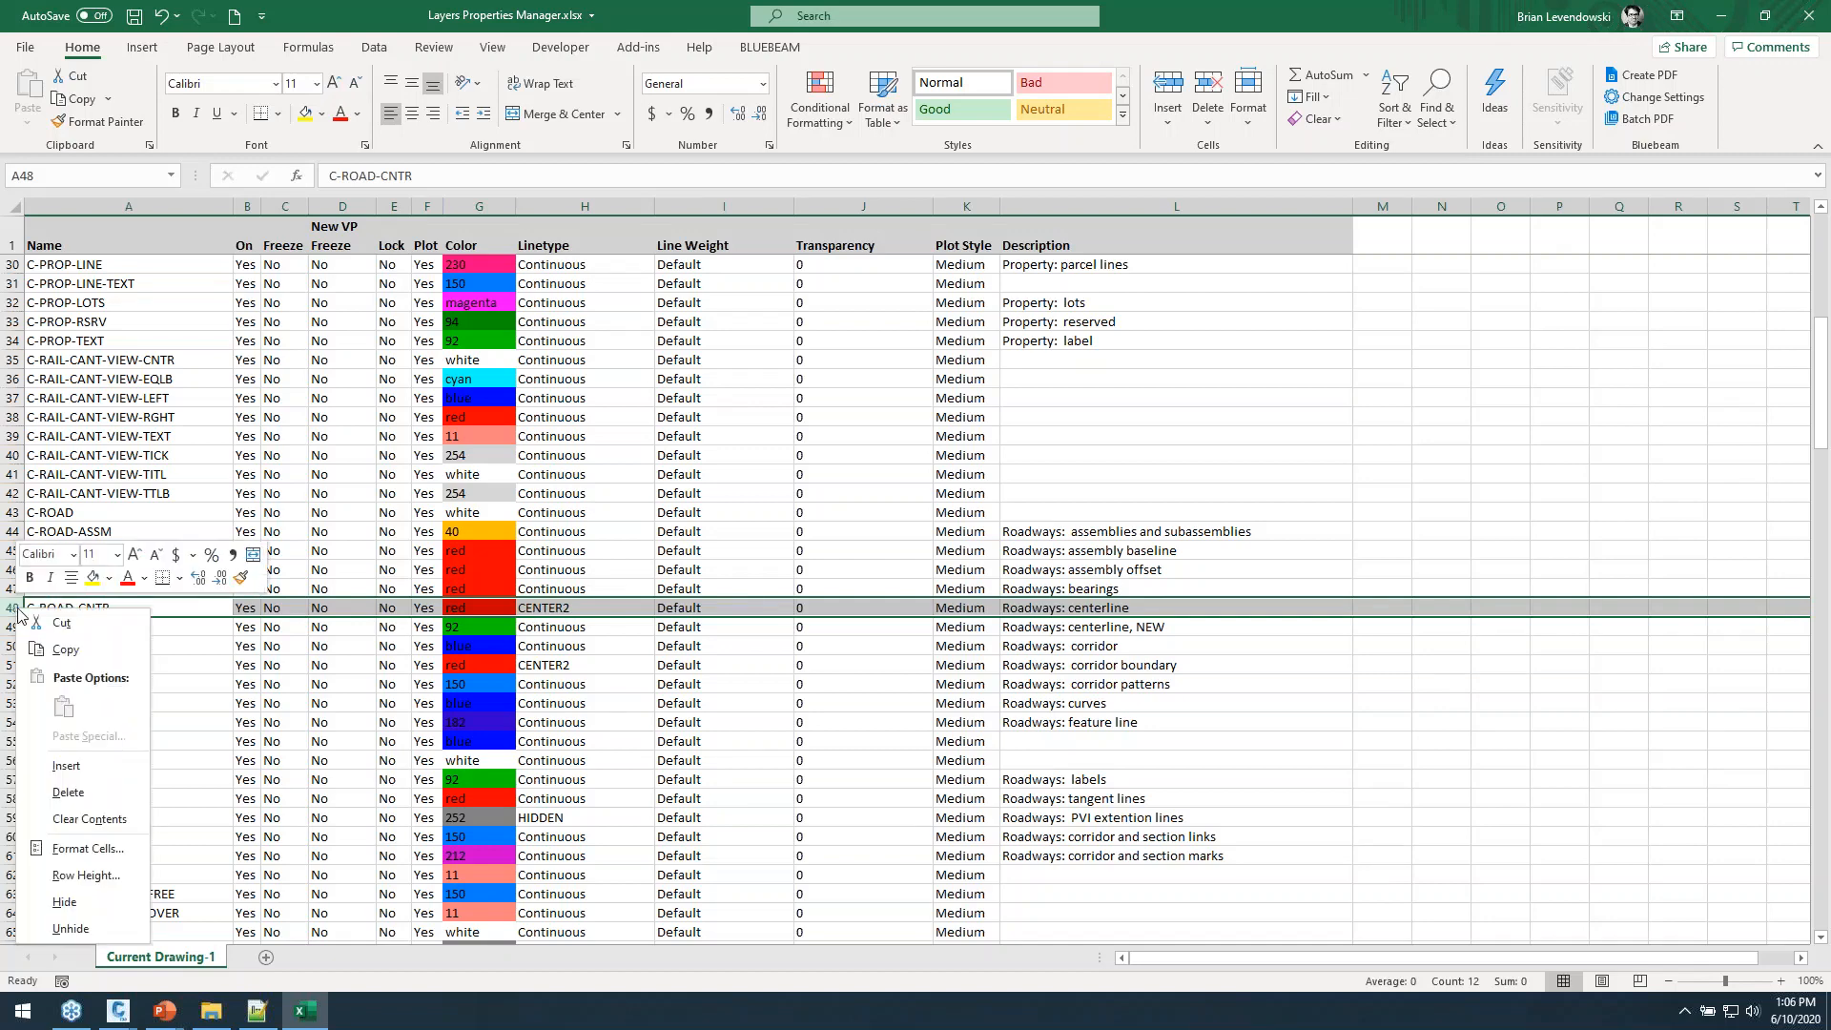
{"action": "left_click", "coordinate": [79, 794]}
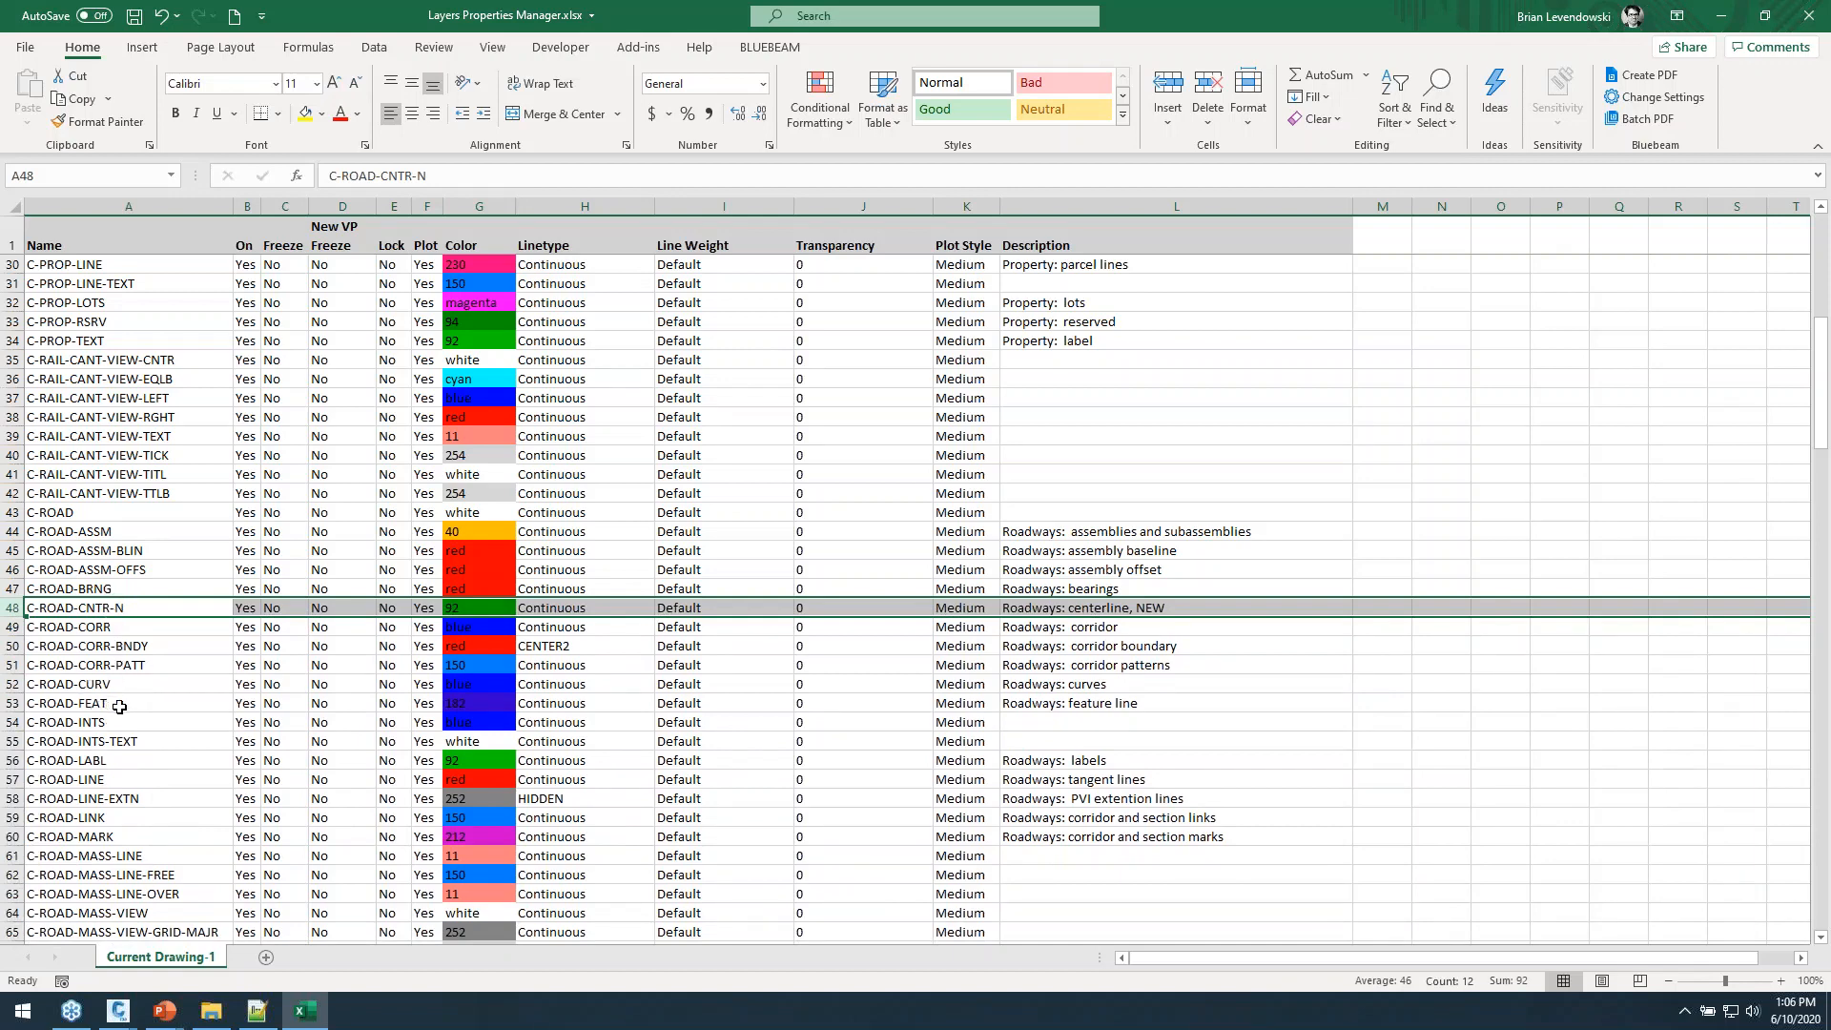
Insert a copy of the C-ROAD layer row between C-ROAD and C-ROAD-ASSM, and save the workbook.
{"action": "scroll", "coordinate": [125, 601], "scroll_direction": "up", "scroll_amount": 7}
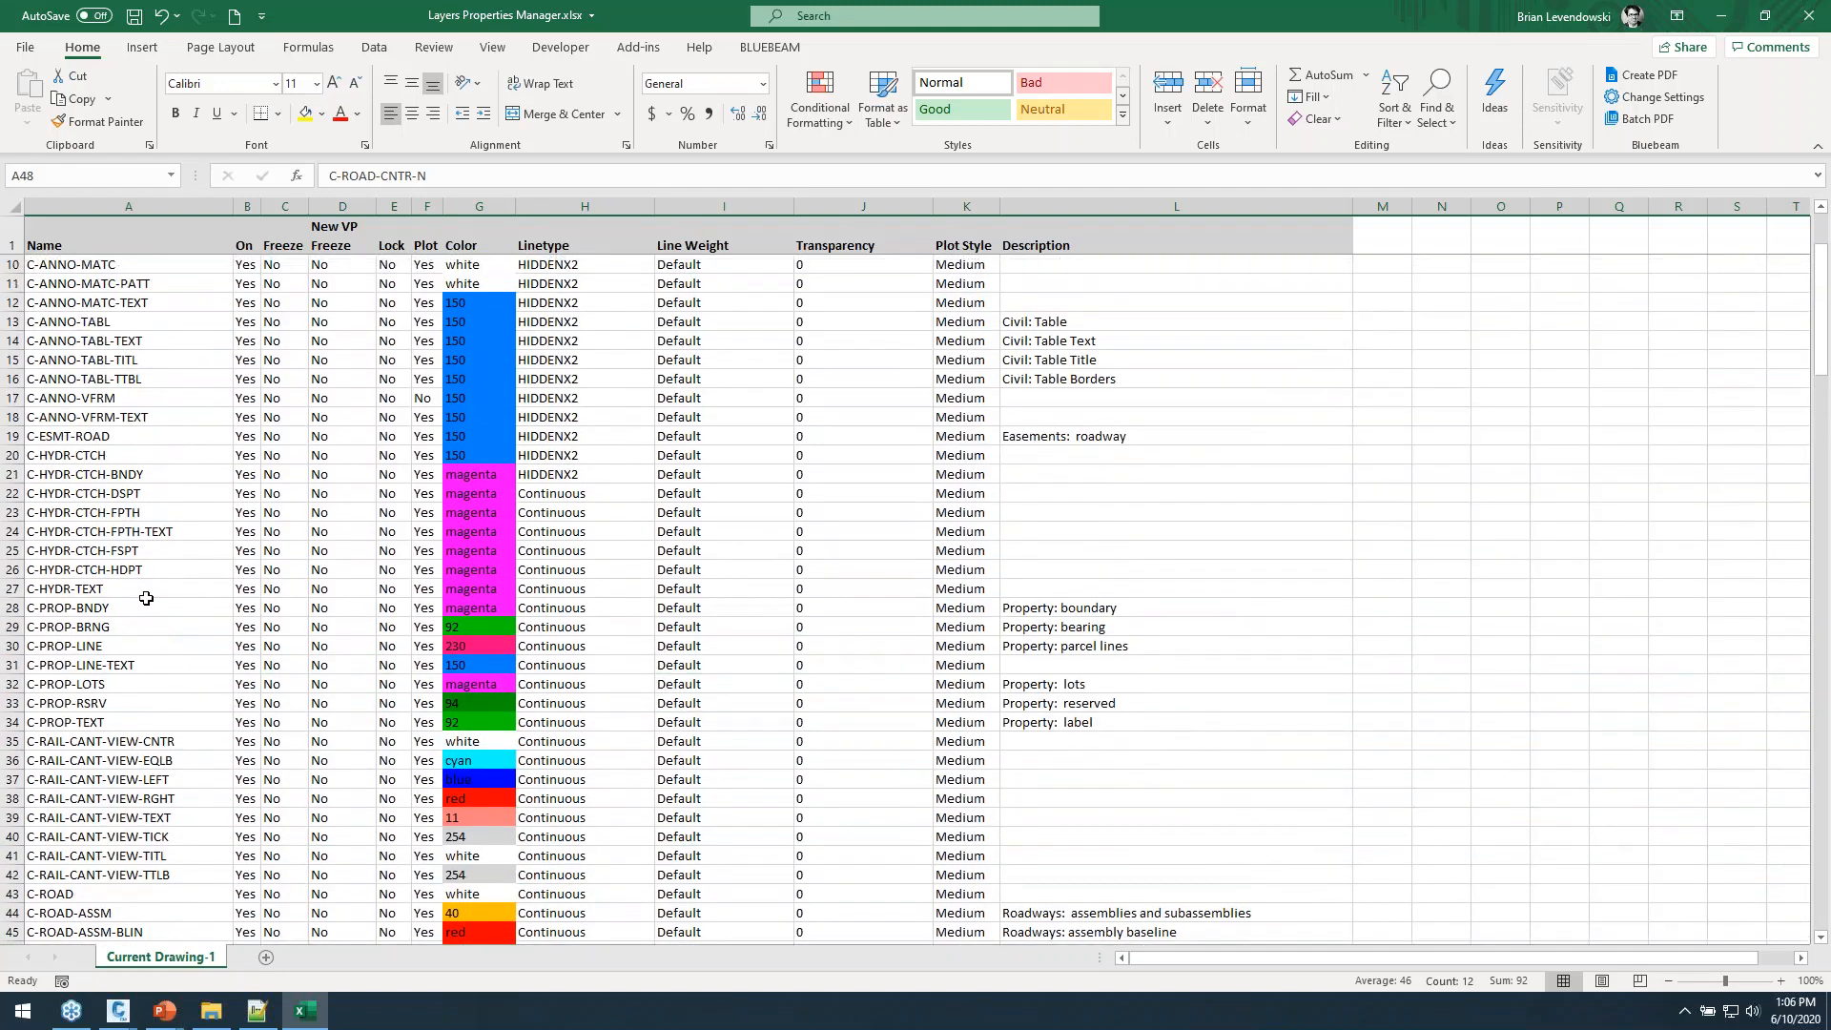
{"action": "scroll", "coordinate": [146, 598], "scroll_direction": "down", "scroll_amount": 4}
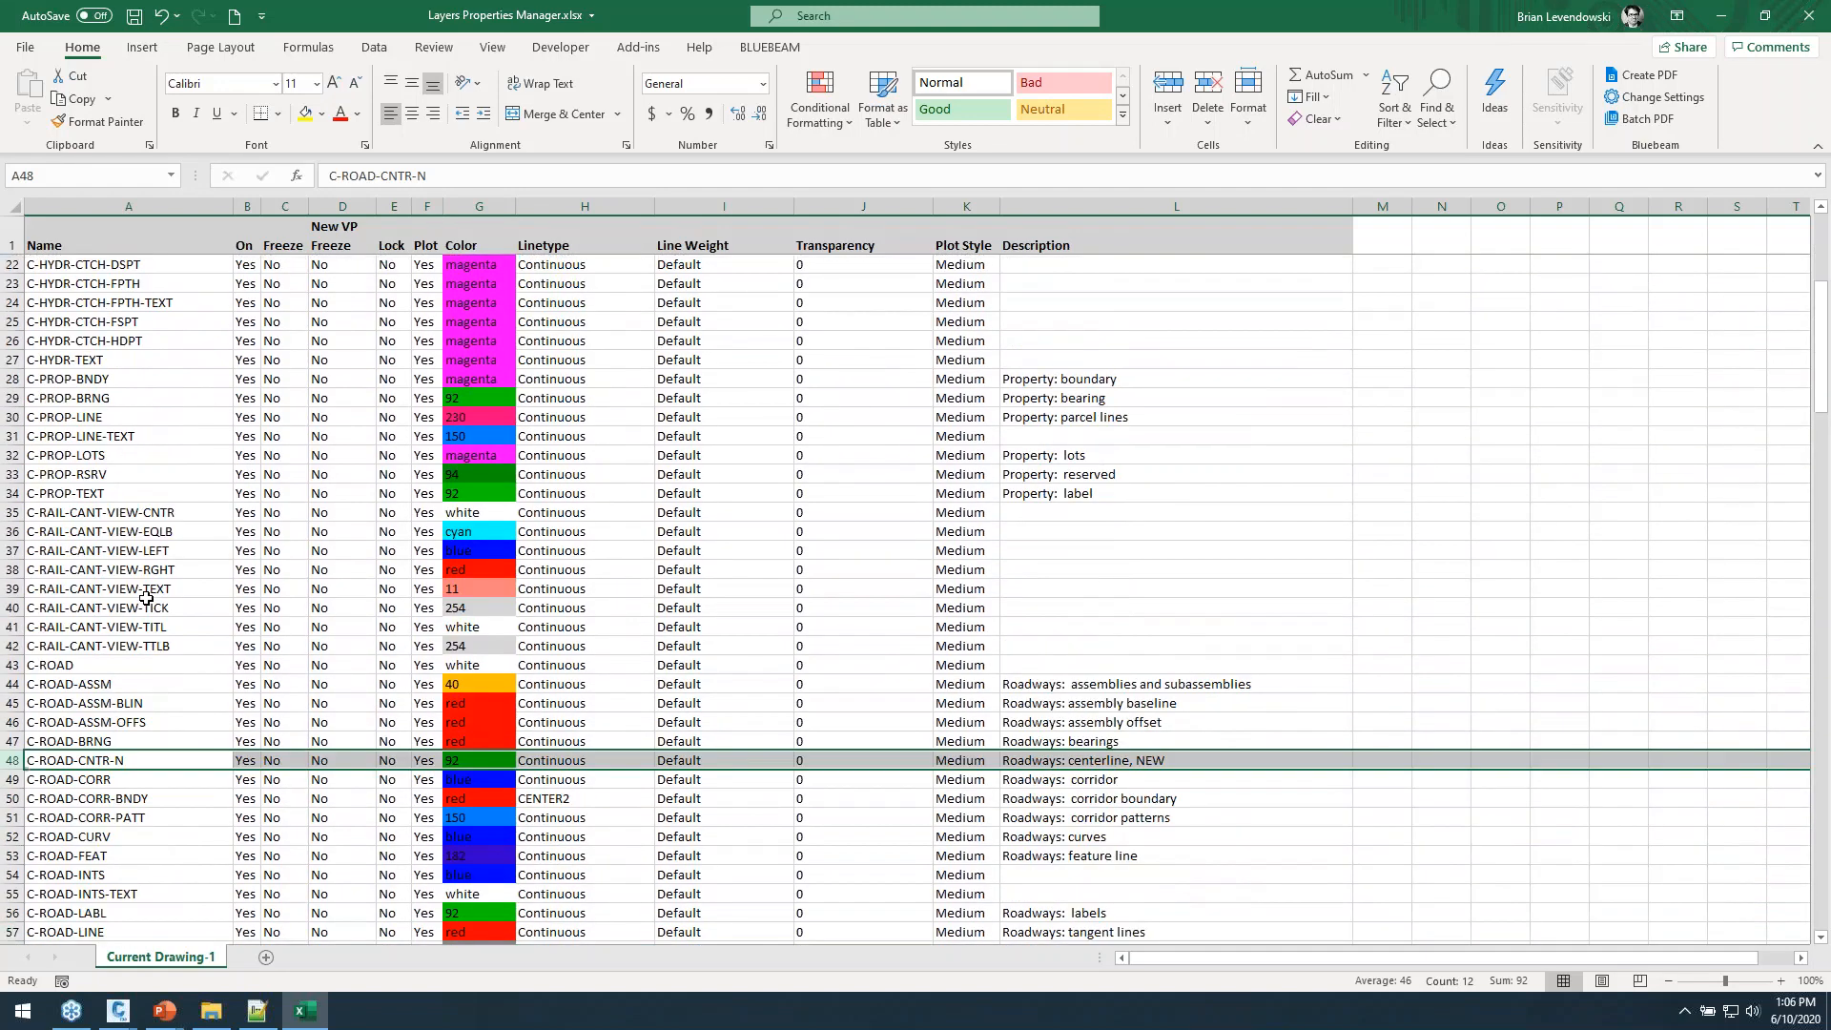
{"action": "left_click", "coordinate": [12, 665]}
{"action": "key", "text": "ctrl+c"}
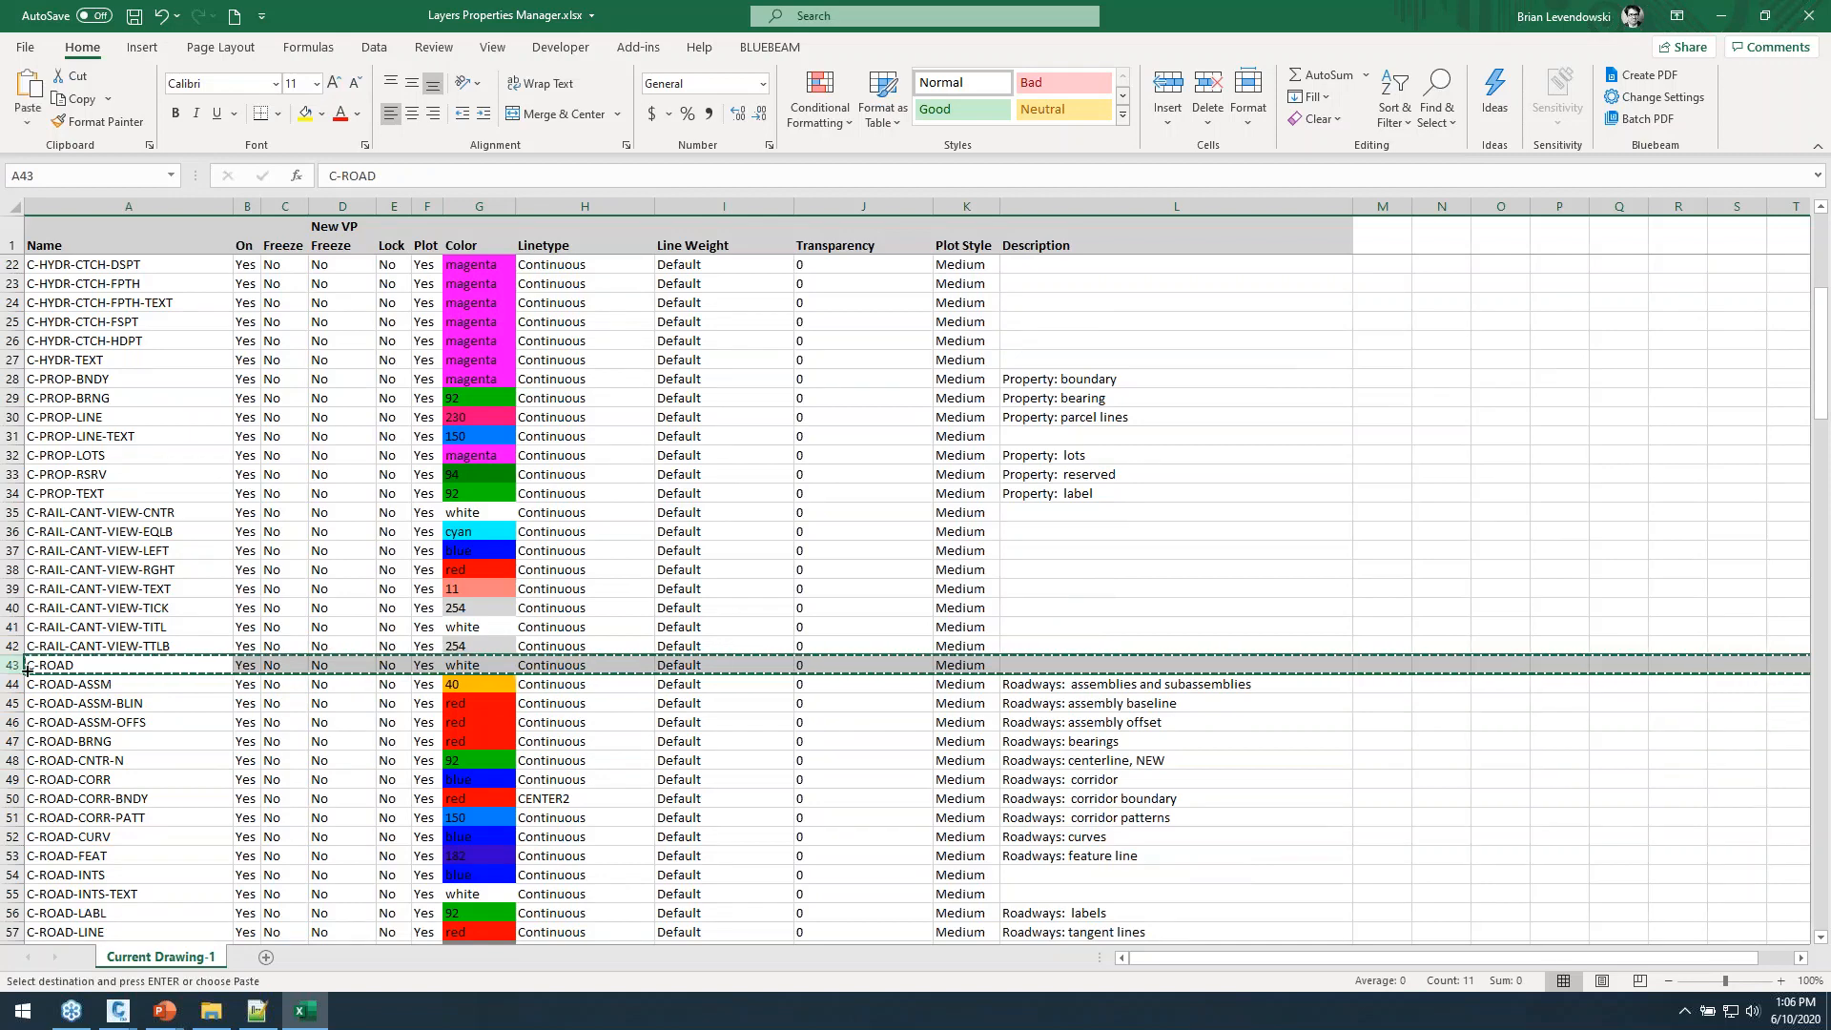
{"action": "right_click", "coordinate": [12, 684]}
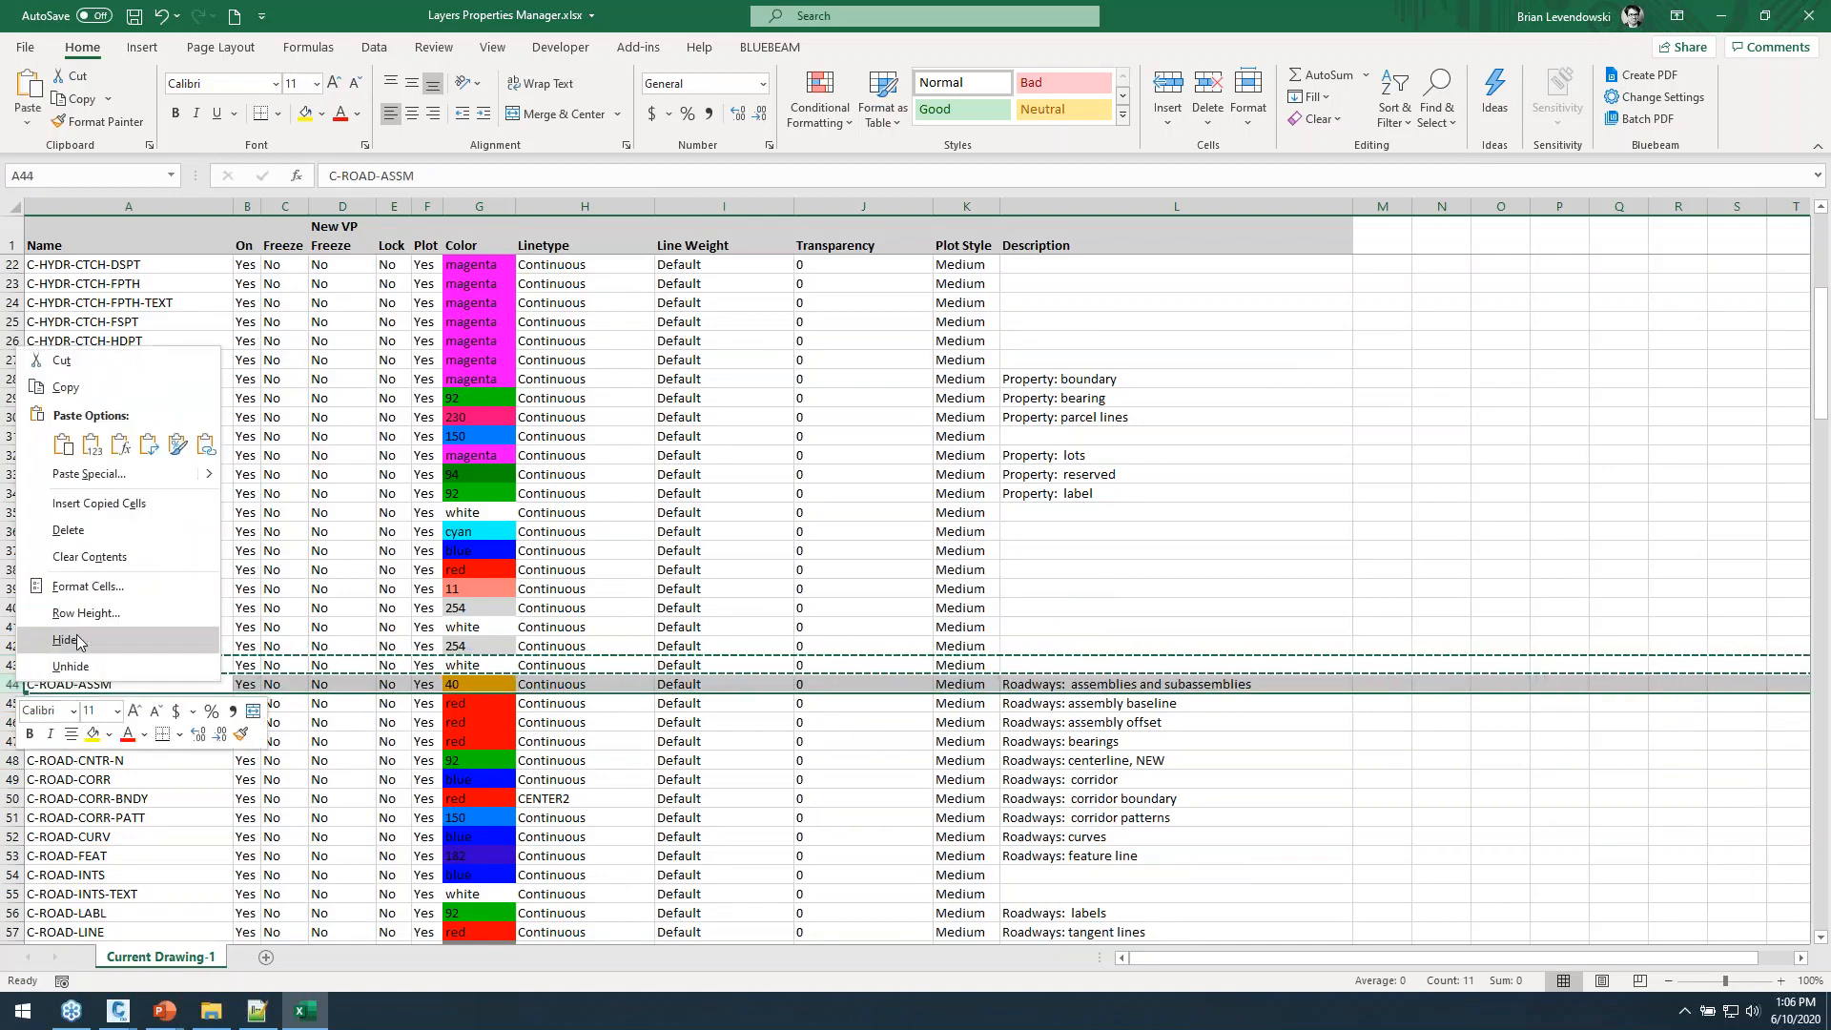
{"action": "left_click", "coordinate": [104, 513]}
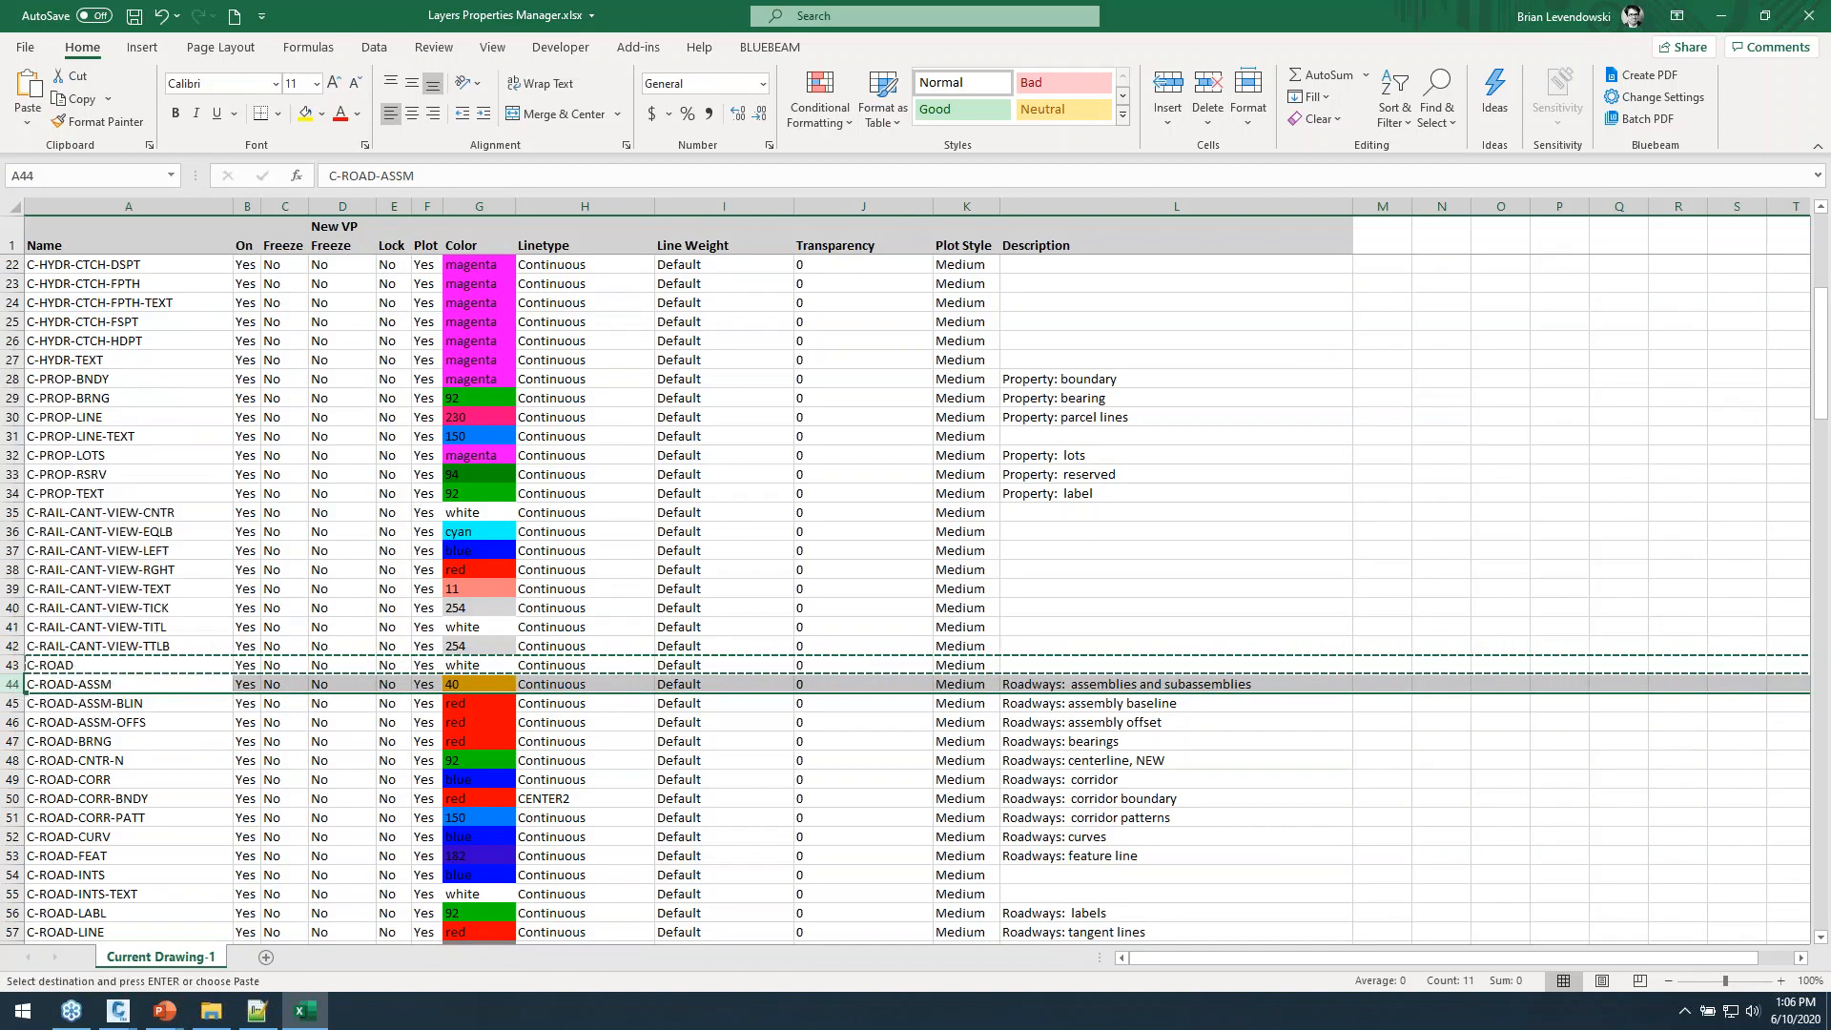
{"action": "left_click", "coordinate": [104, 678]}
{"action": "key", "text": "Escape"}
{"action": "left_click", "coordinate": [104, 665]}
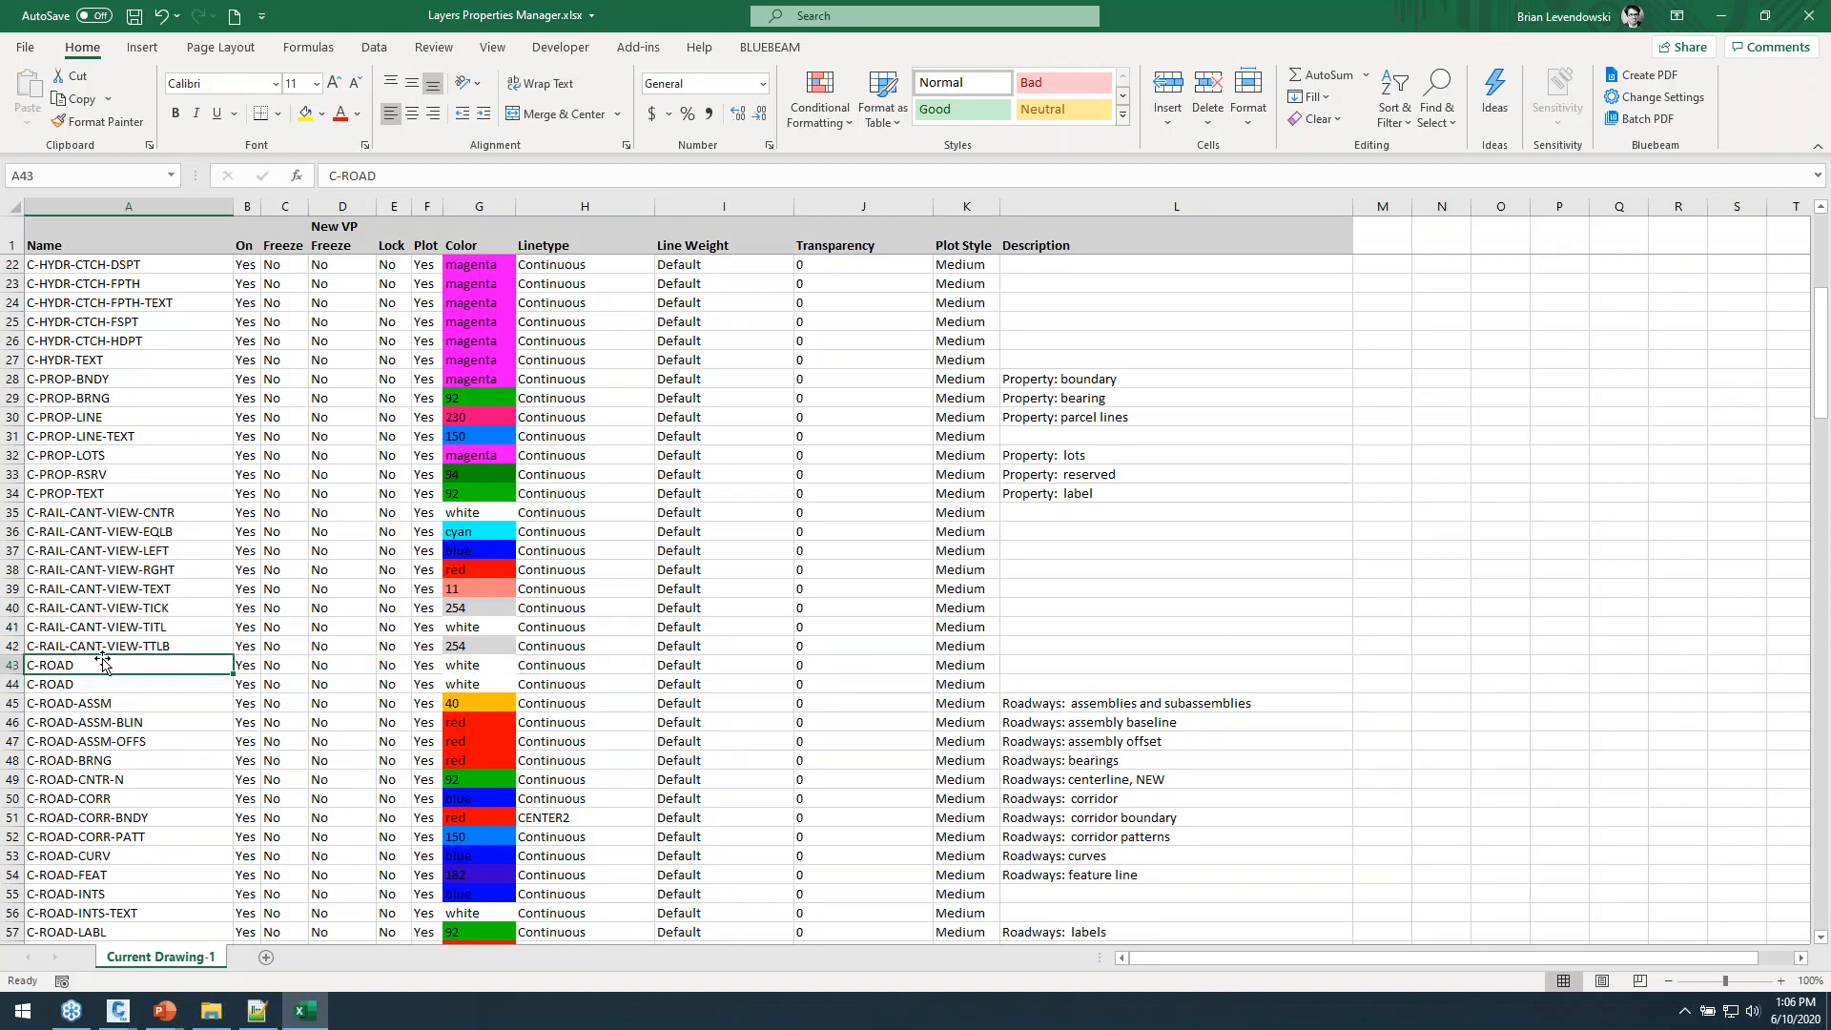
{"action": "scroll", "coordinate": [283, 572], "scroll_direction": "up", "scroll_amount": 7}
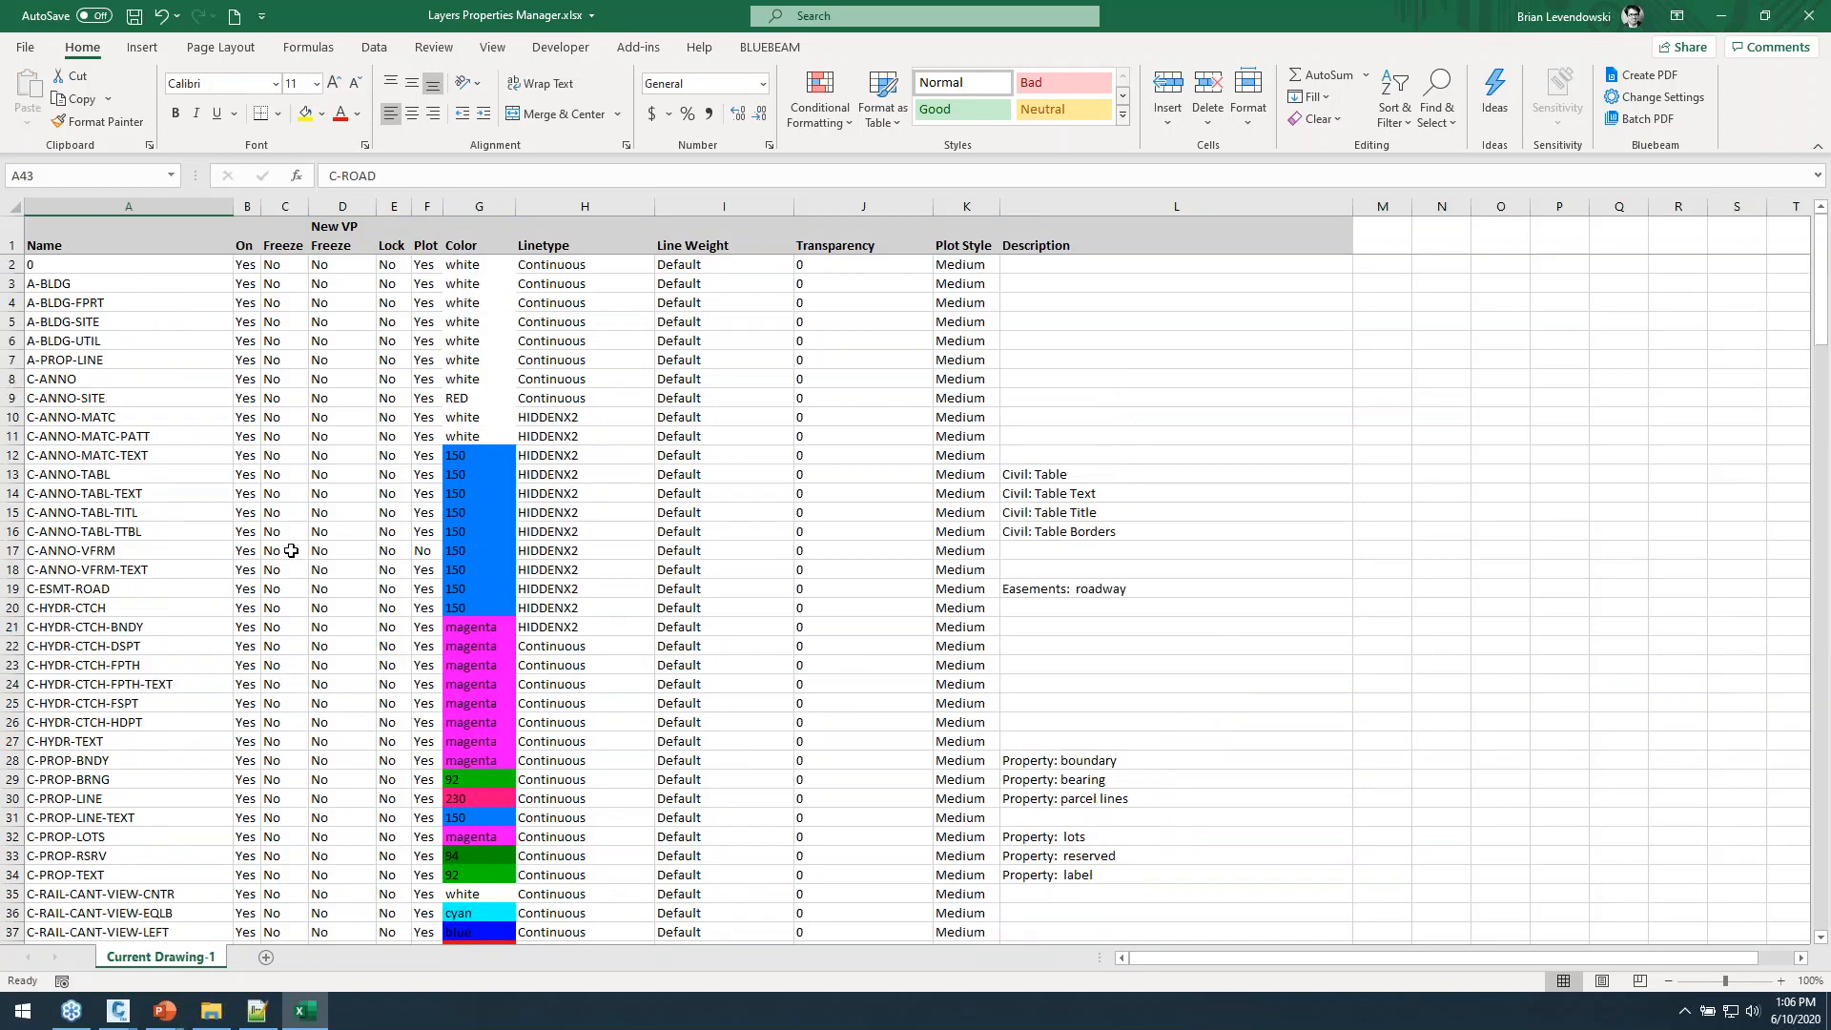
{"action": "left_click", "coordinate": [134, 16]}
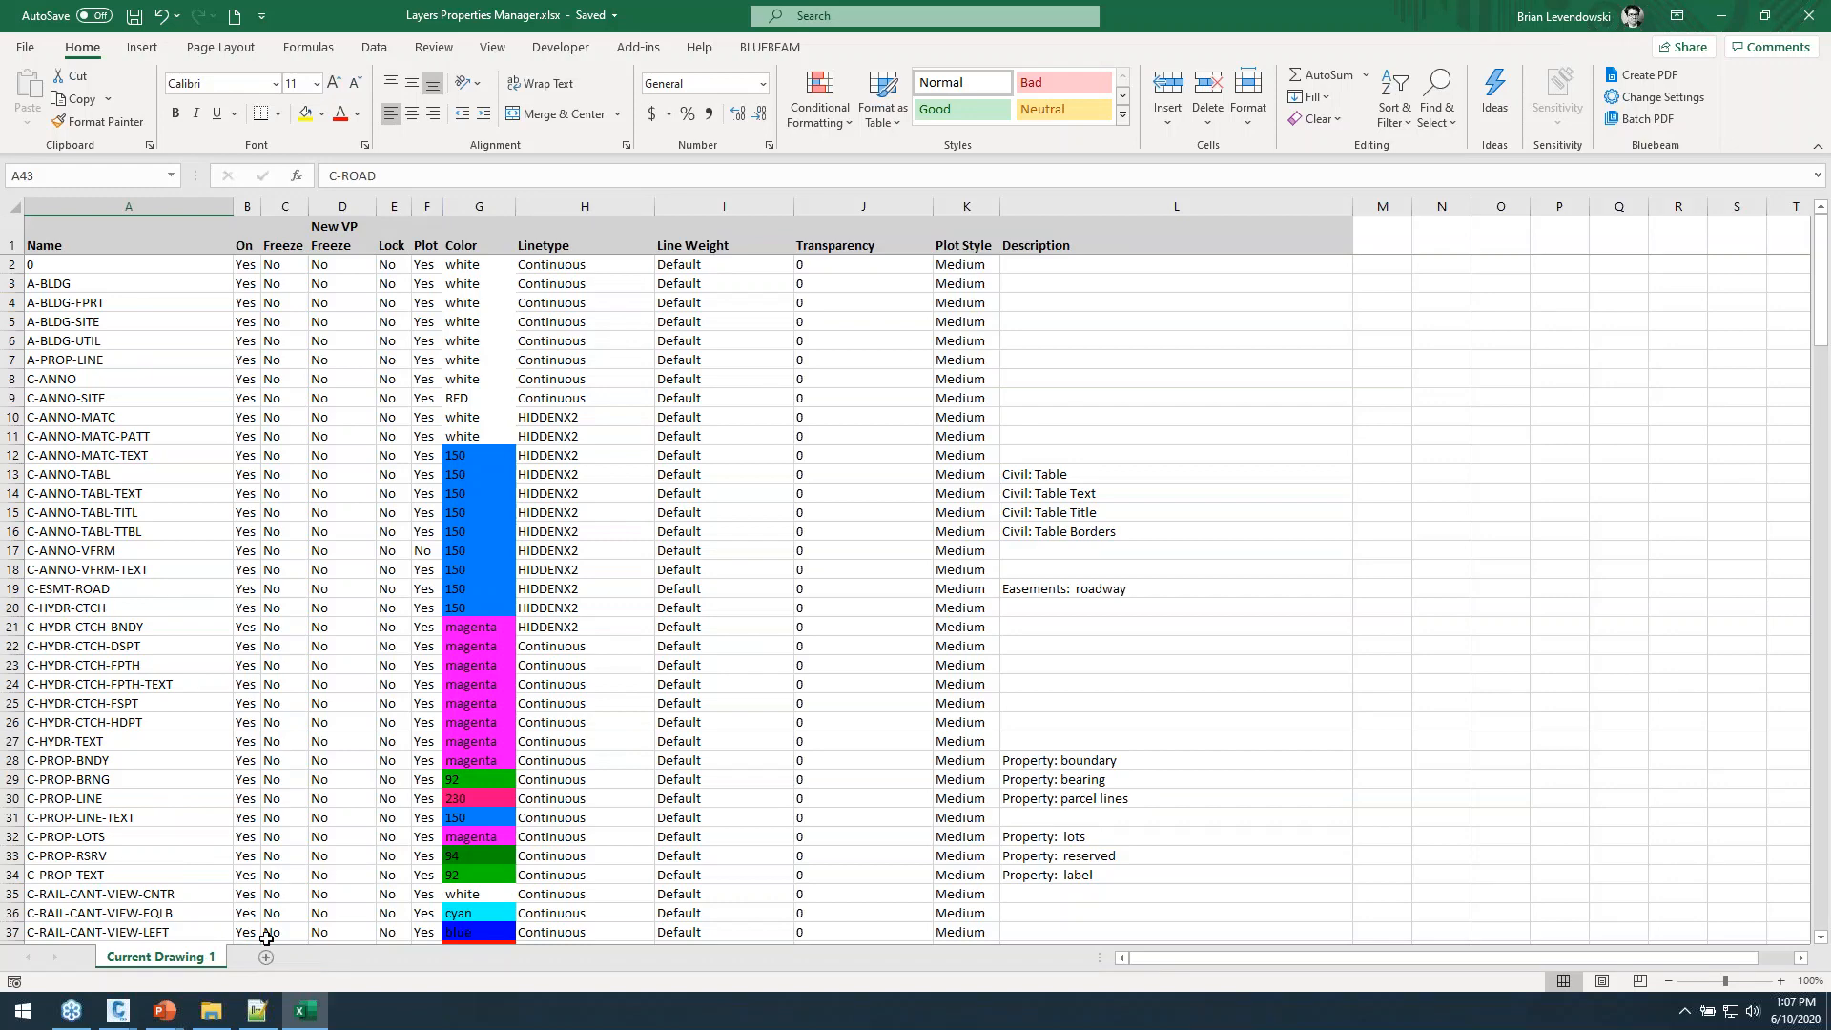
{"action": "left_click_drag", "start_coordinate": [114, 379], "coordinate": [106, 835]}
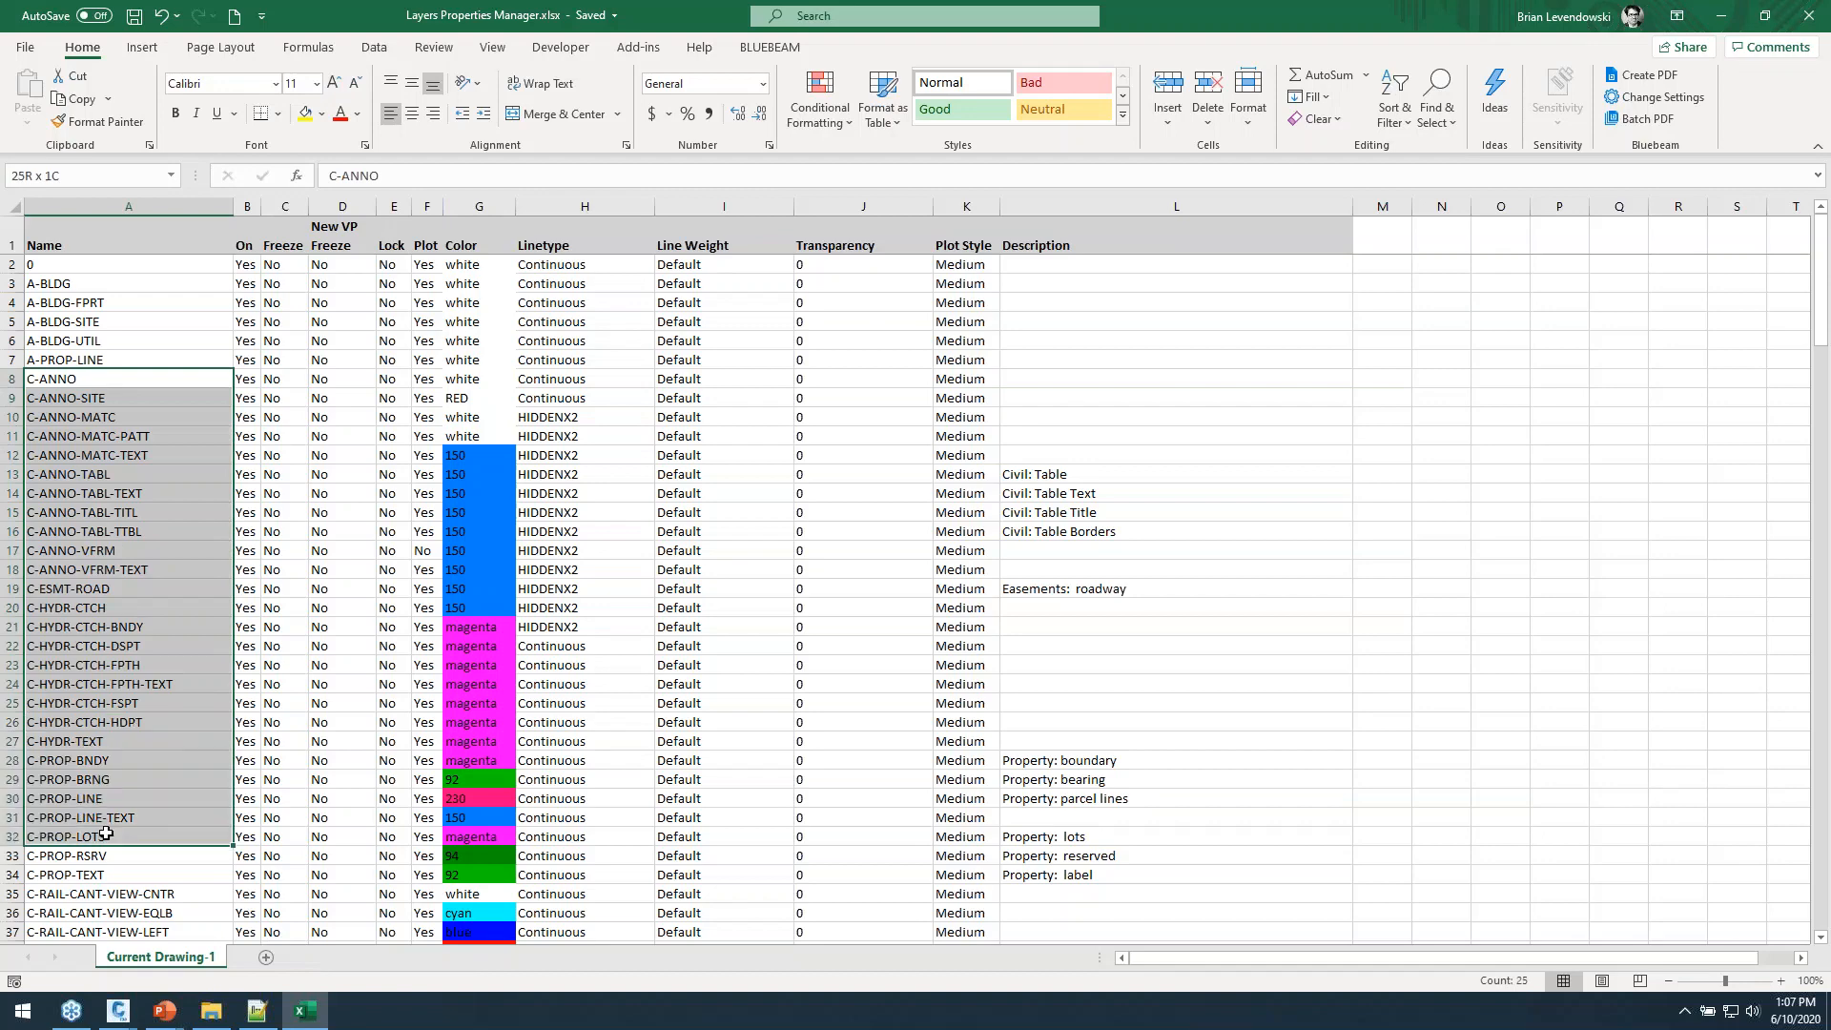
{"action": "left_click", "coordinate": [1084, 496]}
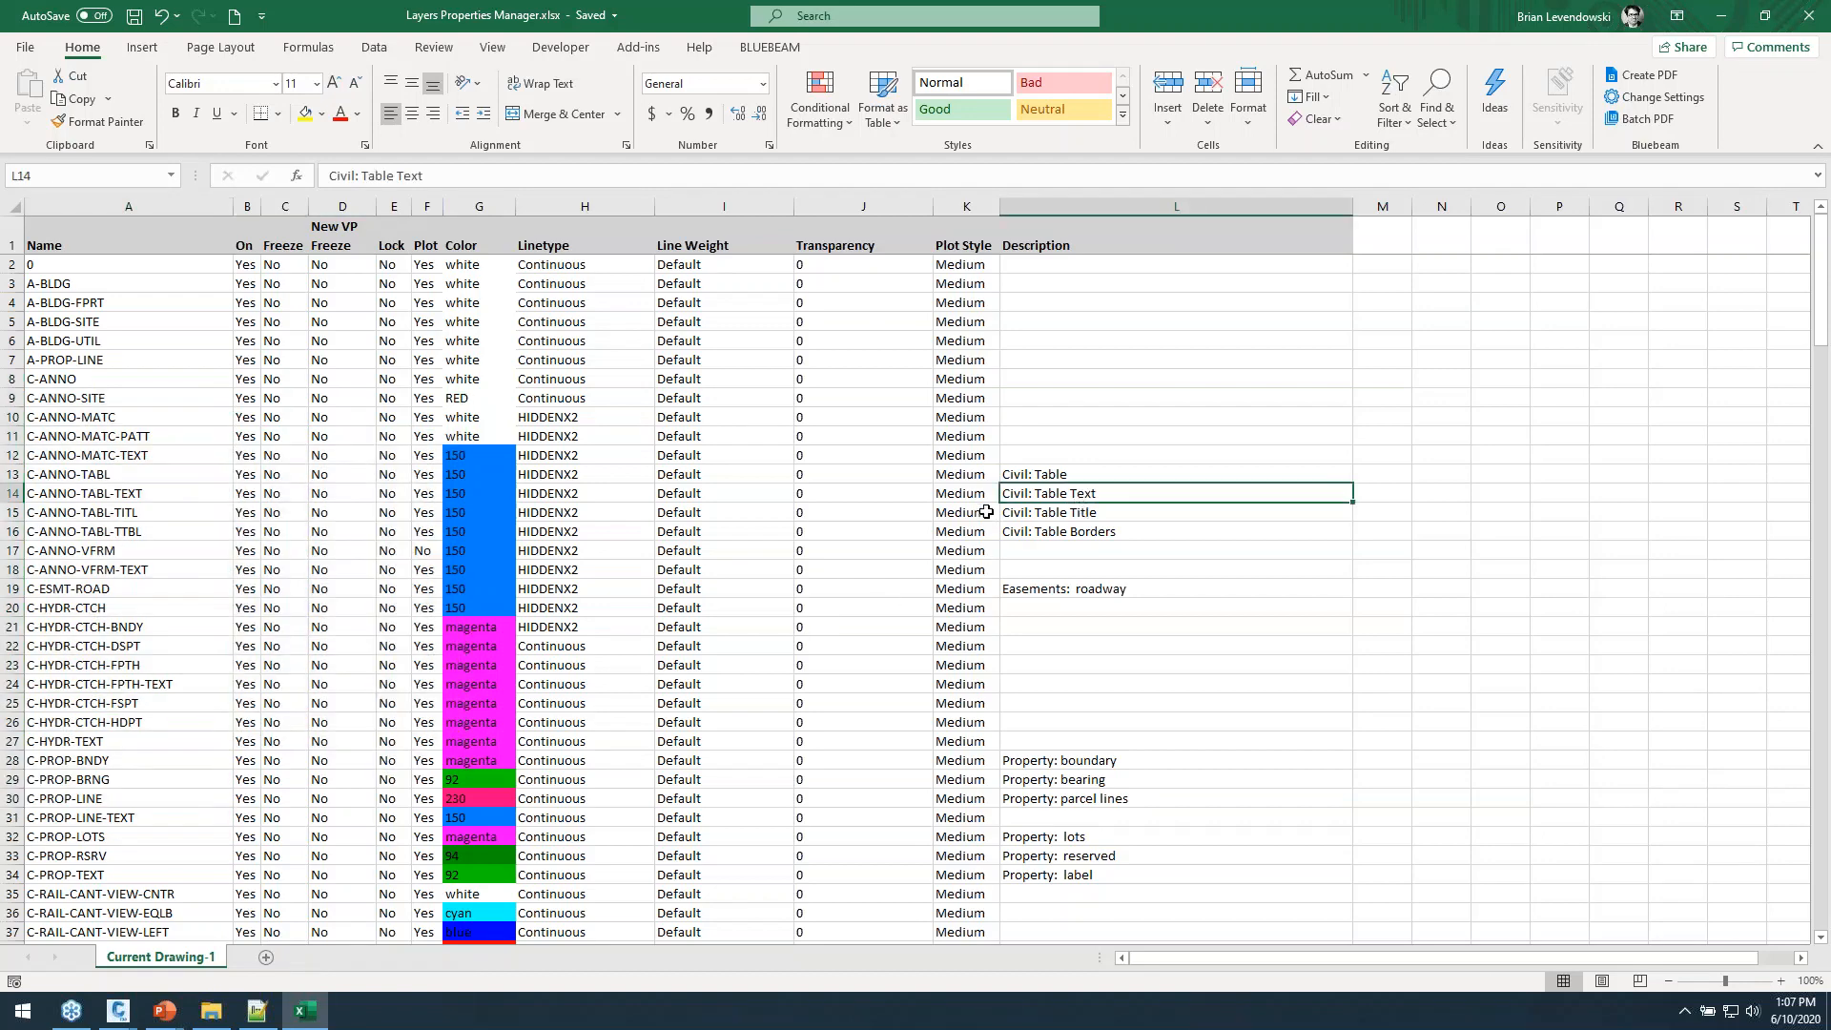
{"action": "scroll", "coordinate": [1135, 514], "scroll_direction": "down", "scroll_amount": 6}
{"action": "scroll", "coordinate": [1135, 547], "scroll_direction": "up", "scroll_amount": 6}
Replace every occurrence of "Roadways" with "Trans" in the Description column.
{"action": "left_click", "coordinate": [1138, 208]}
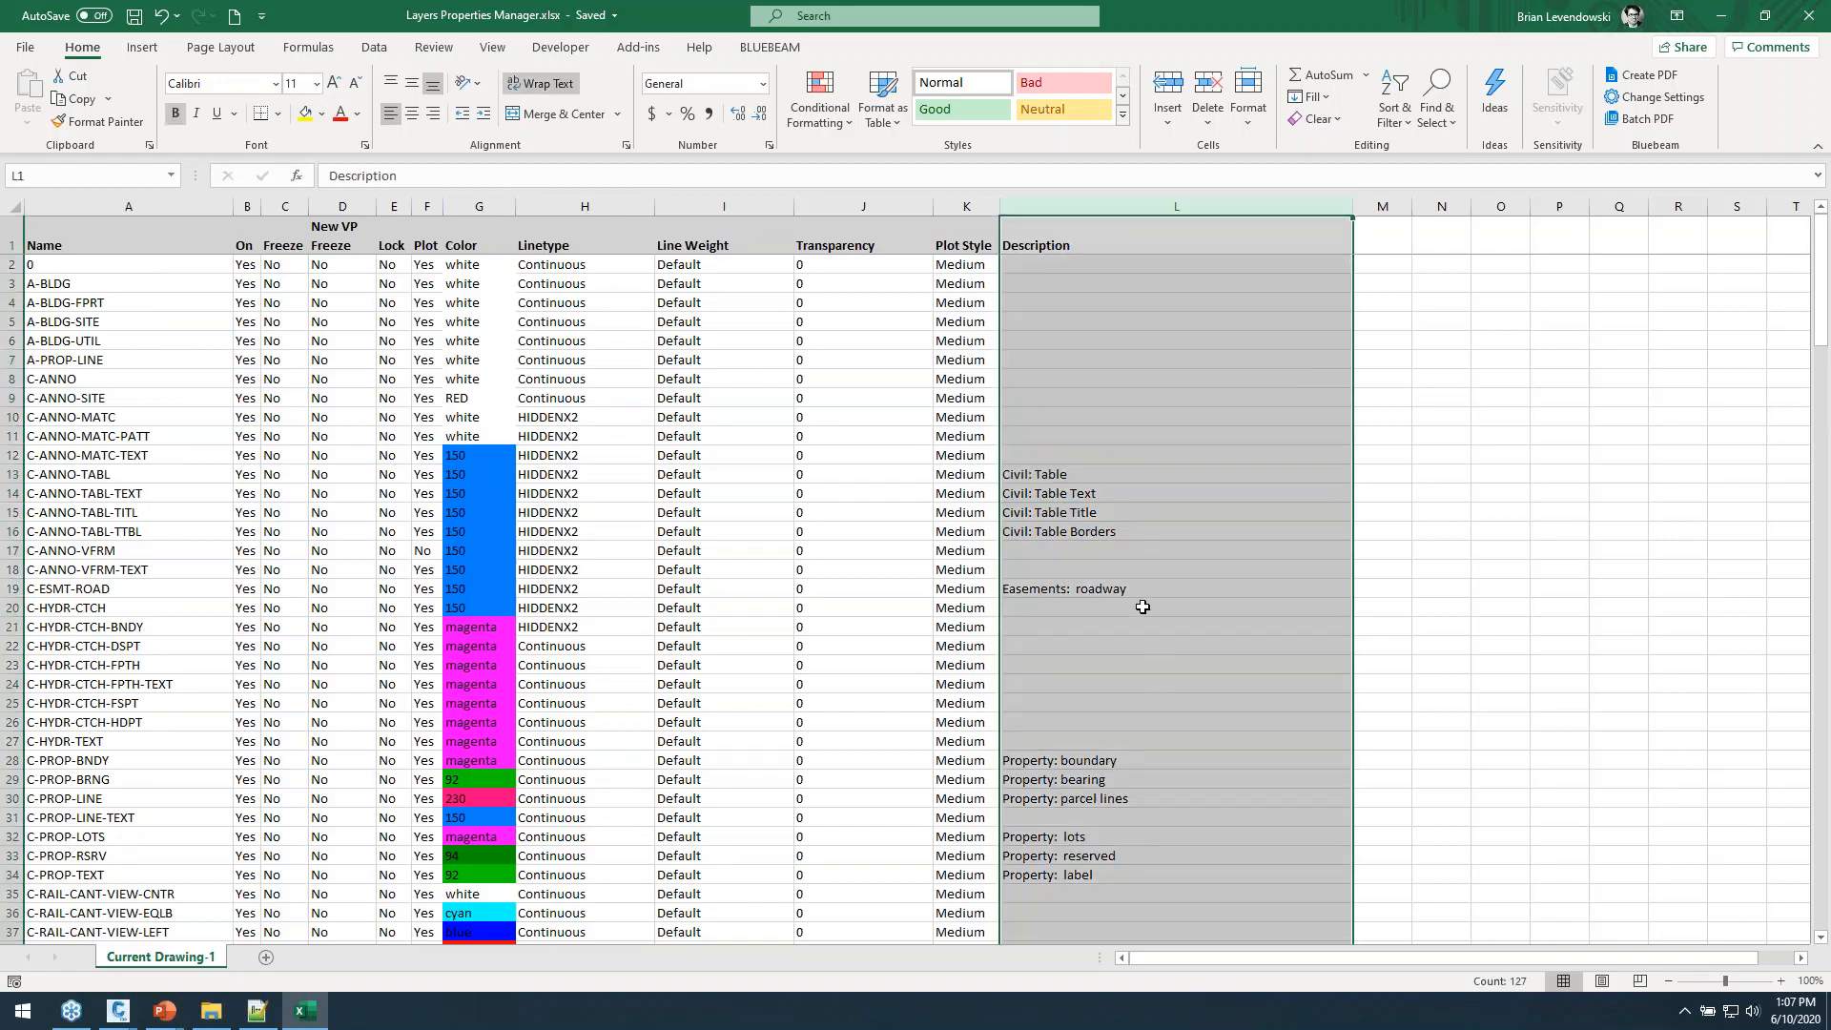
{"action": "scroll", "coordinate": [1135, 729], "scroll_direction": "down", "scroll_amount": 15}
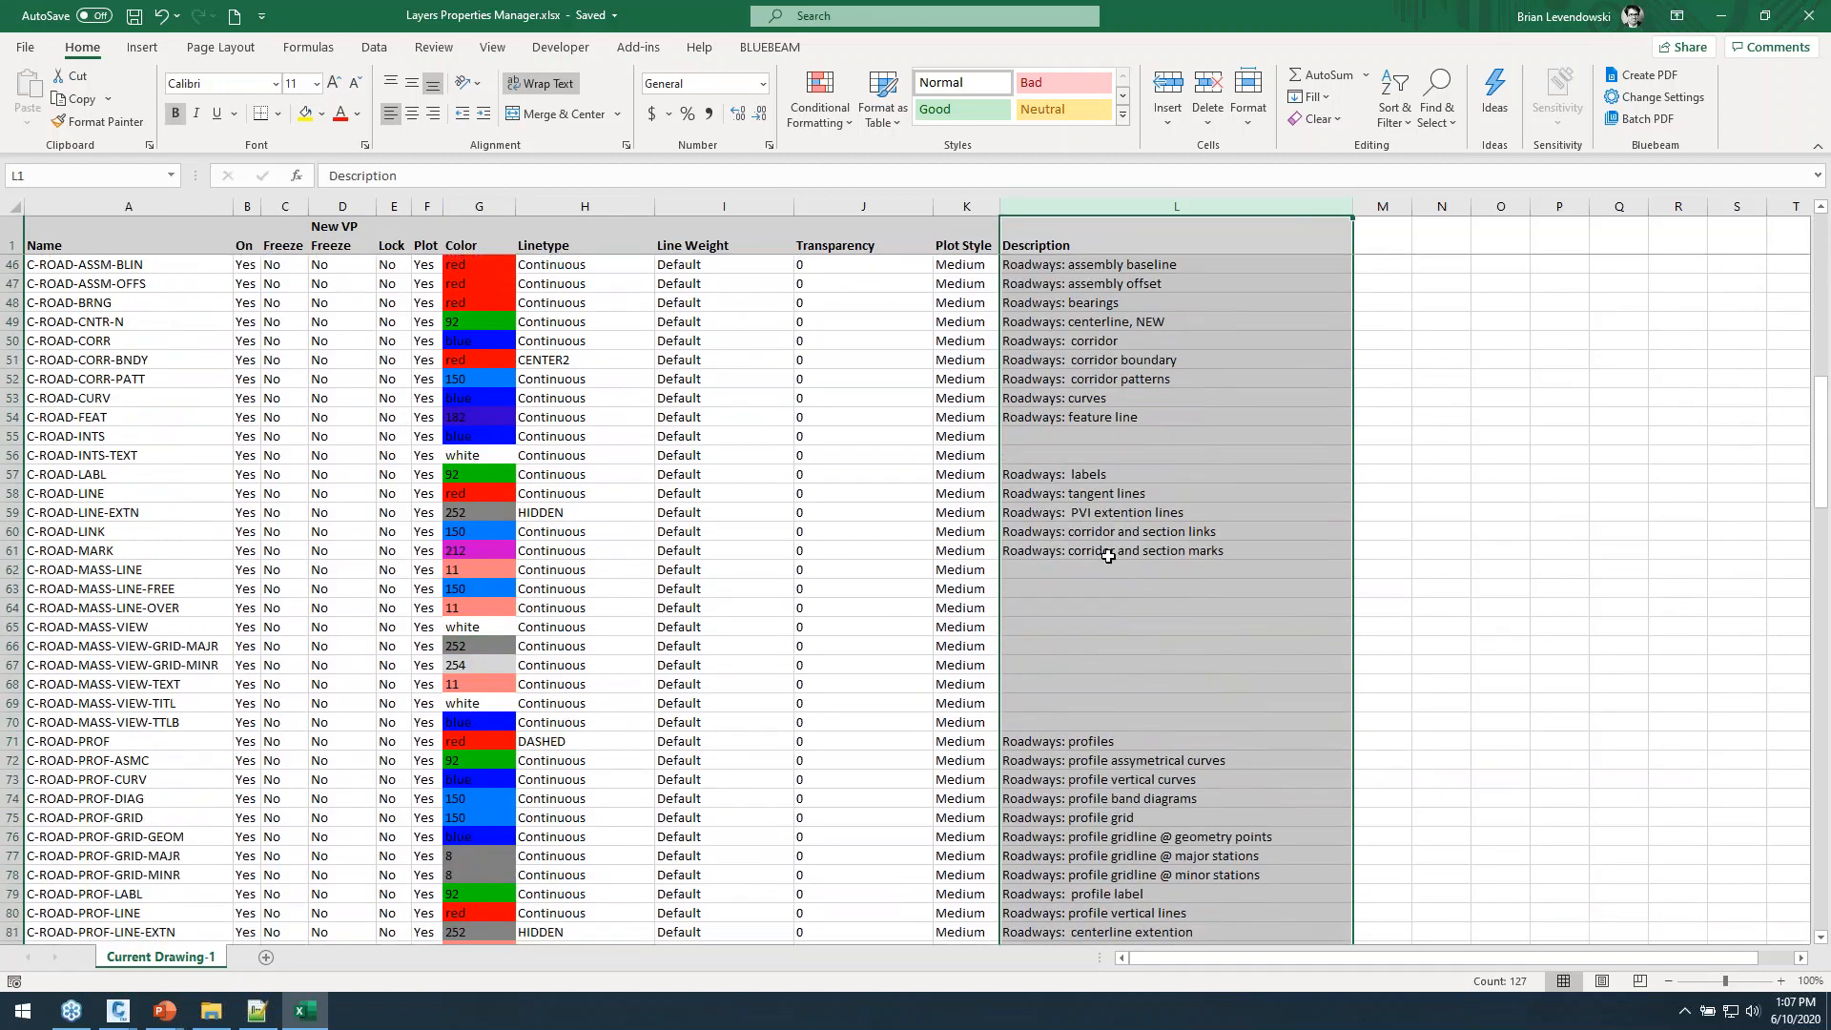
{"action": "scroll", "coordinate": [1058, 513], "scroll_direction": "up", "scroll_amount": 4}
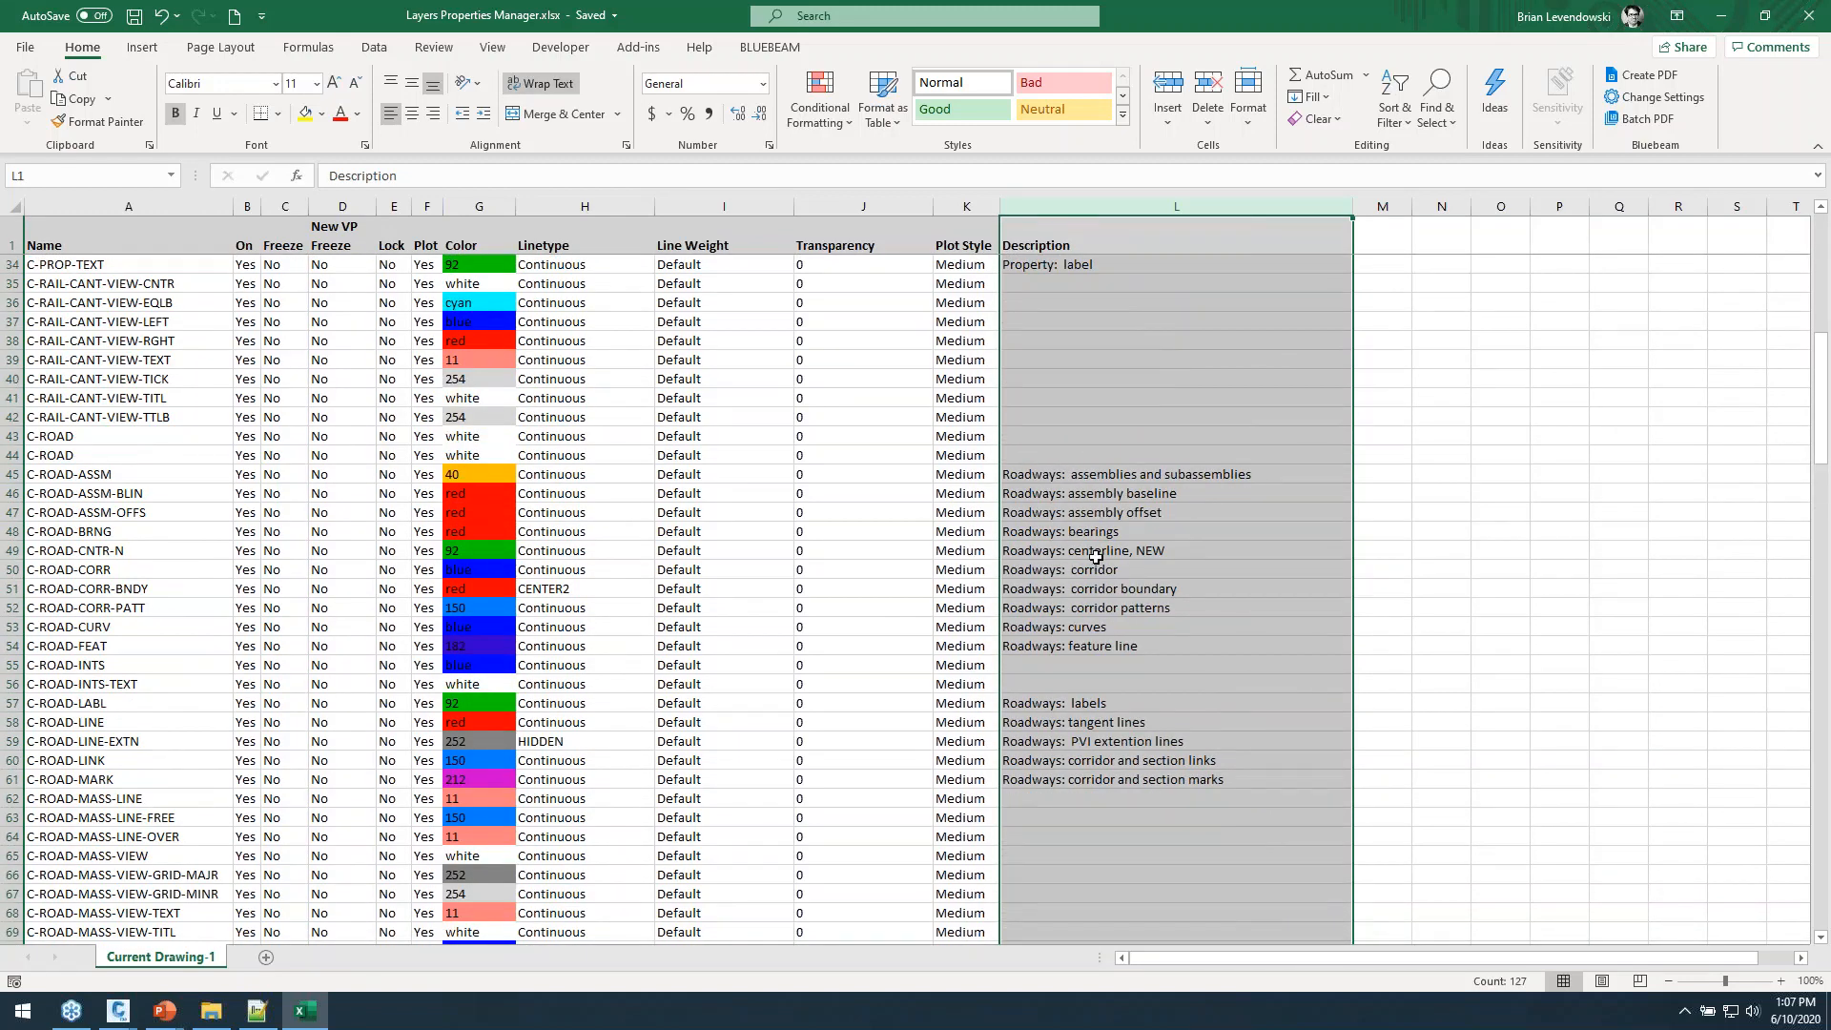
{"action": "scroll", "coordinate": [1095, 557], "scroll_direction": "up", "scroll_amount": 7}
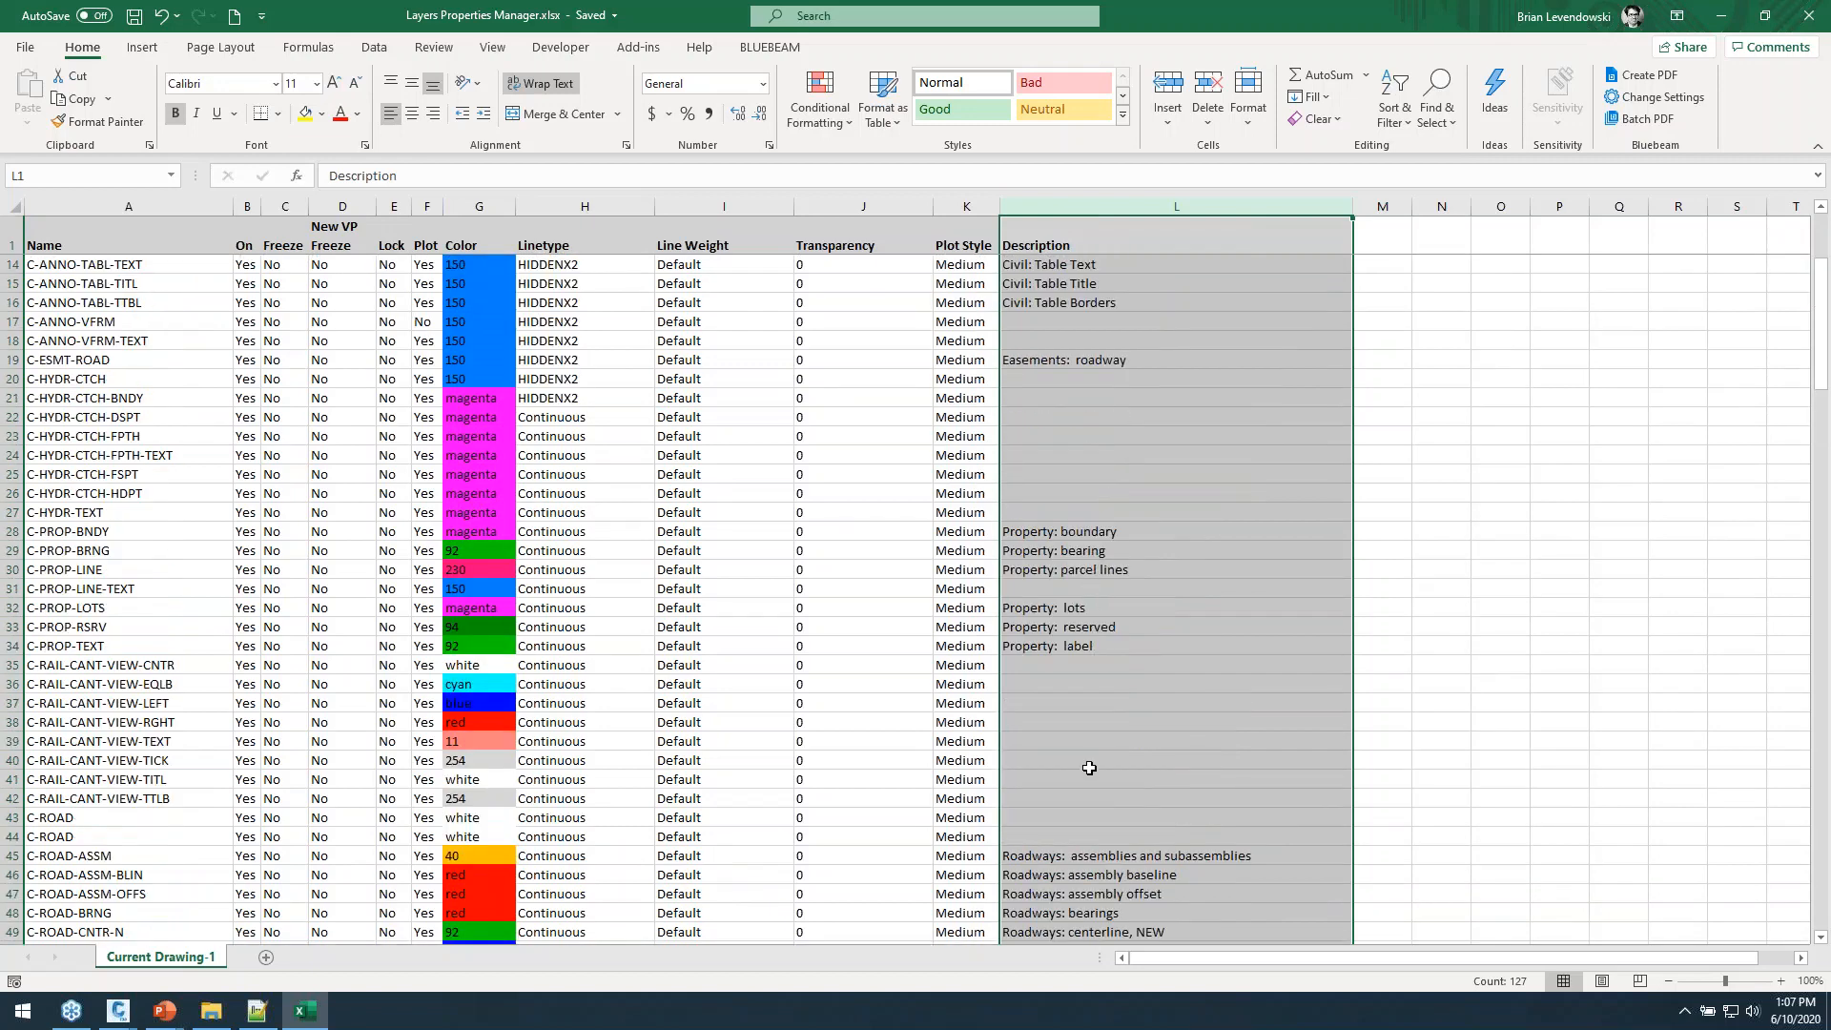
{"action": "scroll", "coordinate": [1088, 767], "scroll_direction": "down", "scroll_amount": 1}
{"action": "left_click", "coordinate": [1449, 123]}
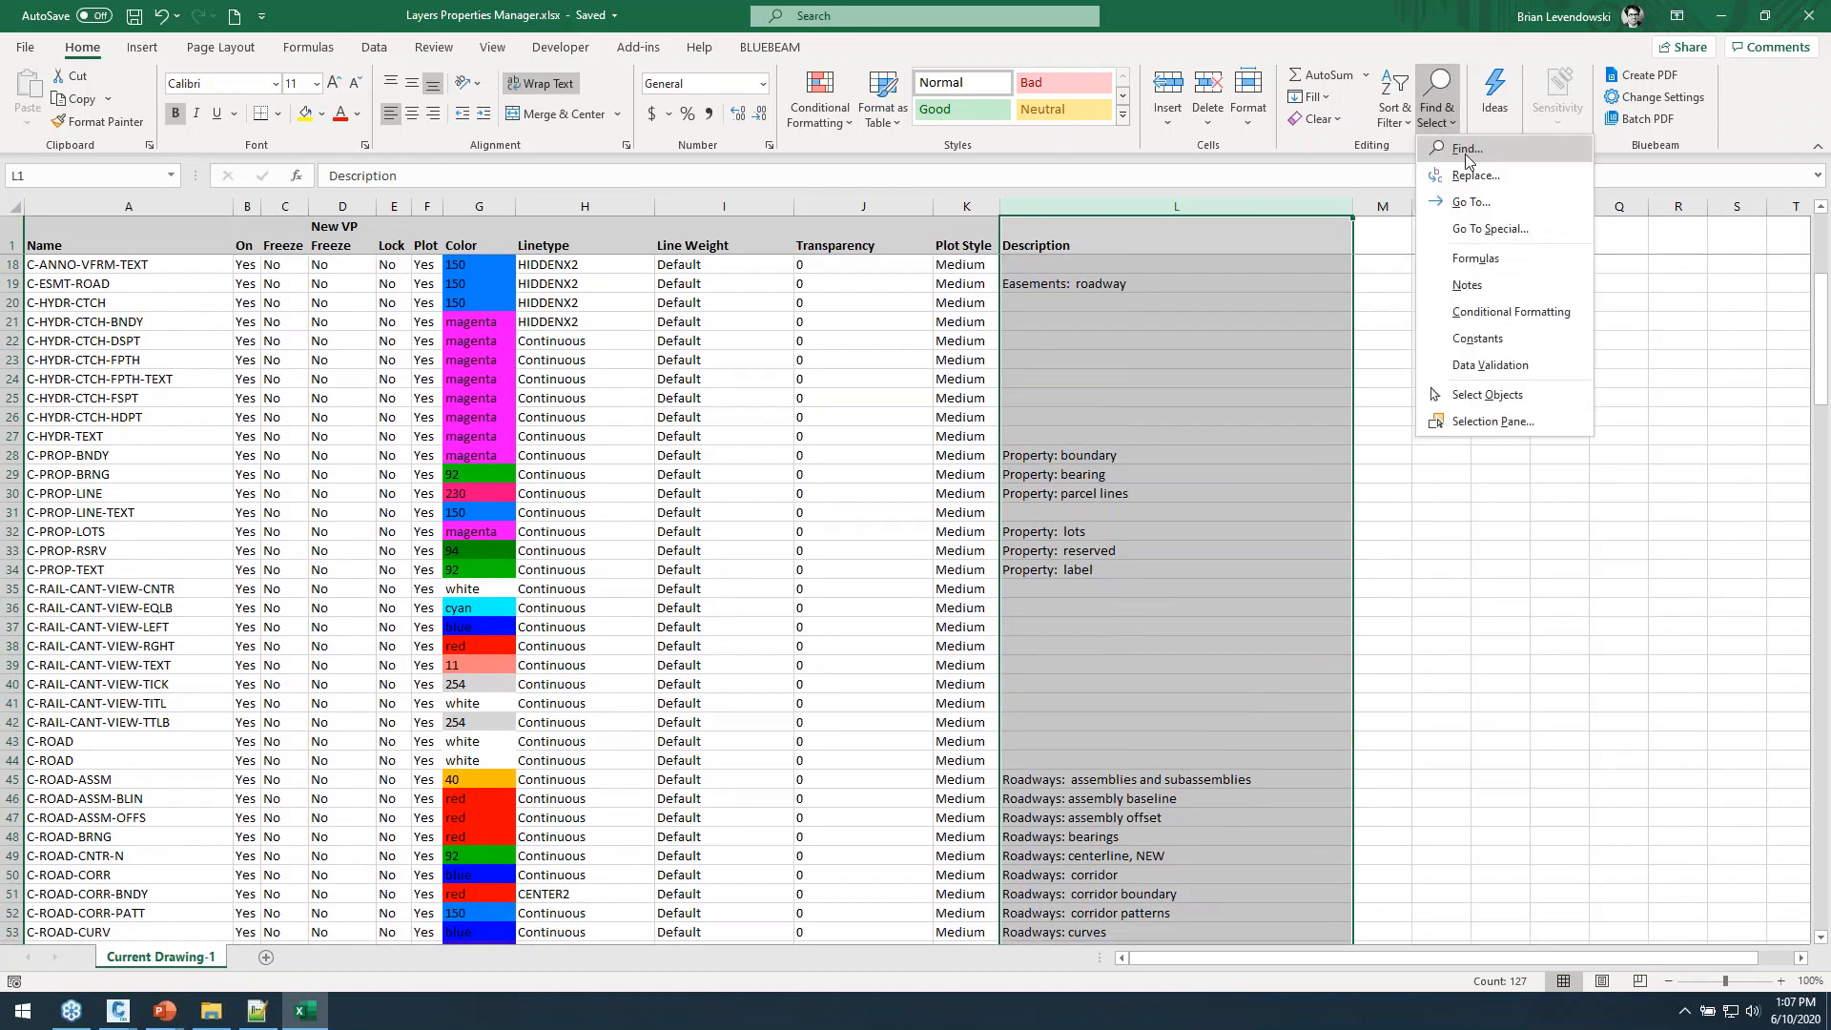
{"action": "left_click", "coordinate": [1473, 175]}
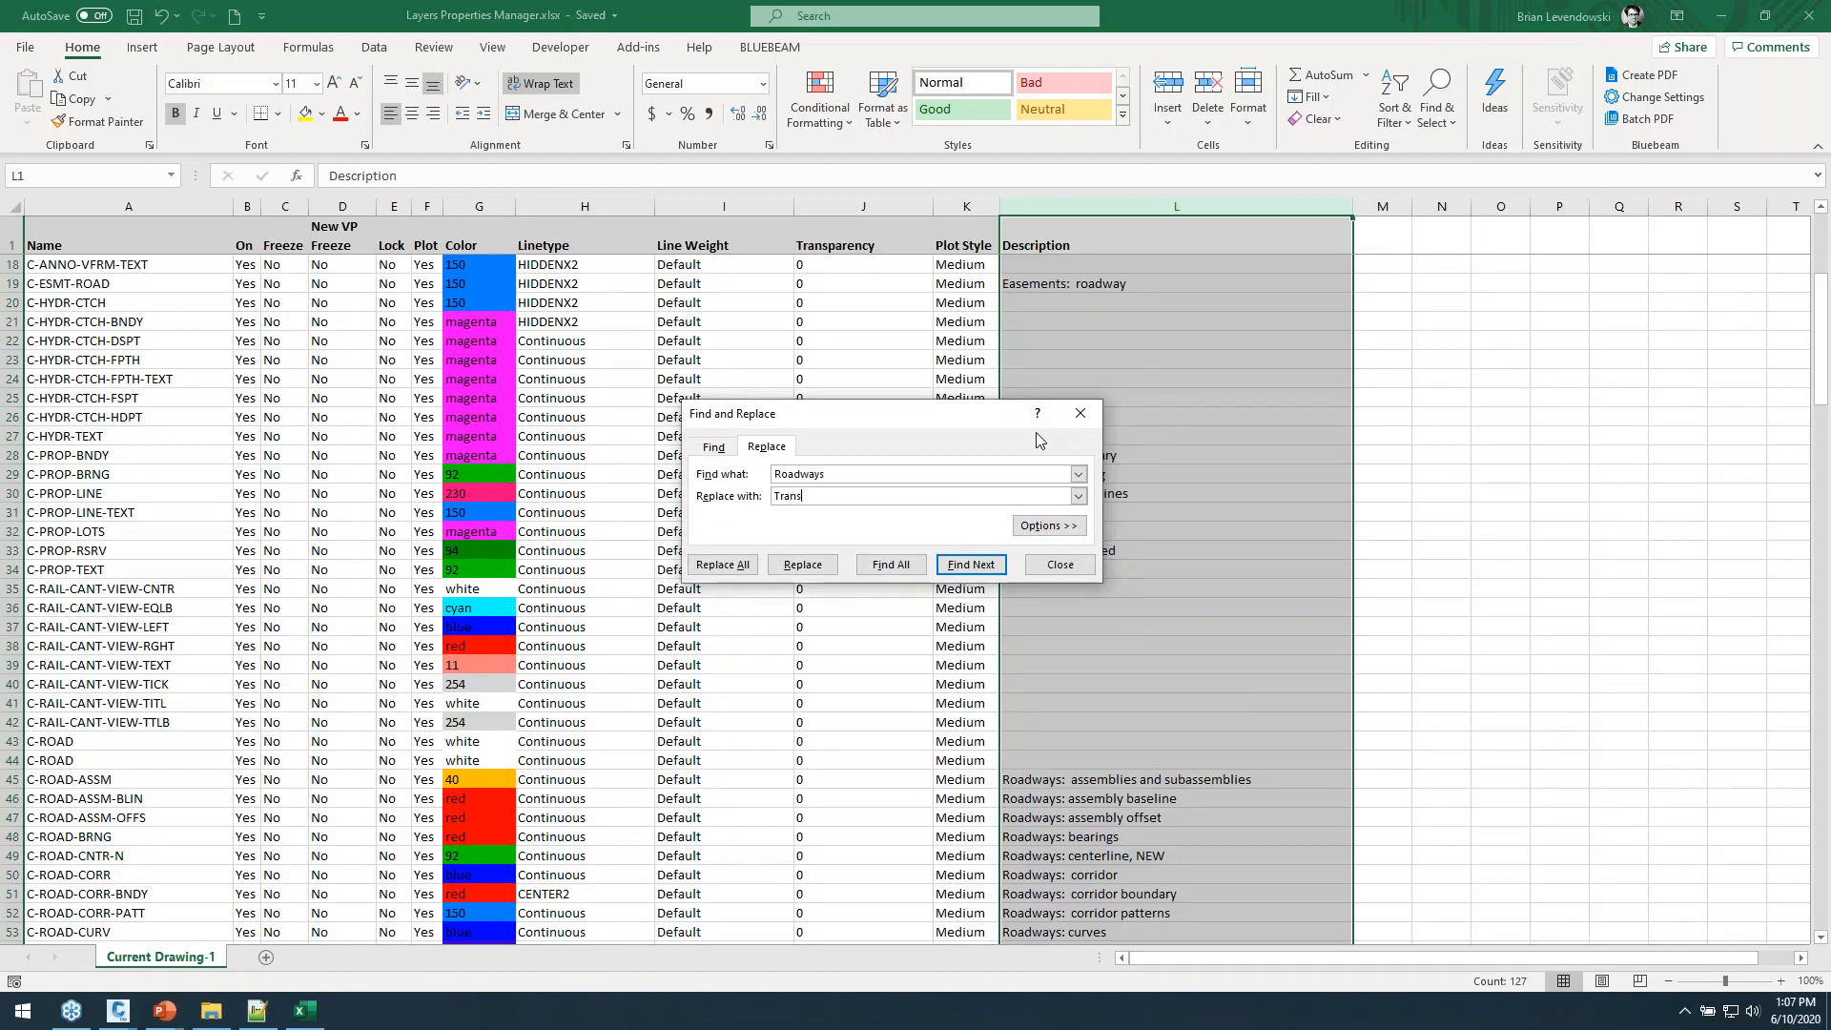
{"action": "left_click", "coordinate": [722, 563]}
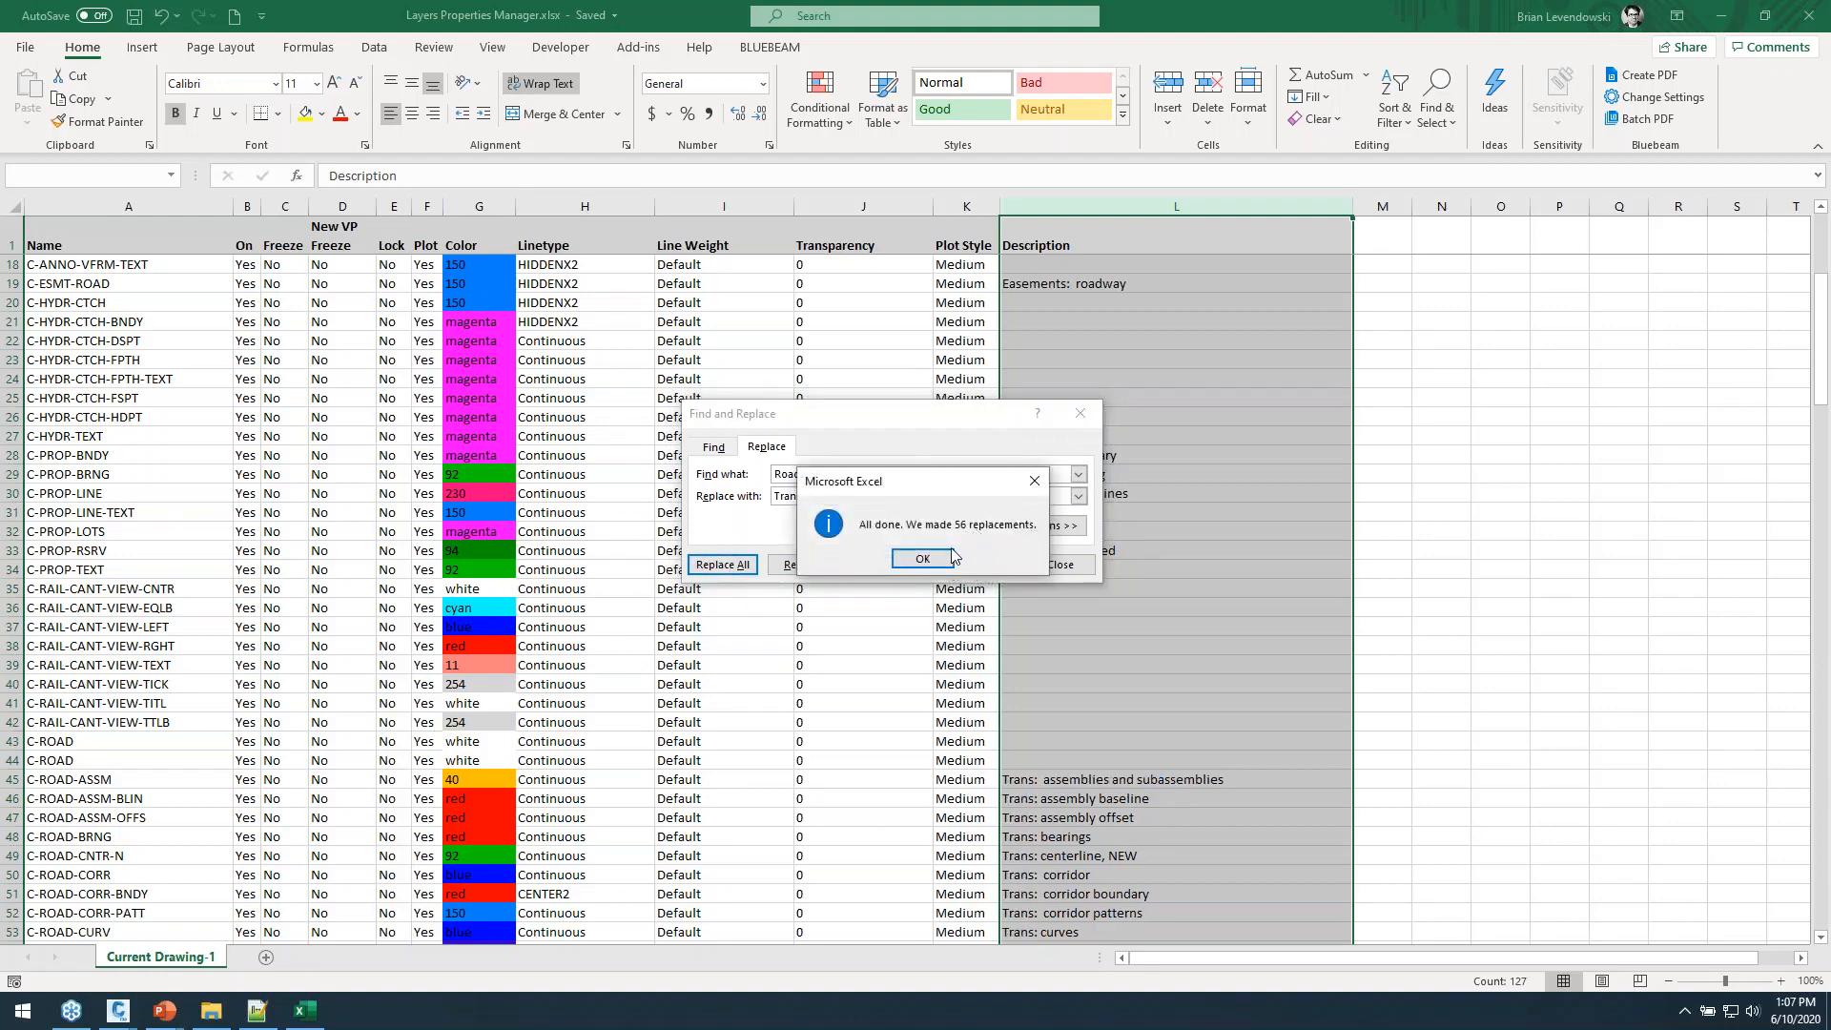
{"action": "left_click", "coordinate": [944, 557]}
{"action": "left_click", "coordinate": [1060, 564]}
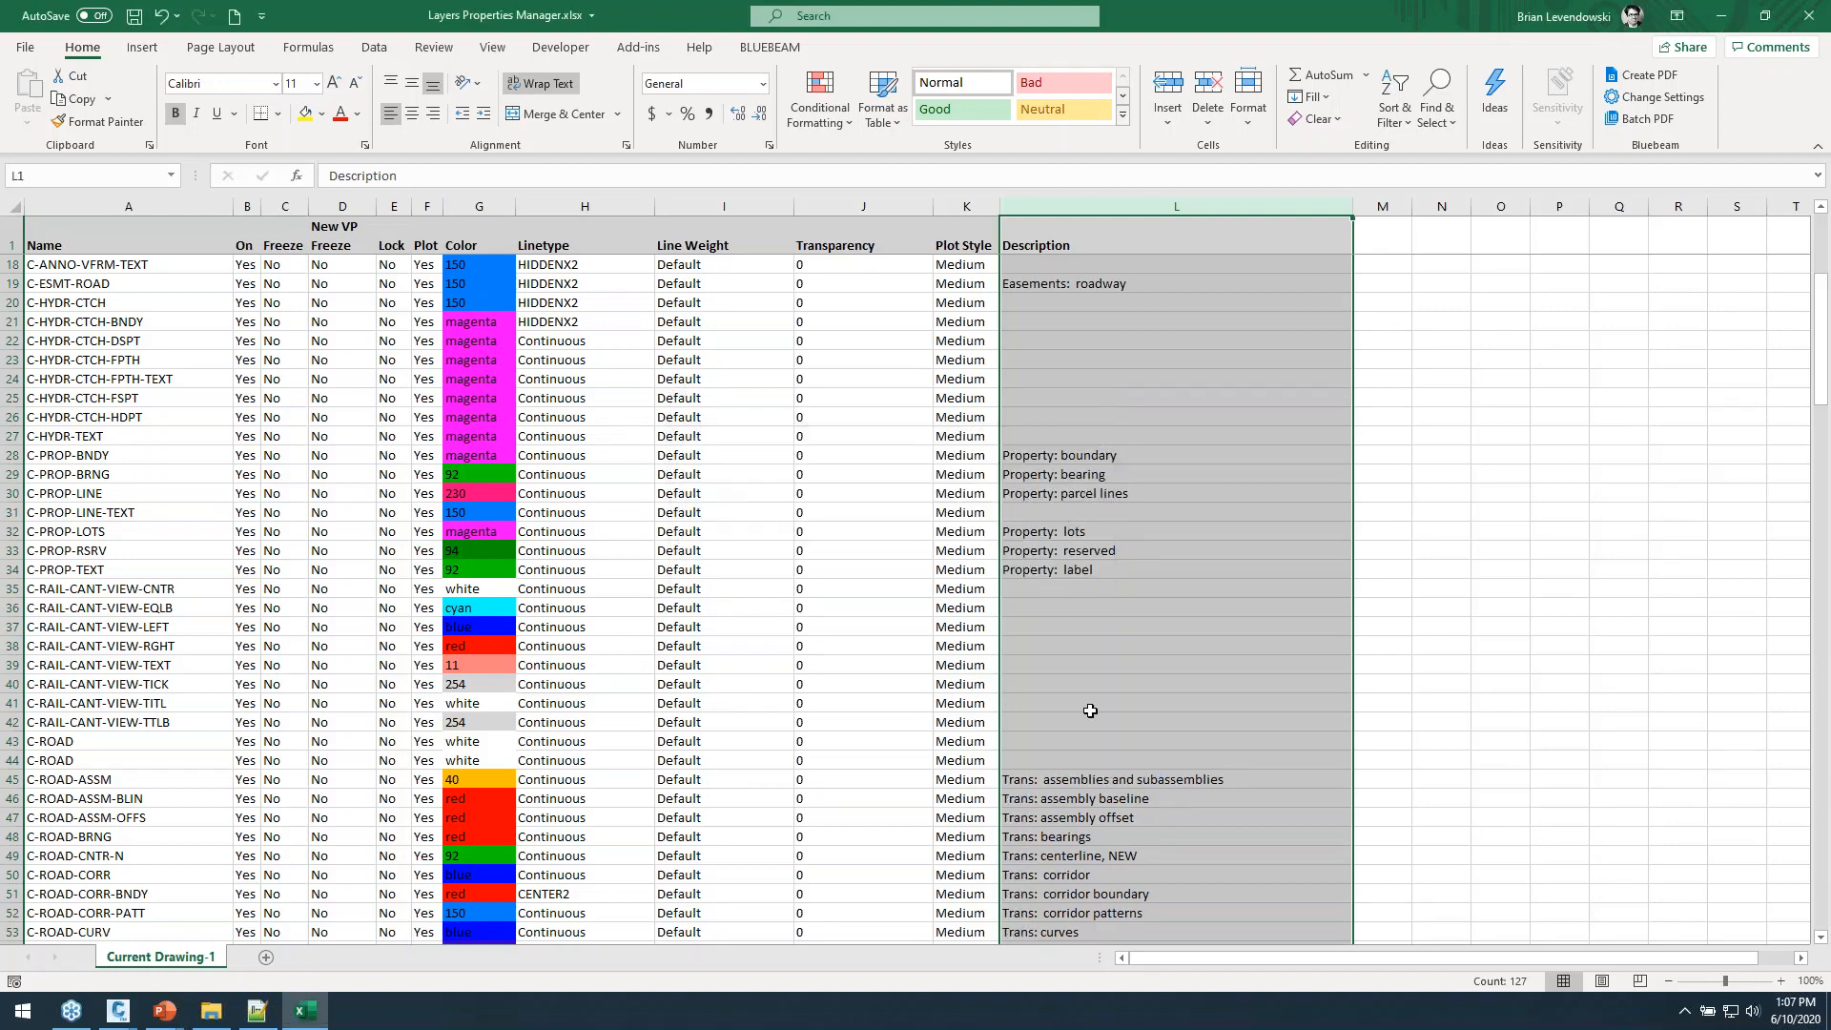
Review the edited layer descriptions down the sheet and save the workbook.
{"action": "left_click", "coordinate": [1093, 736]}
{"action": "scroll", "coordinate": [1094, 729], "scroll_direction": "down", "scroll_amount": 8}
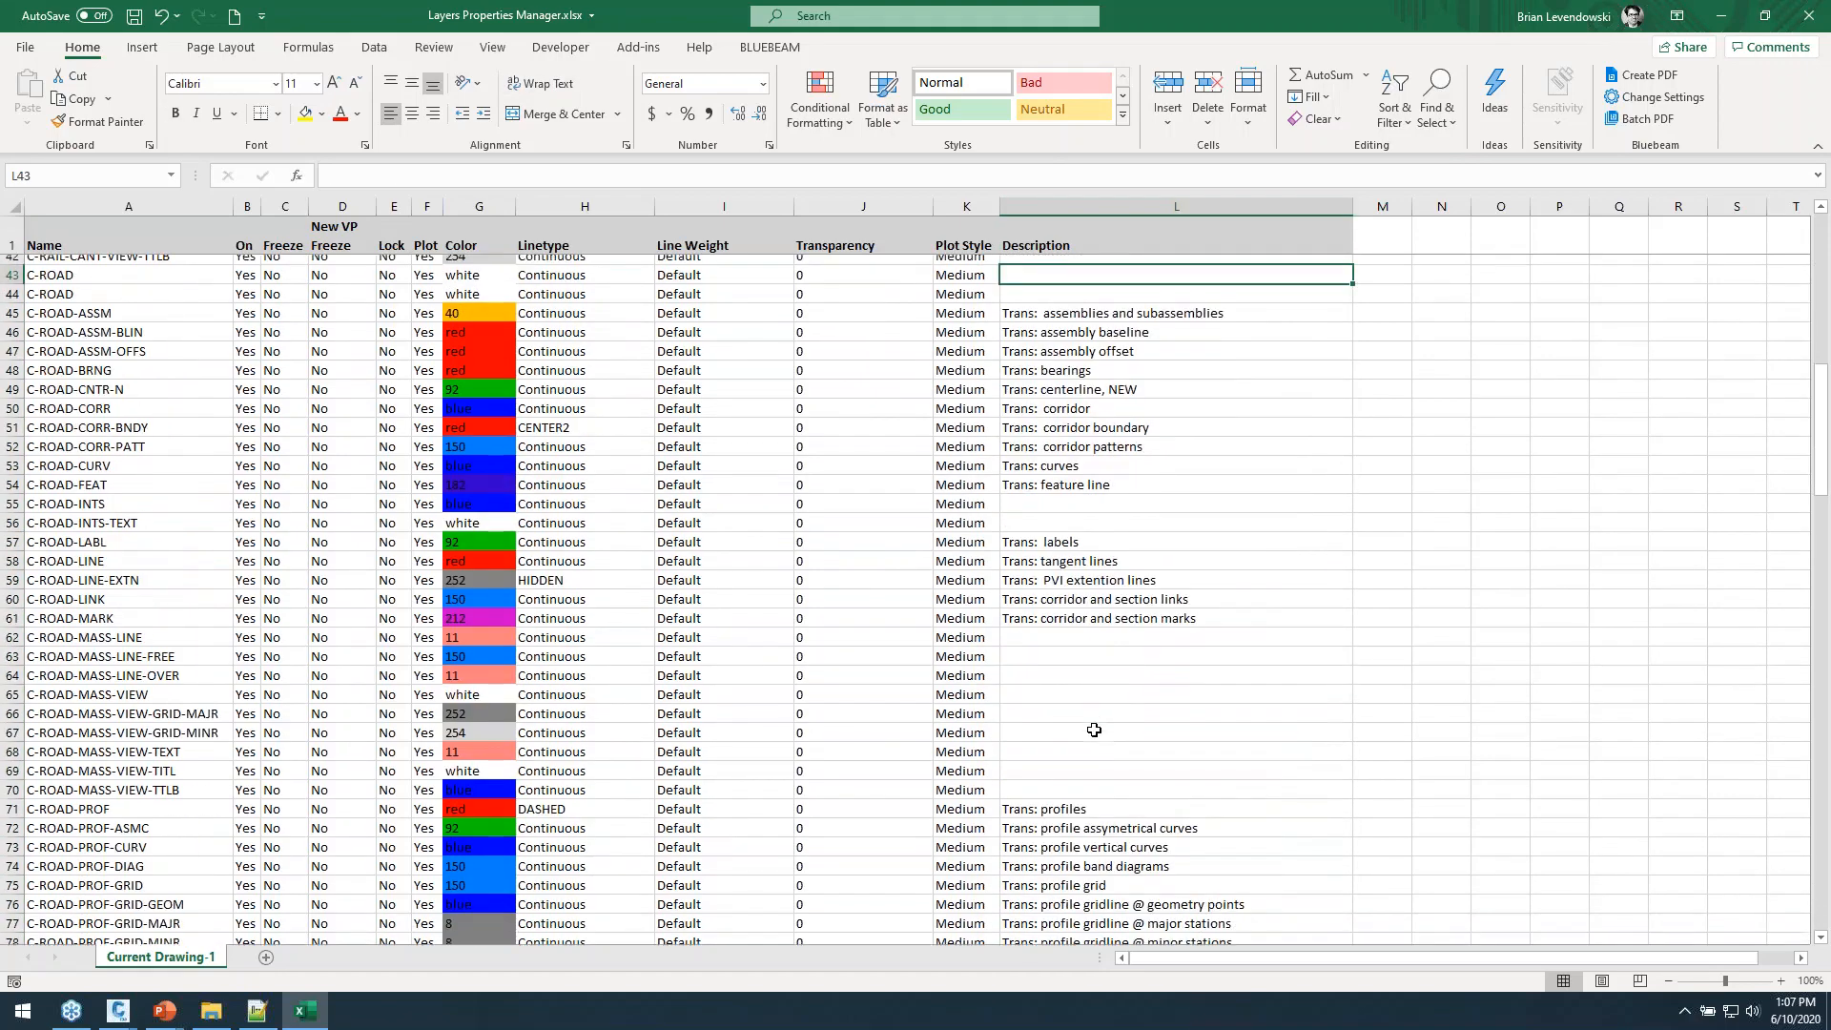
{"action": "scroll", "coordinate": [1094, 730], "scroll_direction": "down", "scroll_amount": 6}
{"action": "scroll", "coordinate": [1093, 729], "scroll_direction": "up", "scroll_amount": 20}
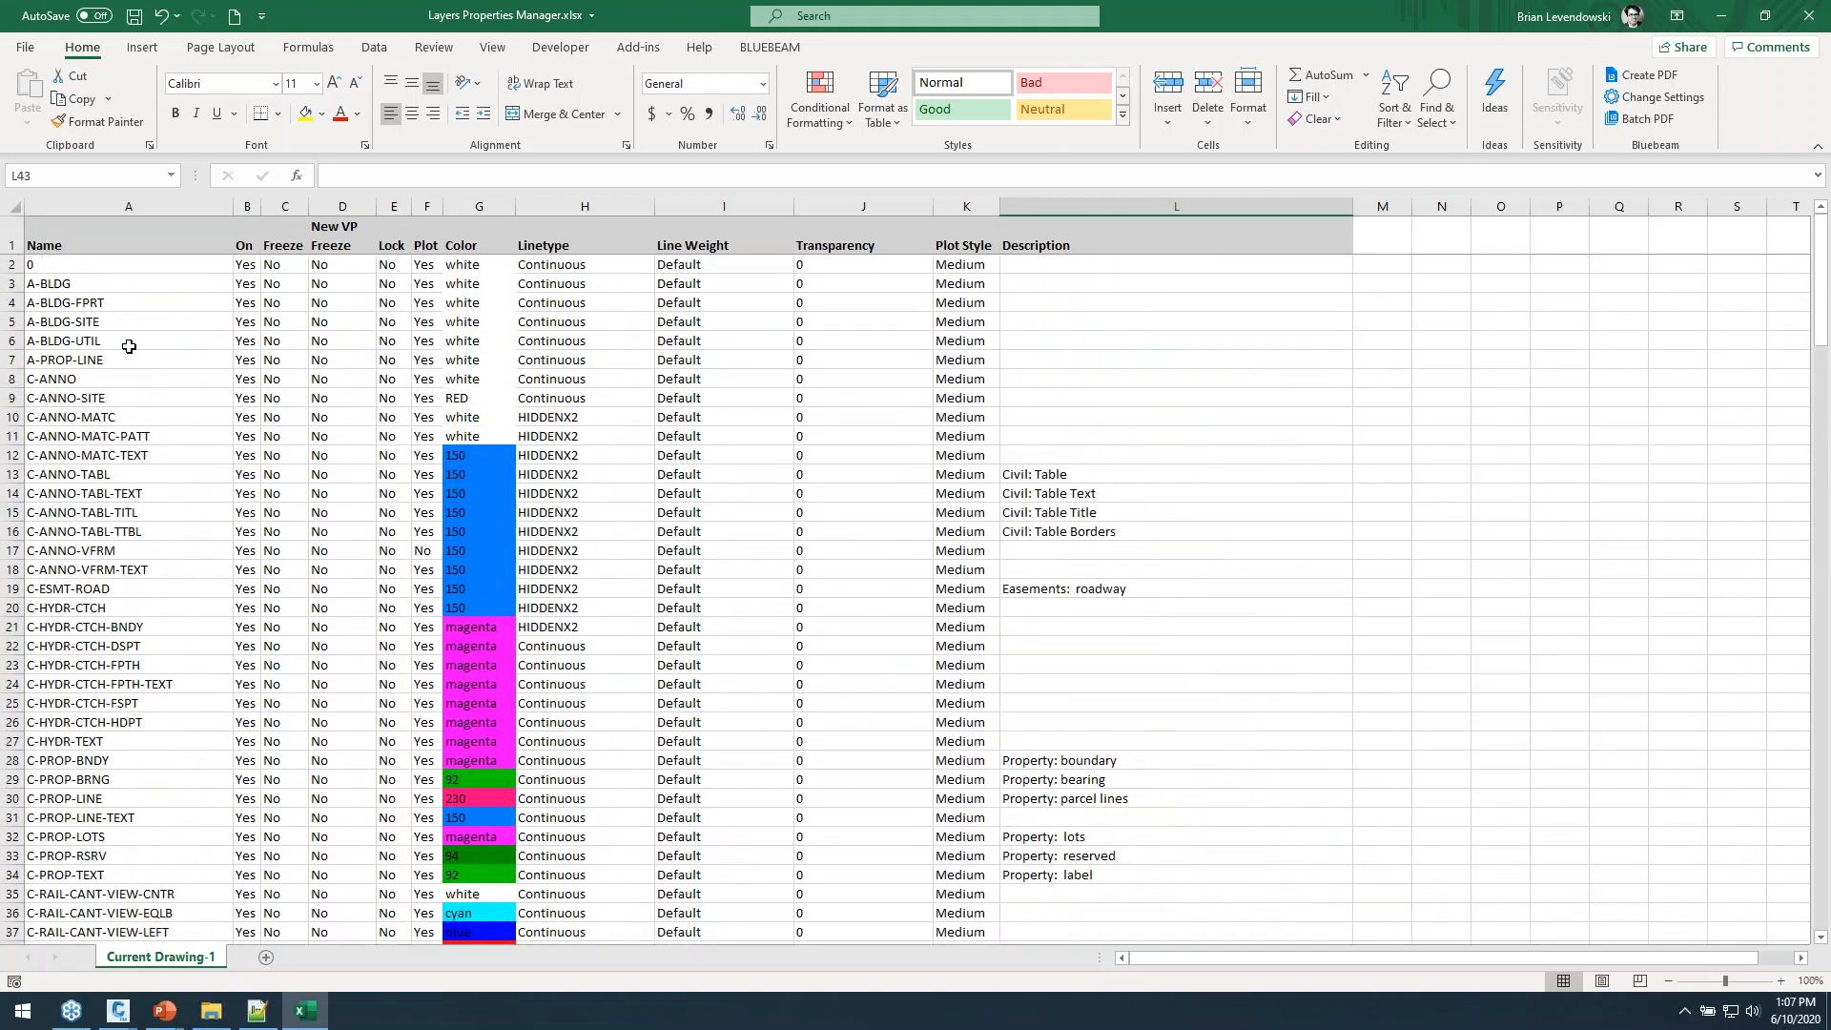
{"action": "left_click", "coordinate": [129, 346]}
{"action": "left_click", "coordinate": [134, 16]}
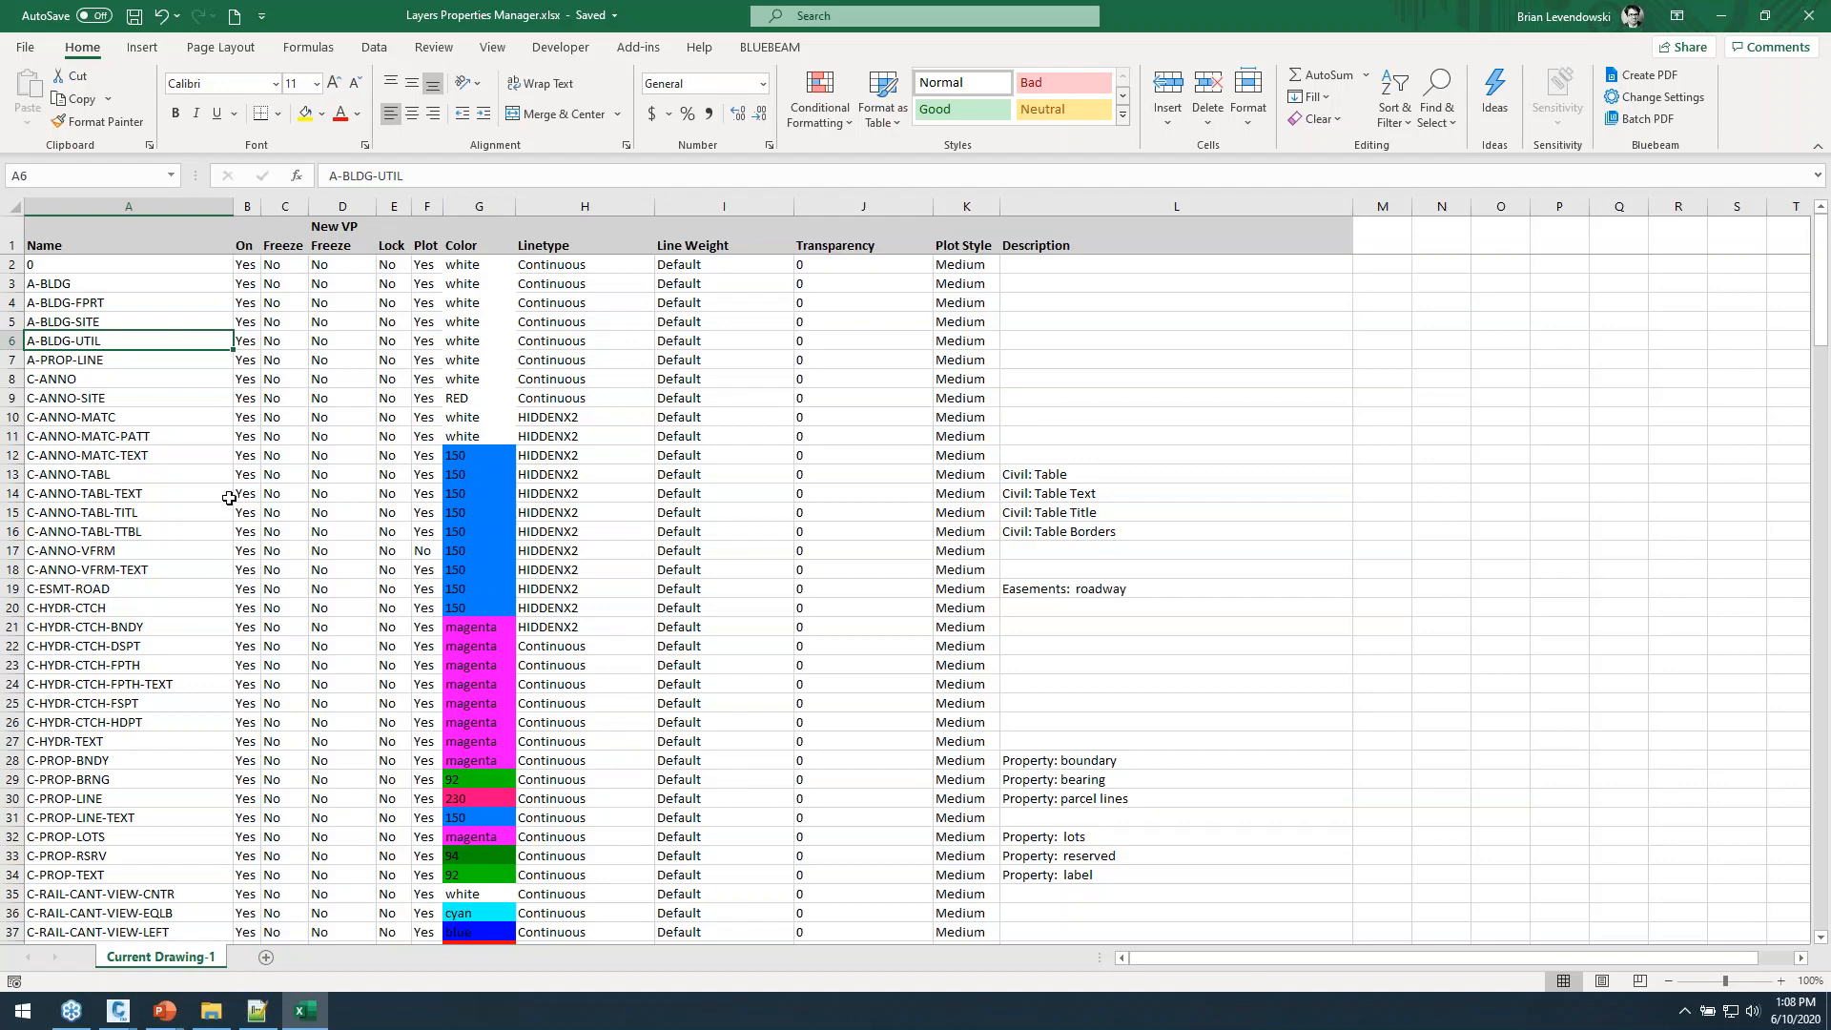
{"action": "left_click", "coordinate": [150, 469]}
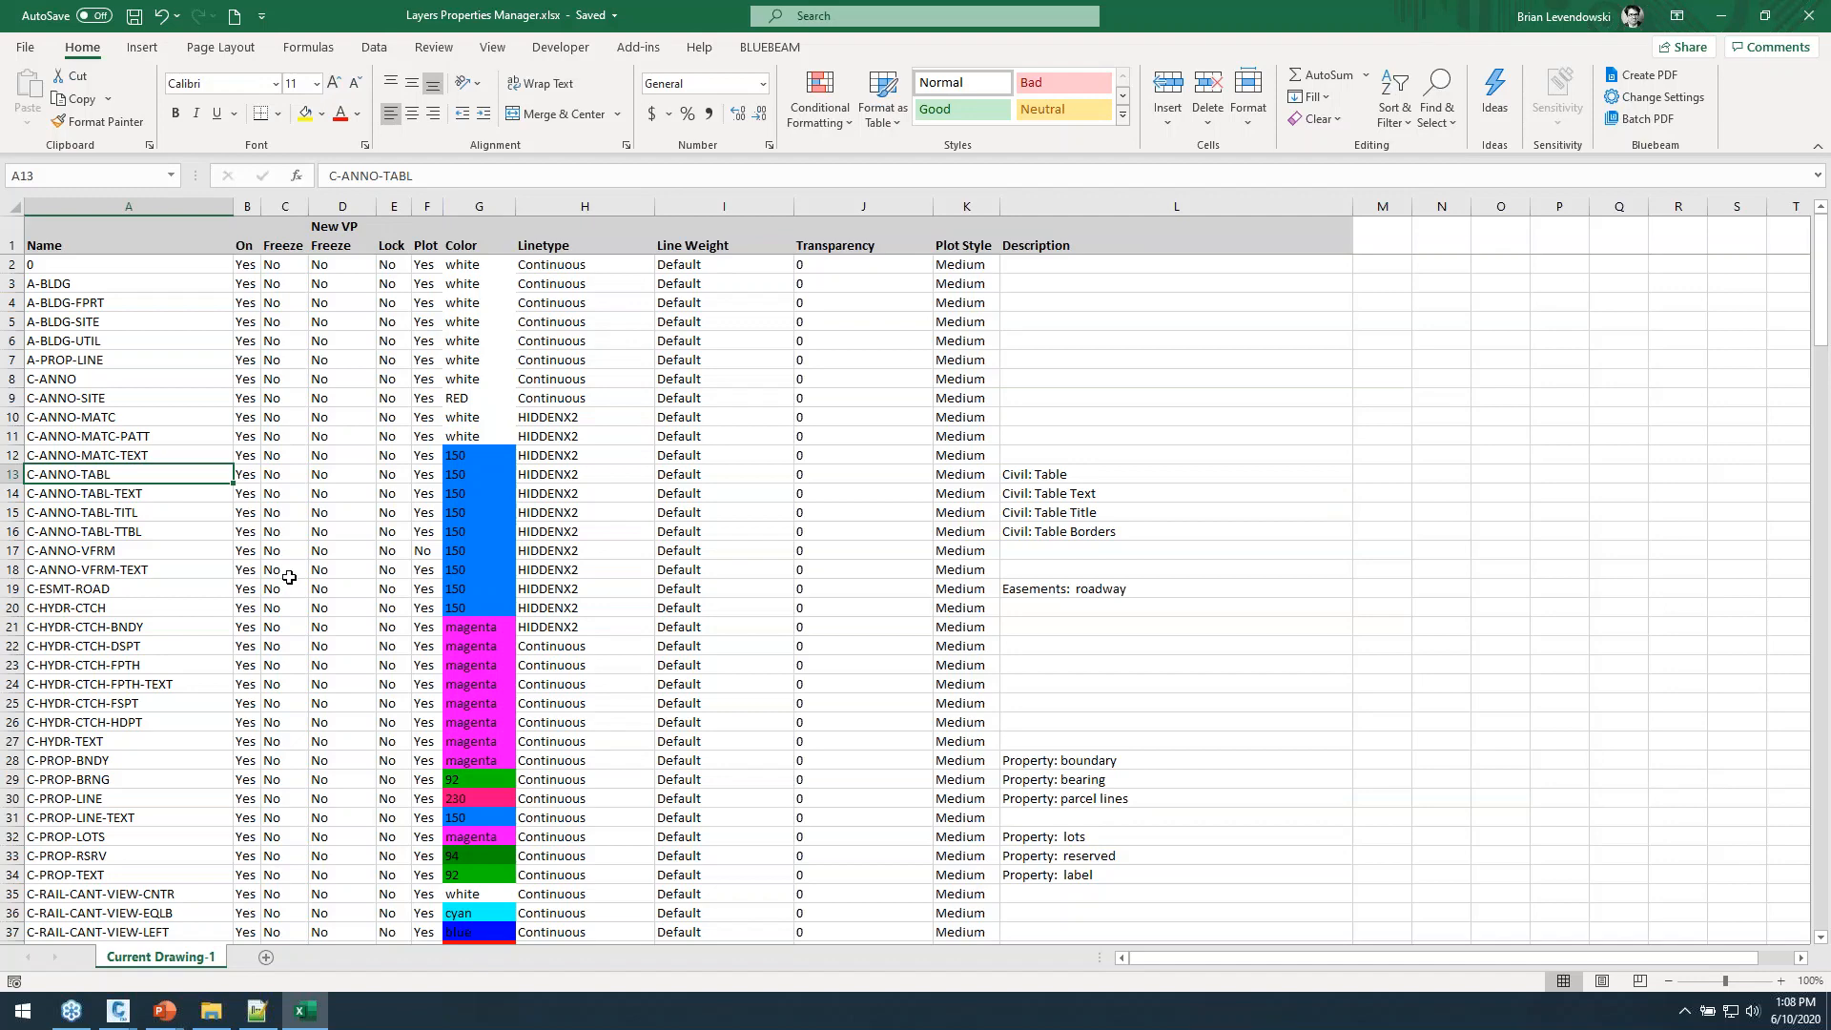
{"action": "left_click", "coordinate": [144, 324]}
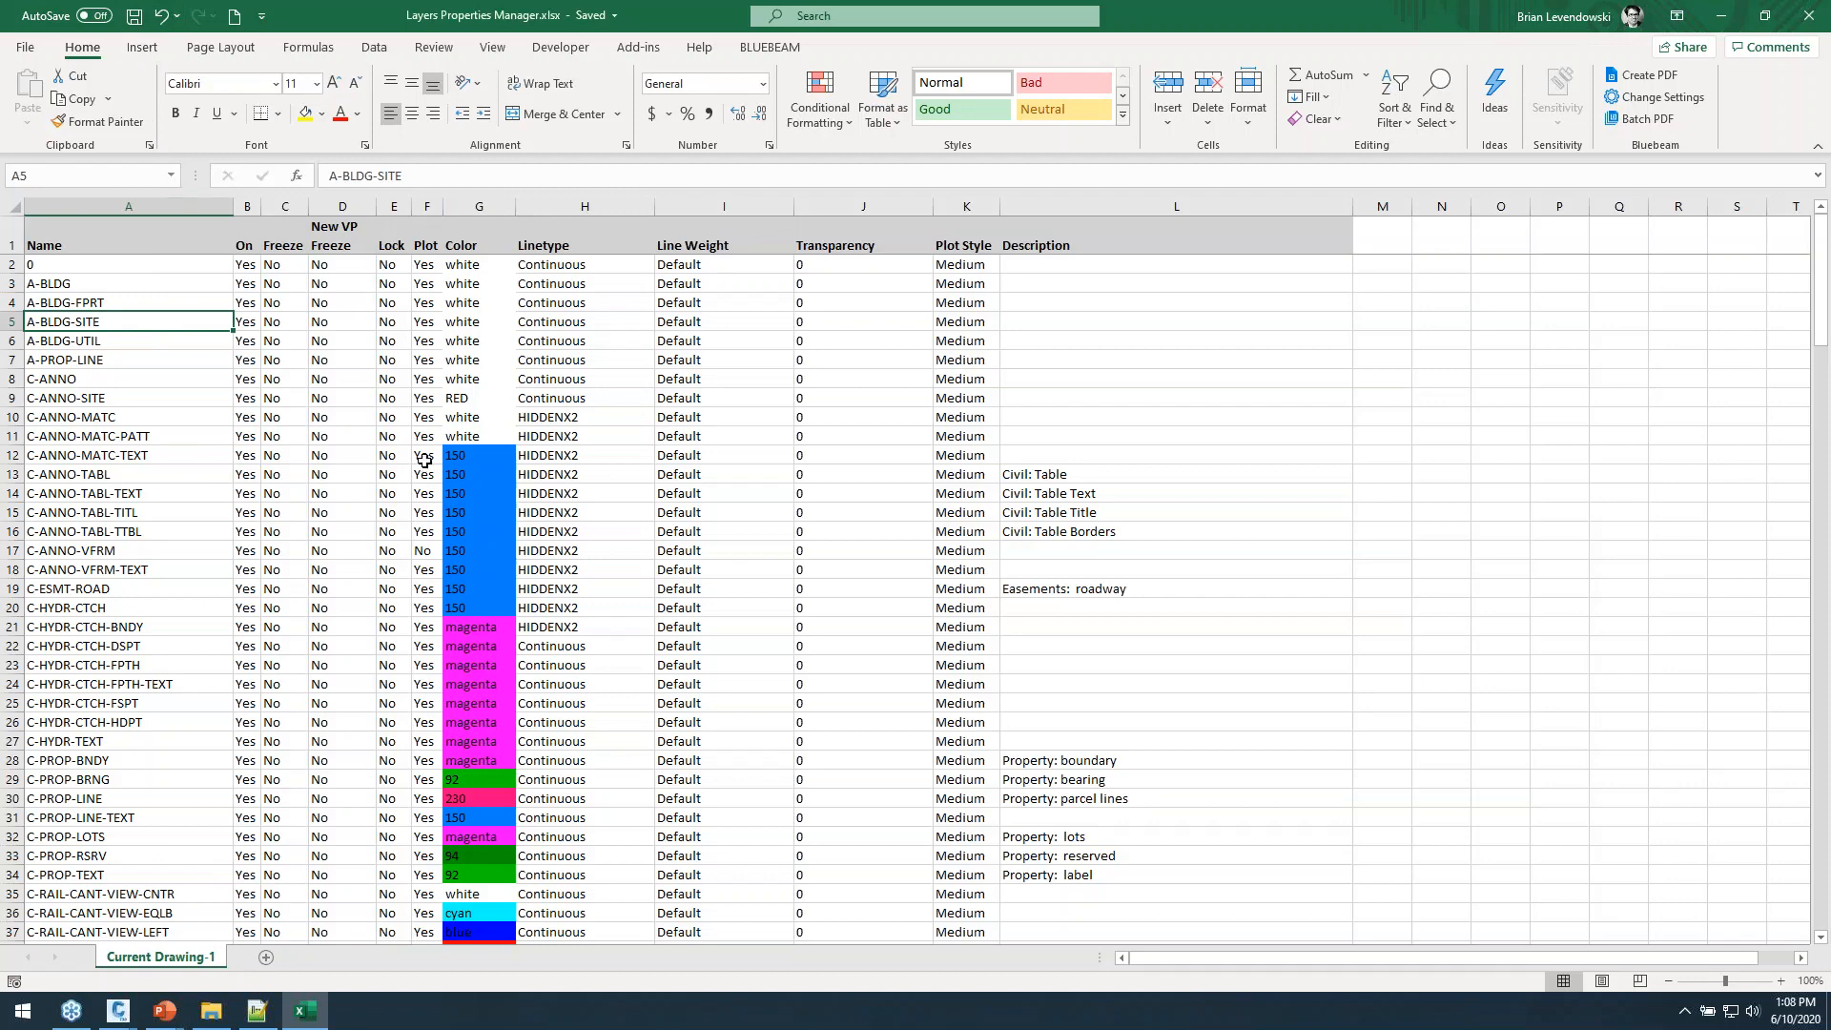
Delete the rows of the C-HYDR-CTCH-BNDY, C-HYDR-CTCH-DSPT and C-HYDR-CTCH-FPTH layers.
{"action": "left_click", "coordinate": [137, 635]}
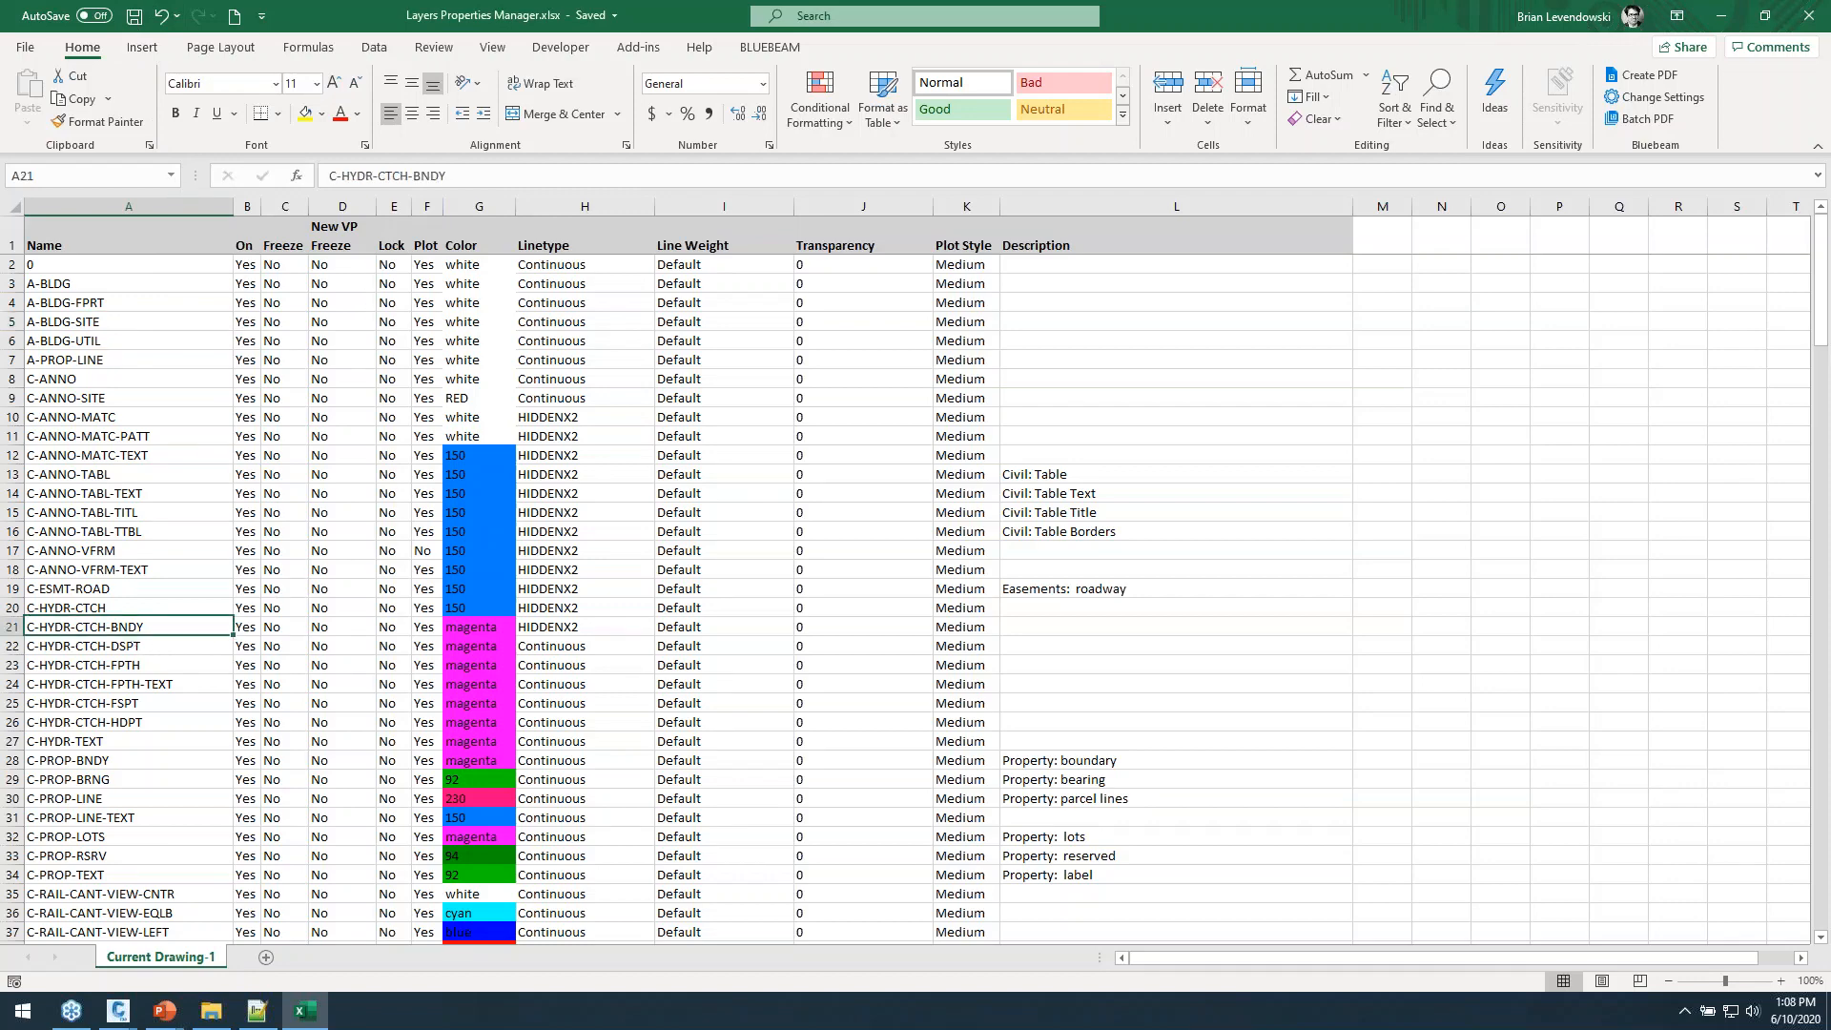
{"action": "left_click", "coordinate": [14, 672], "text": "shift"}
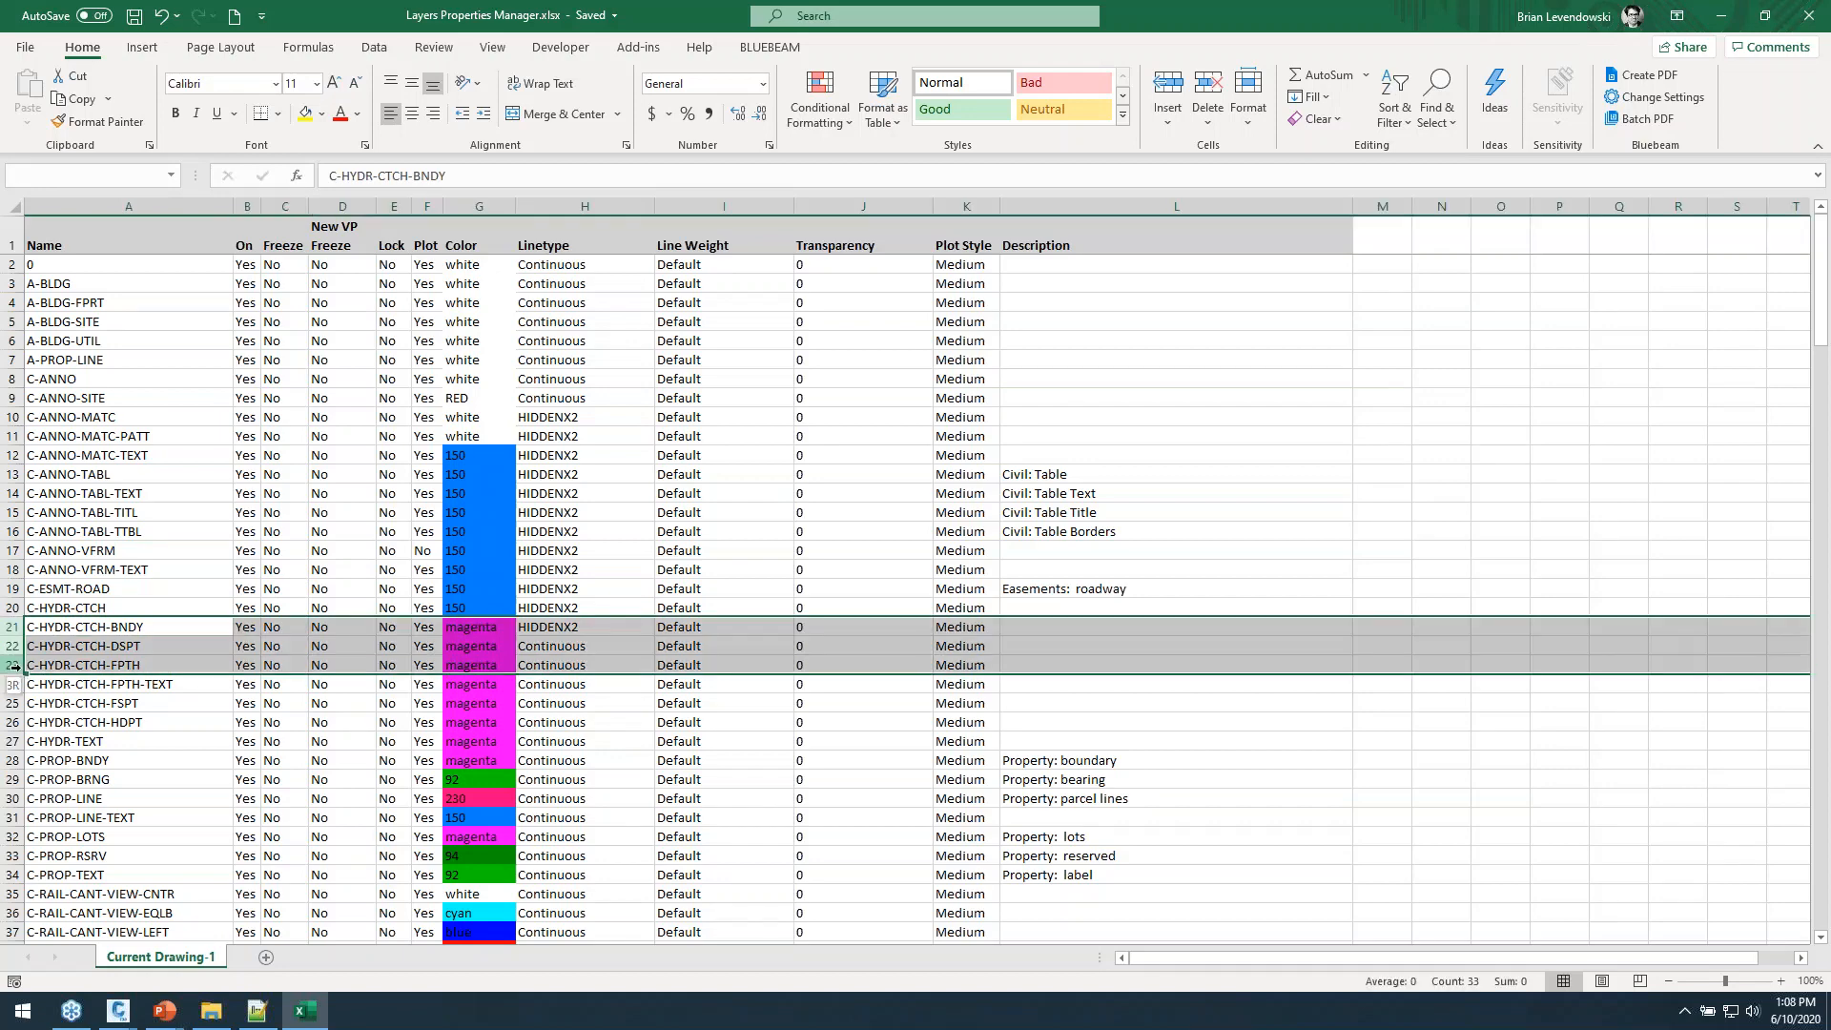
{"action": "right_click", "coordinate": [146, 650]}
{"action": "left_click", "coordinate": [199, 831]}
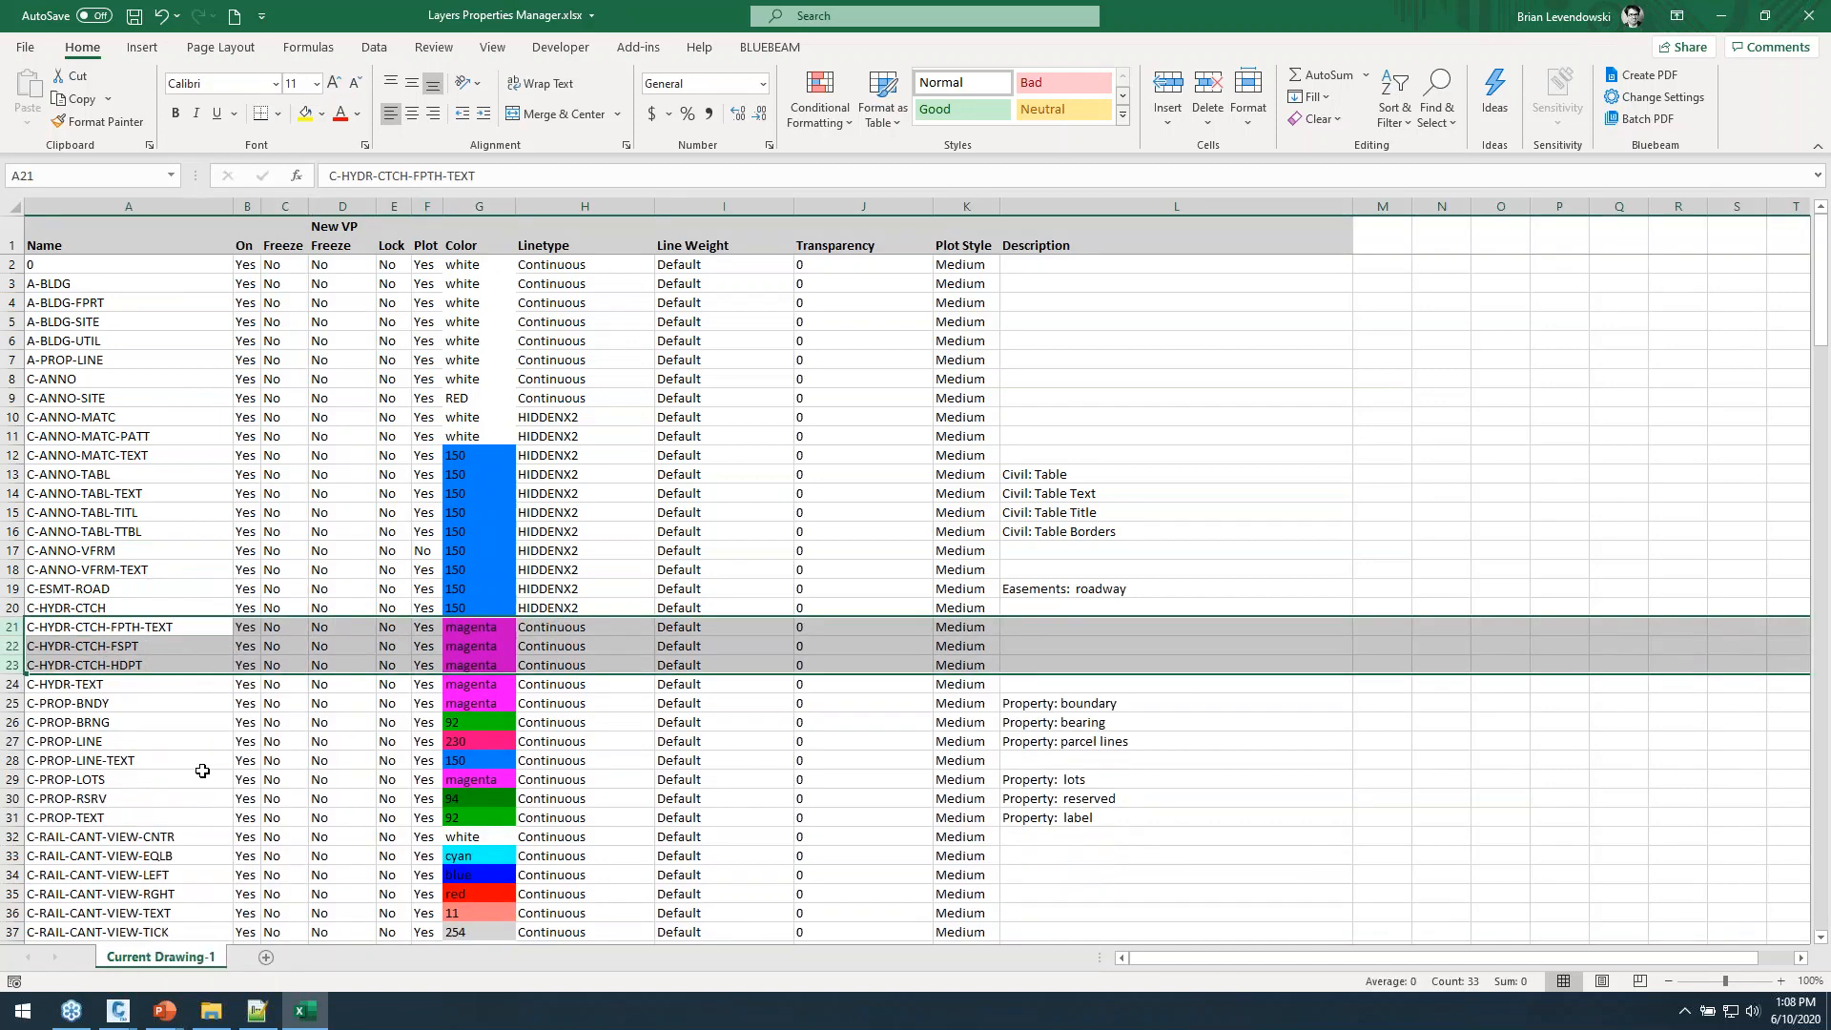
Save the workbook and switch to Autodesk Civil 3D, where the Layer Boss export dialog is open.
{"action": "left_click", "coordinate": [149, 653]}
{"action": "left_click", "coordinate": [134, 16]}
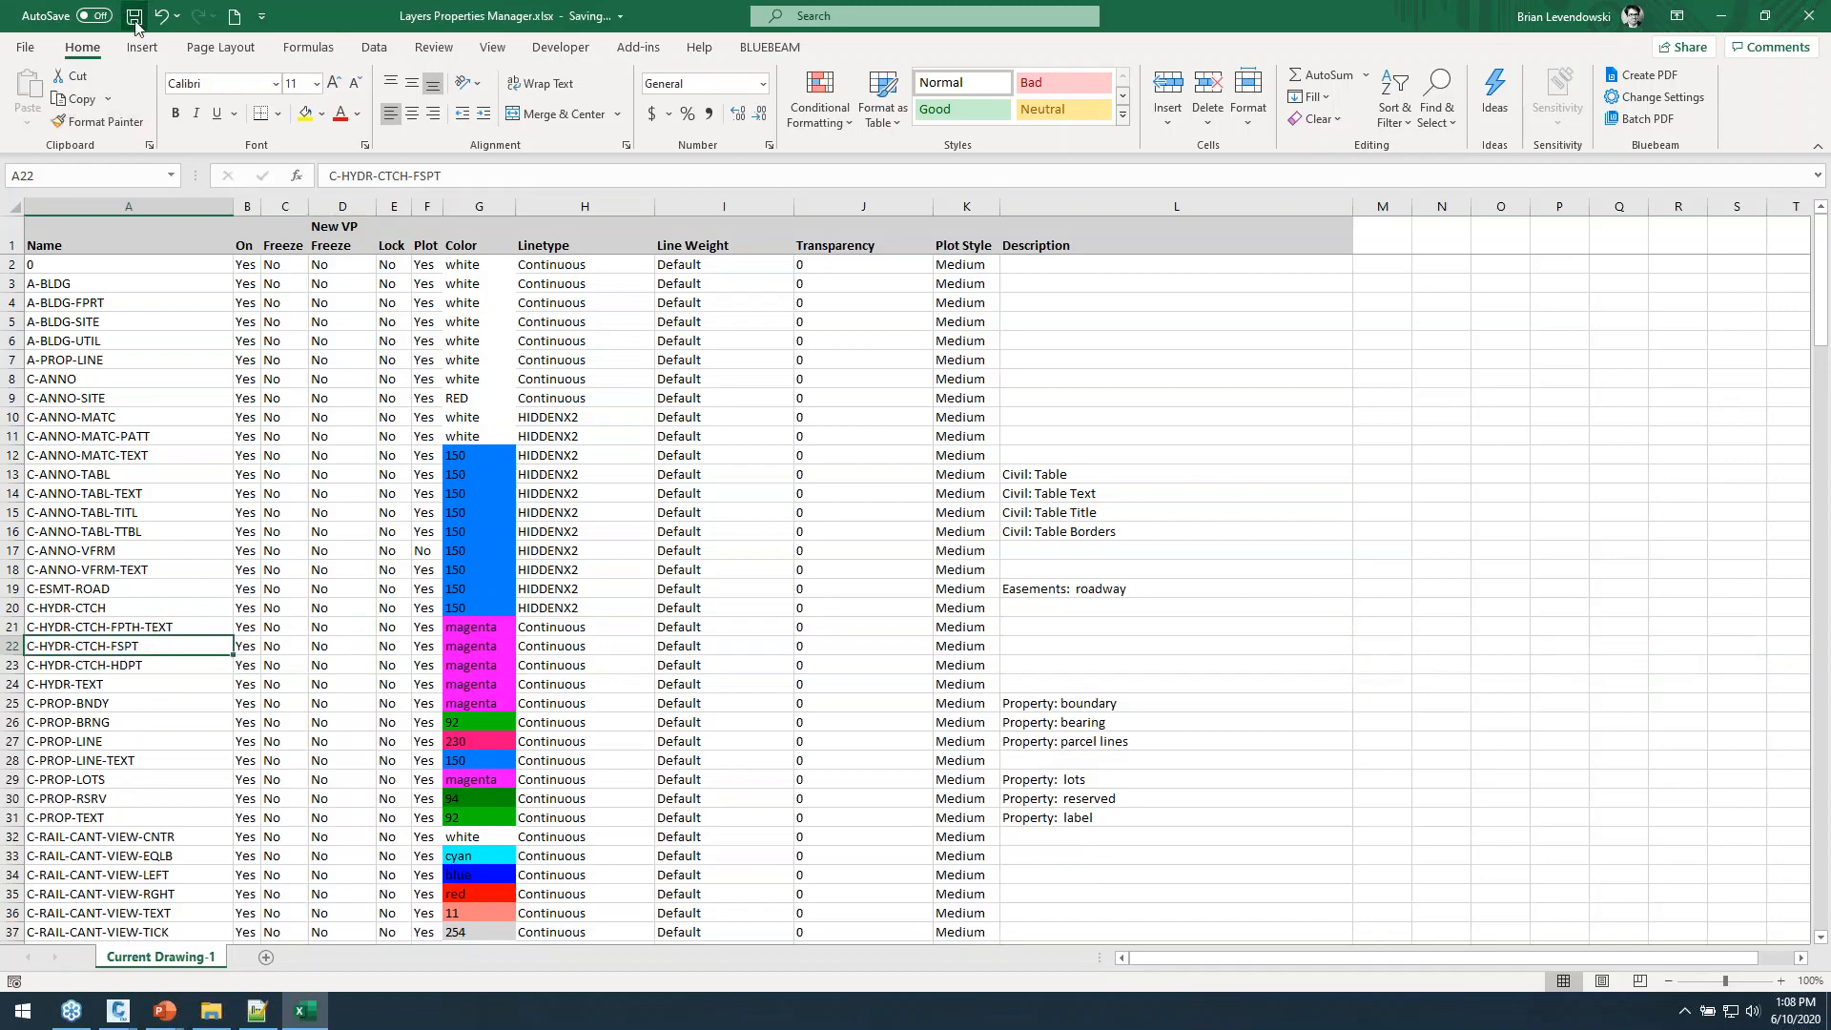
{"action": "key", "text": "alt+Tab"}
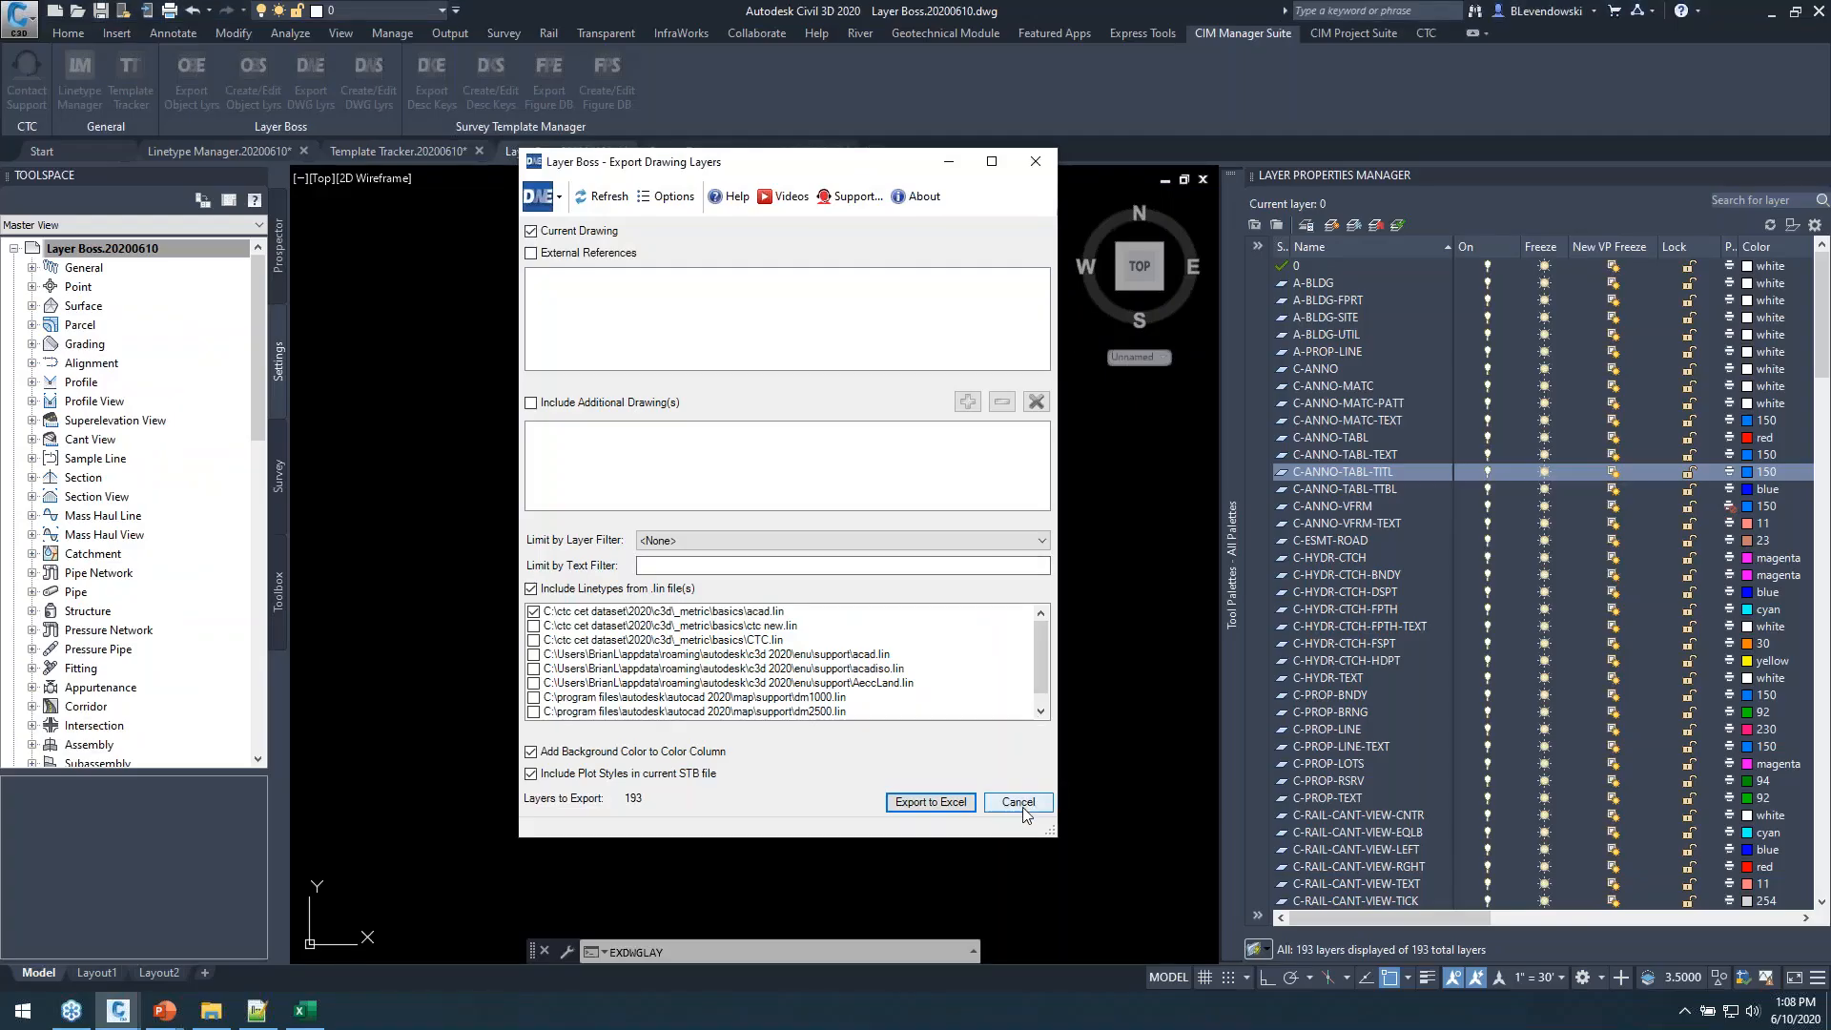
Close the layer export dialog, start Create/Edit DWG Layers, and load Layers Properties Manager.xlsx for the current drawing.
{"action": "left_click", "coordinate": [1027, 805]}
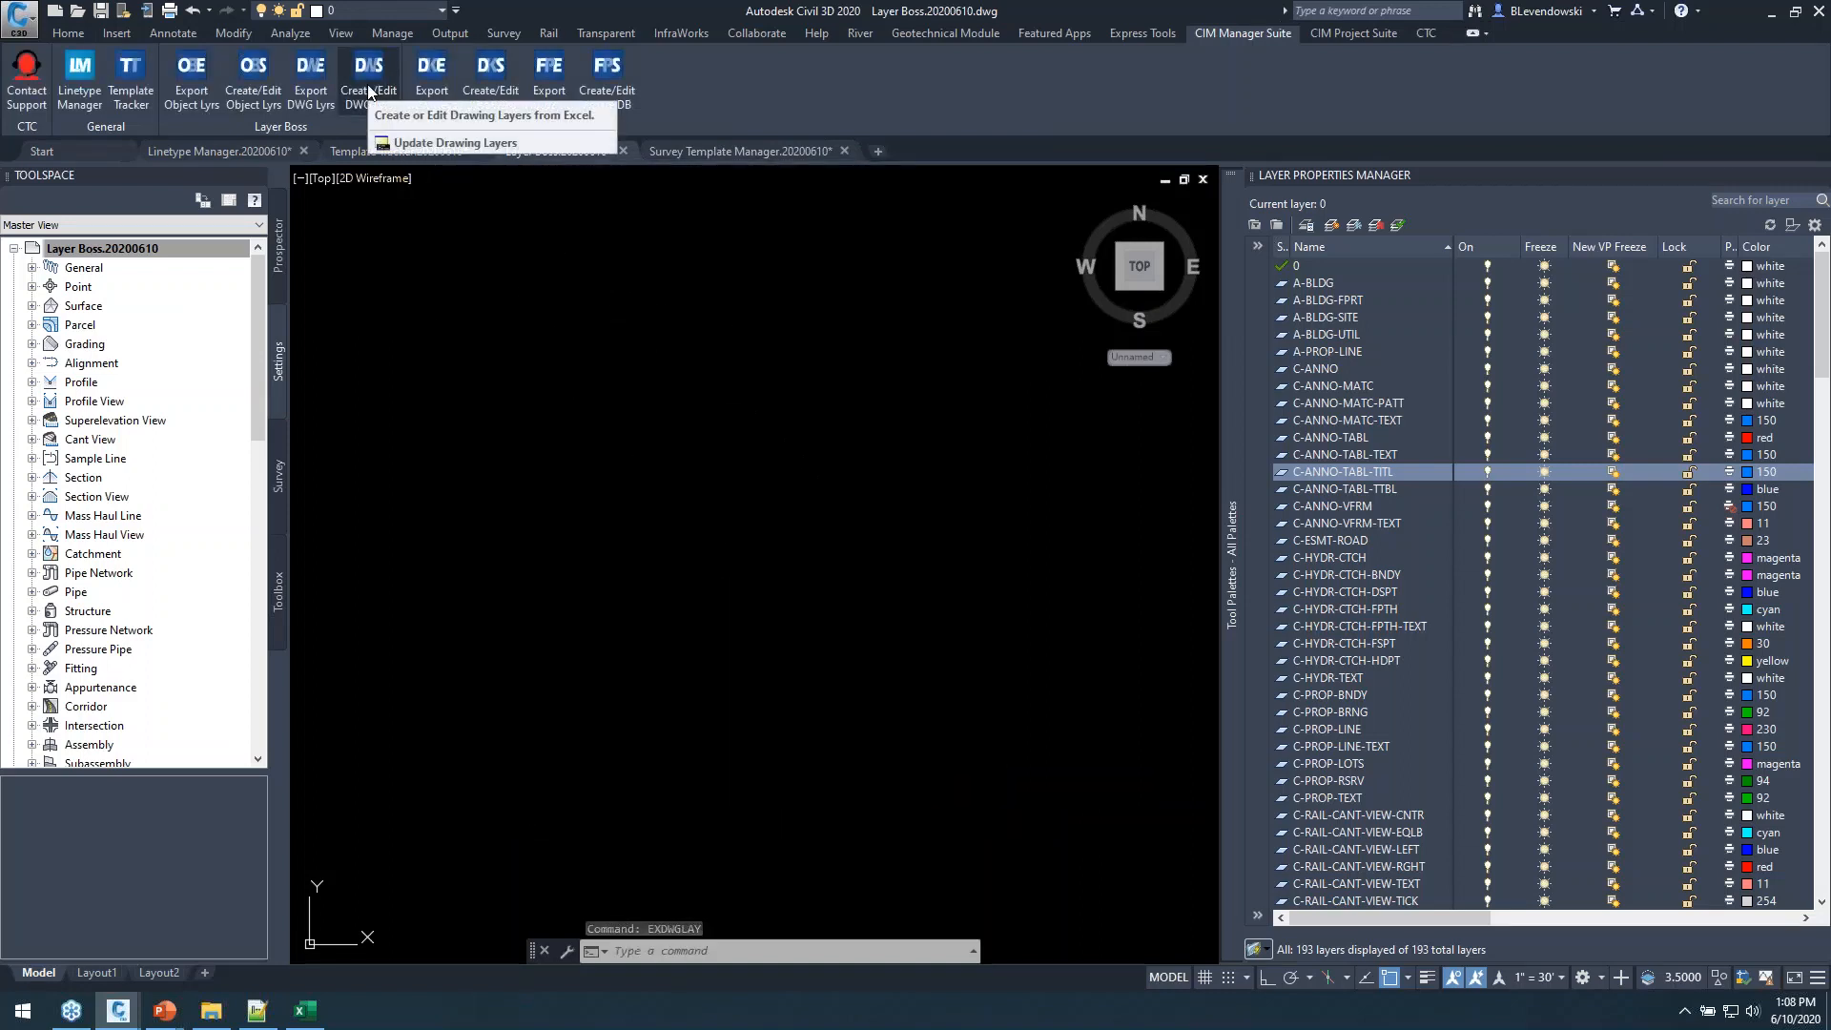
{"action": "left_click", "coordinate": [368, 88]}
{"action": "left_click", "coordinate": [368, 84]}
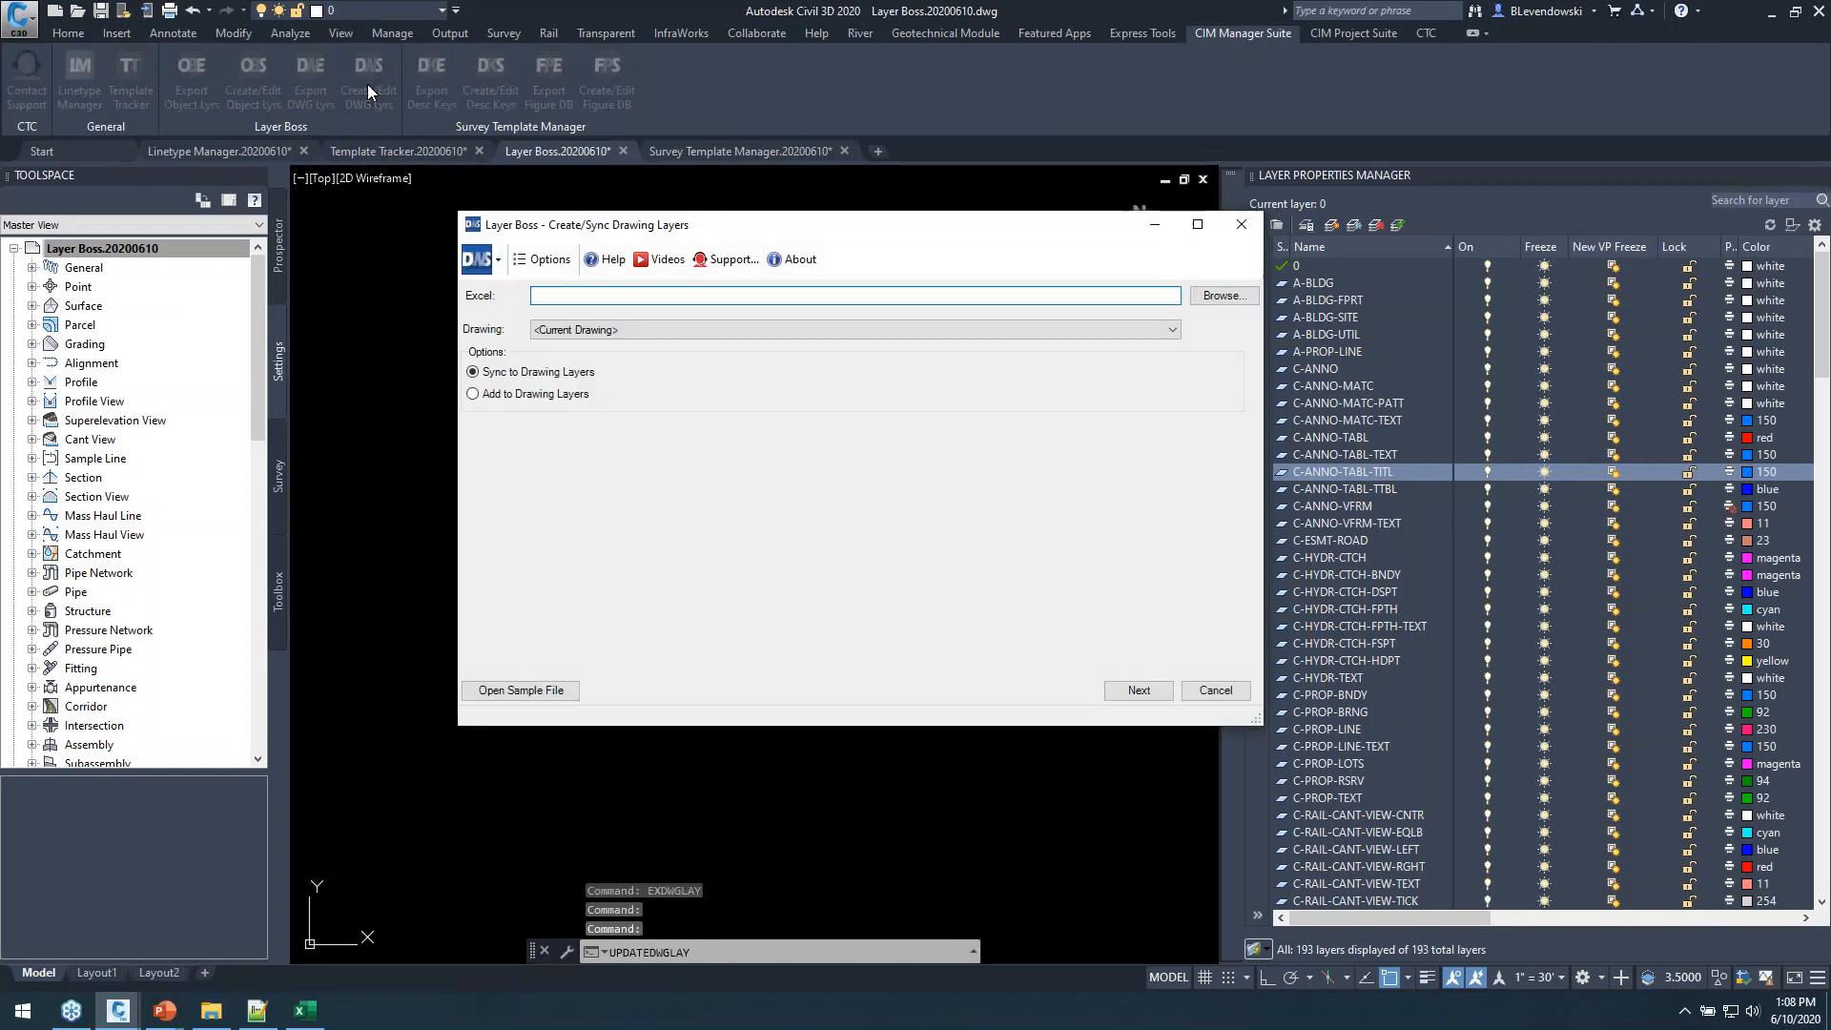
{"action": "left_click_drag", "start_coordinate": [845, 217], "coordinate": [845, 351]}
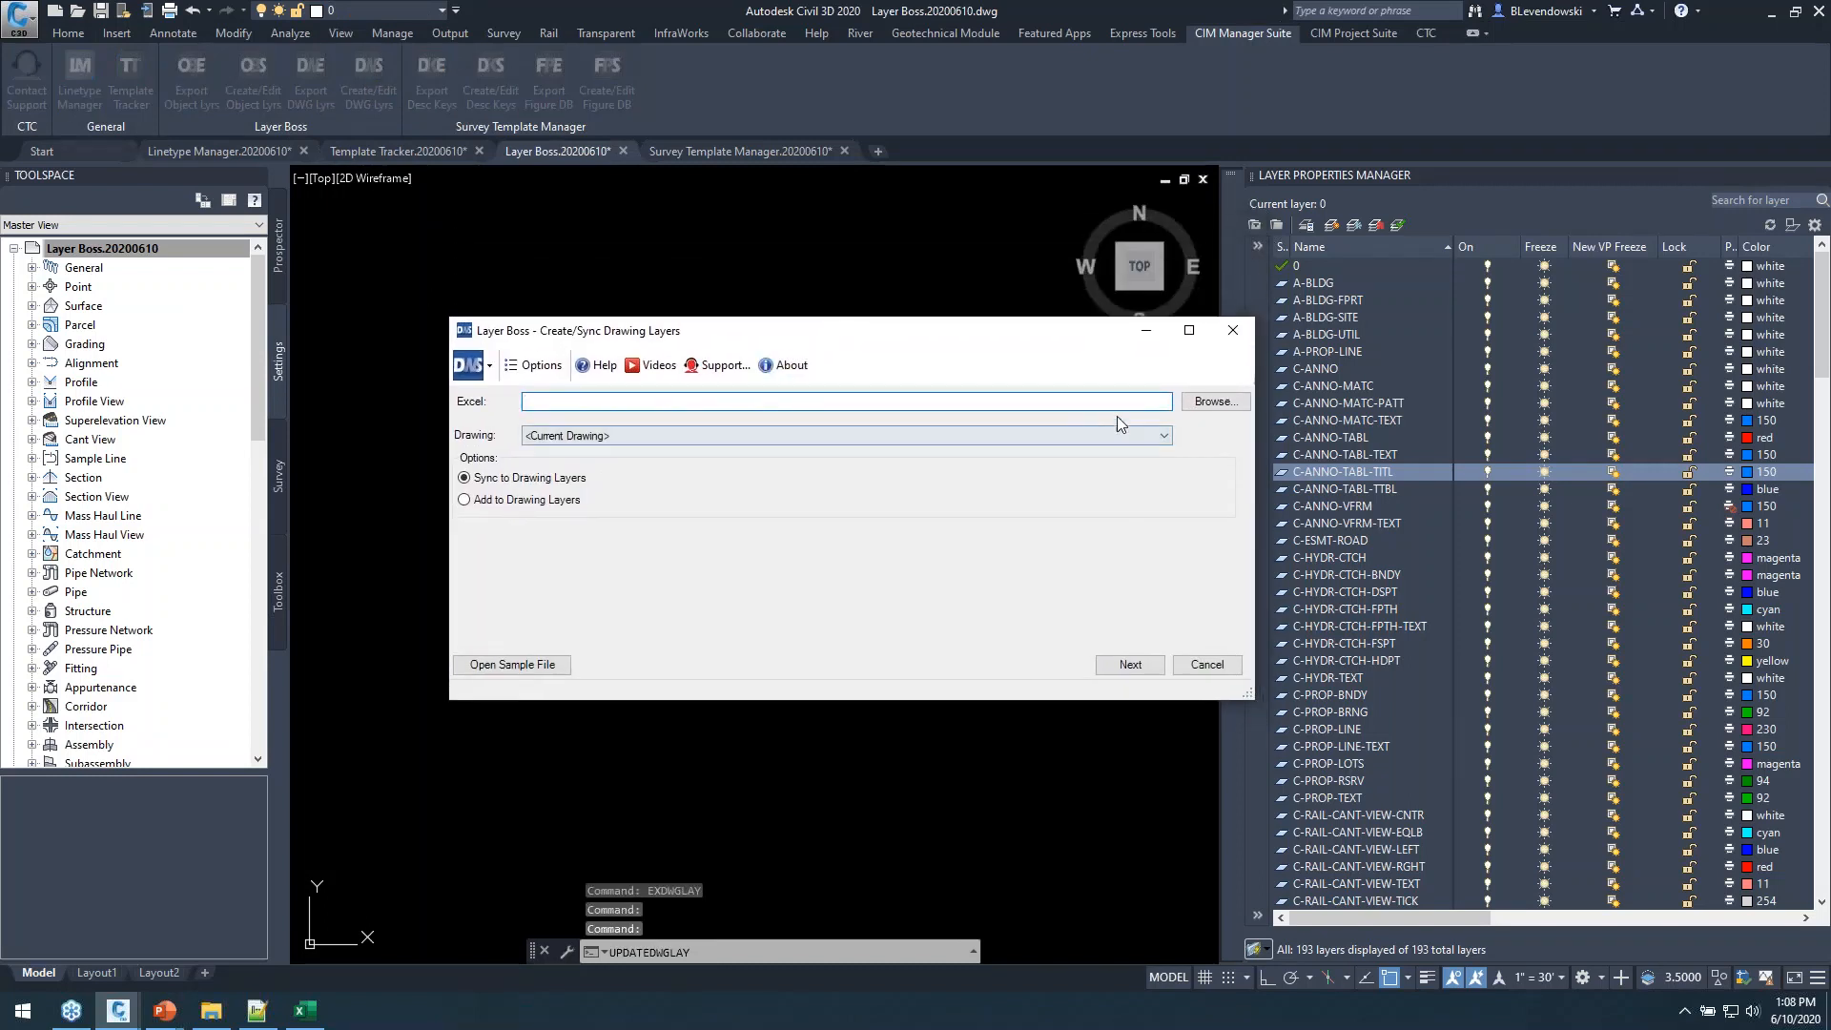
{"action": "left_click", "coordinate": [1207, 401]}
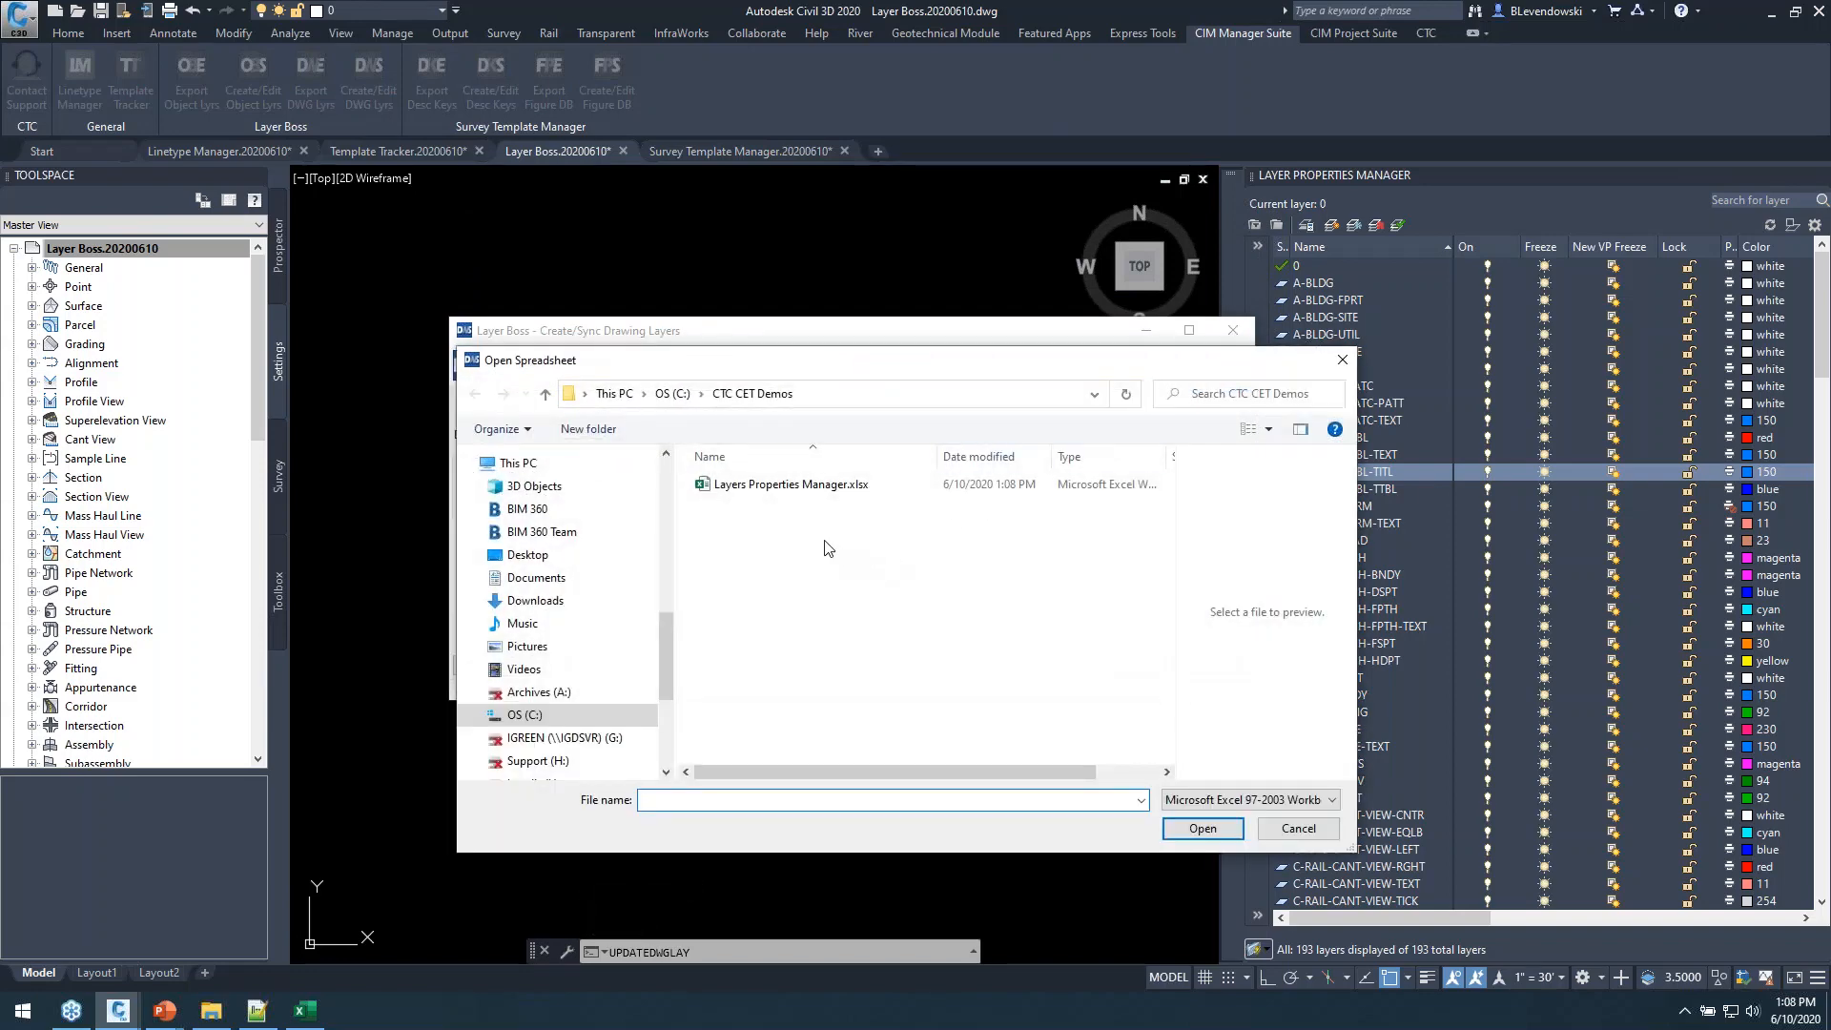
{"action": "left_click", "coordinate": [763, 488]}
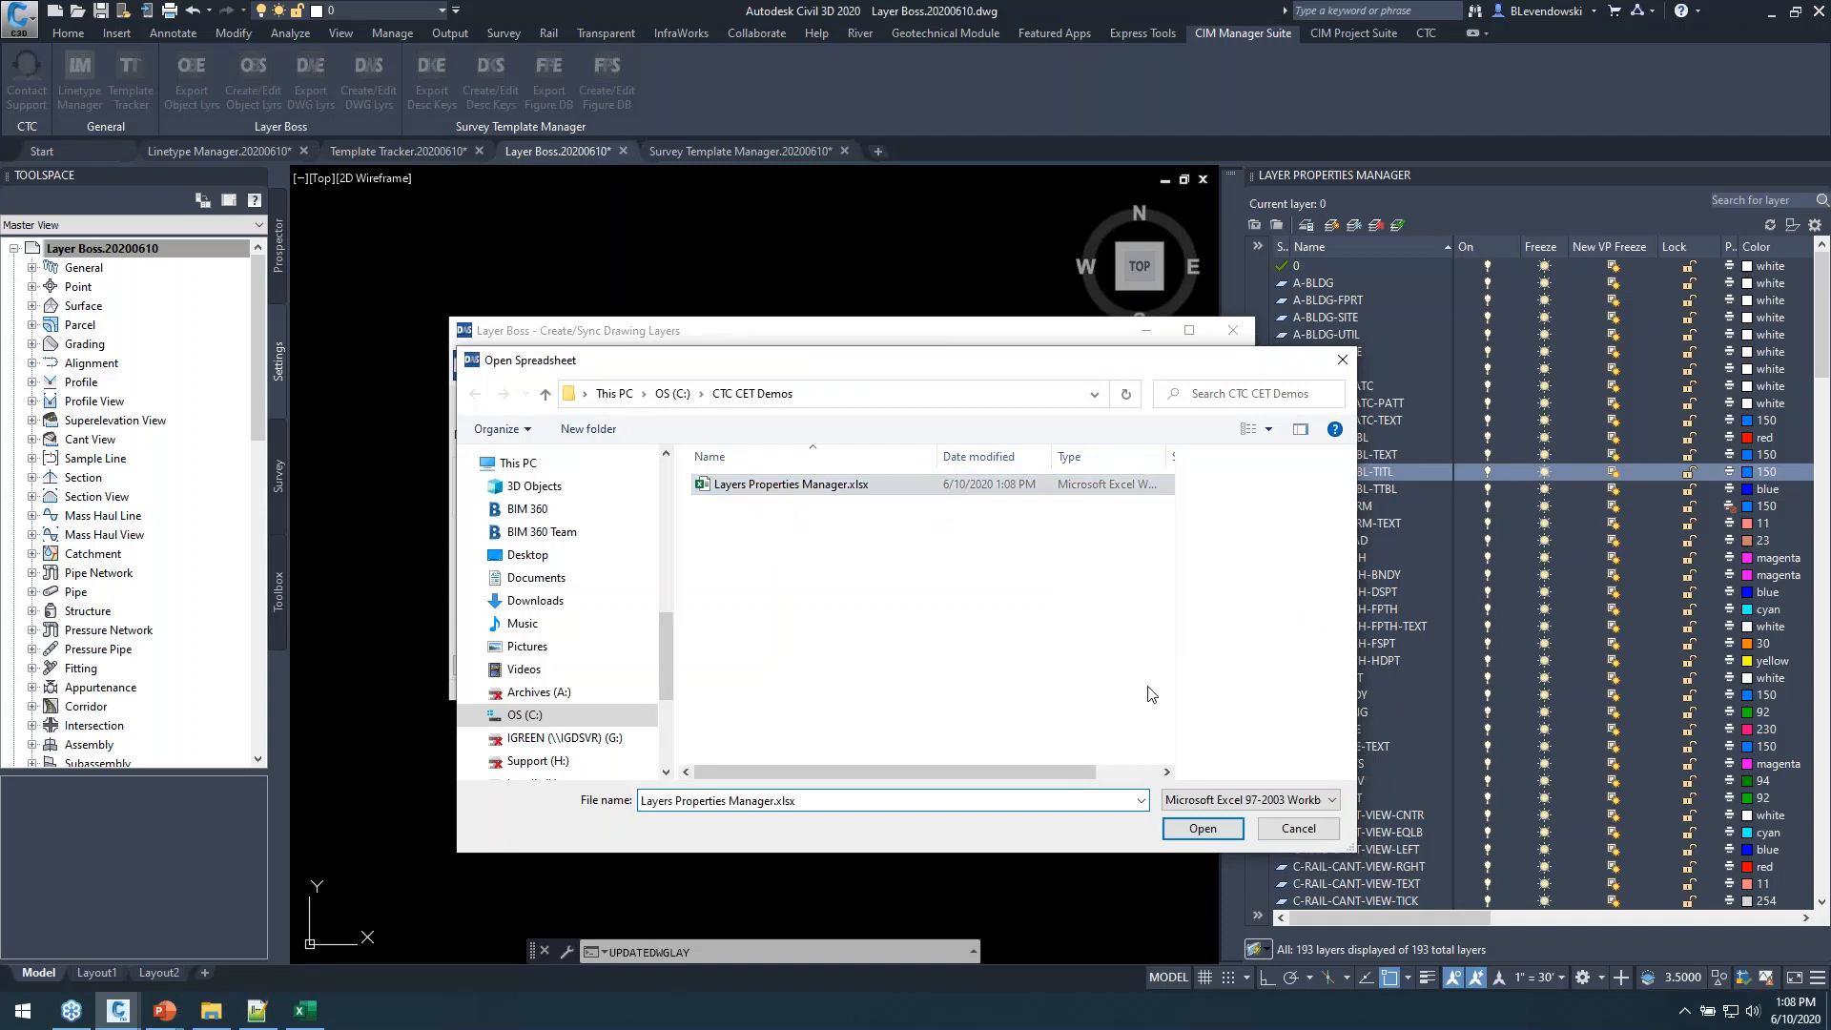
{"action": "left_click", "coordinate": [1202, 828]}
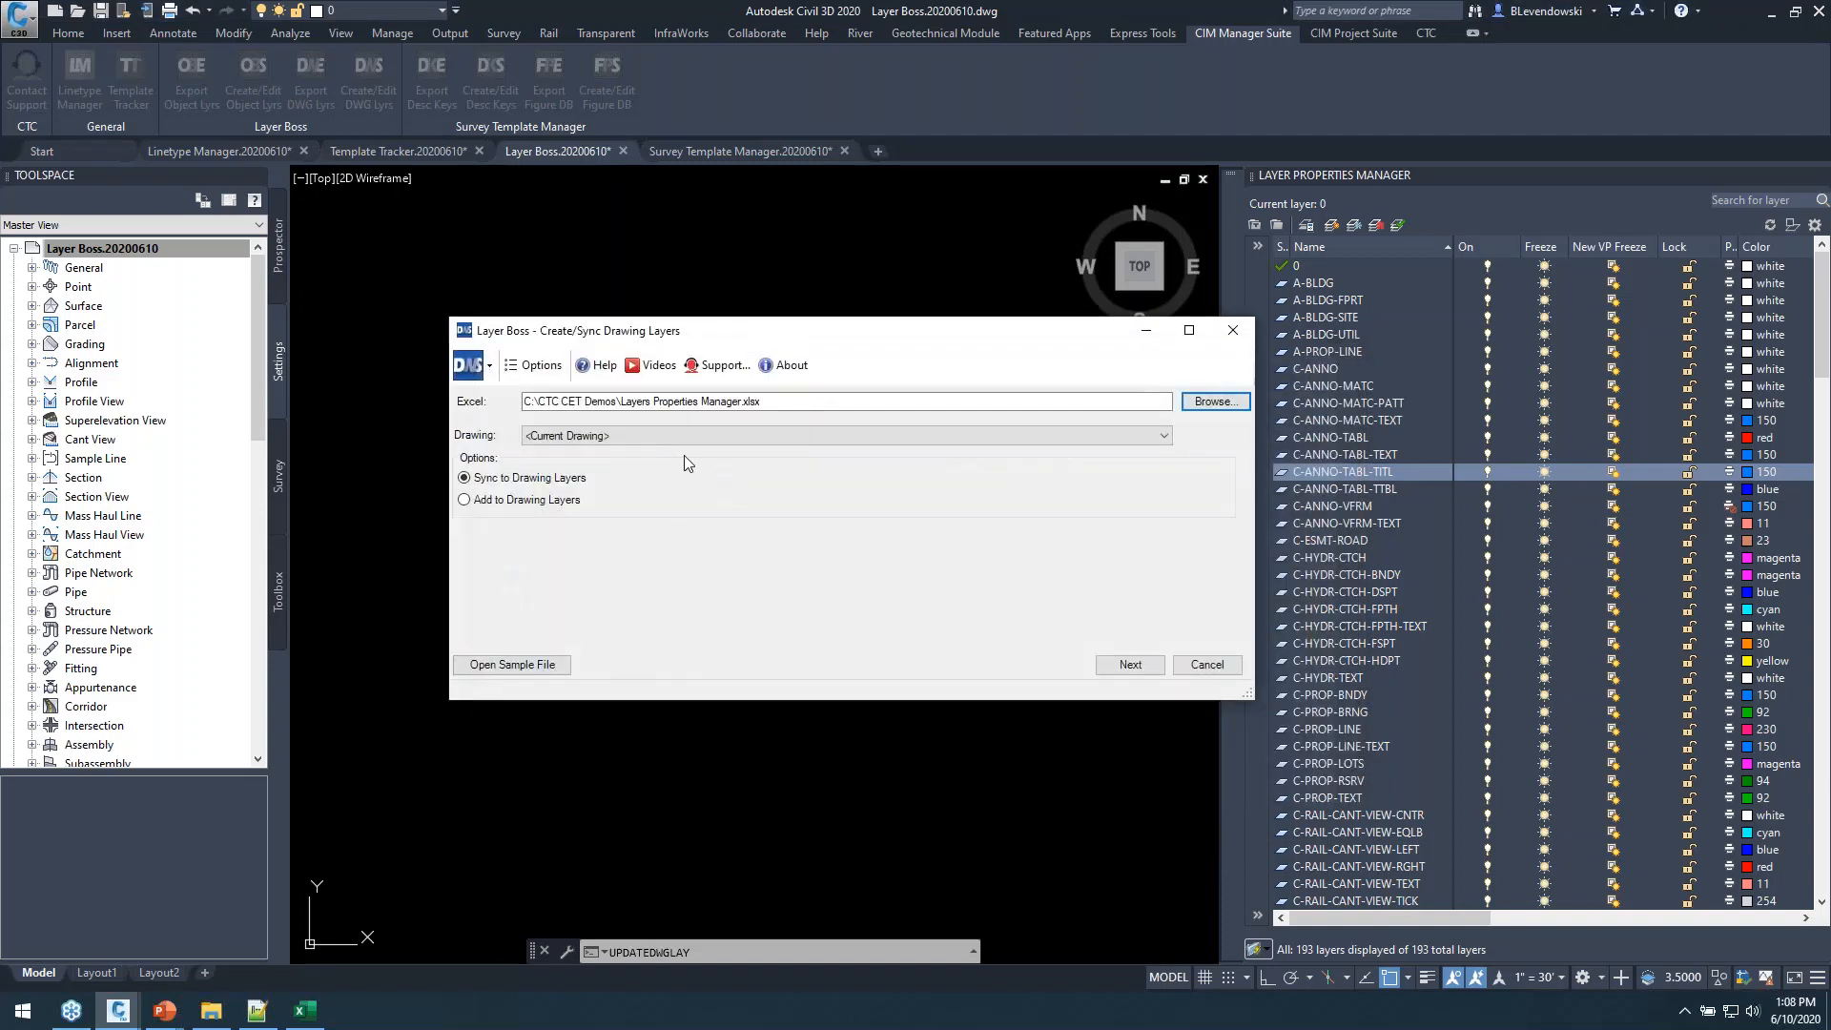
{"action": "left_click", "coordinate": [656, 437]}
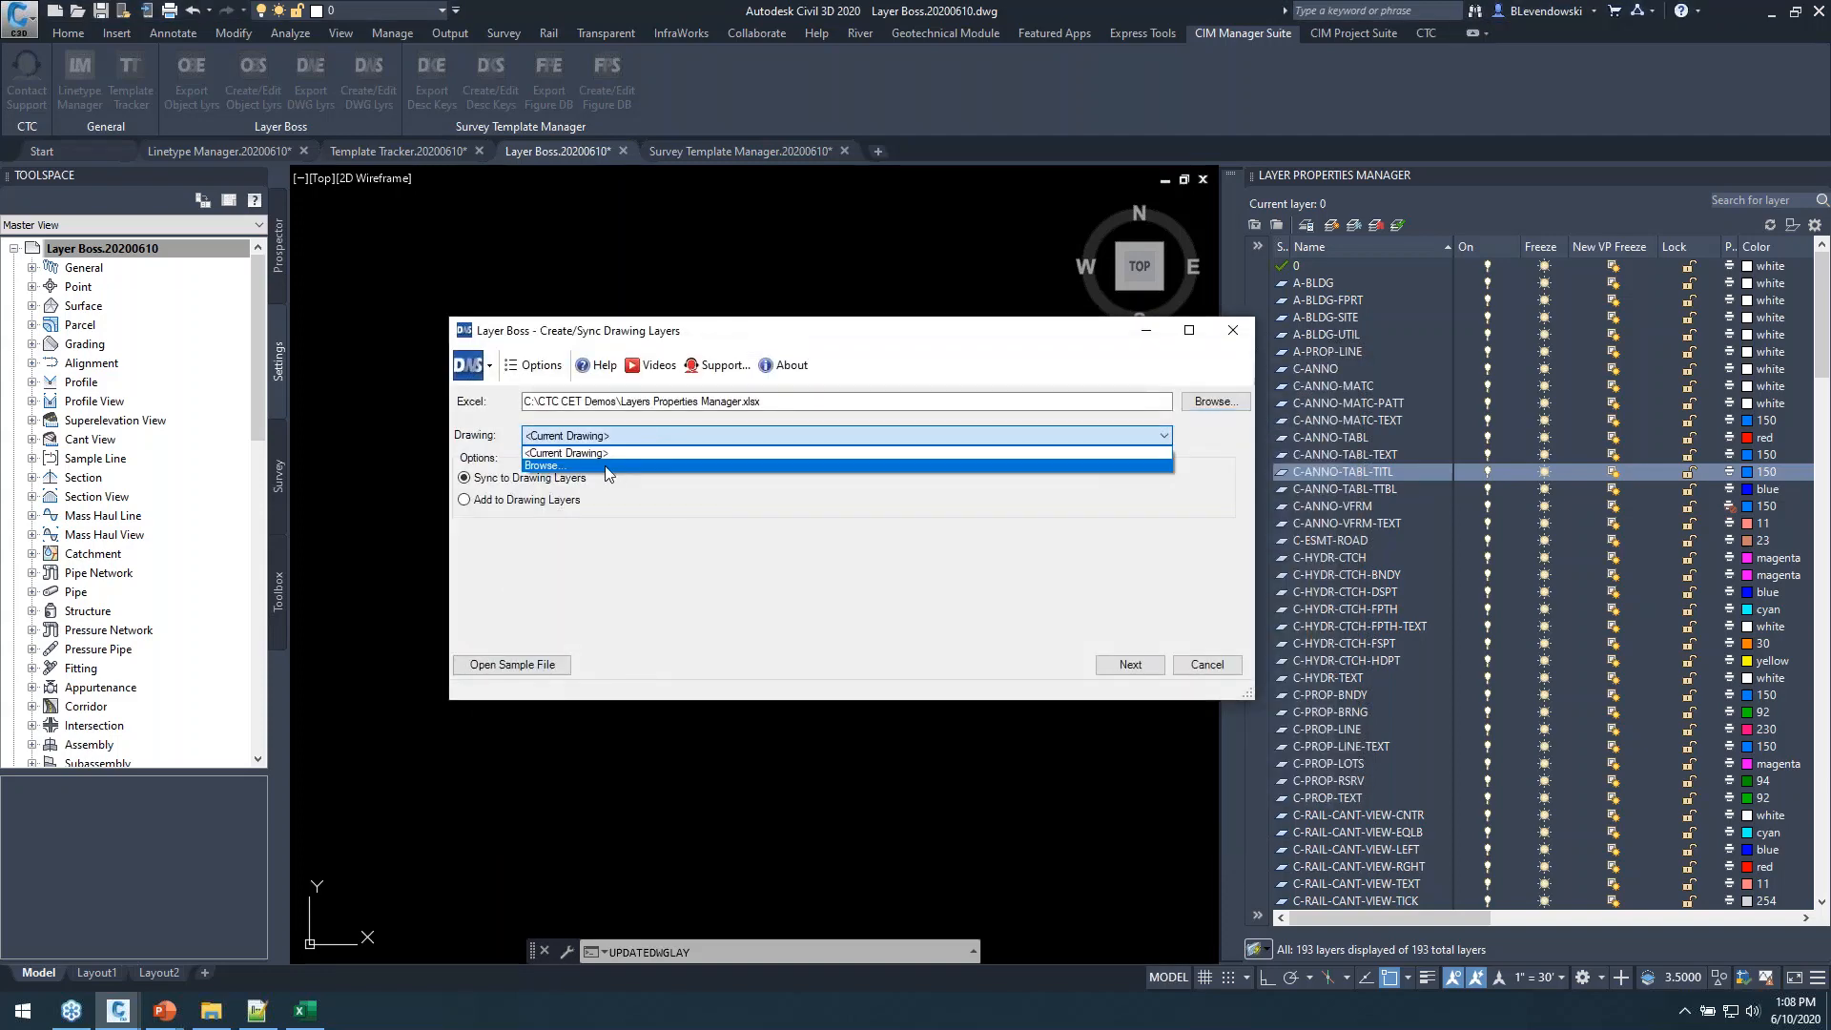
{"action": "left_click", "coordinate": [1187, 548]}
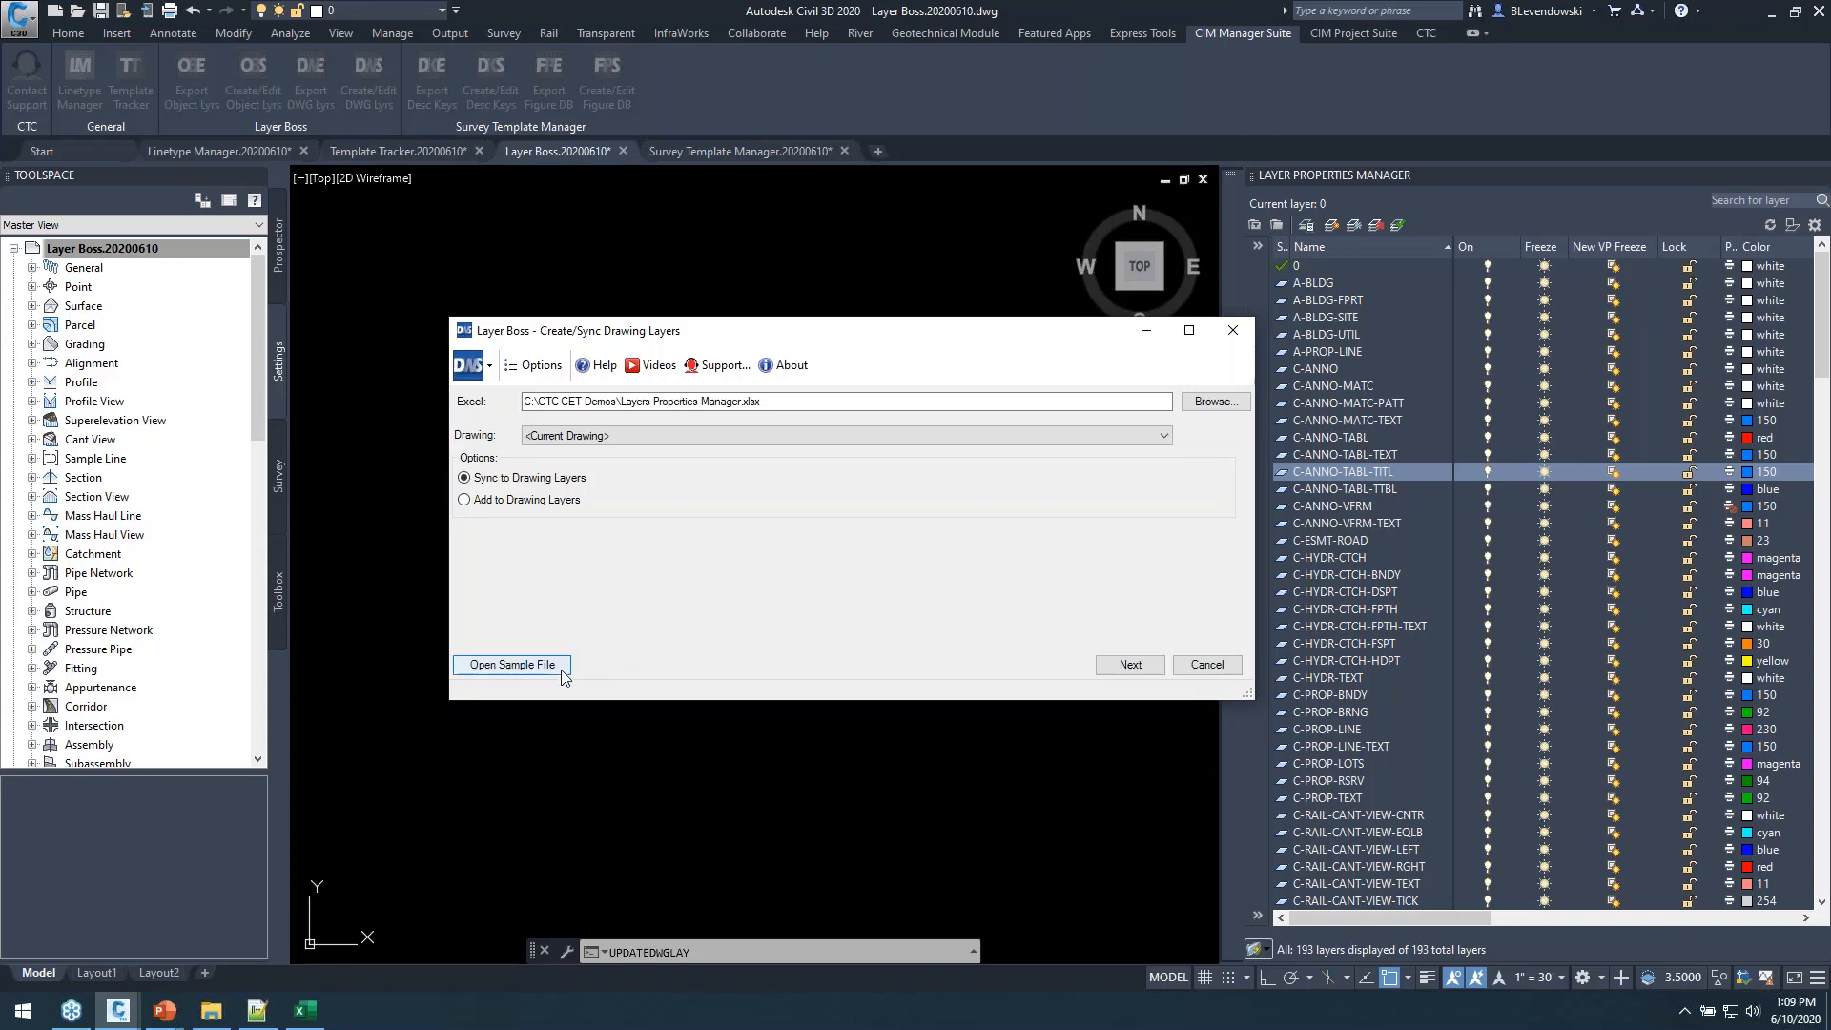
Save the sample file as Civil3DDrawingLayersSampleExcel.xlsx in the CTC CET Demos folder and open it in Excel.
{"action": "left_click", "coordinate": [512, 665]}
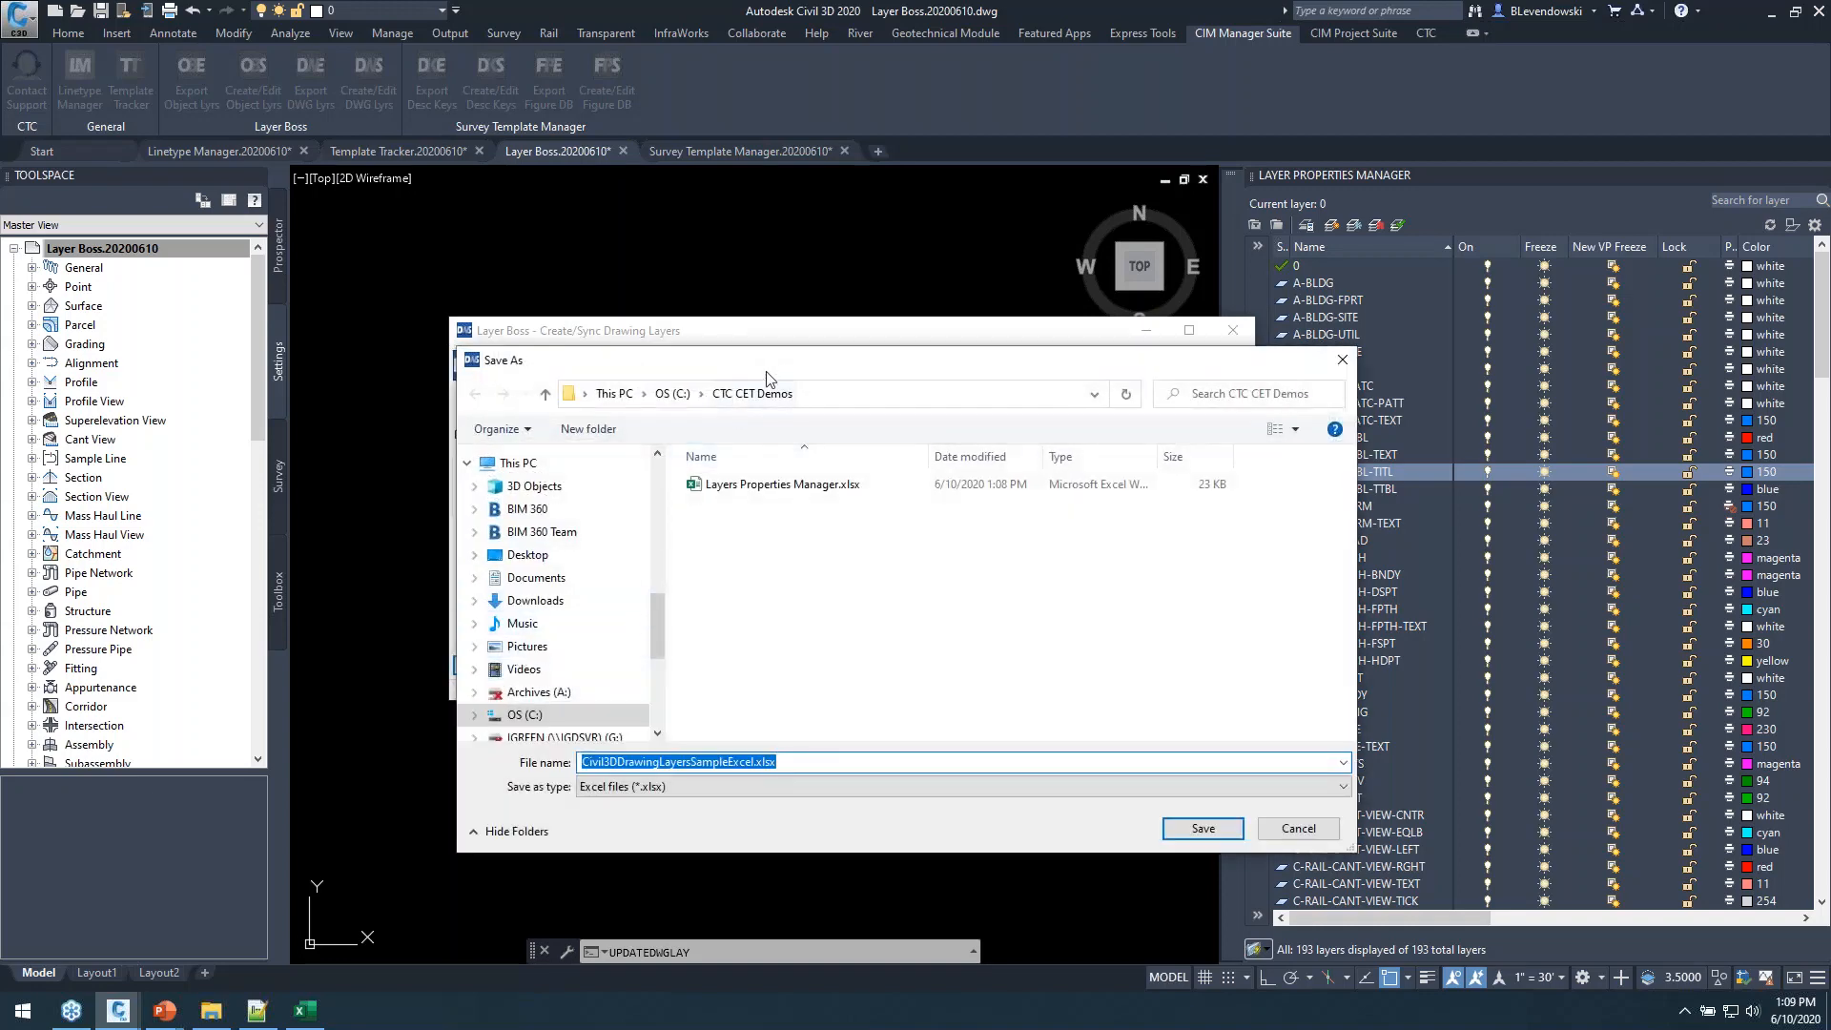
{"action": "left_click_drag", "start_coordinate": [790, 369], "coordinate": [1008, 259]}
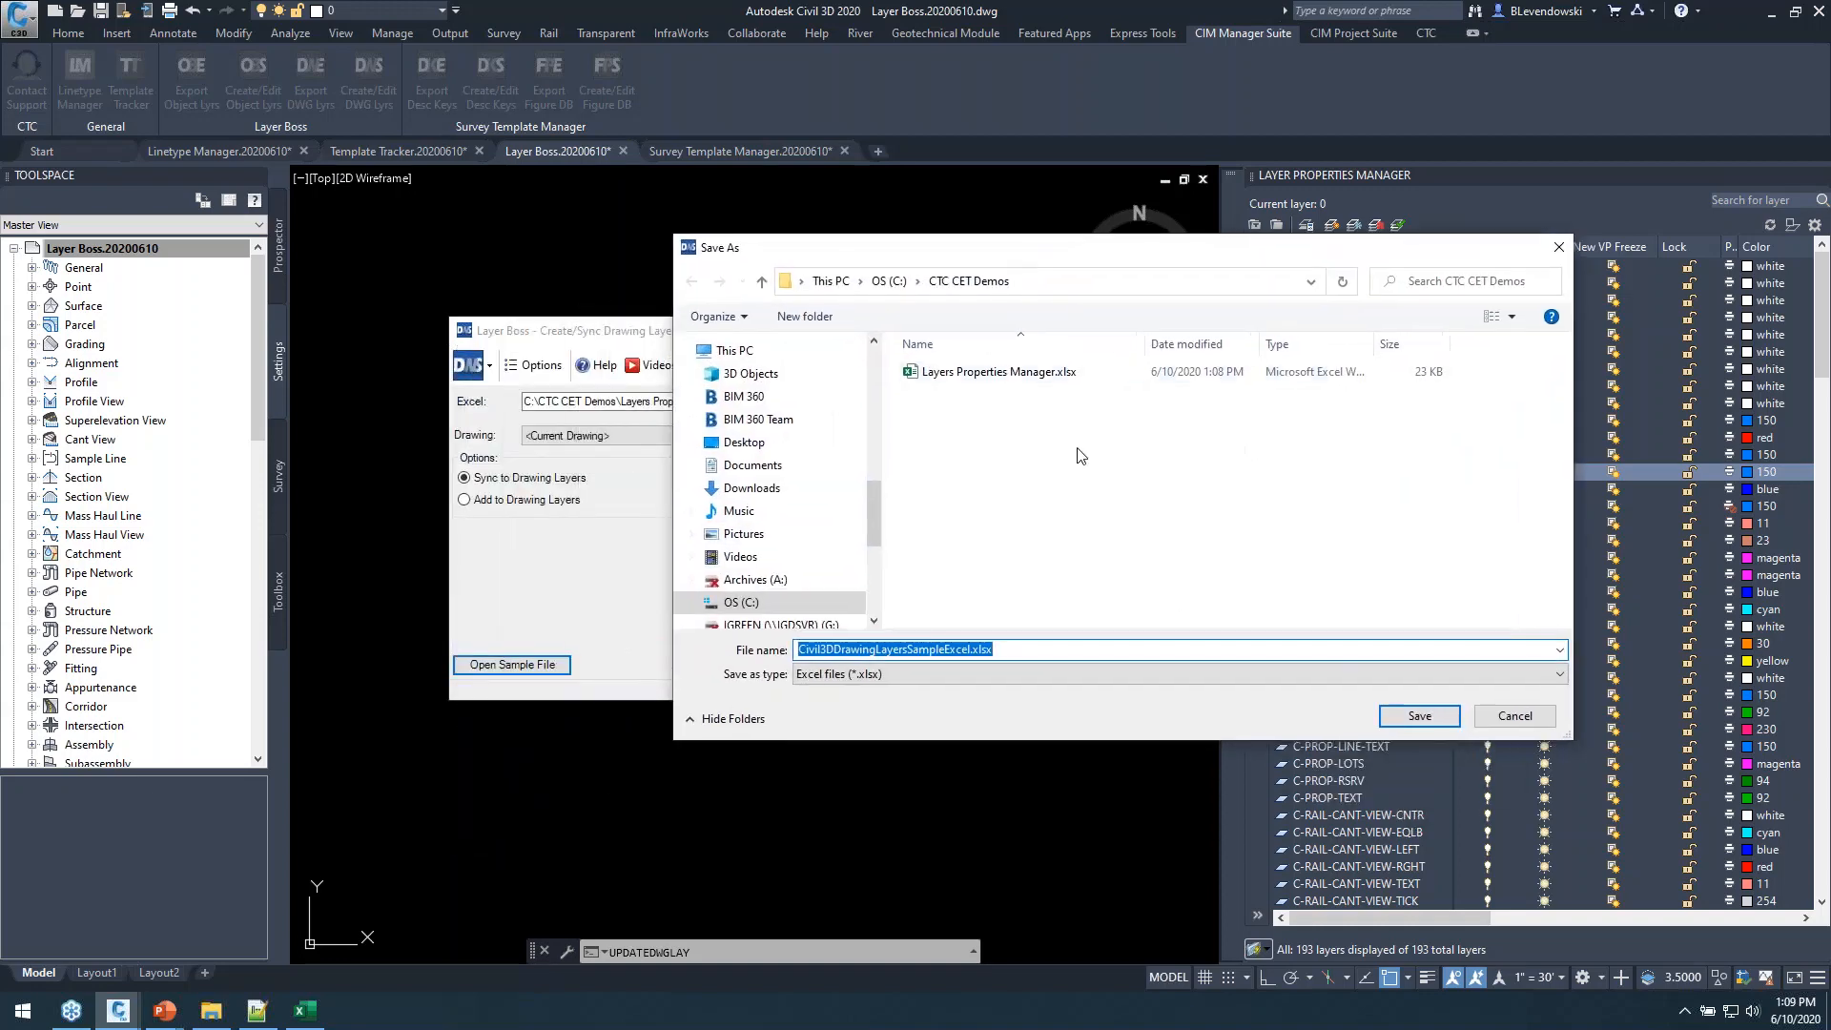
{"action": "left_click", "coordinate": [1420, 718]}
{"action": "left_click", "coordinate": [916, 569]}
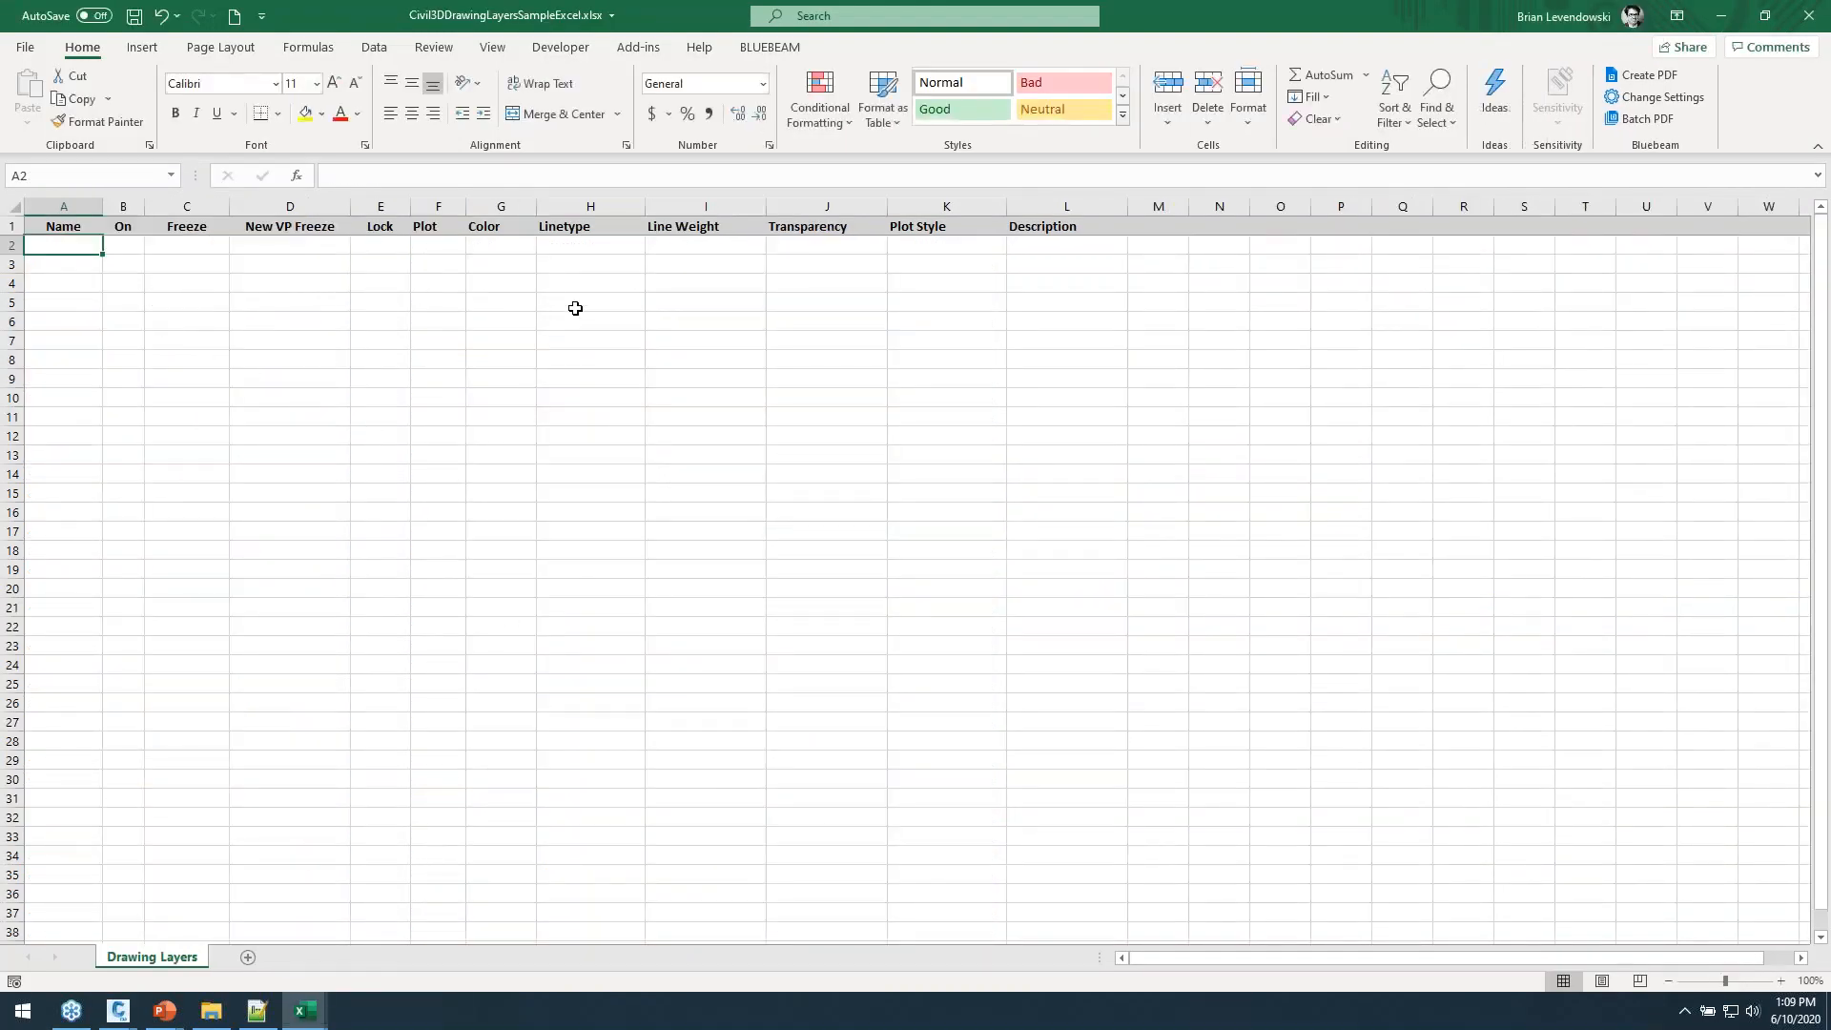
Check the linetype choices and the blank layer rows in the sample workbook, and close it without saving.
{"action": "left_click", "coordinate": [637, 303]}
{"action": "left_click", "coordinate": [654, 304]}
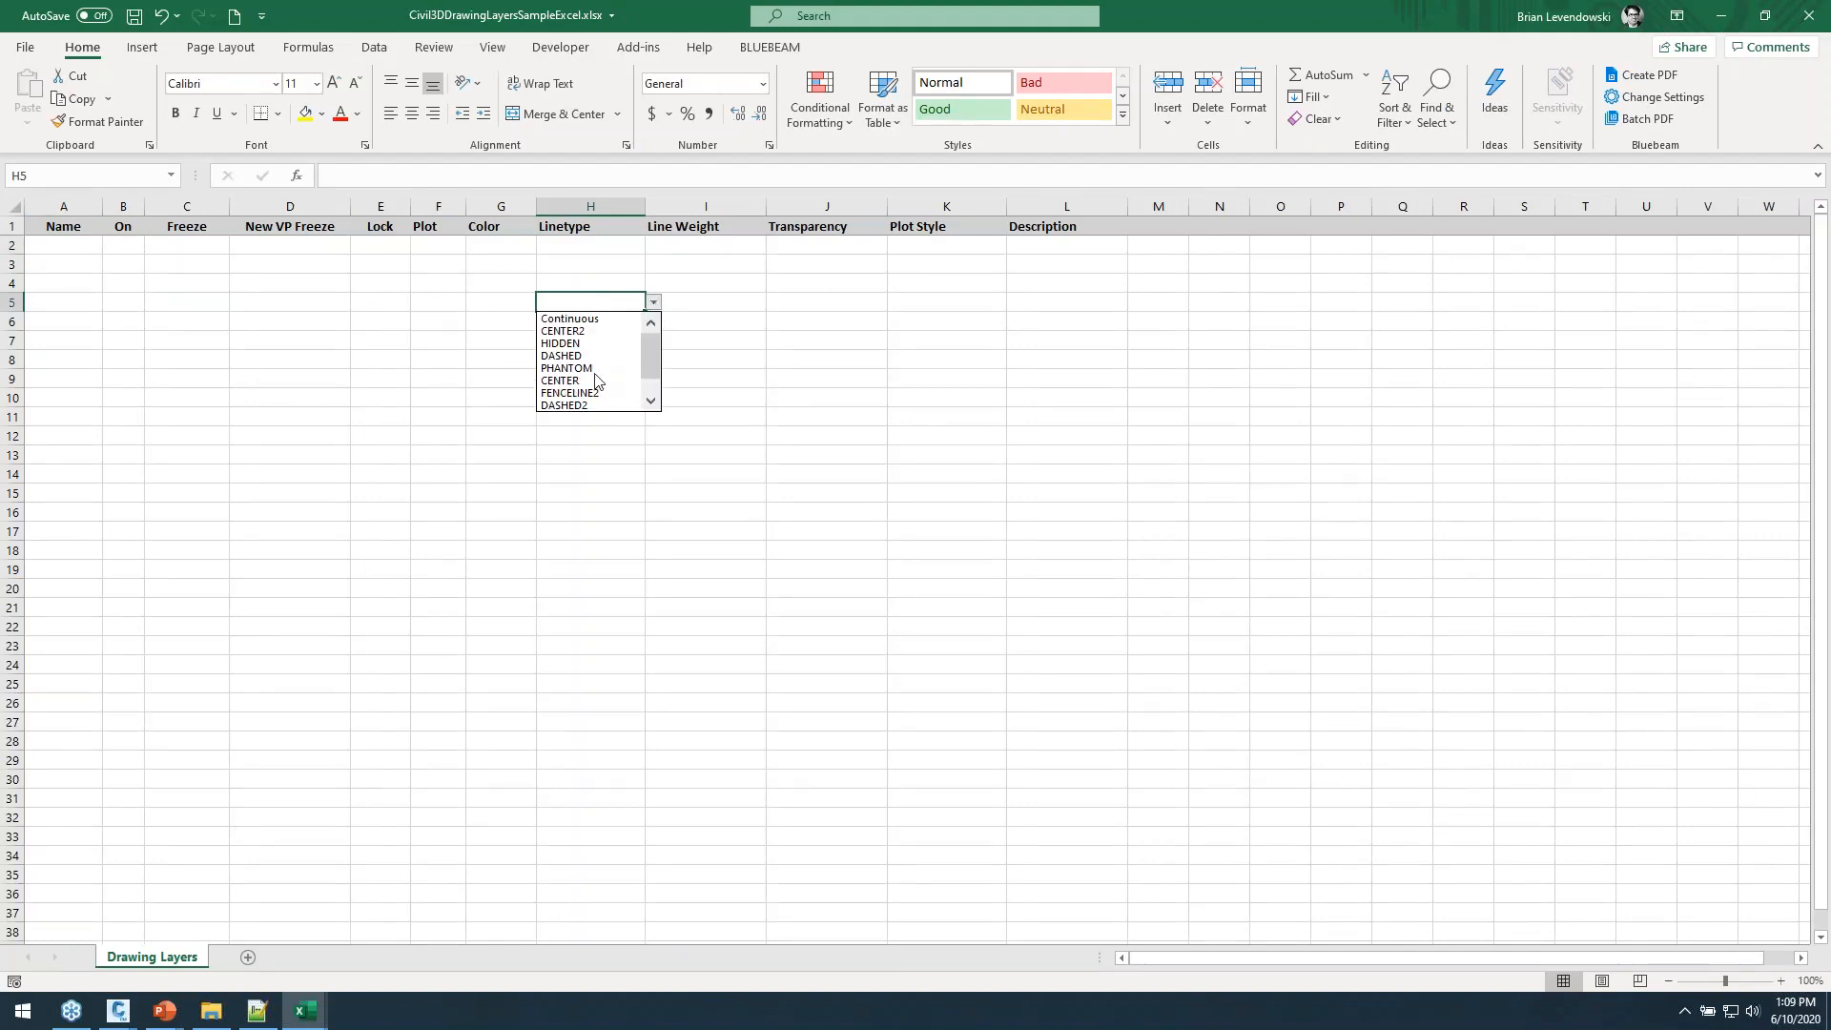
{"action": "key", "text": "Escape"}
{"action": "left_click_drag", "start_coordinate": [61, 246], "coordinate": [317, 617]}
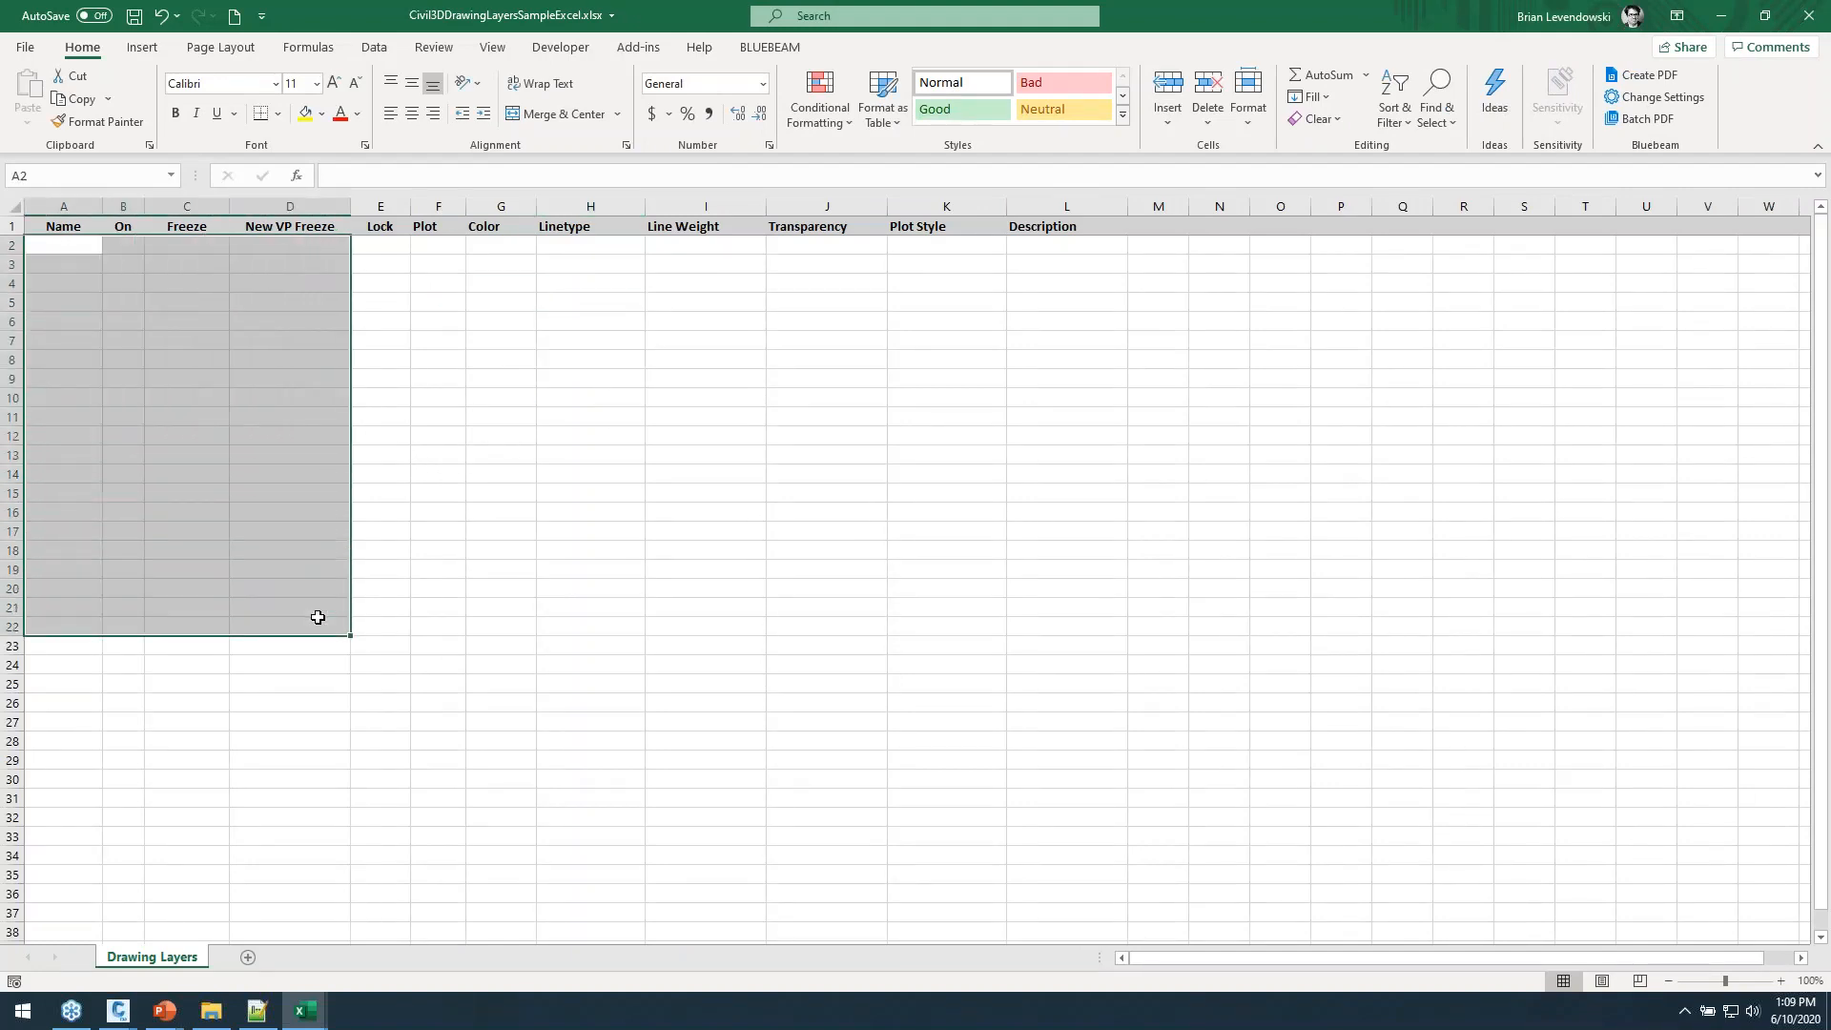
{"action": "left_click", "coordinate": [1791, 16]}
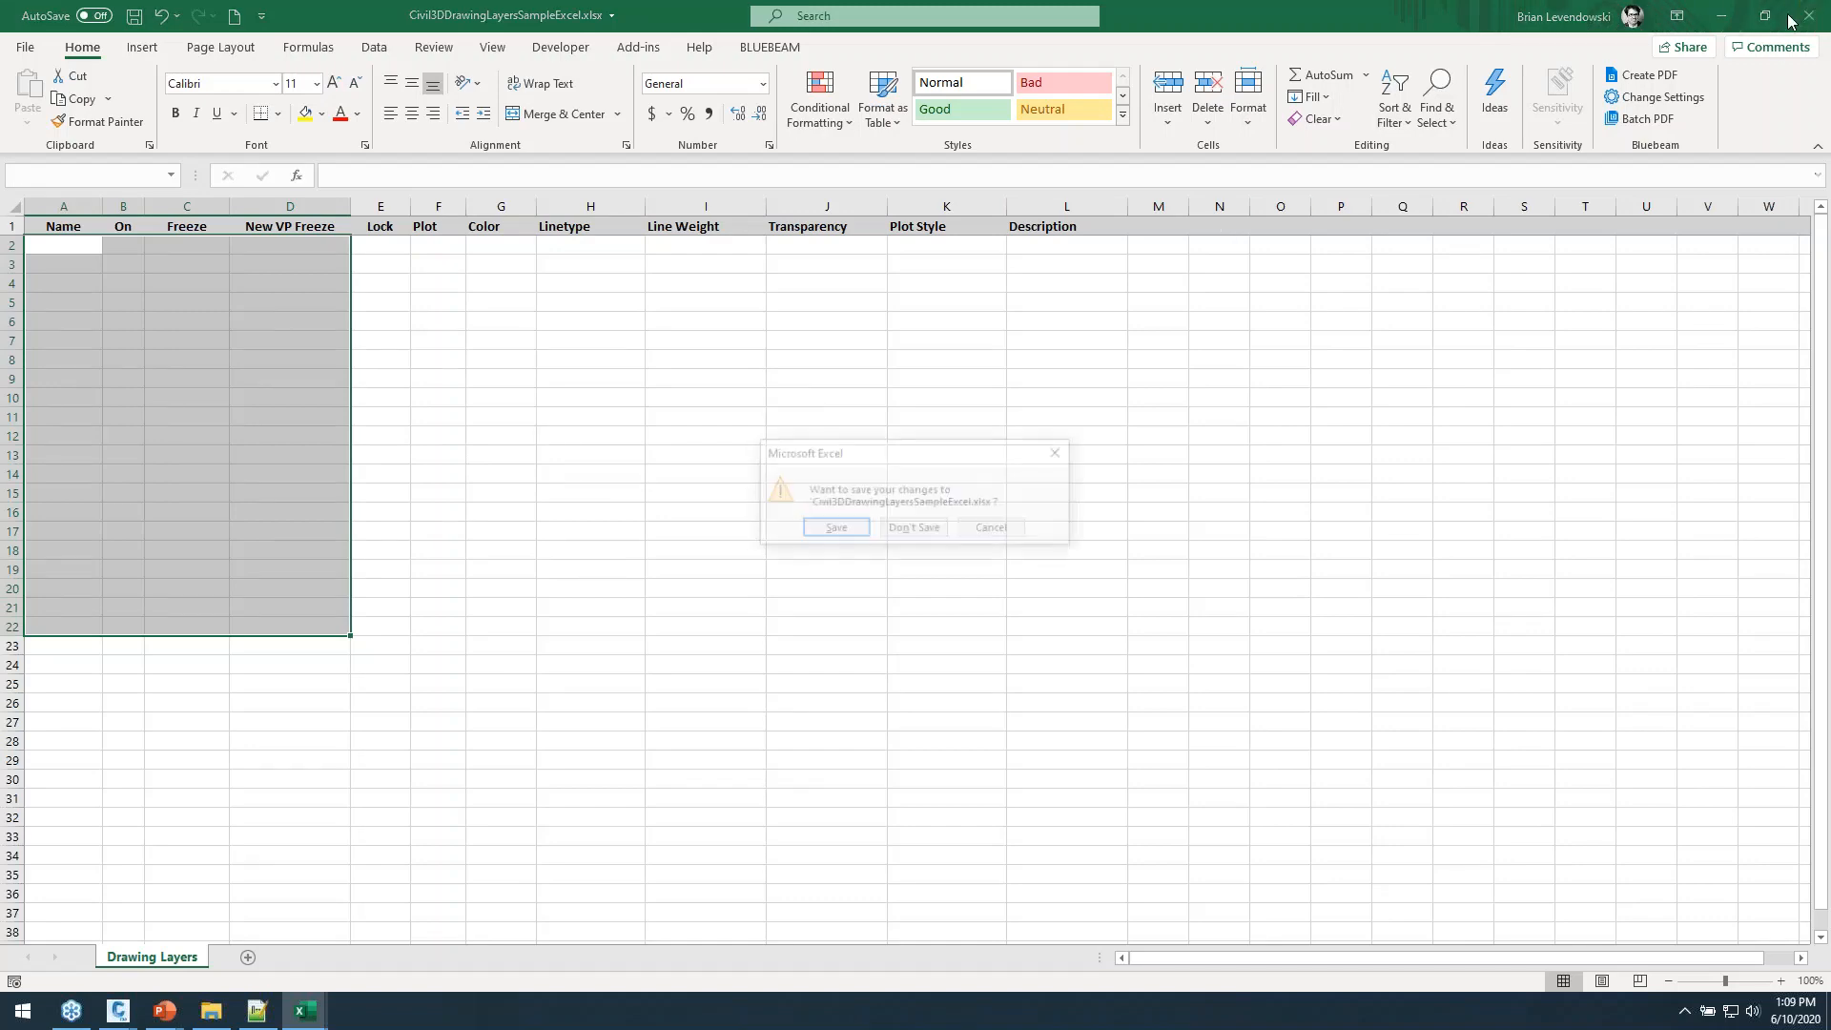
{"action": "left_click", "coordinate": [912, 527]}
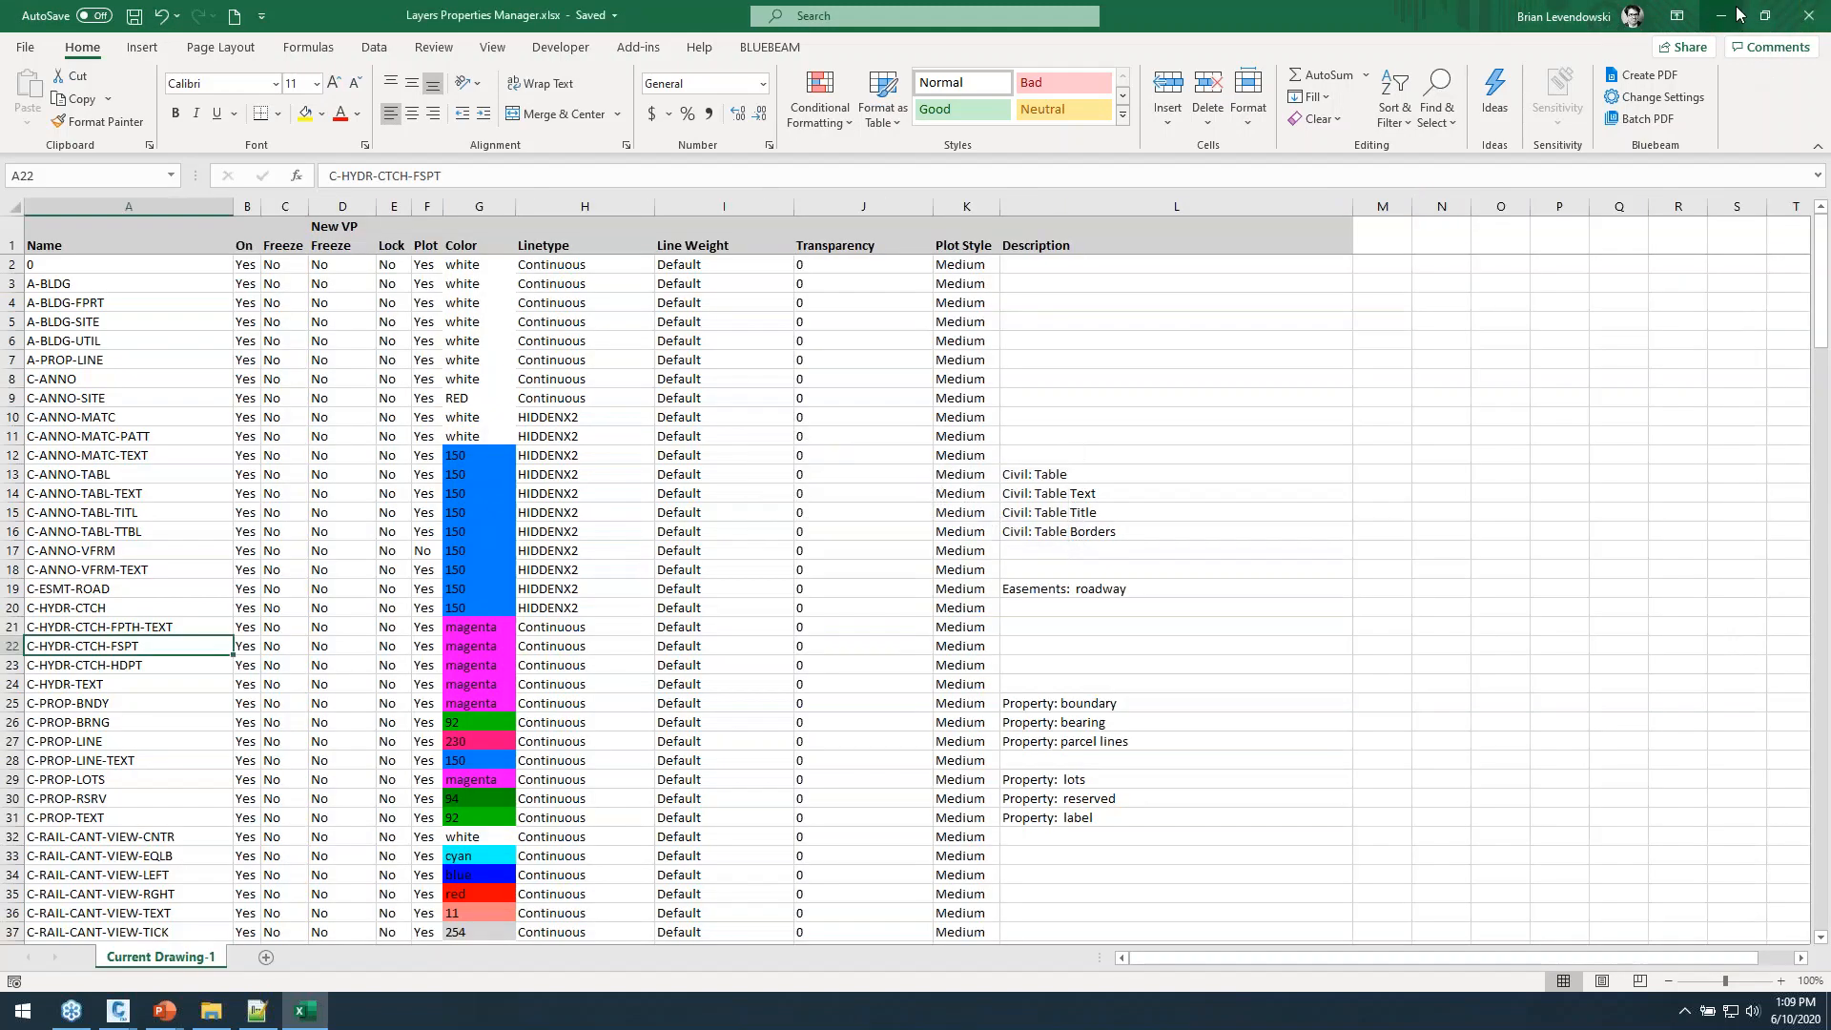
Return to Civil 3D and compare the spreadsheet with the drawing using the Sync to Drawing Layers option.
{"action": "left_click", "coordinate": [1737, 15]}
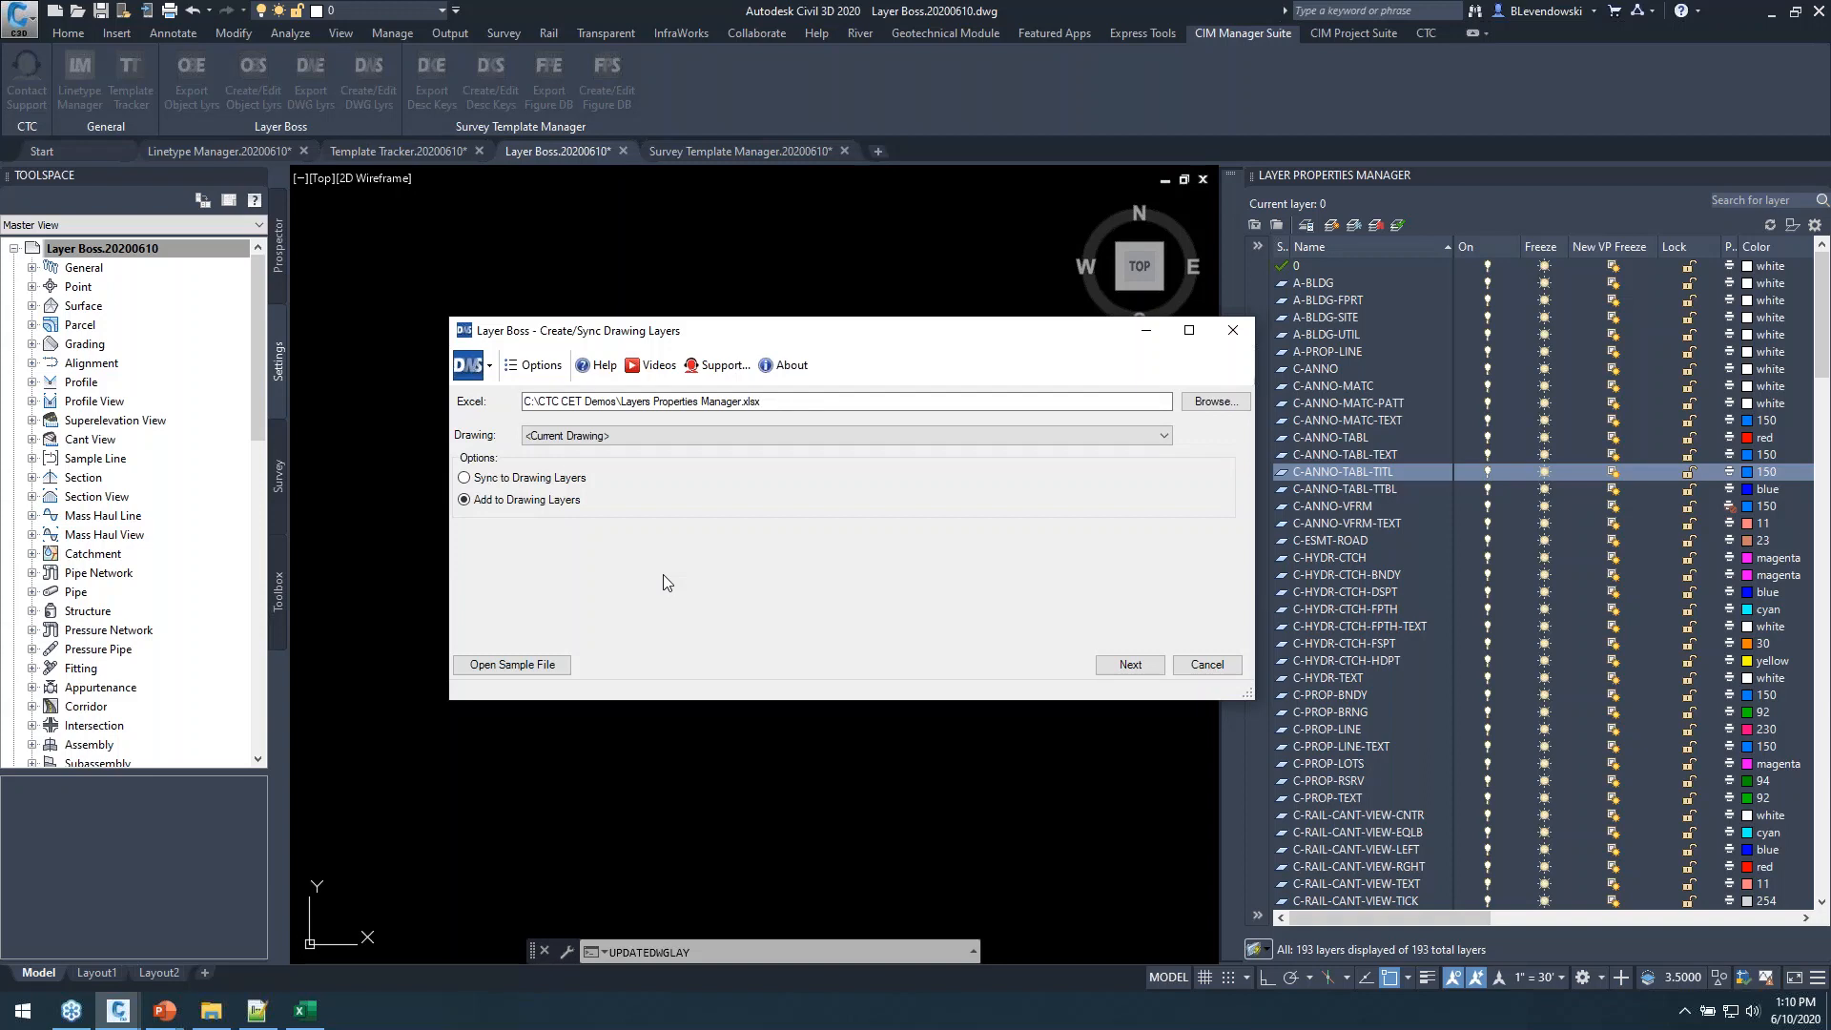
{"action": "left_click", "coordinate": [520, 480]}
{"action": "left_click", "coordinate": [1128, 664]}
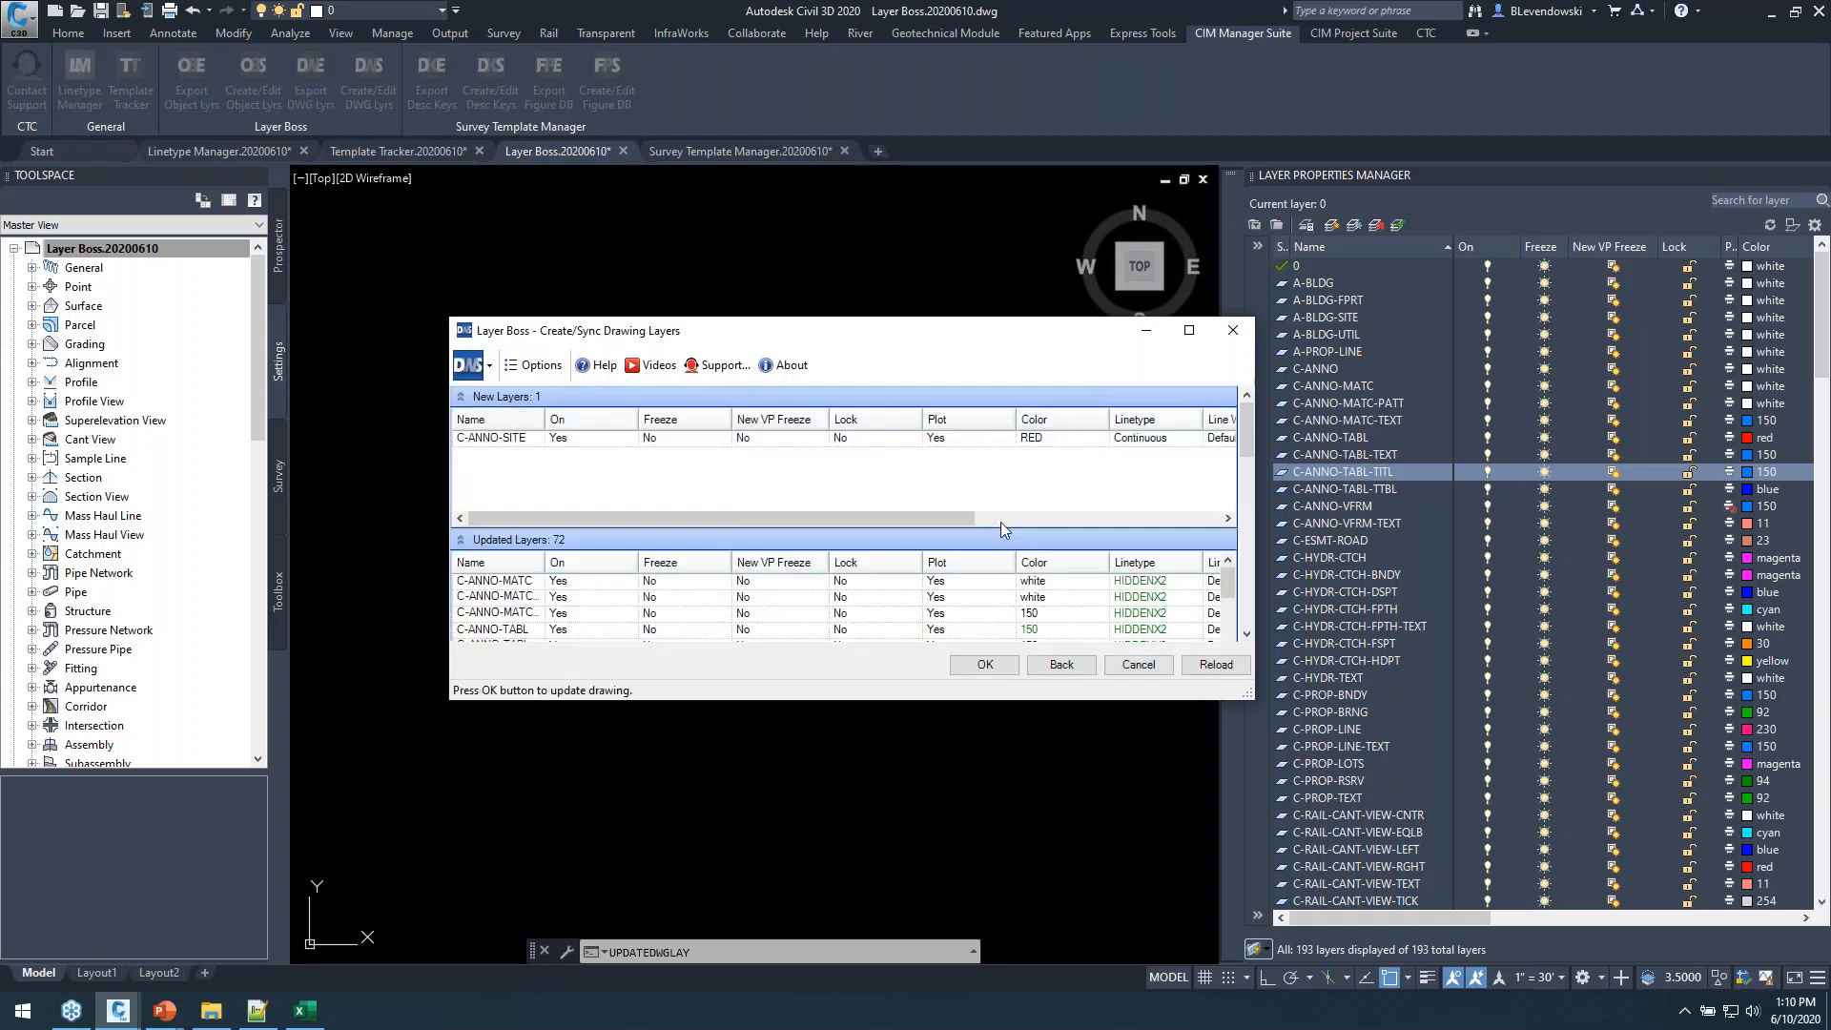
Enlarge the Create/Sync Drawing Layers window and review the new, updated, unchanged and duplicate layer groups.
{"action": "left_click_drag", "start_coordinate": [933, 322], "coordinate": [695, 82]}
{"action": "left_click_drag", "start_coordinate": [1015, 458], "coordinate": [1578, 923]}
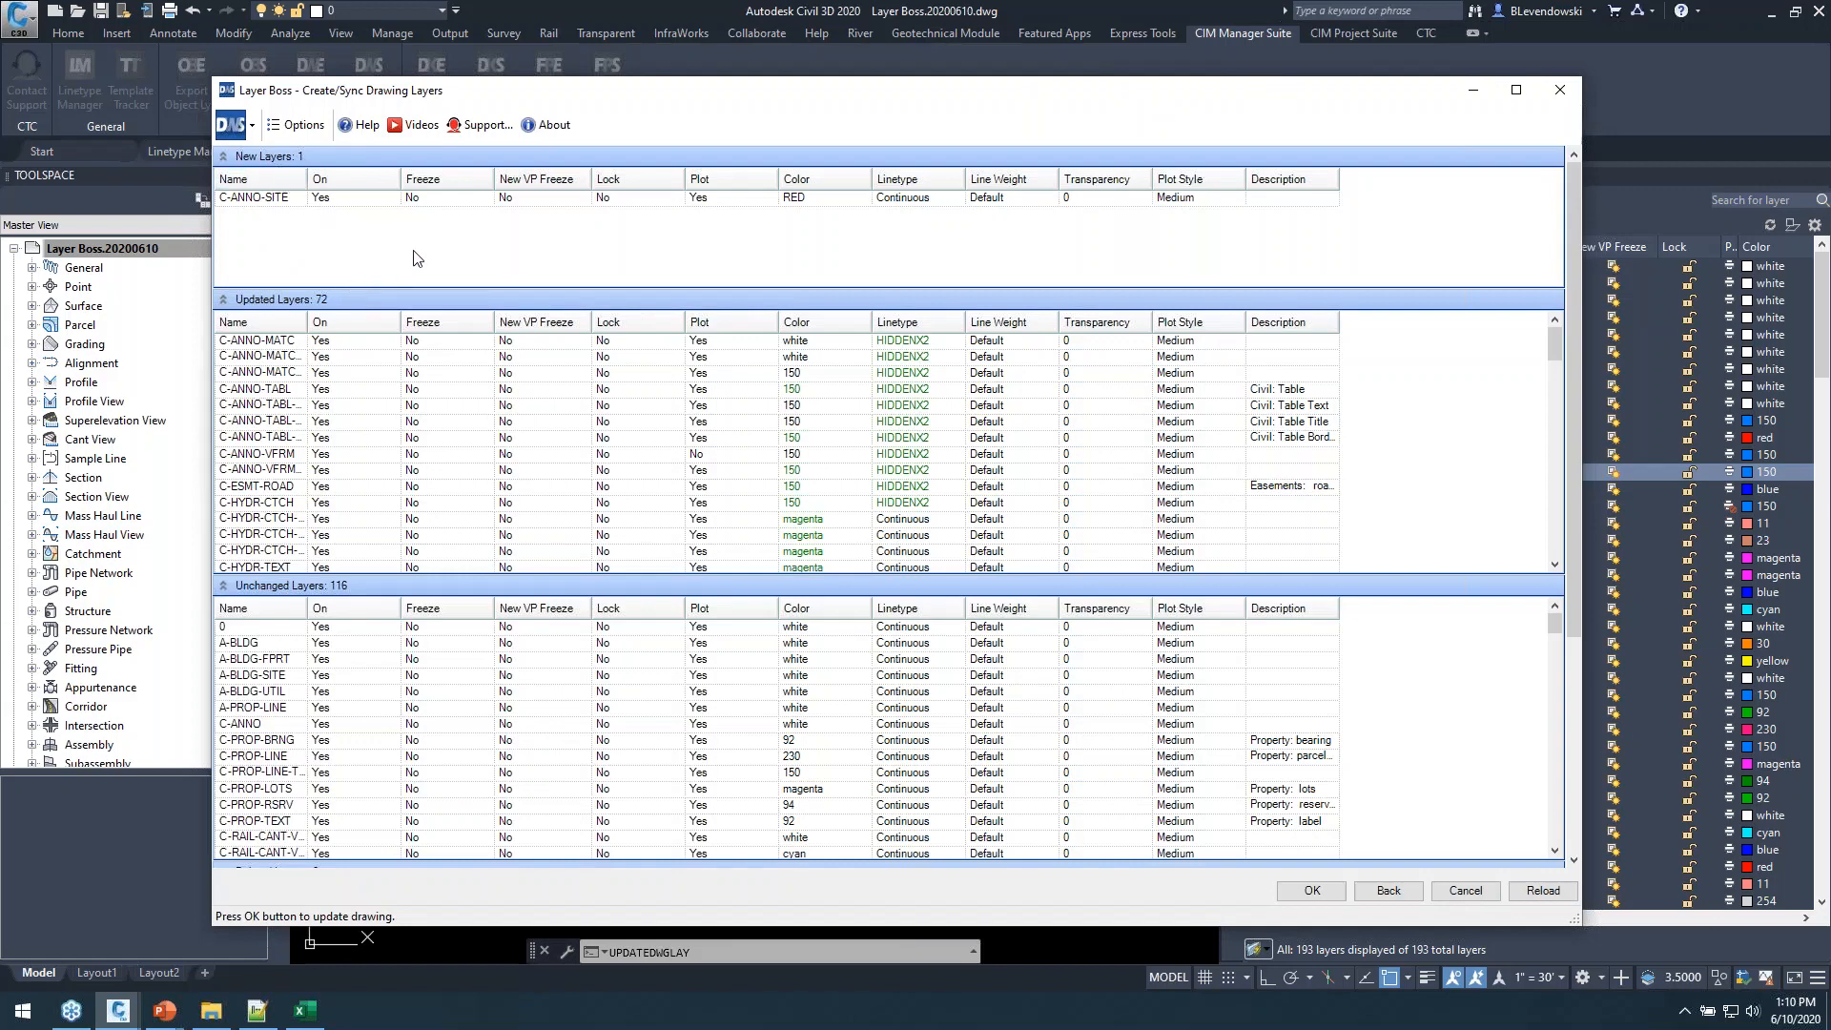
{"action": "left_click", "coordinate": [267, 203]}
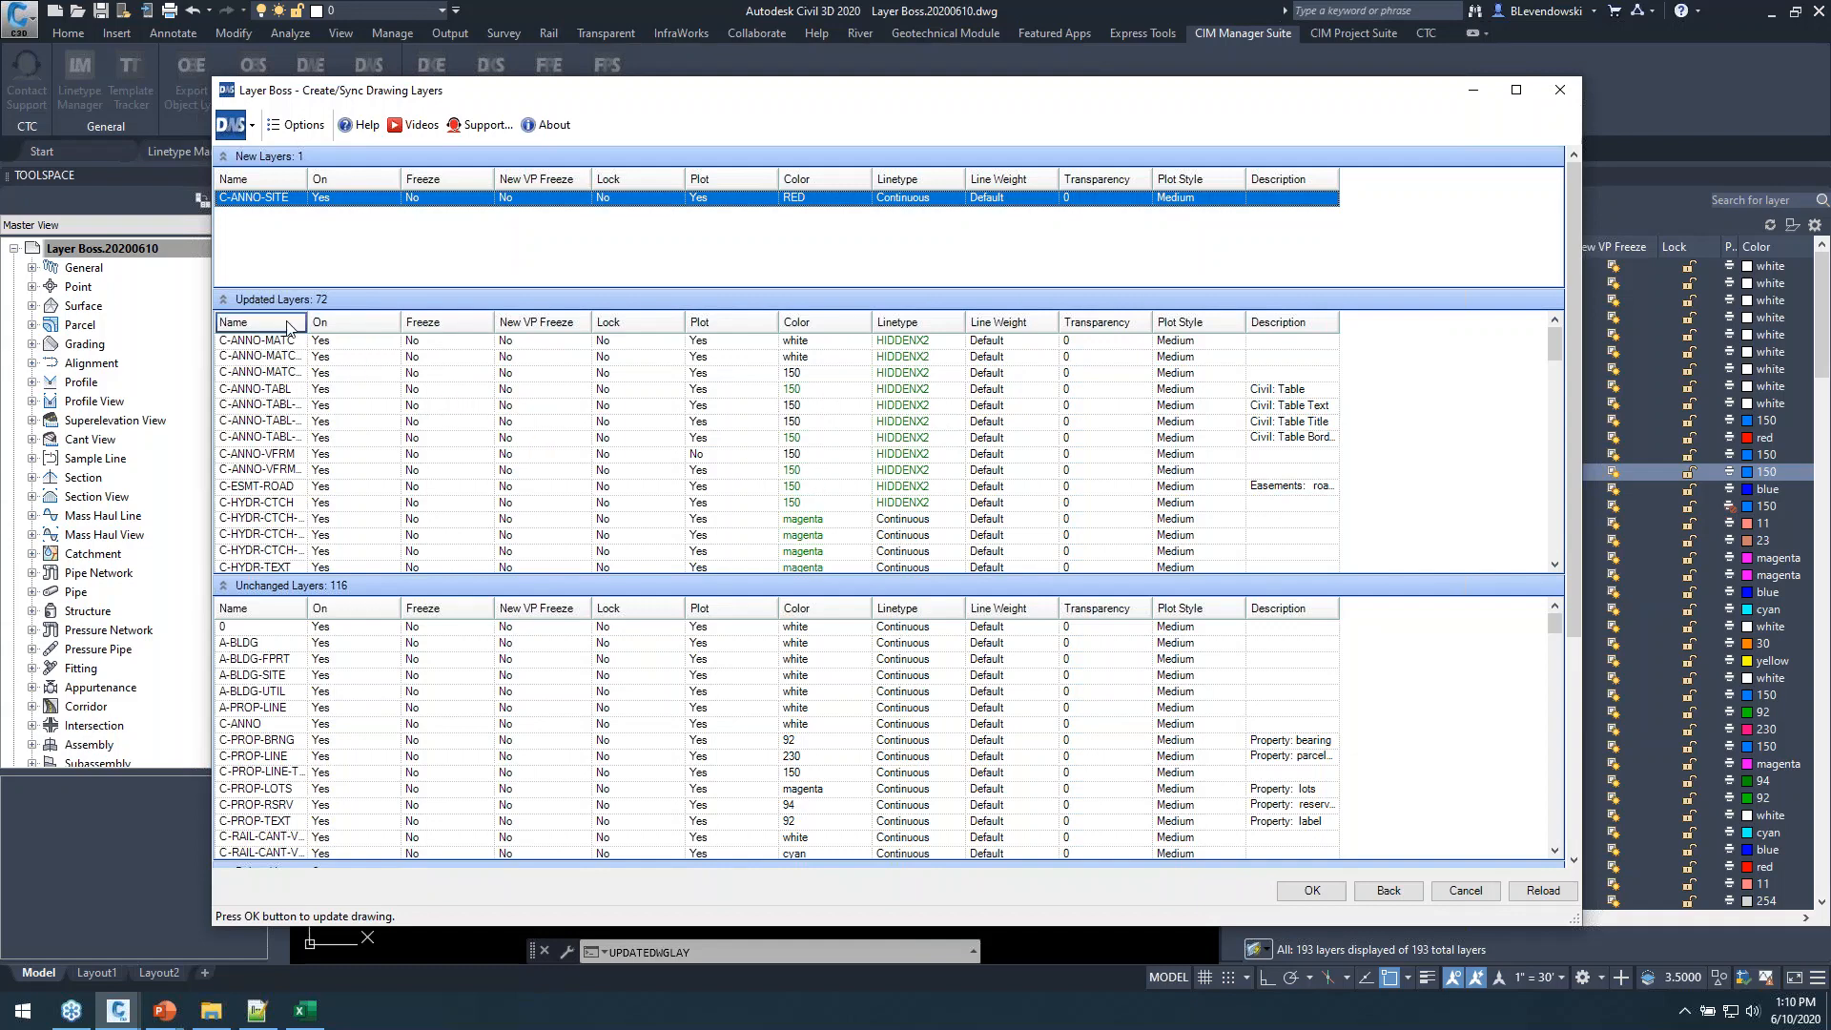
{"action": "left_click", "coordinate": [225, 301]}
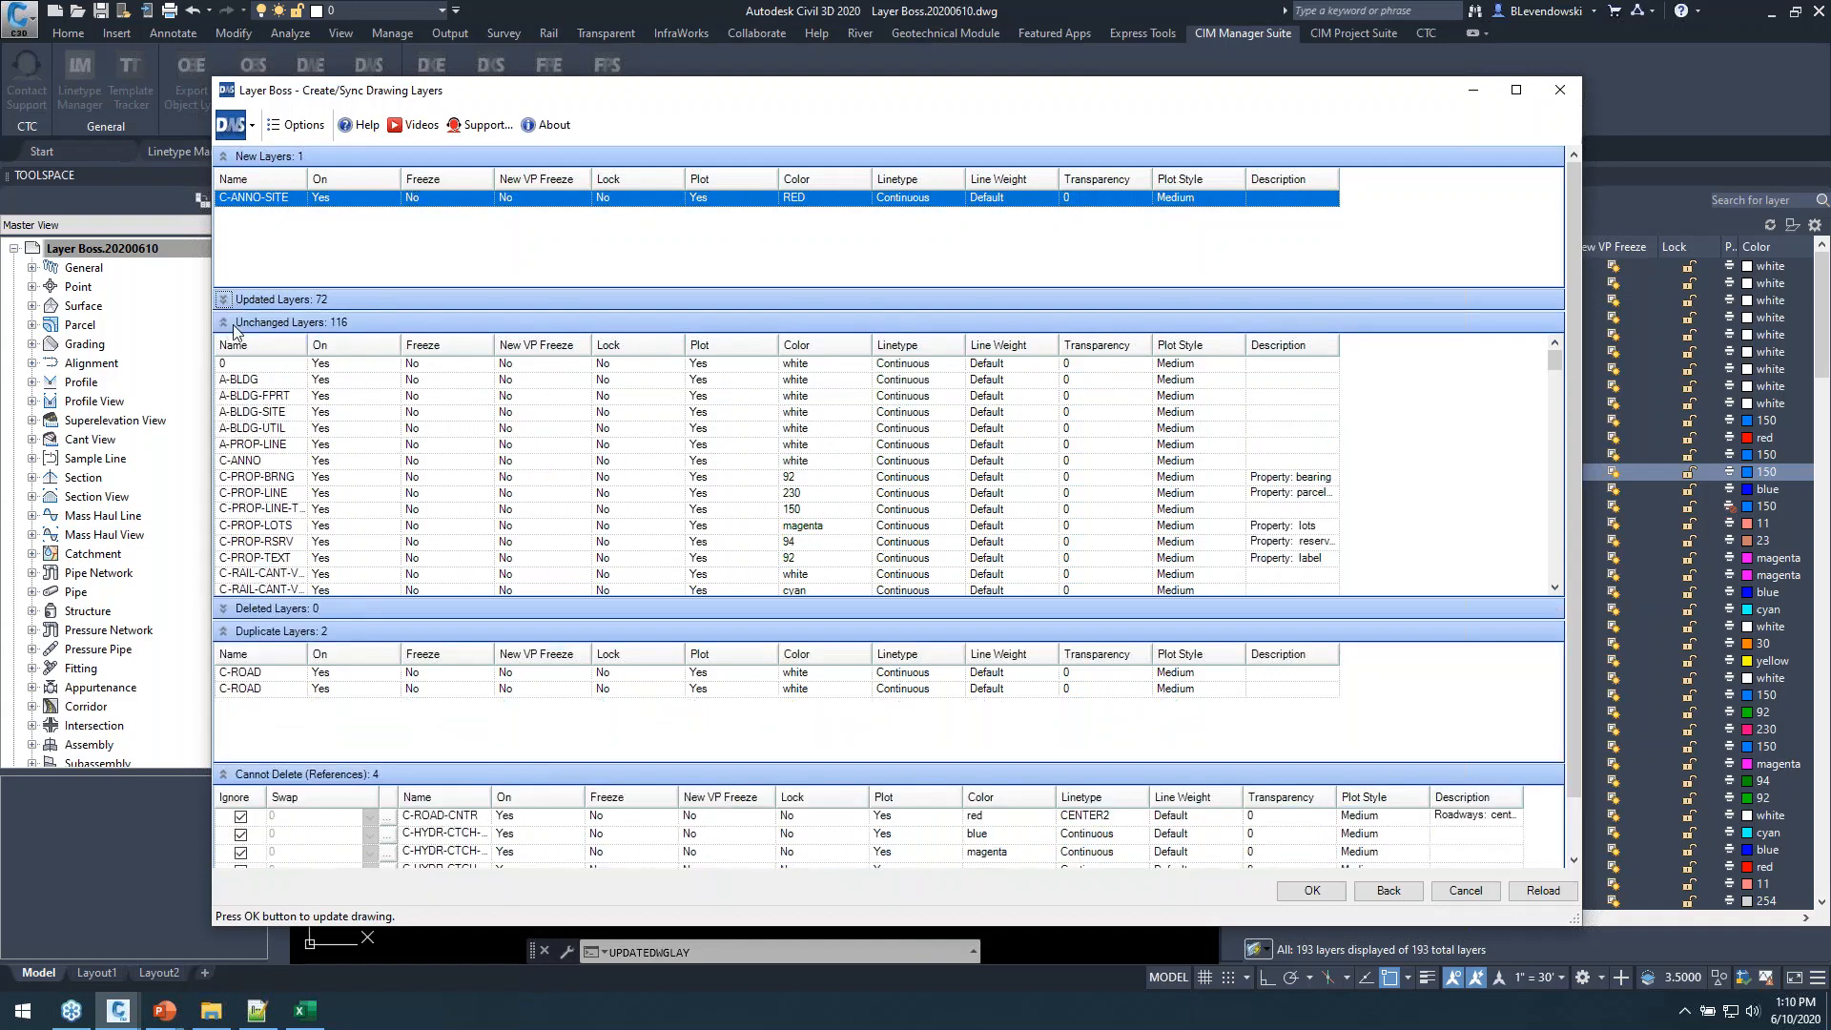
{"action": "left_click", "coordinate": [251, 412]}
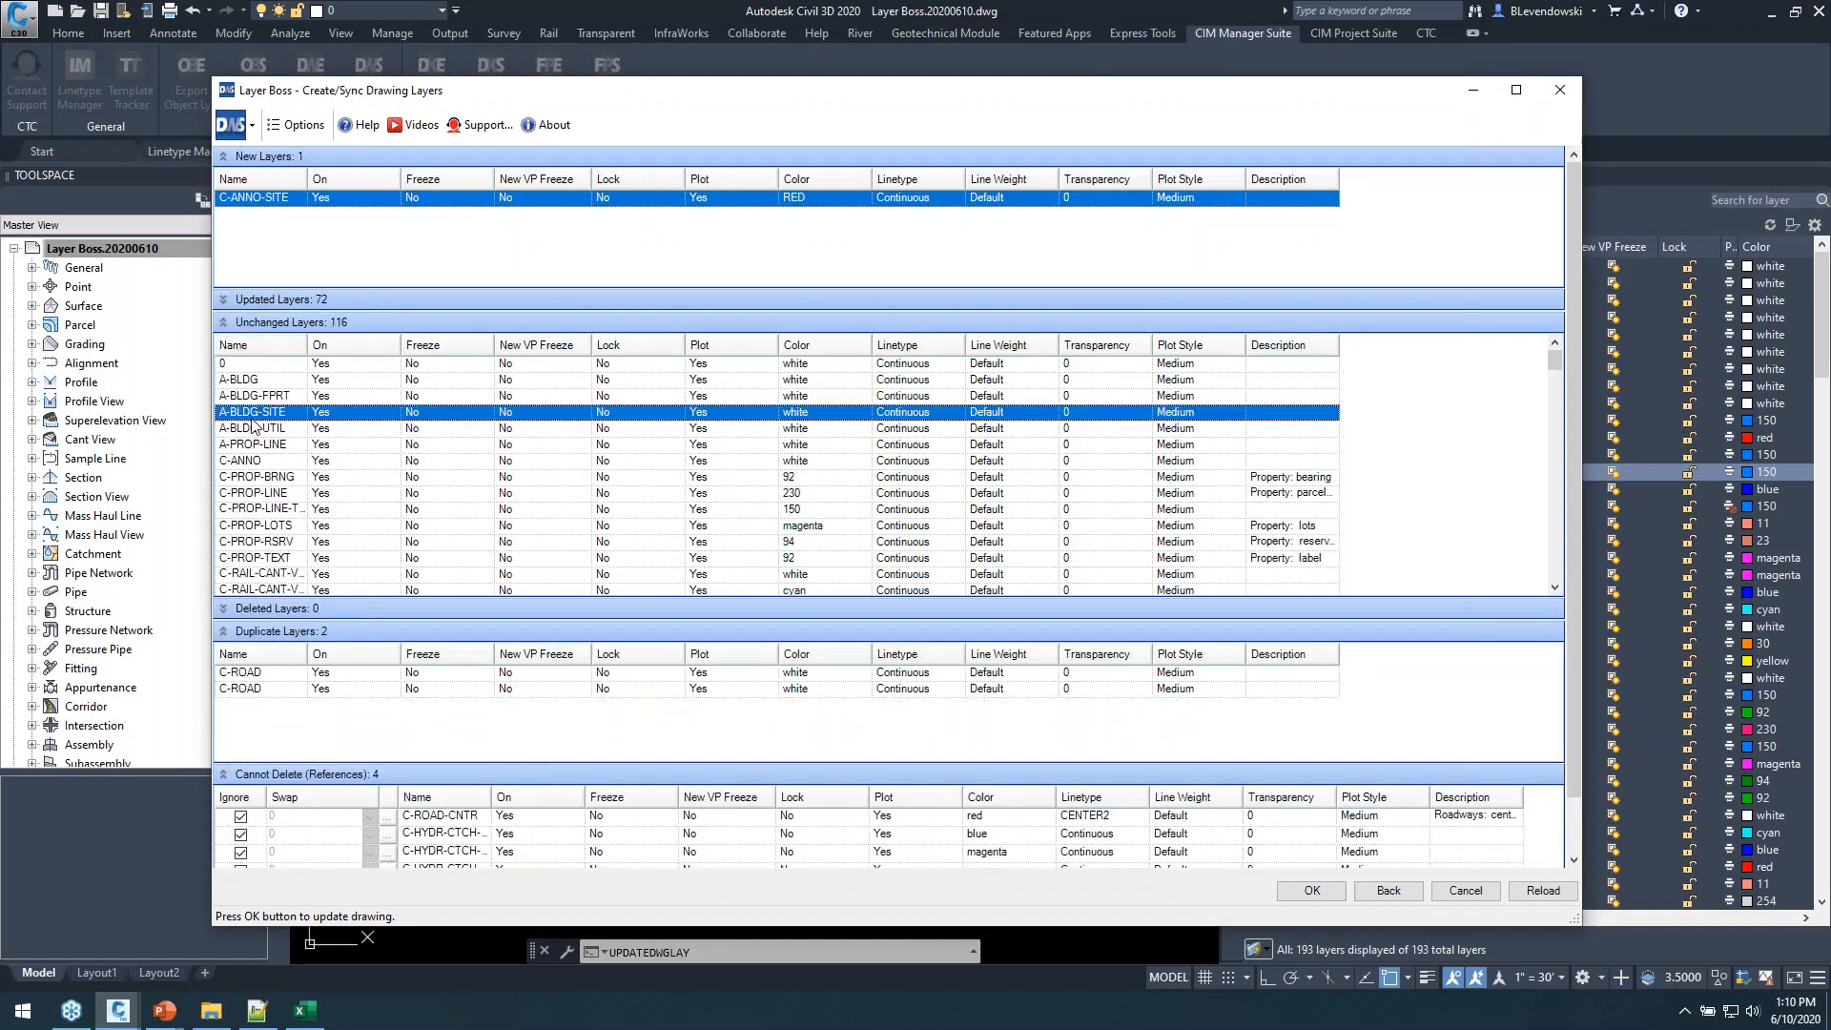
{"action": "left_click", "coordinate": [224, 323]}
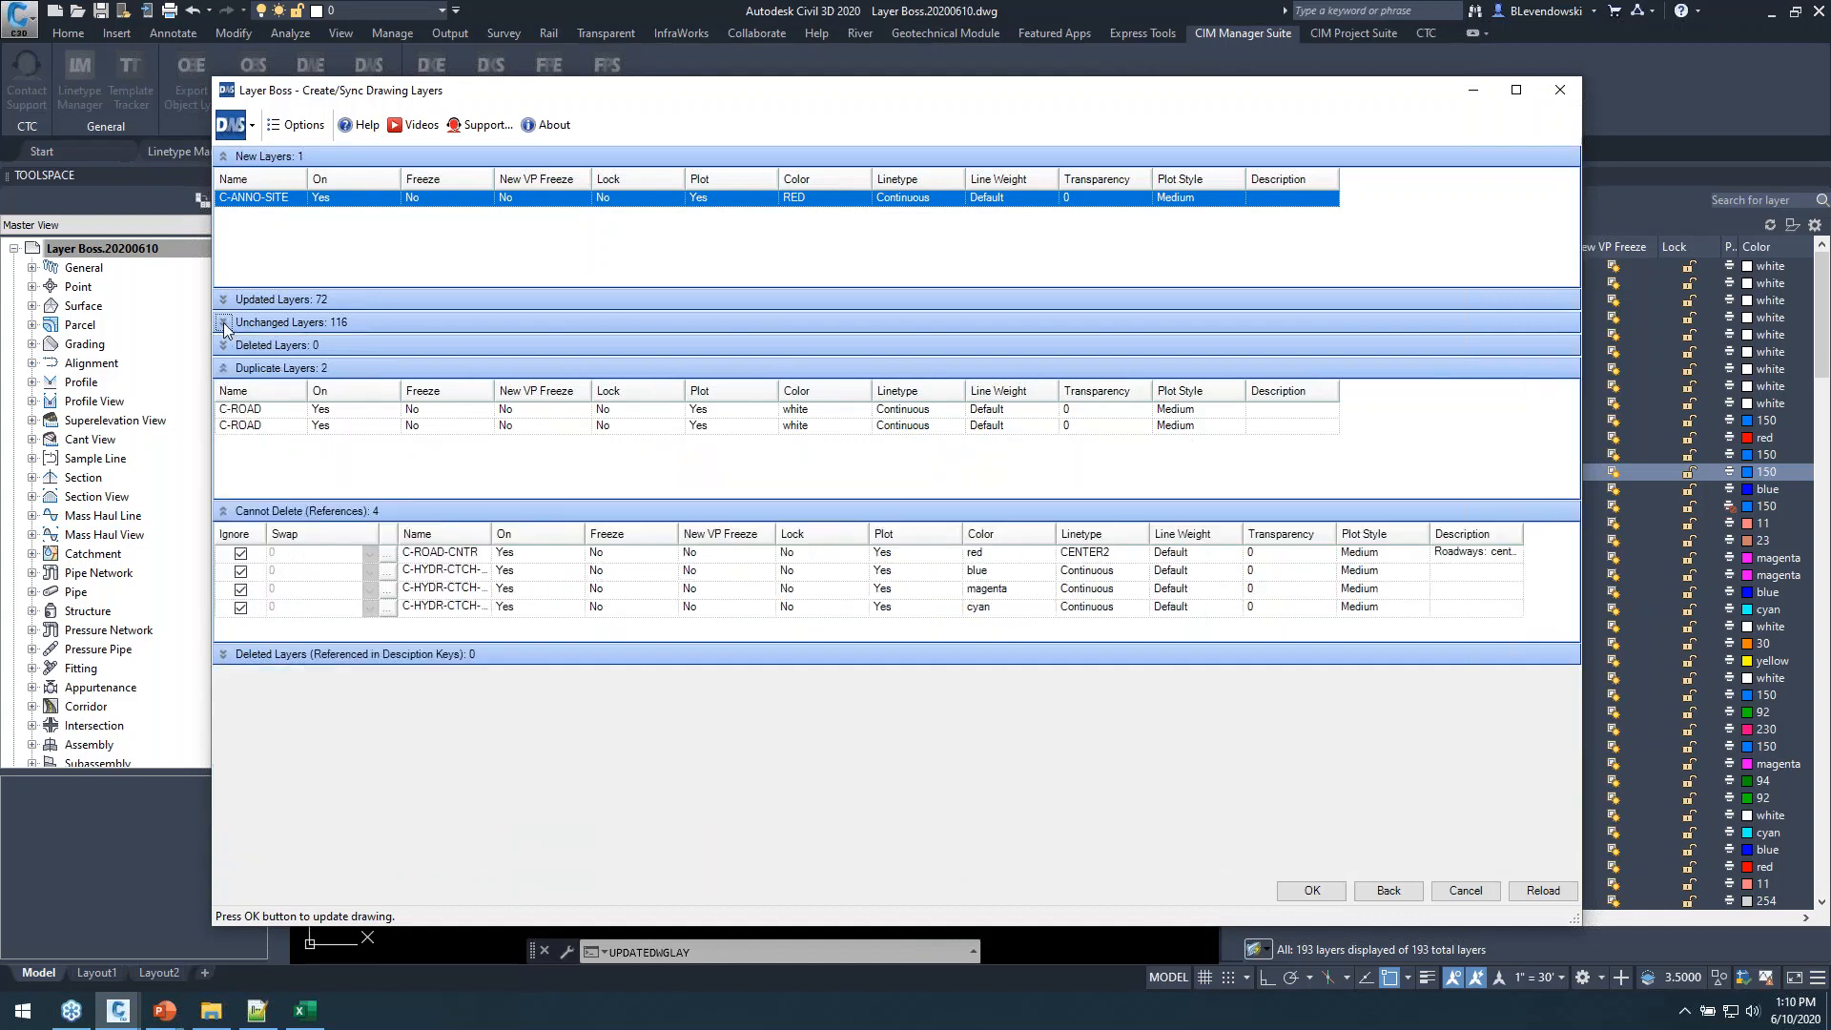
{"action": "left_click", "coordinate": [267, 413]}
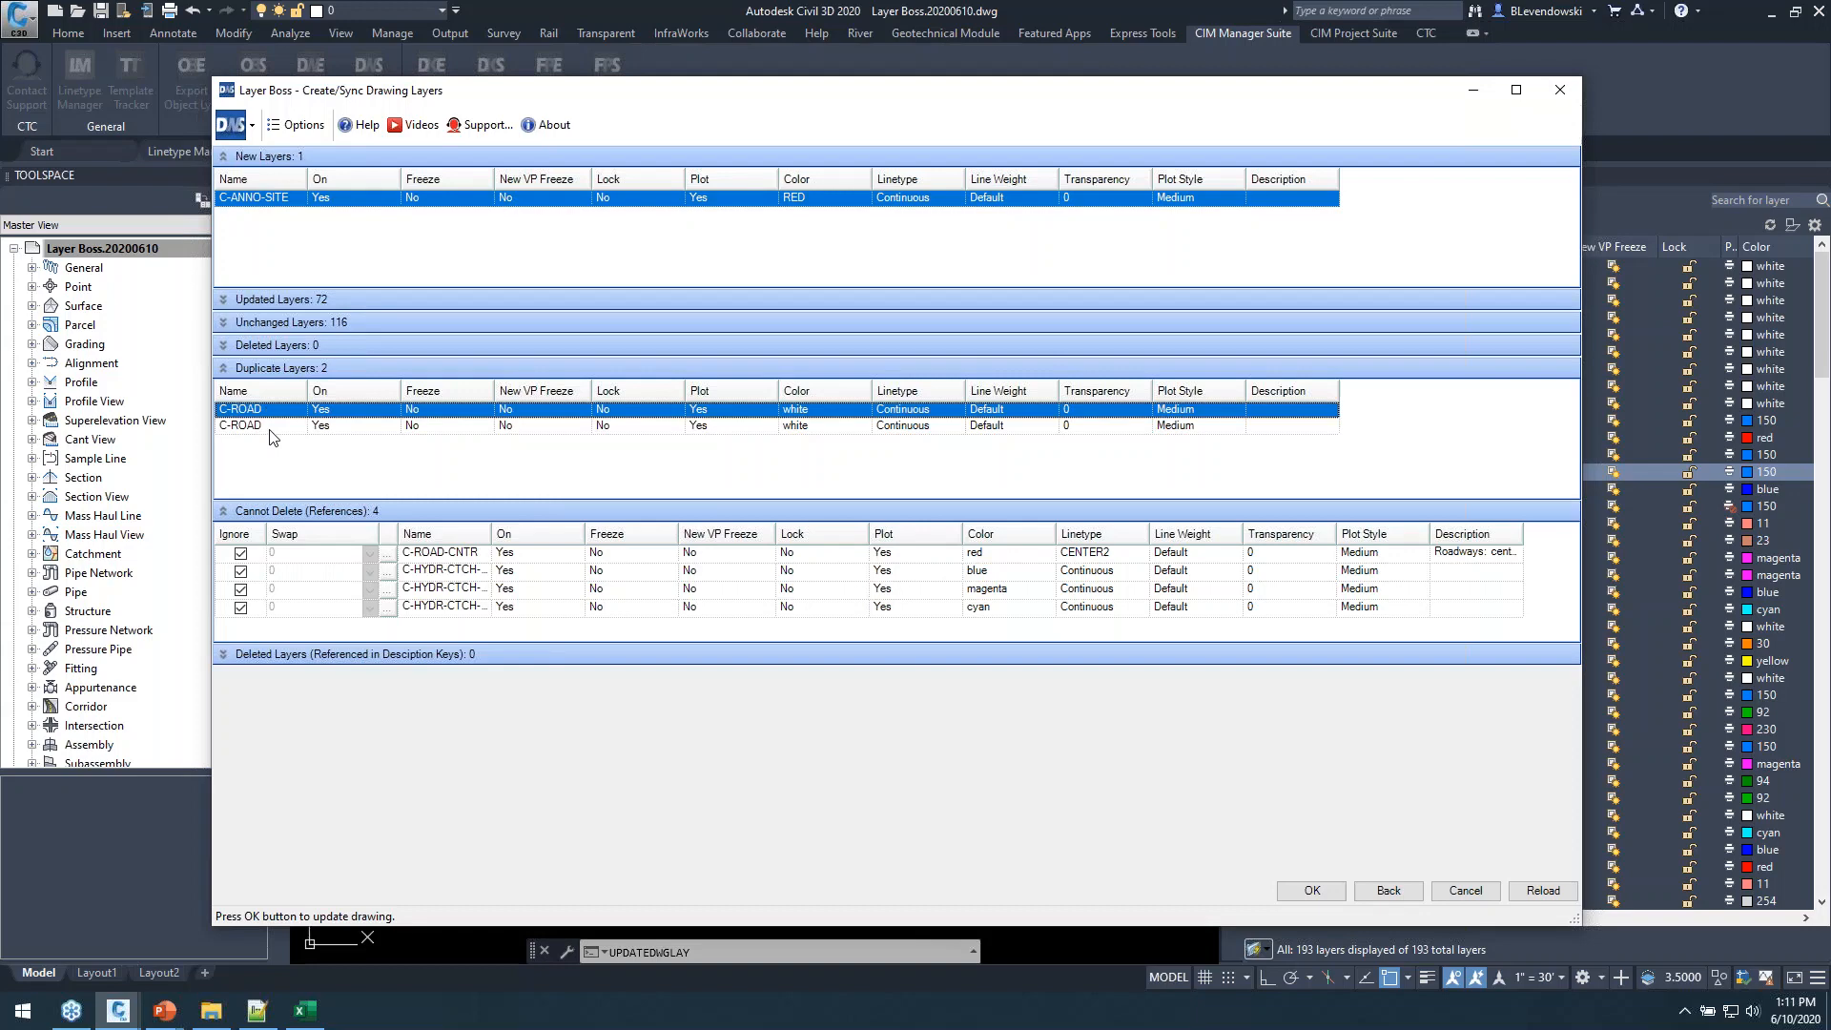
Switch to the Layers Properties Manager workbook in Excel, delete the duplicate C-ROAD row 41, and save the workbook.
{"action": "key", "text": "alt+Tab"}
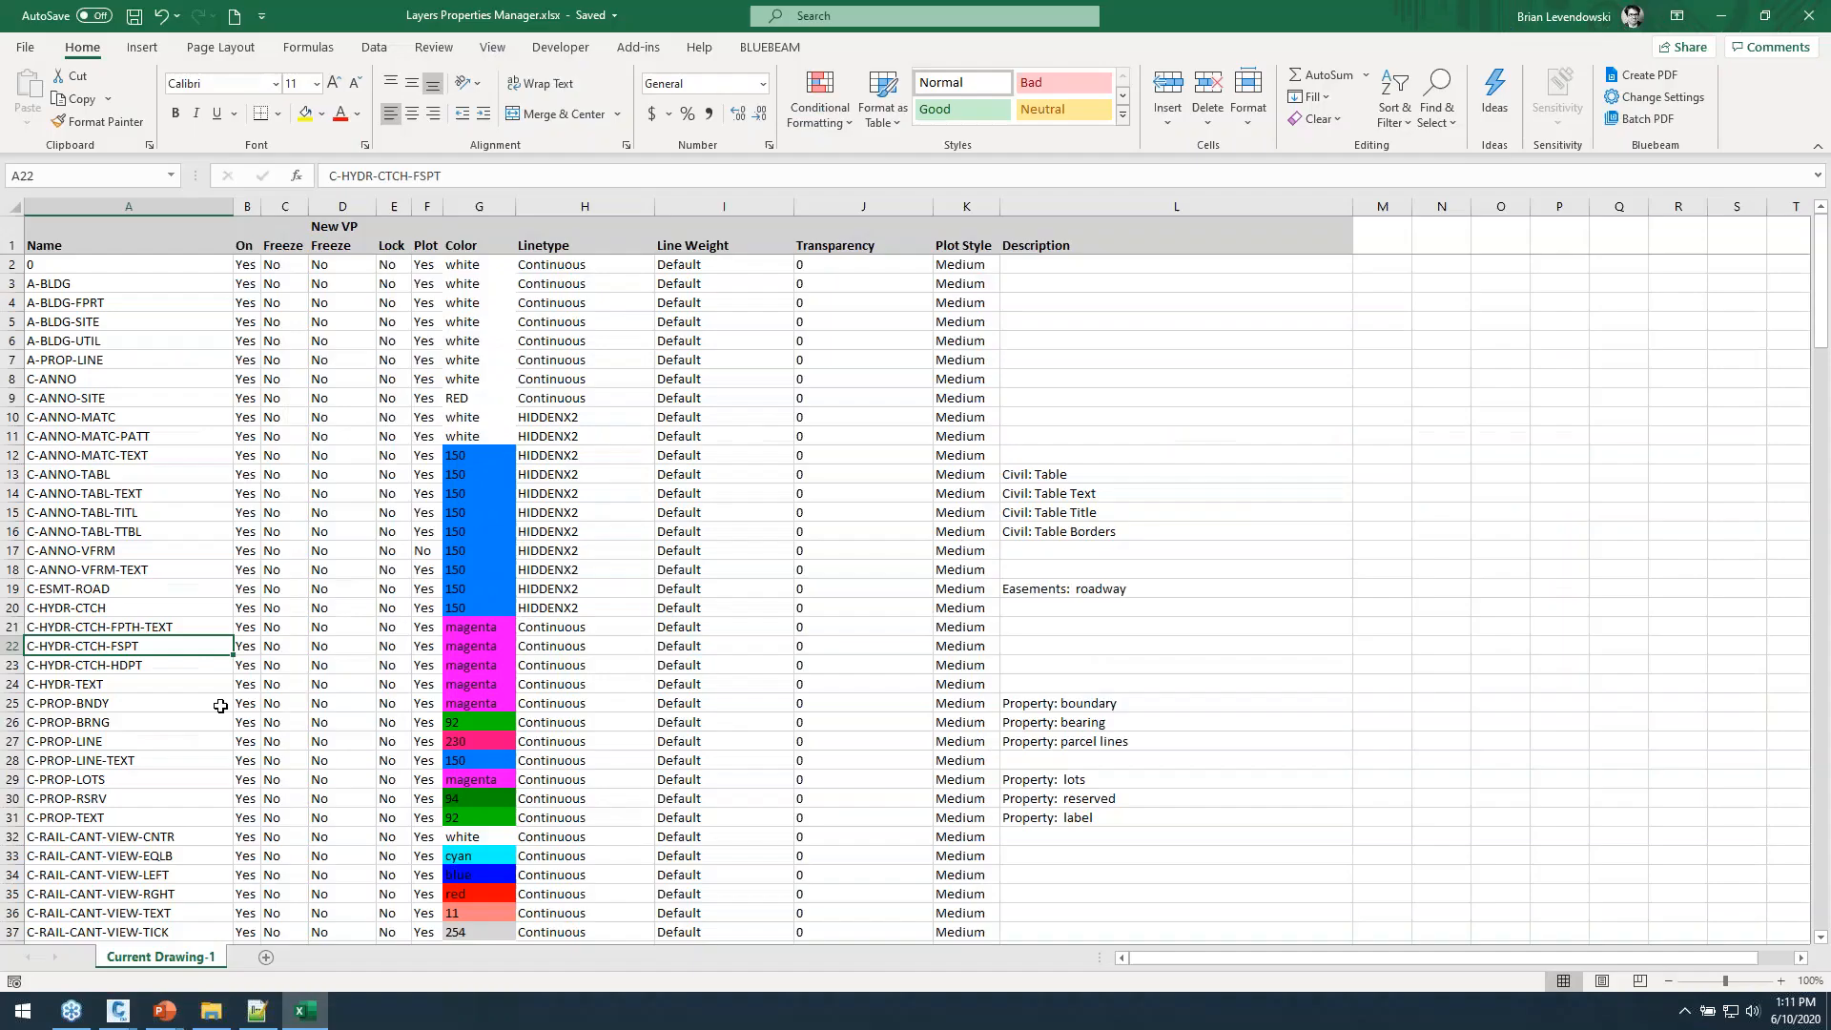
{"action": "left_click", "coordinate": [122, 472]}
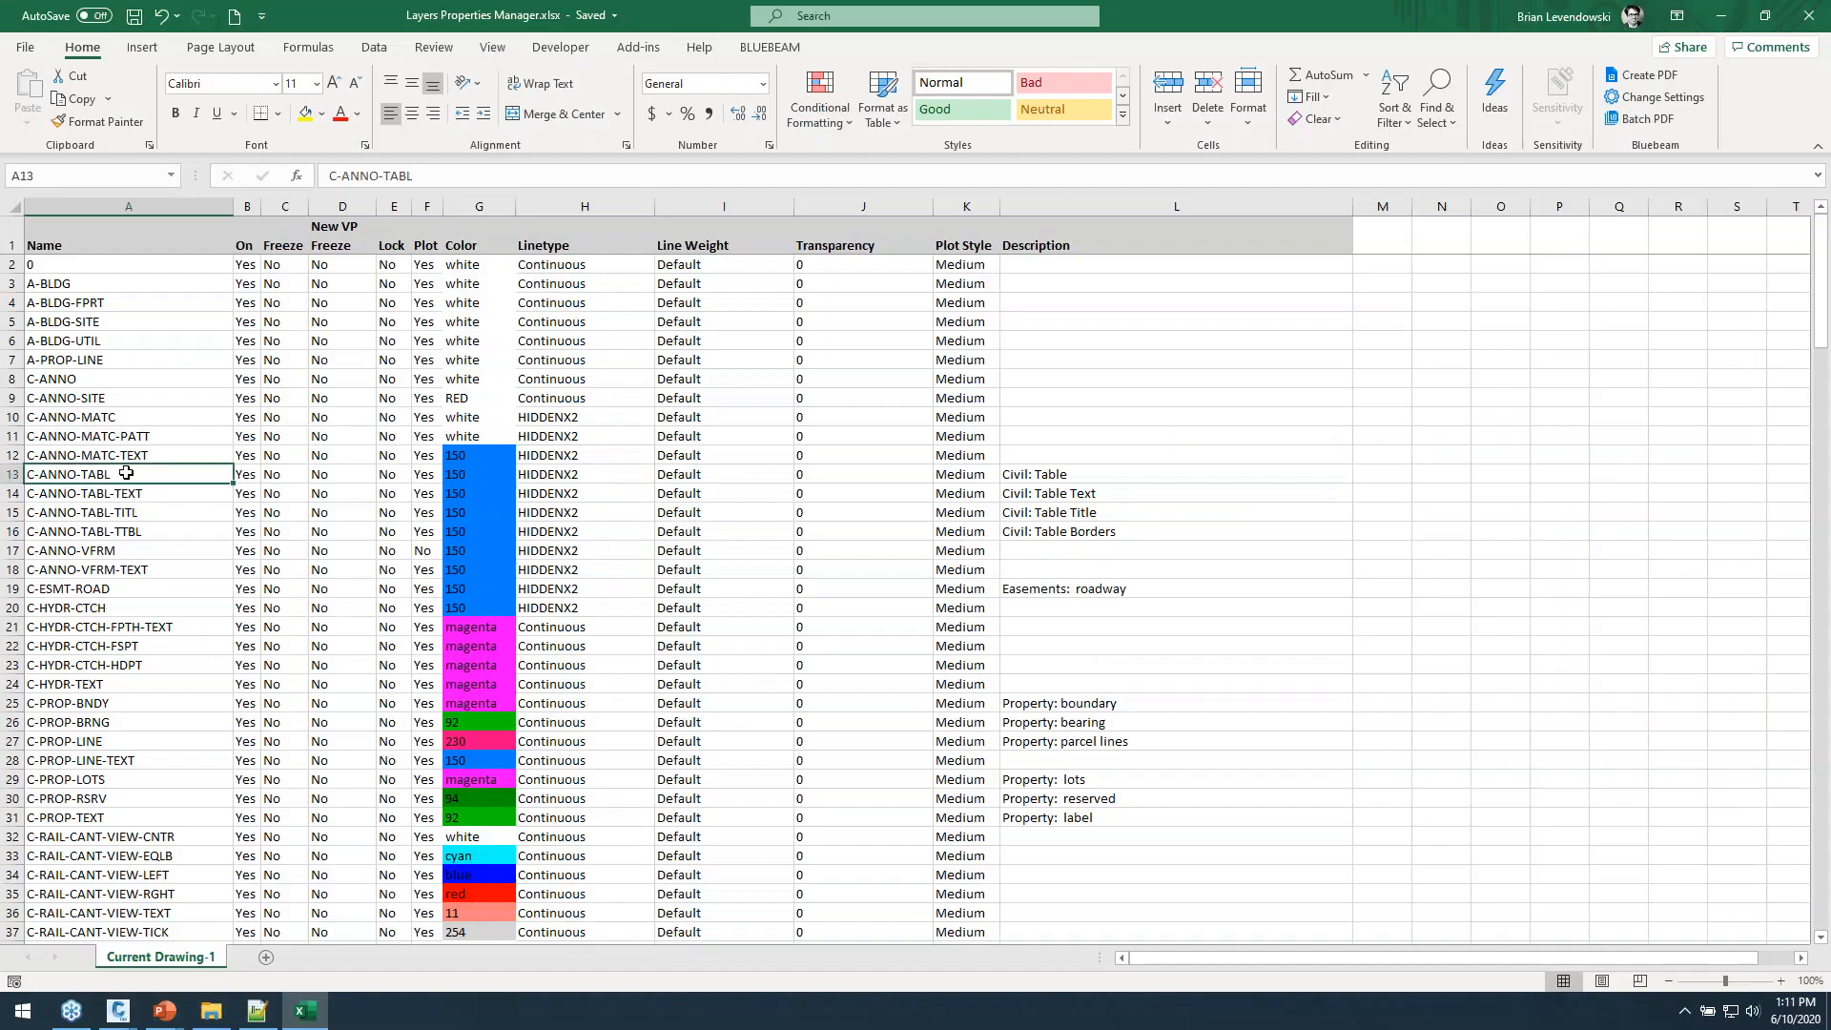
{"action": "scroll", "coordinate": [152, 607], "scroll_direction": "down", "scroll_amount": 8}
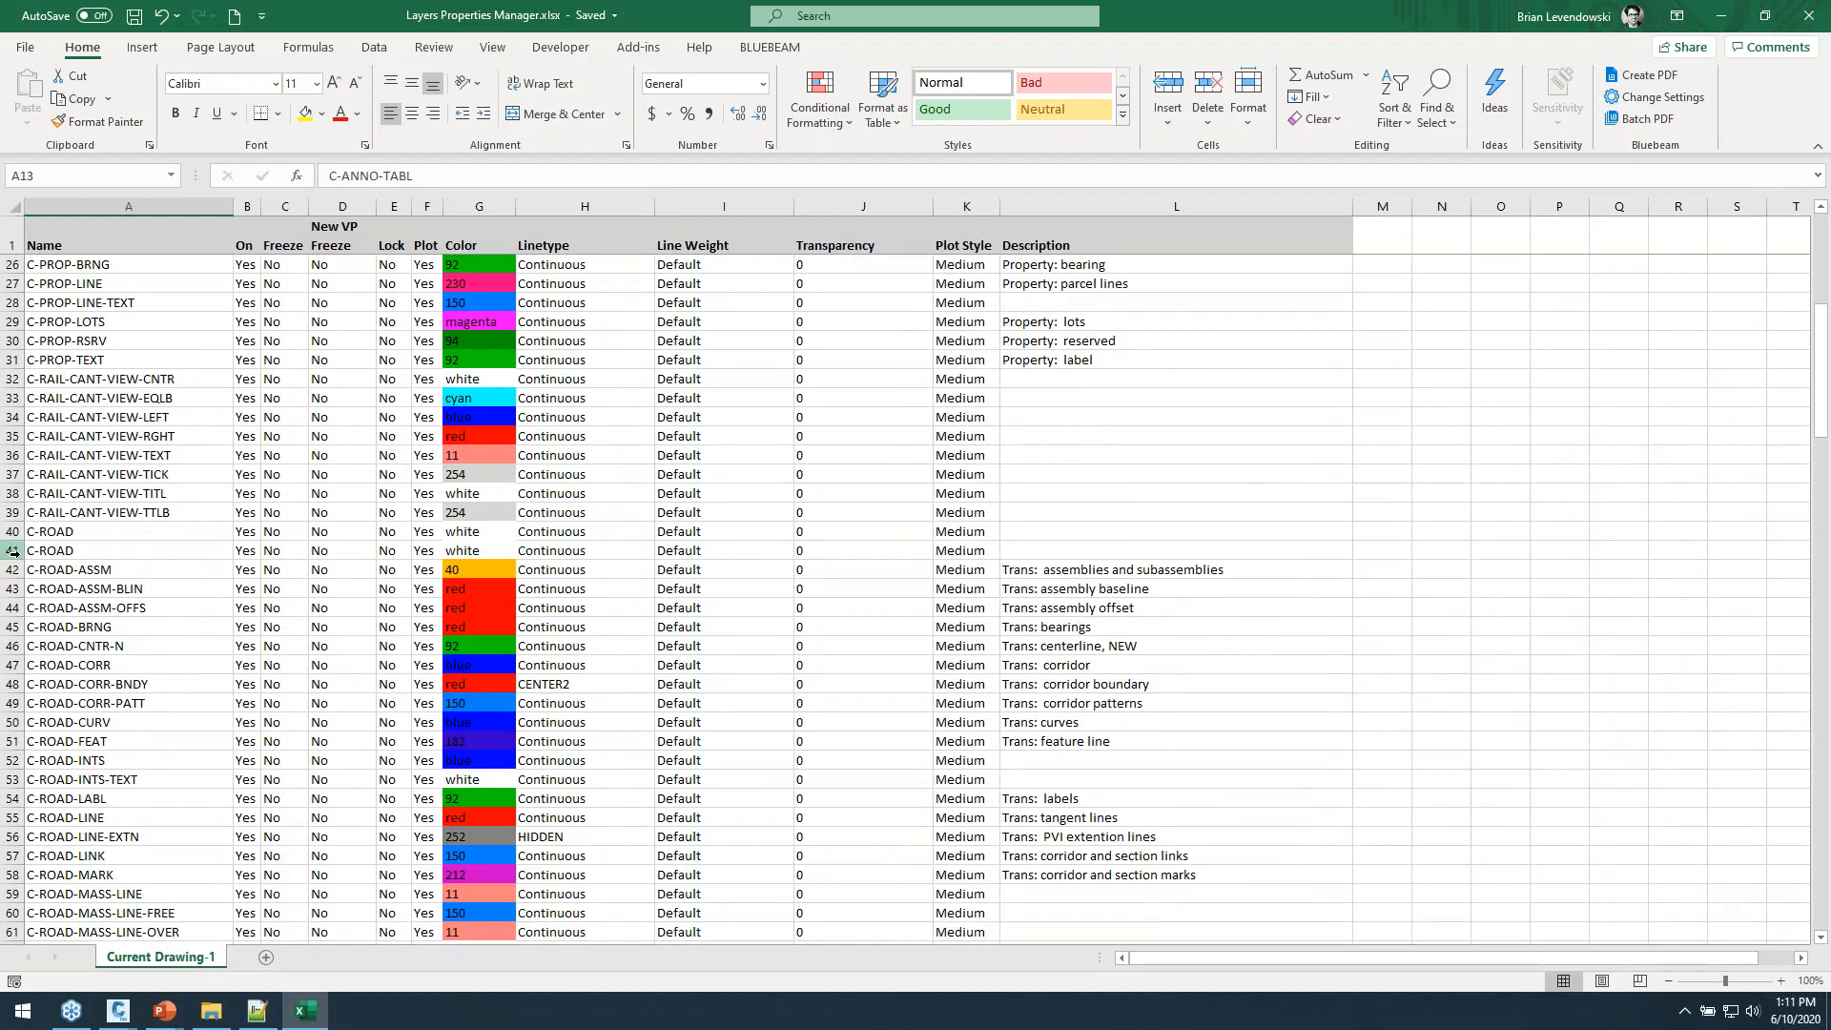
{"action": "left_click", "coordinate": [13, 550]}
{"action": "right_click", "coordinate": [13, 550]}
{"action": "left_click", "coordinate": [65, 734]}
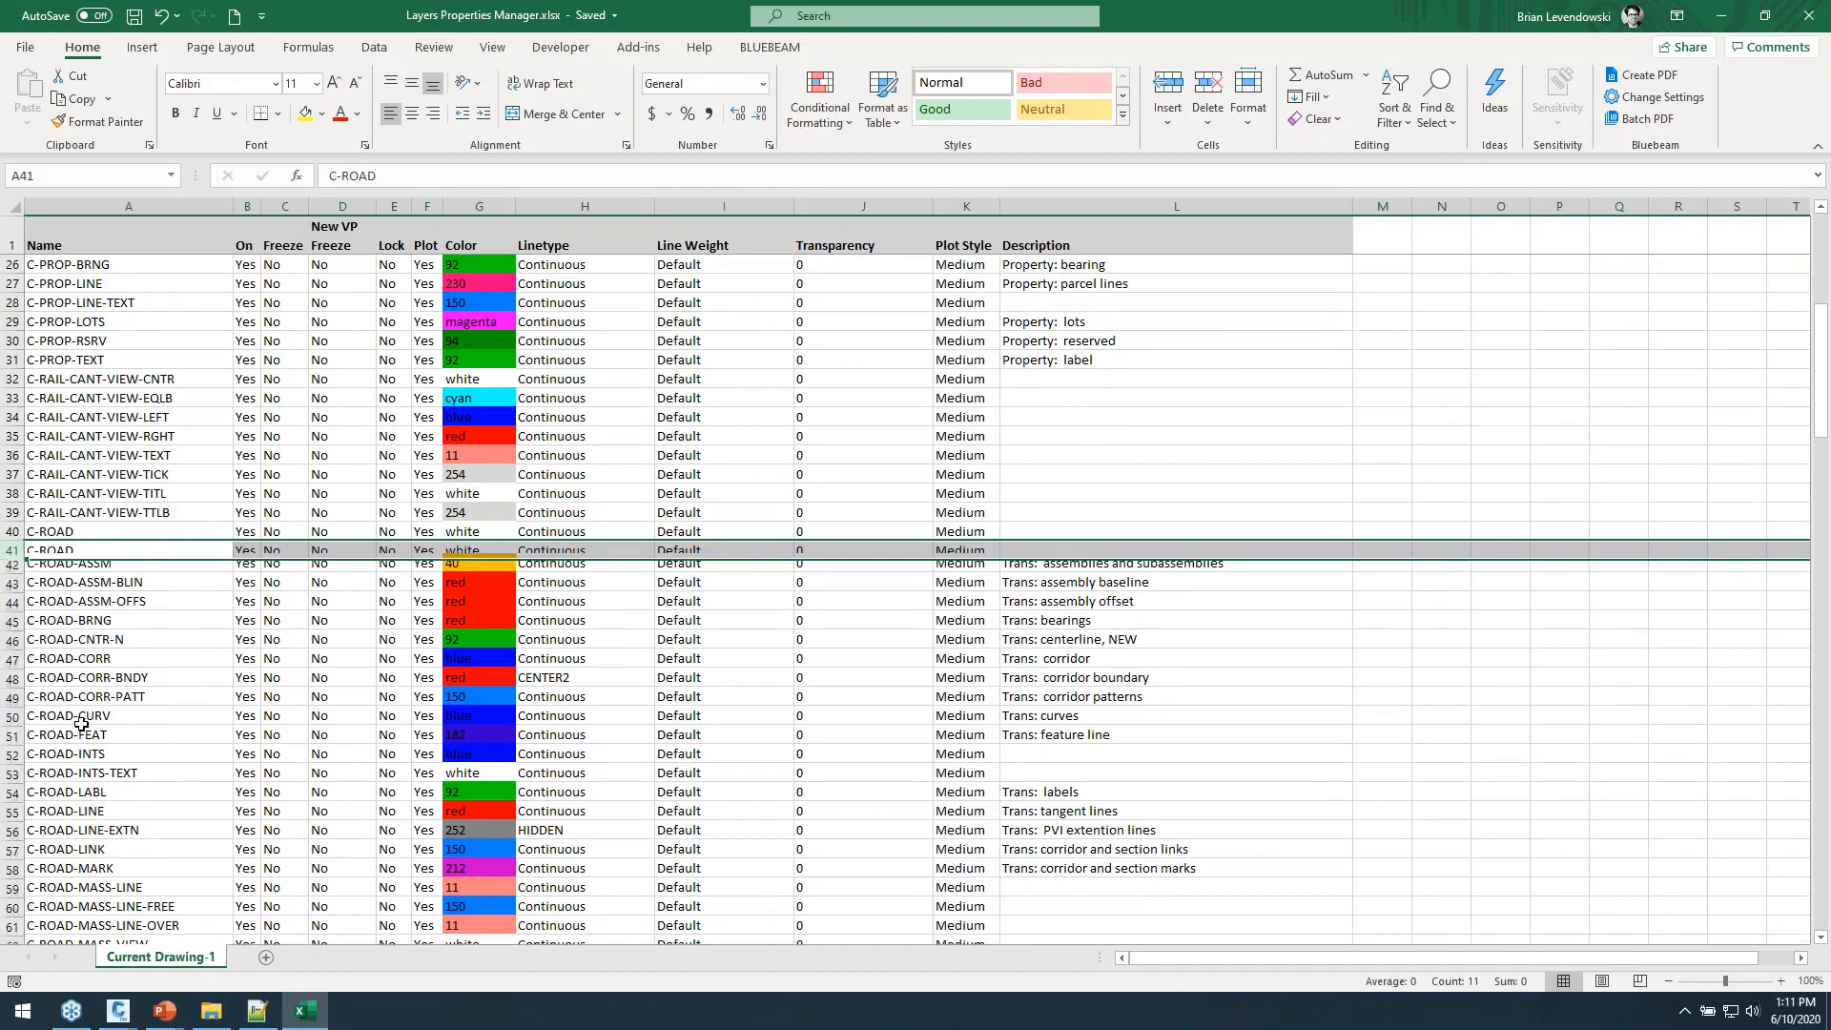
{"action": "left_click", "coordinate": [127, 531]}
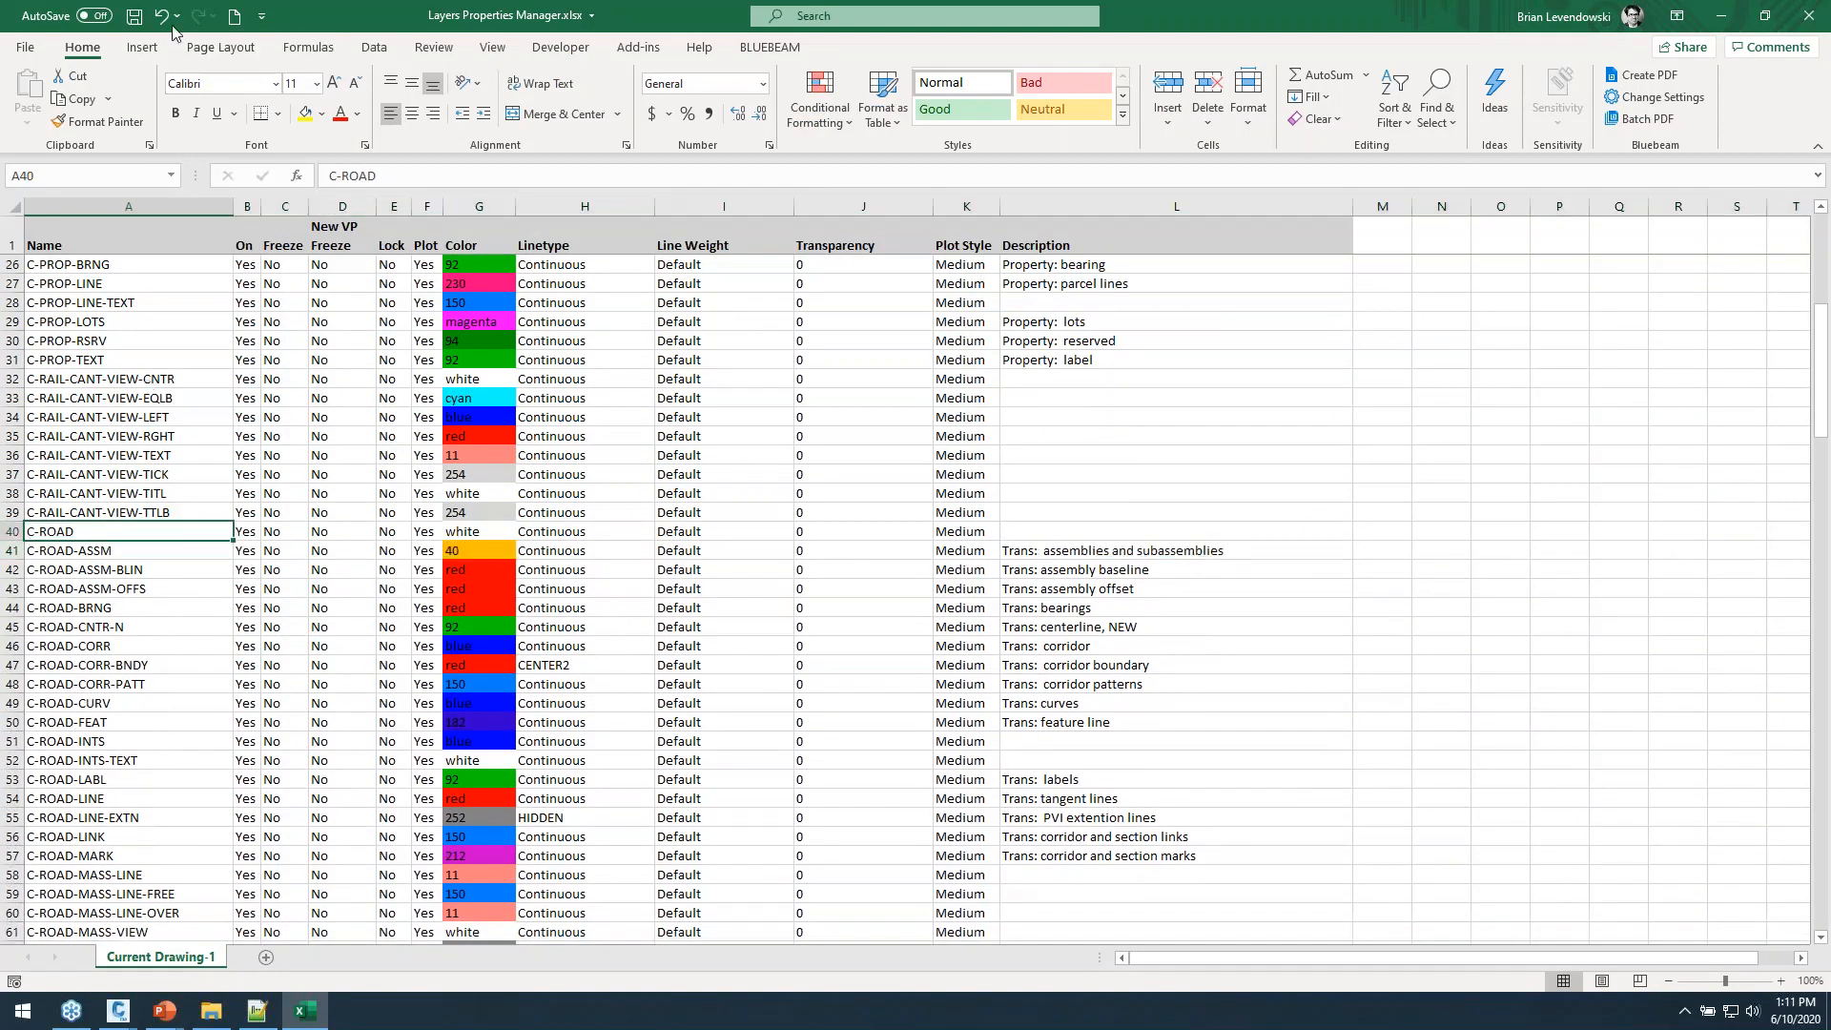
{"action": "left_click", "coordinate": [139, 21]}
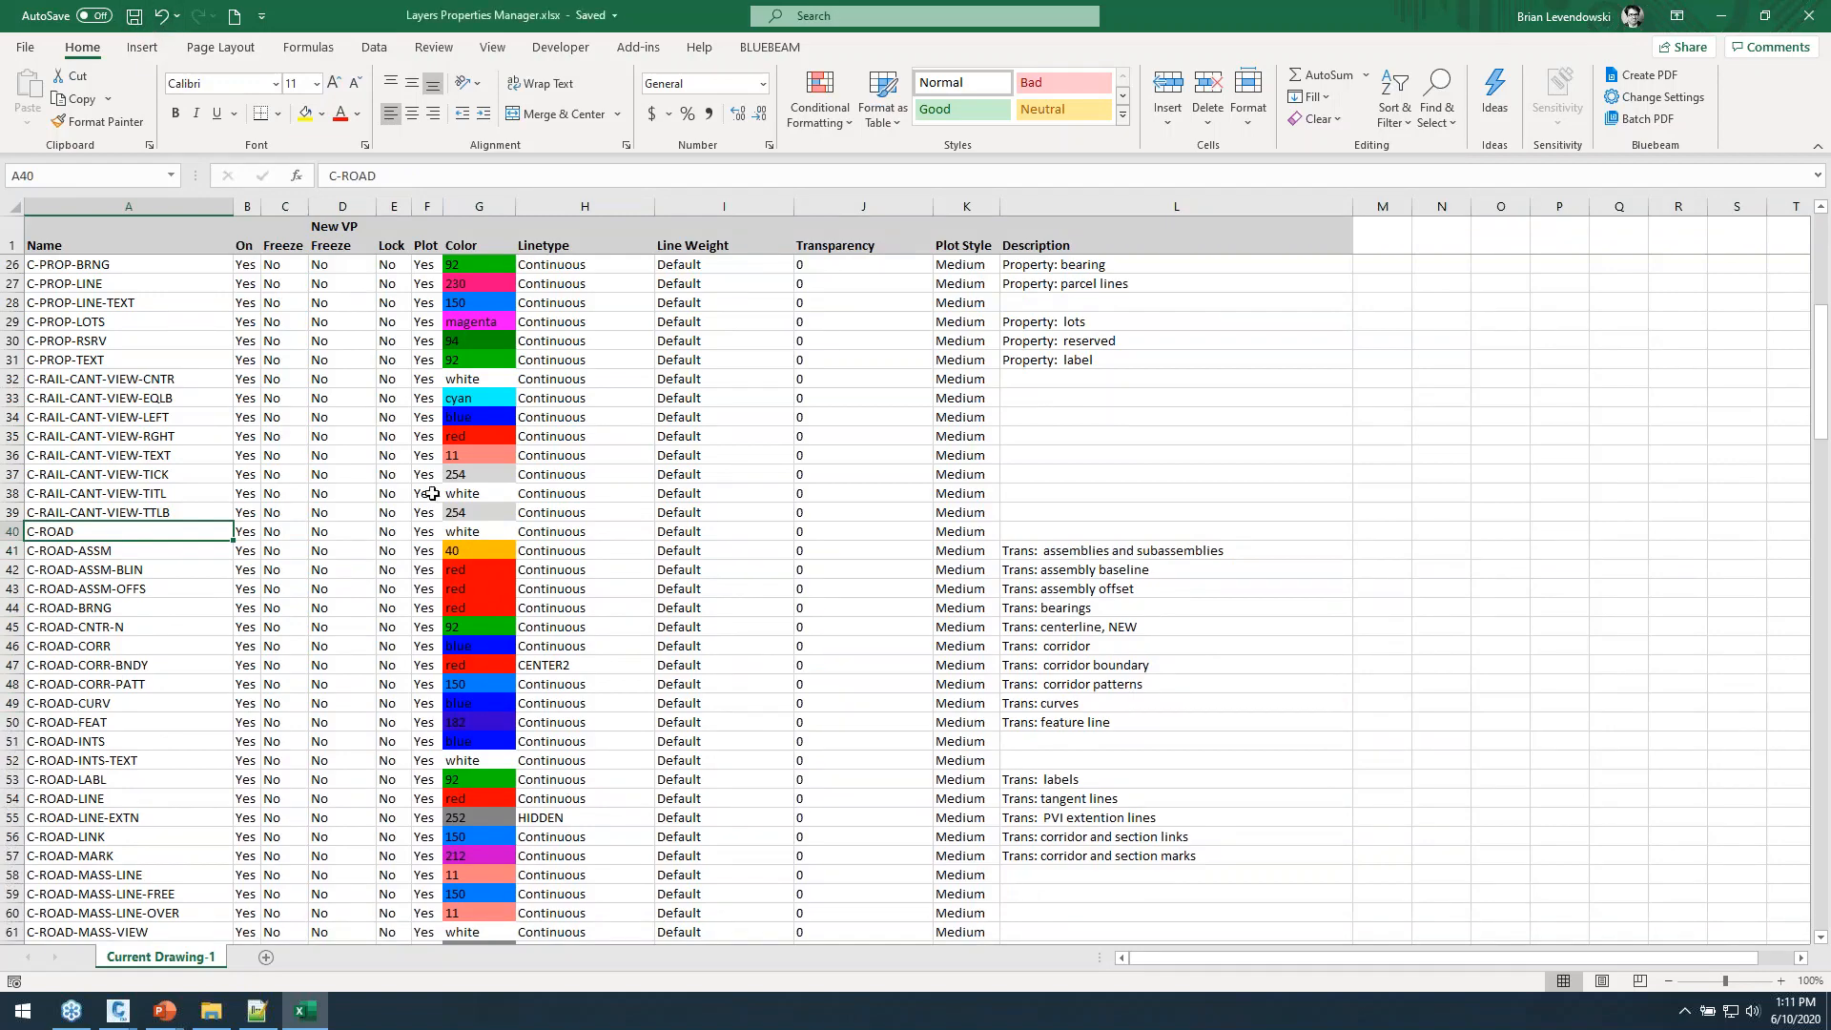
Switch back to Civil 3D, reload the spreadsheet in Layer Boss, and check the duplicate and deleted layer groups.
{"action": "key", "text": "alt+Tab"}
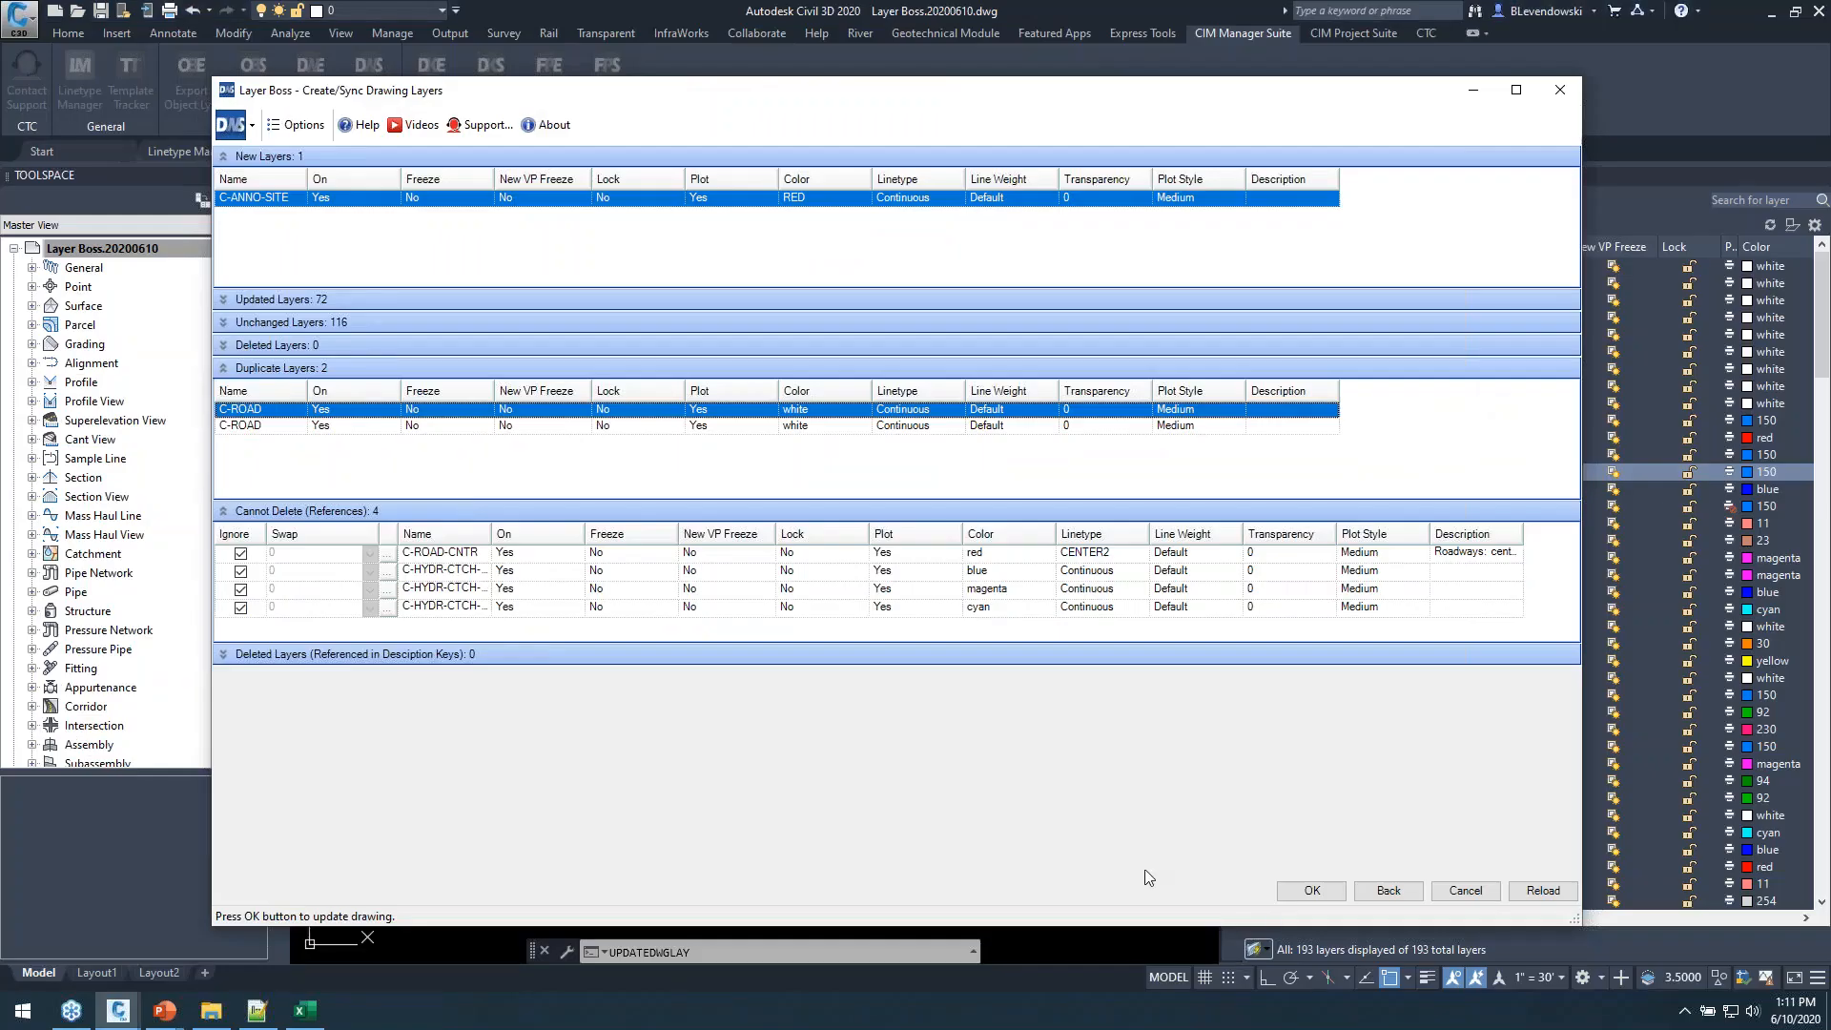
{"action": "left_click", "coordinate": [1514, 890]}
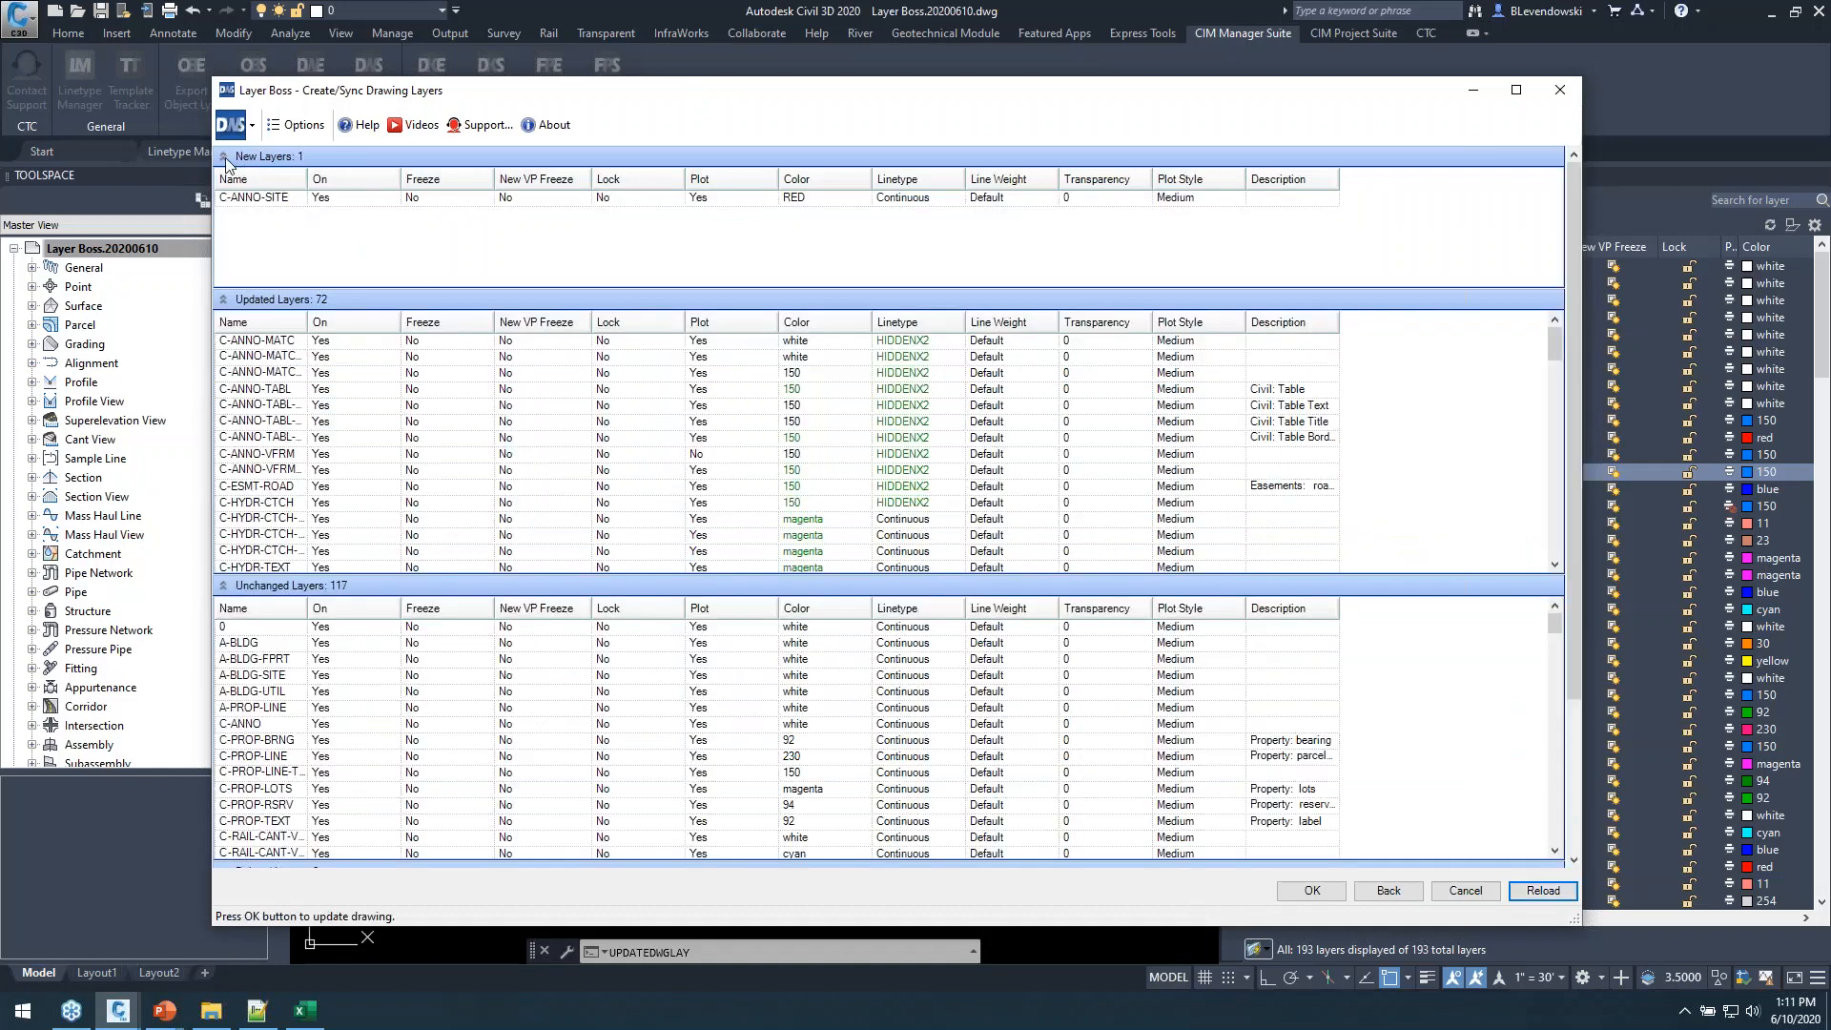
{"action": "left_click", "coordinate": [225, 156]}
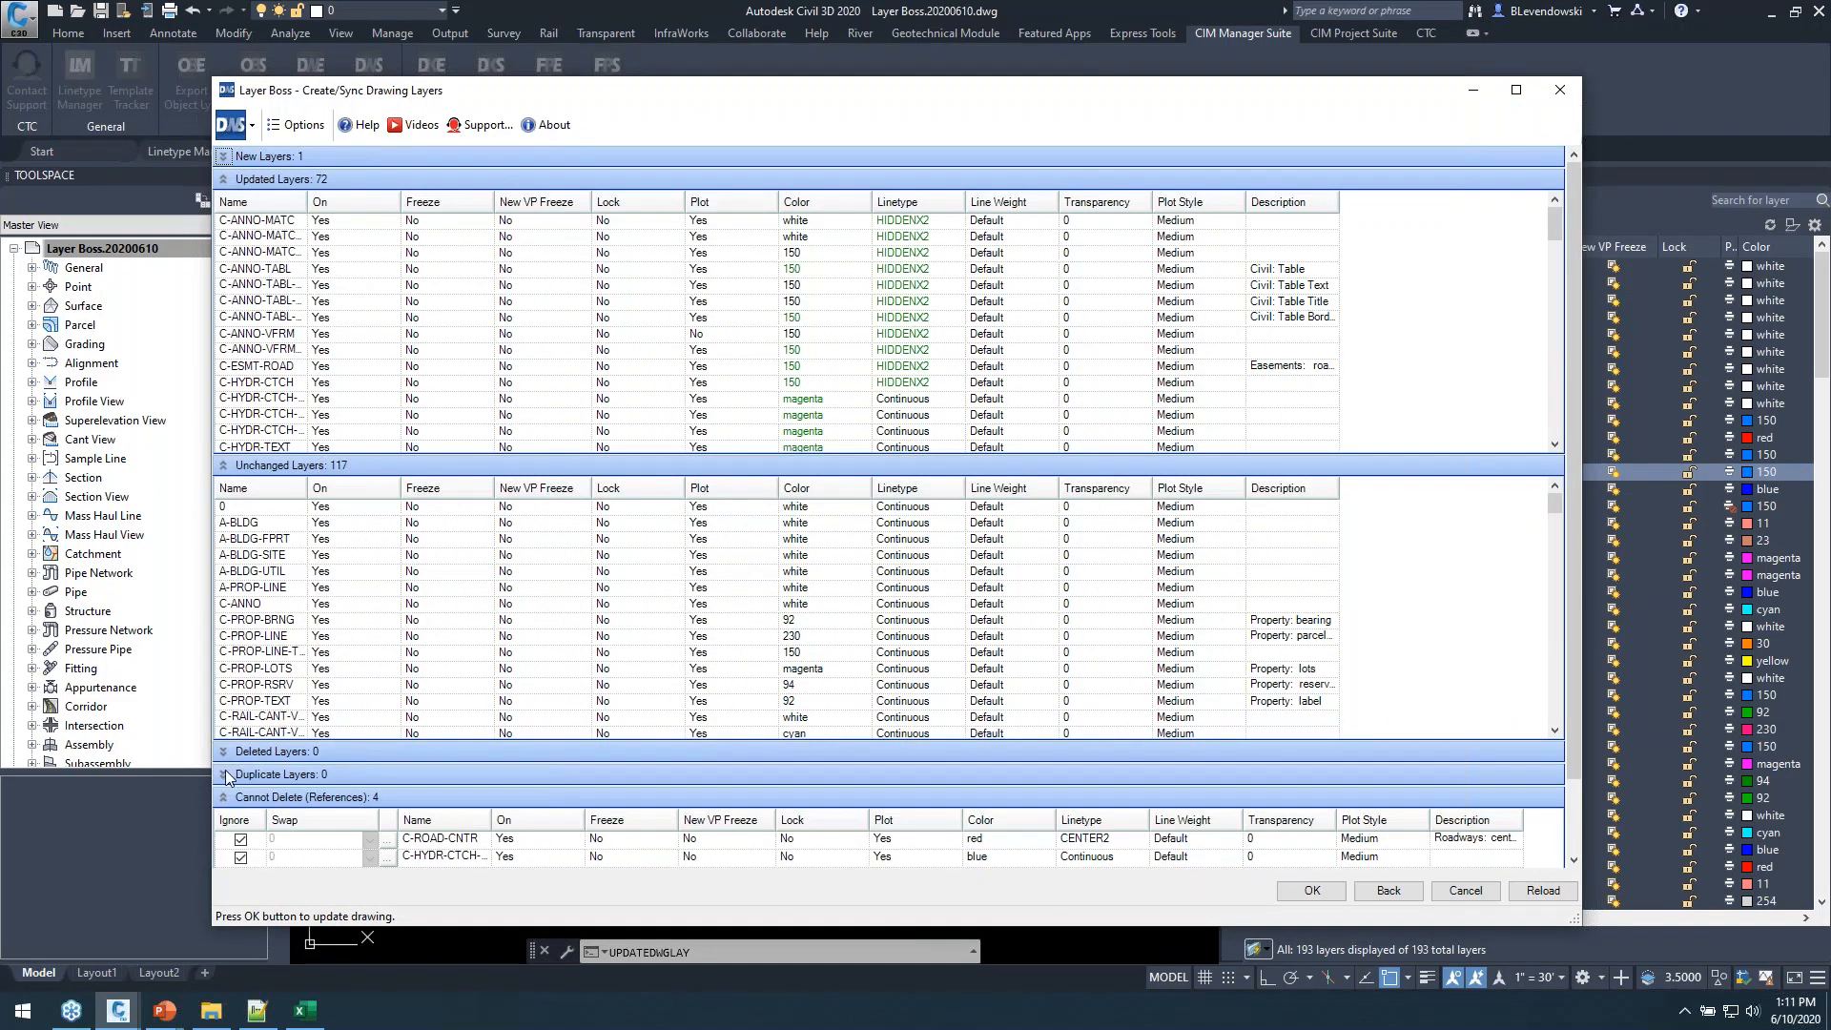
{"action": "left_click", "coordinate": [225, 774]}
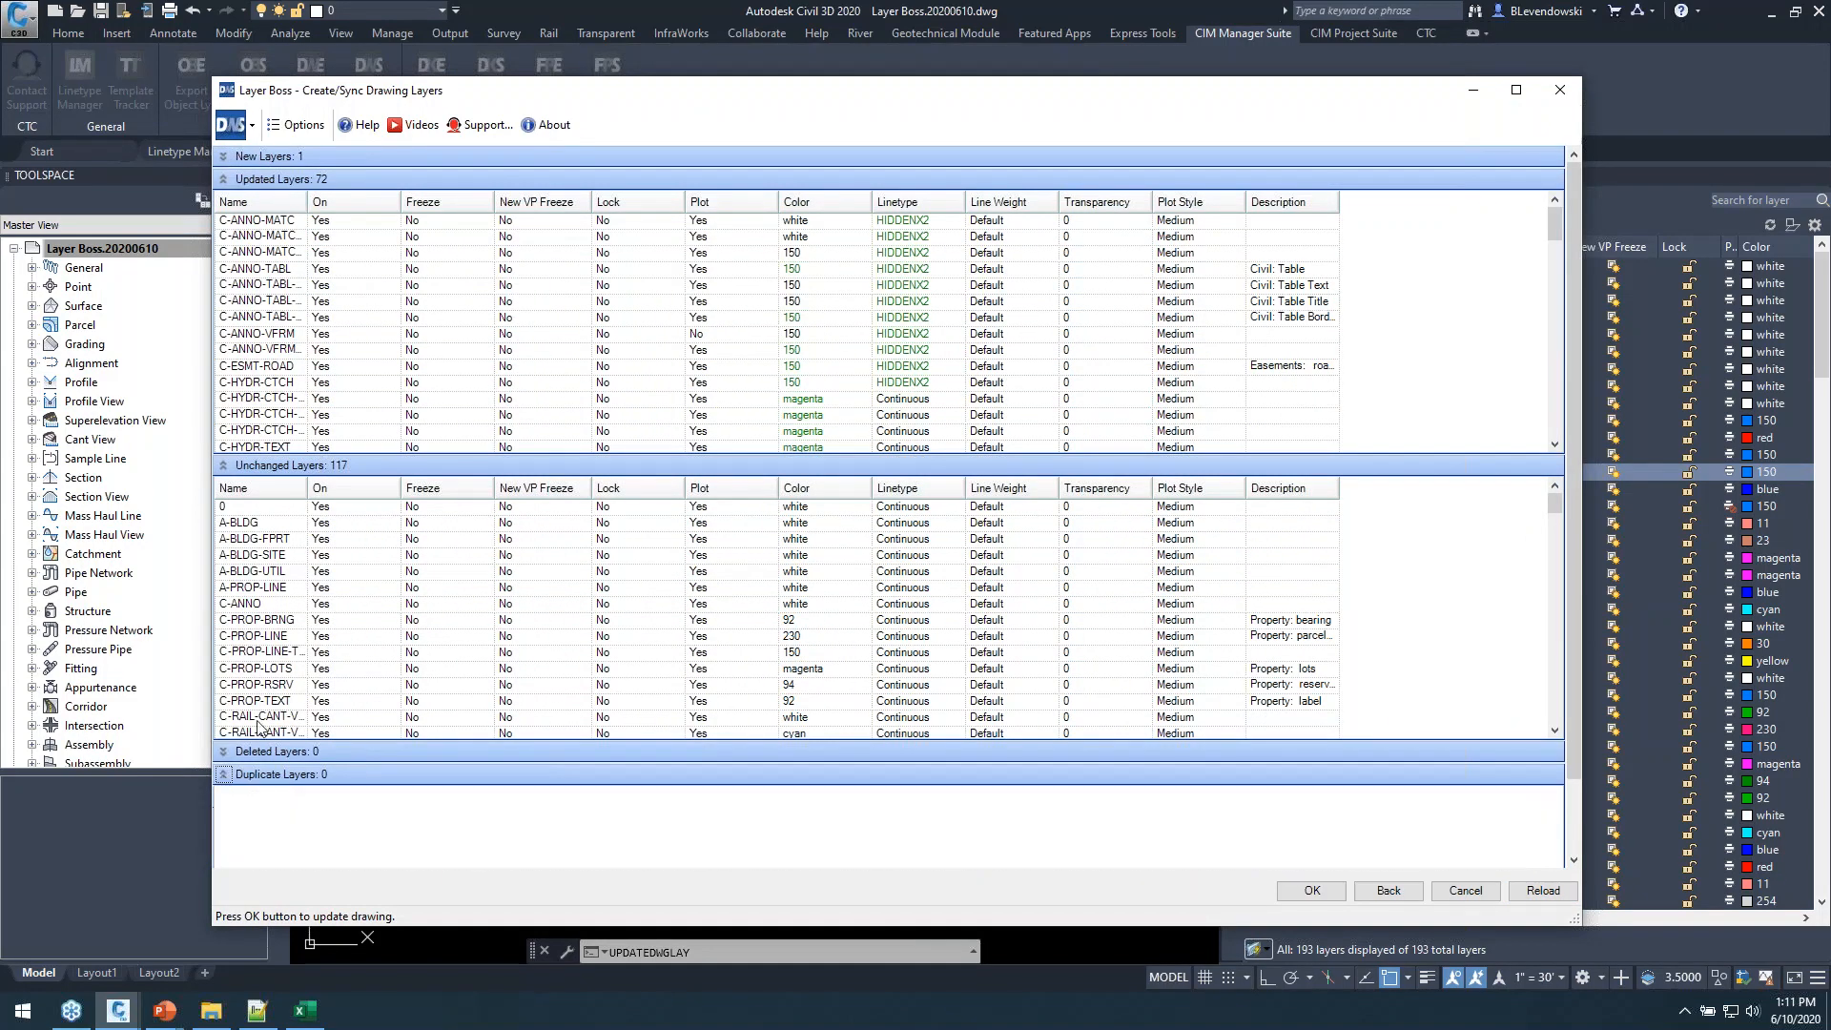
{"action": "left_click", "coordinate": [224, 465]}
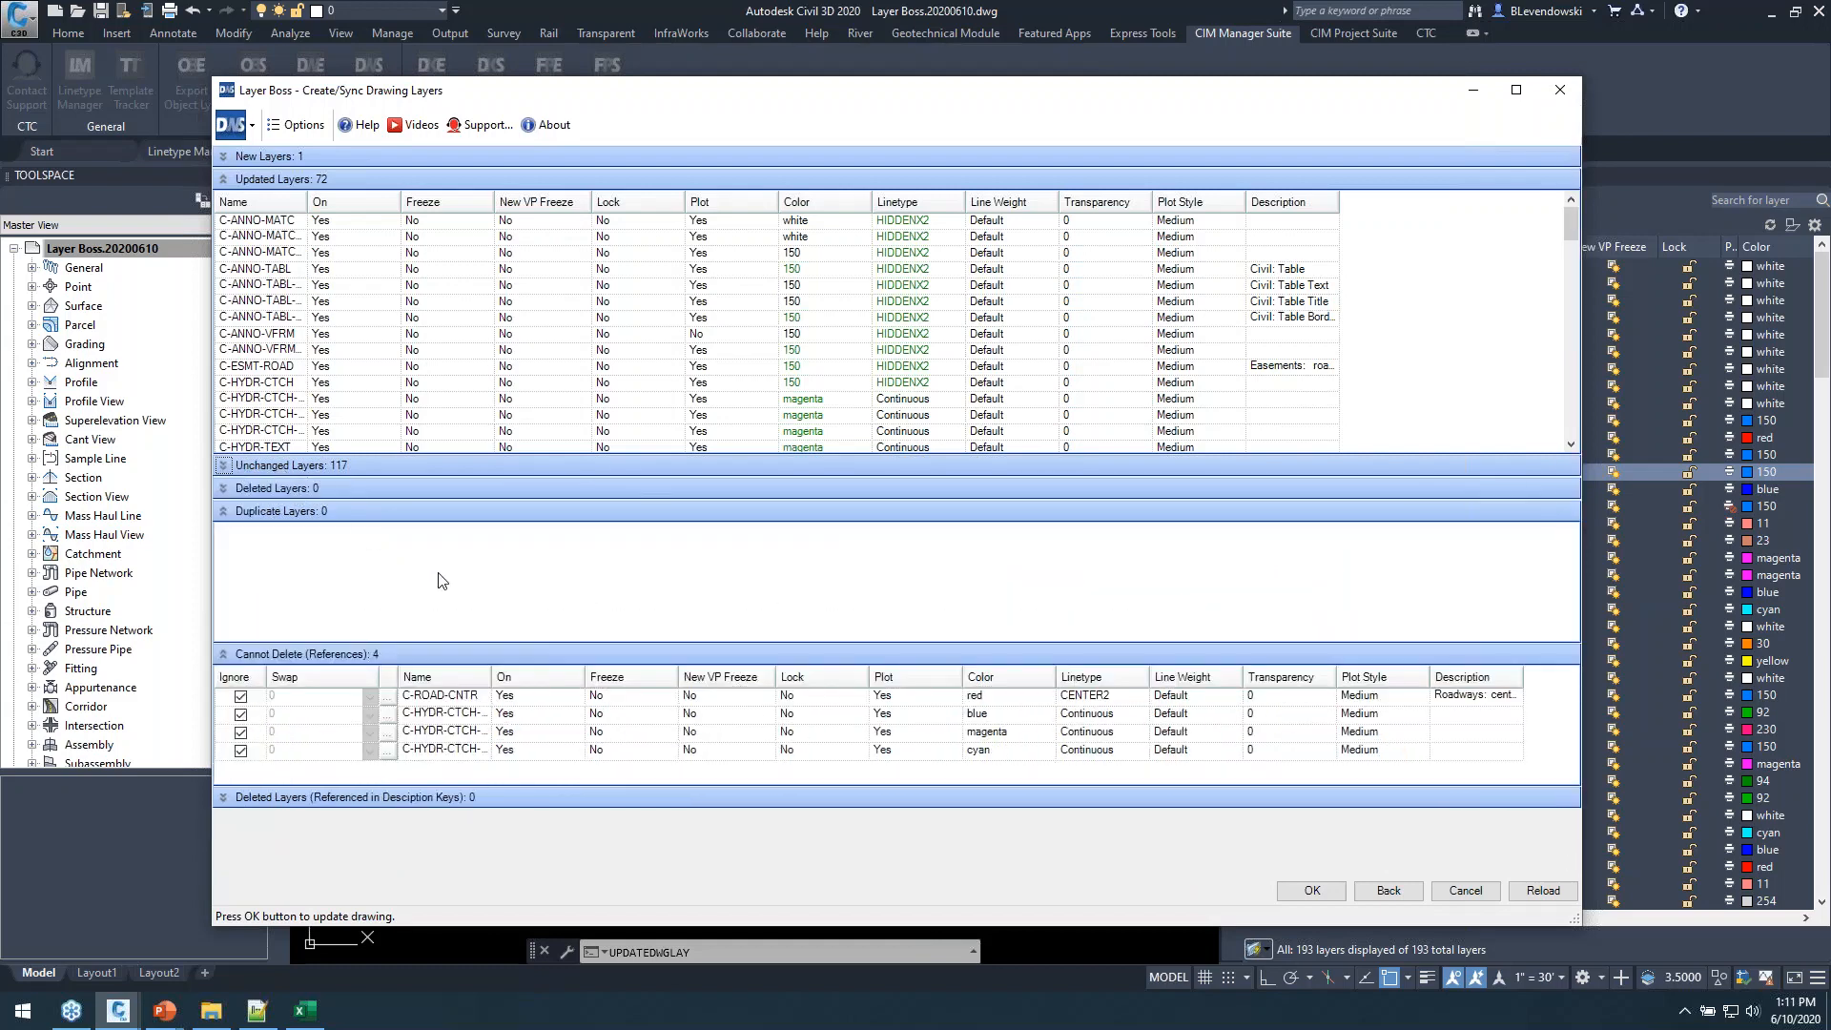
{"action": "left_click", "coordinate": [222, 488]}
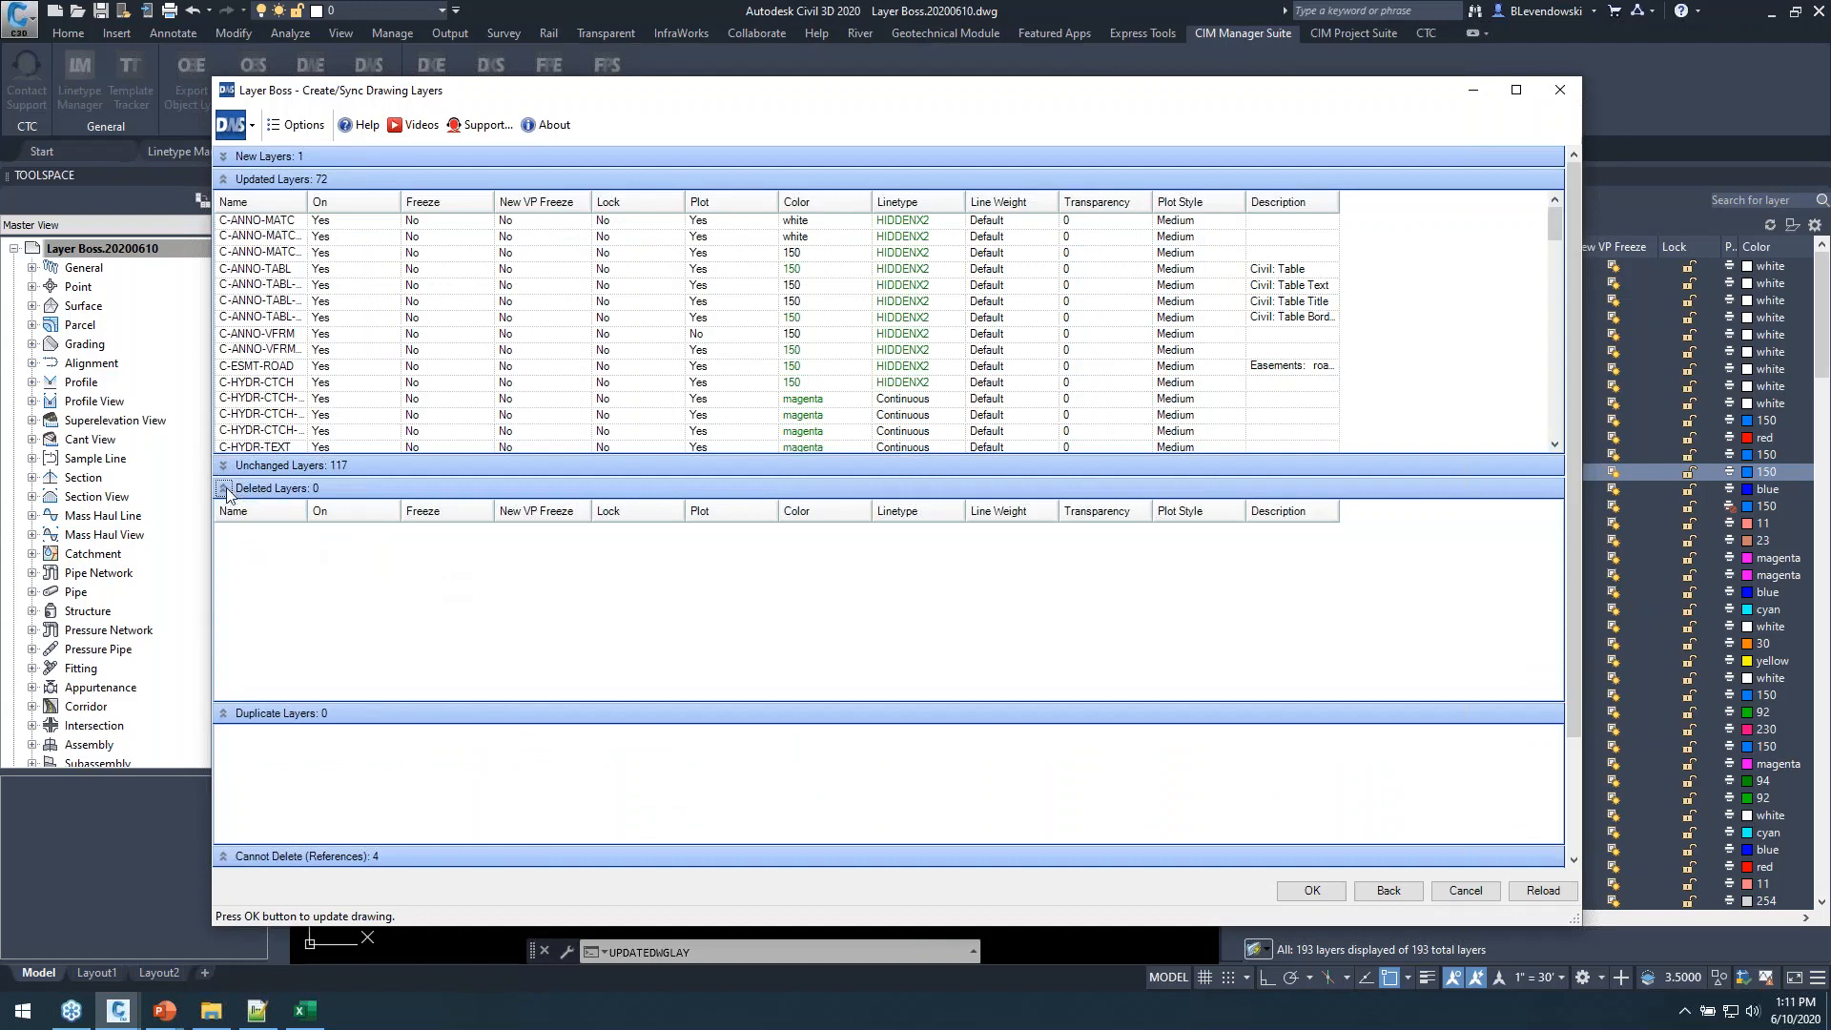
Collapse the deleted layers group, stop ignoring the undeletable C-ROAD-CNTR layer, and set C-ROAD-CNTR-N as its swap layer.
{"action": "left_click", "coordinate": [225, 488]}
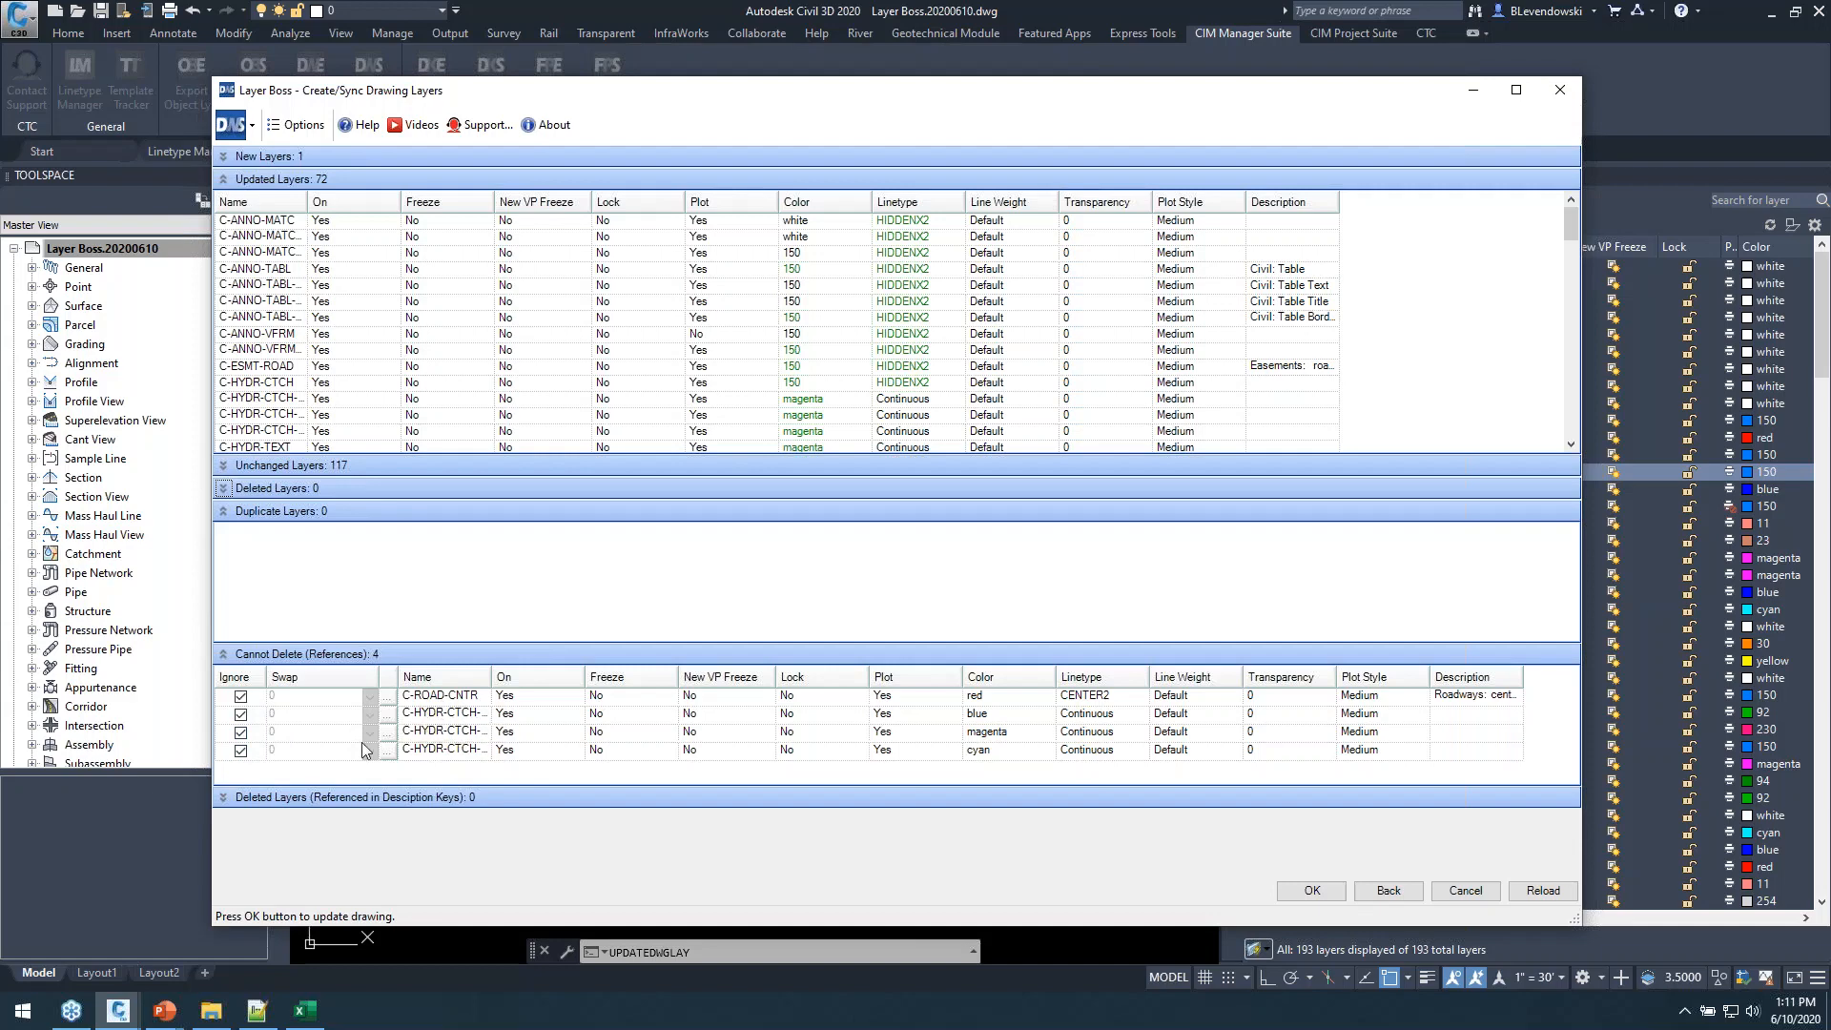
{"action": "left_click", "coordinate": [240, 696]}
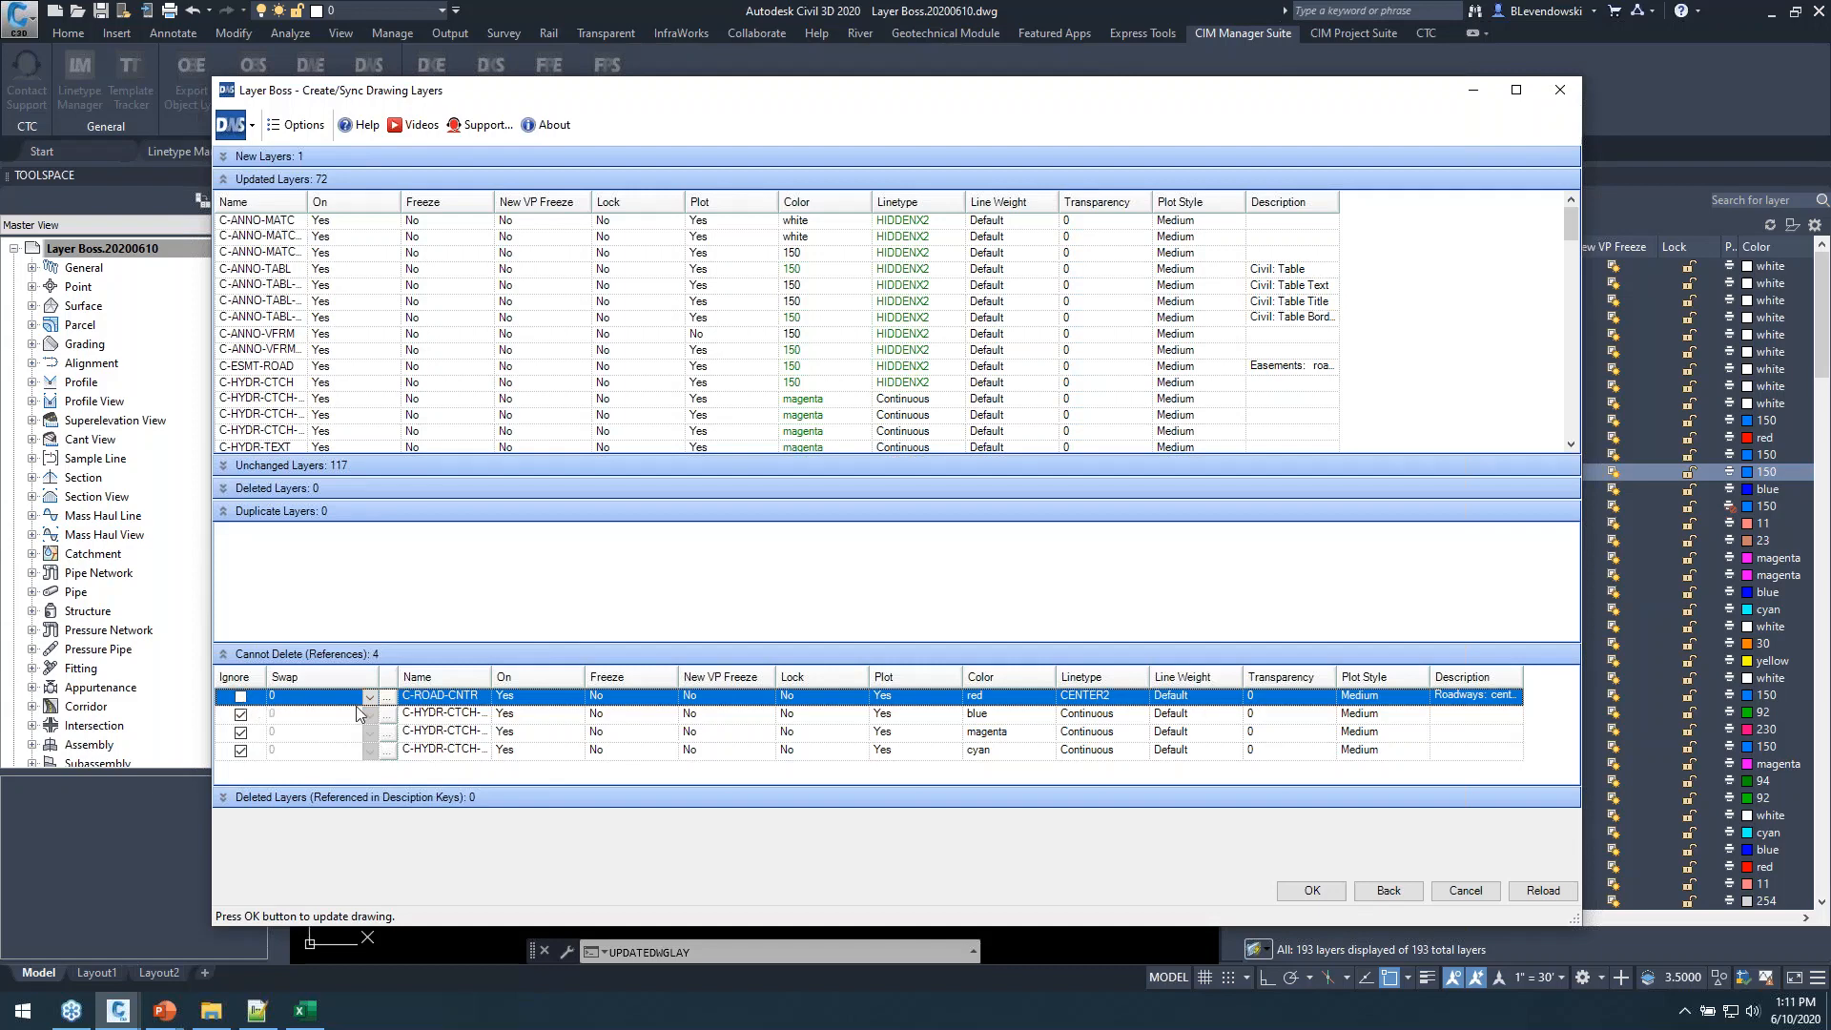
{"action": "left_click", "coordinate": [386, 696]}
{"action": "left_click", "coordinate": [898, 500]}
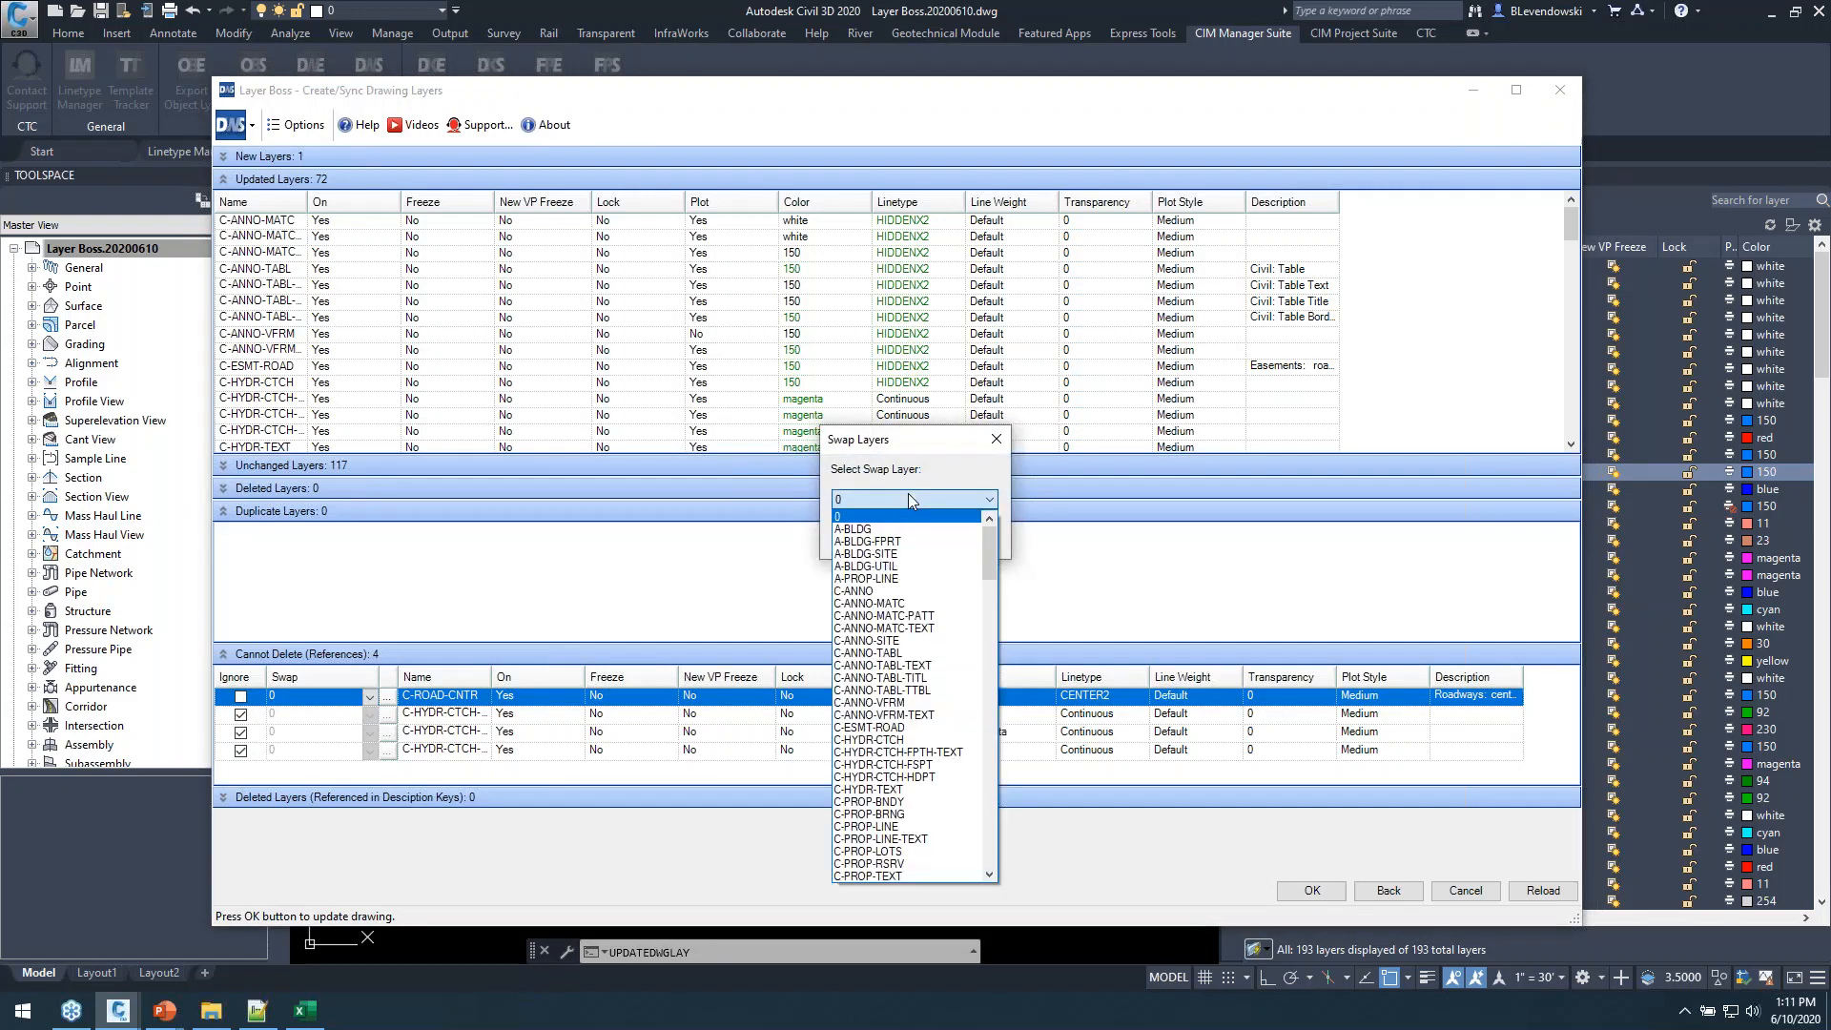
{"action": "scroll", "coordinate": [913, 701], "scroll_direction": "down", "scroll_amount": 5}
{"action": "scroll", "coordinate": [916, 701], "scroll_direction": "down", "scroll_amount": 3}
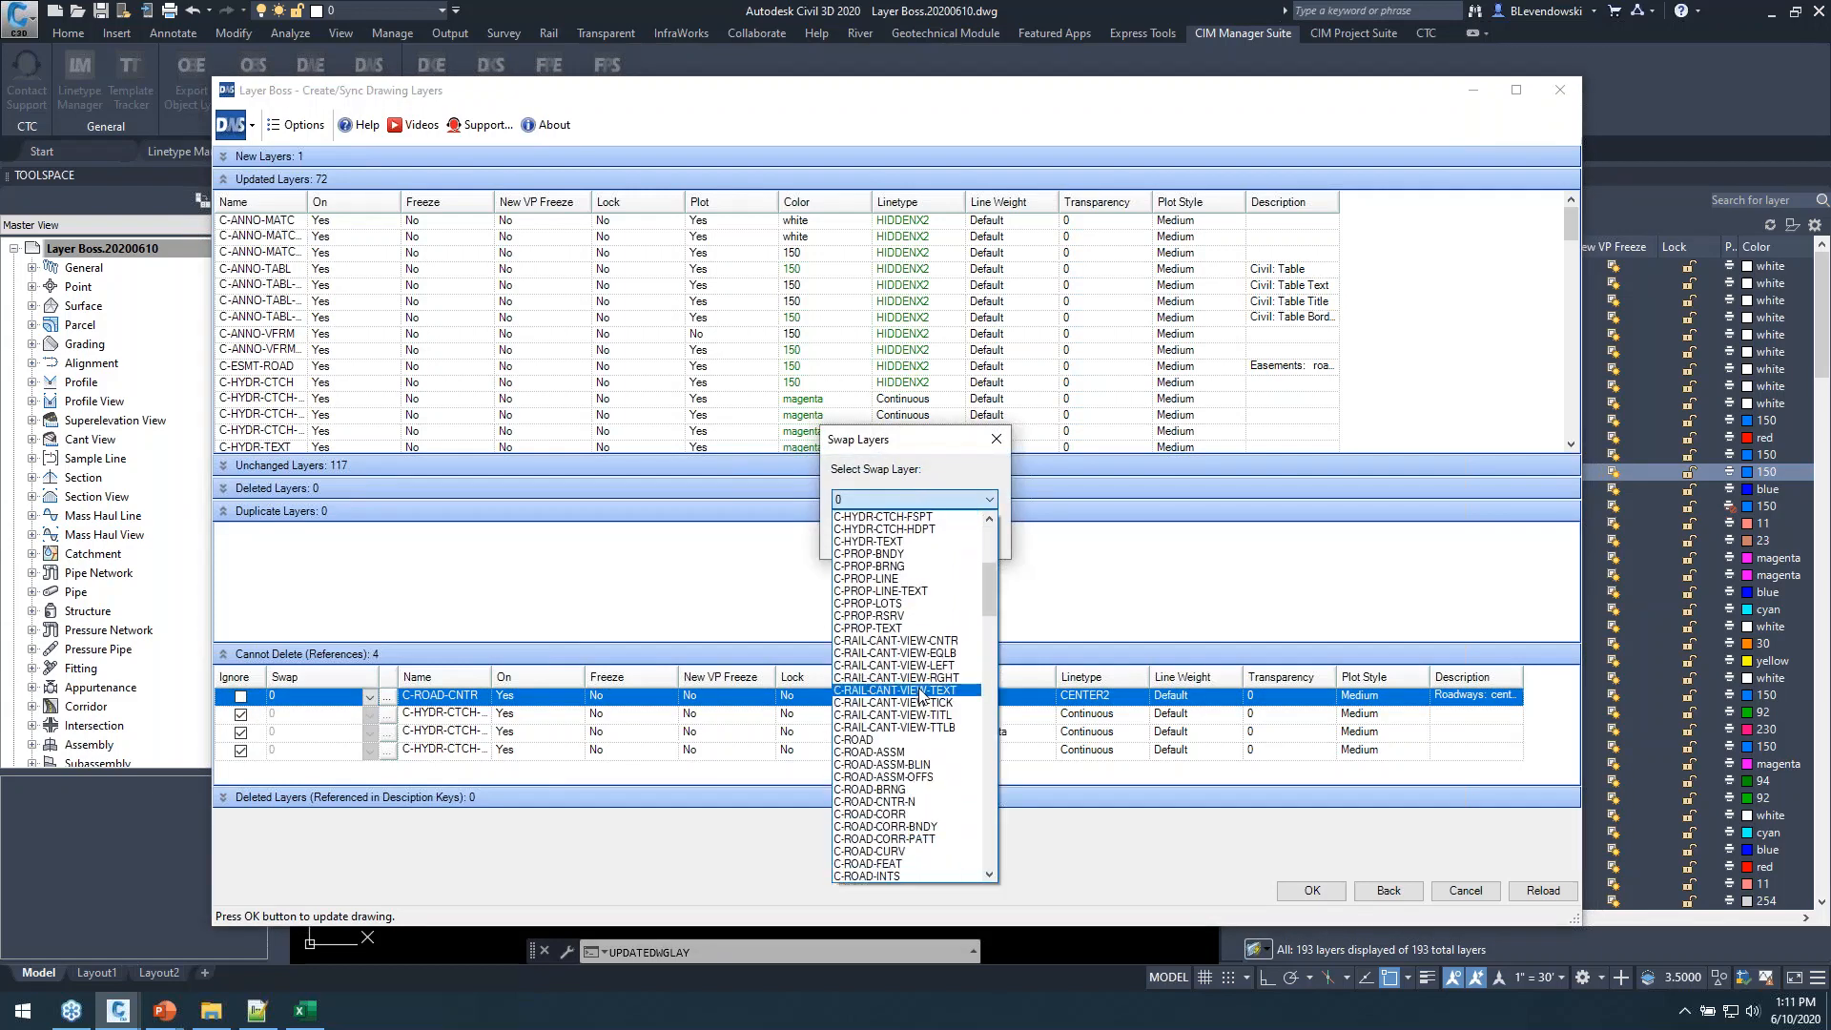
{"action": "left_click", "coordinate": [913, 802]}
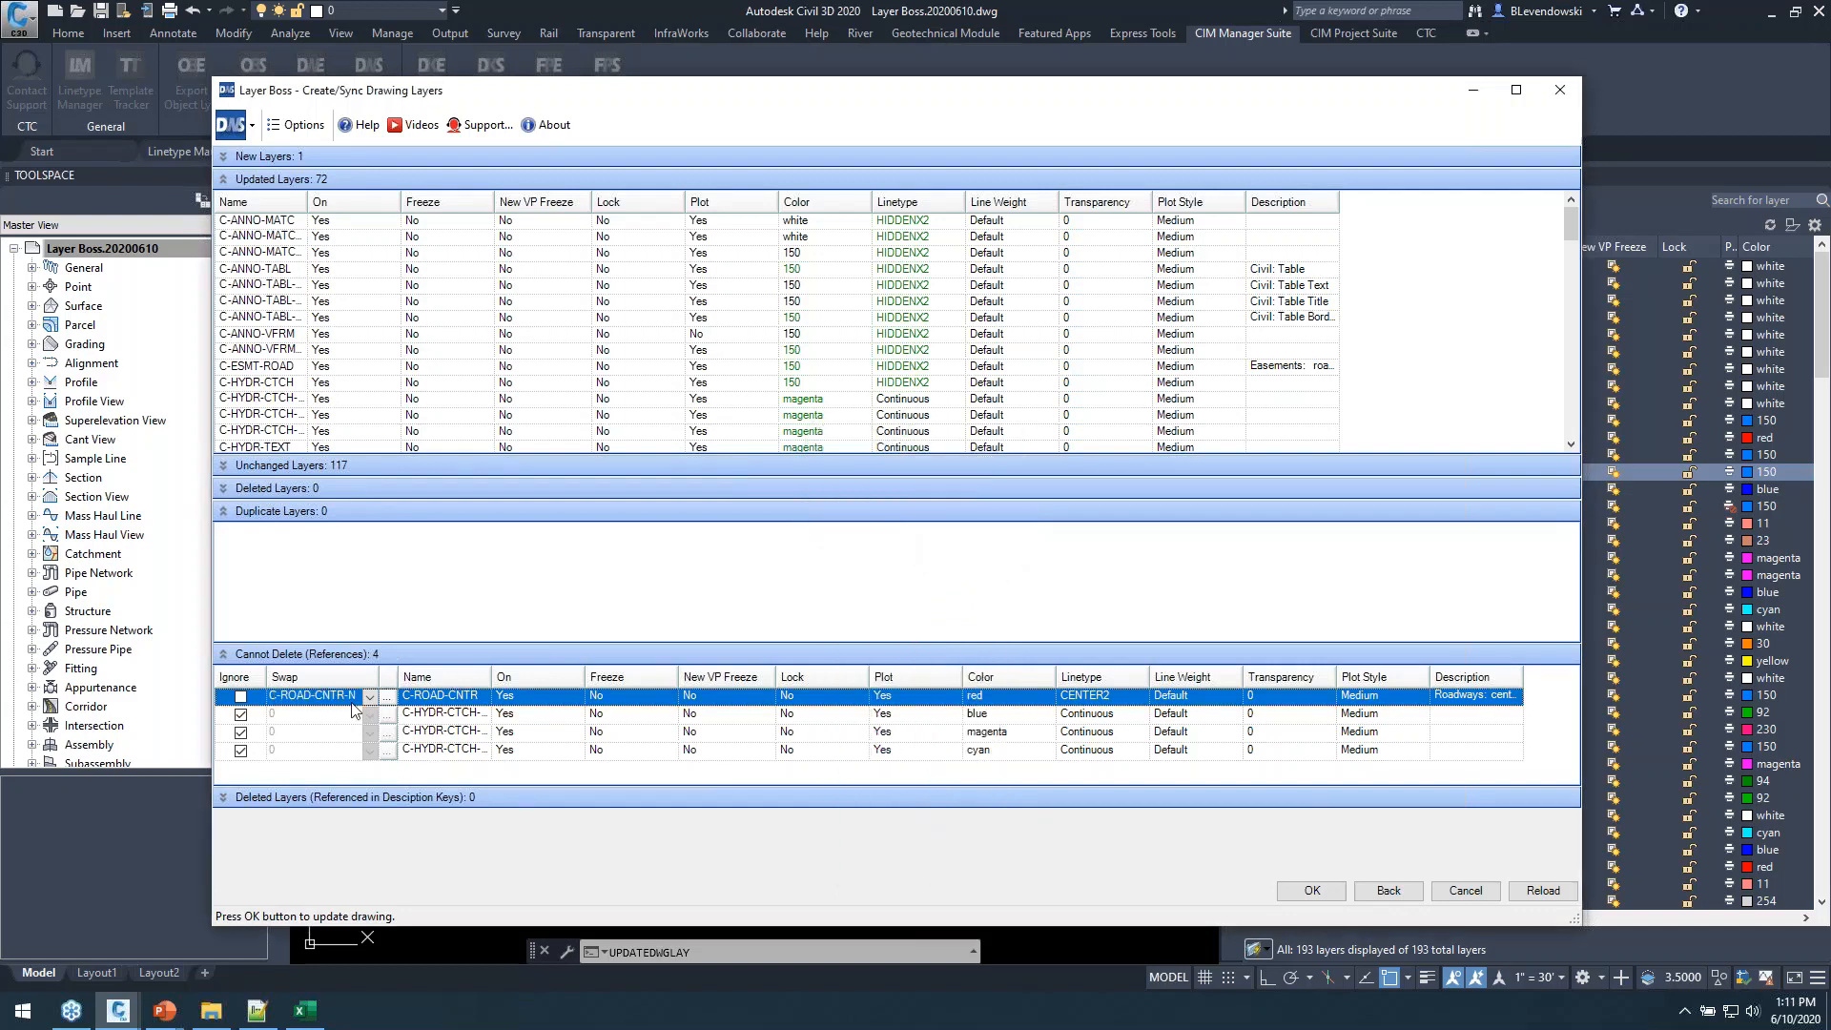
Stop ignoring the blue C-HYDR-CTCH-DSPT layer and list its references in Template Tracker.
{"action": "left_click", "coordinate": [267, 723]}
{"action": "left_click", "coordinate": [241, 715]}
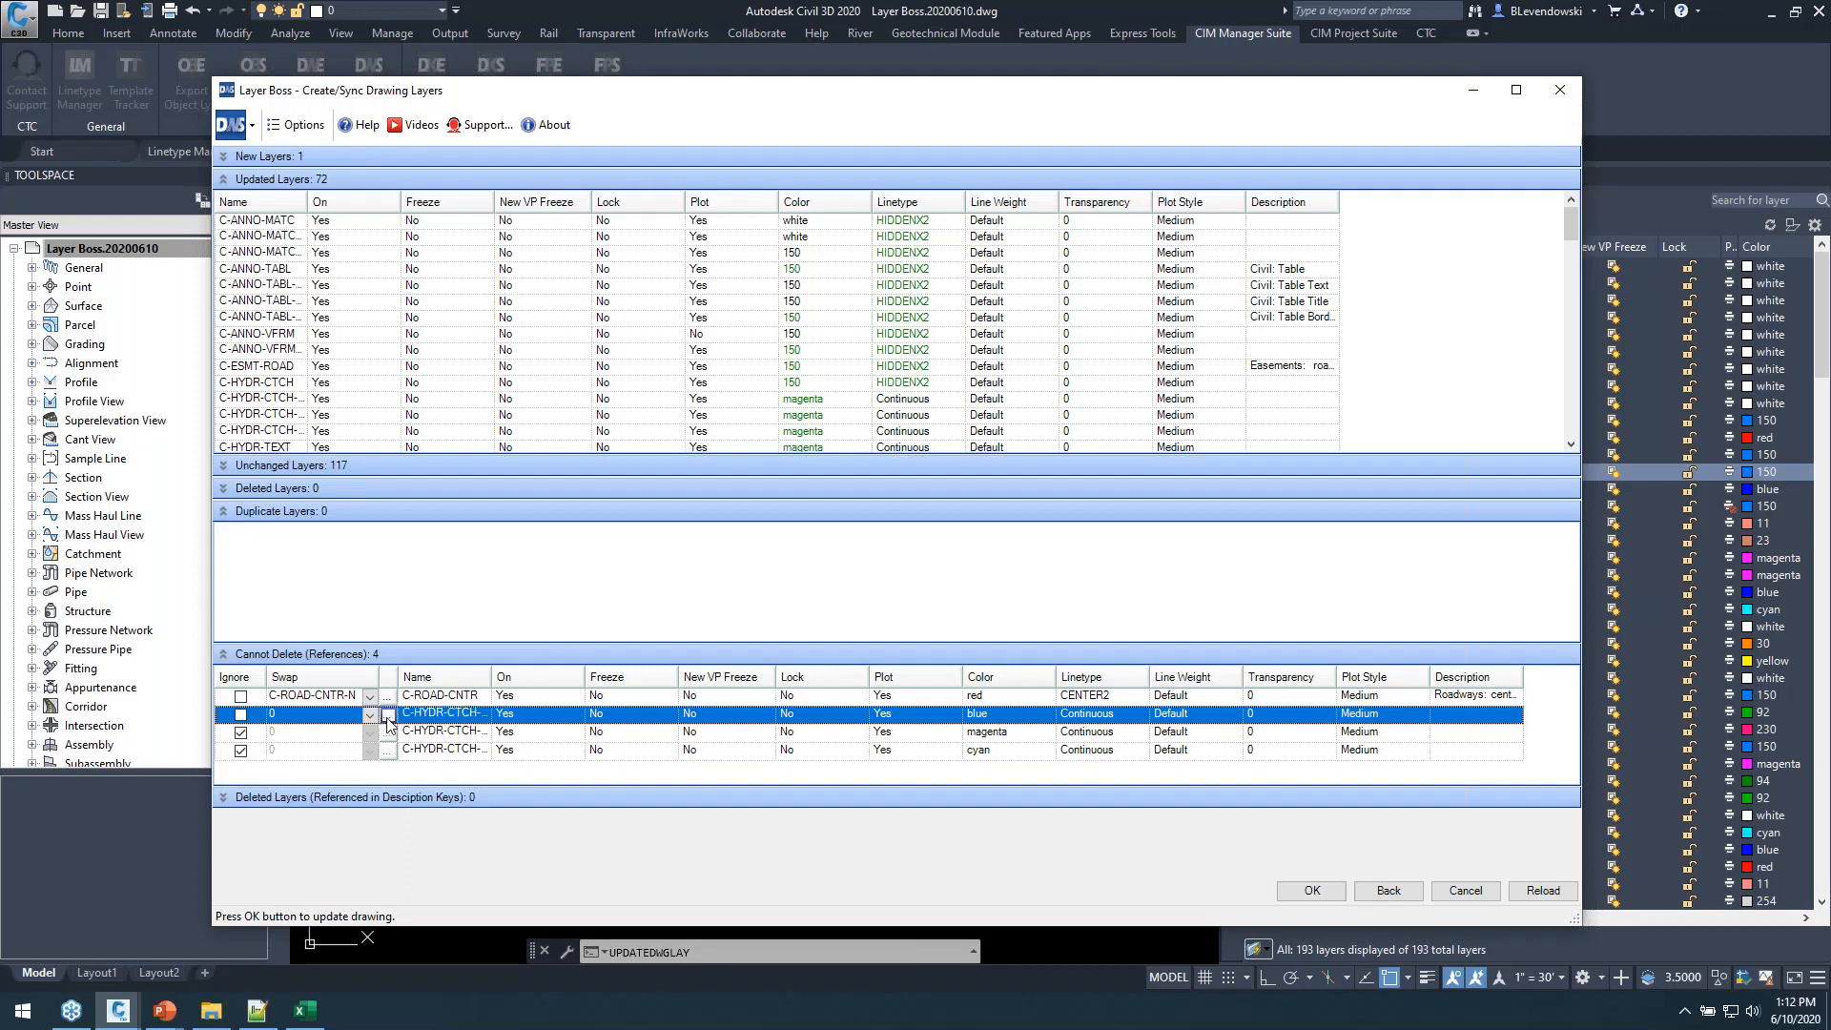
{"action": "key", "text": "ctrl"}
{"action": "left_click", "coordinate": [388, 717]}
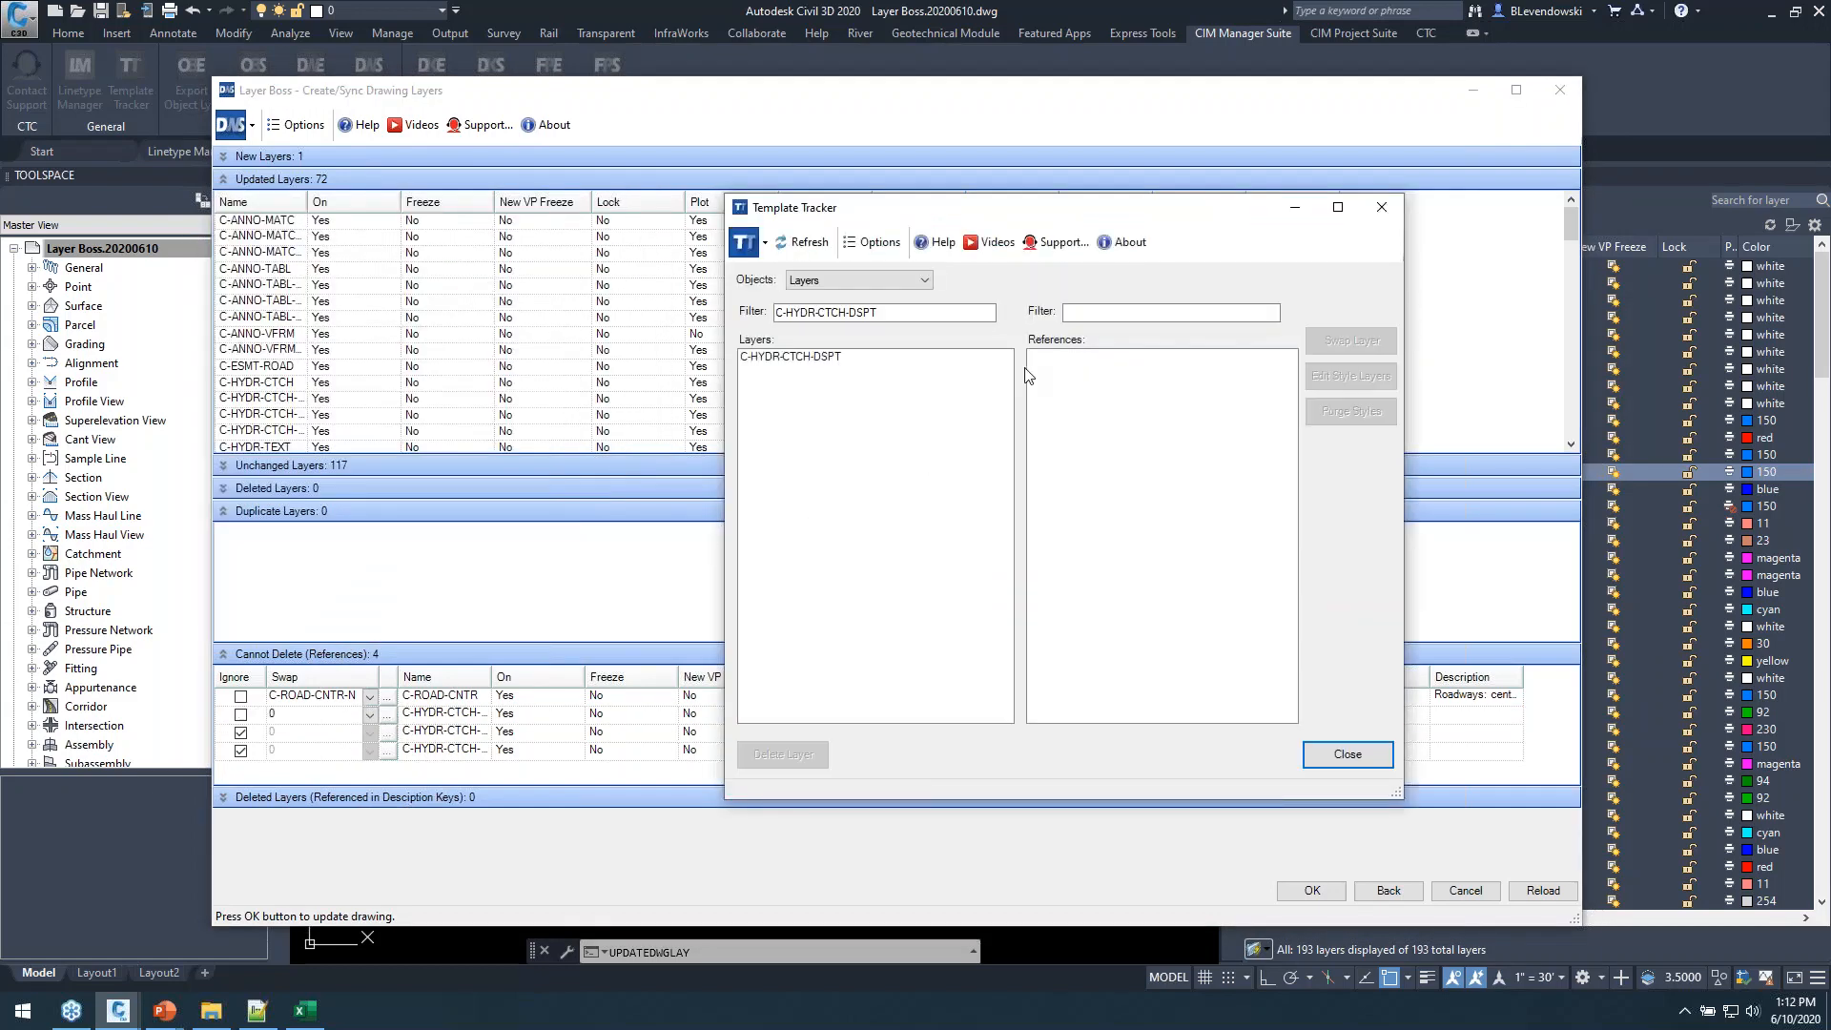
{"action": "left_click", "coordinate": [817, 367]}
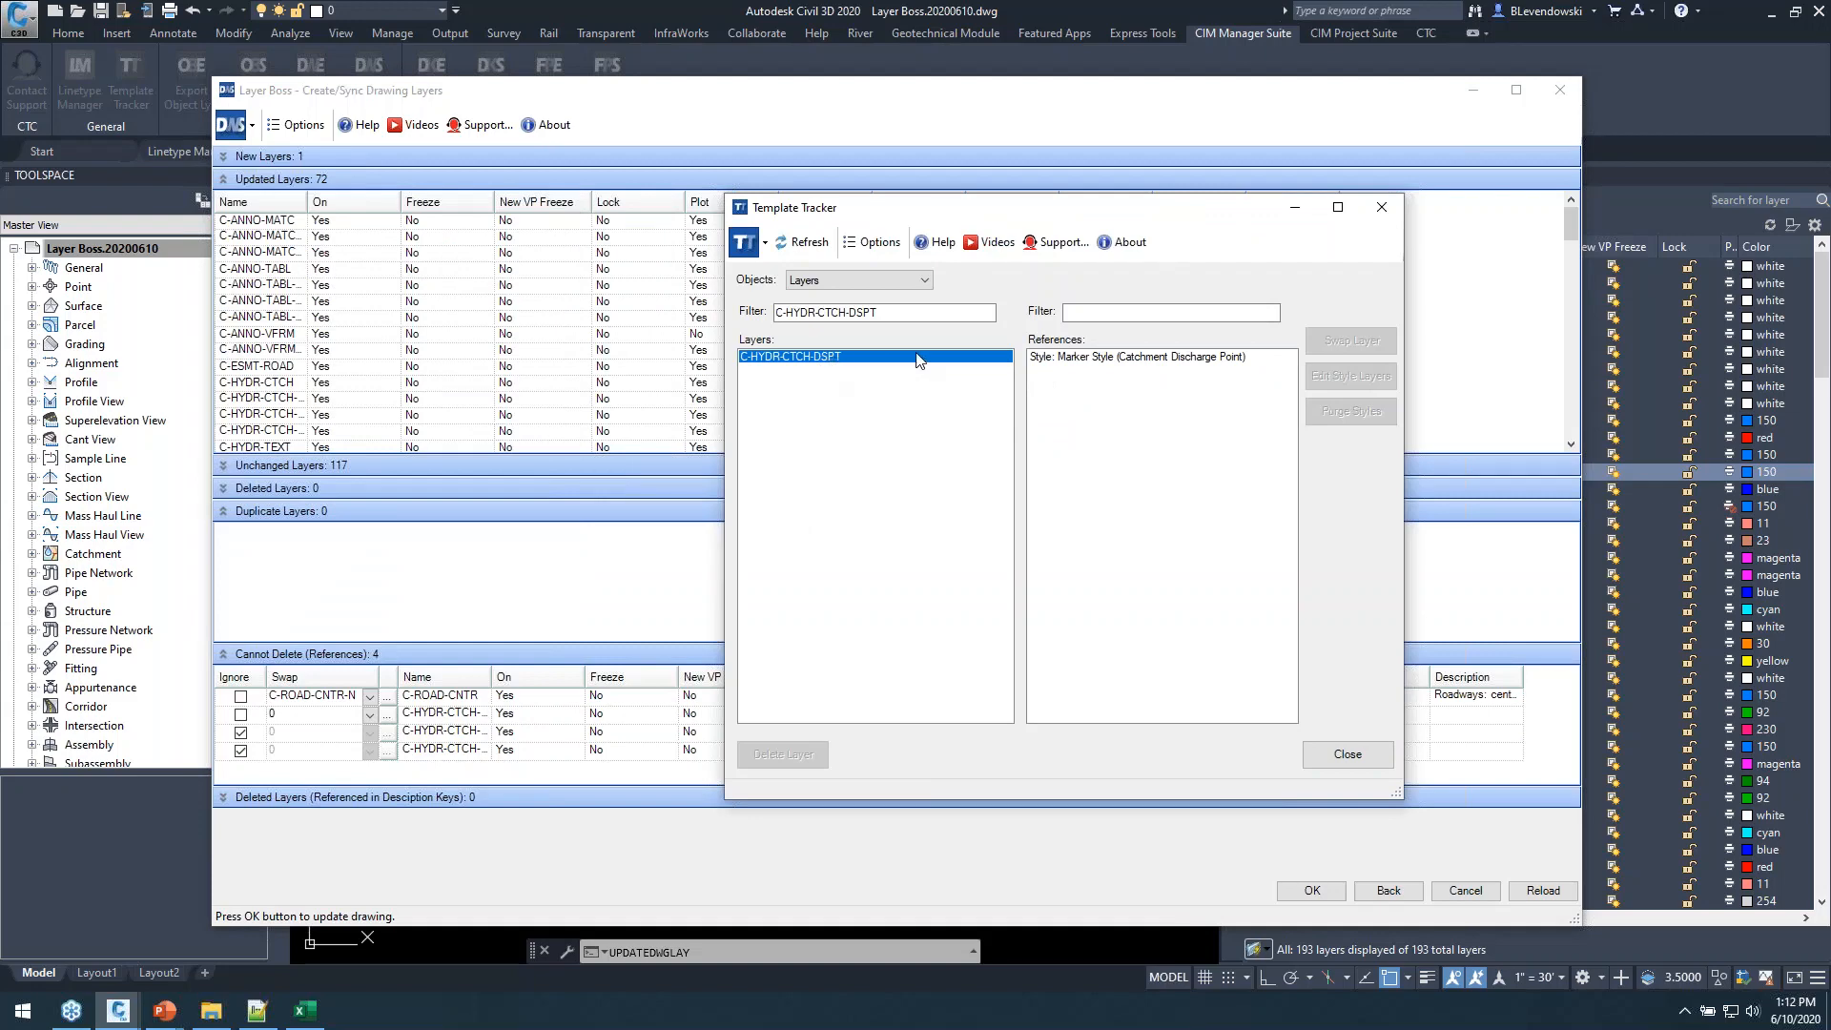
Swap the layer of the Catchment Discharge Point marker style to C-HYDR-CTCH and close Template Tracker.
{"action": "left_click", "coordinate": [1117, 357]}
{"action": "left_click", "coordinate": [1358, 337]}
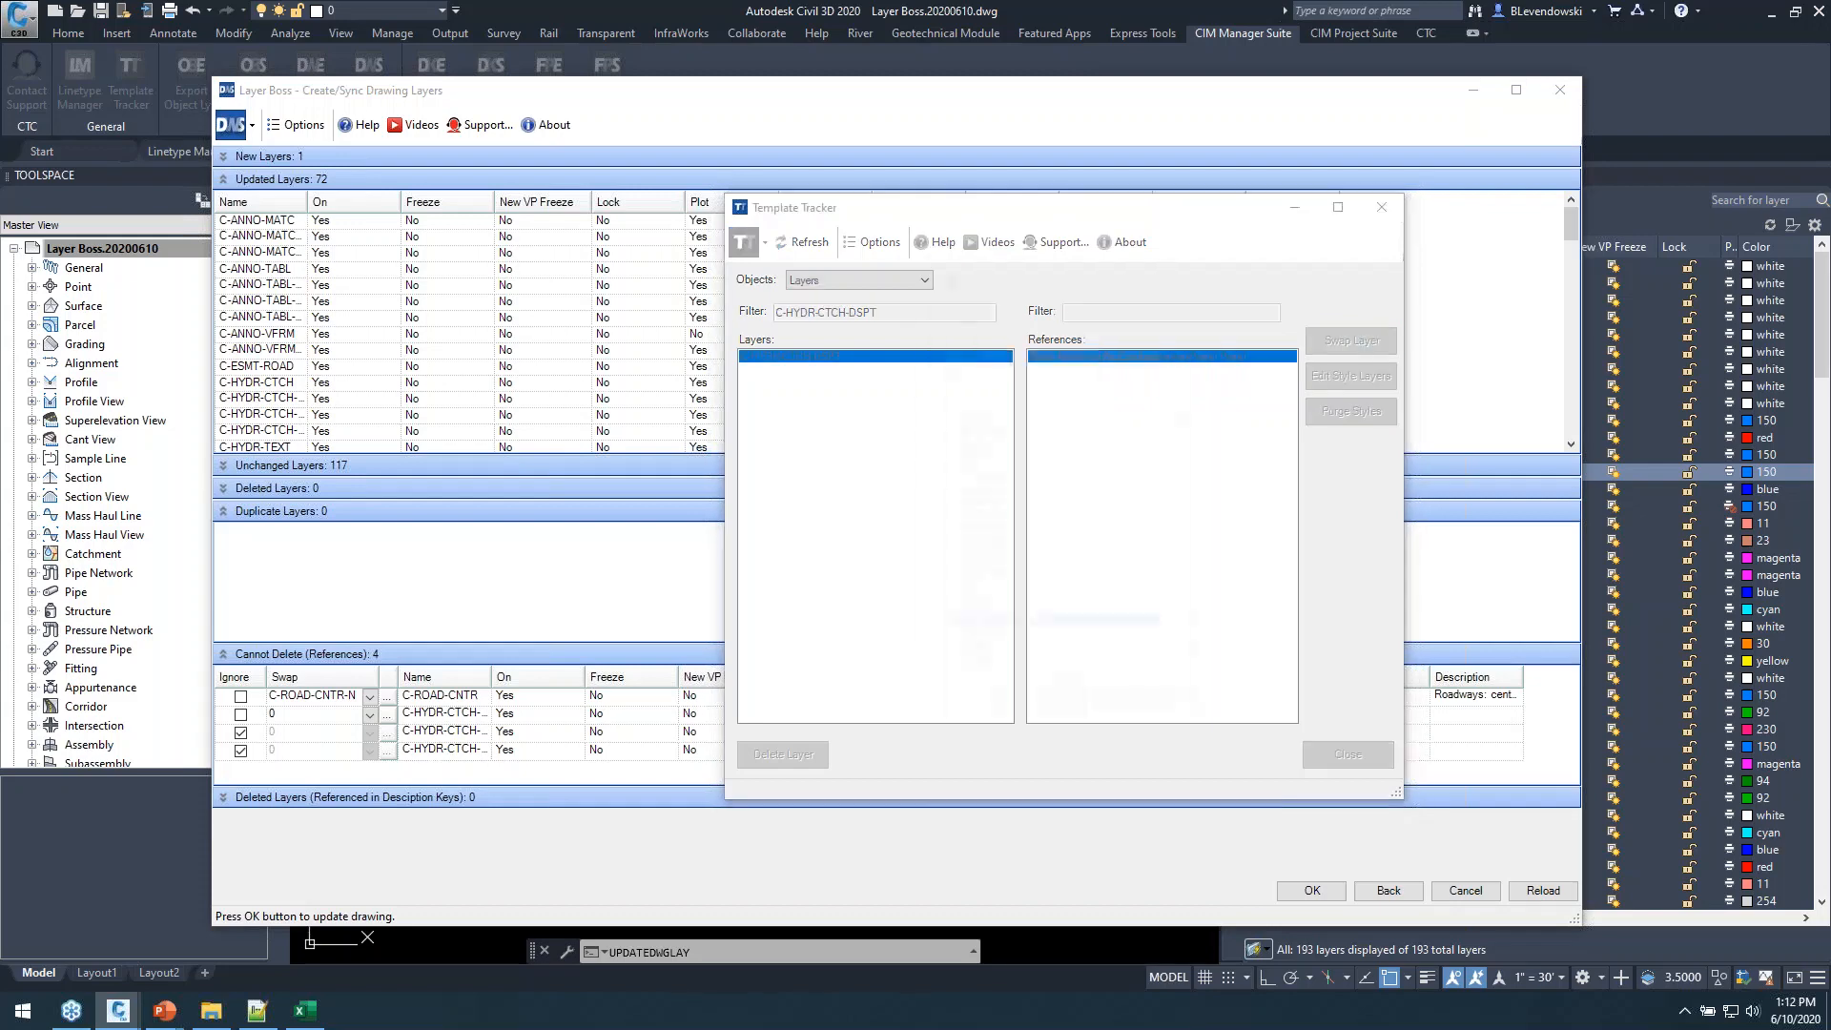
{"action": "left_click", "coordinate": [1001, 602]}
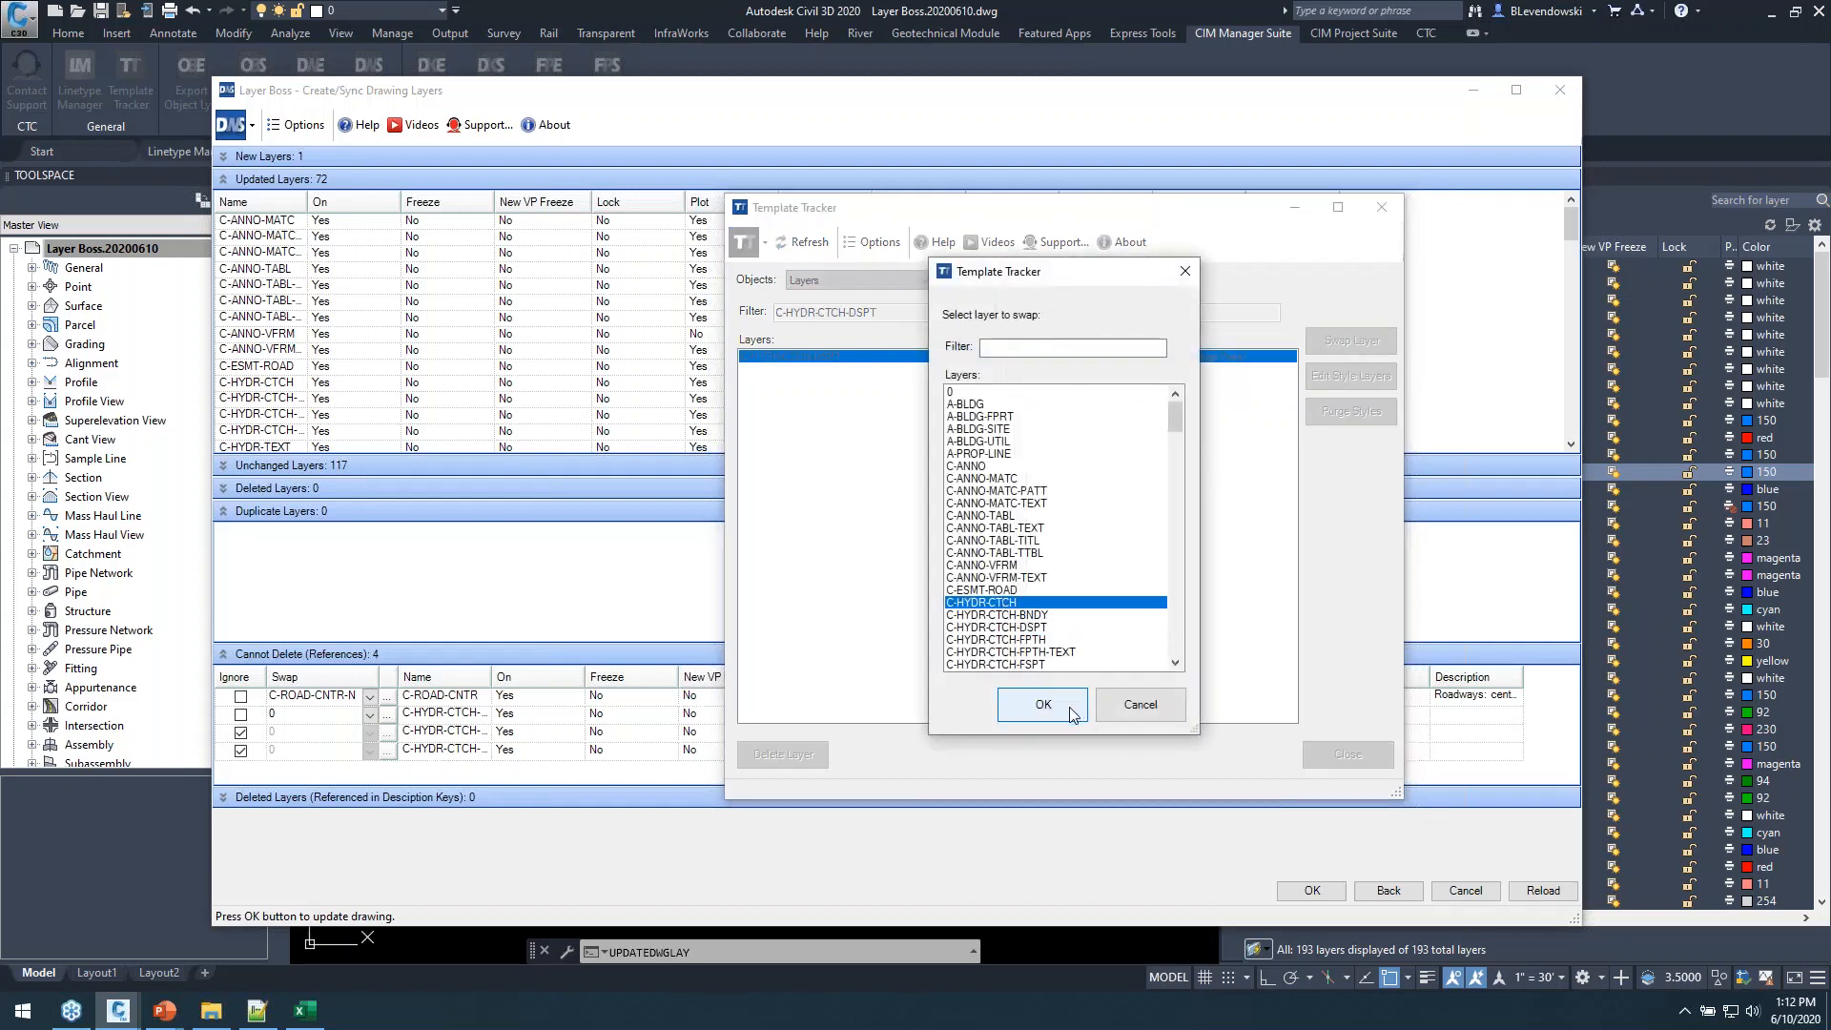
{"action": "left_click", "coordinate": [1072, 714]}
{"action": "left_click", "coordinate": [1333, 758]}
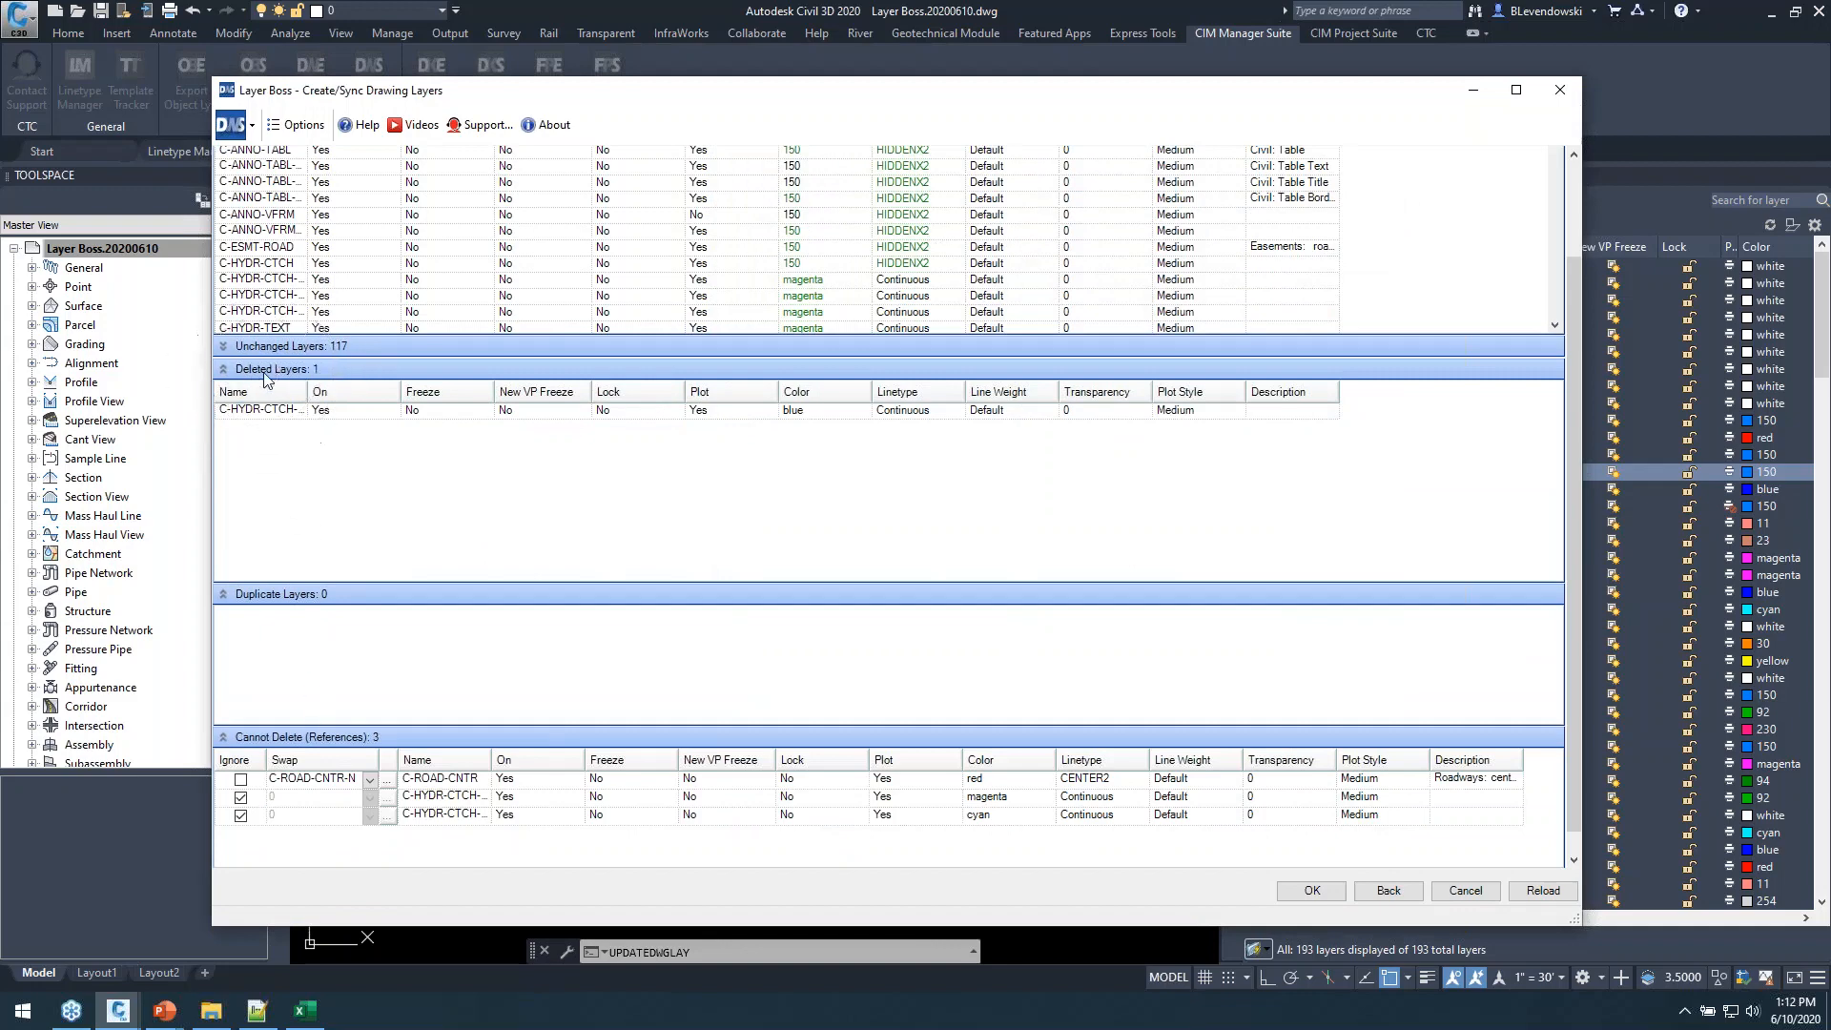
Stop ignoring the two remaining C-HYDR-CTCH sublayers, swap both to C-HYDR-CTCH, and update the drawing.
{"action": "left_click", "coordinate": [264, 799]}
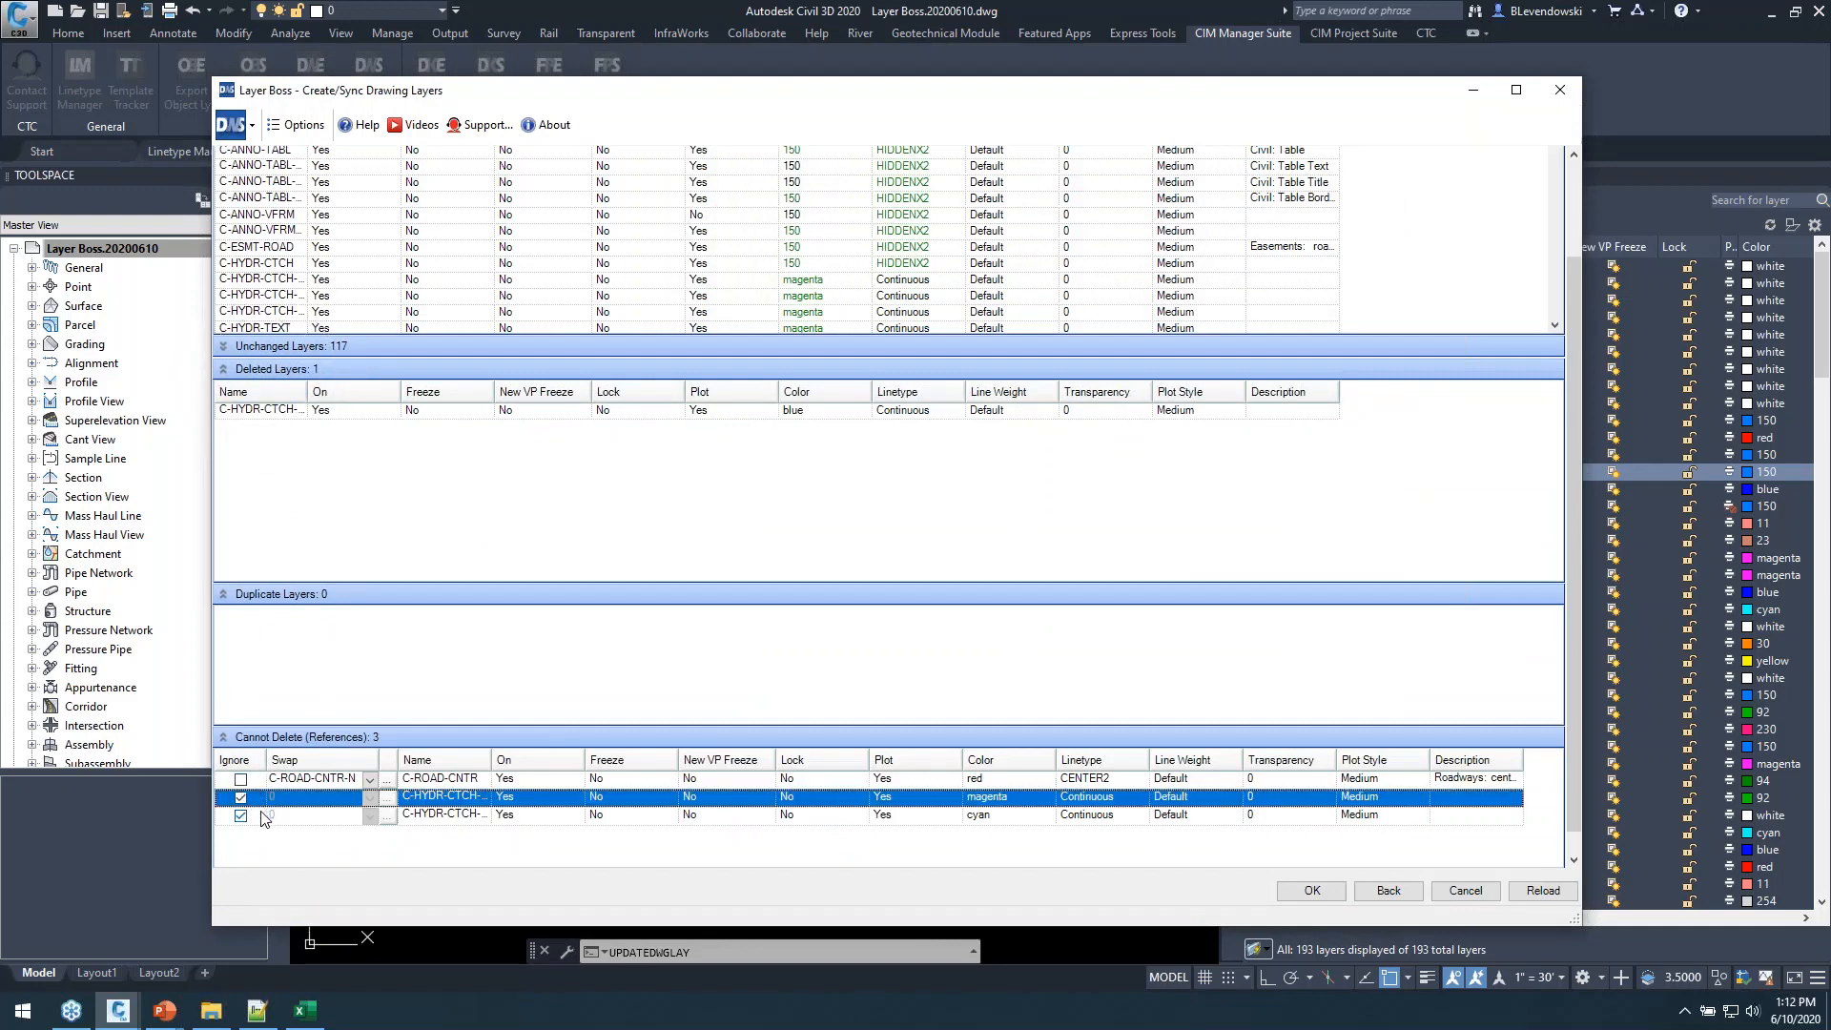
{"action": "left_click", "coordinate": [261, 813], "text": "shift"}
{"action": "left_click", "coordinate": [240, 816]}
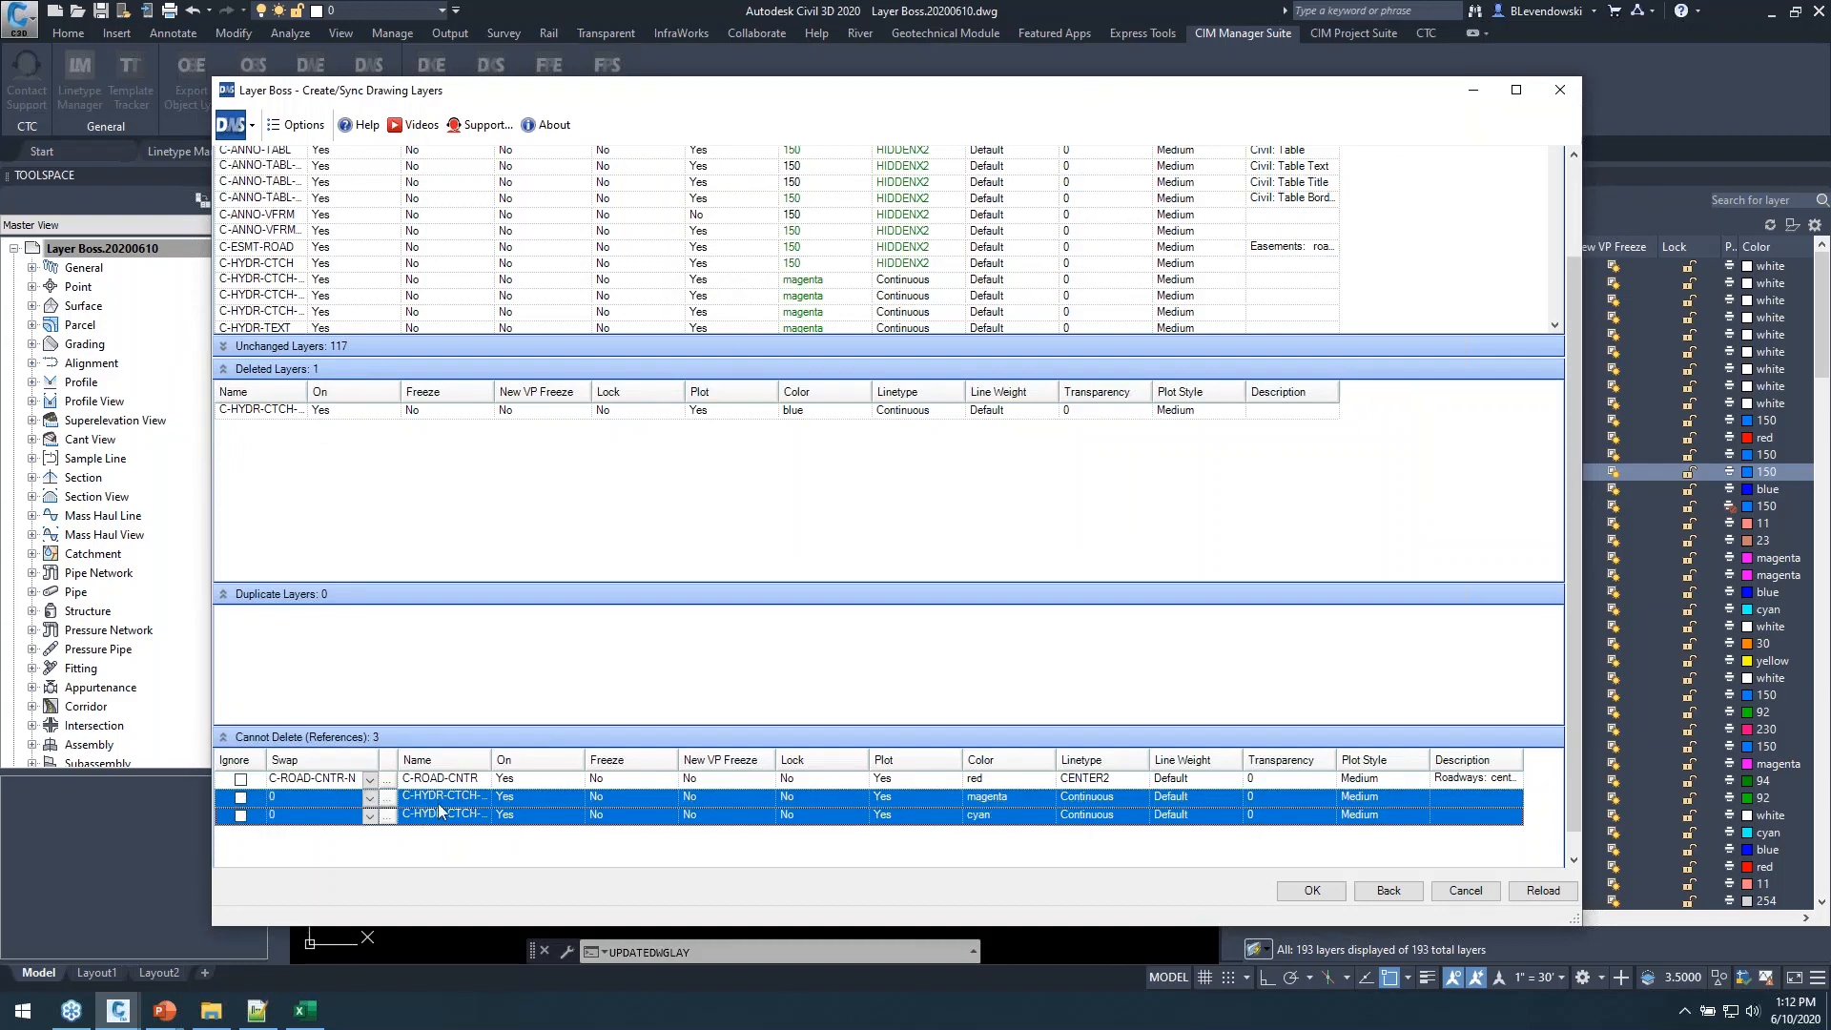
{"action": "left_click", "coordinate": [370, 806]}
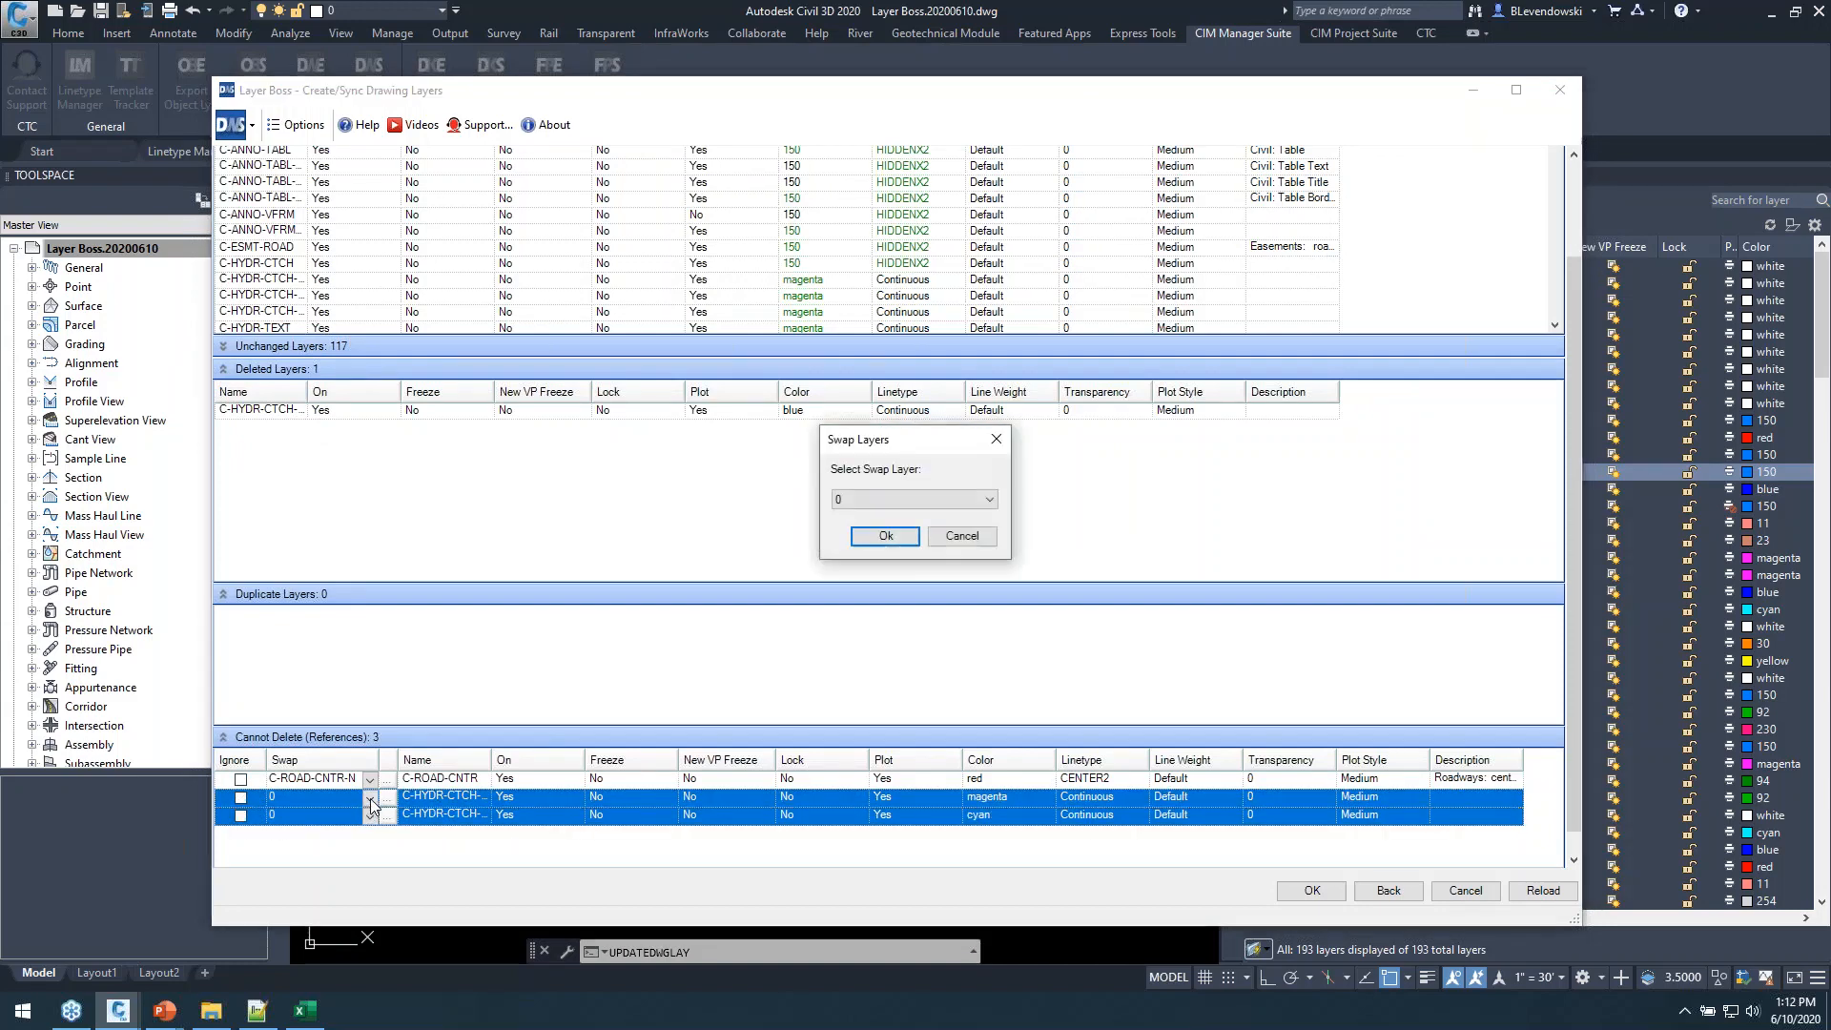
{"action": "left_click", "coordinate": [893, 499]}
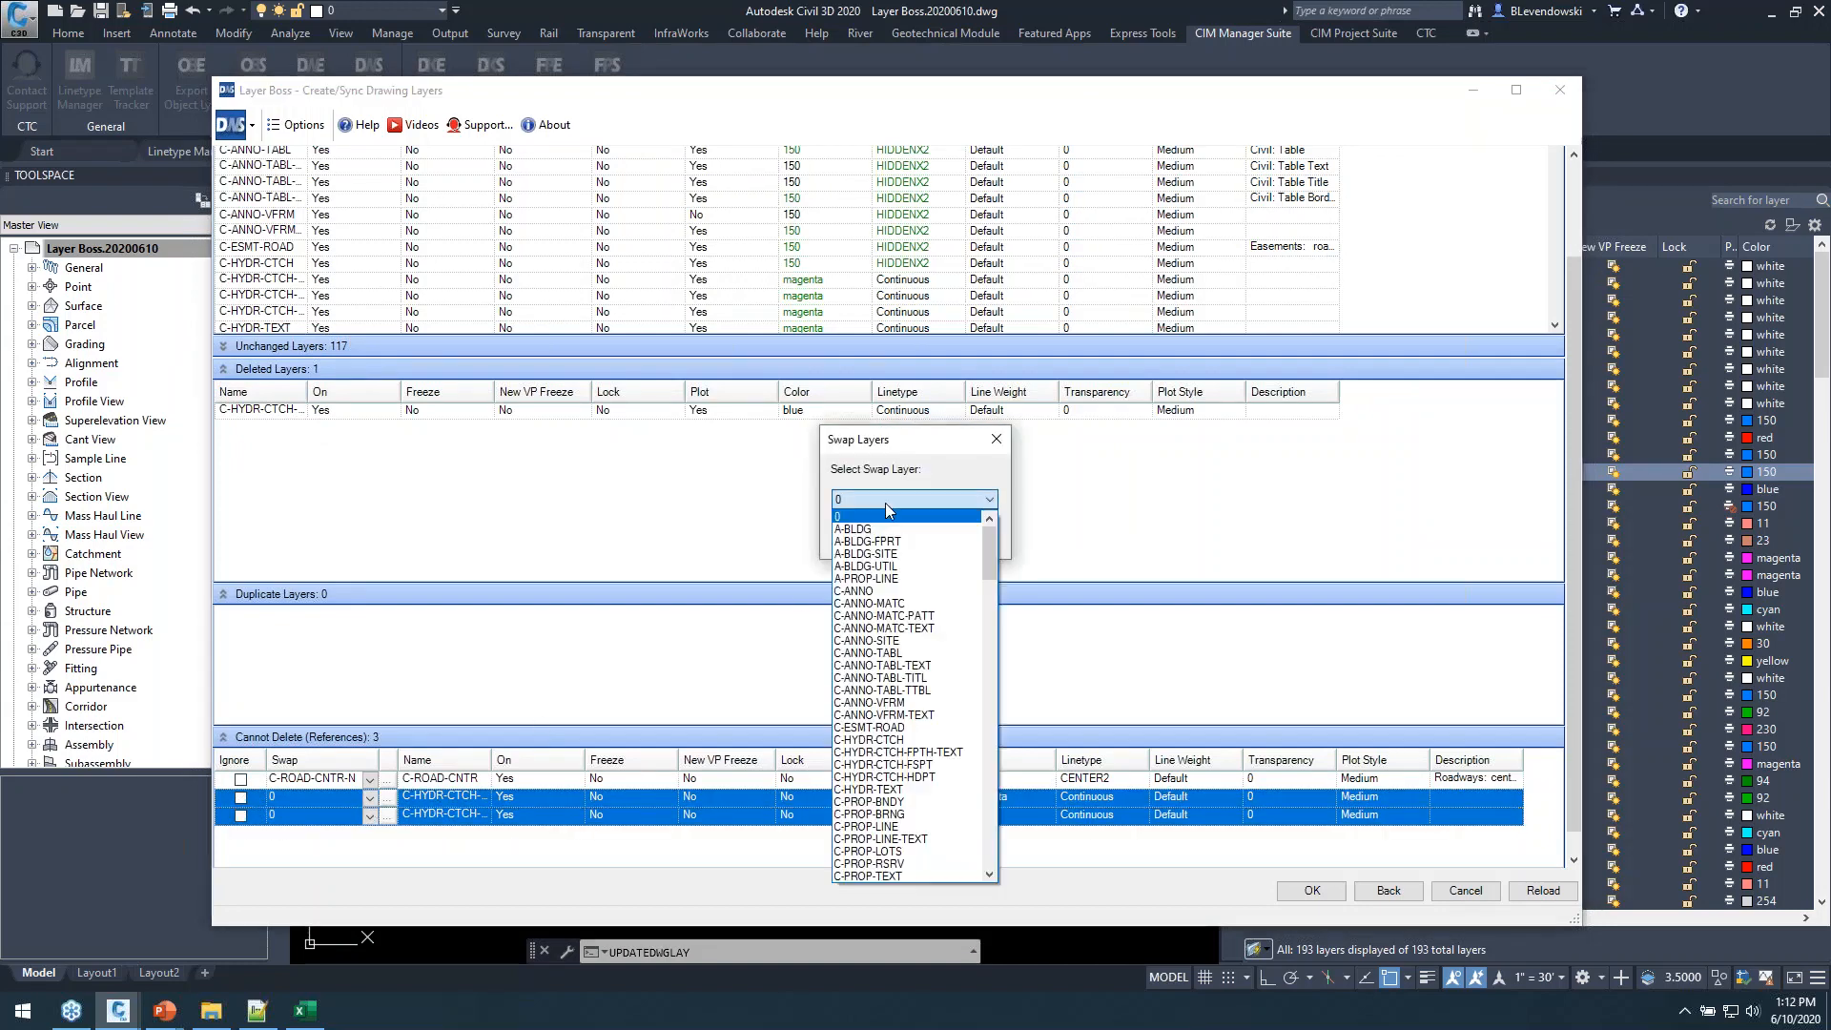
{"action": "left_click", "coordinate": [906, 740]}
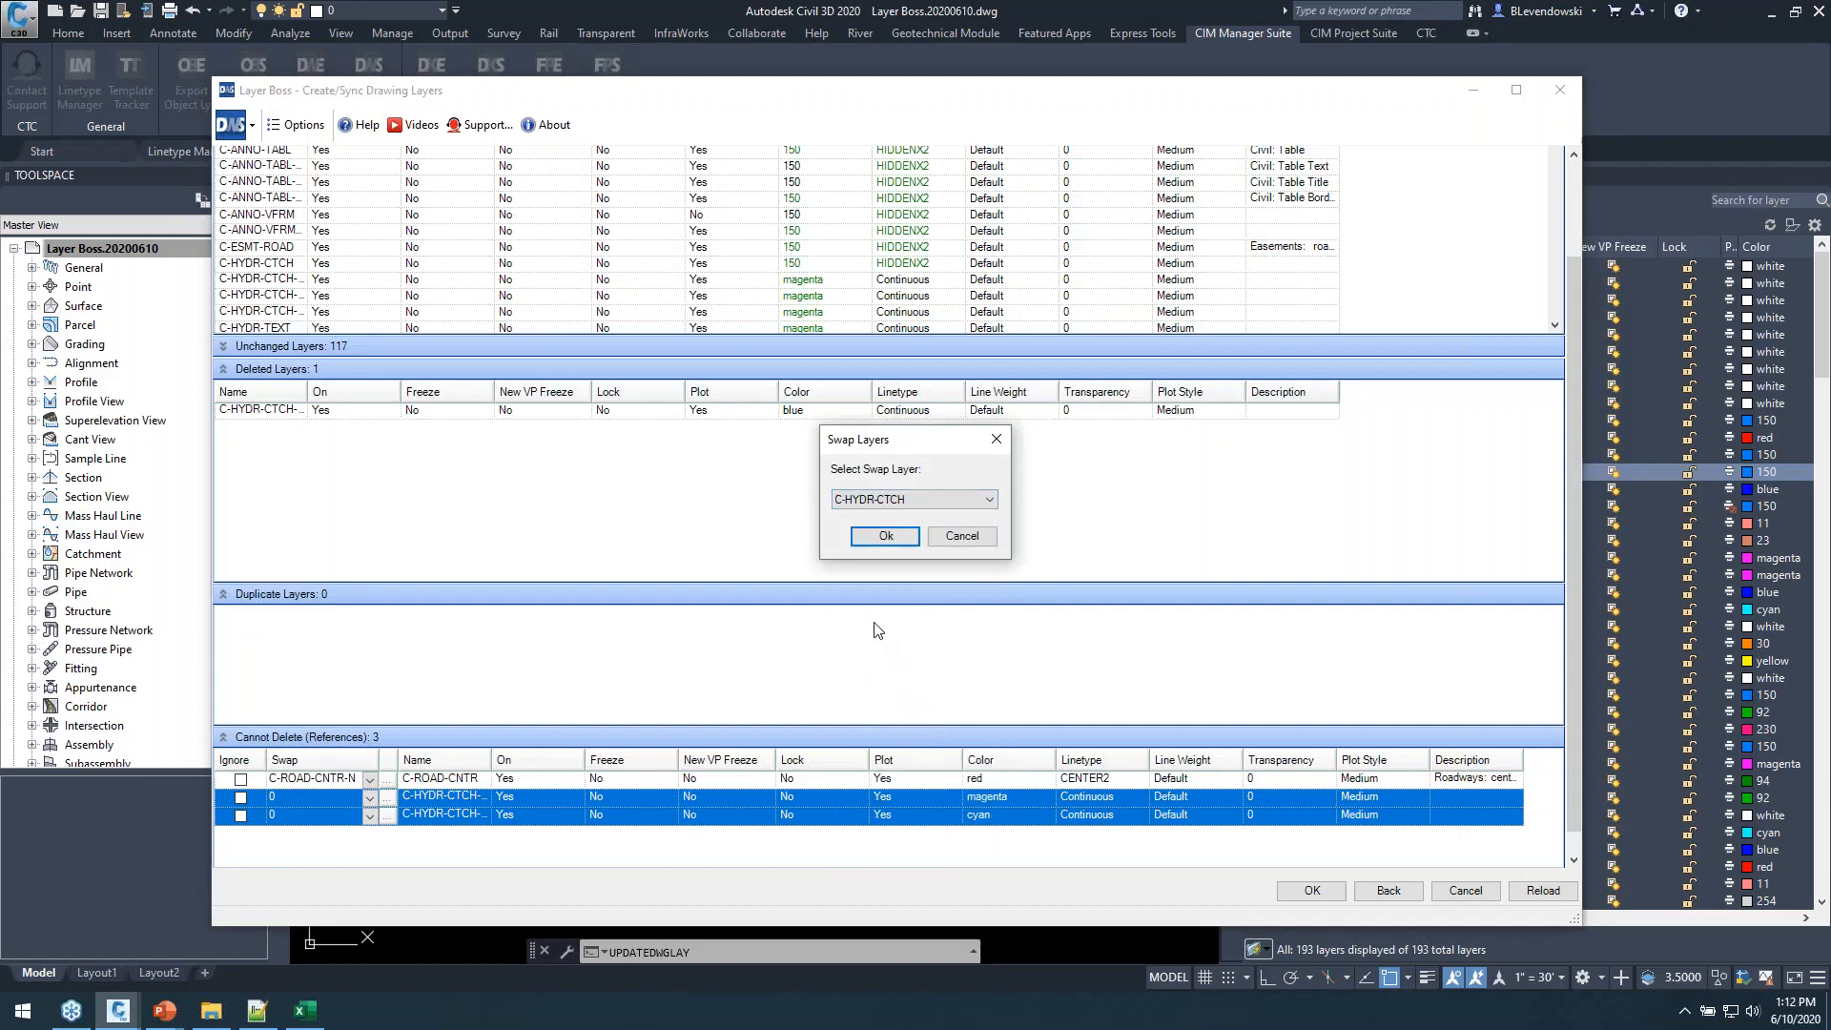
{"action": "left_click", "coordinate": [885, 538]}
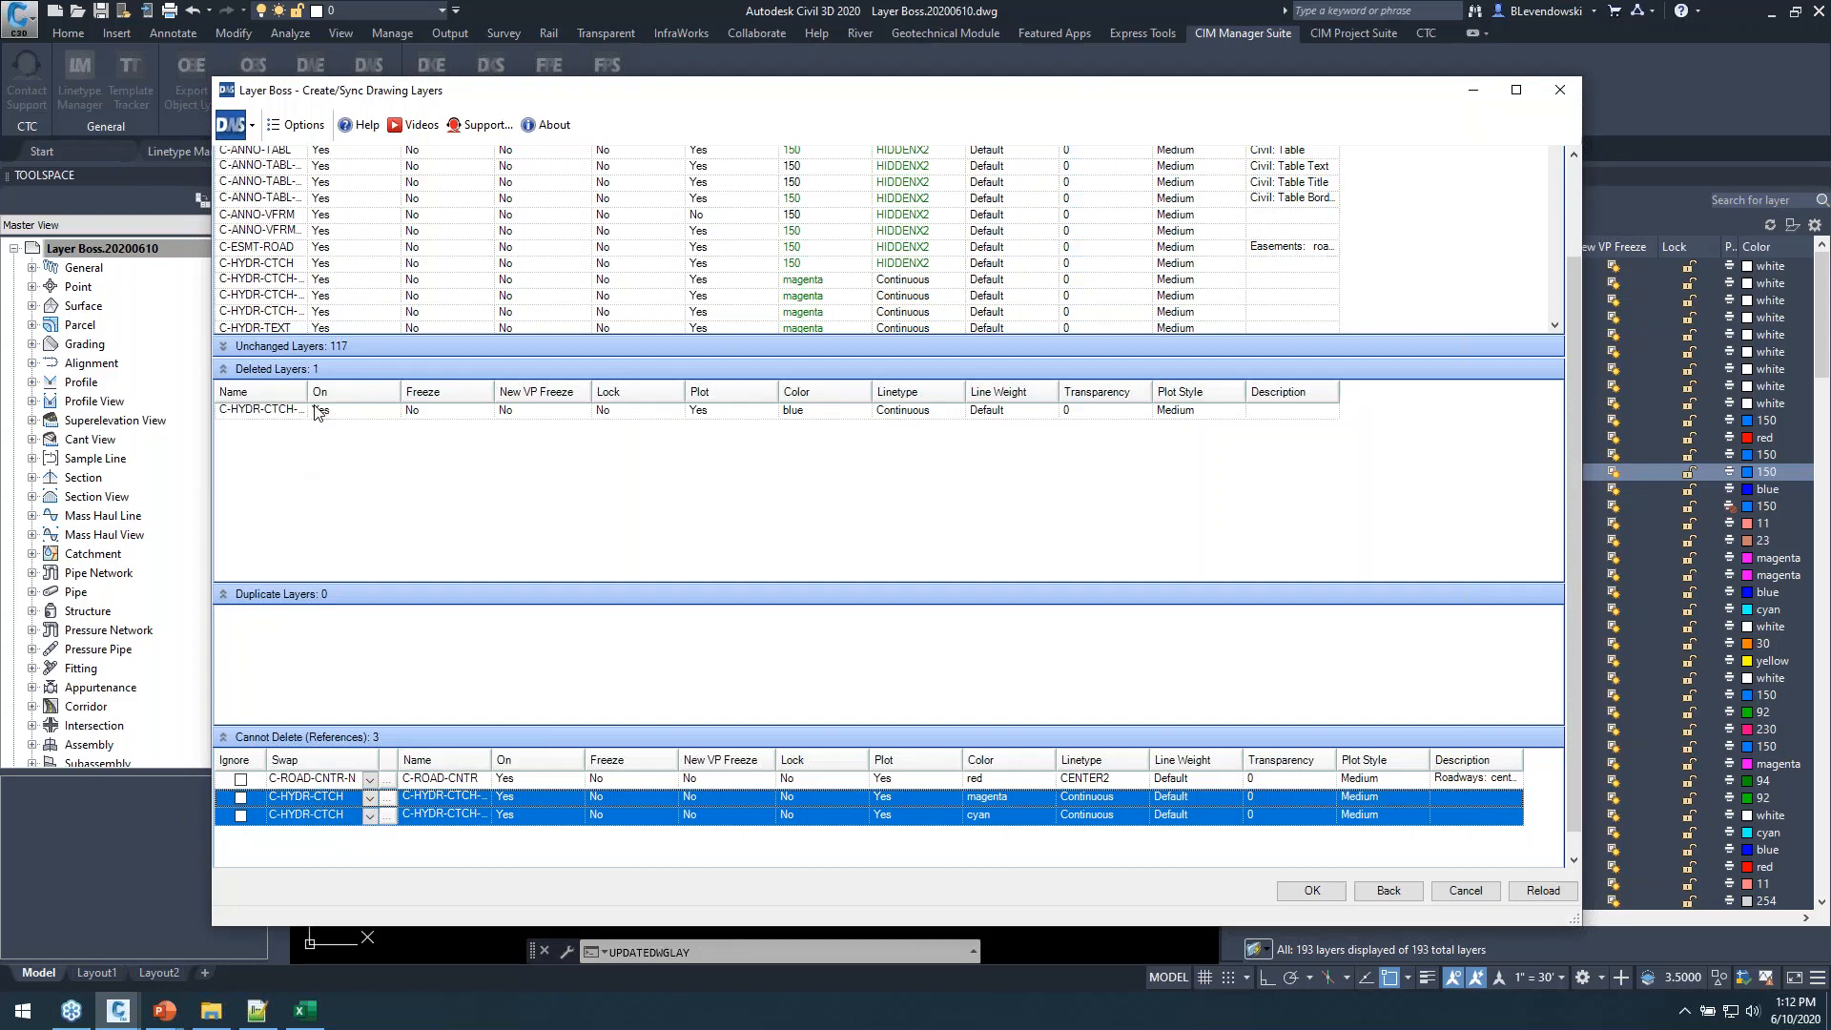
{"action": "left_click", "coordinate": [1306, 891]}
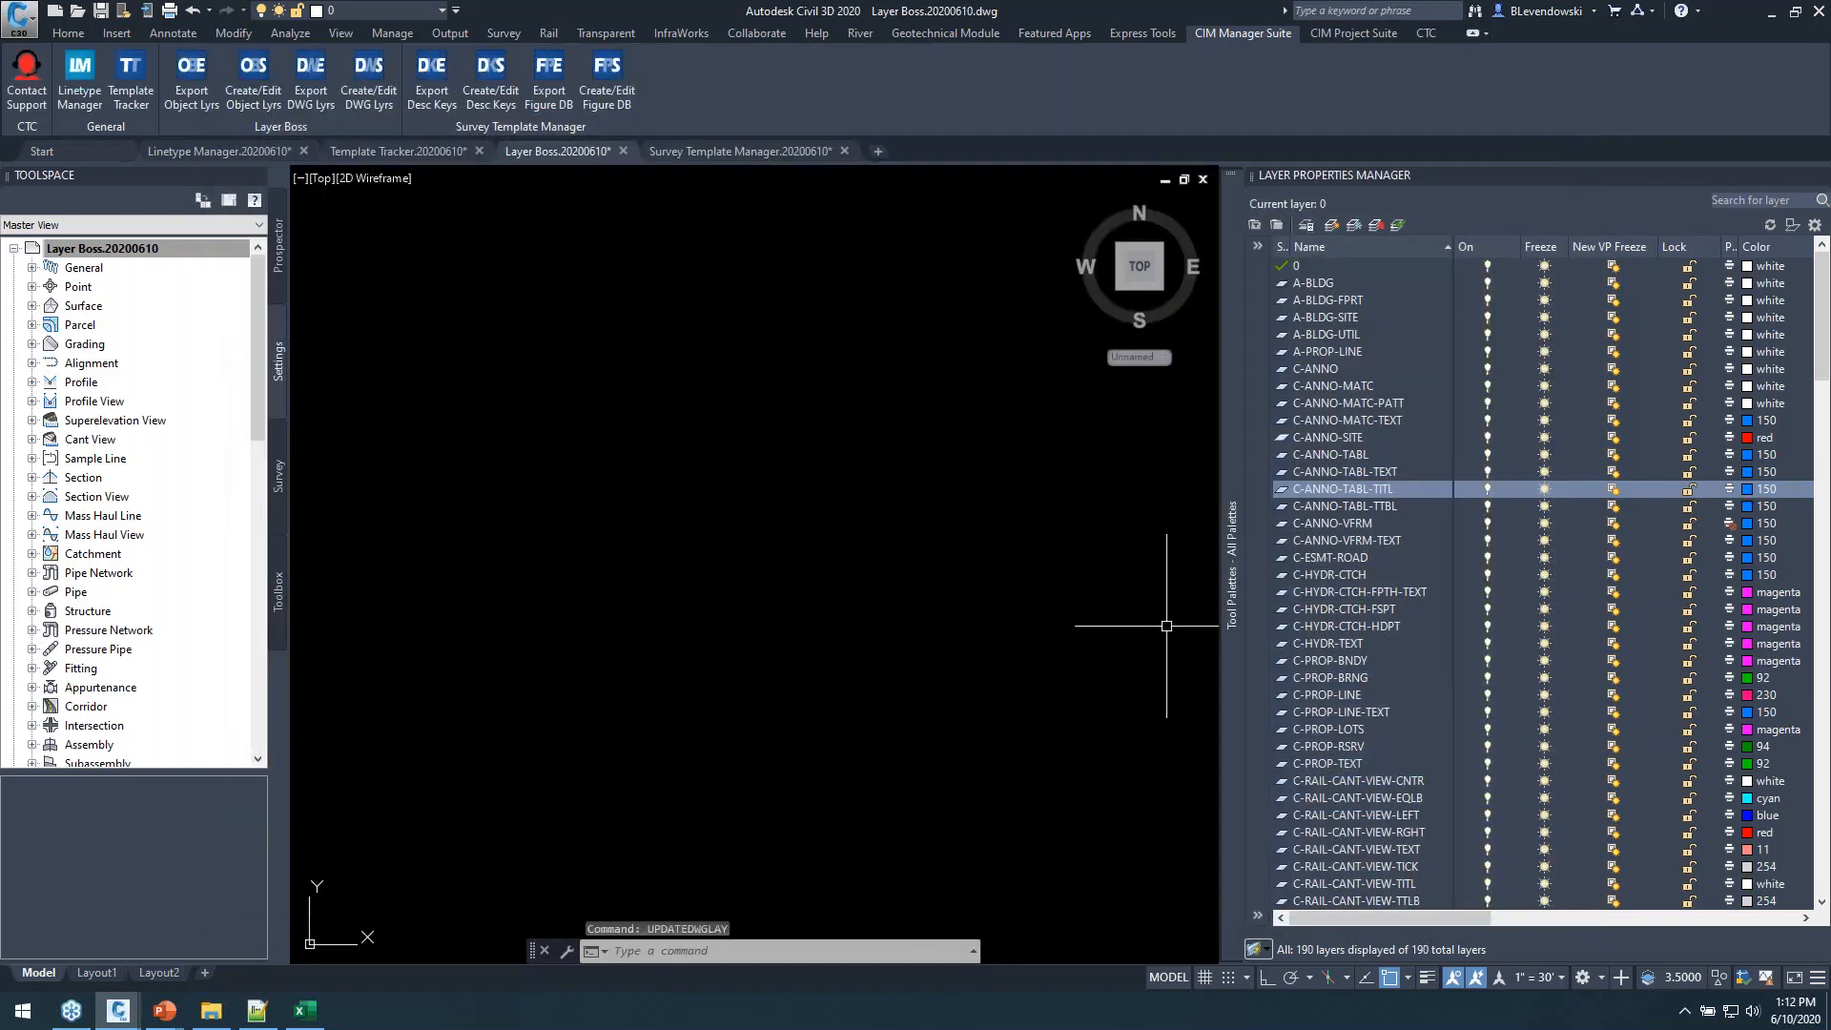
Review the synced layers in the Layer Properties Manager, checking the C-HYDR-CTCH layers and C-ROAD-CNTR-N.
{"action": "left_click", "coordinate": [1376, 403]}
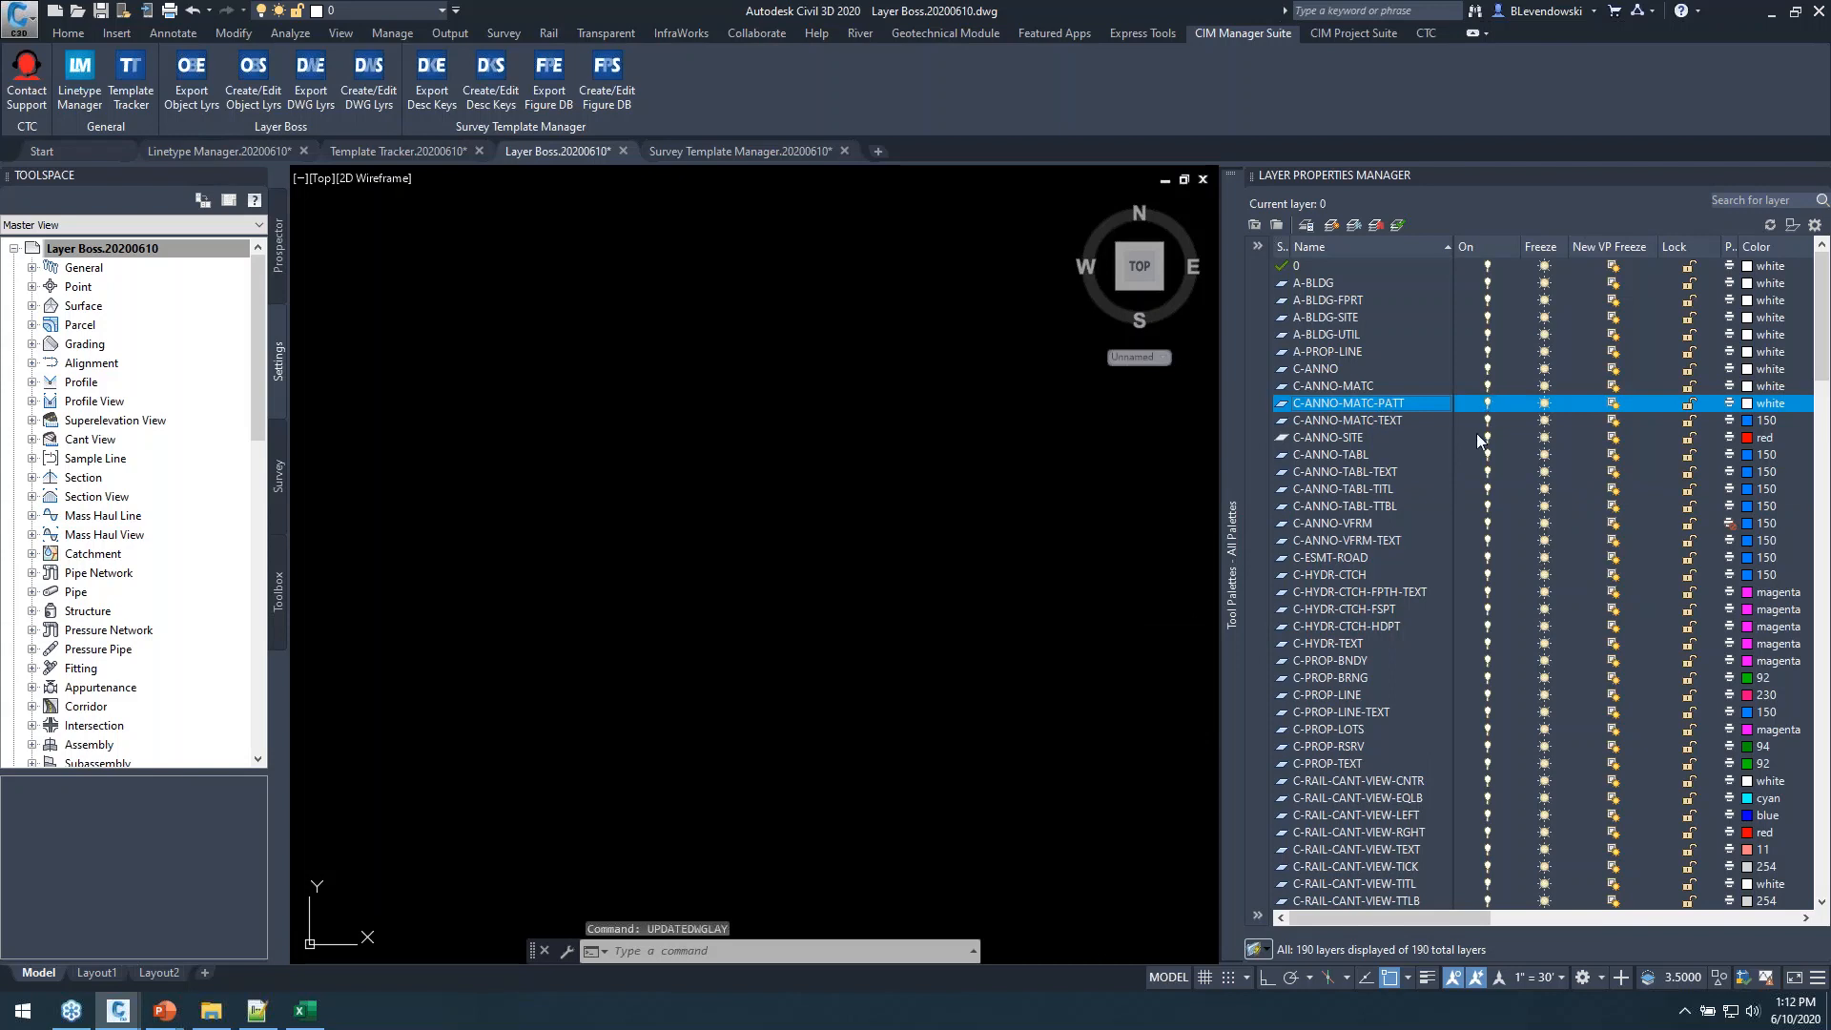
{"action": "left_click", "coordinate": [1354, 591]}
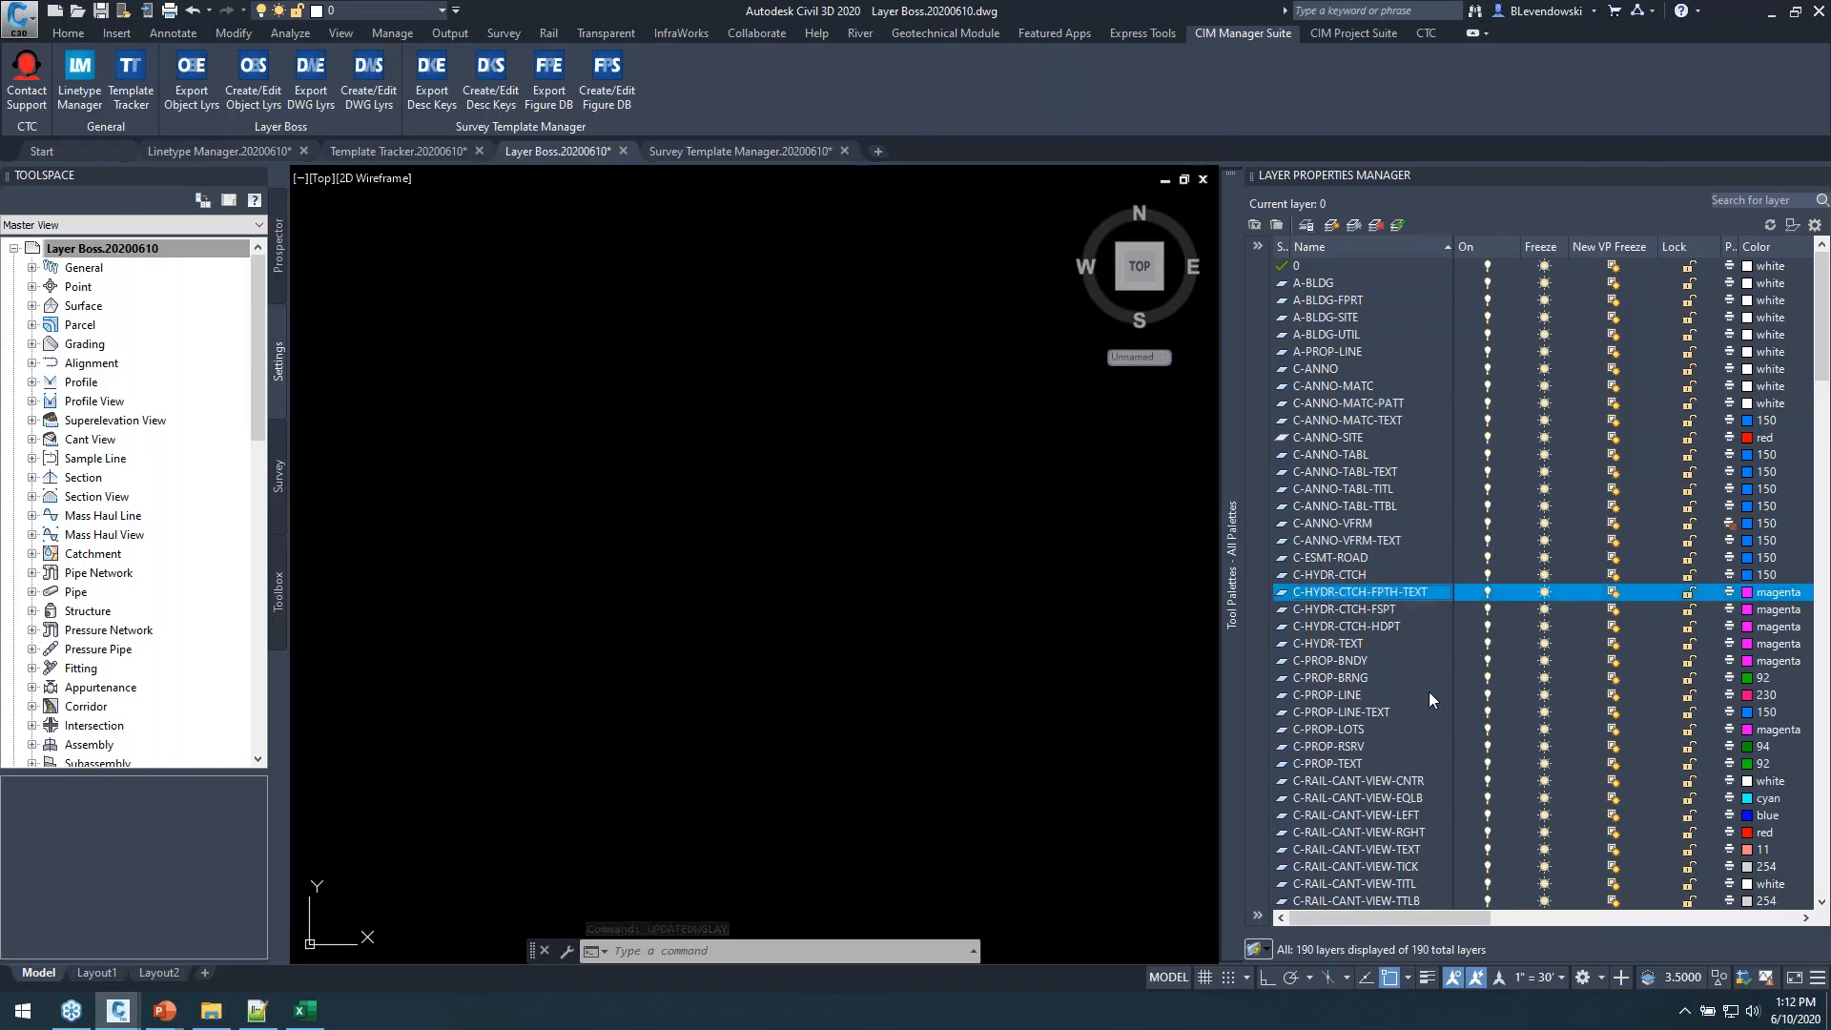
{"action": "scroll", "coordinate": [1409, 690], "scroll_direction": "down", "scroll_amount": 5}
{"action": "scroll", "coordinate": [1409, 689], "scroll_direction": "down", "scroll_amount": 13}
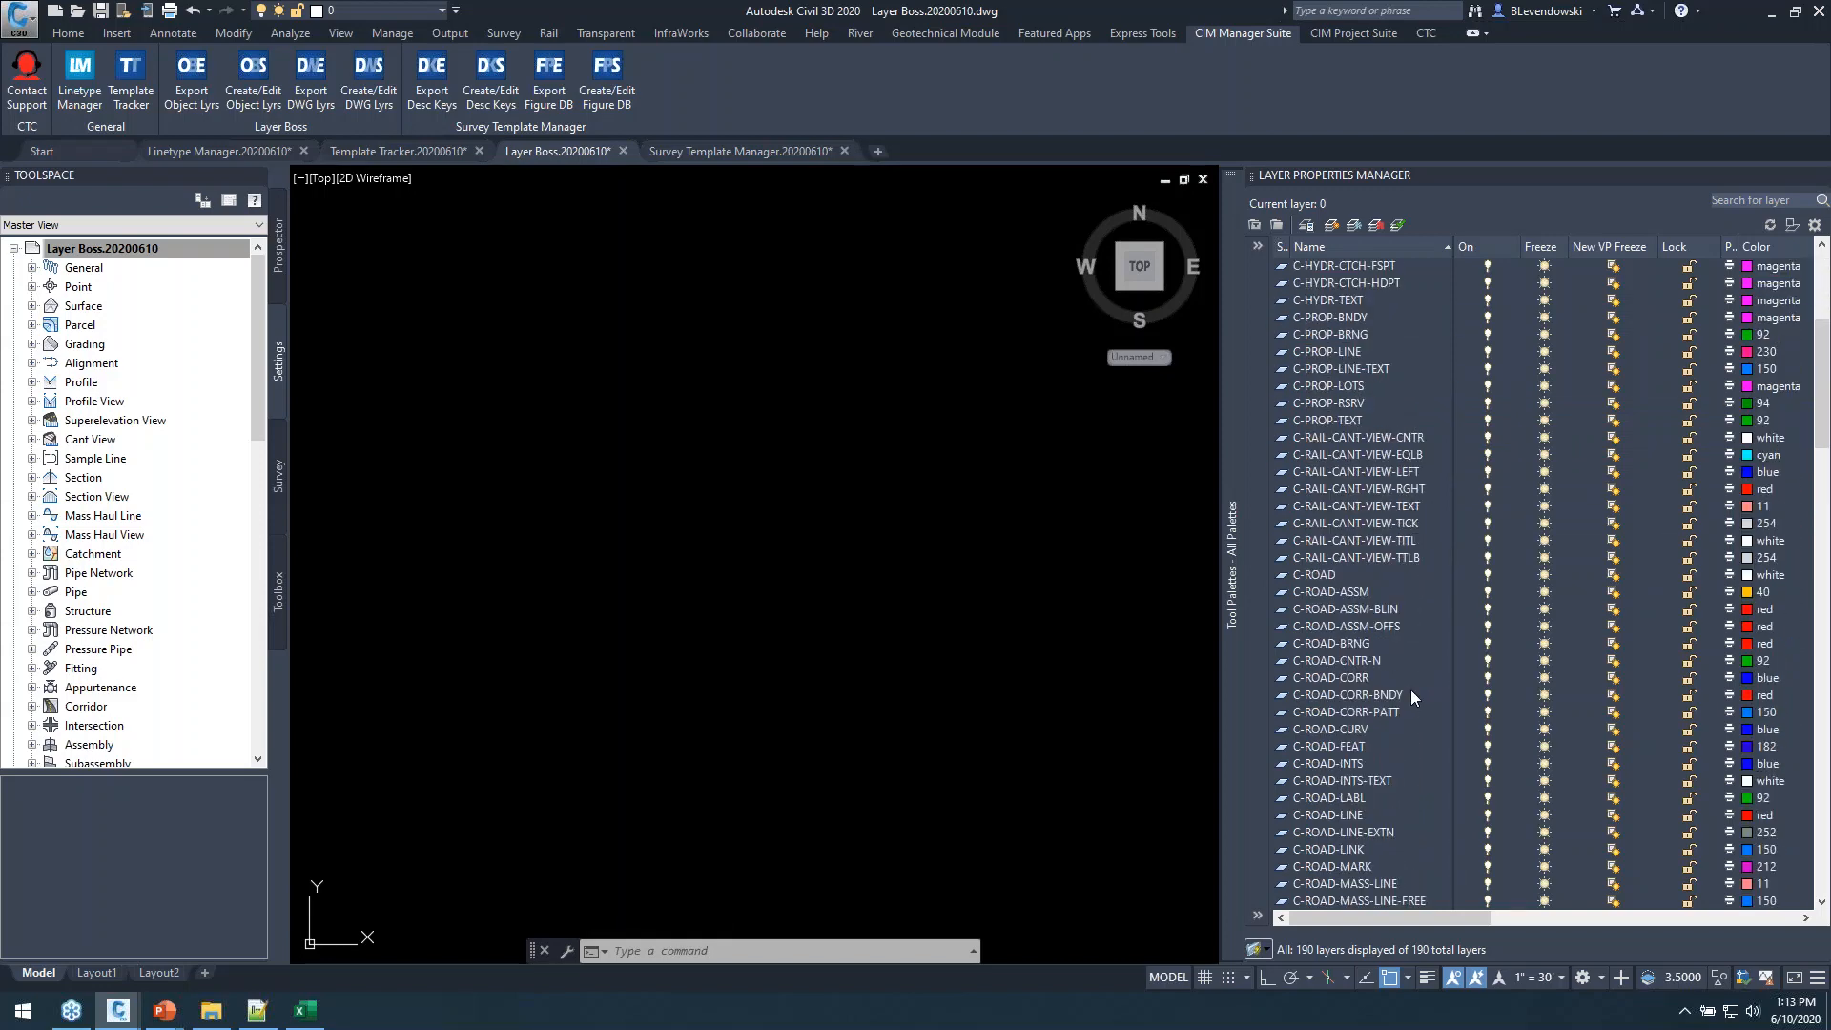
{"action": "scroll", "coordinate": [1464, 684], "scroll_direction": "down", "scroll_amount": 3}
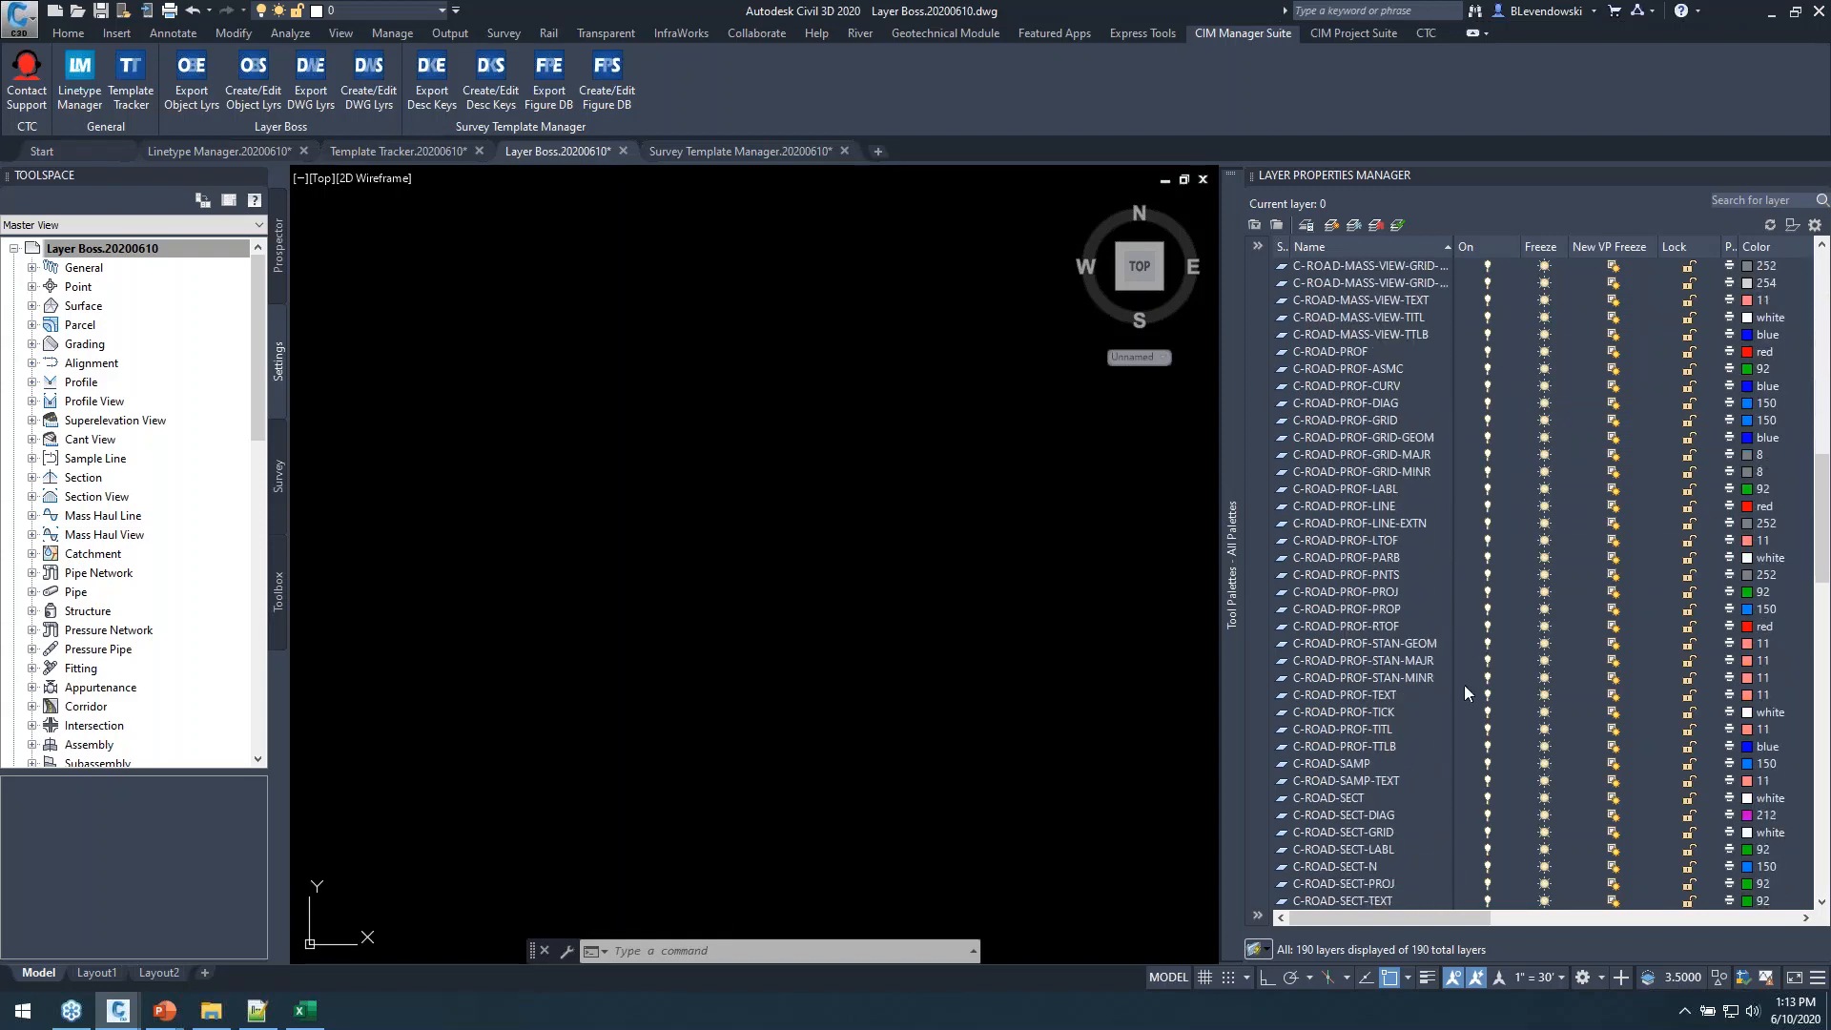
{"action": "scroll", "coordinate": [1398, 689], "scroll_direction": "up", "scroll_amount": 8}
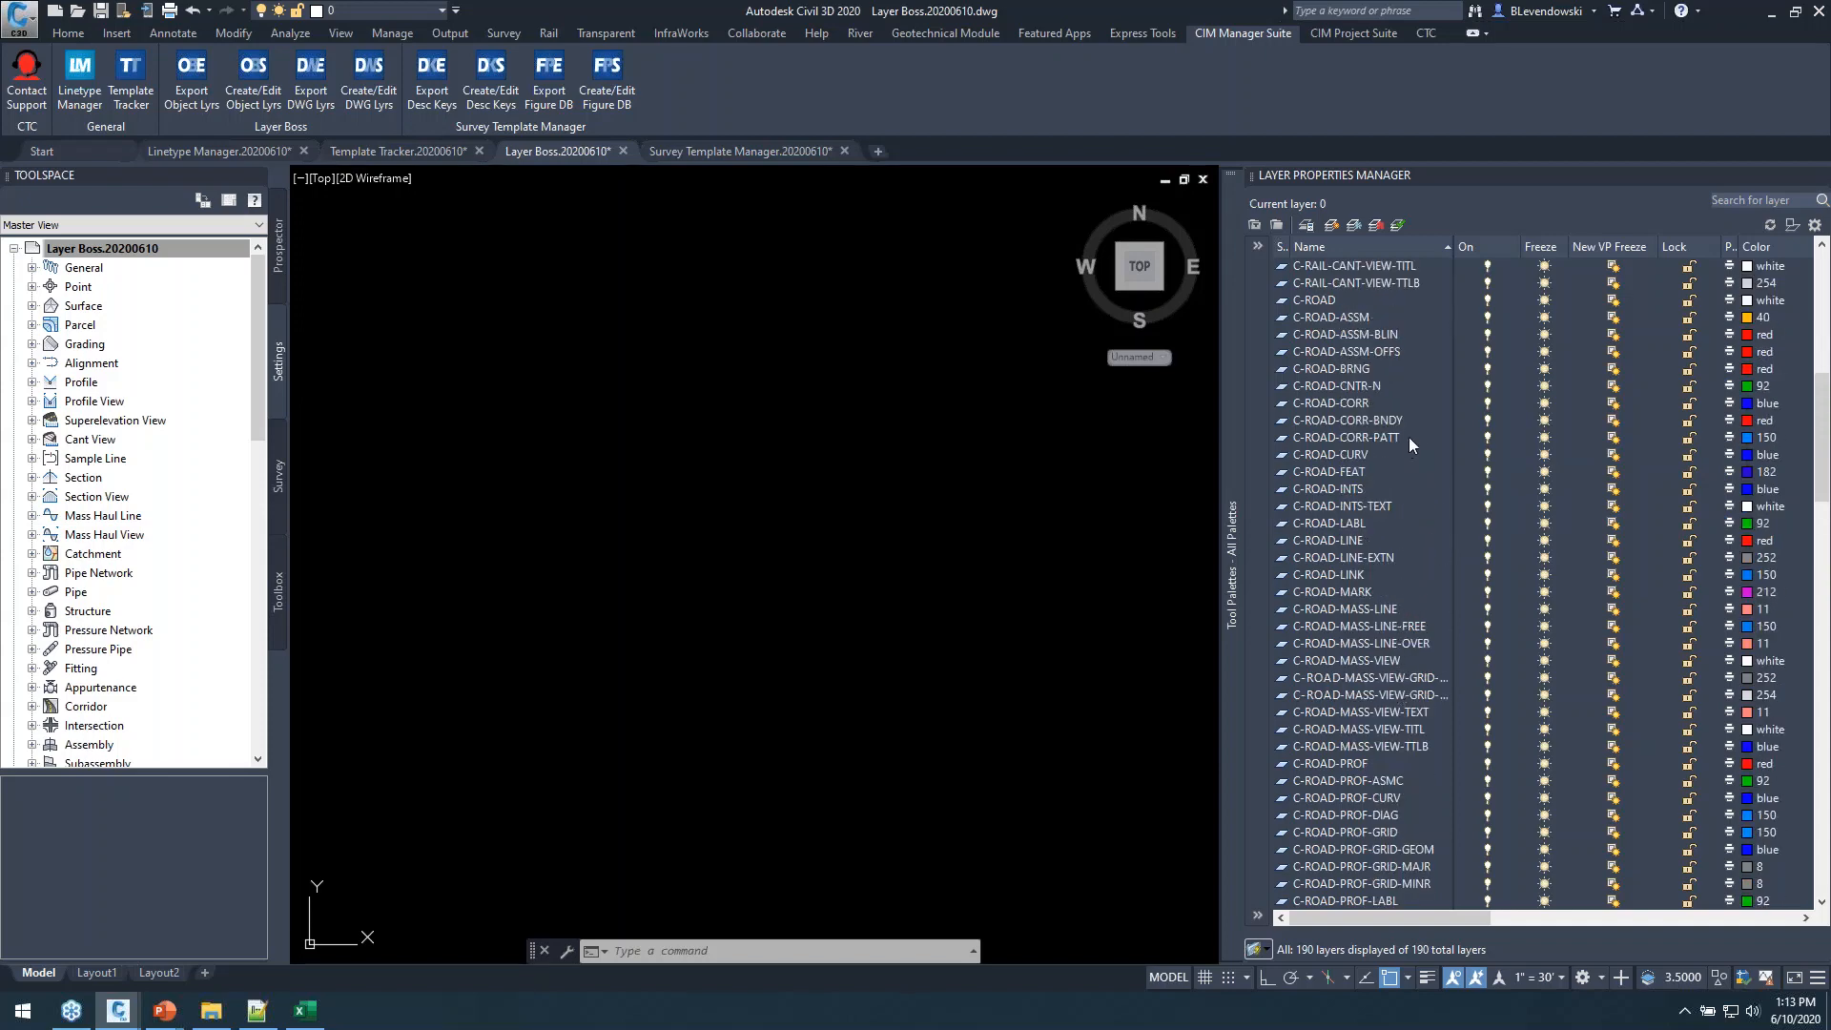
{"action": "scroll", "coordinate": [1405, 433], "scroll_direction": "up", "scroll_amount": 1}
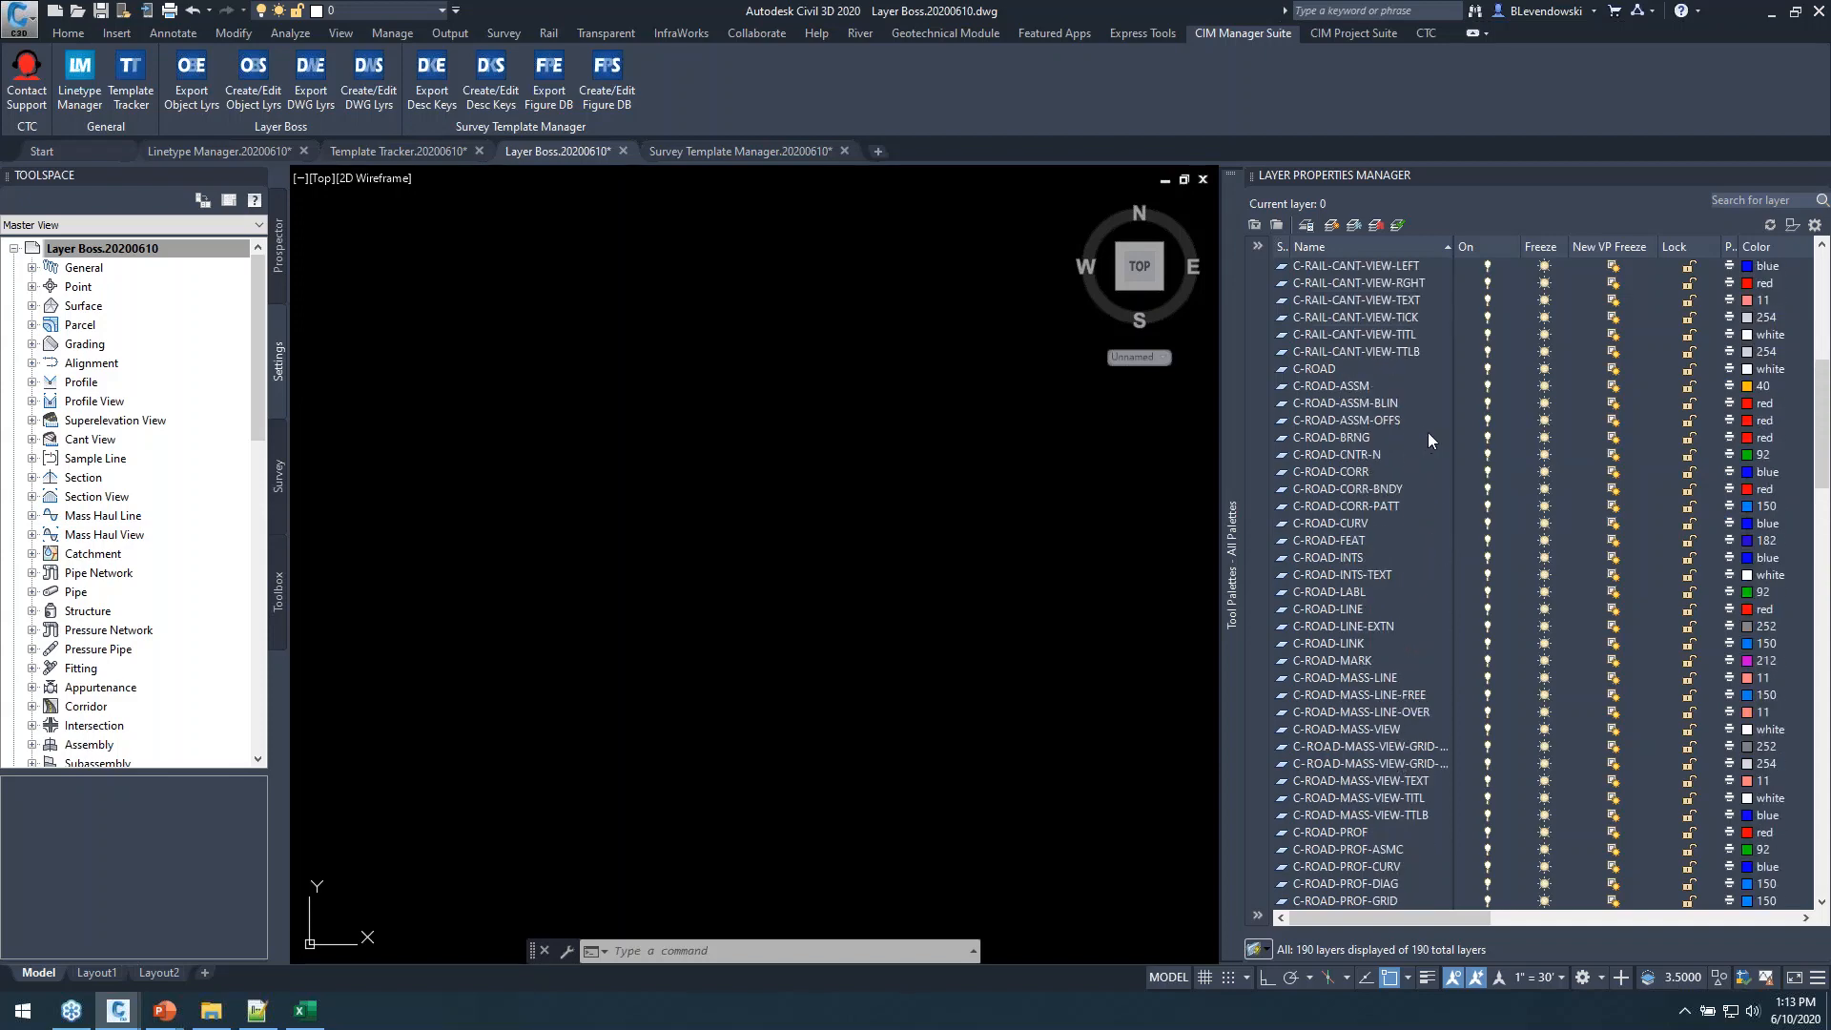
{"action": "left_click", "coordinate": [1342, 458]}
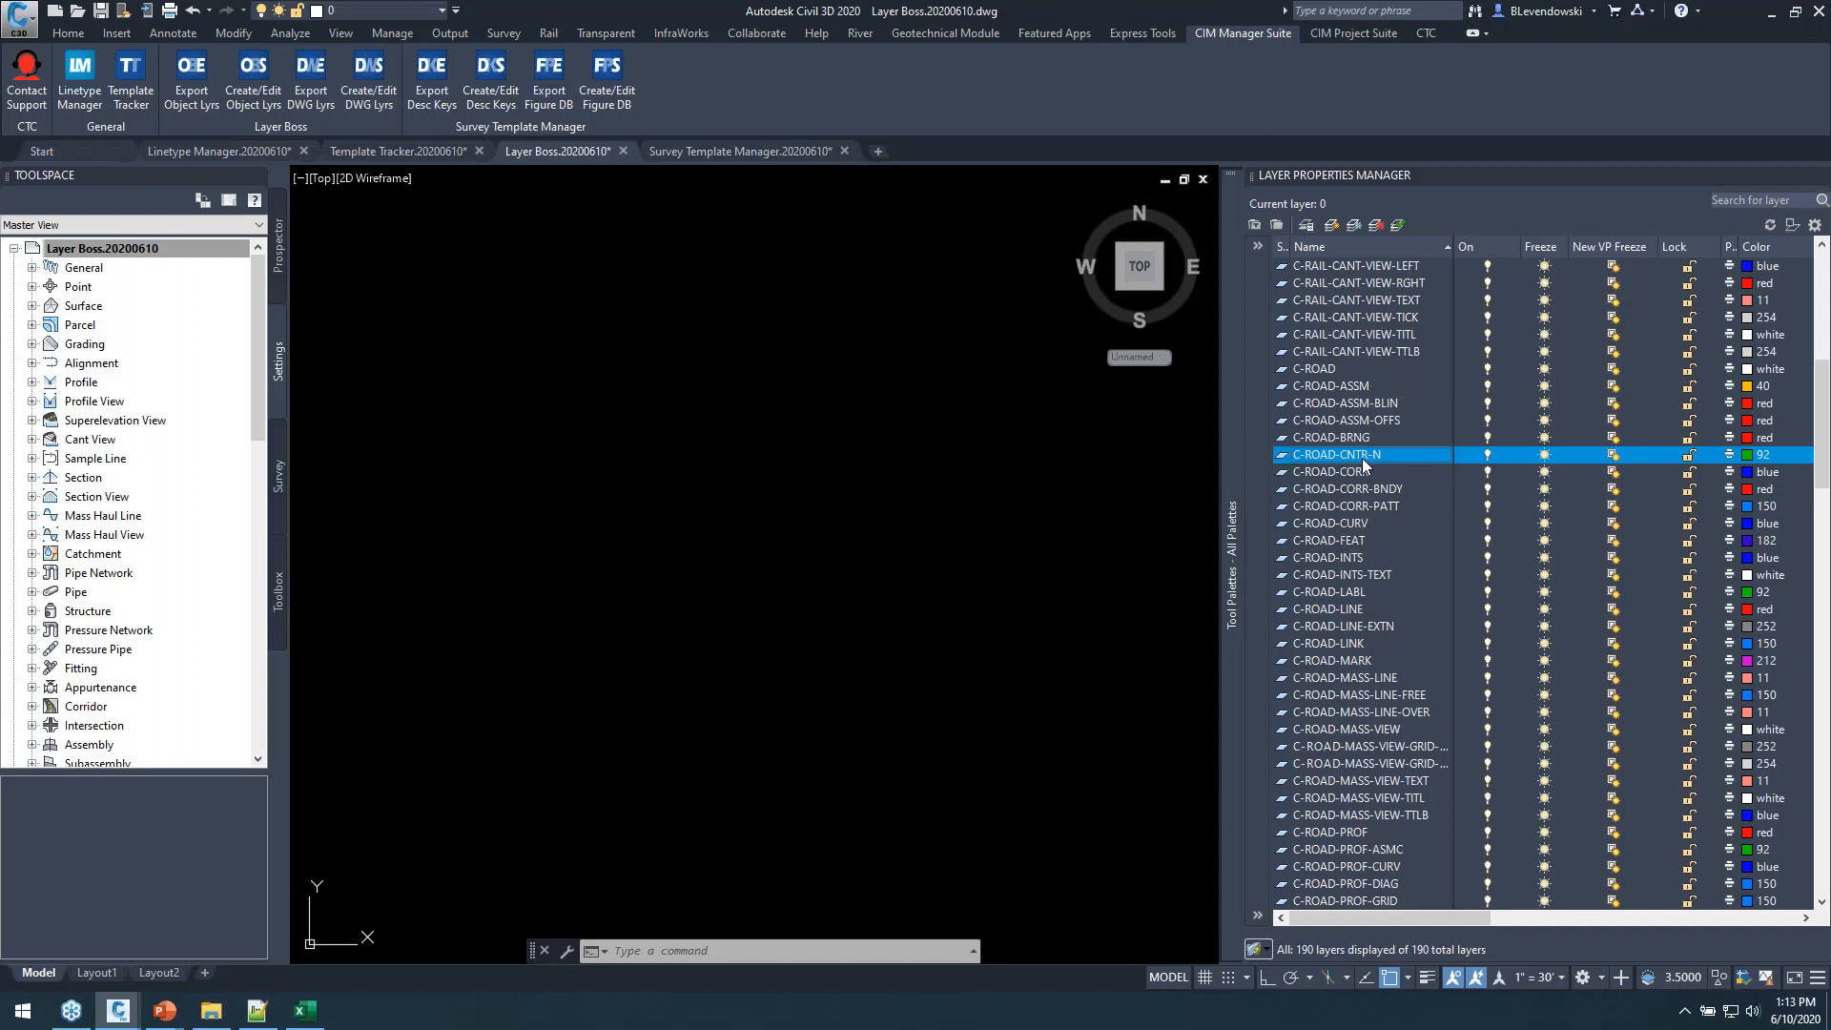
{"action": "scroll", "coordinate": [1369, 463], "scroll_direction": "up", "scroll_amount": 8}
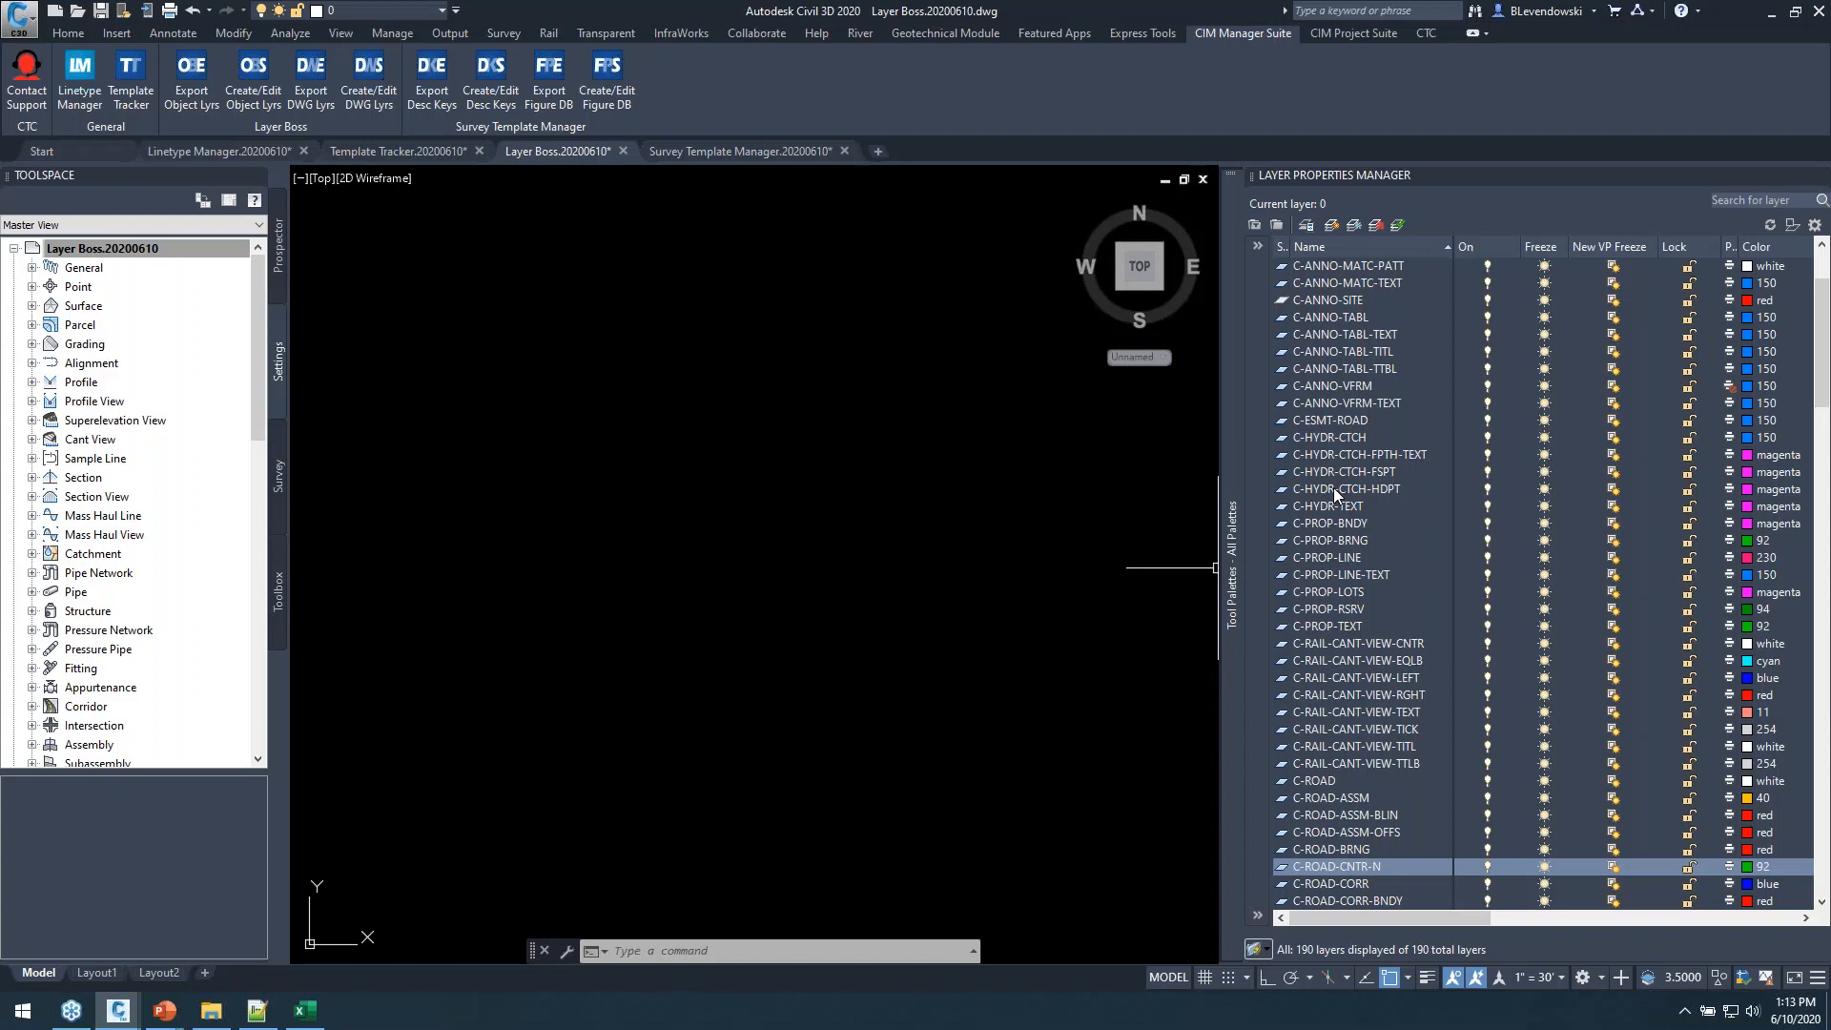
Examine the object layer assignments in the Layer Boss.20200610 drawing settings, then close them without changes.
{"action": "left_click", "coordinate": [122, 249]}
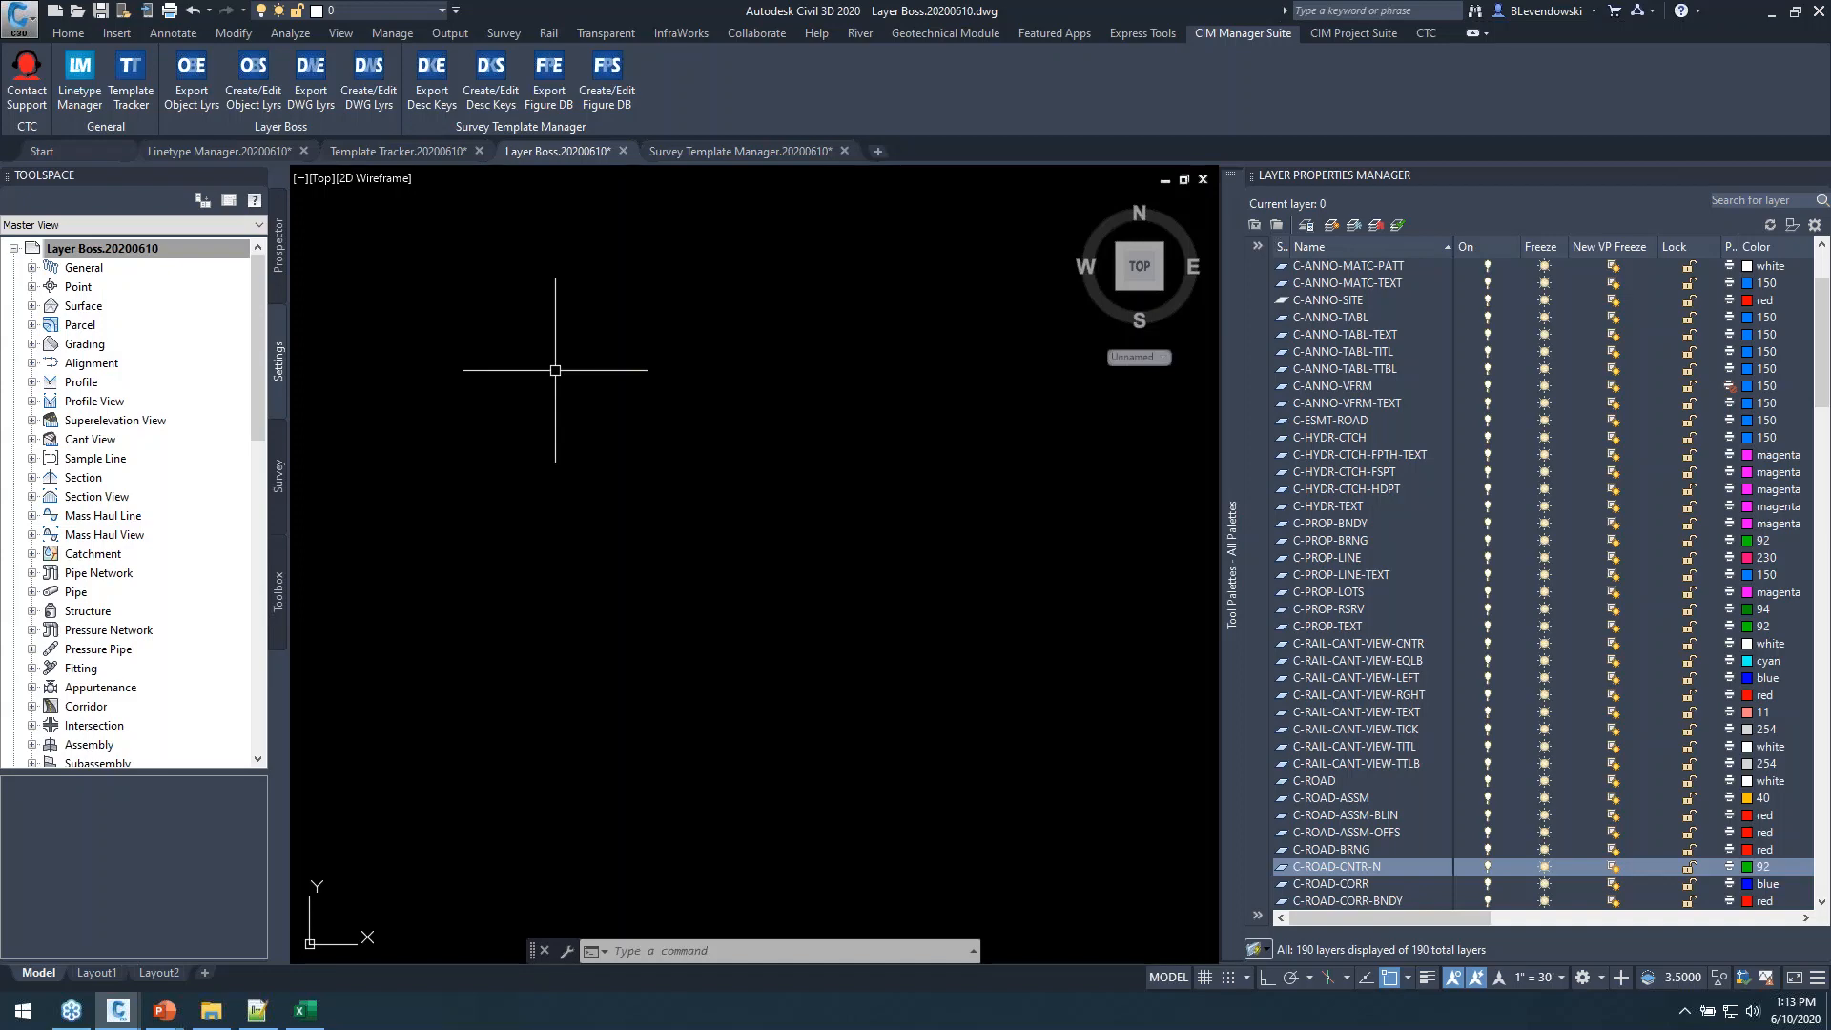
{"action": "right_click", "coordinate": [118, 249]}
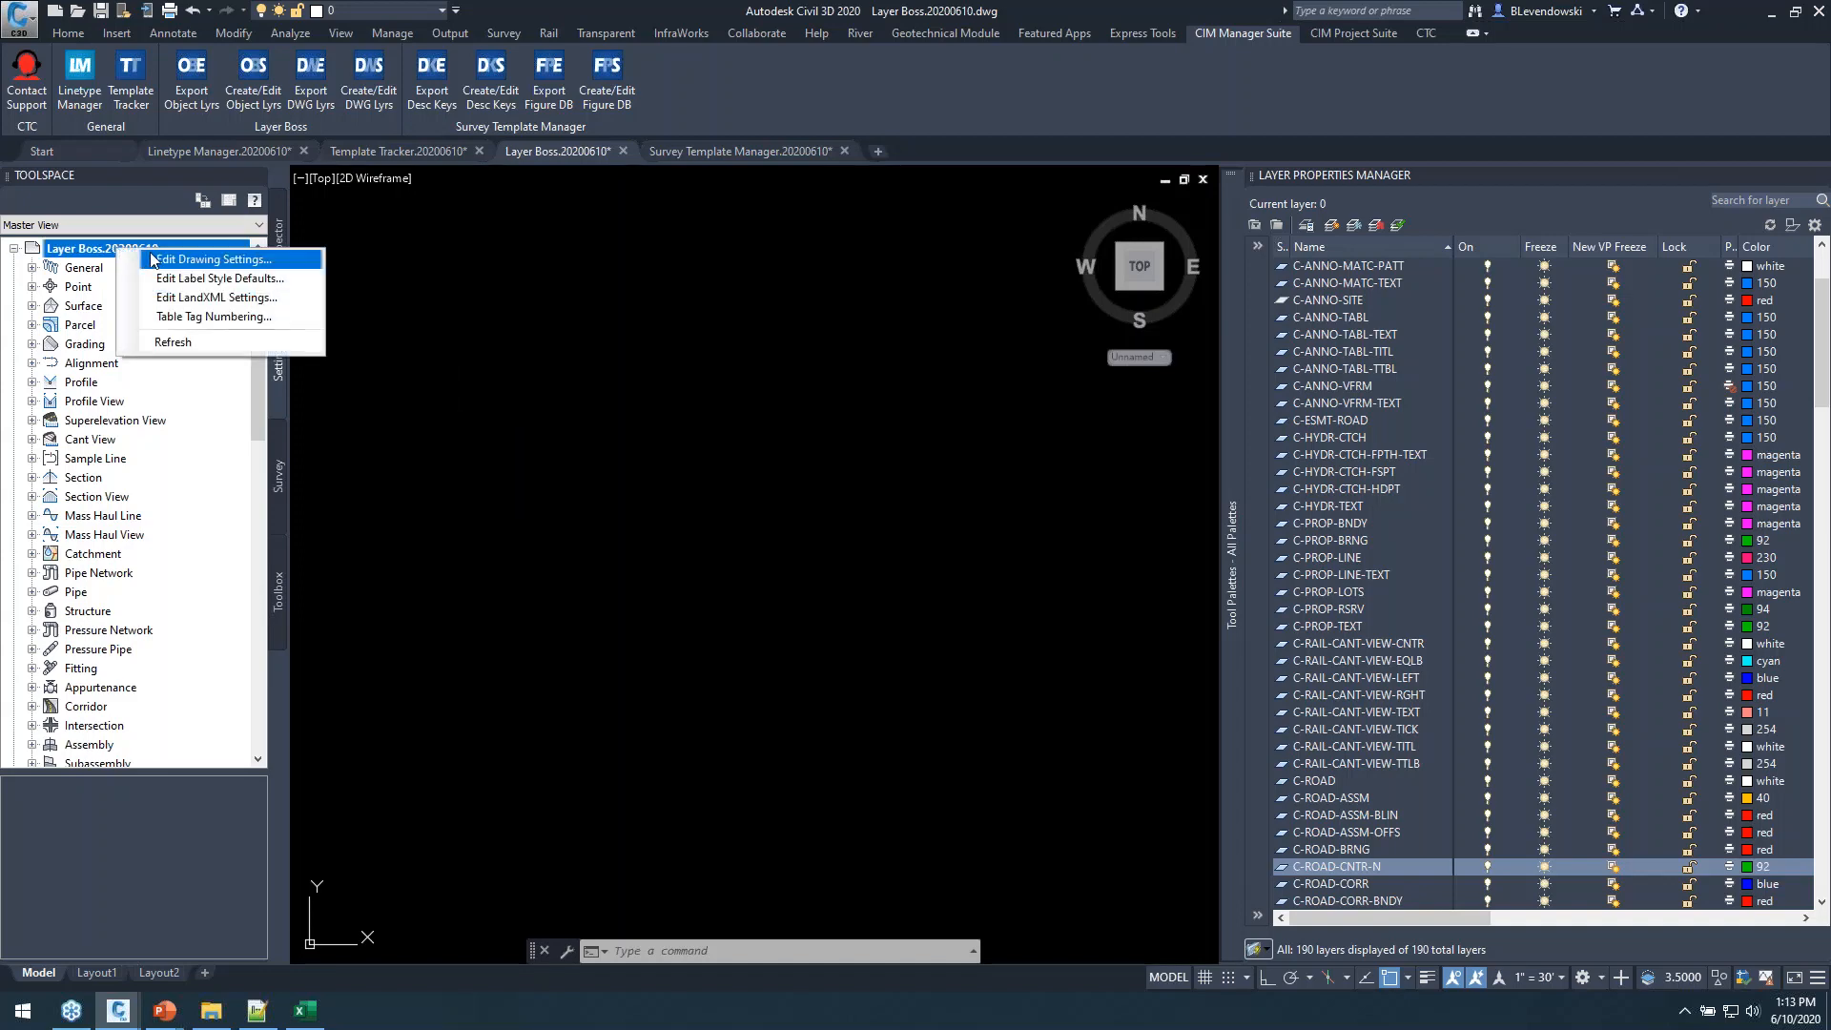
{"action": "left_click", "coordinate": [172, 256]}
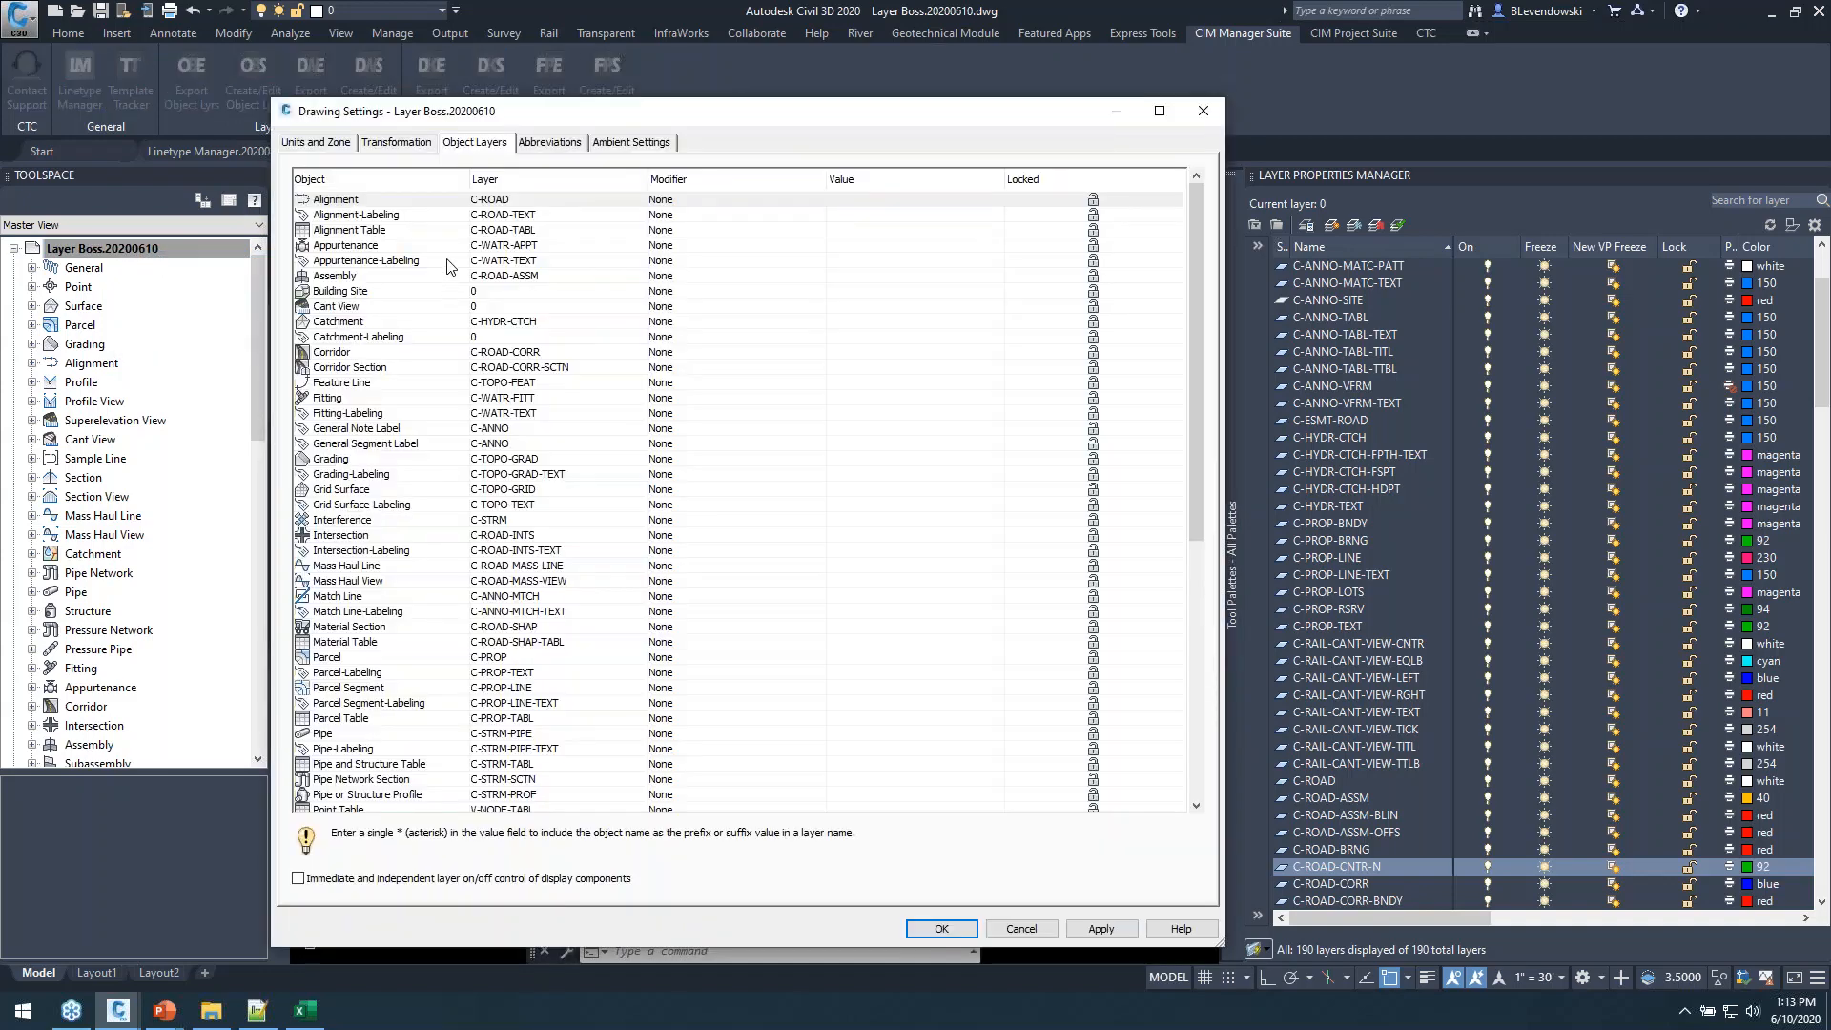
{"action": "left_click", "coordinate": [380, 307]}
{"action": "scroll", "coordinate": [398, 424], "scroll_direction": "down", "scroll_amount": 10}
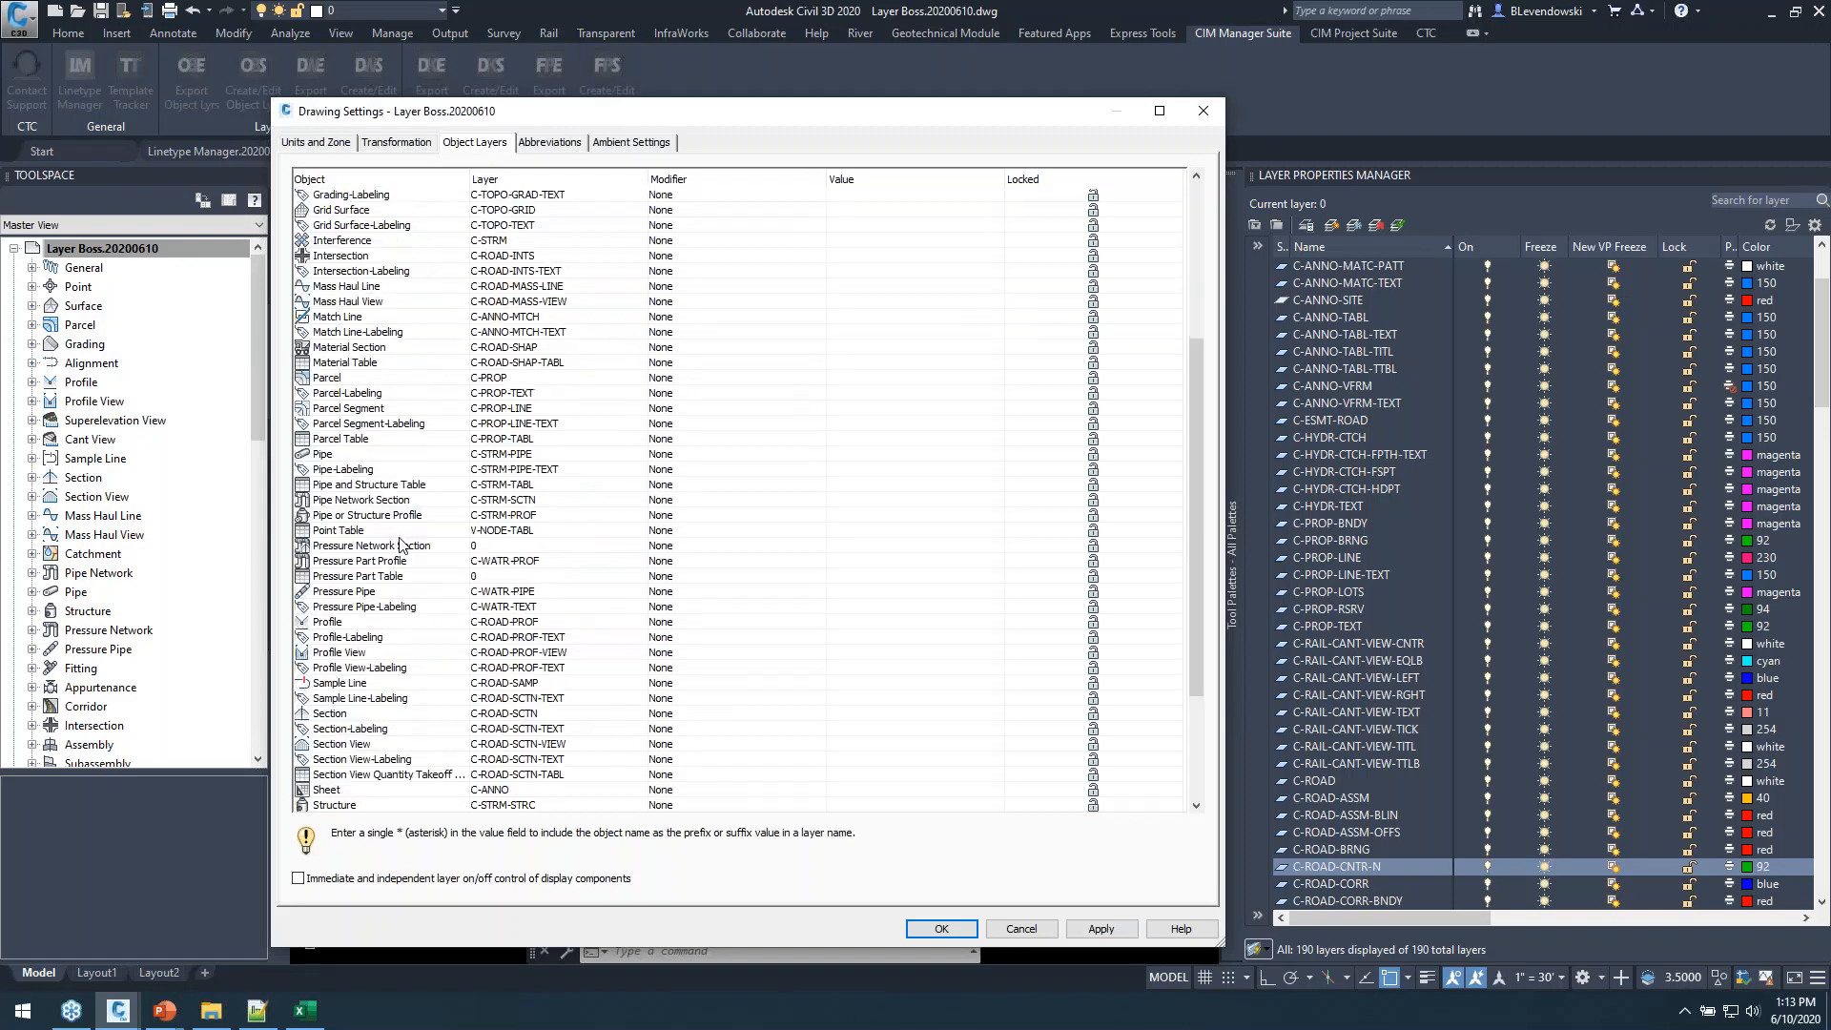
{"action": "scroll", "coordinate": [563, 540], "scroll_direction": "up", "scroll_amount": 9}
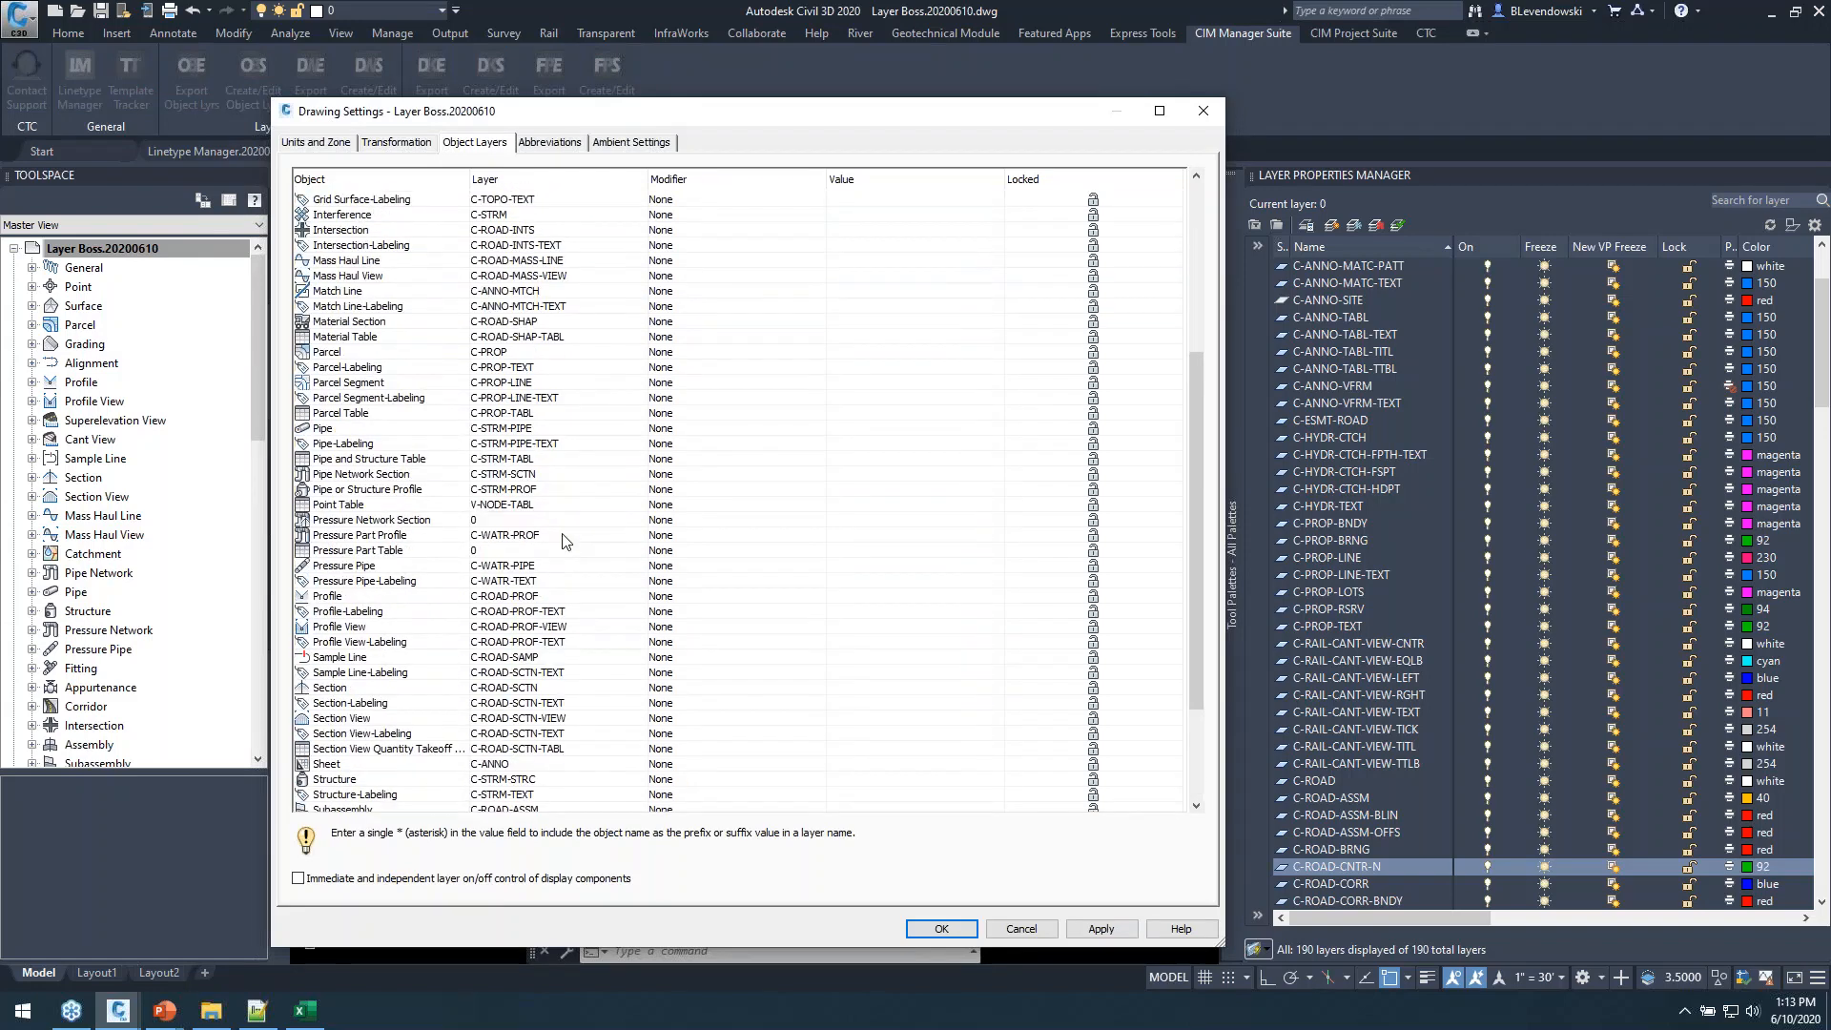
{"action": "scroll", "coordinate": [561, 541], "scroll_direction": "up", "scroll_amount": 2}
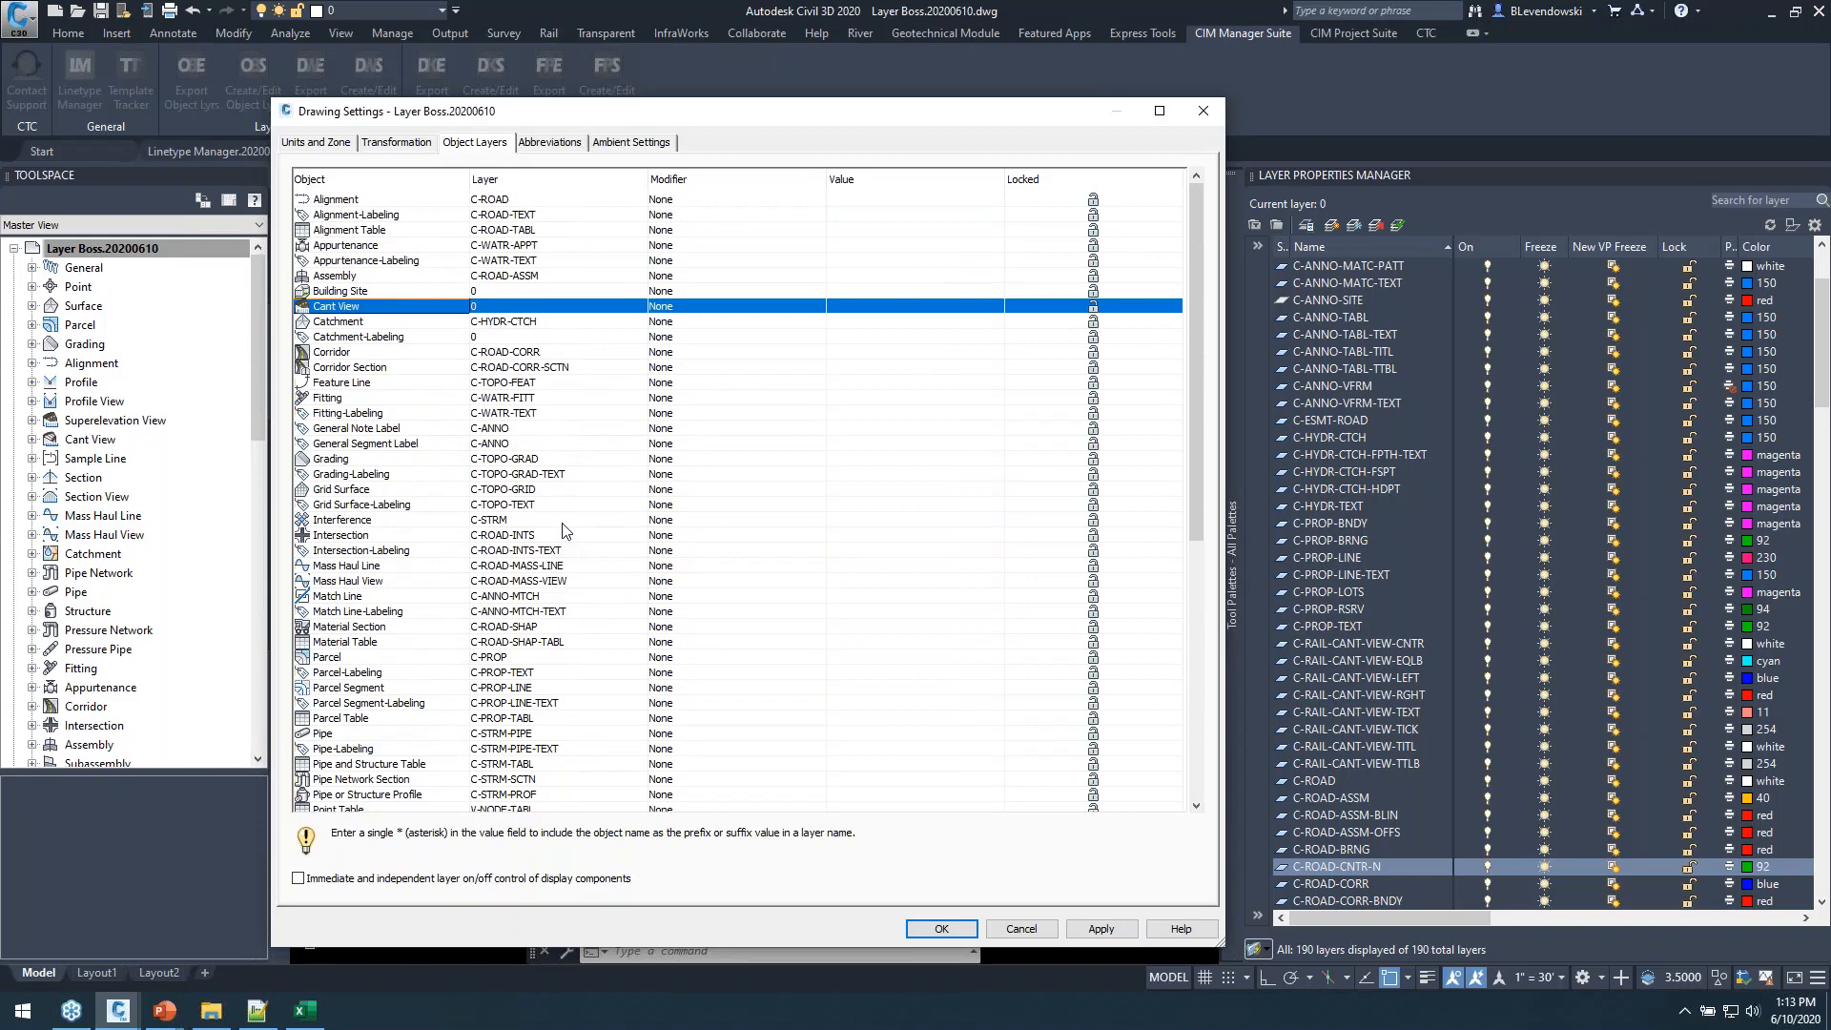
{"action": "left_click", "coordinate": [373, 400]}
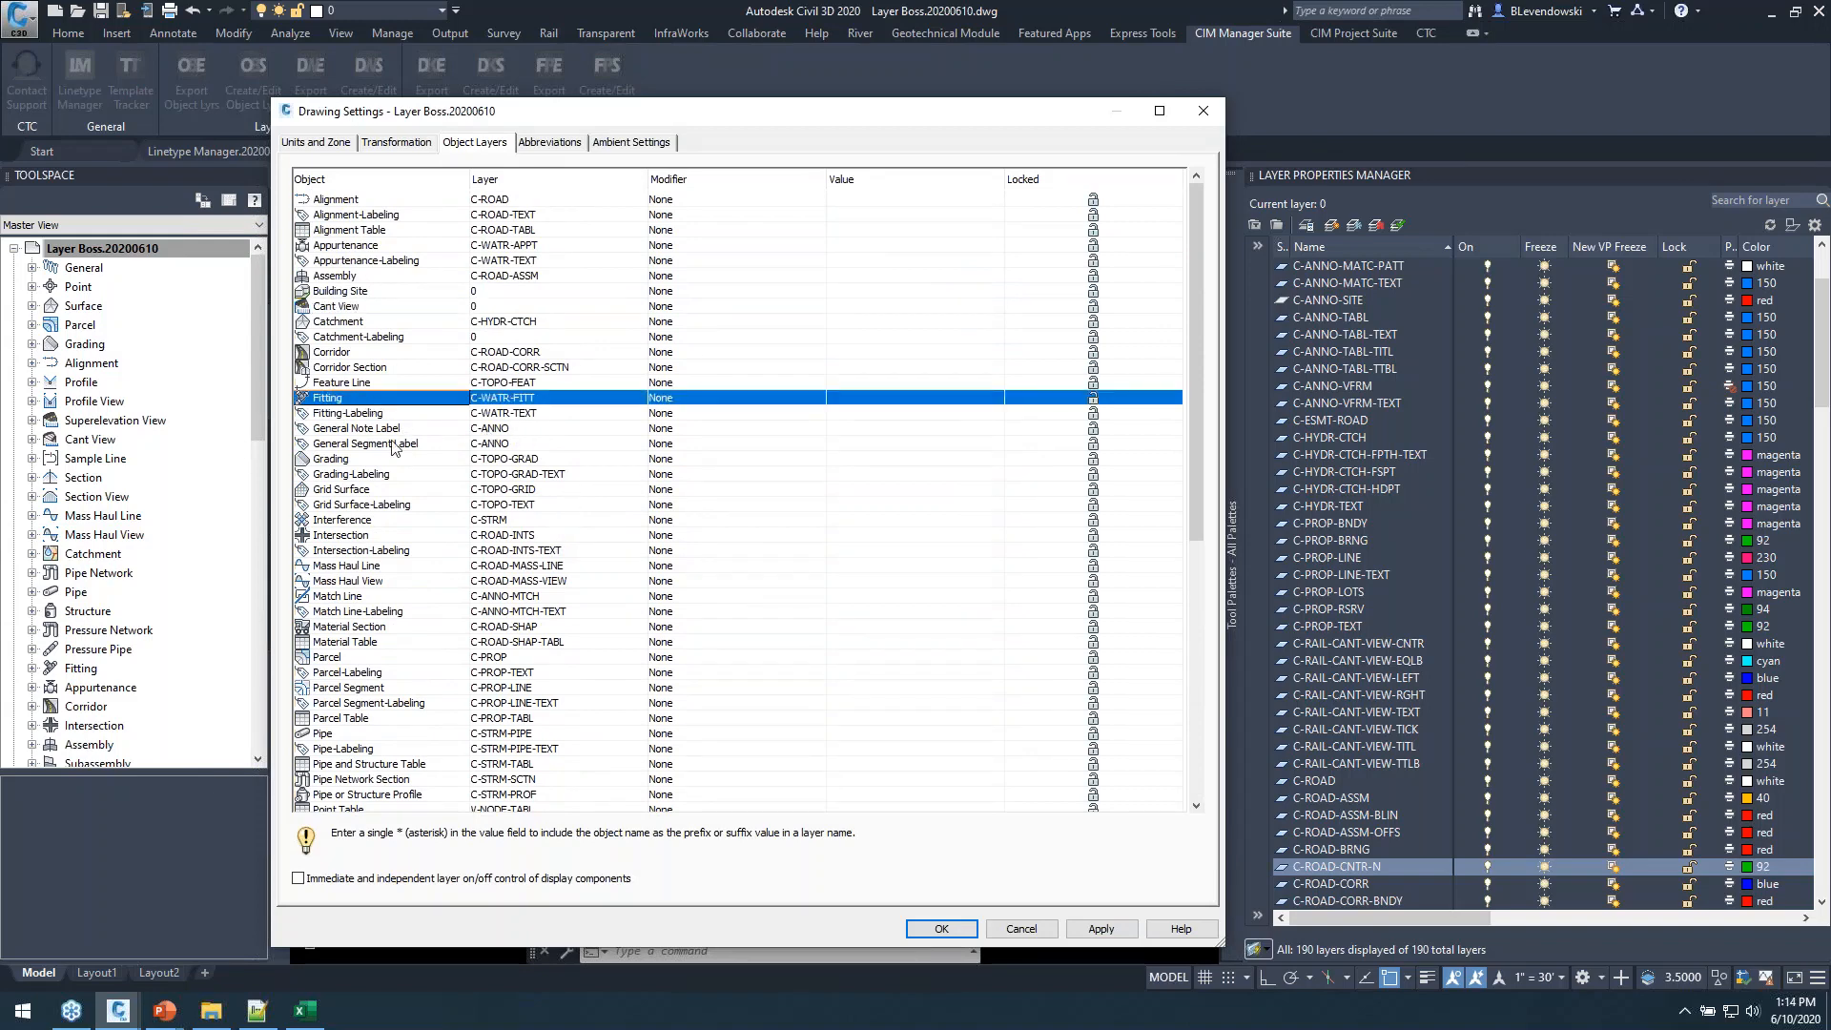
{"action": "left_click", "coordinate": [371, 612]}
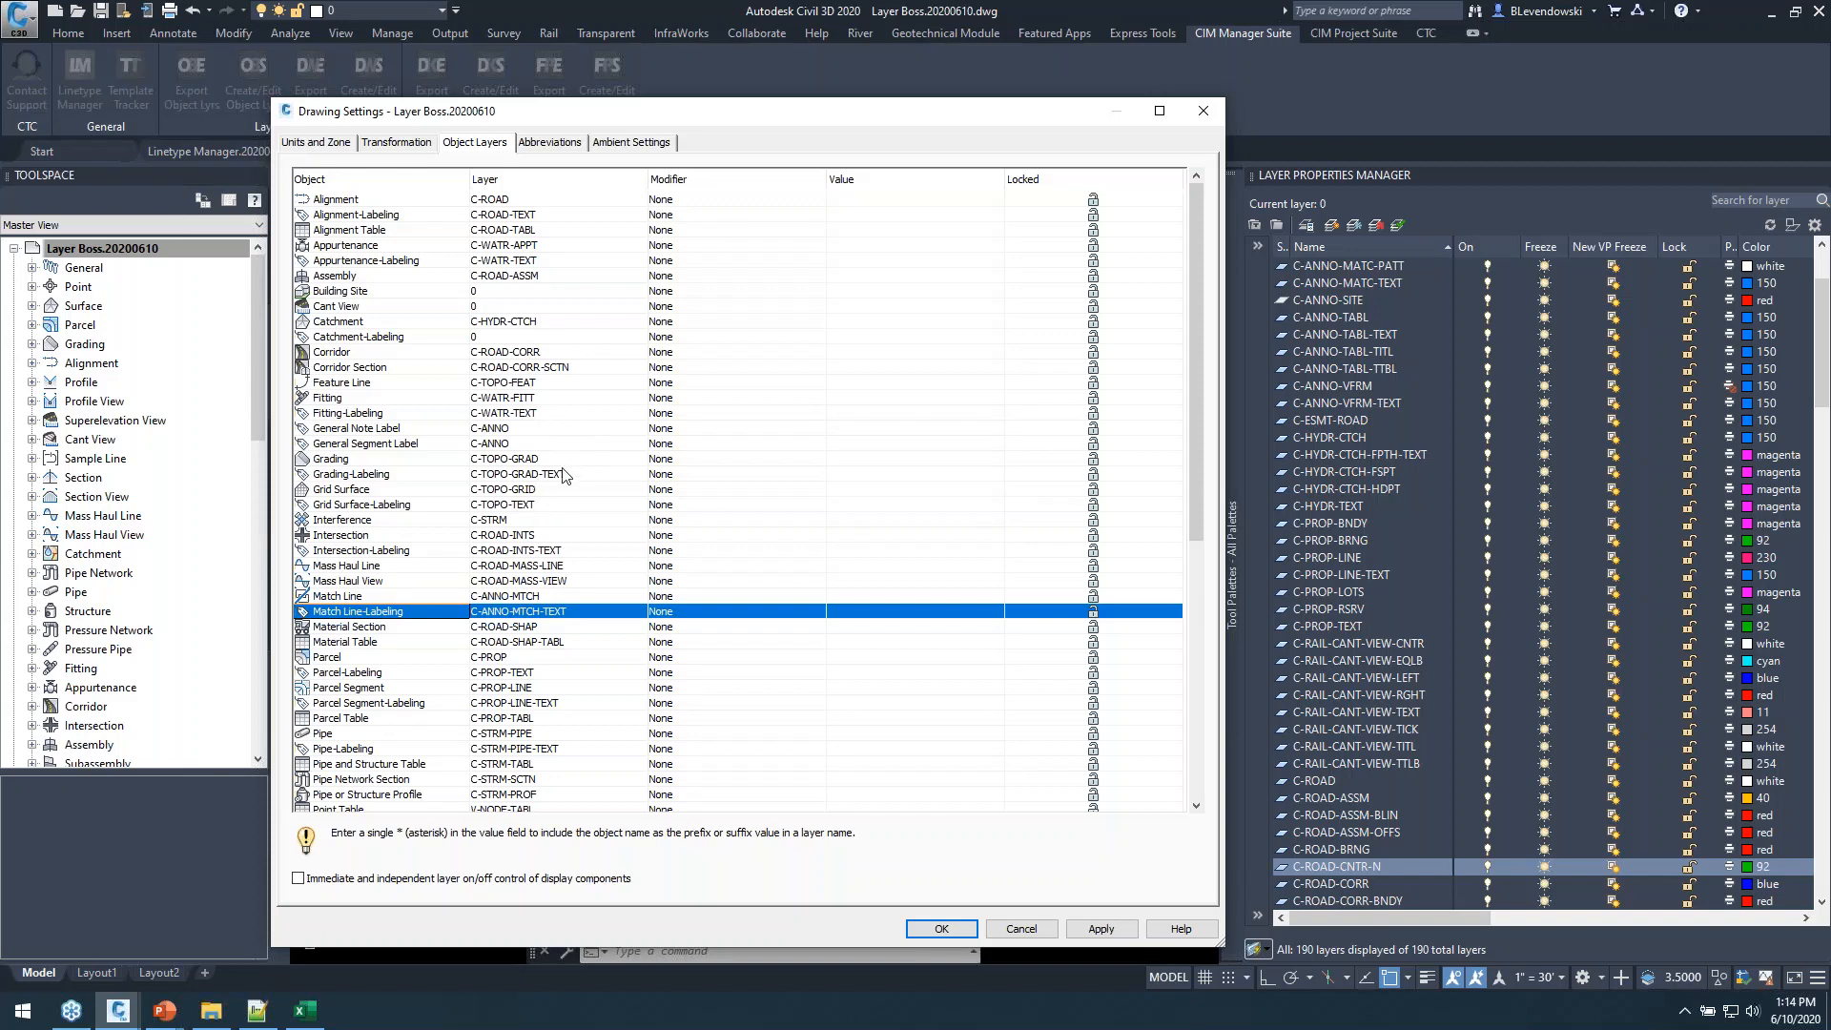
{"action": "left_click", "coordinate": [1016, 926]}
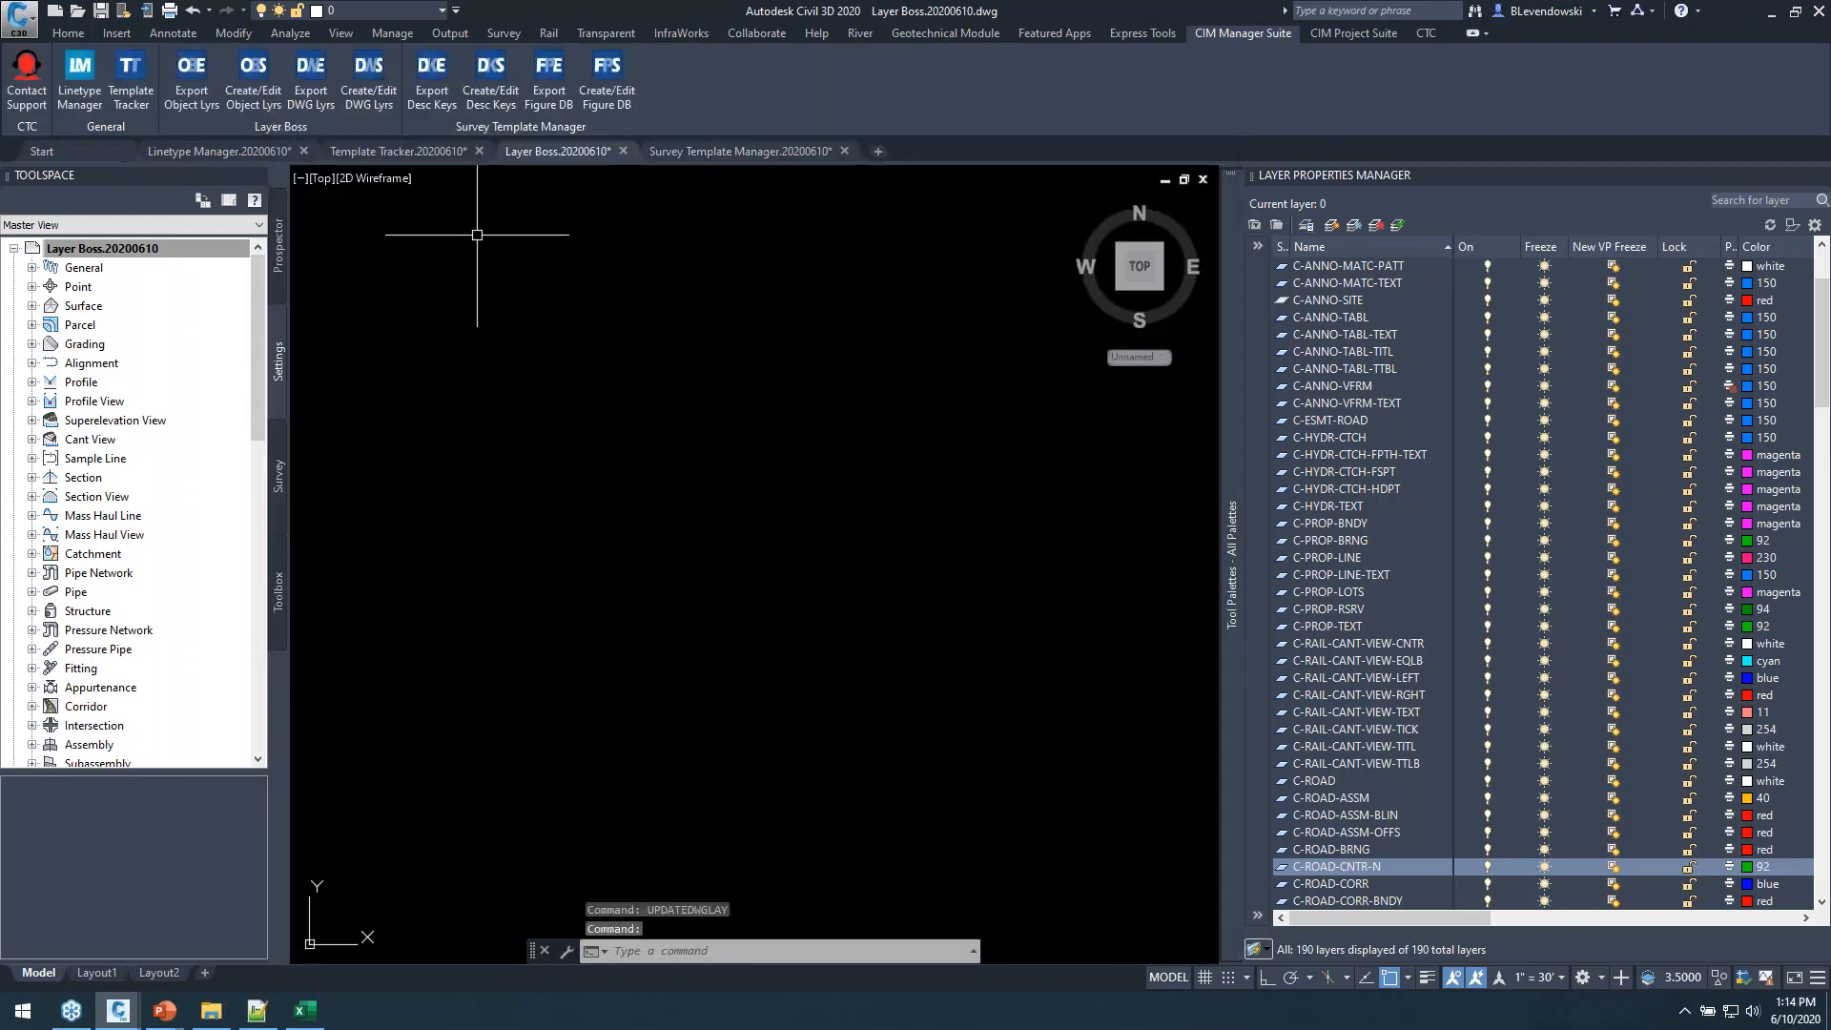
Export the current drawing's object layers with Layer Boss to Civil 3D Object Layers.xlsx in the CTC CET Demos folder.
{"action": "left_click", "coordinate": [190, 77]}
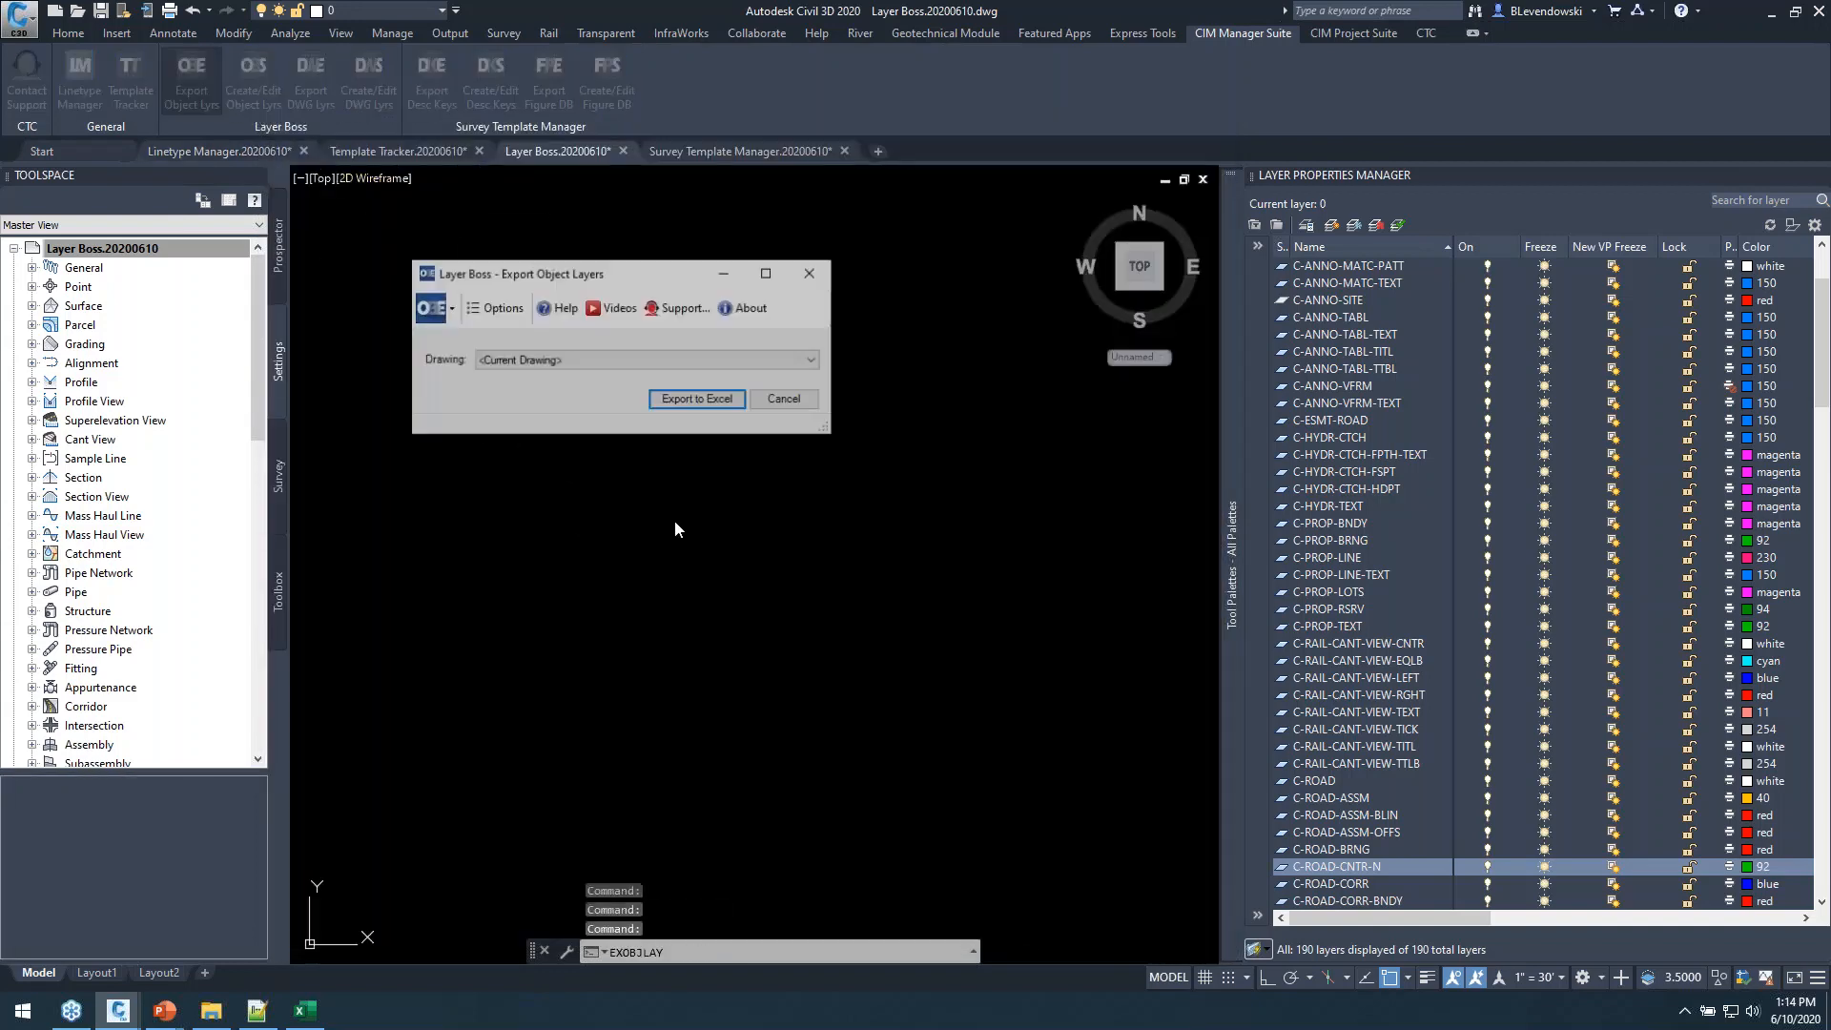
{"action": "left_click", "coordinate": [708, 408]}
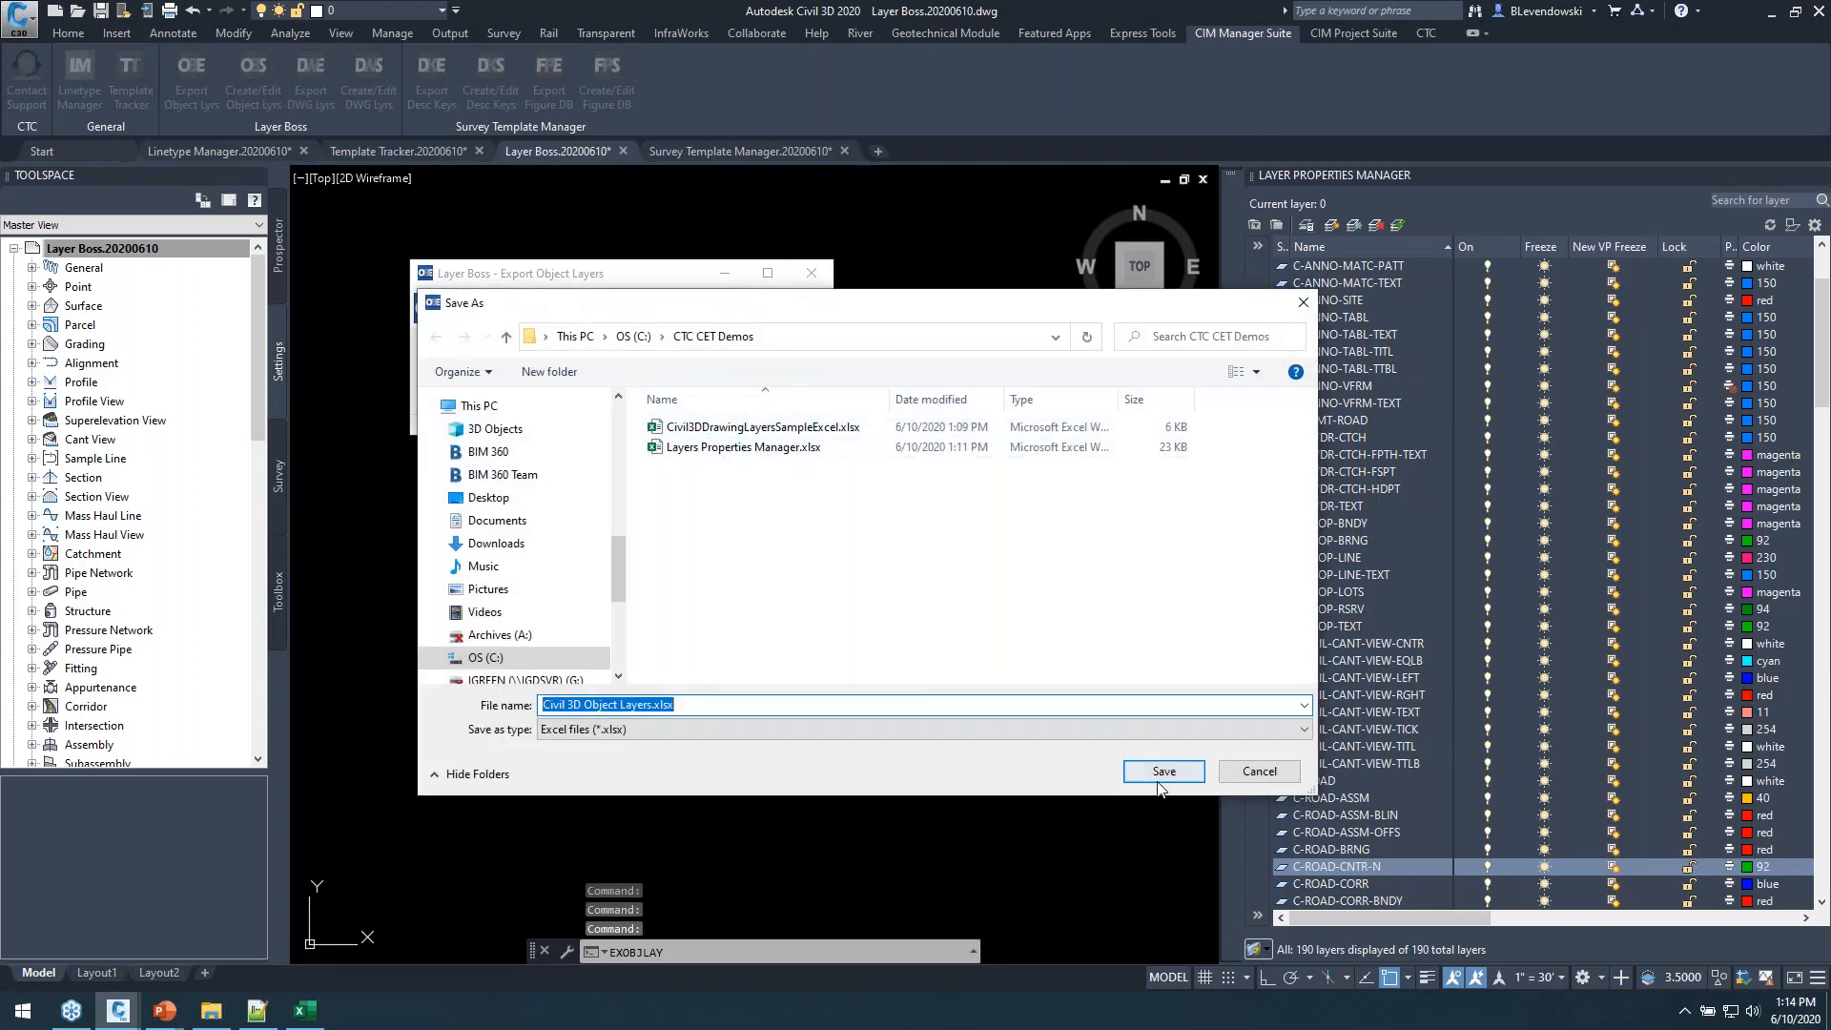
{"action": "left_click", "coordinate": [1163, 772]}
{"action": "left_click", "coordinate": [679, 412]}
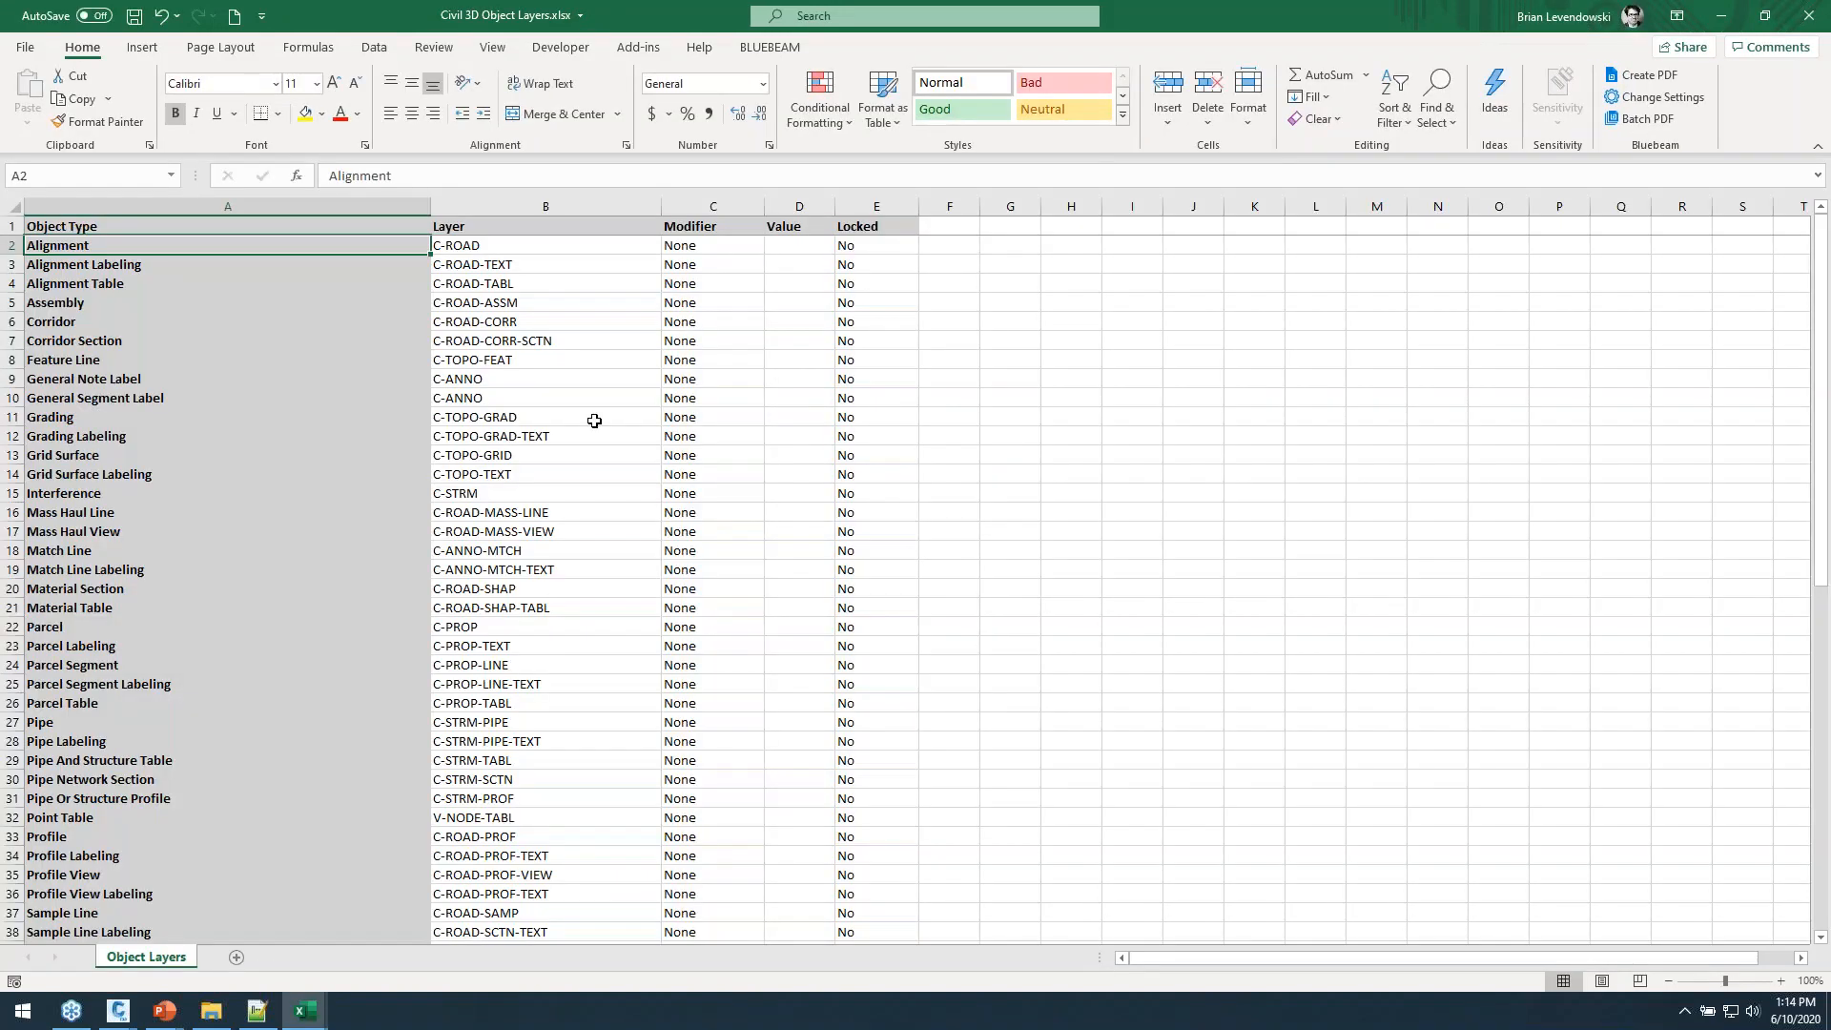
Narrow the Object Type column in the exported workbook and set the Alignment object's layer to C-ALIN.
{"action": "left_click_drag", "start_coordinate": [430, 206], "coordinate": [315, 243]}
{"action": "left_click_drag", "start_coordinate": [124, 324], "coordinate": [134, 817]}
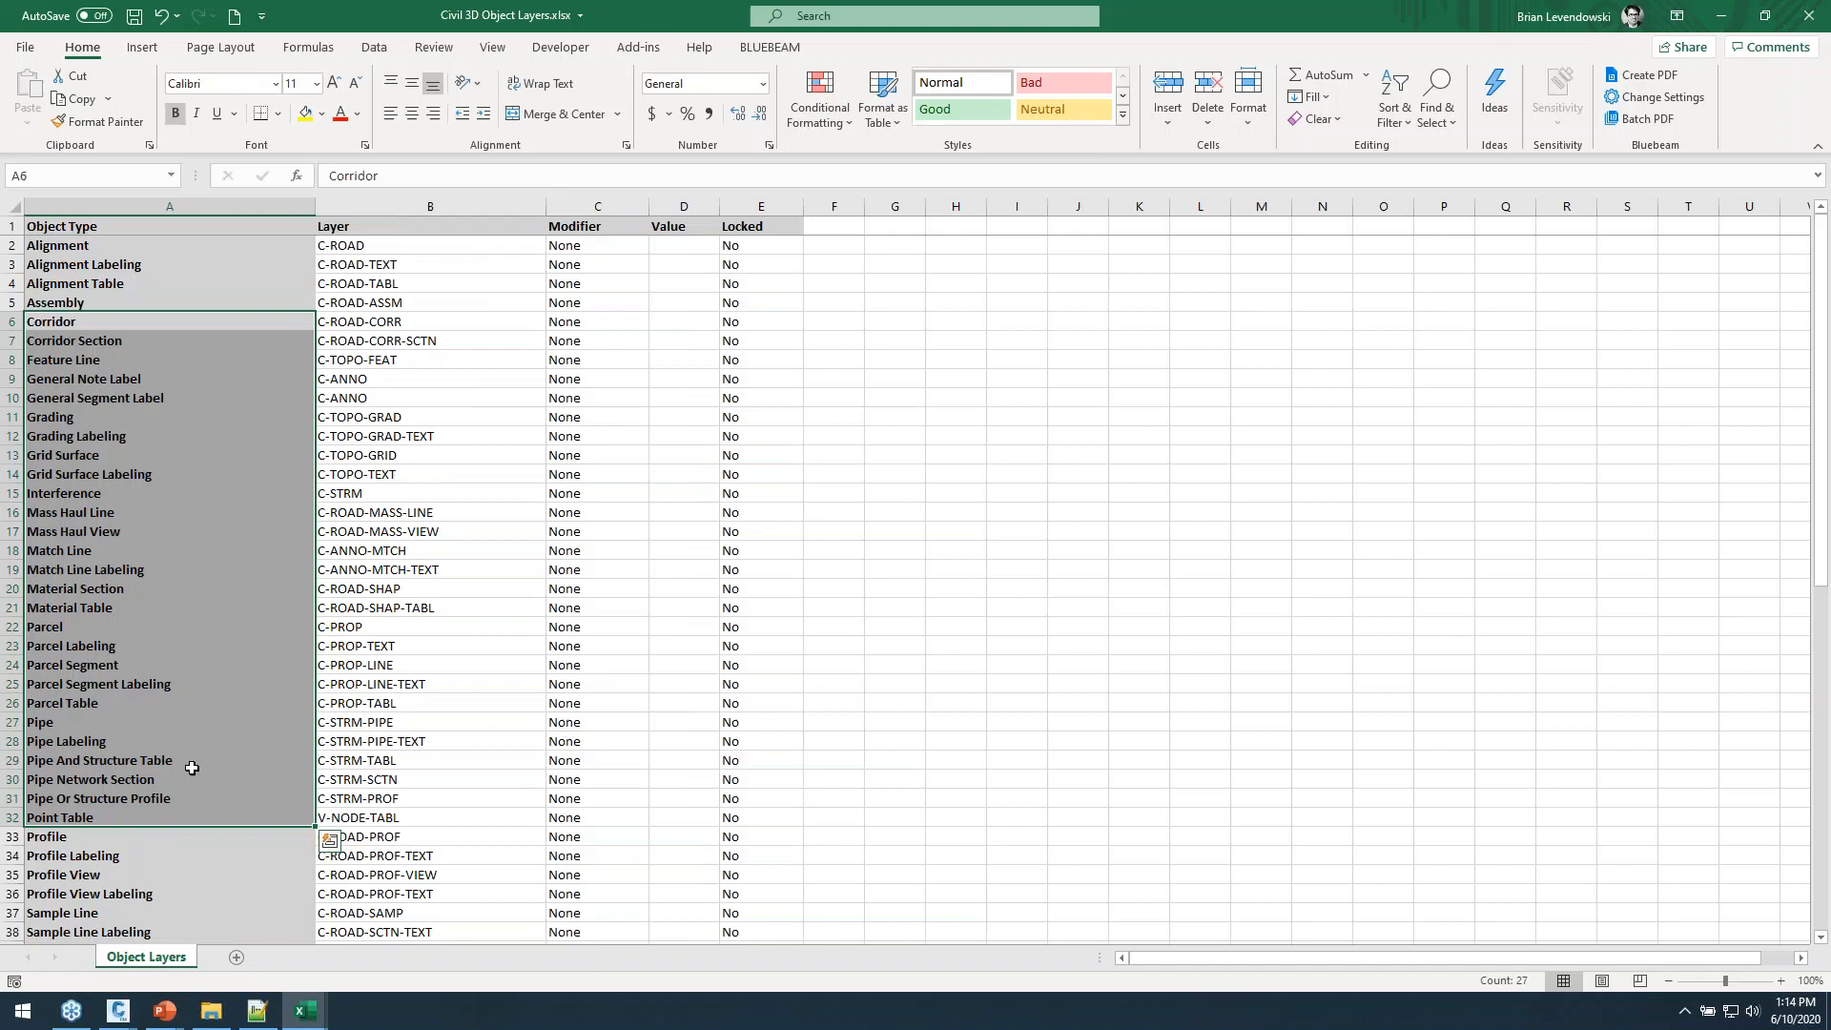
{"action": "left_click", "coordinate": [401, 394]}
{"action": "left_click", "coordinate": [388, 242]}
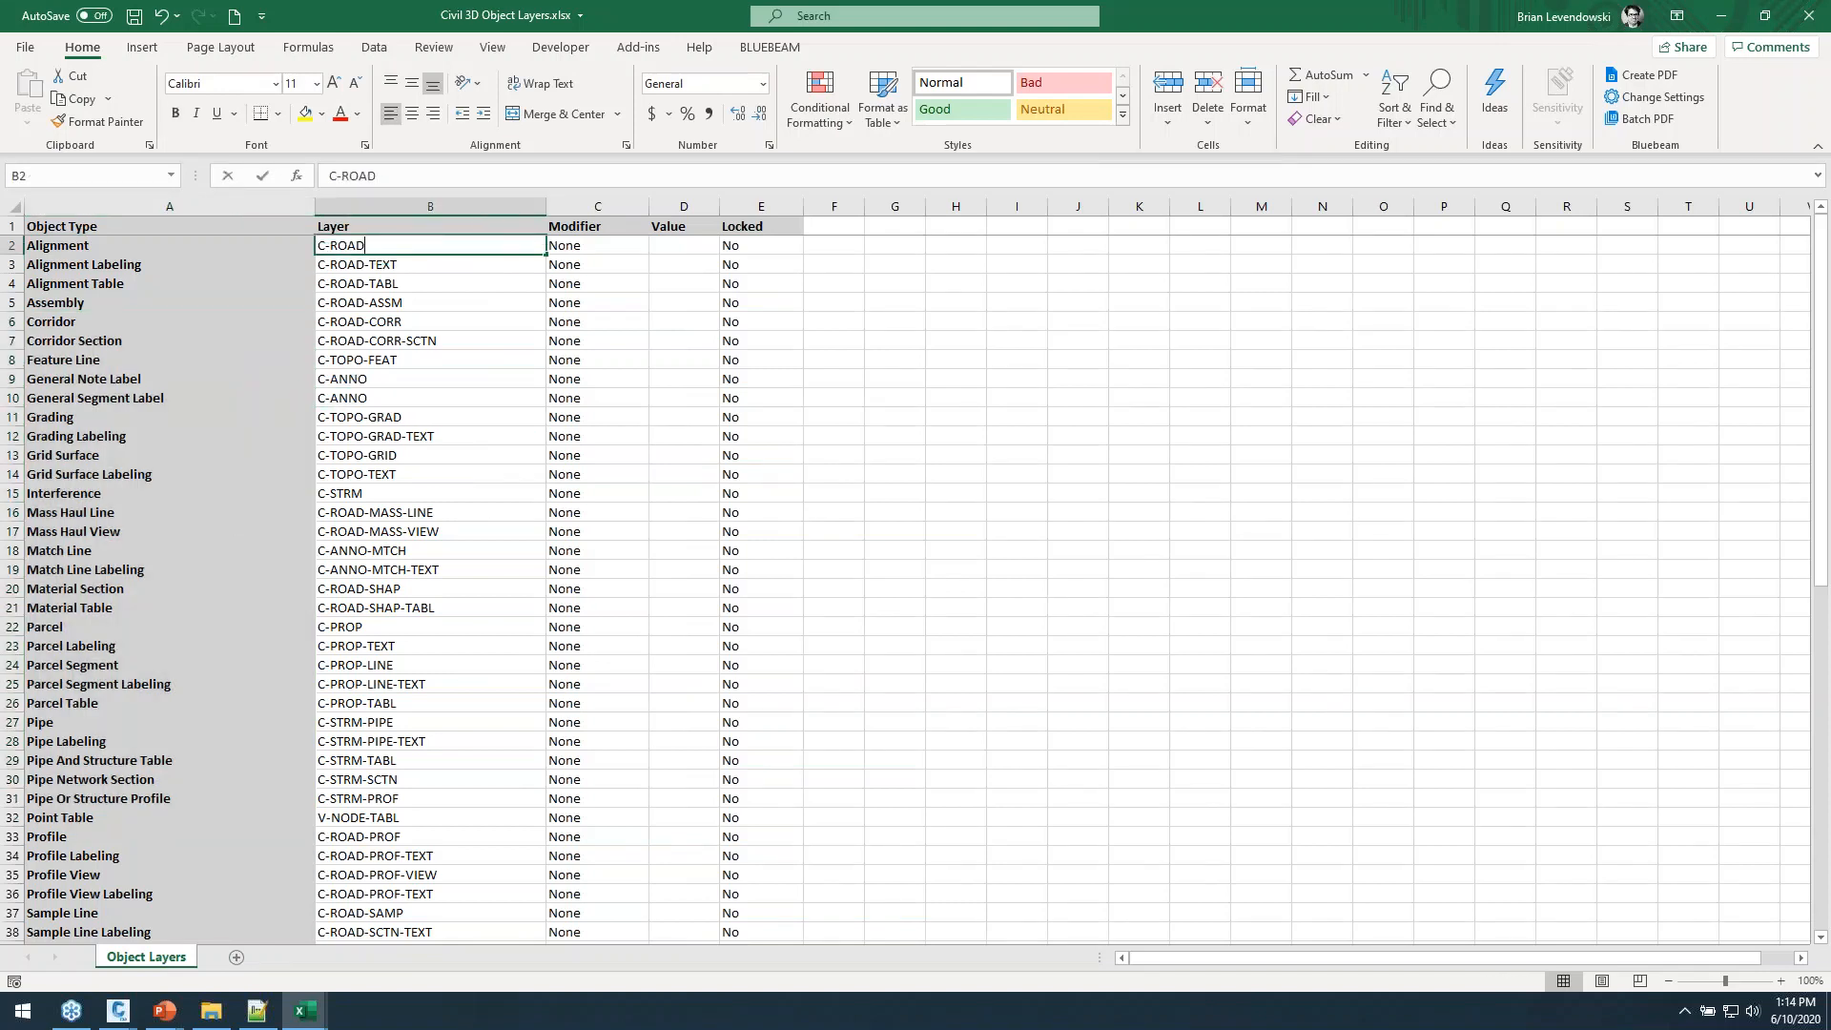
{"action": "type", "text": "C-AL"}
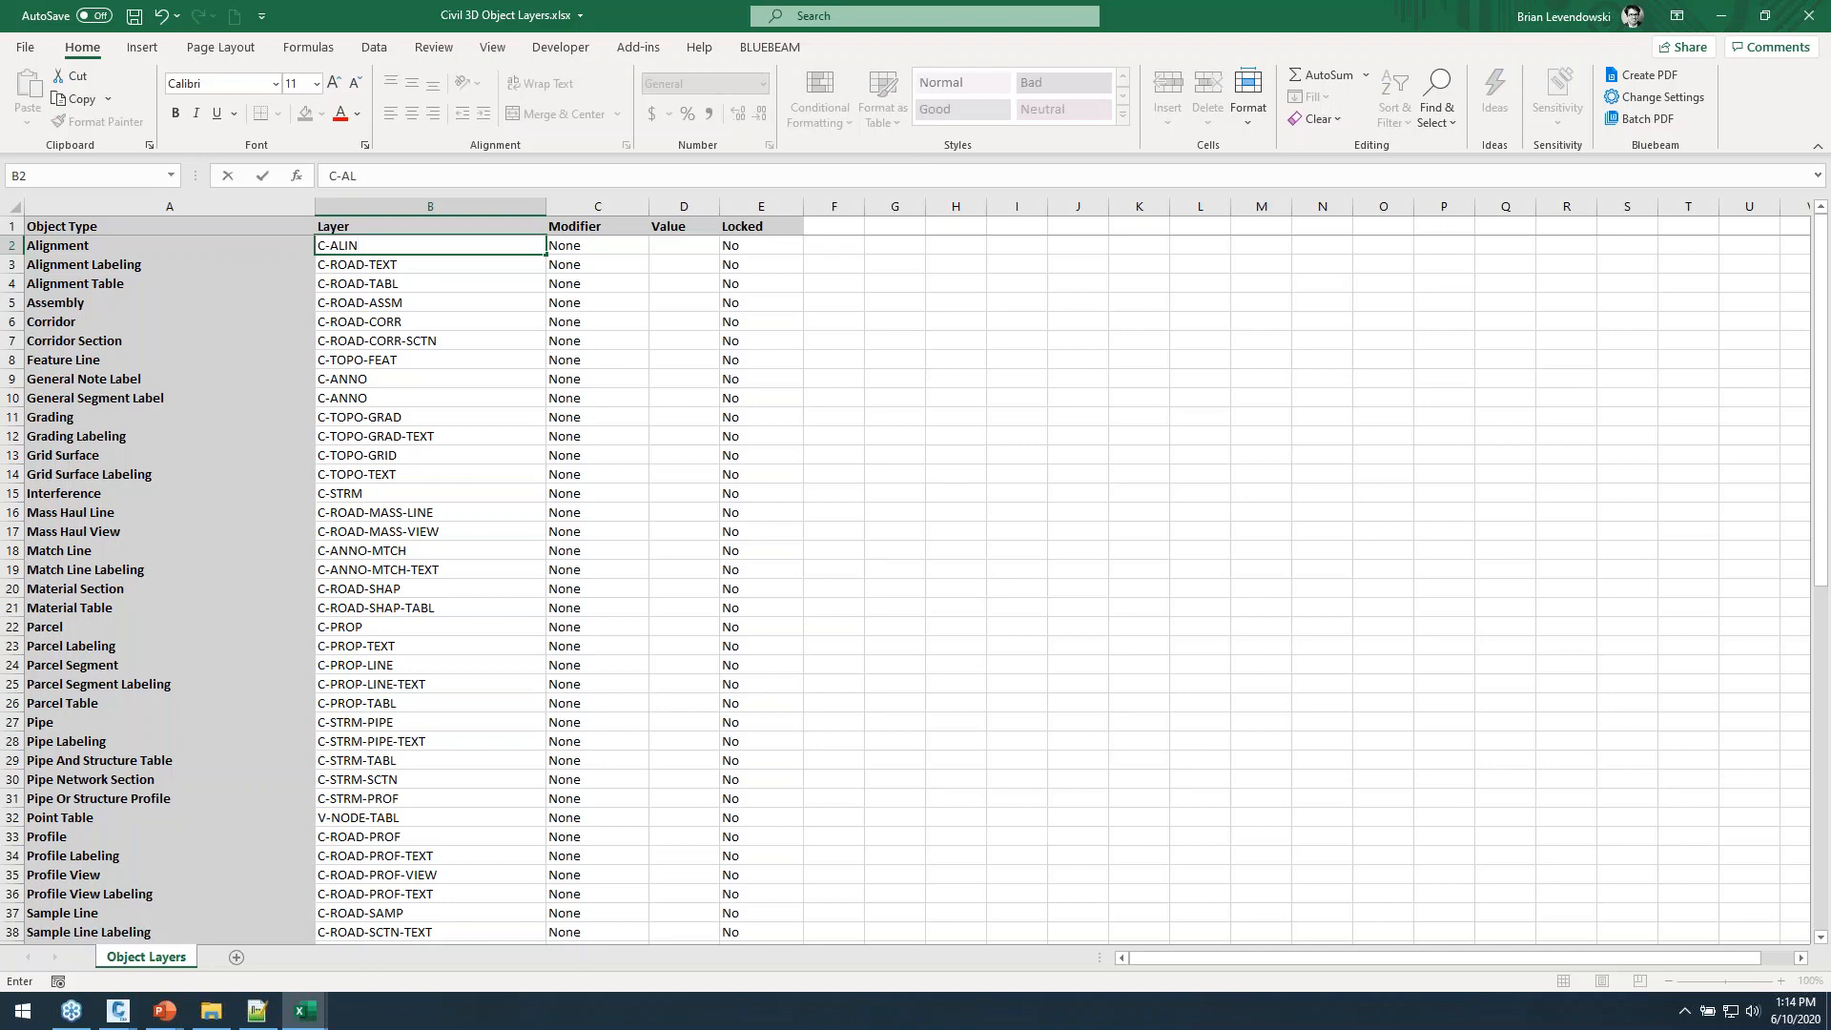
{"action": "key", "text": "Tab"}
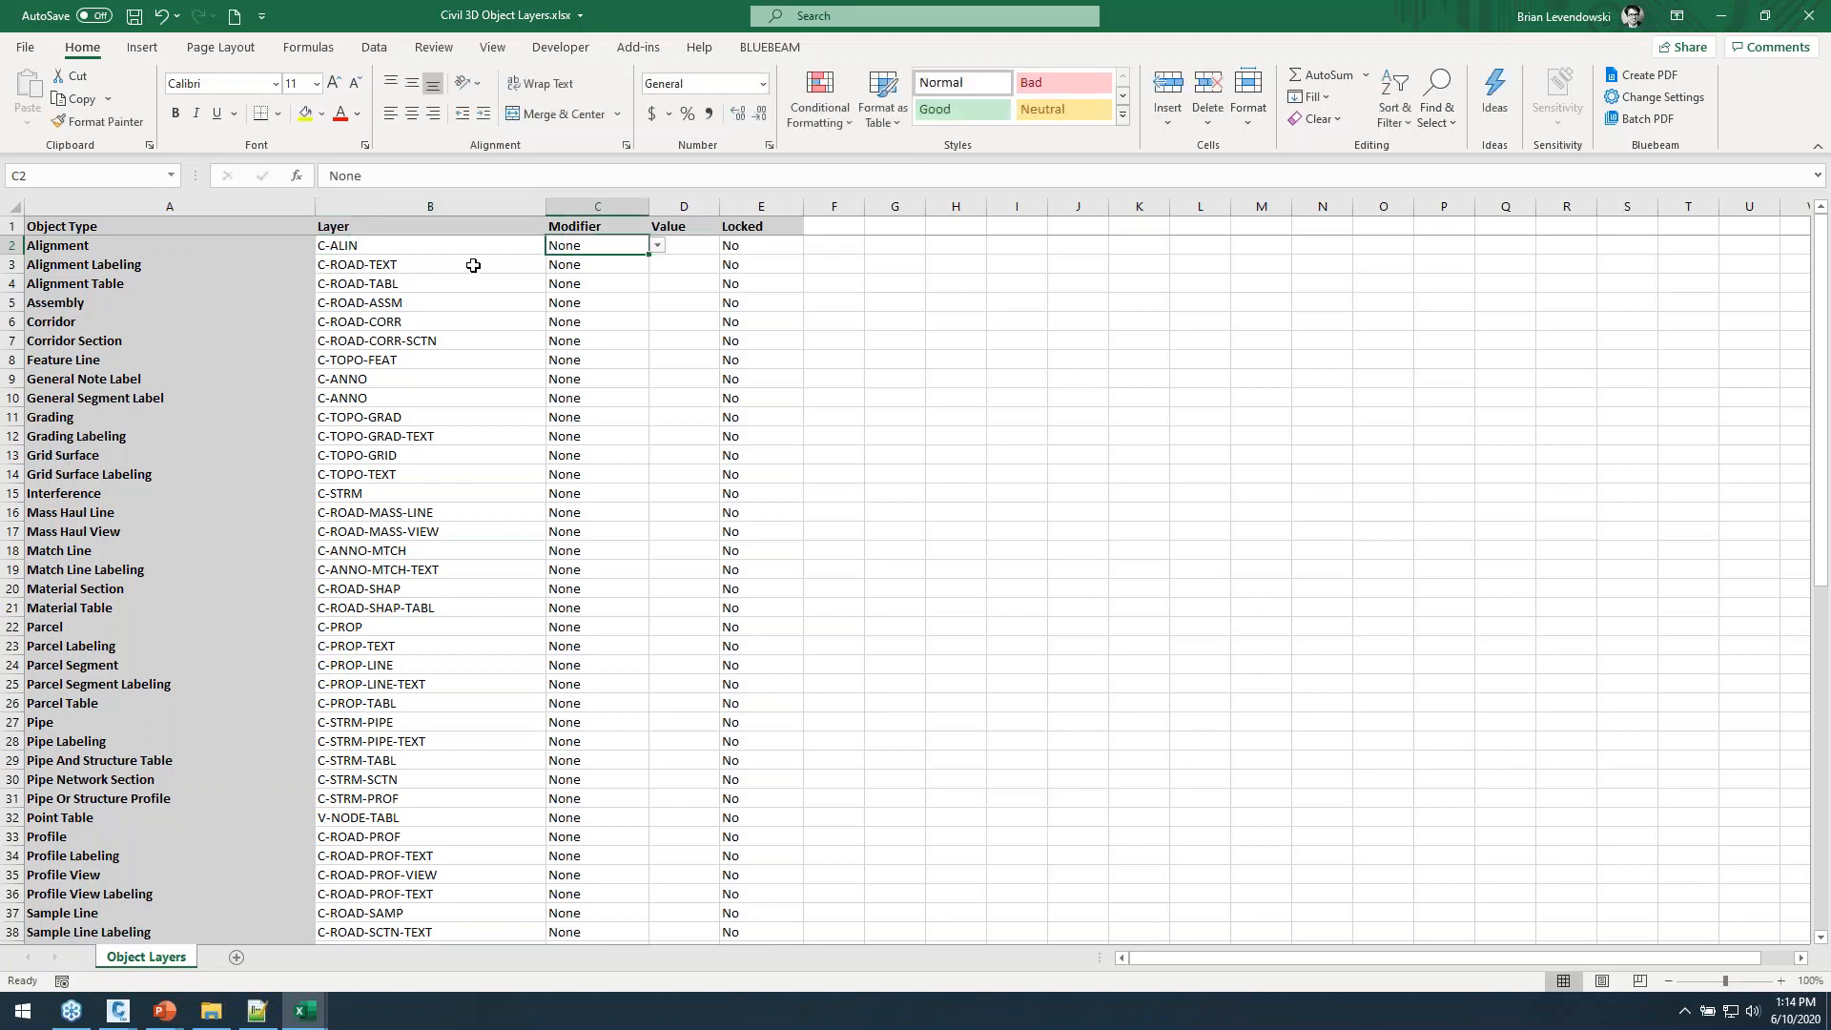
Set the Alignment modifier to Suffix with the value -* and fill both down through the Grading row.
{"action": "left_click", "coordinate": [658, 246]}
{"action": "left_click", "coordinate": [620, 278]}
{"action": "left_click", "coordinate": [679, 244]}
{"action": "type", "text": "-*"}
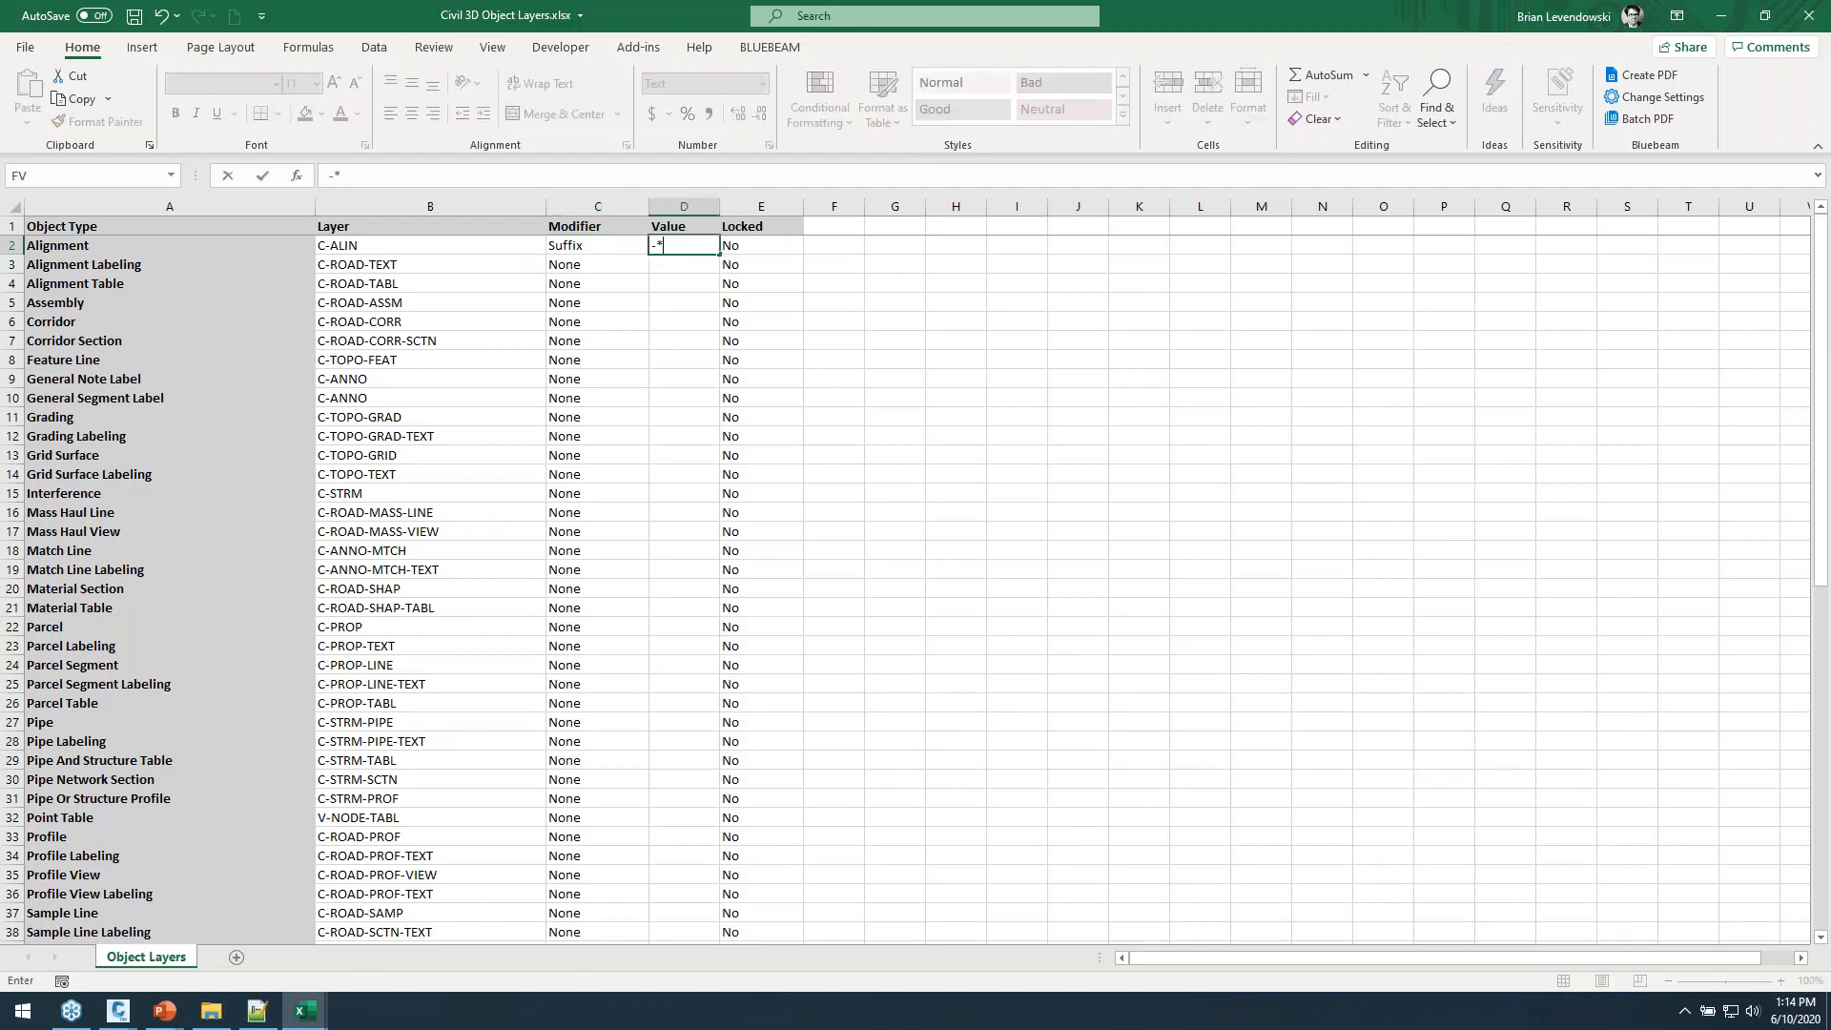
{"action": "key", "text": "Return"}
{"action": "left_click_drag", "start_coordinate": [631, 241], "coordinate": [728, 431]}
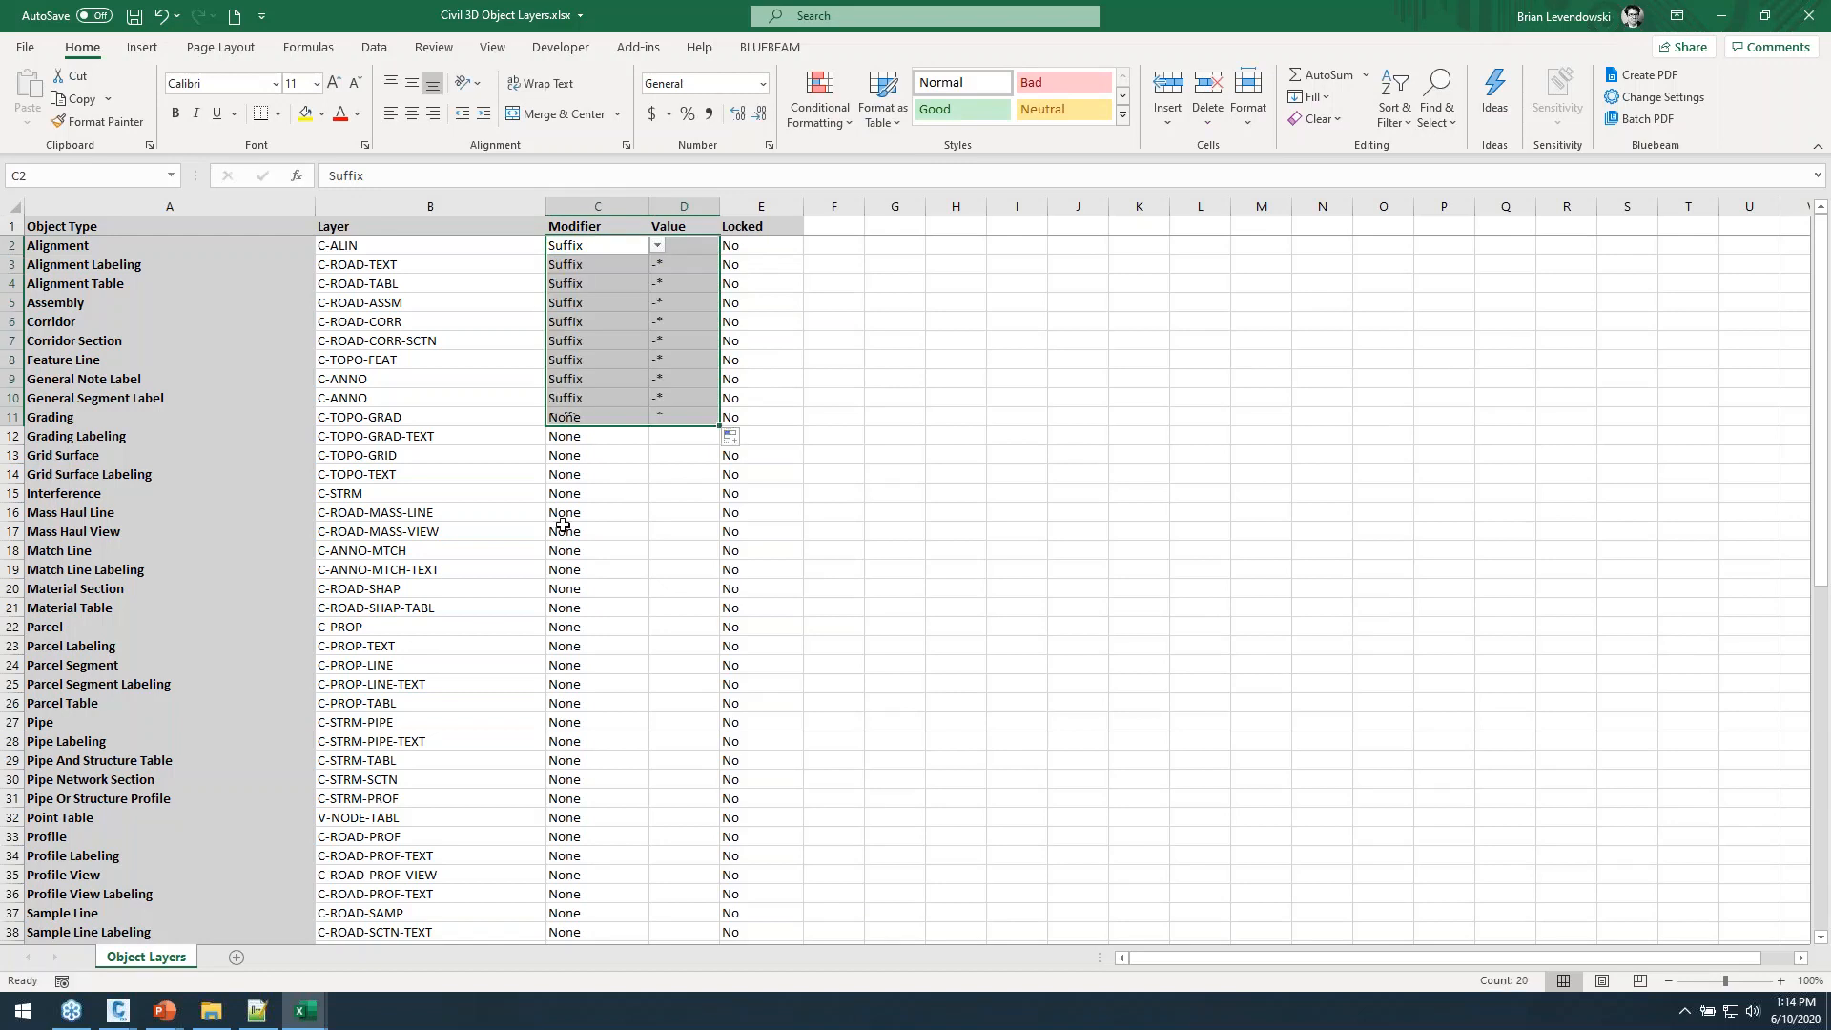
Copy the General Note Label layer C-ANNO to the Parcel Segment and Parcel Table rows.
{"action": "left_click", "coordinate": [378, 381]}
{"action": "key", "text": "ctrl+c"}
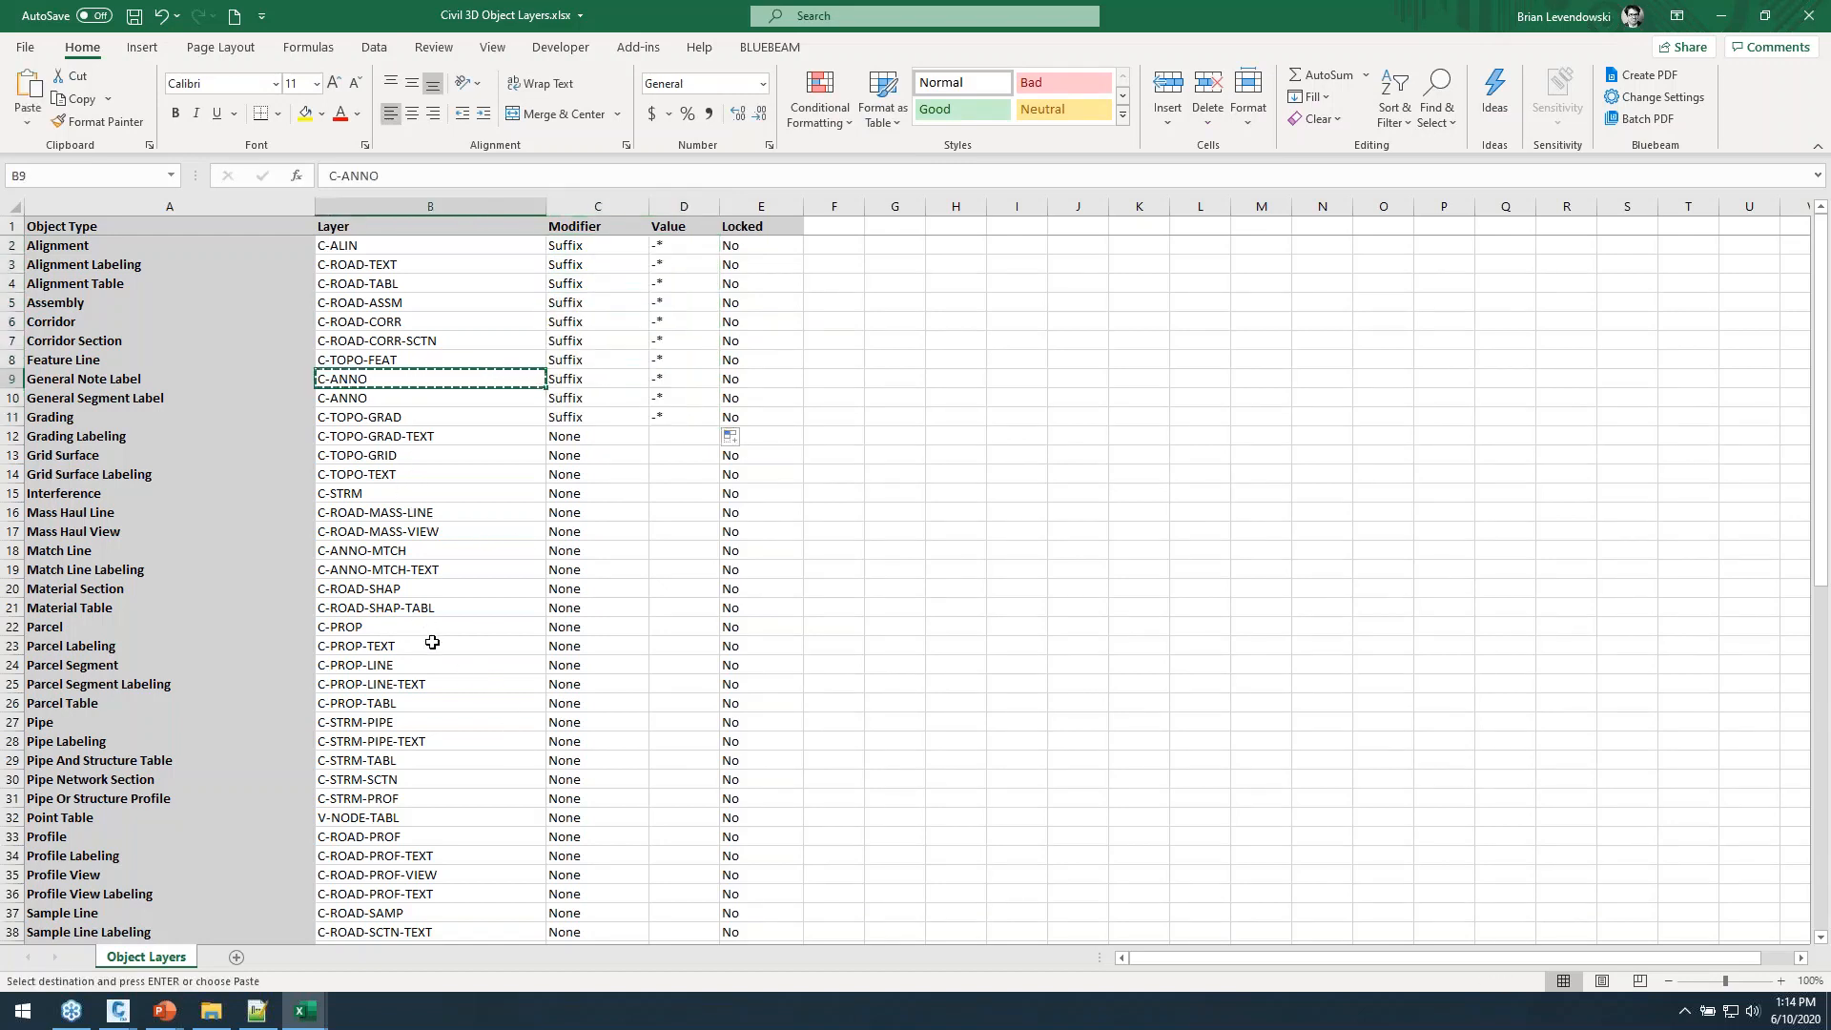
{"action": "left_click", "coordinate": [392, 664]}
{"action": "key", "text": "ctrl+v"}
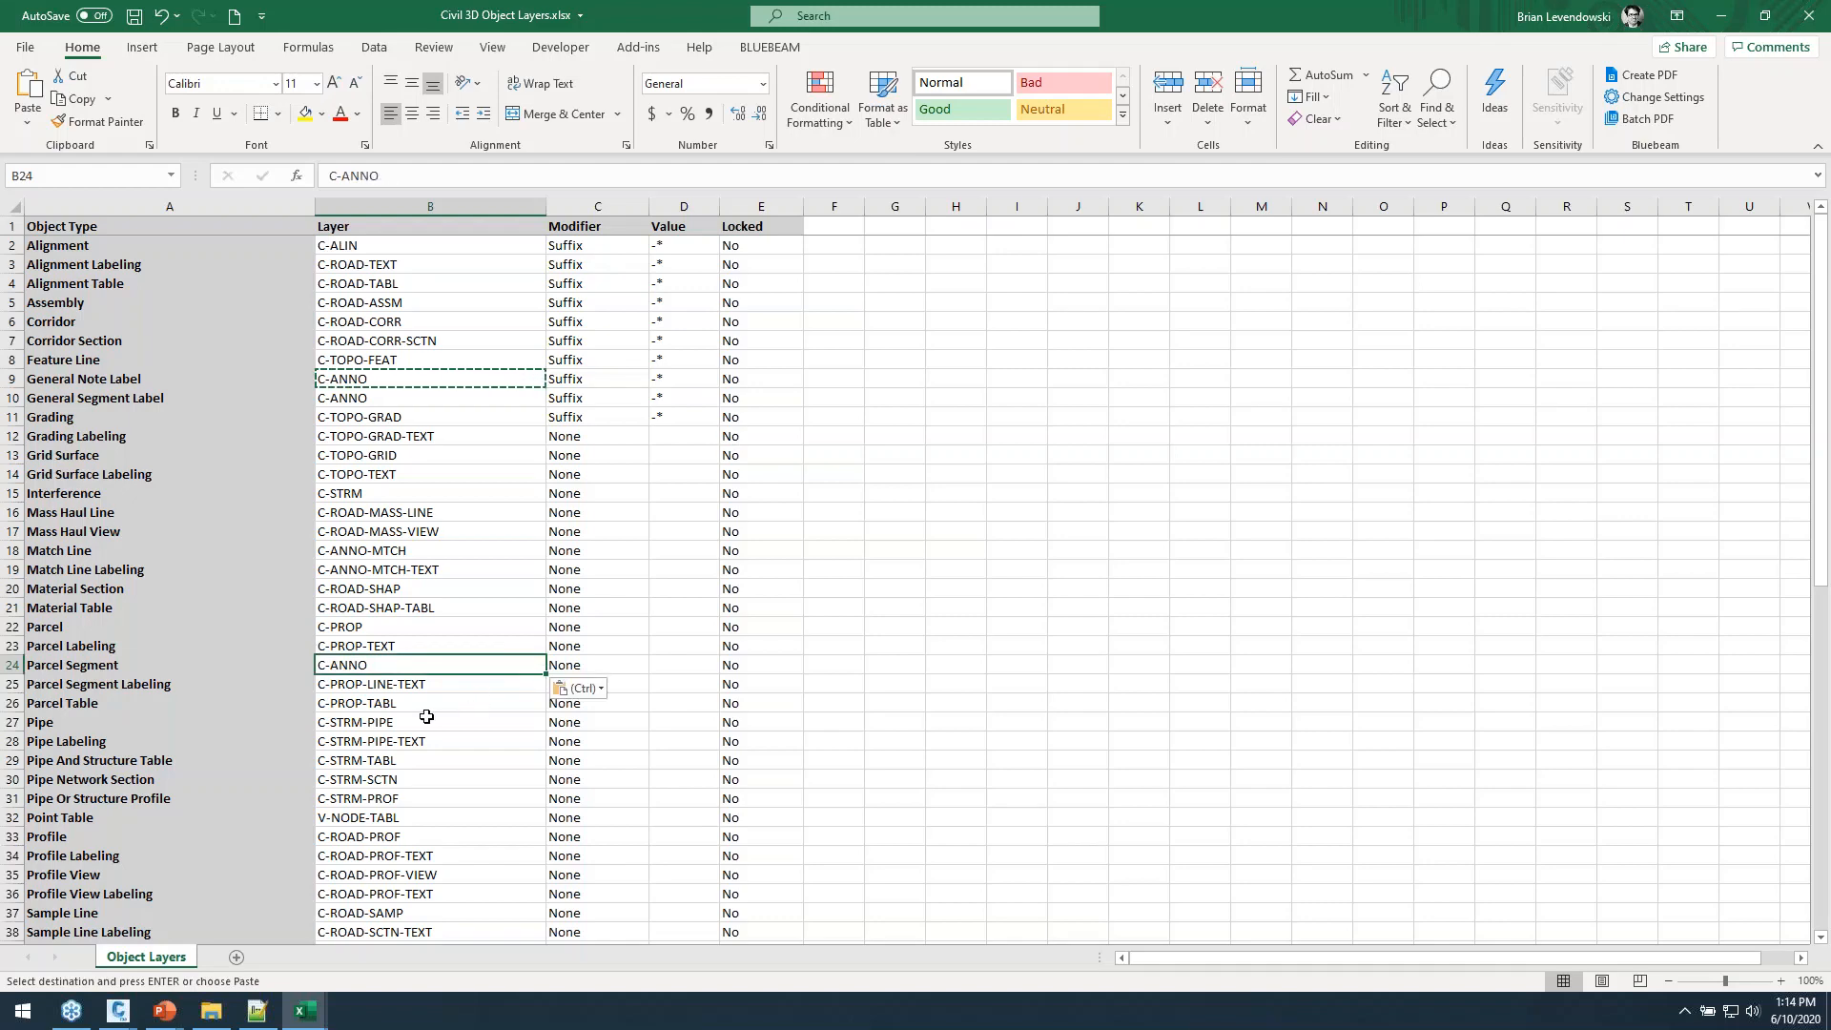
{"action": "left_click", "coordinate": [389, 706]}
{"action": "key", "text": "ctrl+v"}
{"action": "left_click", "coordinate": [429, 567]}
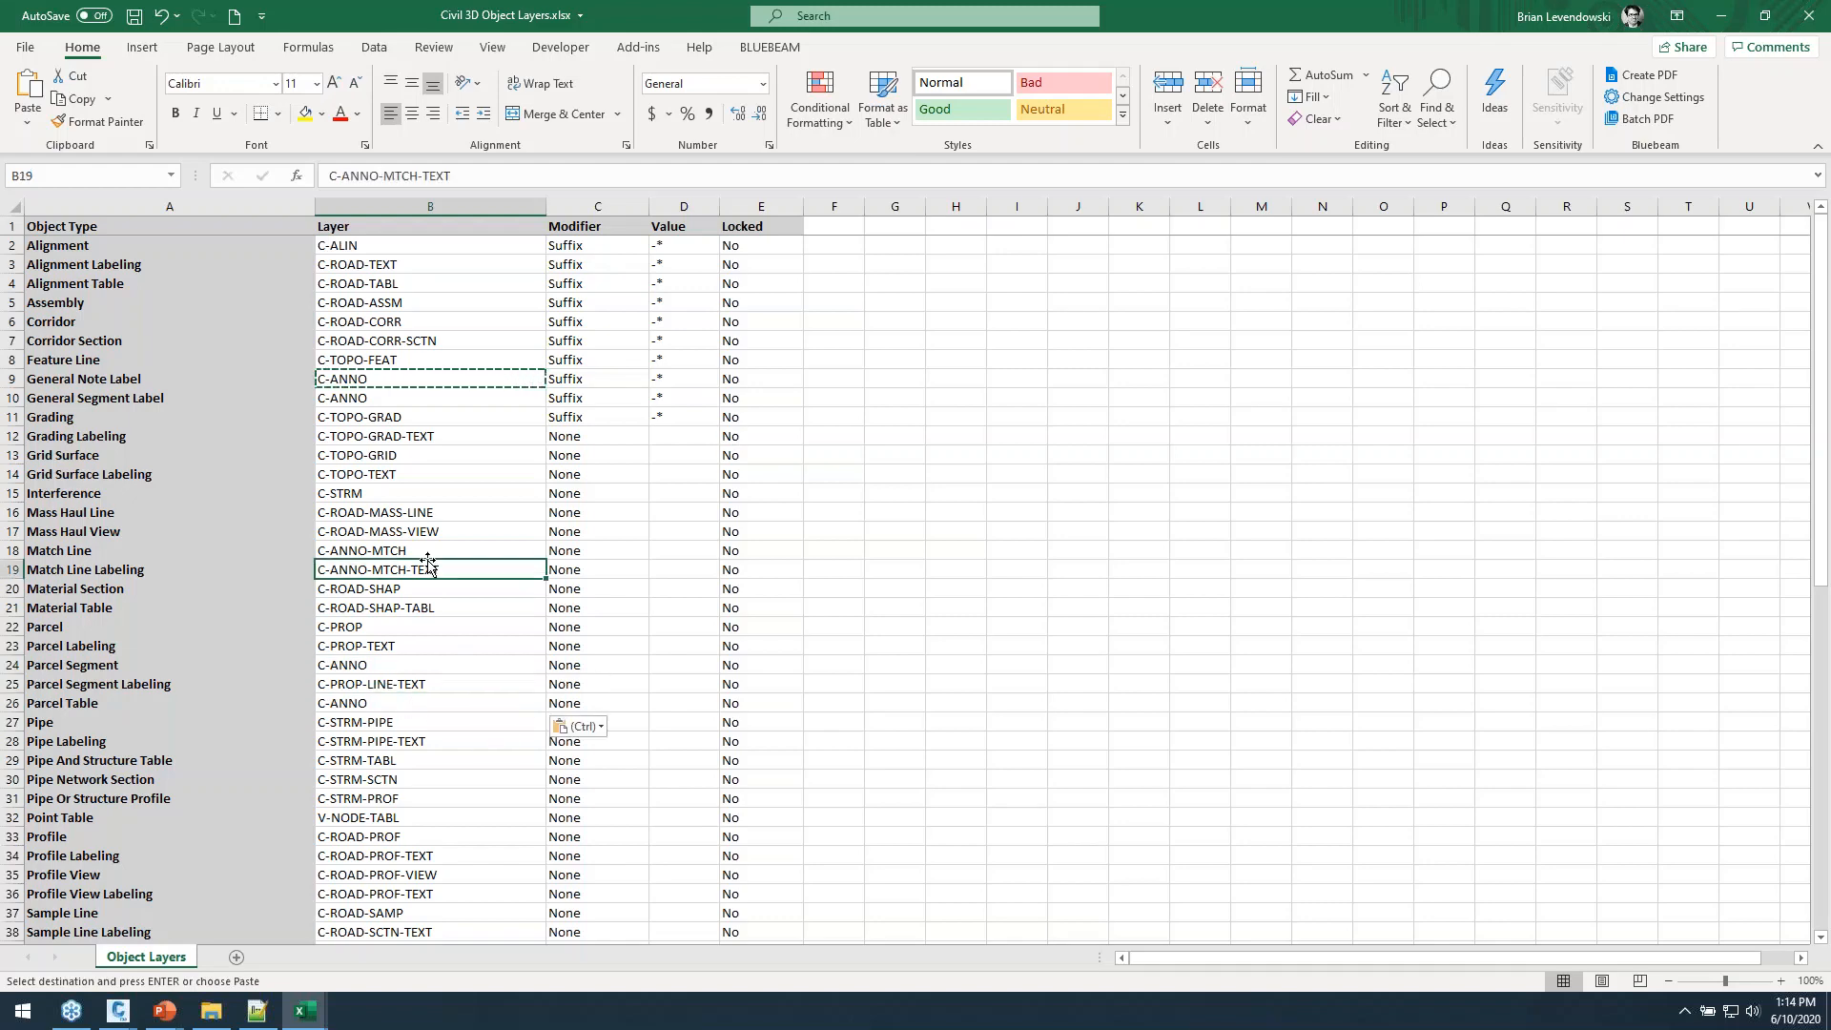
Change the Interference object's layer to C-STRM/ as a deliberately invalid layer name.
{"action": "left_click", "coordinate": [416, 496]}
{"action": "key", "text": "ctrl+Down"}
{"action": "scroll", "coordinate": [413, 495], "scroll_direction": "down", "scroll_amount": 3}
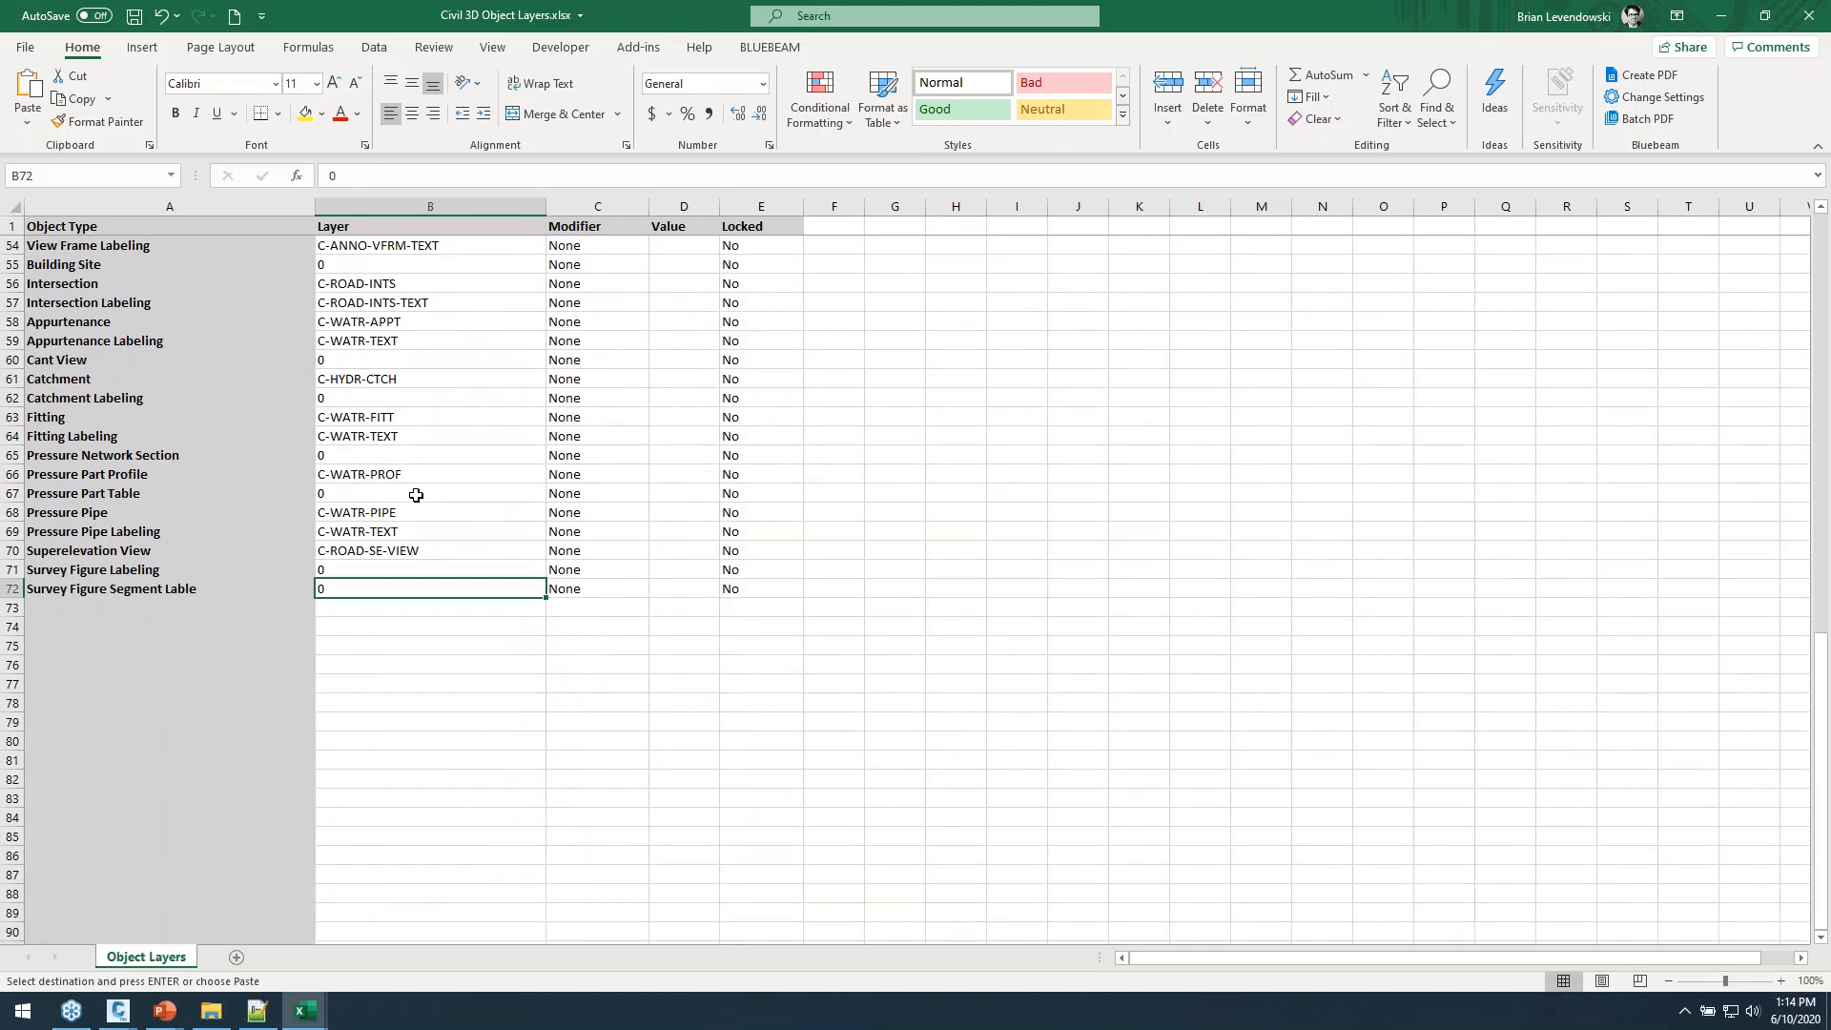
{"action": "scroll", "coordinate": [422, 421], "scroll_direction": "up", "scroll_amount": 11}
{"action": "scroll", "coordinate": [422, 421], "scroll_direction": "up", "scroll_amount": 5}
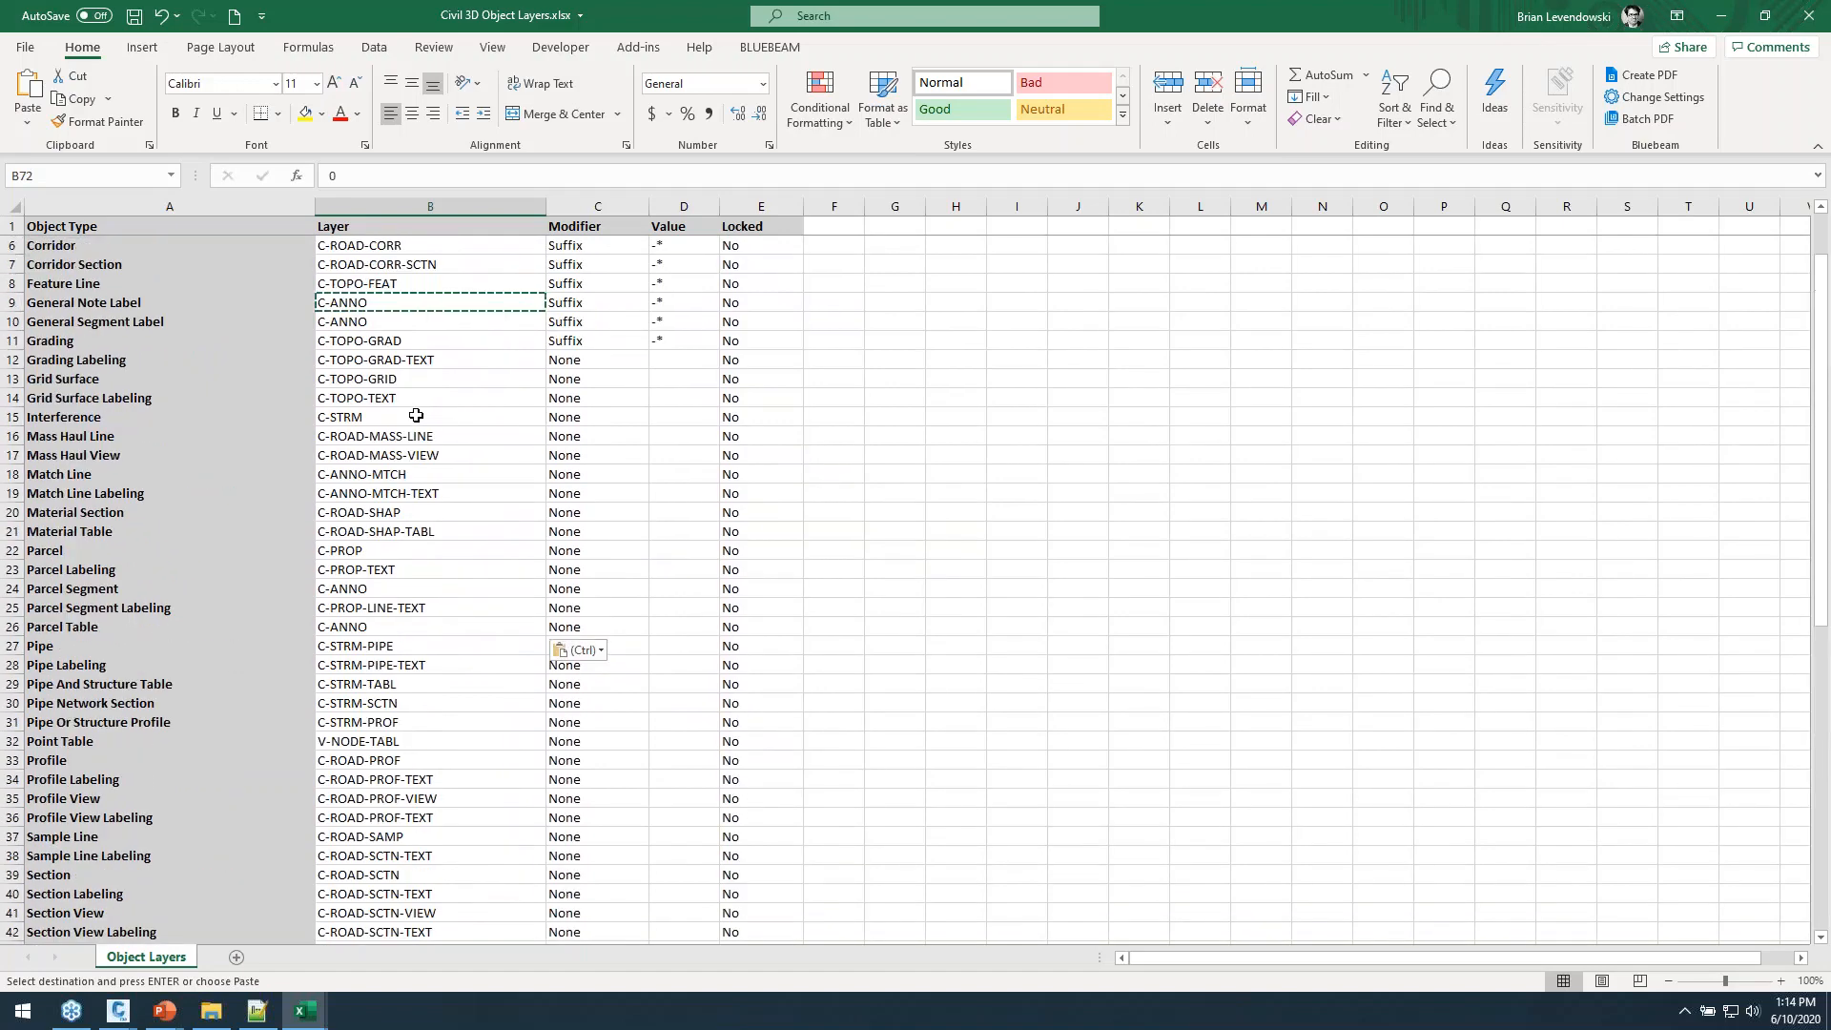
{"action": "double_click", "coordinate": [412, 417]}
{"action": "type", "text": "/"}
{"action": "key", "text": "Return"}
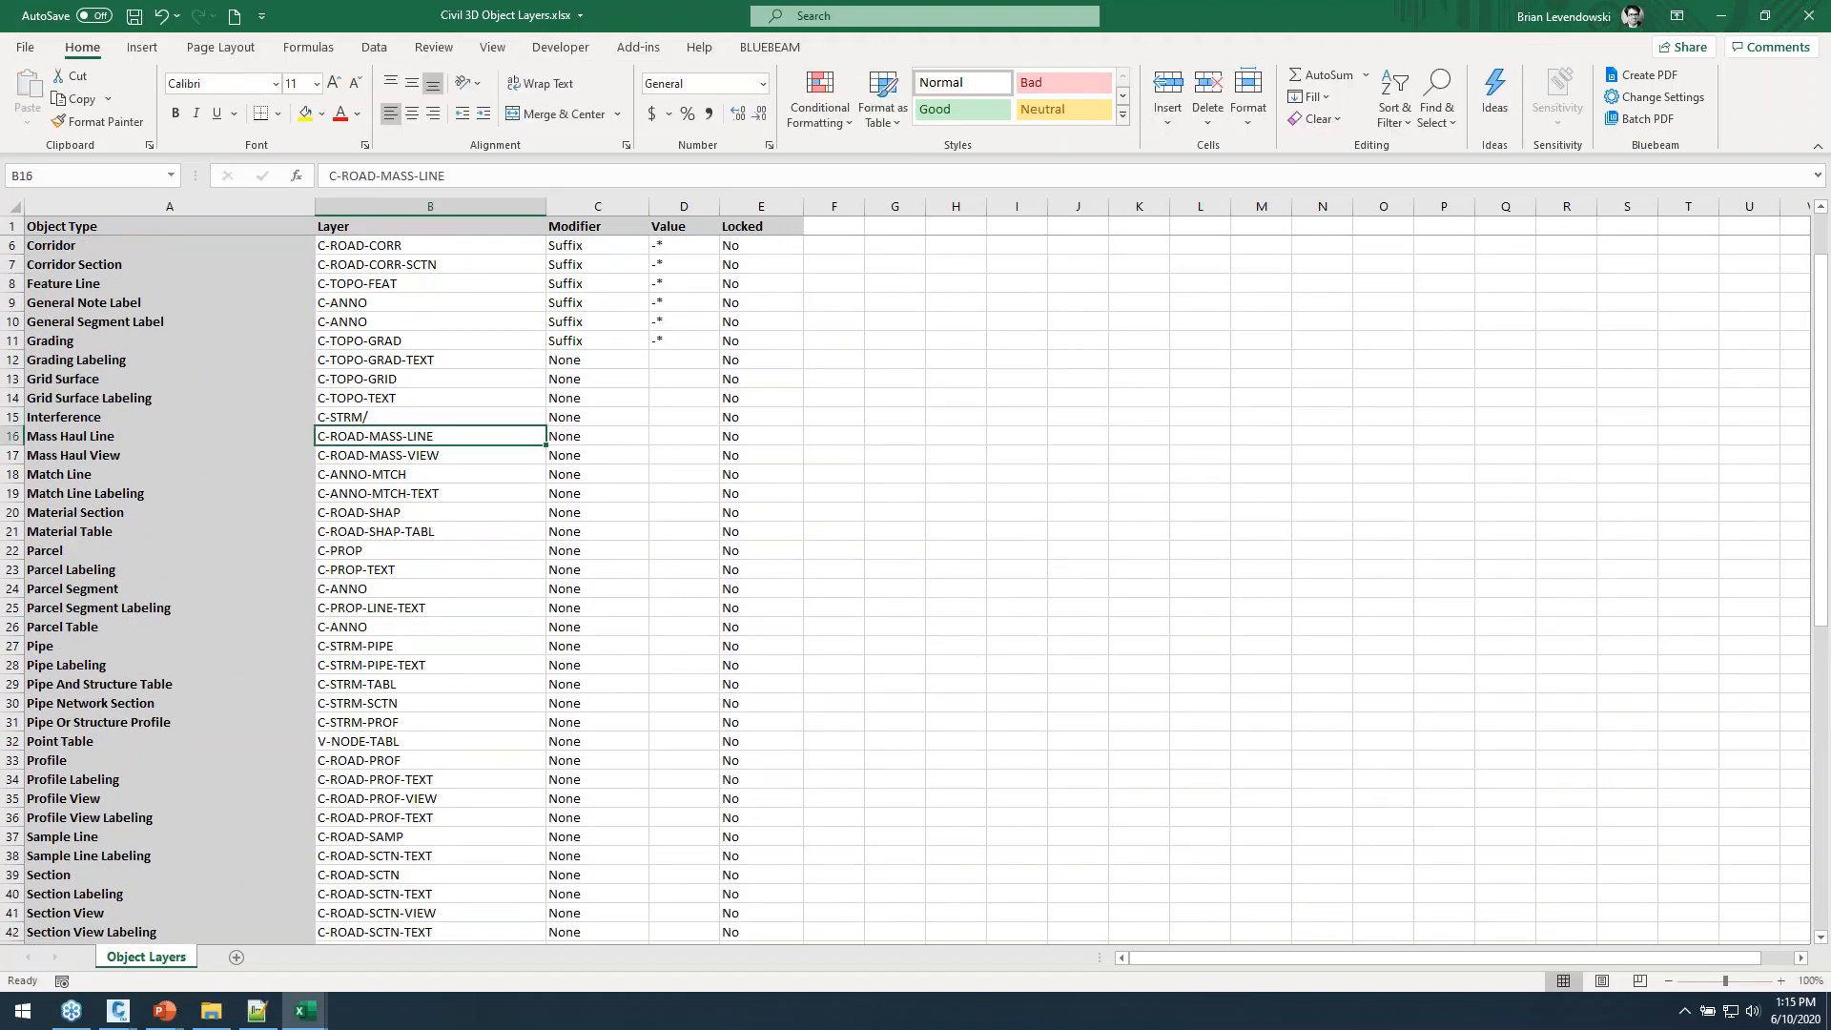
Fill the C-ALIN layer down to Alignment Labeling and Alignment Table, and save the workbook.
{"action": "left_click", "coordinate": [410, 379]}
{"action": "scroll", "coordinate": [424, 367], "scroll_direction": "up", "scroll_amount": 2}
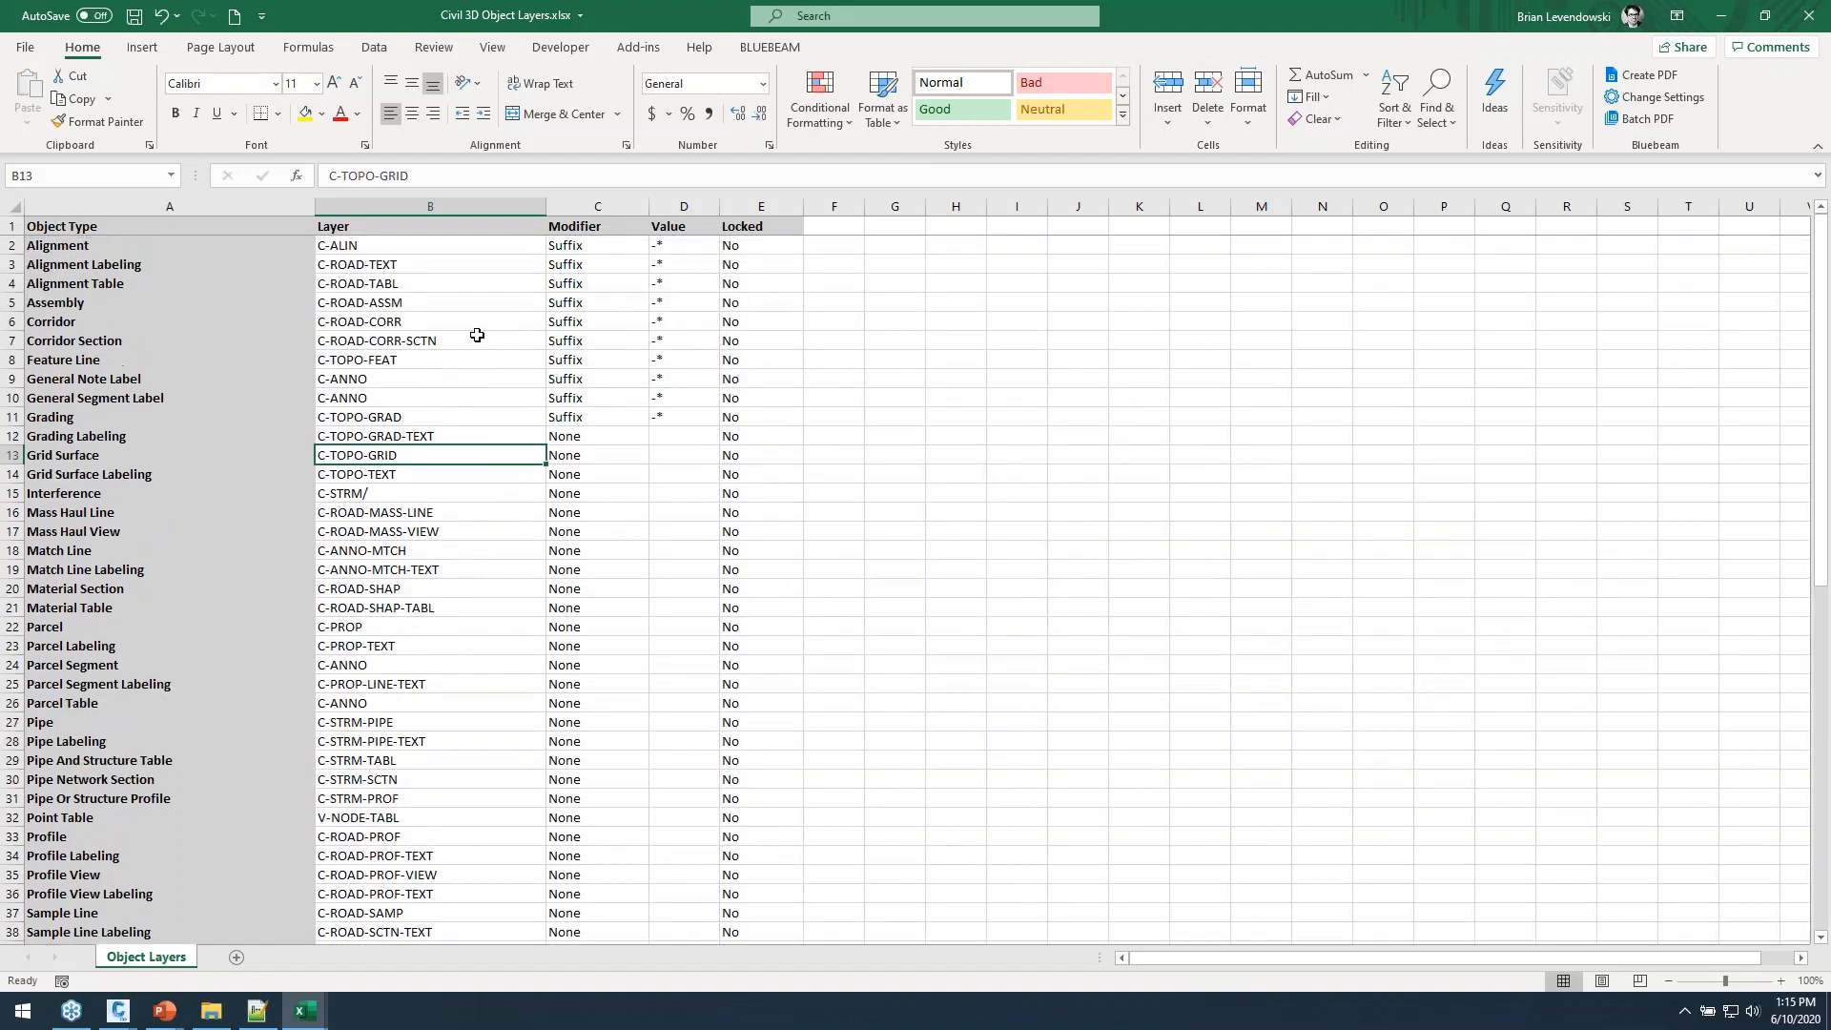
{"action": "left_click", "coordinate": [524, 263]}
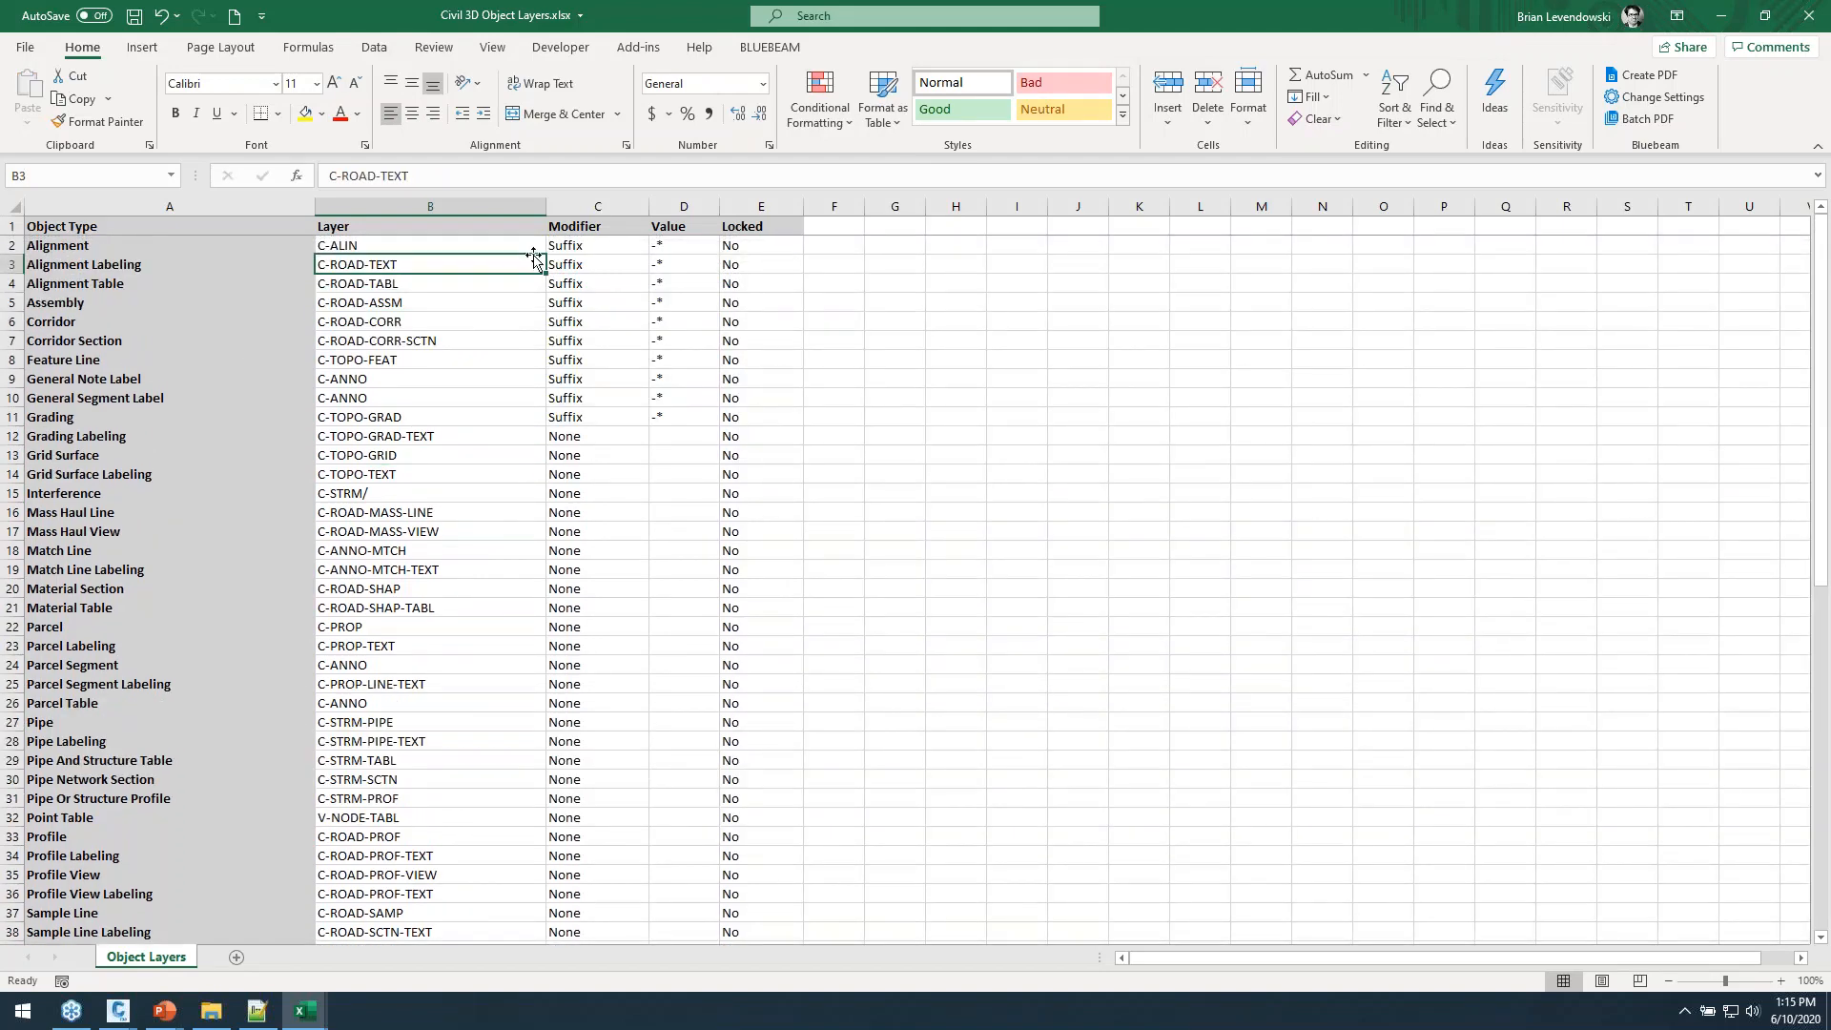
{"action": "left_click", "coordinate": [540, 247]}
{"action": "left_click_drag", "start_coordinate": [545, 249], "coordinate": [548, 288]}
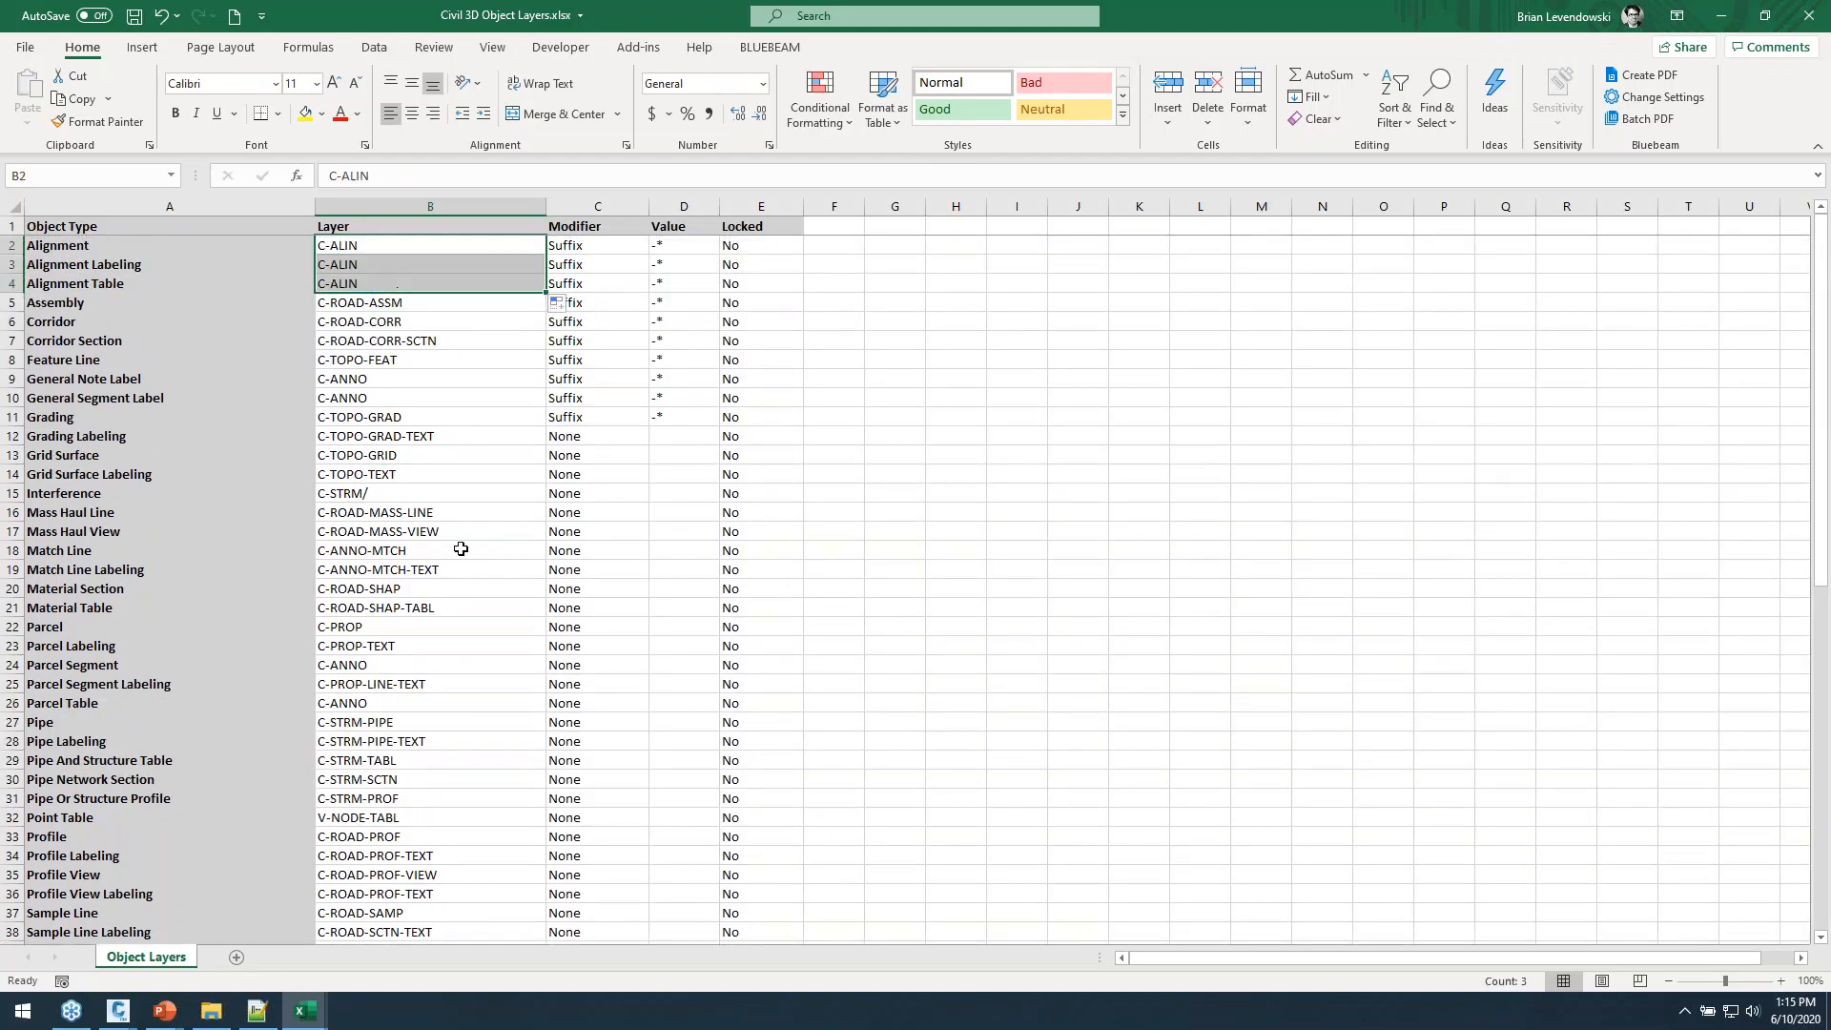
{"action": "left_click", "coordinate": [453, 546]}
{"action": "left_click", "coordinate": [387, 489]}
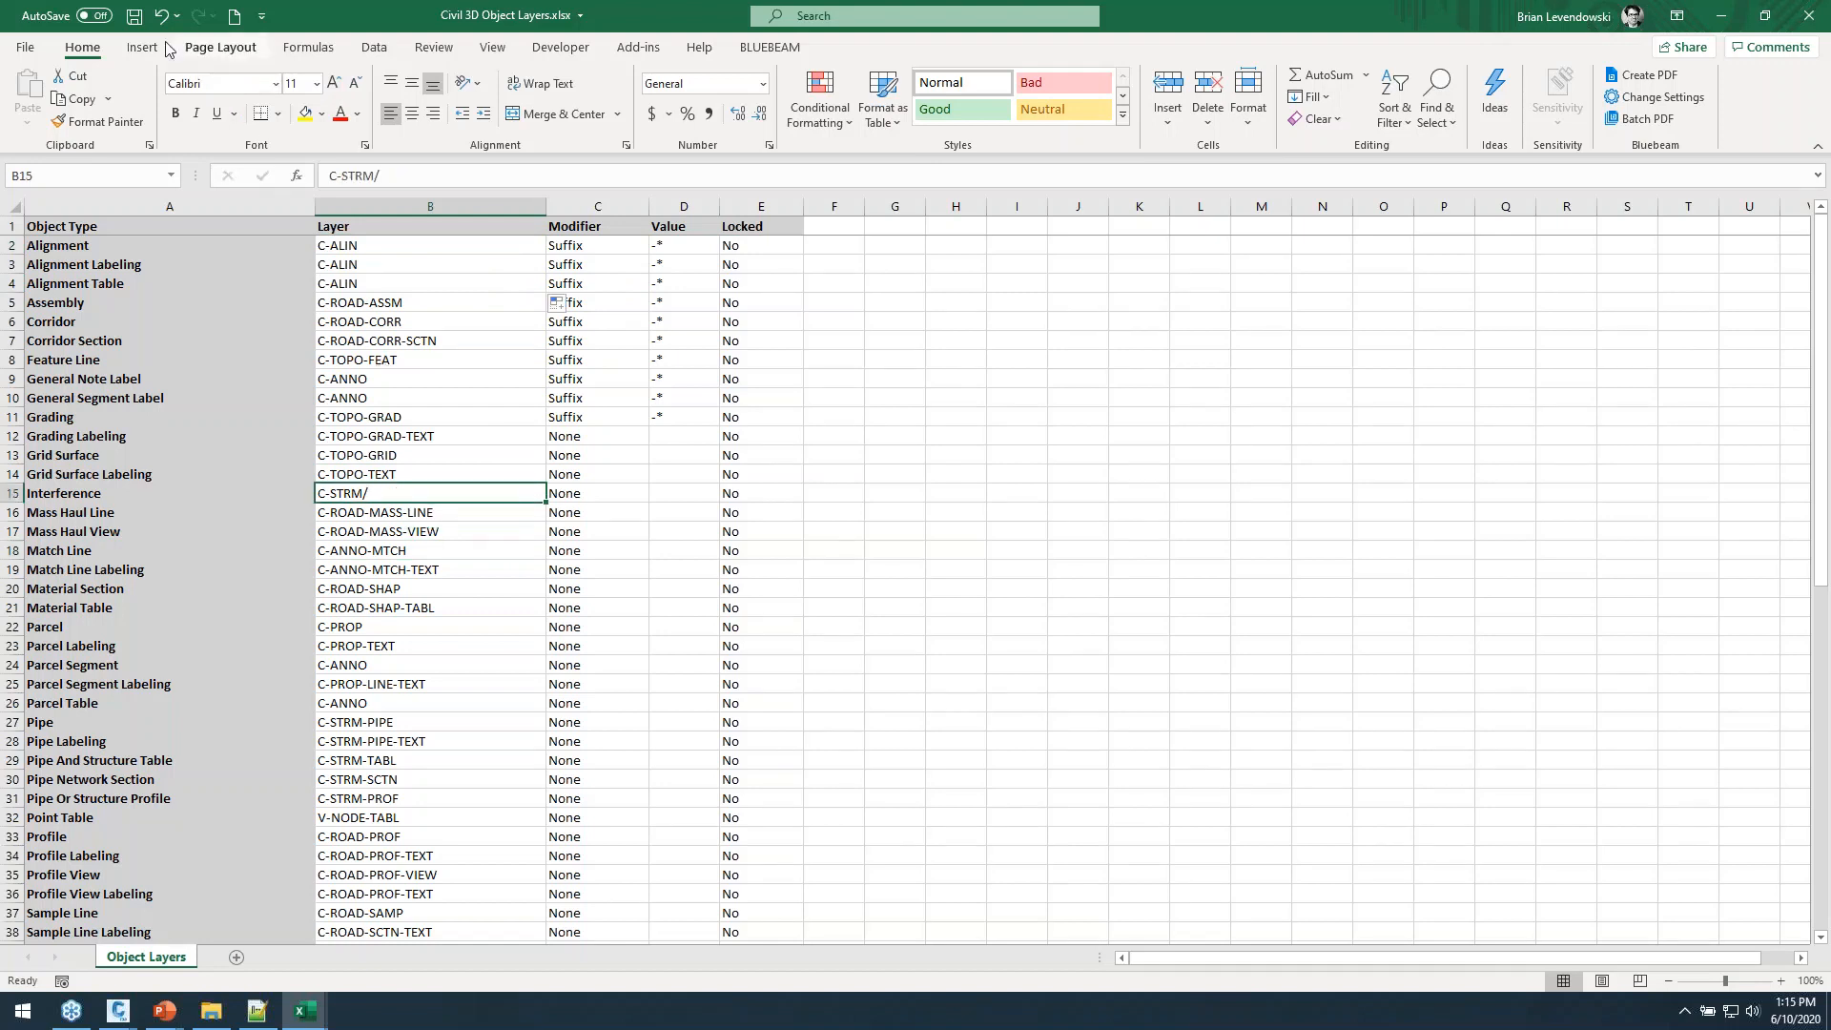
{"action": "left_click", "coordinate": [134, 17]}
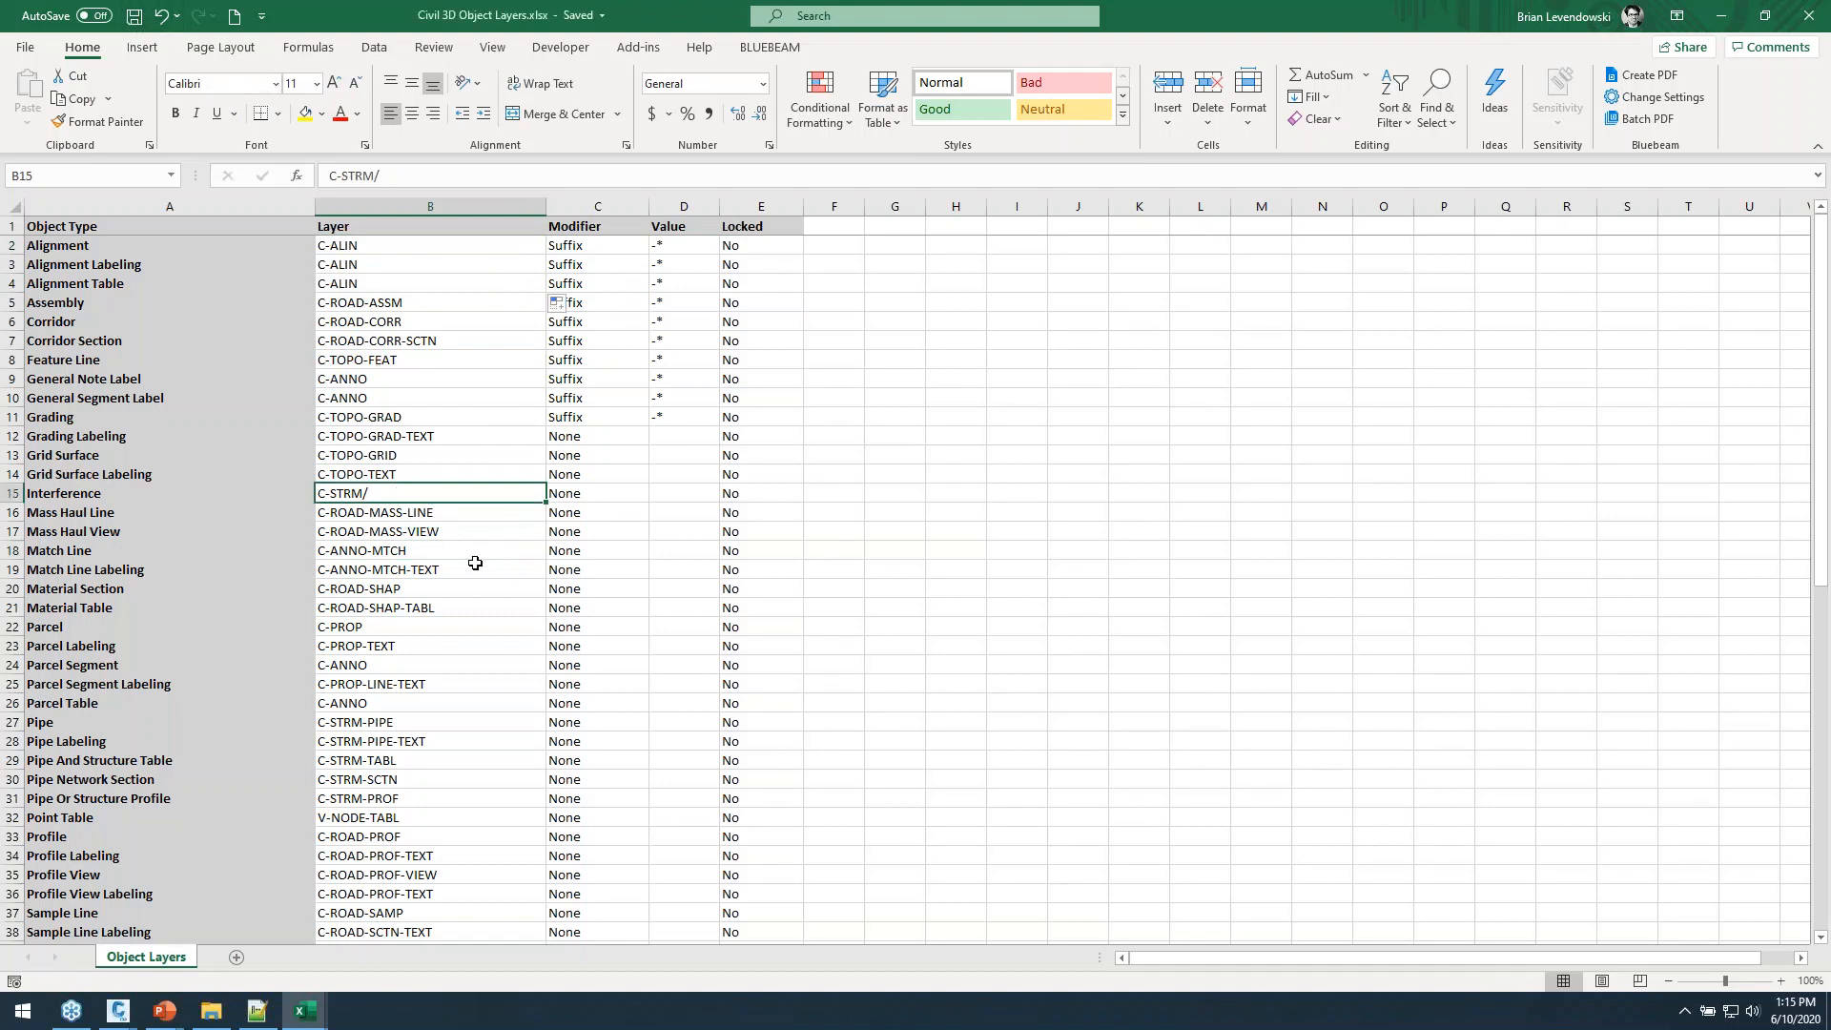
Switch to Civil 3D, close the object layer export, and load Civil 3D Object Layers.xlsx for setting object layers.
{"action": "key", "text": "alt+Tab"}
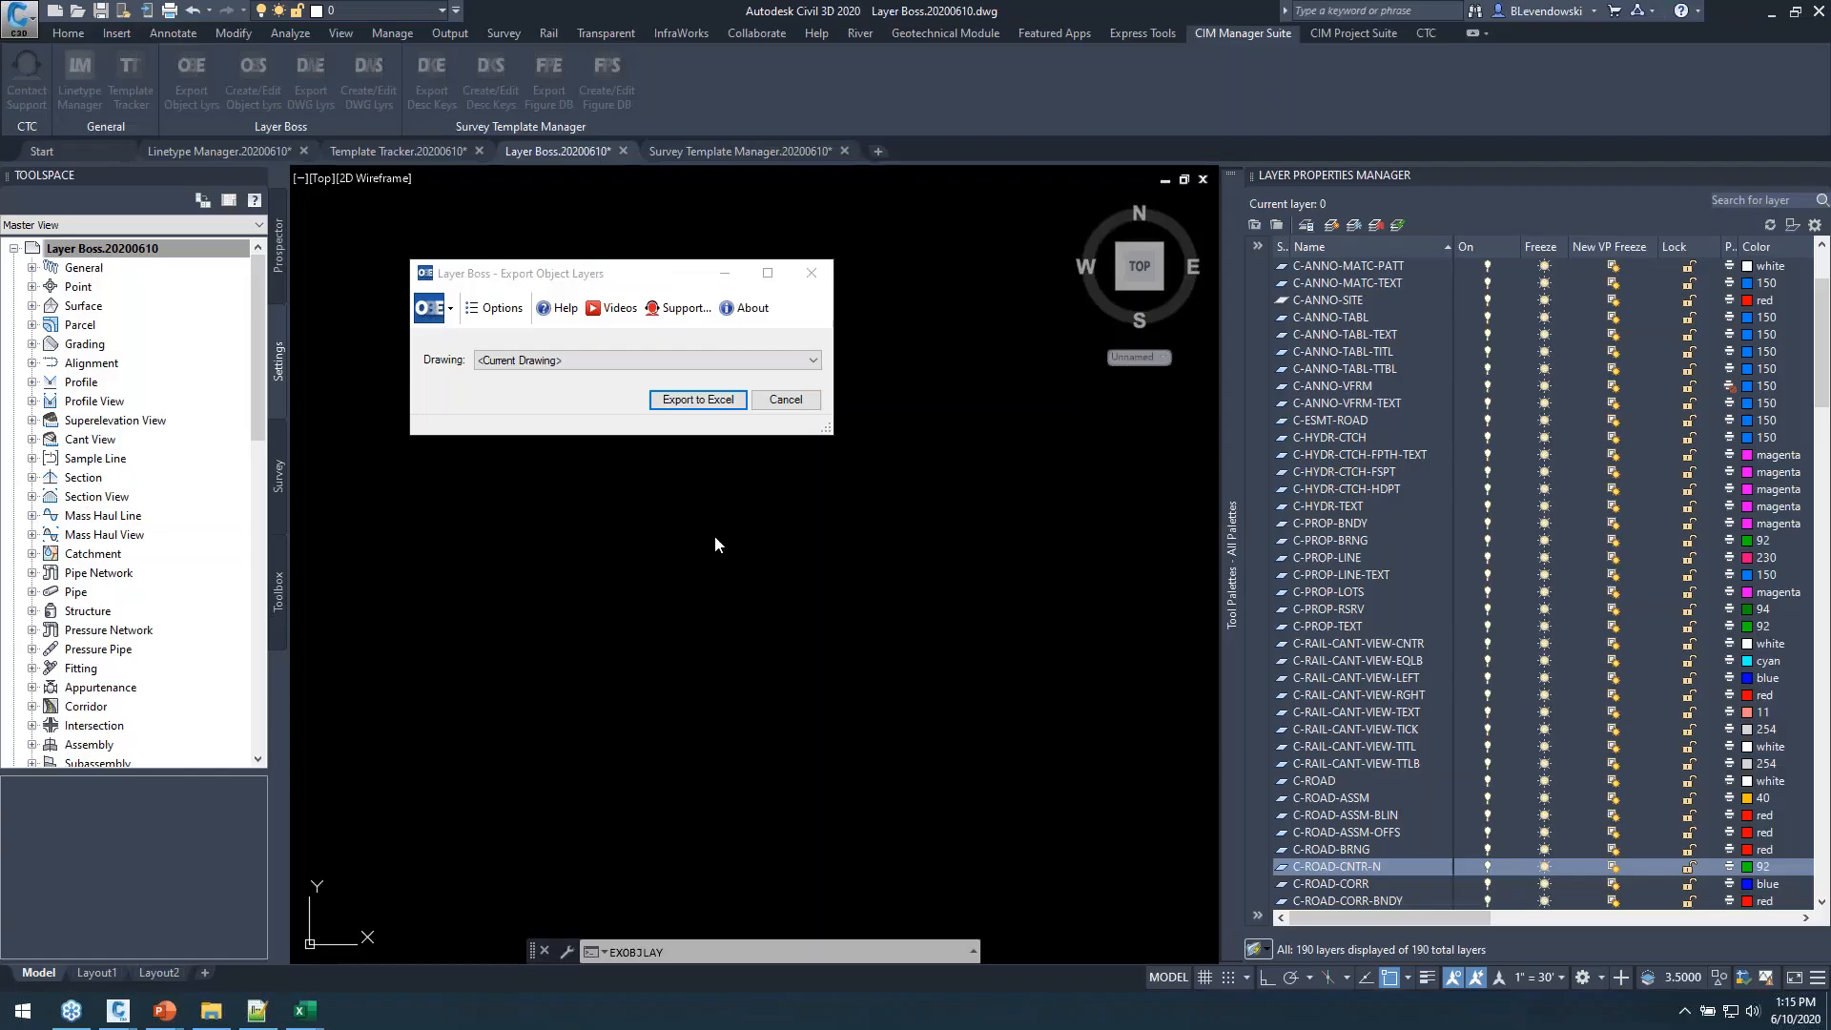
{"action": "left_click", "coordinate": [780, 401]}
{"action": "left_click", "coordinate": [253, 76]}
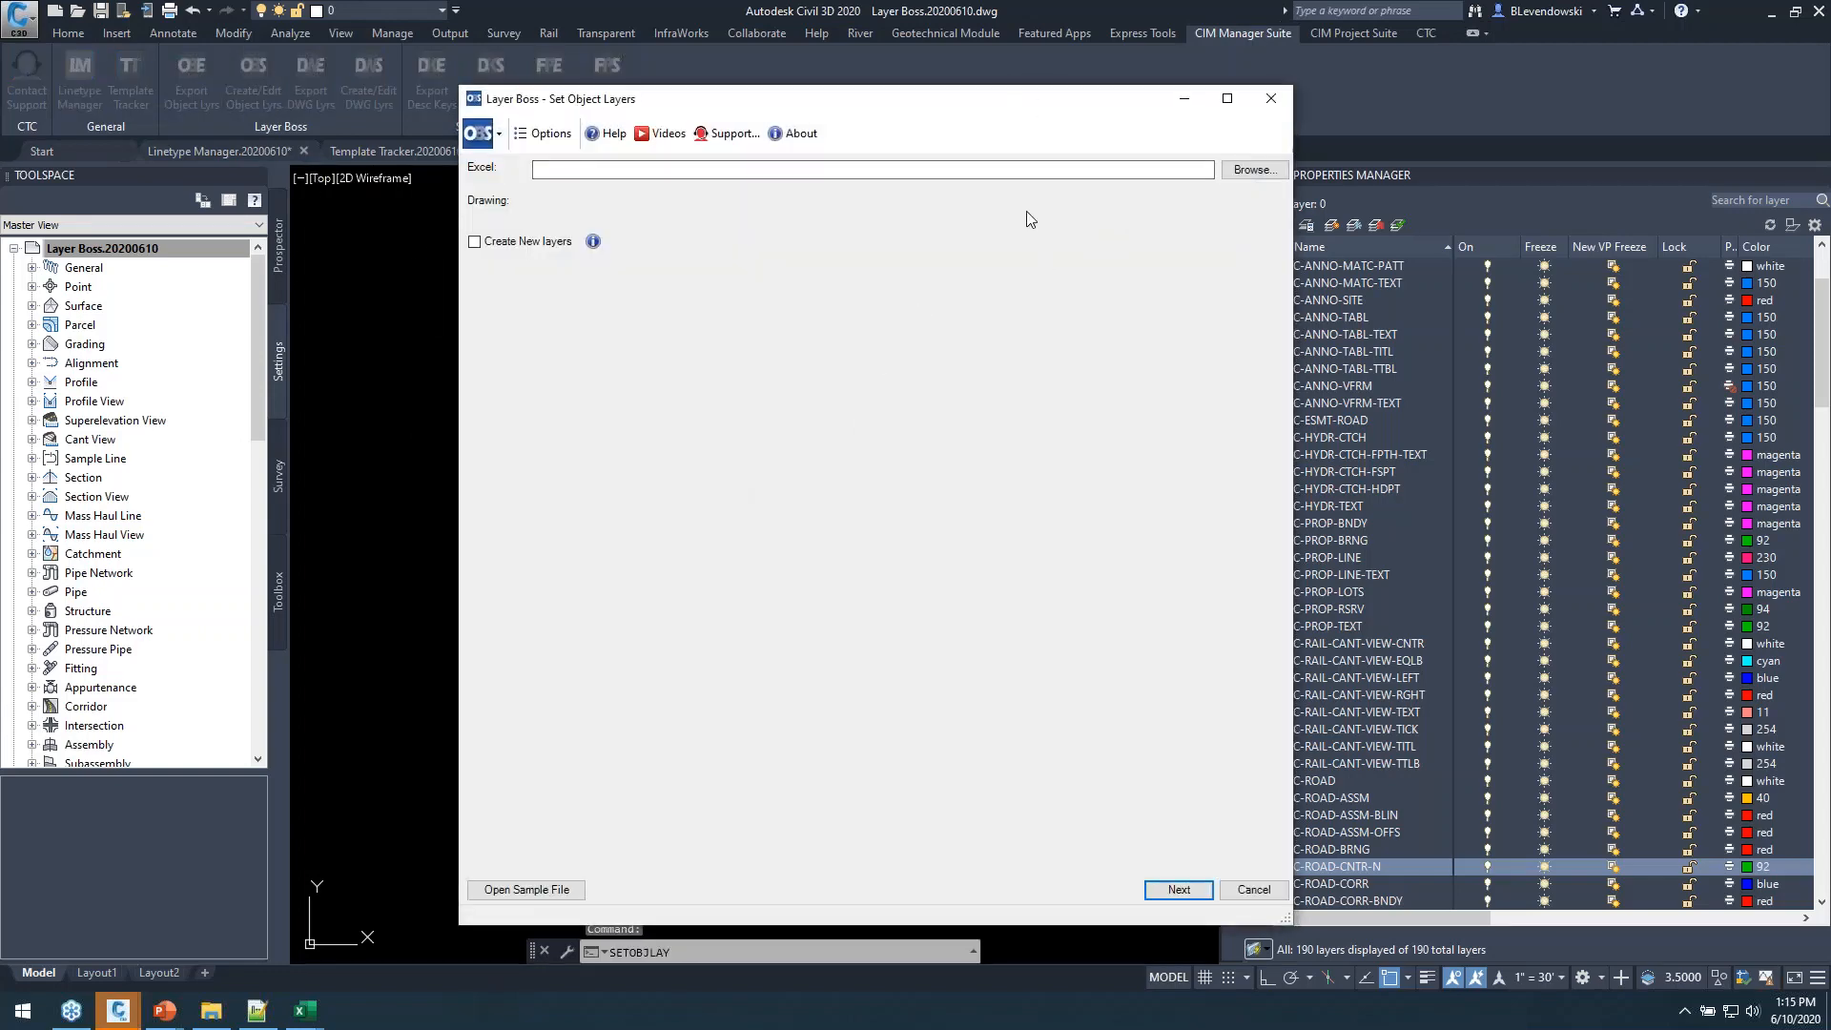
{"action": "left_click_drag", "start_coordinate": [940, 444], "coordinate": [824, 296]}
{"action": "left_click", "coordinate": [1139, 372]}
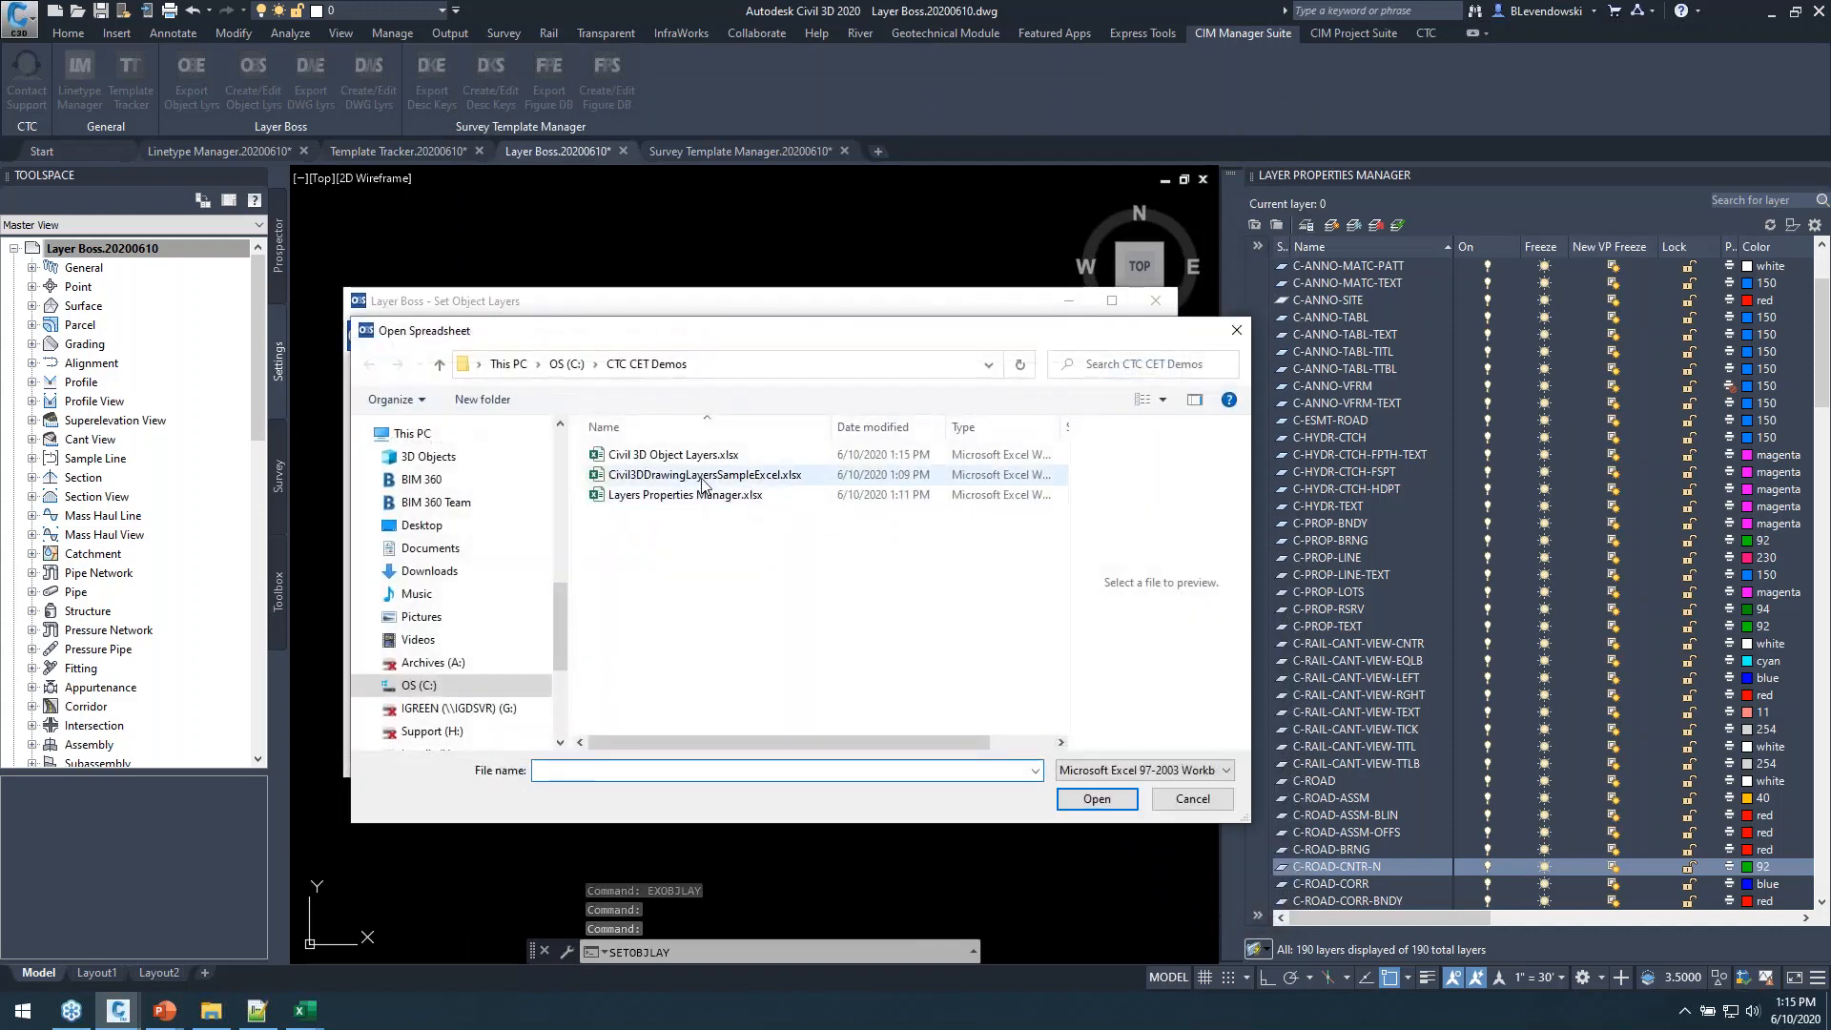
{"action": "left_click", "coordinate": [672, 454]}
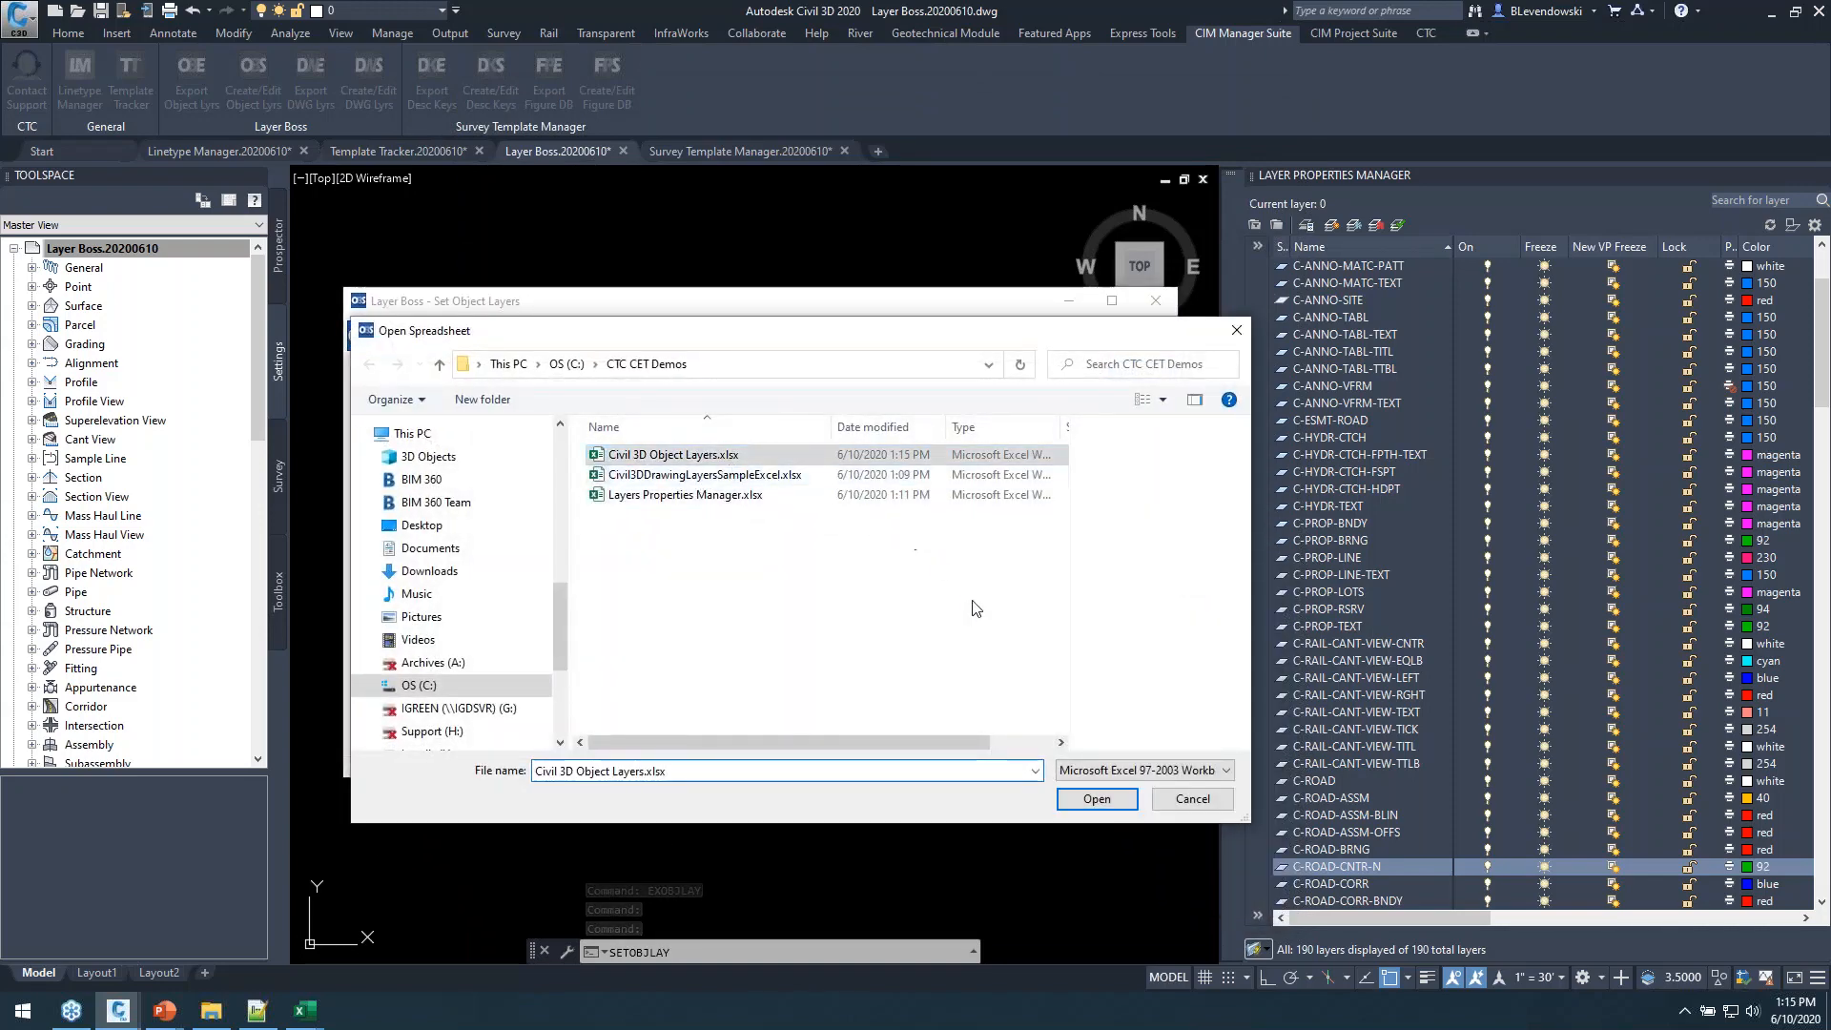
{"action": "left_click", "coordinate": [1106, 795]}
Enable creation of new layers, generate the object layer report, and try to apply it to the drawing.
{"action": "left_click", "coordinate": [404, 448]}
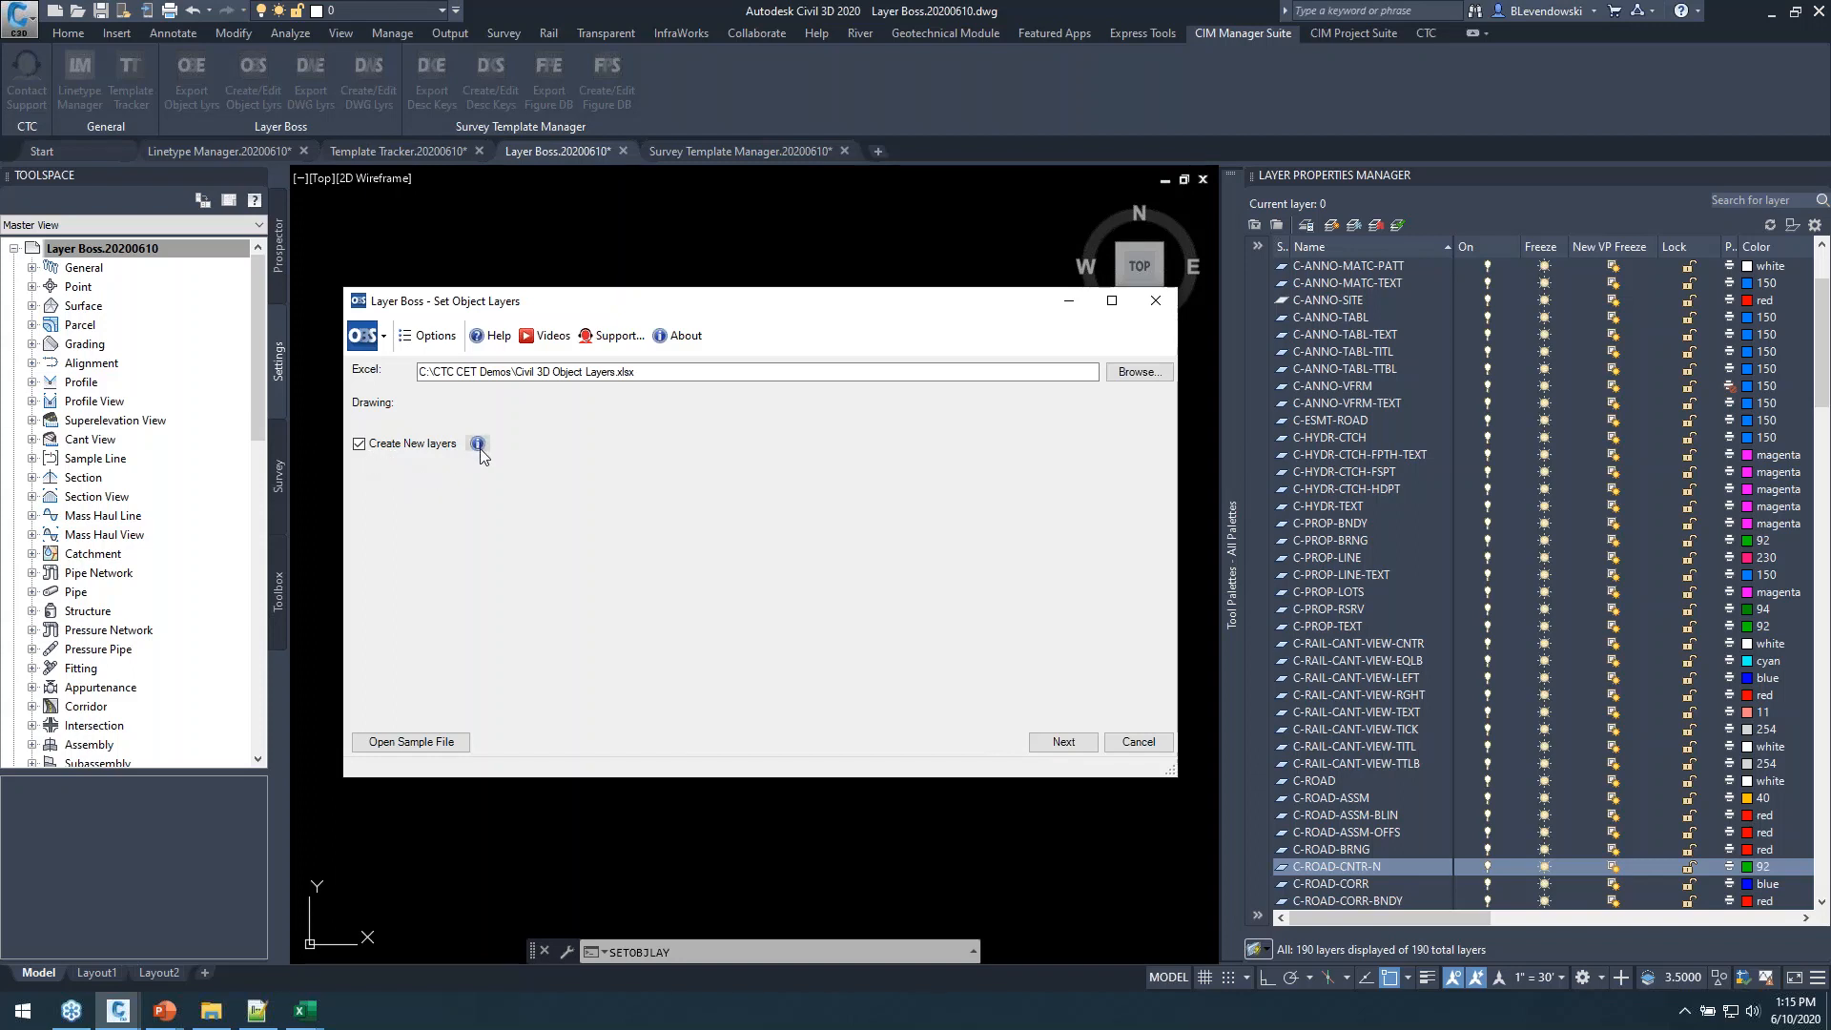
{"action": "left_click", "coordinate": [1063, 742]}
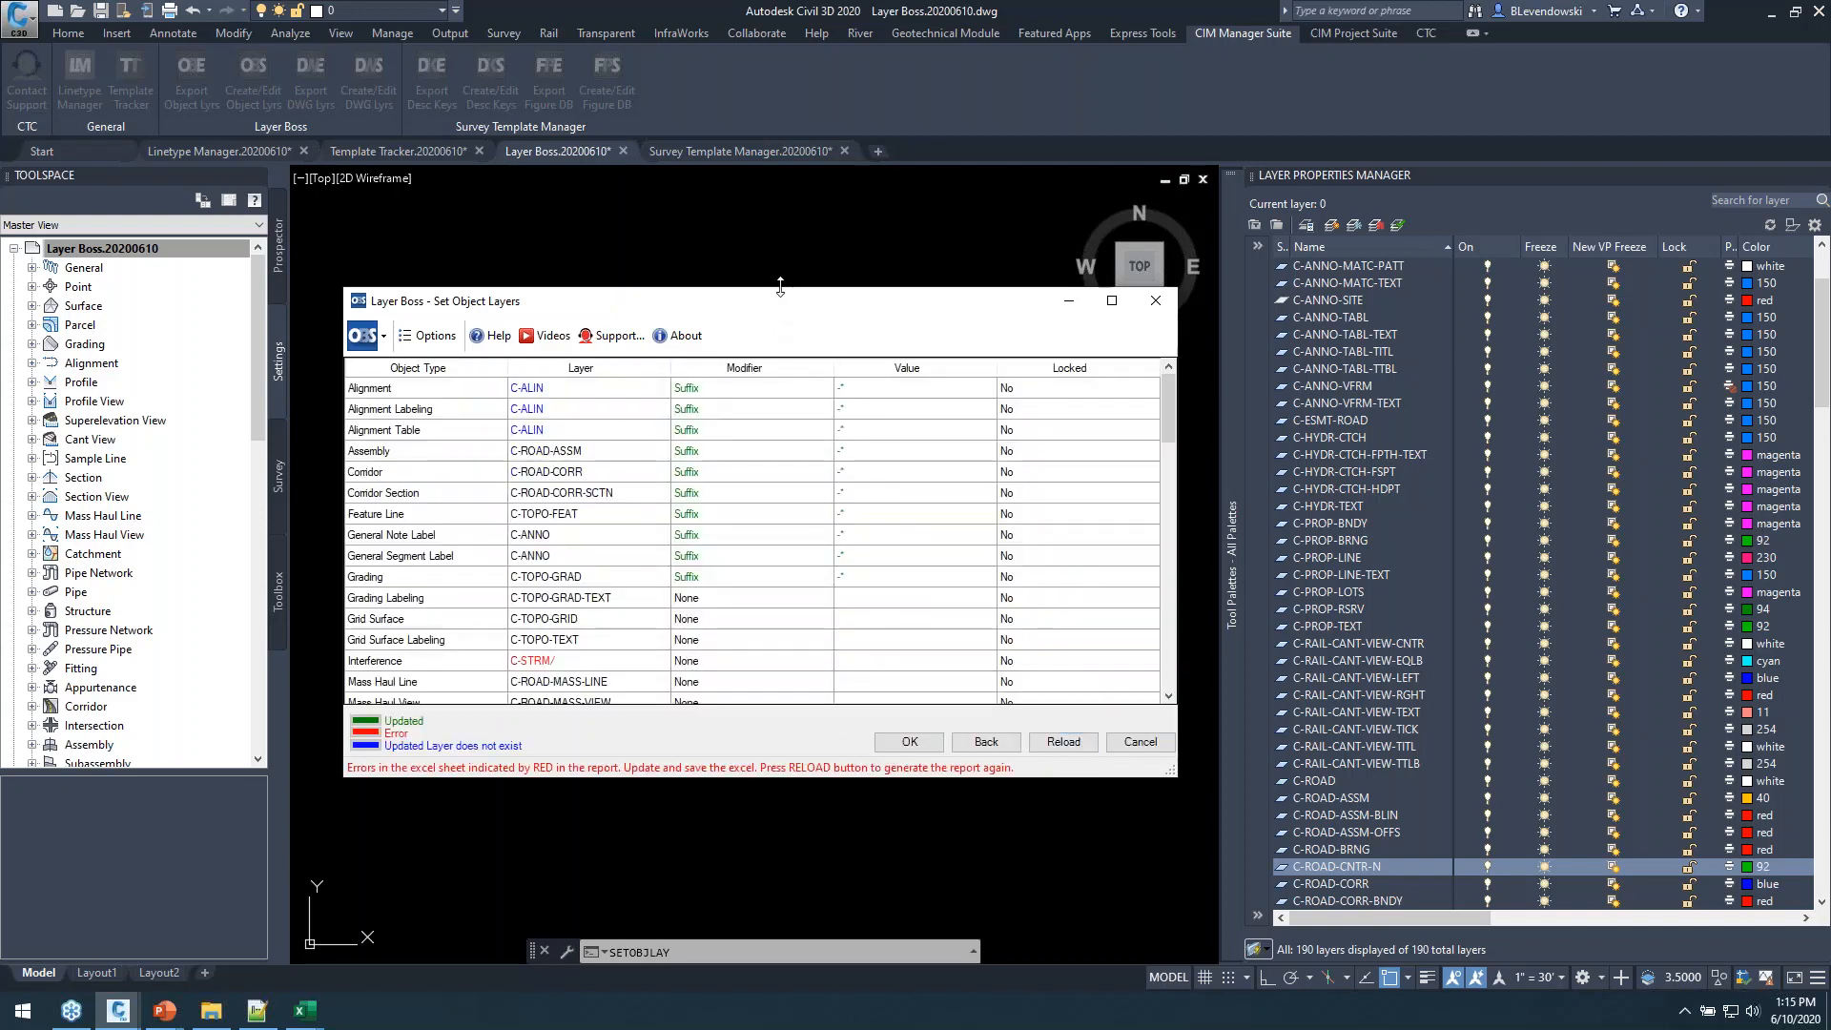
{"action": "left_click_drag", "start_coordinate": [778, 290], "coordinate": [797, 120]}
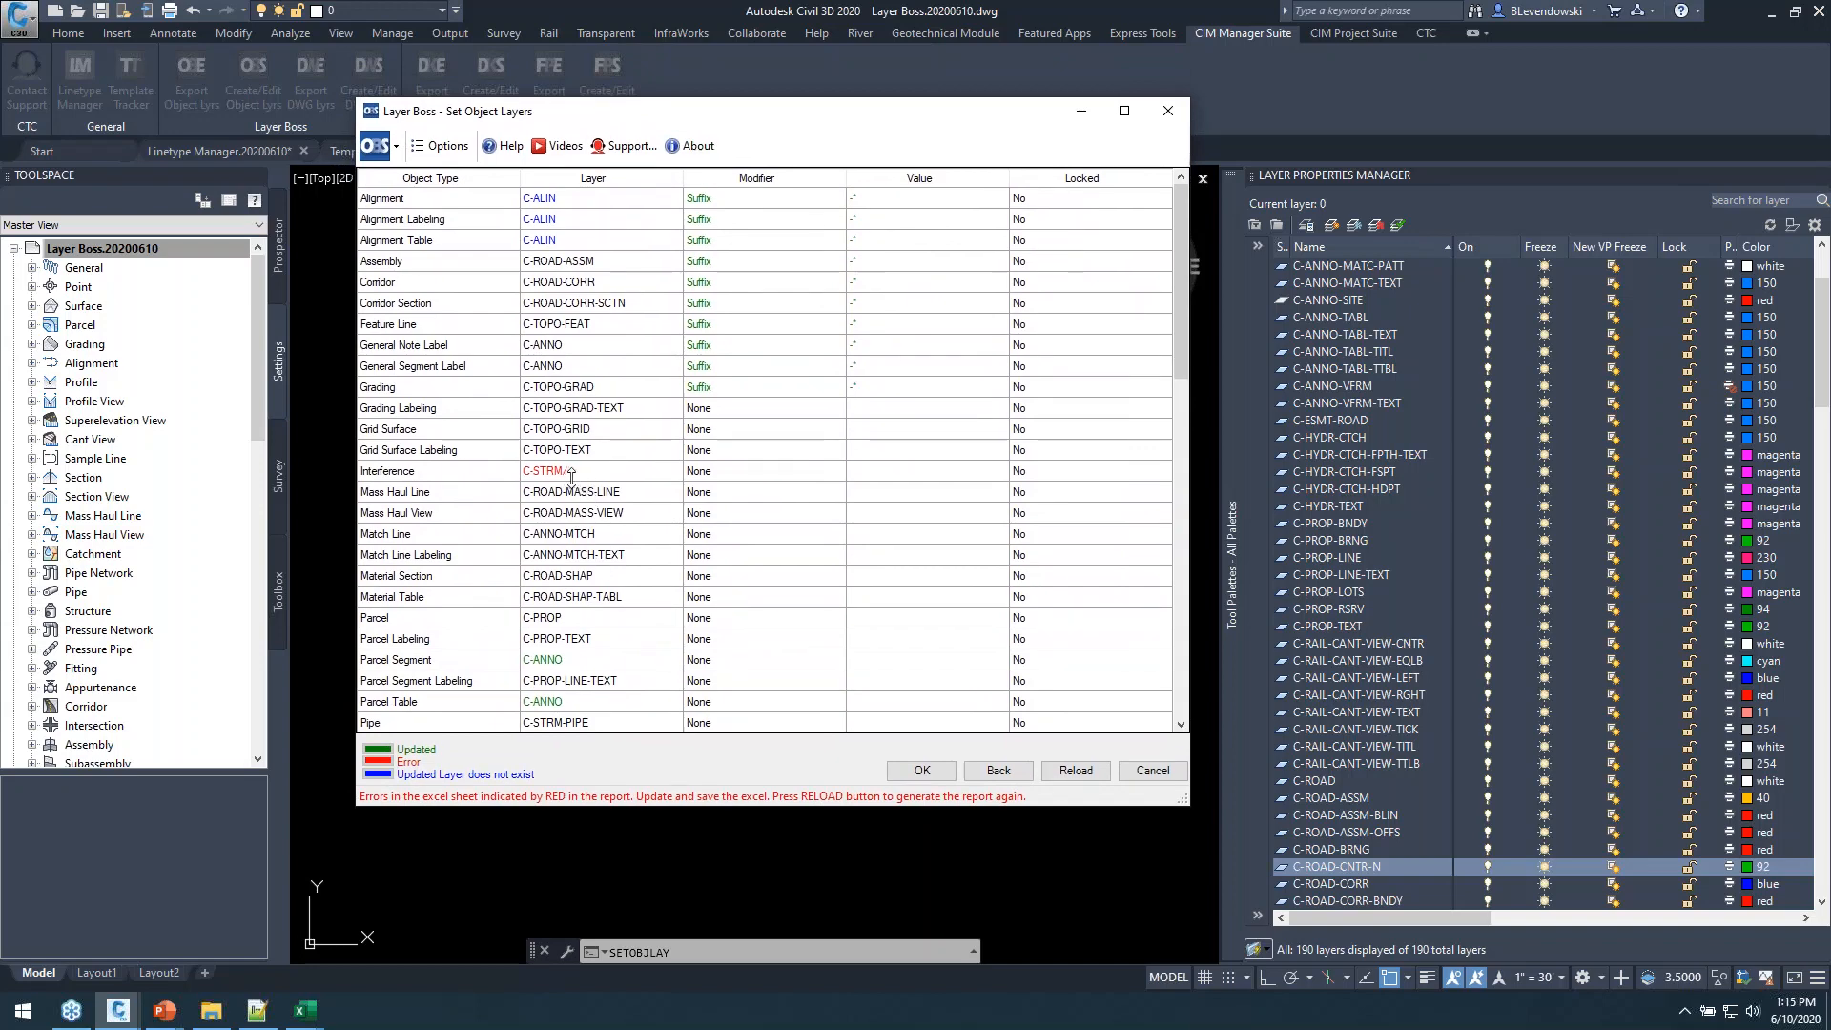
{"action": "left_click", "coordinate": [919, 772]}
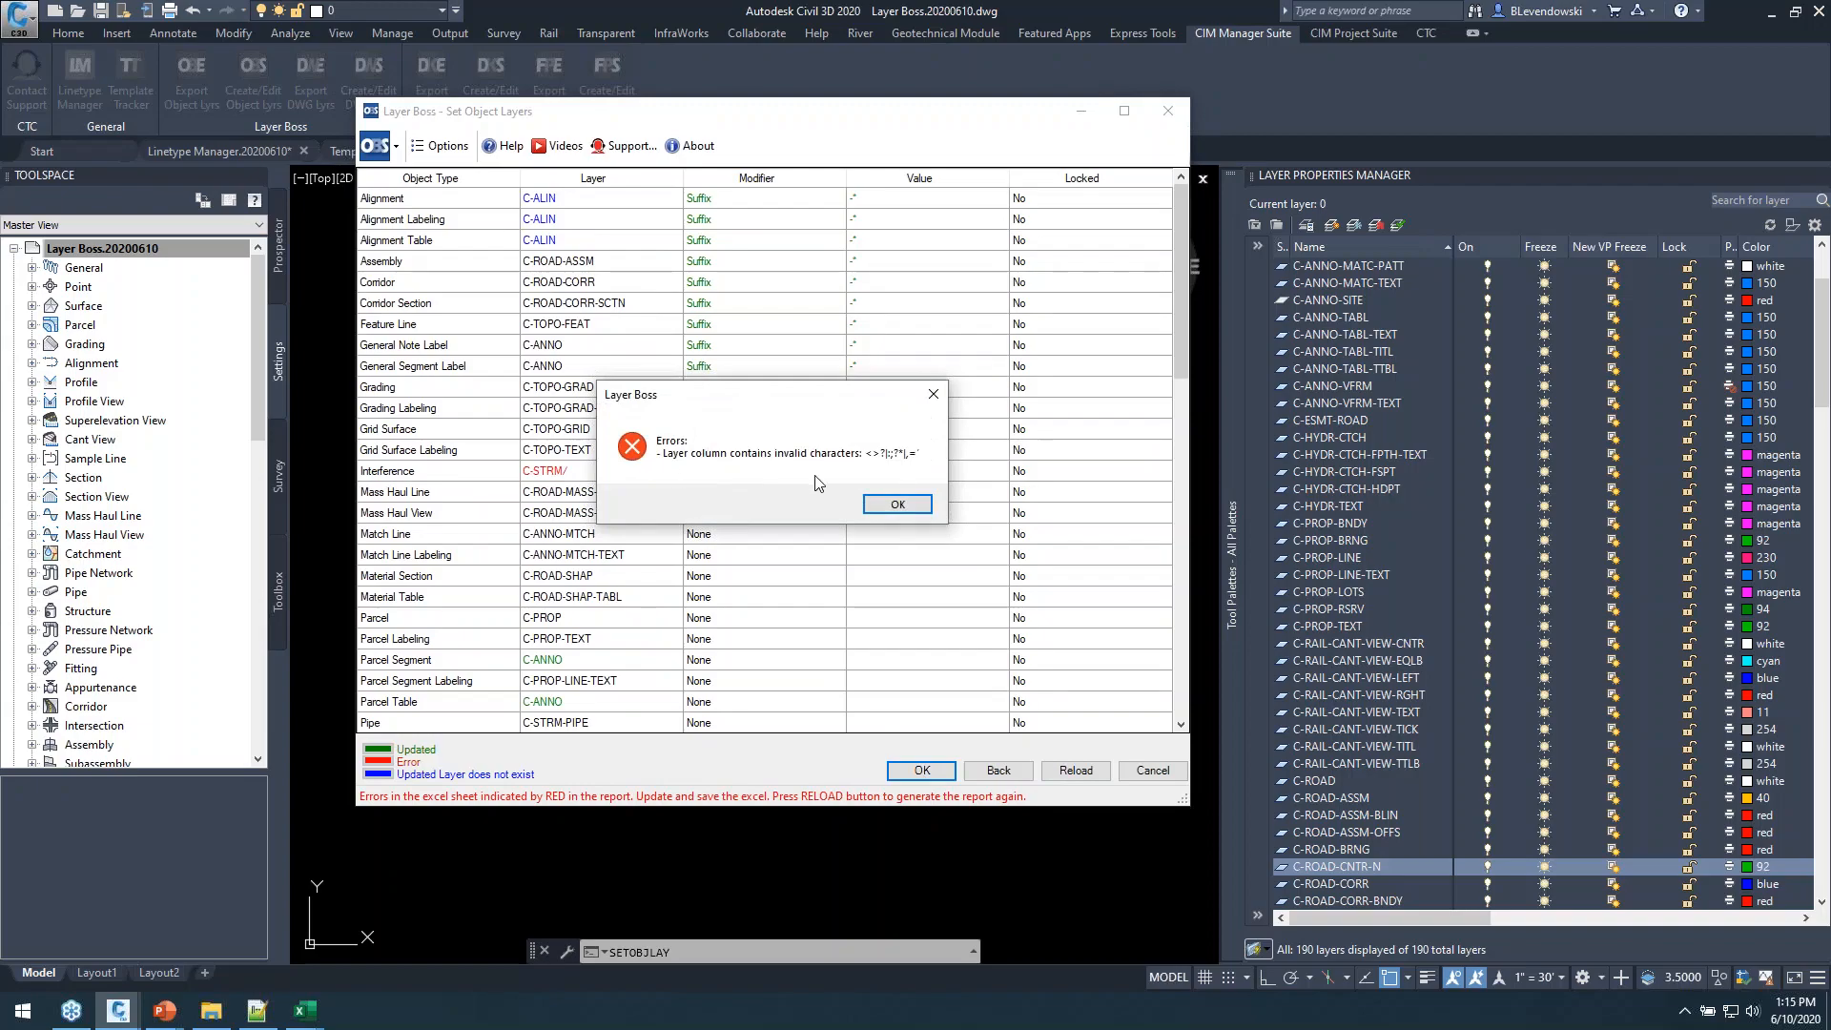
{"action": "left_click", "coordinate": [894, 504]}
Switch to the Civil 3D Object Layers workbook in Excel and correct the Interference layer to C-STRM.
{"action": "key", "text": "alt+Tab"}
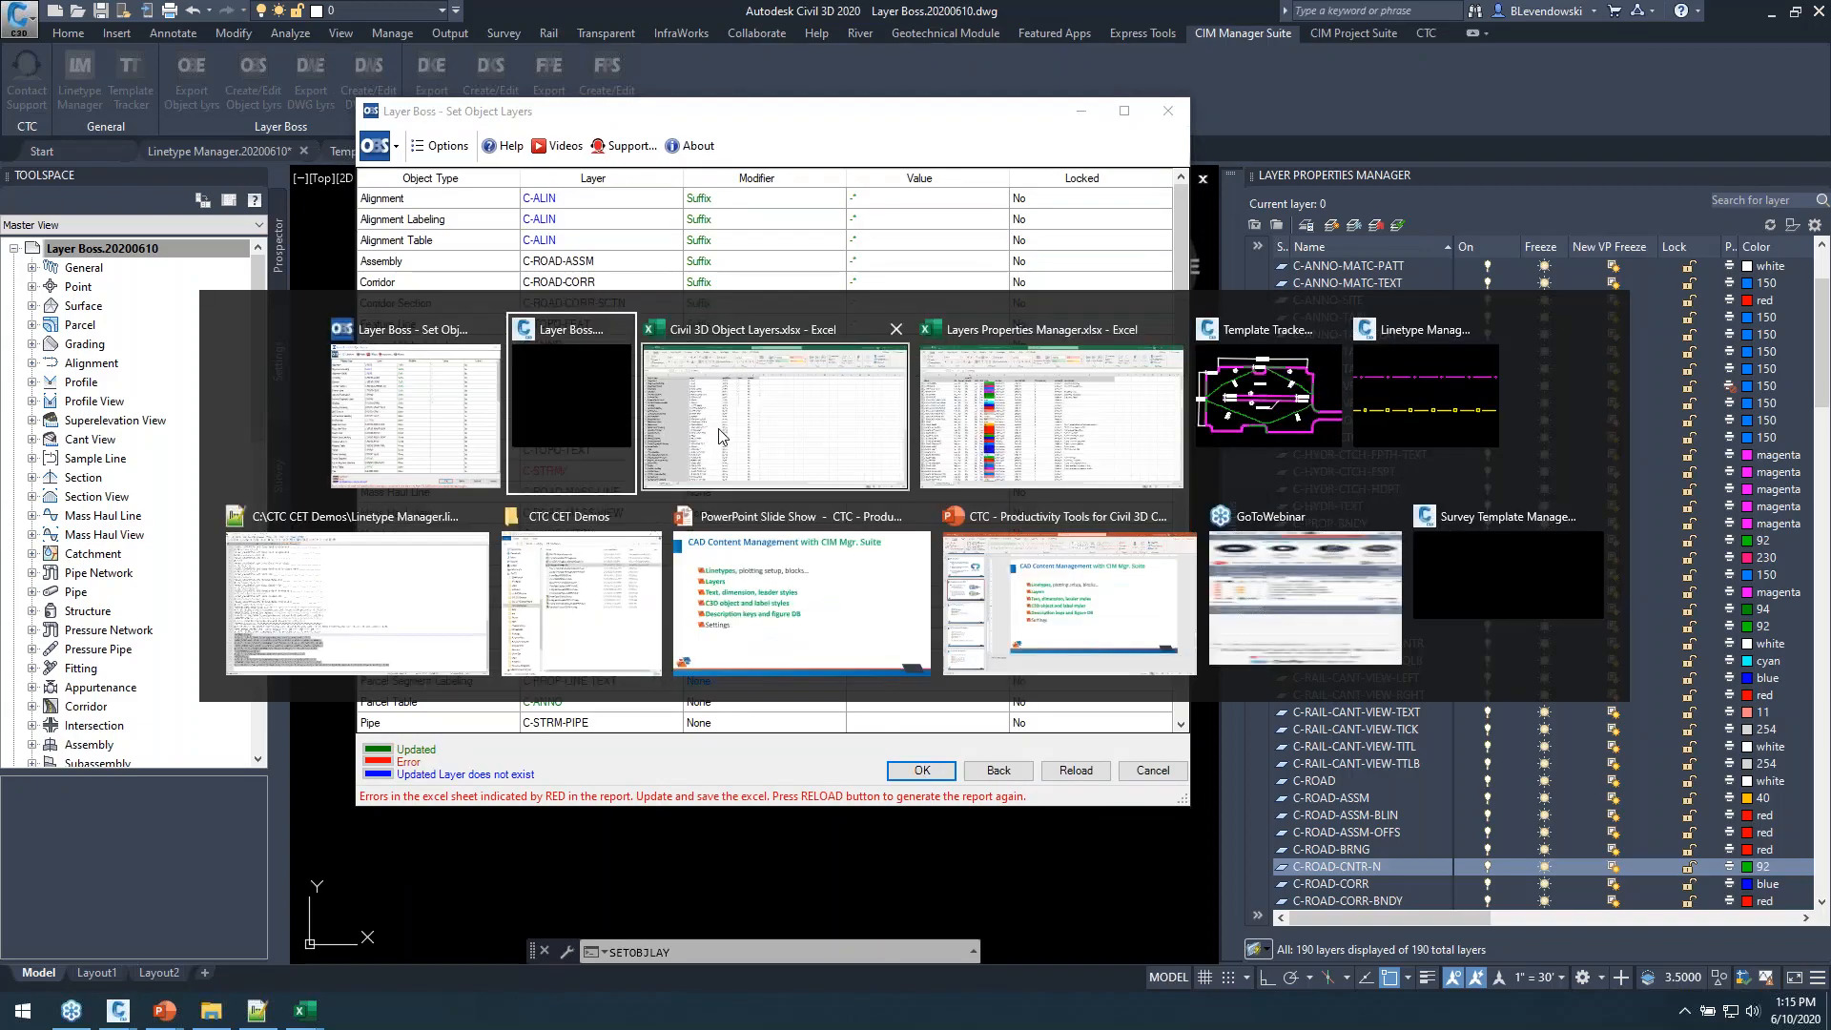
{"action": "left_click", "coordinate": [721, 436]}
{"action": "double_click", "coordinate": [431, 493]}
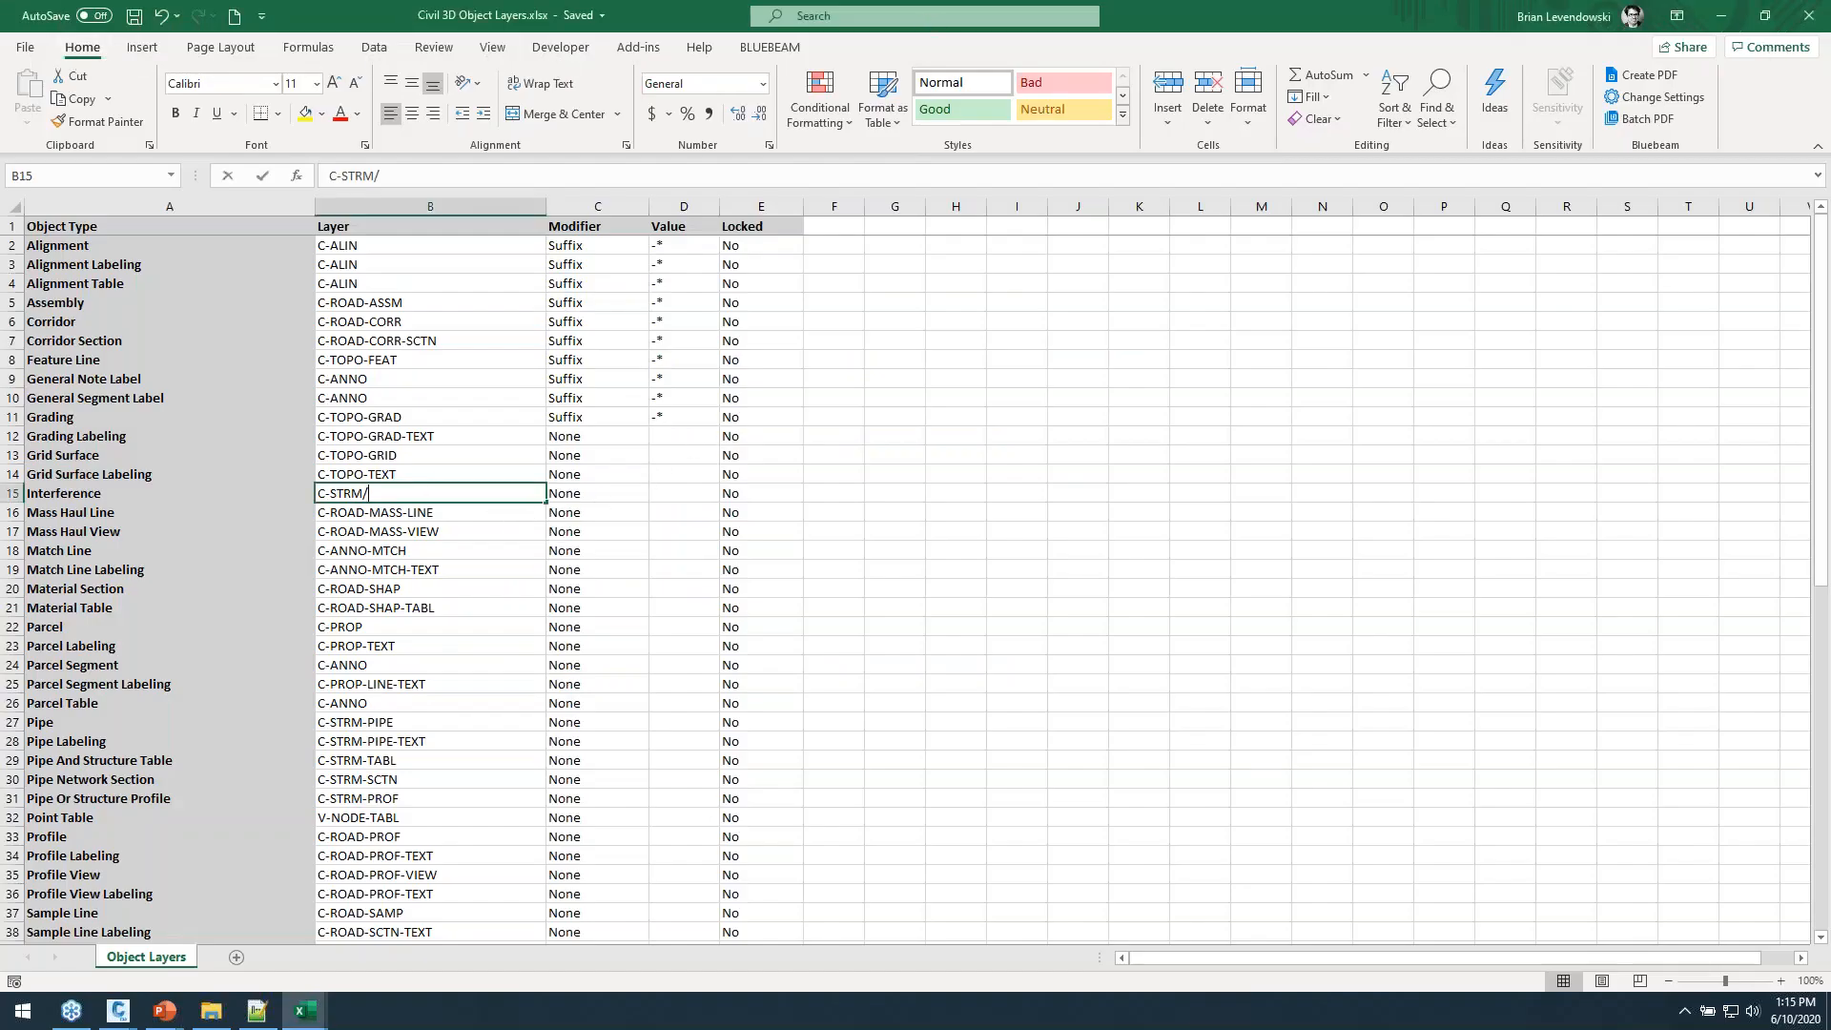
{"action": "key", "text": "Return"}
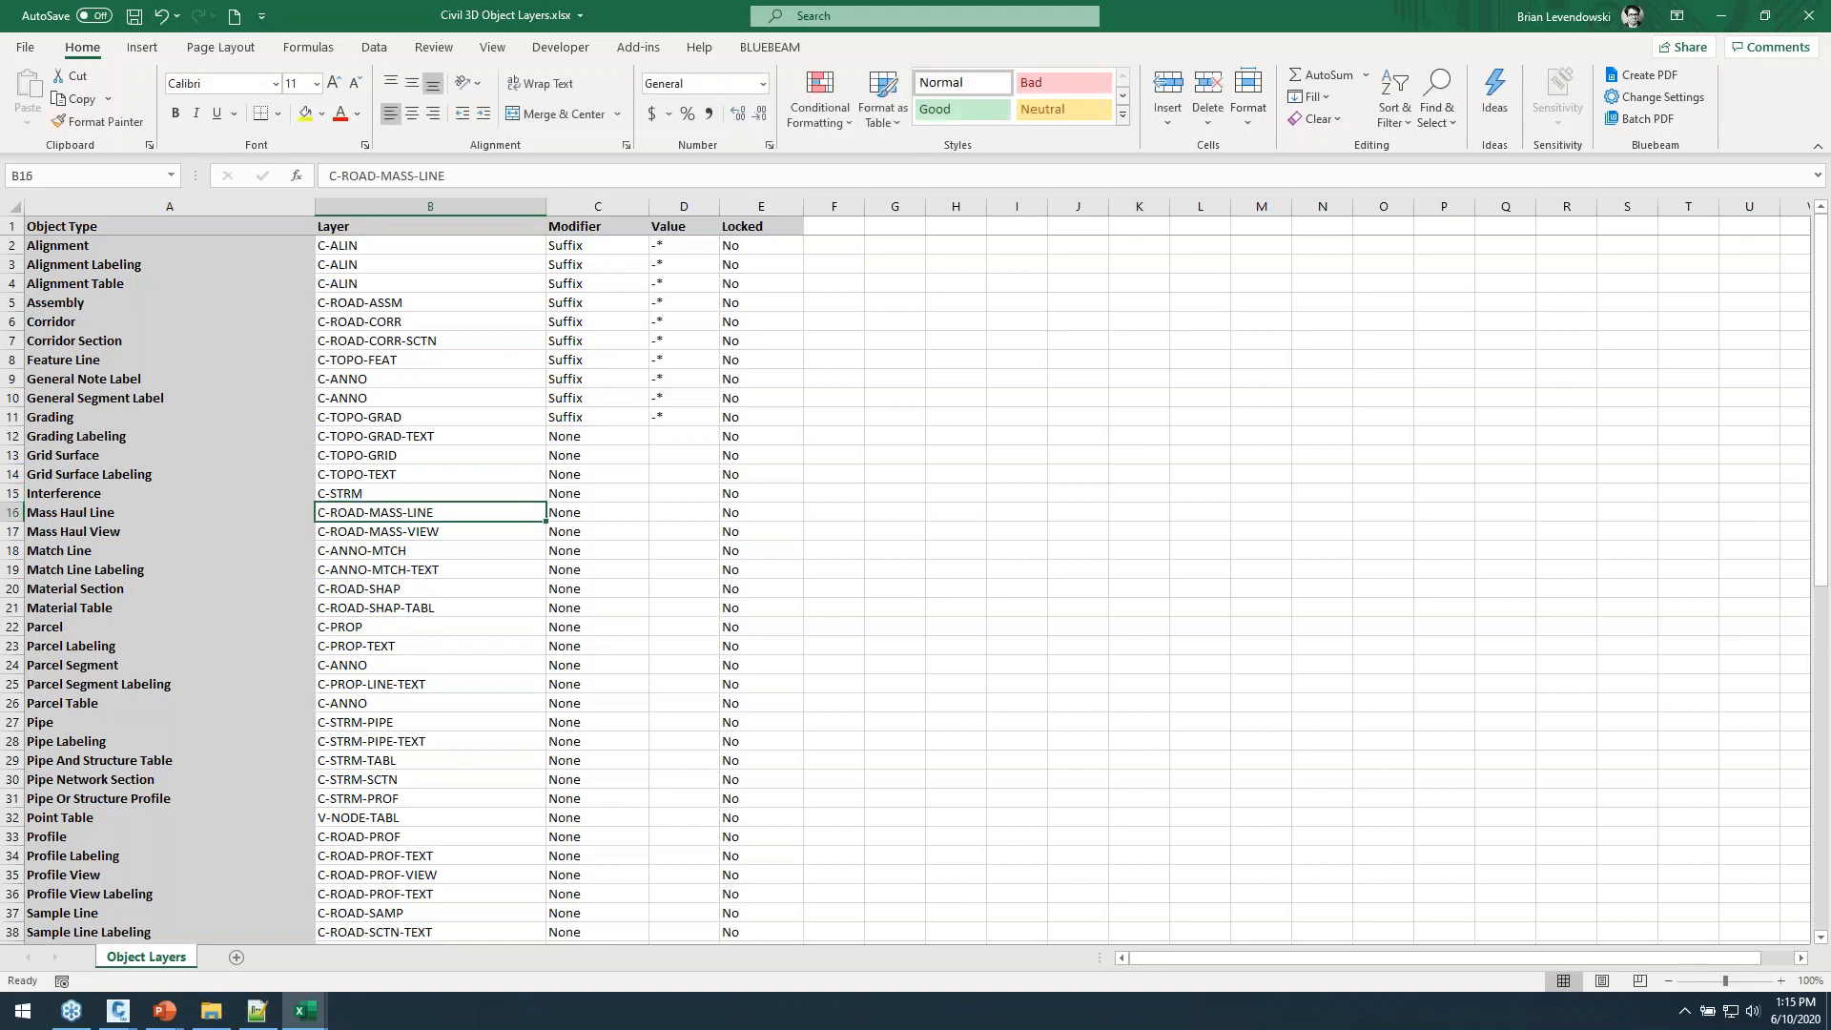
{"action": "key", "text": "Up"}
Try reloading the object layer report in Layer Boss, then return to Excel and save the corrected workbook.
{"action": "key", "text": "alt+Tab"}
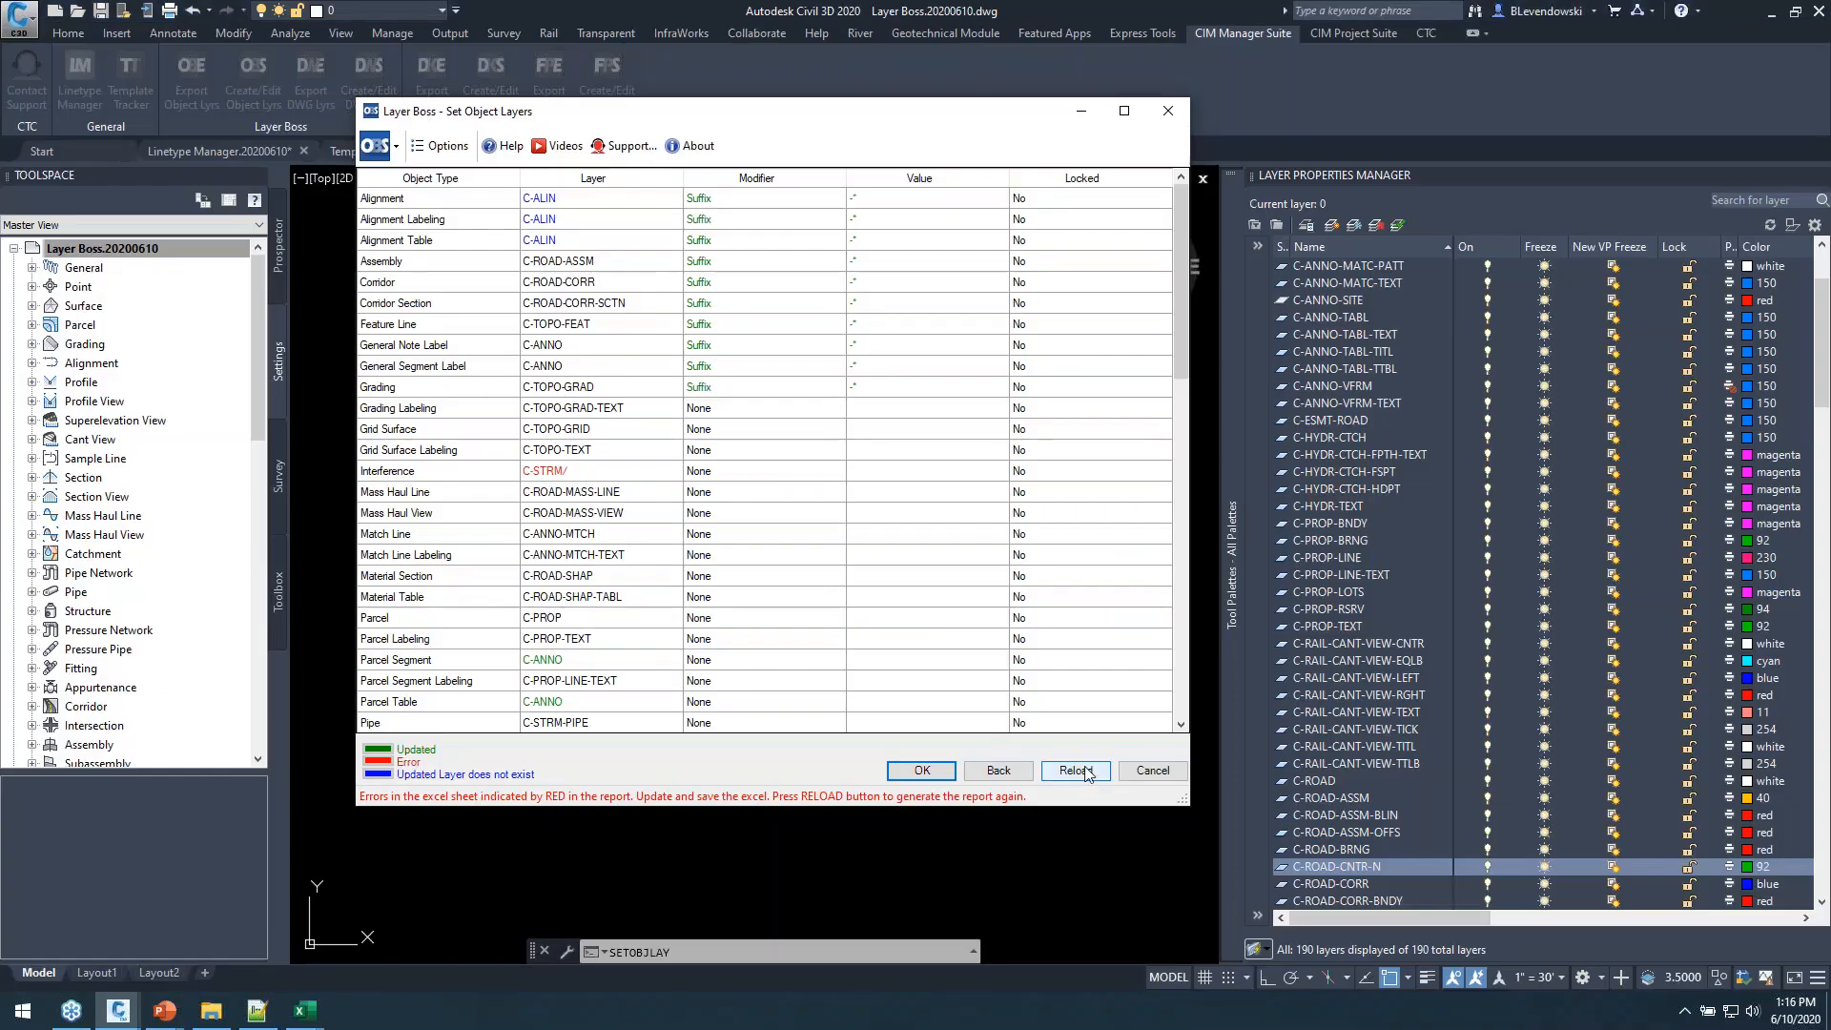
{"action": "left_click", "coordinate": [1076, 777]}
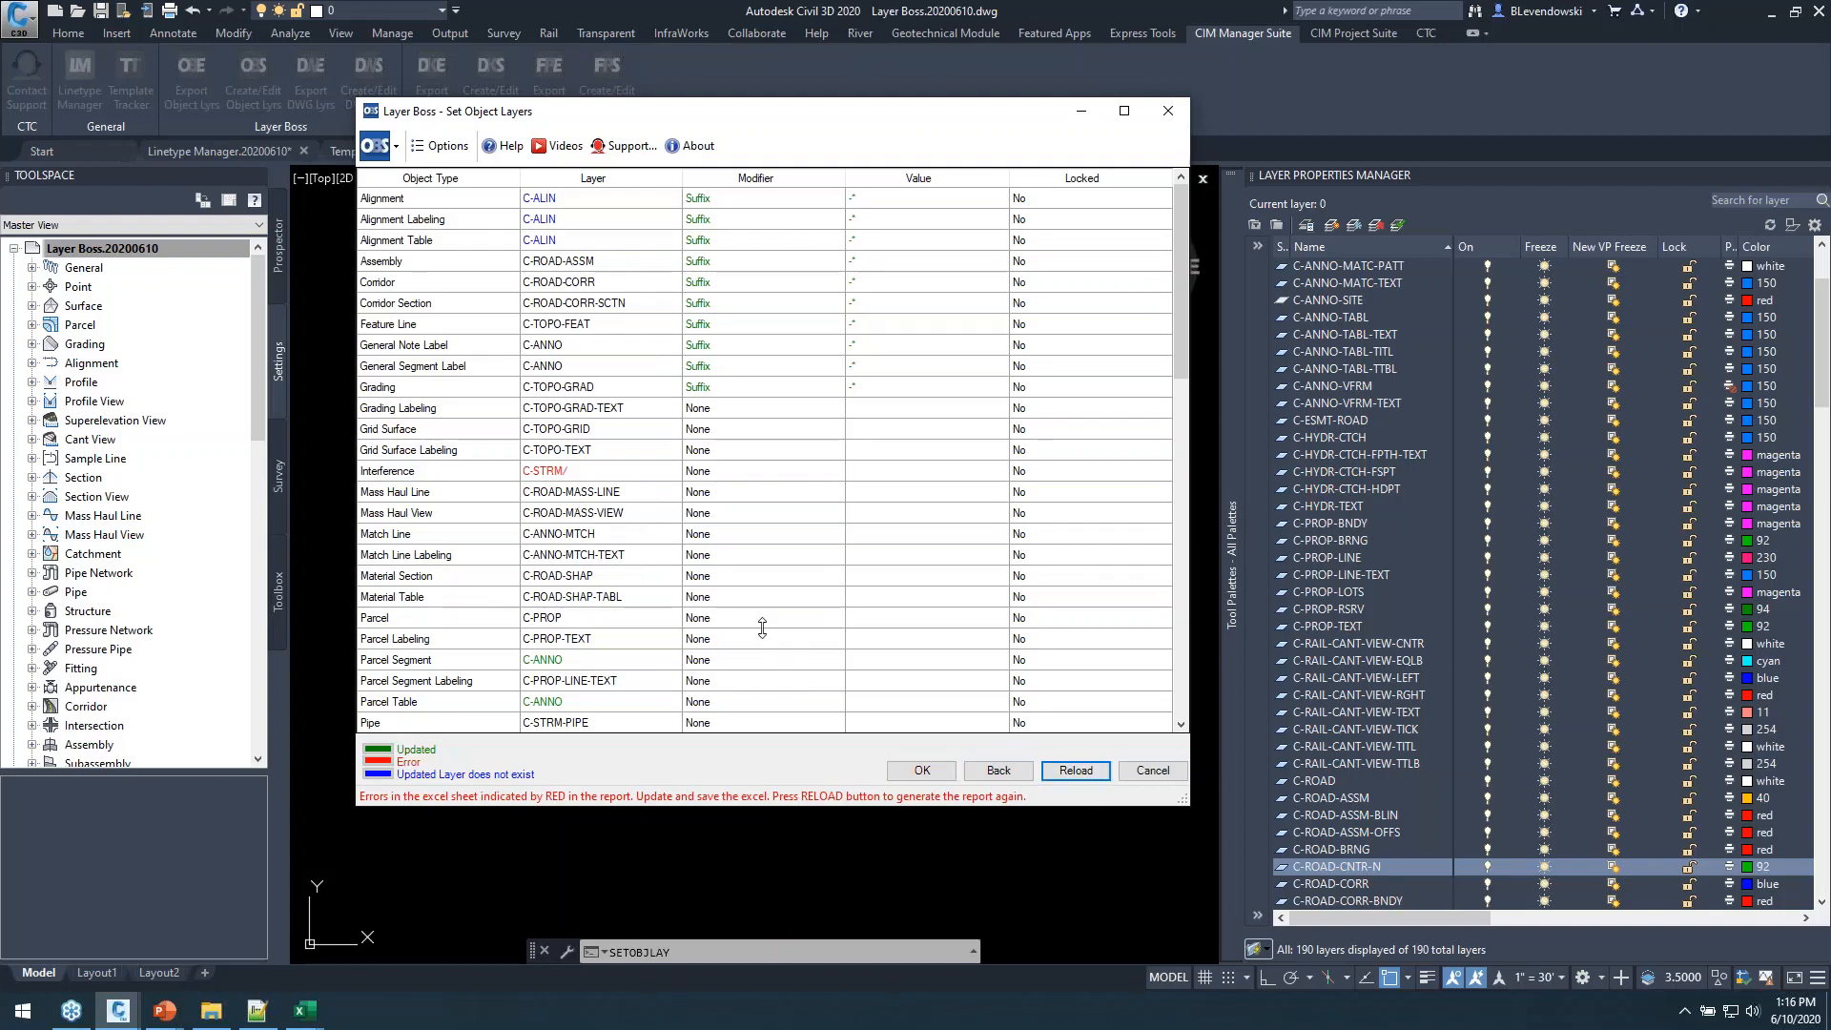
{"action": "key", "text": "alt+Tab"}
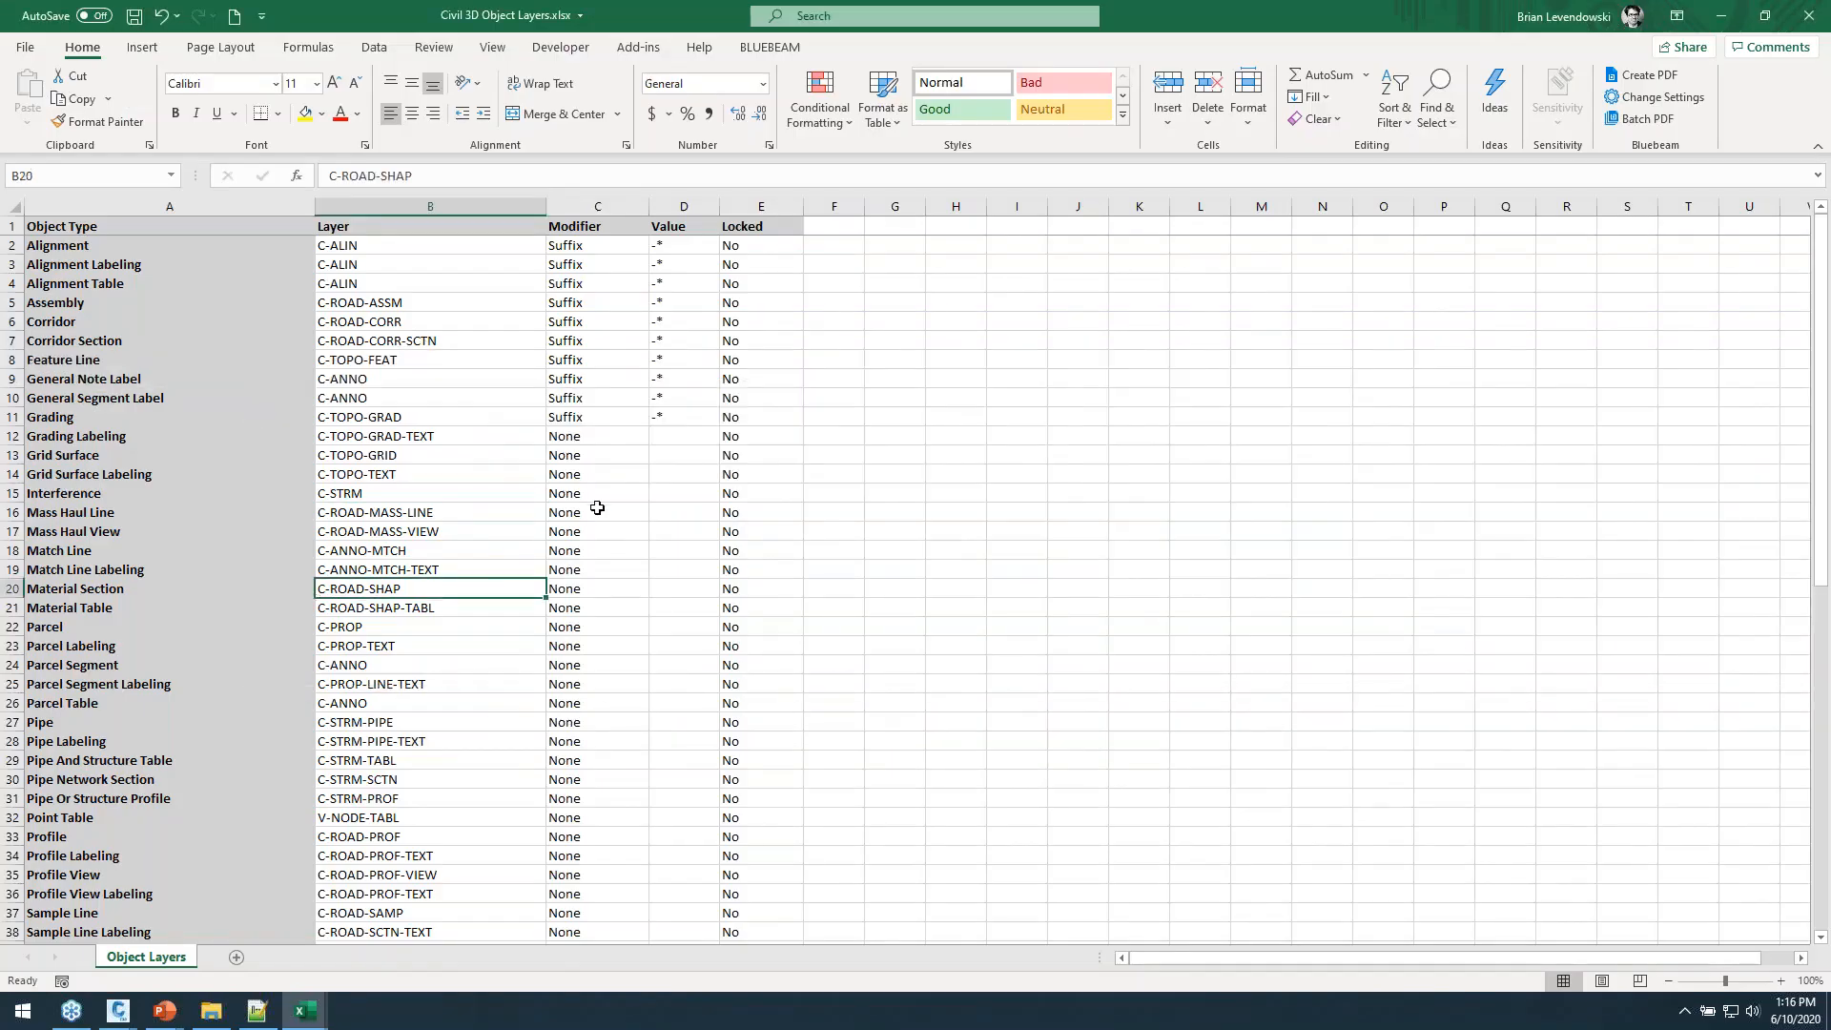
{"action": "left_click", "coordinate": [453, 488]}
{"action": "left_click", "coordinate": [135, 17]}
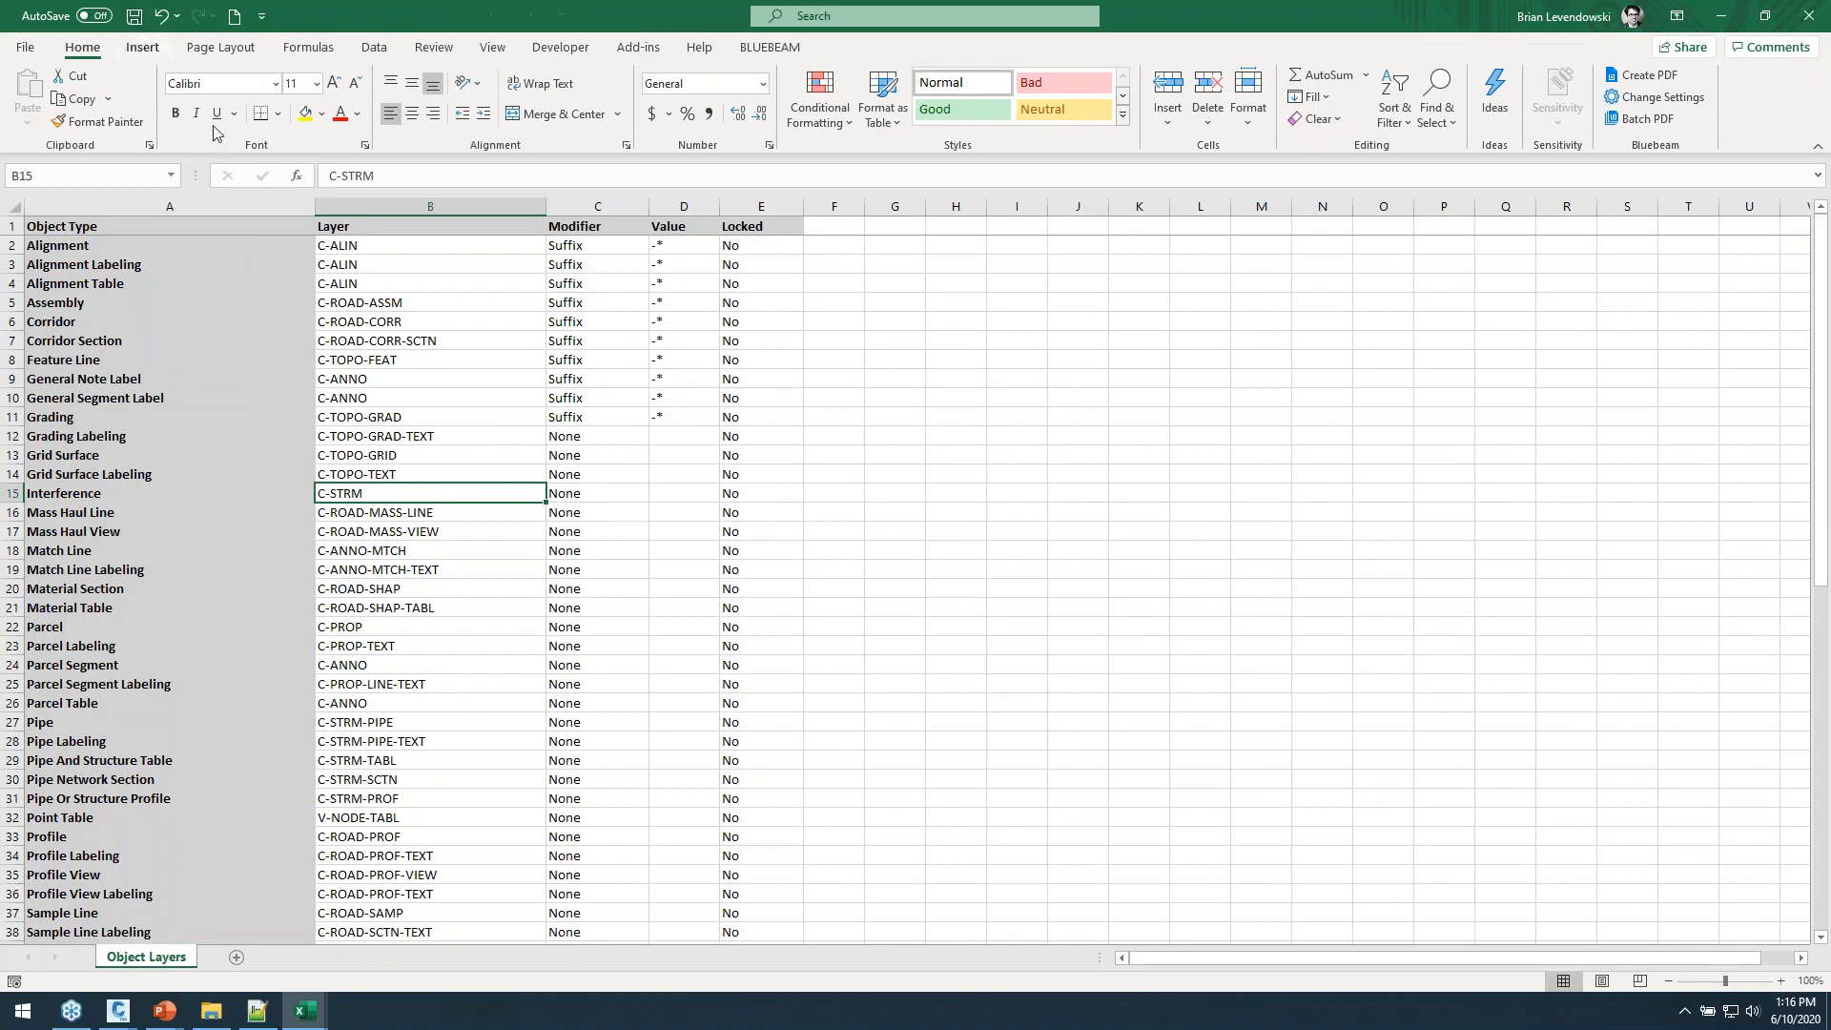
Switch back to Civil 3D, reload the corrected object layer report, and apply it to the drawing.
{"action": "key", "text": "alt+Tab"}
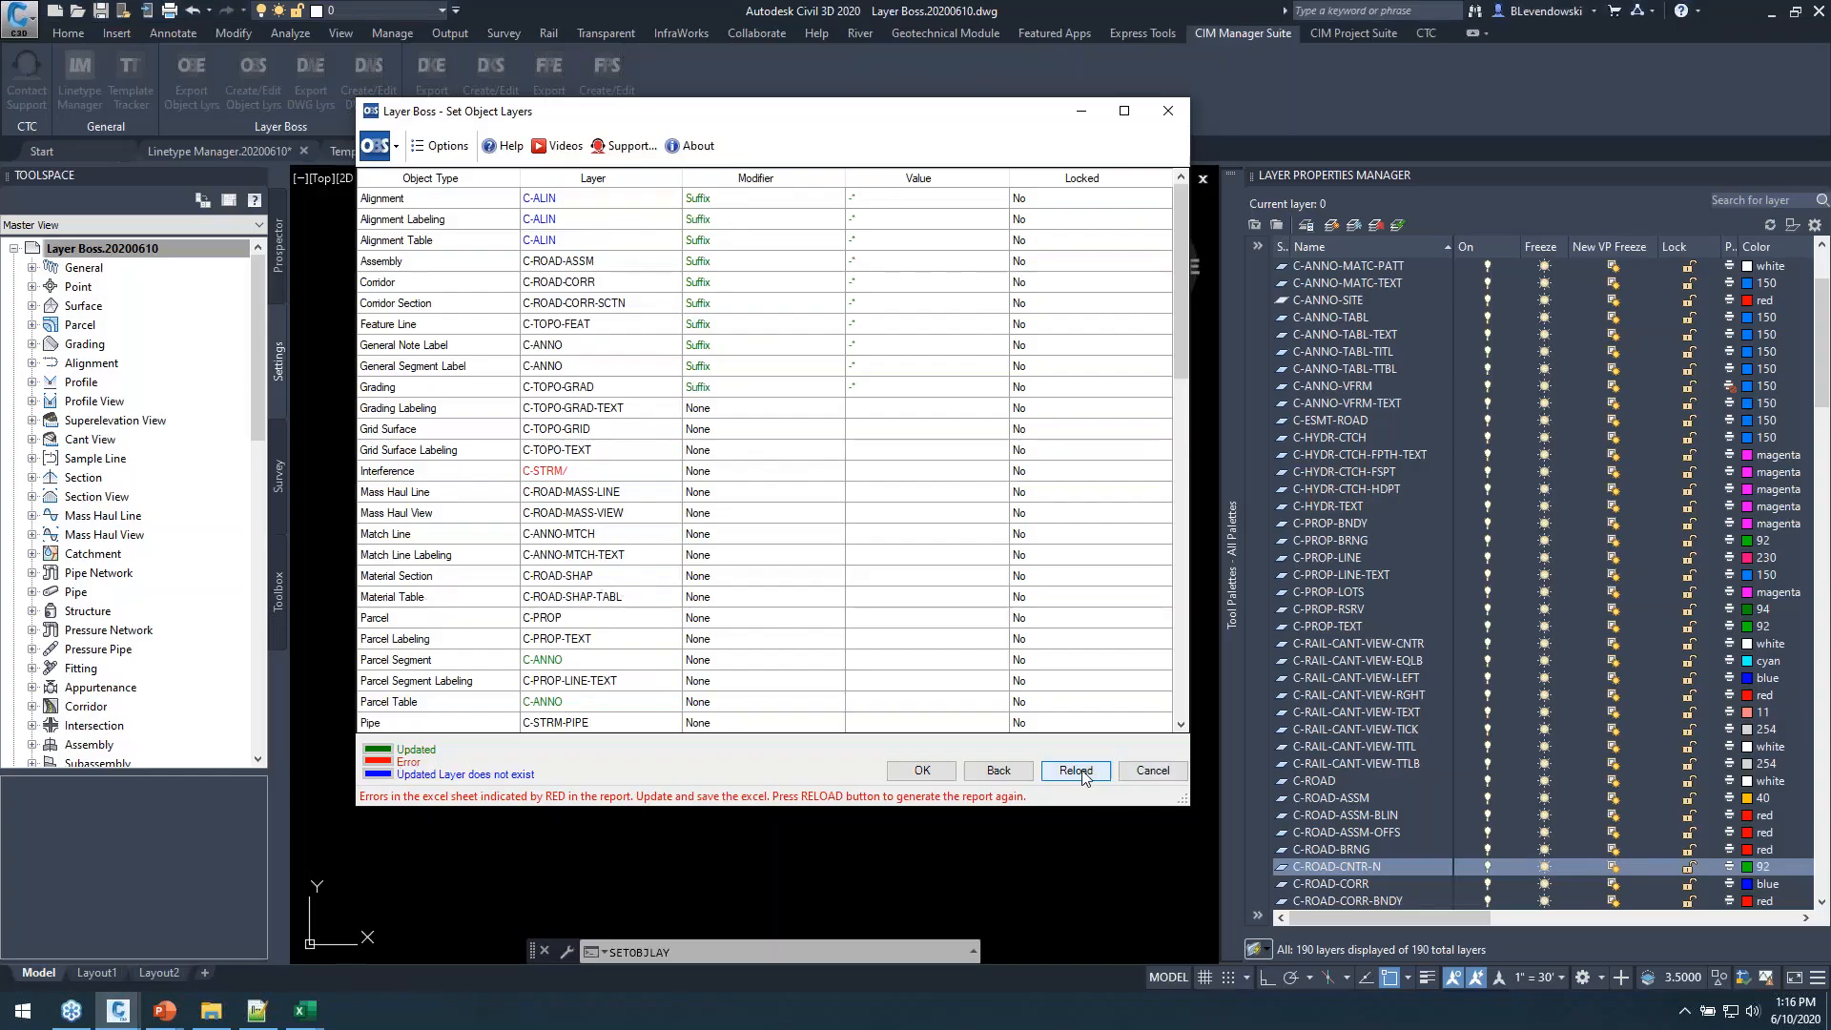
{"action": "left_click", "coordinate": [1078, 772]}
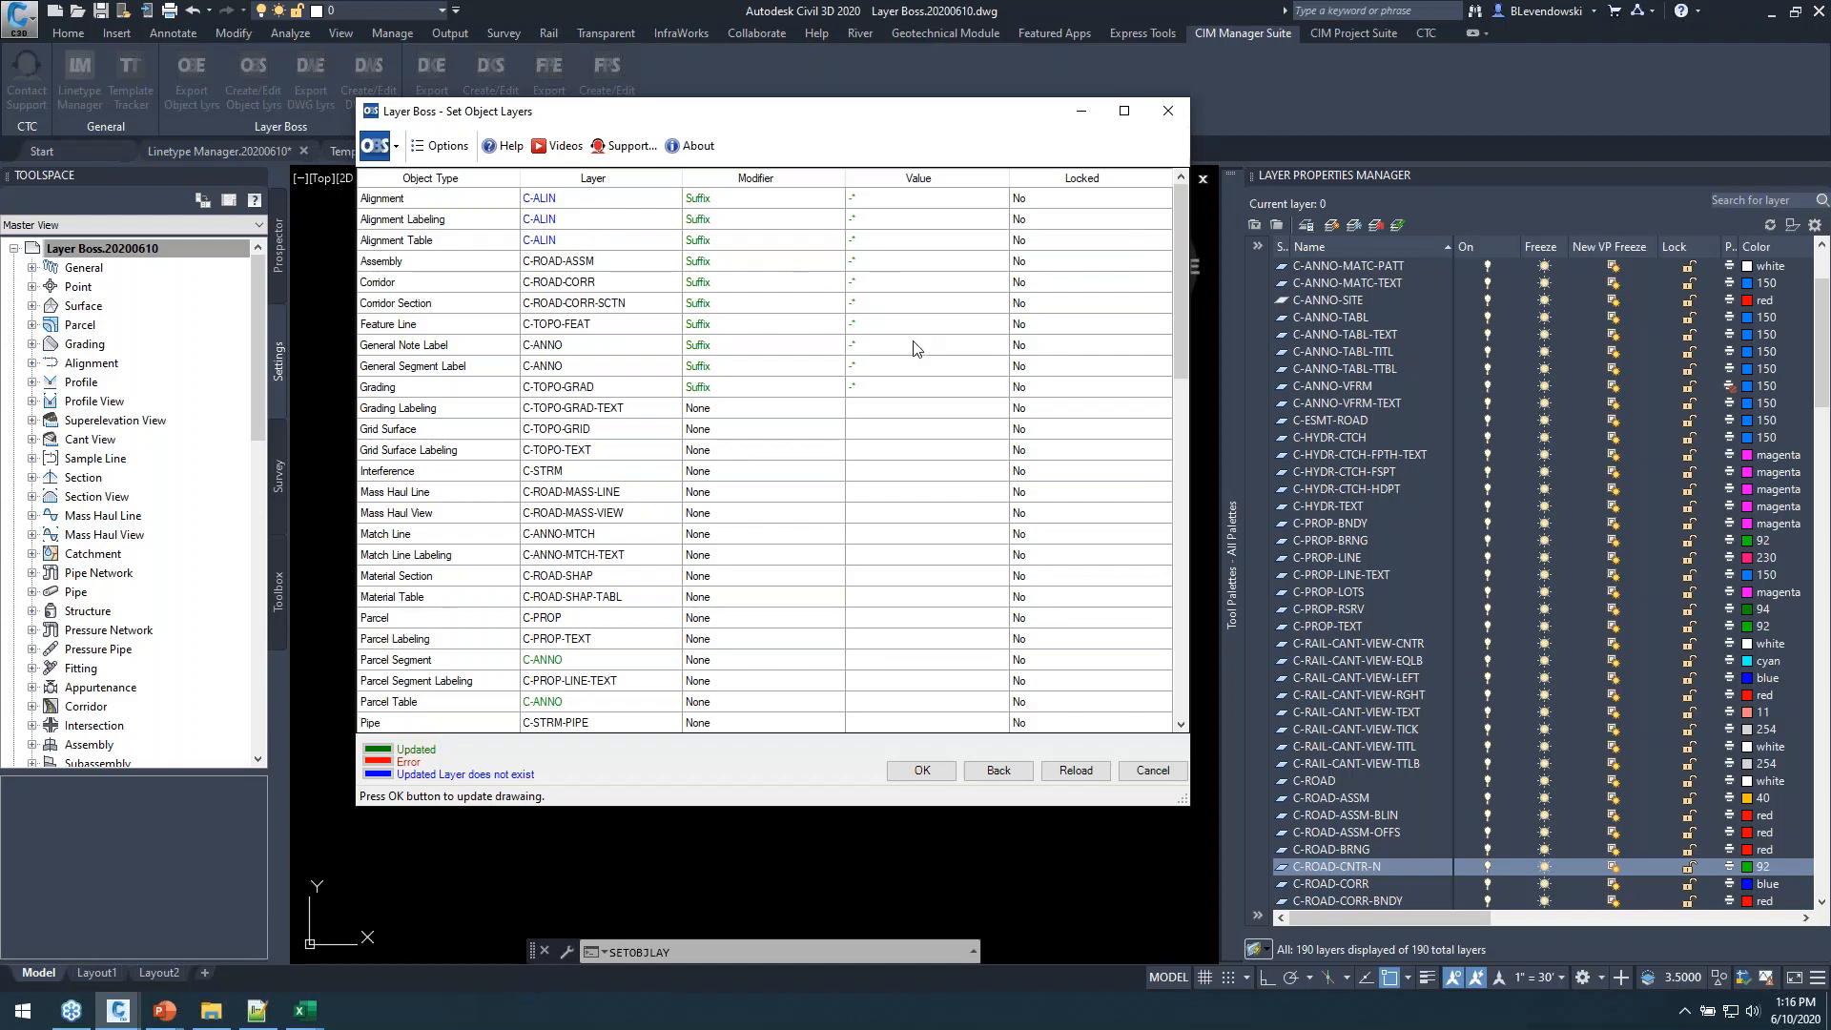
{"action": "left_click", "coordinate": [922, 771]}
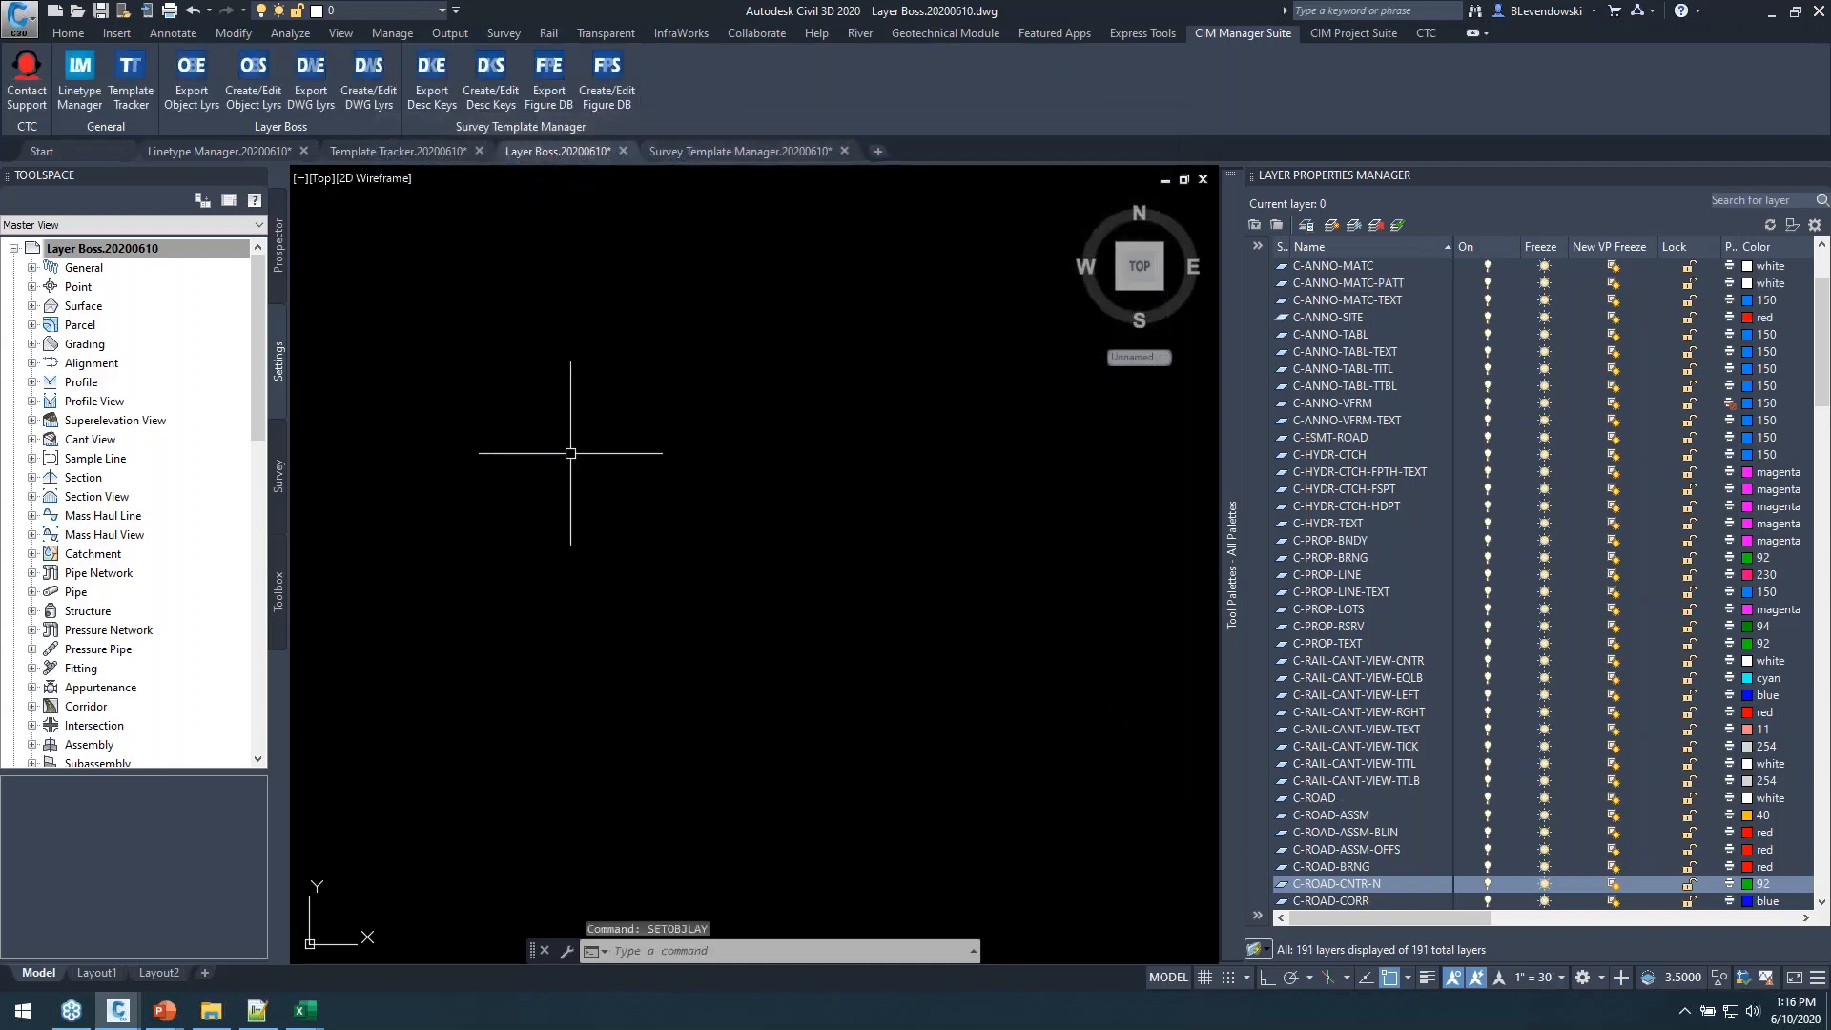
Check the object layers in the Layer Boss drawing's settings, and find the C-ALIN layer in the layer list.
{"action": "left_click", "coordinate": [181, 249]}
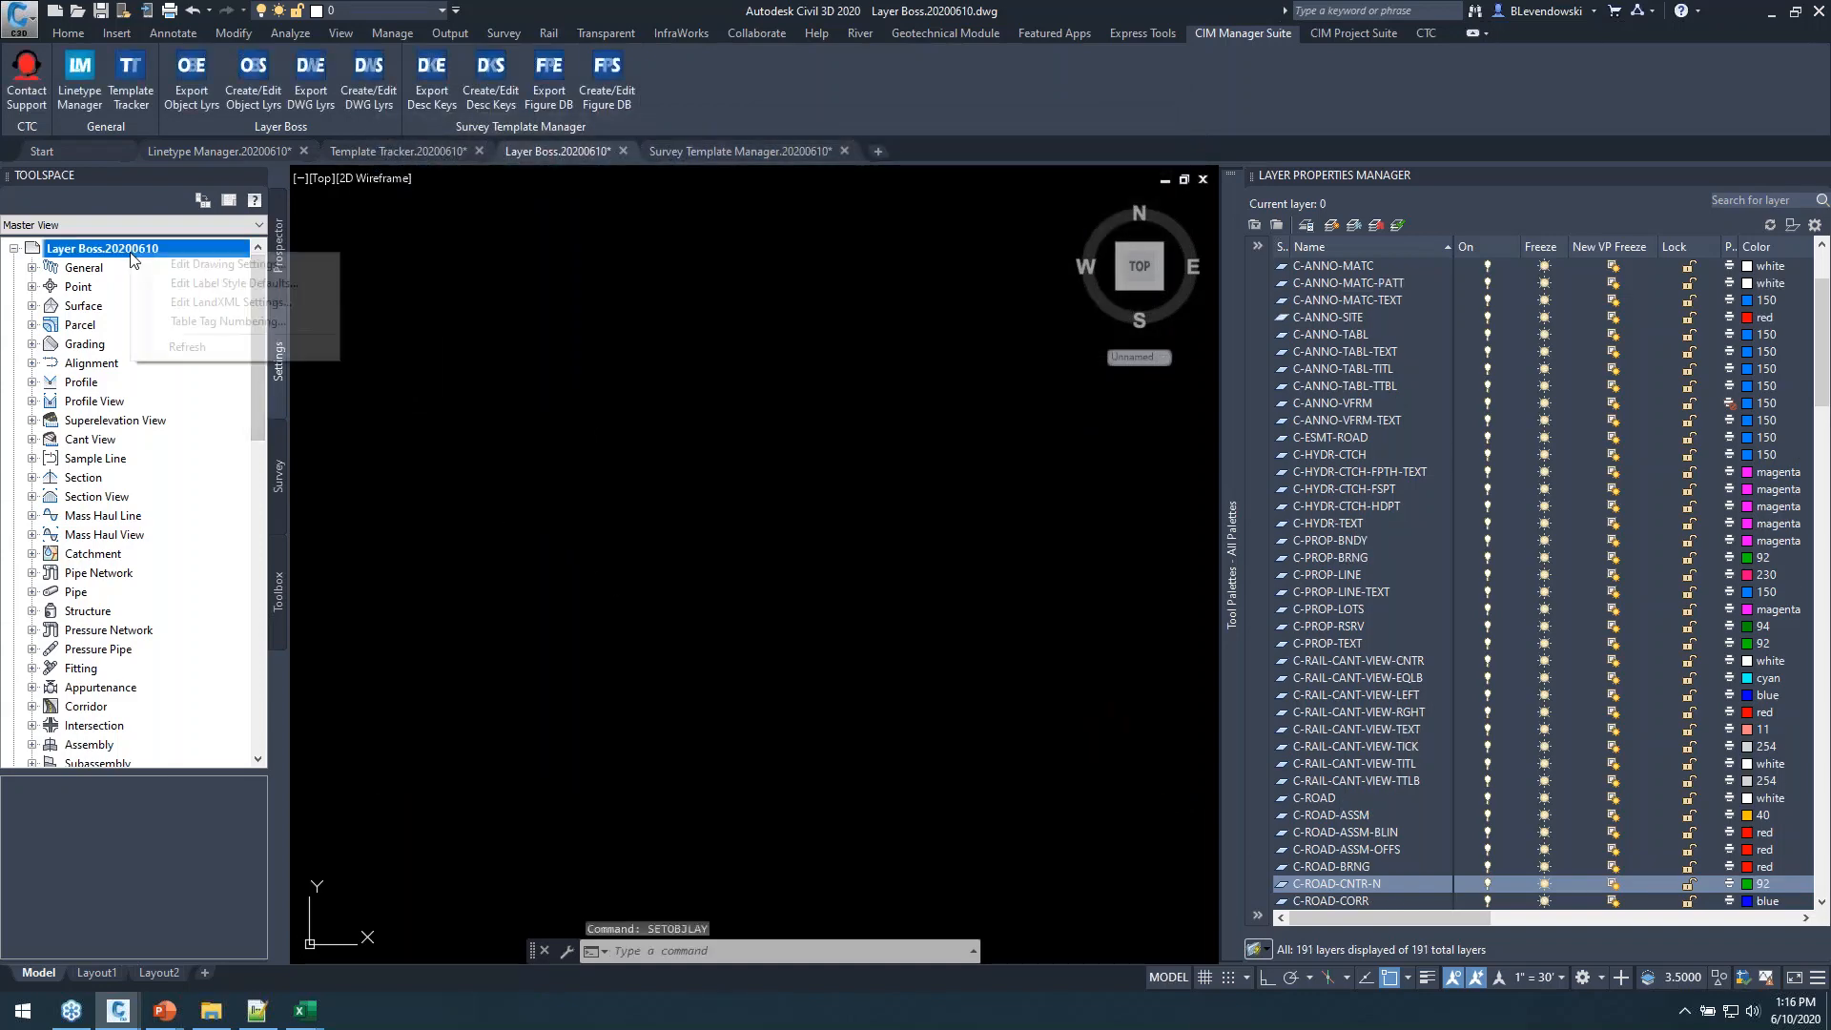
{"action": "right_click", "coordinate": [135, 253]}
{"action": "left_click", "coordinate": [194, 257]}
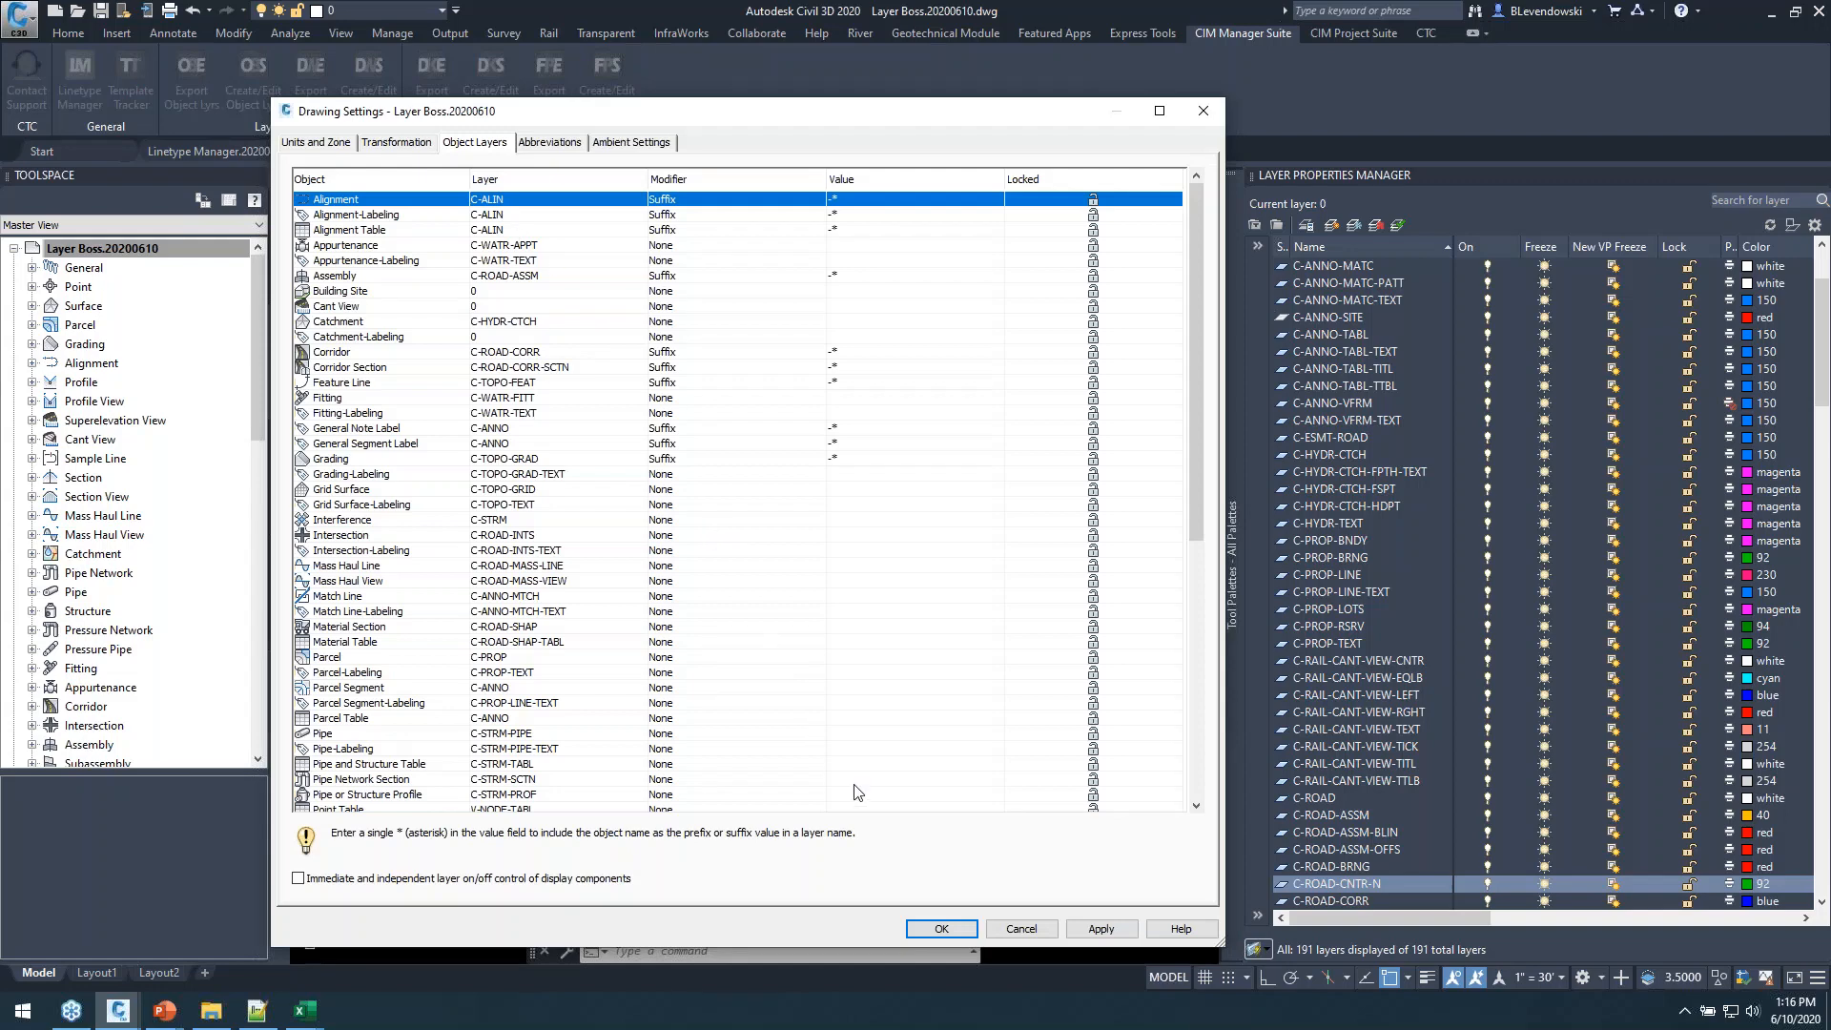
{"action": "left_click", "coordinate": [941, 929]}
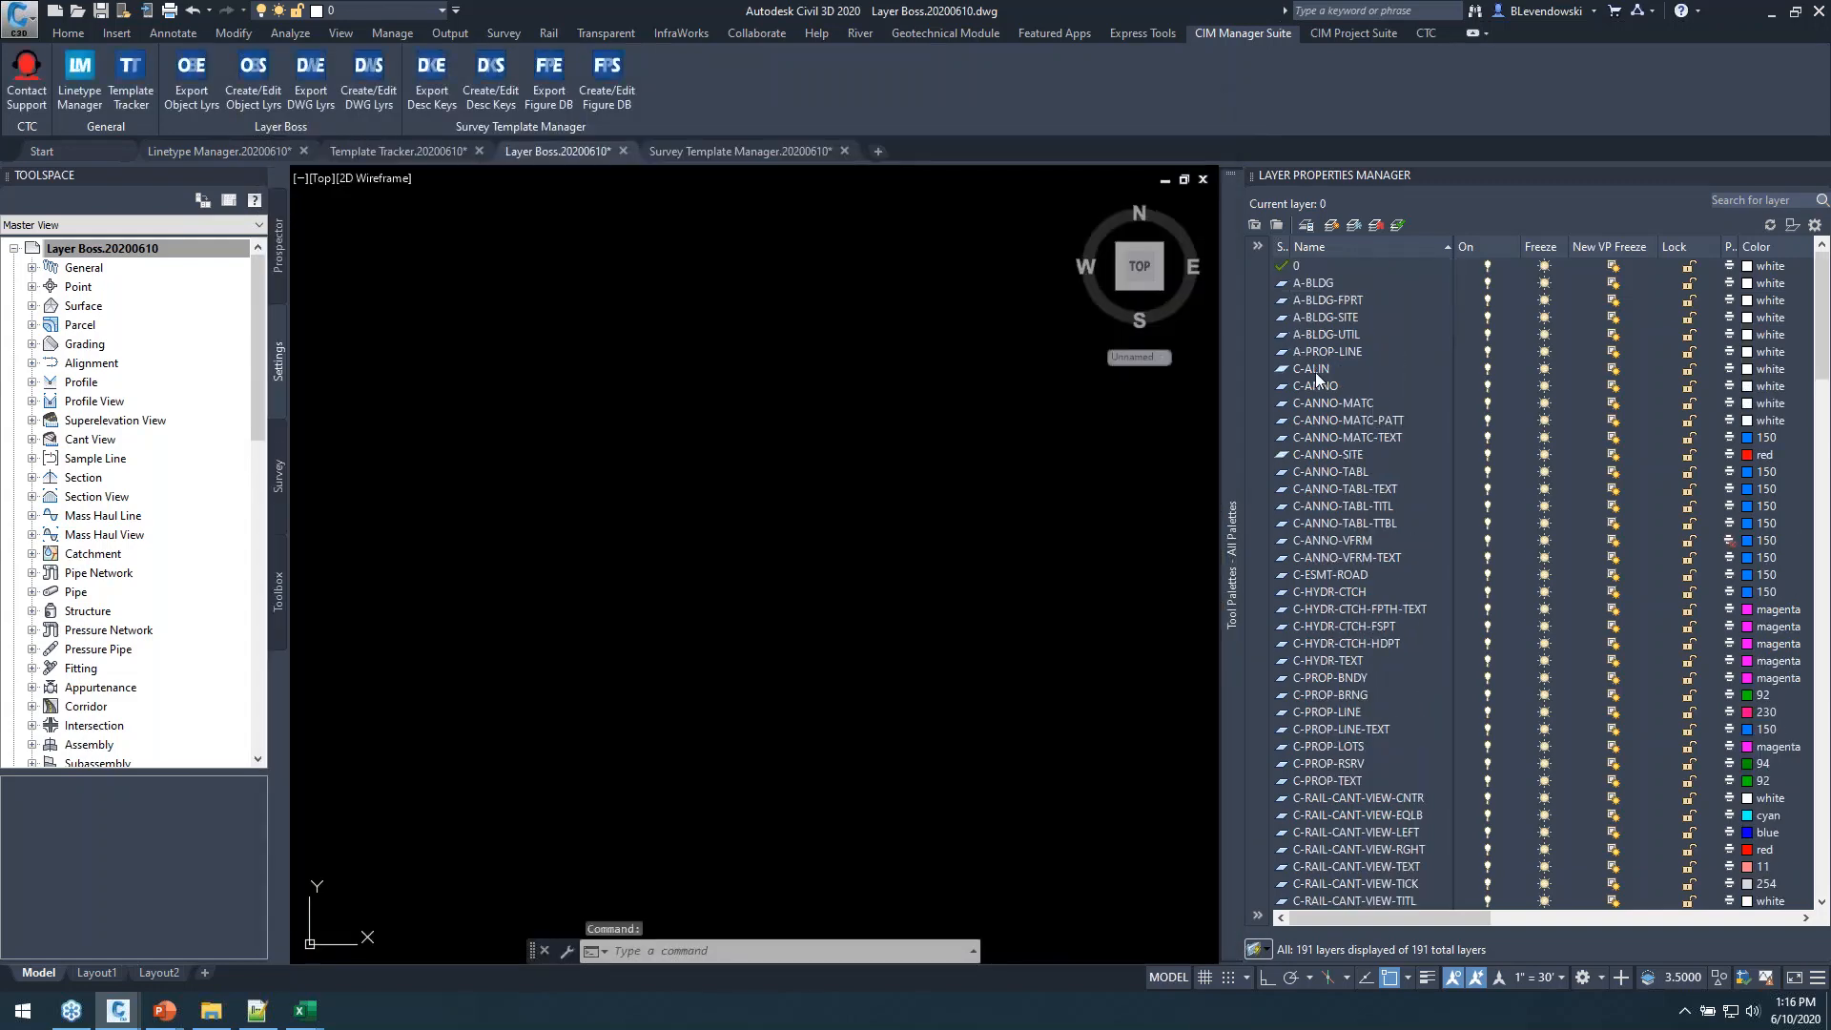
{"action": "left_click", "coordinate": [1331, 371]}
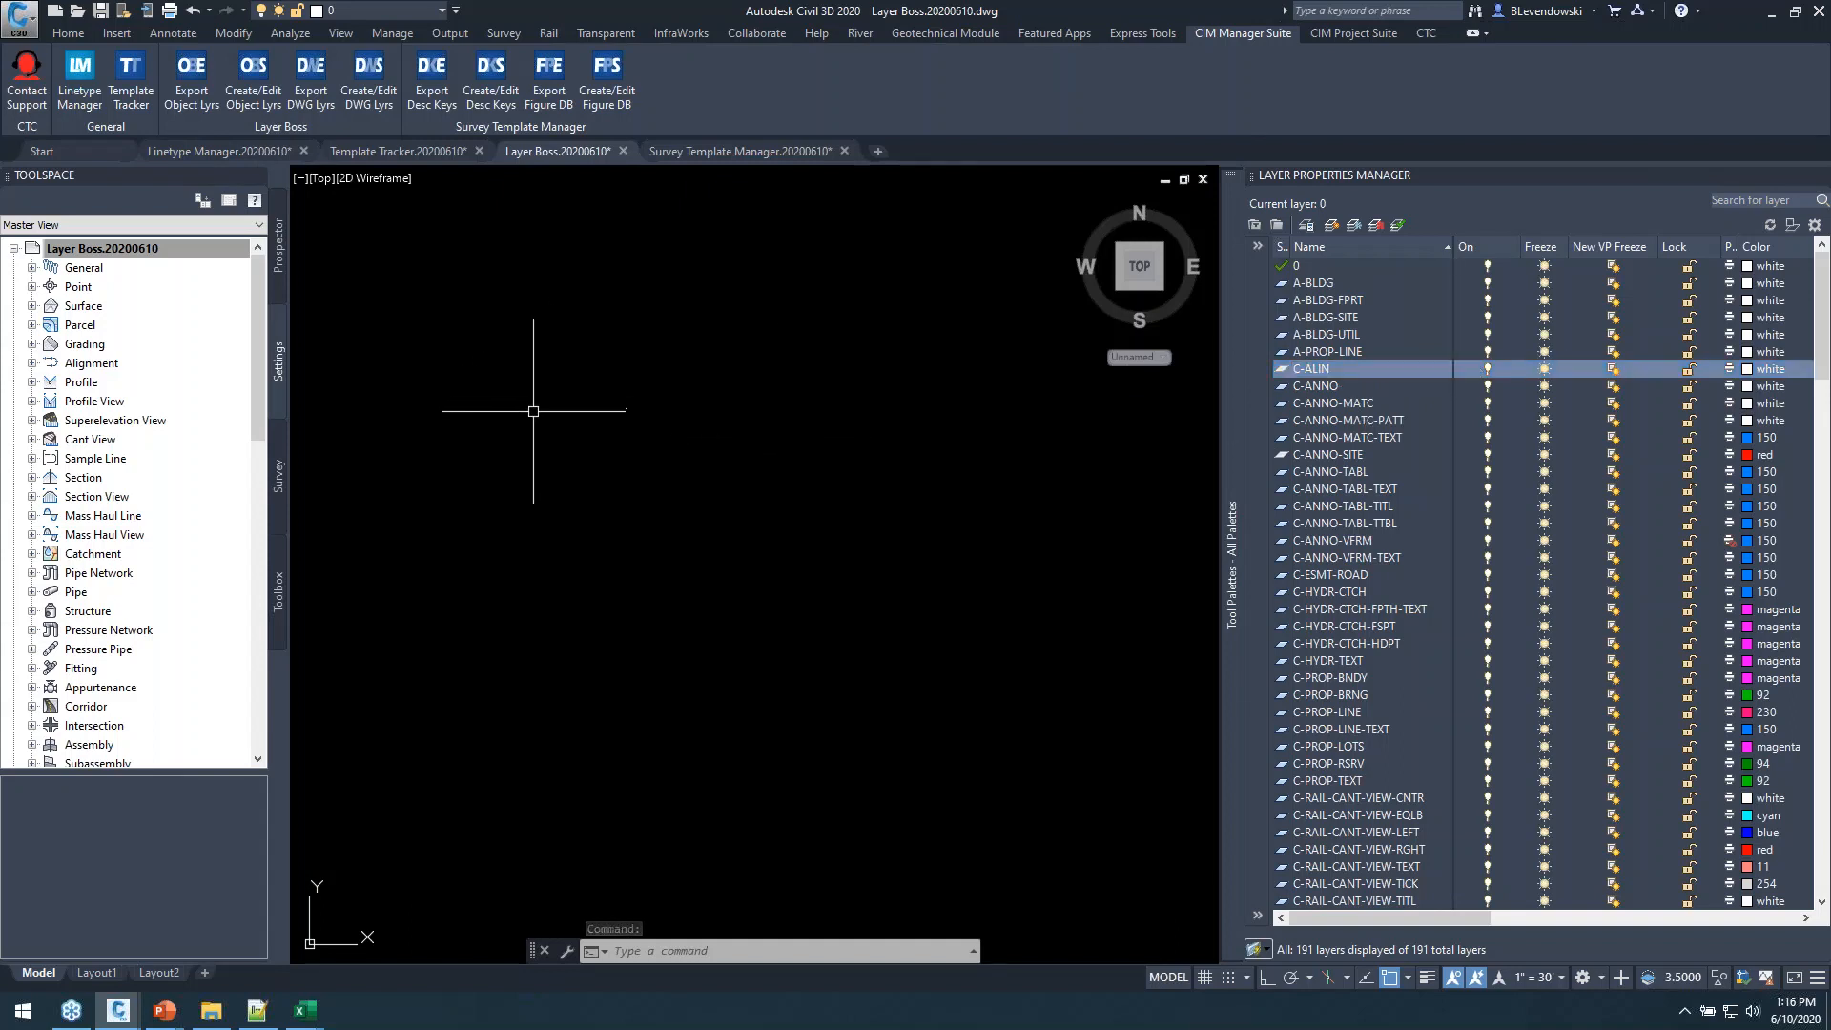
Switch to the Survey Template Manager drawing and open the keys of the CTC point description key set for editing.
{"action": "double_click", "coordinate": [78, 287]}
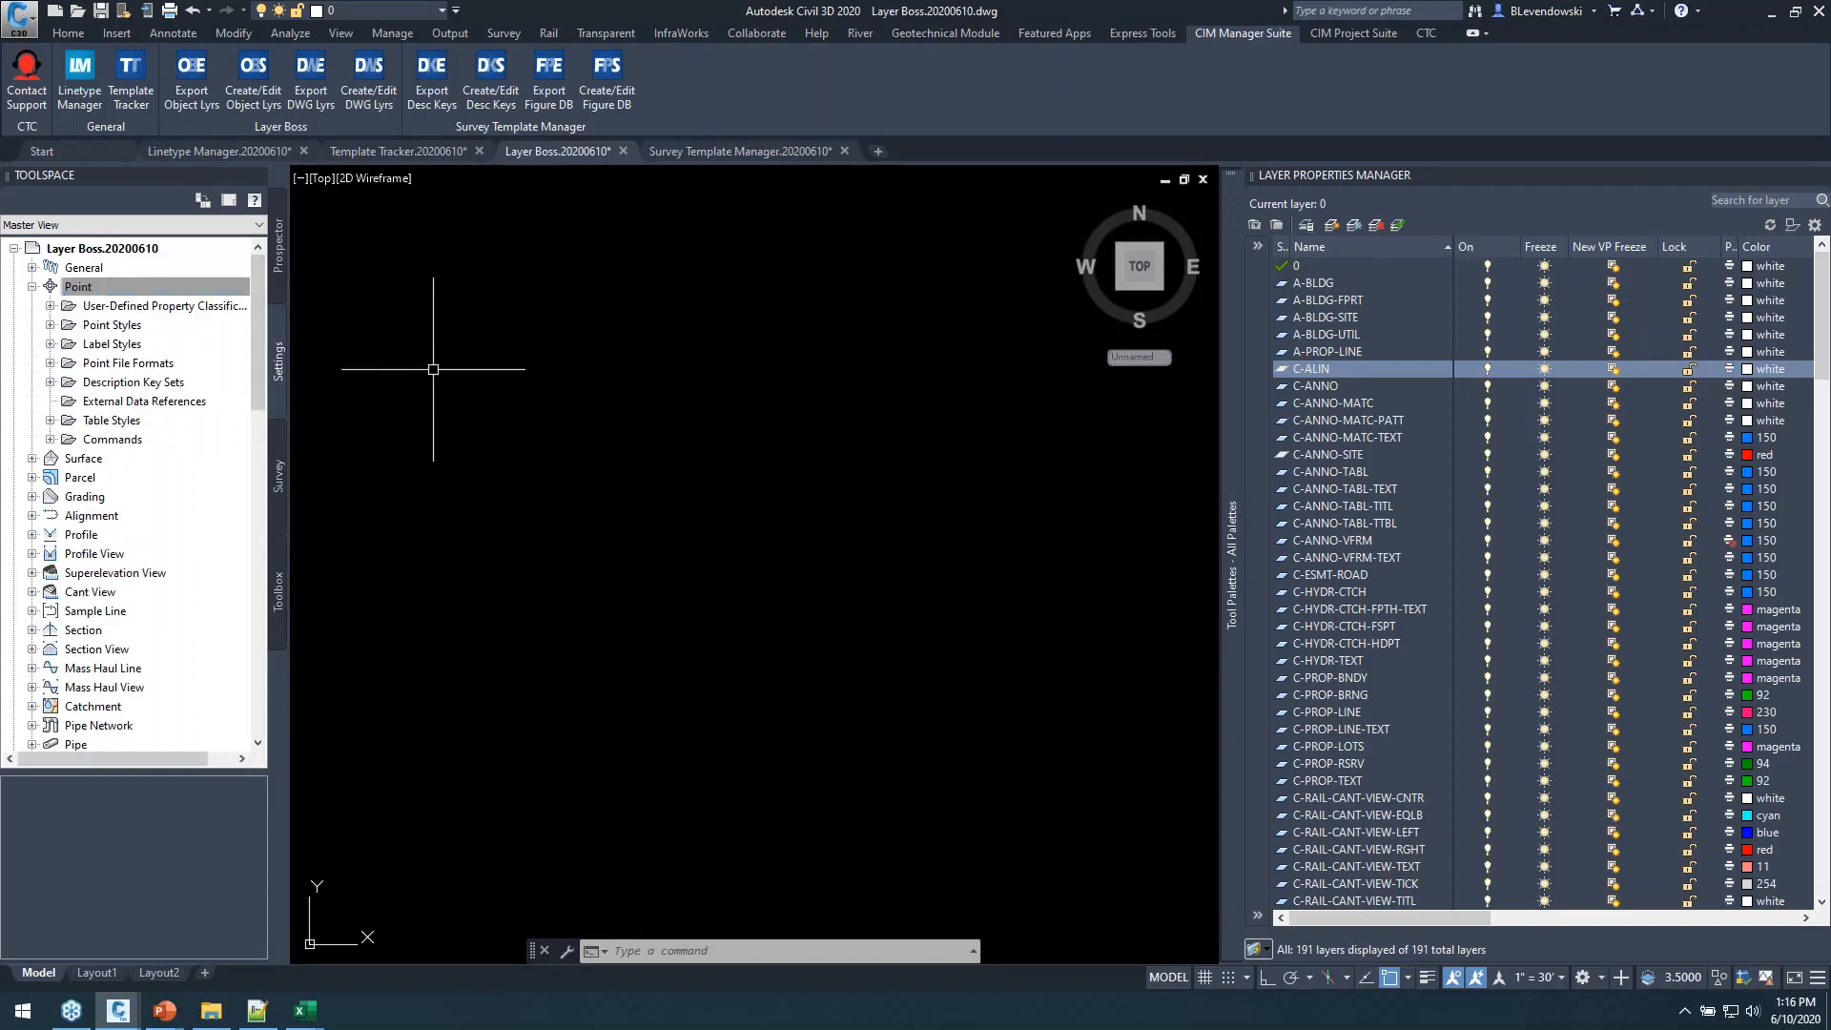
{"action": "left_click", "coordinate": [770, 152]}
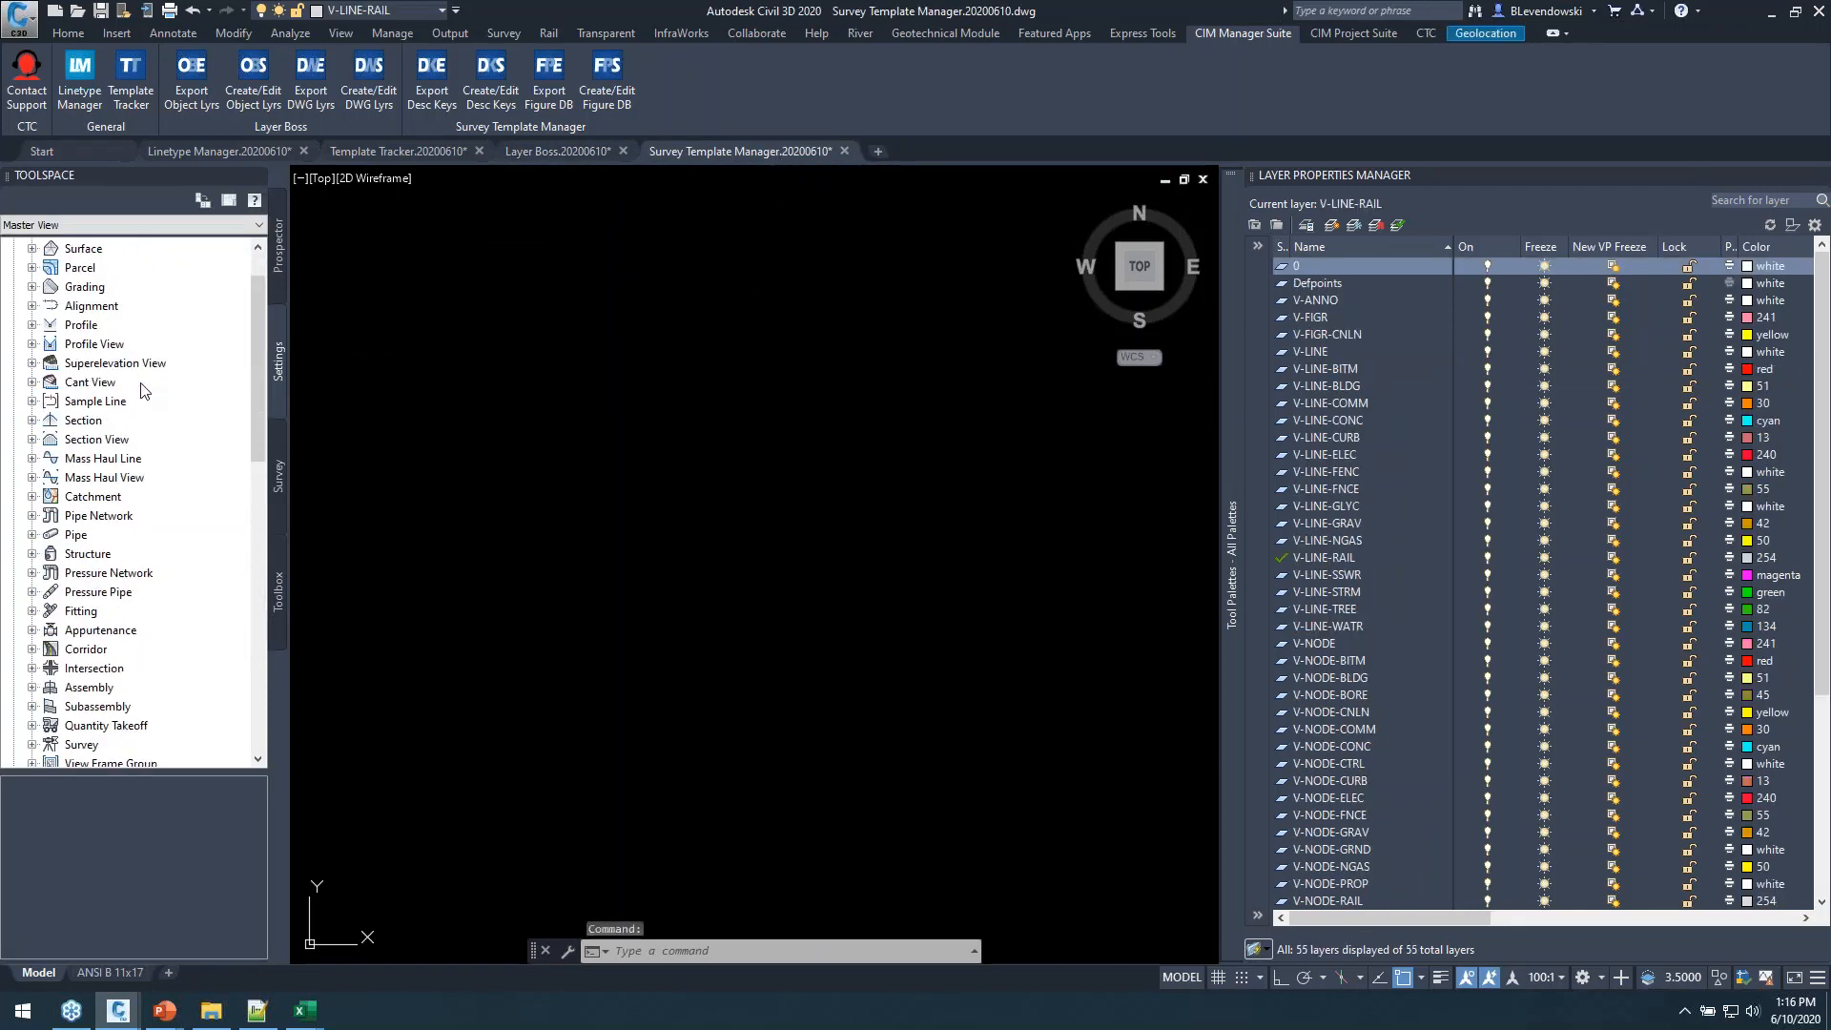
{"action": "scroll", "coordinate": [143, 389], "scroll_direction": "up", "scroll_amount": 1}
{"action": "double_click", "coordinate": [73, 287]}
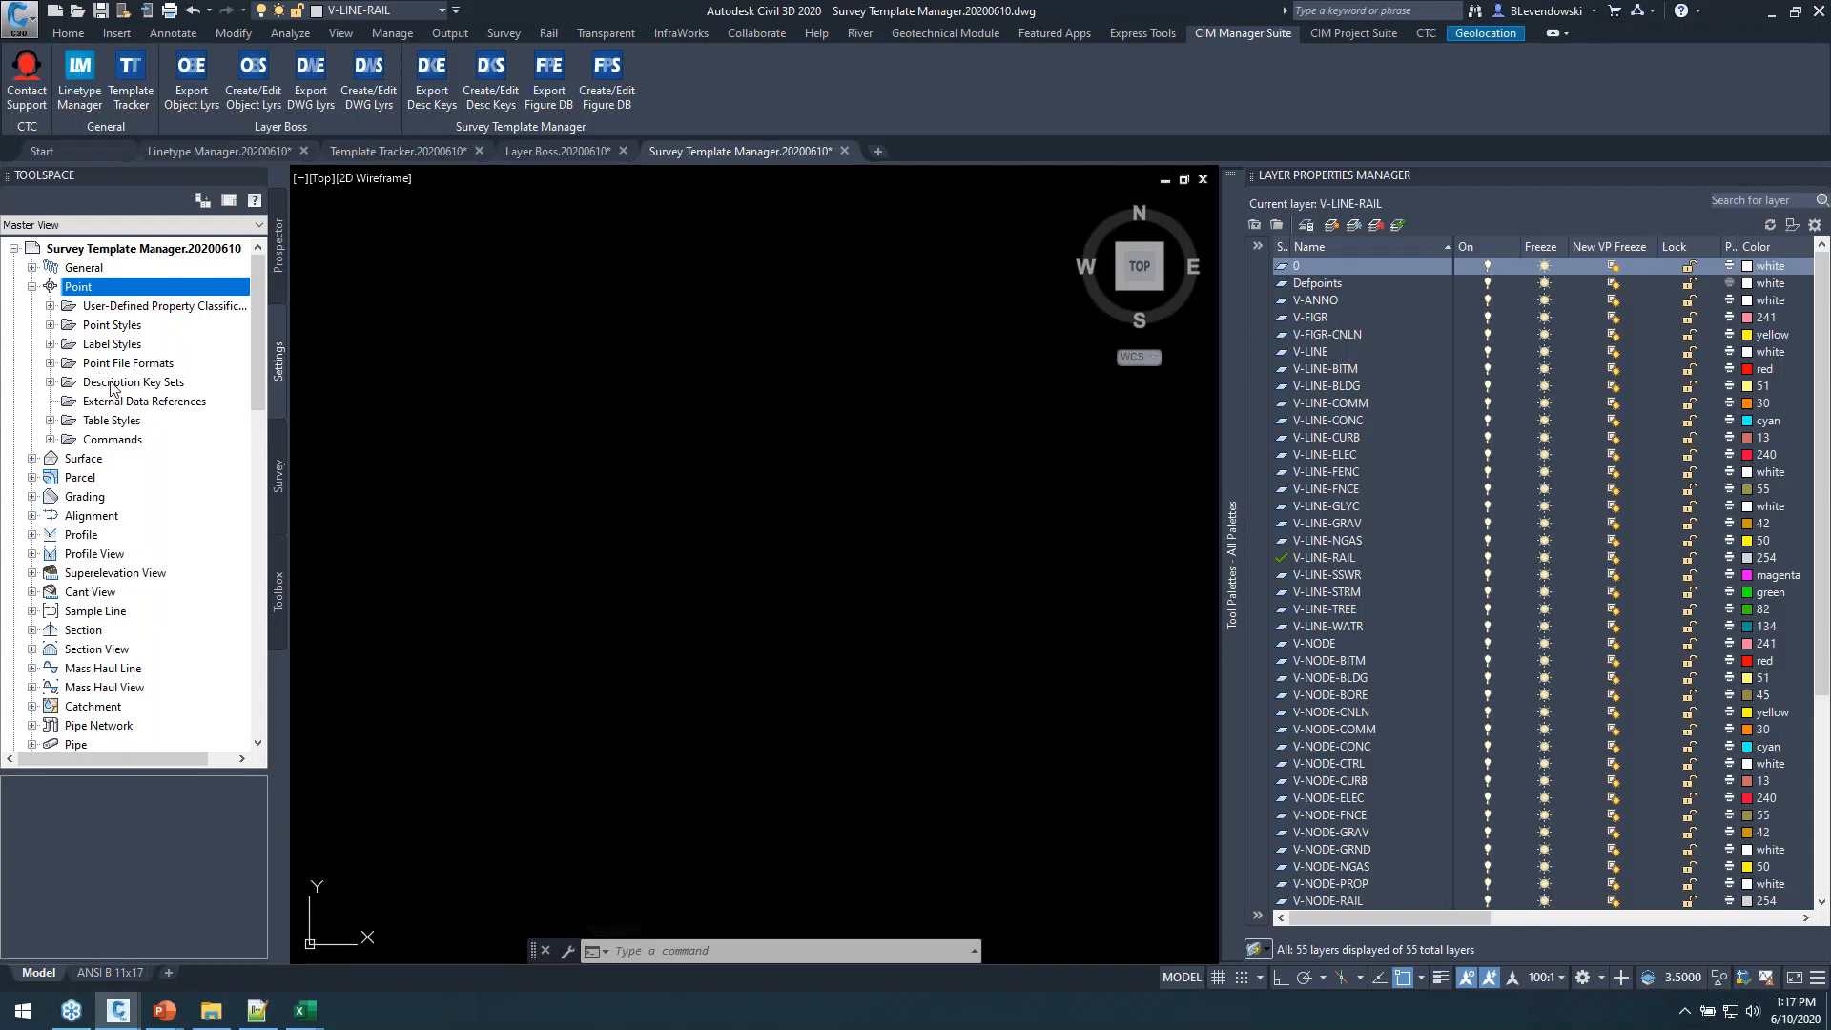
{"action": "double_click", "coordinate": [111, 383]}
{"action": "left_click", "coordinate": [112, 401]}
{"action": "right_click", "coordinate": [114, 401]}
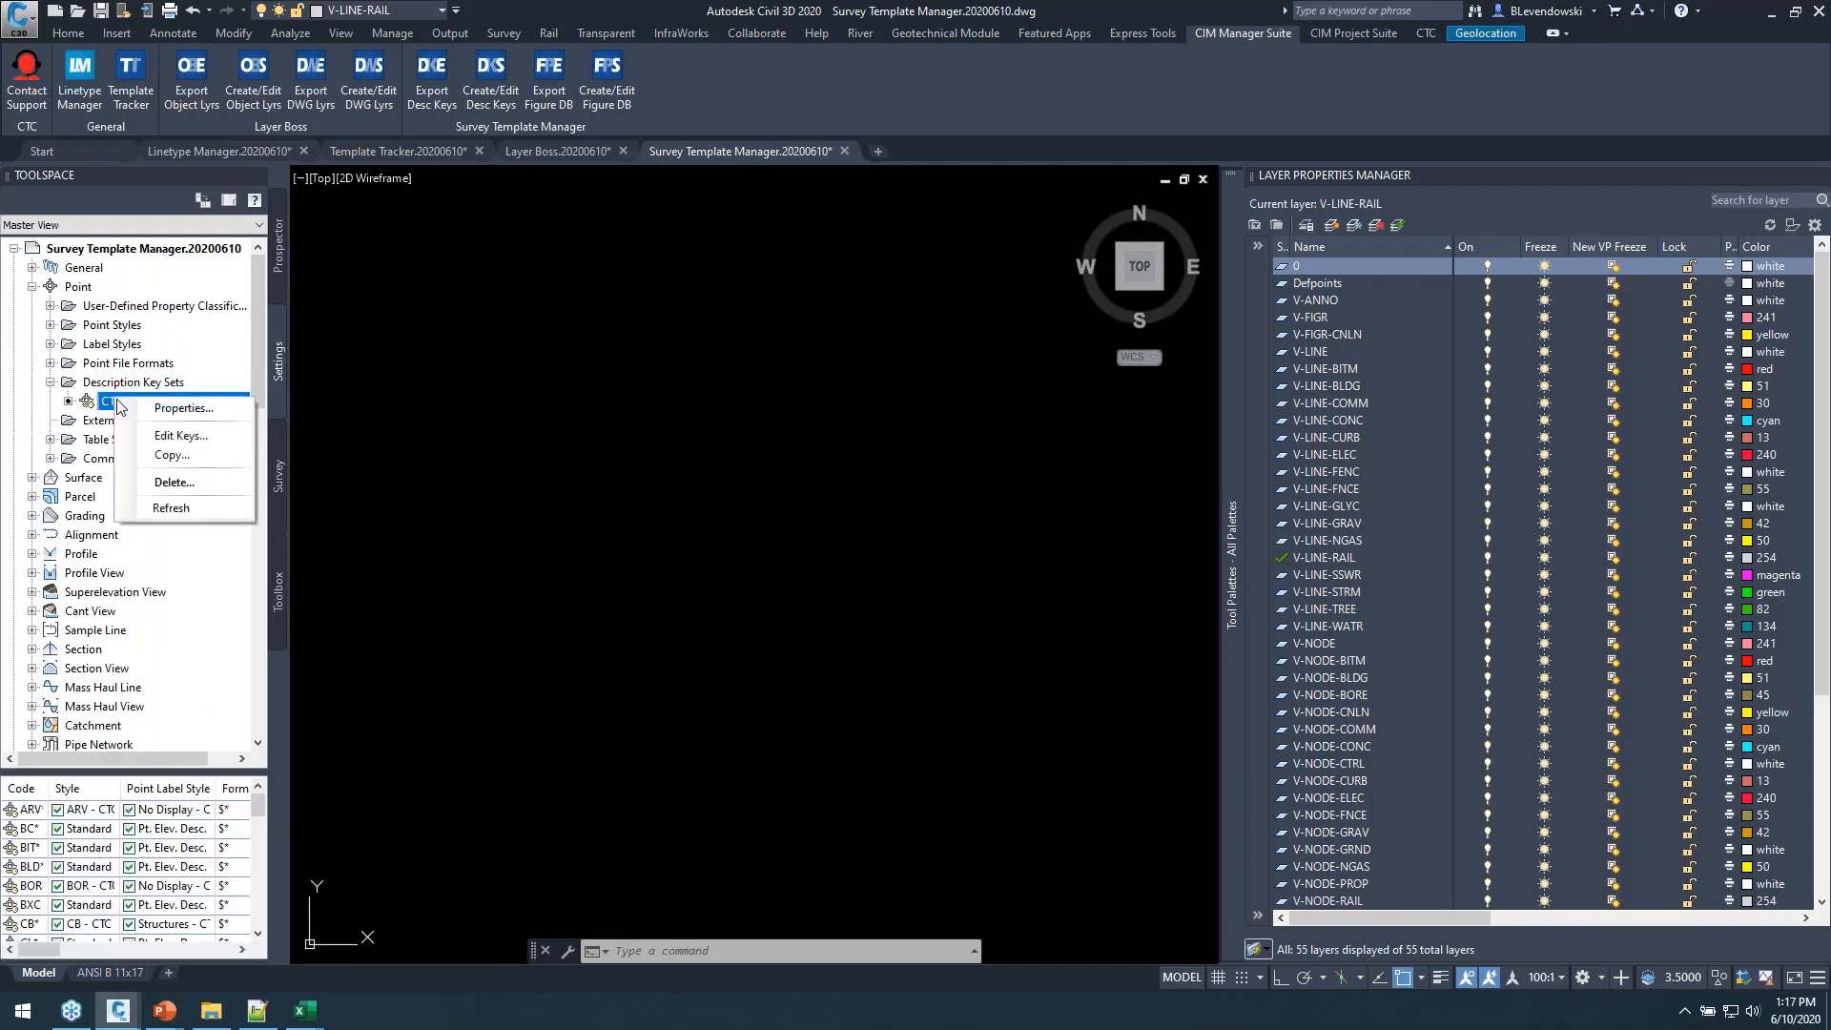
{"action": "left_click", "coordinate": [171, 439]}
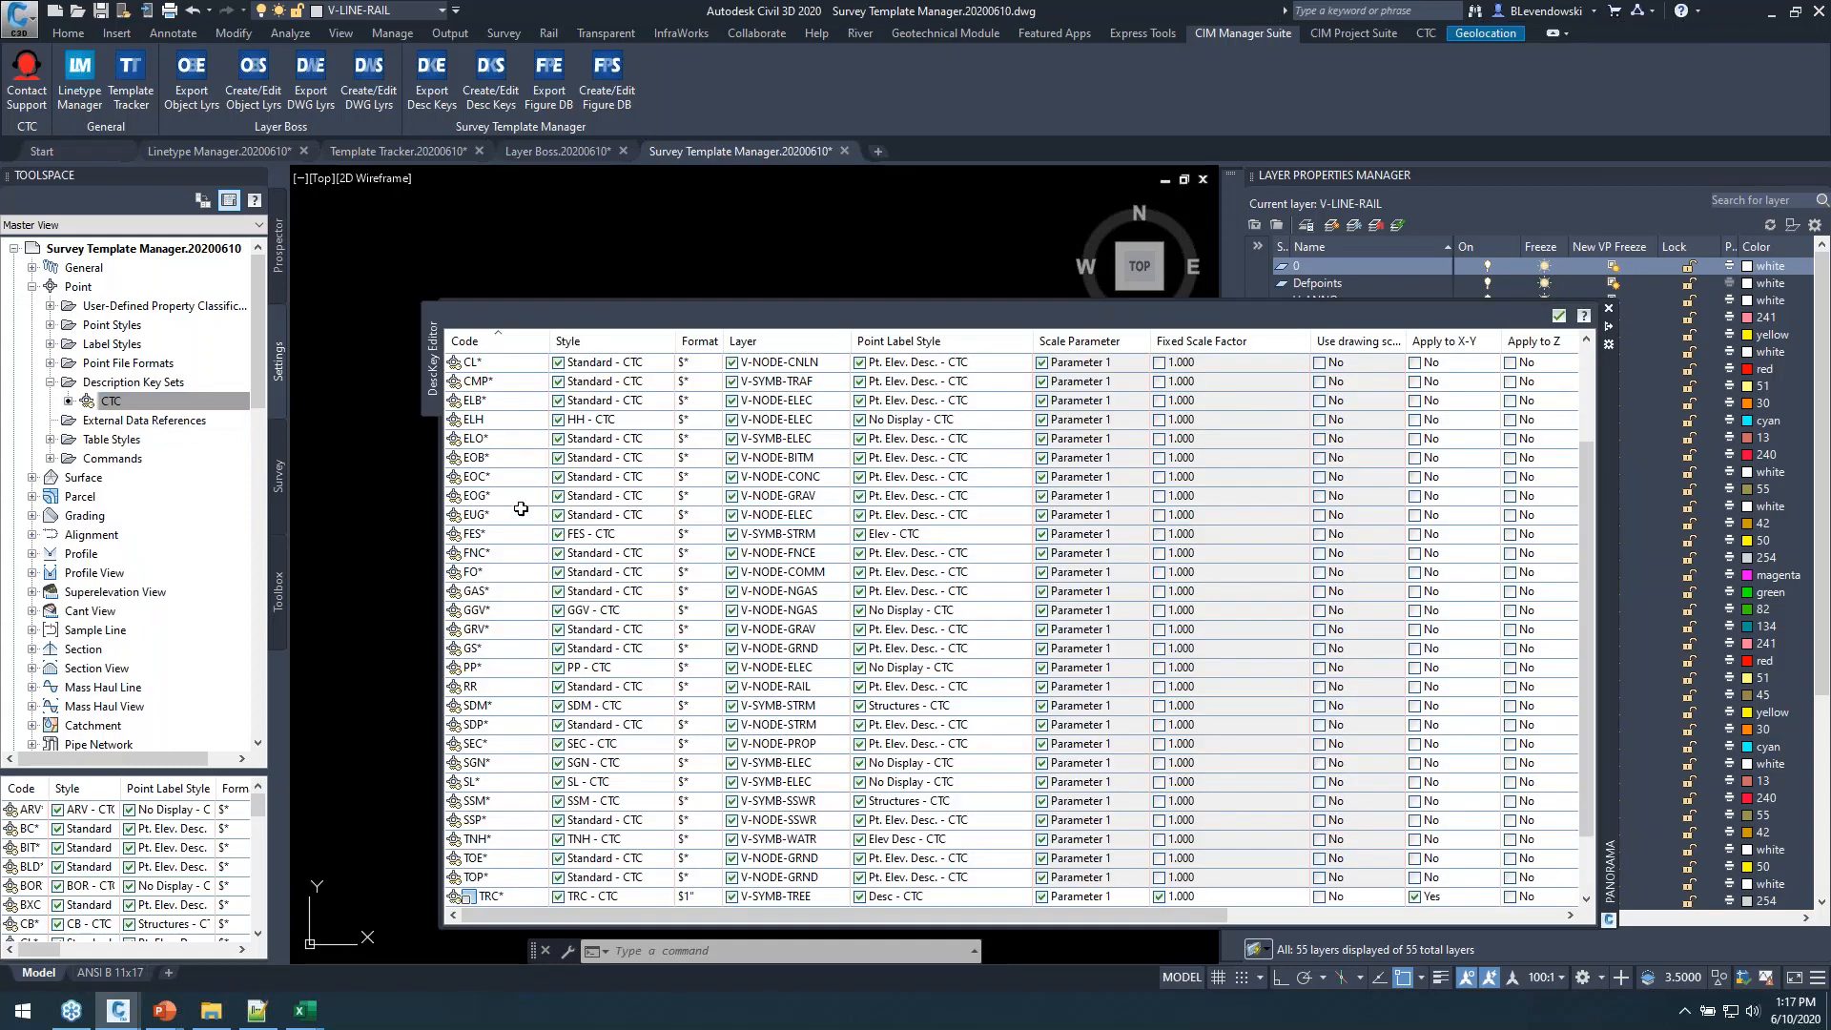
Try adding a new description key to the CTC set, delete it again, and close the key editor.
{"action": "left_click", "coordinate": [515, 459]}
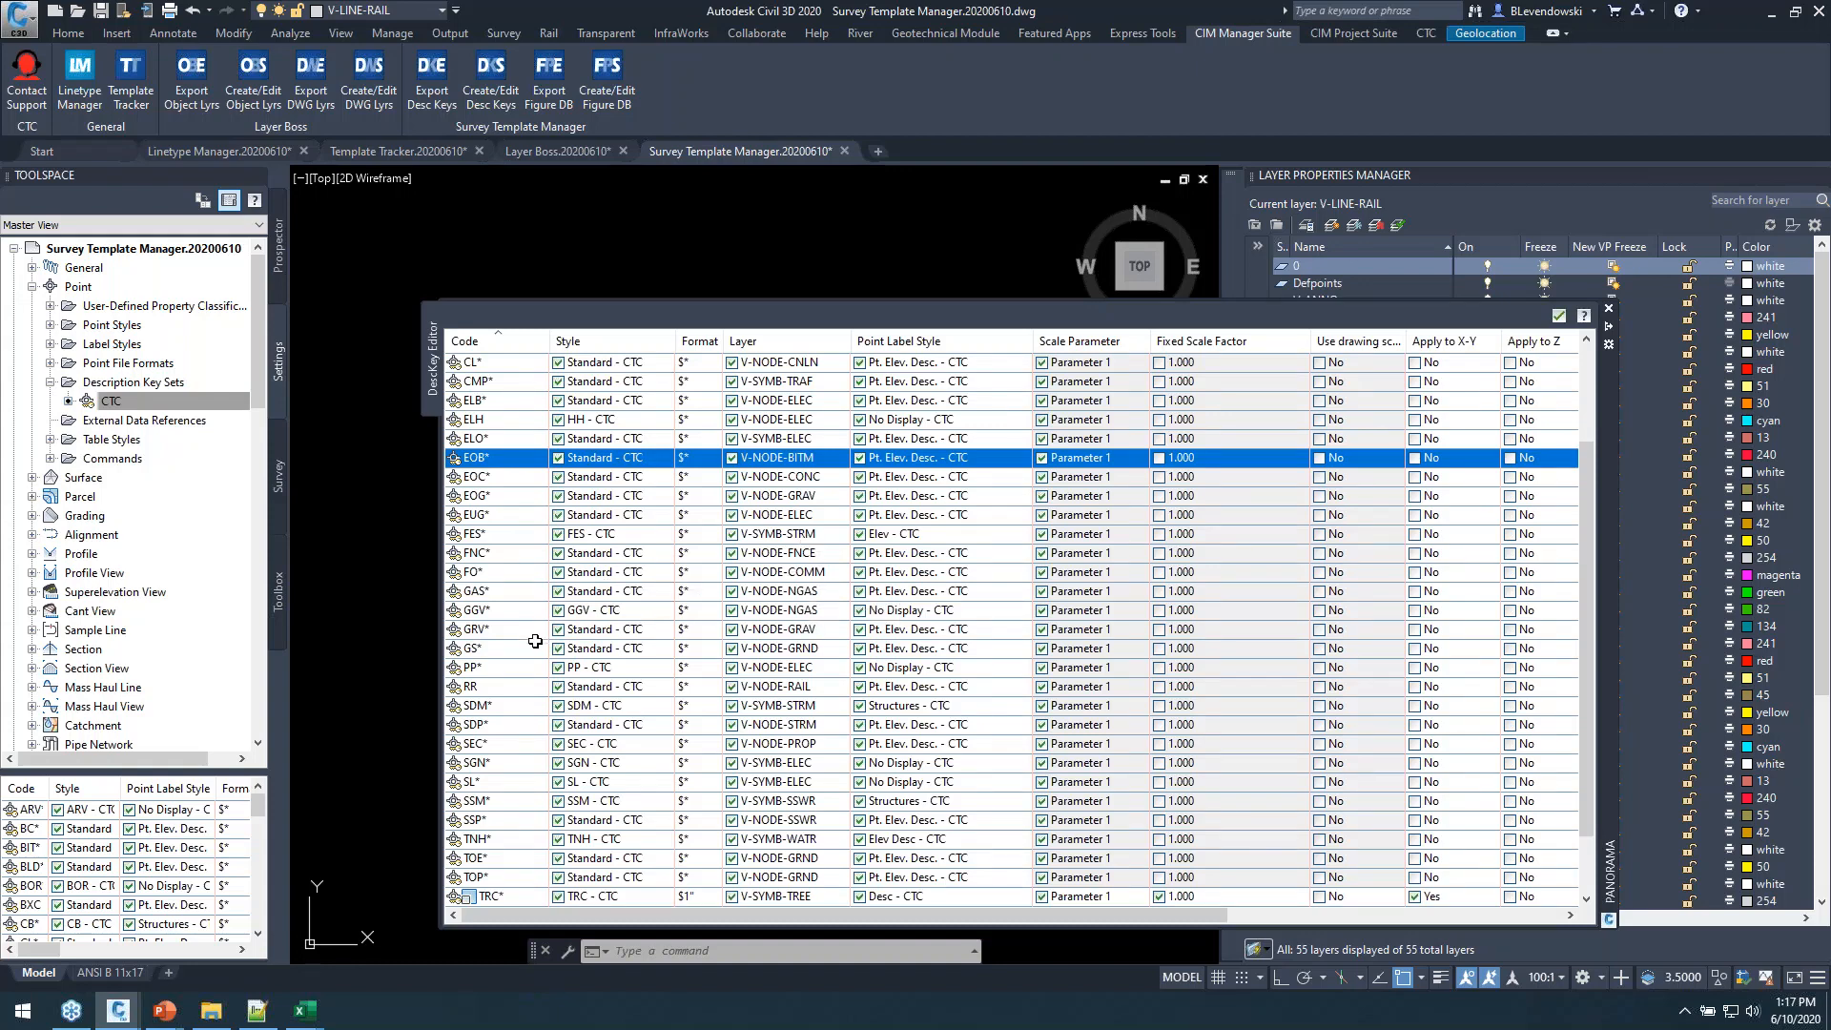
{"action": "right_click", "coordinate": [503, 510]}
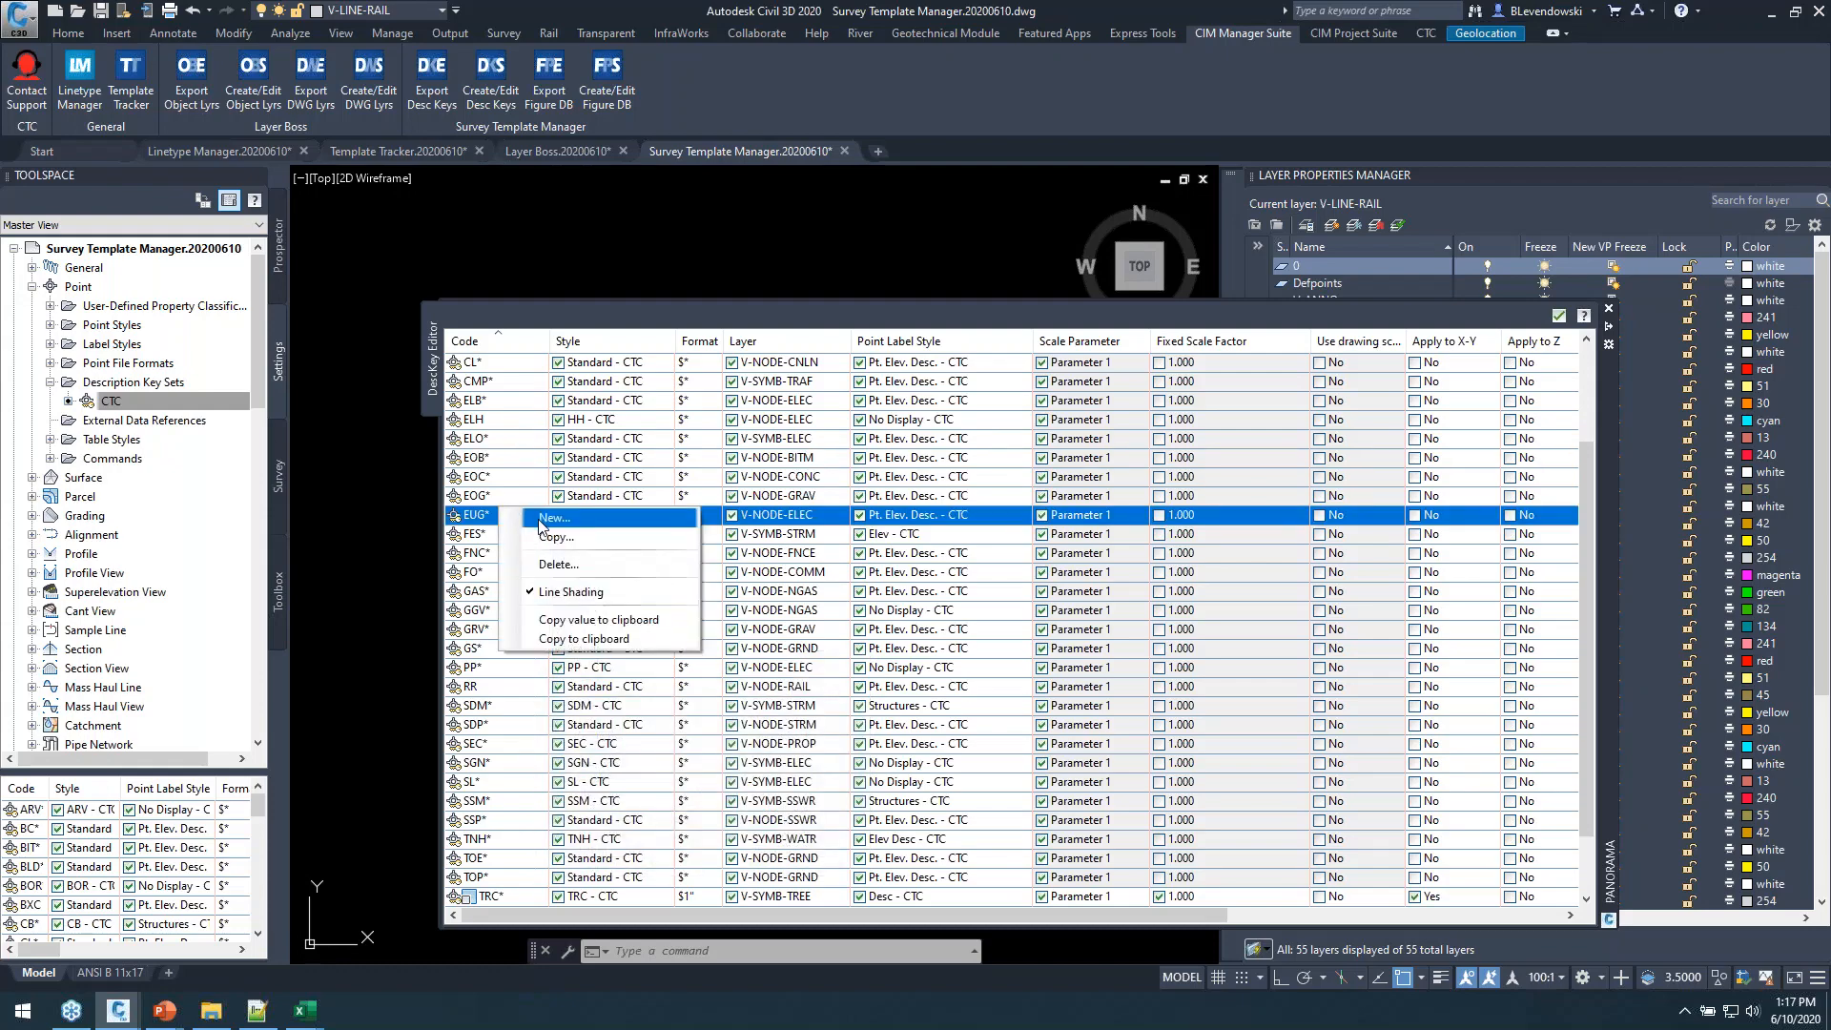
{"action": "left_click", "coordinate": [553, 518]}
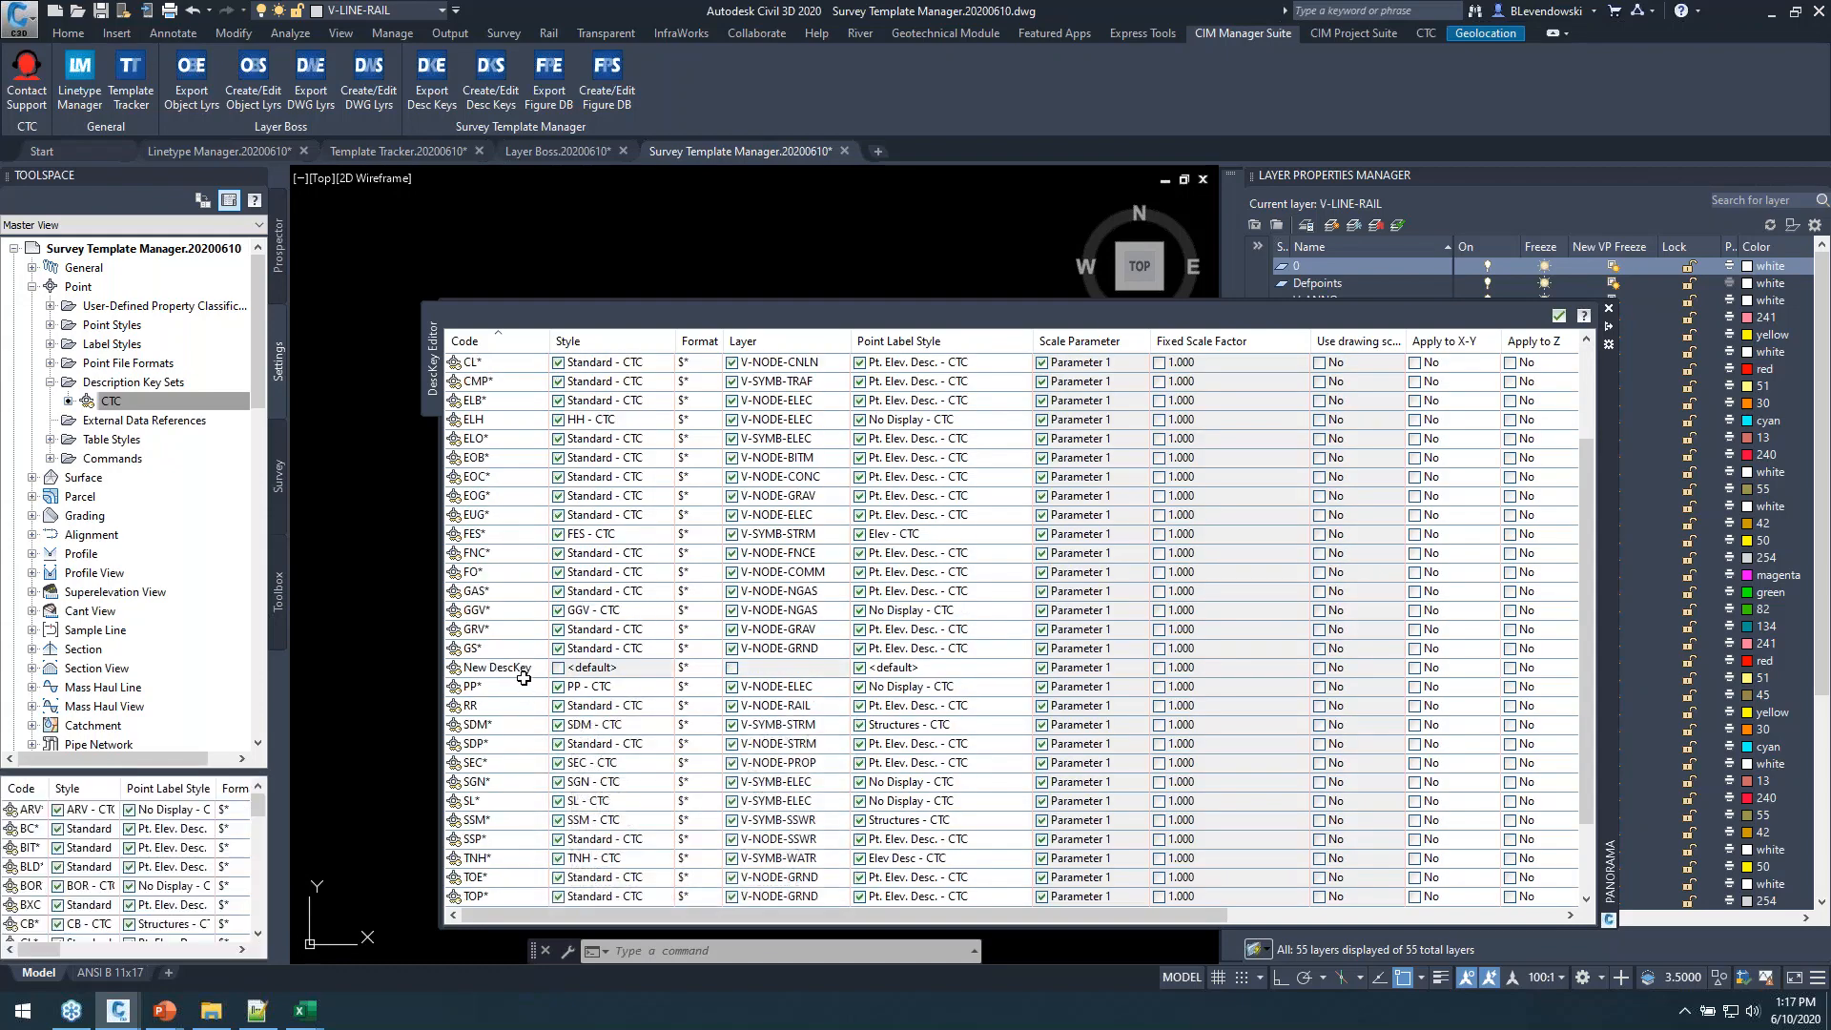
{"action": "right_click", "coordinate": [519, 673]}
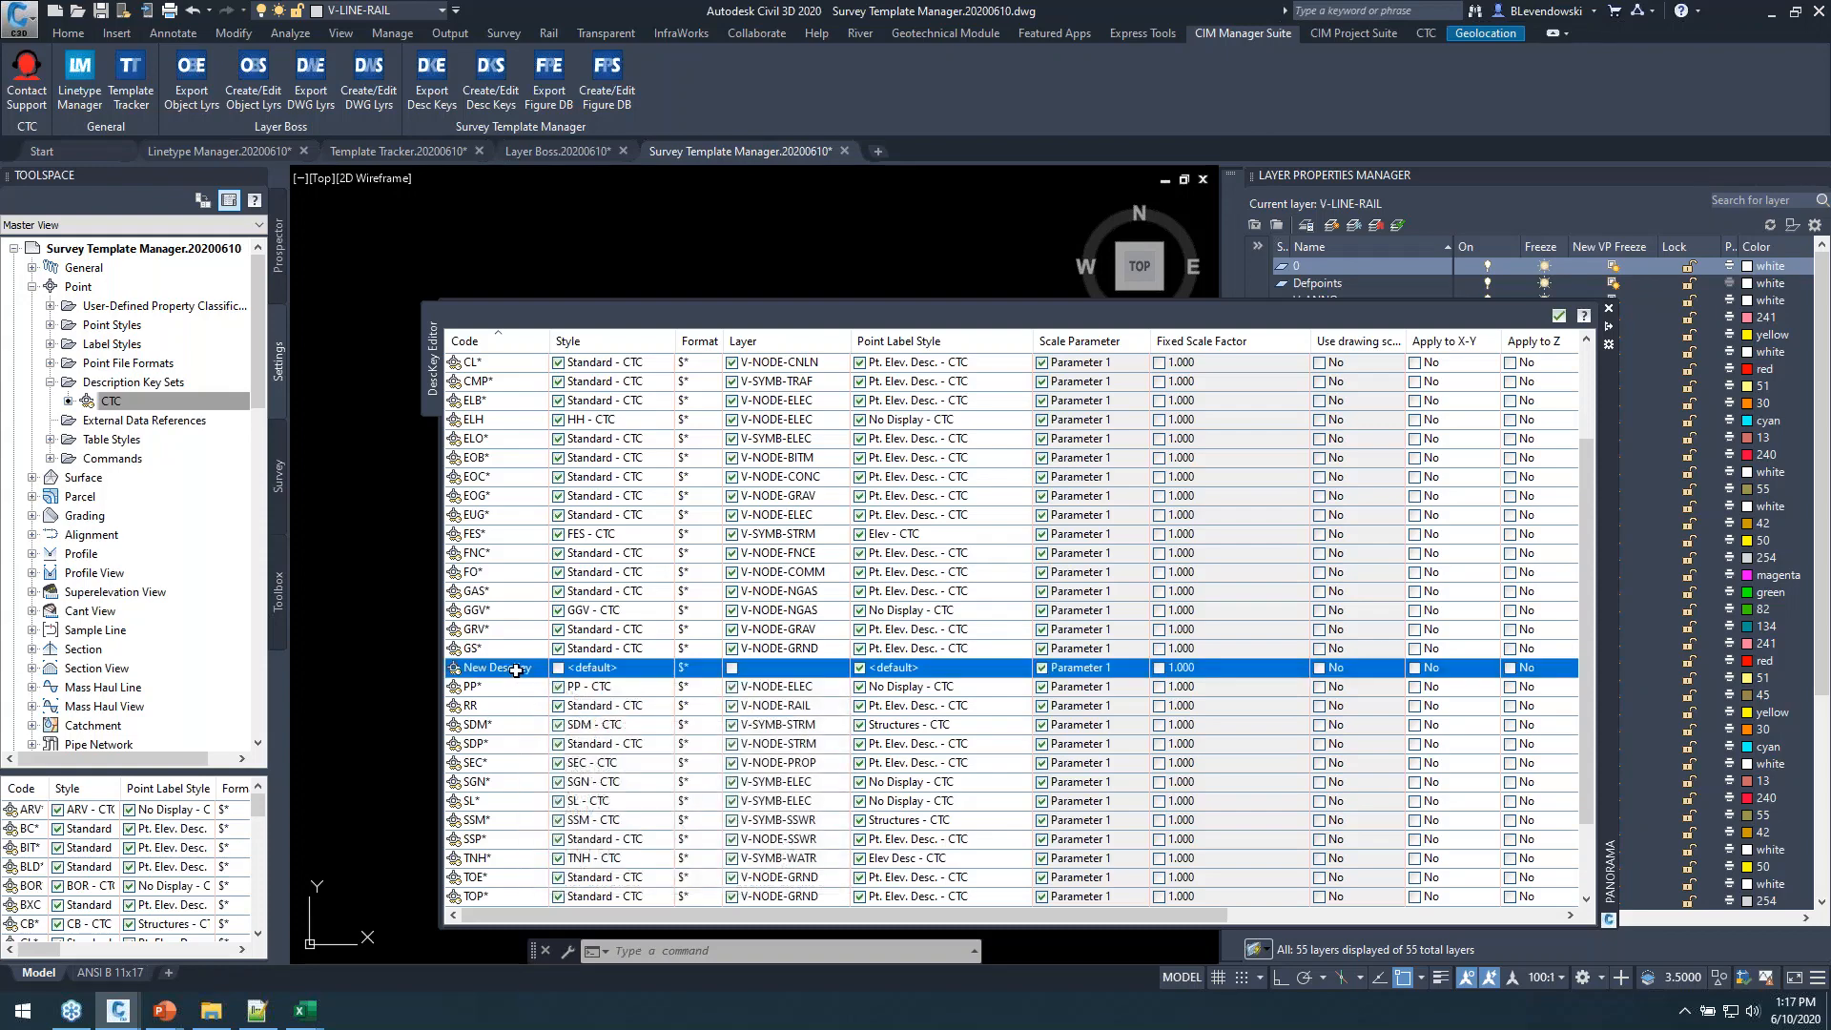
{"action": "left_click", "coordinate": [576, 728]}
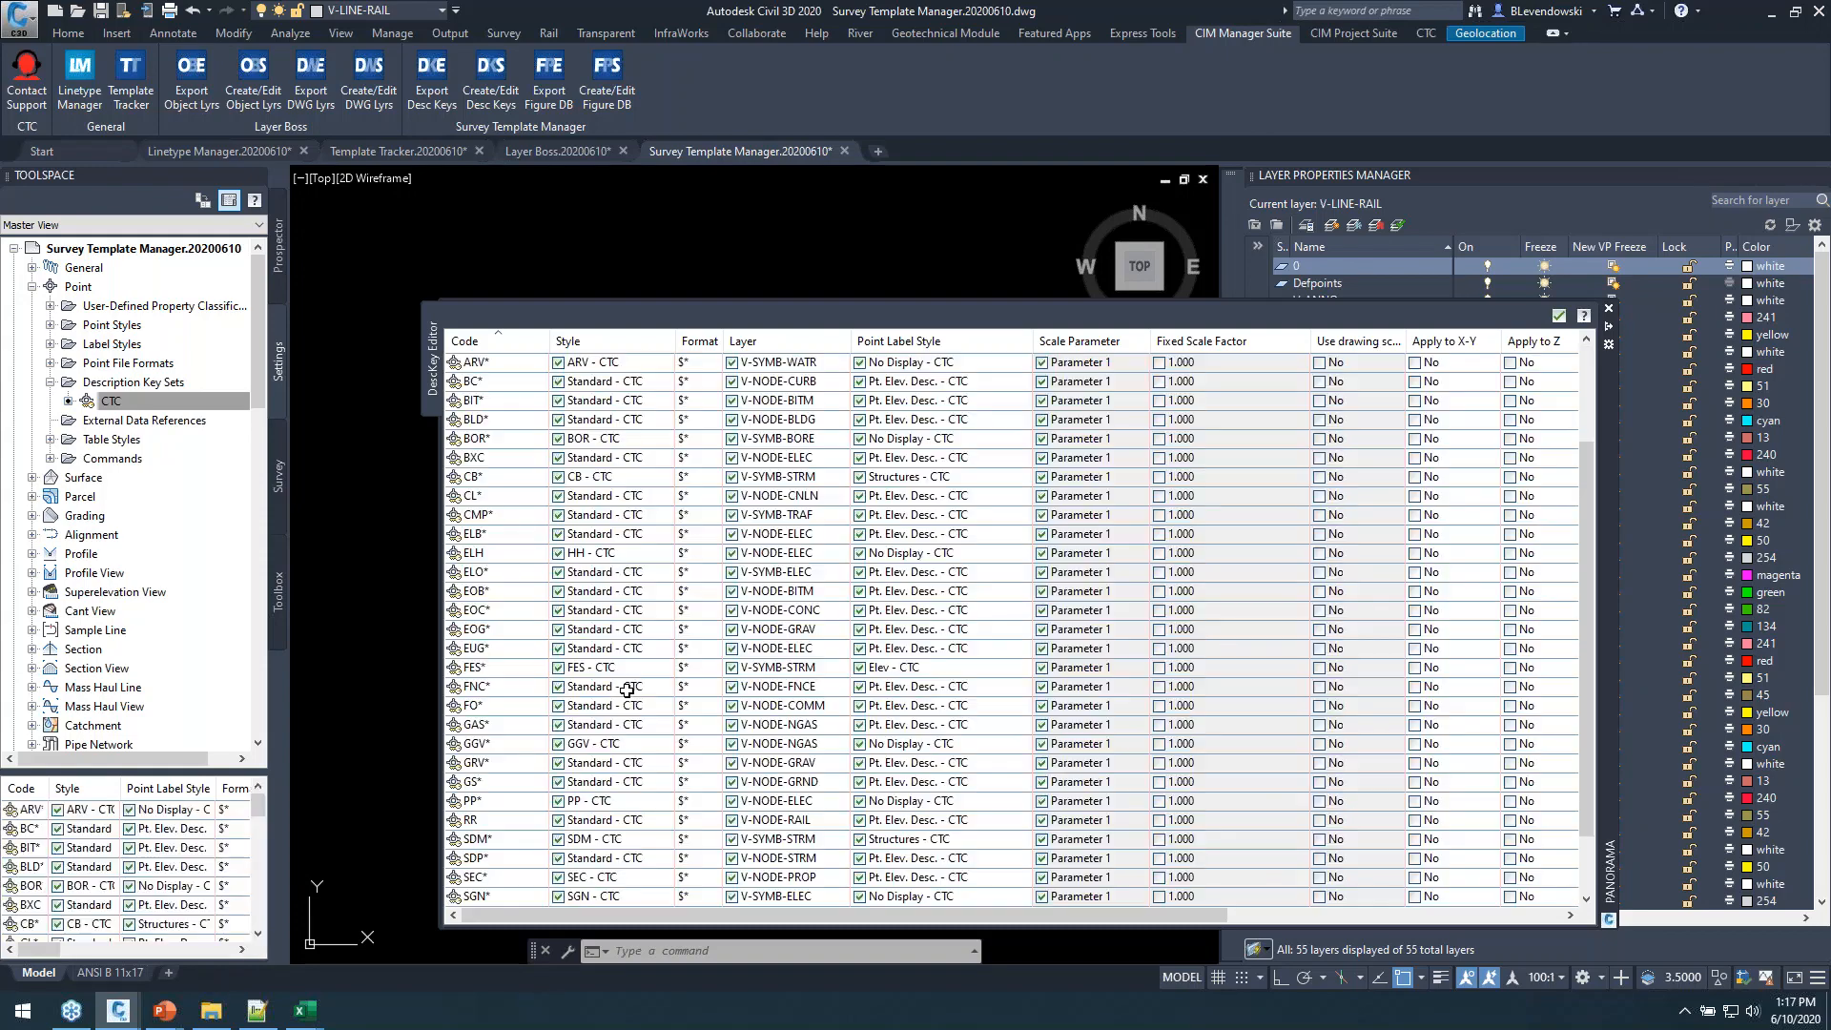
{"action": "scroll", "coordinate": [540, 558], "scroll_direction": "up", "scroll_amount": 3}
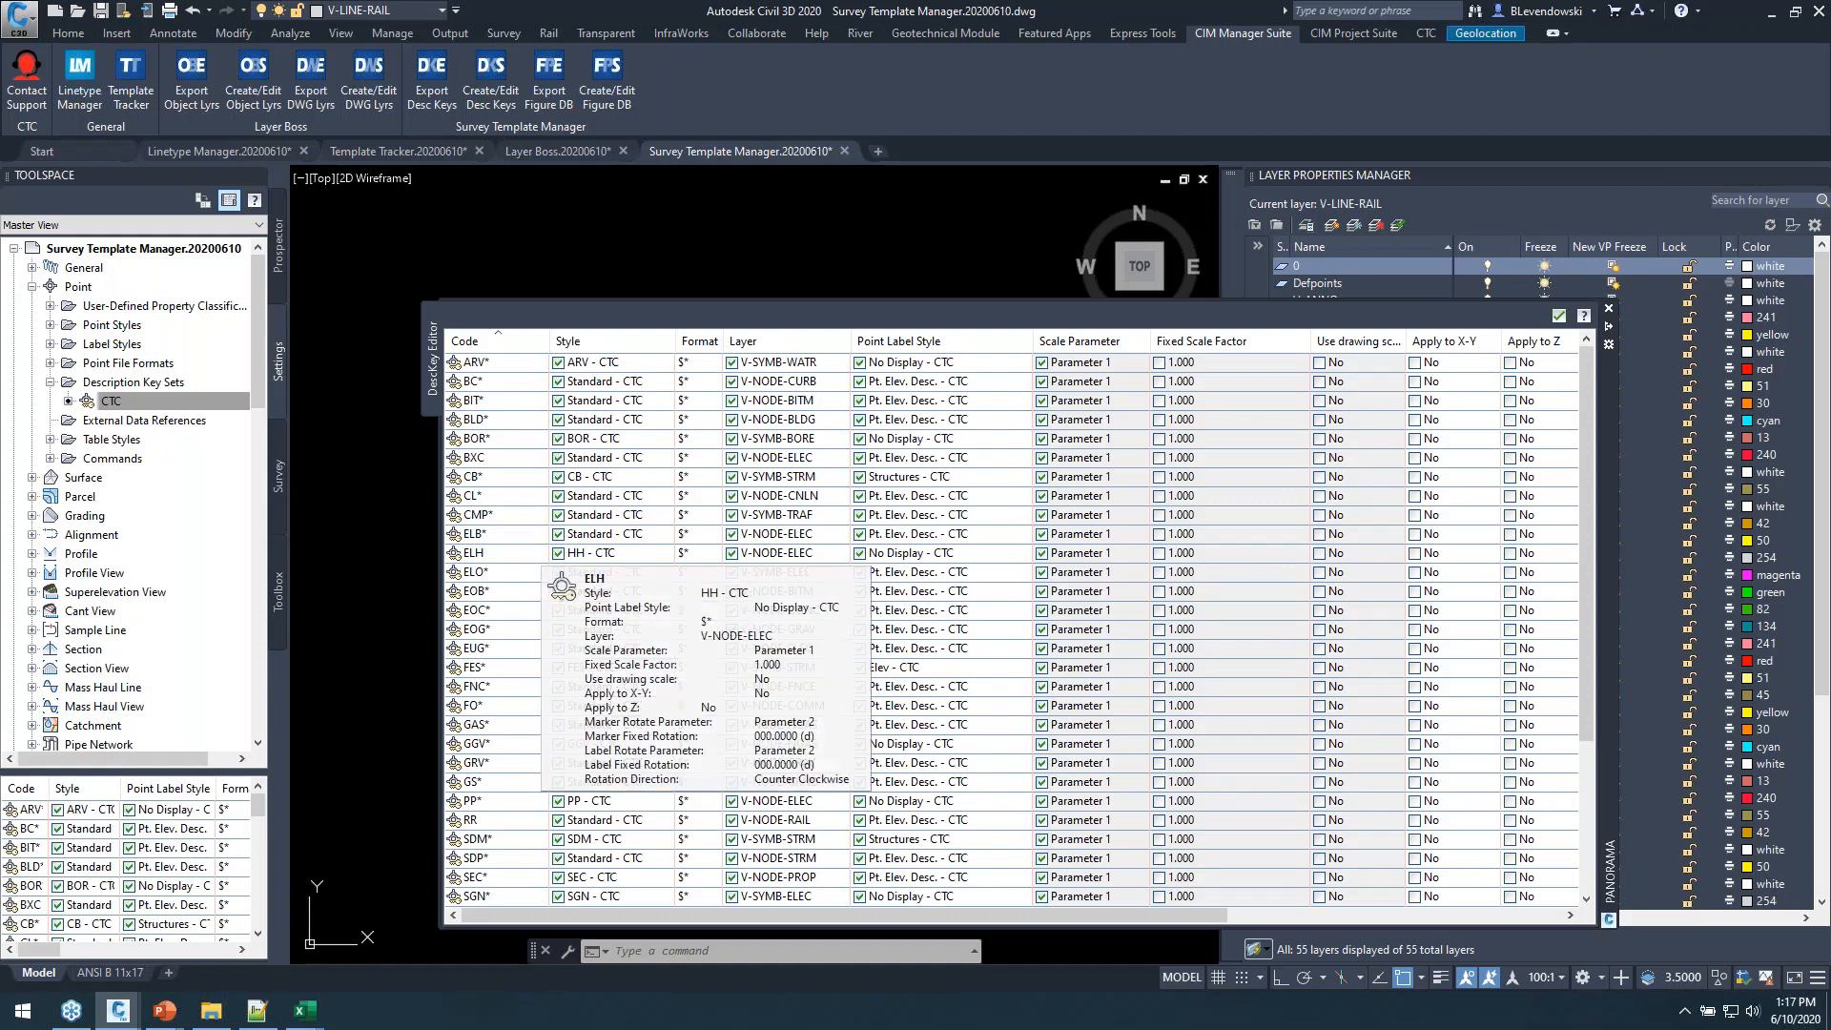
{"action": "left_click", "coordinate": [1559, 315]}
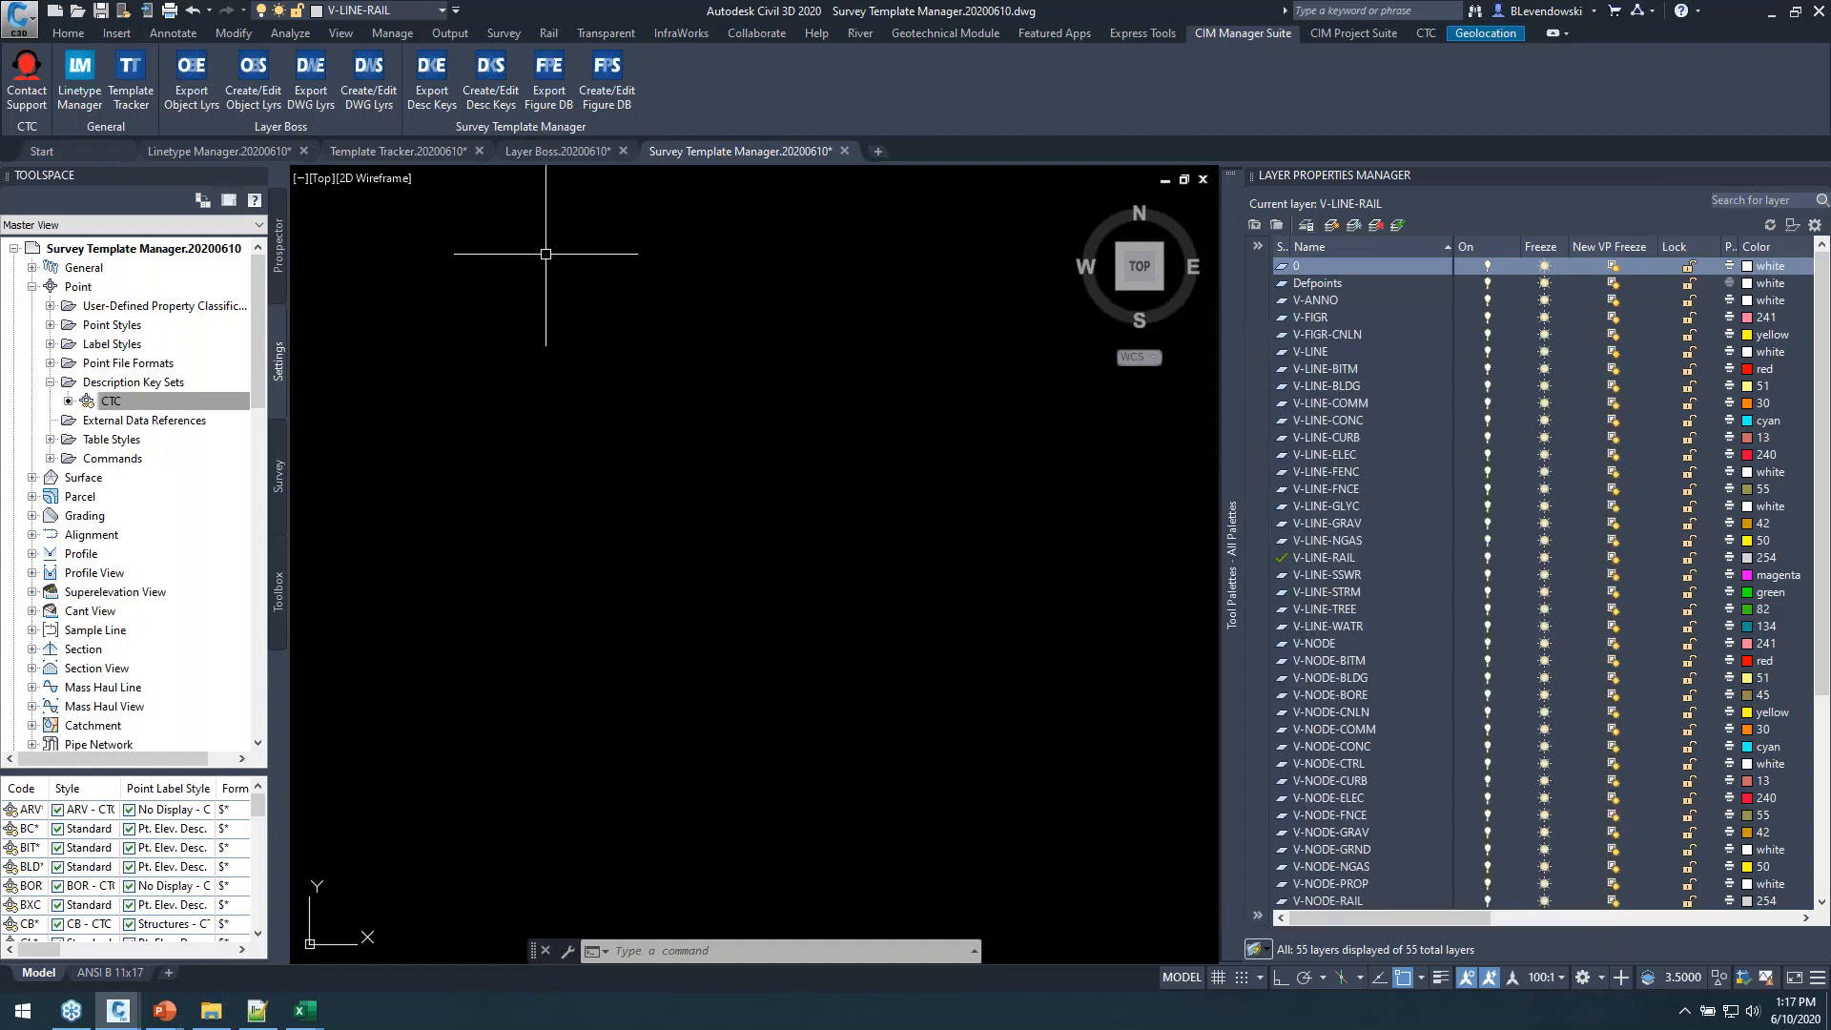
Export the CTC description key set to CTC.xlsx in the CTC CET Demos folder and open the workbook in Excel.
{"action": "left_click", "coordinate": [437, 95]}
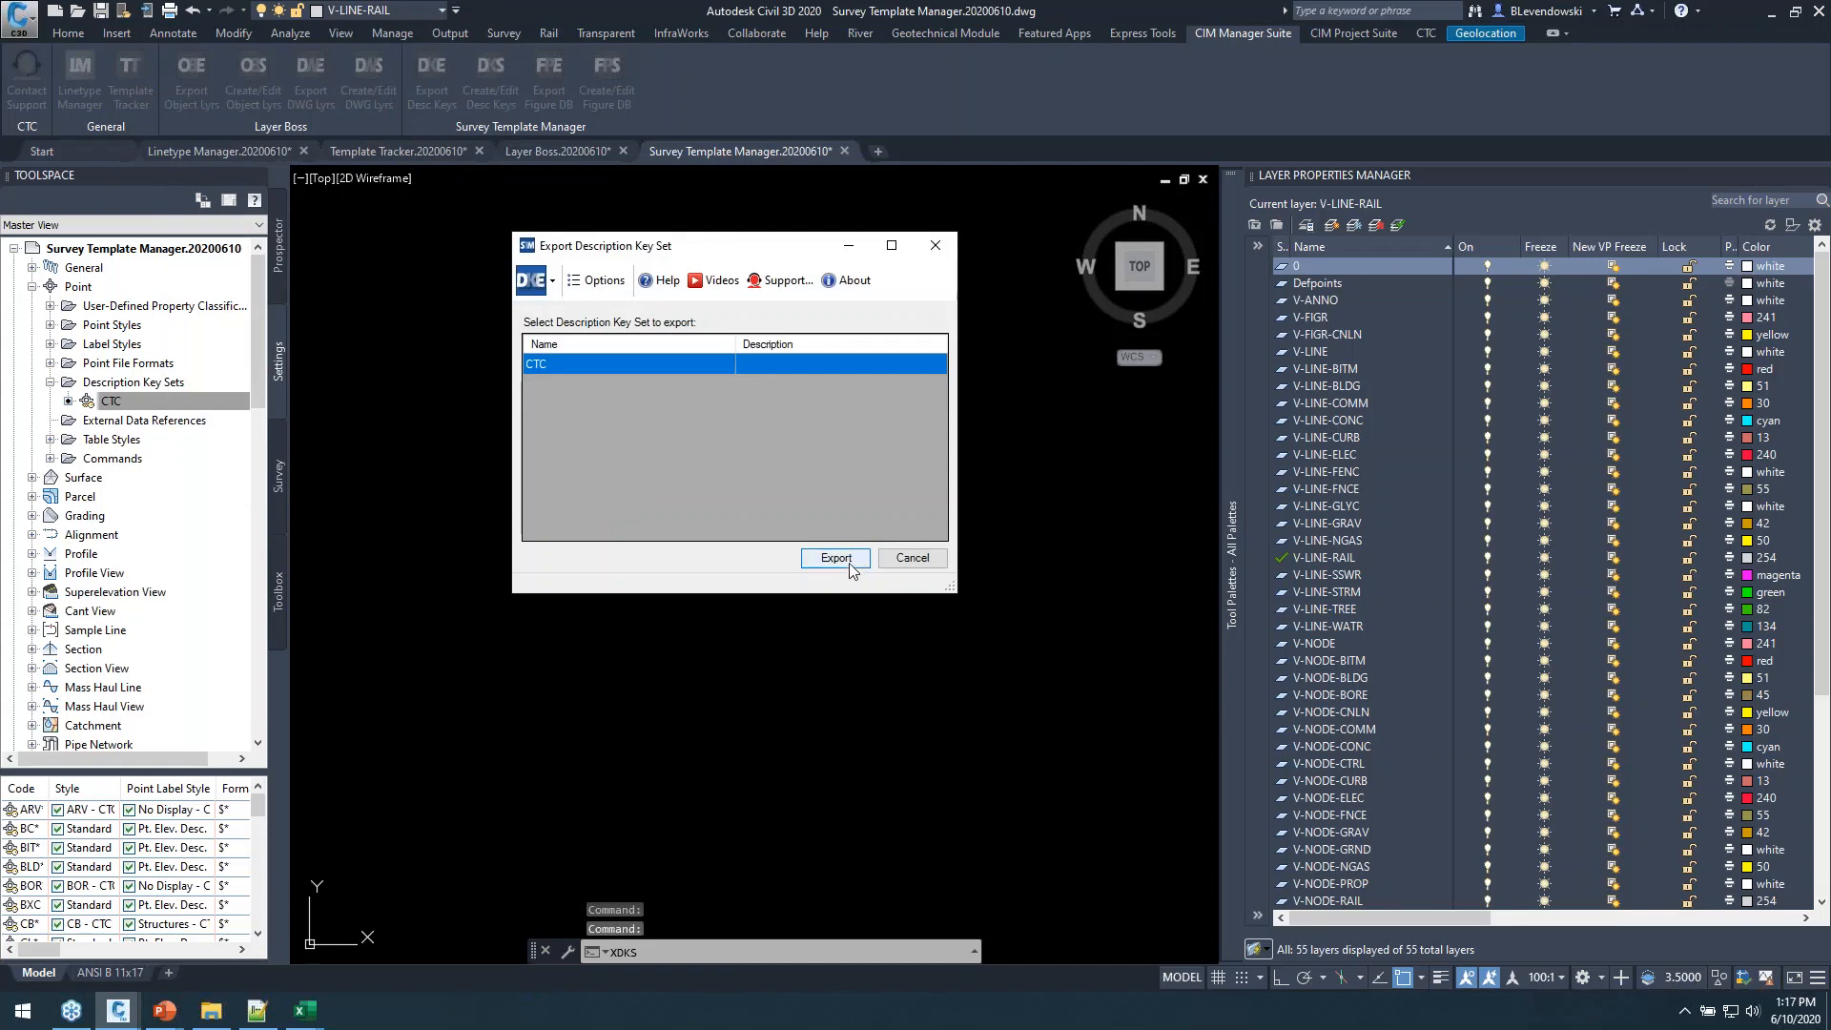
{"action": "left_click", "coordinate": [848, 561]}
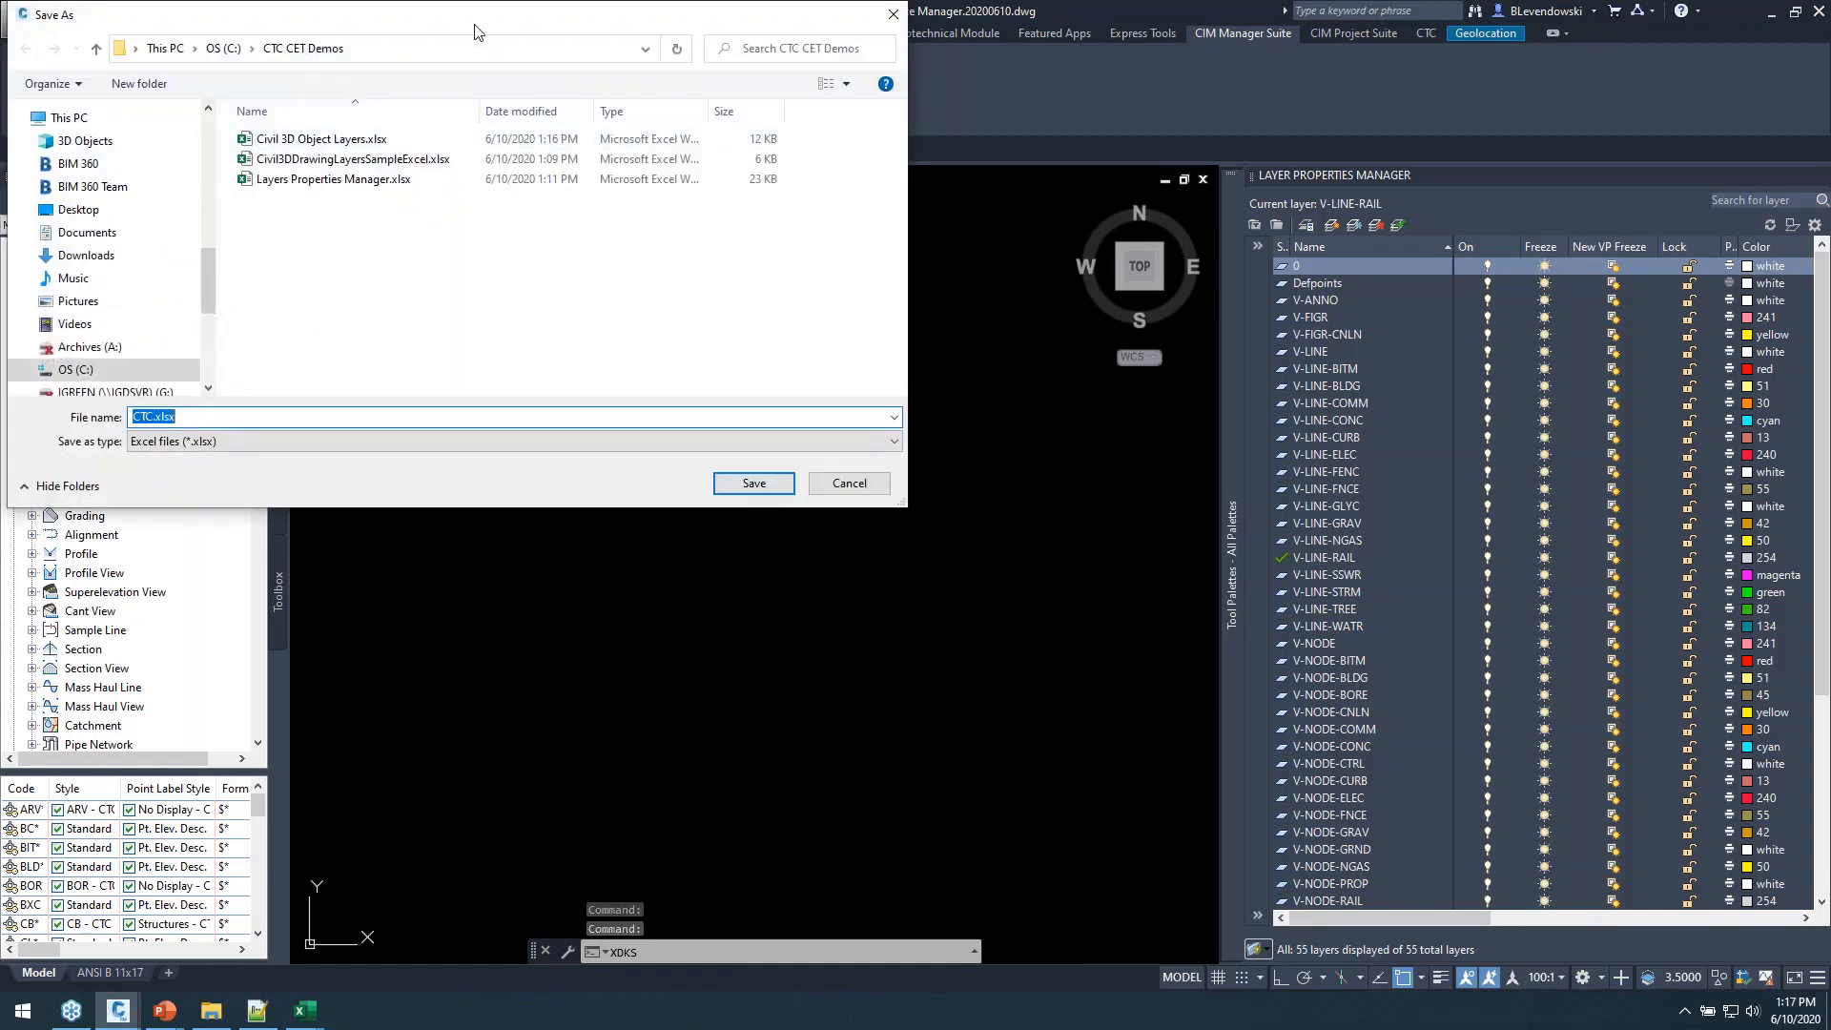
{"action": "left_click_drag", "start_coordinate": [470, 12], "coordinate": [780, 235]}
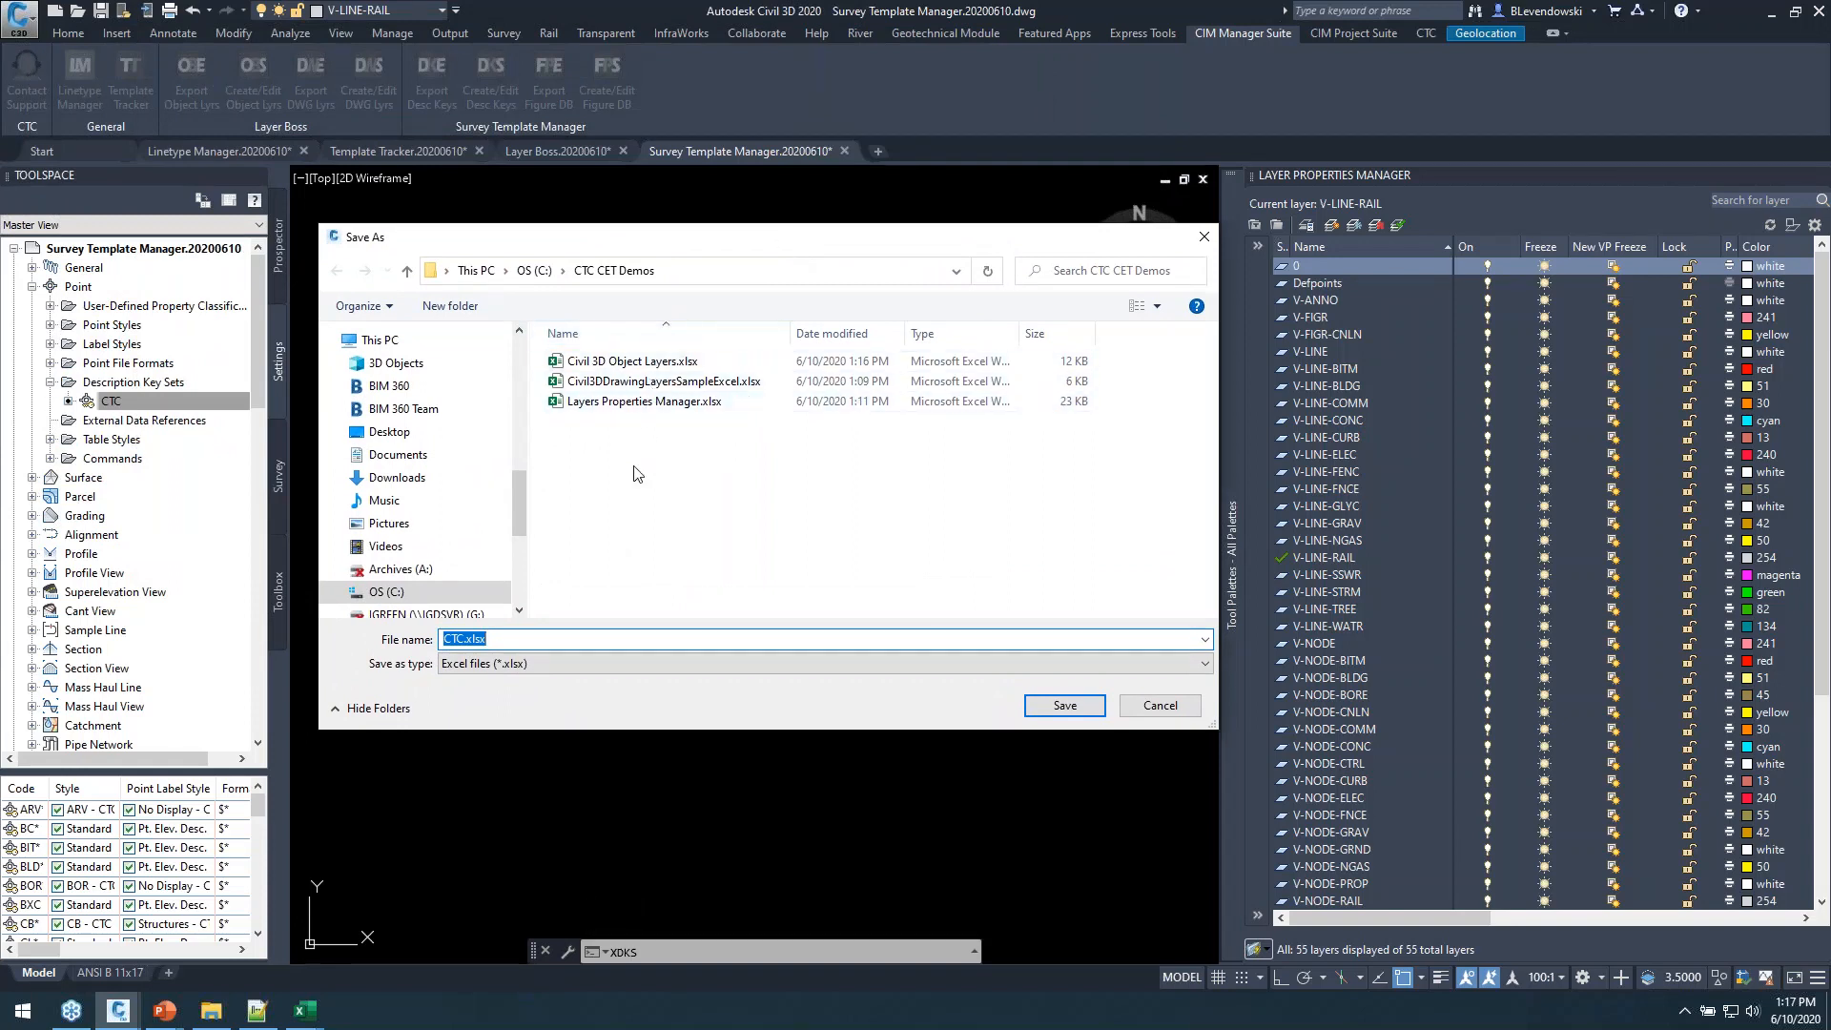
{"action": "left_click", "coordinate": [1064, 705]}
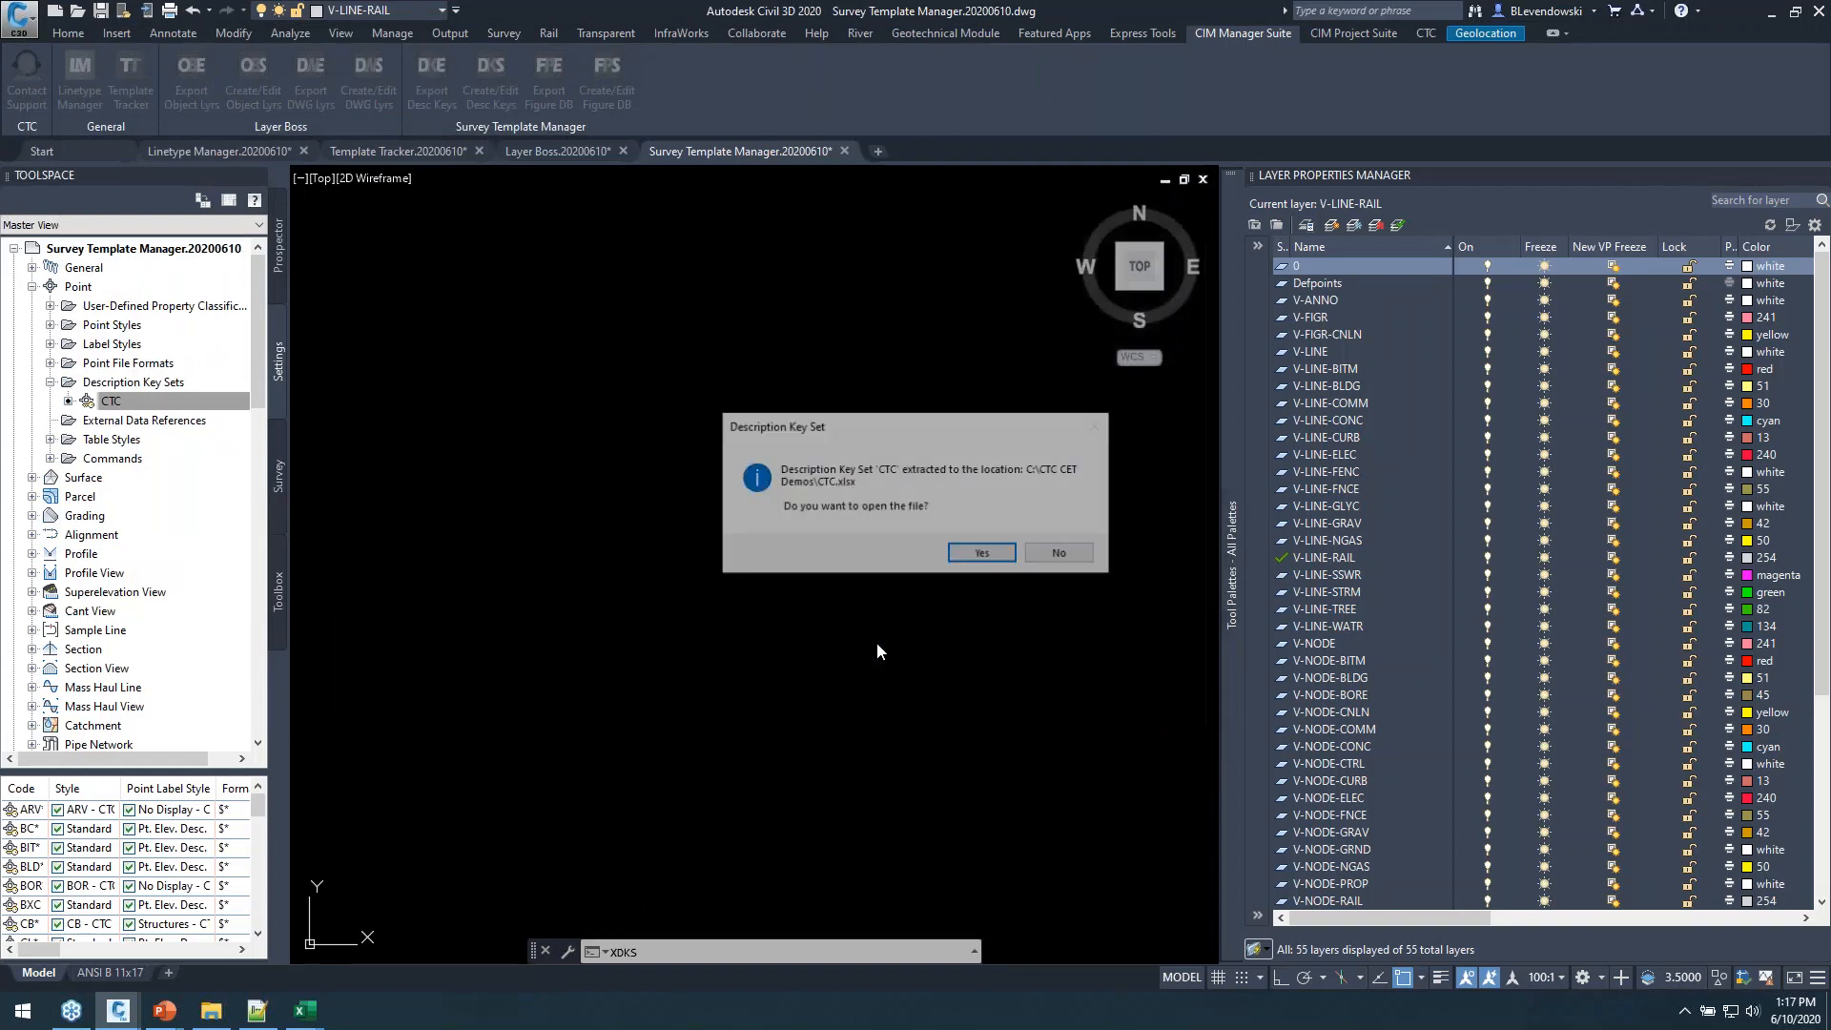
{"action": "left_click", "coordinate": [982, 556]}
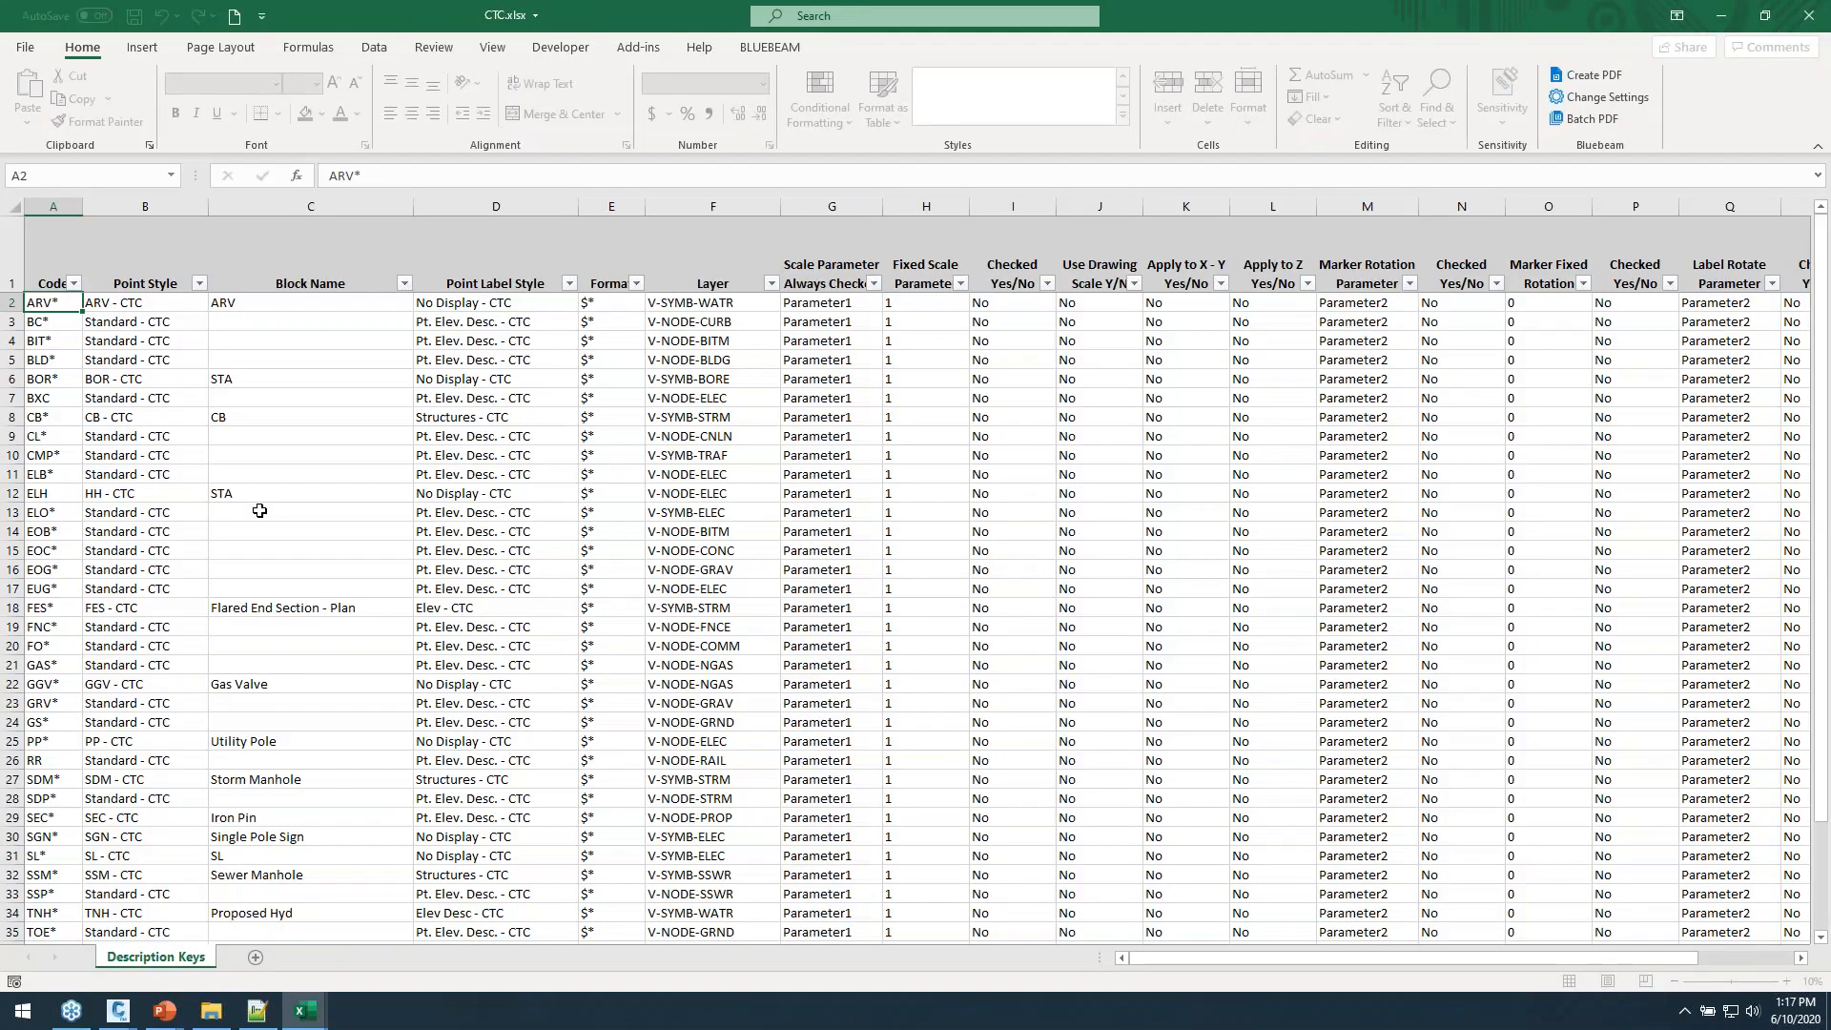
Examine the choices offered for the ELO* key's layer and point label style and for the EOB* key's point style.
{"action": "left_click", "coordinate": [736, 516]}
{"action": "left_click", "coordinate": [791, 515]}
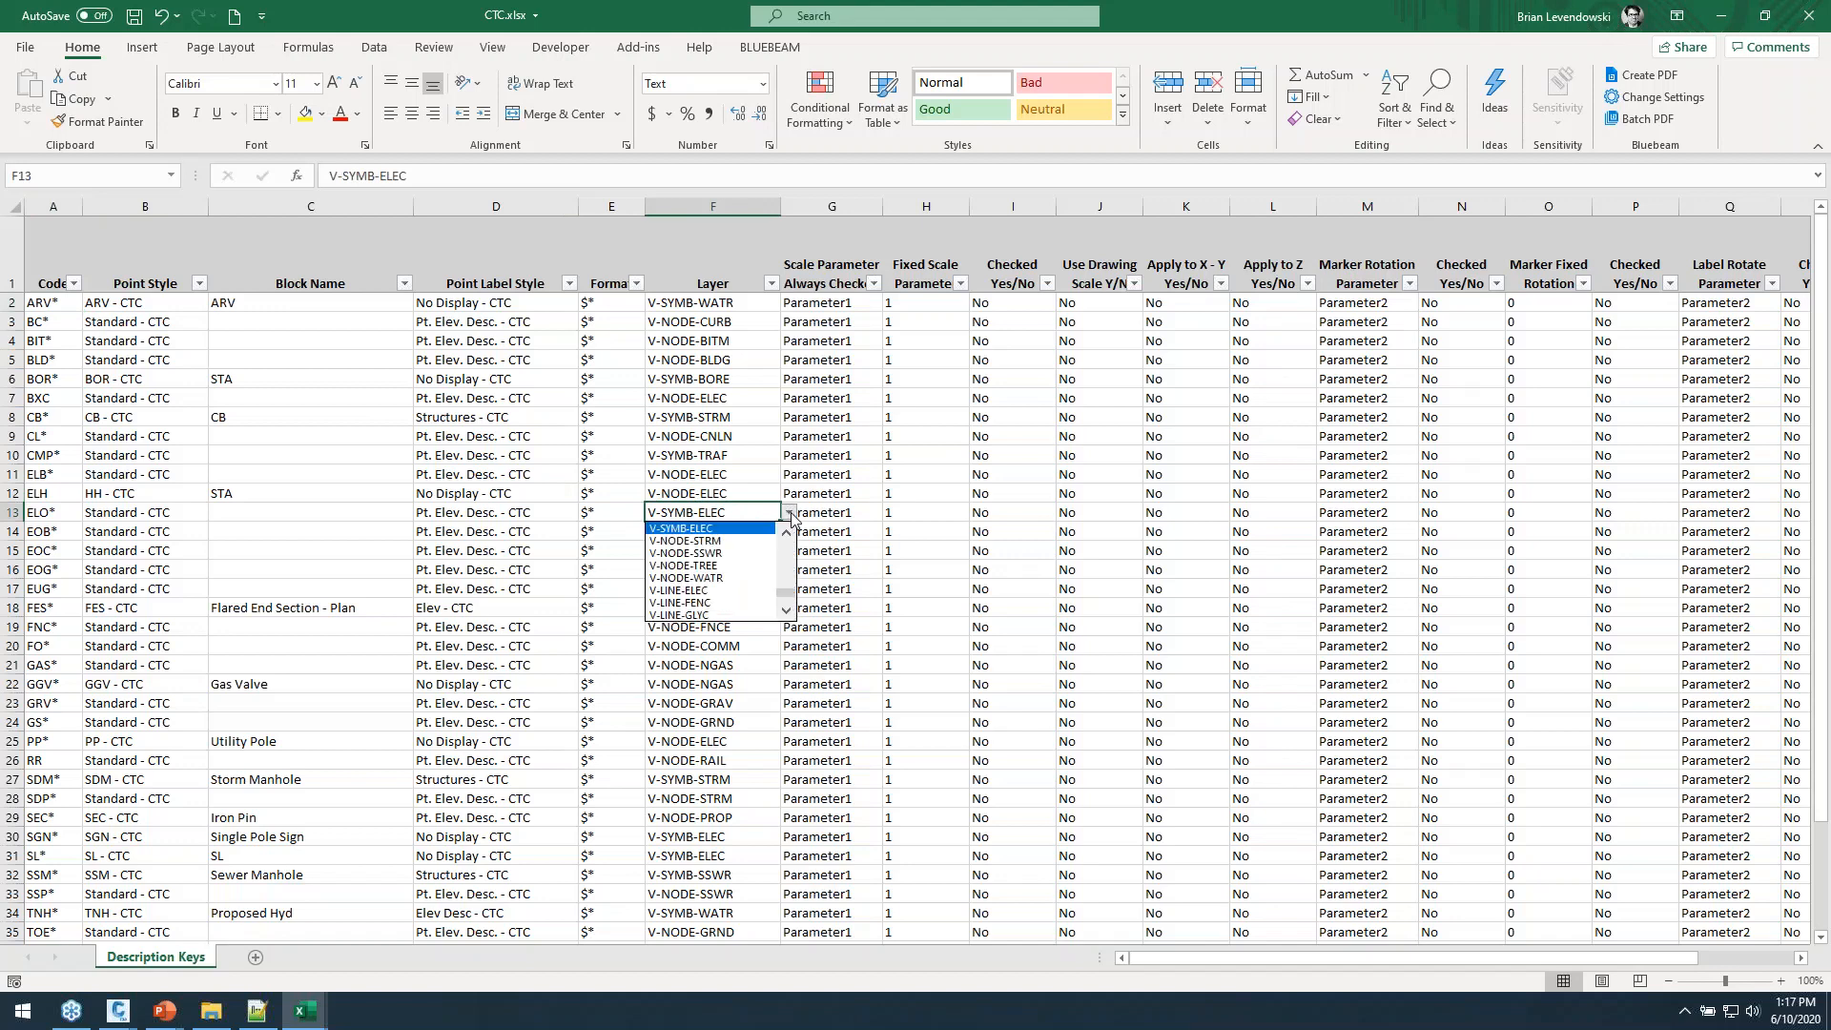
{"action": "left_click", "coordinate": [576, 520]}
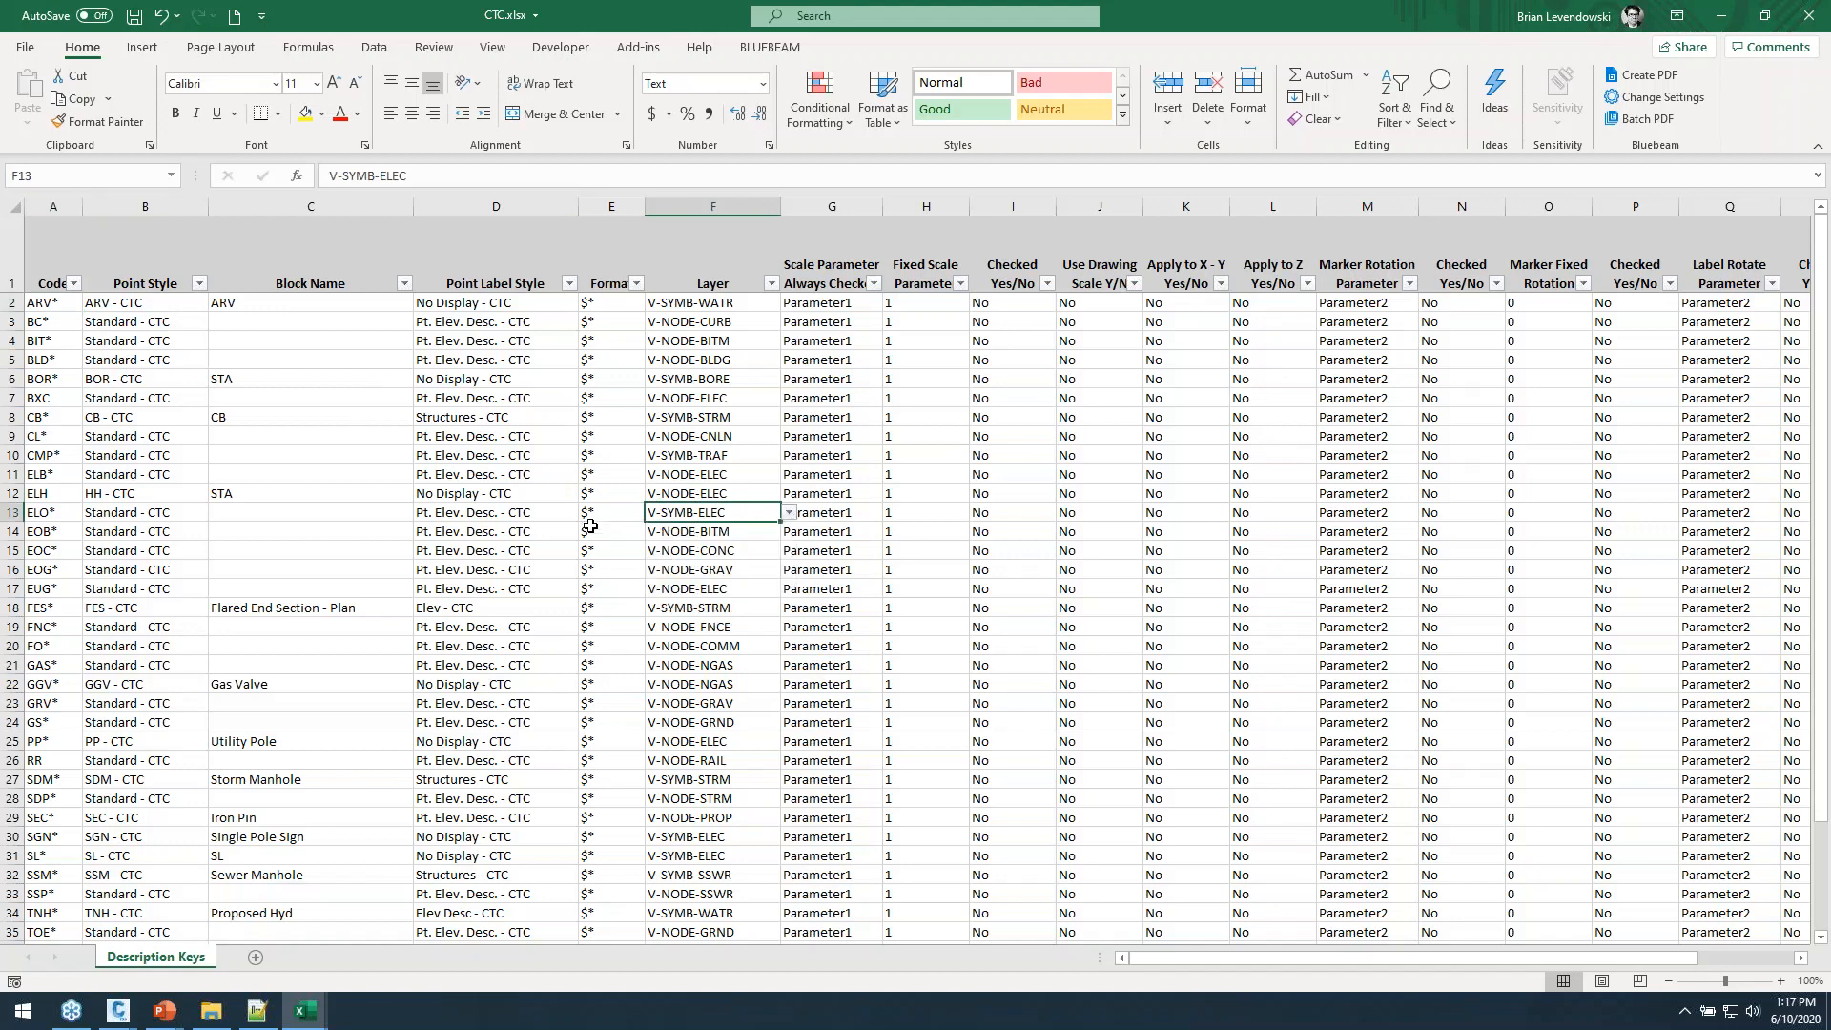
{"action": "left_click", "coordinate": [572, 515]}
{"action": "left_click", "coordinate": [586, 512]}
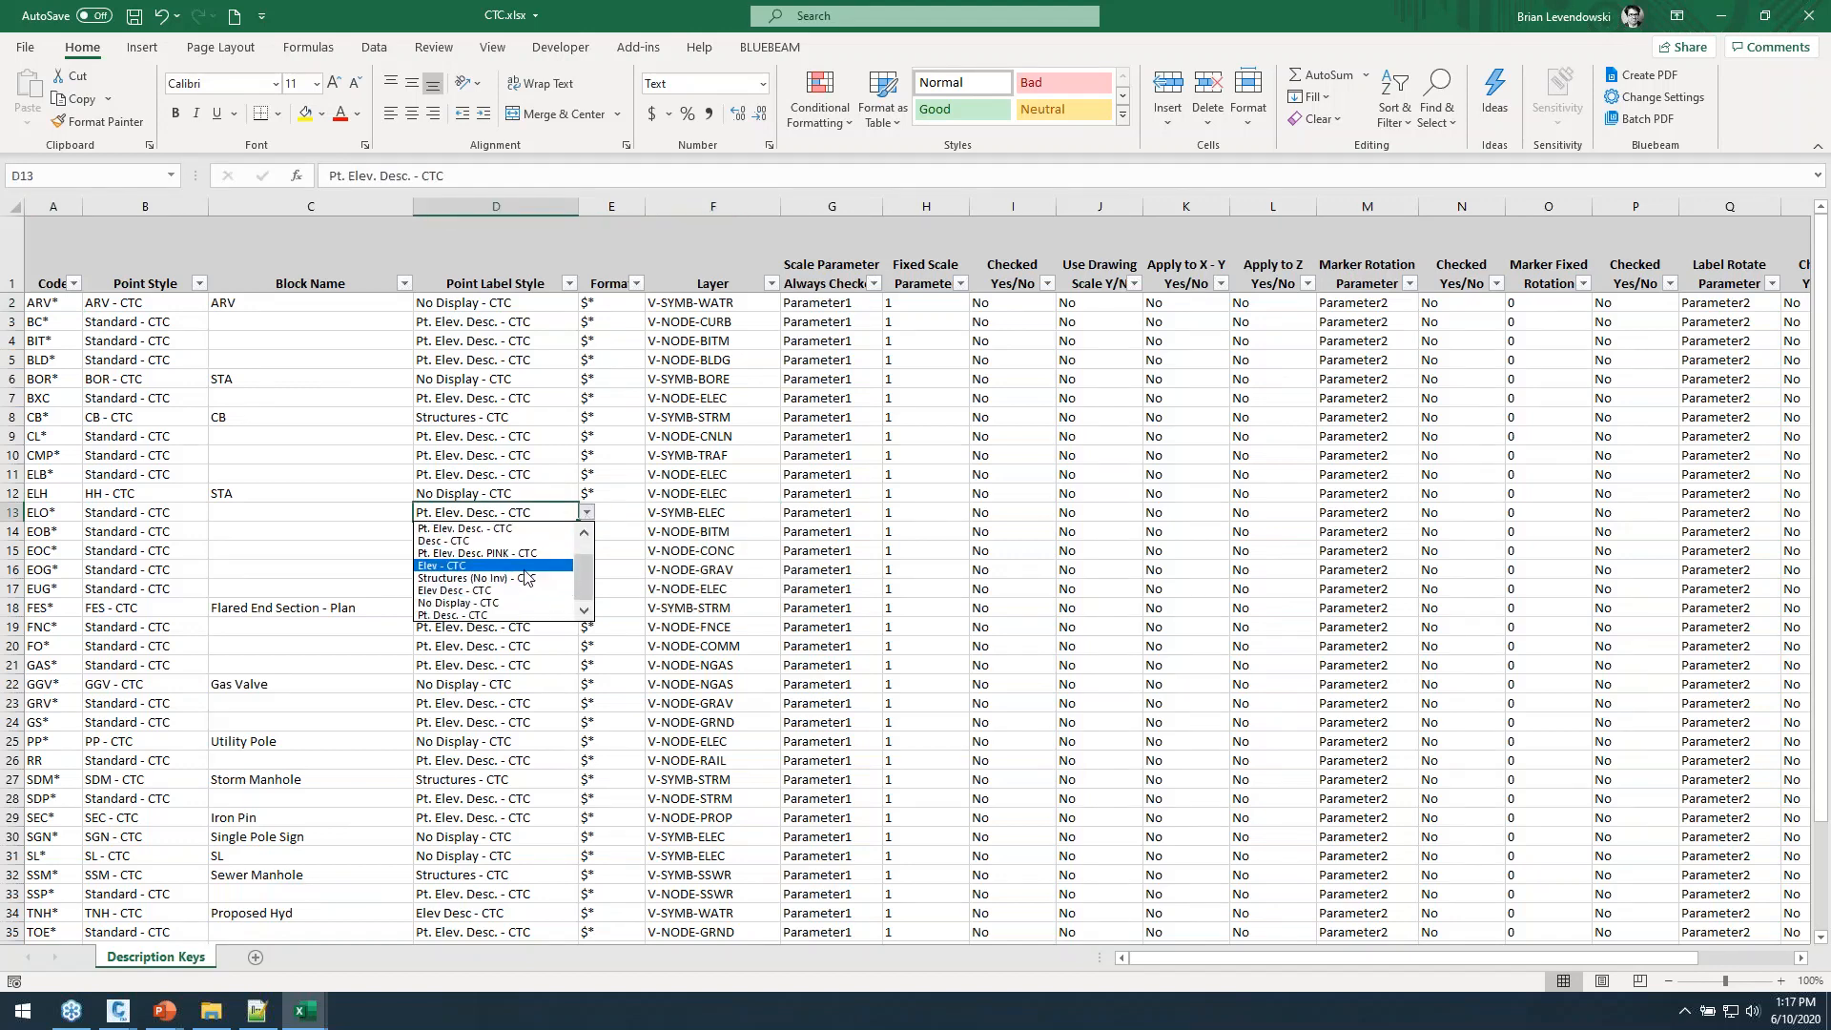
{"action": "left_click", "coordinate": [214, 521]}
{"action": "left_click", "coordinate": [170, 524]}
{"action": "left_click", "coordinate": [218, 532]}
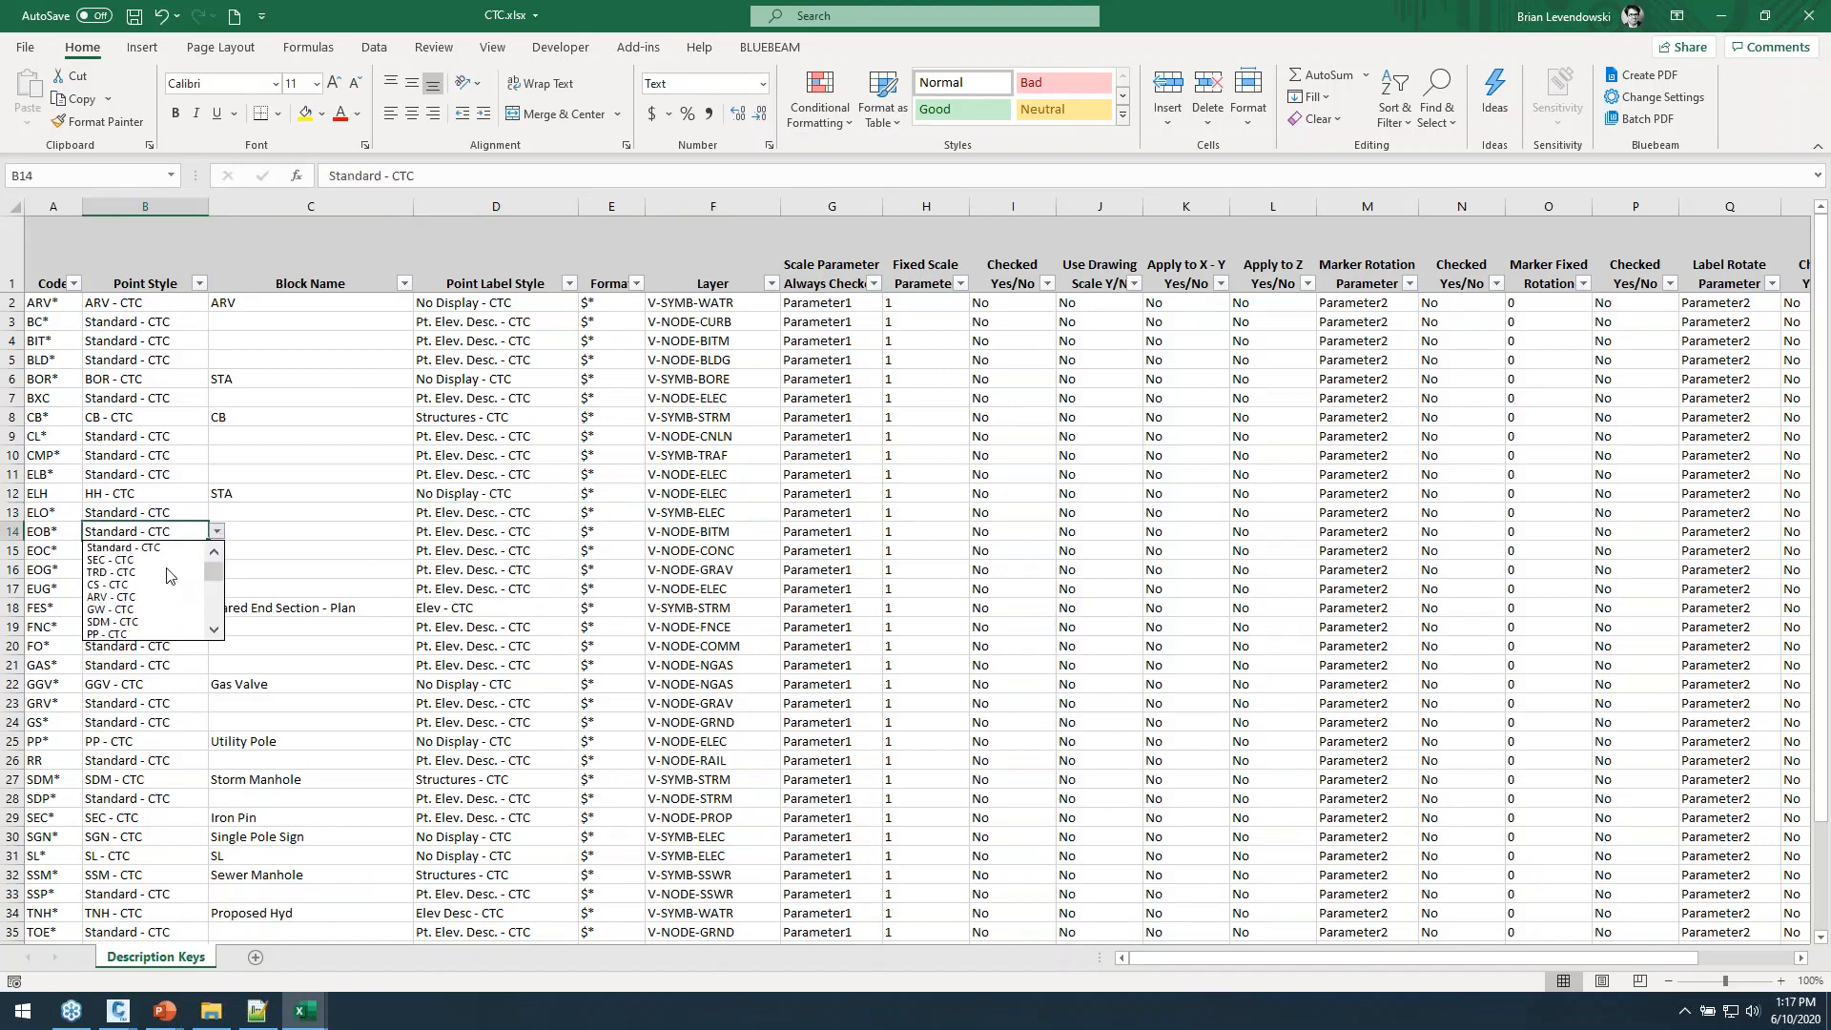
{"action": "key", "text": "Escape"}
{"action": "left_click", "coordinate": [139, 437]}
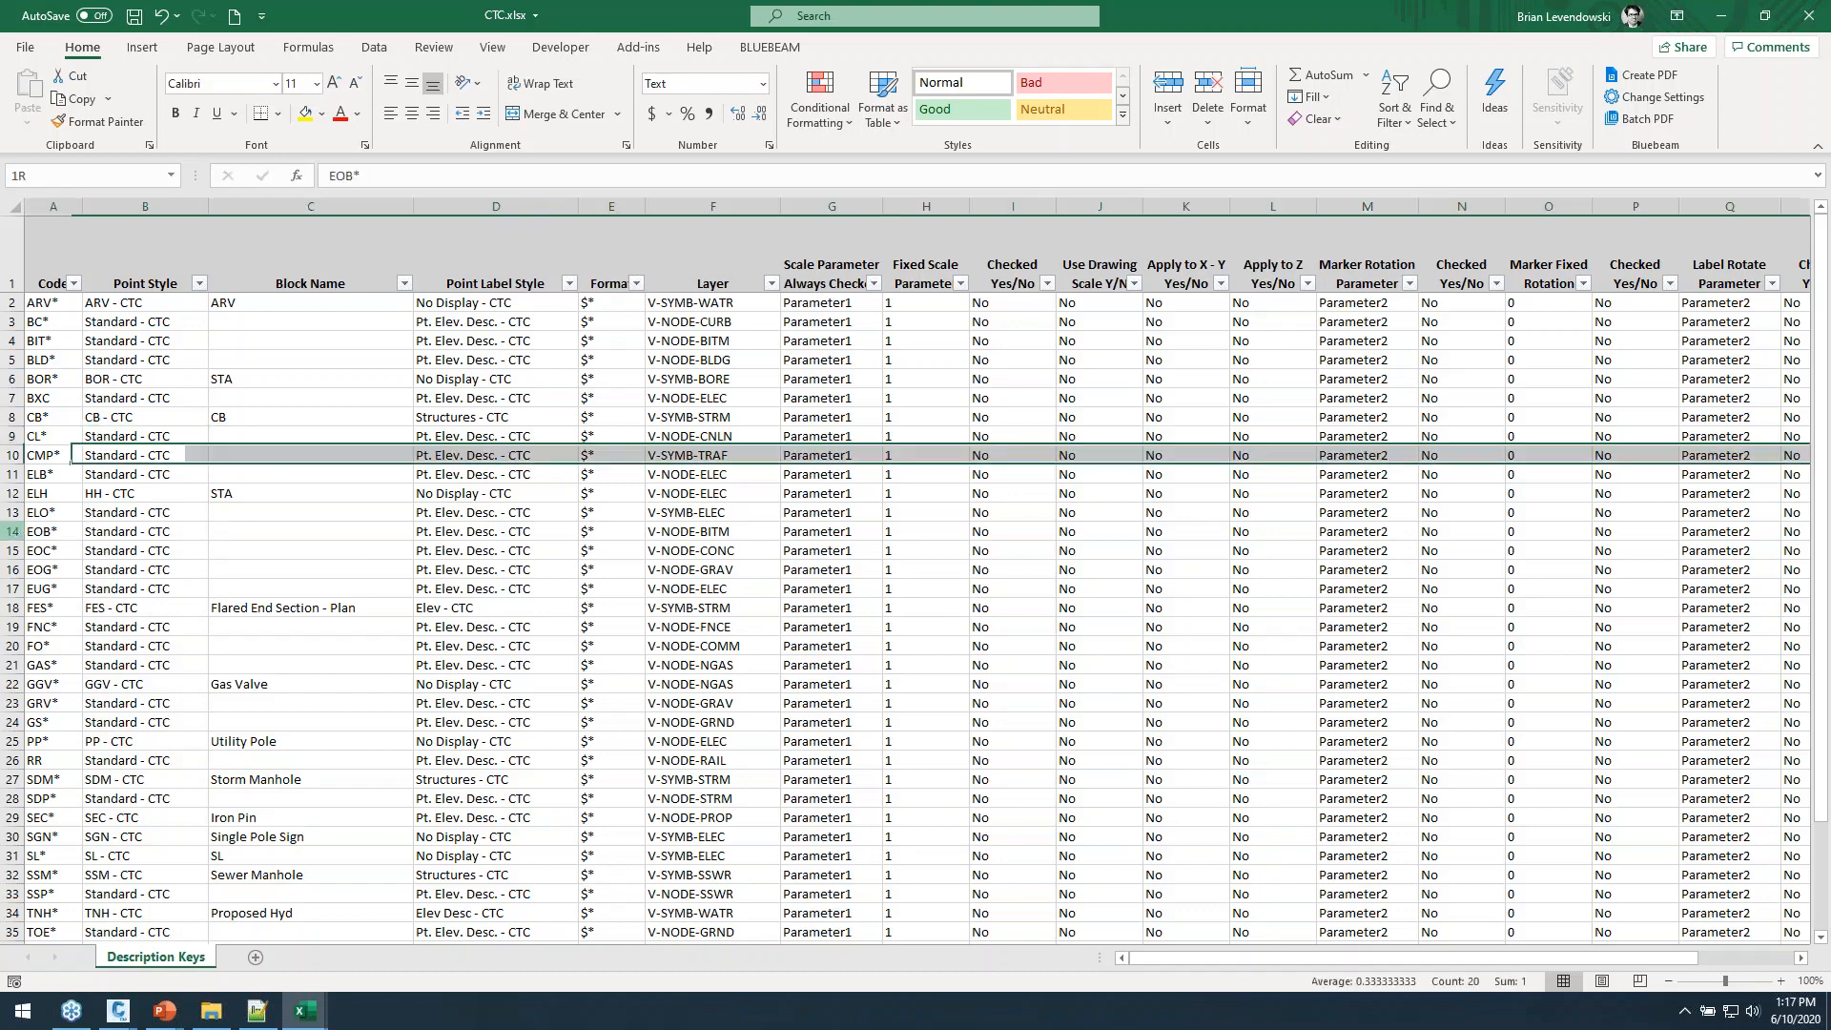
Delete the EOB*, EOC* and EOG* description key rows from the worksheet.
{"action": "left_click_drag", "start_coordinate": [14, 531], "coordinate": [15, 569]}
{"action": "right_click", "coordinate": [15, 569]}
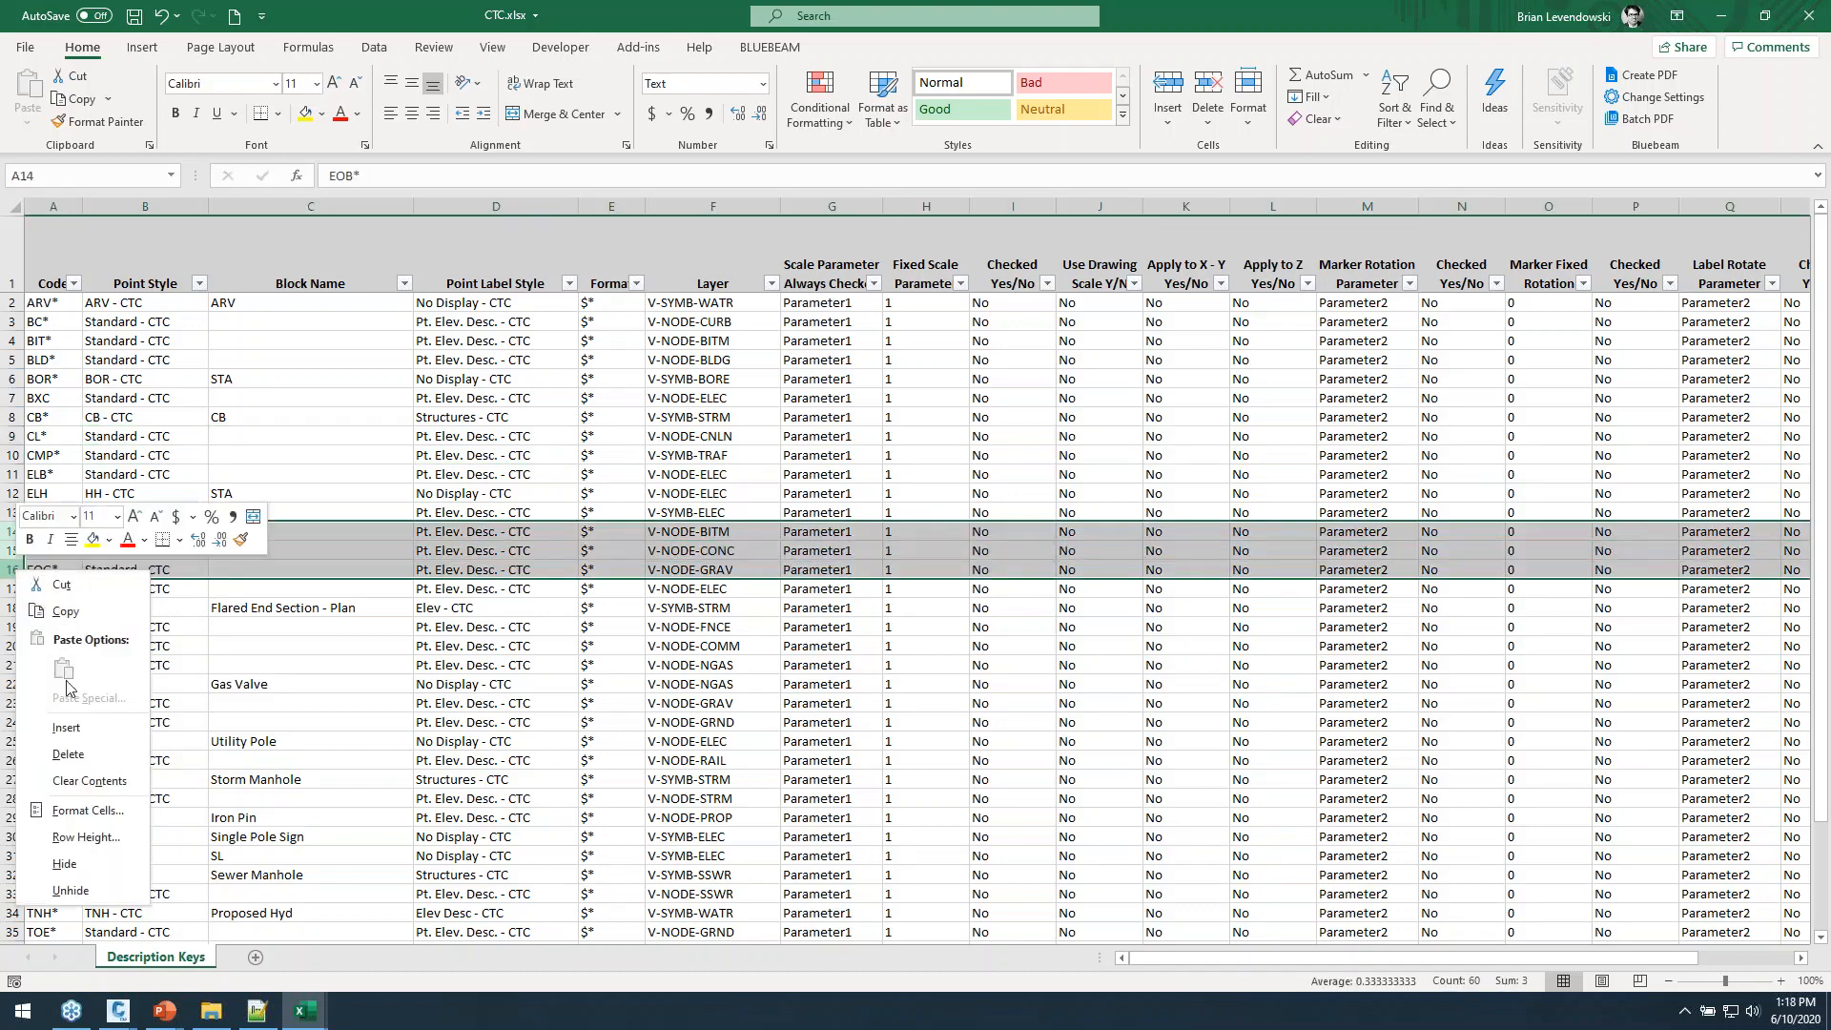
{"action": "left_click", "coordinate": [72, 754]}
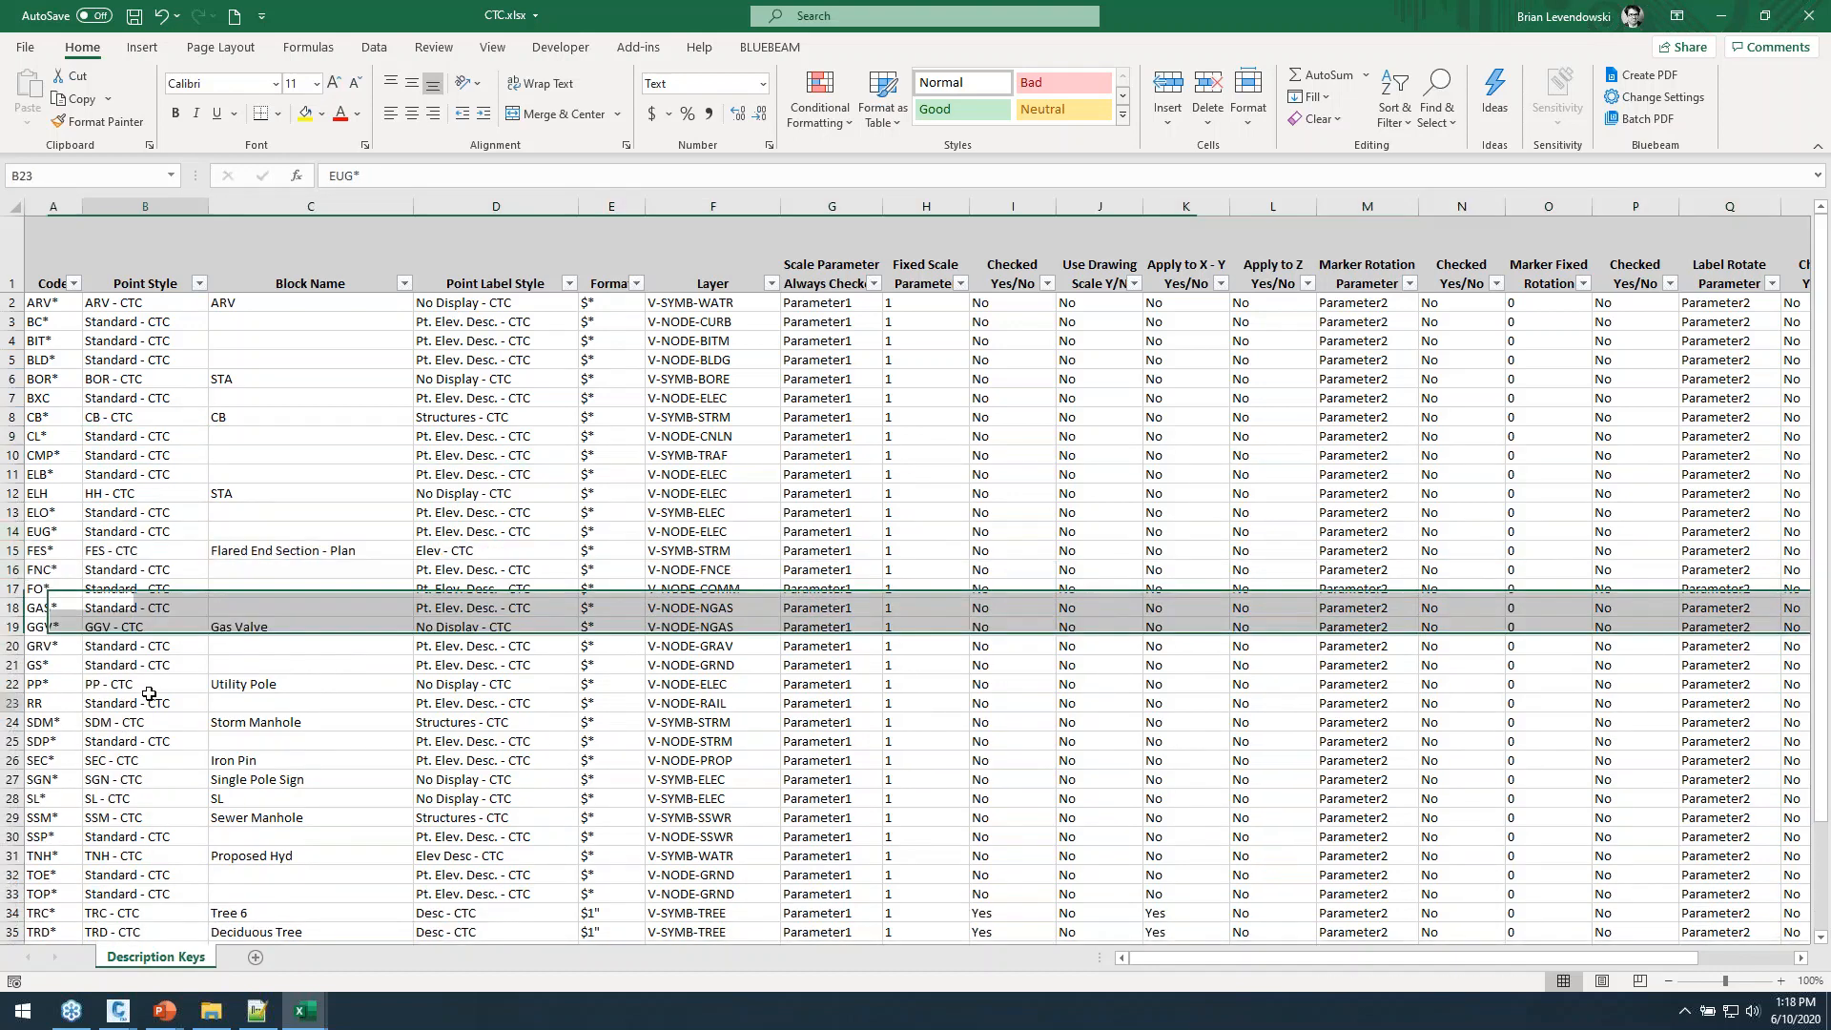
{"action": "left_click", "coordinate": [116, 705]}
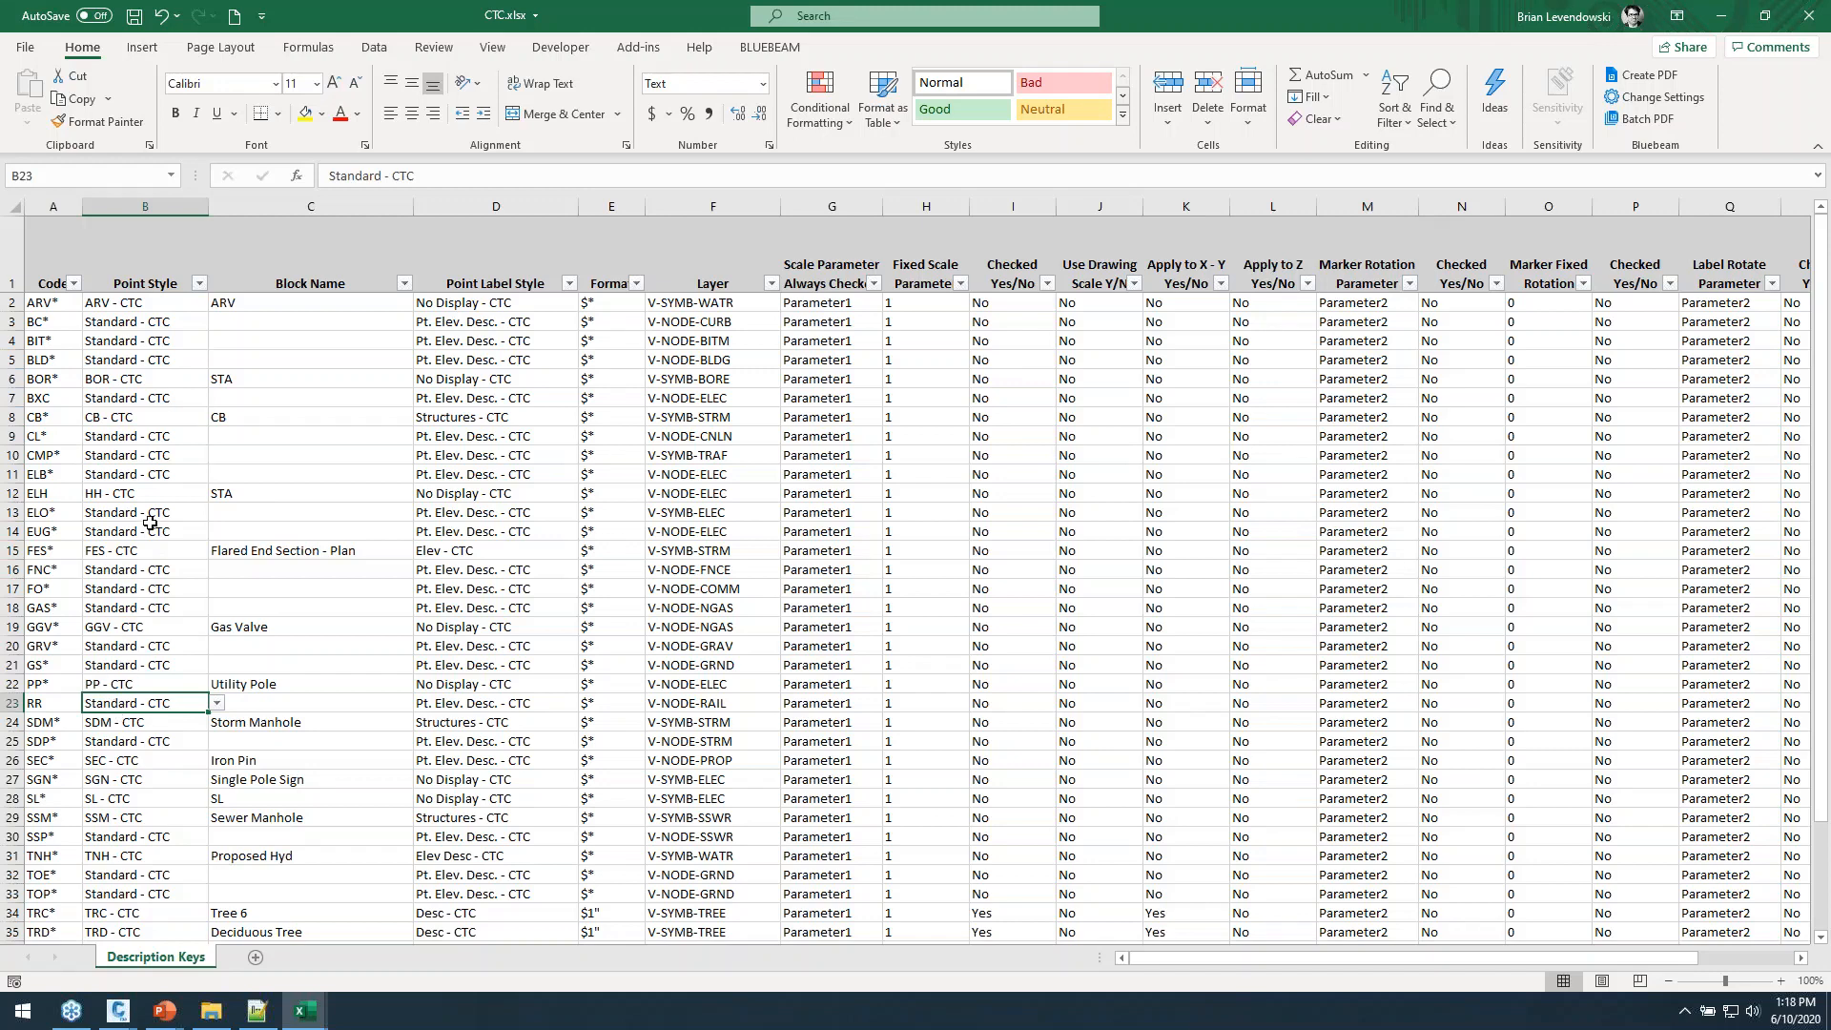
Review the description key codes from ARV* to SEC* in the Code column.
{"action": "left_click", "coordinate": [52, 302]}
{"action": "left_click_drag", "start_coordinate": [51, 302], "coordinate": [52, 760]}
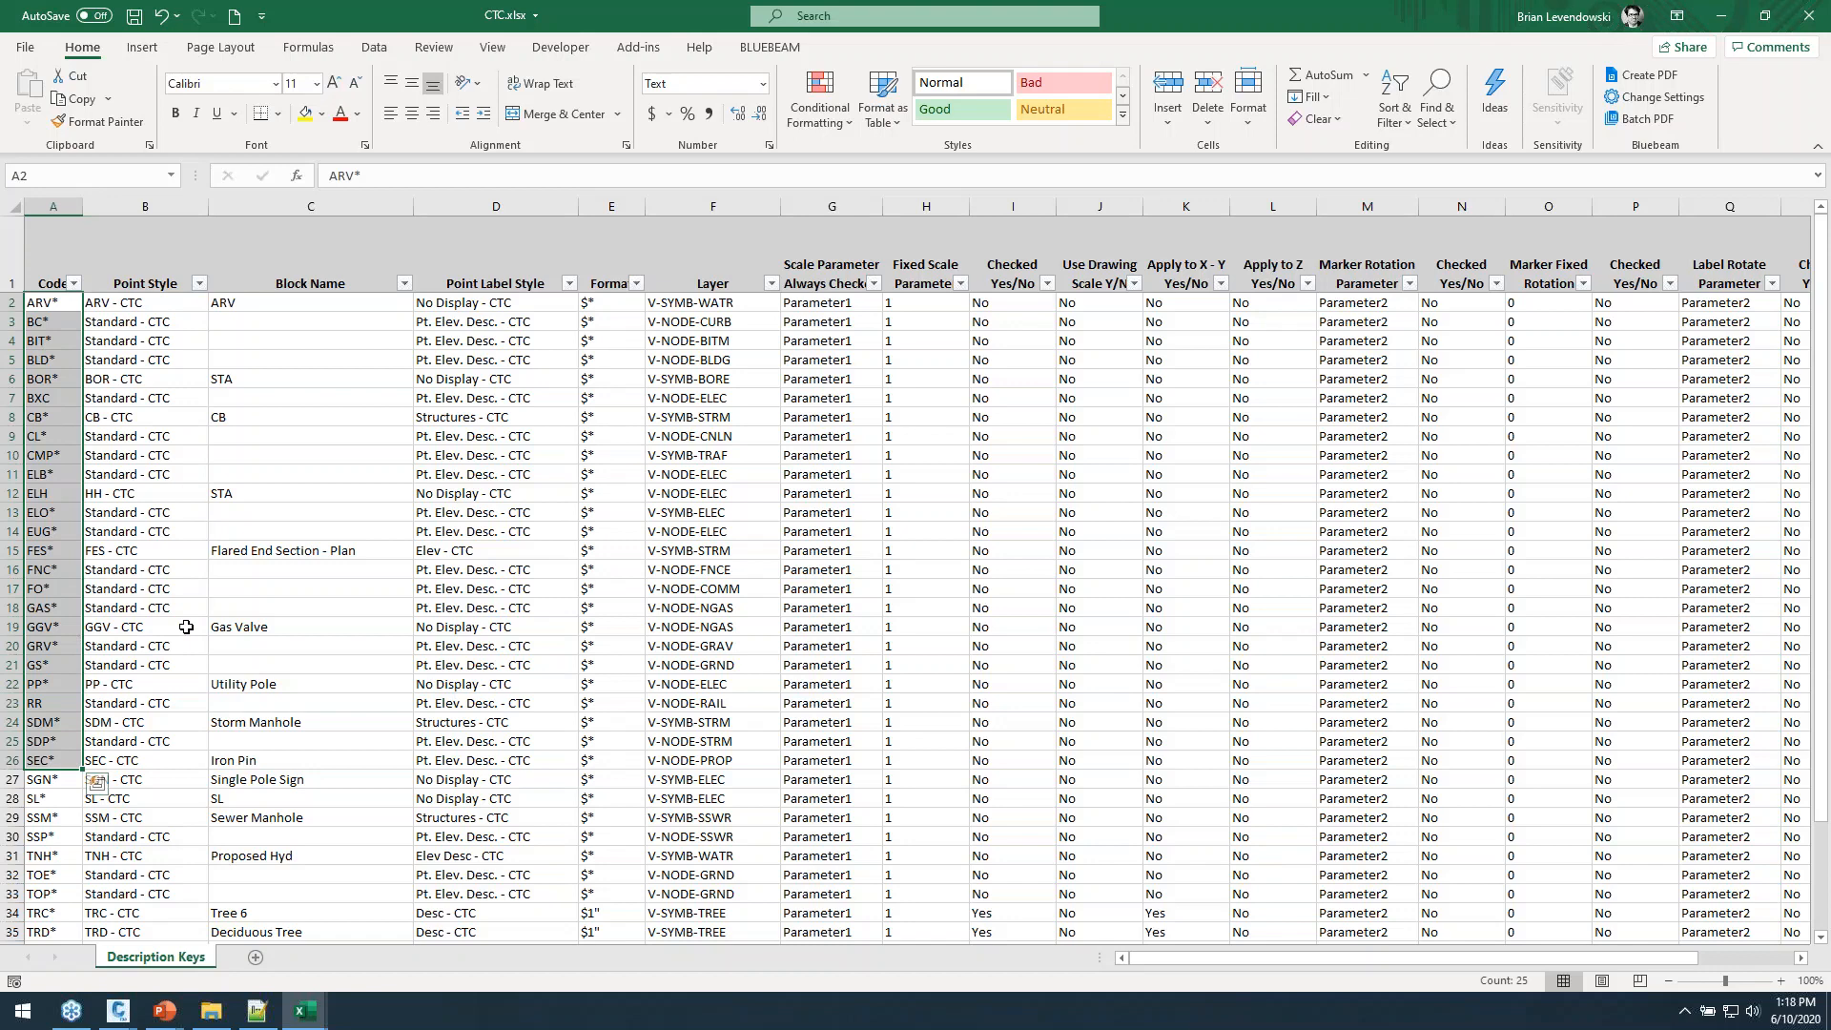
{"action": "left_click", "coordinate": [322, 603]}
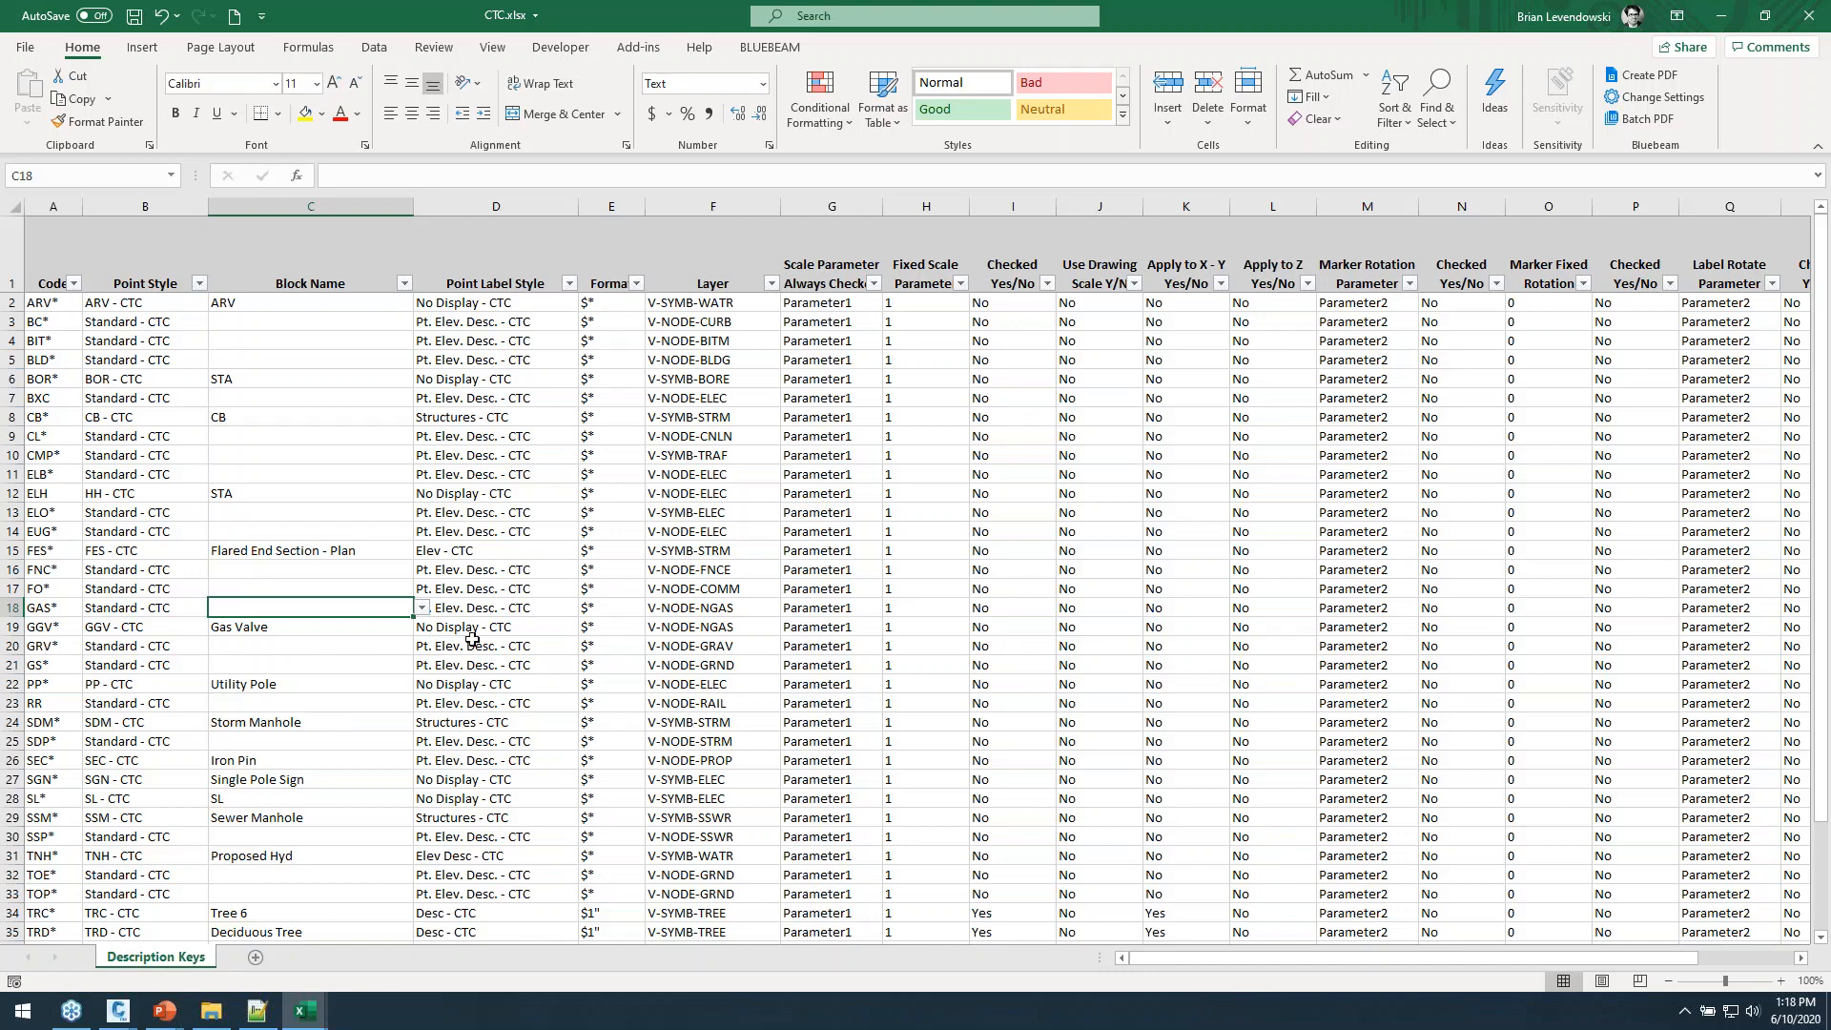
Fill the No Display - CTC point label style from the GGV* row down through the SDP* row.
{"action": "left_click", "coordinate": [530, 627]}
{"action": "left_click_drag", "start_coordinate": [585, 739], "coordinate": [584, 743]}
Insert a copy of the SGN* description key row directly above the SL* row.
{"action": "left_click", "coordinate": [143, 779]}
{"action": "left_click", "coordinate": [14, 779]}
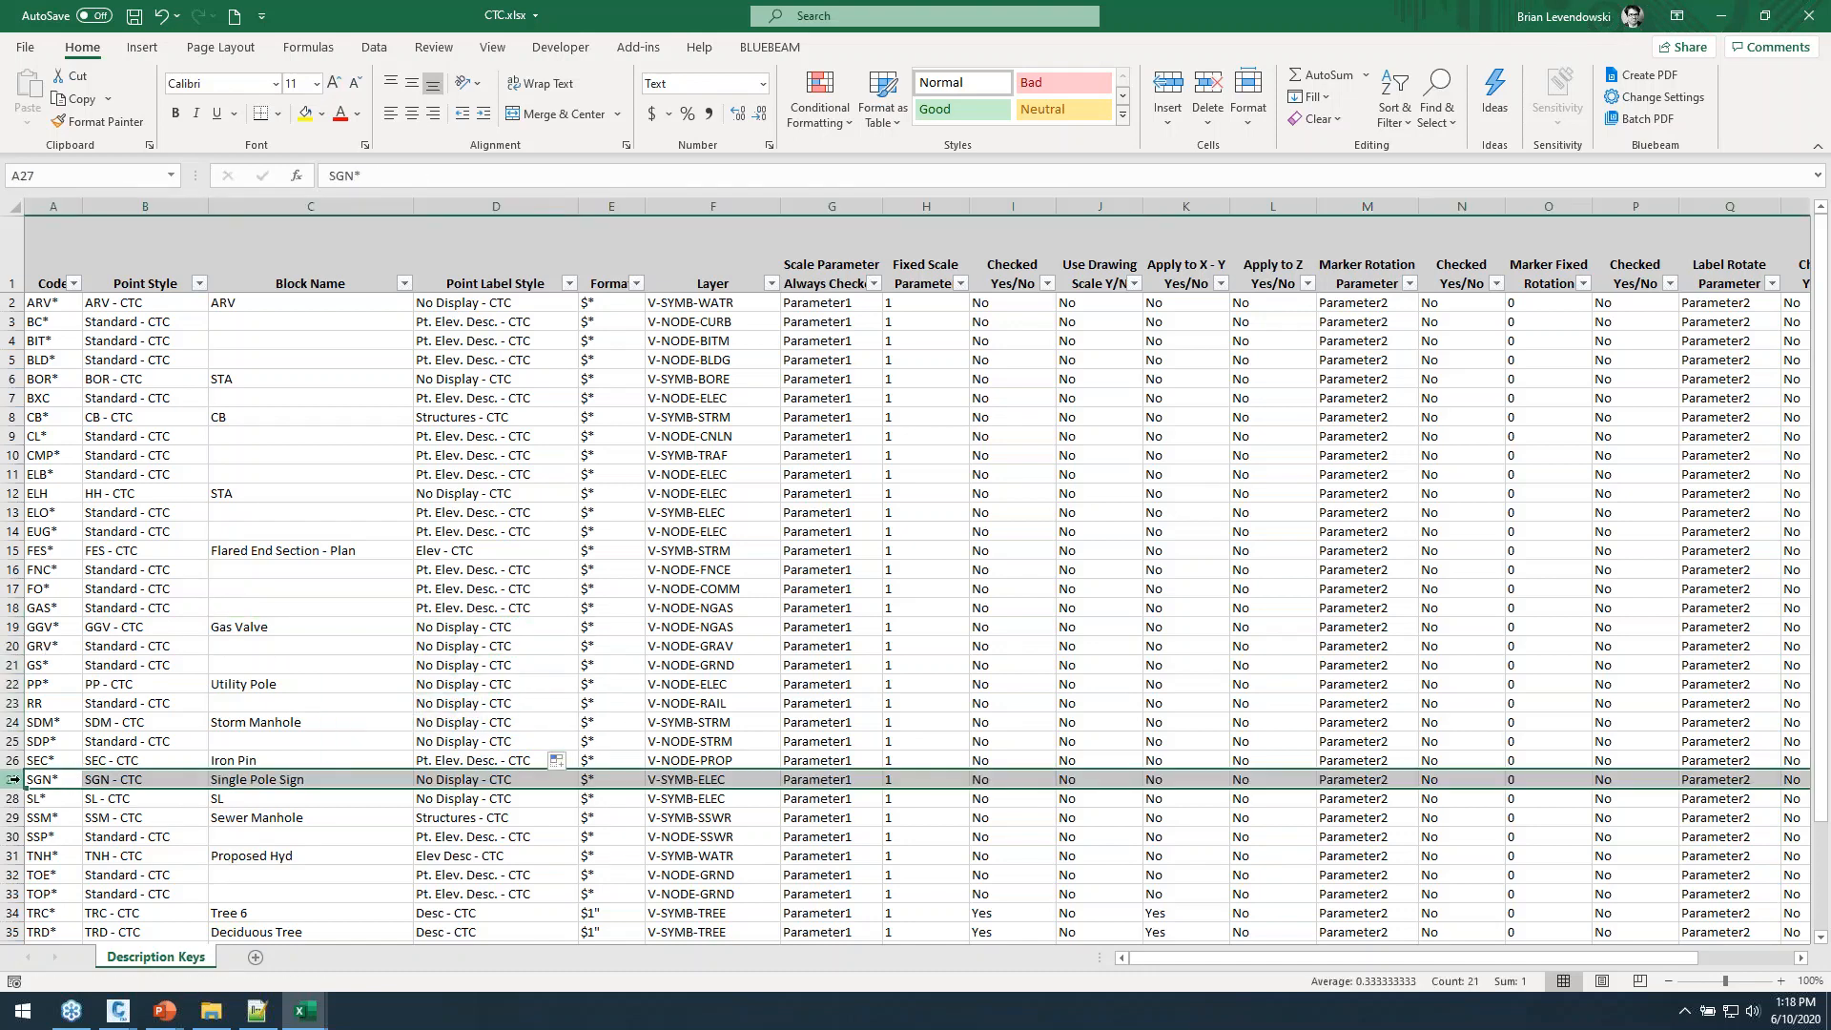
{"action": "key", "text": "ctrl+c"}
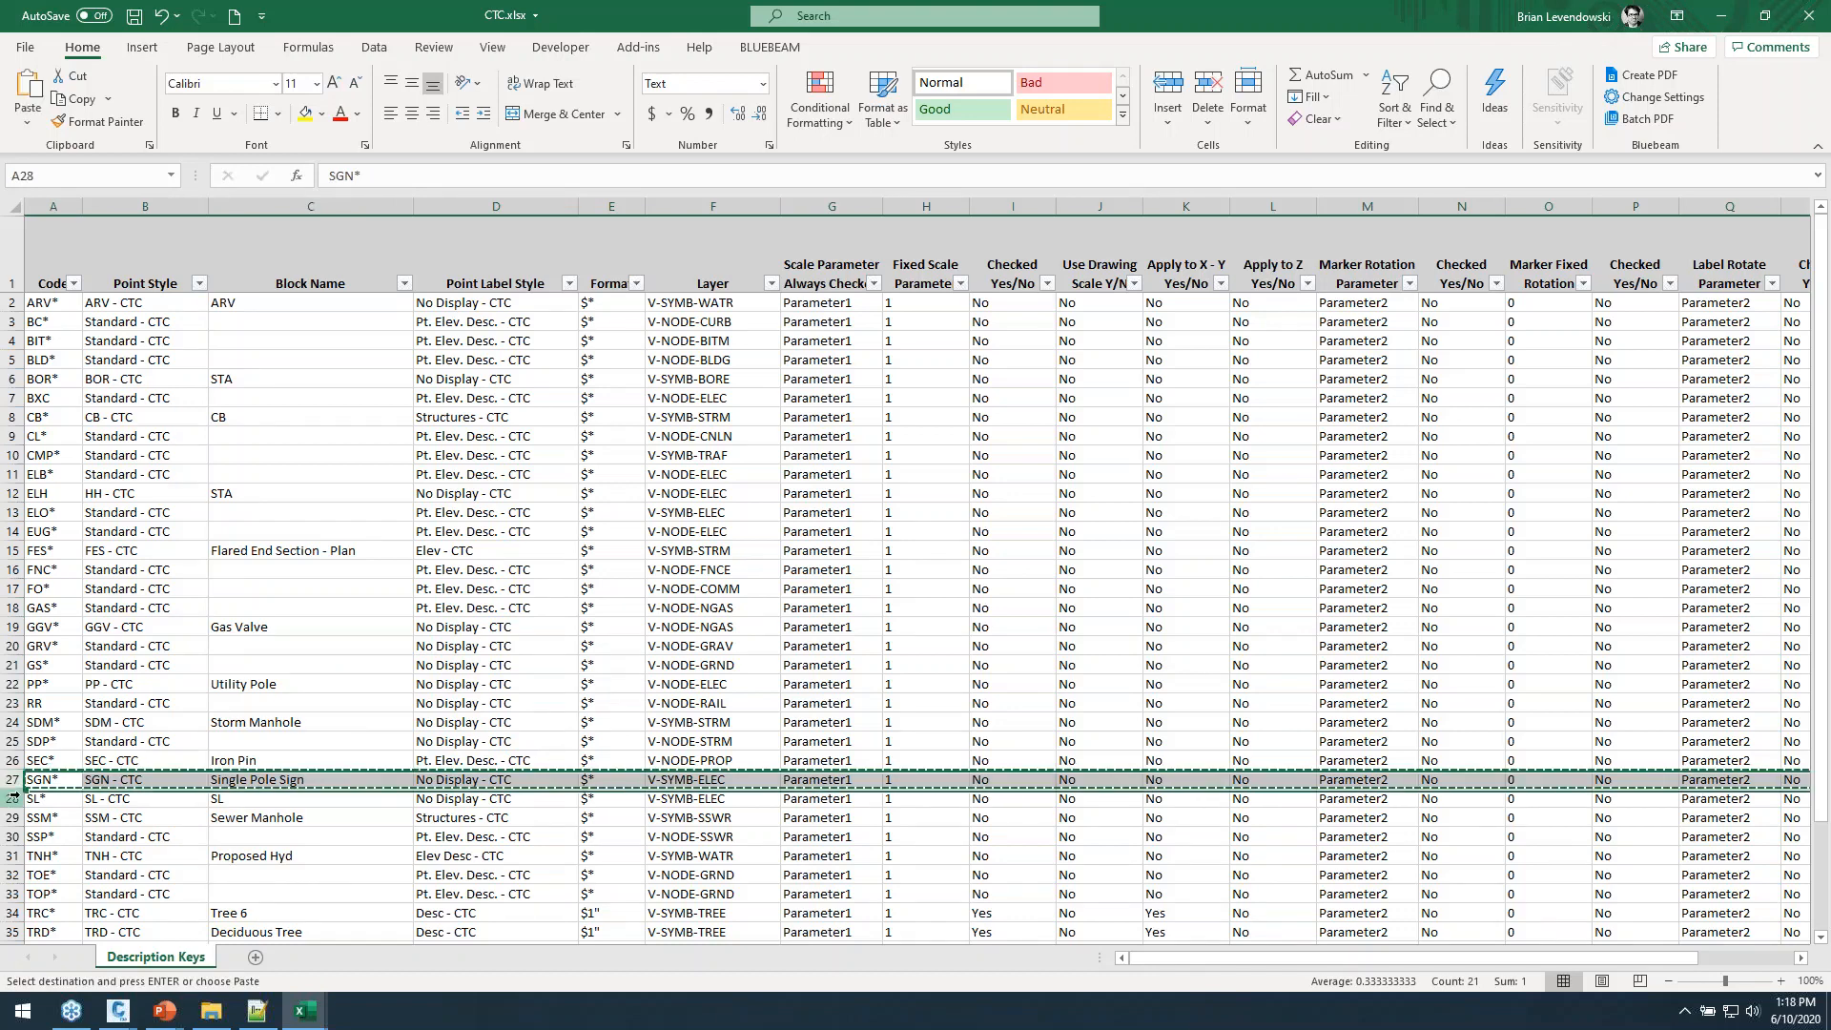
{"action": "right_click", "coordinate": [13, 798]}
{"action": "left_click", "coordinate": [72, 617]}
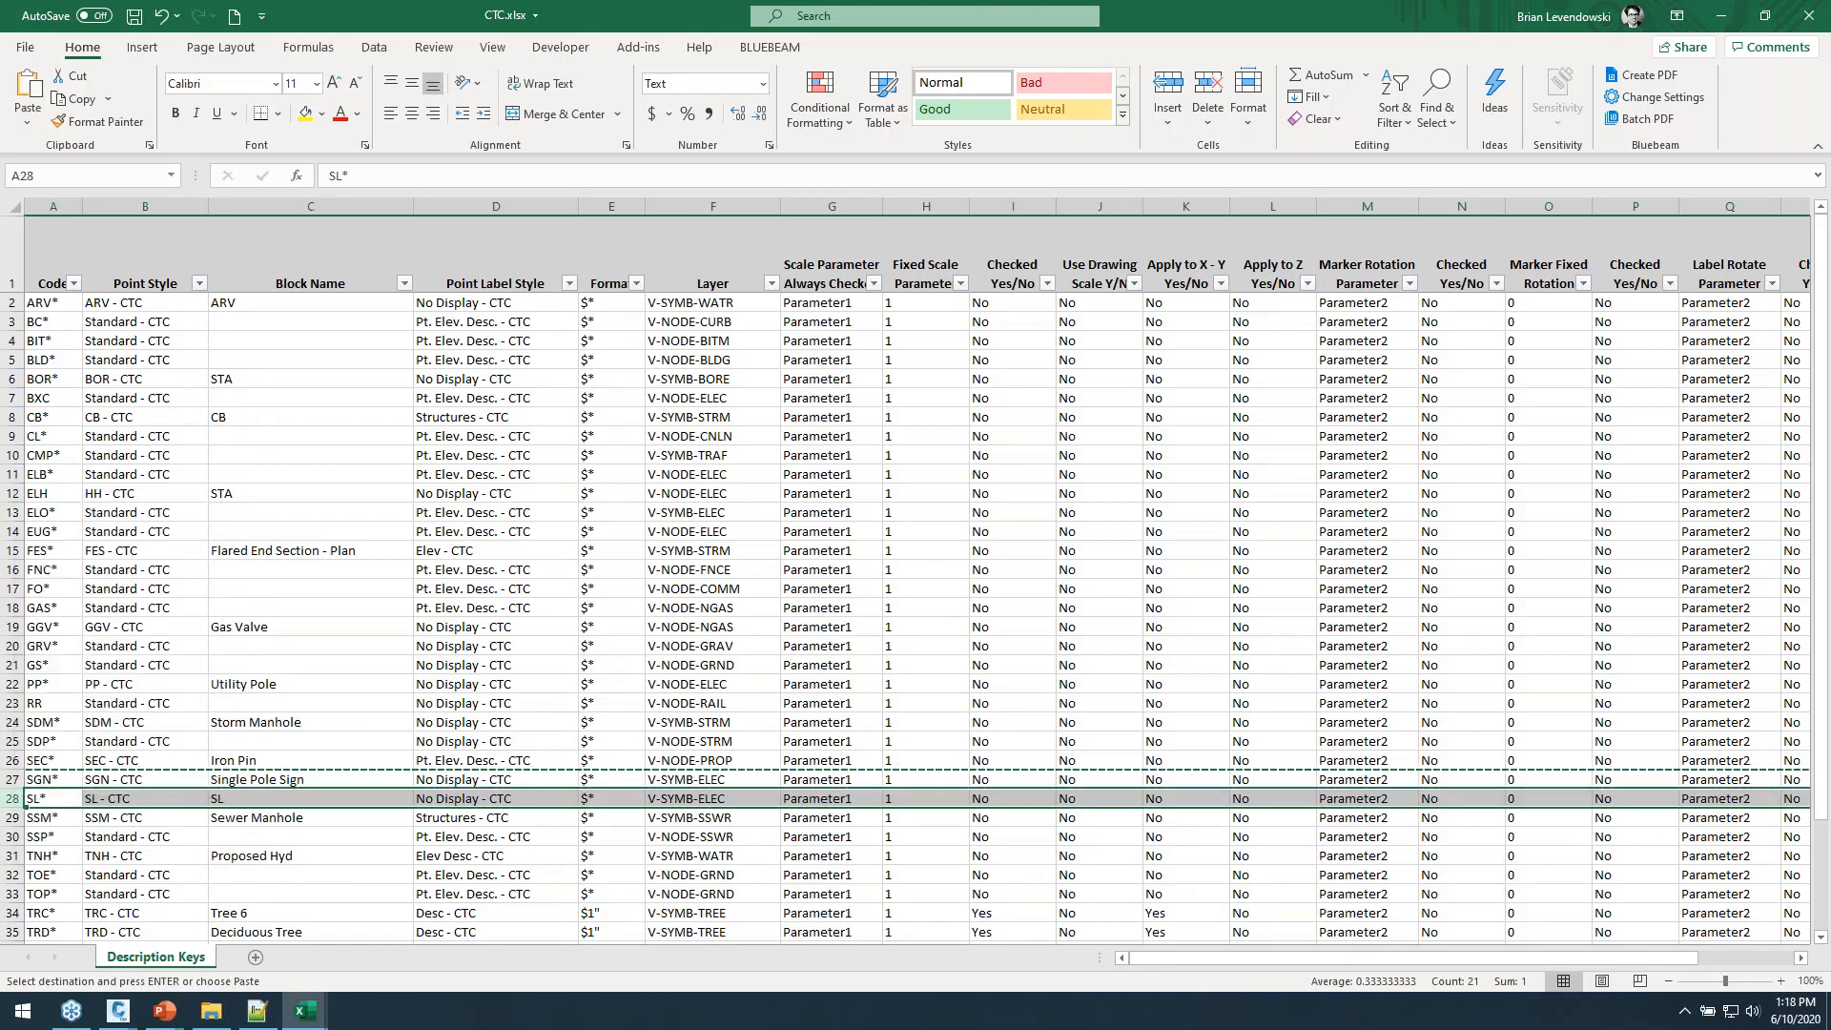
Change the code of the copied description key row above SL* to HYD*.
{"action": "left_click", "coordinate": [59, 797]}
{"action": "type", "text": "hy"}
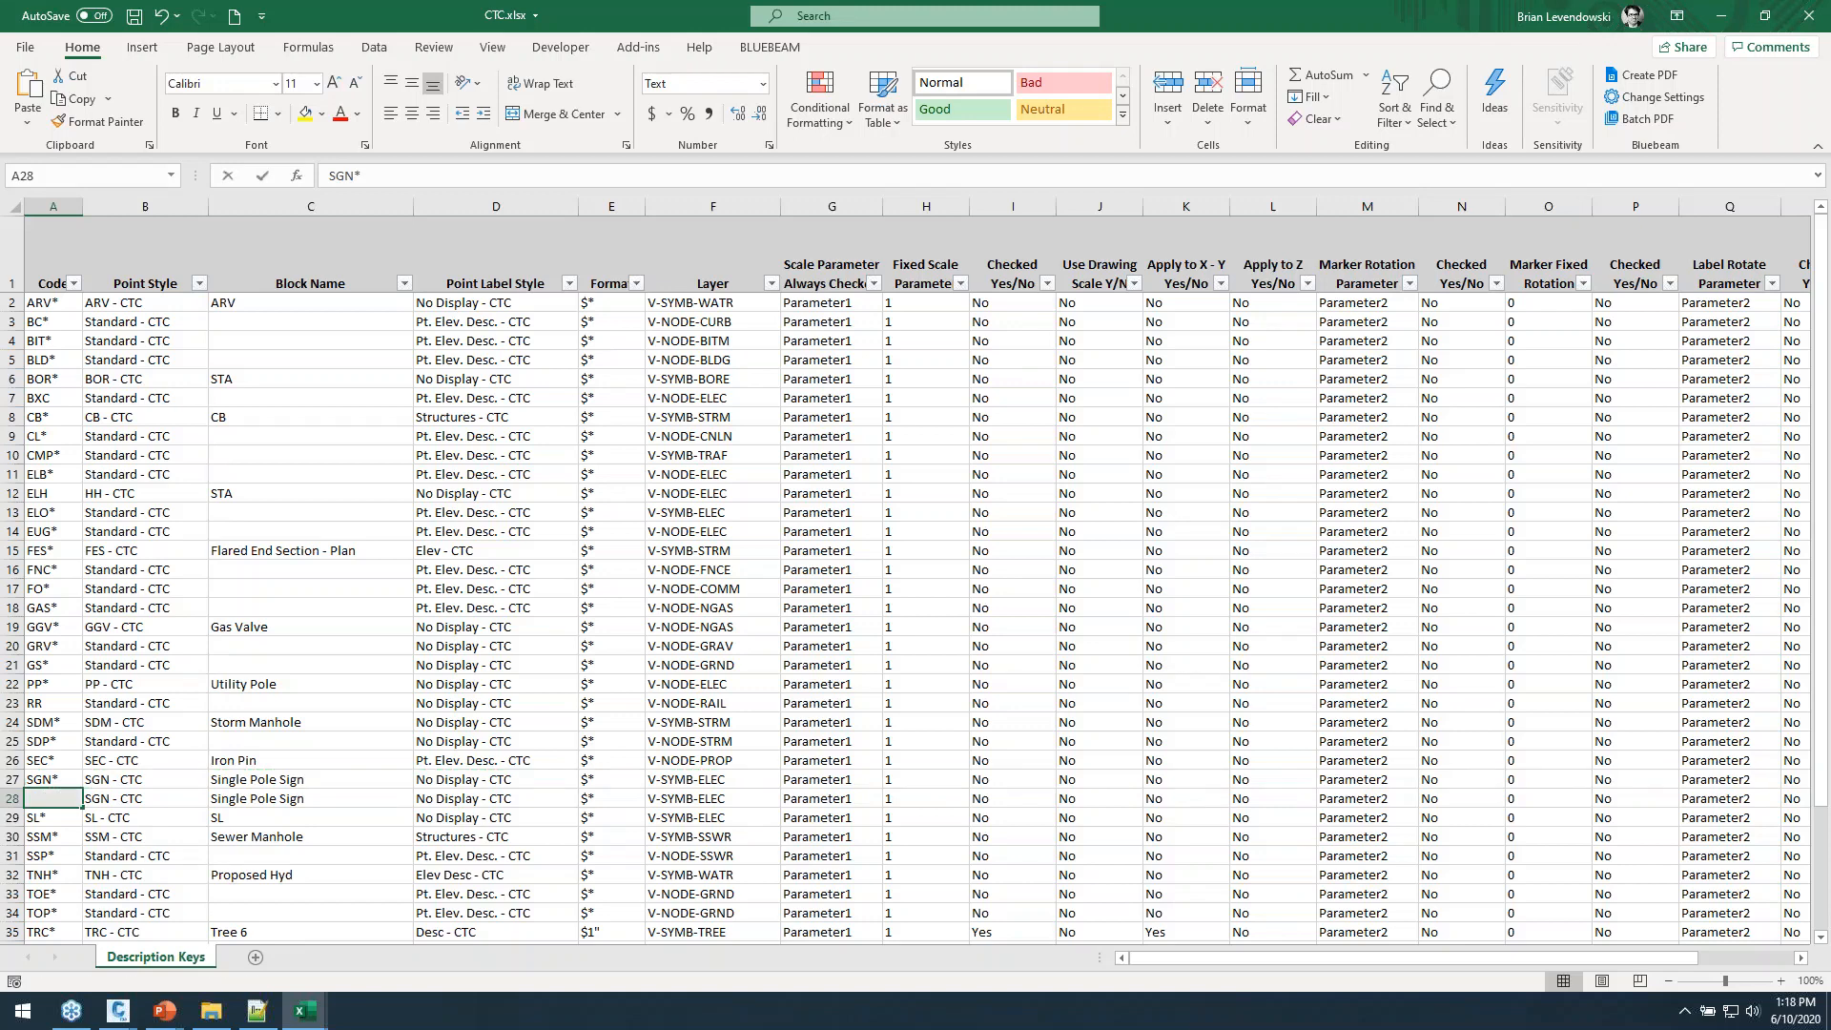
{"action": "type", "text": "HYD*"}
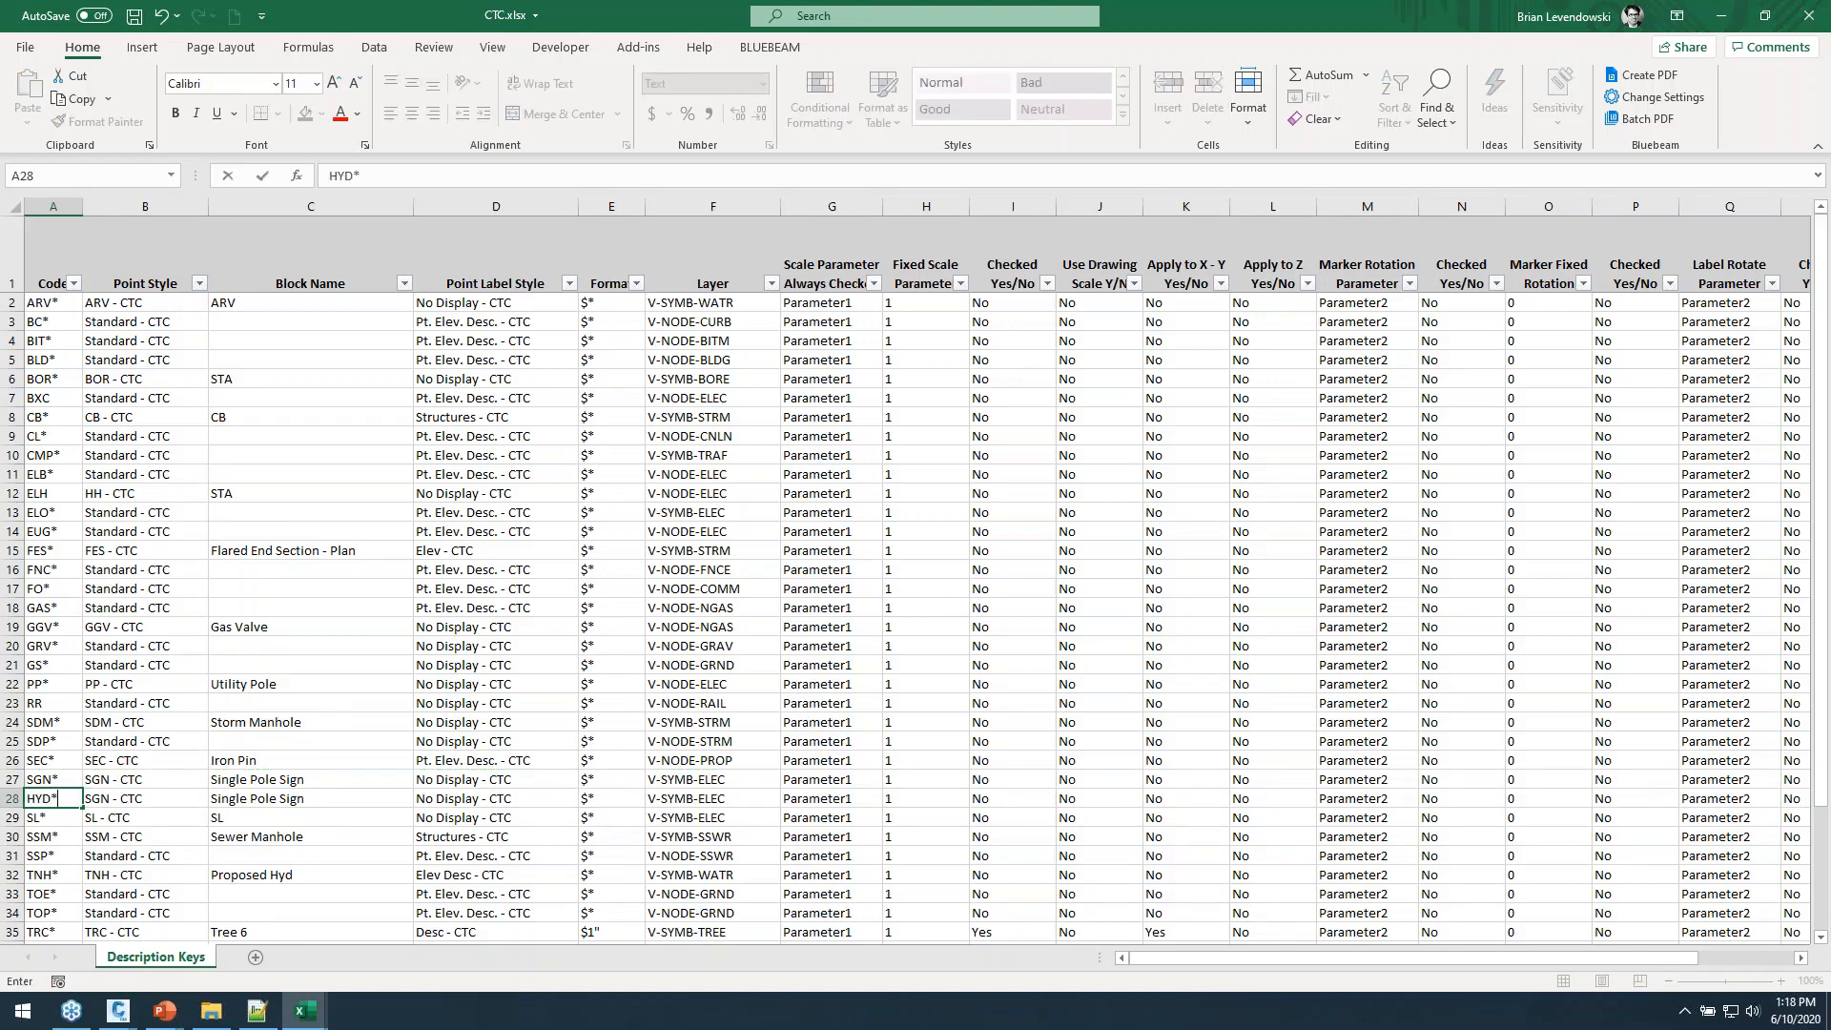
{"action": "key", "text": "Tab"}
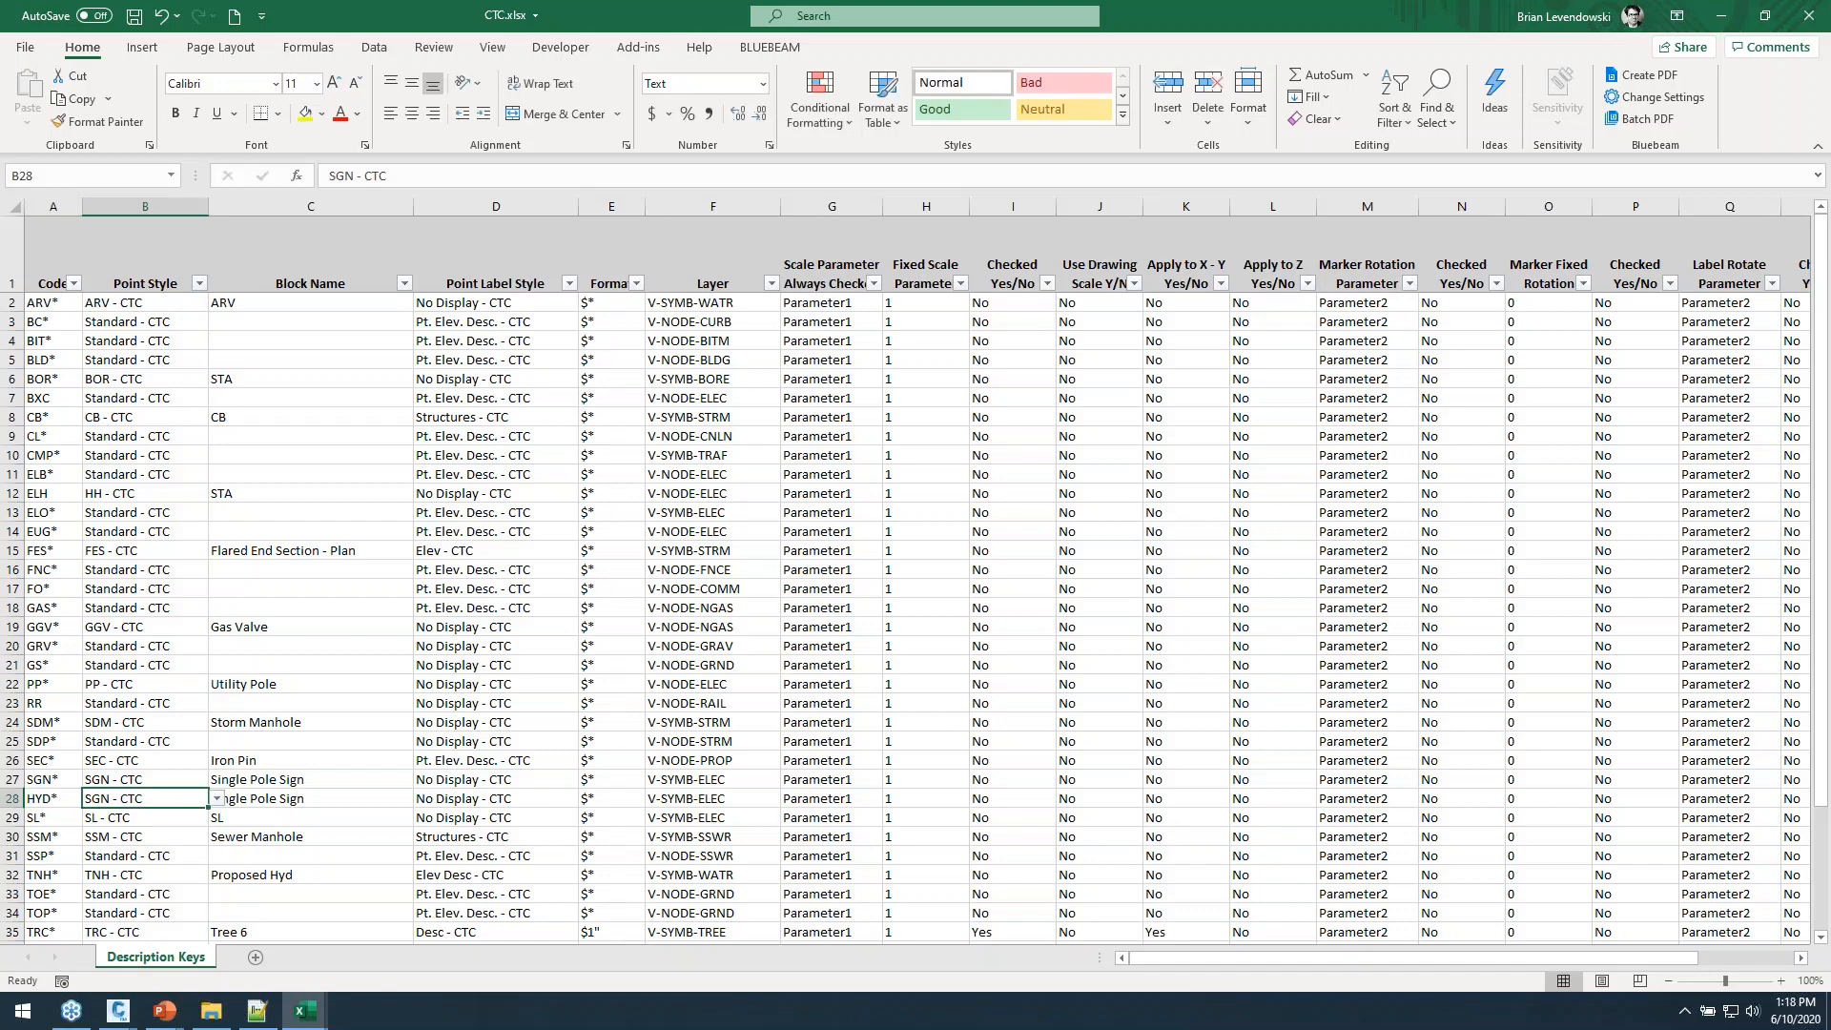
{"action": "left_click", "coordinate": [60, 797]}
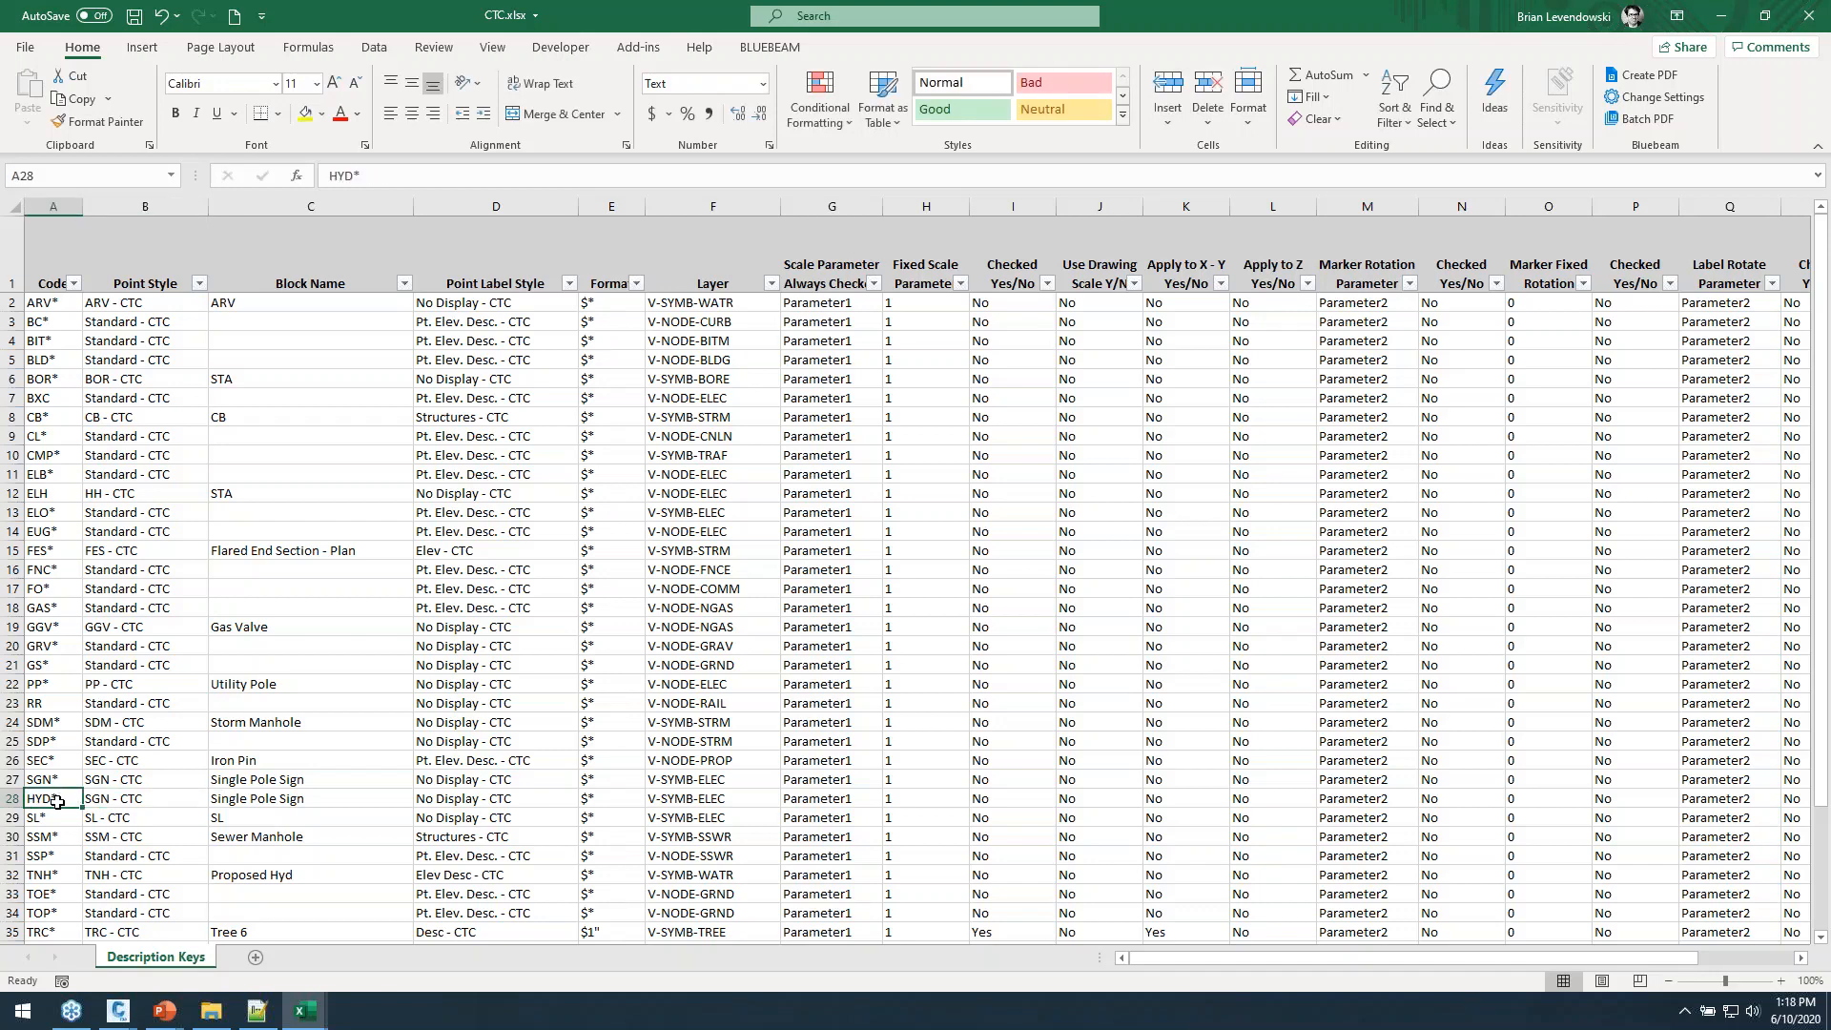
Set the HYD* key's point style to HYD - CTC, accepting a value outside the cell's validation list.
{"action": "left_click", "coordinate": [152, 797]}
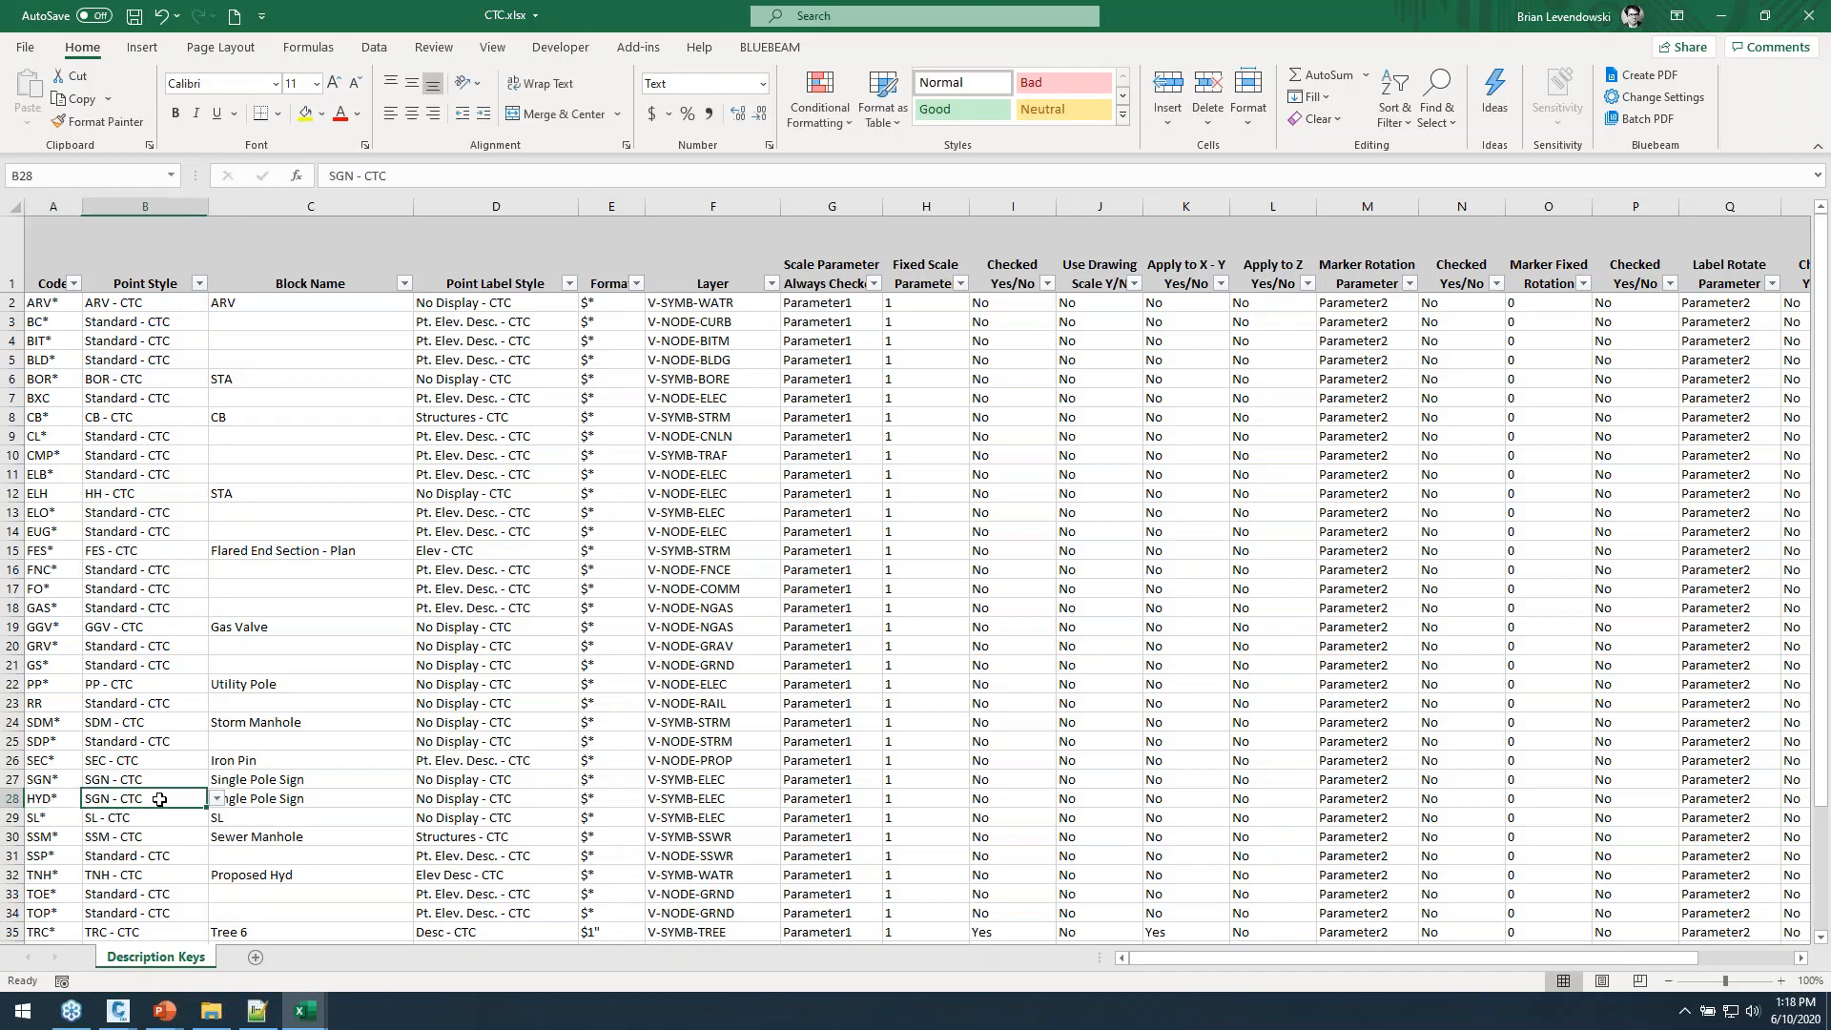
{"action": "left_click", "coordinate": [218, 799]}
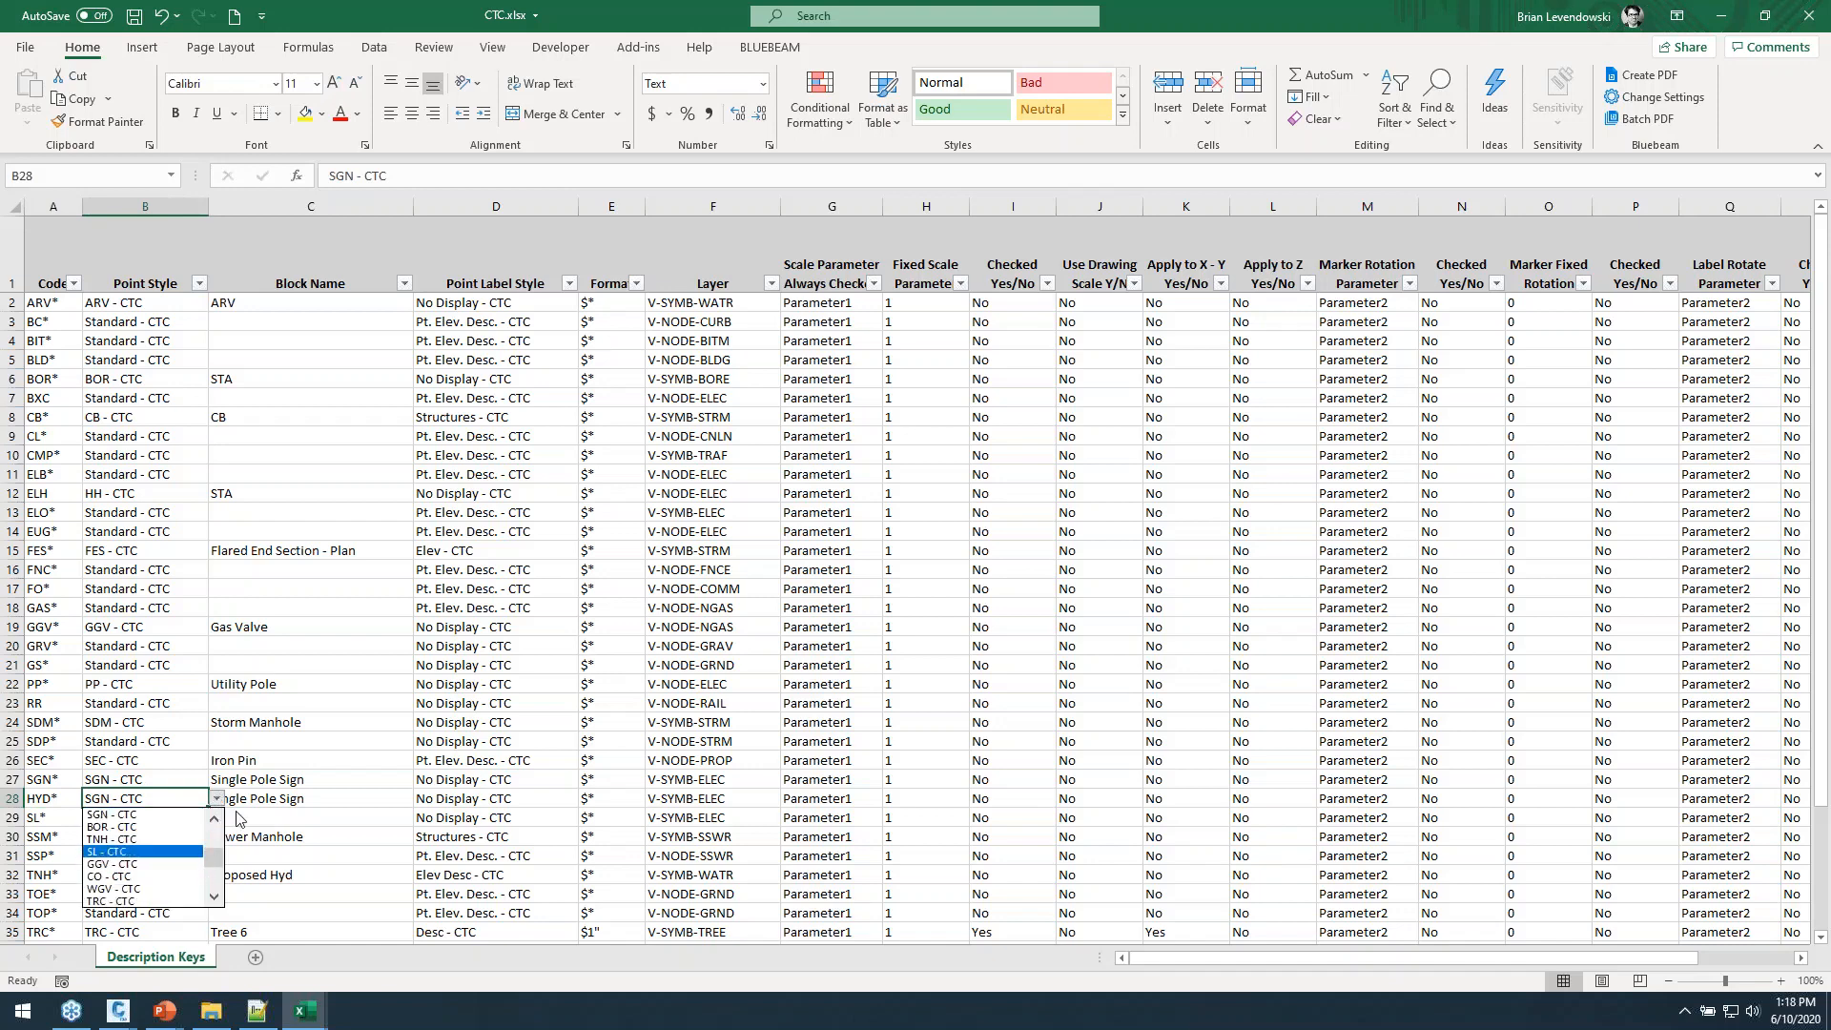
{"action": "key", "text": "Escape"}
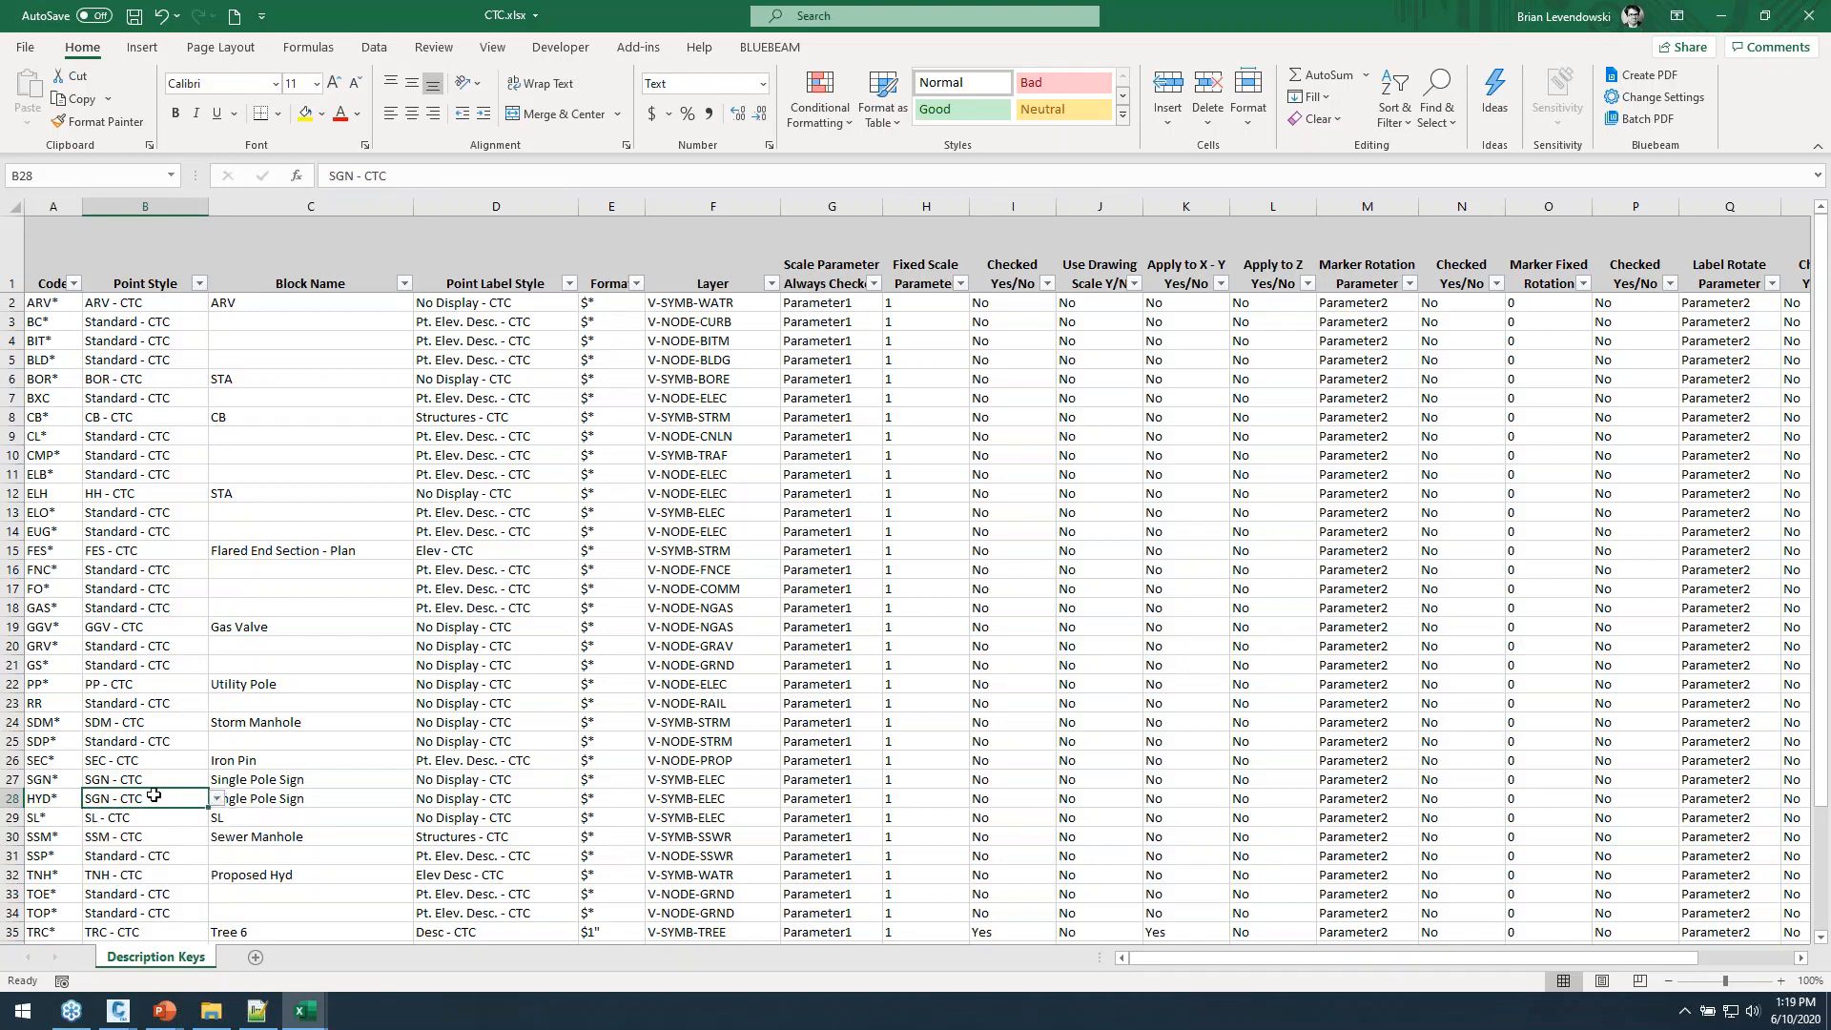
{"action": "type", "text": "HYD-"}
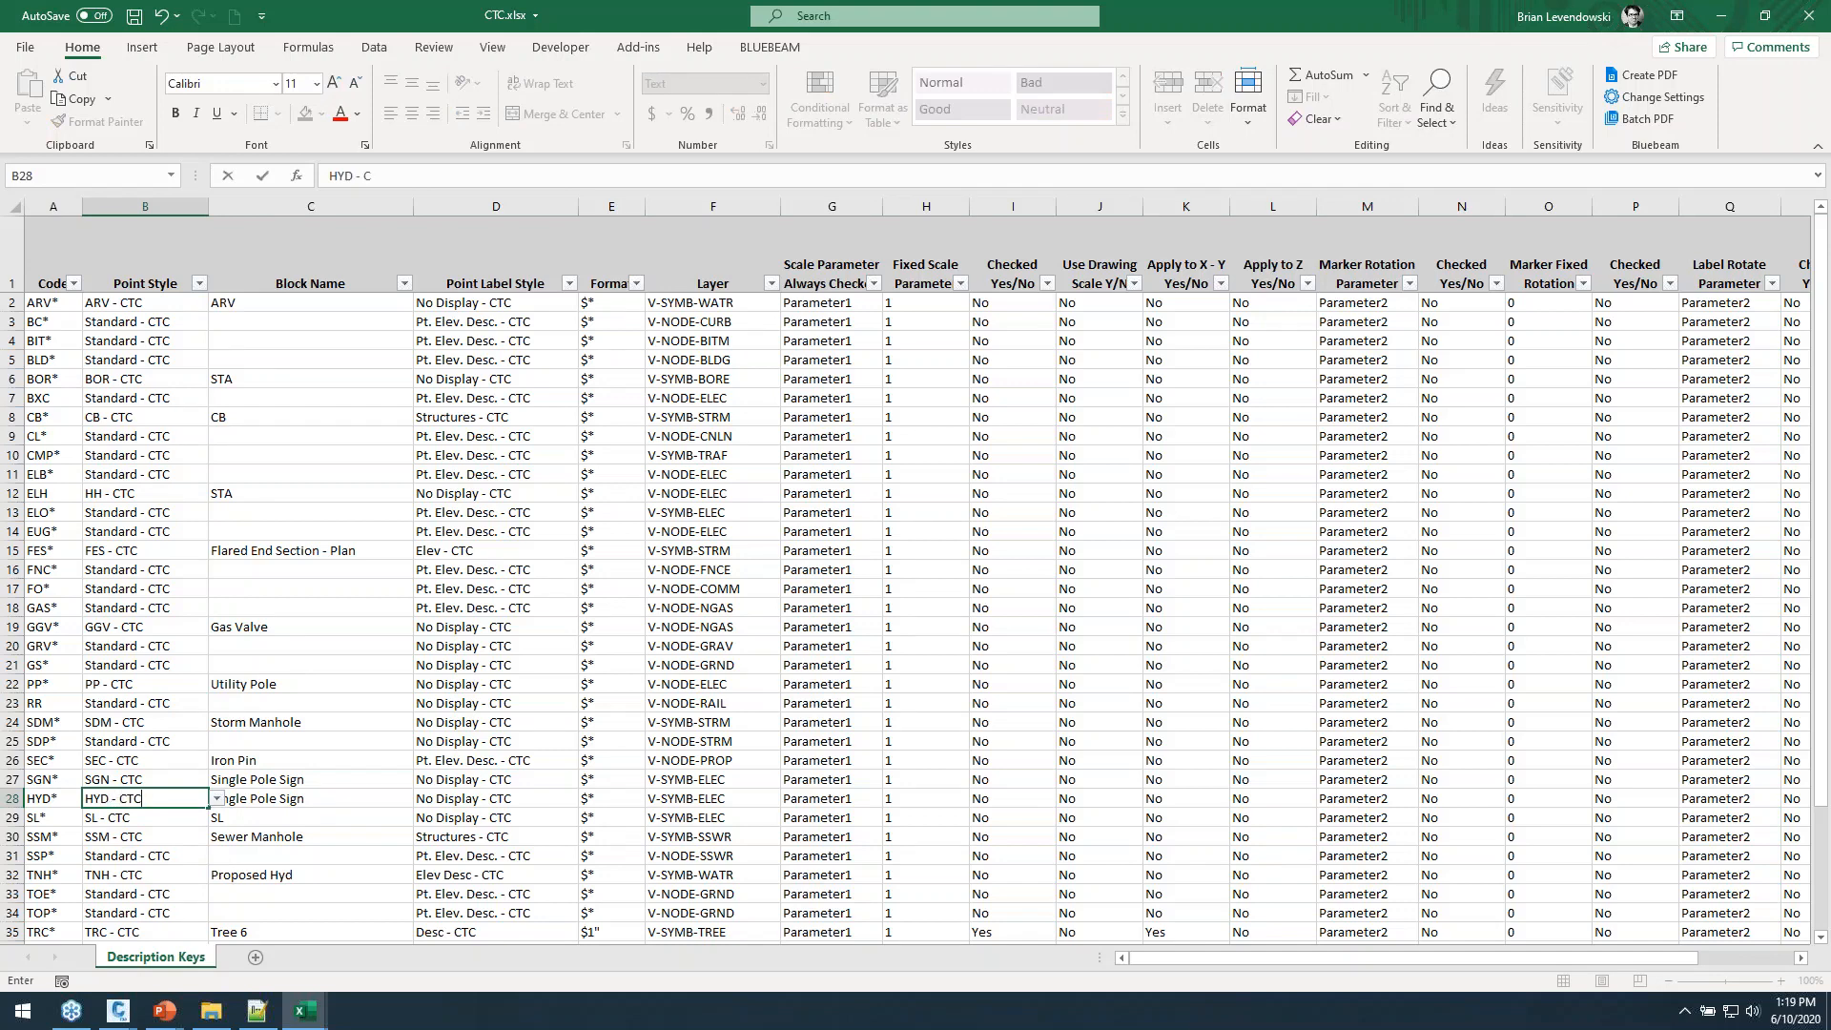
{"action": "key", "text": "Return"}
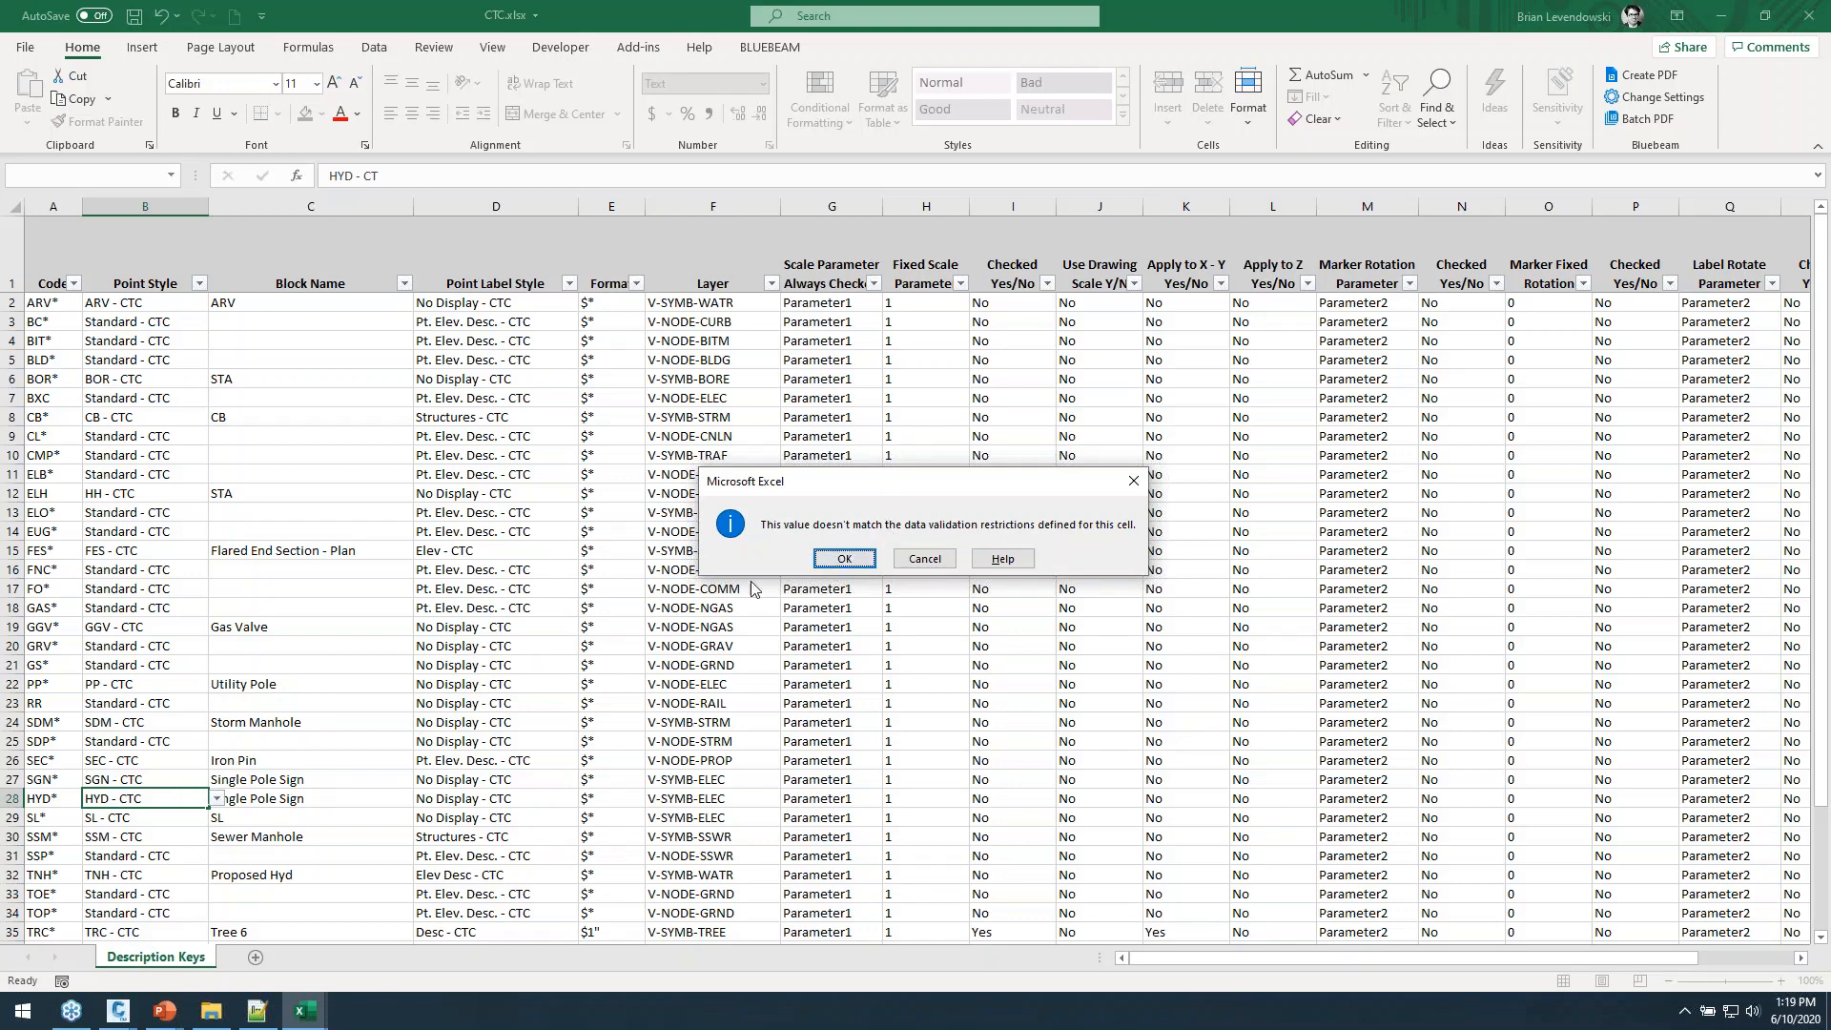
{"action": "left_click", "coordinate": [844, 559]}
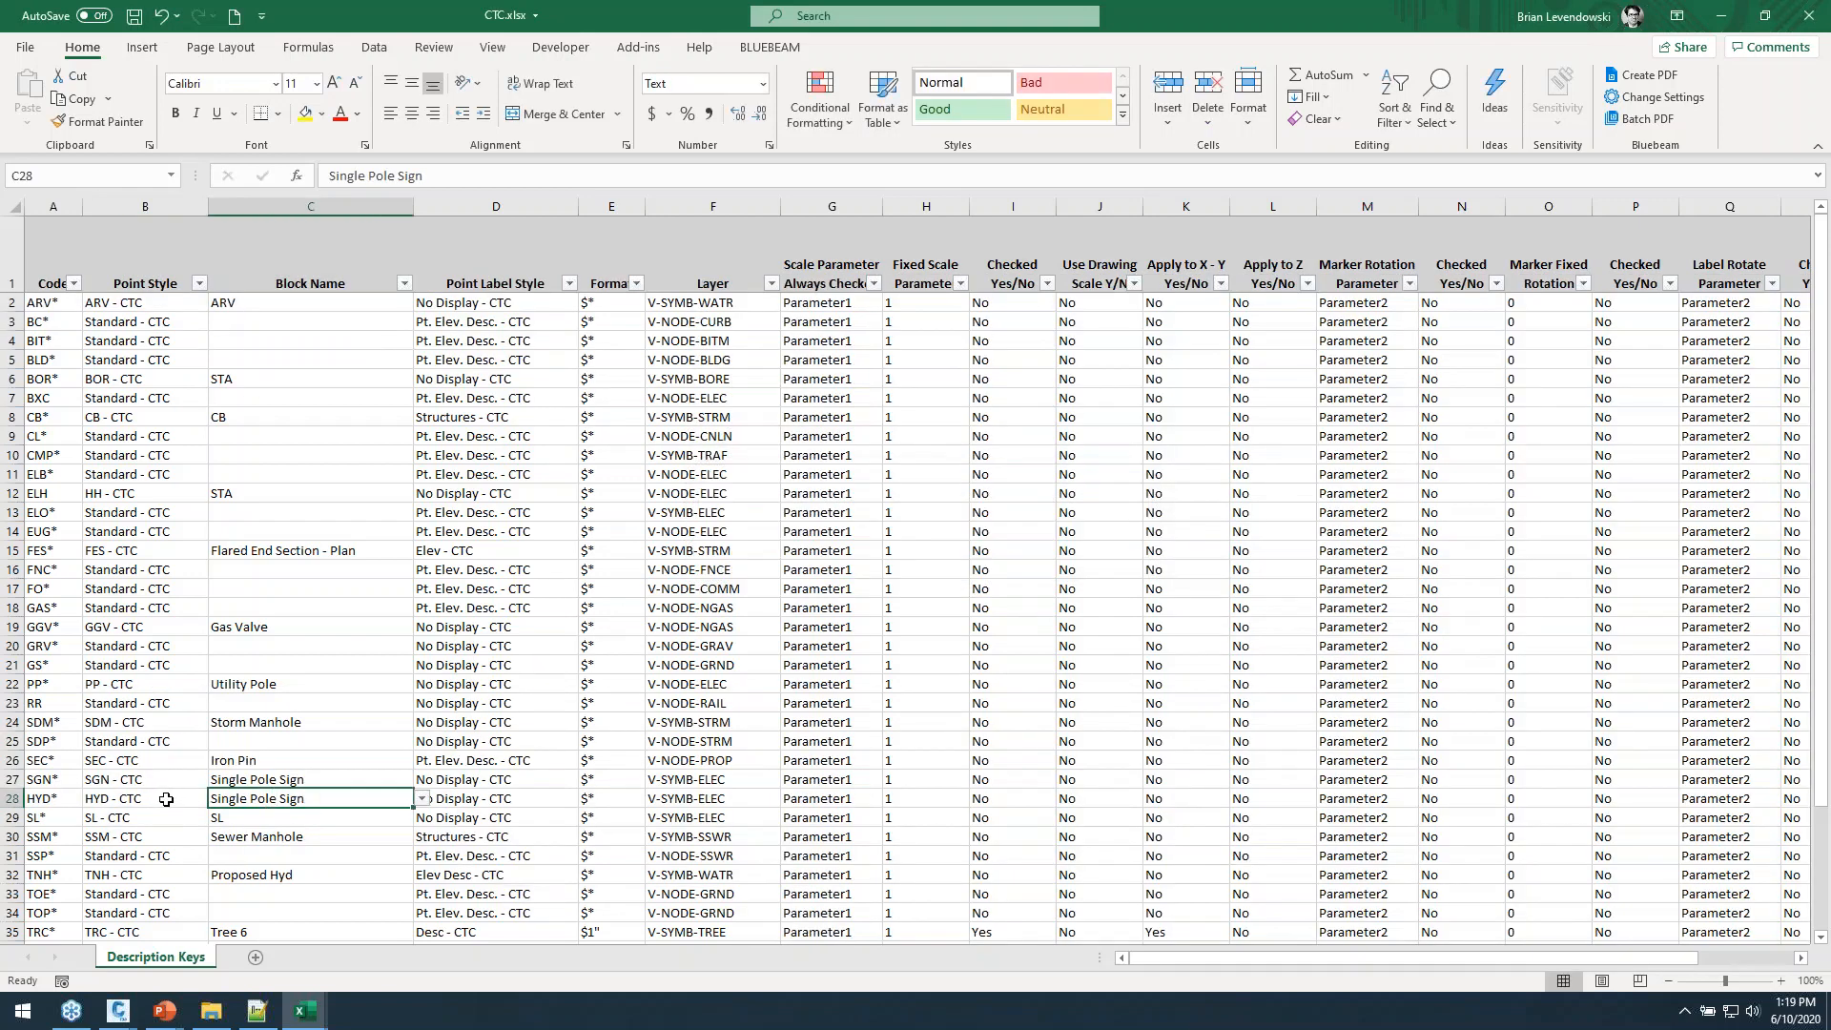
{"action": "left_click", "coordinate": [171, 799]}
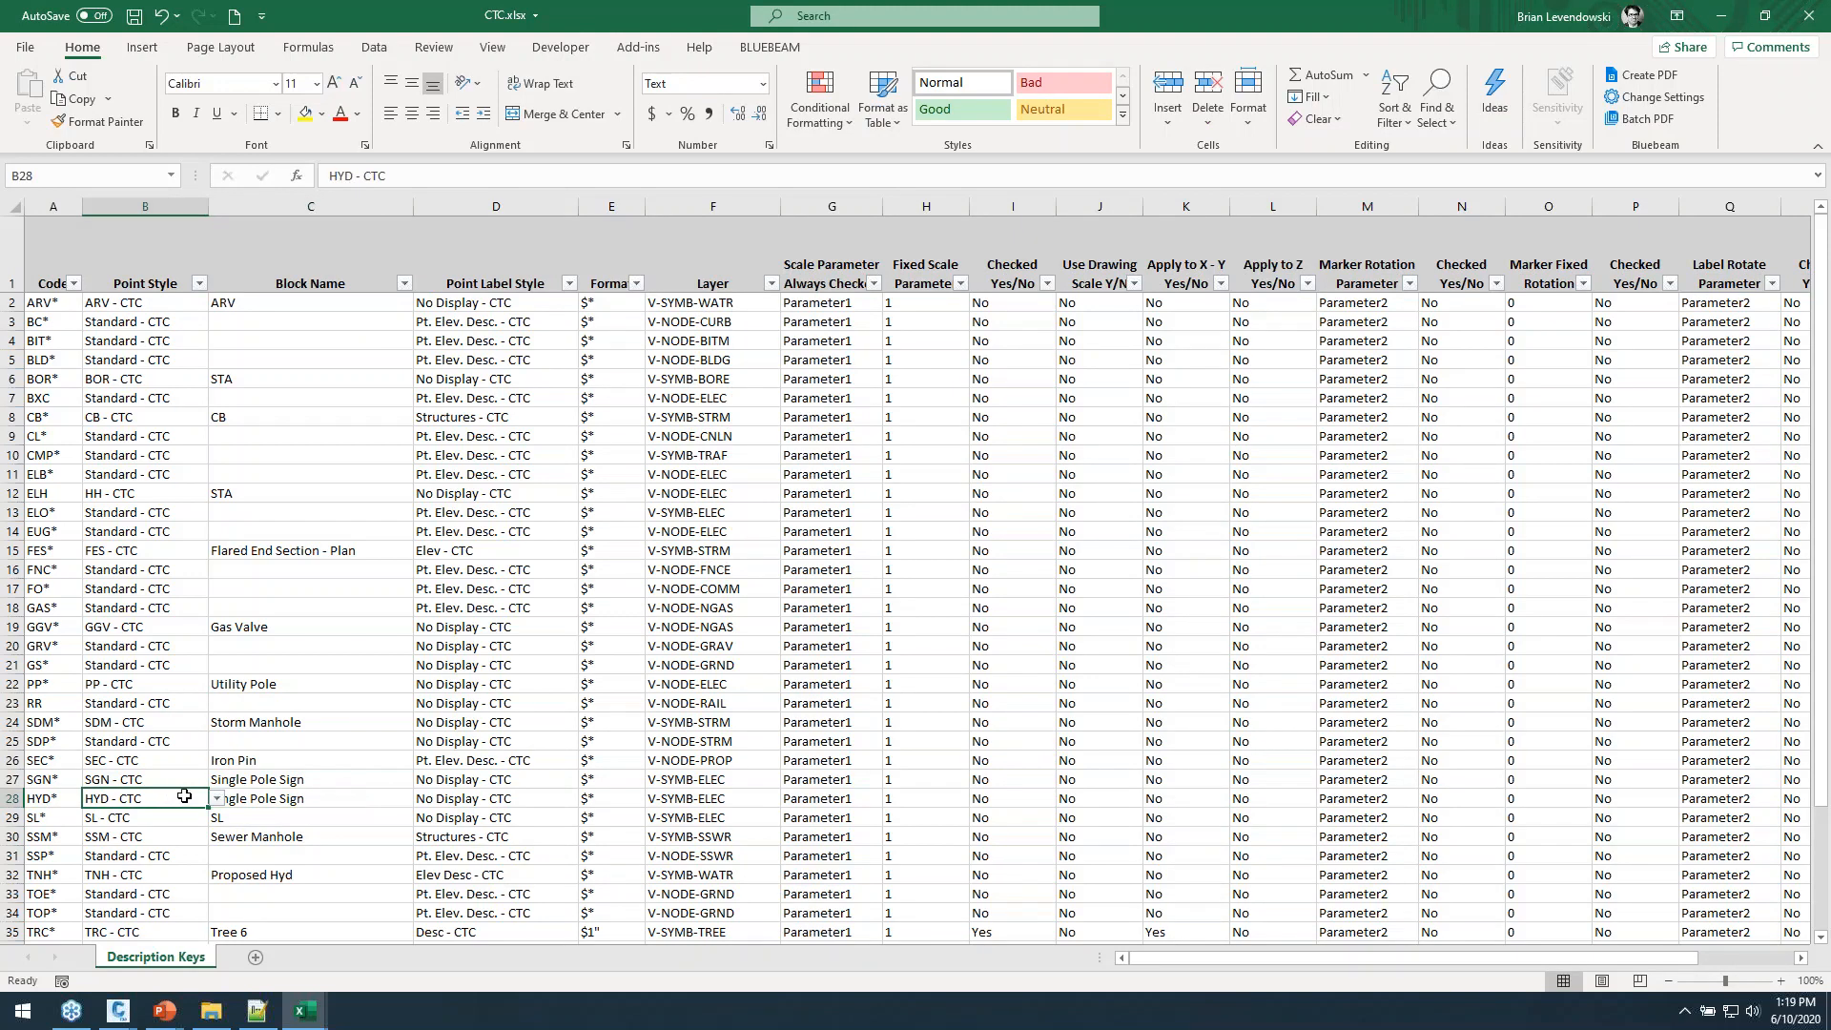
Set the block name of the HYD* key to Proposed Hyd.
{"action": "left_click", "coordinate": [355, 798]}
{"action": "left_click", "coordinate": [421, 800]}
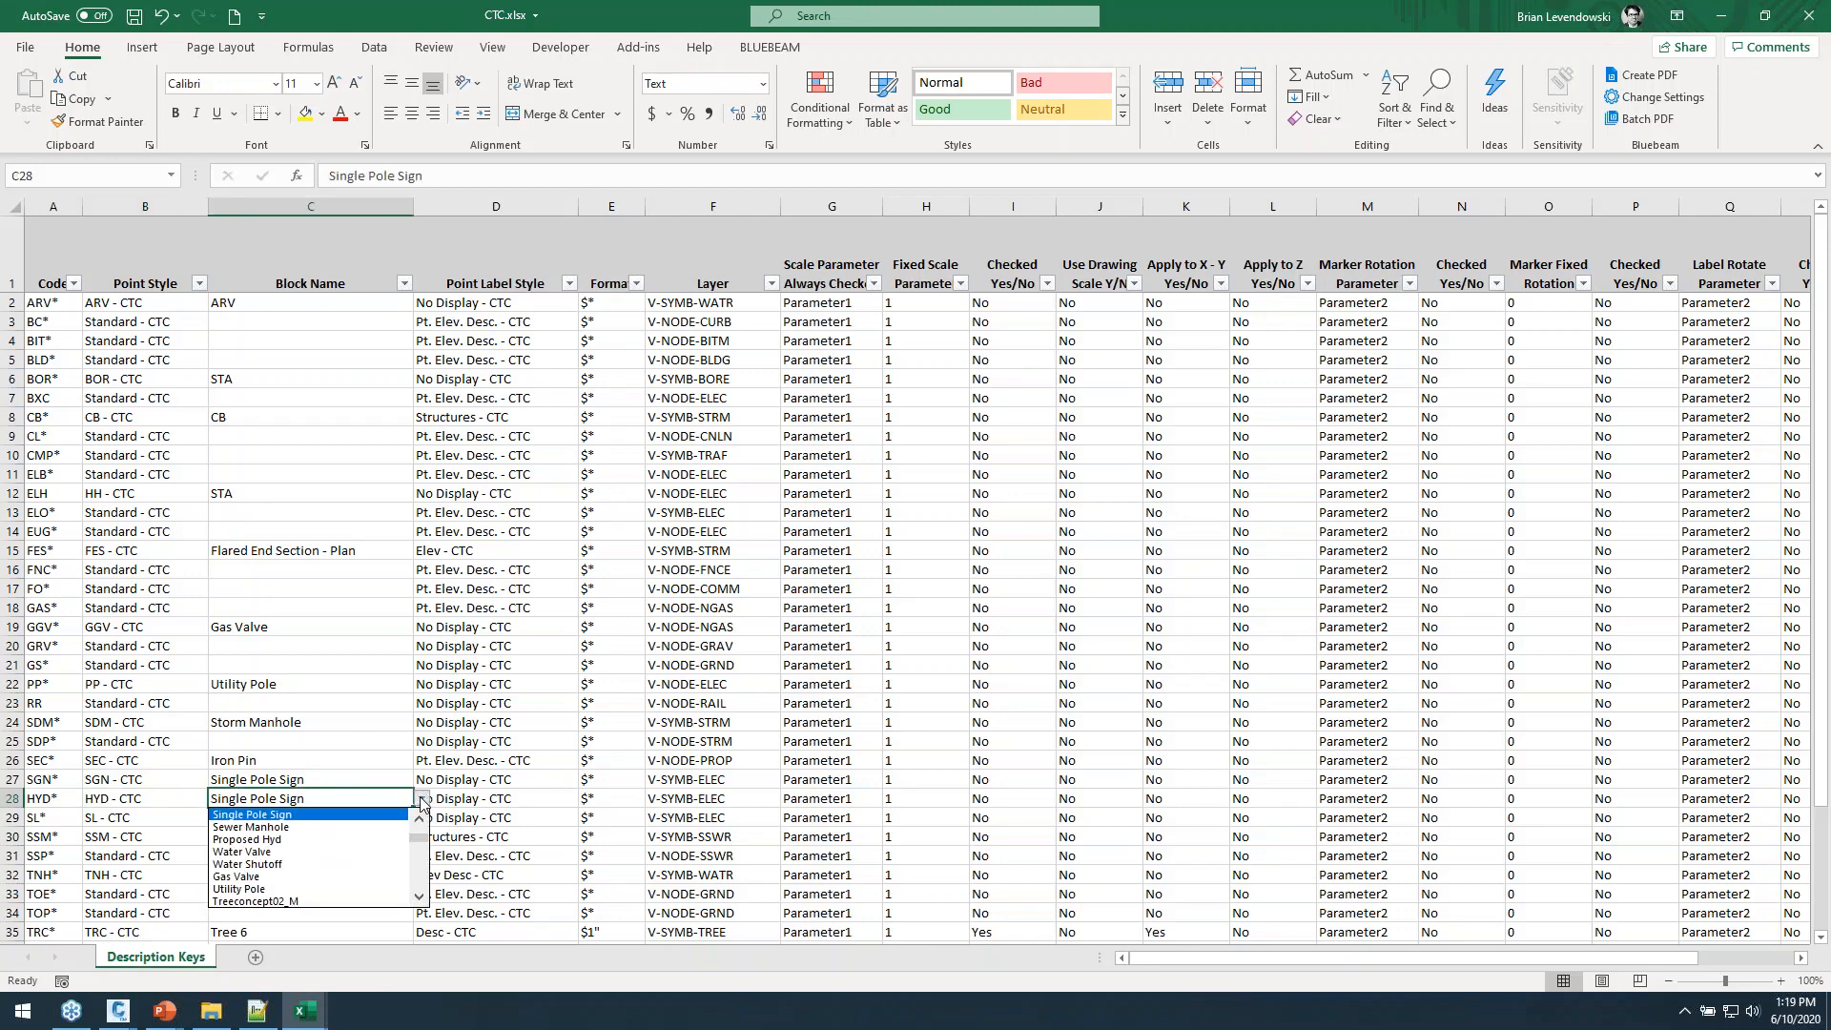
{"action": "left_click", "coordinate": [282, 840]}
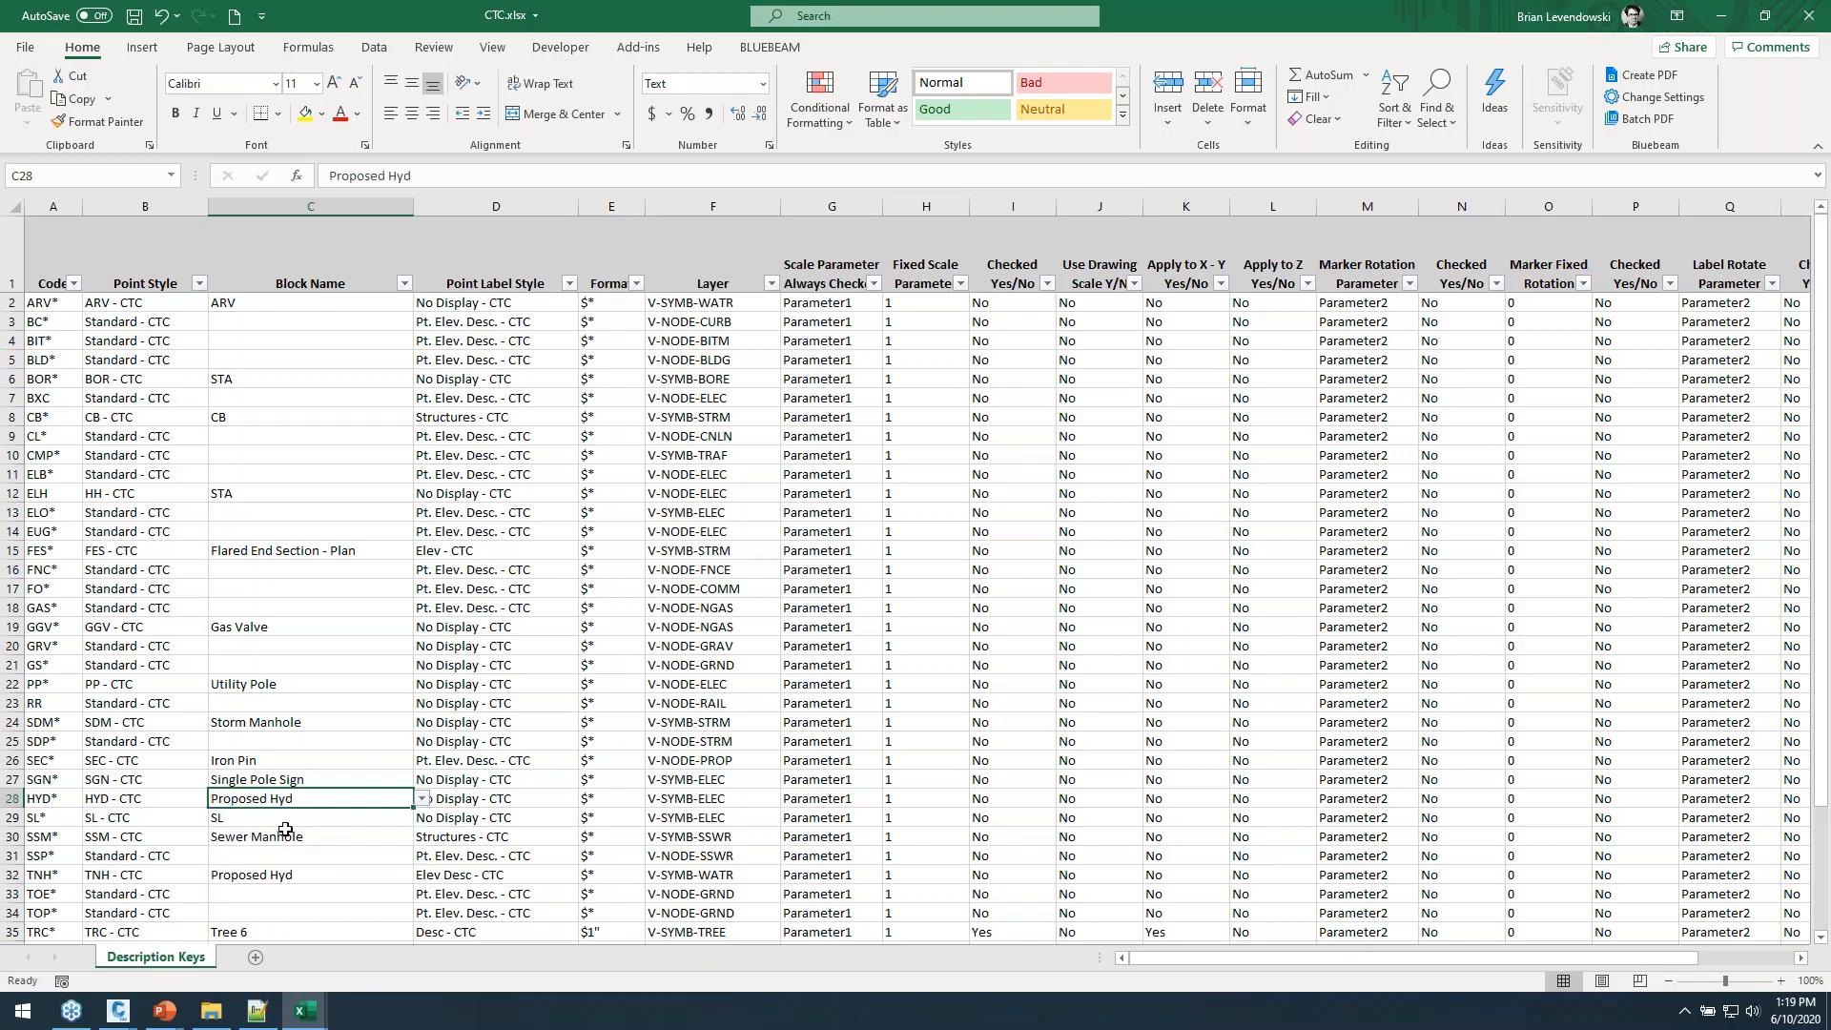
{"action": "left_click", "coordinate": [148, 801]}
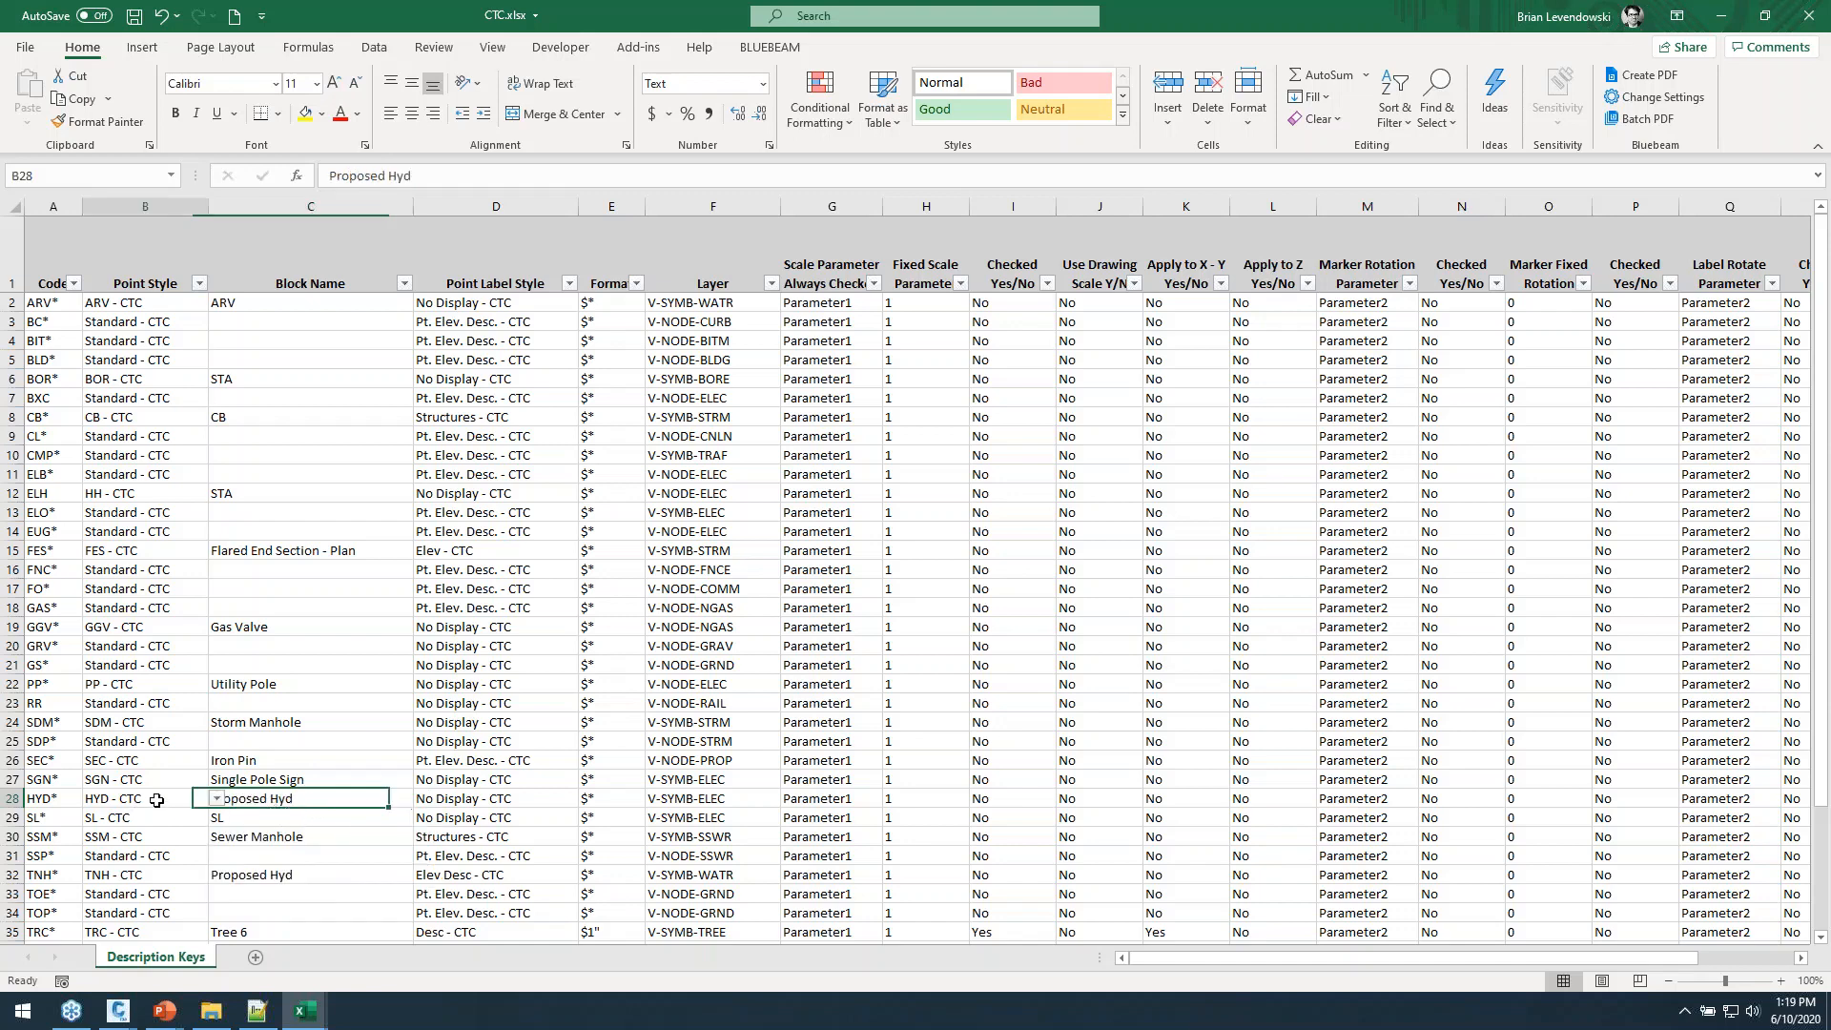
{"action": "left_click", "coordinate": [313, 803]}
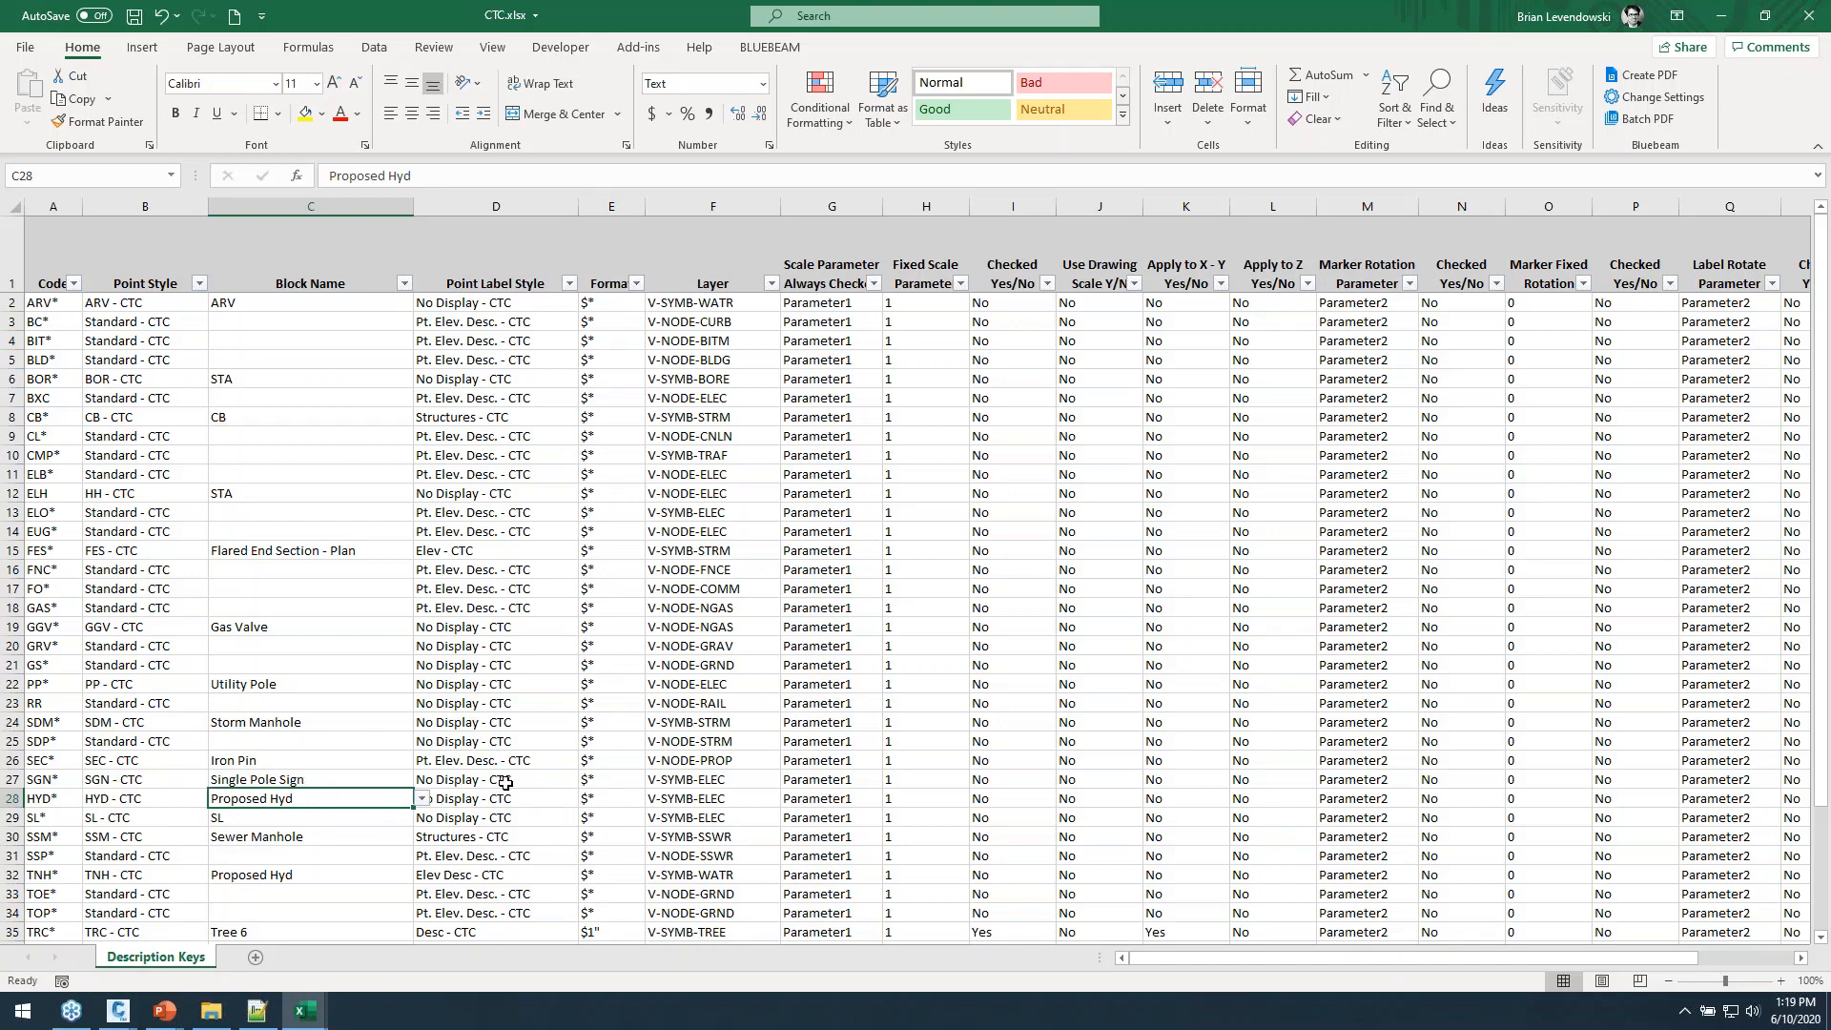
Assign the V-LINE-WATR layer to the HYD* description key.
{"action": "left_click", "coordinate": [732, 794]}
{"action": "left_click", "coordinate": [789, 799]}
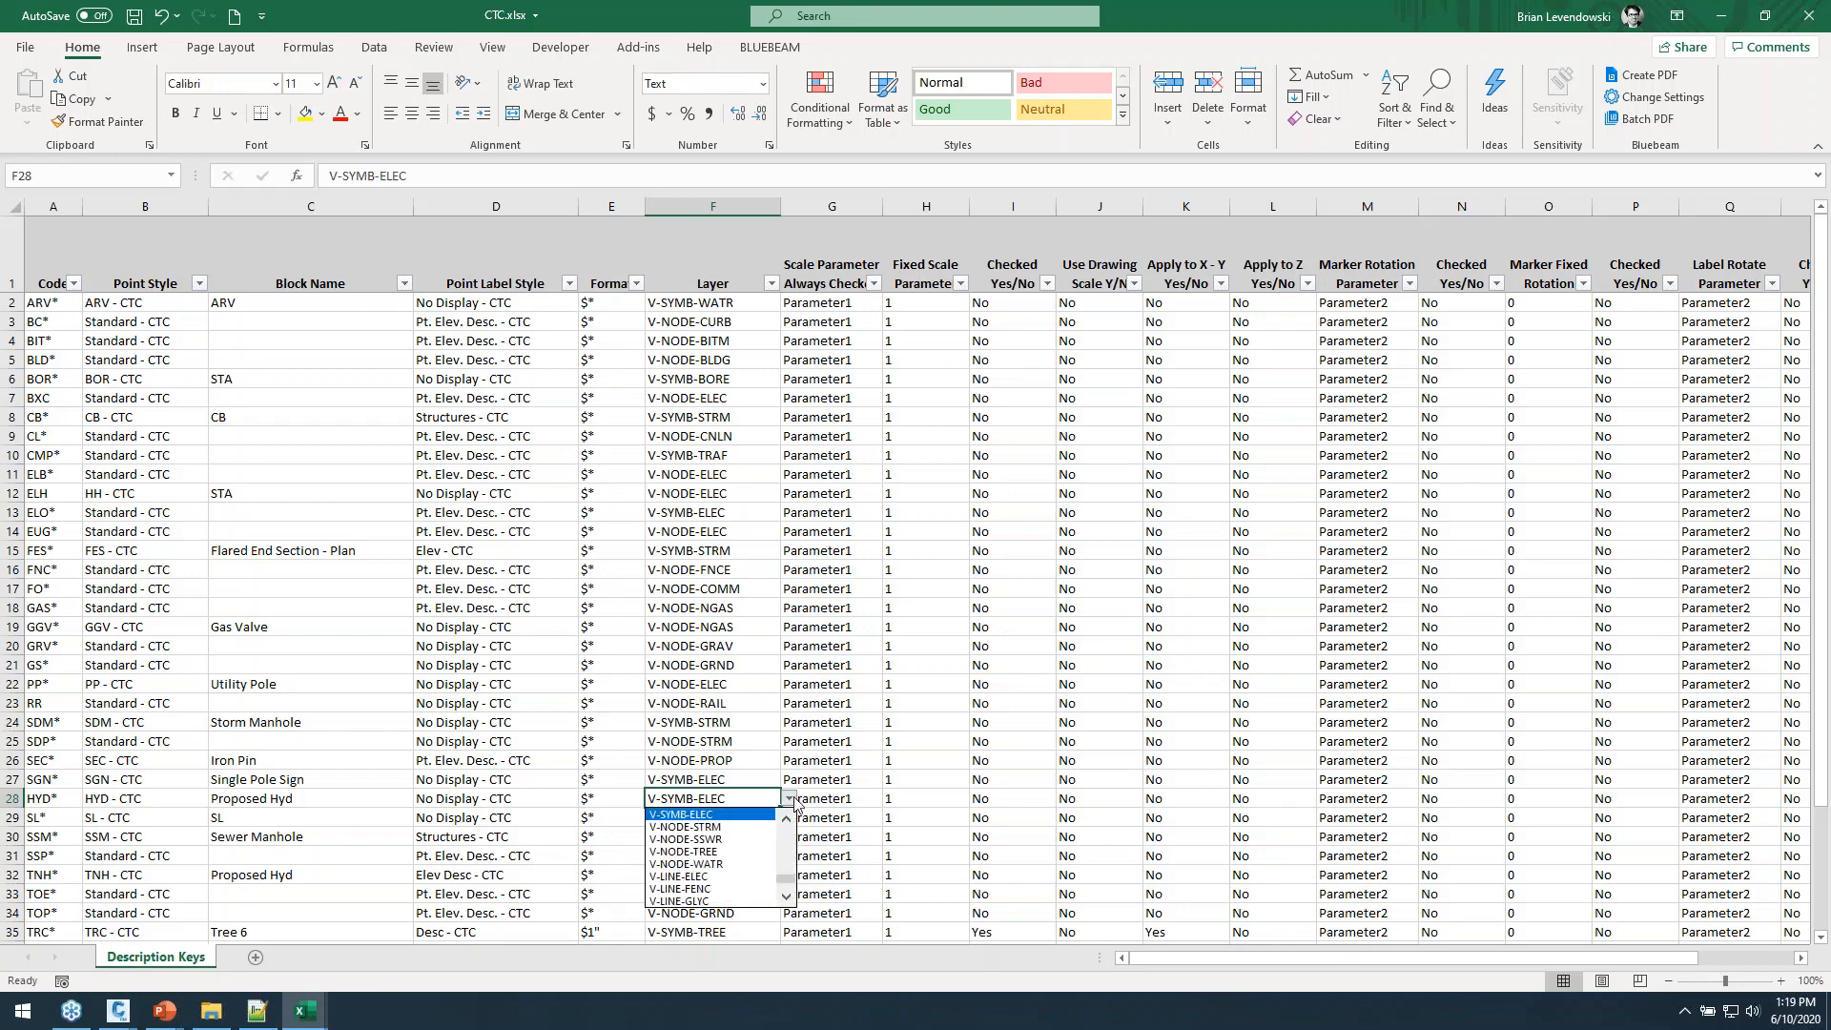
{"action": "scroll", "coordinate": [782, 830], "scroll_direction": "up", "scroll_amount": 4}
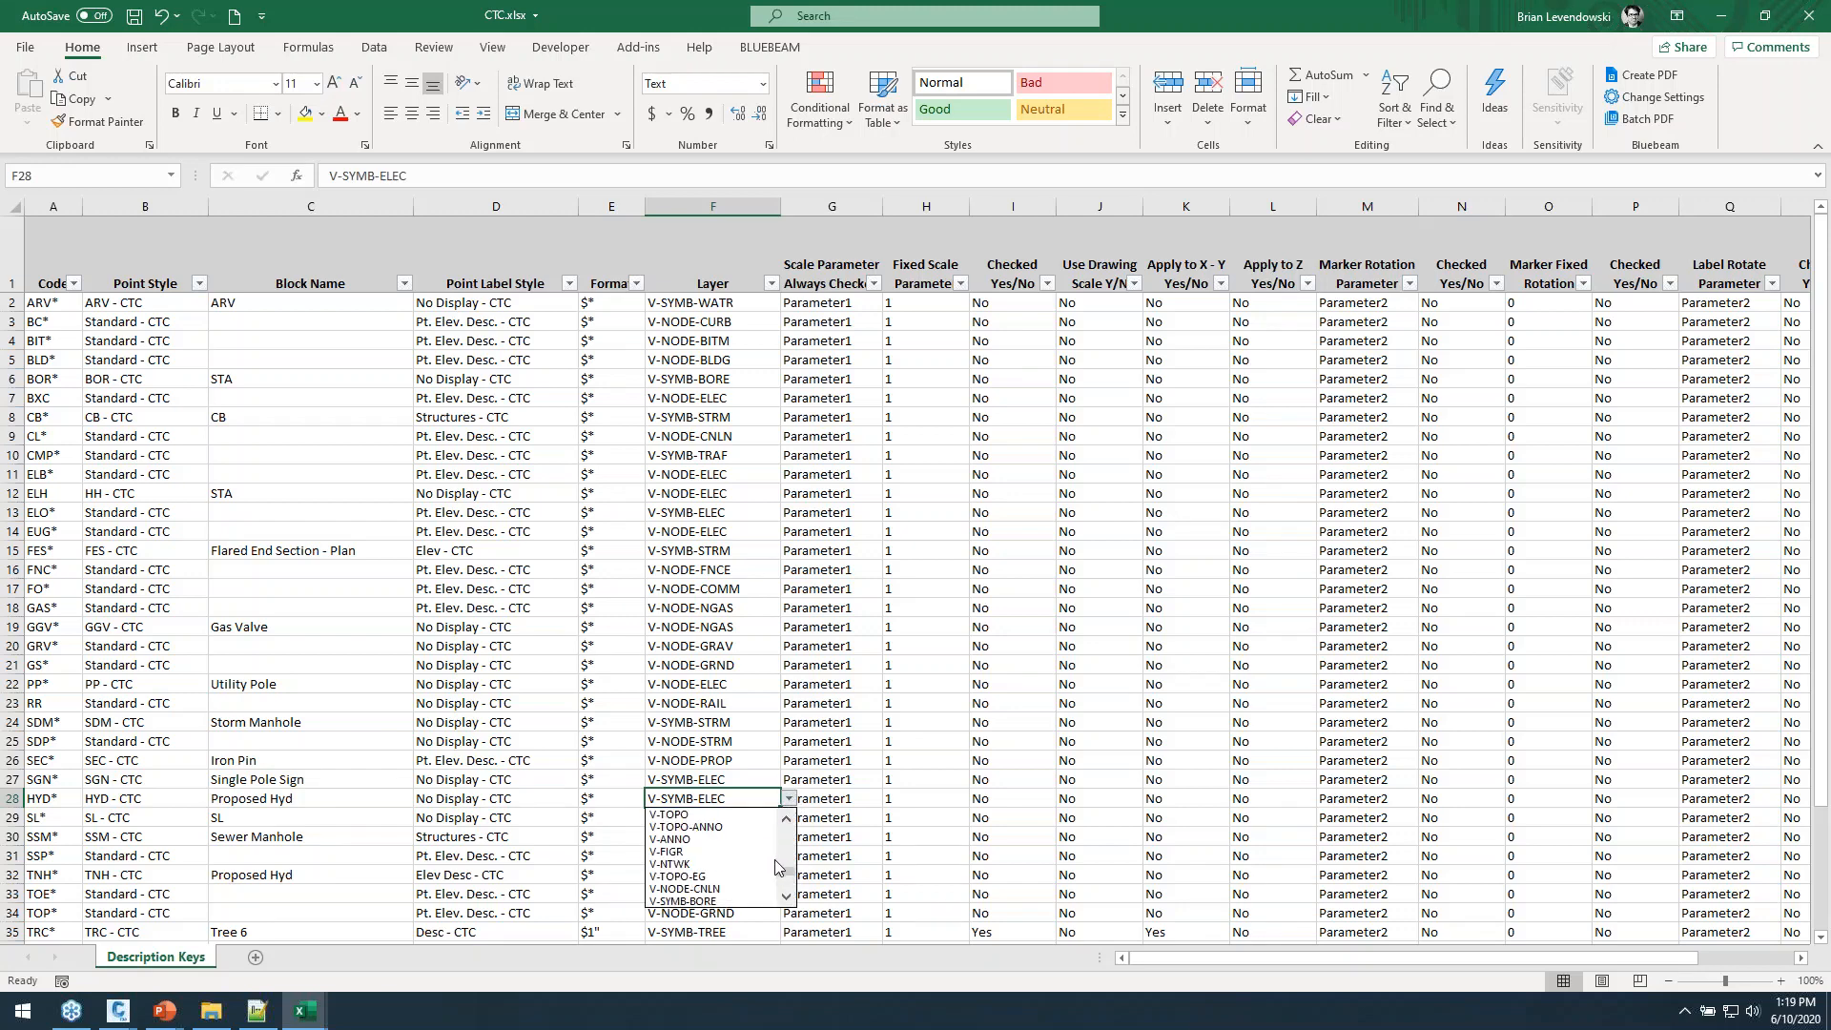
{"action": "scroll", "coordinate": [788, 836], "scroll_direction": "up", "scroll_amount": 3}
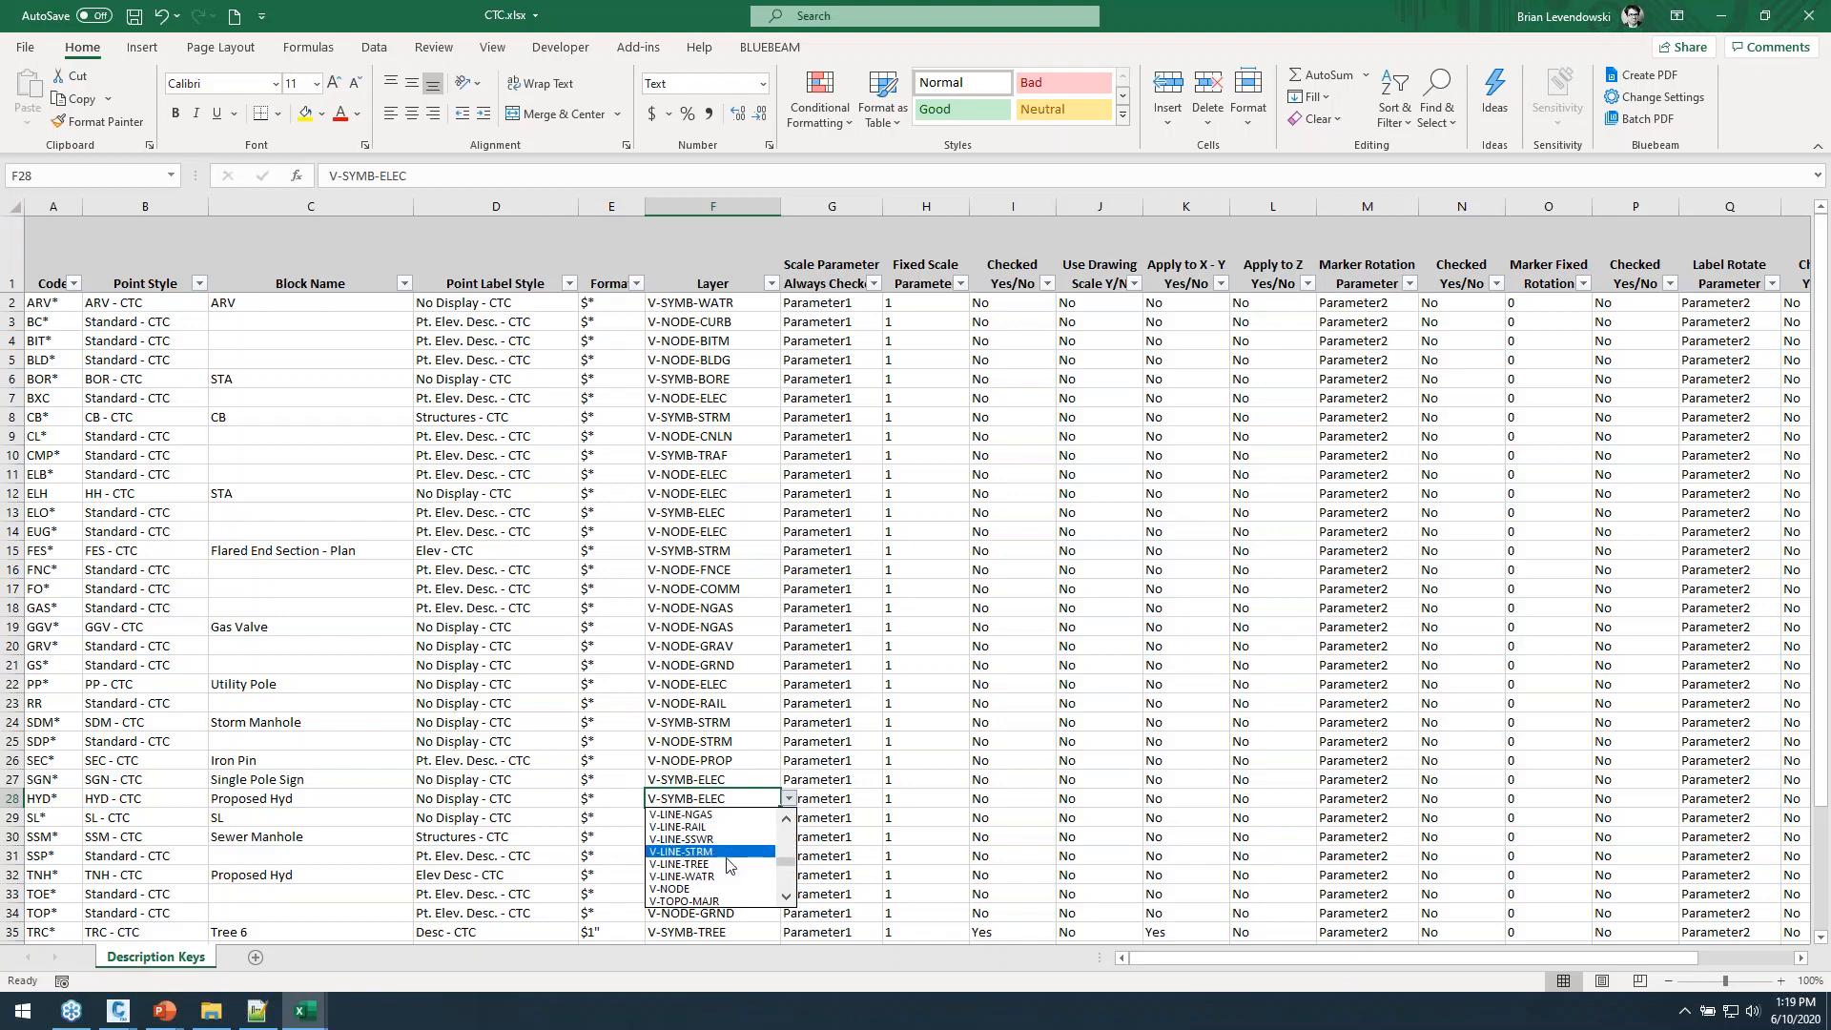
{"action": "left_click", "coordinate": [681, 875]}
{"action": "left_click", "coordinate": [323, 841]}
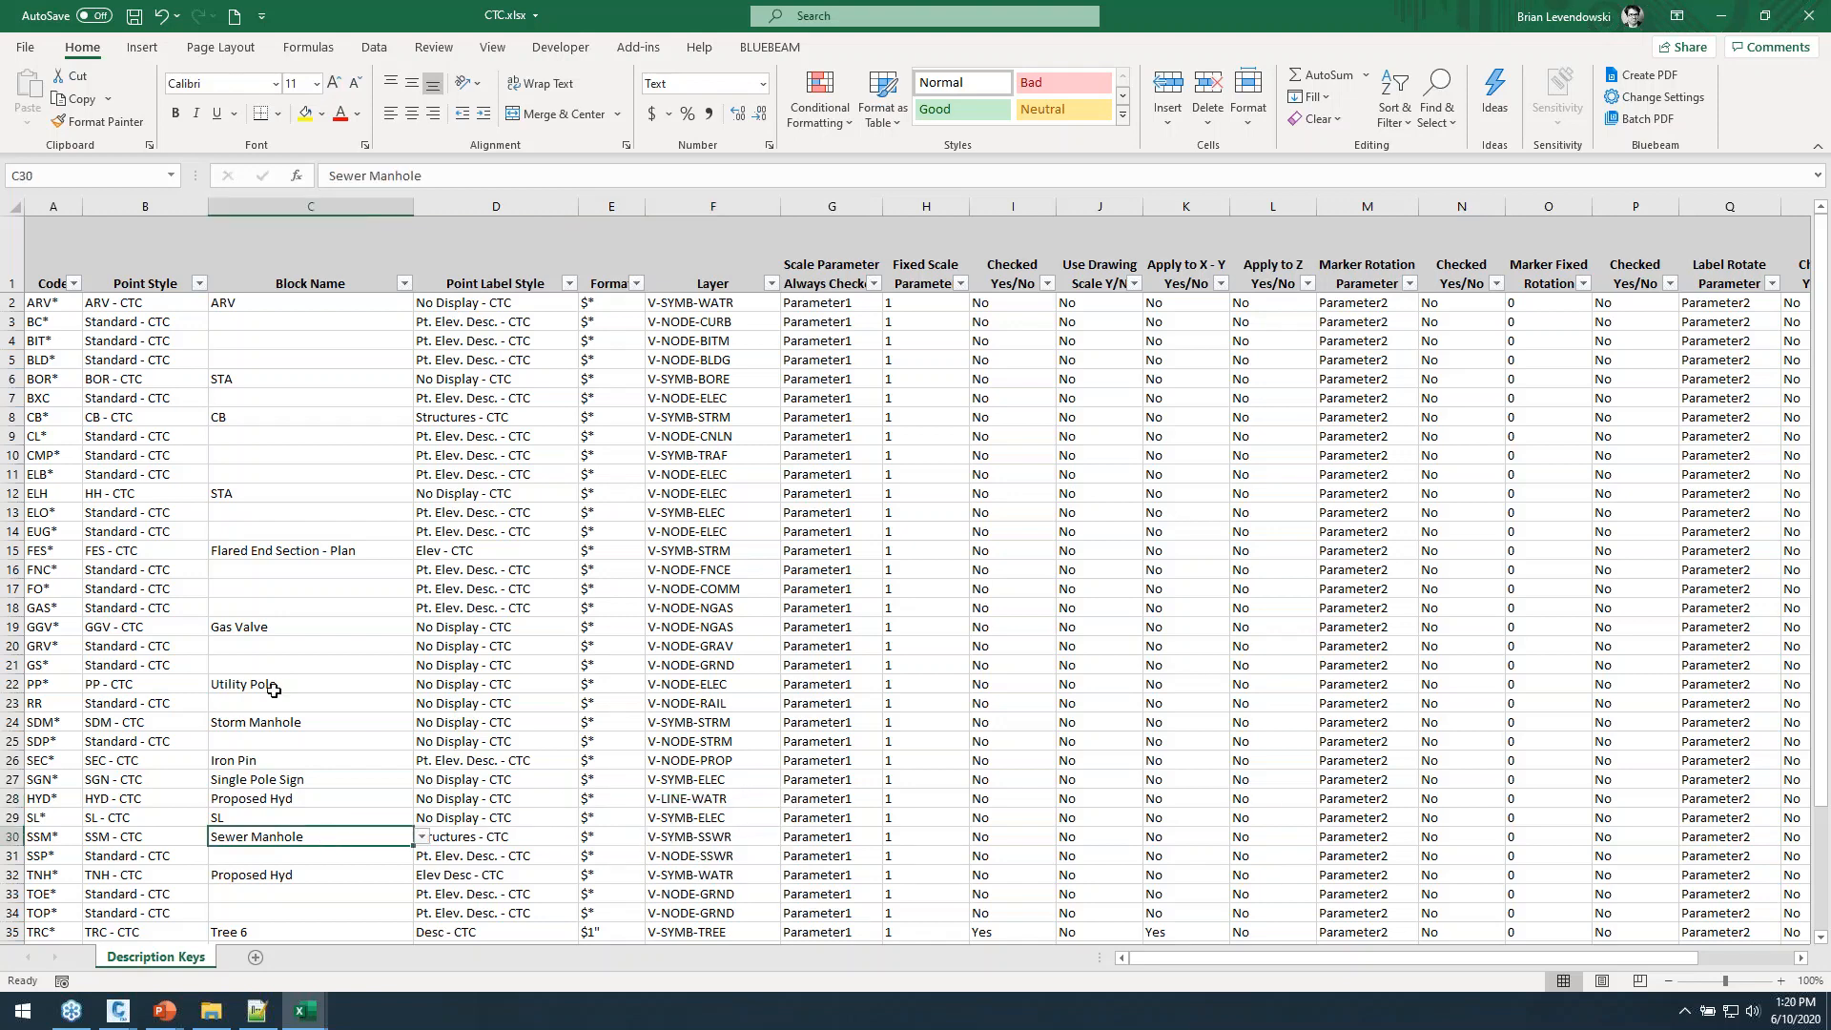
Save the CTC.xlsx workbook and switch back to Civil 3D.
{"action": "left_click", "coordinate": [134, 15]}
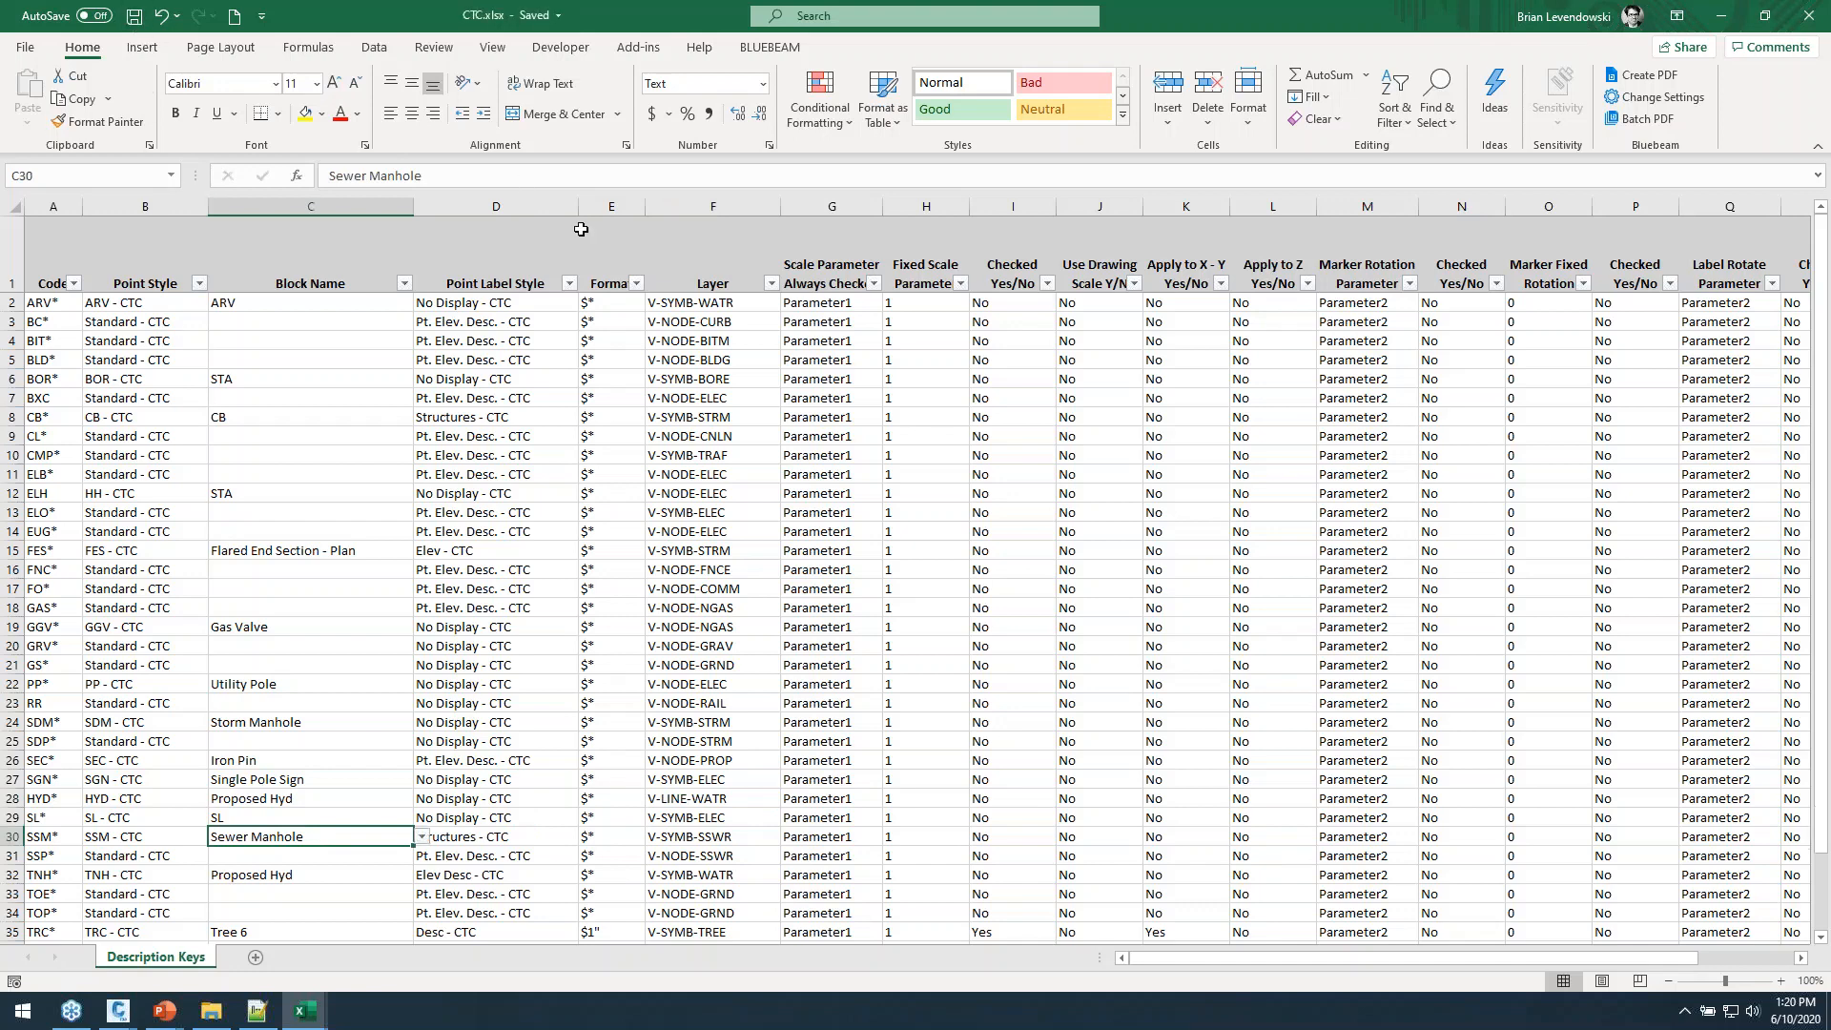
{"action": "left_click", "coordinate": [1721, 15]}
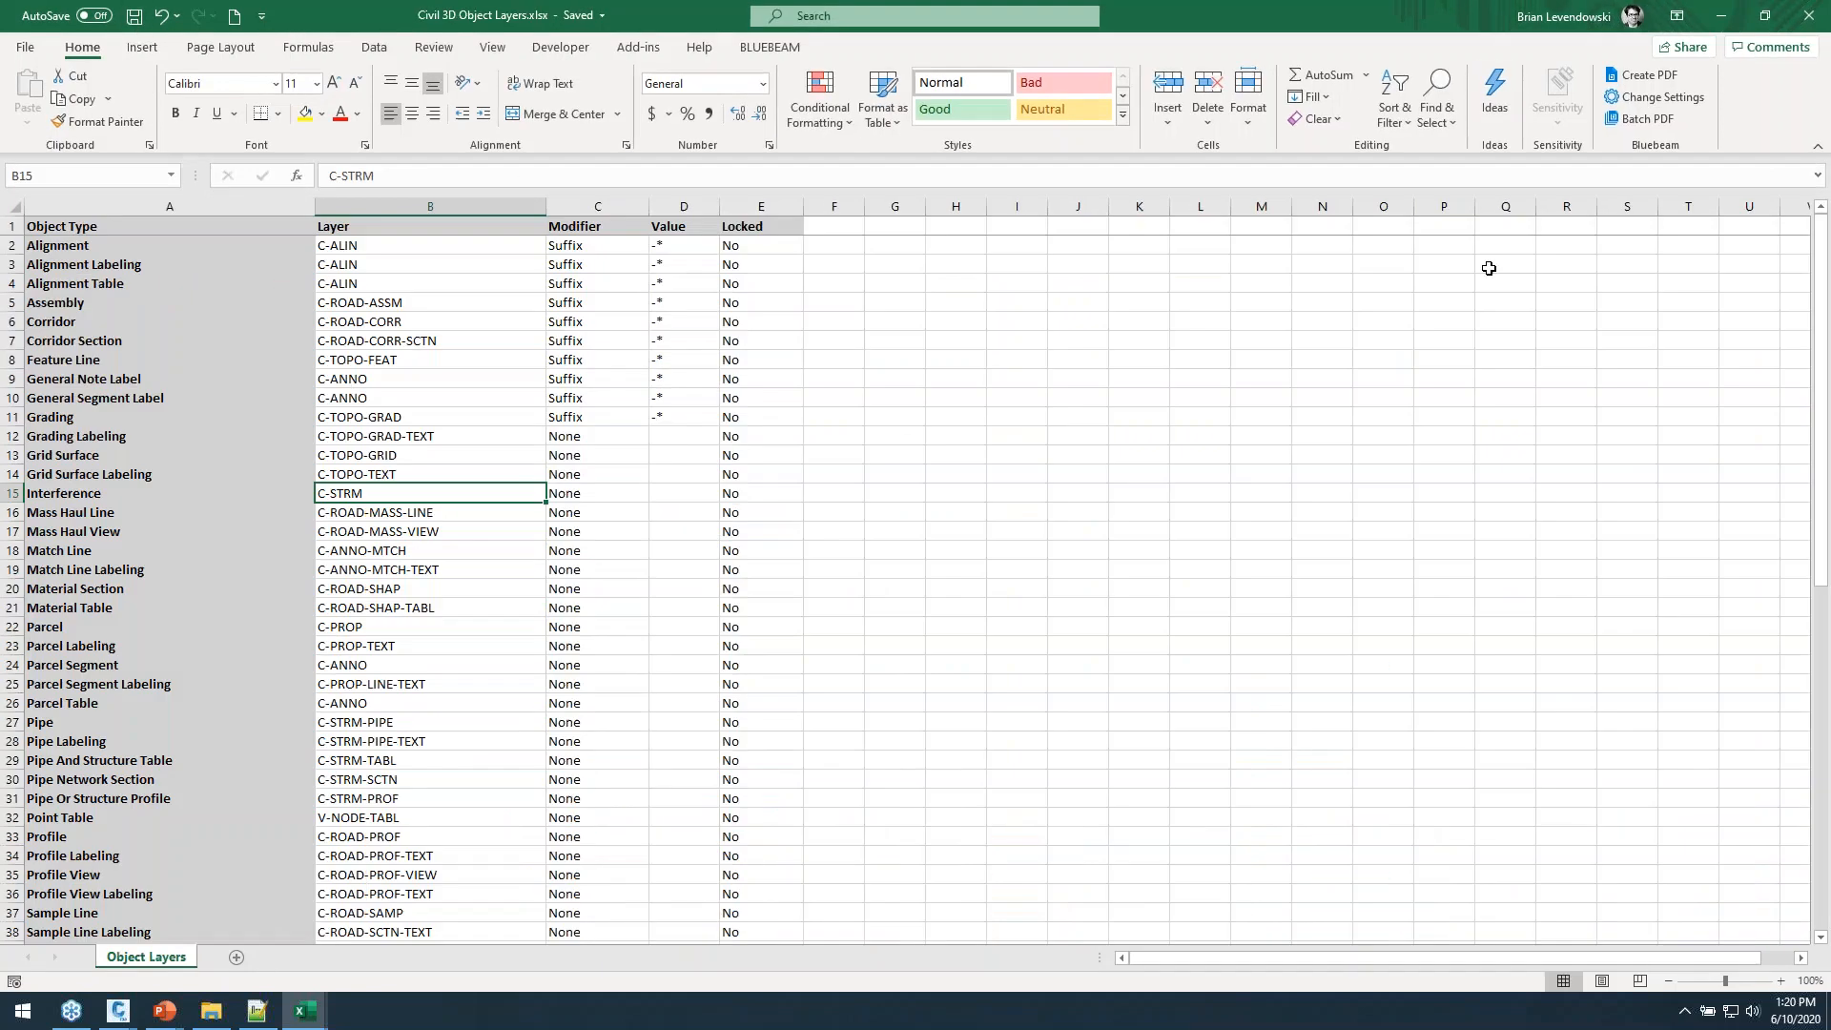
{"action": "left_click", "coordinate": [1721, 15]}
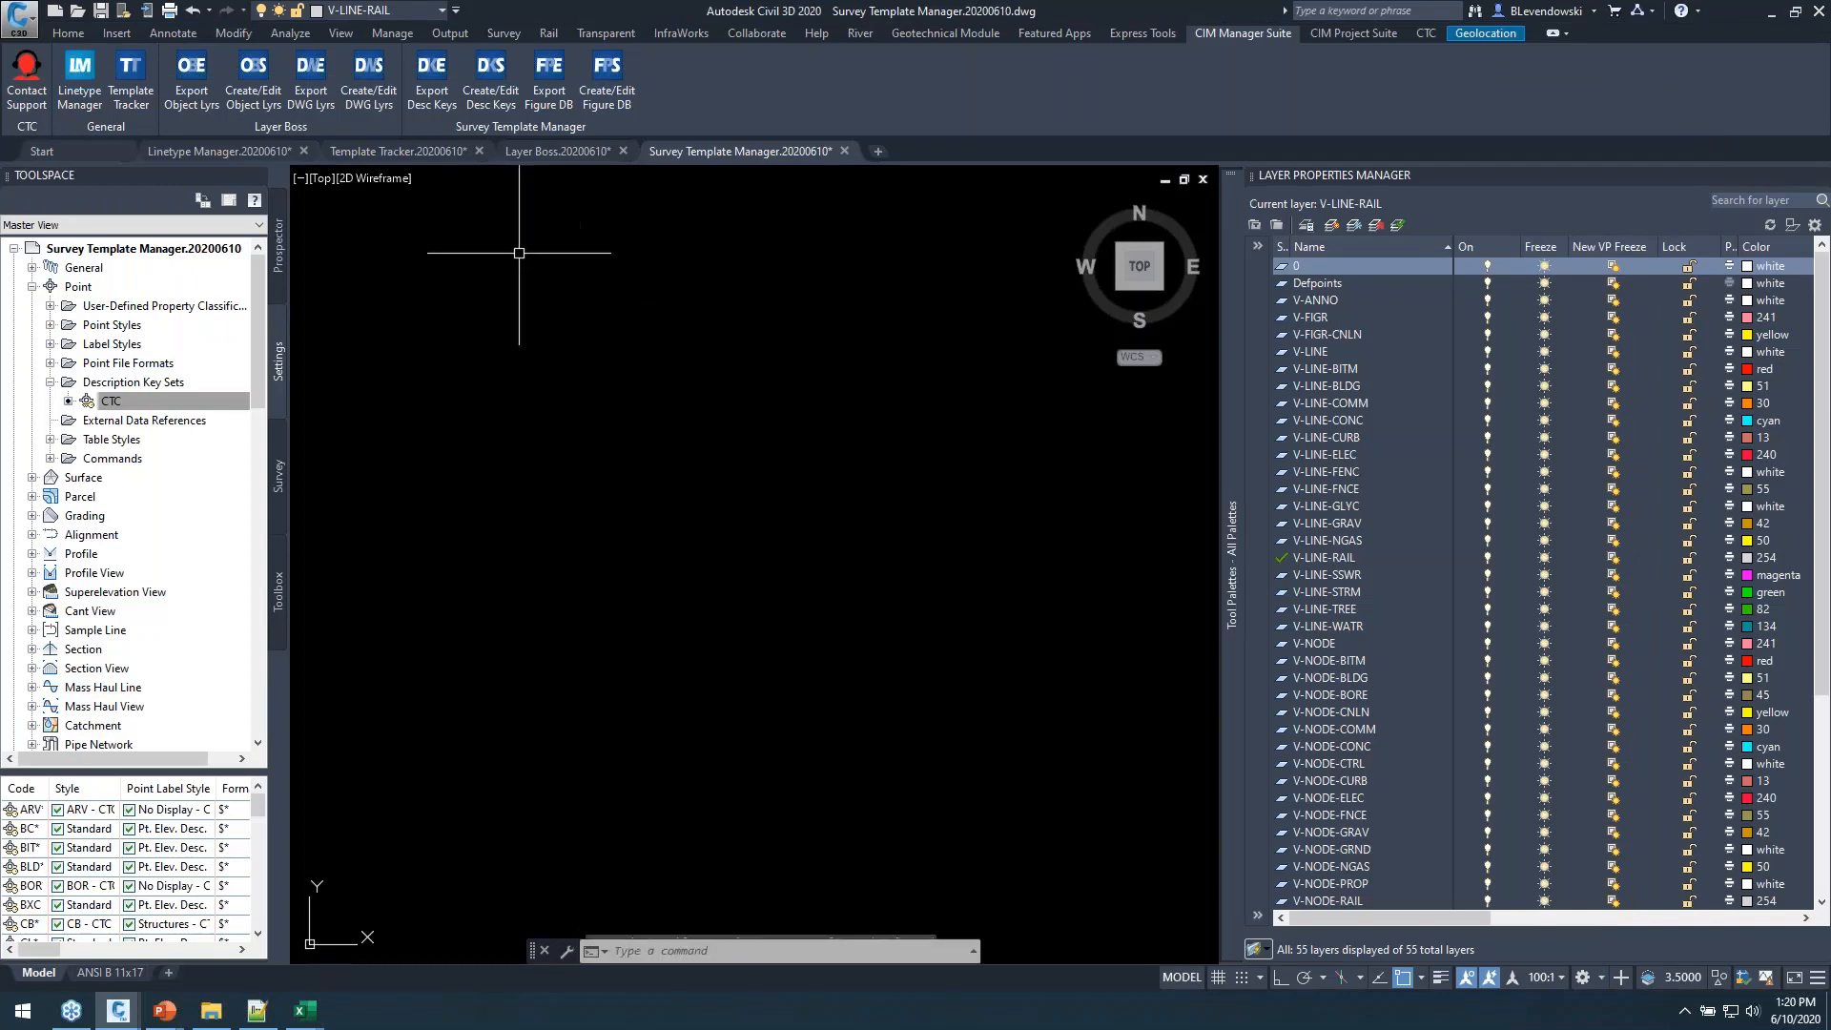
Start creating or editing description keys and load CTC.xlsx from the CTC CET Demos folder as the source spreadsheet.
{"action": "left_click", "coordinate": [490, 75]}
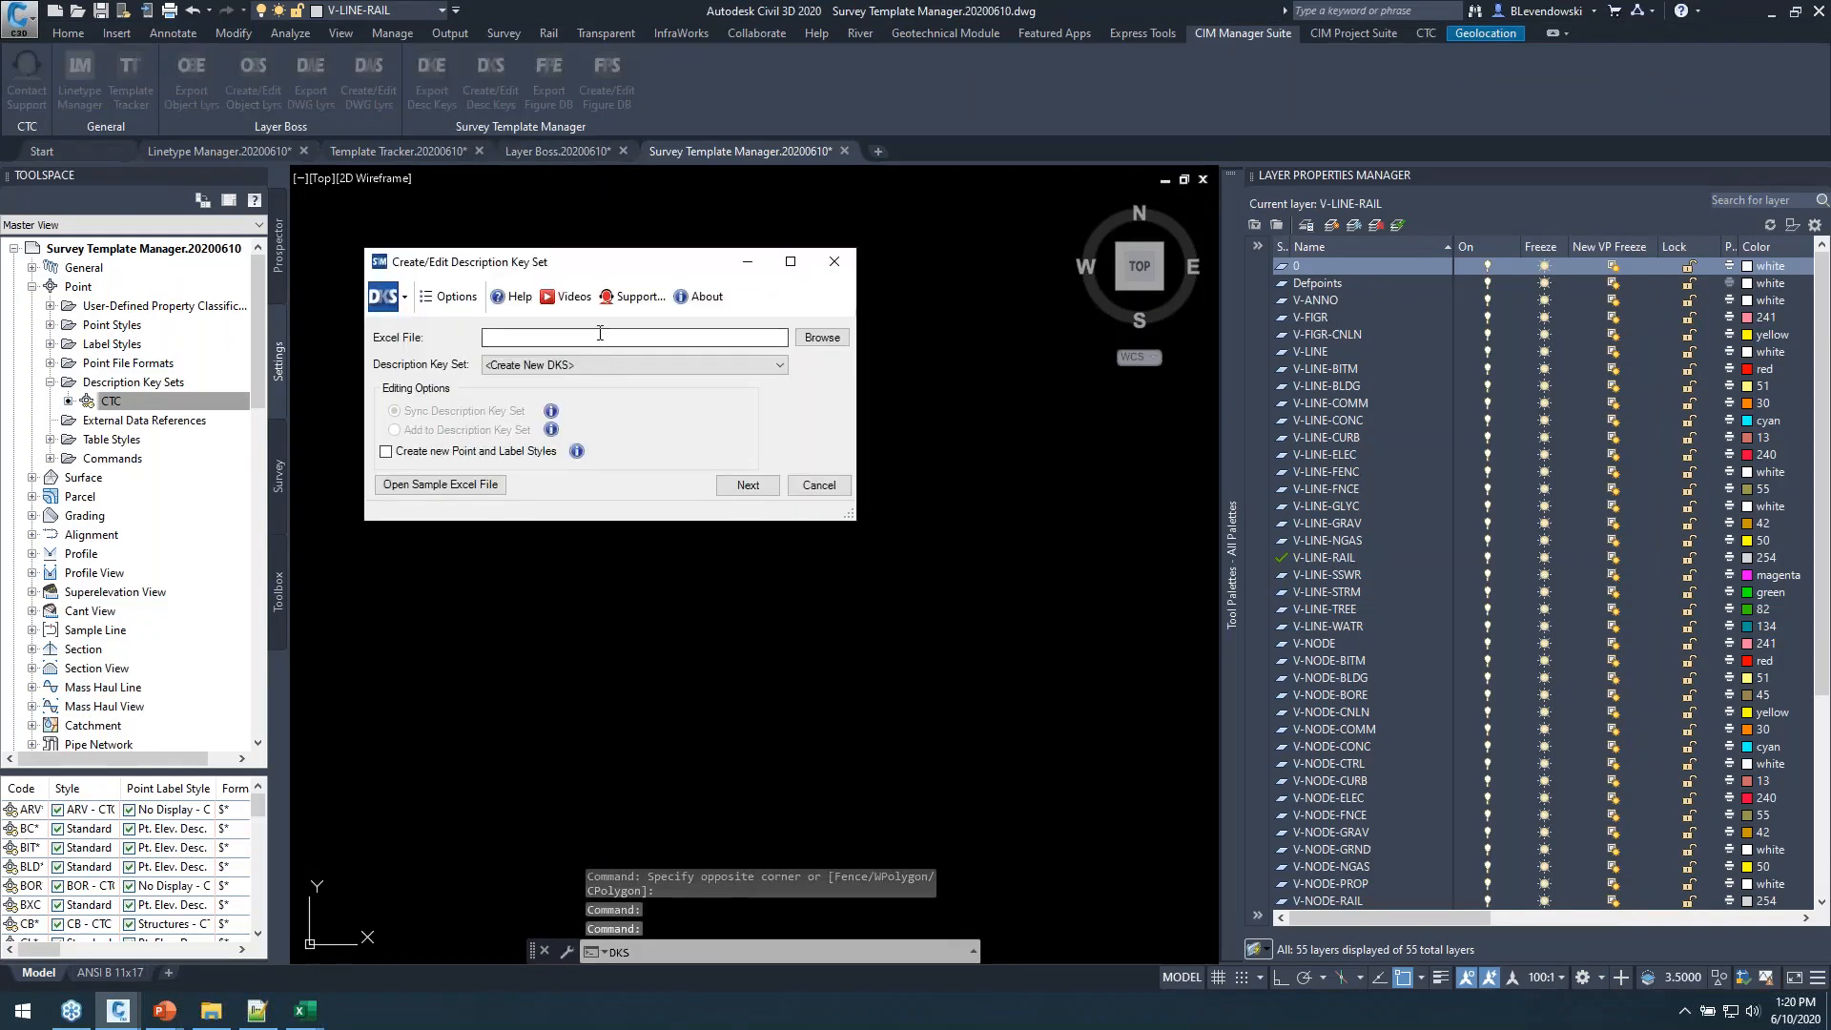
{"action": "left_click", "coordinate": [822, 337]}
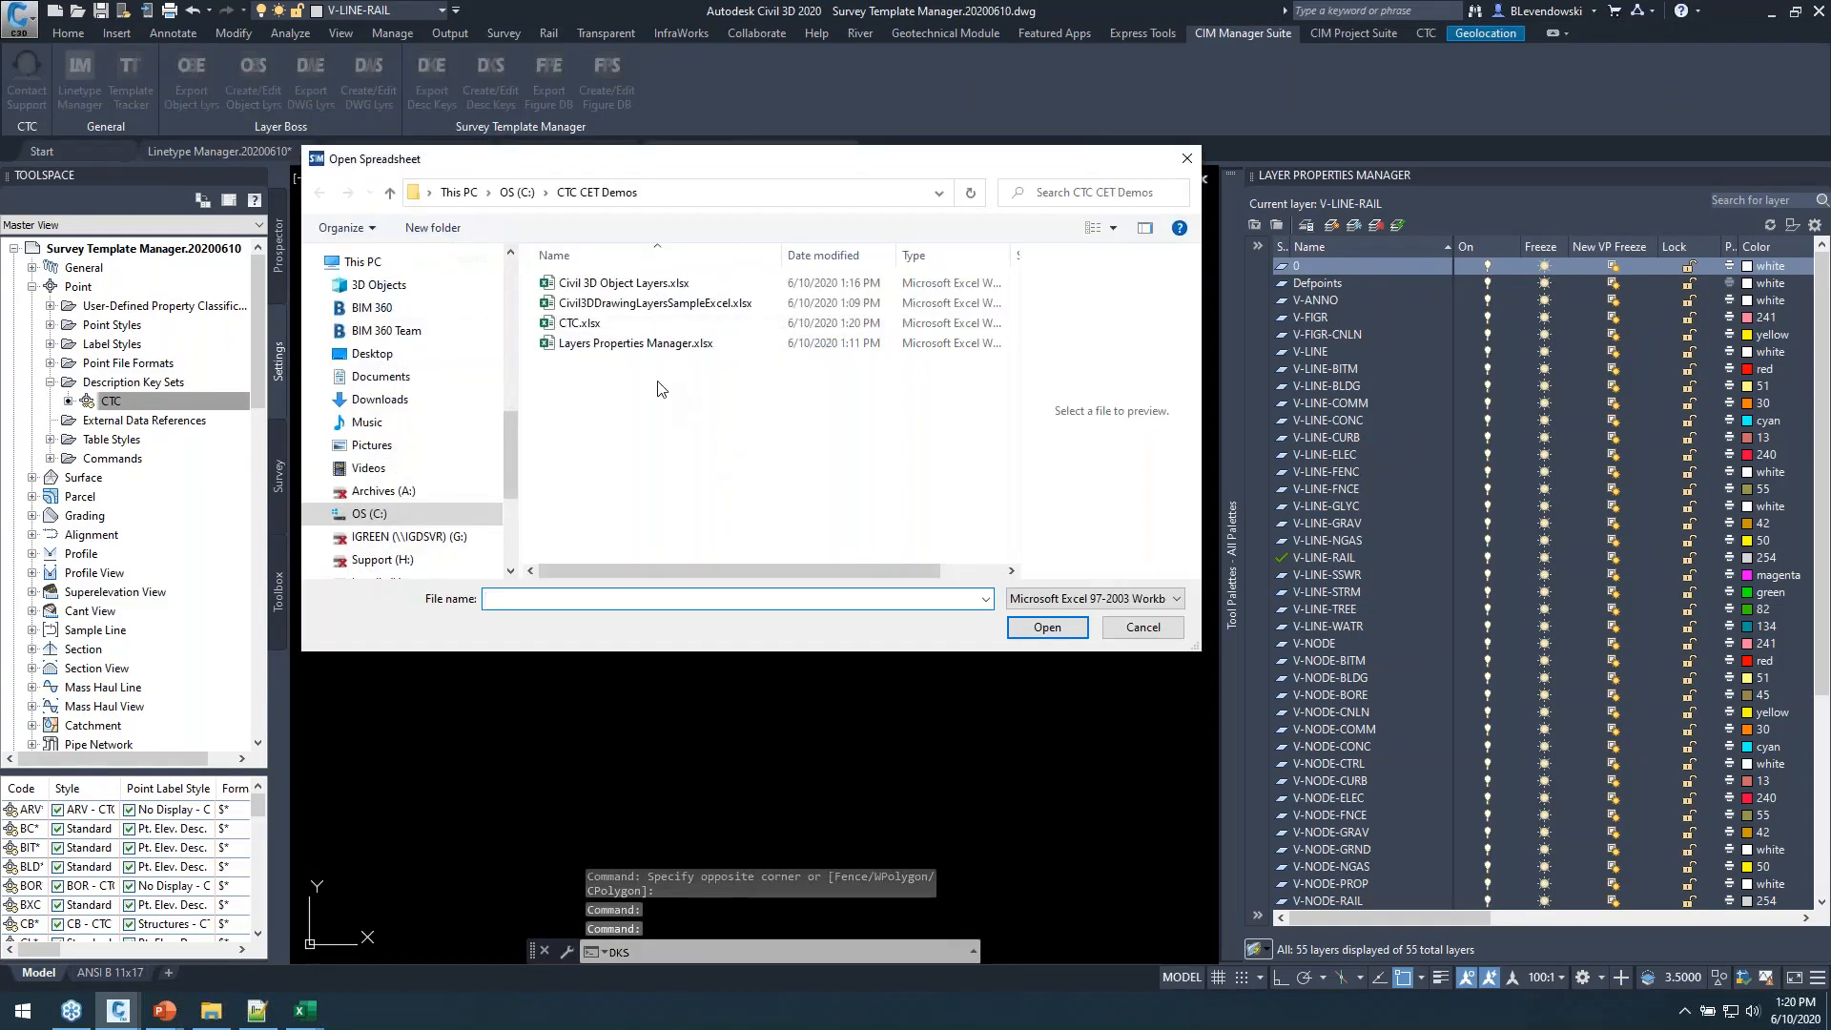
{"action": "left_click", "coordinate": [577, 324]}
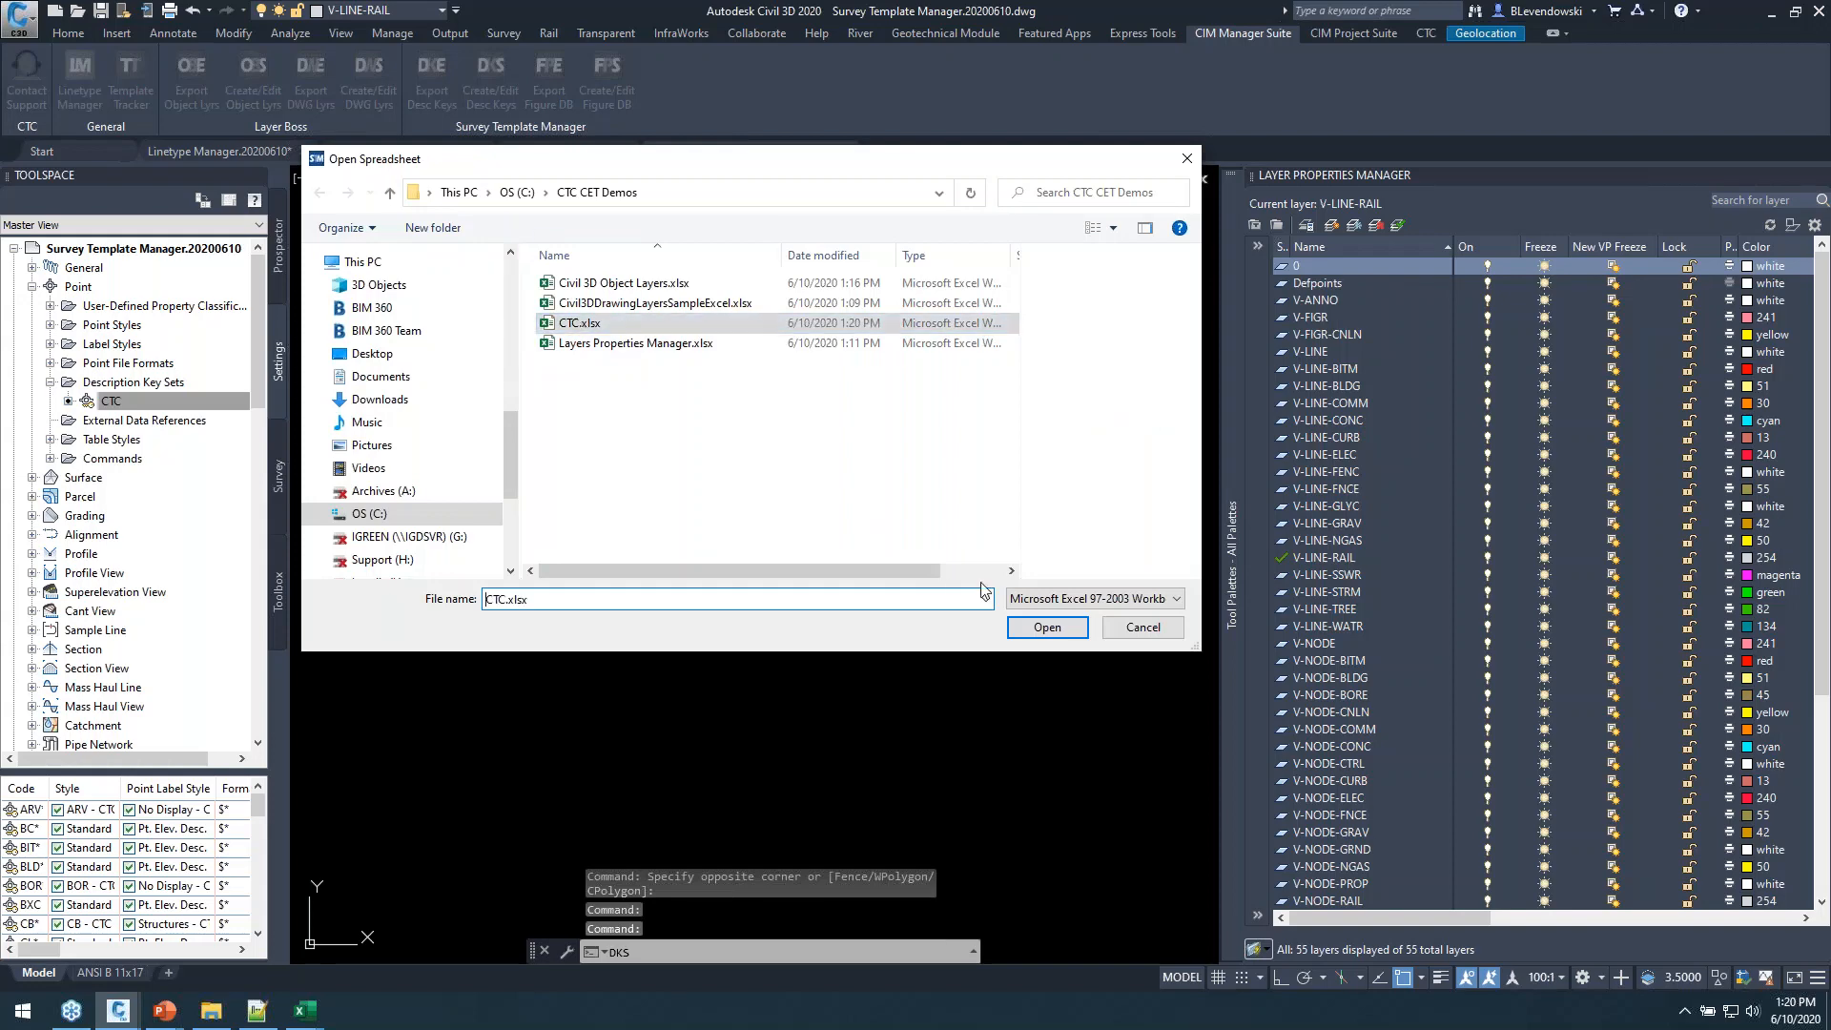
{"action": "left_click", "coordinate": [1048, 627]}
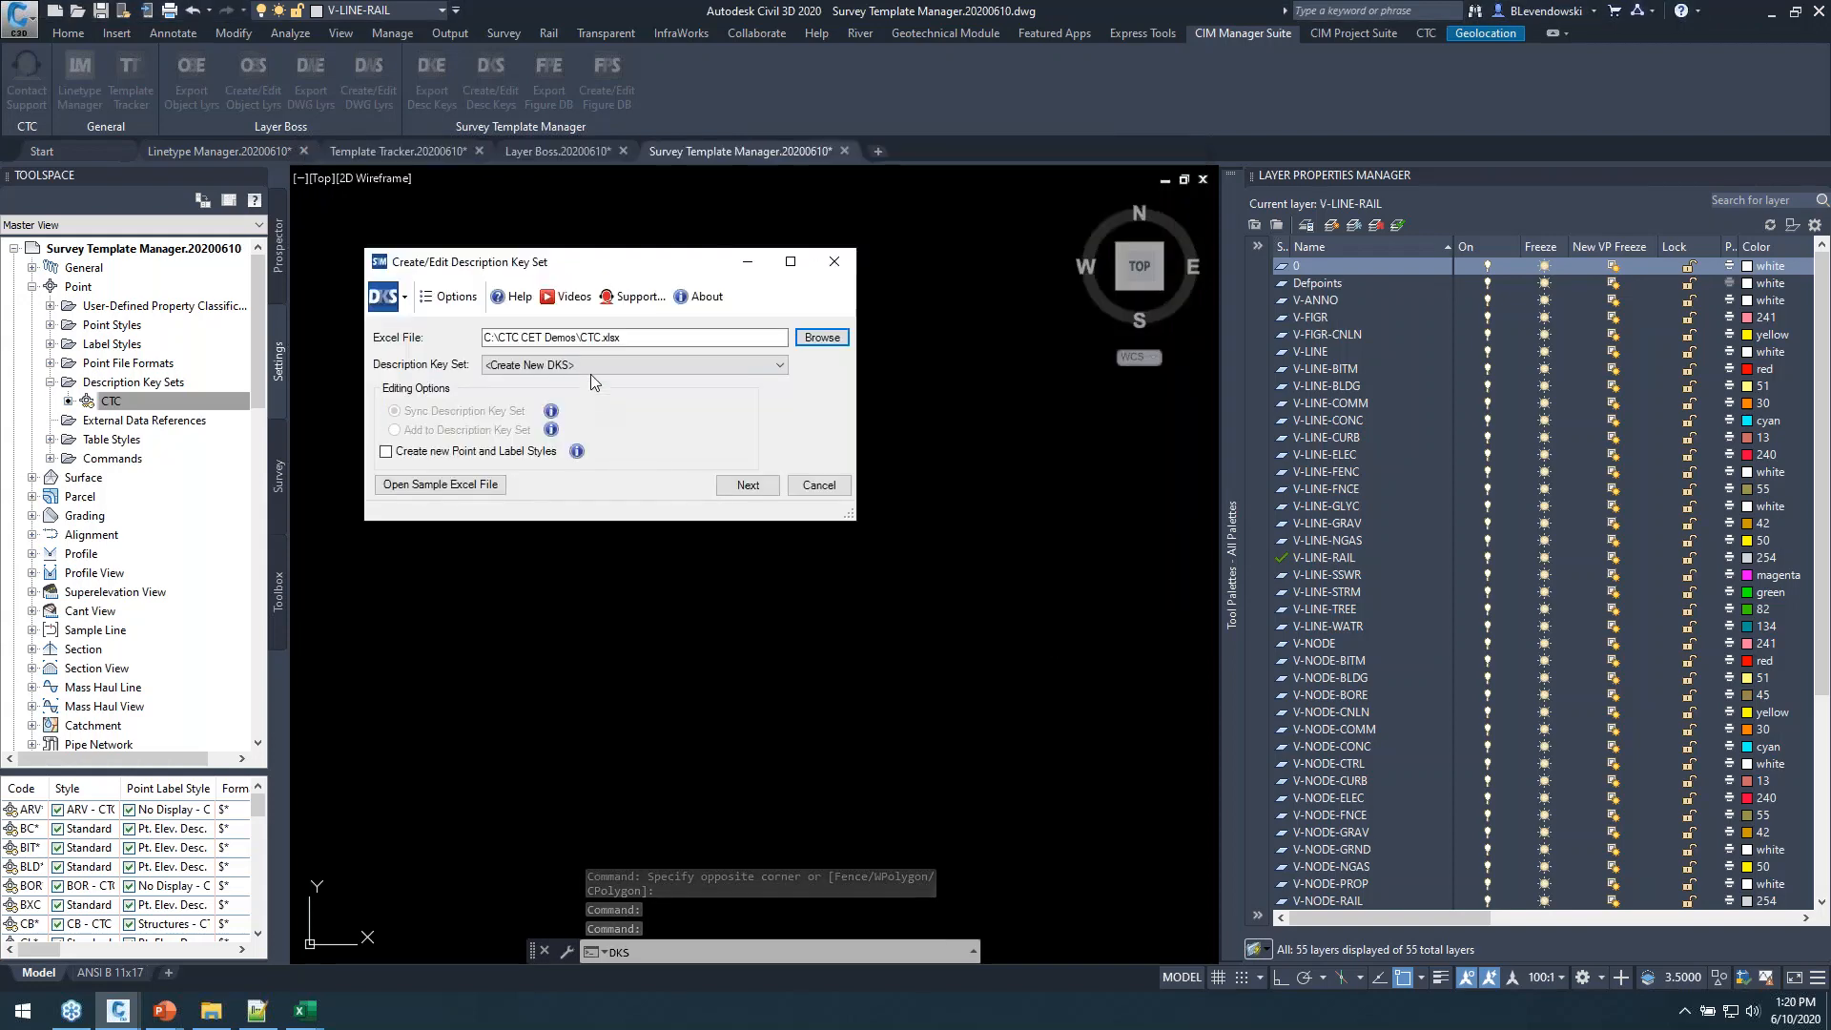
Select the existing CTC description key set as the one to sync with the spreadsheet.
{"action": "left_click", "coordinate": [562, 365]}
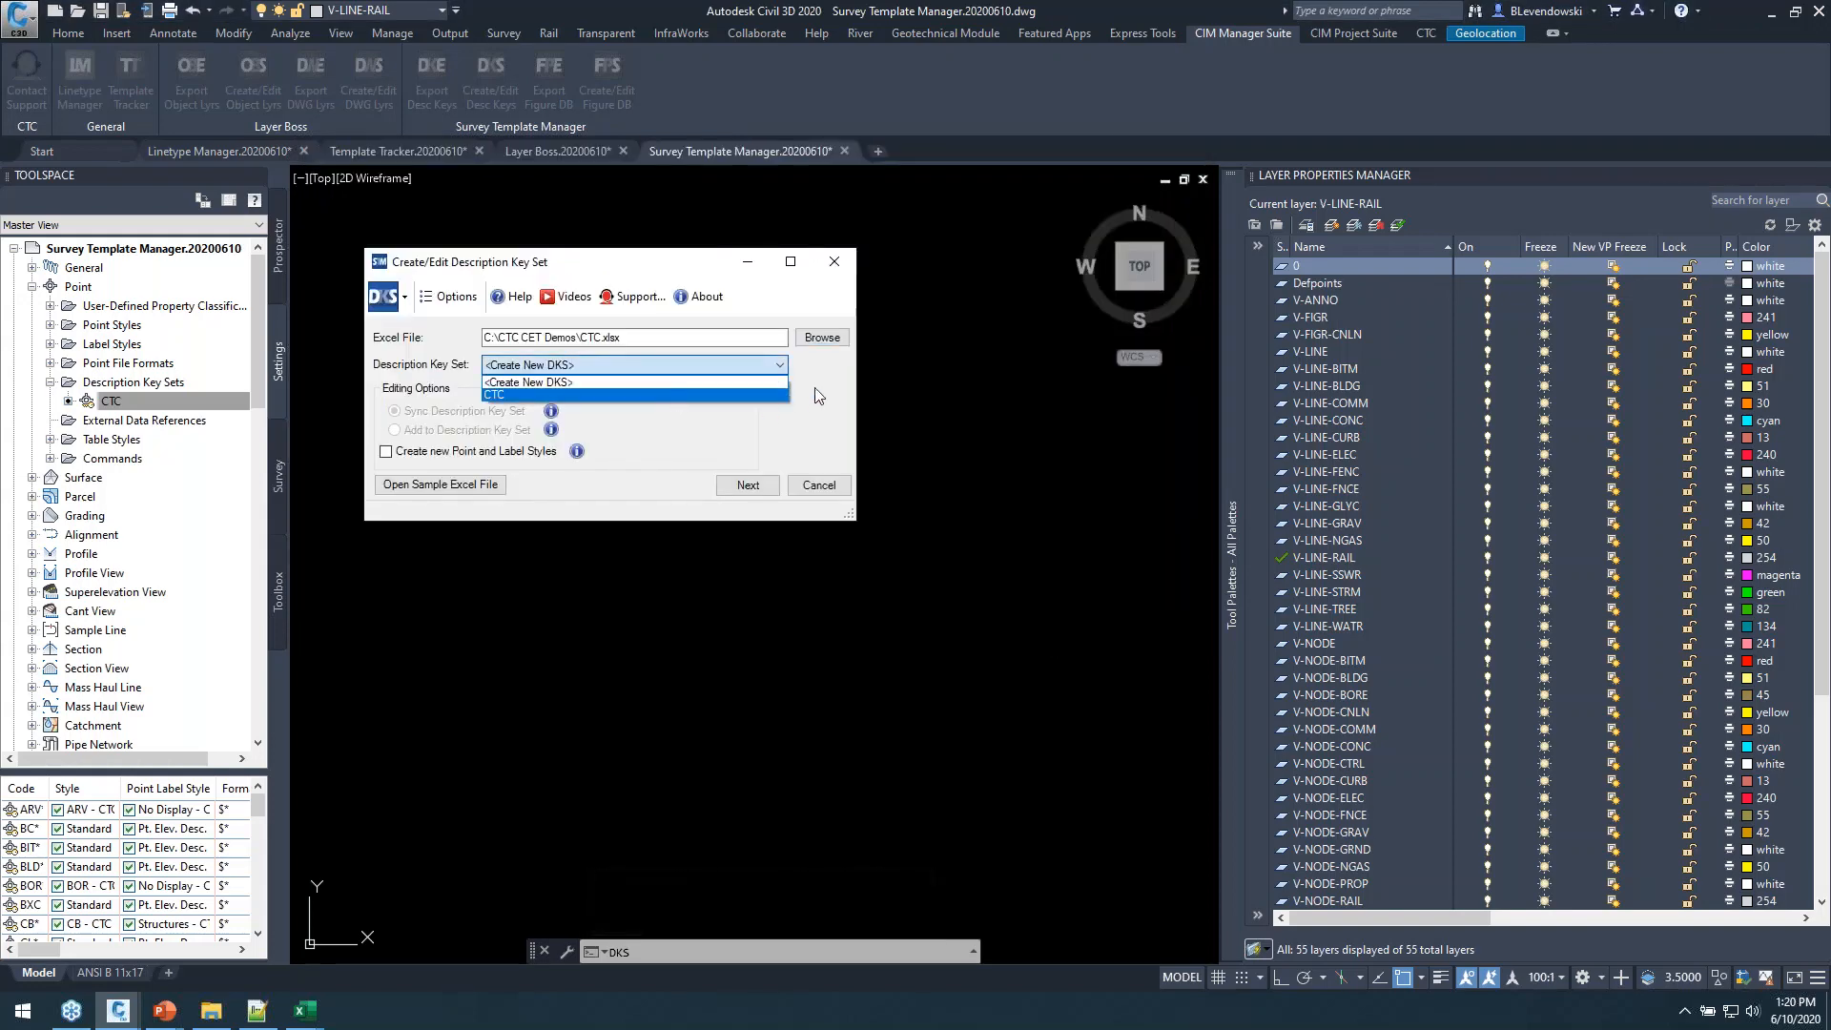
{"action": "left_click", "coordinate": [563, 382]}
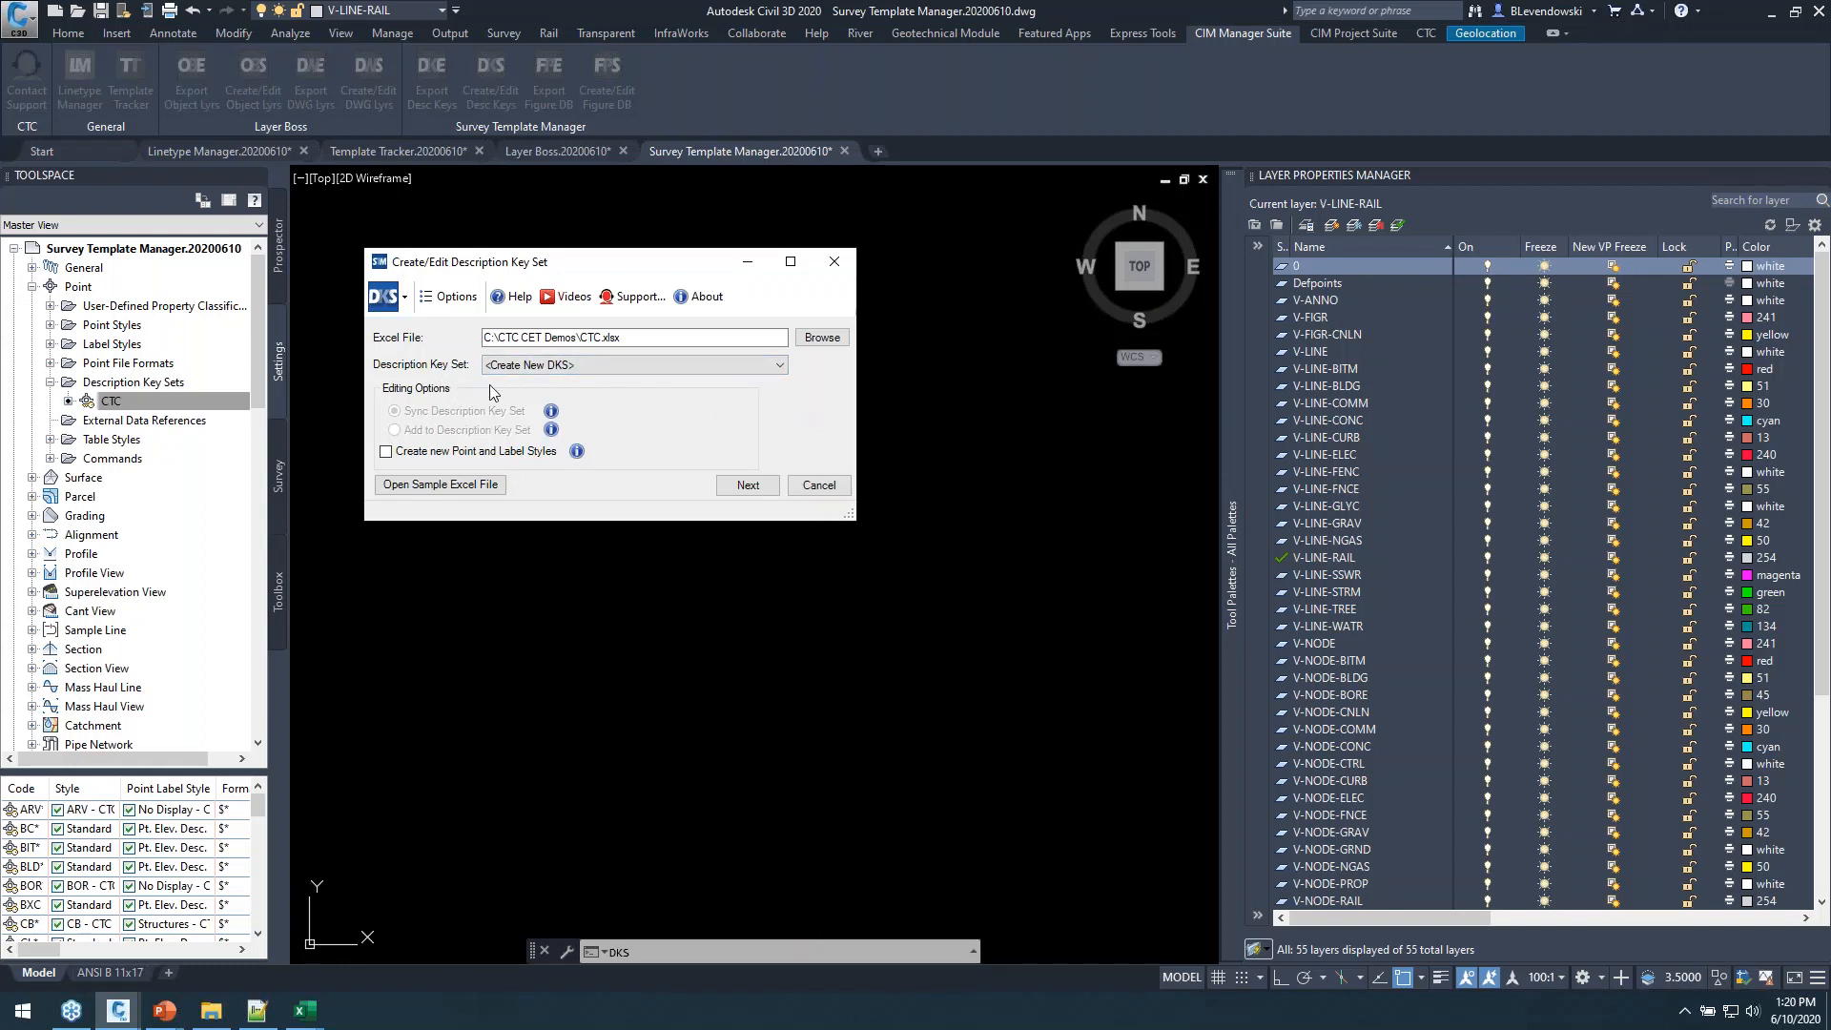
{"action": "left_click", "coordinate": [573, 367]}
{"action": "left_click", "coordinate": [519, 392]}
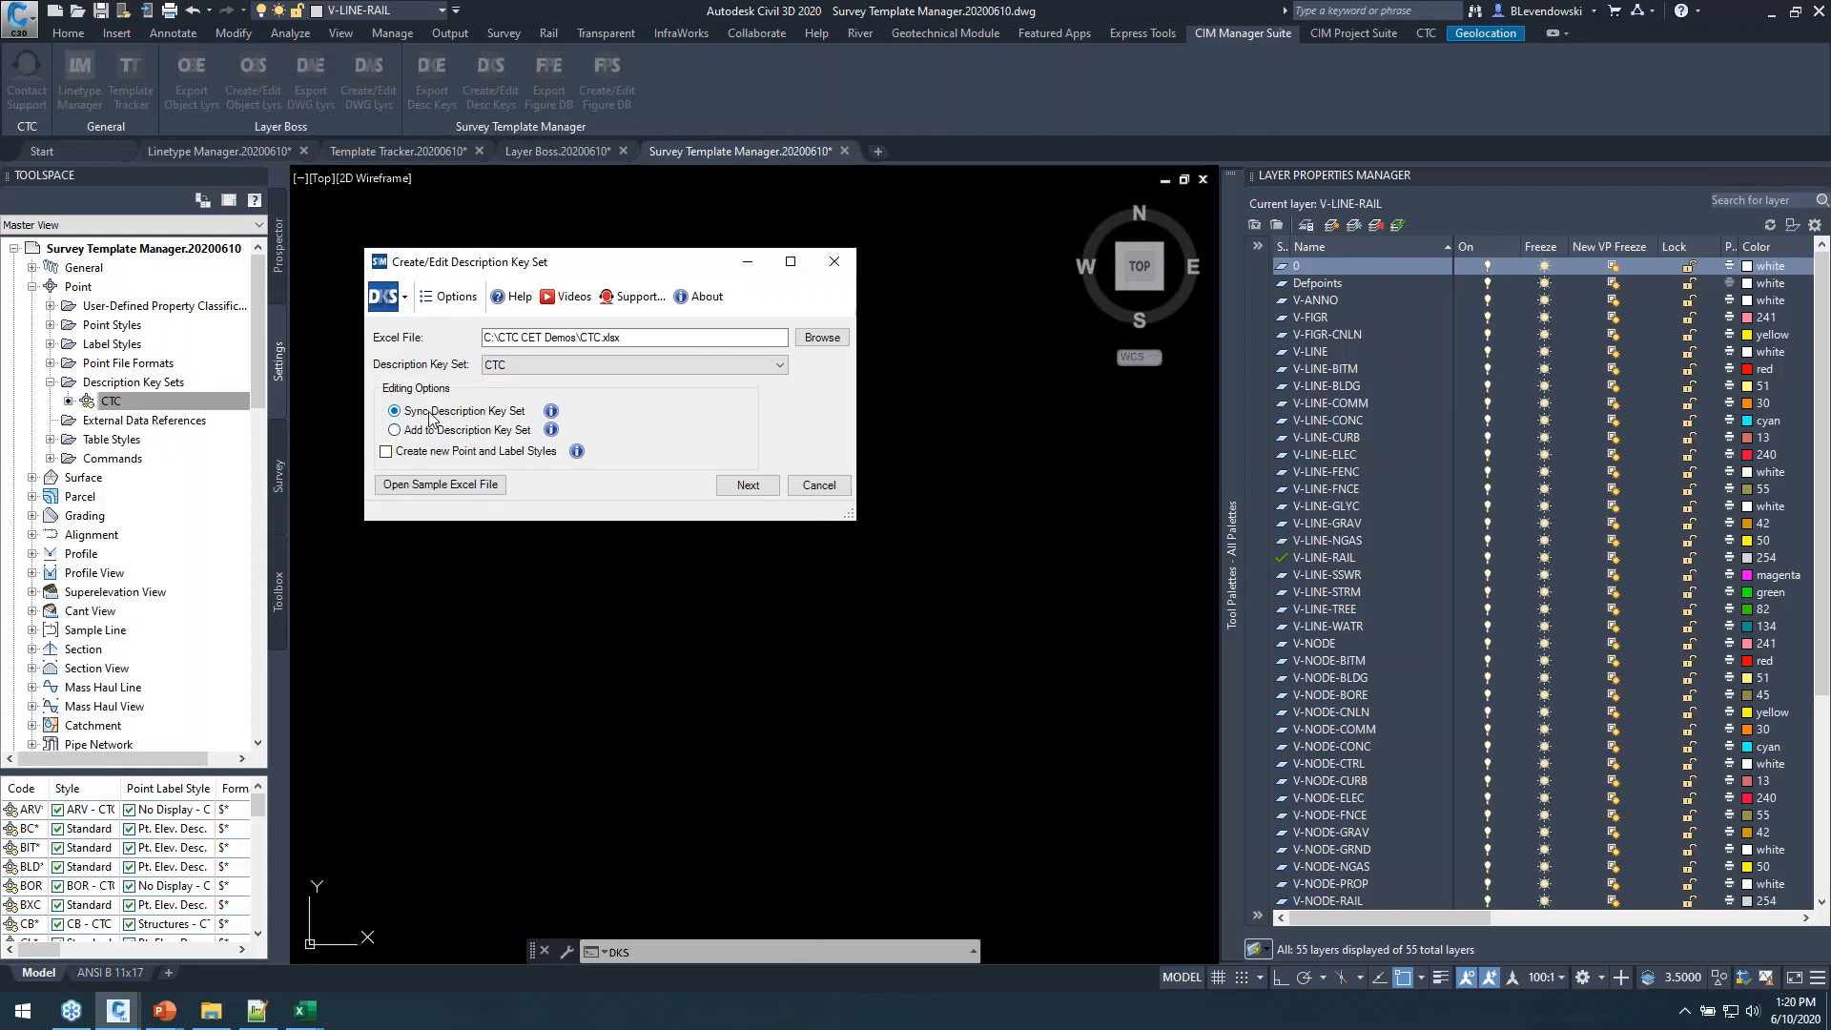
Enable creating new point and label styles, and preview the new, changed, unchanged and deleted codes.
{"action": "left_click", "coordinate": [417, 453]}
{"action": "left_click", "coordinate": [747, 485]}
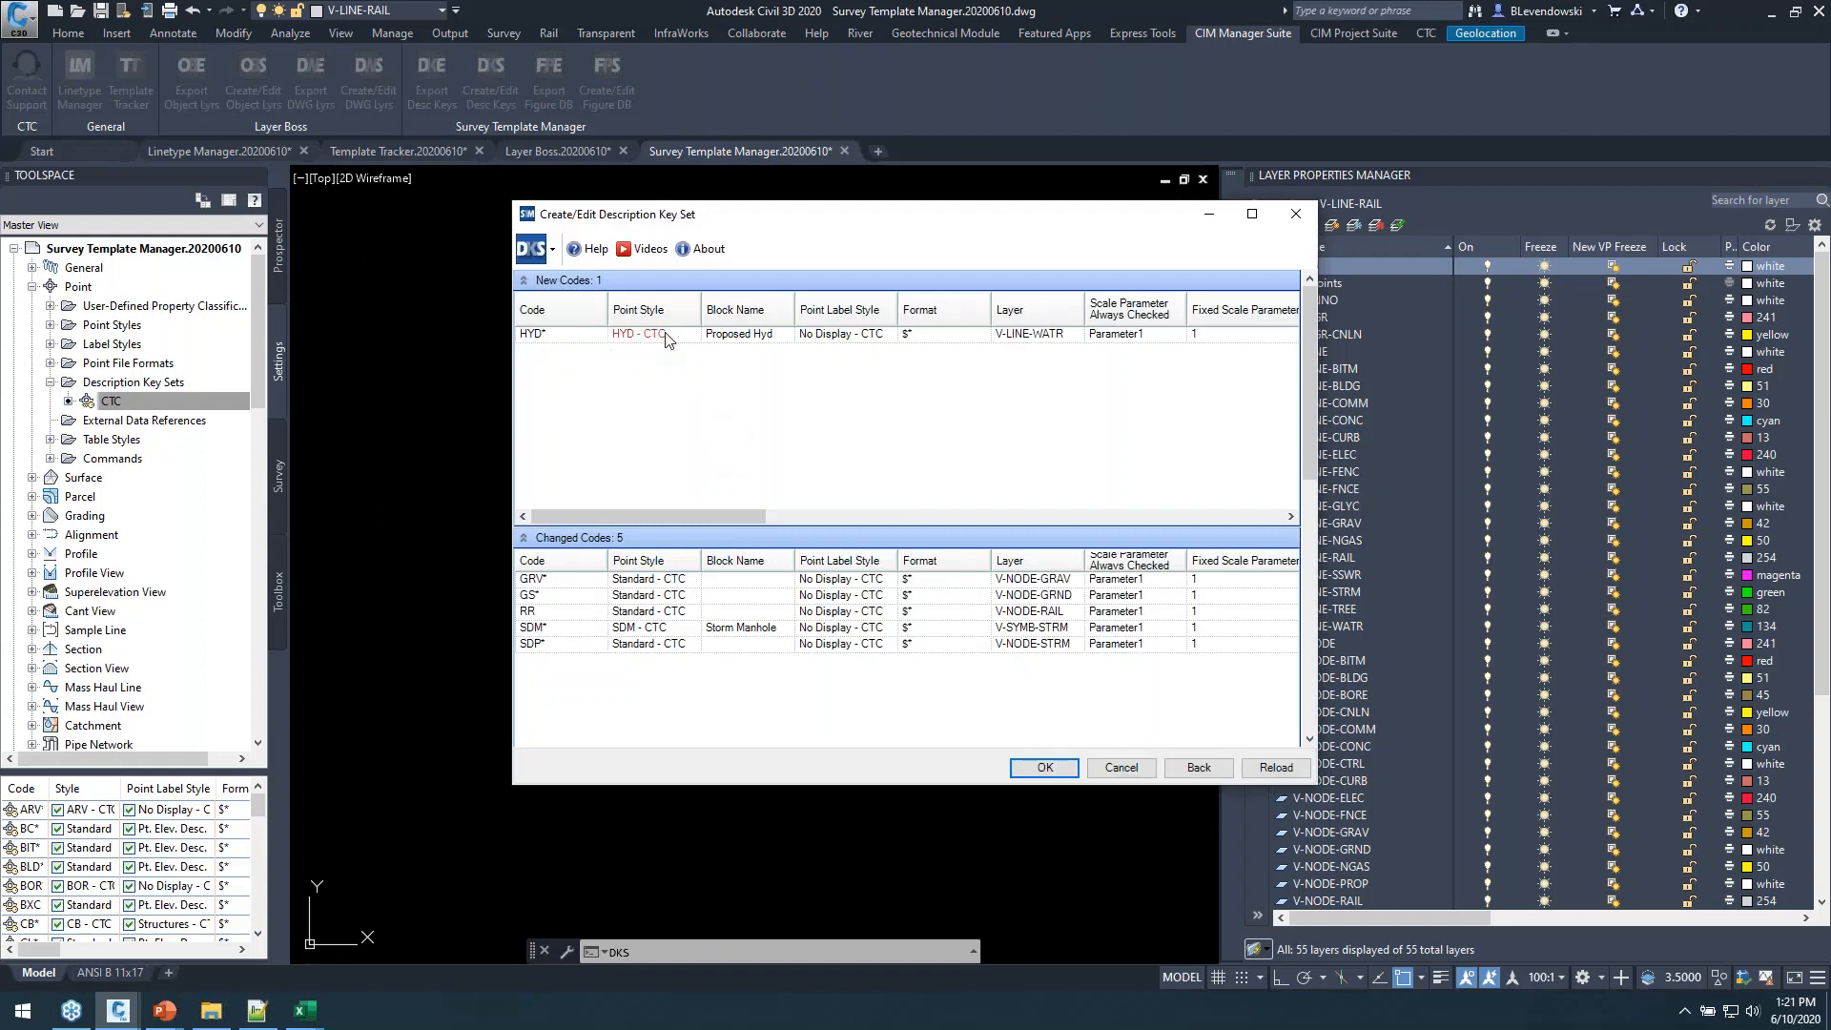
{"action": "left_click", "coordinate": [523, 282]}
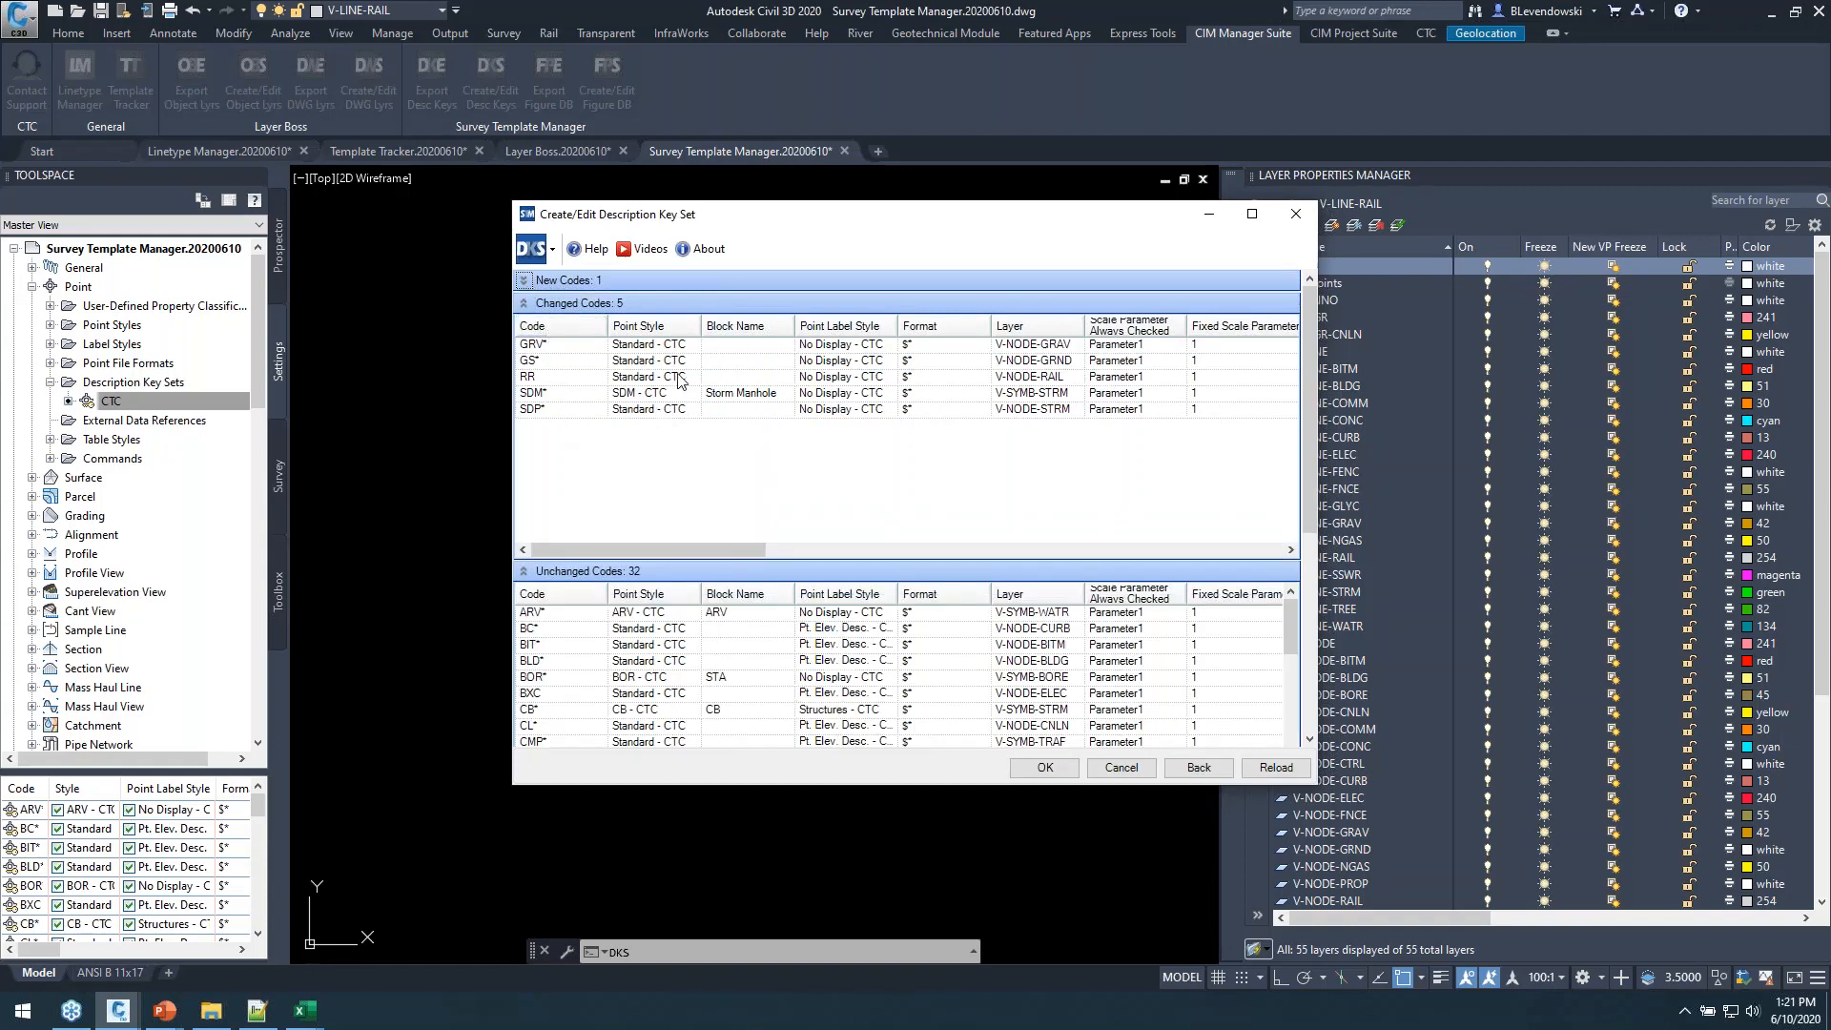
{"action": "left_click", "coordinate": [523, 304]}
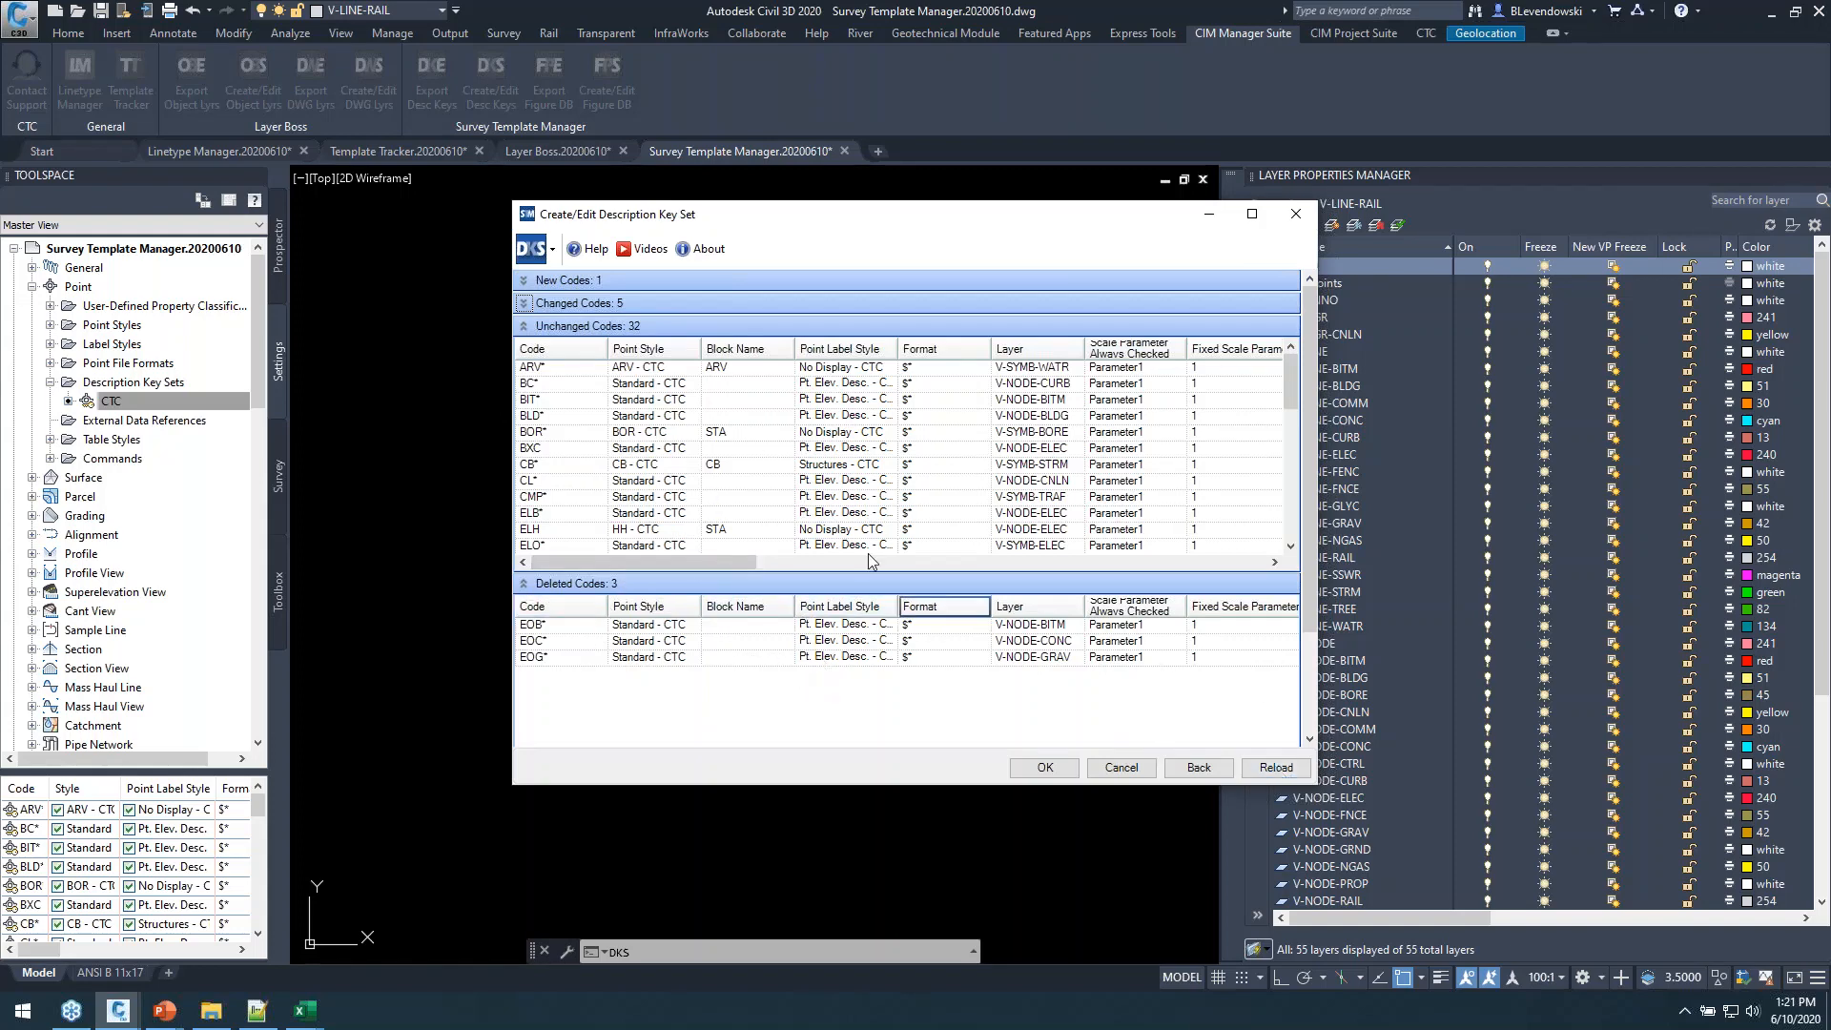
Apply the previewed spreadsheet changes to the CTC description key set and open its keys for editing.
{"action": "left_click", "coordinate": [1045, 768]}
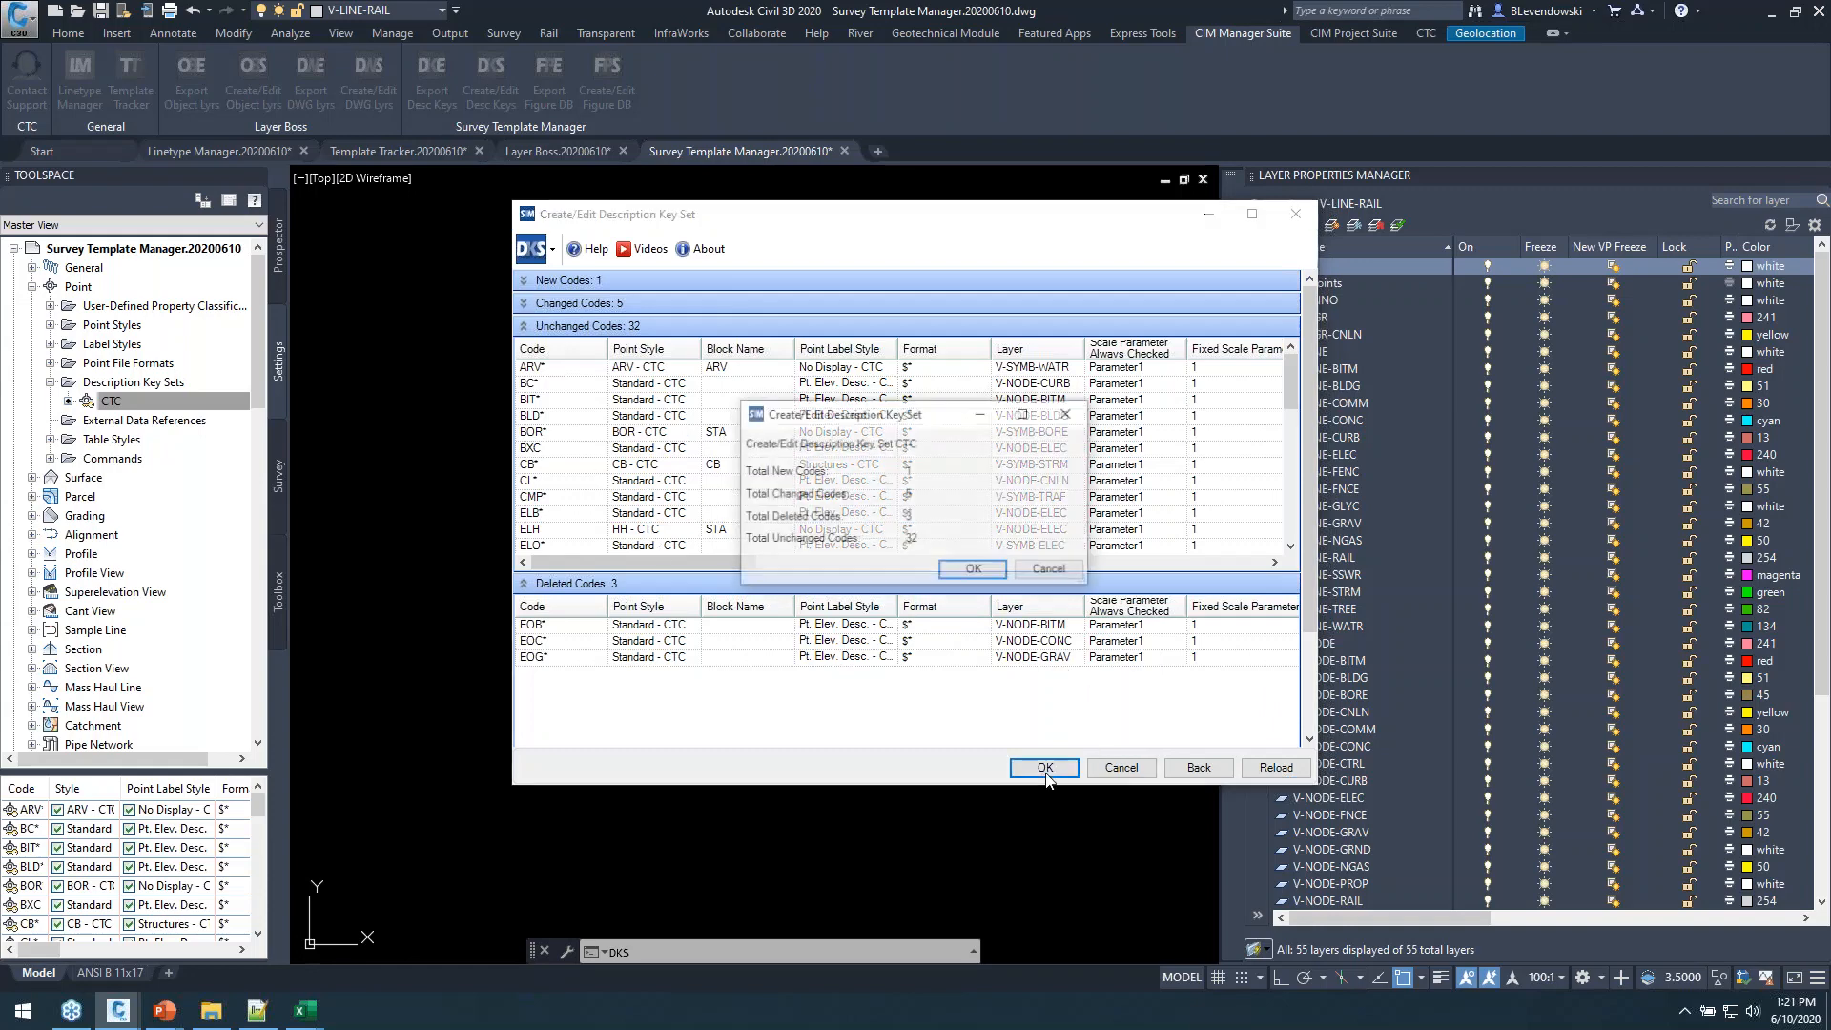
{"action": "left_click", "coordinate": [971, 570]}
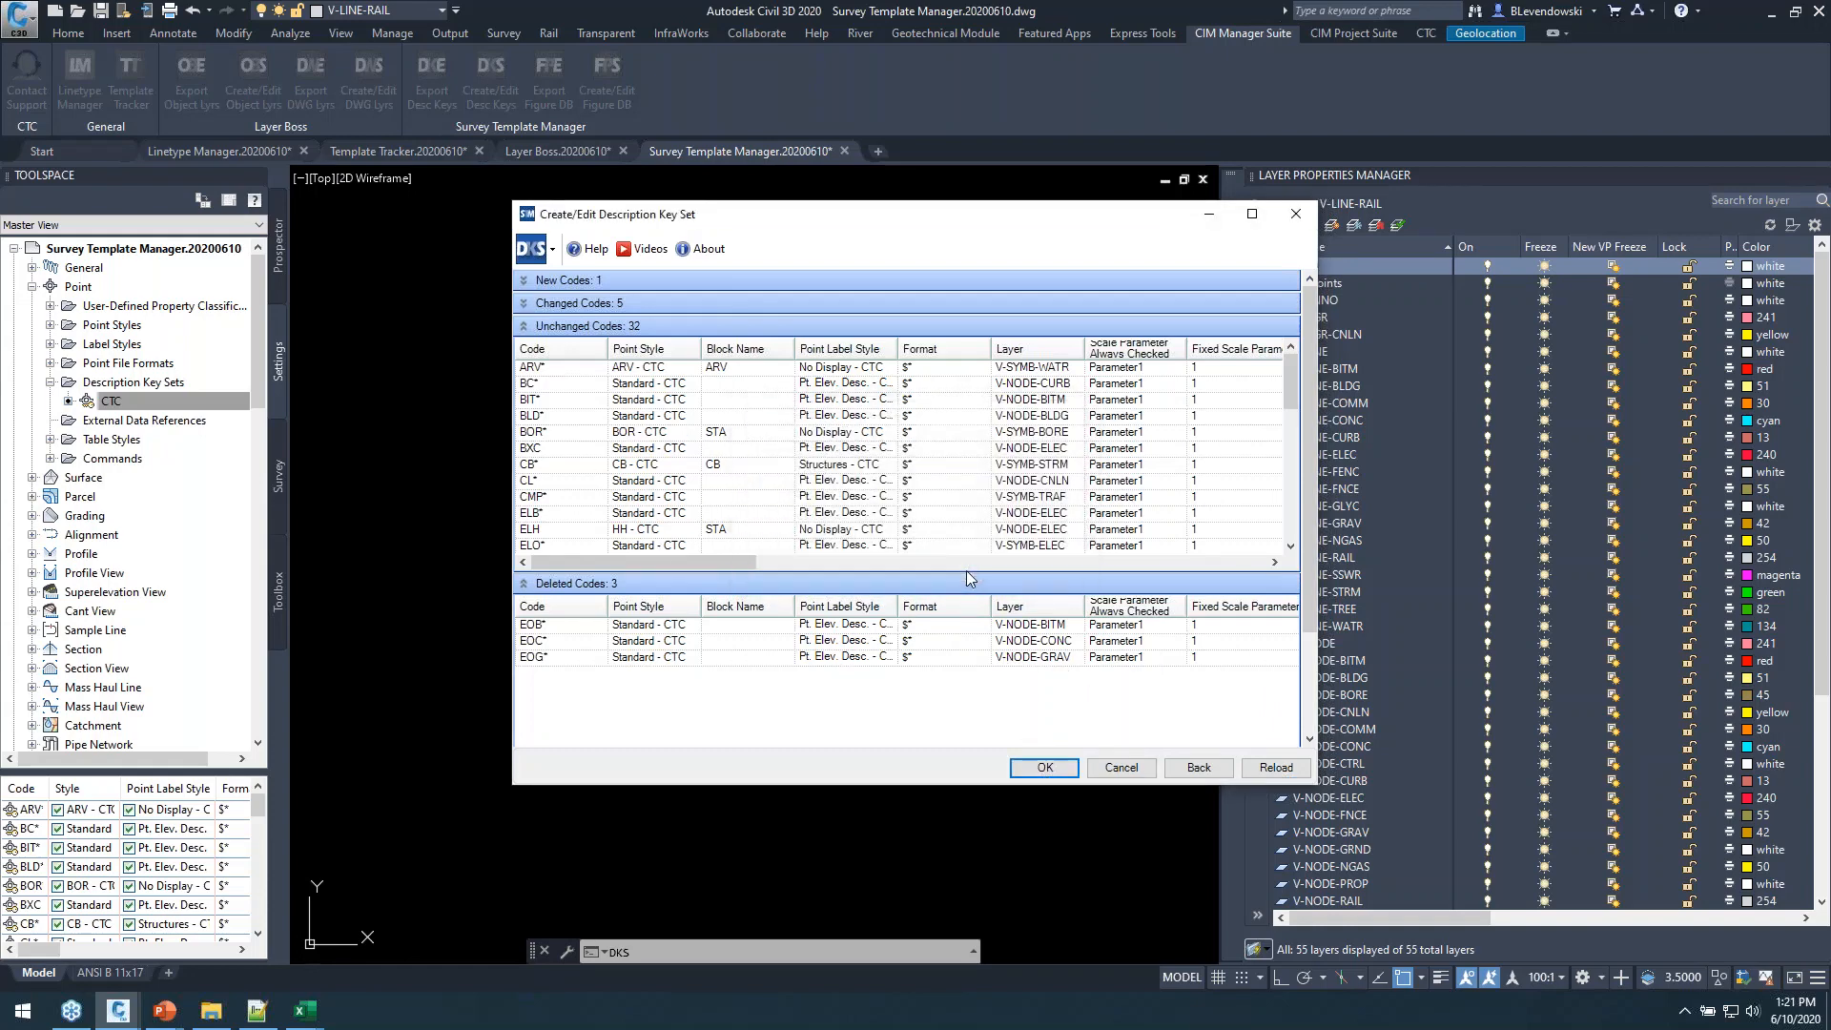
{"action": "left_click", "coordinate": [110, 401]}
{"action": "right_click", "coordinate": [119, 397]}
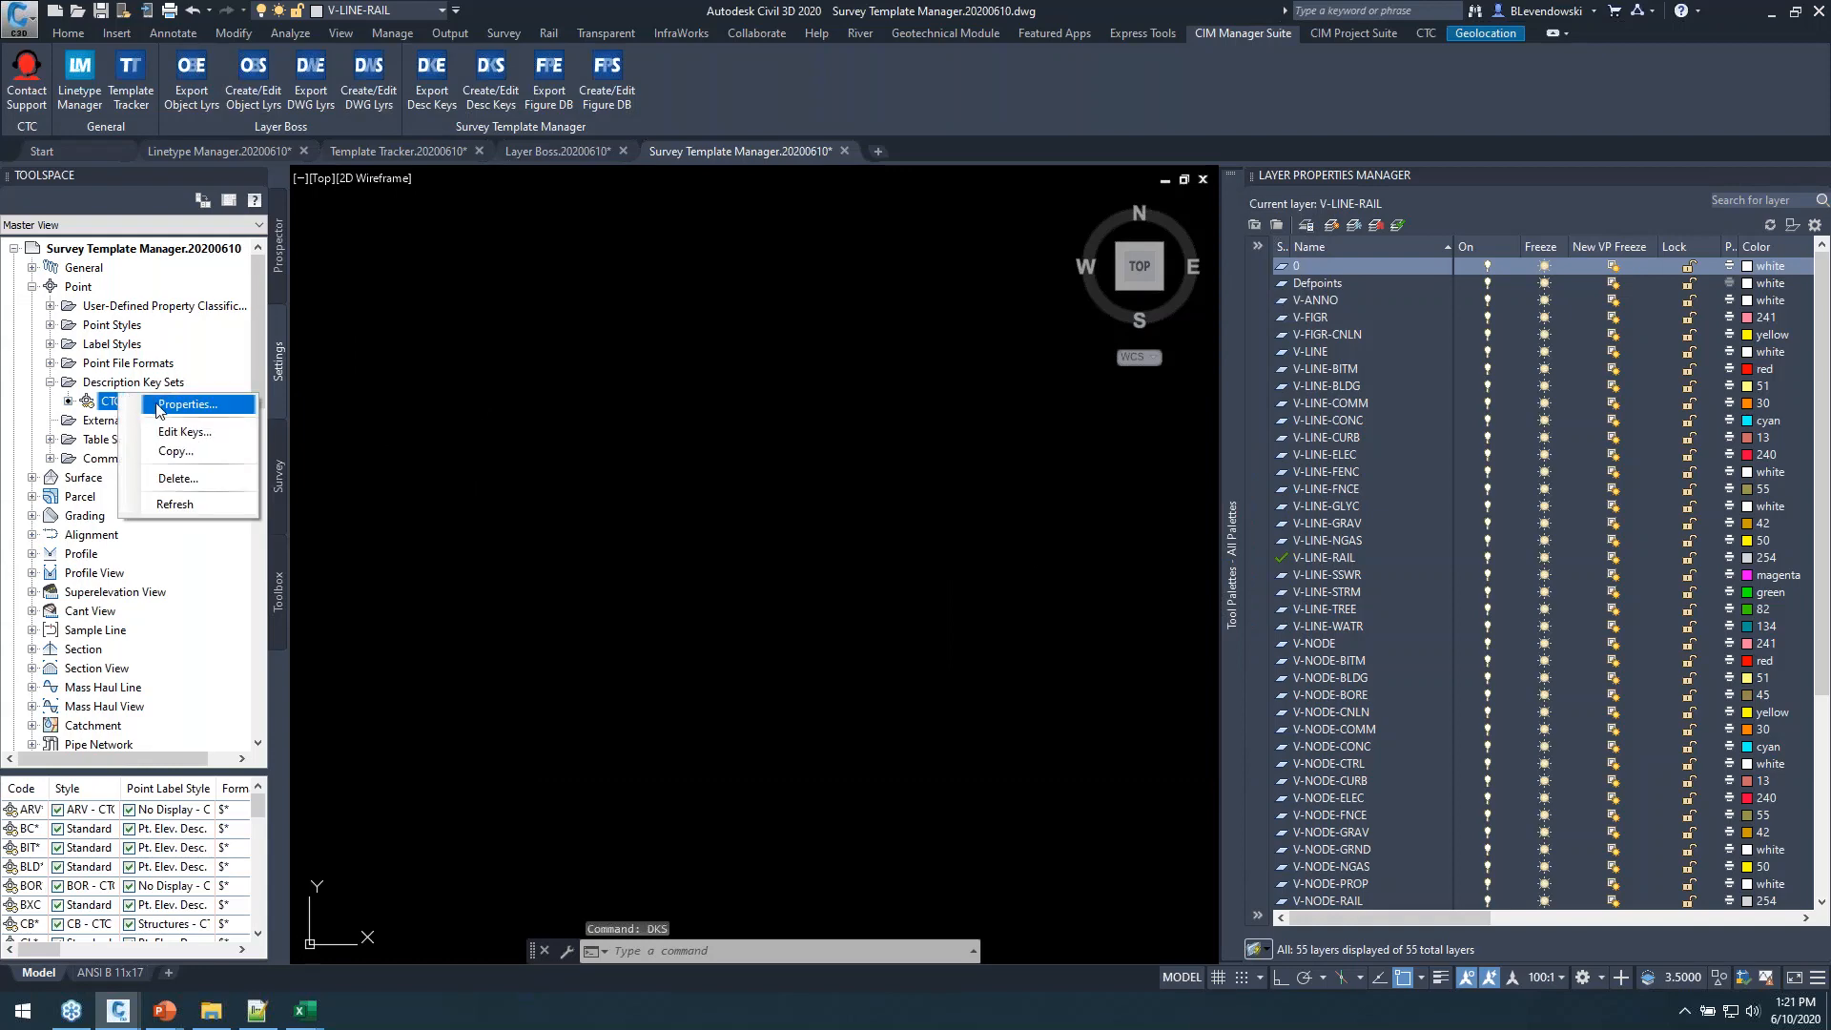
{"action": "left_click", "coordinate": [179, 431]}
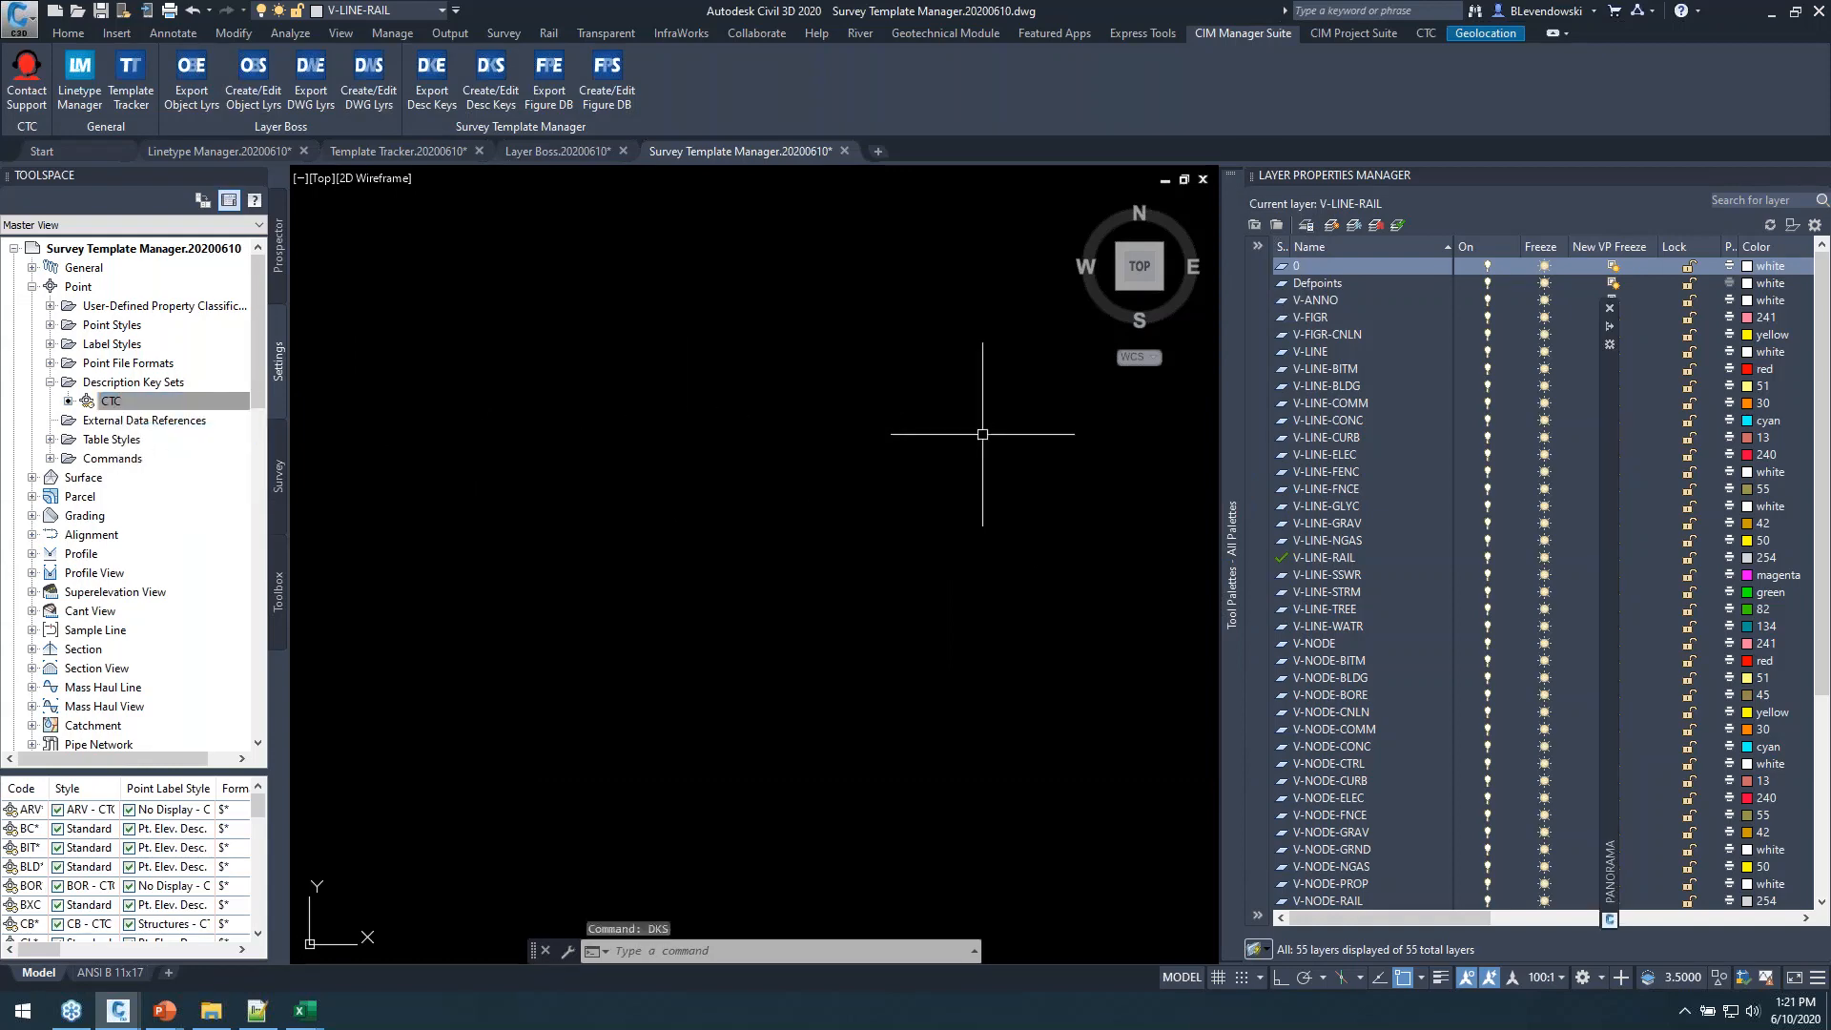
{"action": "mouse_move", "coordinate": [1610, 498]}
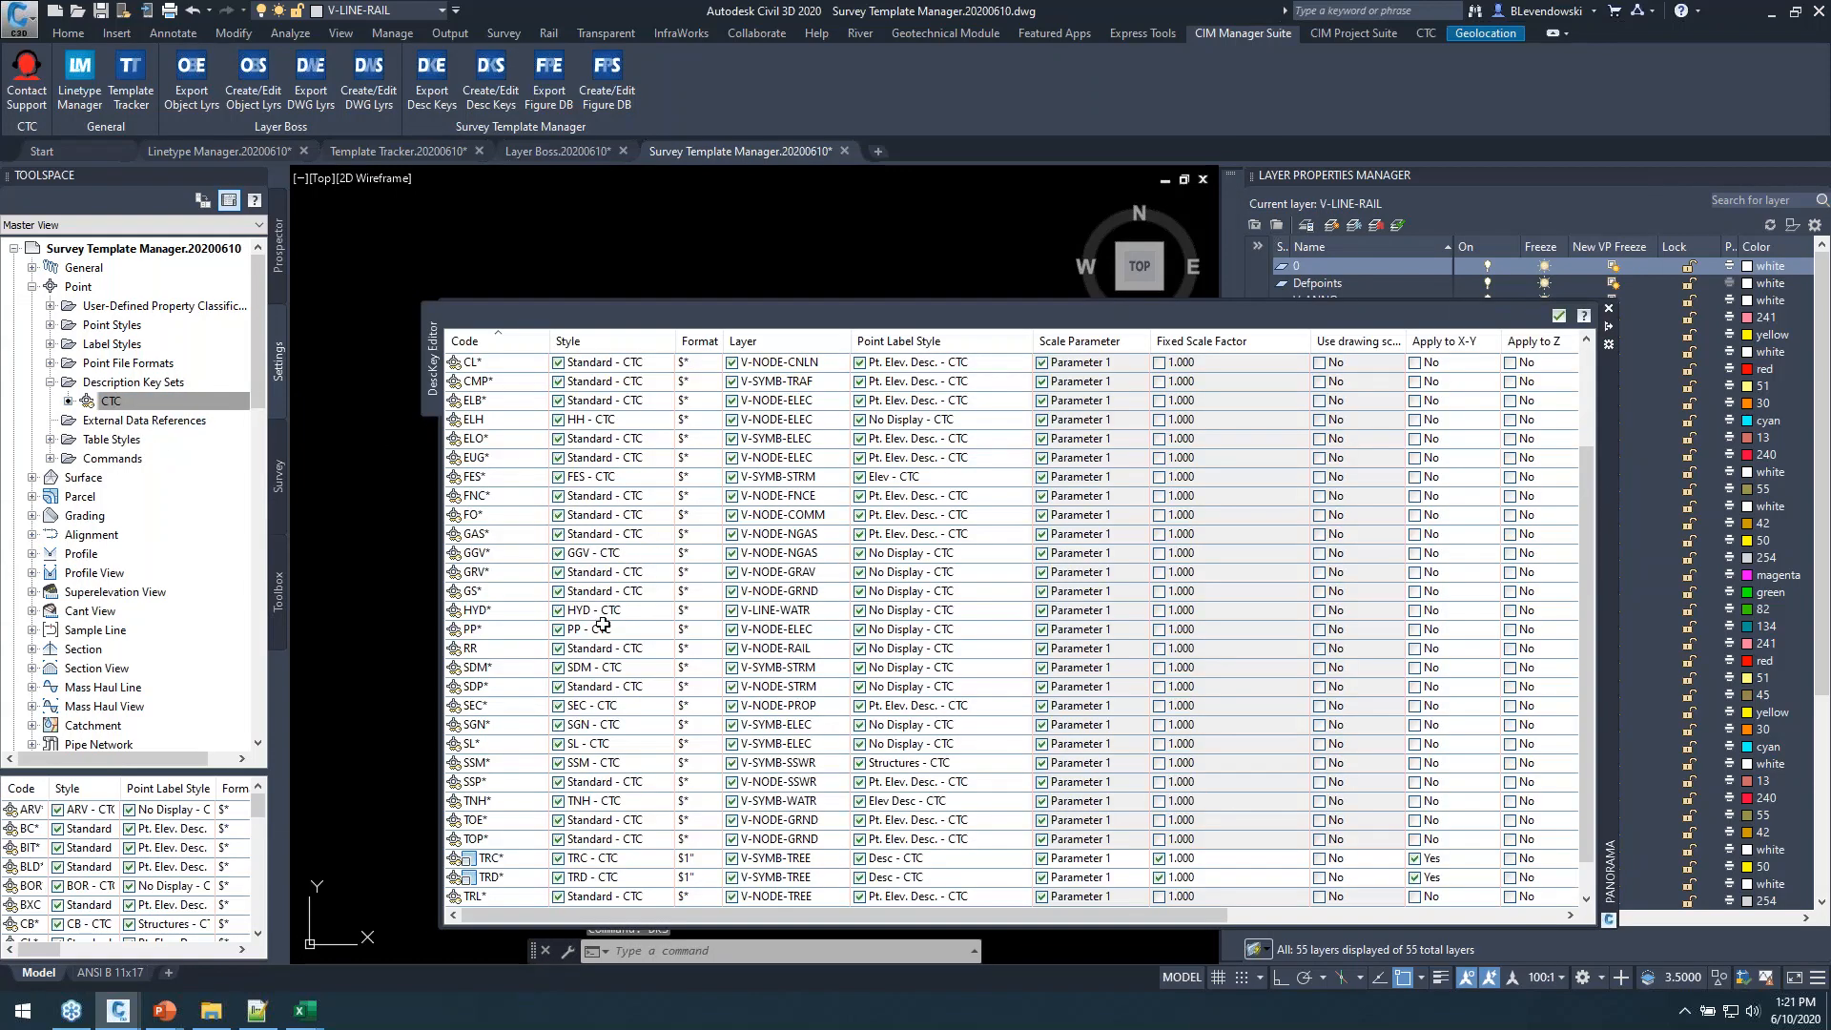
Check the marker block in the point style assigned to the HYD* key, and close the key editor.
{"action": "left_click", "coordinate": [527, 614]}
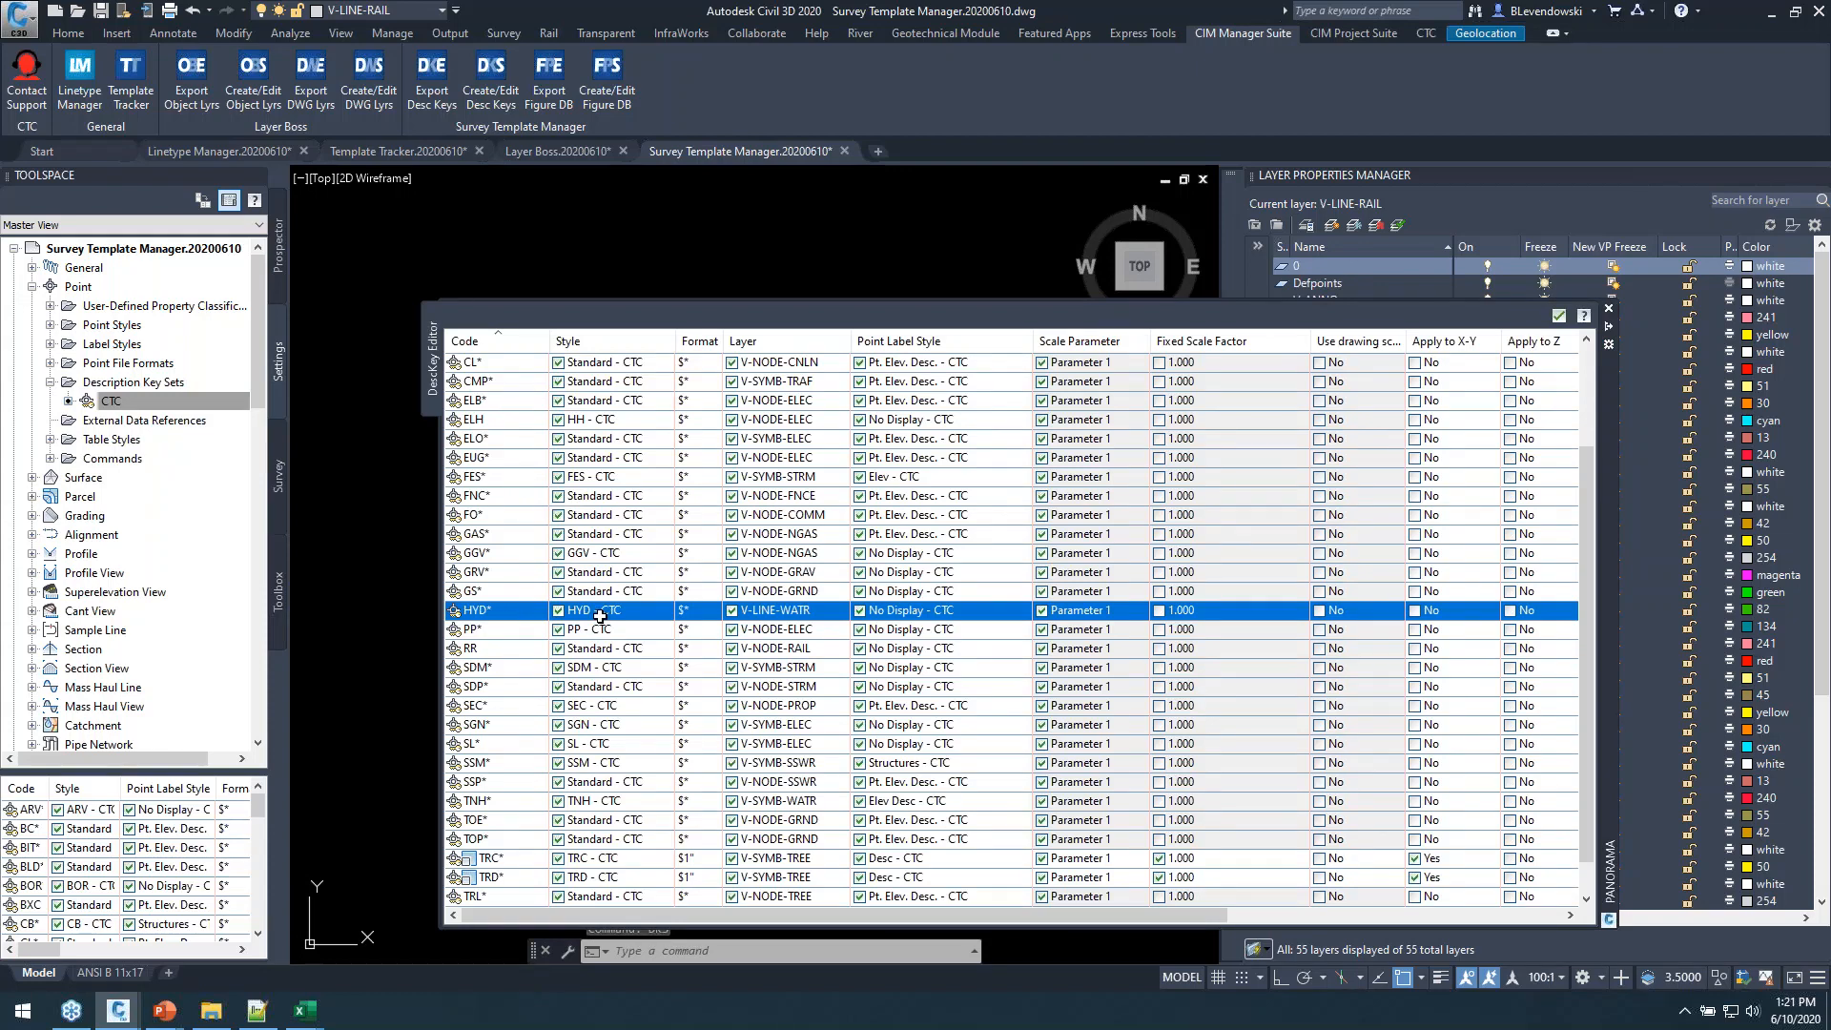
{"action": "left_click", "coordinate": [600, 614]}
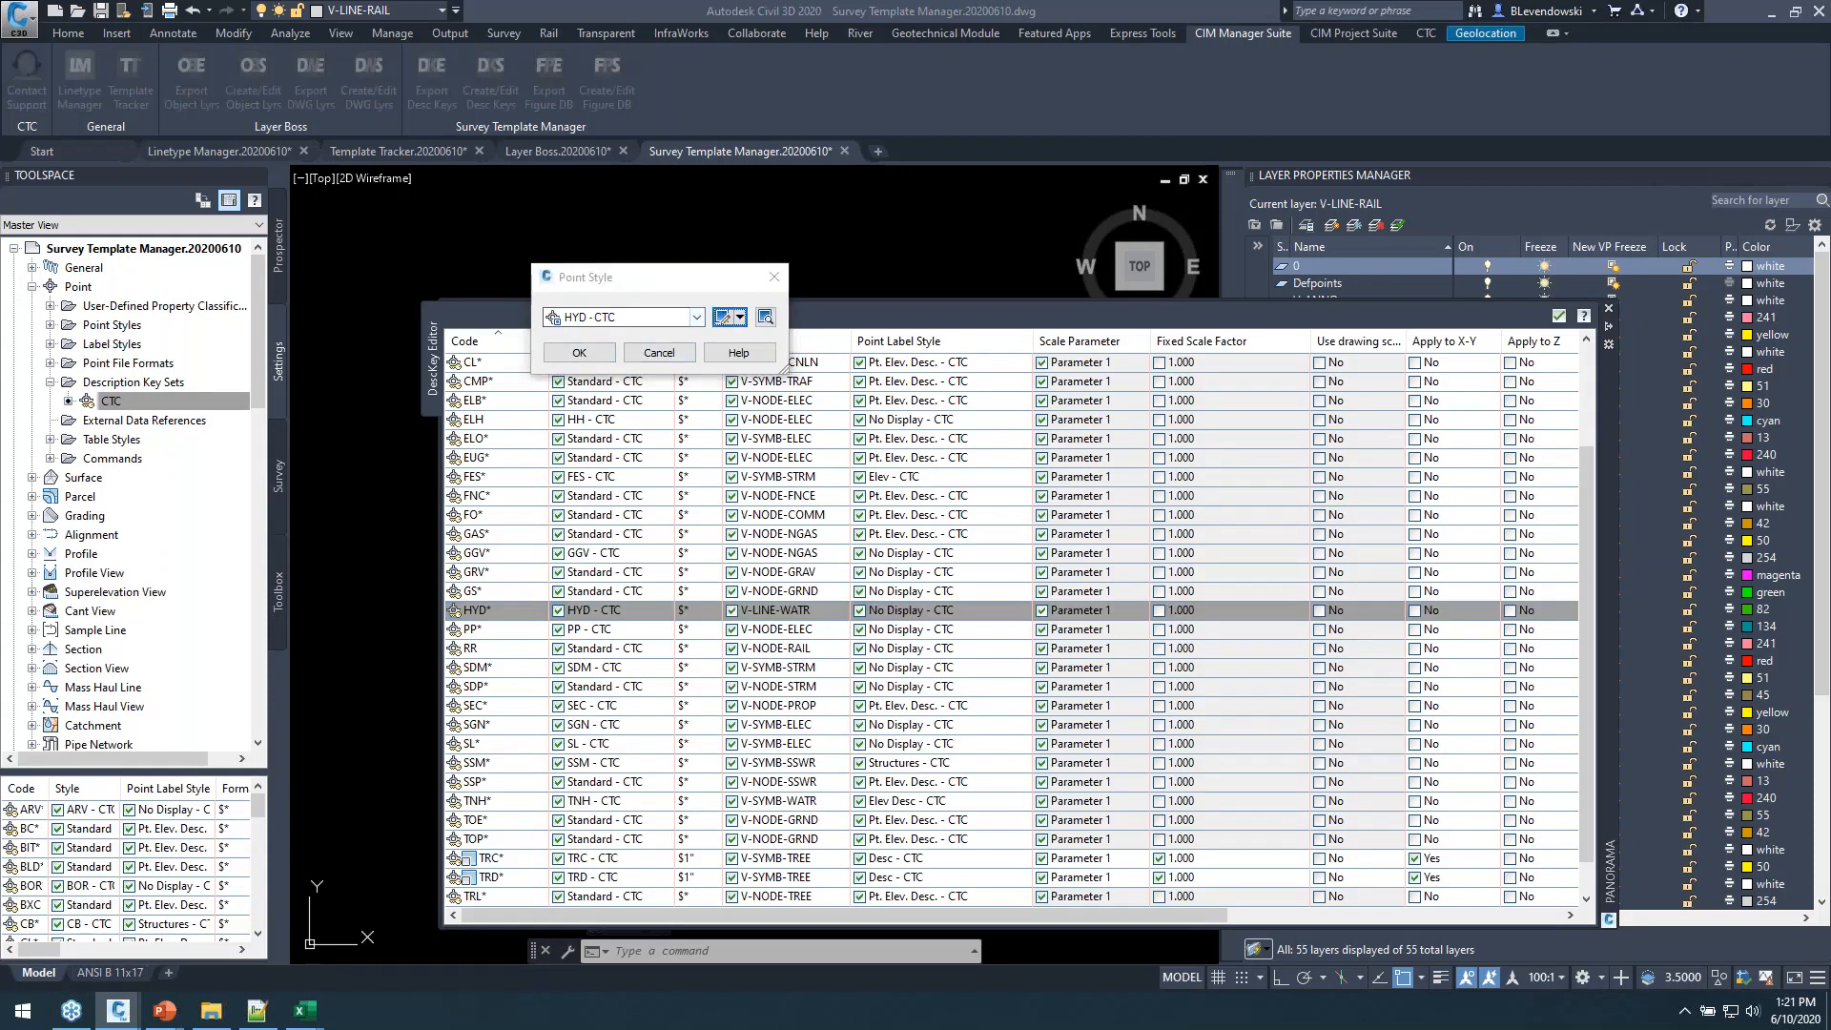
{"action": "left_click", "coordinate": [725, 318]}
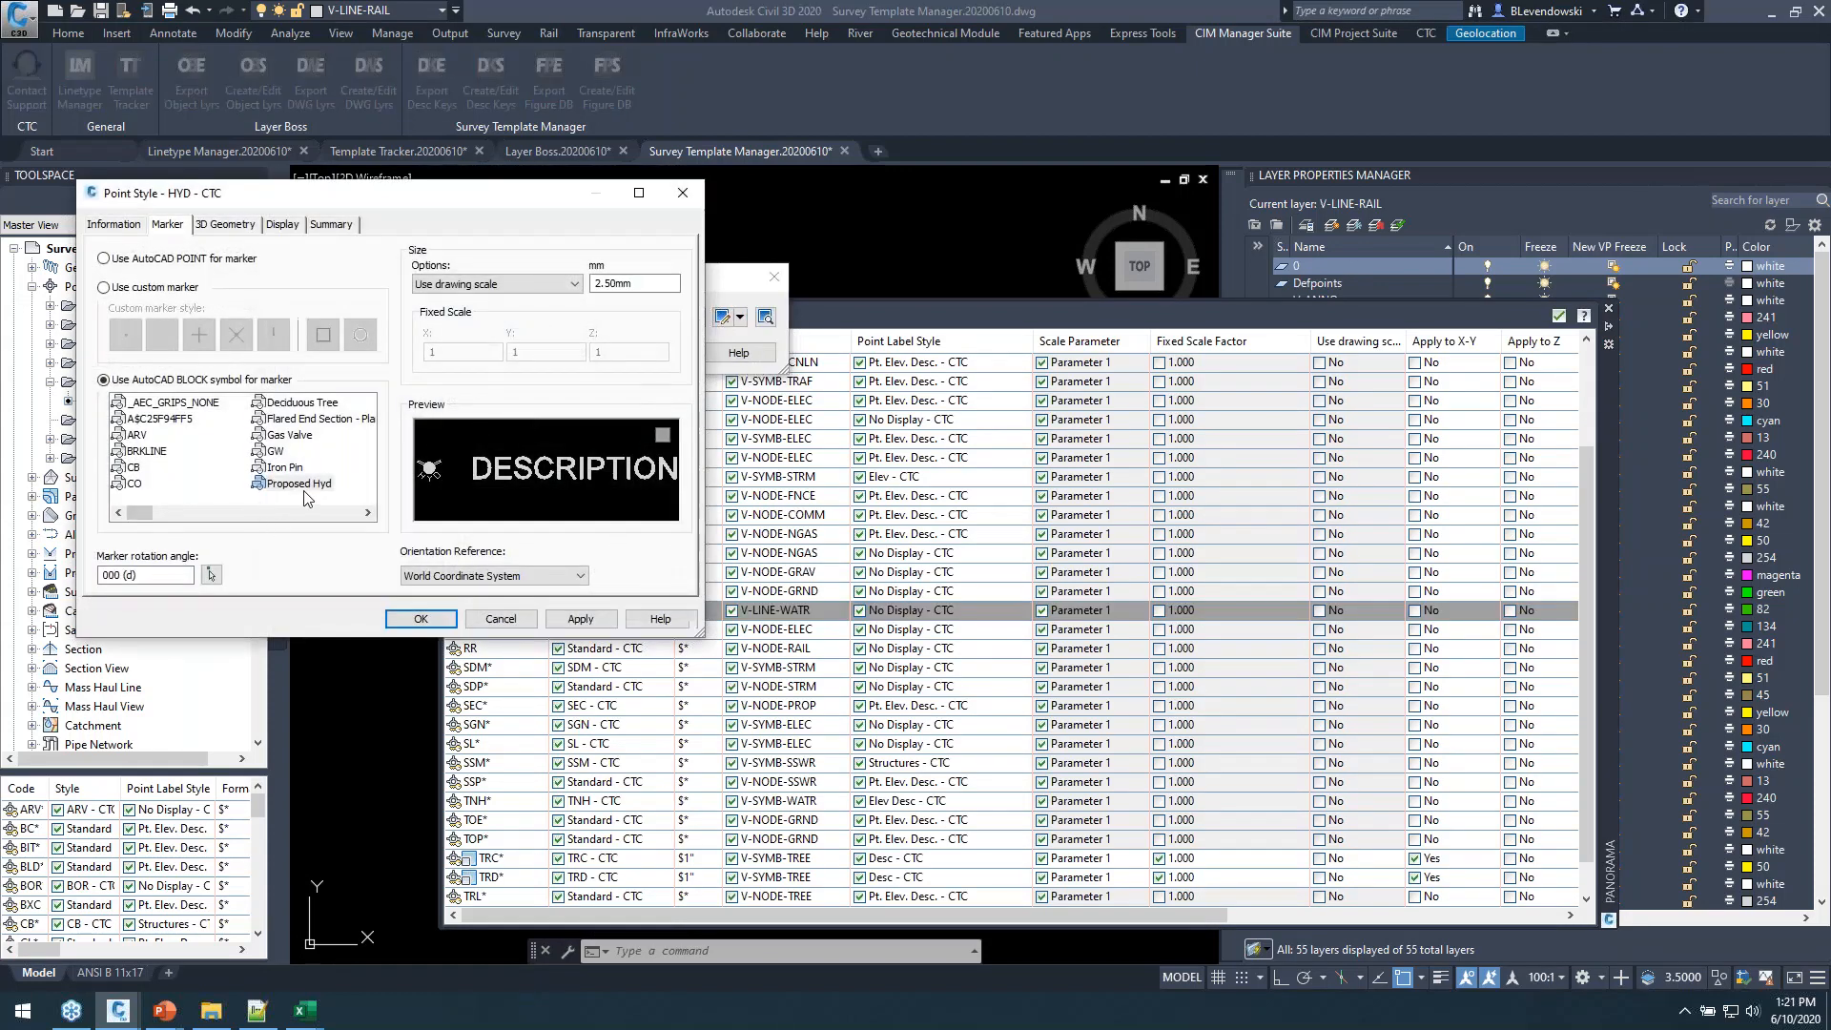
{"action": "left_click", "coordinate": [501, 619]}
{"action": "left_click", "coordinate": [661, 351]}
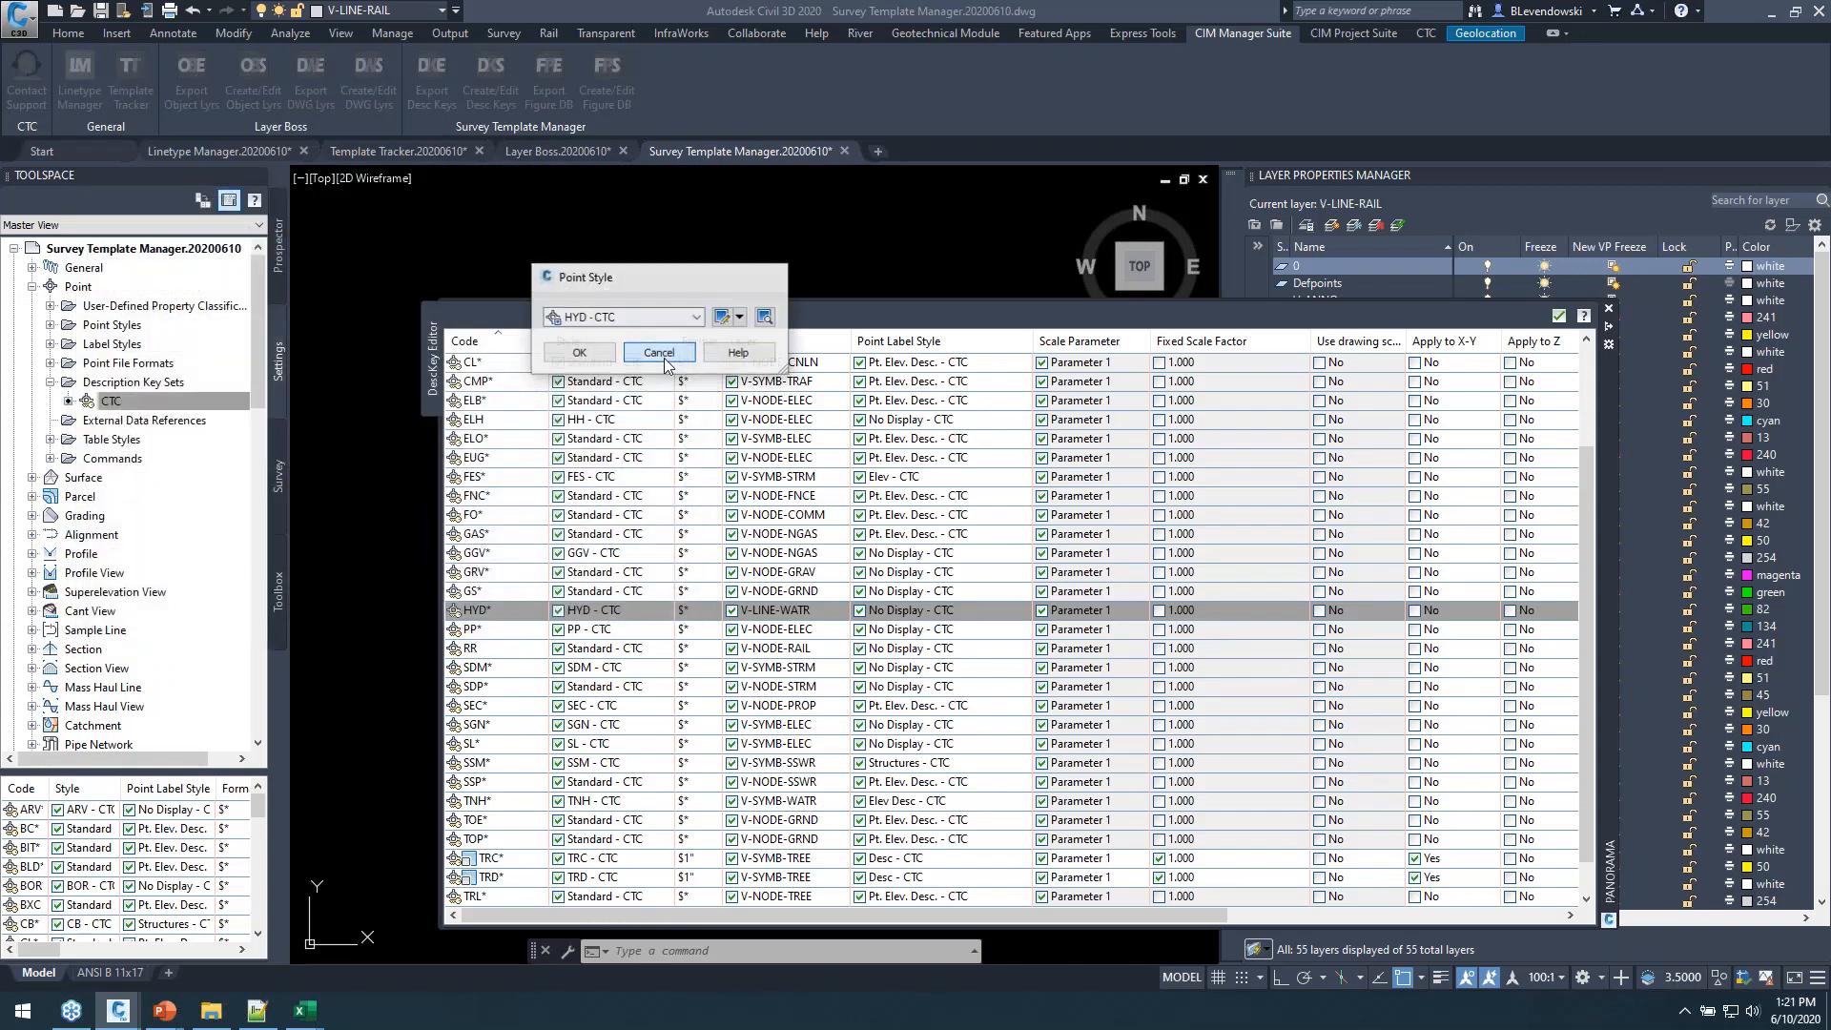
{"action": "left_click", "coordinate": [1558, 315]}
Open the CTC demo figure prefix database from the survey databases for editing.
{"action": "left_click", "coordinate": [277, 474]}
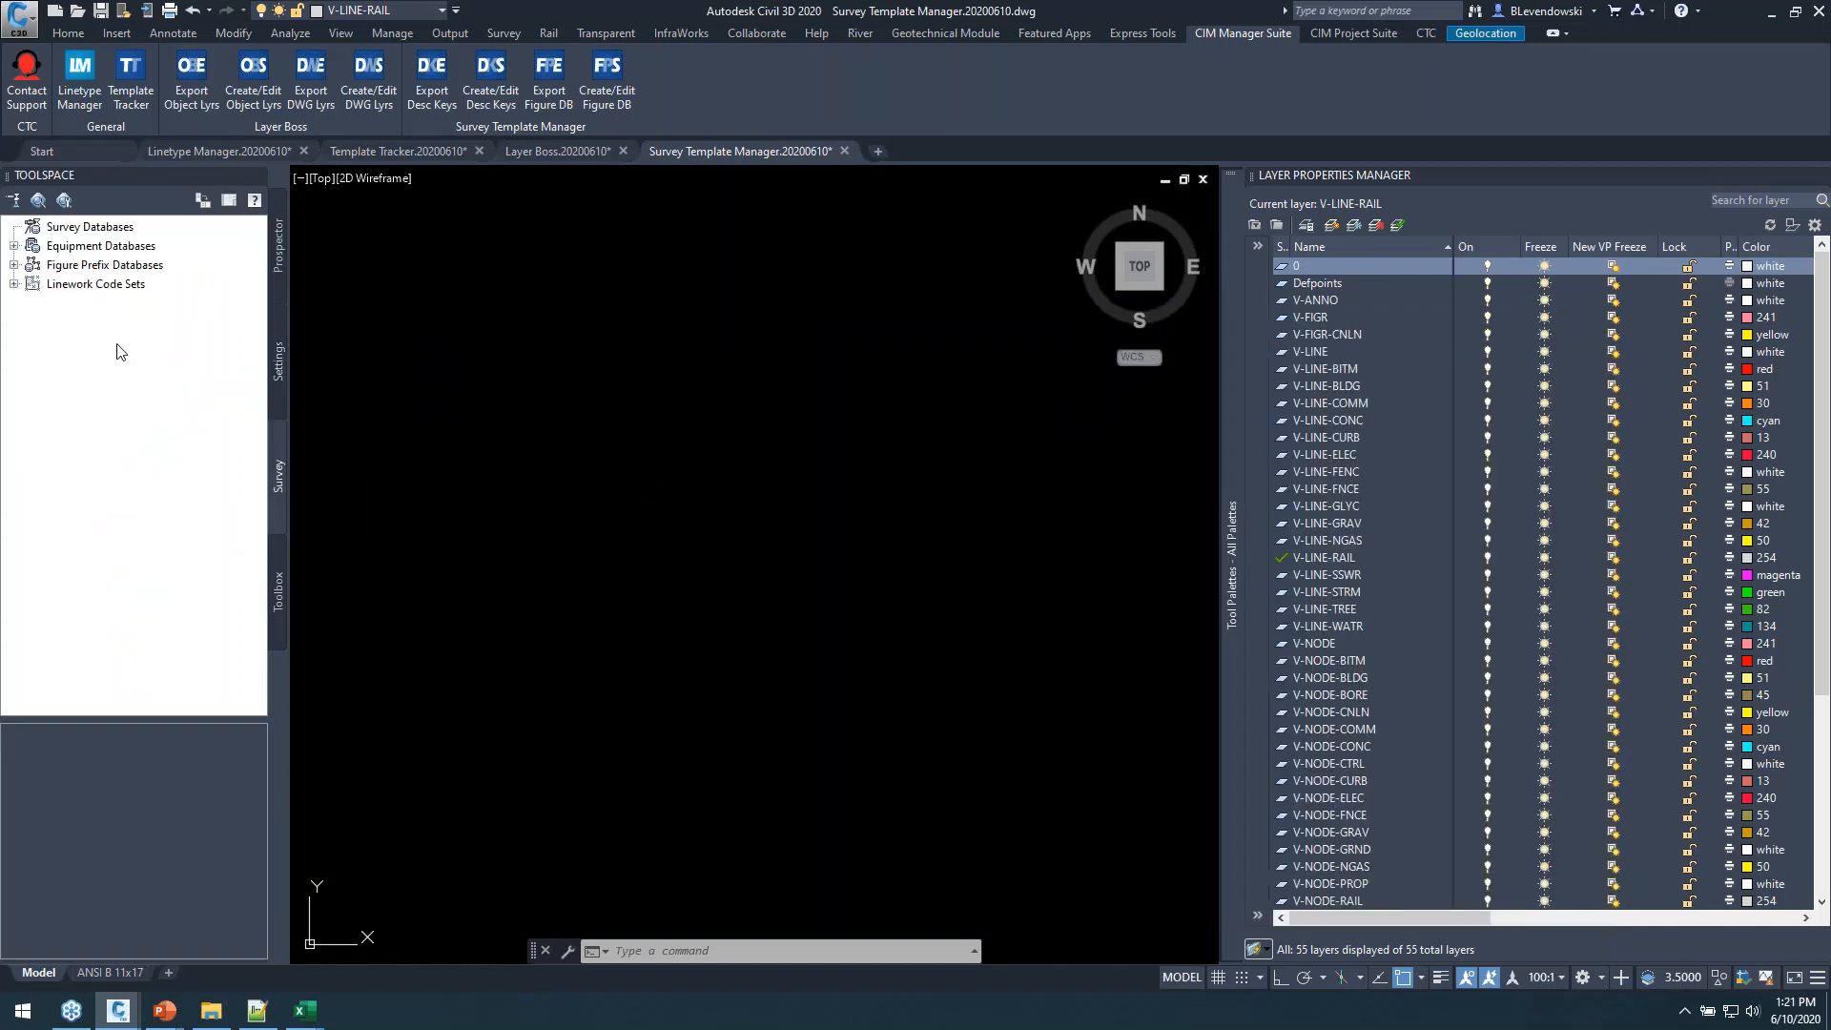
{"action": "double_click", "coordinate": [74, 267]}
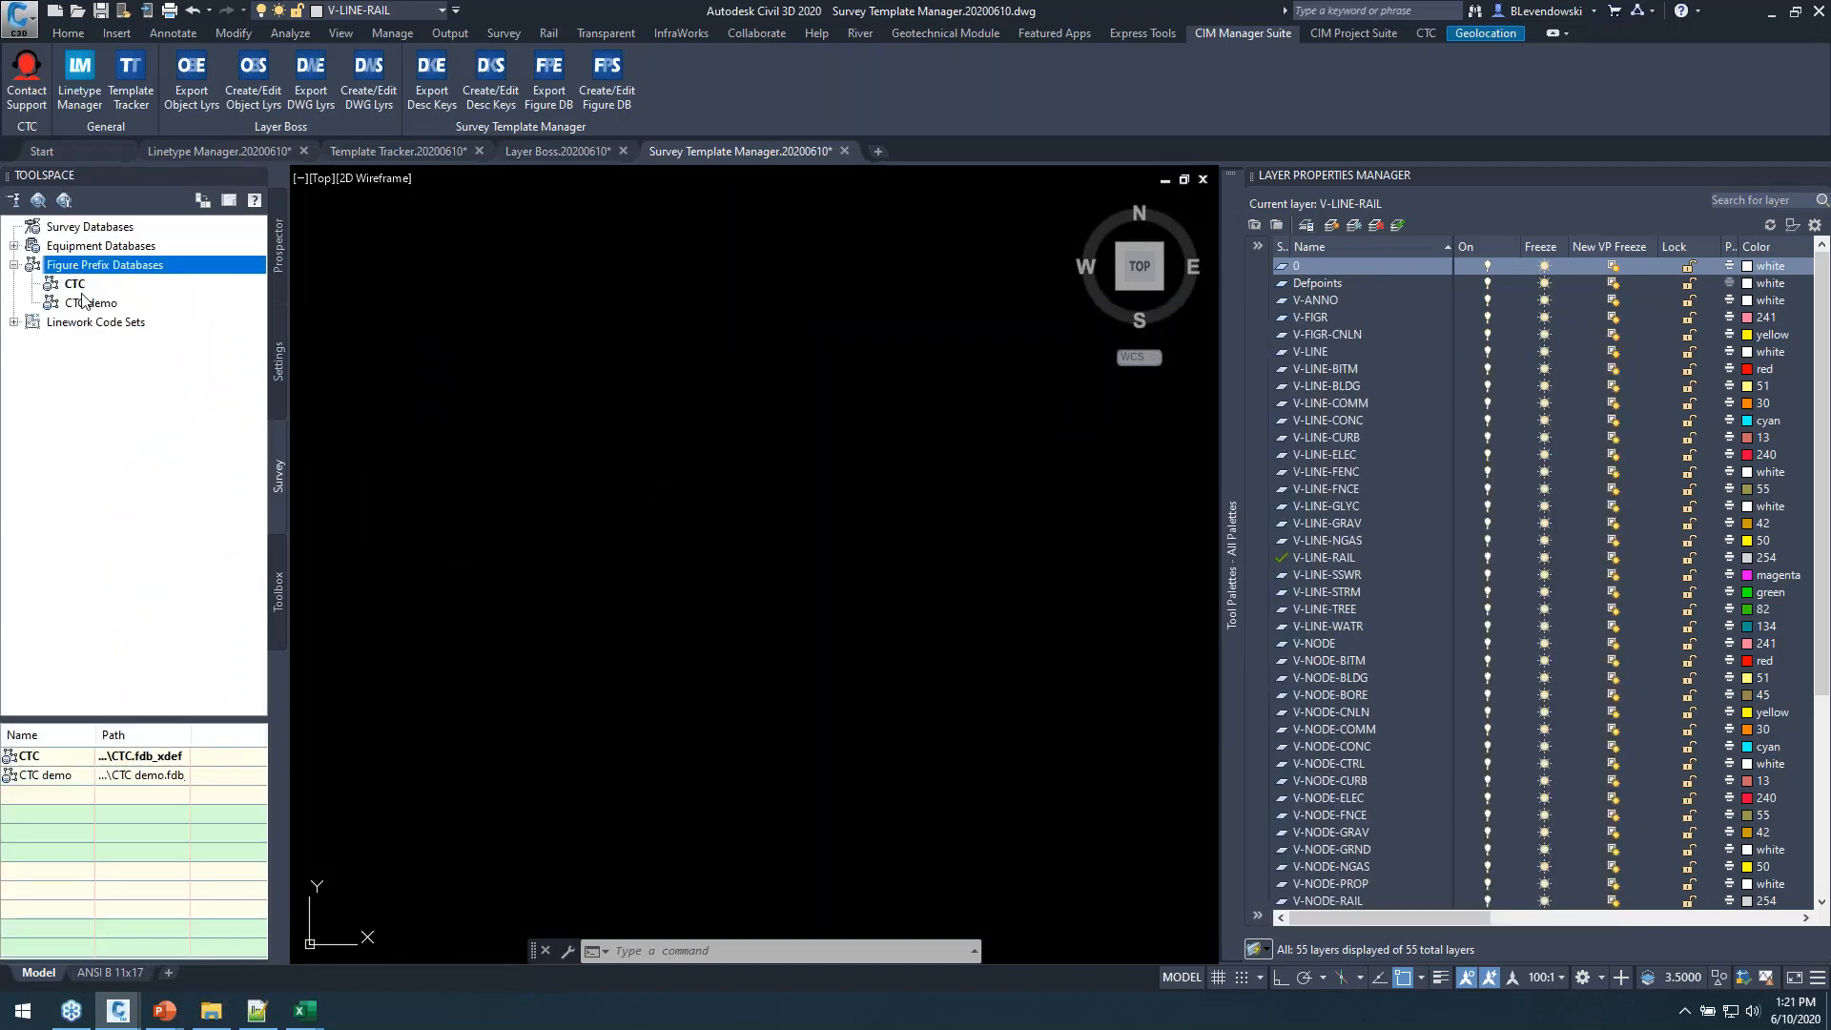
{"action": "left_click", "coordinate": [80, 303]}
{"action": "right_click", "coordinate": [80, 305]}
{"action": "left_click", "coordinate": [152, 312]}
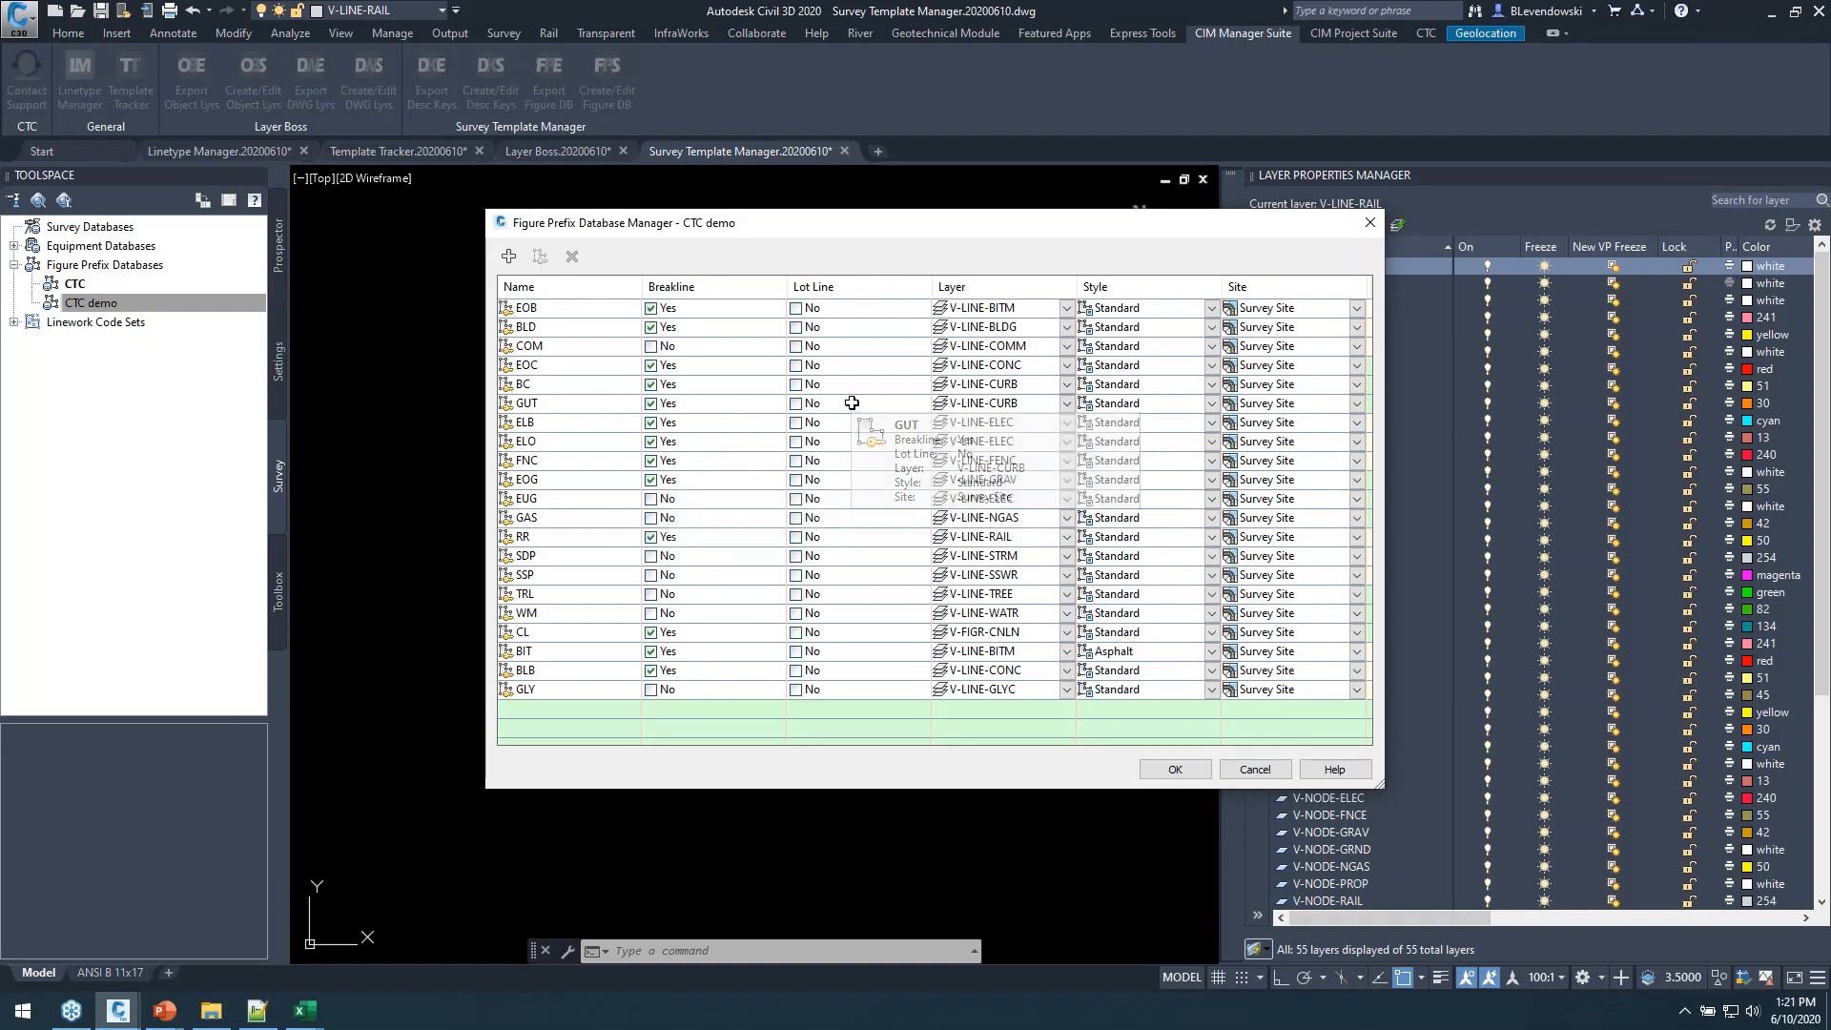
Examine the rows of the CTC demo figure prefix database and their copy options, and leave the manager without changes.
{"action": "left_click", "coordinate": [596, 412]}
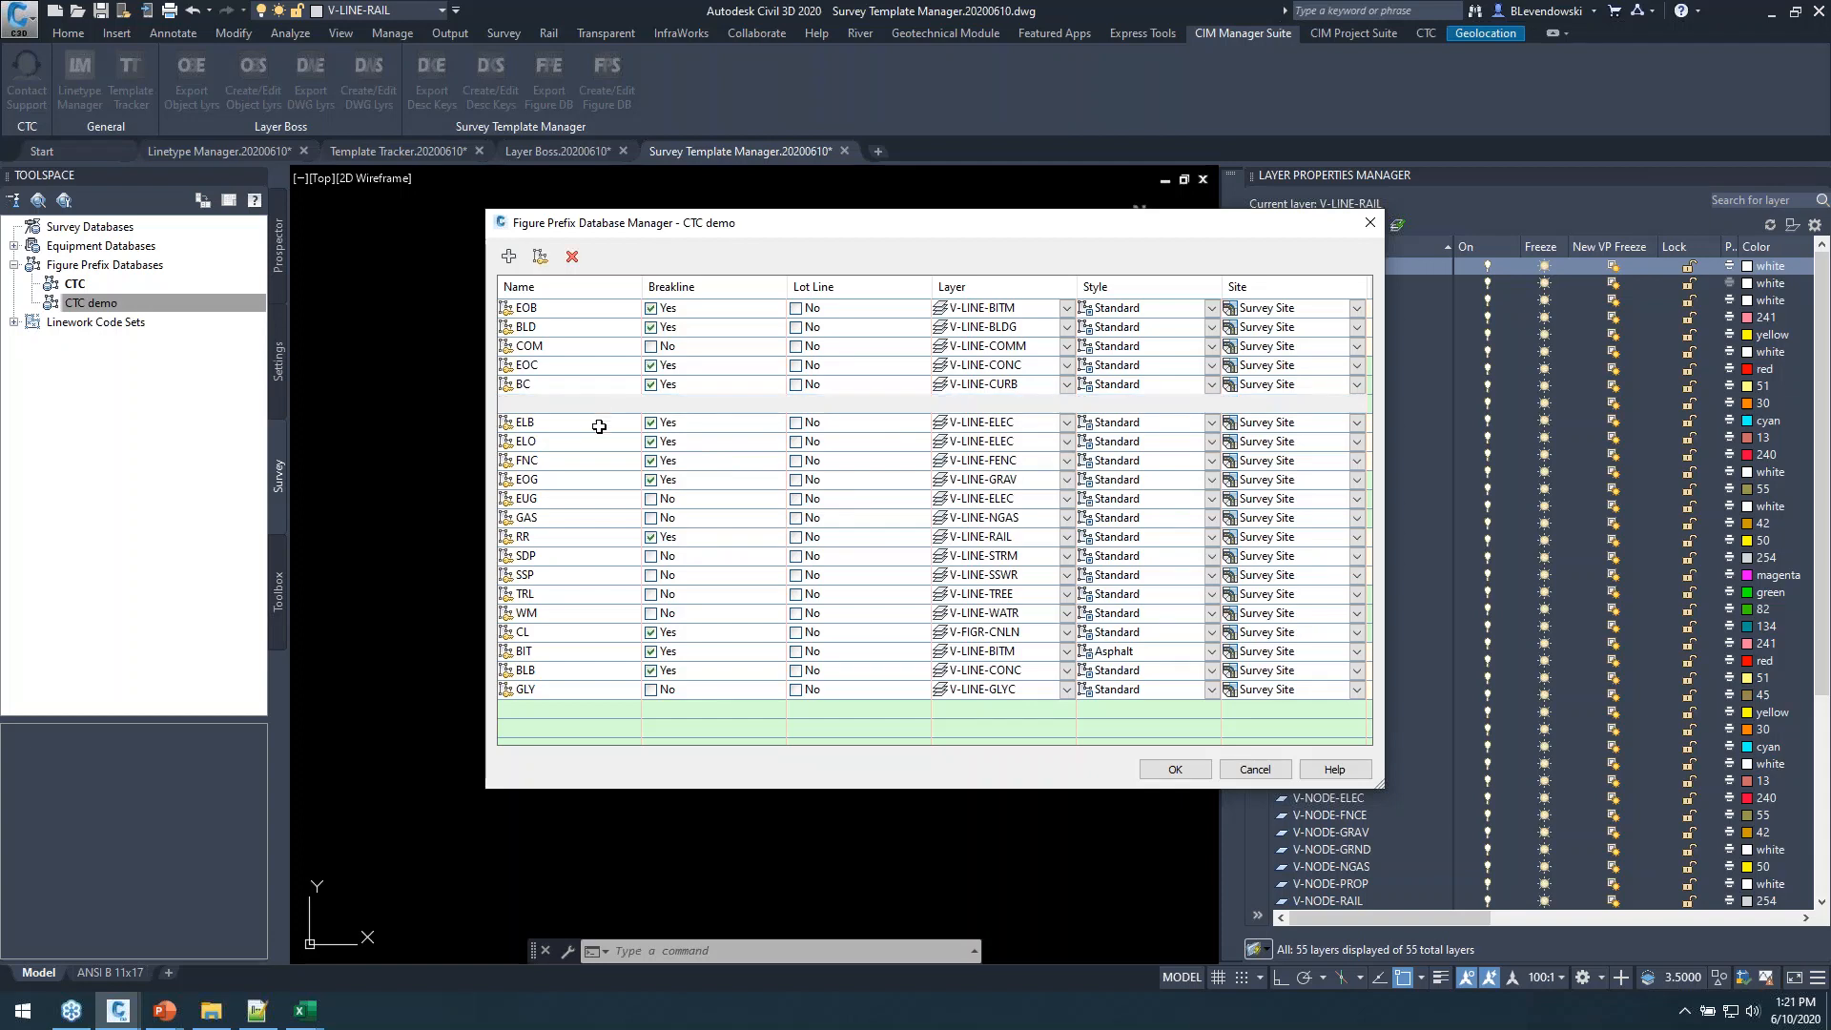
{"action": "left_click", "coordinate": [558, 487], "text": "ctrl"}
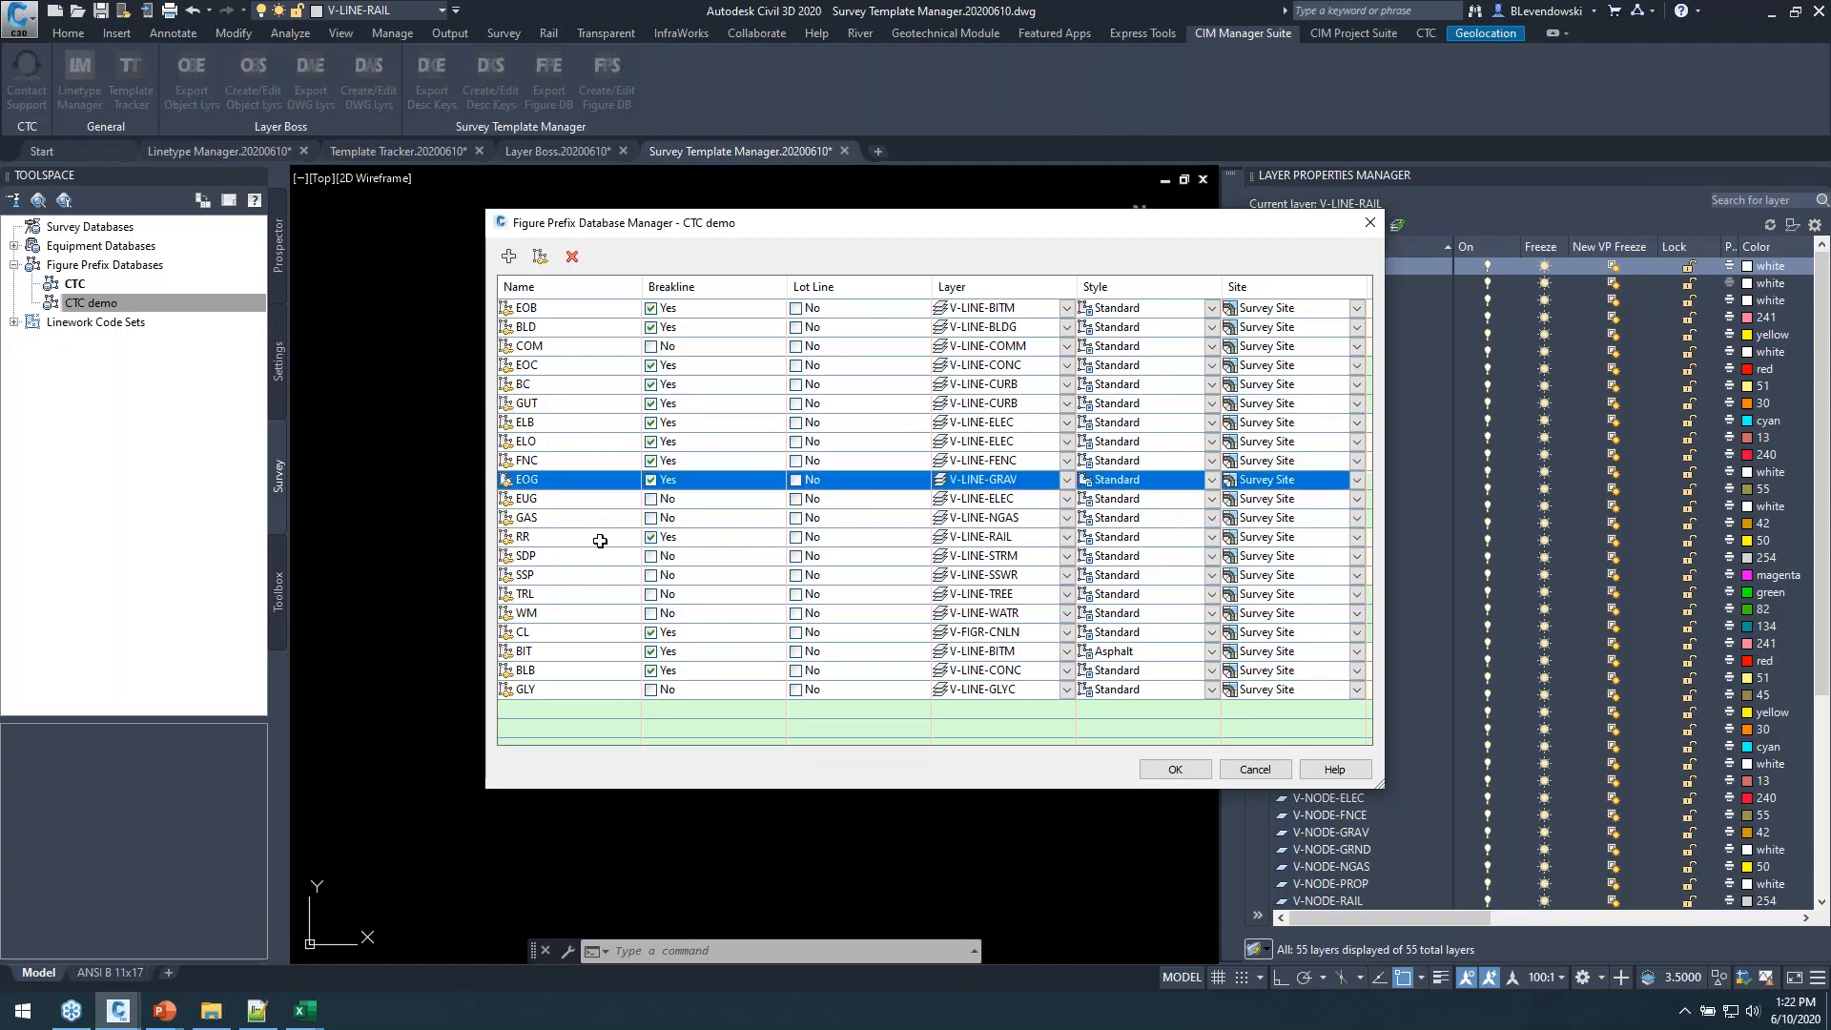
{"action": "left_click", "coordinate": [601, 540]}
{"action": "right_click", "coordinate": [601, 539]}
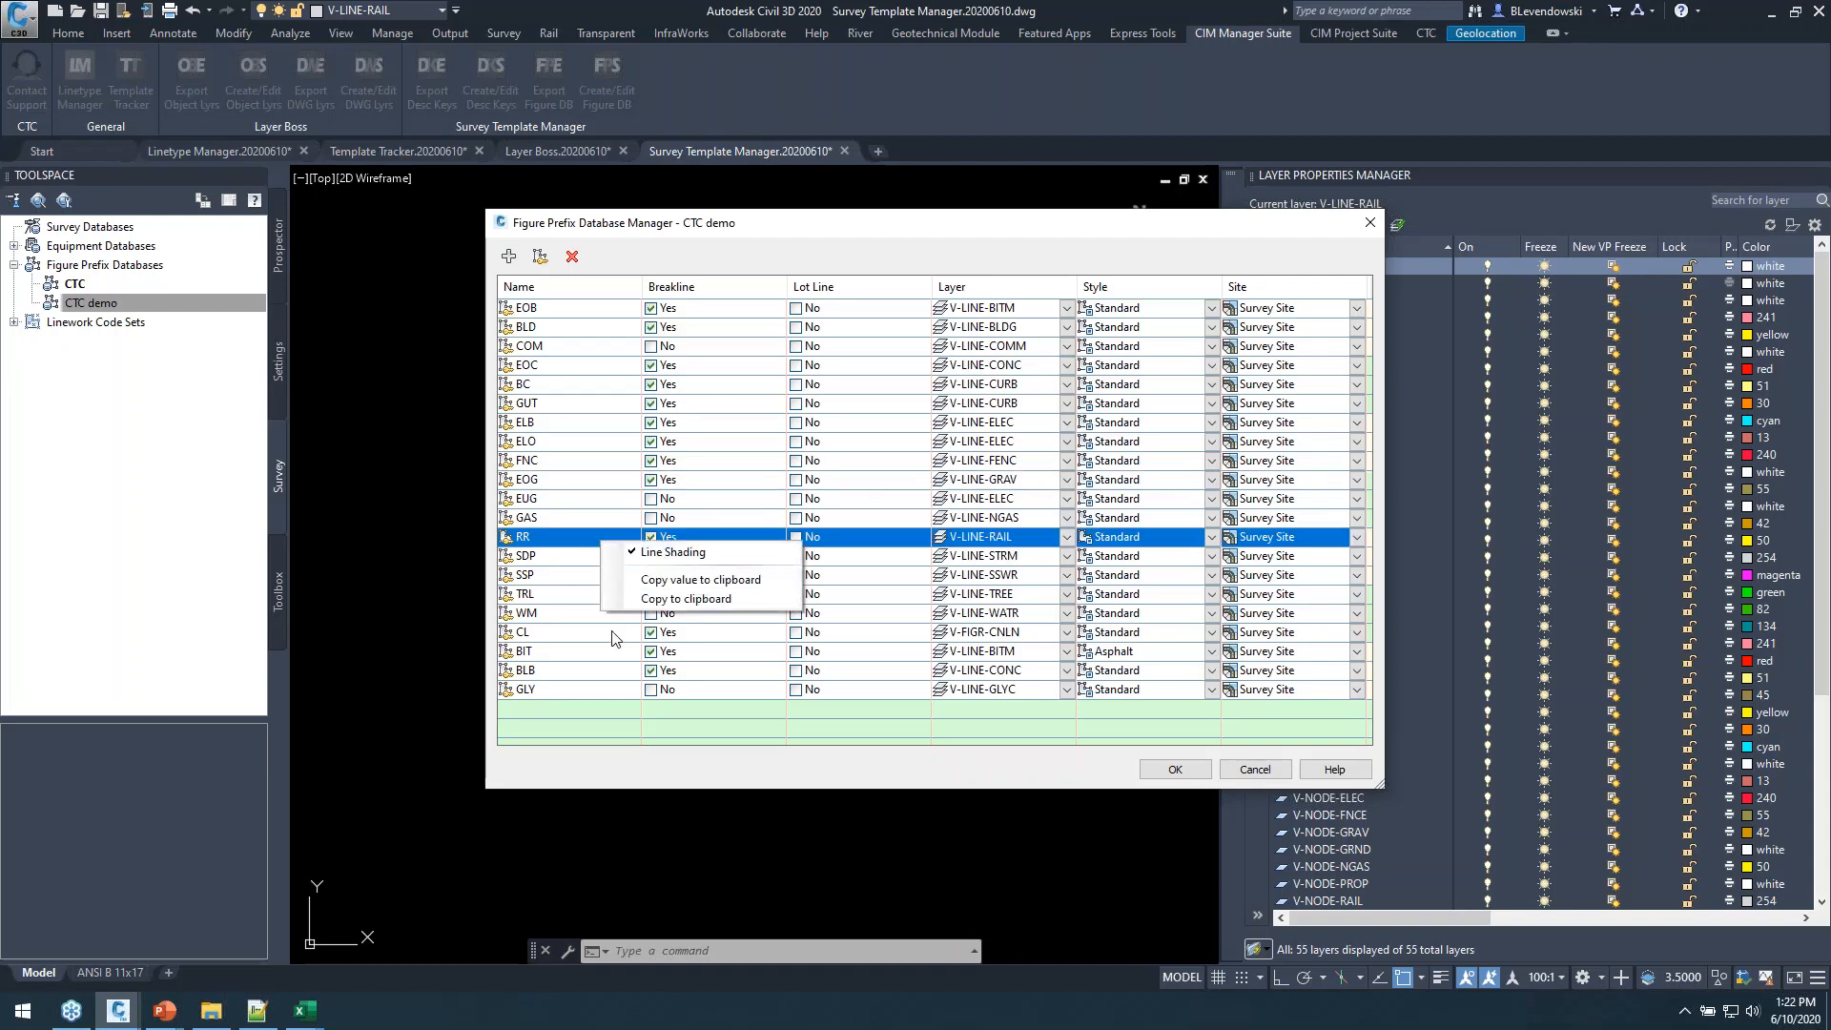
{"action": "left_click", "coordinate": [582, 670]}
{"action": "left_click", "coordinate": [1266, 775]}
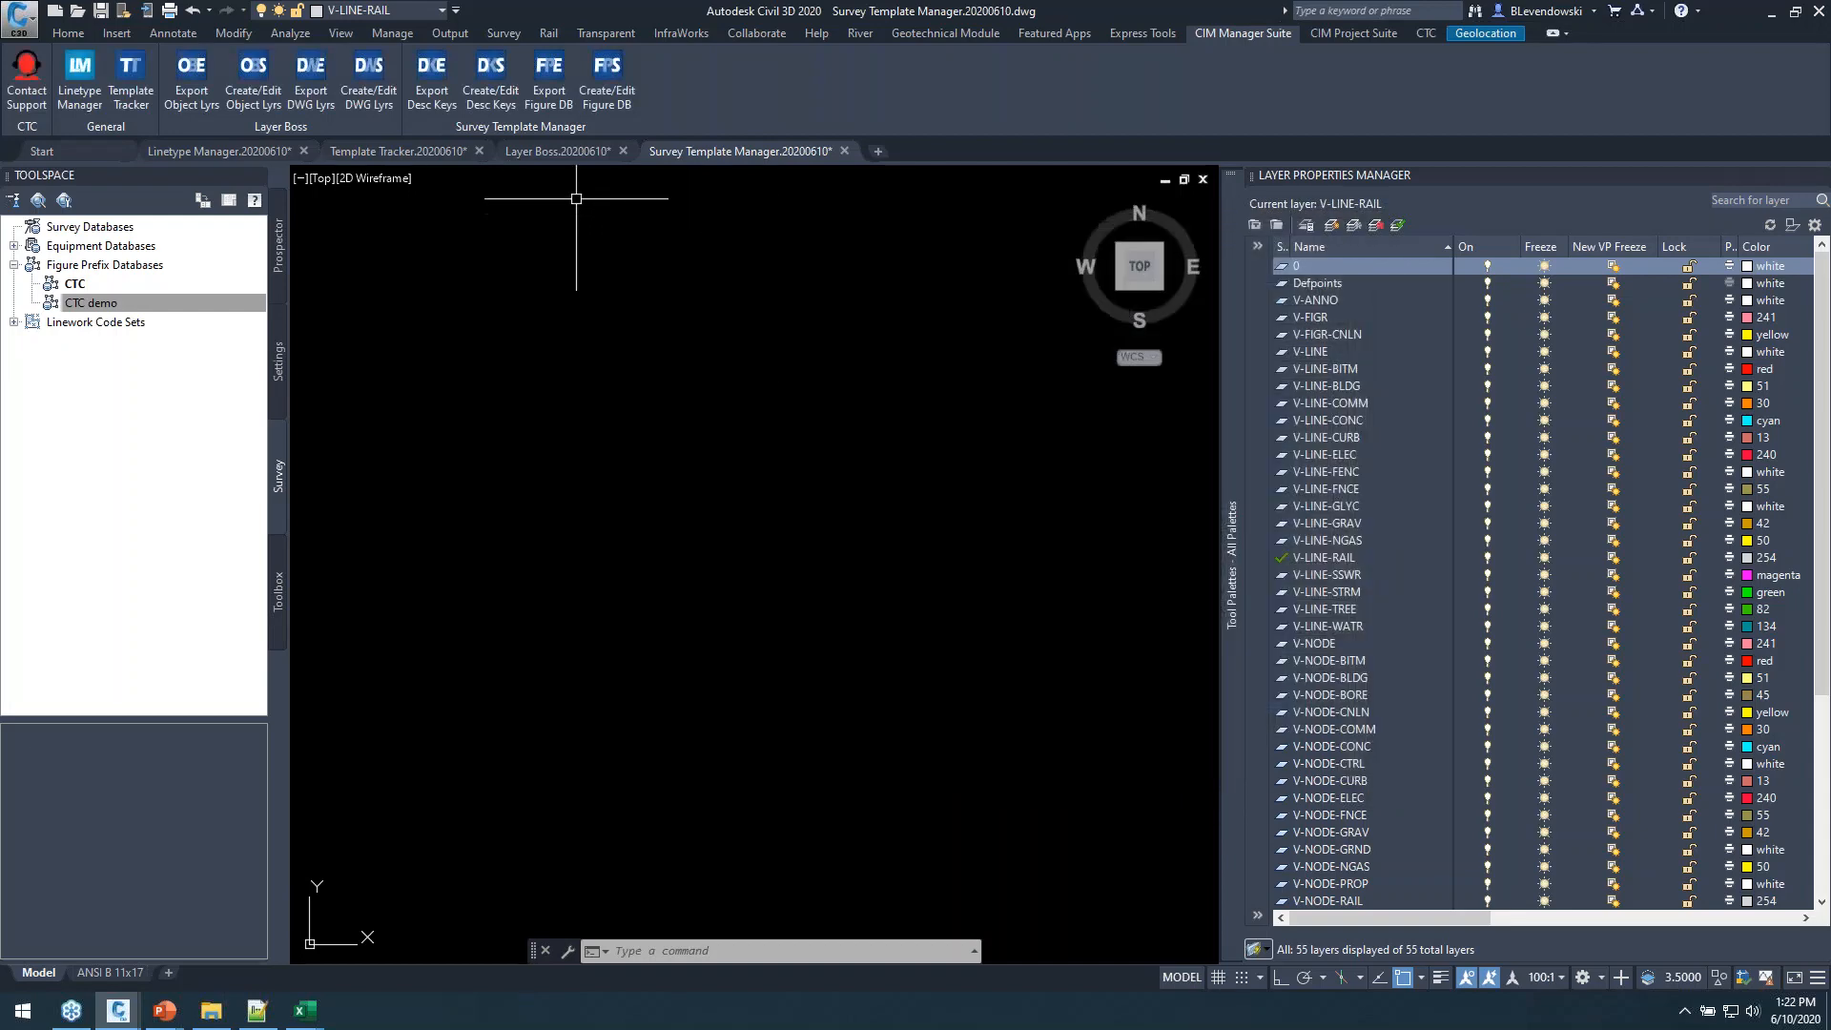
Export the CTC demo figure prefix database to CTC demo.xlsx in the CTC CET Demos folder and open the exported workbook.
{"action": "left_click", "coordinate": [549, 76]}
{"action": "left_click", "coordinate": [276, 259]}
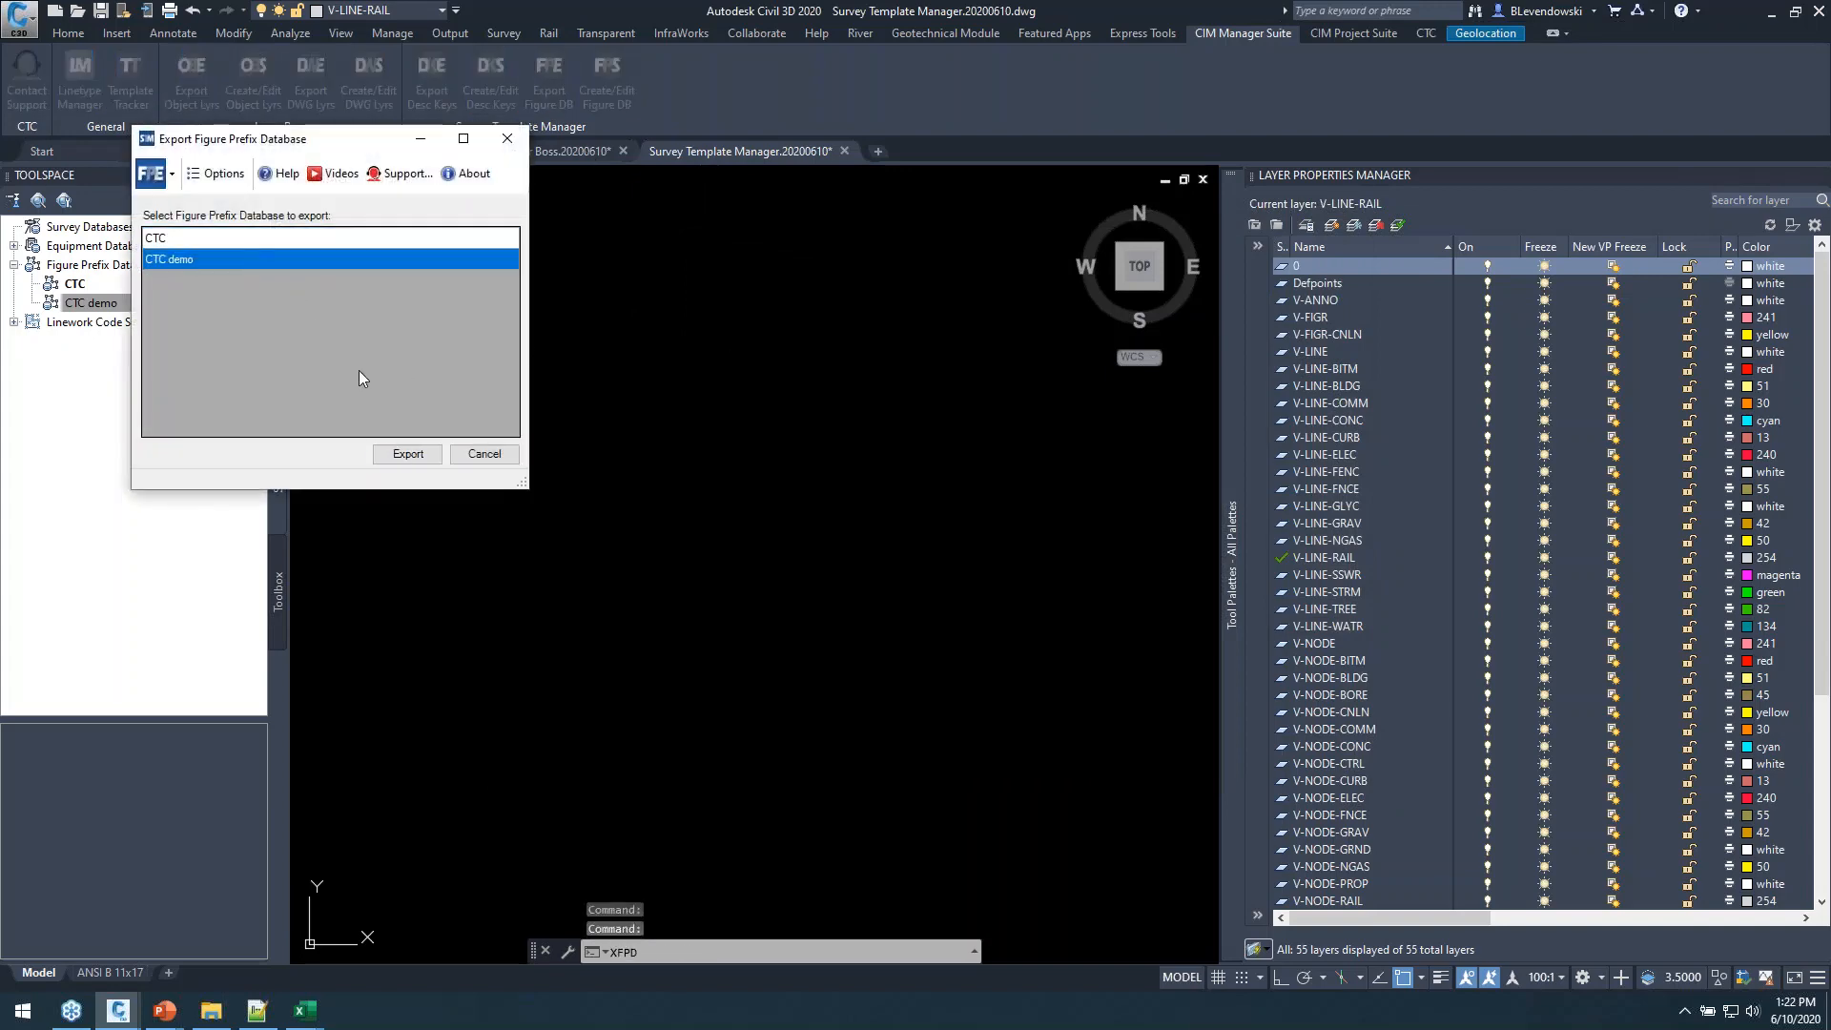
{"action": "left_click", "coordinate": [405, 453]}
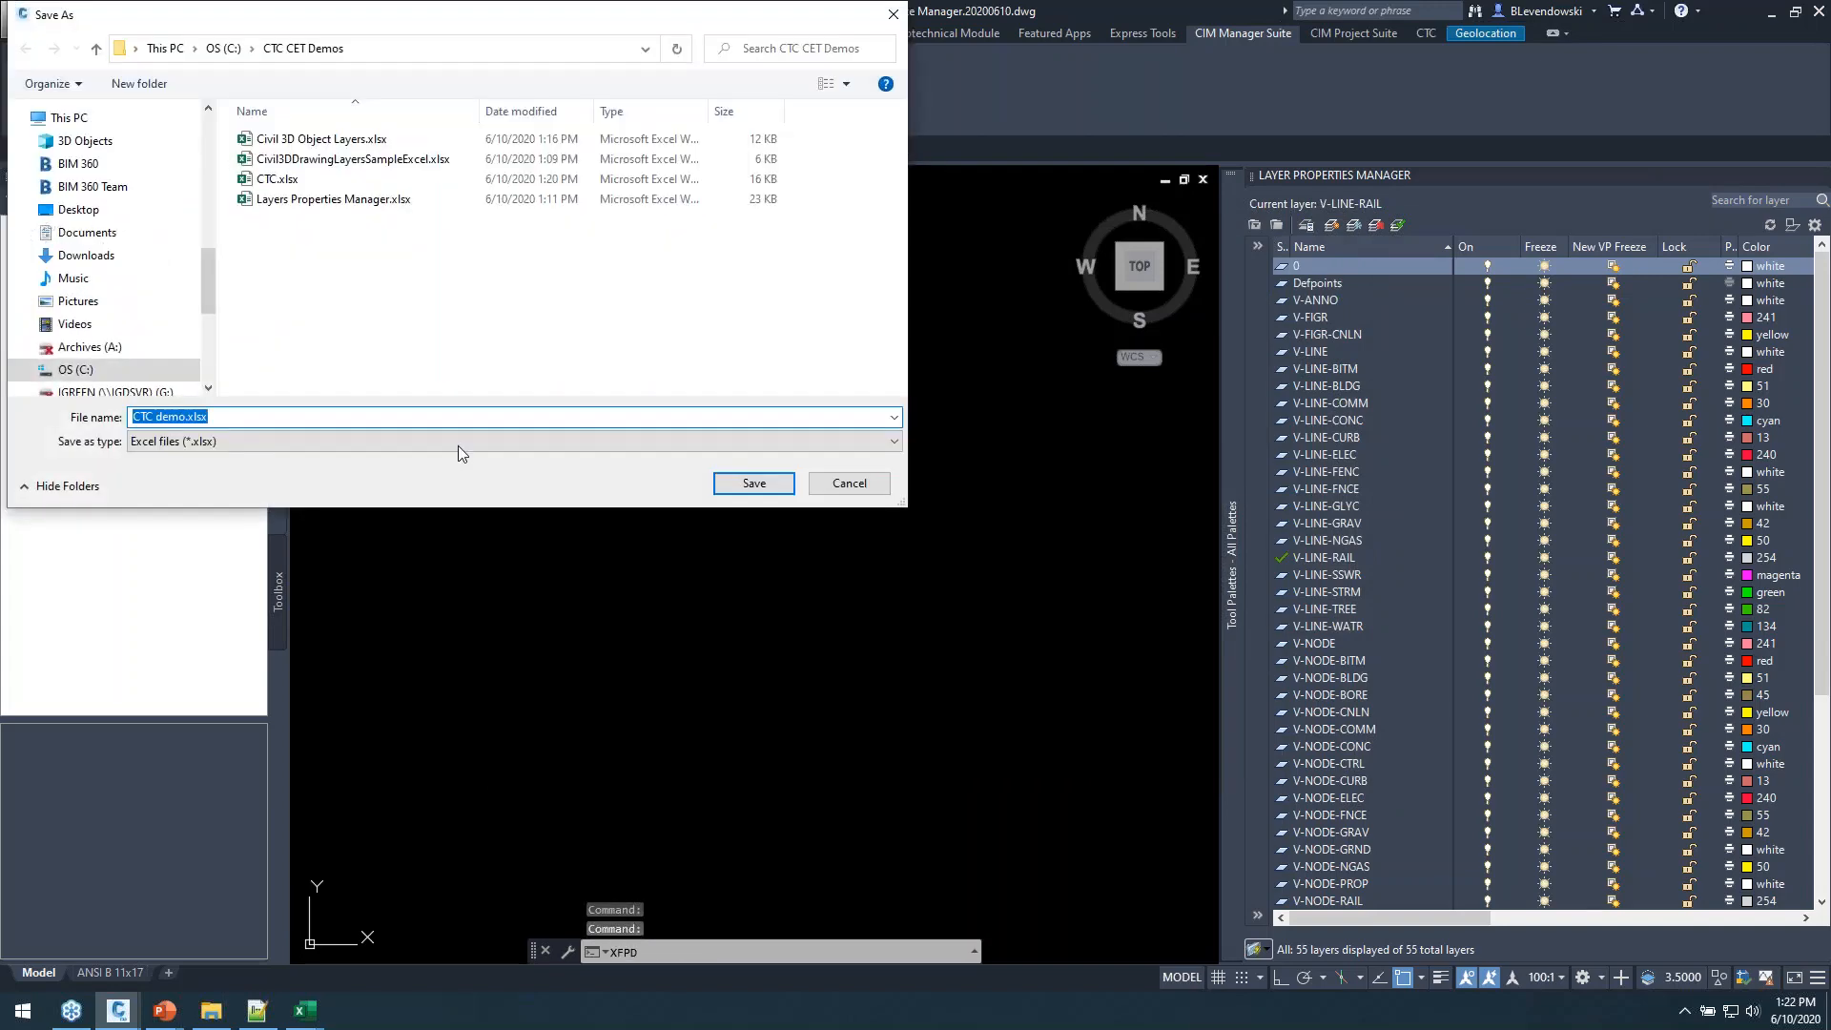
{"action": "left_click_drag", "start_coordinate": [475, 29], "coordinate": [808, 273]}
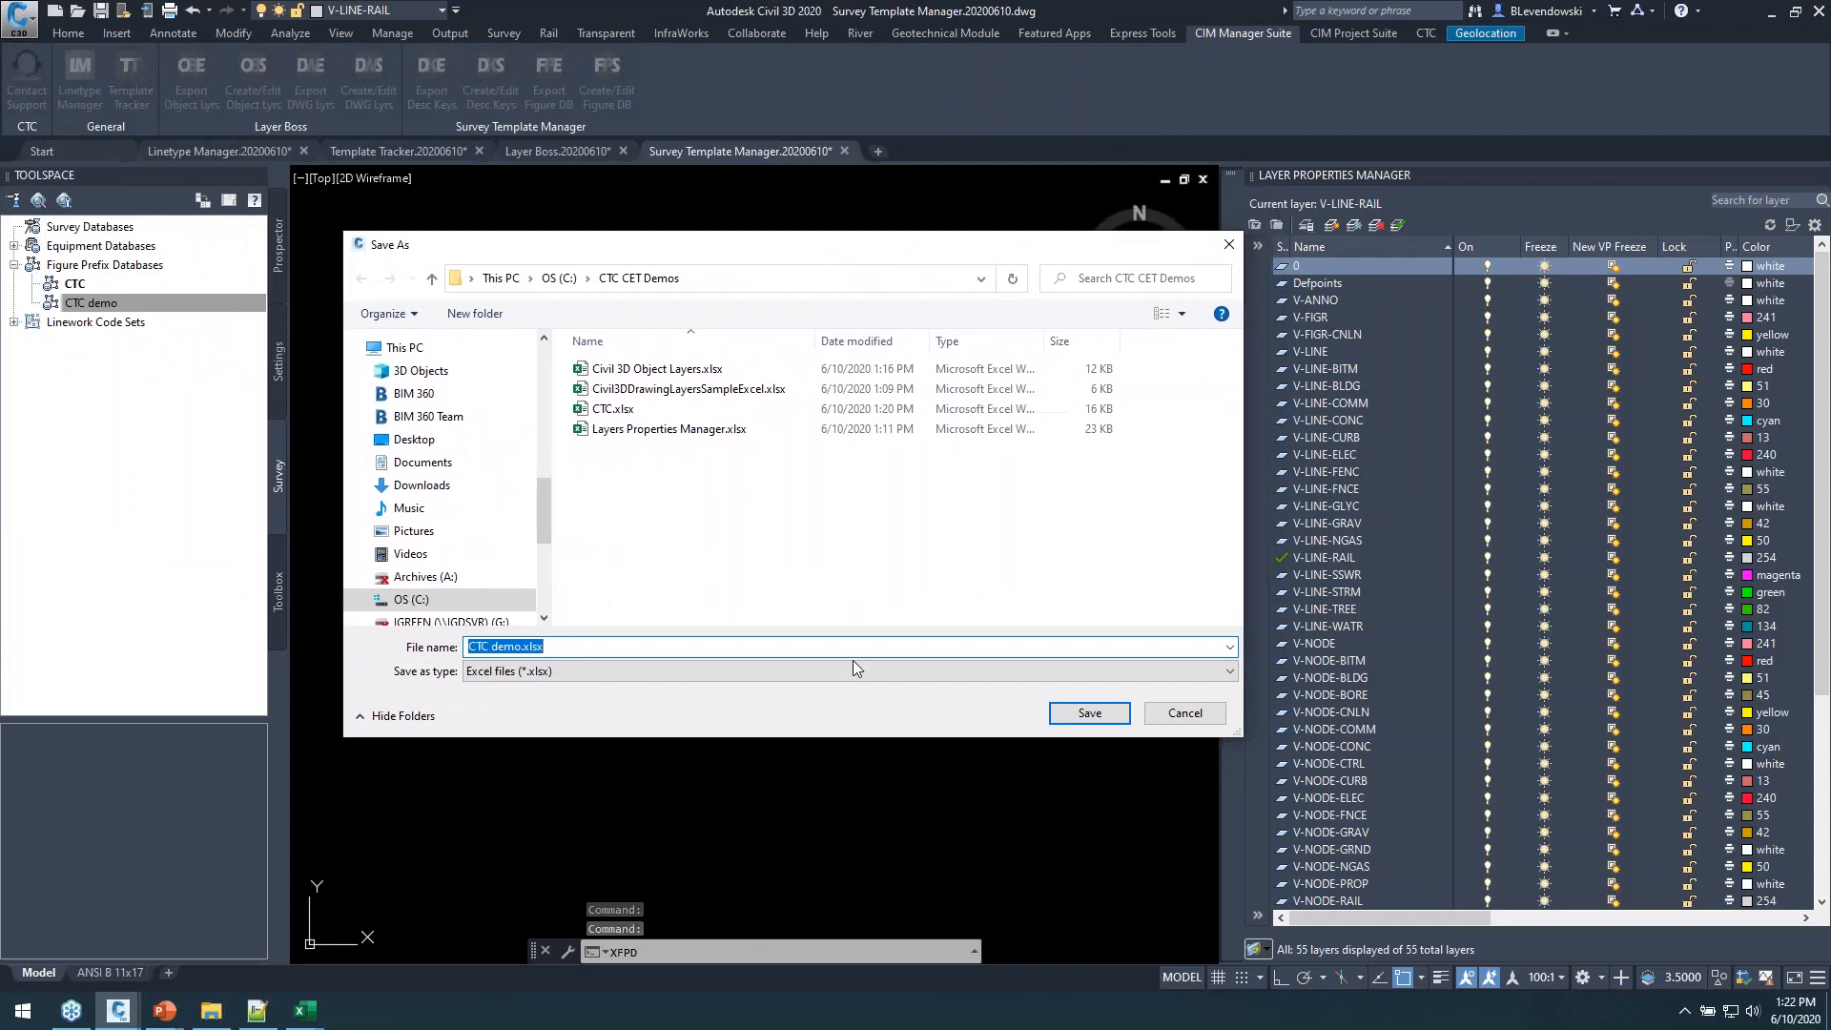
{"action": "left_click", "coordinate": [1098, 712]}
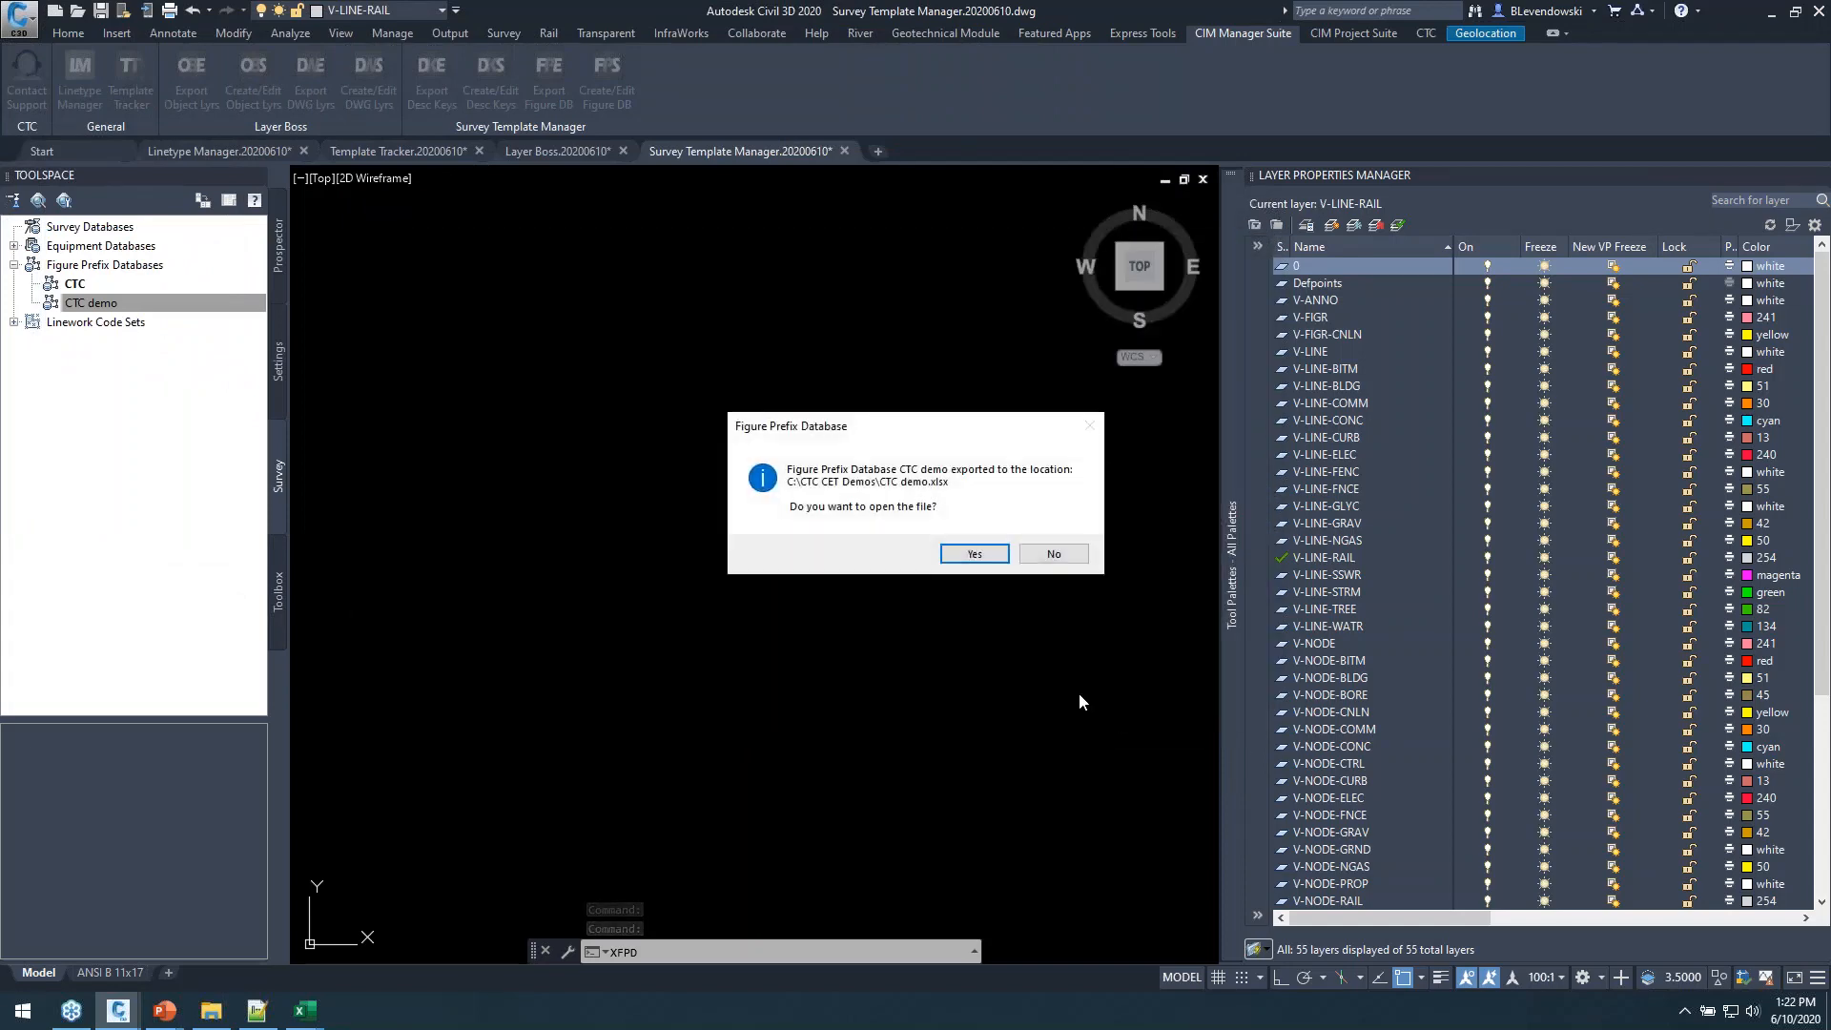
{"action": "left_click", "coordinate": [975, 554]}
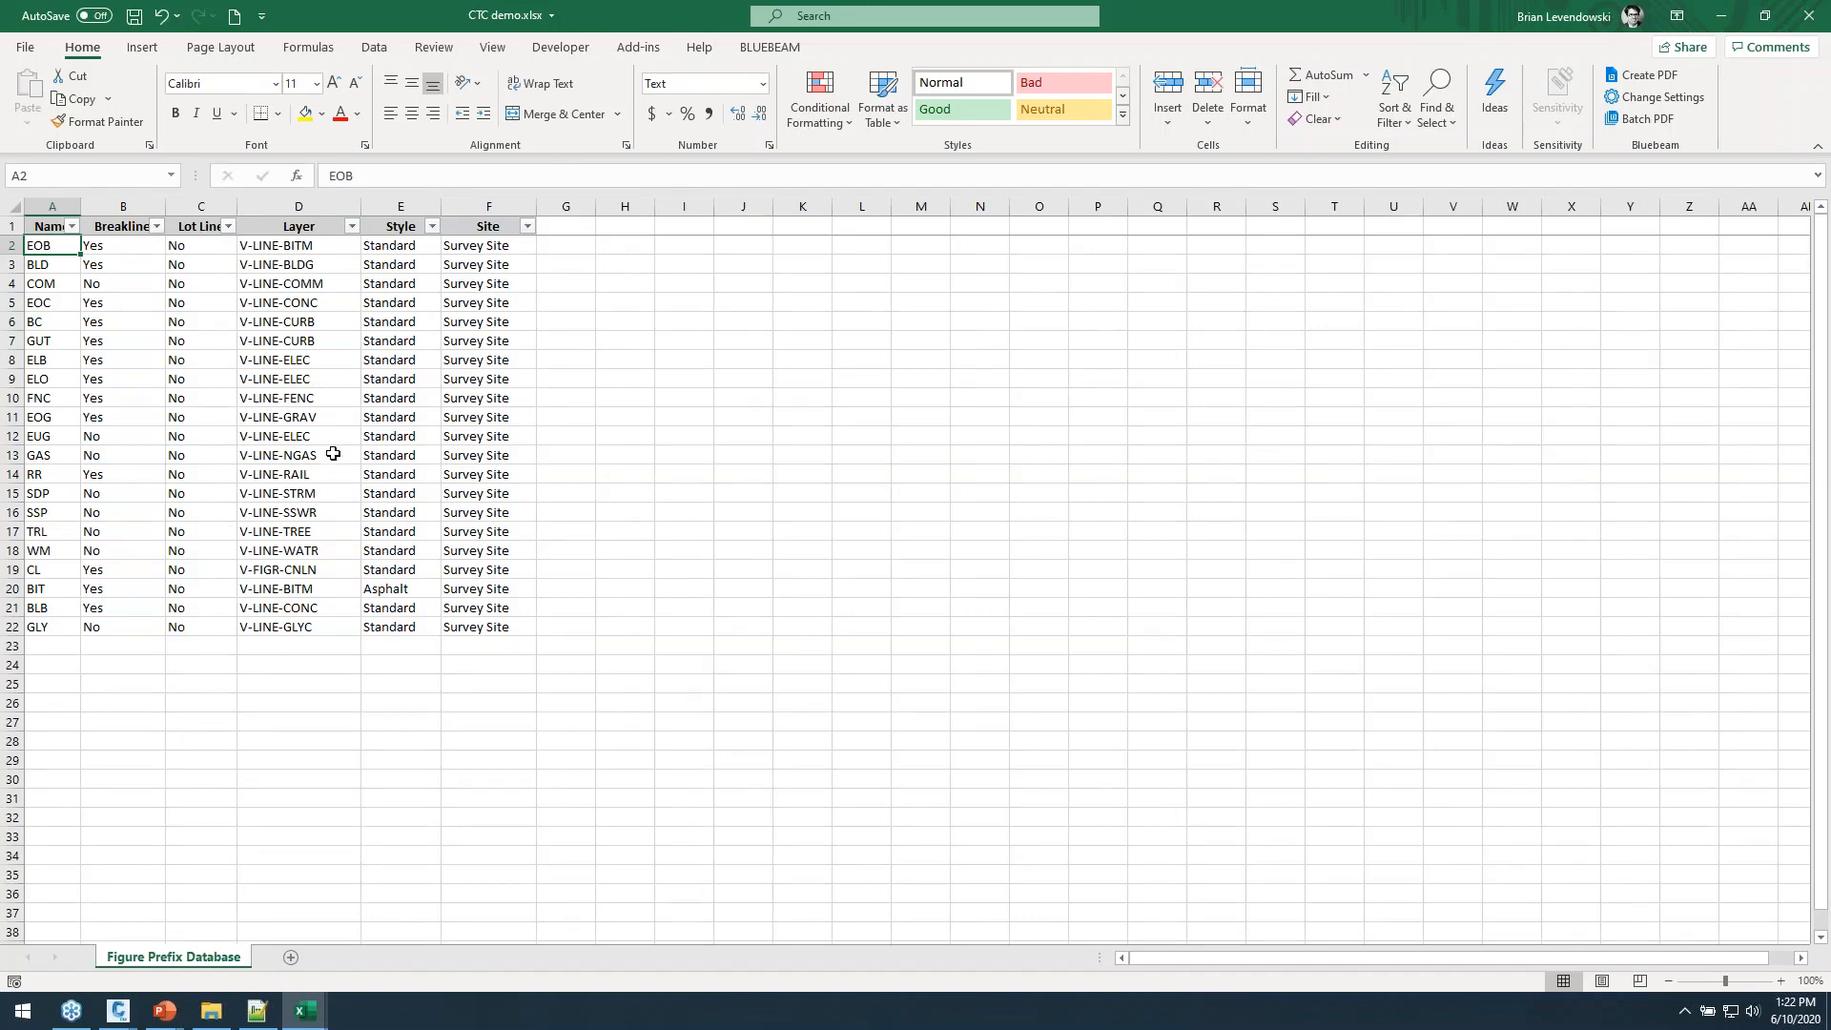
Check the layer assigned to the FNC figure prefix in the workbook, and return to Civil 3D.
{"action": "left_click", "coordinate": [306, 396]}
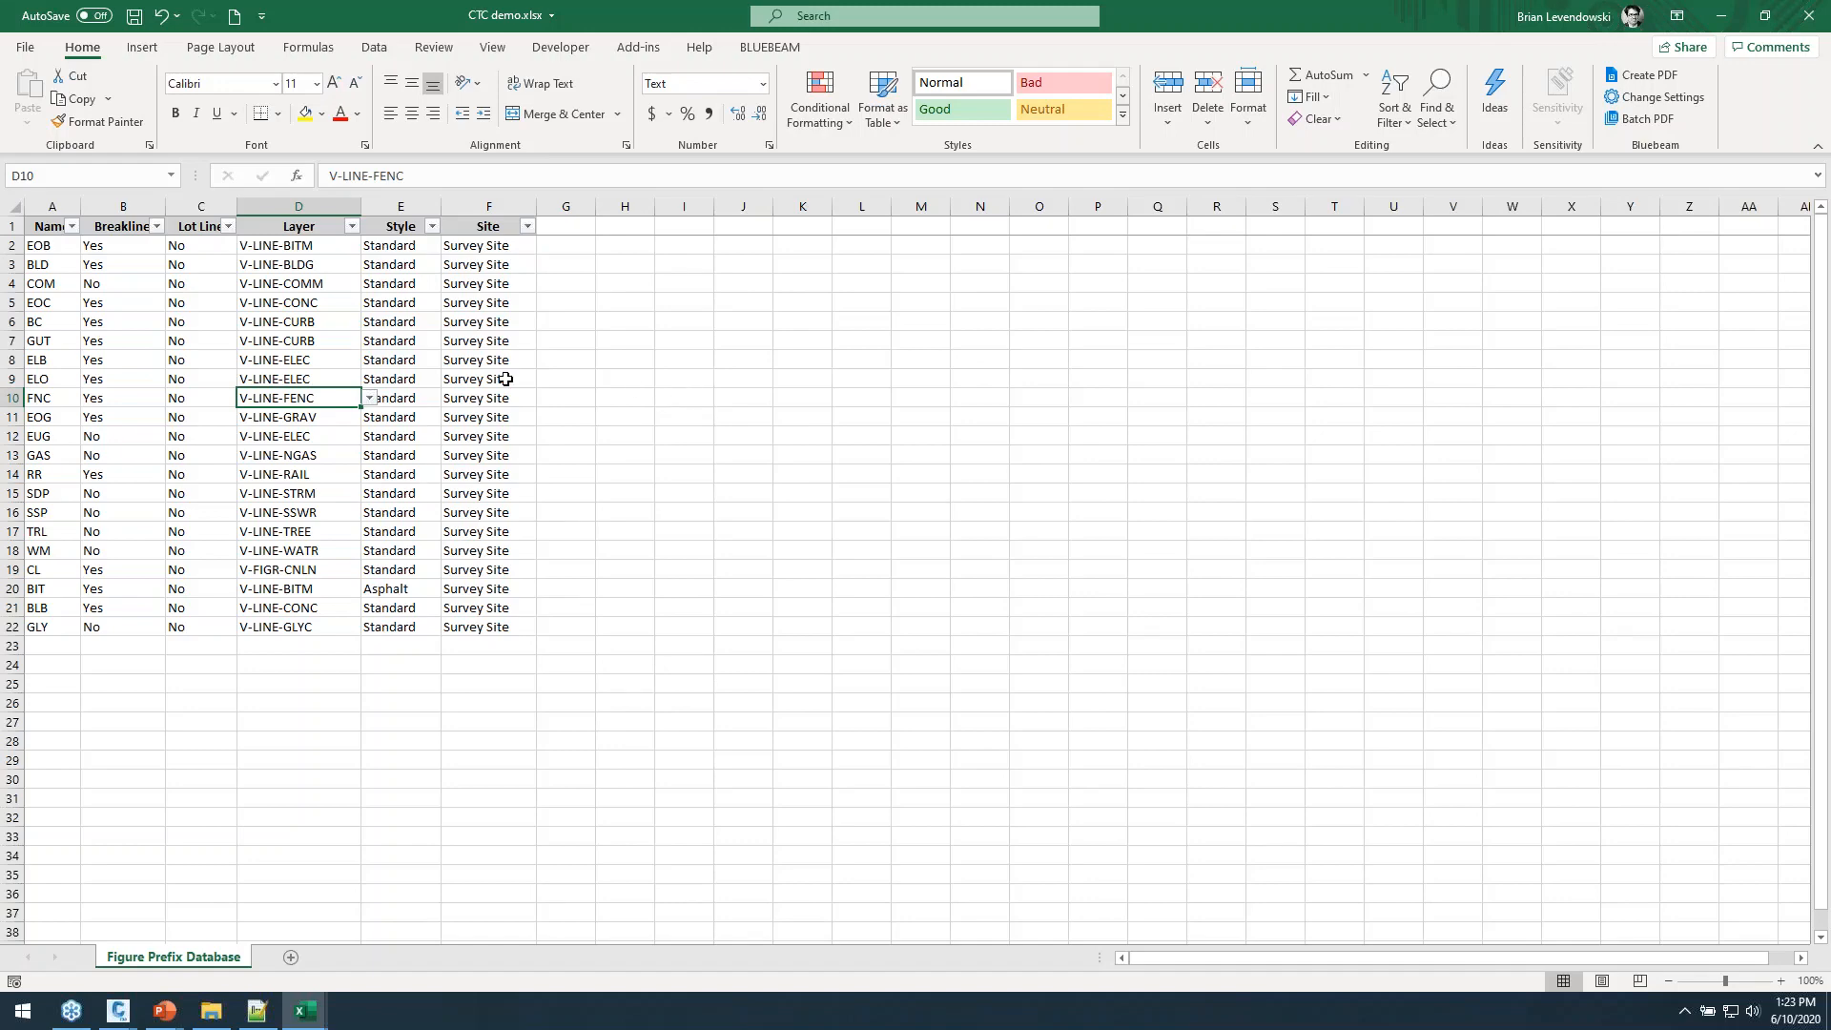
{"action": "left_click", "coordinate": [1733, 19]}
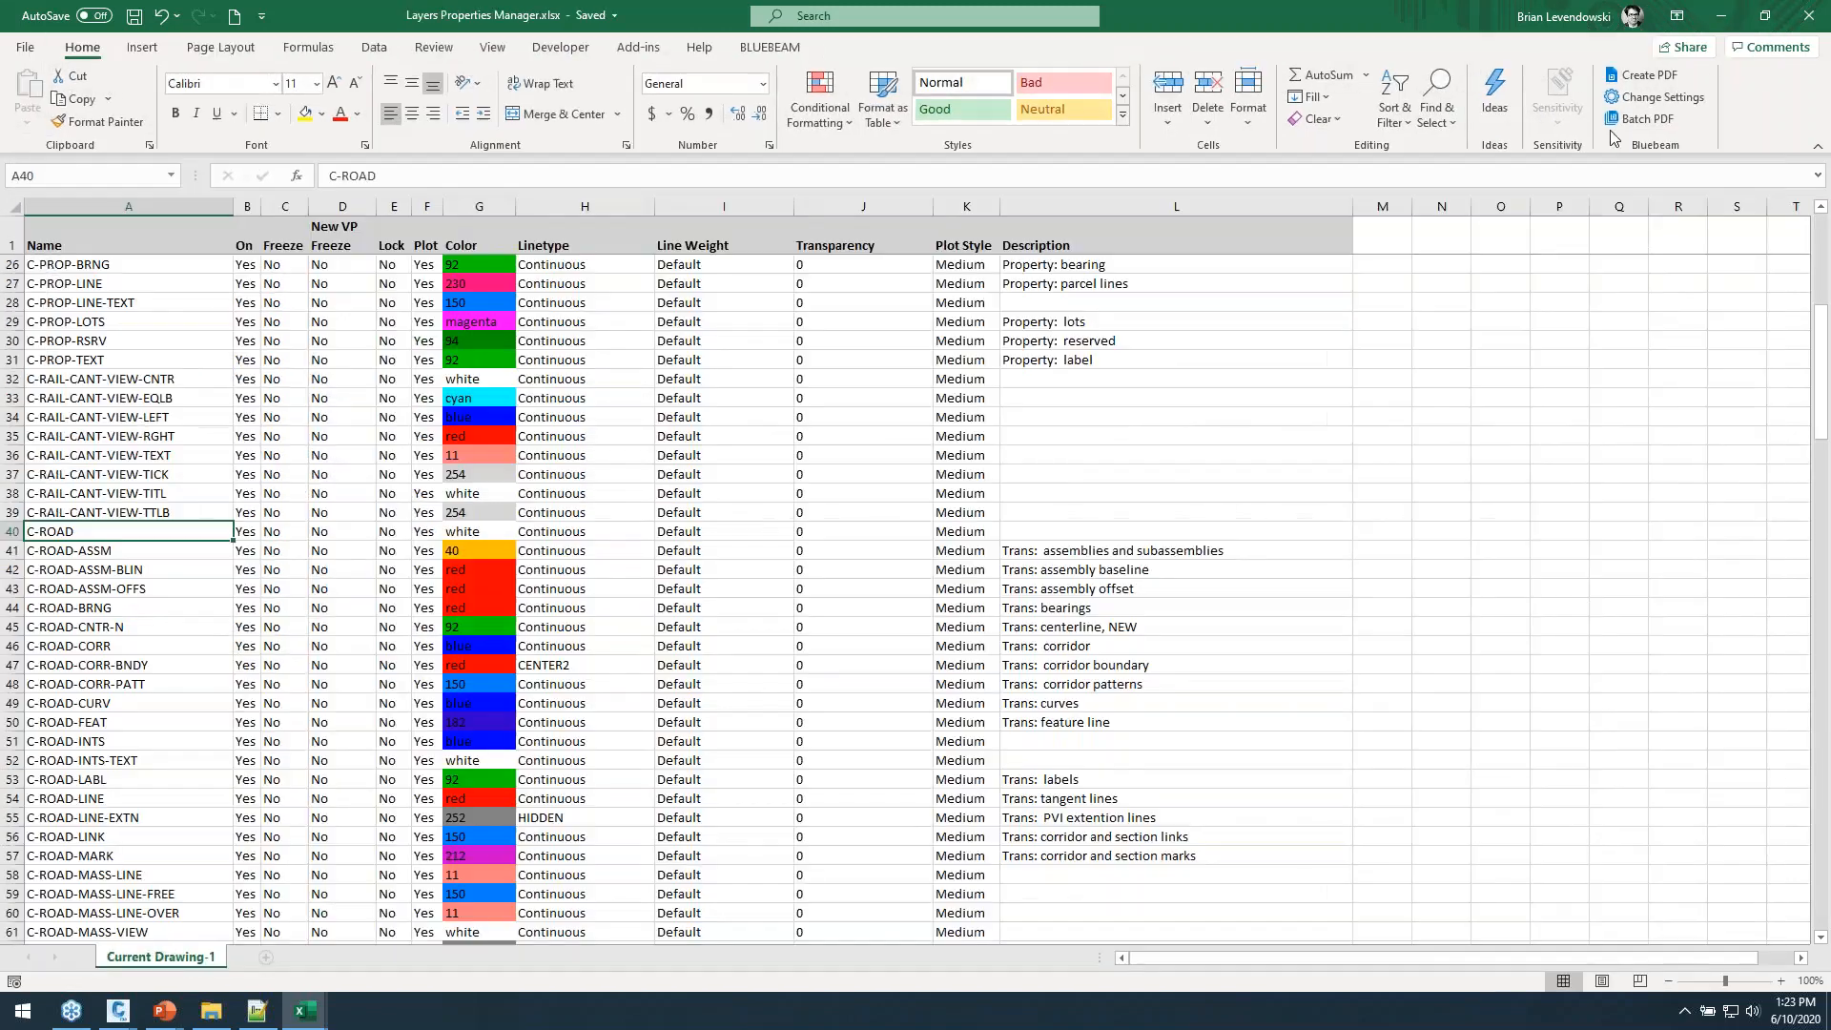
{"action": "left_click", "coordinate": [1721, 19]}
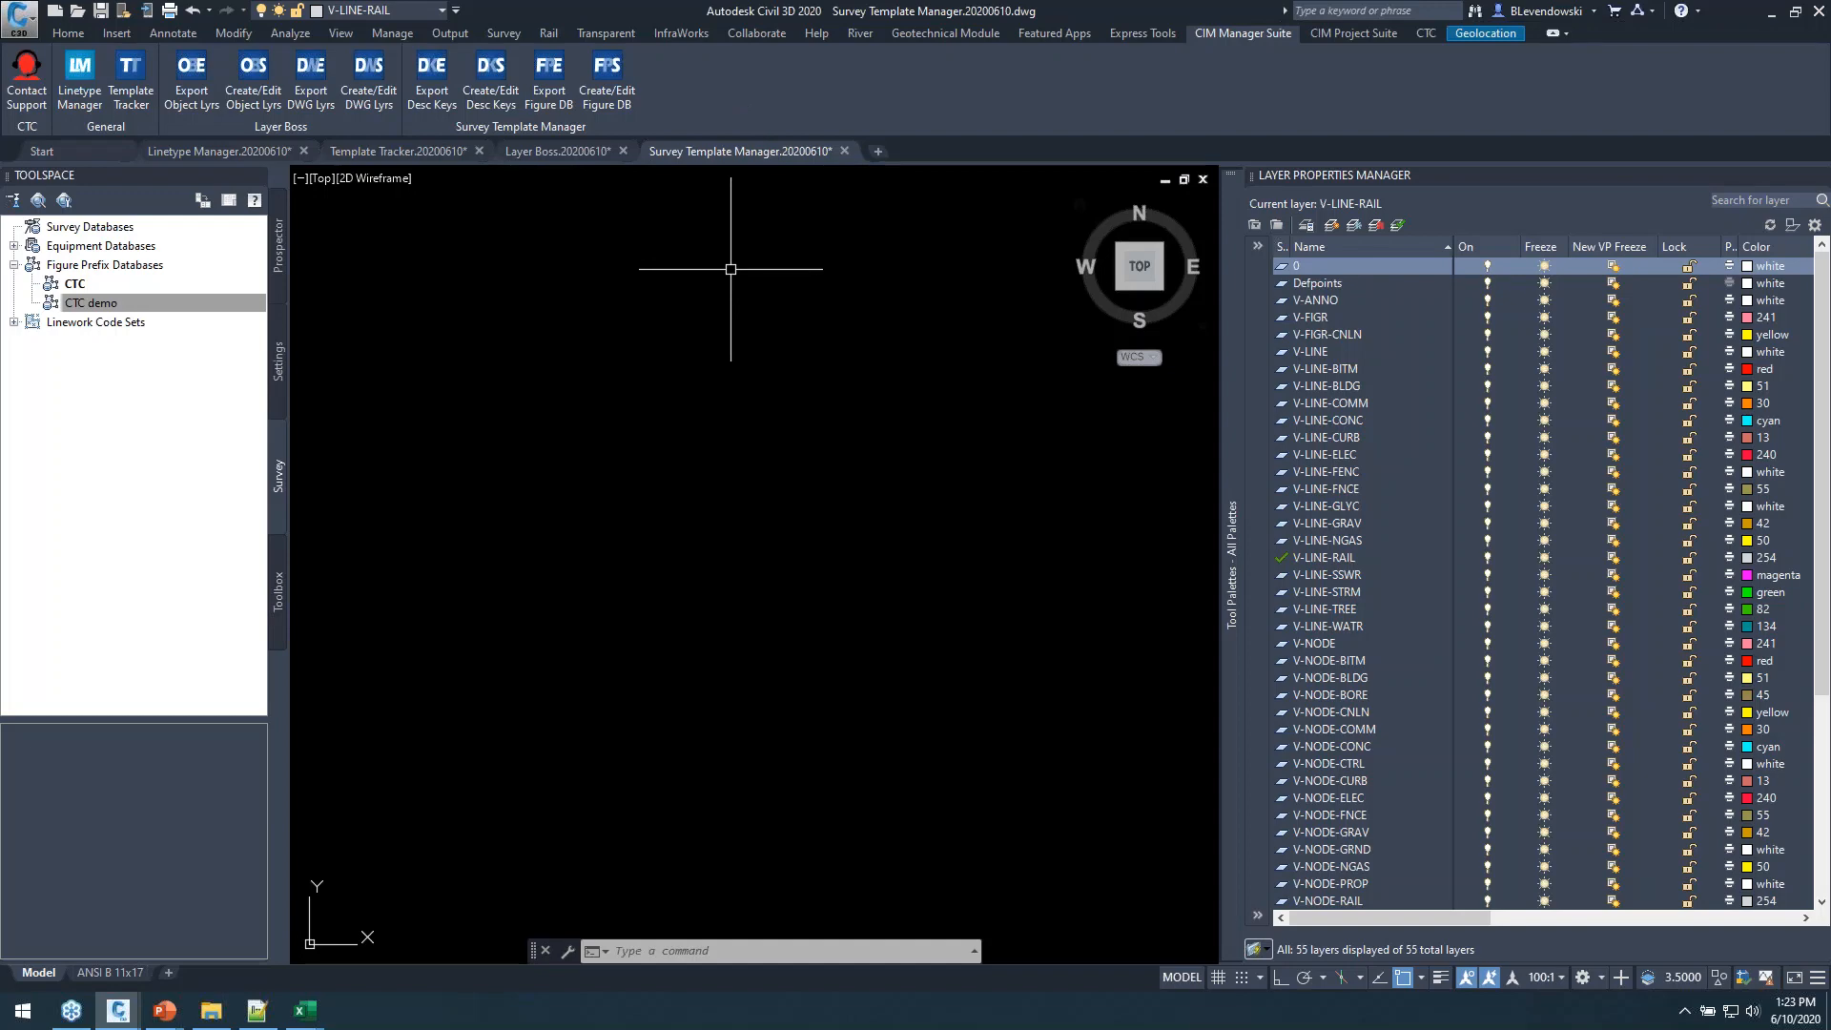
Switch to the running PowerPoint slide show on CAD content management.
{"action": "key", "text": "alt+Tab"}
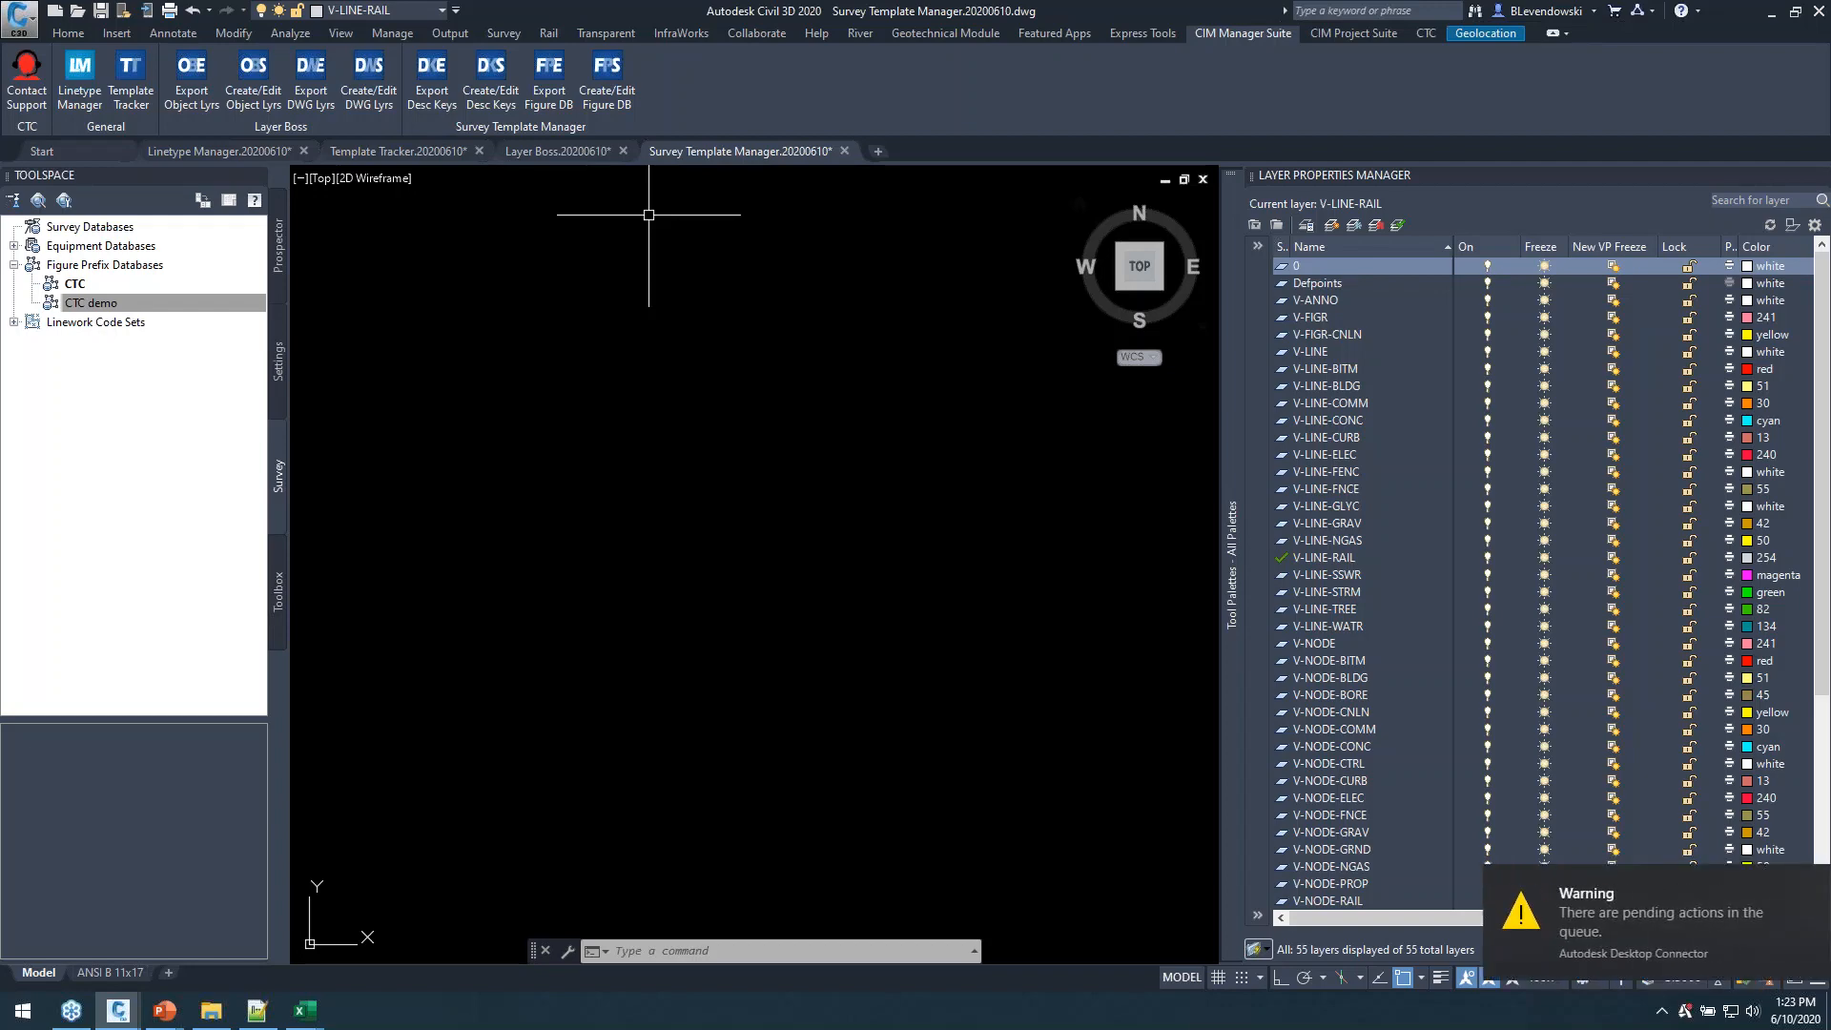
{"action": "key", "text": "alt+Tab"}
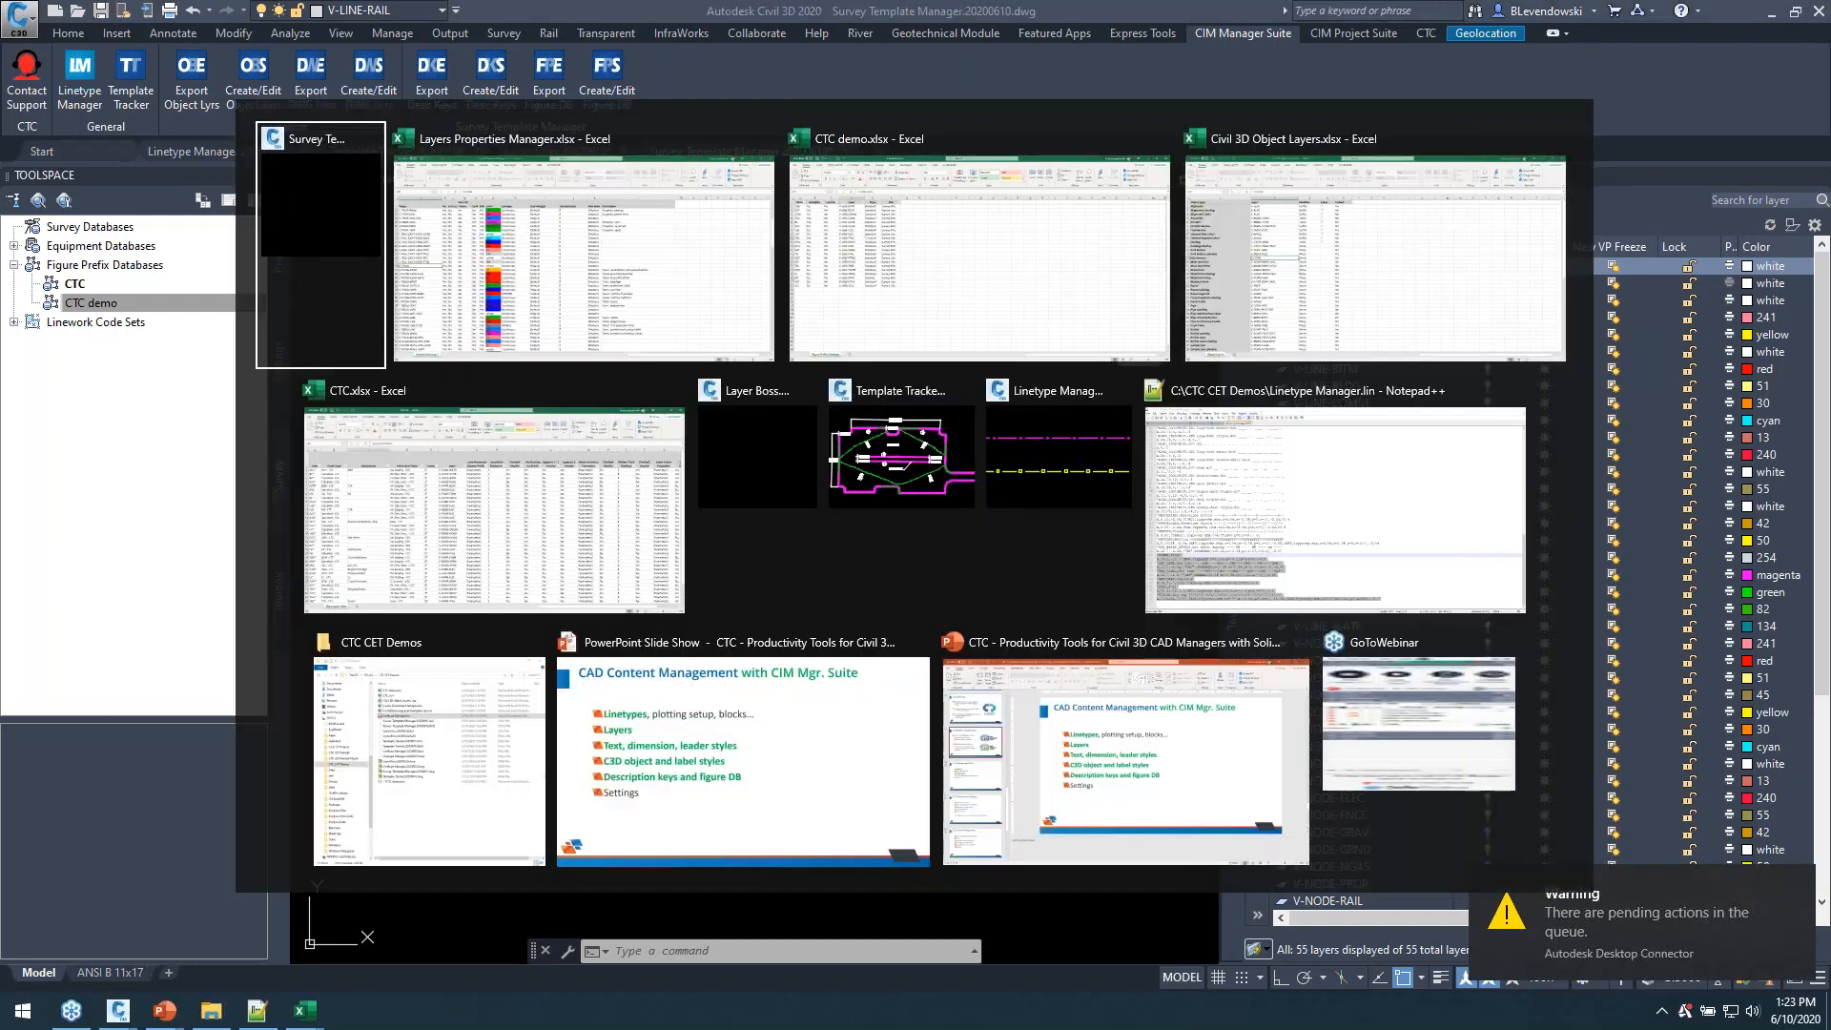
{"action": "left_click", "coordinate": [706, 792]}
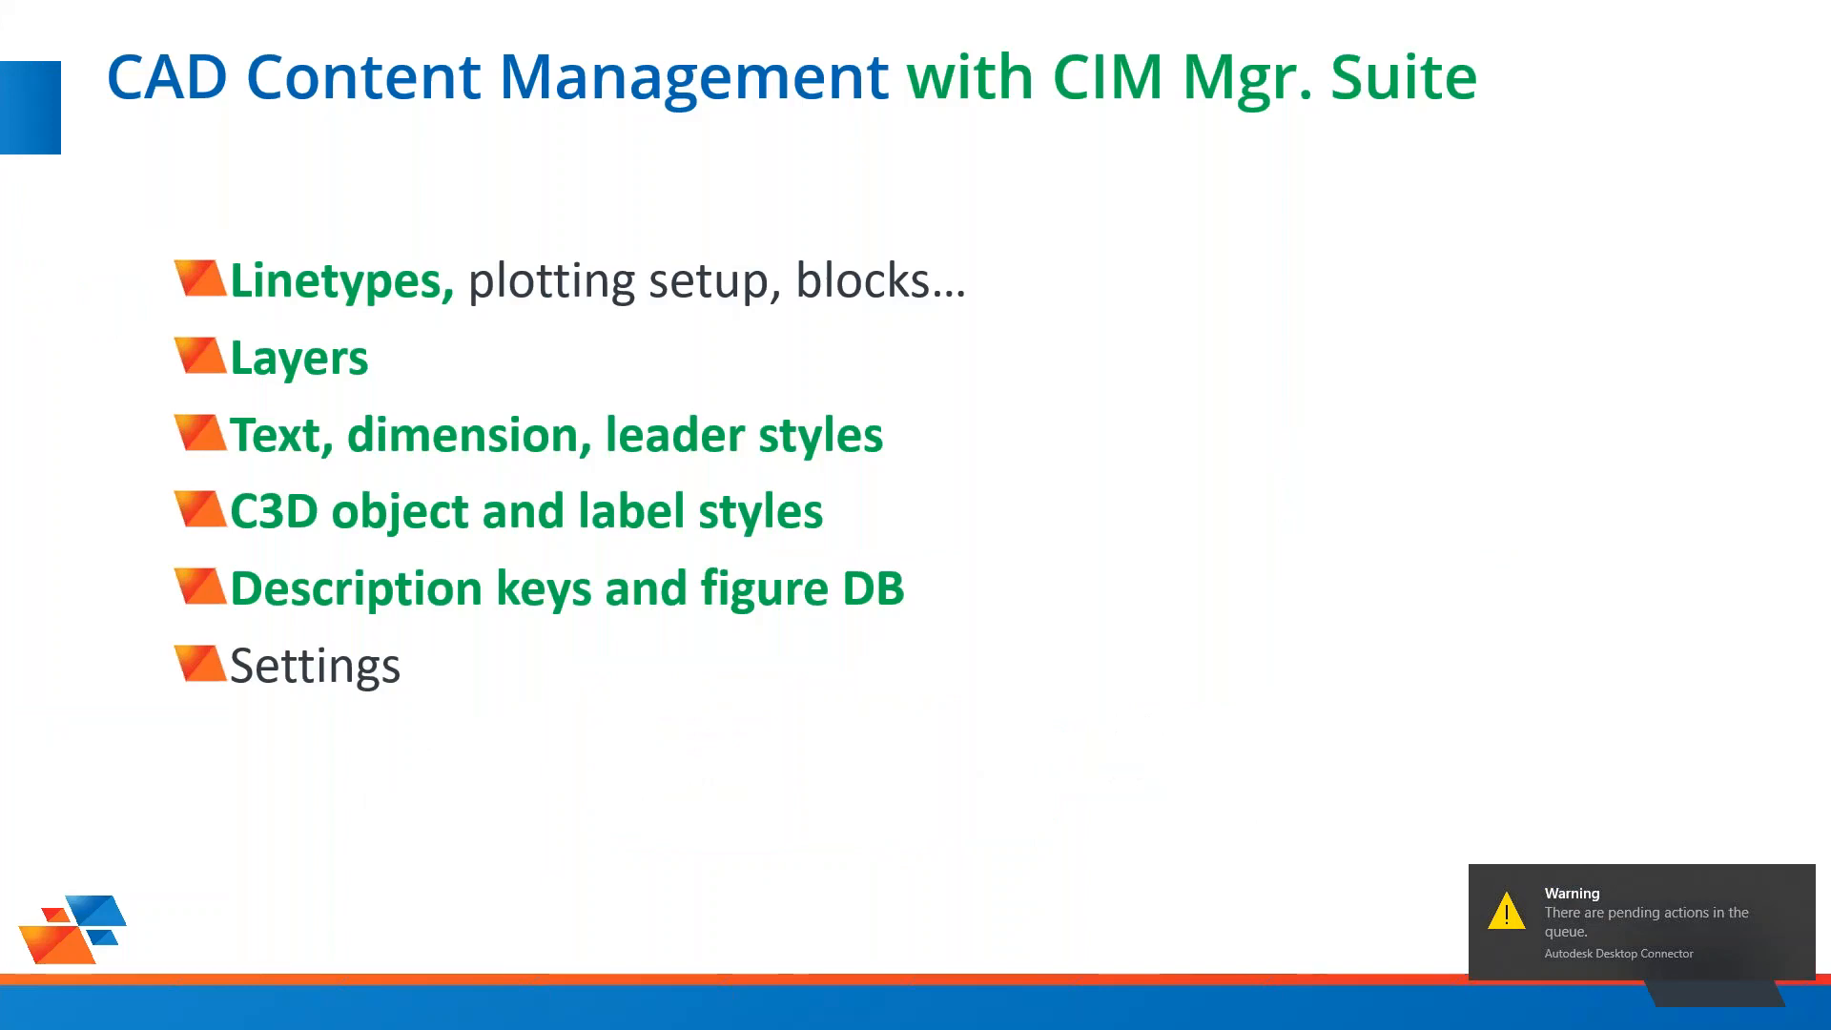
{"action": "left_click", "coordinate": [980, 568]}
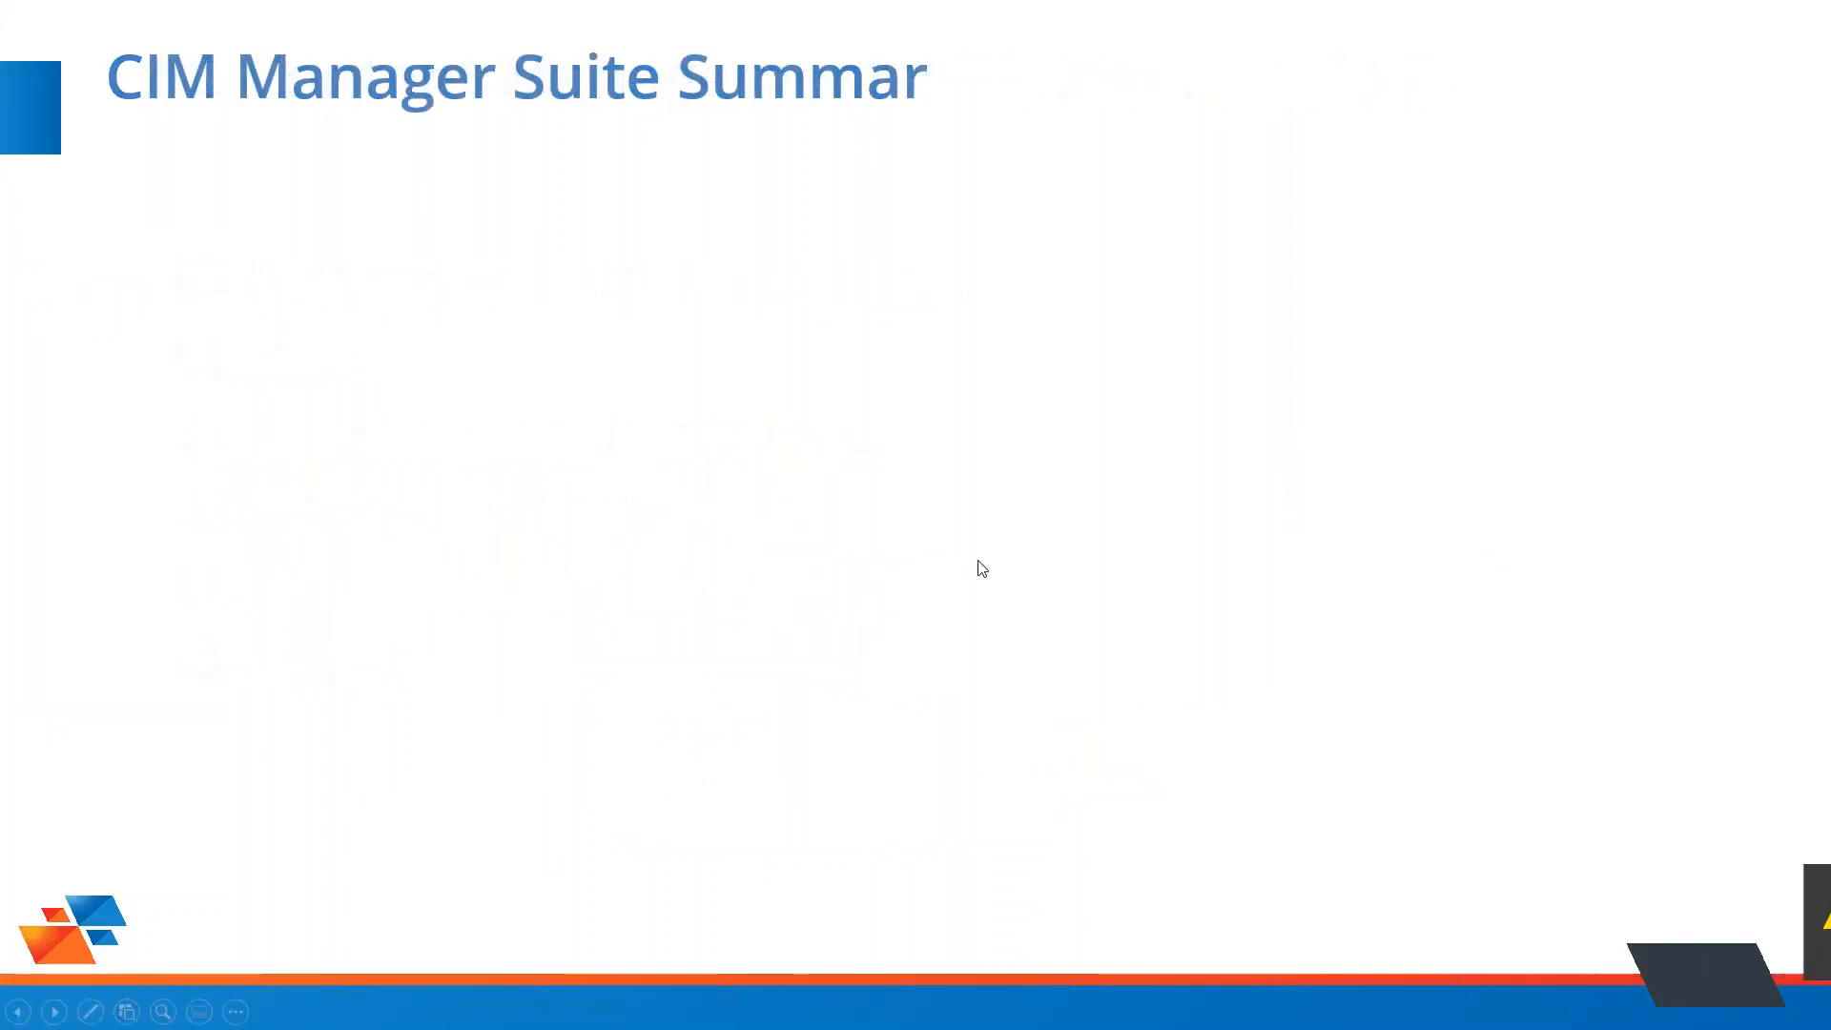
{"action": "left_click", "coordinate": [979, 568]}
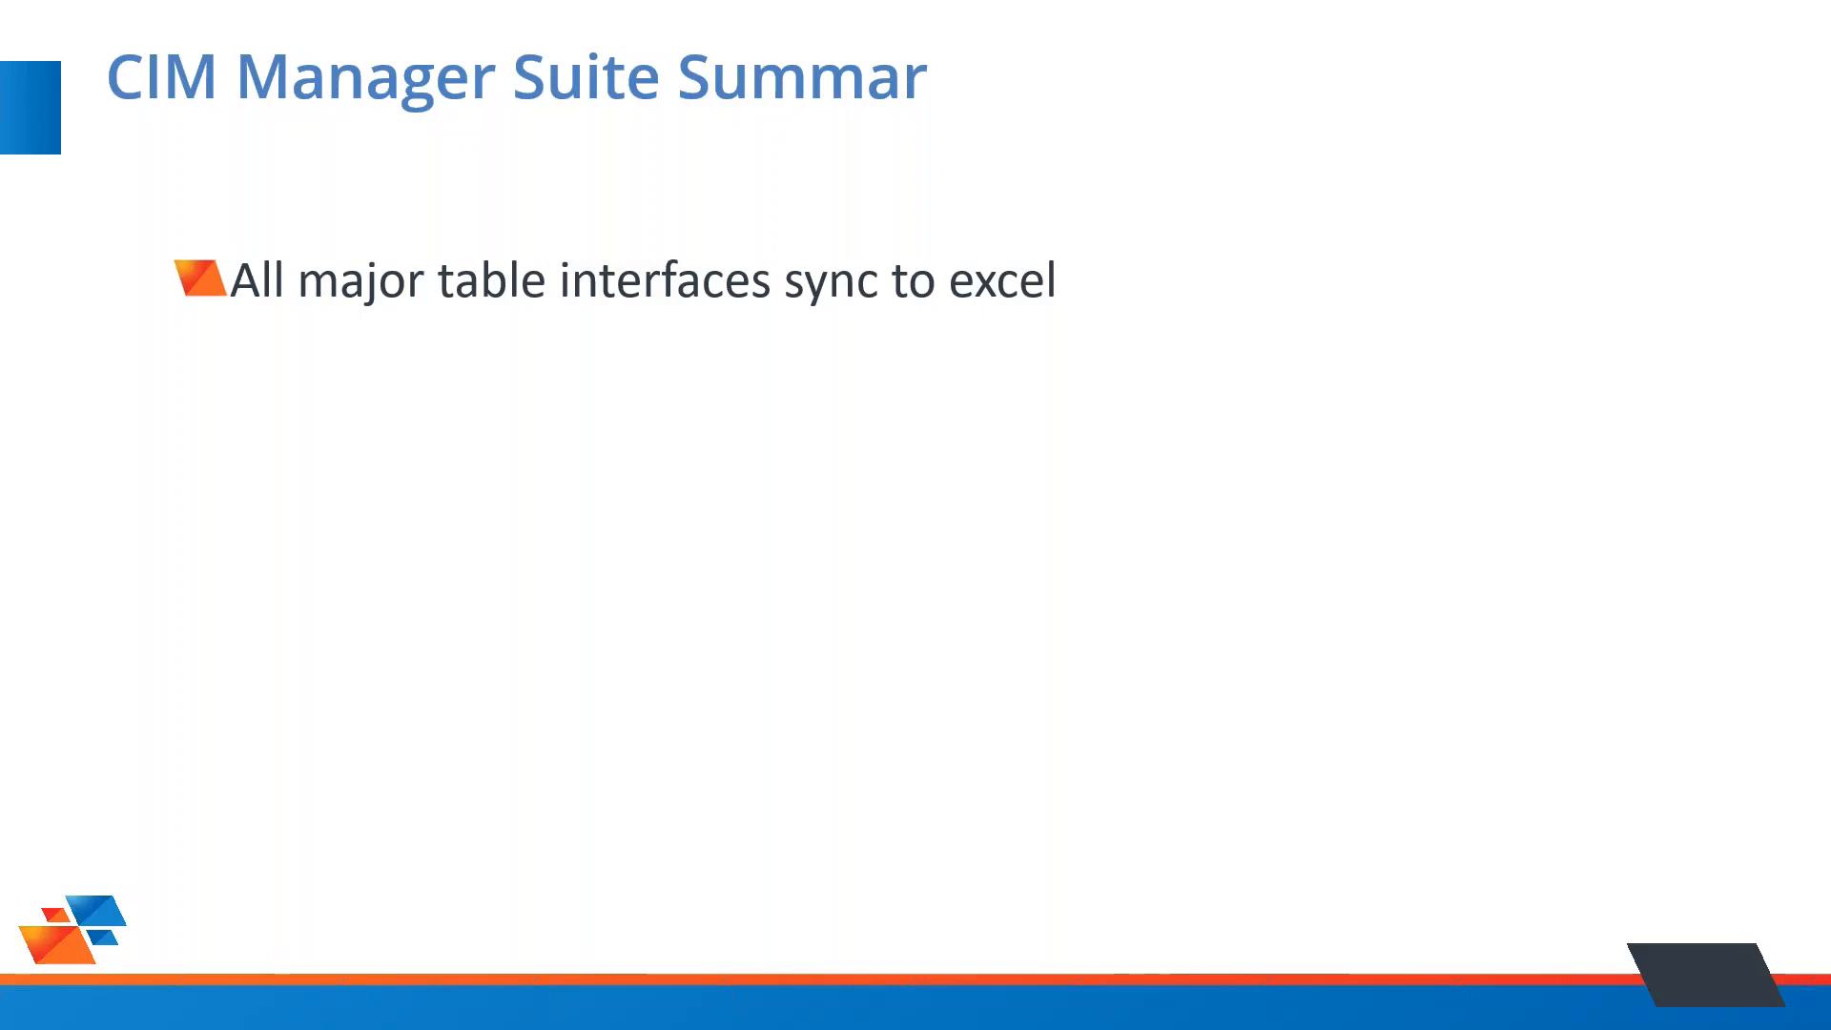
{"action": "key", "text": "Right"}
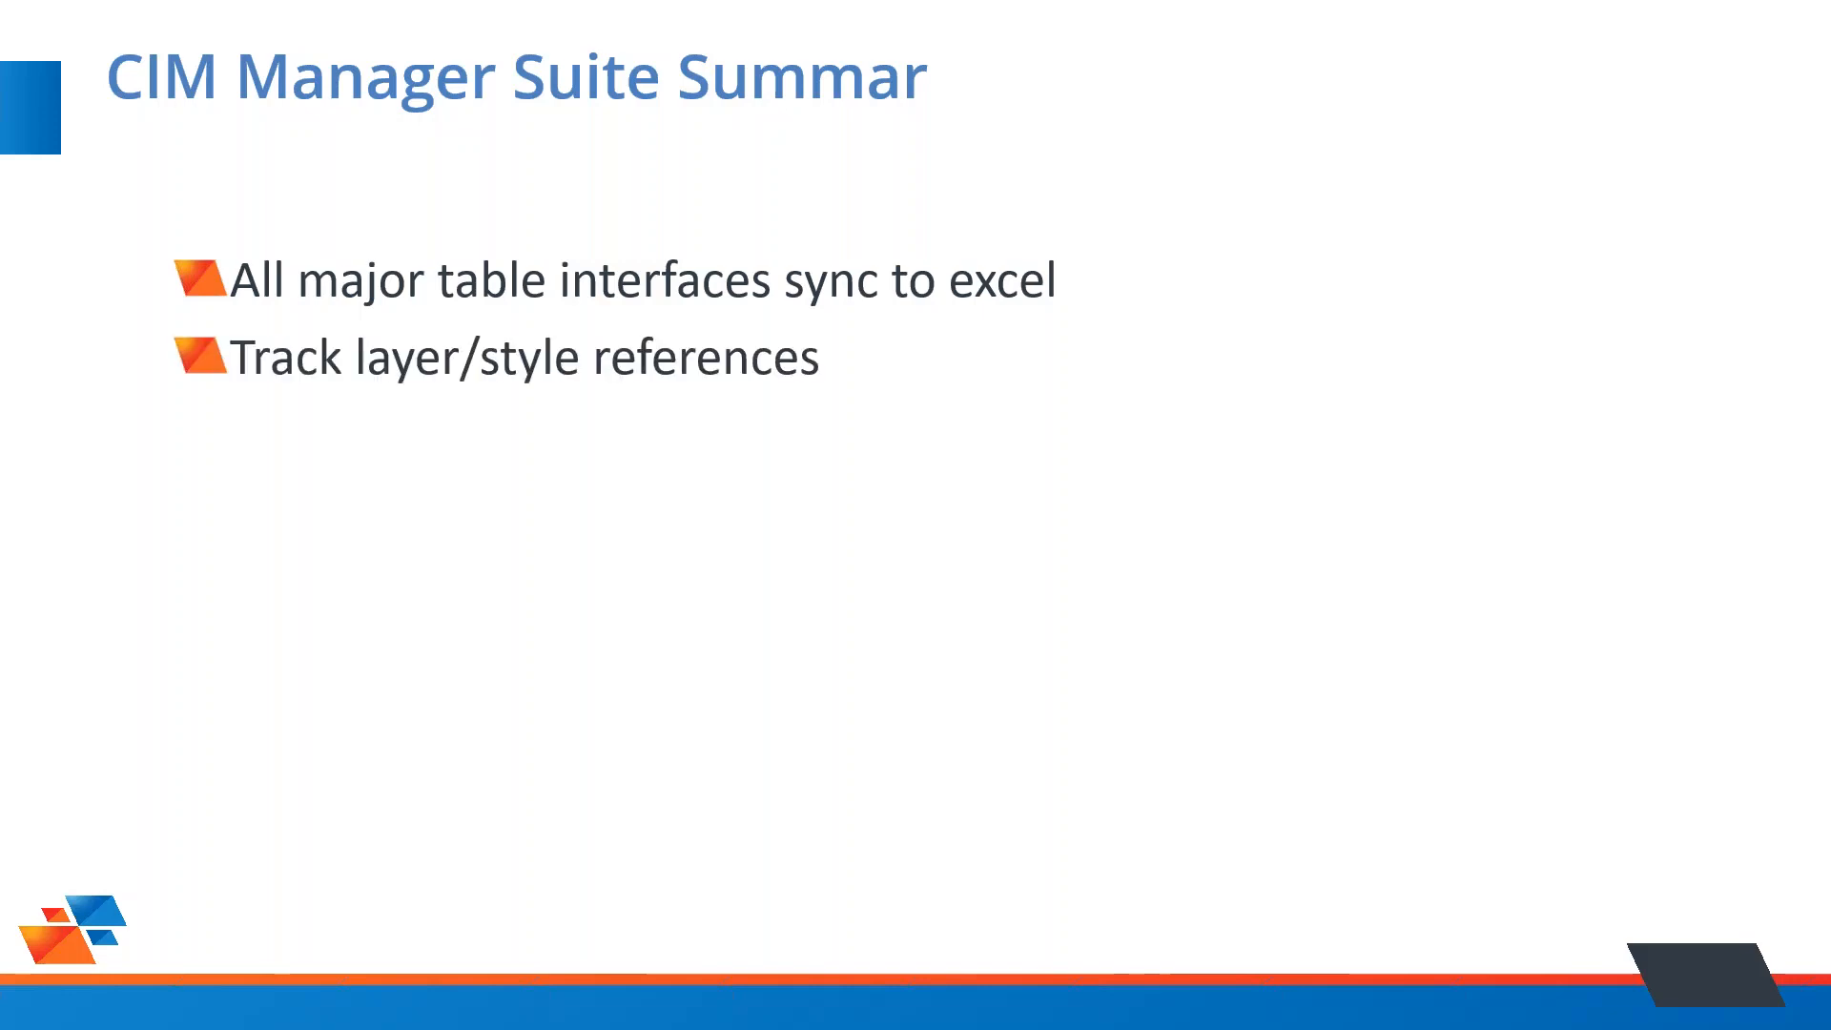